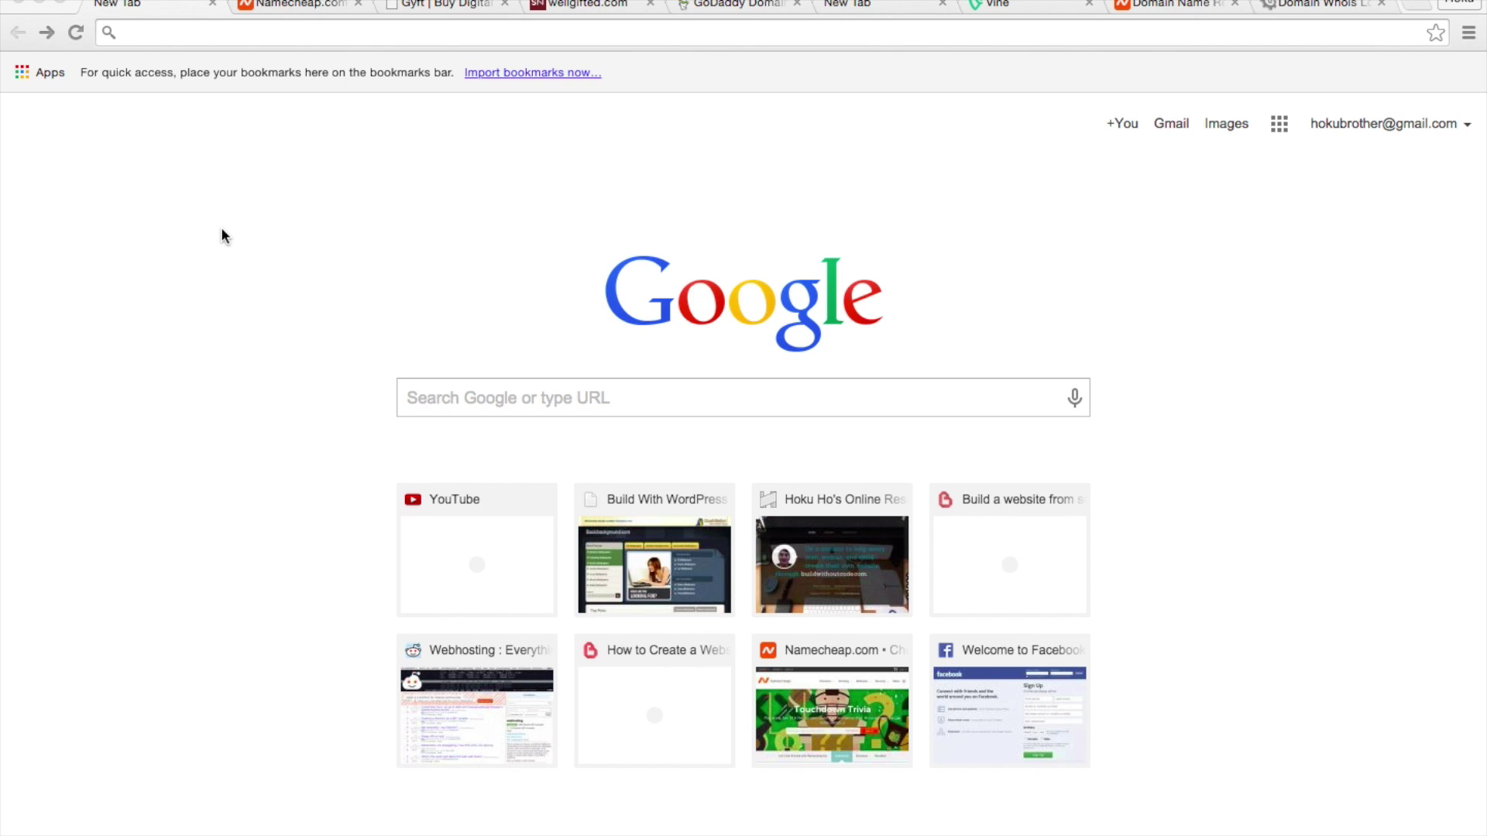
- Open facebook.com to view its web address, and close that tab
left_click(169, 34)
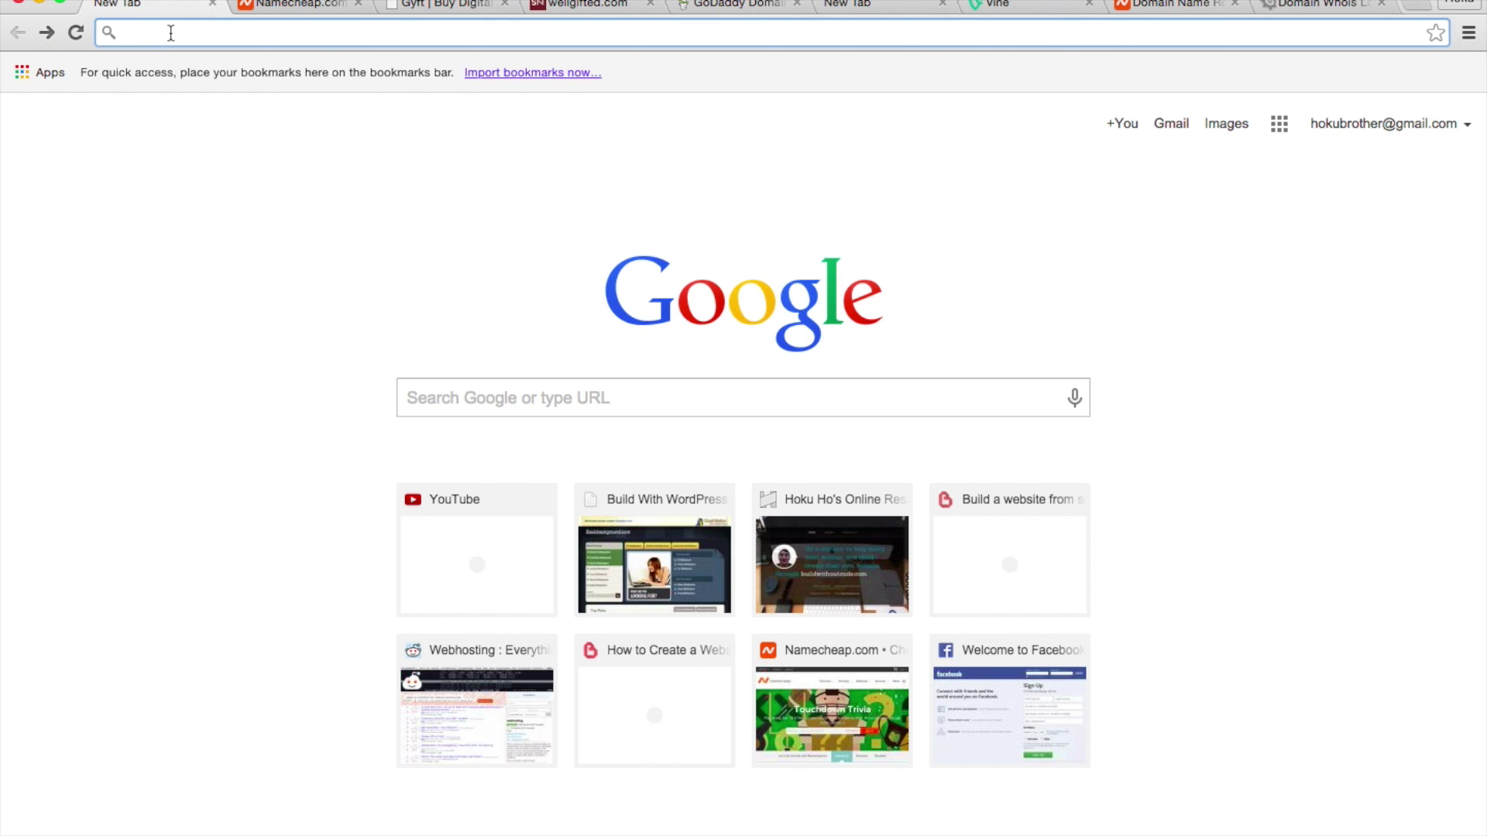
type("facebook.com")
key("Return")
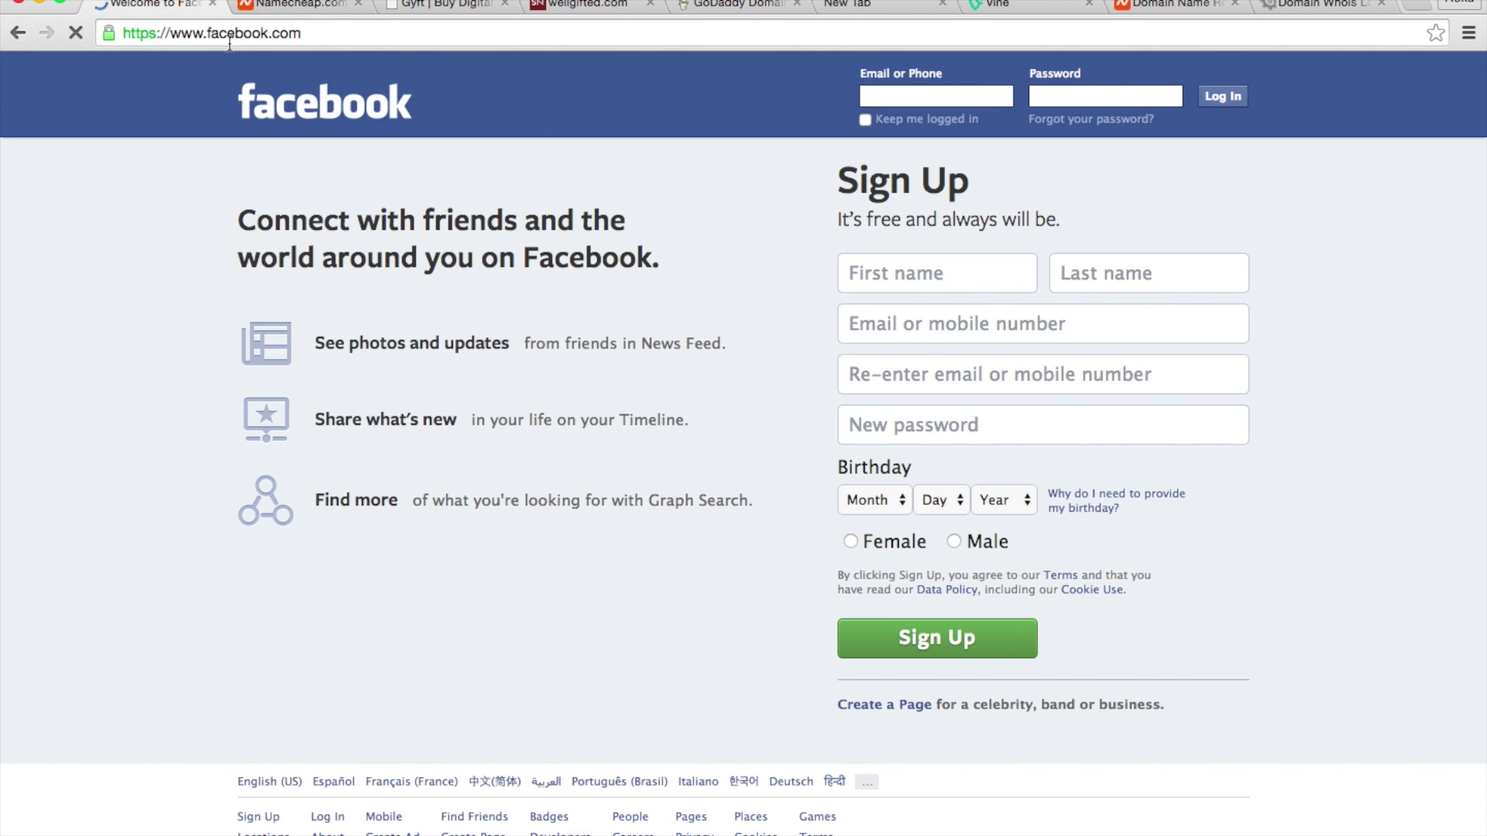
left_click(206, 33)
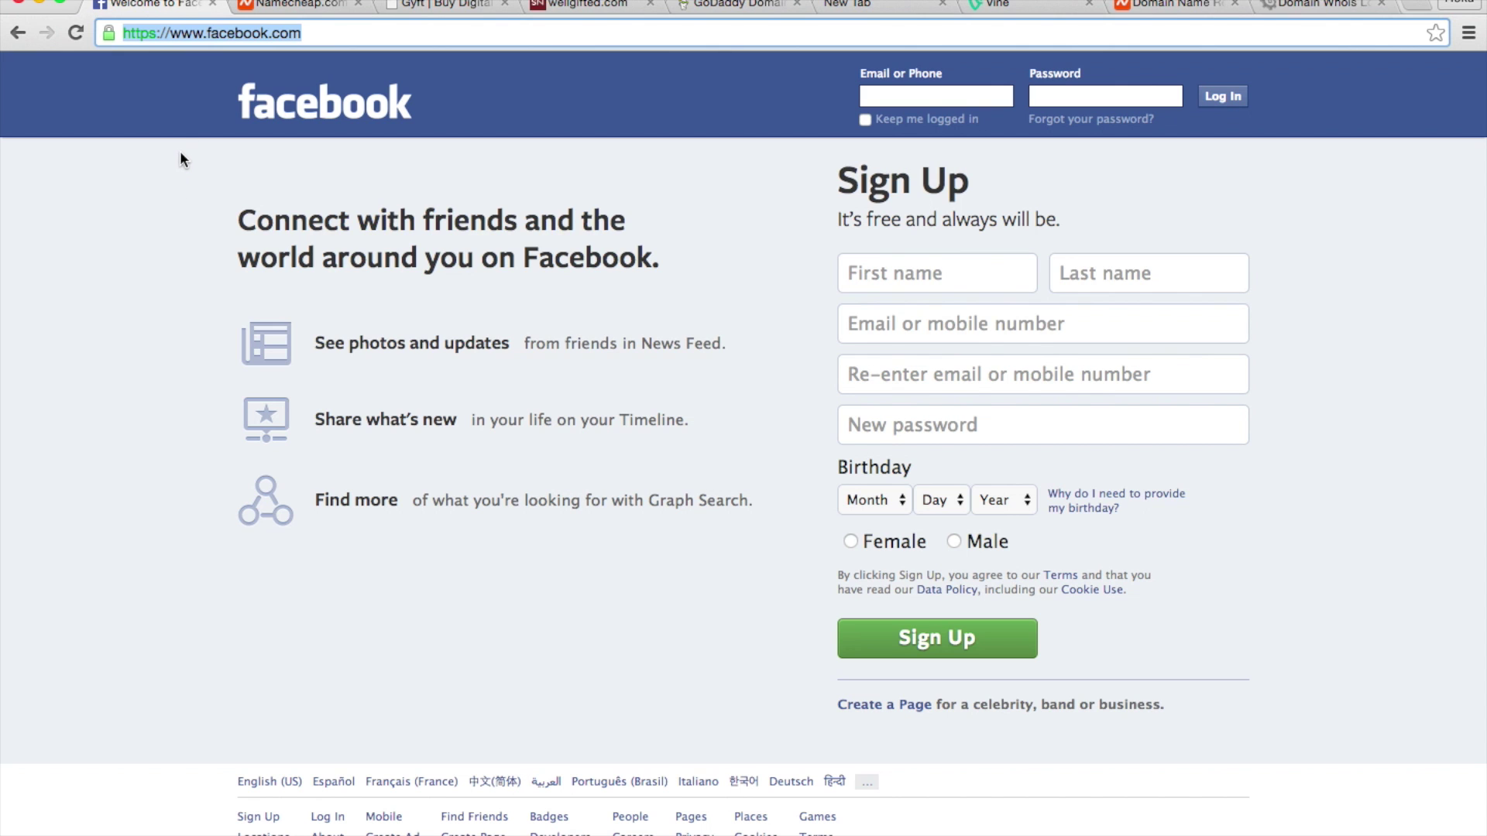
key("ctrl+w")
- Search for the domain name hokuswebsite.com on the Namecheap home page
mouse_move(186, 74)
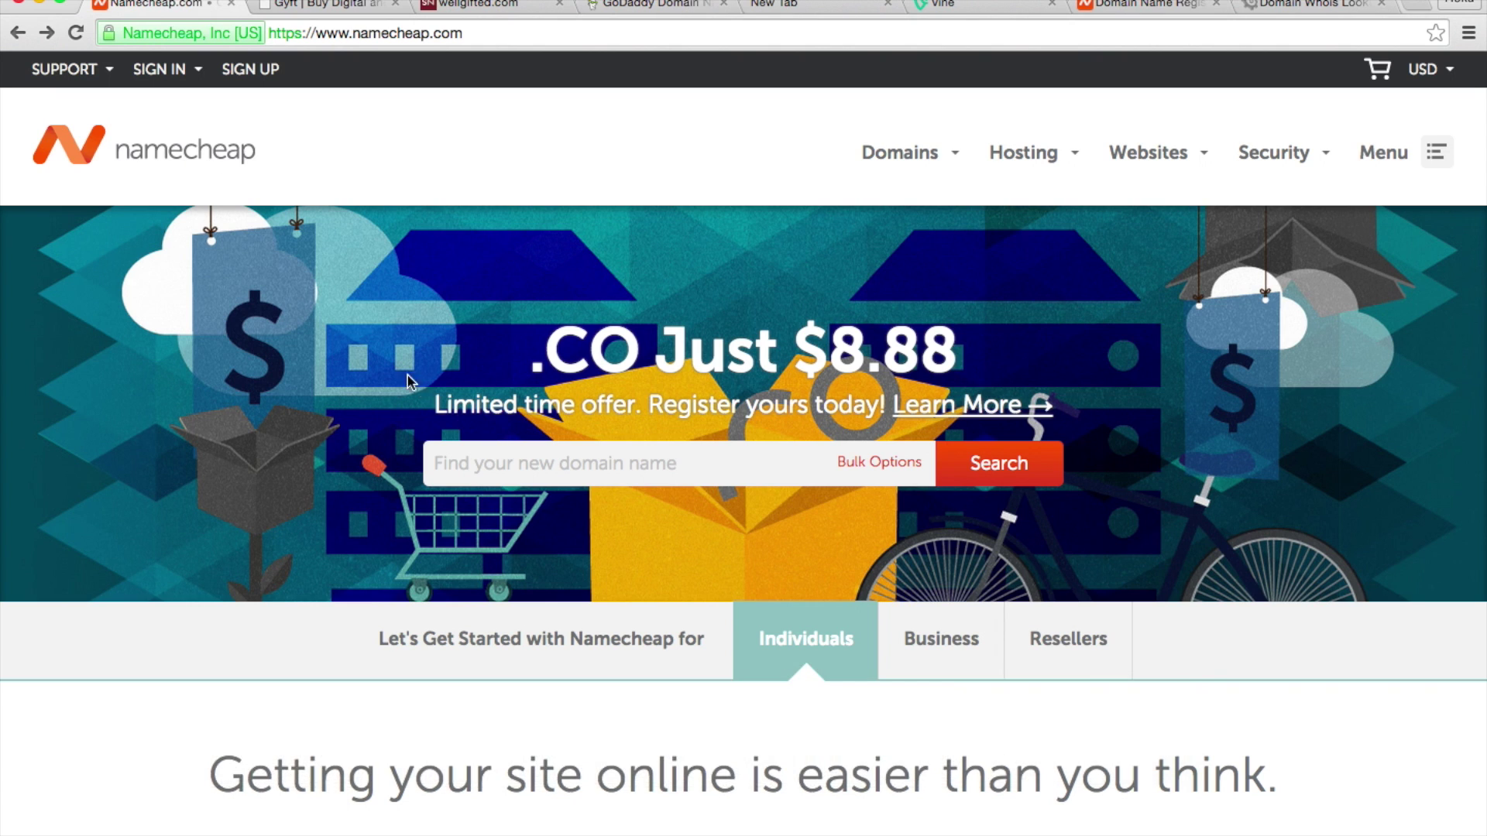
left_click(511, 458)
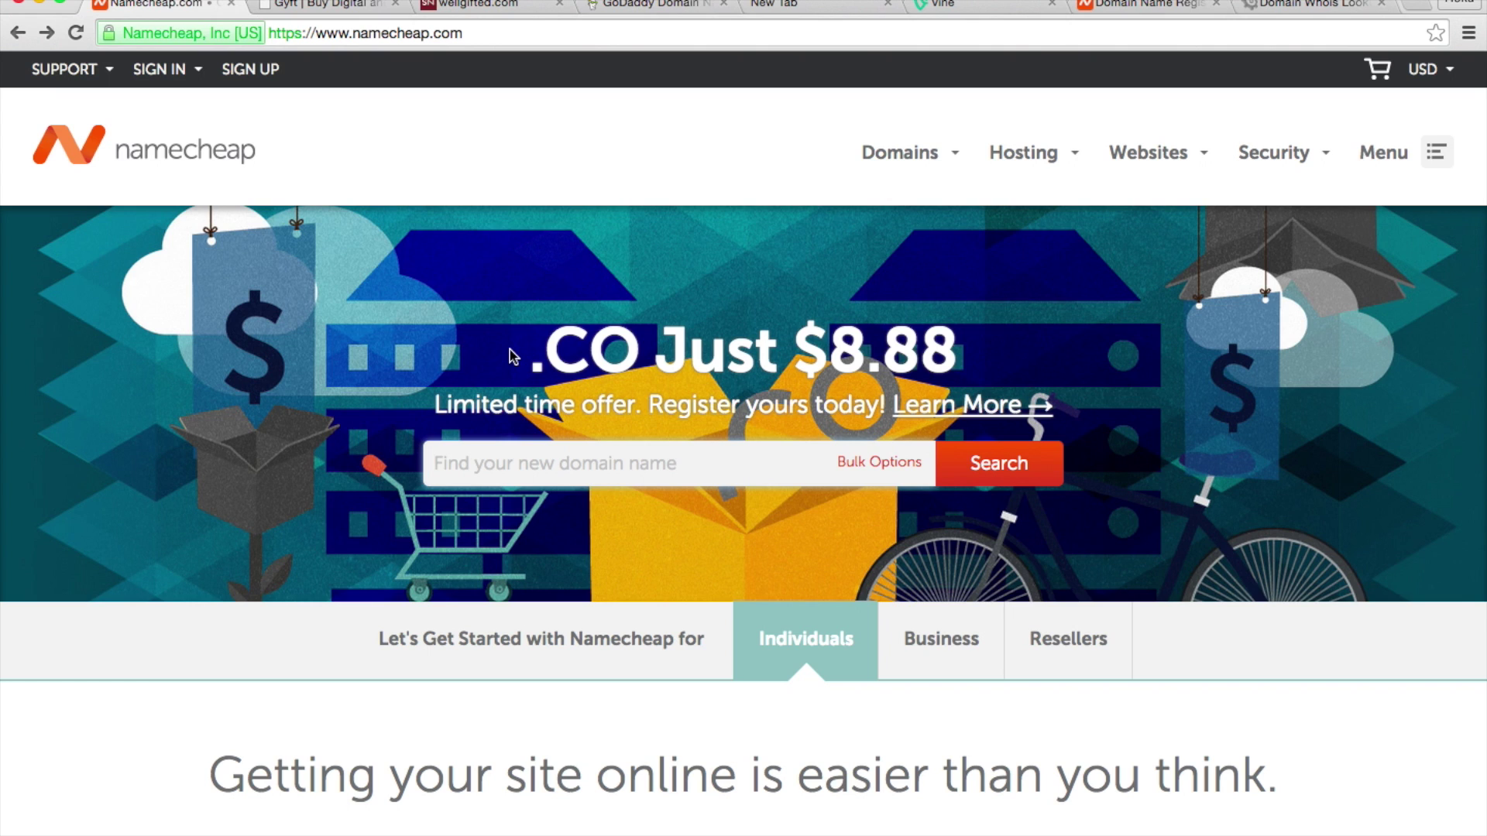
type("hokuswebsite.com")
left_click(977, 470)
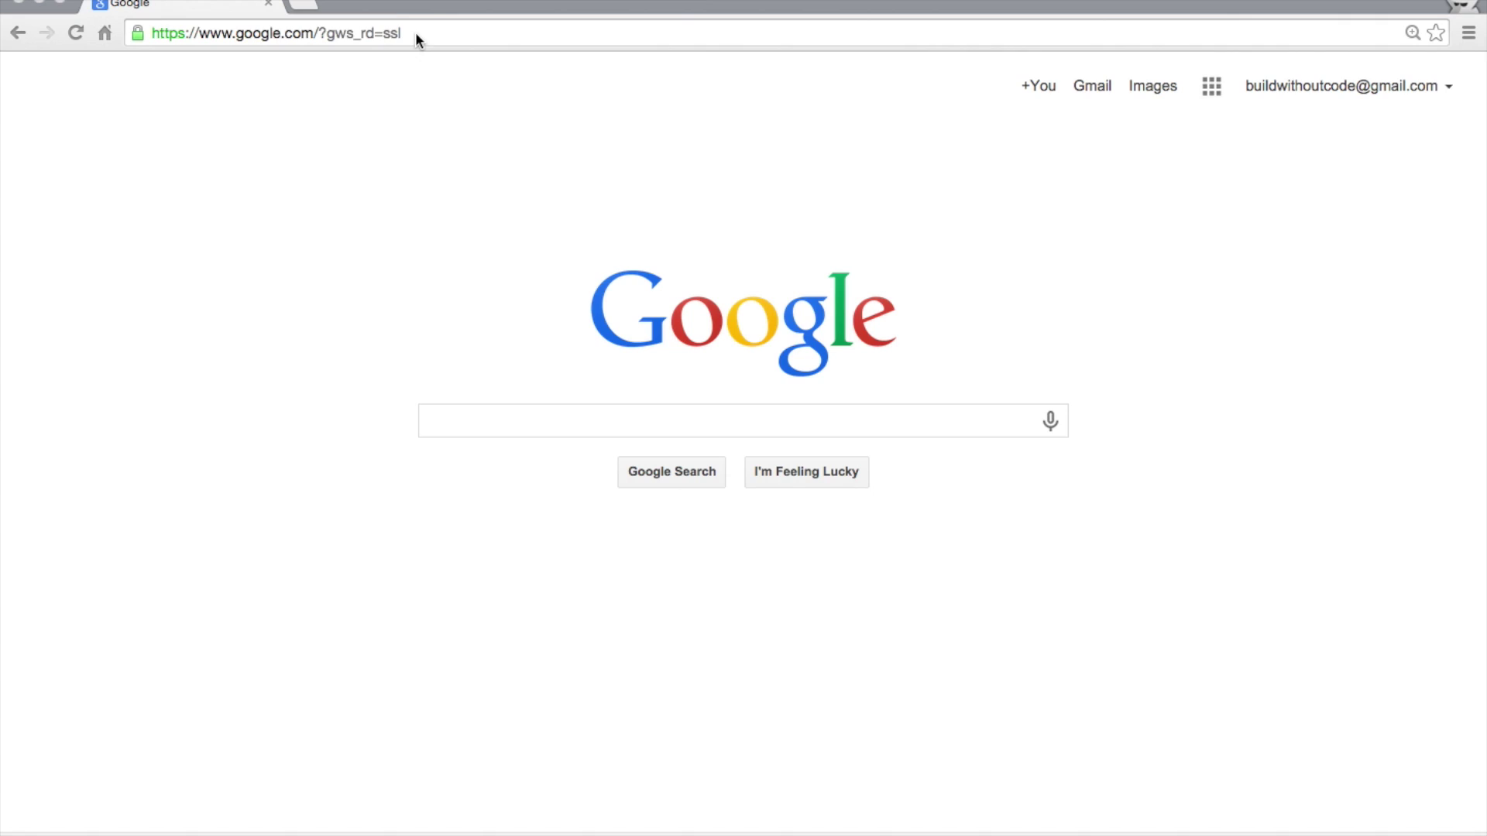
- Open the website namecheap.com from the Google page
left_click(417, 33)
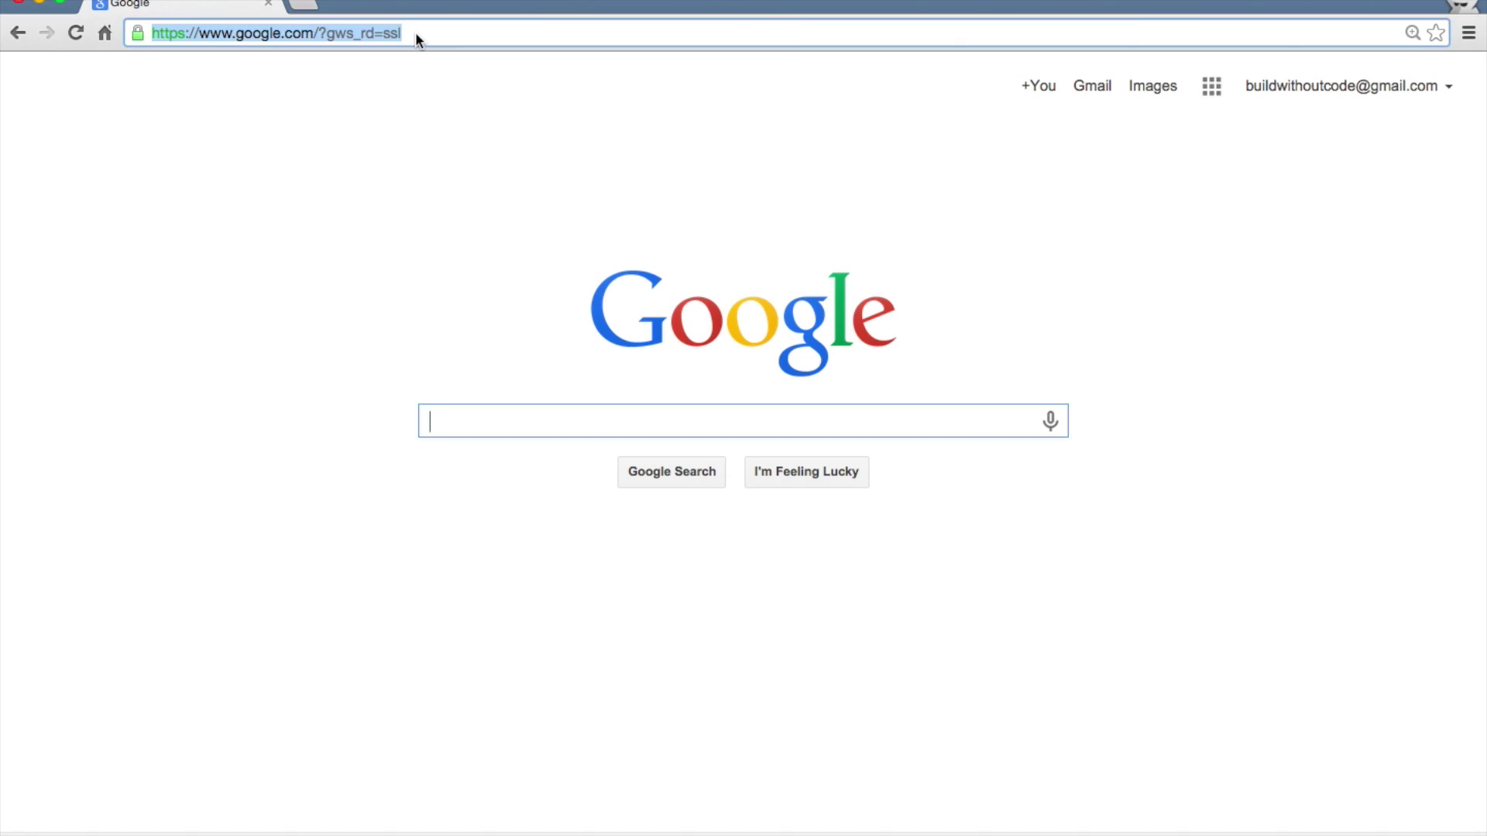
type("namecheap")
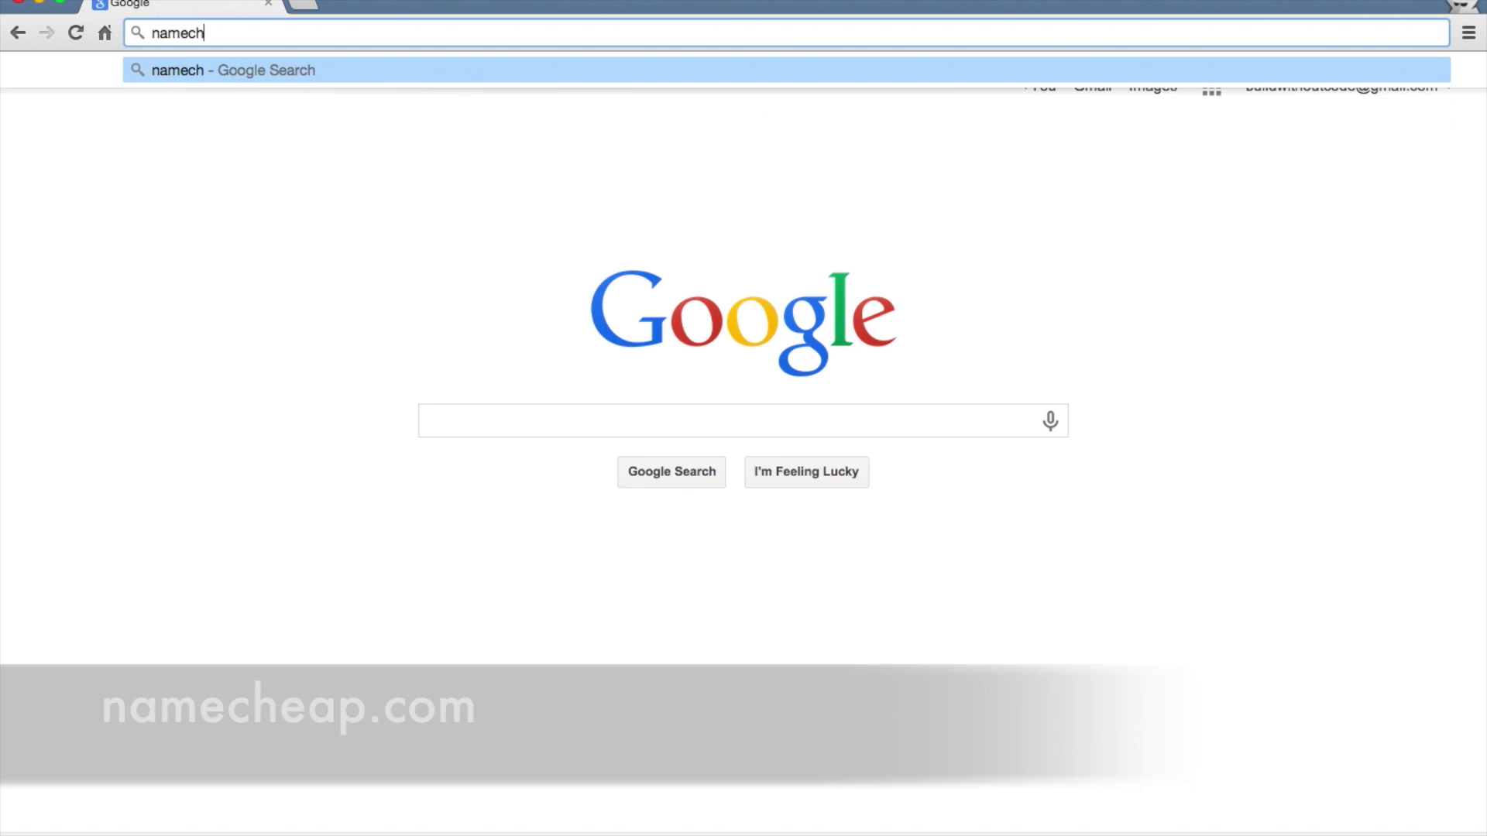
type(".com")
key("Return")
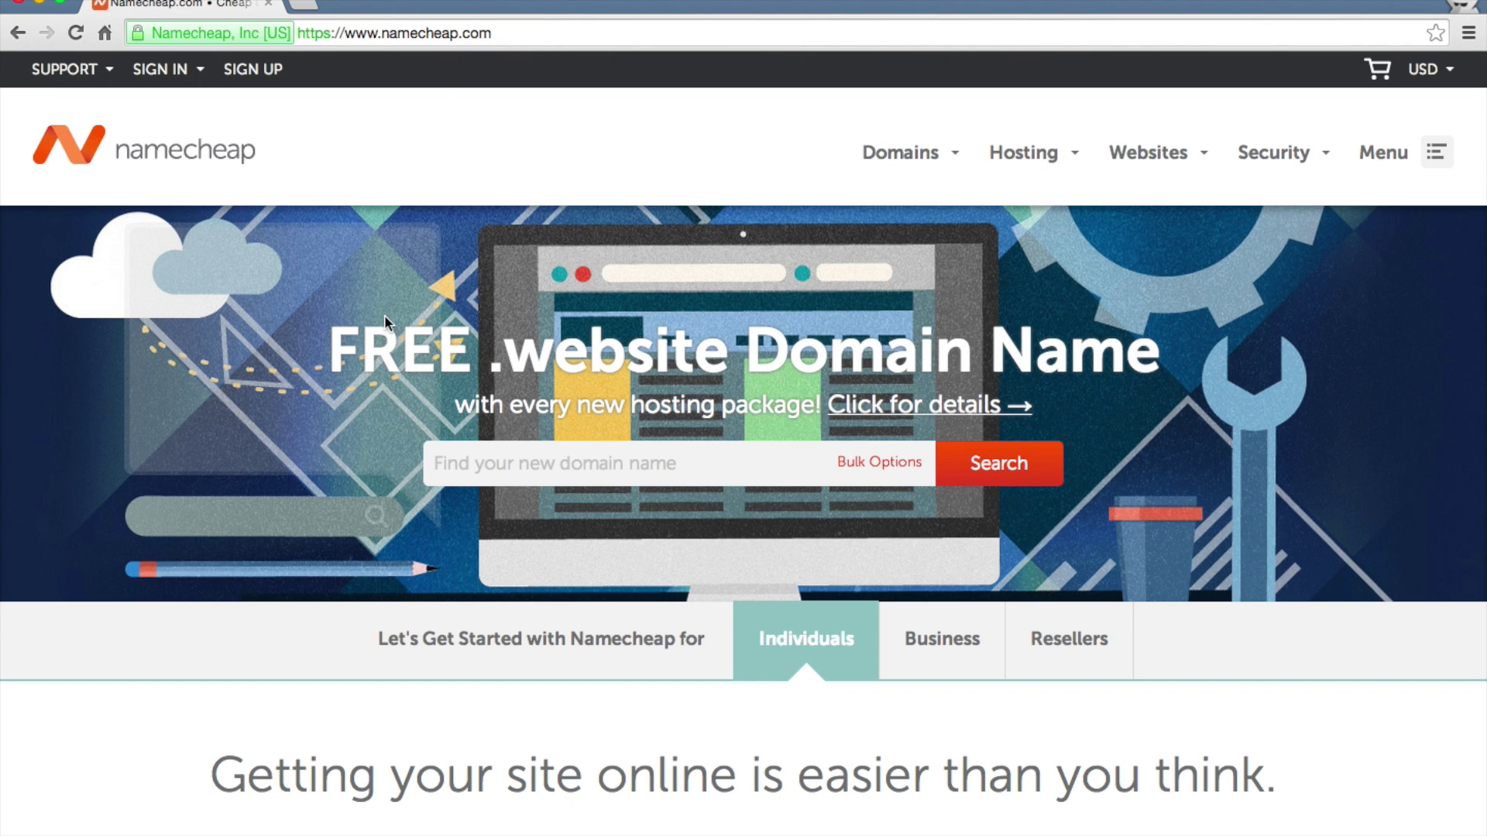
- Search for the domain name buildwithoutcode.com
scroll(346, 462, "down", 1)
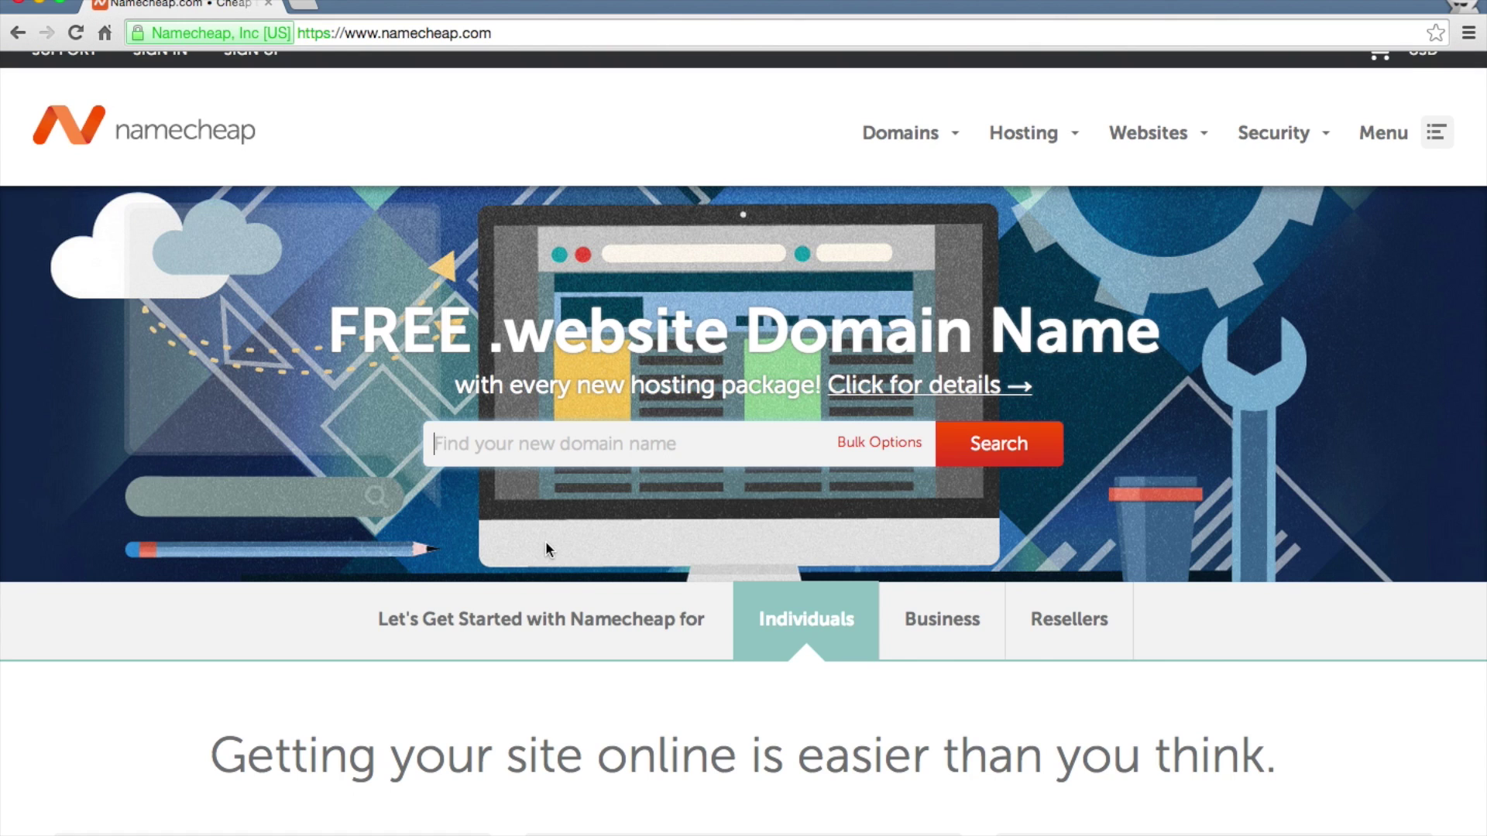
type("buildwithoutcode.com")
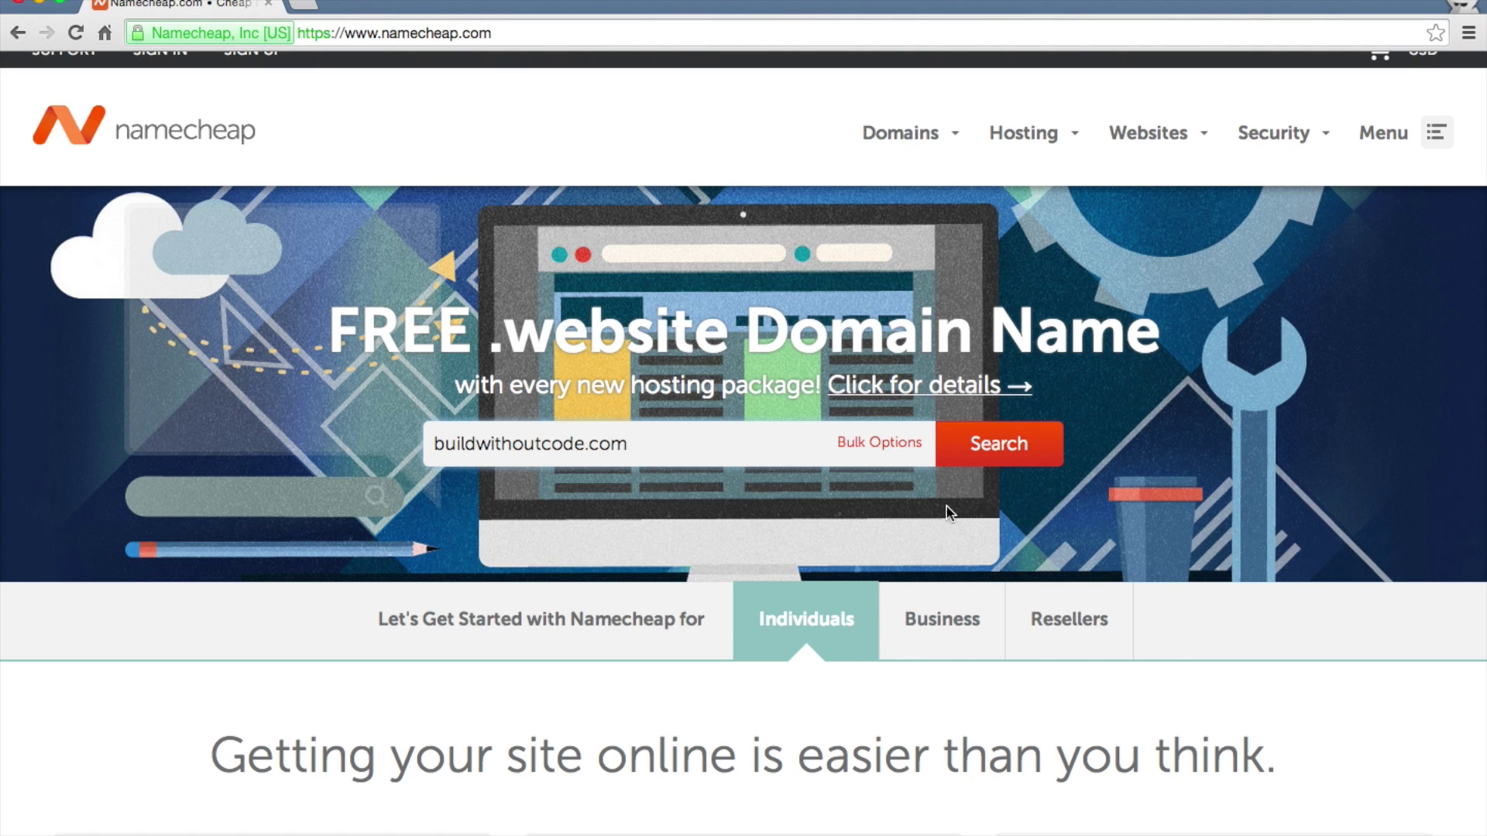
left_click(995, 449)
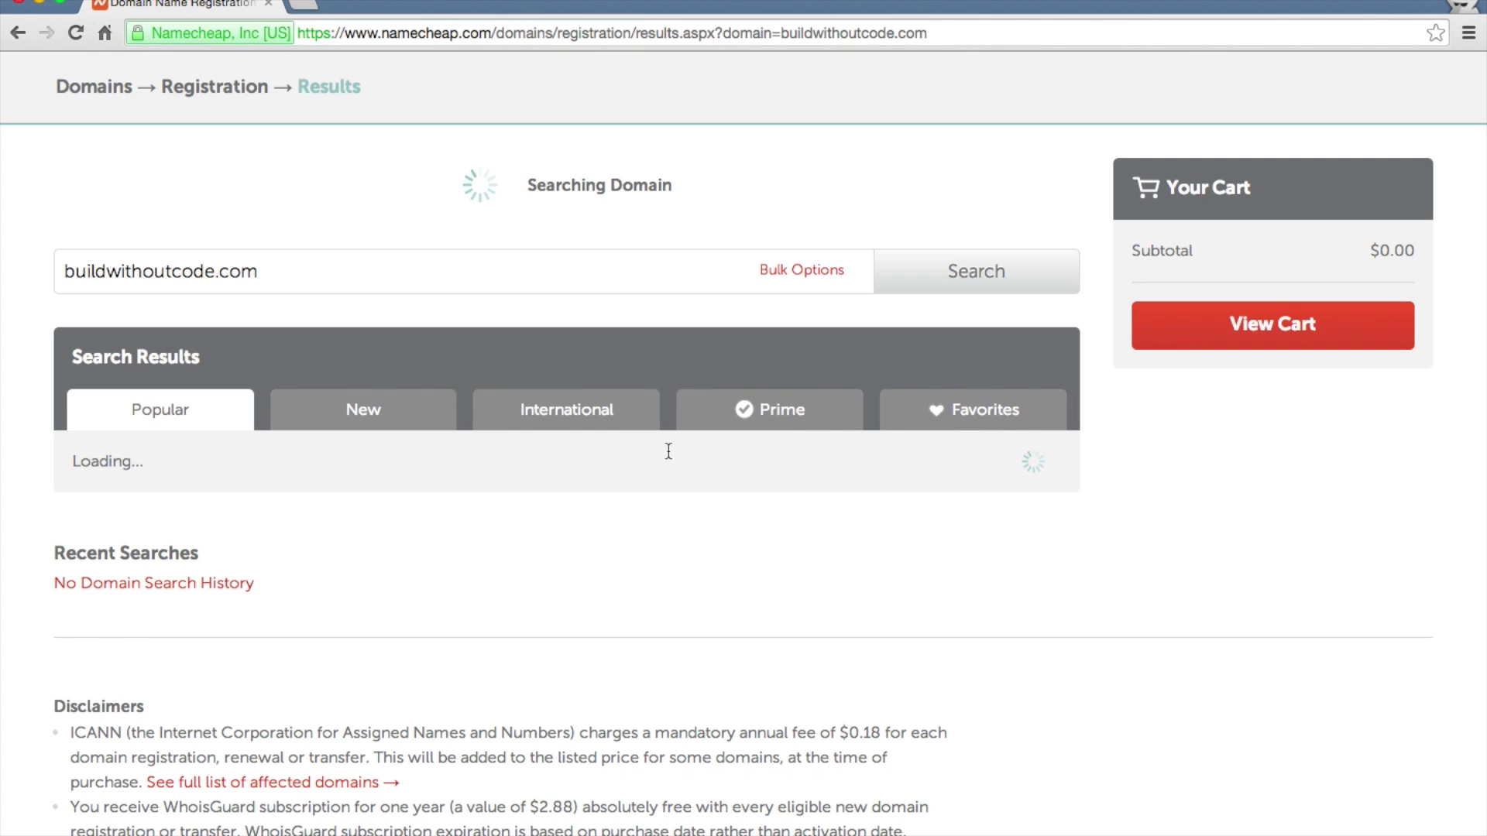
- Add buildwithoutcode.com to the cart and open the shopping cart
scroll(690, 424, "up", 2)
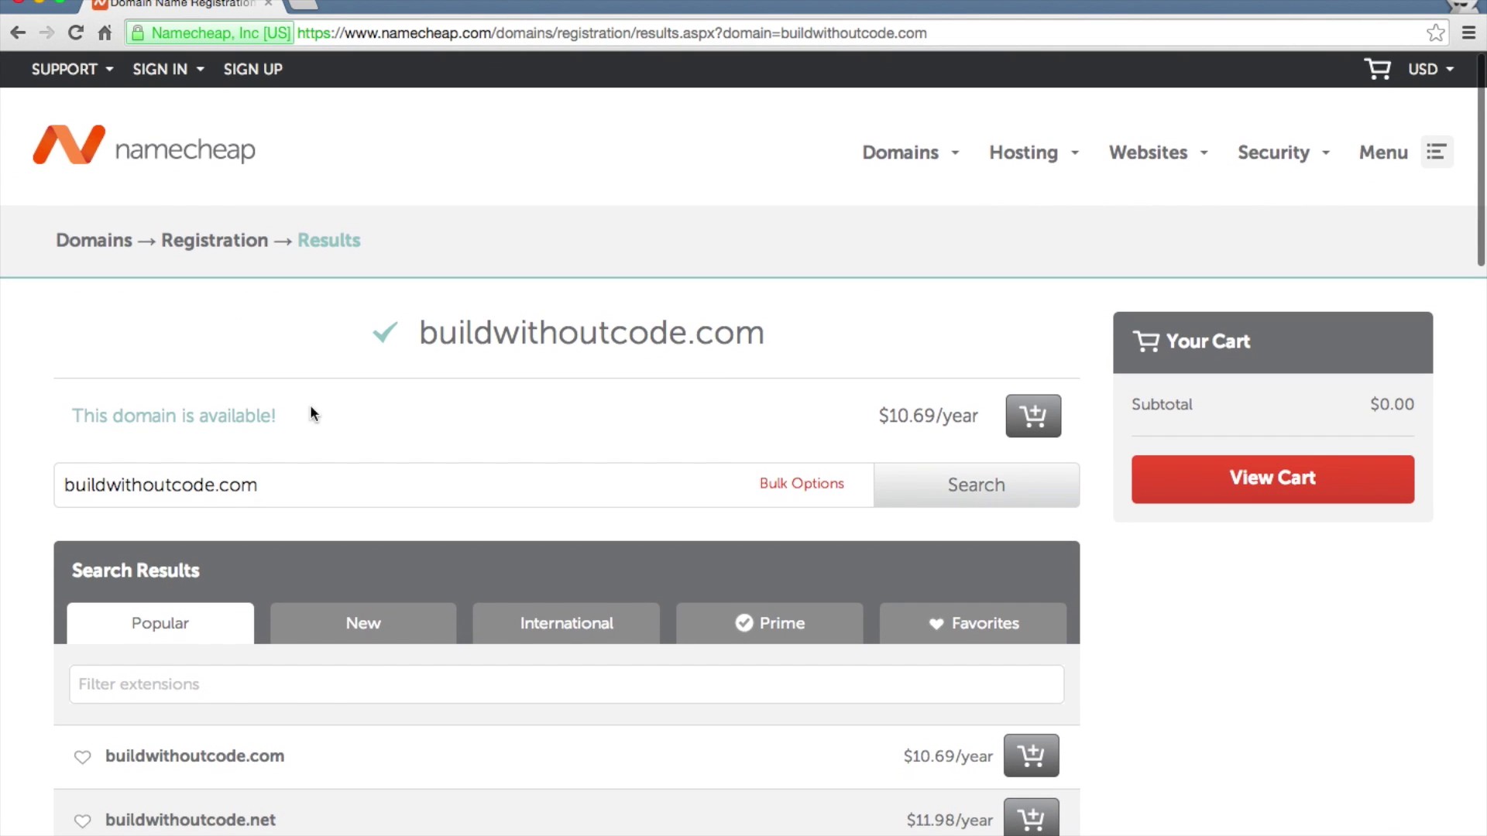
left_click(1044, 414)
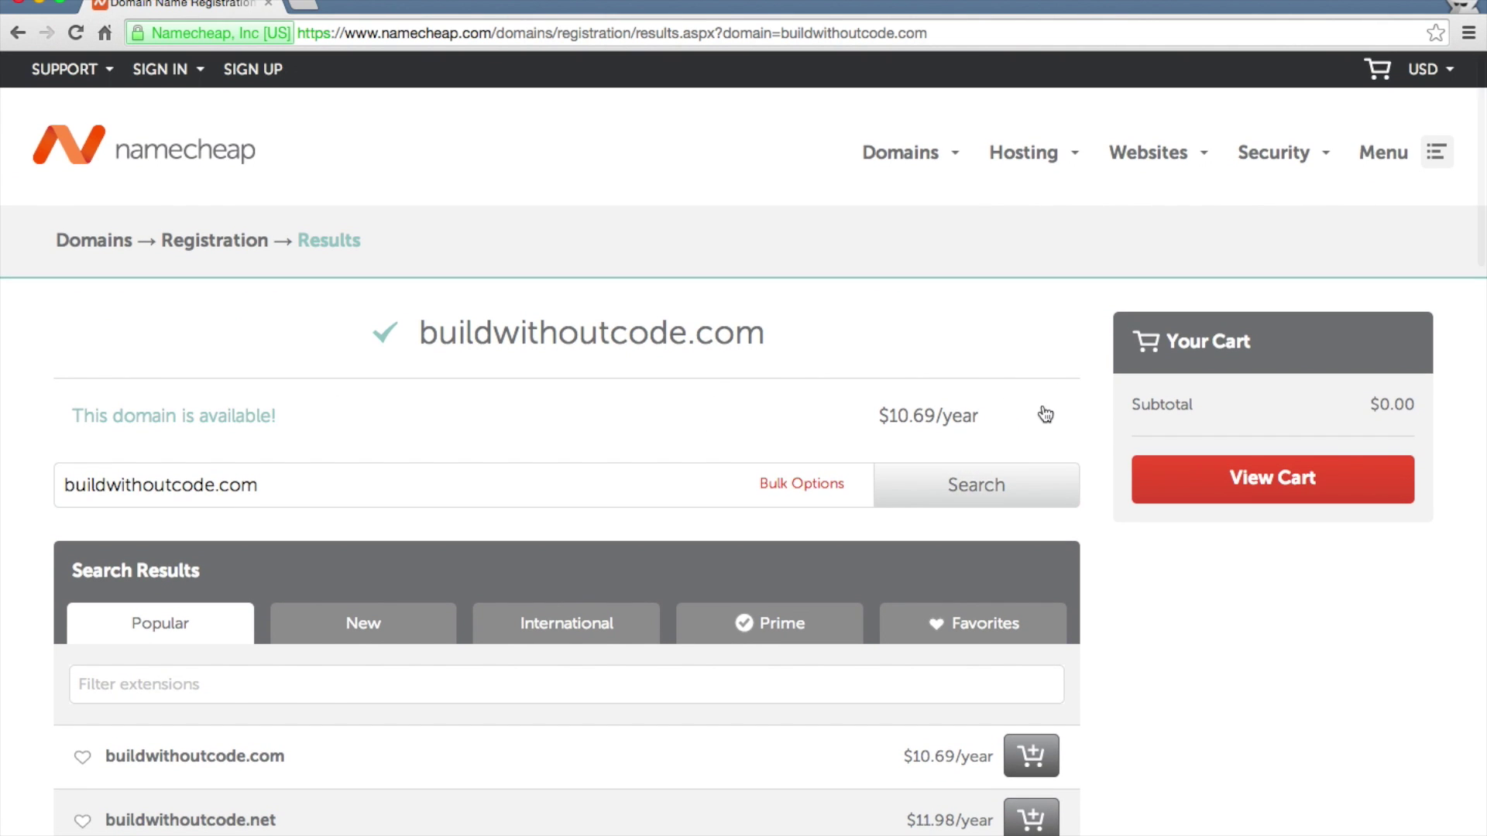
left_click(1264, 592)
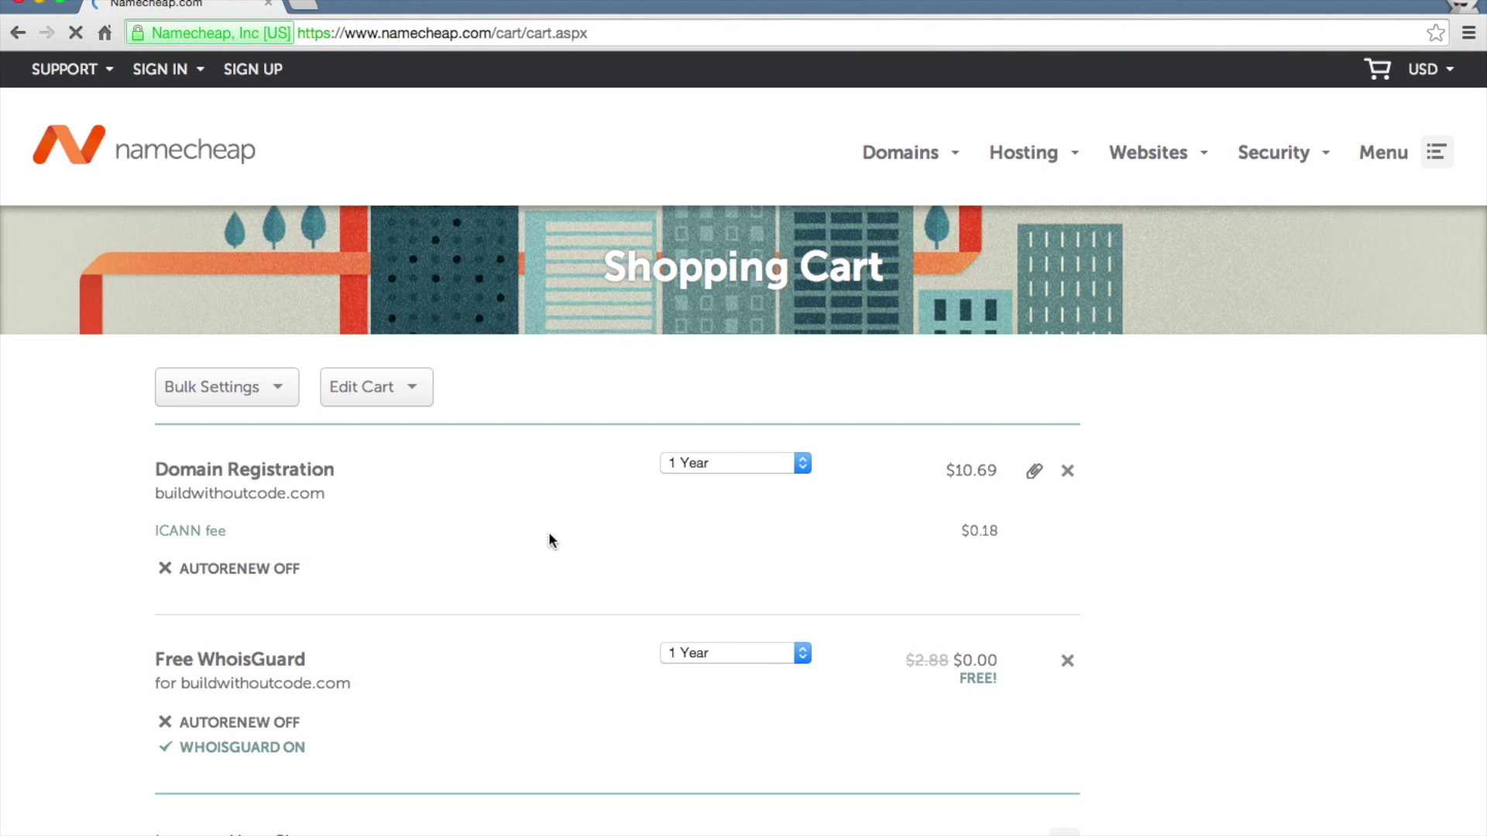
- Check the available registration terms, keep 1 Year, and turn on auto-renewal for the domain registration
left_click(727, 468)
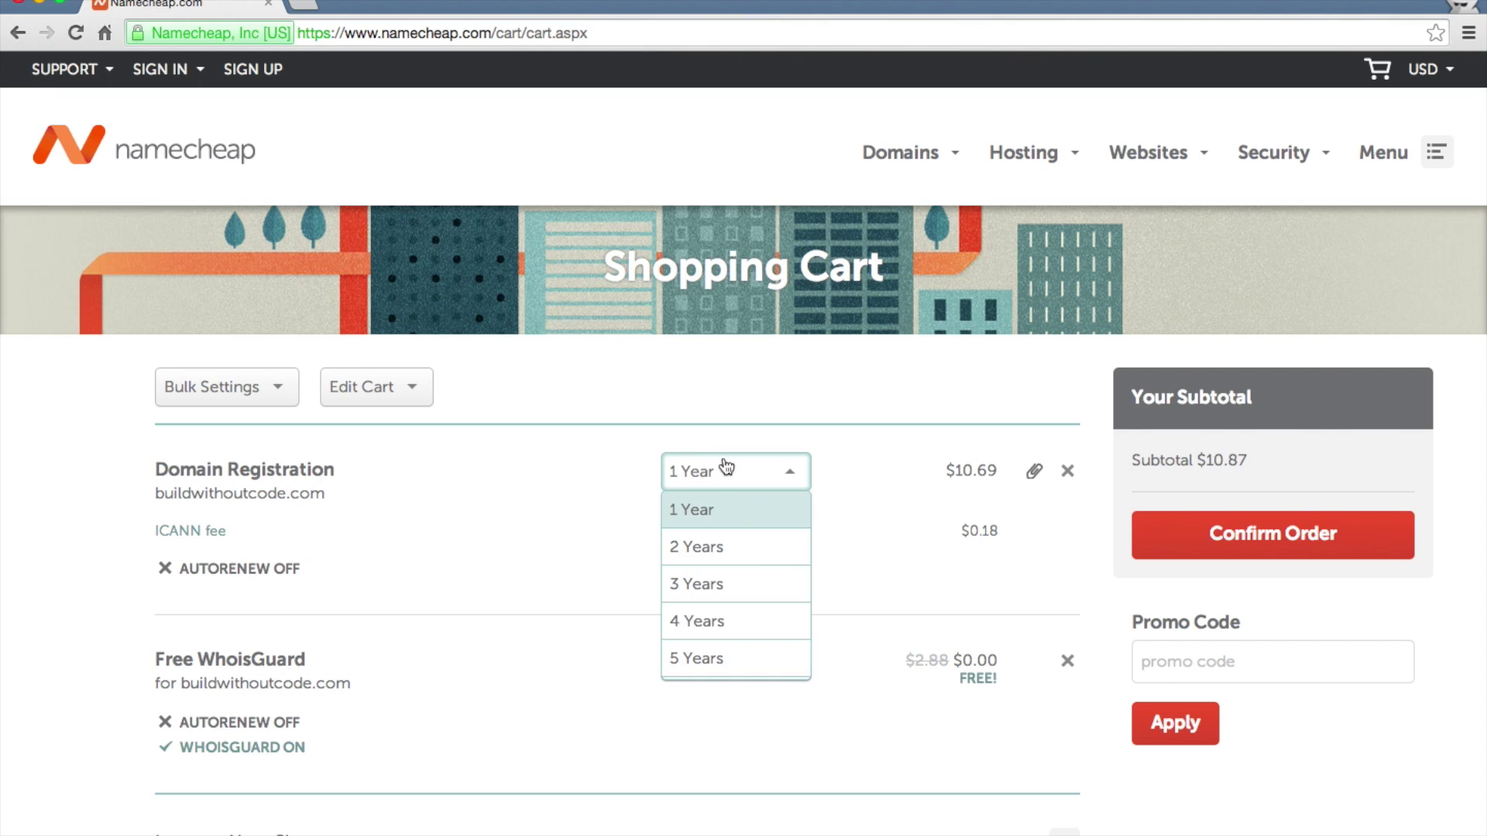
left_click(726, 468)
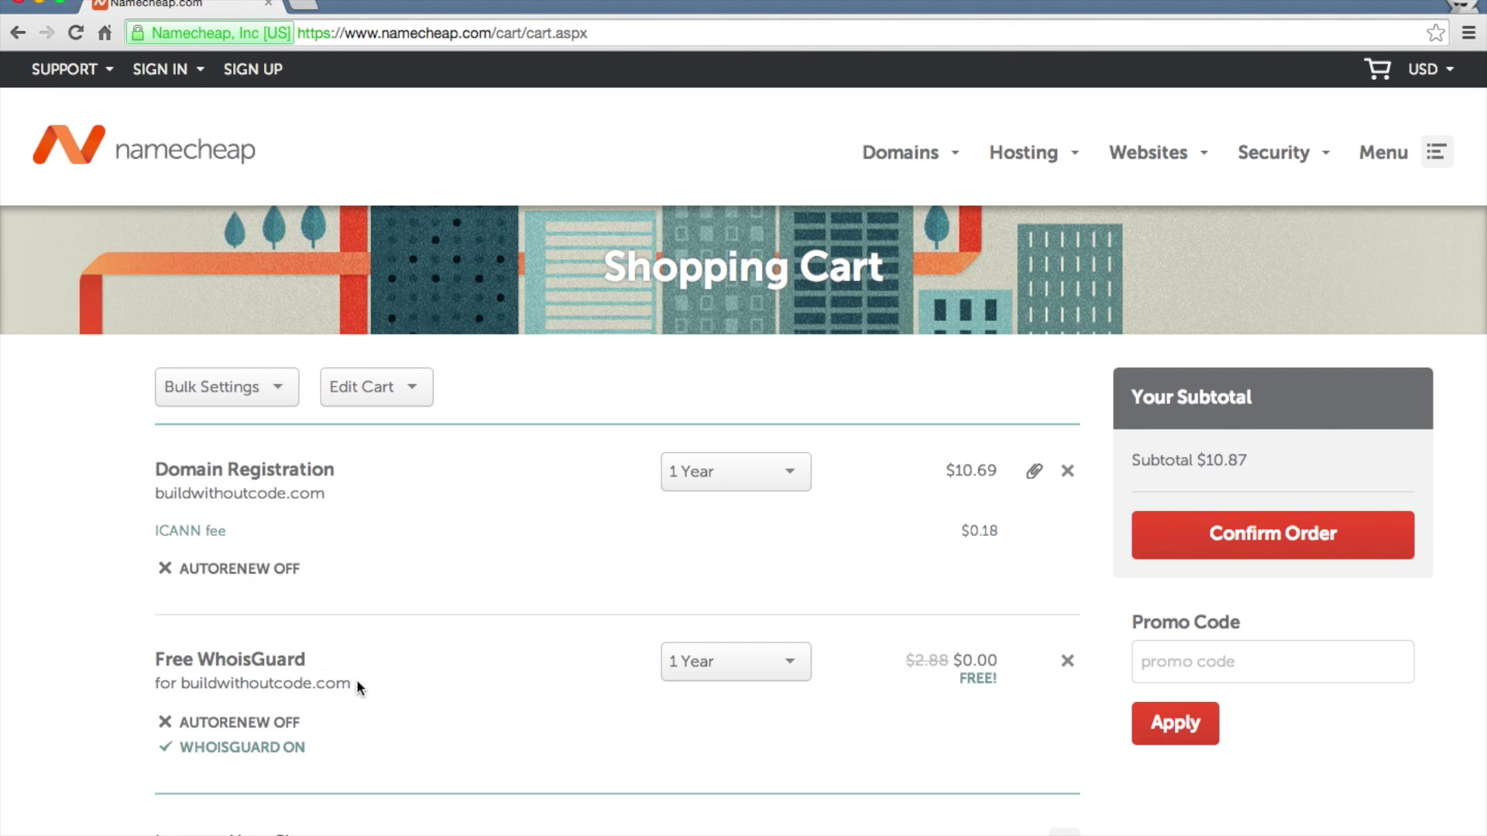
left_click(241, 572)
- Review the optional site add-ons without adding any, and confirm the order
scroll(4, 642, "down", 3)
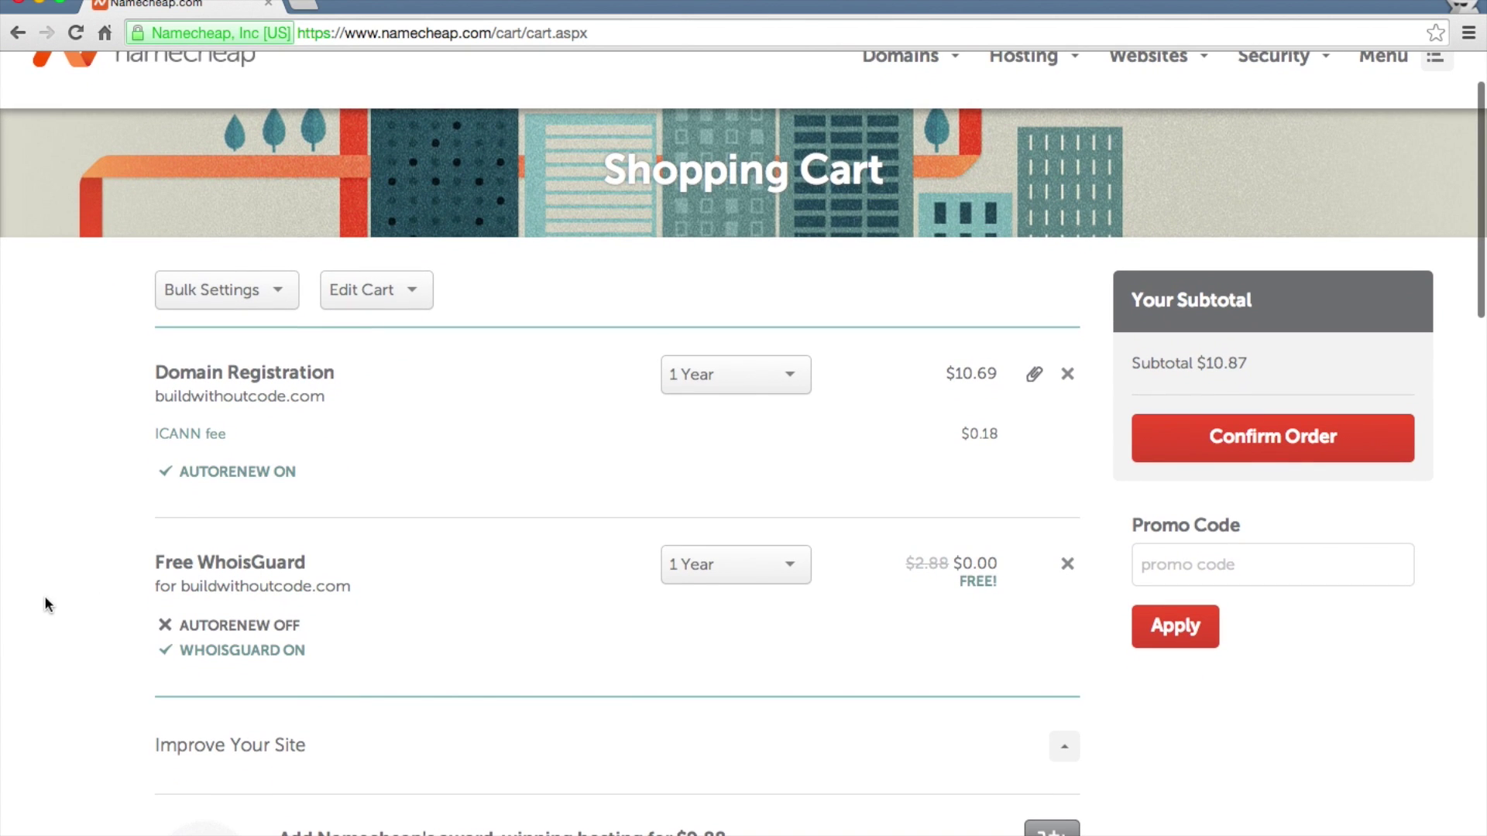
scroll(38, 598, "down", 5)
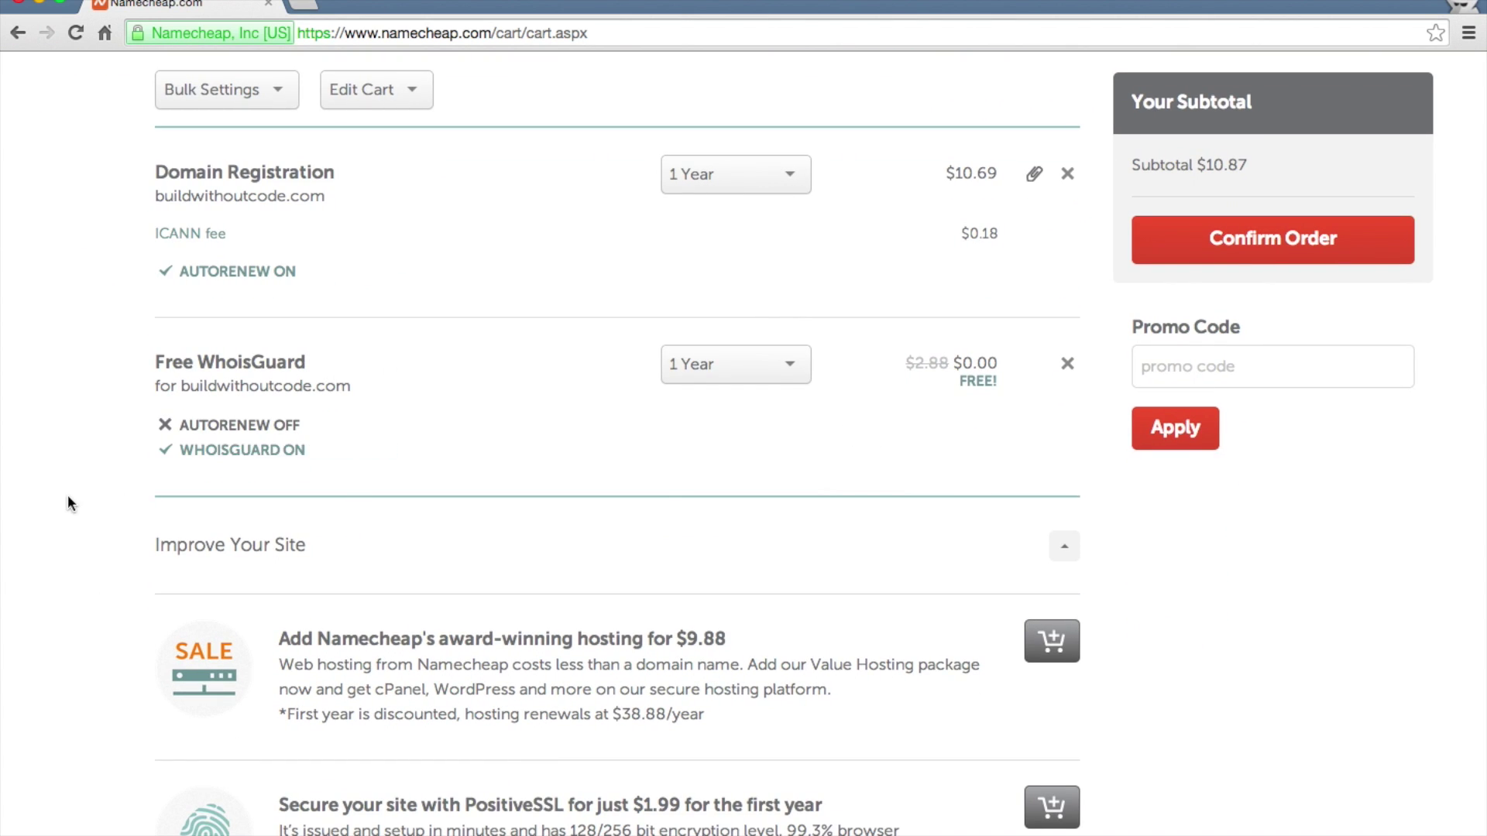
scroll(68, 500, "down", 4)
scroll(452, 361, "down", 7)
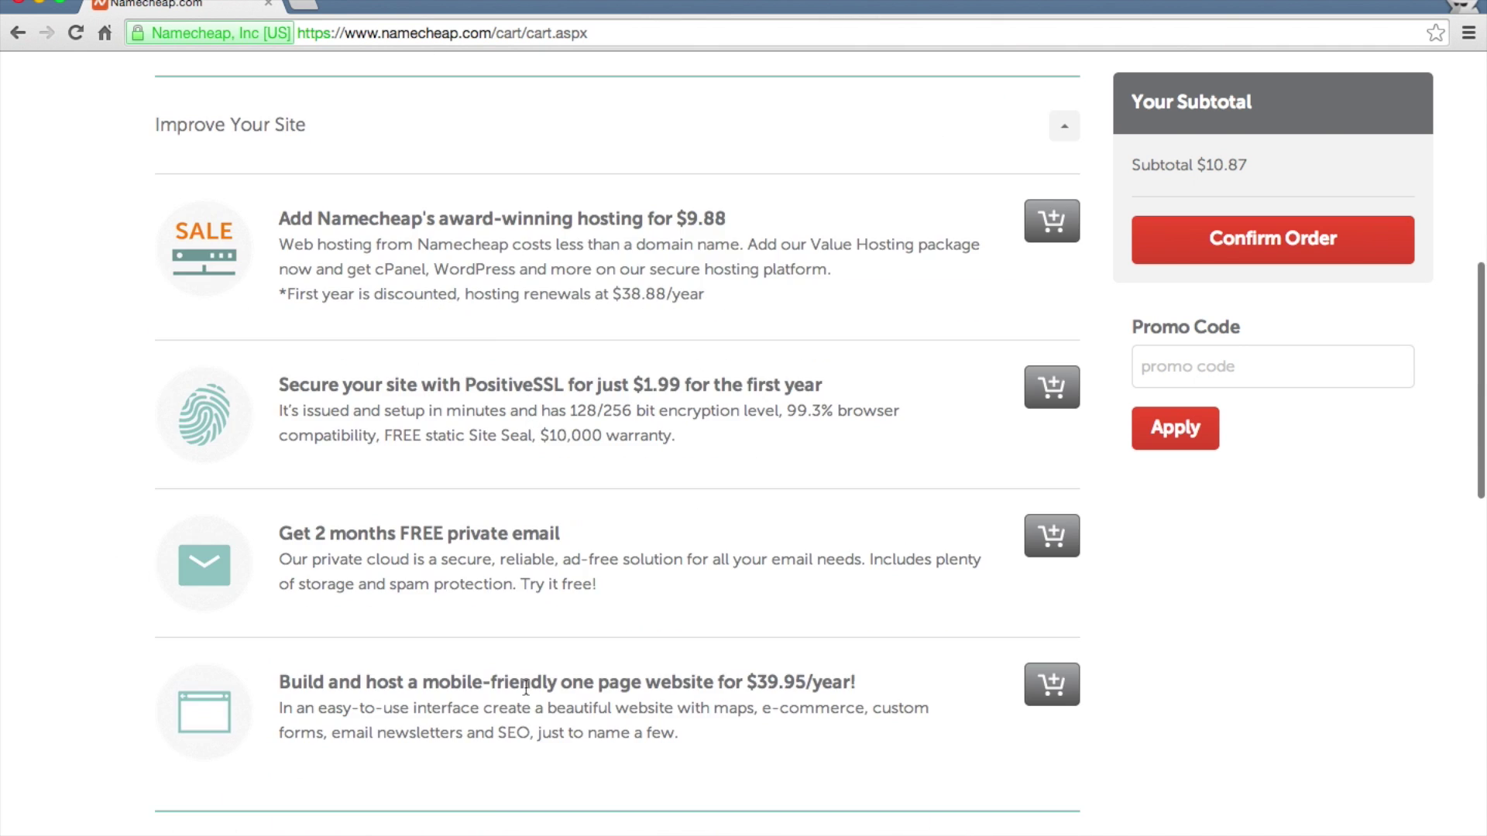
scroll(526, 705, "down", 6)
scroll(527, 712, "up", 15)
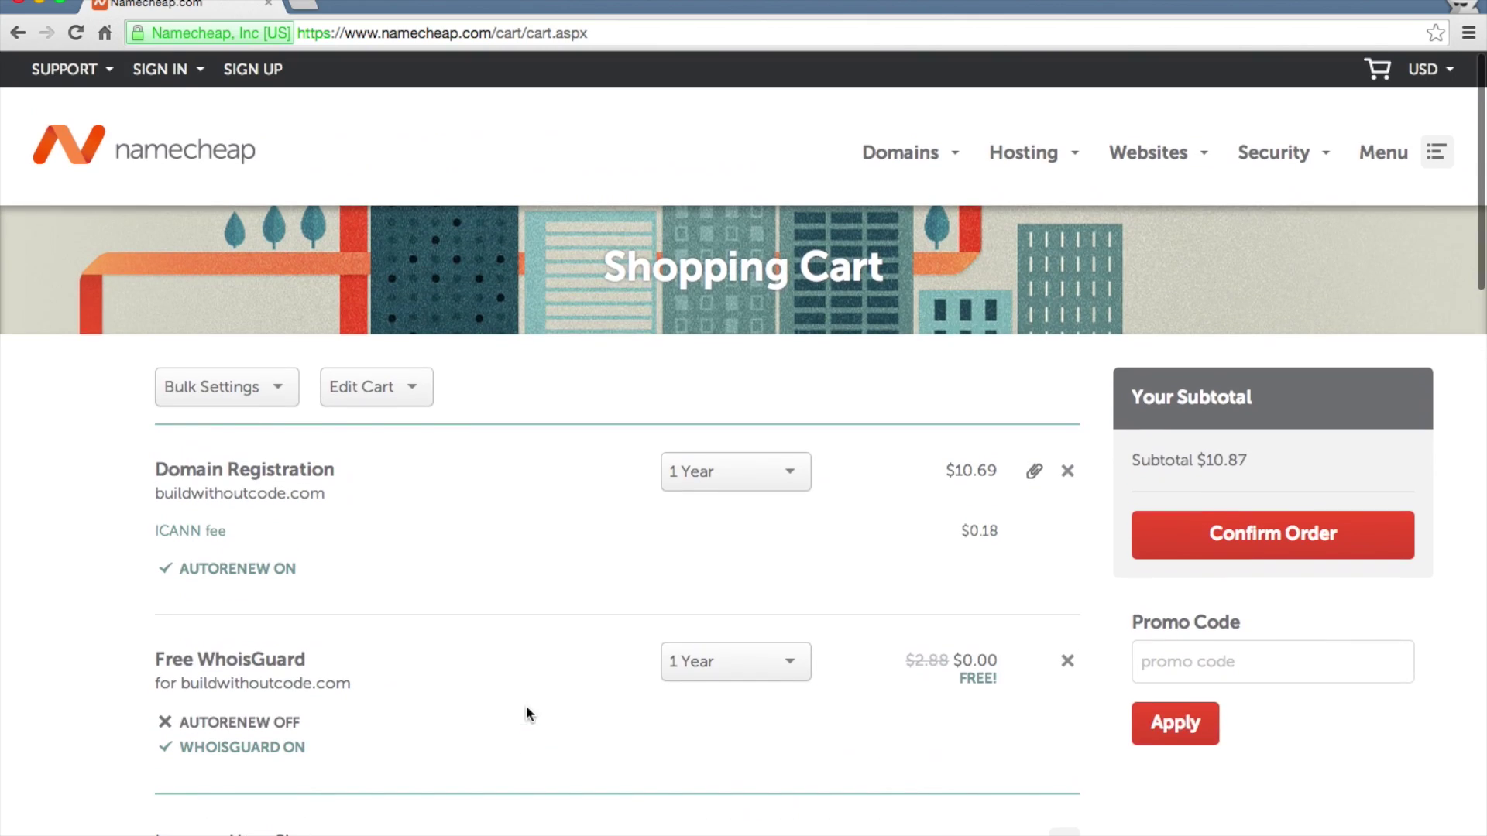
left_click(1170, 544)
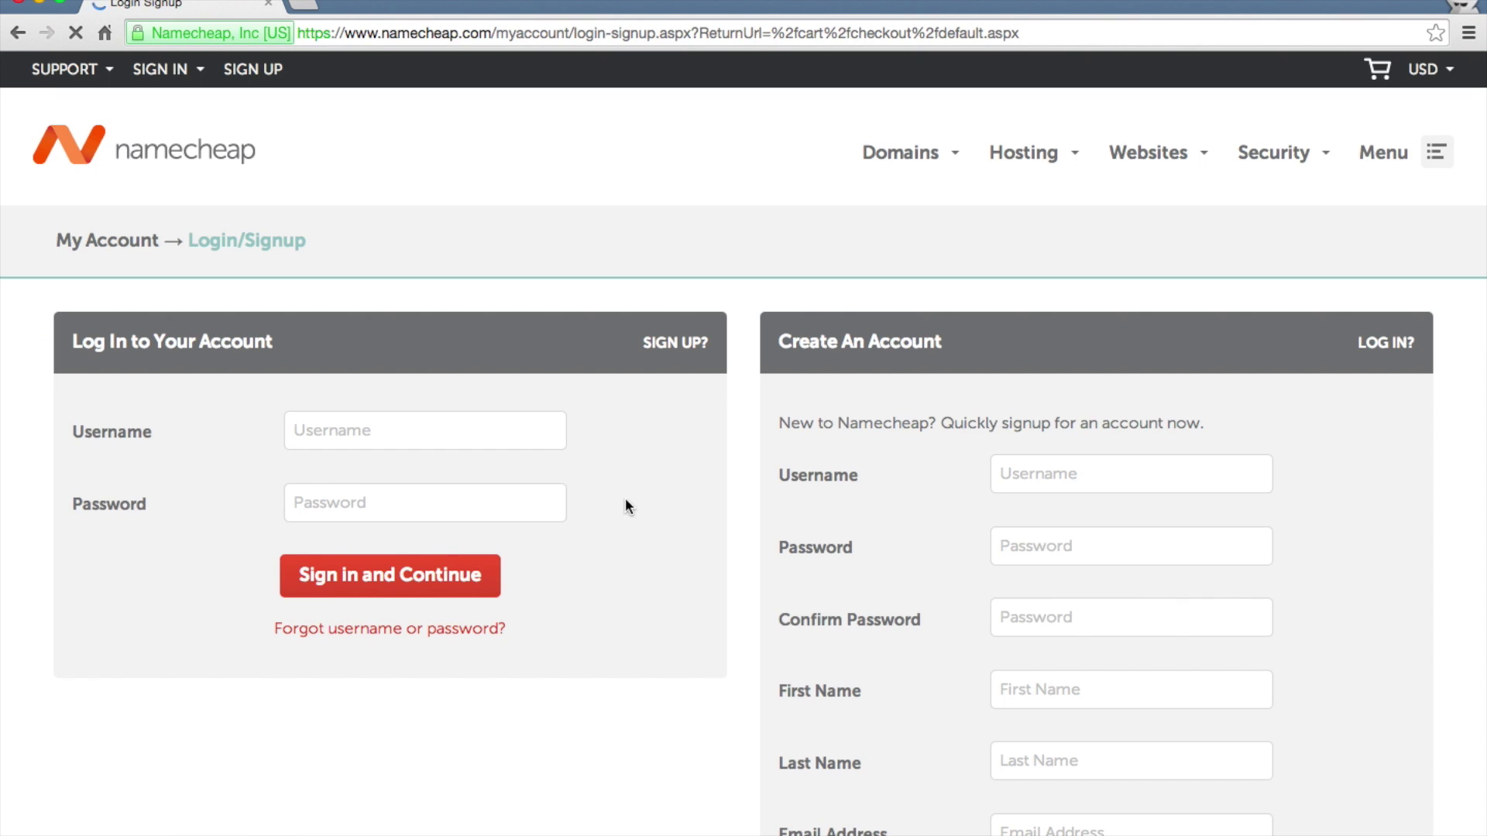
- Opt out of Namecheap's newsletter in the form for creating an account
scroll(792, 568, "down", 2)
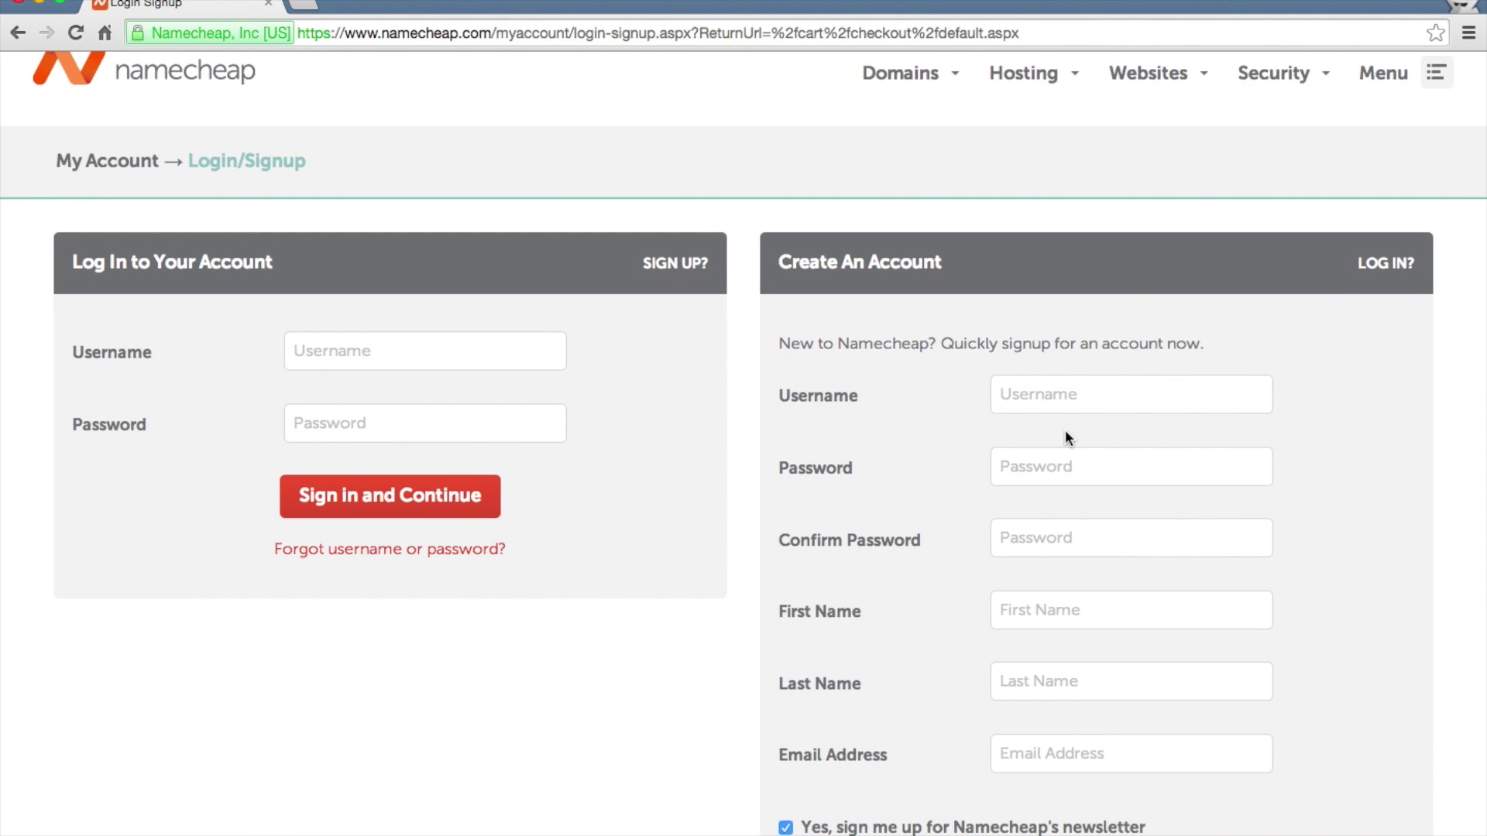
scroll(1068, 480, "down", 3)
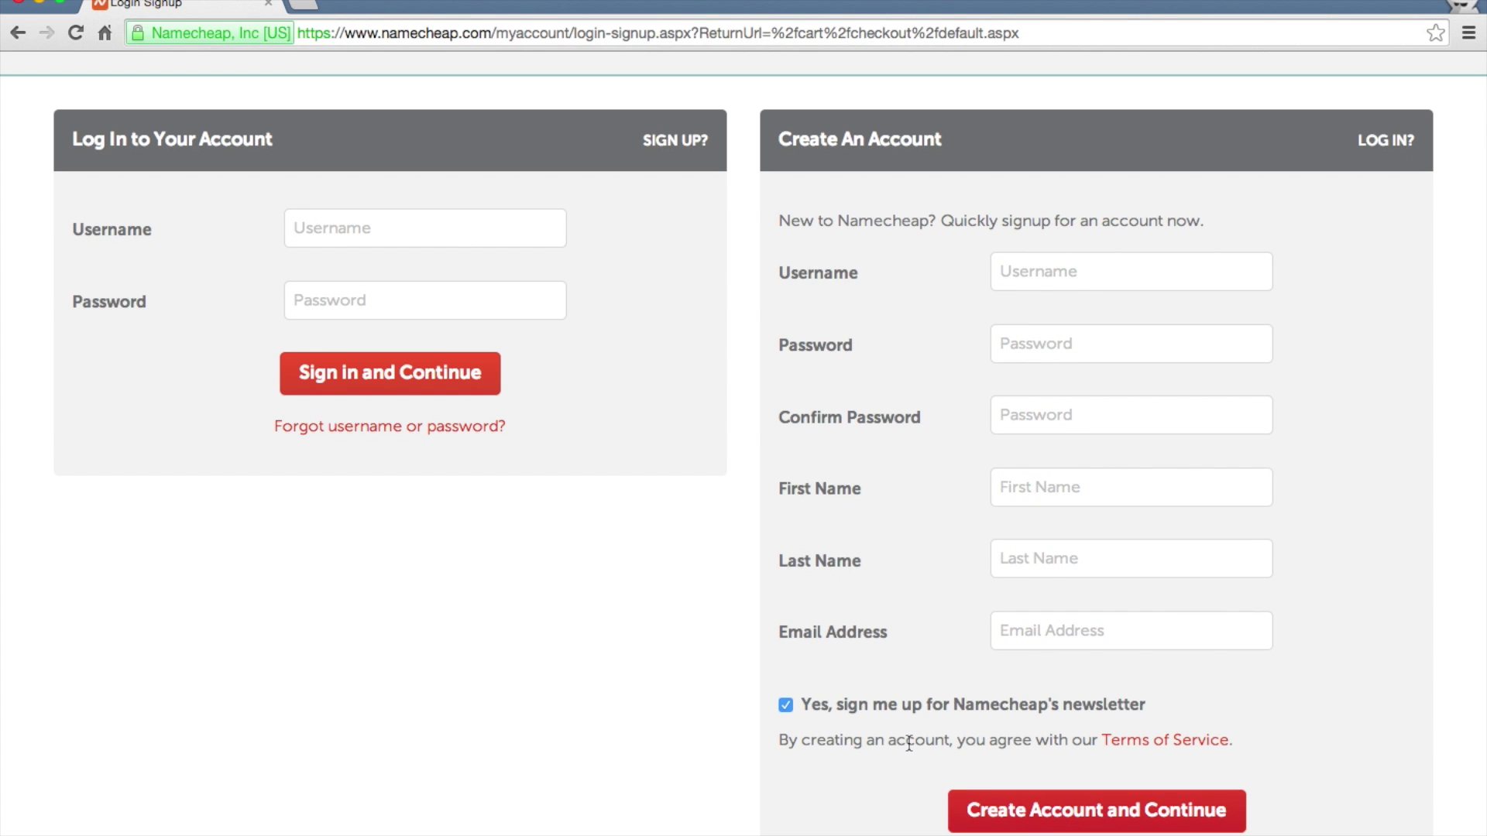
left_click(786, 705)
scroll(955, 650, "up", 3)
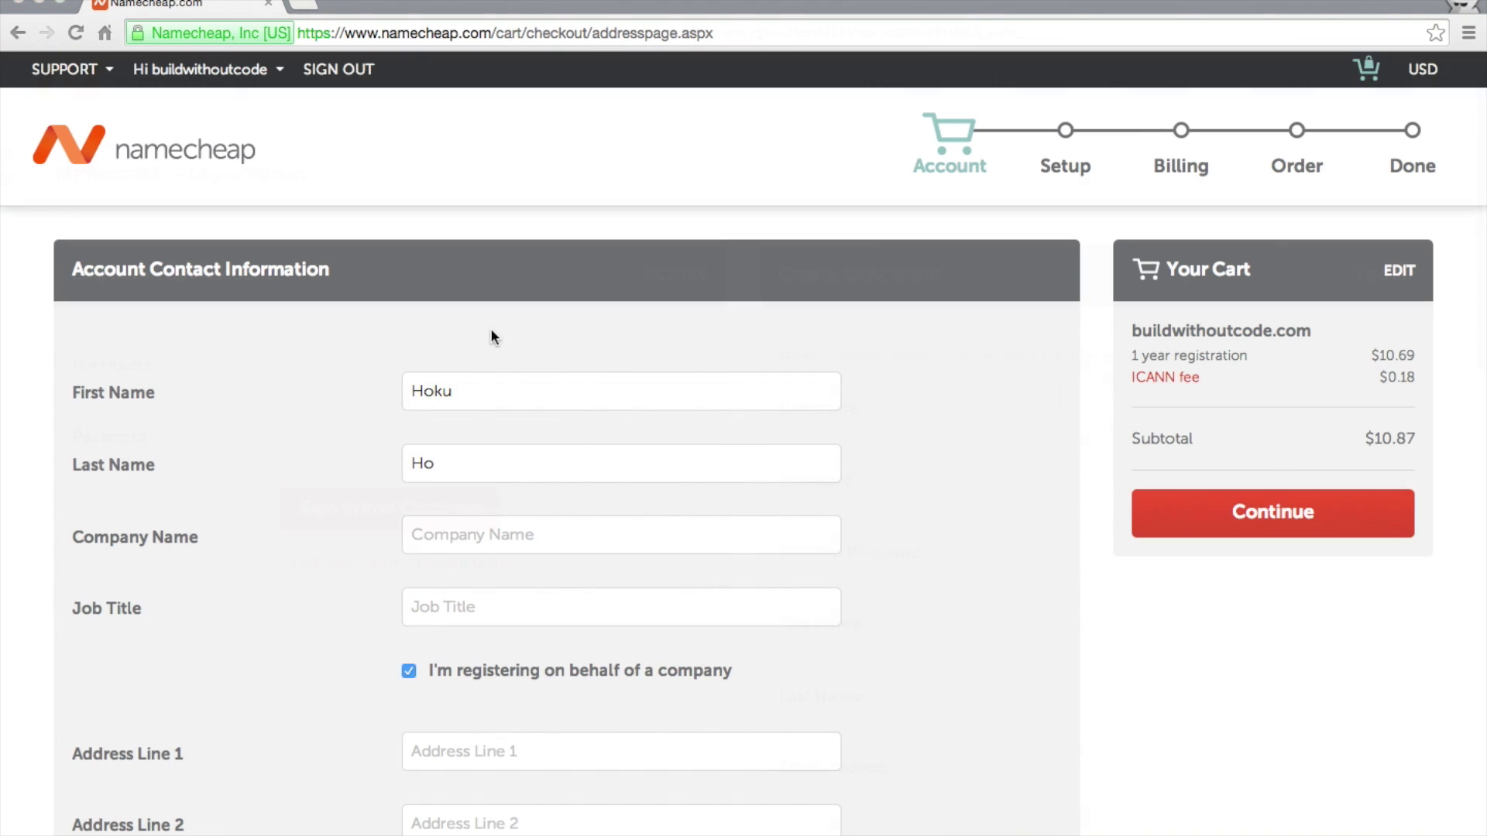
- Turn off registering on behalf of a company in the account contact information and review the remaining address and phone fields
scroll(500, 516, "down", 3)
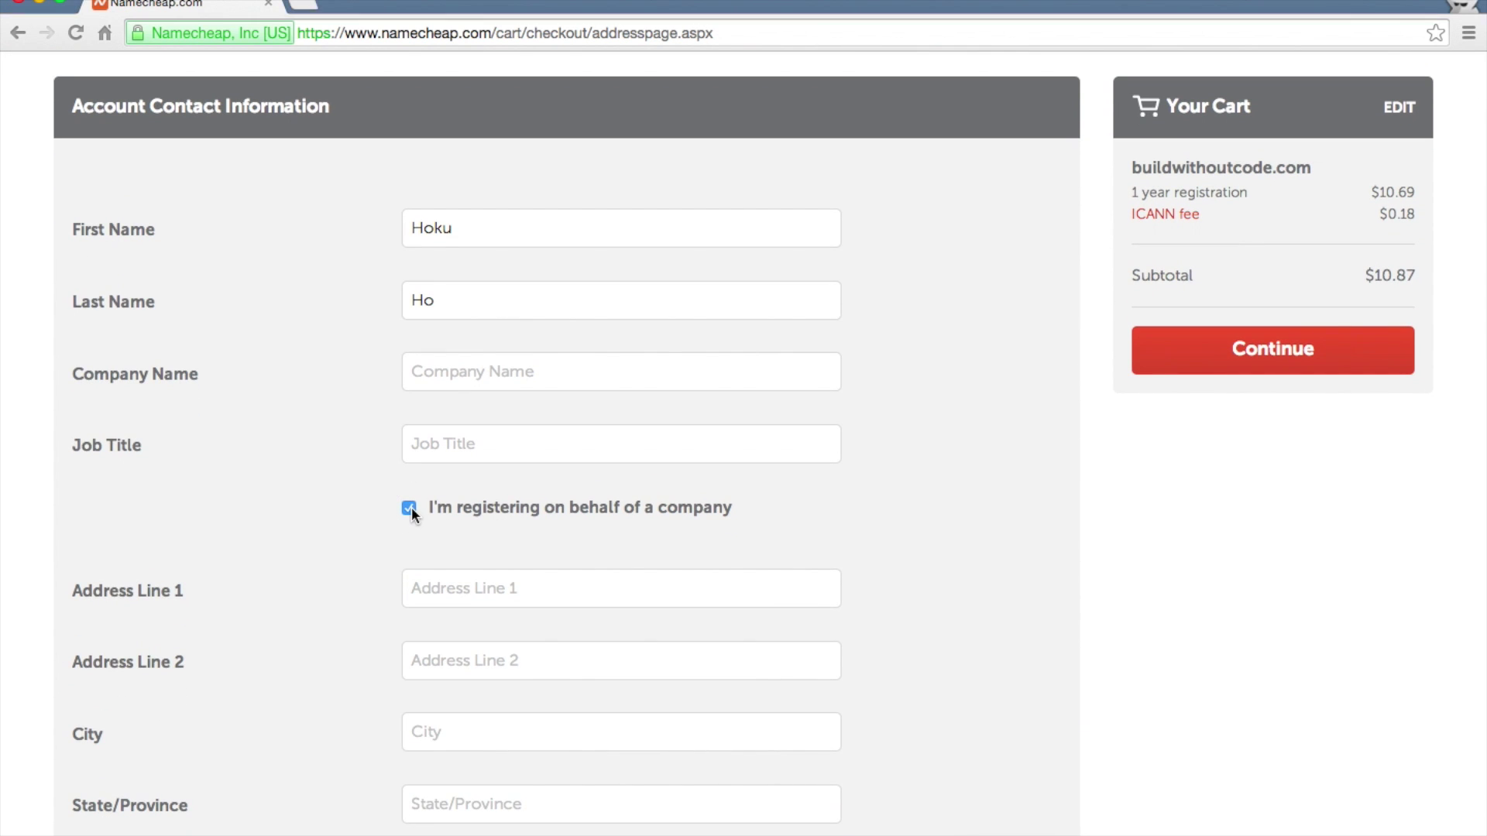
left_click(409, 508)
scroll(341, 477, "down", 3)
scroll(465, 596, "down", 4)
scroll(464, 608, "up", 4)
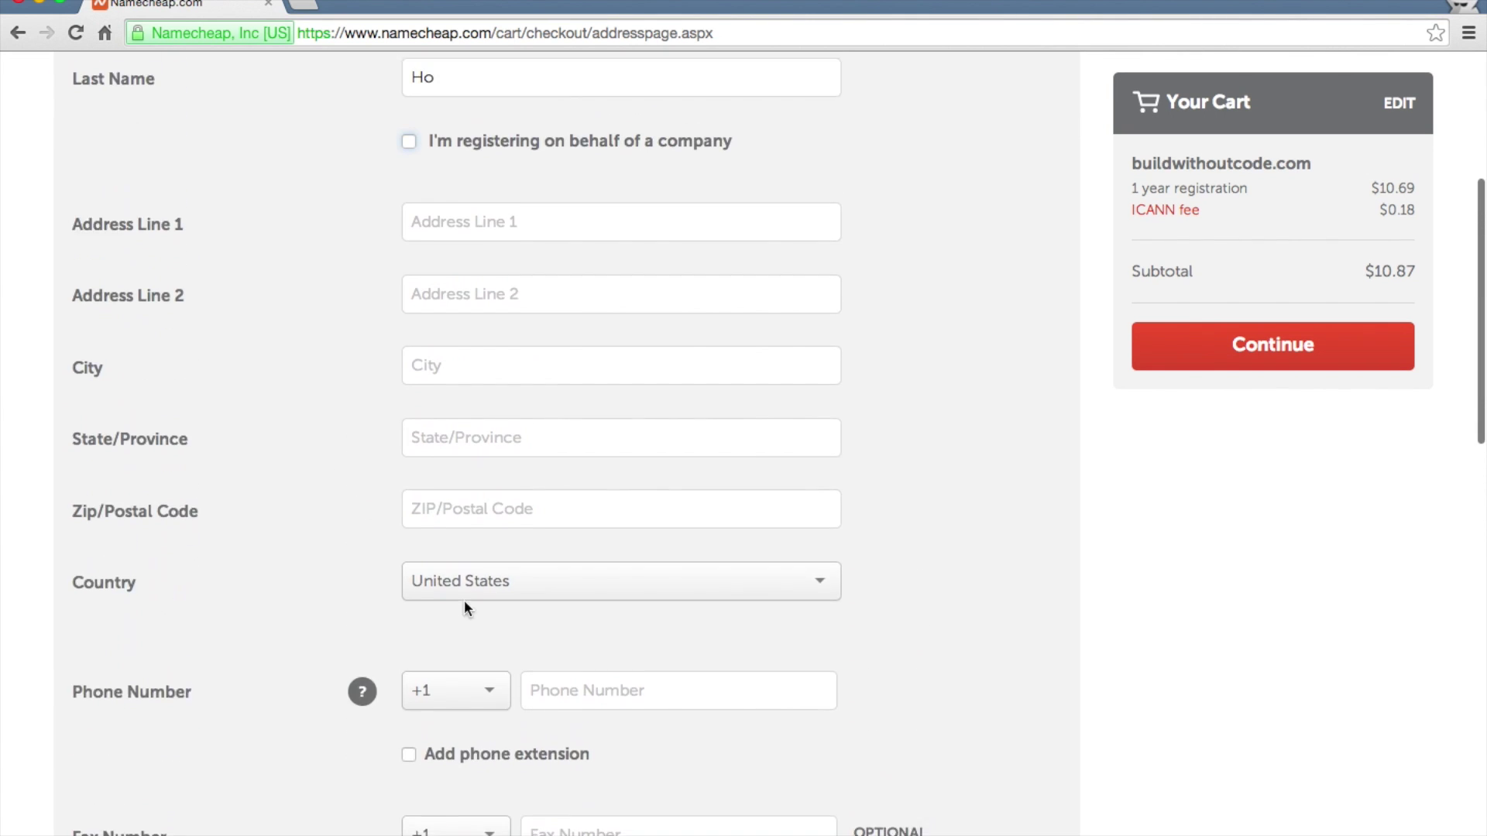
scroll(465, 608, "up", 3)
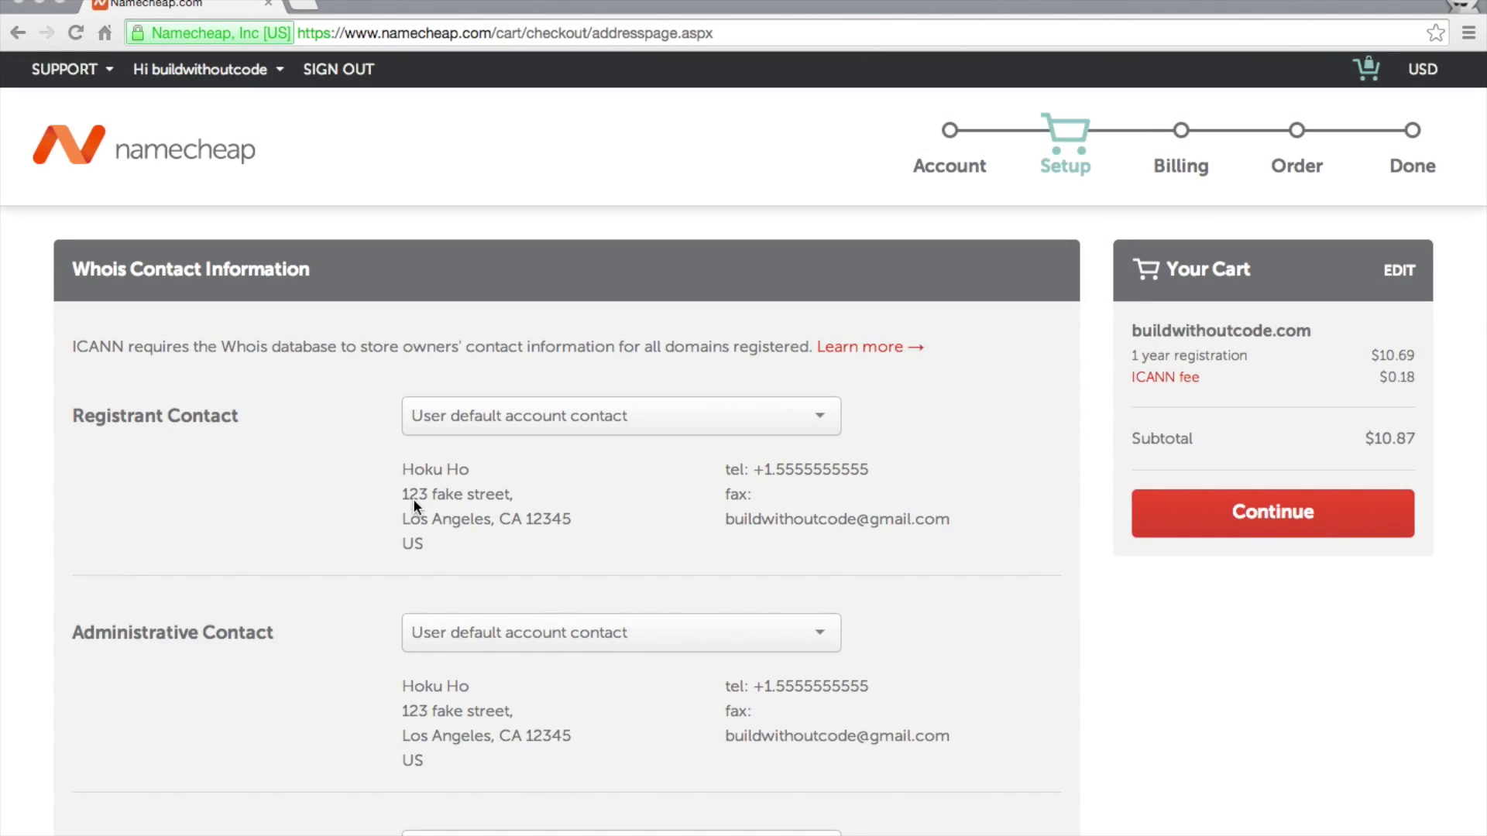
- Review the Whois contacts and WhoisGuard privacy protection, and save this configuration to the default checkout settings
scroll(413, 506, "down", 1)
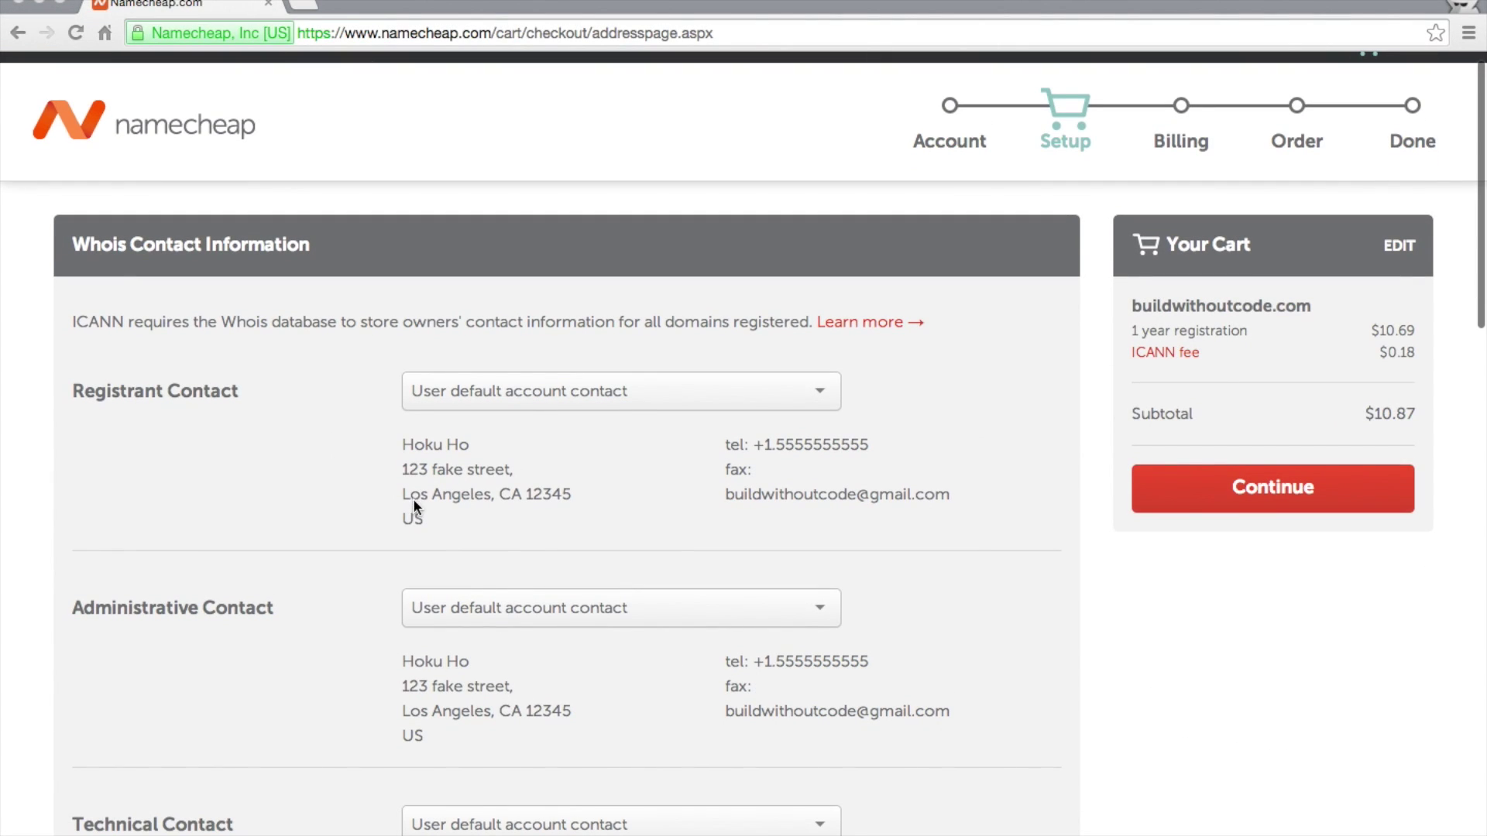
scroll(439, 567, "down", 1)
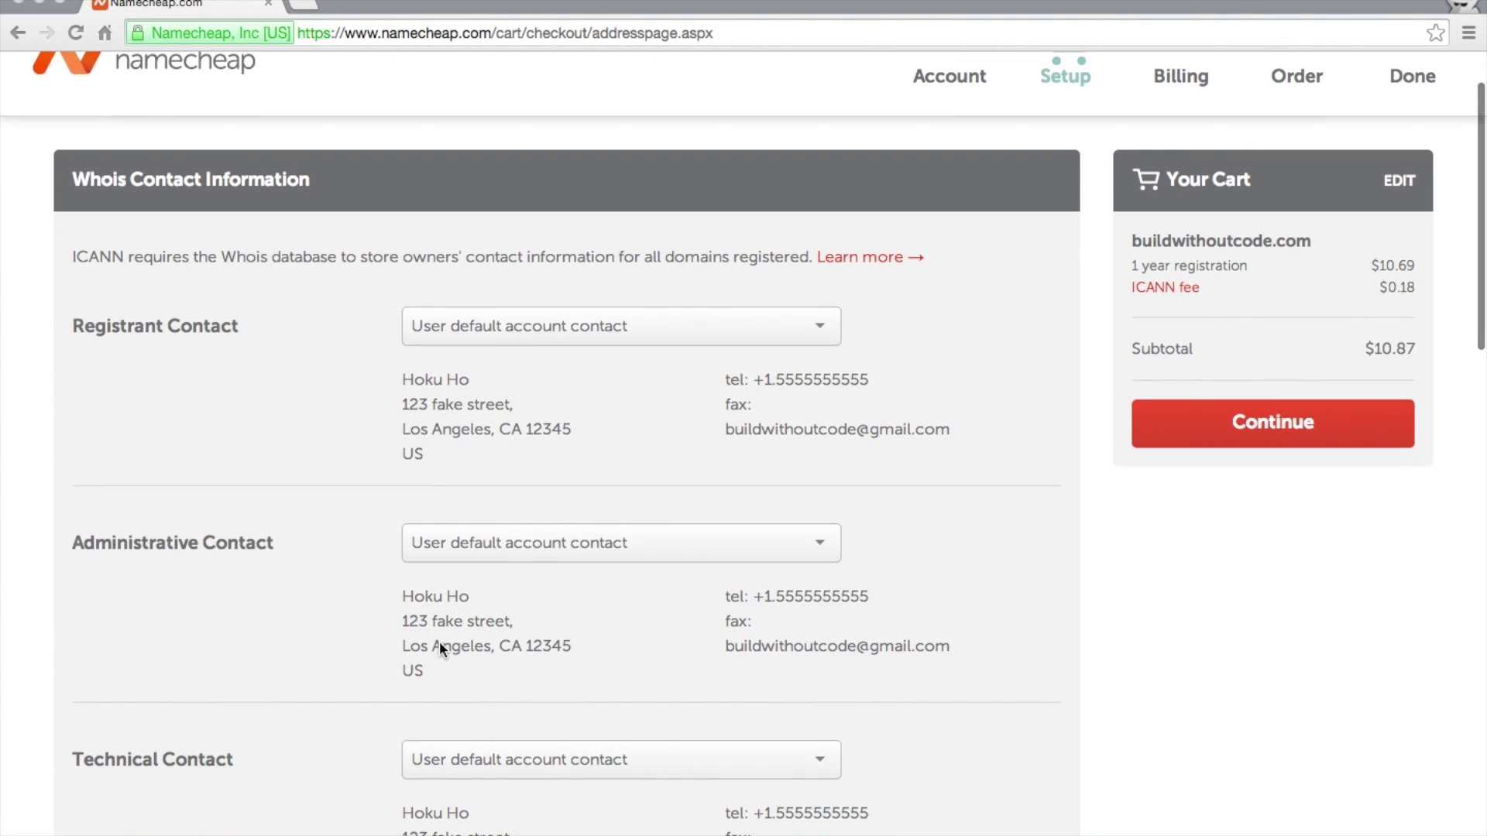
scroll(439, 641, "down", 1)
scroll(485, 484, "down", 2)
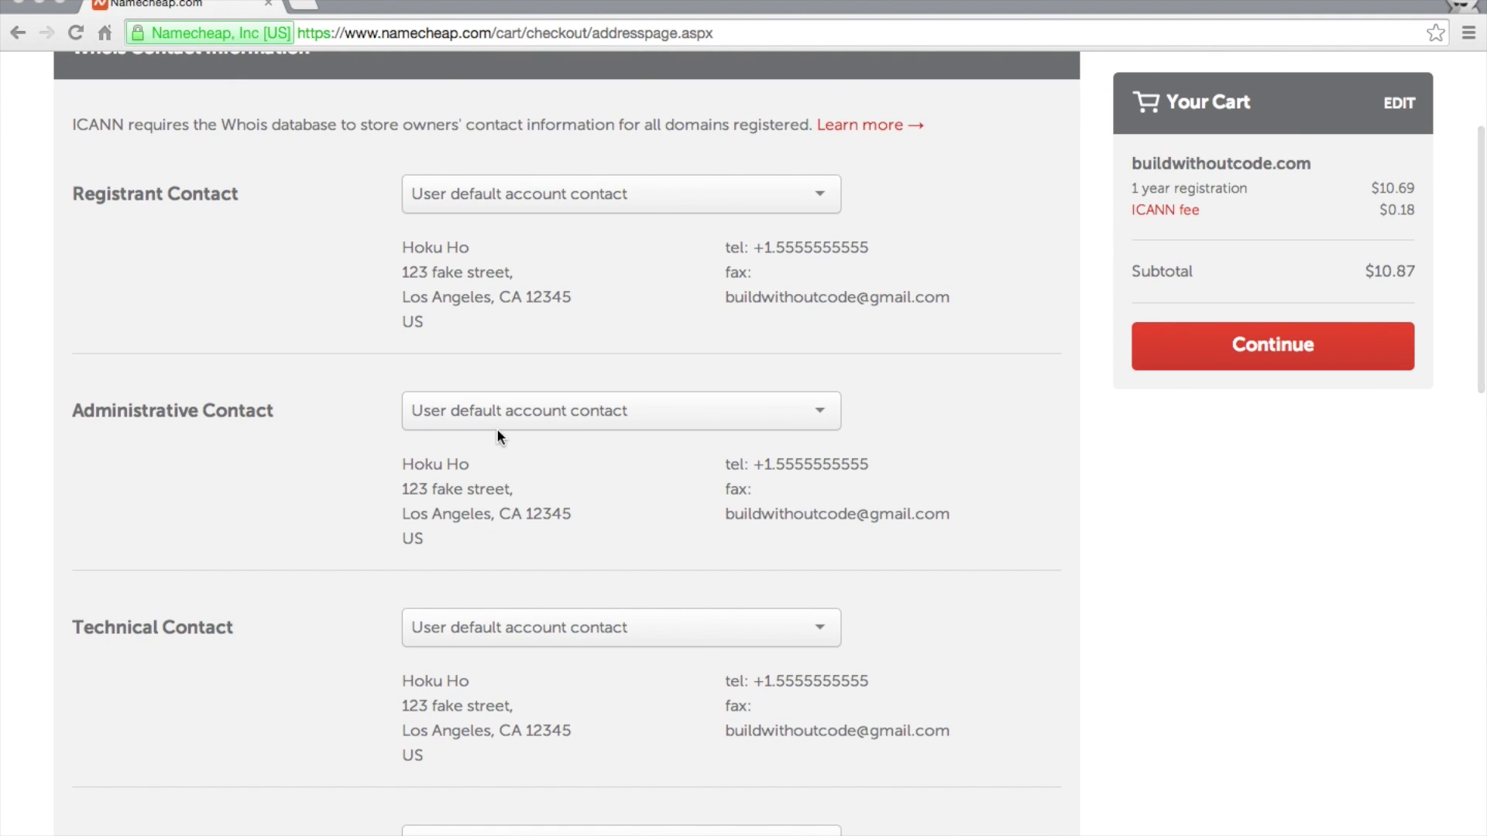
scroll(440, 557, "down", 3)
scroll(446, 578, "up", 4)
scroll(446, 578, "down", 11)
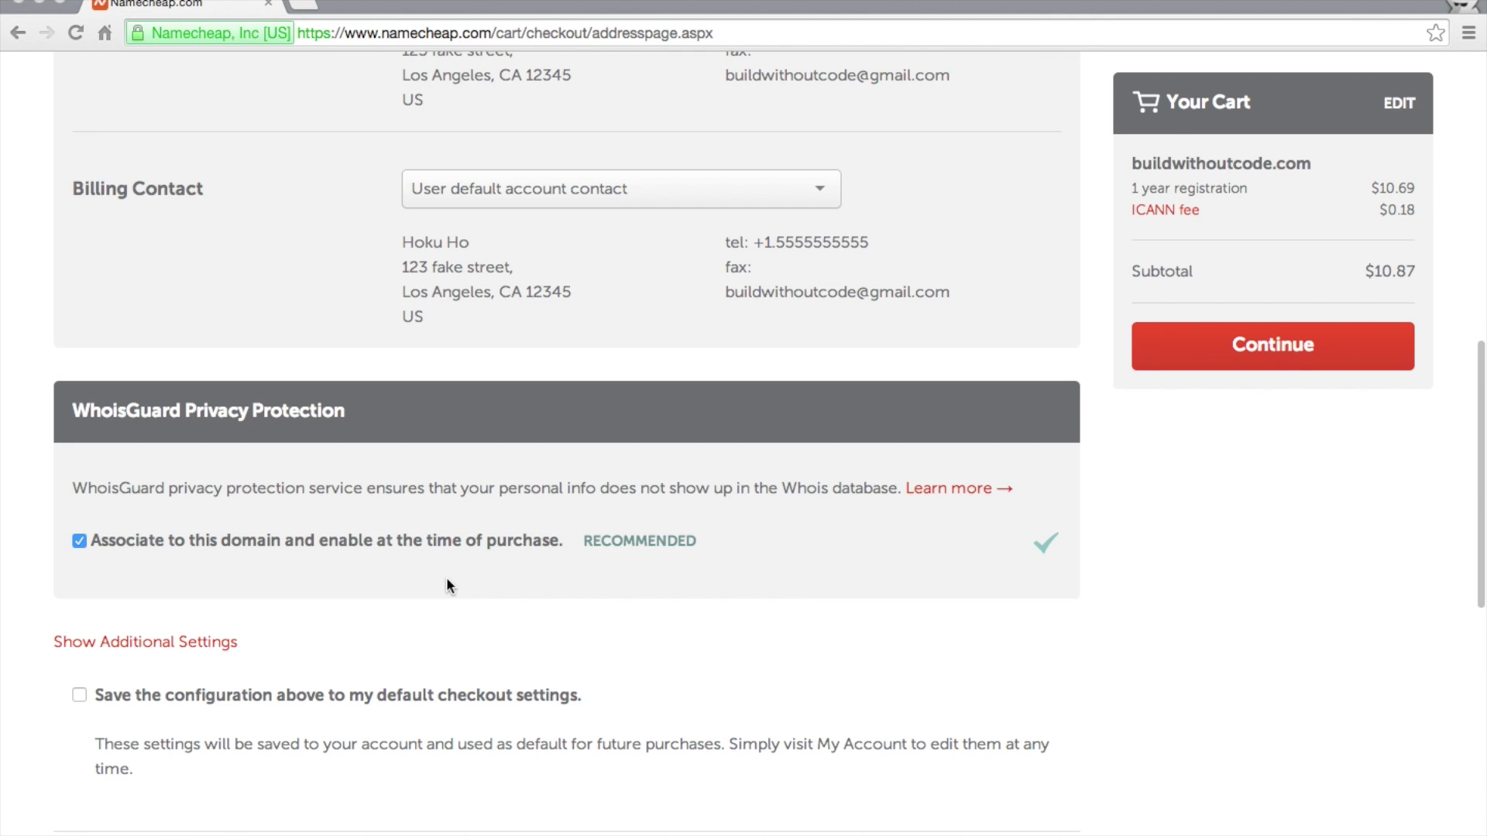
left_click(95, 693)
left_click(82, 695)
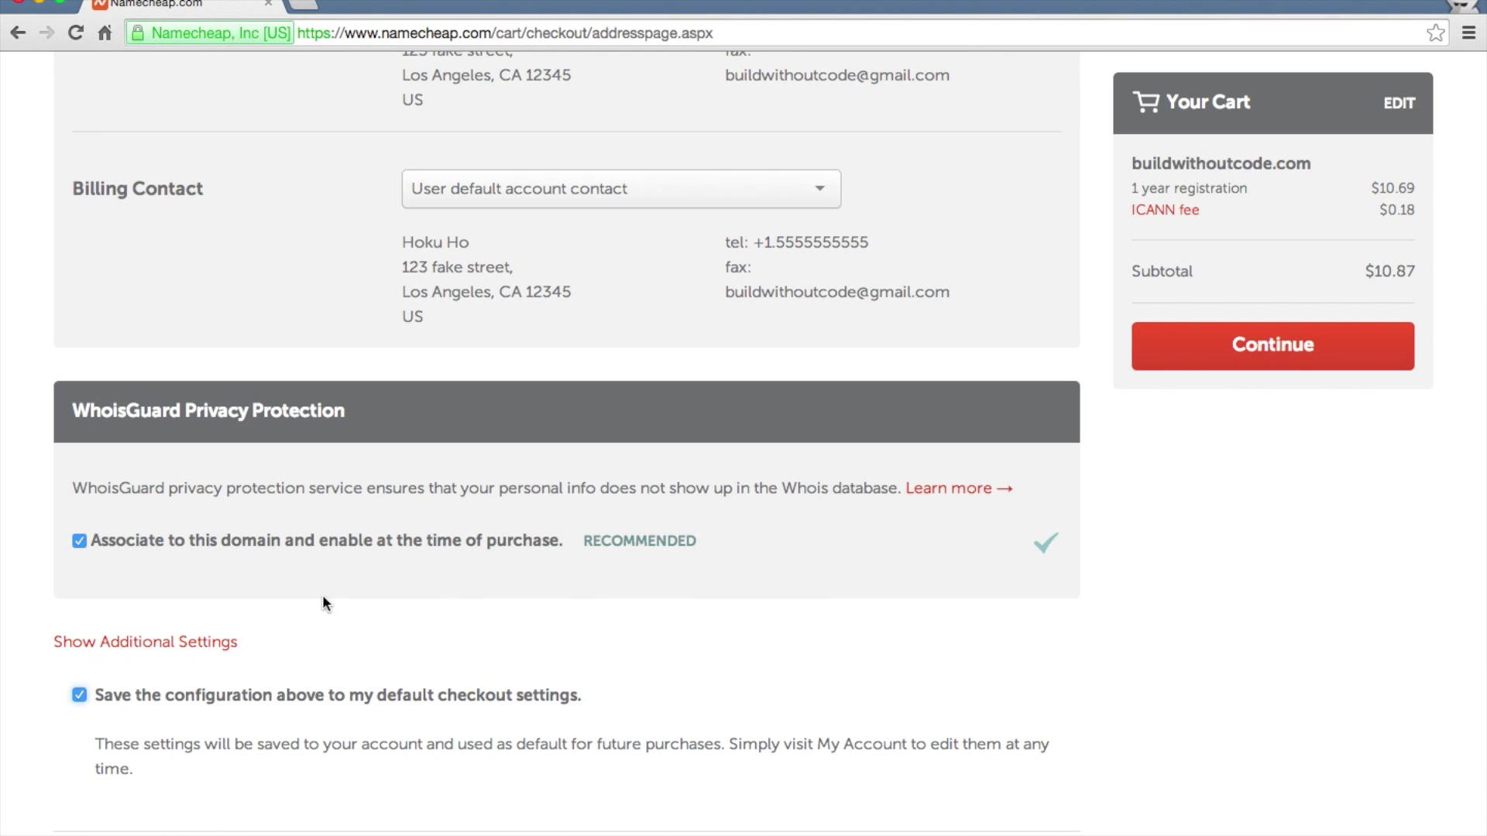
- Continue to the billing stage of the checkout and review the card payment options and receipt details
scroll(322, 601, "up", 12)
left_click(1229, 517)
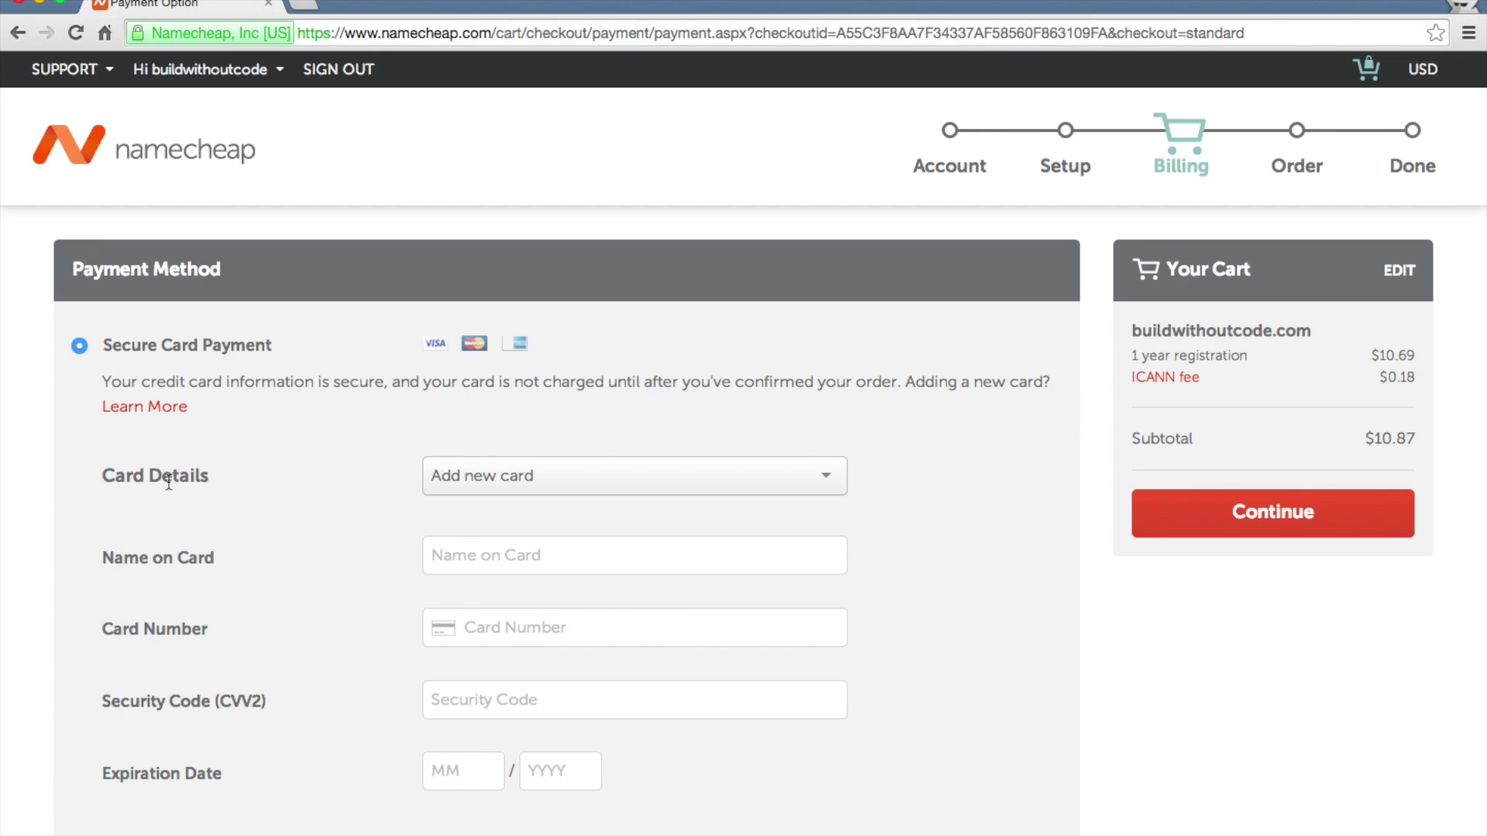
scroll(626, 460, "down", 10)
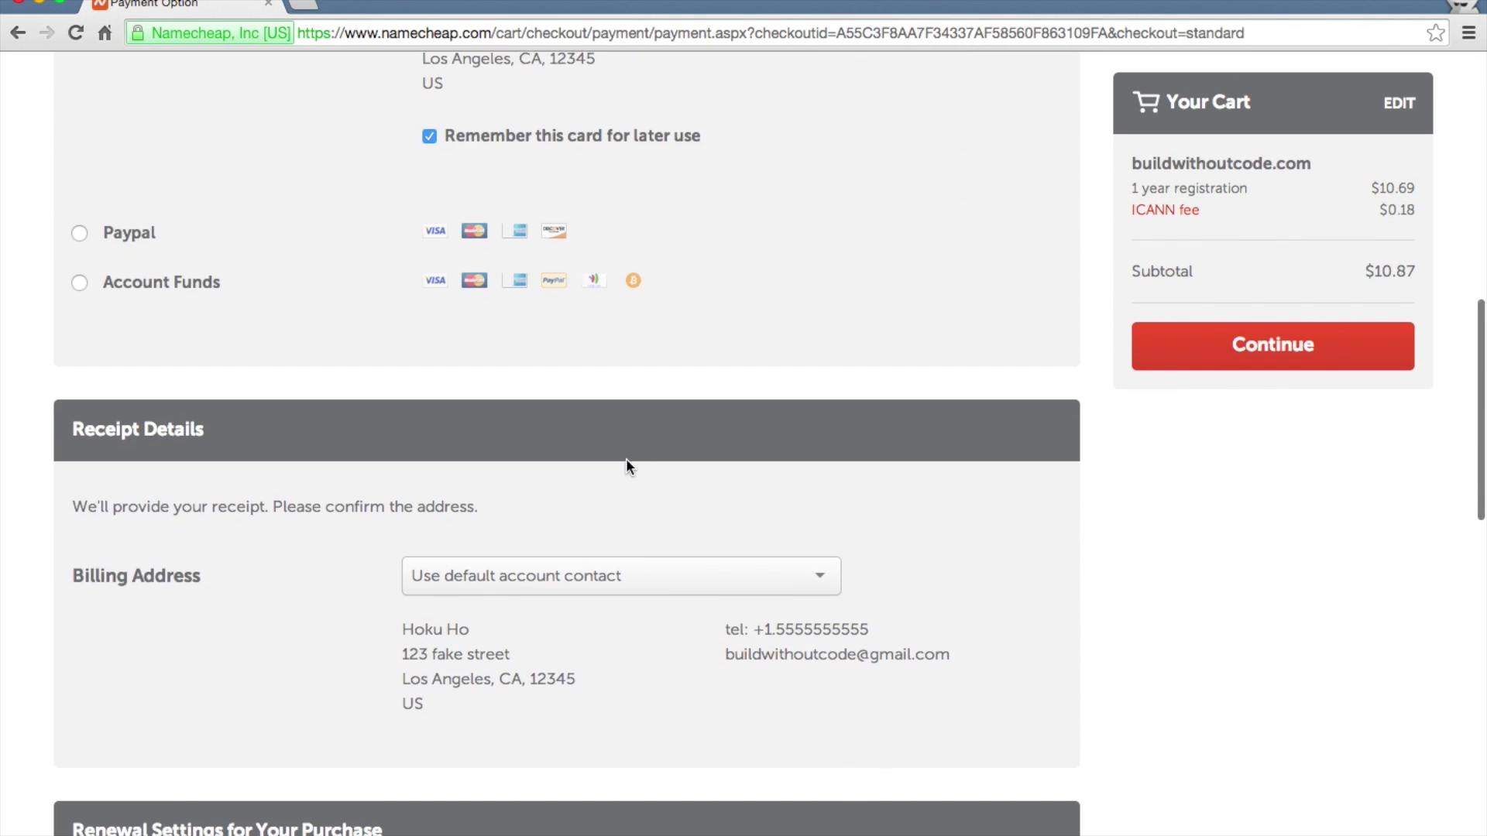
scroll(474, 611, "down", 5)
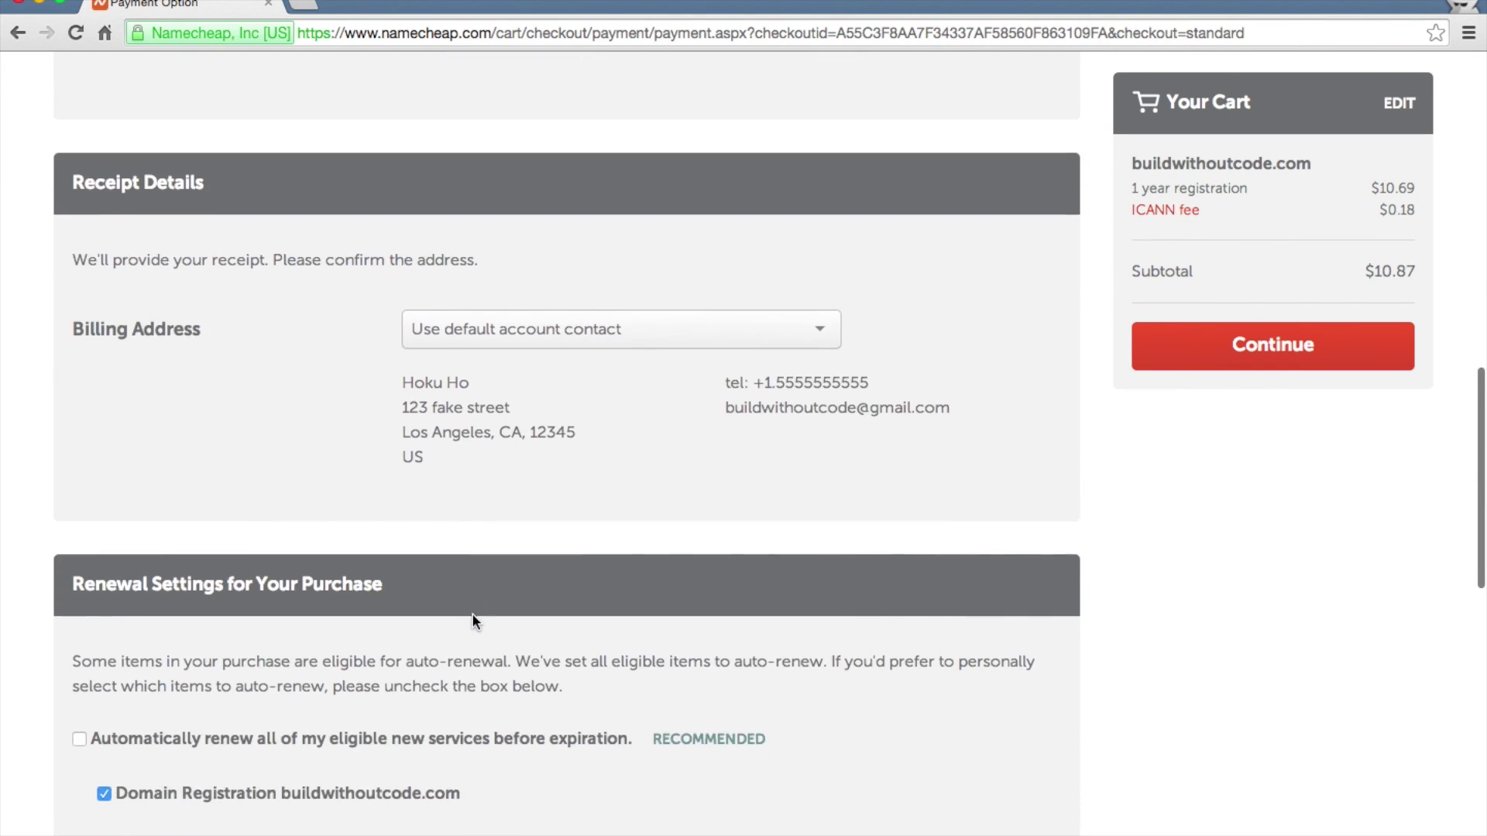
- Review the renewal settings, save the configuration to the default payment settings, and continue to the order review
scroll(473, 617, "down", 1)
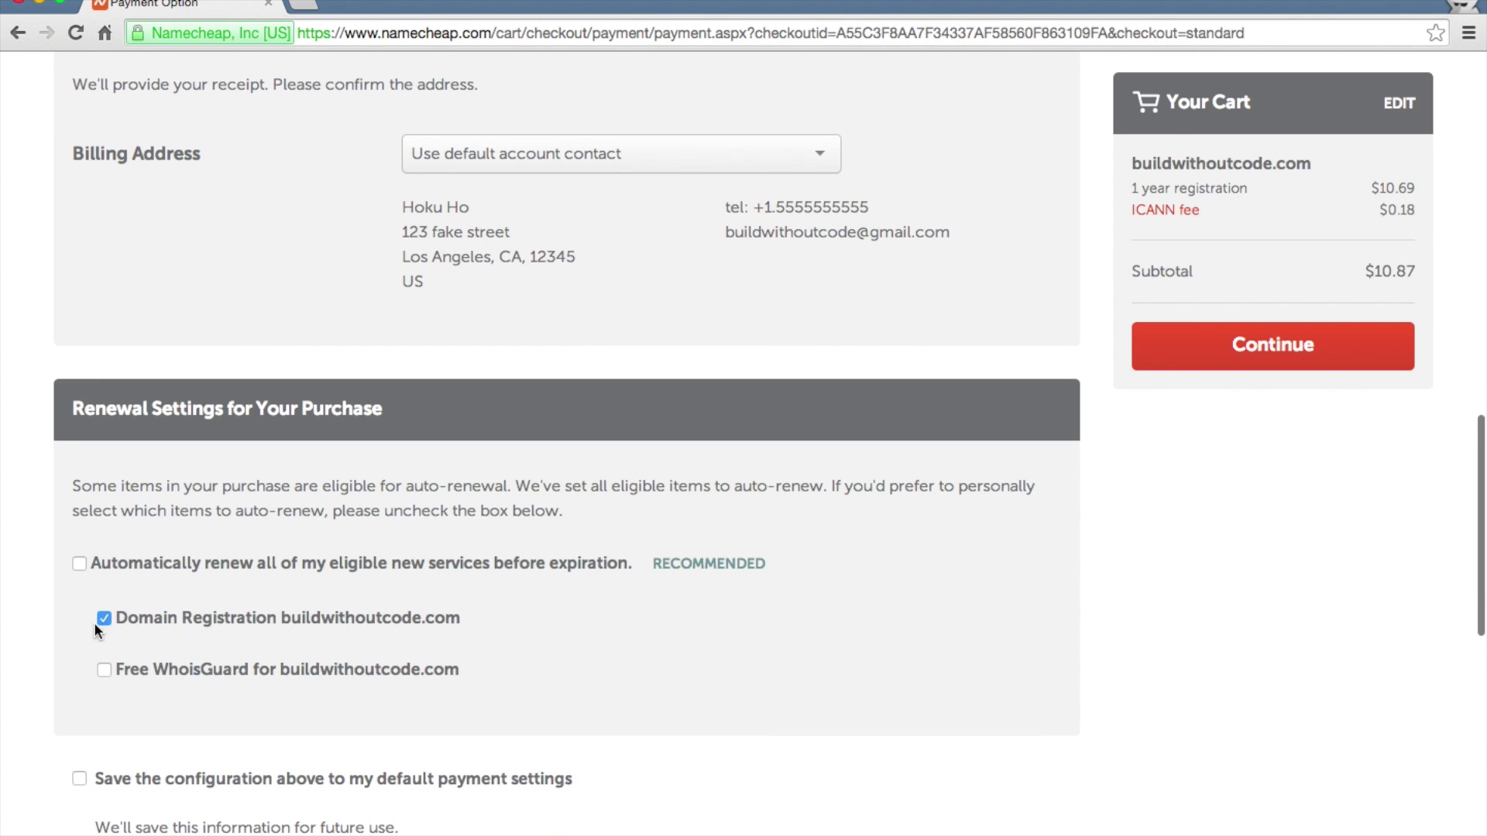
scroll(35, 668, "down", 3)
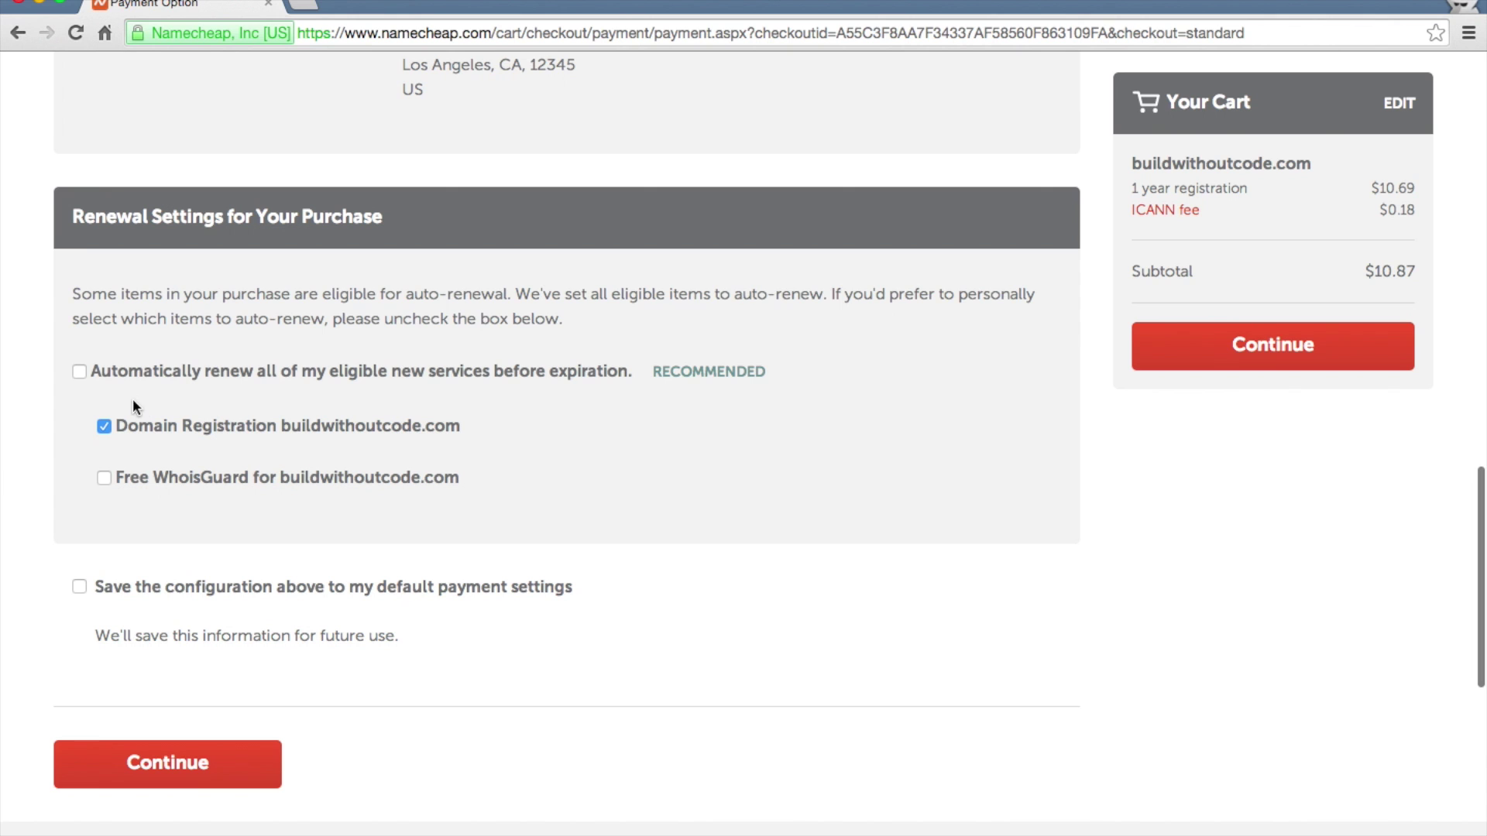
scroll(33, 500, "down", 1)
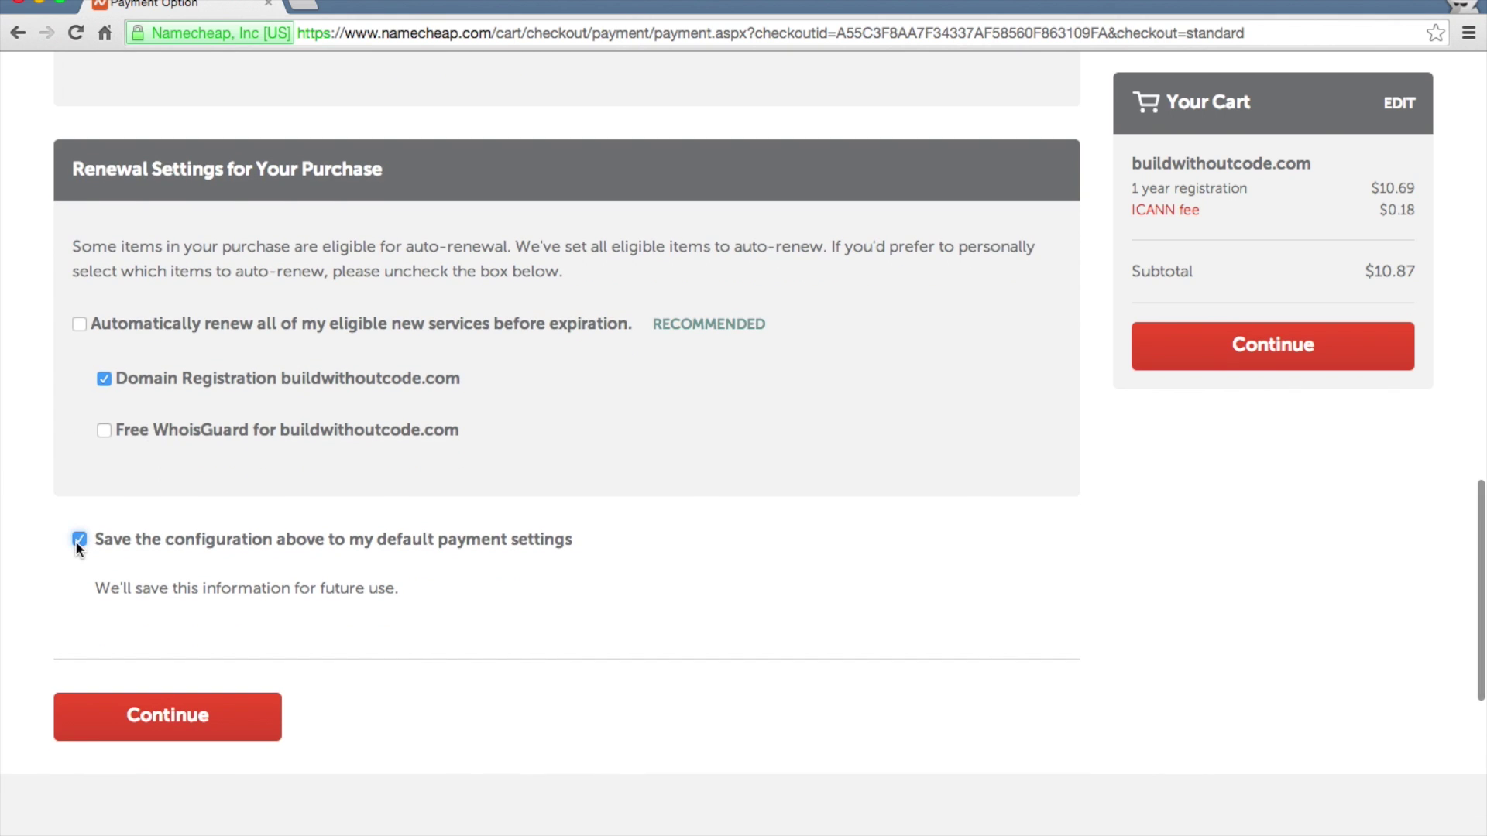
scroll(62, 619, "down", 1)
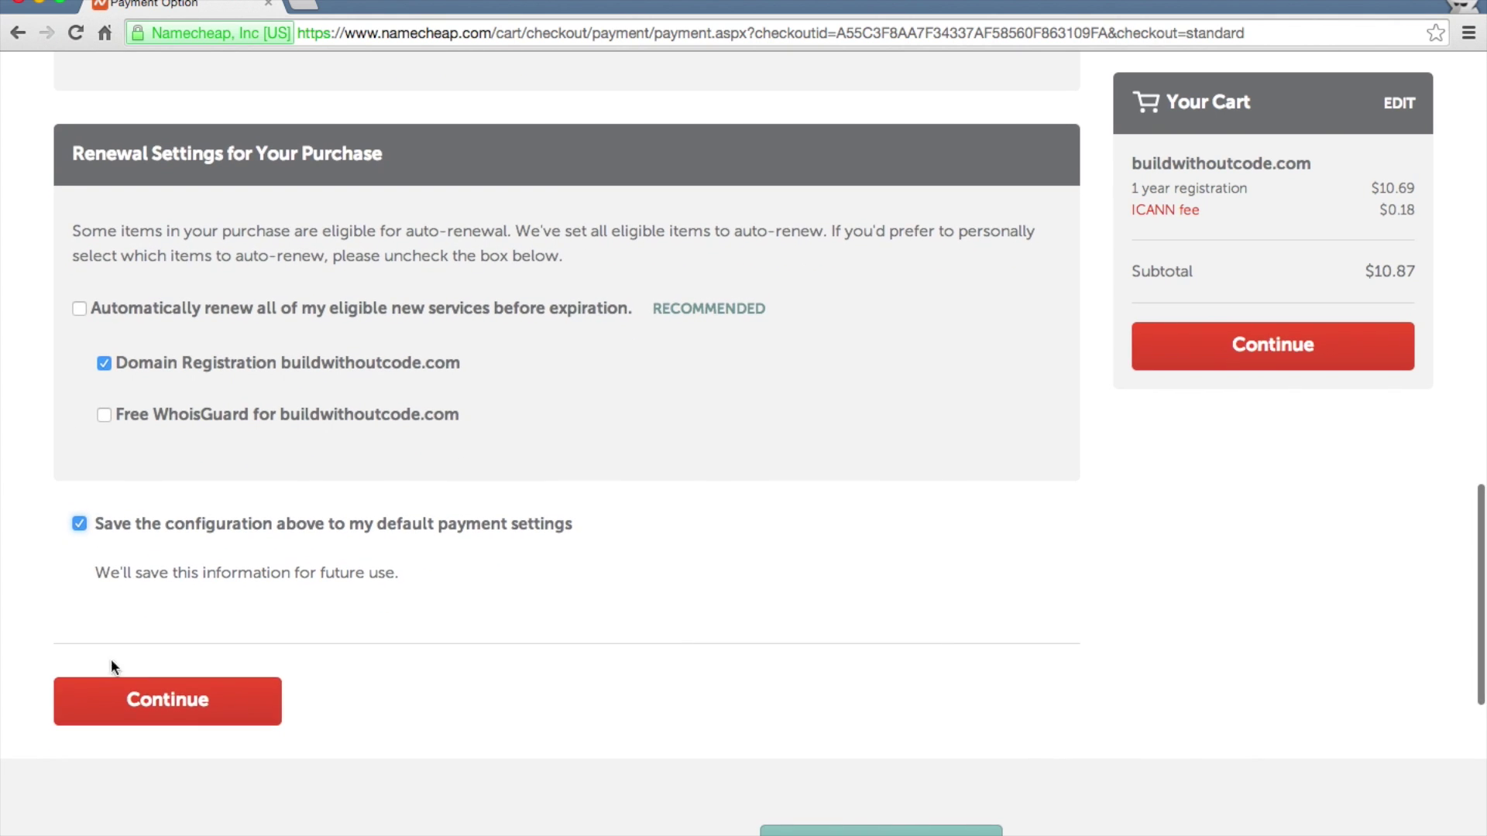
left_click(181, 701)
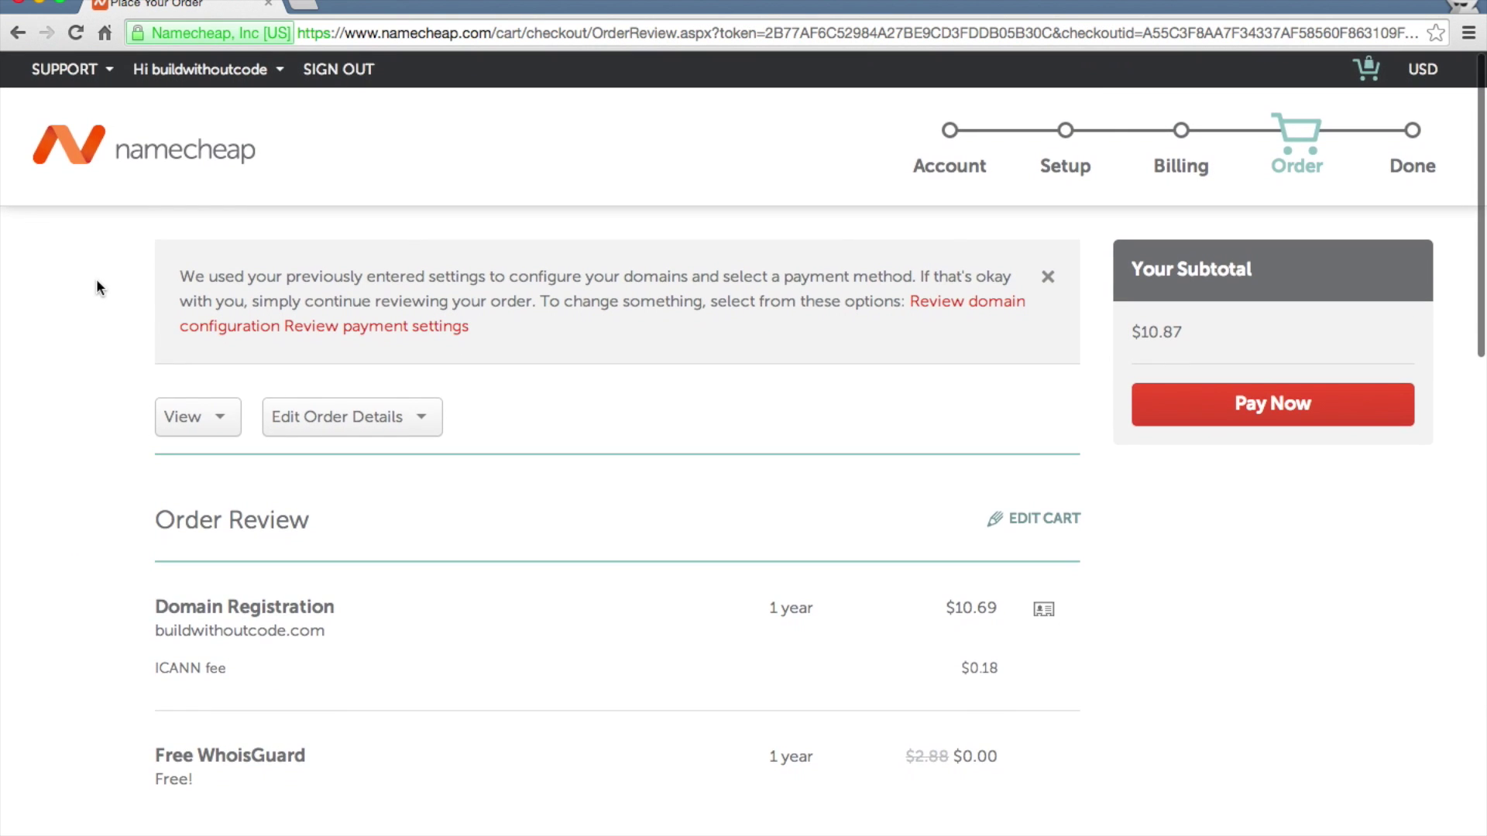
- Review the ordered items, payment method, renewal settings and receipt contact on the order review page
scroll(96, 280, "down", 3)
scroll(97, 283, "down", 10)
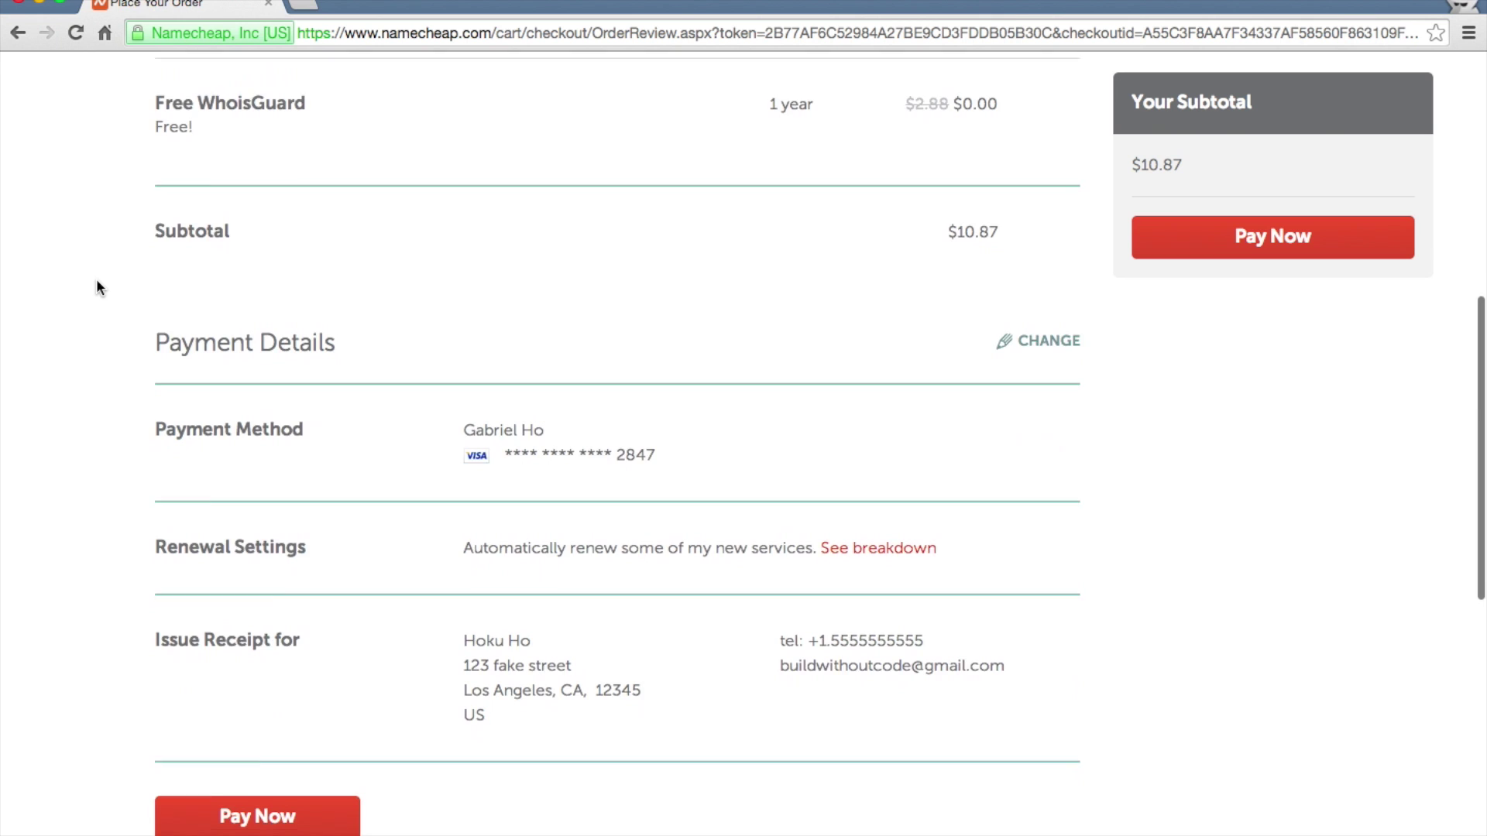
scroll(96, 279, "up", 1)
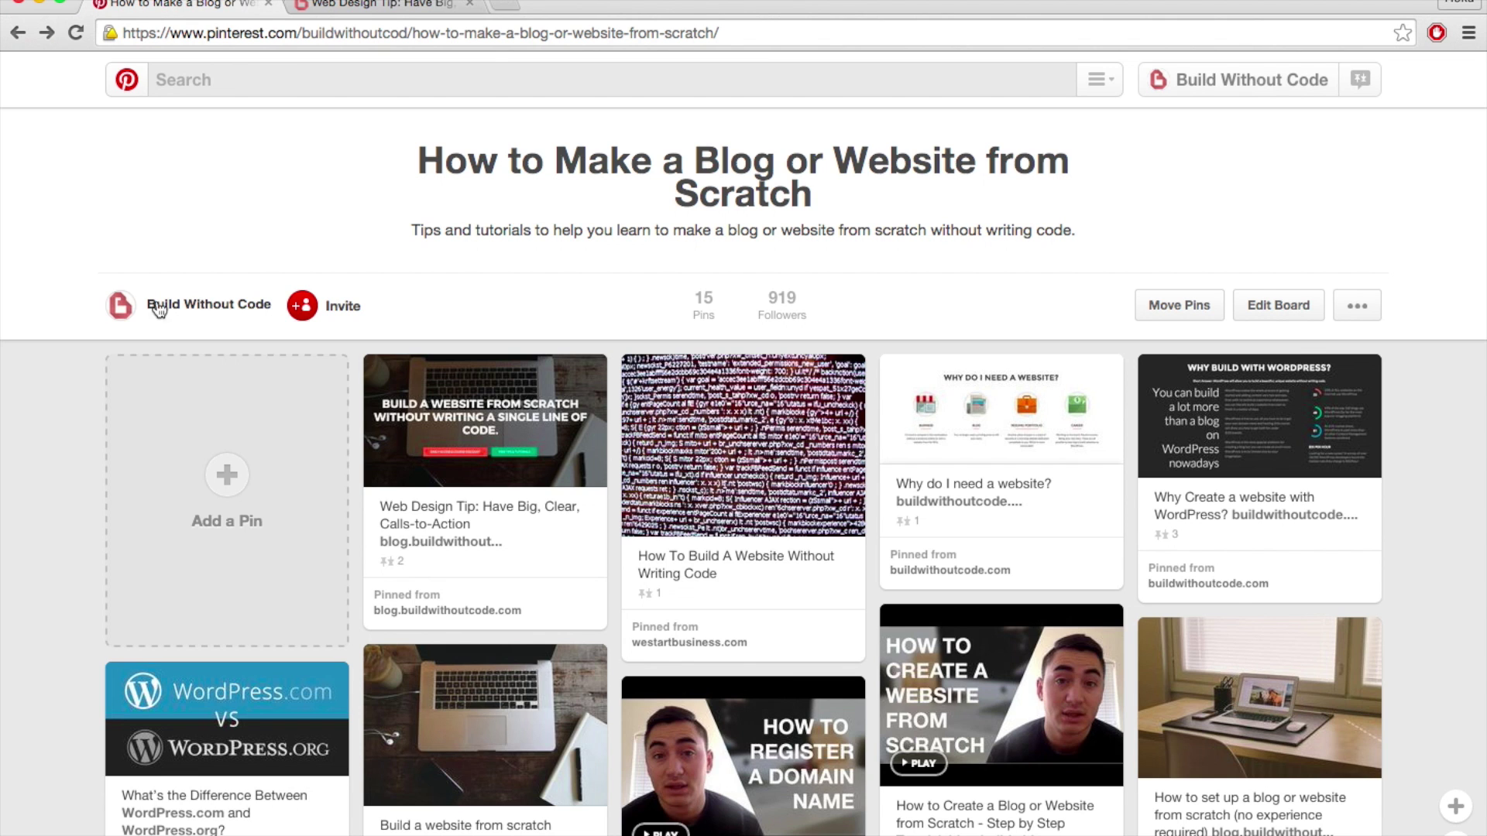
- Browse the blog setup and web hosting pins on the Build Without Code Pinterest board, and view the BuildWithoutCode blog
left_click(1193, 698)
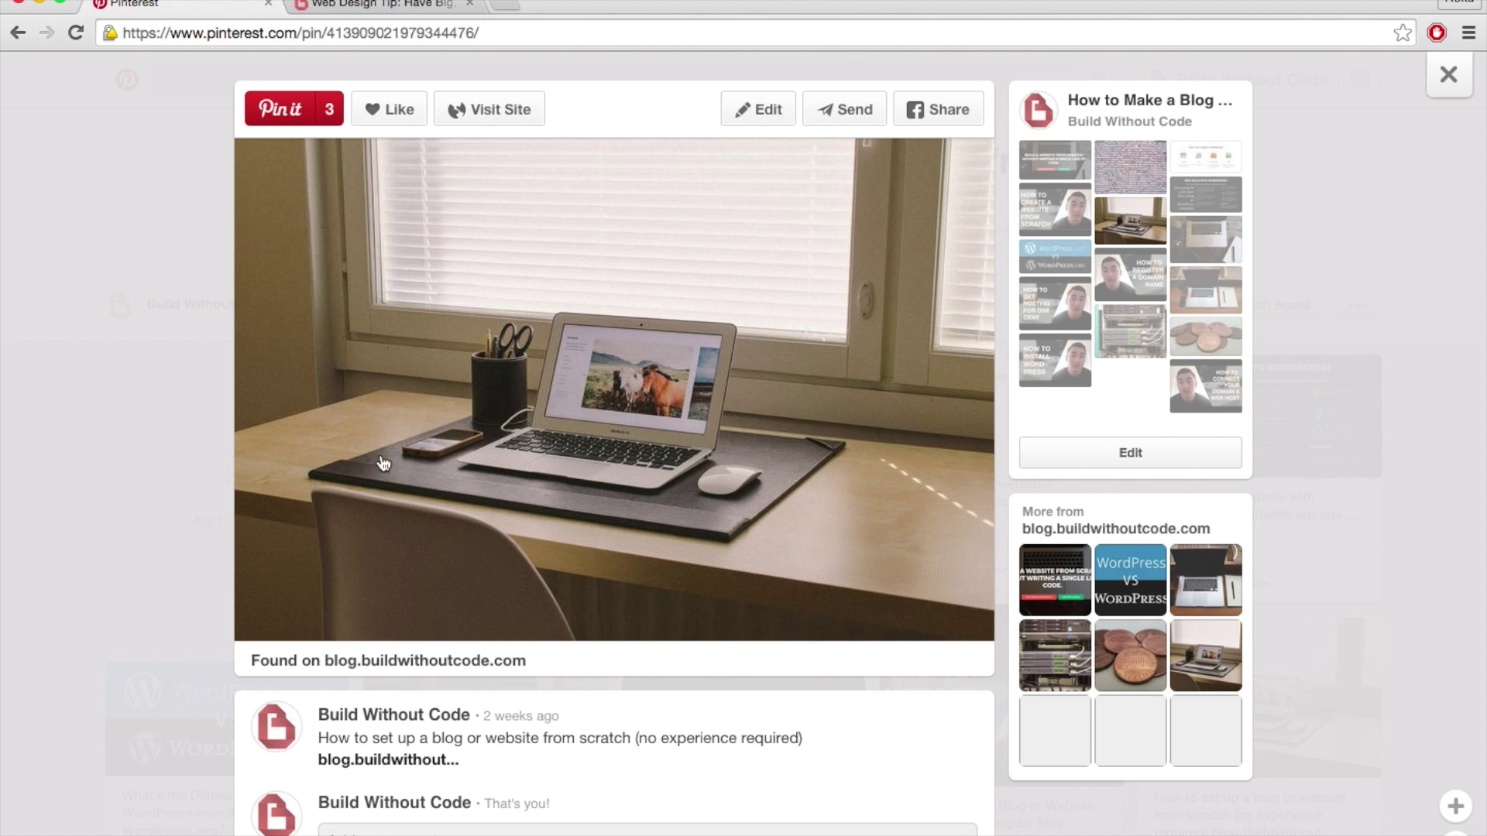
left_click(7, 385)
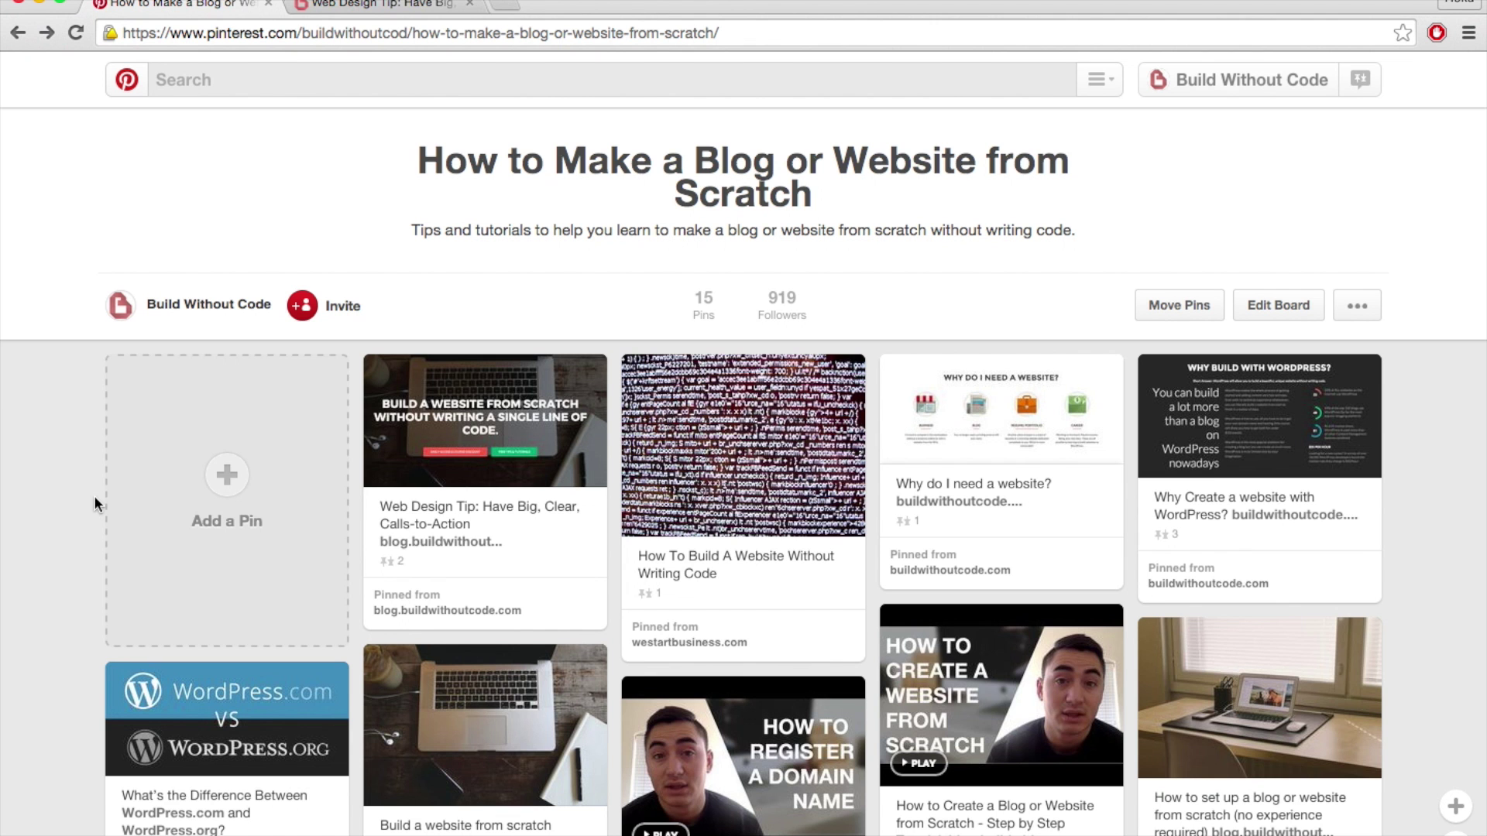
scroll(95, 500, "down", 5)
scroll(95, 494, "down", 3)
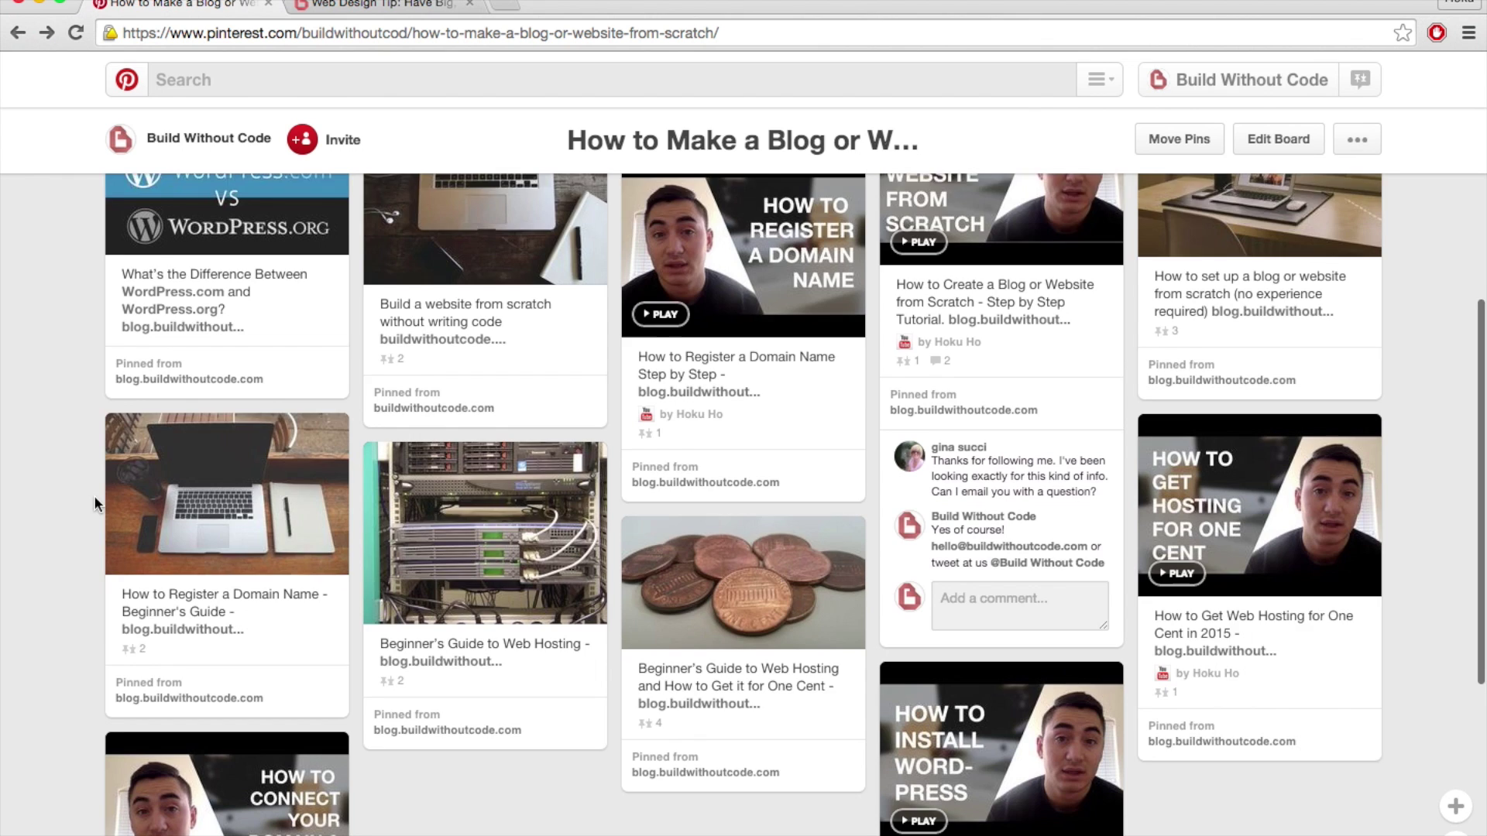
left_click(481, 489)
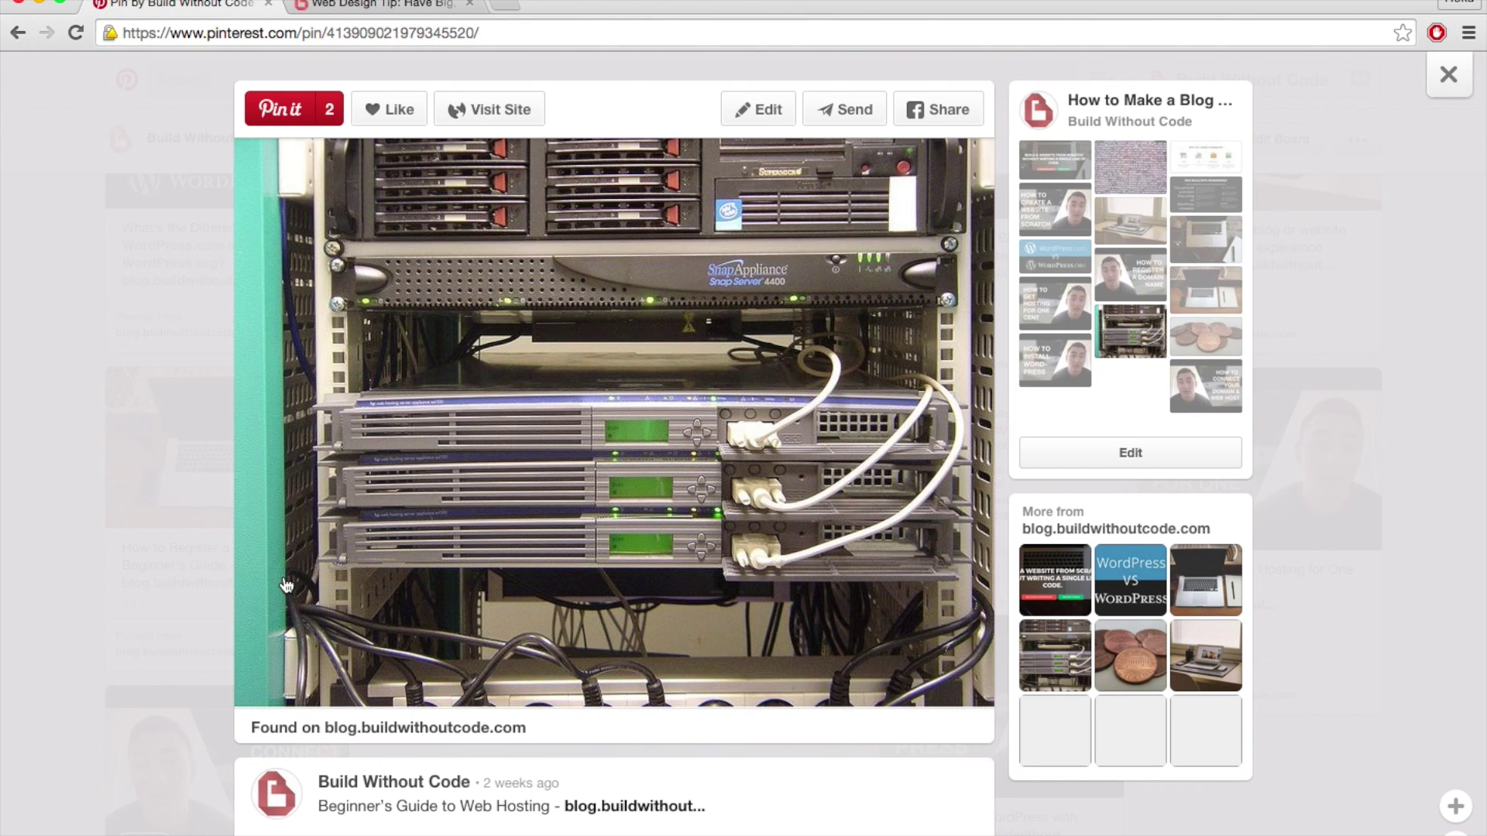
left_click(379, 8)
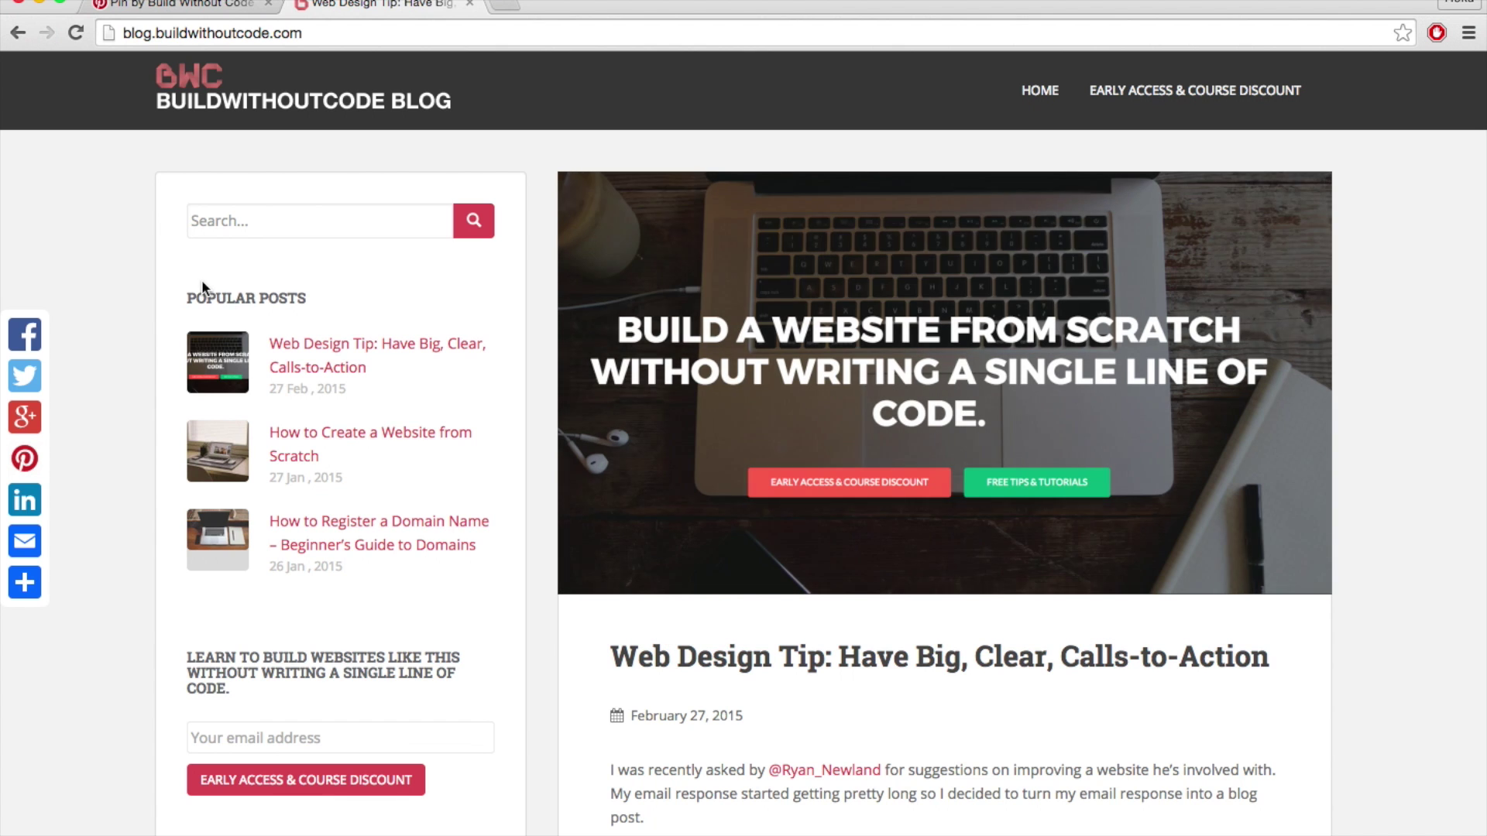
left_click(192, 3)
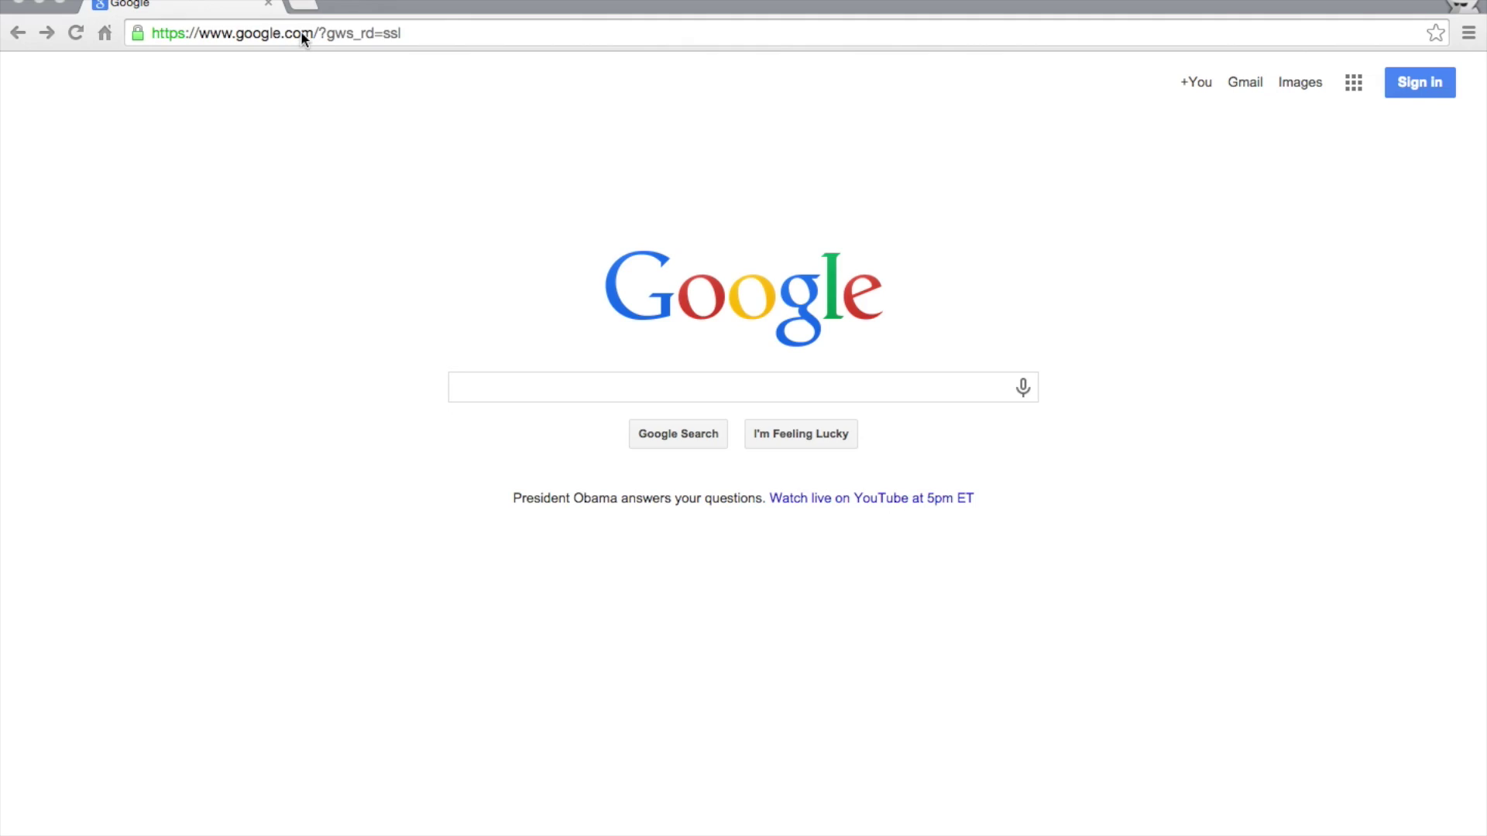
- Open hostgator.com and go to its shared web hosting plans
left_click(302, 35)
type("host")
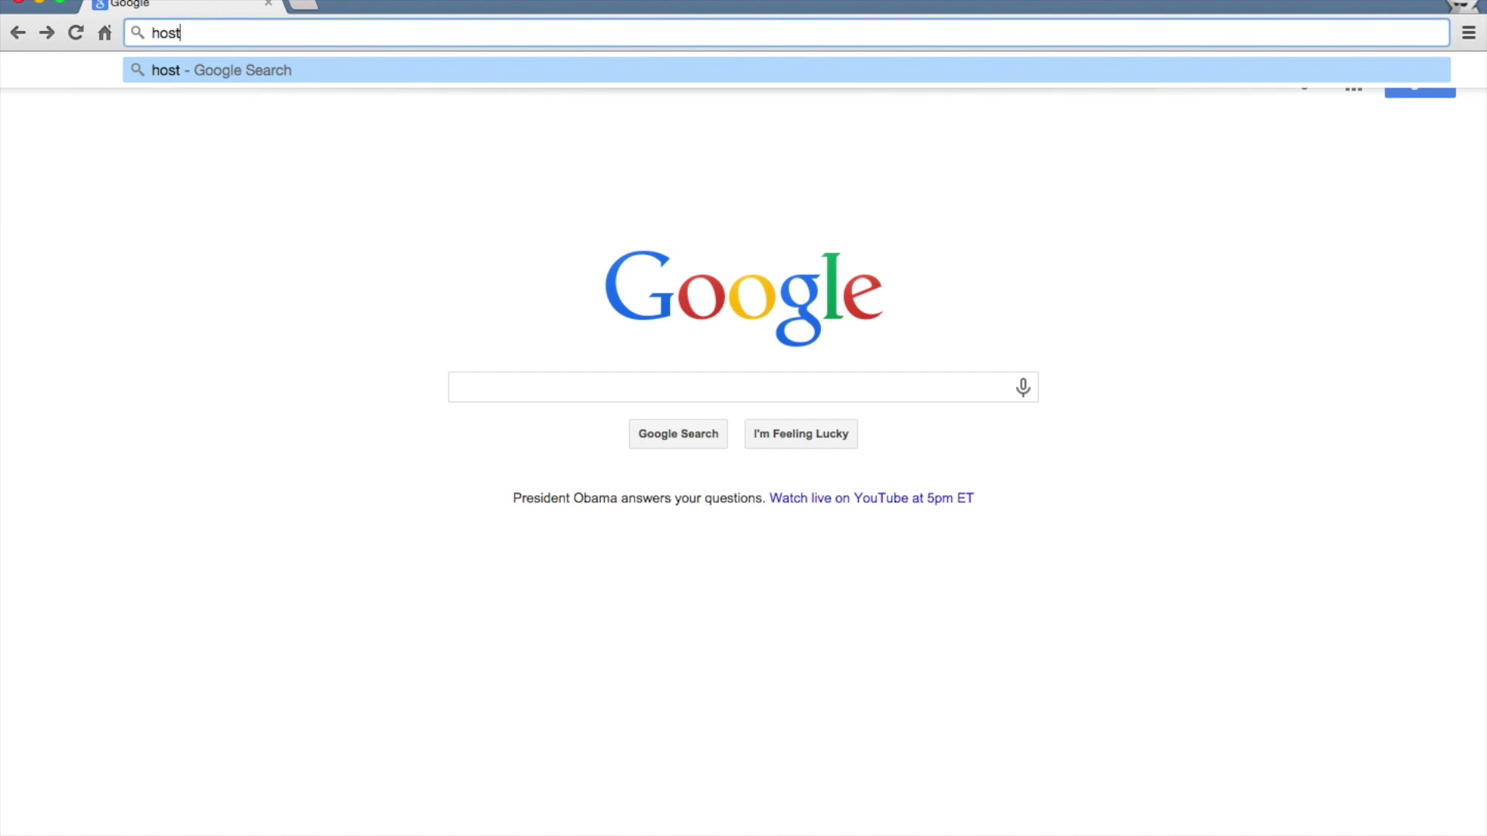
type("gator.c")
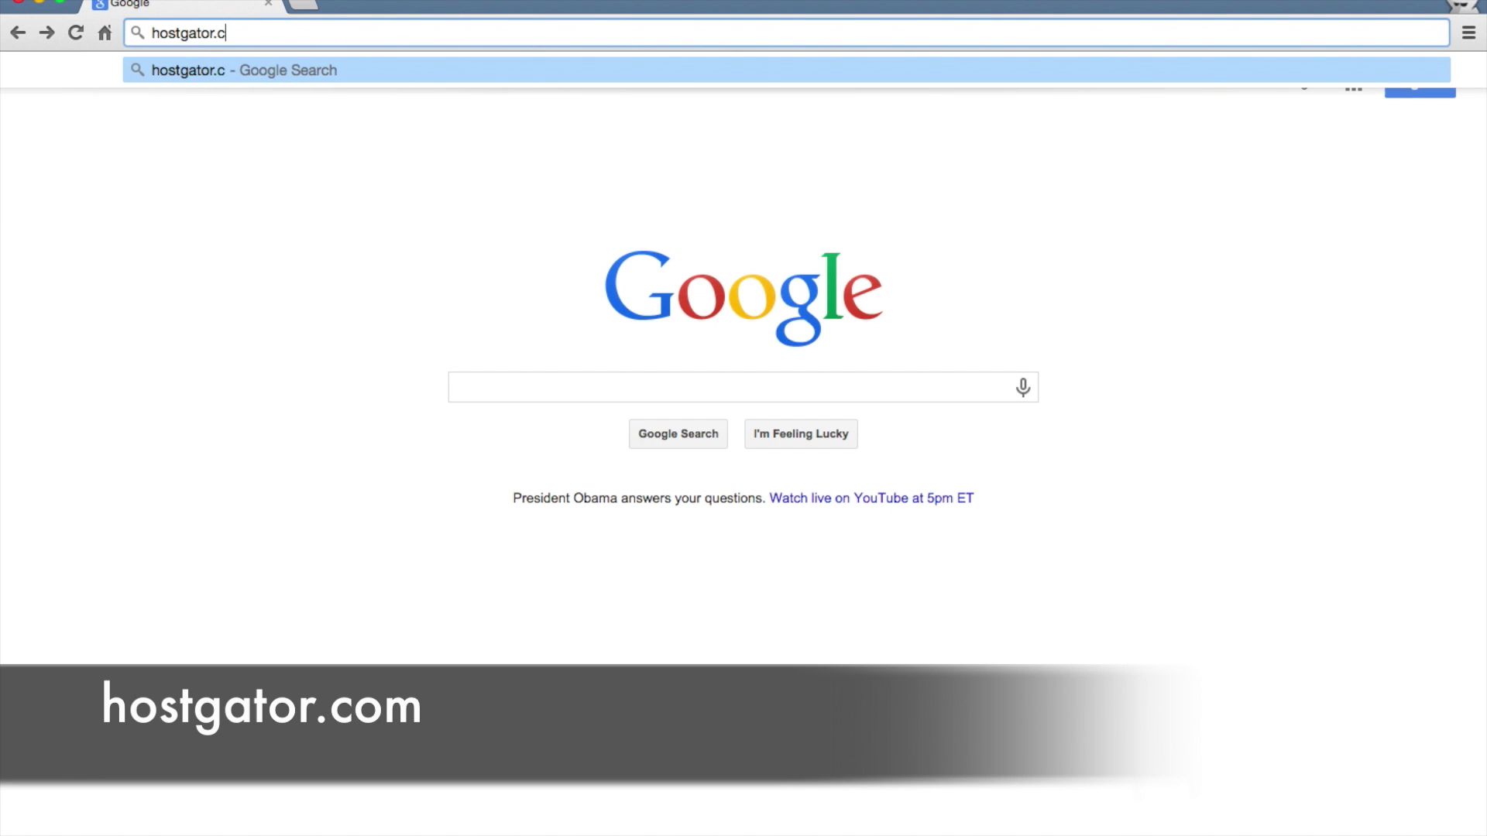
type("om")
key("Return")
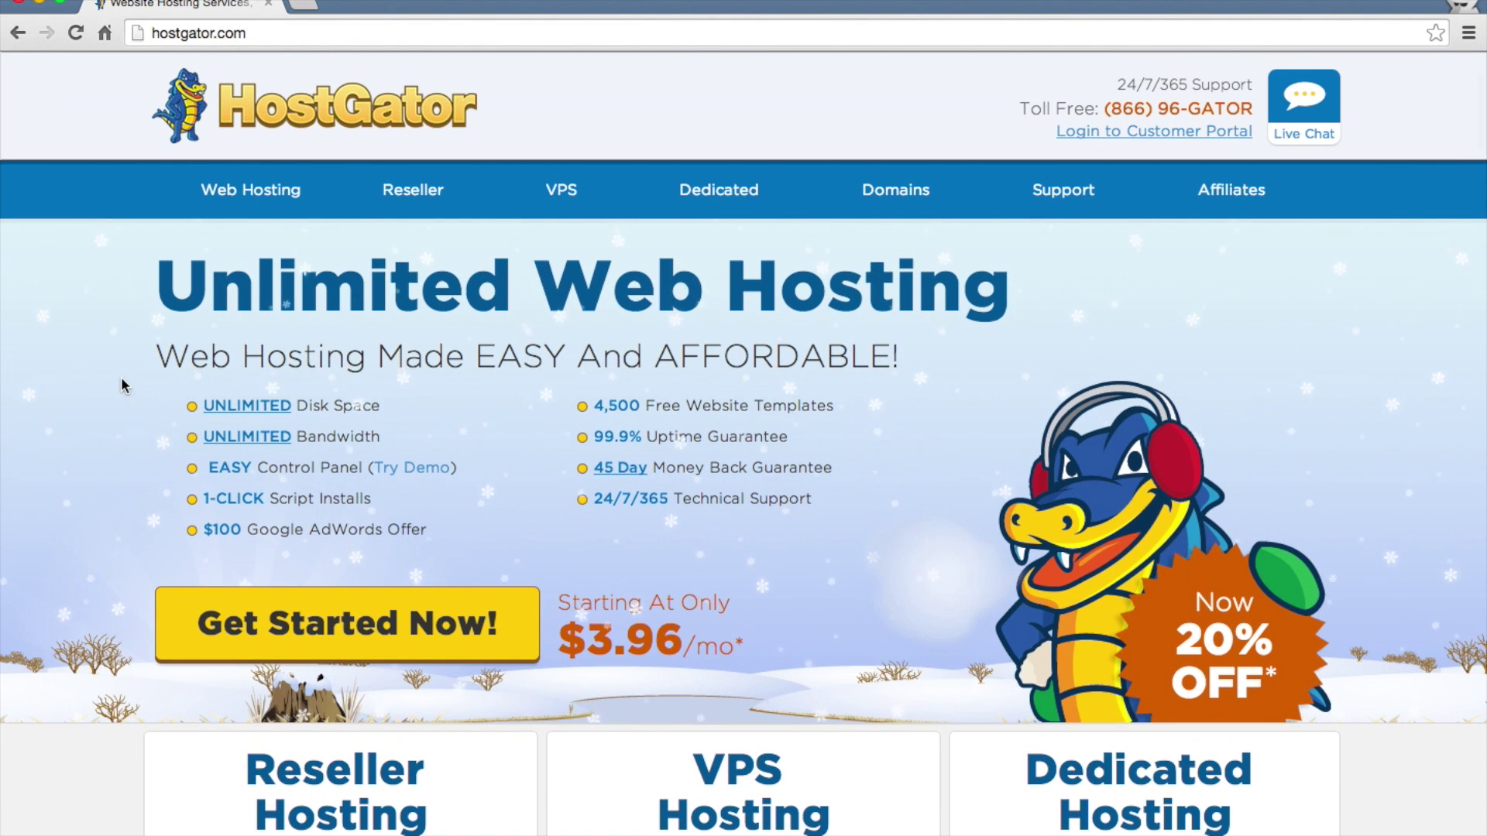
left_click(302, 612)
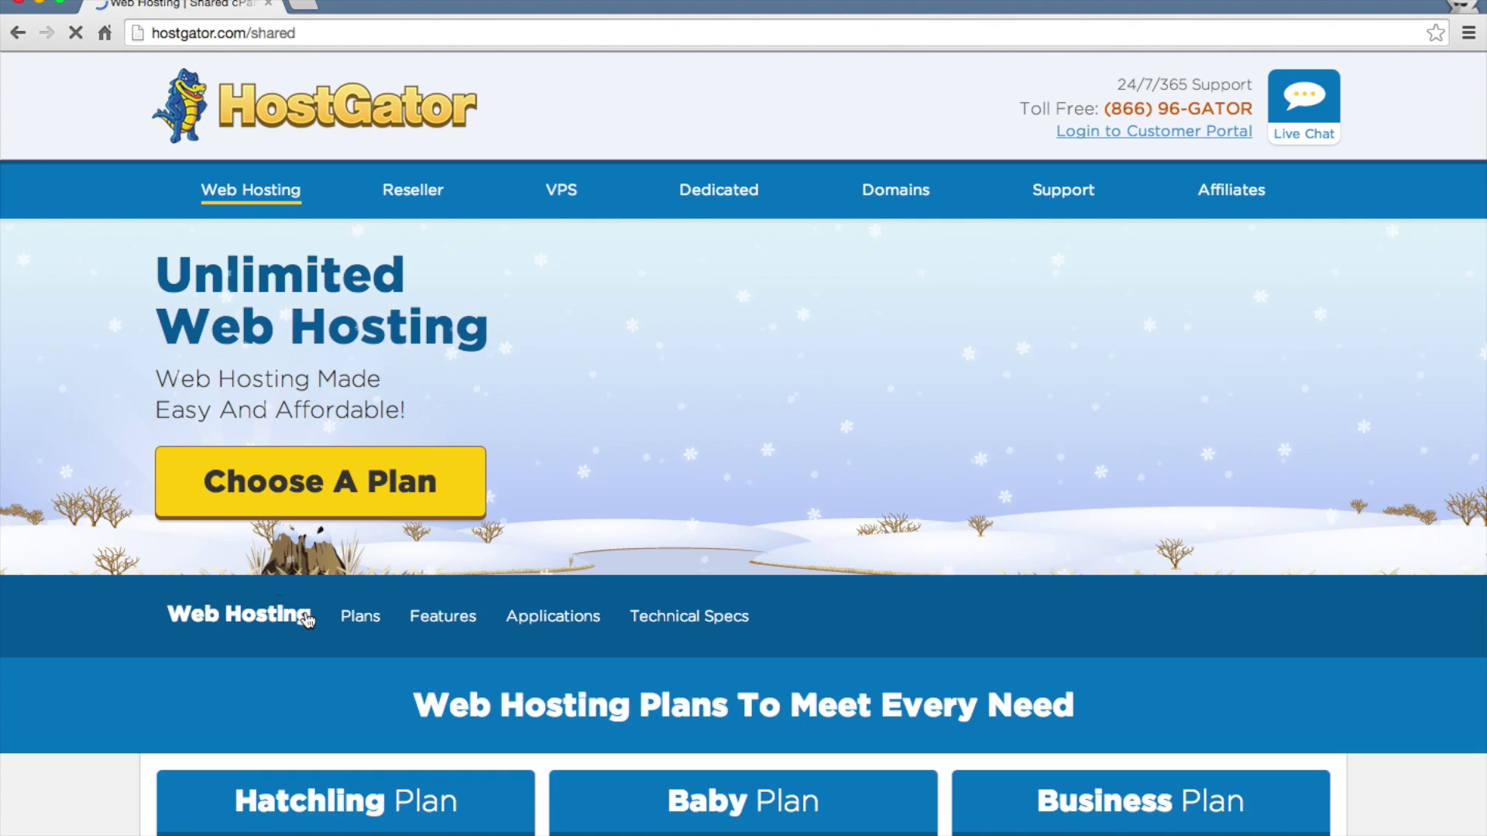
- Choose the Monthly billing option for the Baby plan and start the sign-up
scroll(102, 393, "down", 6)
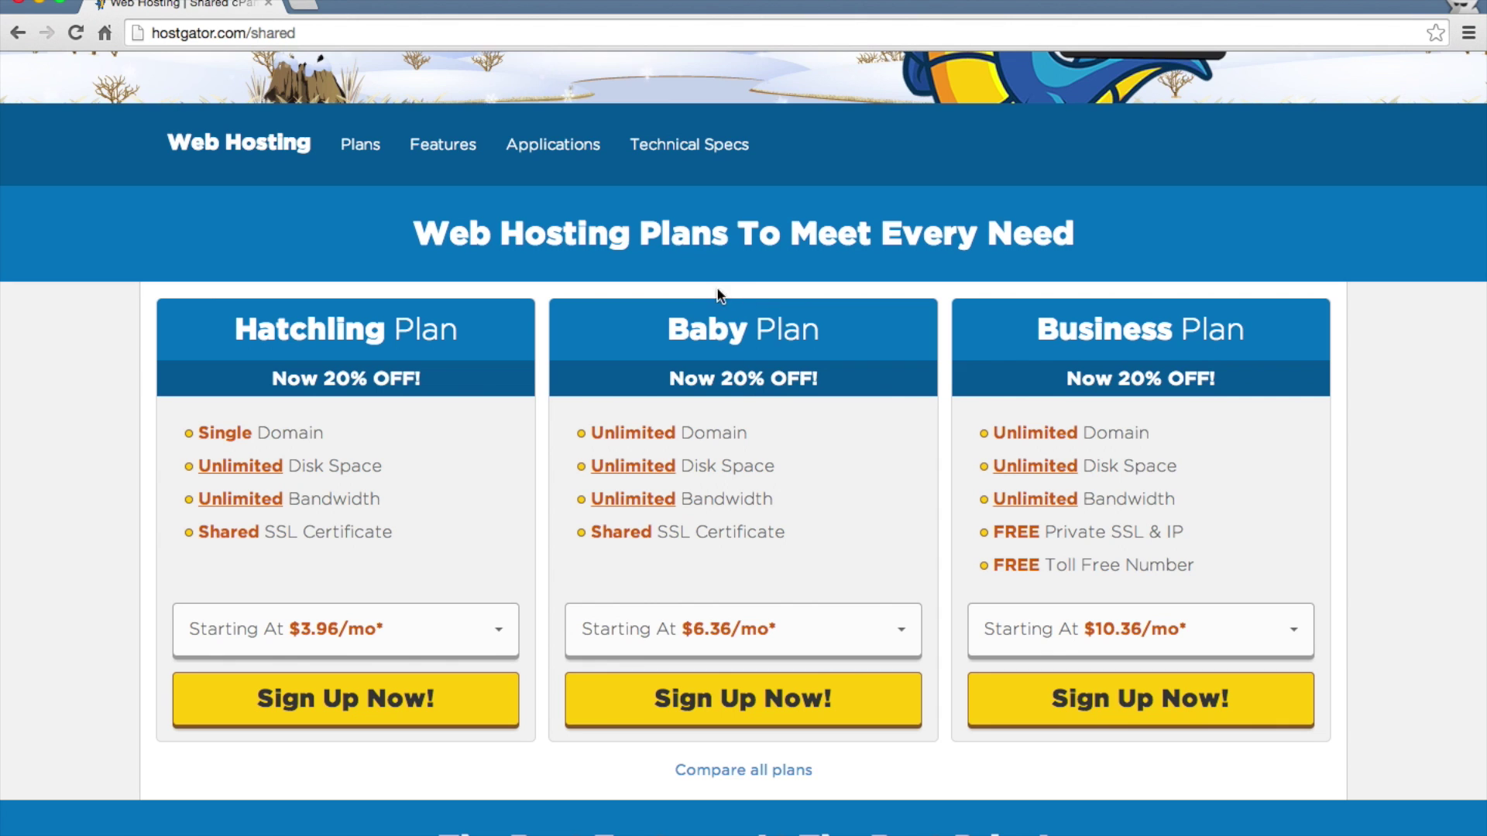
scroll(773, 452, "down", 3)
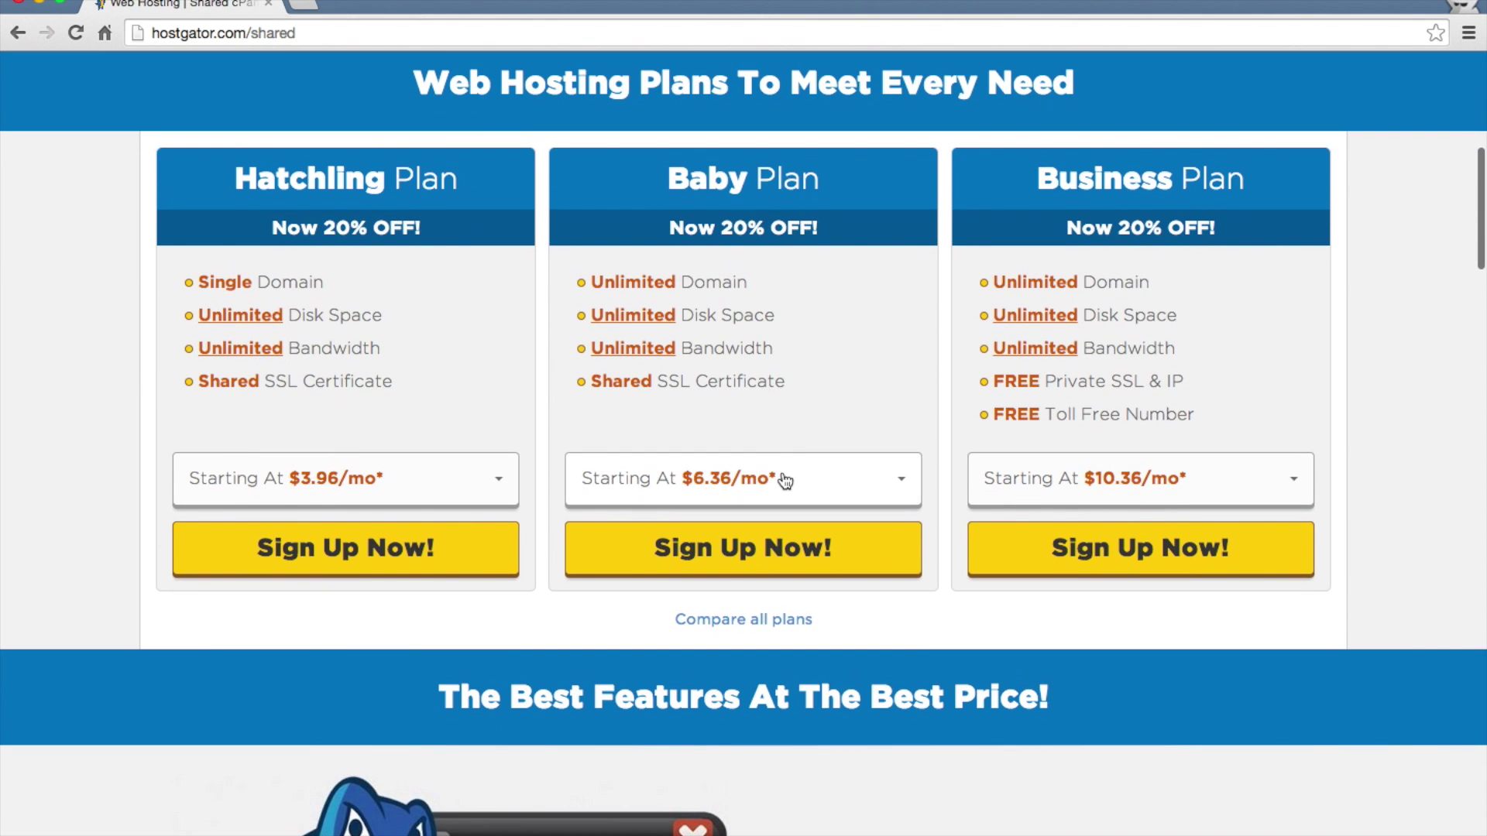
left_click(784, 480)
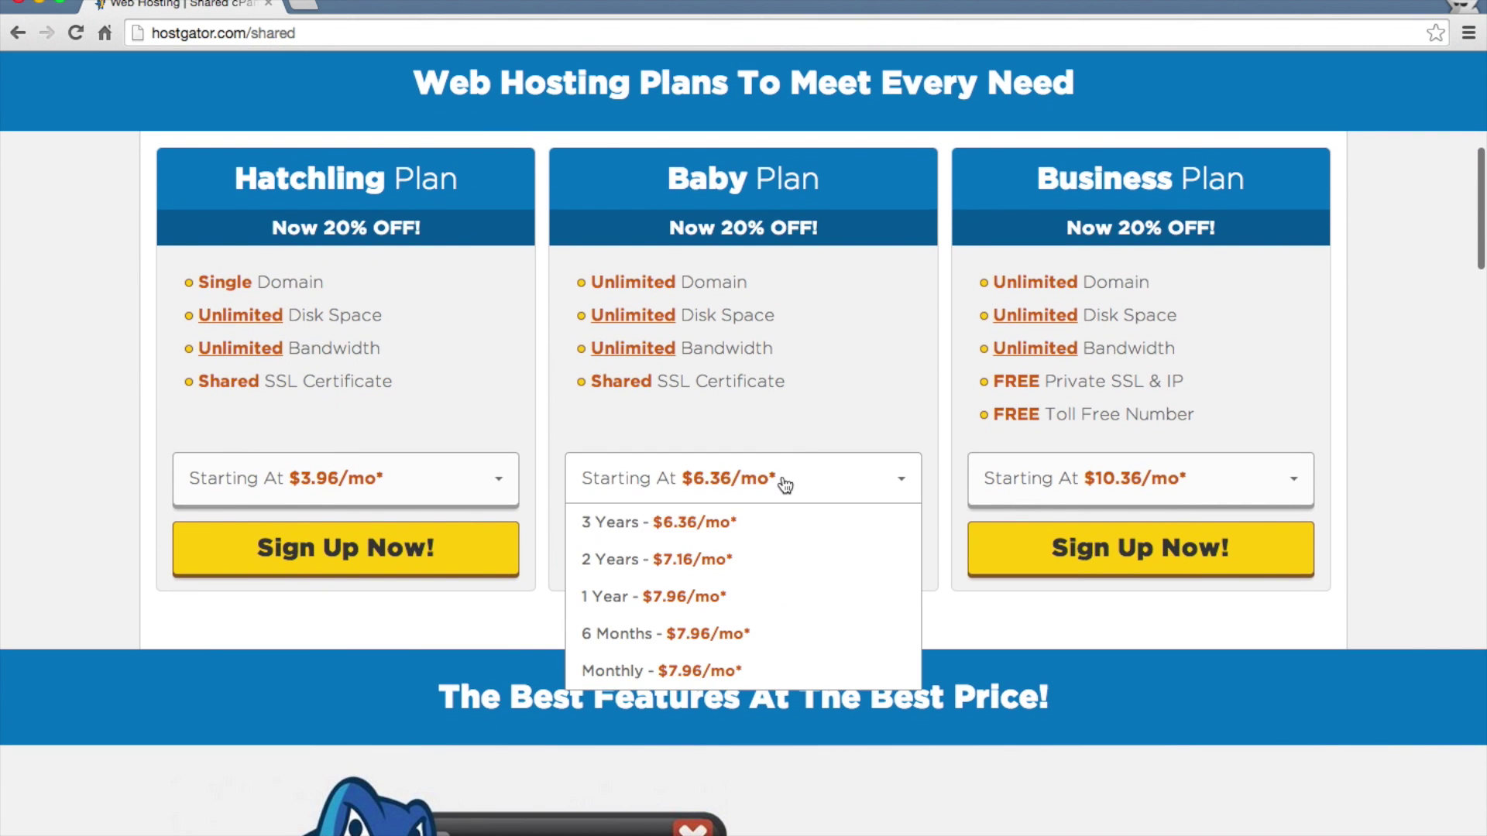
left_click(742, 673)
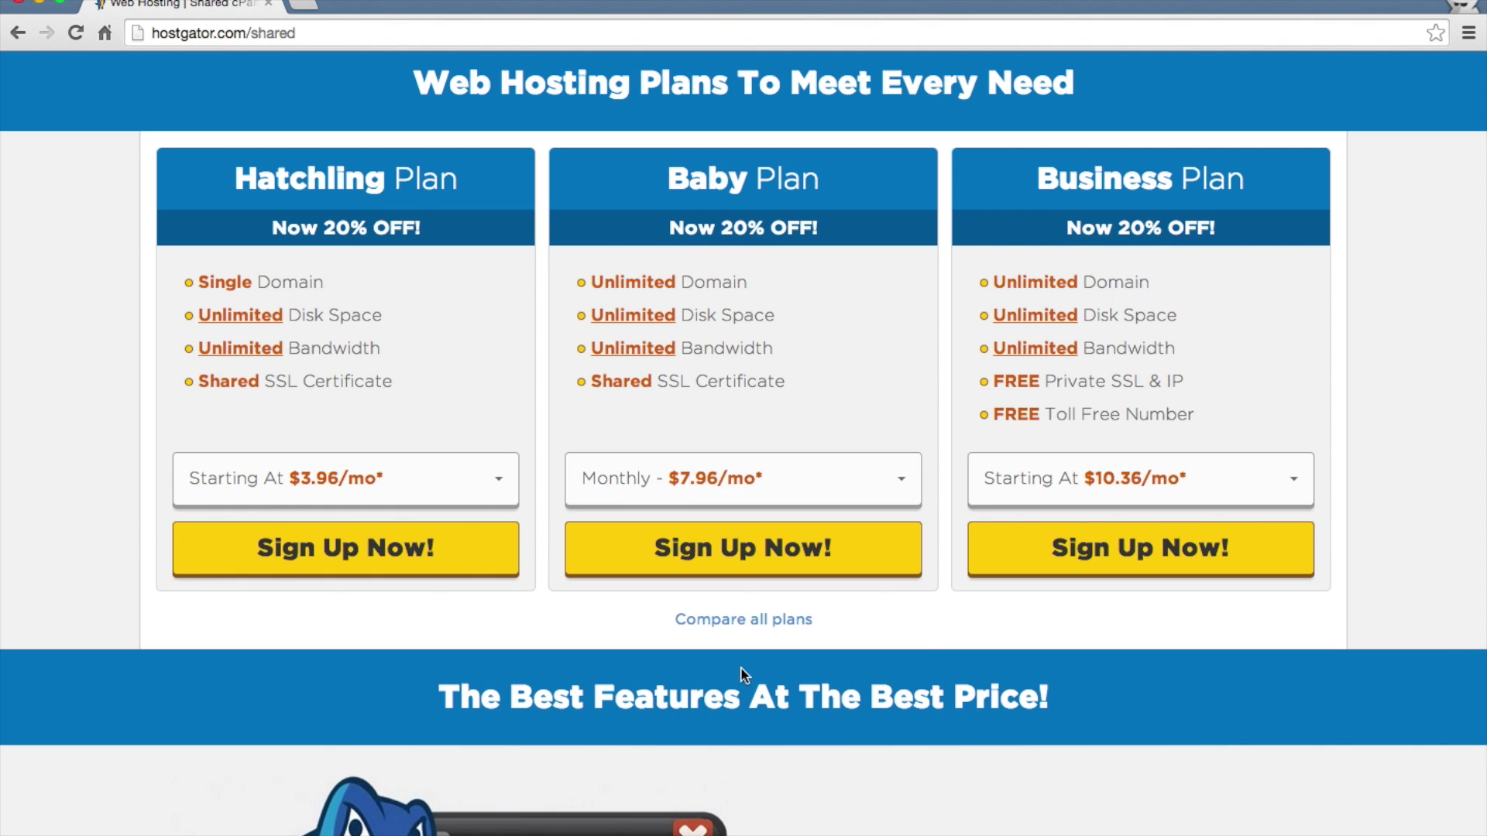
left_click(734, 551)
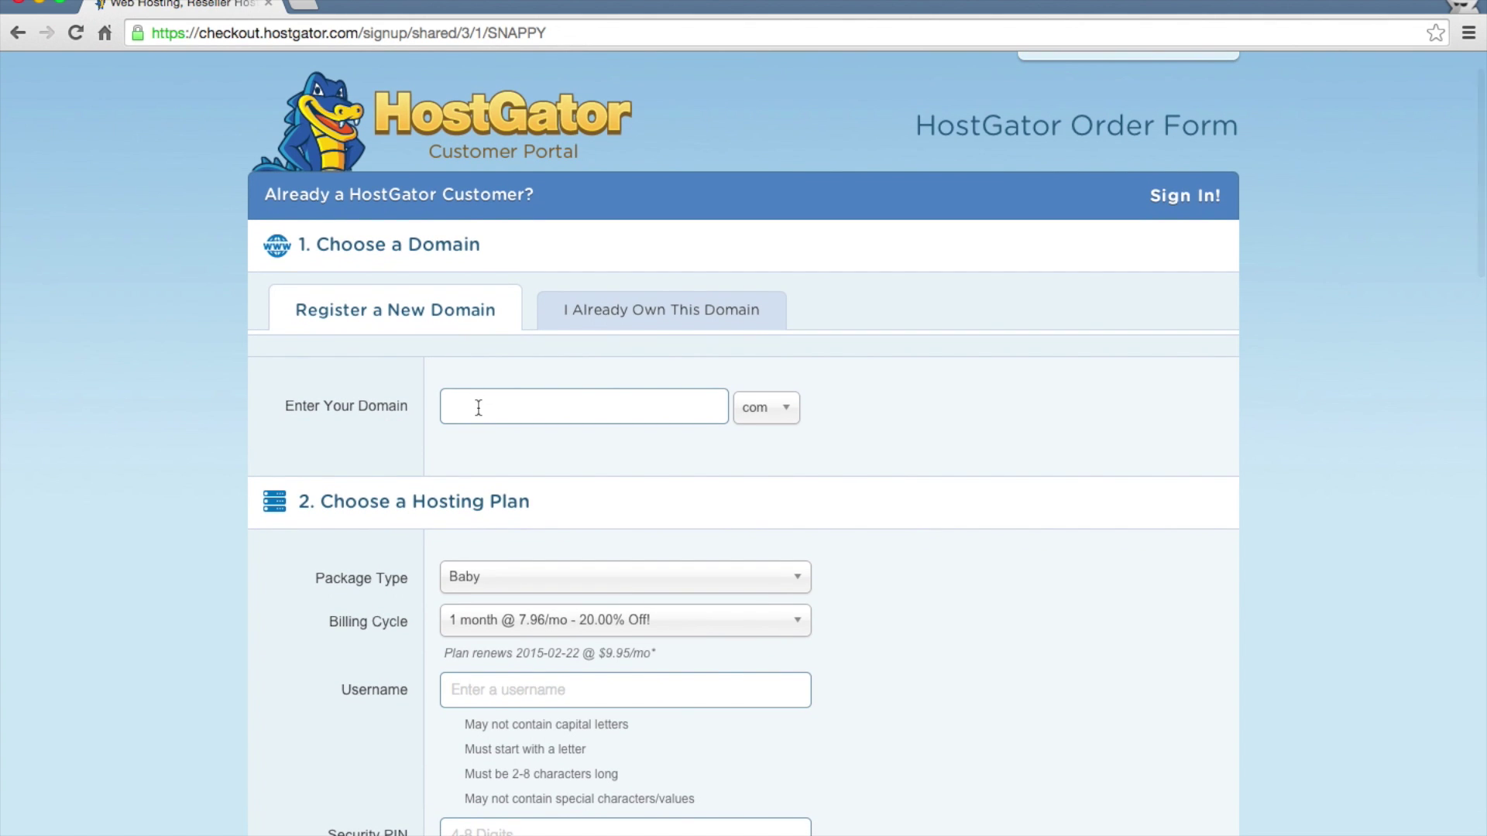
- Look up hokuswebsite with the com extension as a new domain to register and review the available domains
type("hokuswebsite")
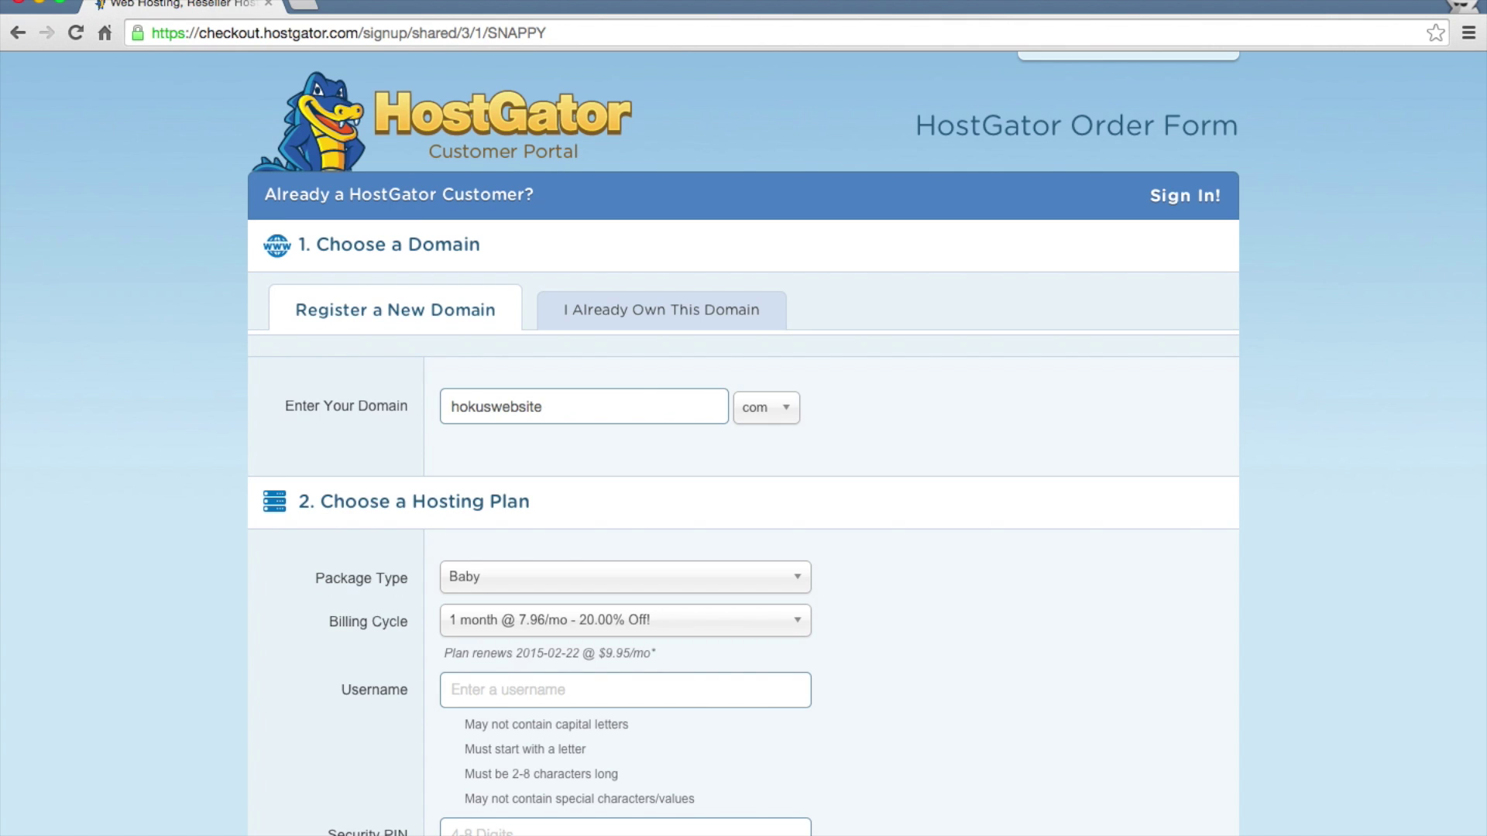
left_click(790, 410)
left_click(788, 479)
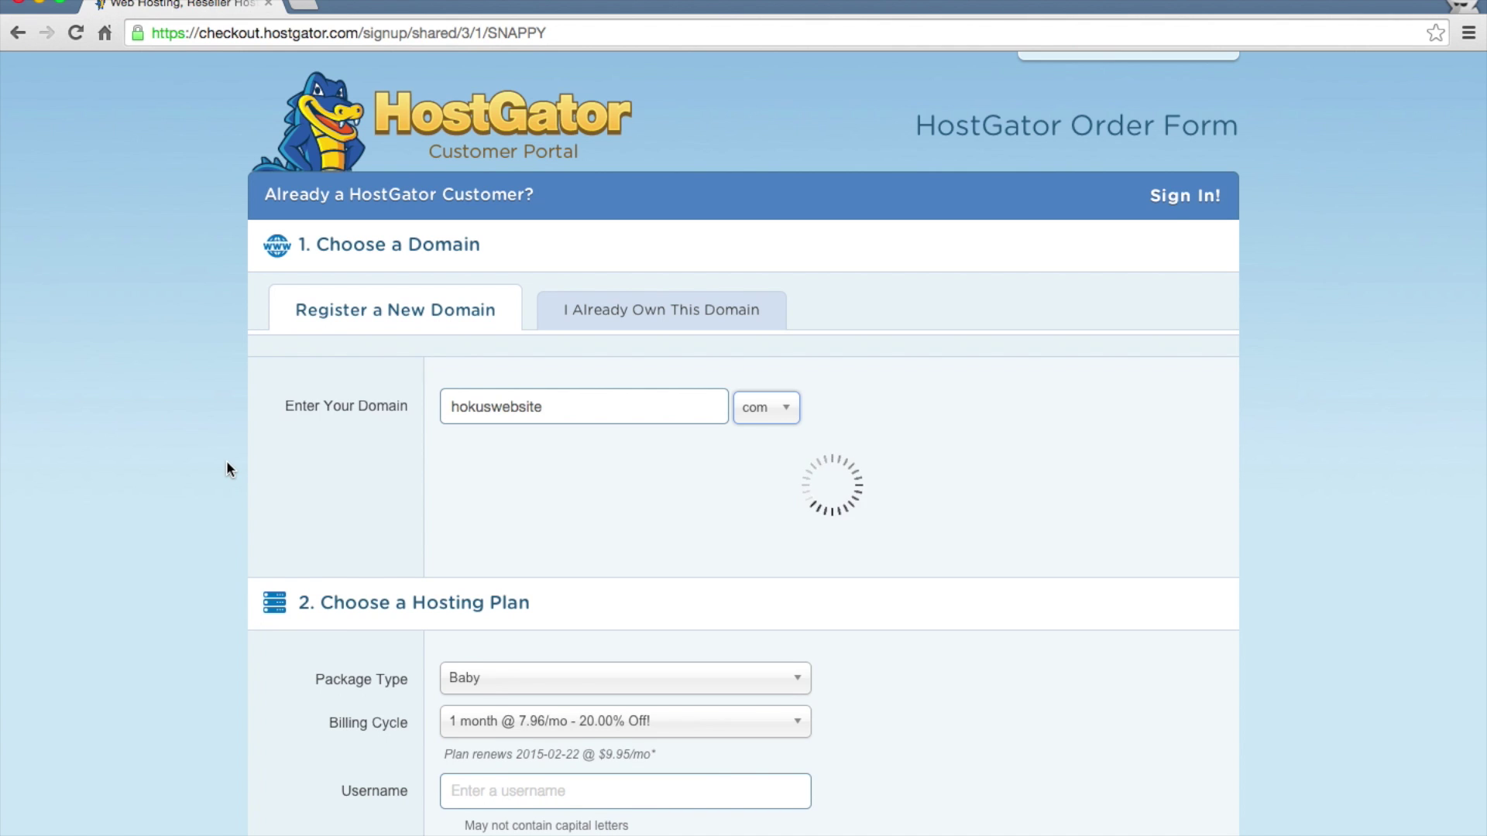
scroll(227, 470, "down", 1)
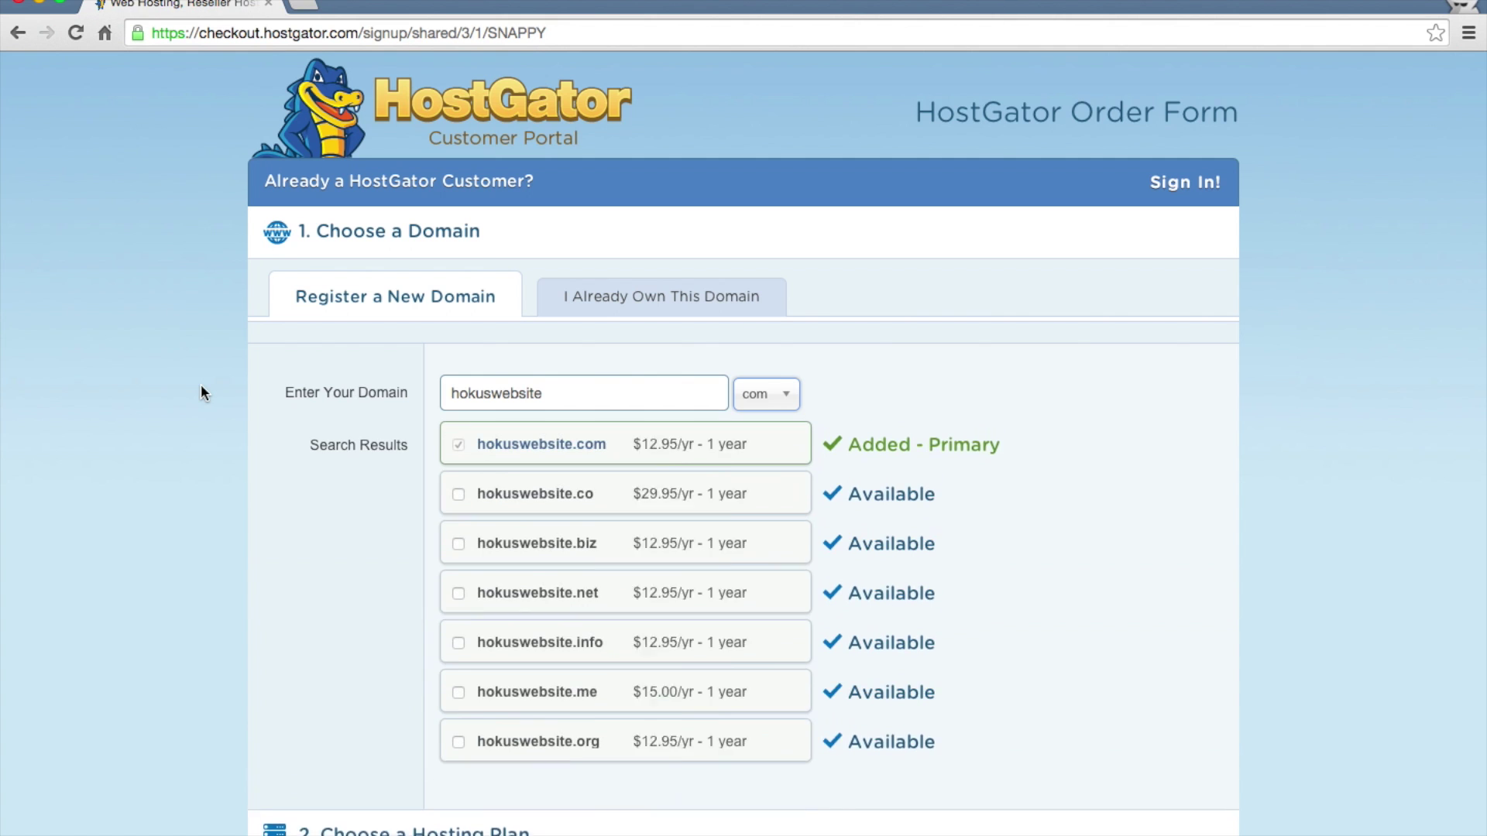
scroll(201, 394, "down", 2)
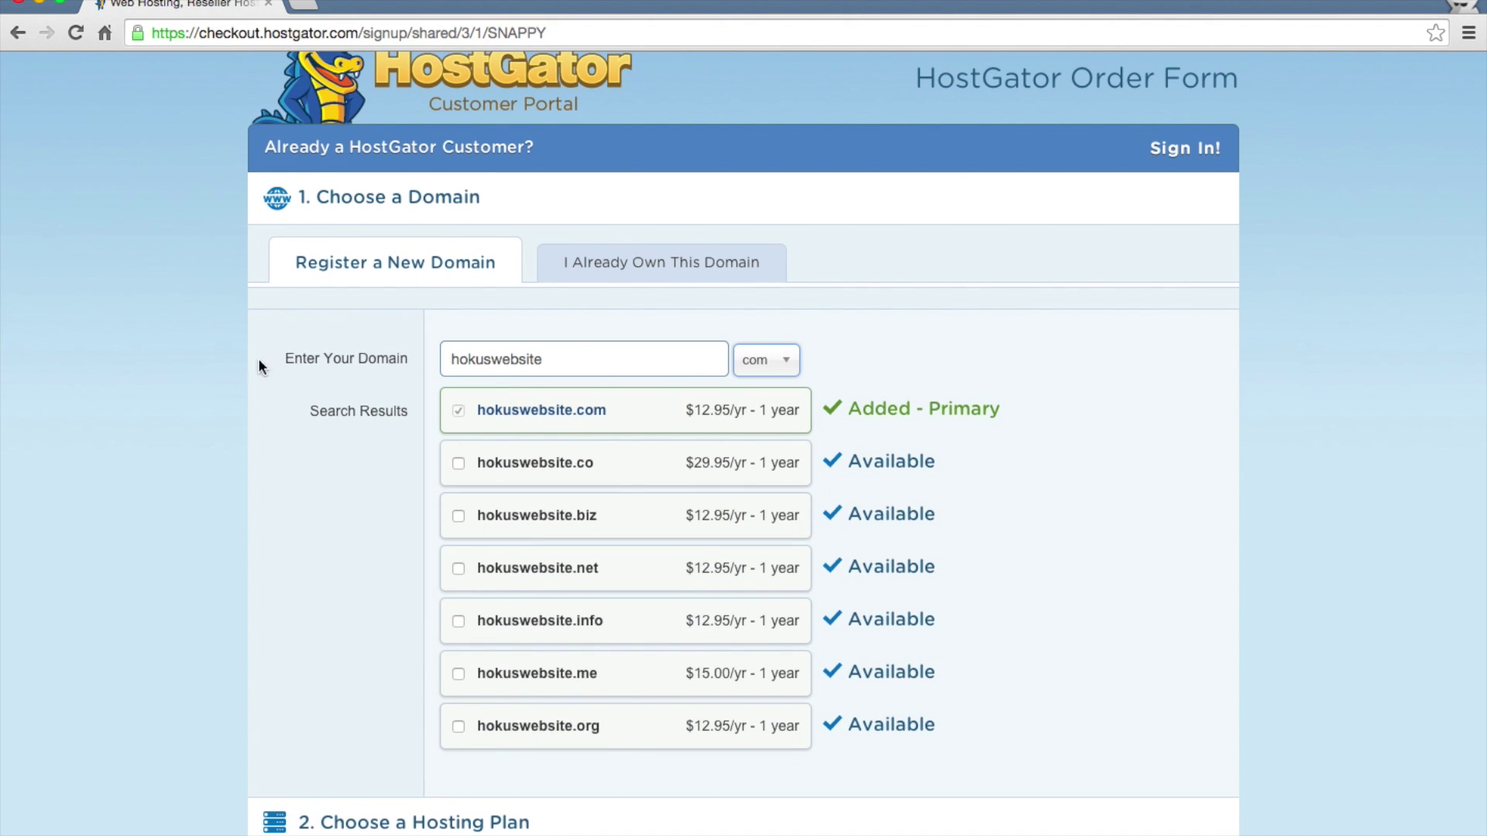
- Switch the domain choice to an already owned domain, hokuswebsite.com, and look over the hosting plan section
left_click(612, 267)
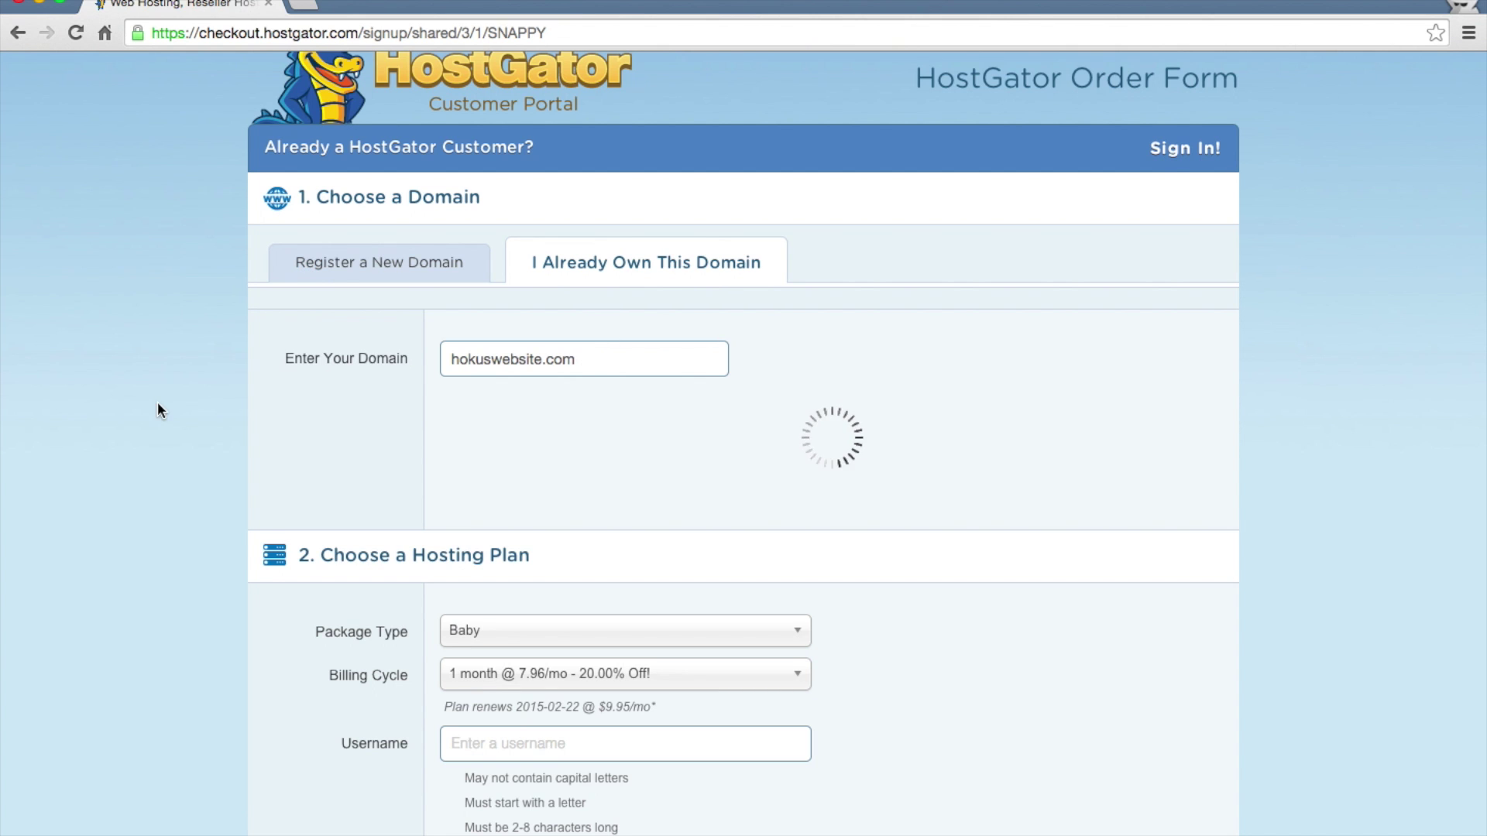
scroll(157, 411, "down", 3)
scroll(157, 411, "down", 1)
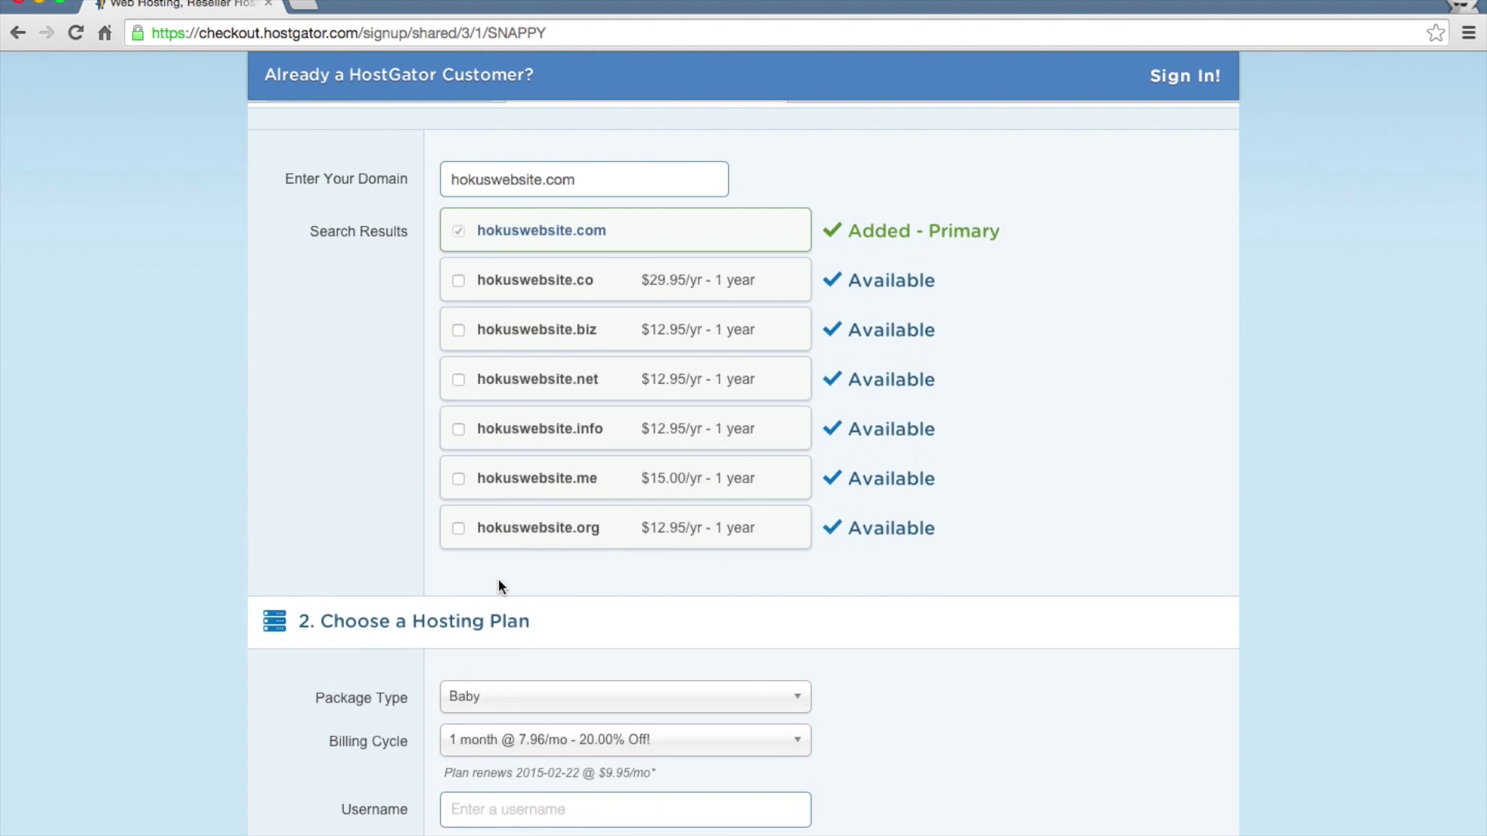
scroll(499, 580, "down", 8)
scroll(524, 468, "up", 8)
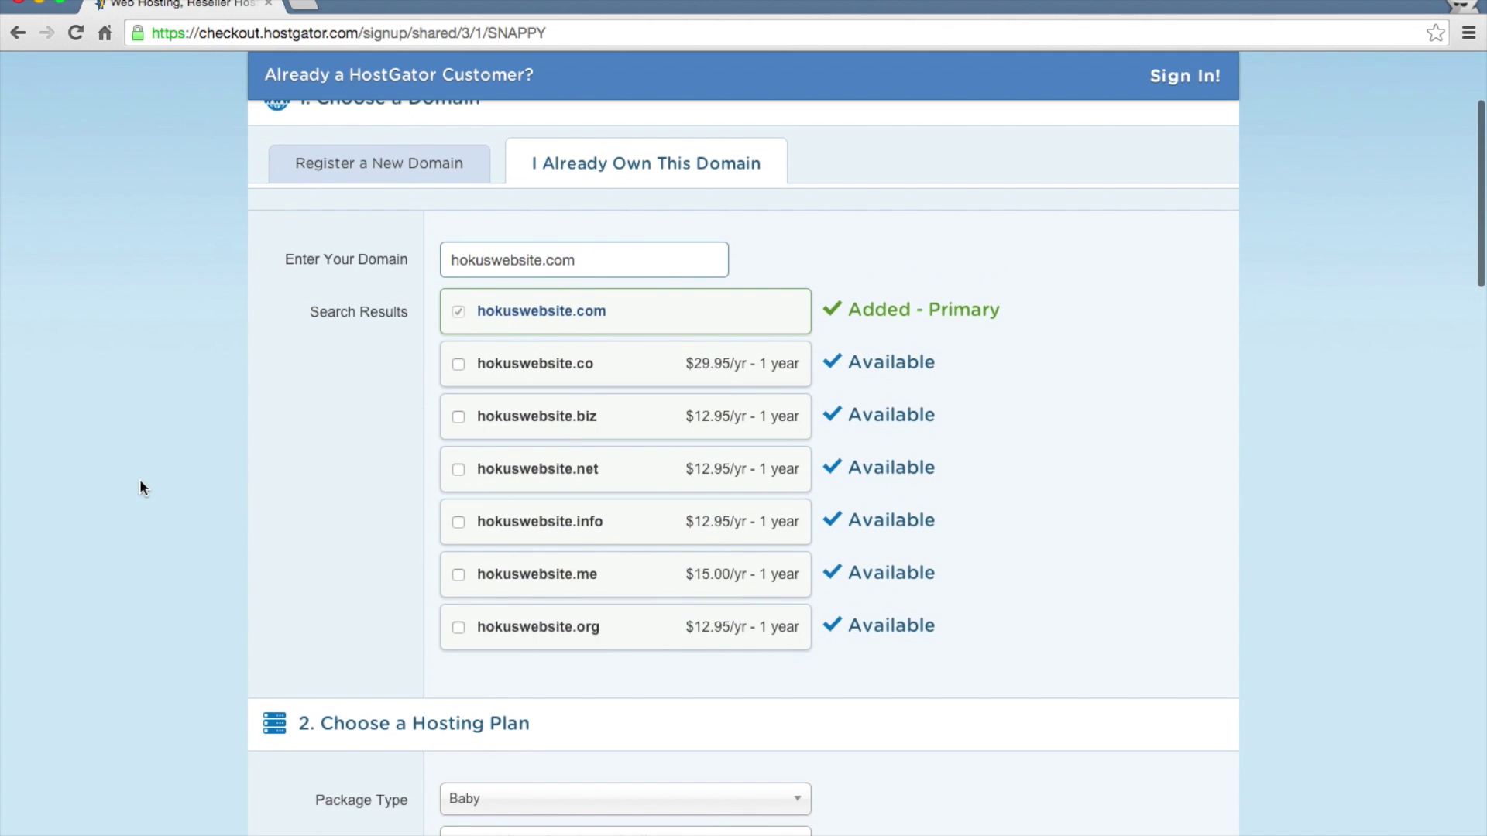
- Deselect the SiteLock security and CodeGuard site backup add-ons in the additional services
scroll(140, 484, "down", 14)
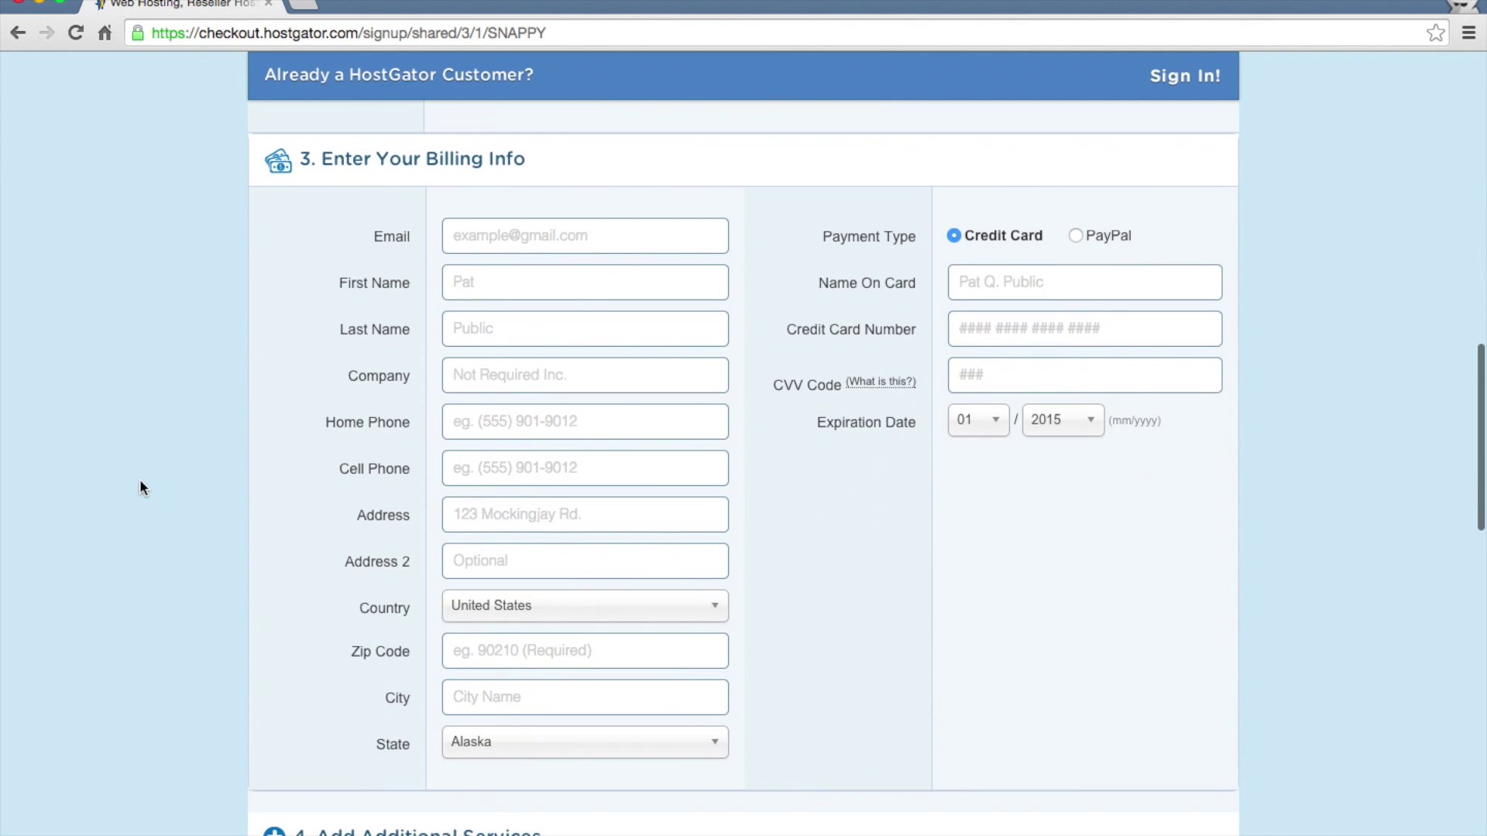
scroll(974, 475, "down", 8)
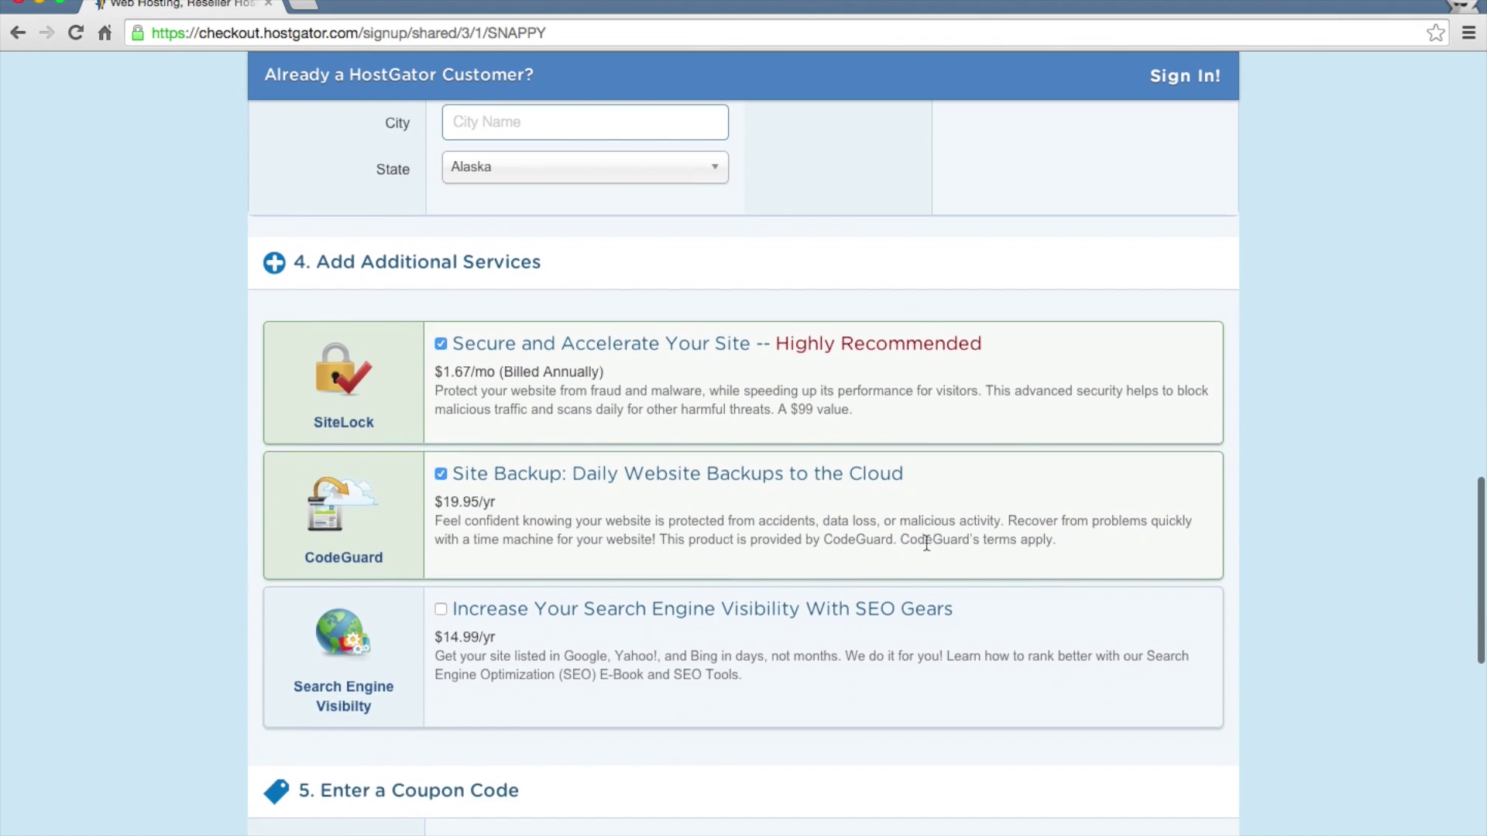
left_click(440, 334)
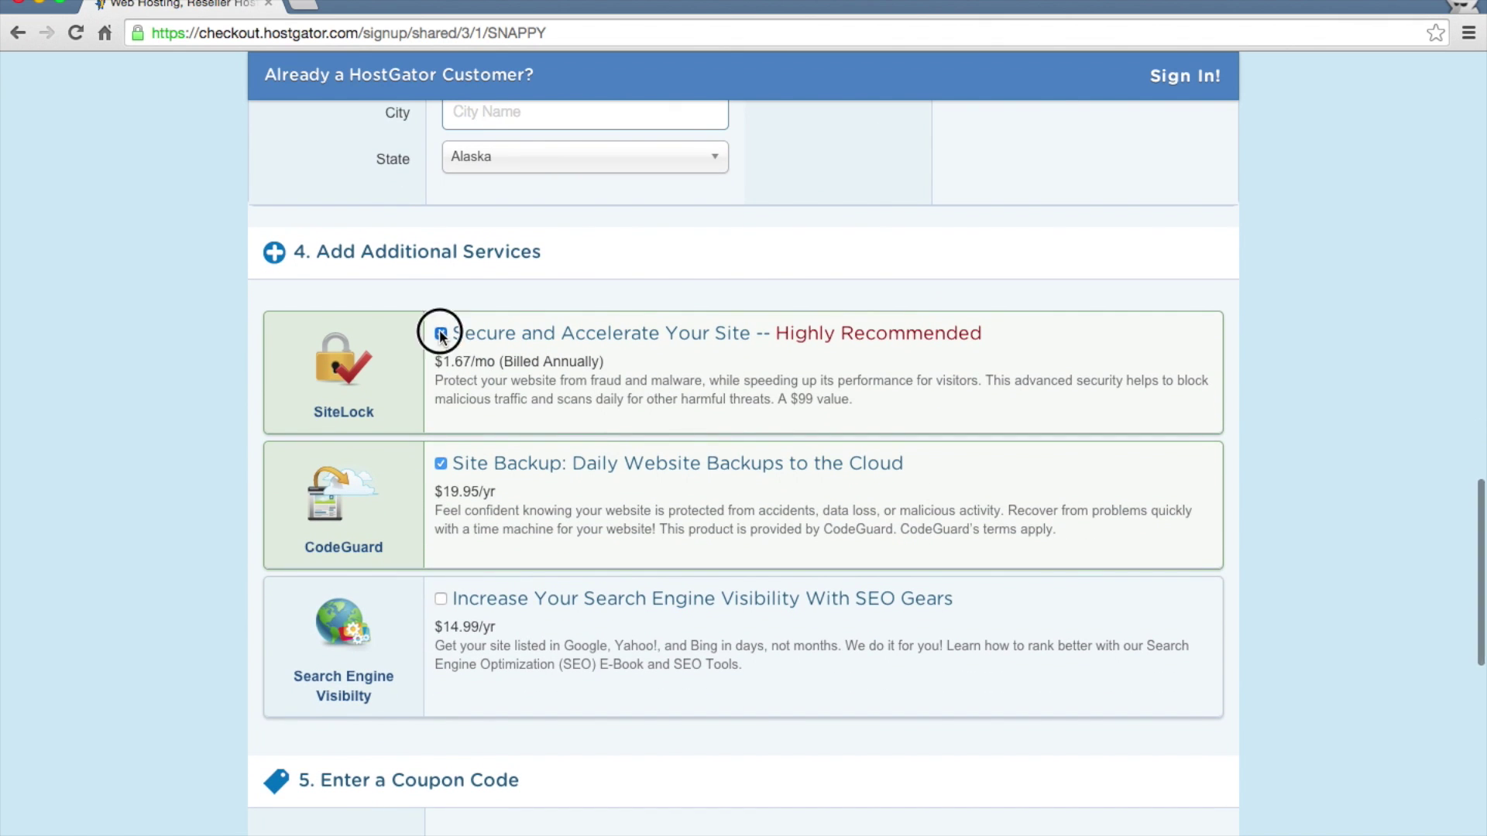
left_click(441, 464)
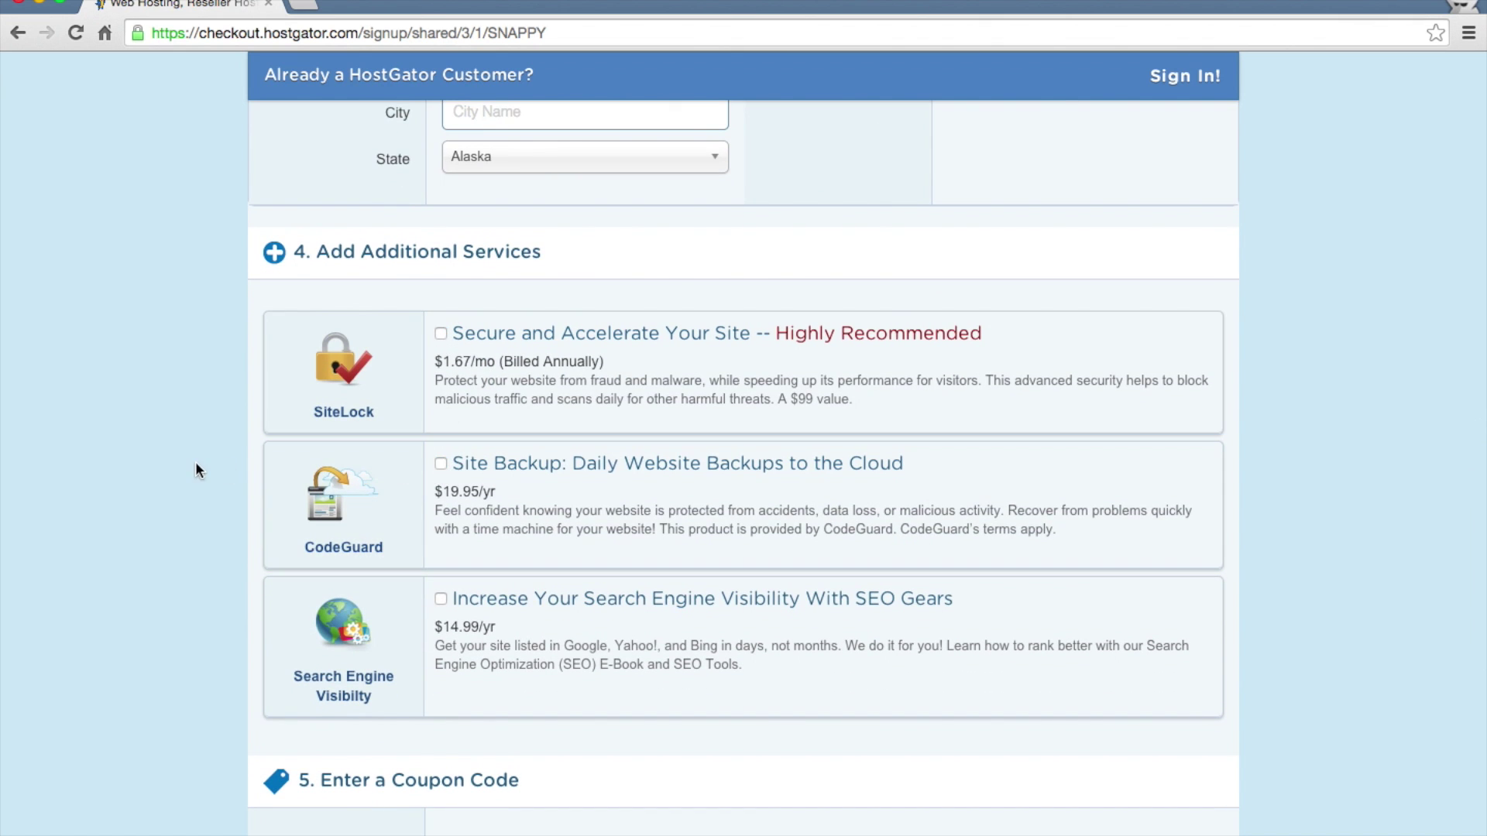
- Review the coupon code, order details, billing info and hosting plan sections of the sign-up form
scroll(214, 509, "down", 5)
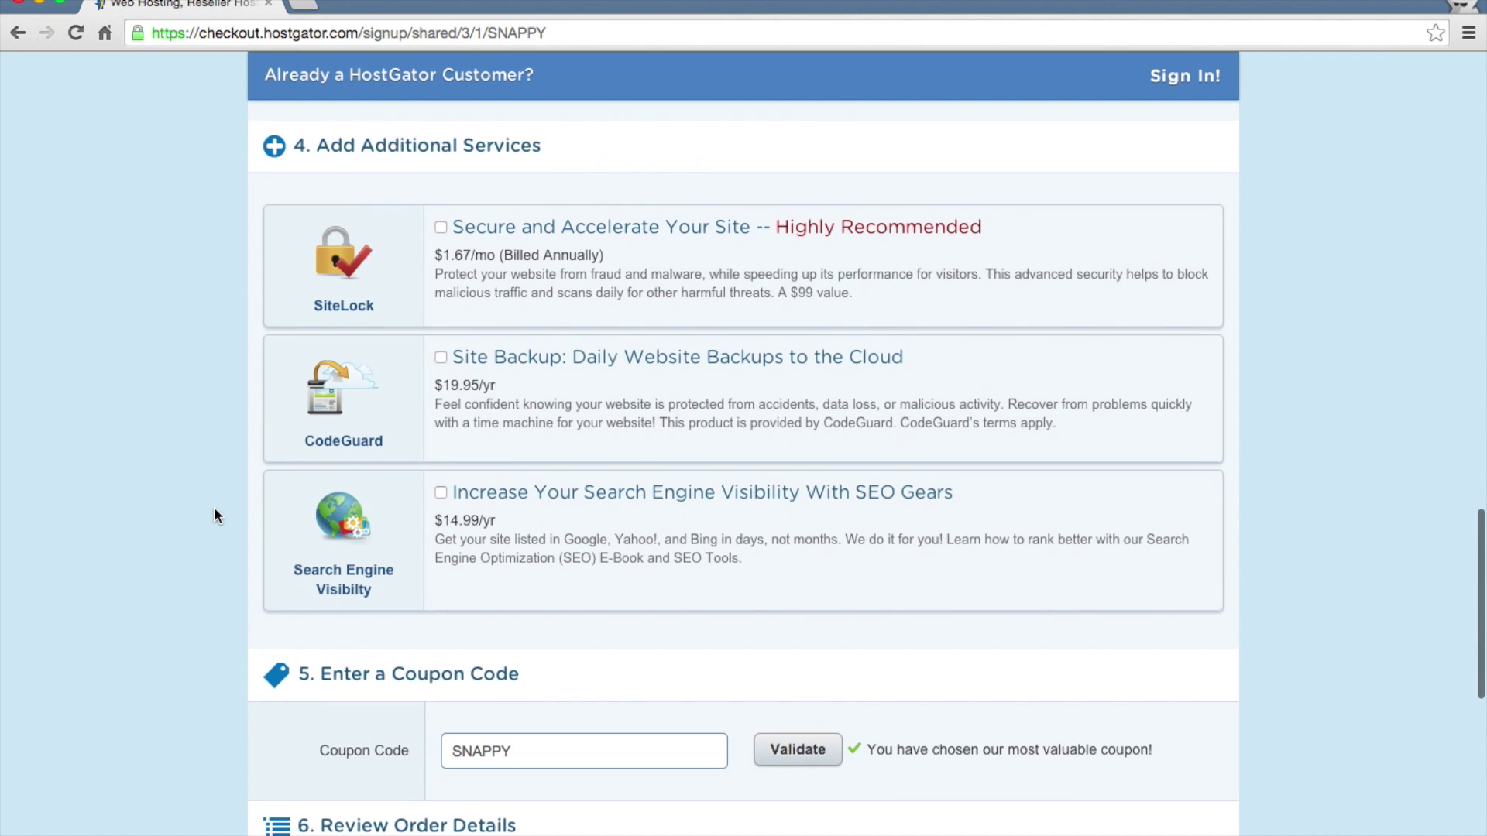
scroll(215, 516, "down", 3)
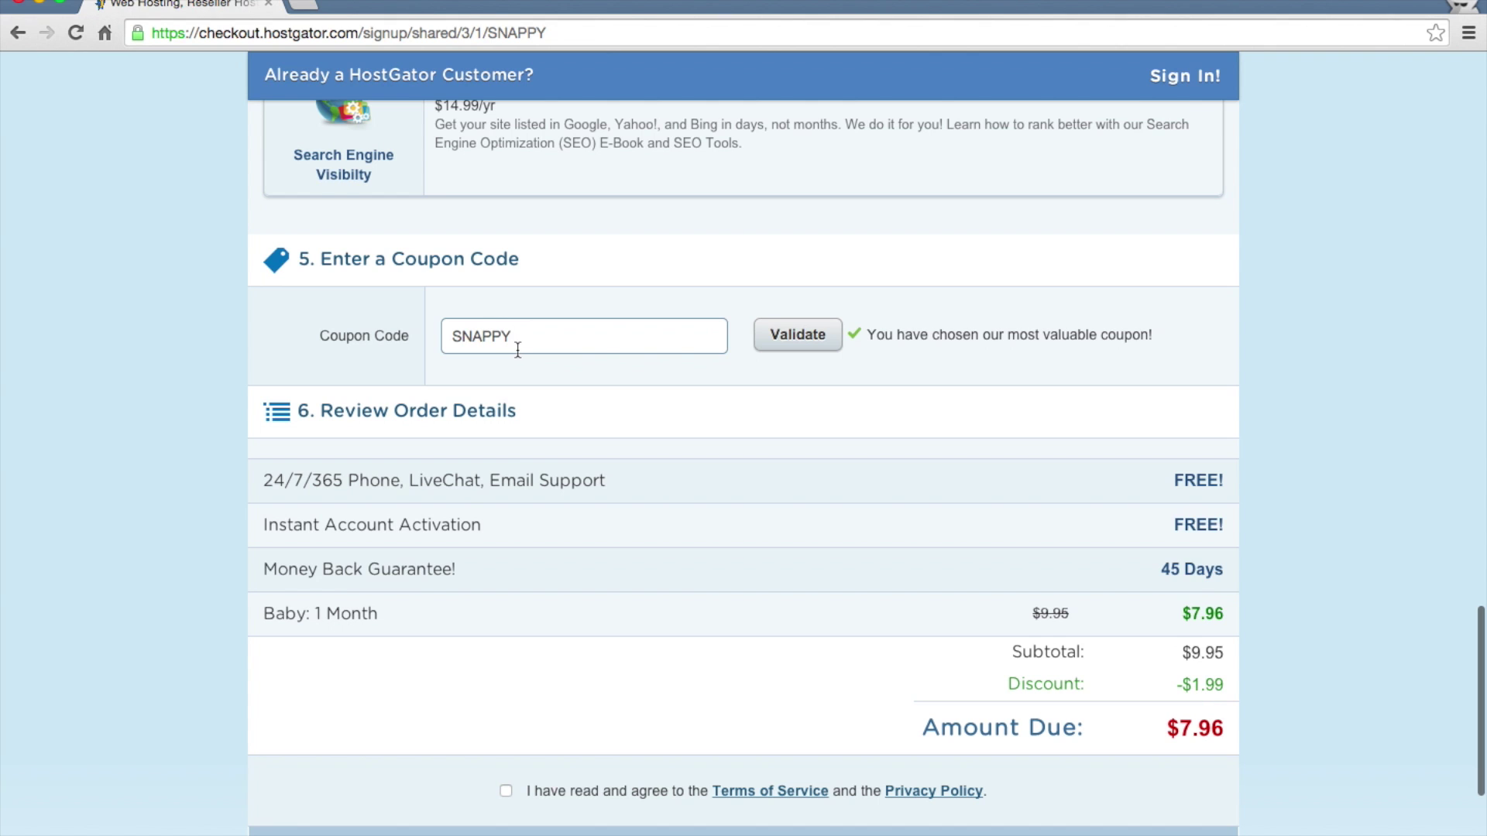
scroll(540, 375, "down", 1)
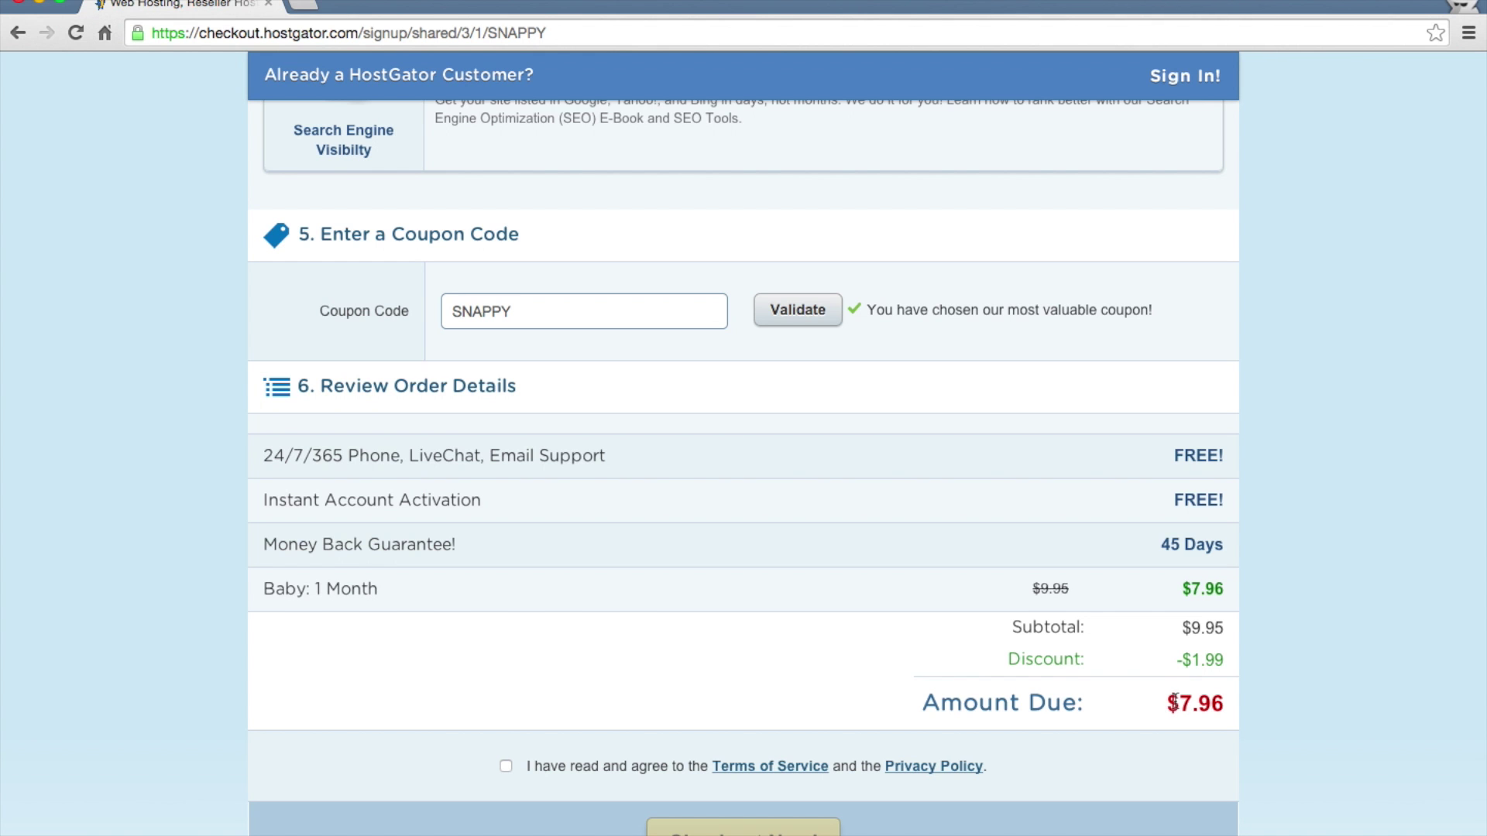
scroll(762, 611, "up", 20)
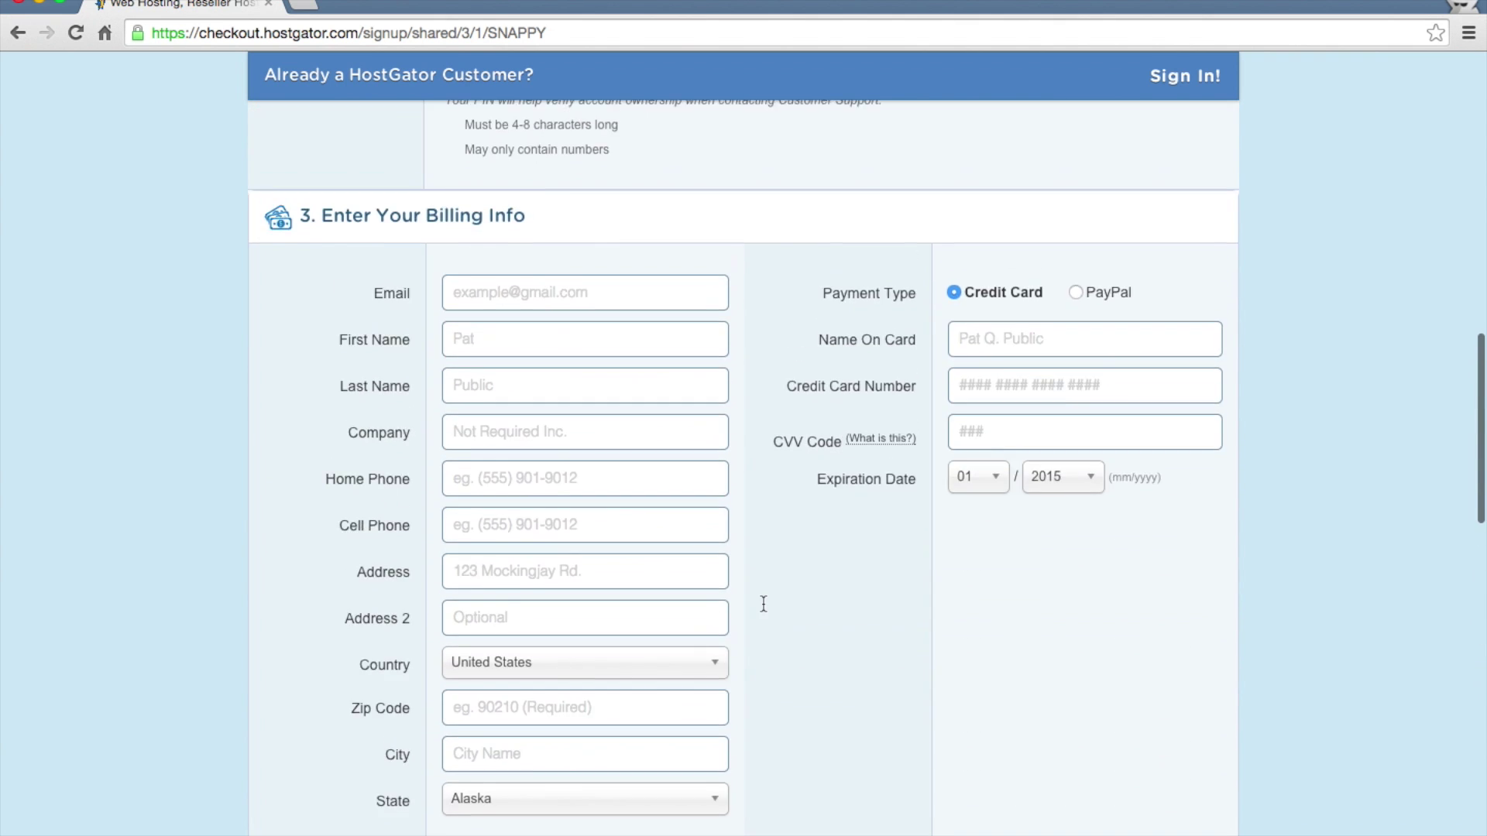
scroll(762, 603, "up", 4)
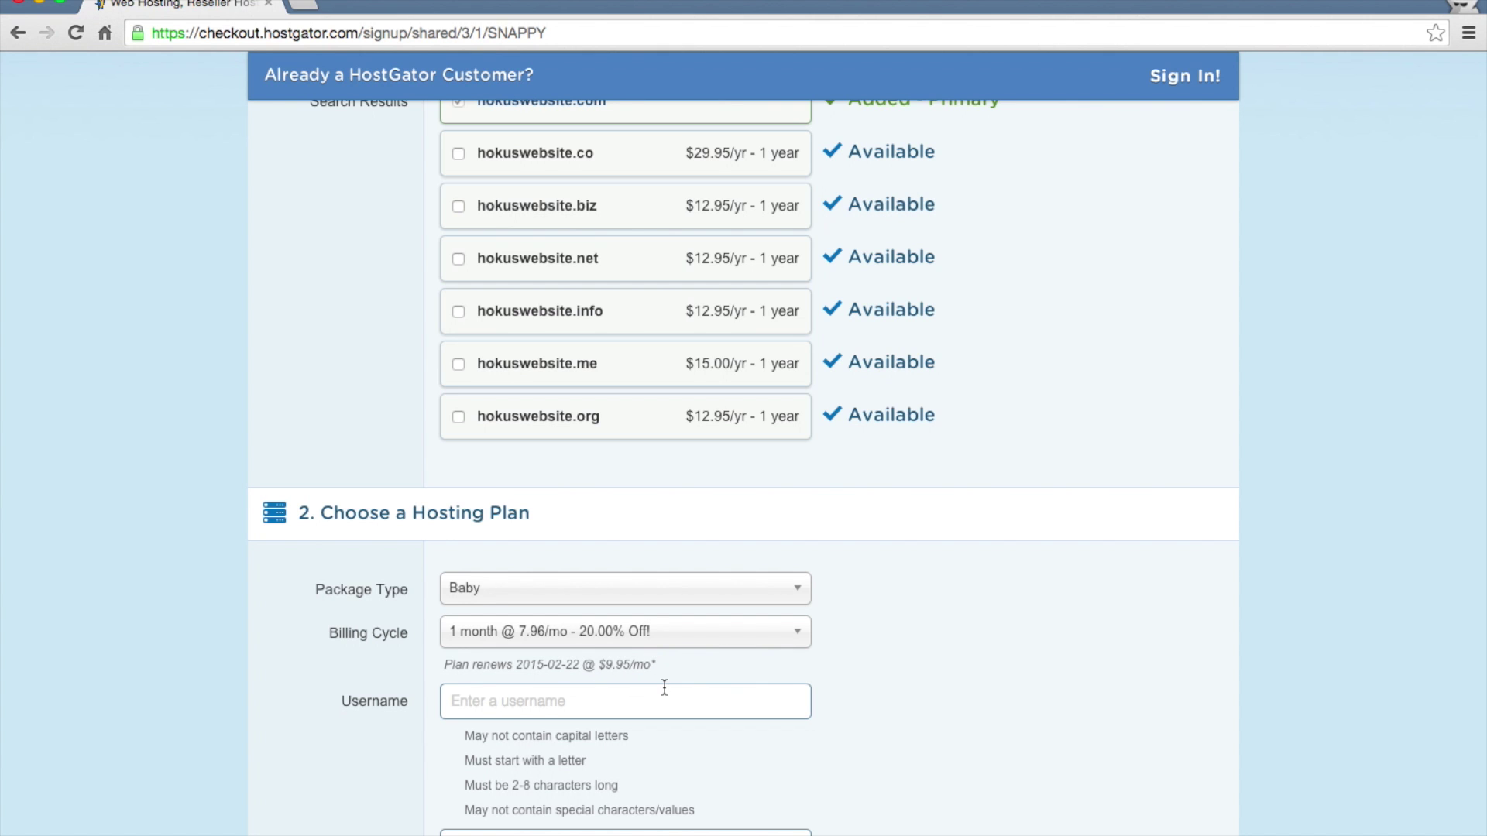
scroll(664, 688, "down", 15)
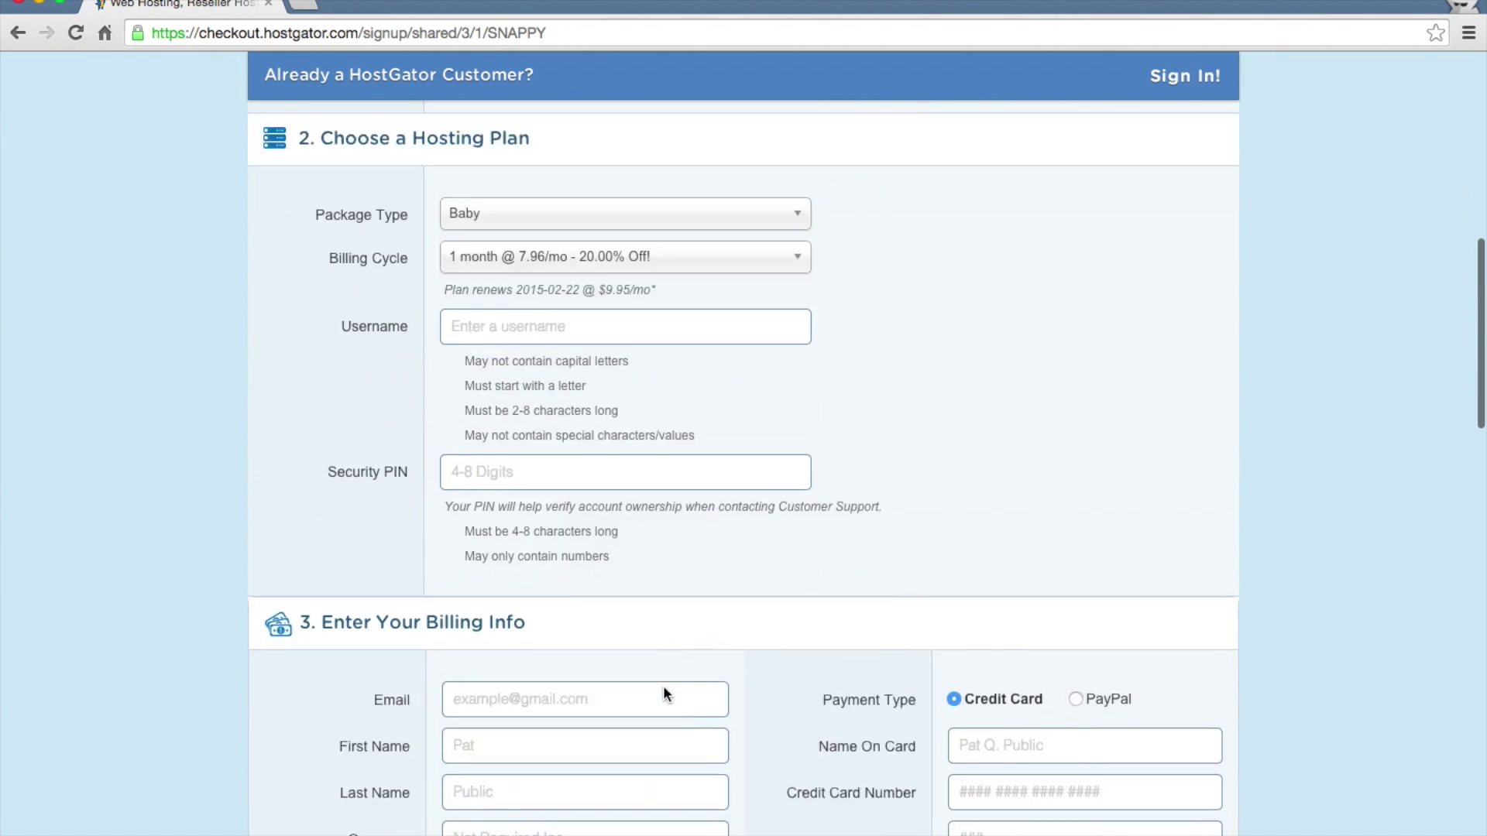
- Replace the coupon code with buildwithoutcode1, validate it and check the amount due in the order details
scroll(663, 691, "down", 6)
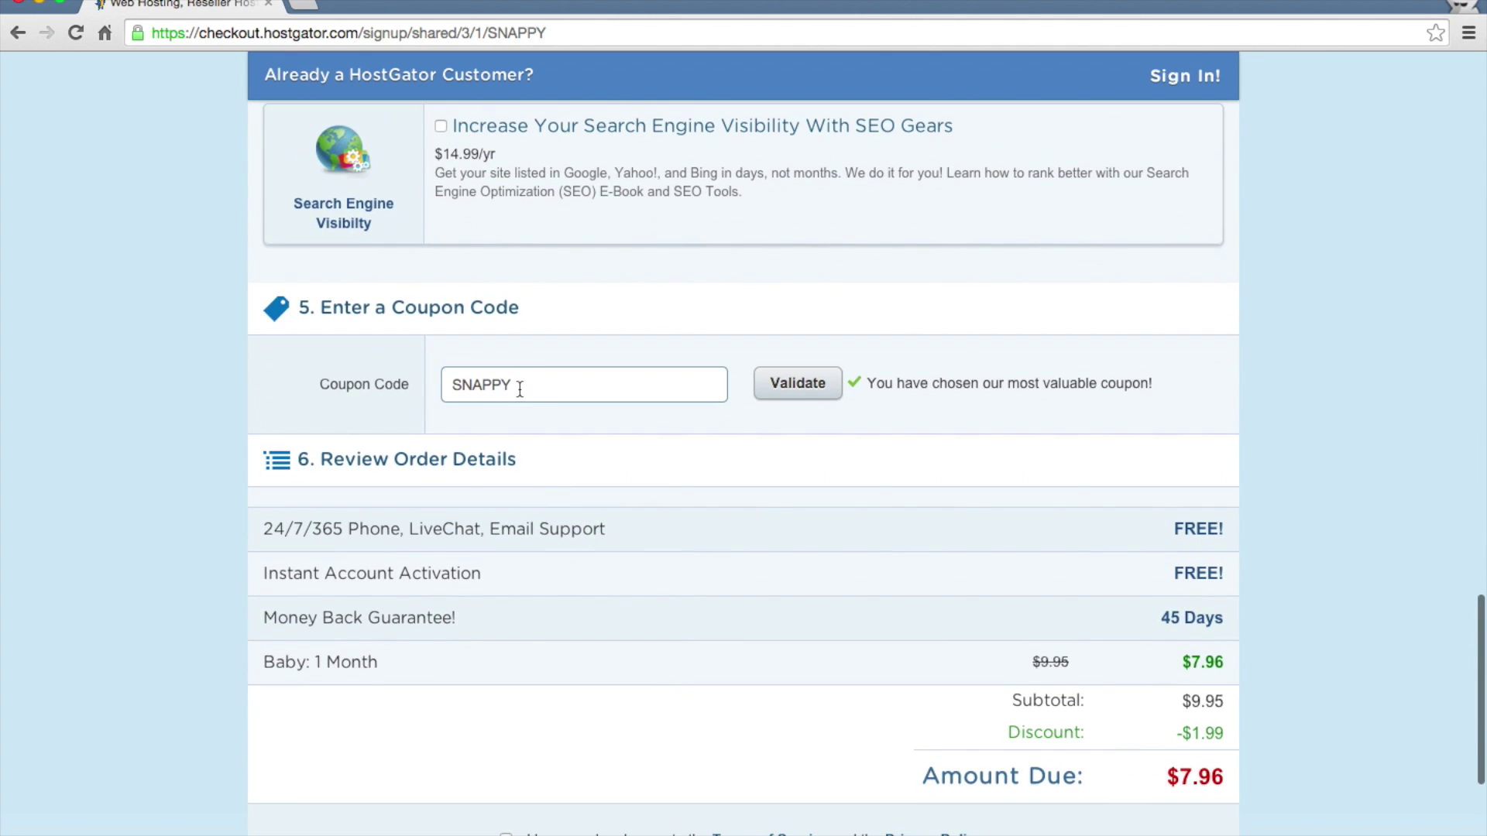
double_click(520, 389)
type("dbu")
key("BackSpace")
key("BackSpace")
key("BackSpace")
type("build")
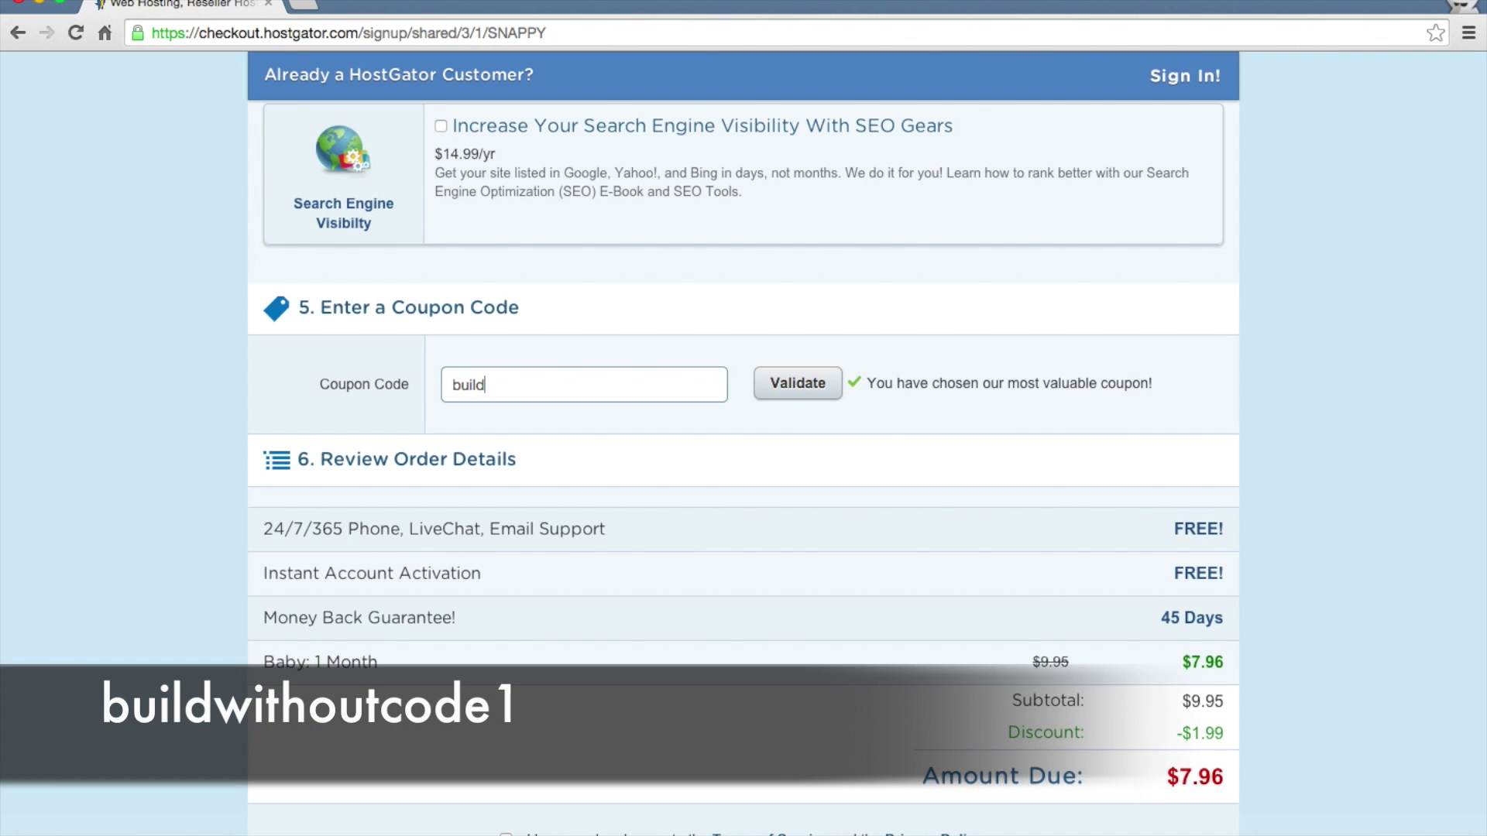
type("withoutcode1")
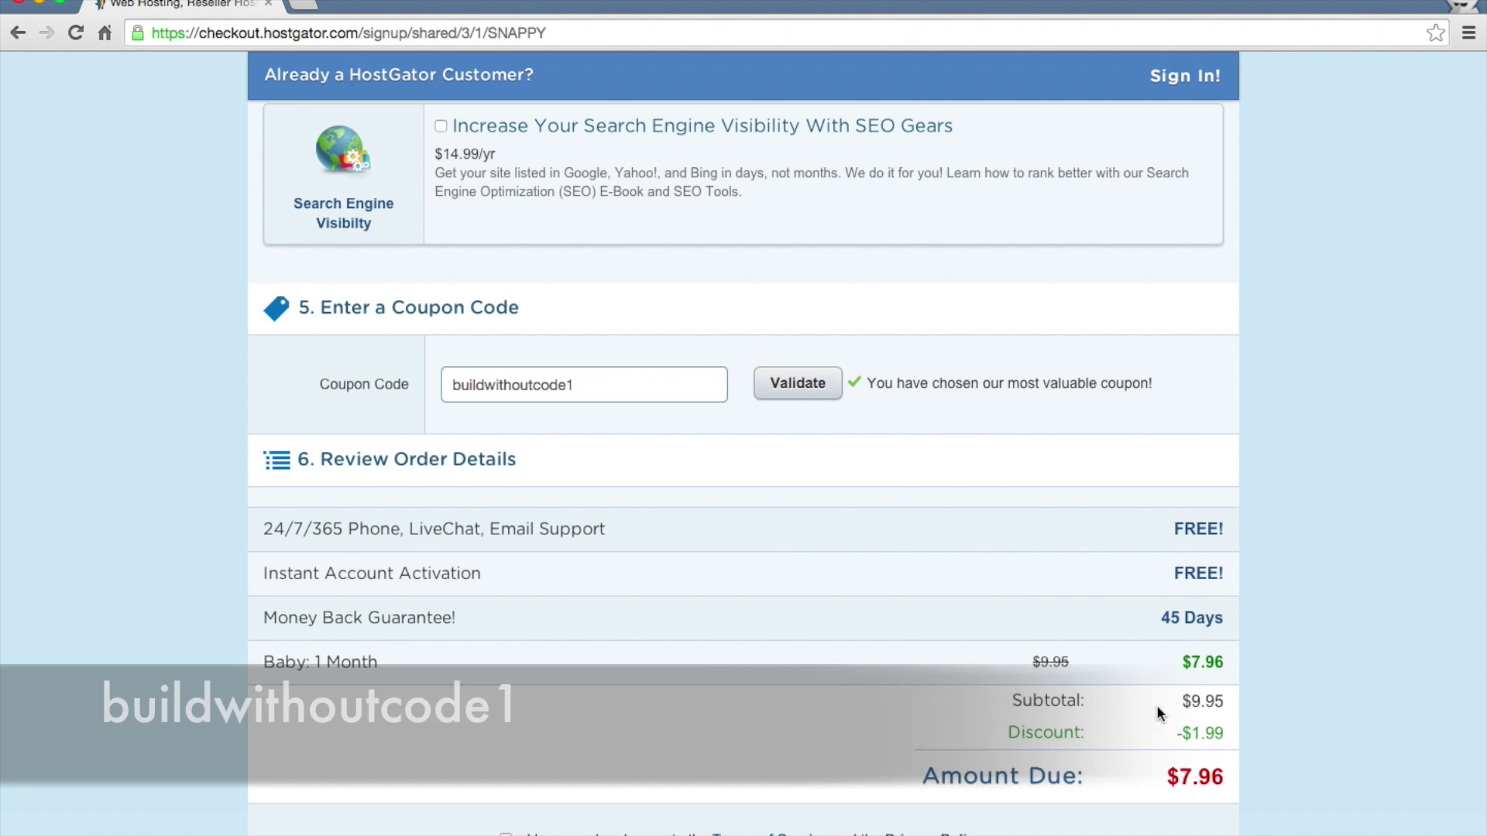
left_click(803, 392)
scroll(1021, 494, "down", 2)
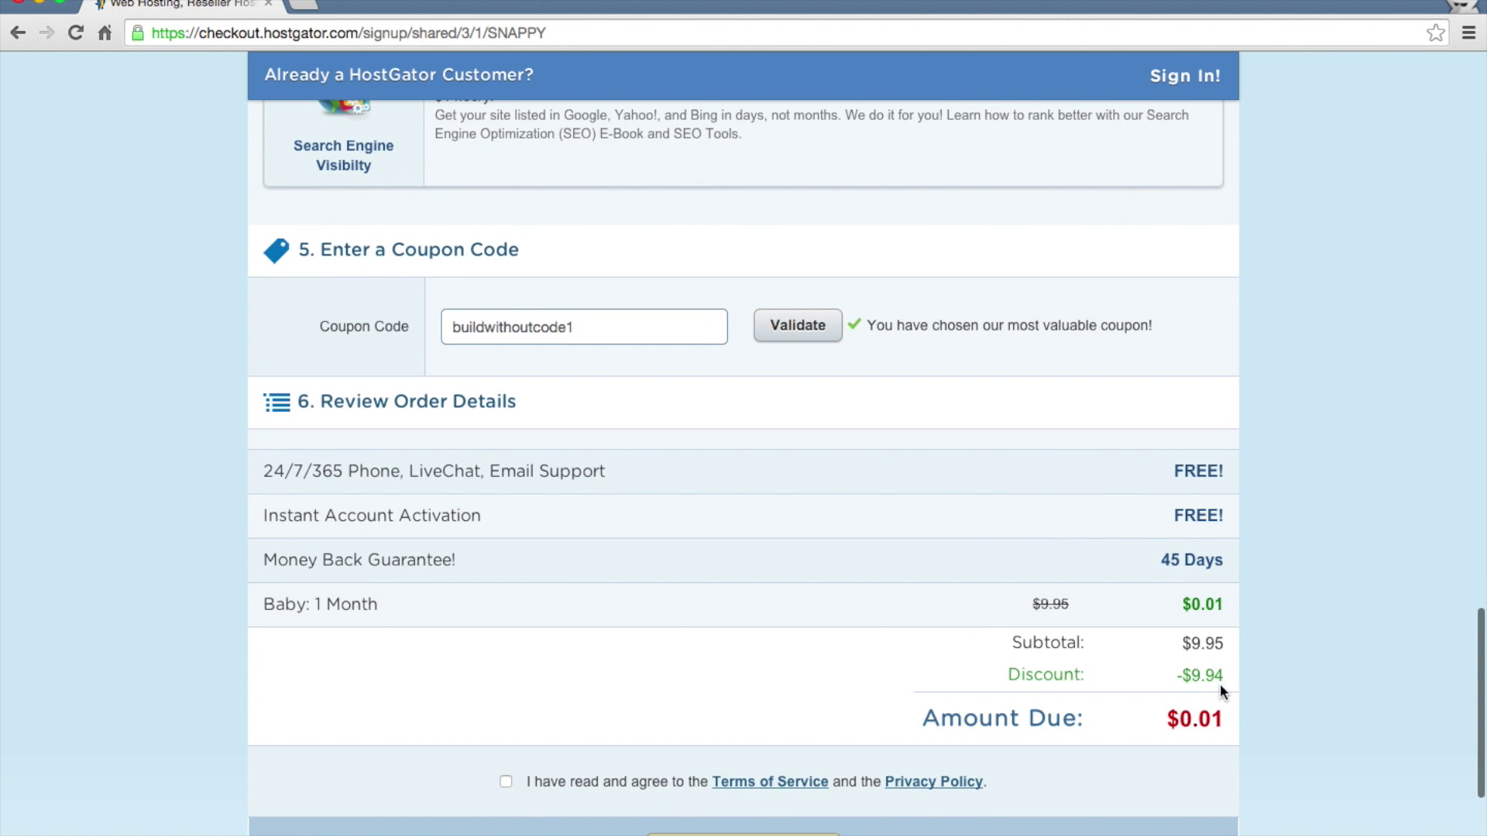
left_click_drag(1225, 720, 1162, 718)
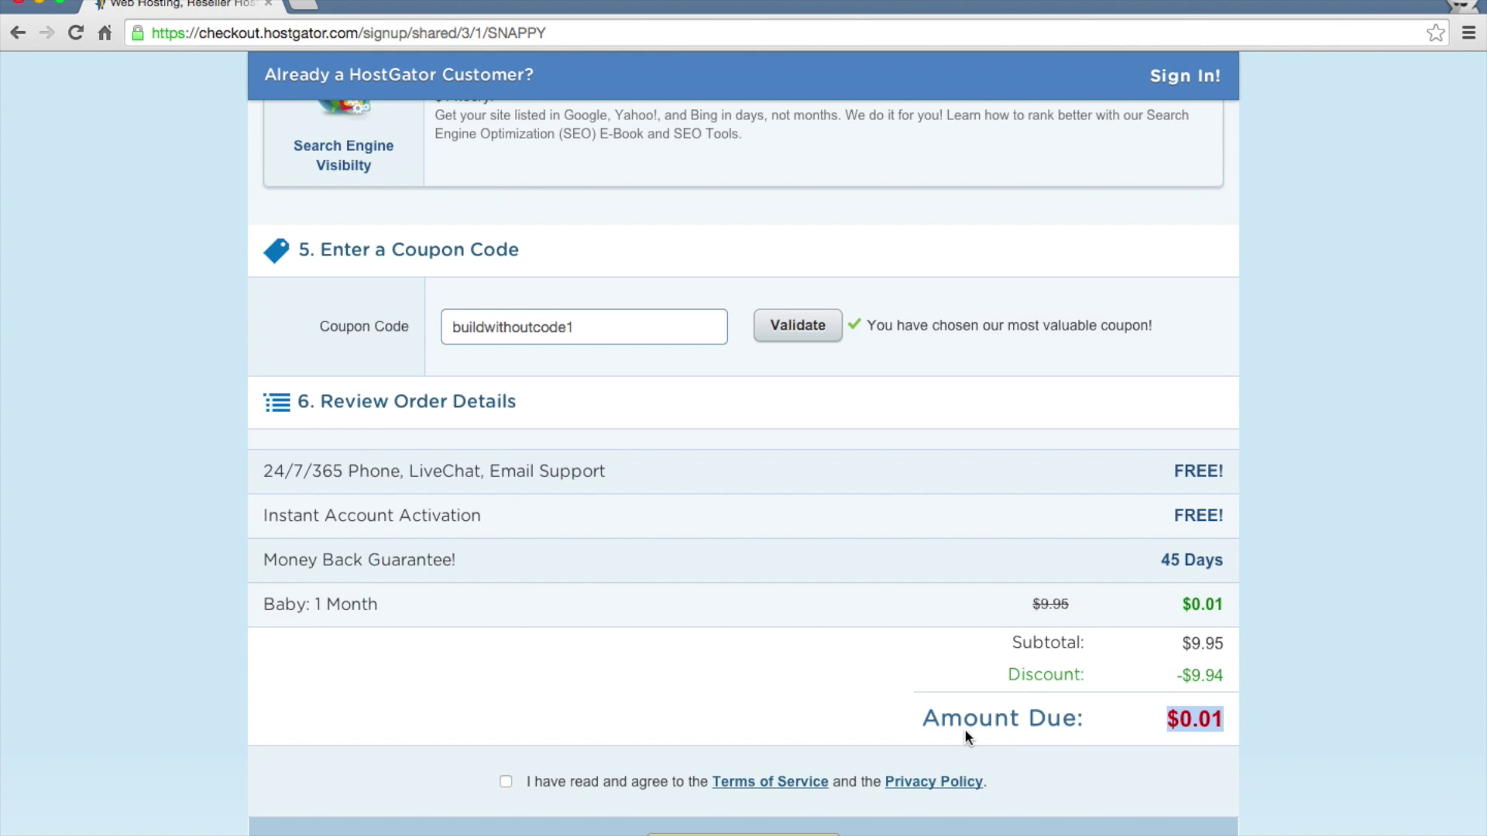
left_click(861, 716)
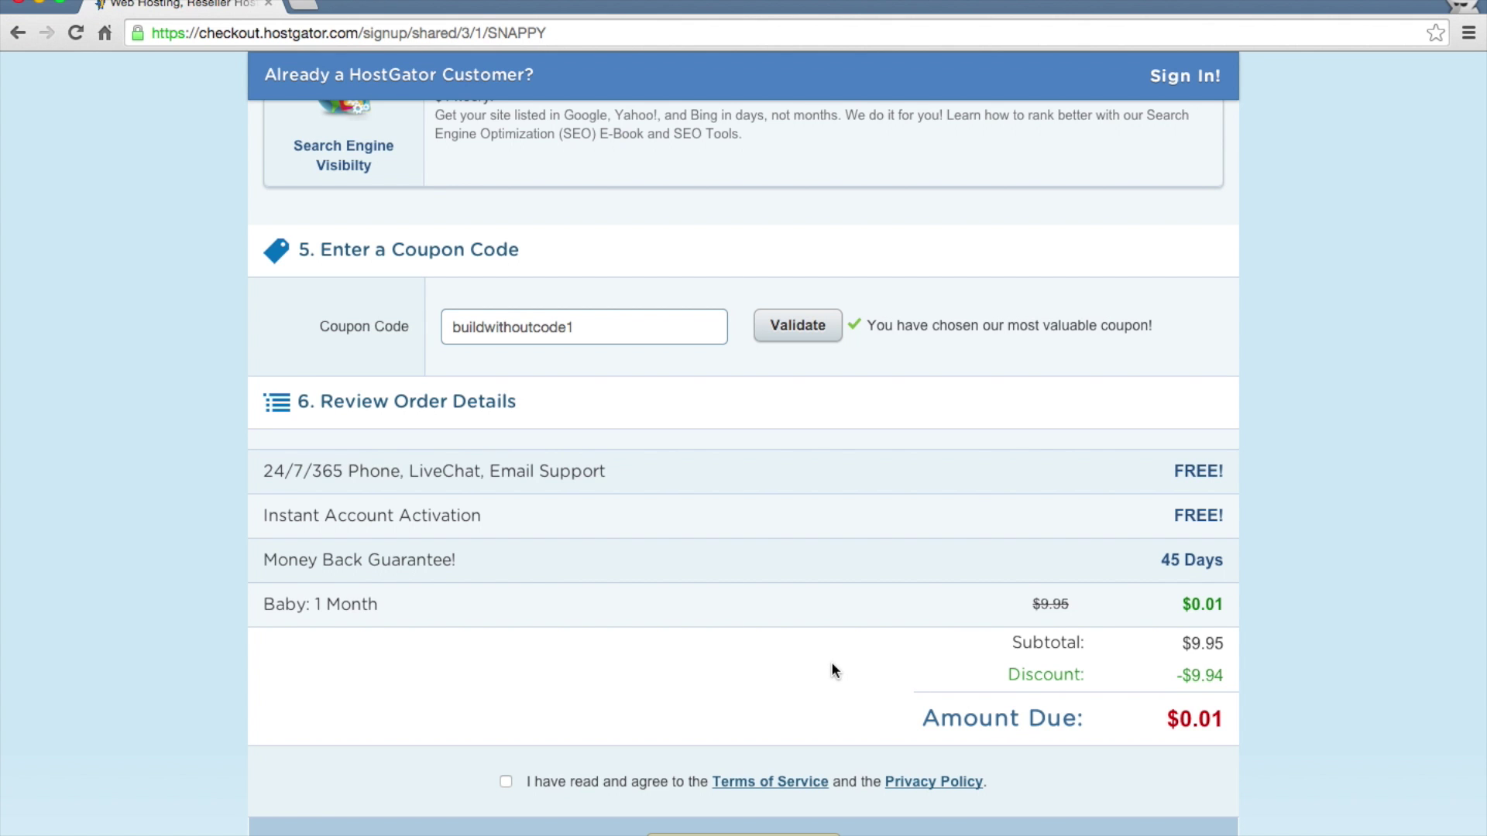
- Set the Baby plan's billing cycle to 12 months and check the discount in the order details
scroll(631, 577, "up", 12)
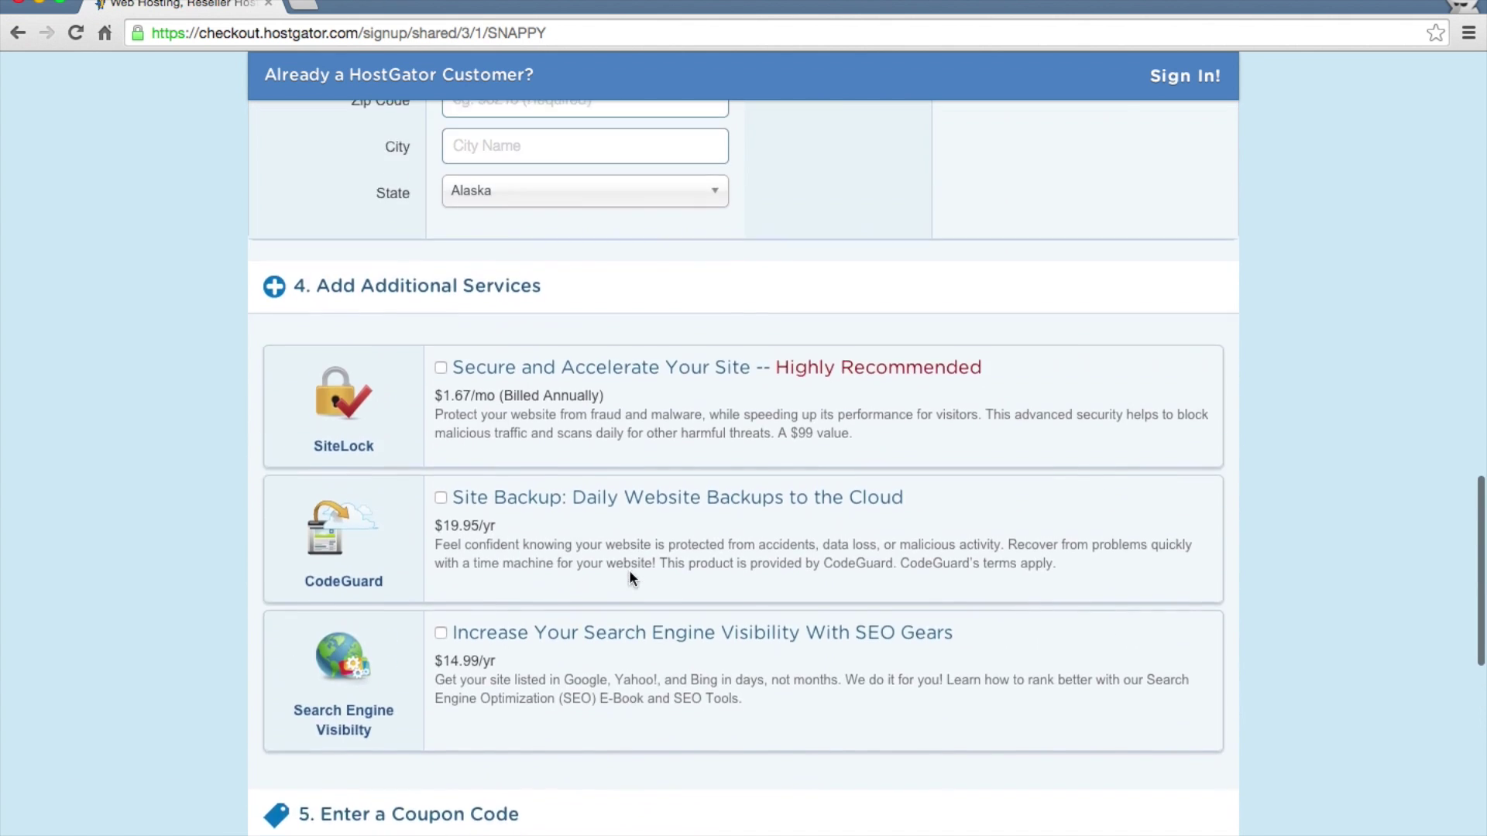
scroll(632, 579, "up", 8)
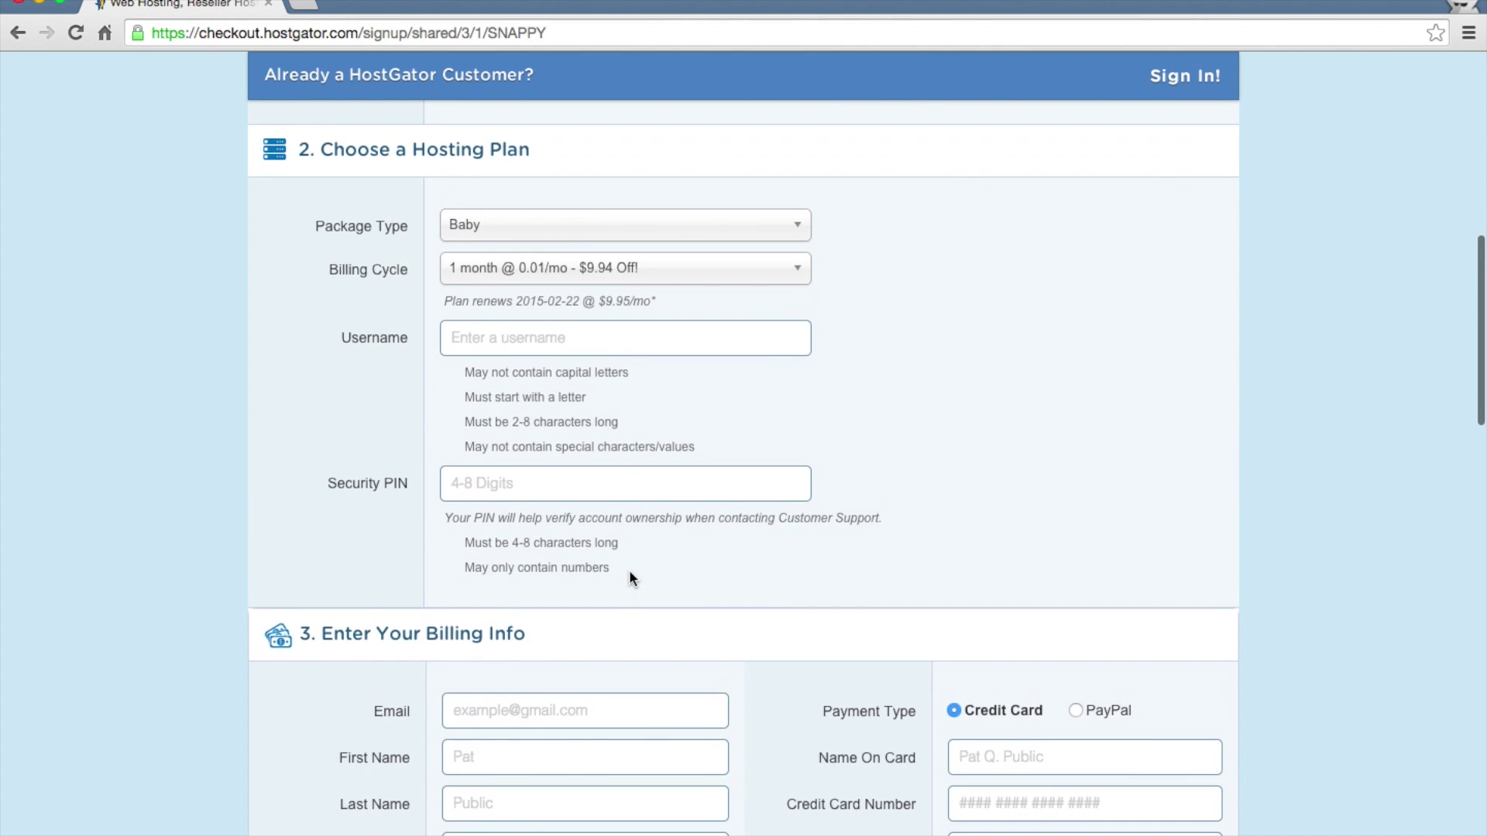
scroll(650, 418, "up", 1)
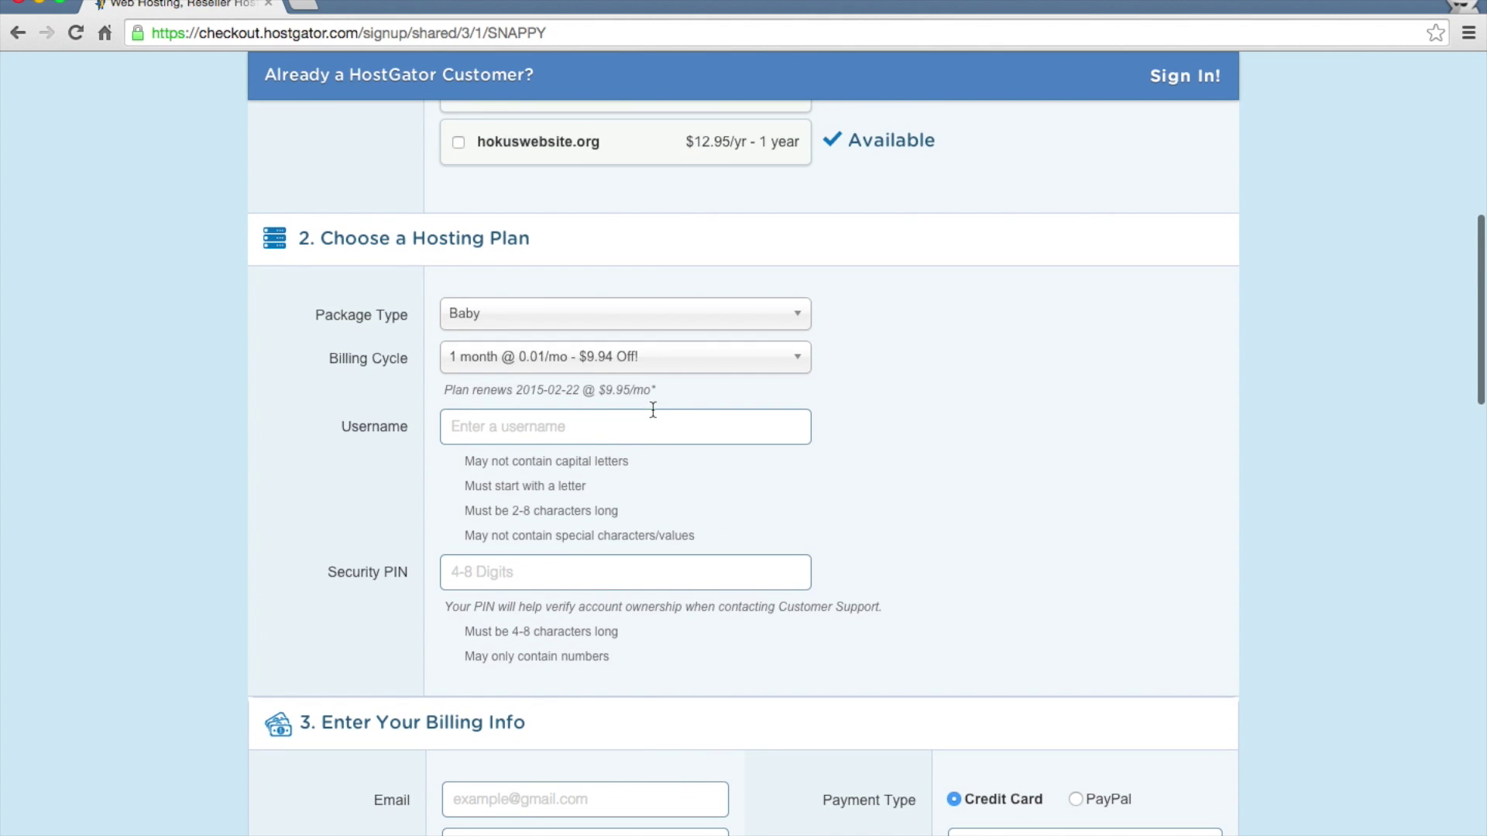
left_click(690, 371)
left_click(645, 463)
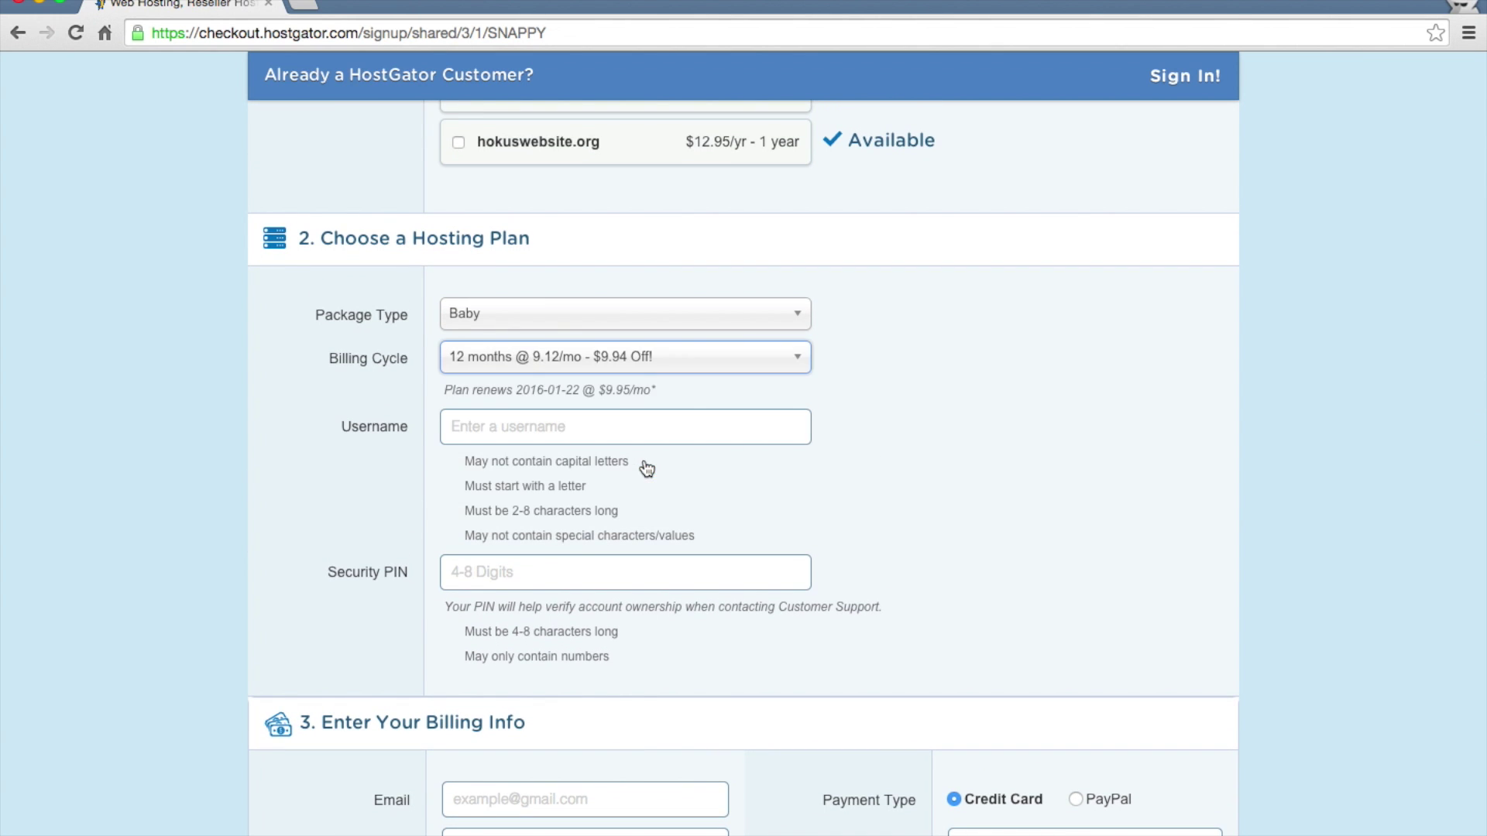
scroll(289, 603, "down", 15)
scroll(292, 609, "down", 3)
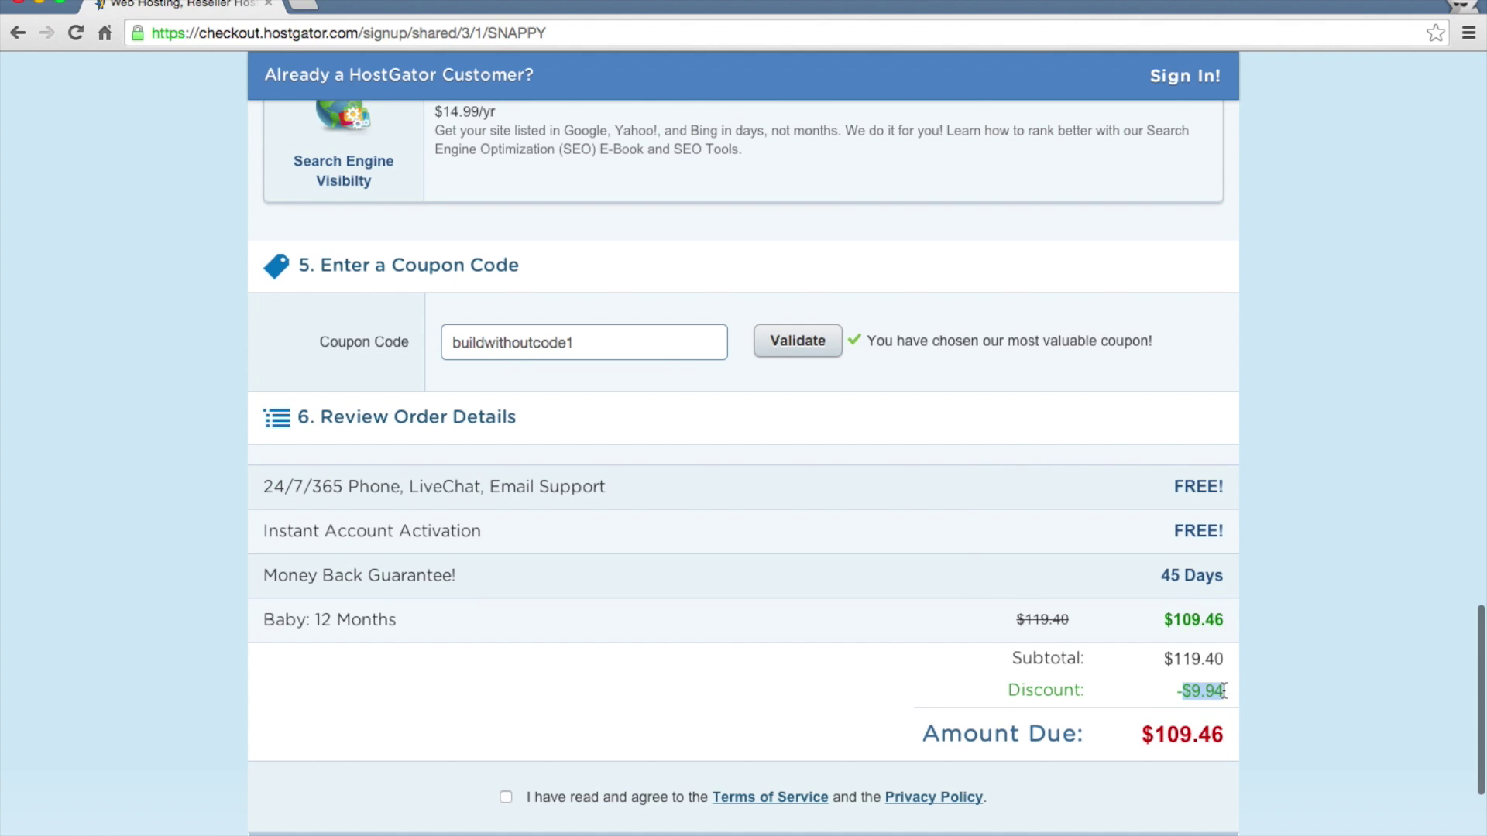
- Change the coupon code to buildwithoutcode, validate it and compare the plan's full price with the discount
left_click(588, 345)
key("BackSpace")
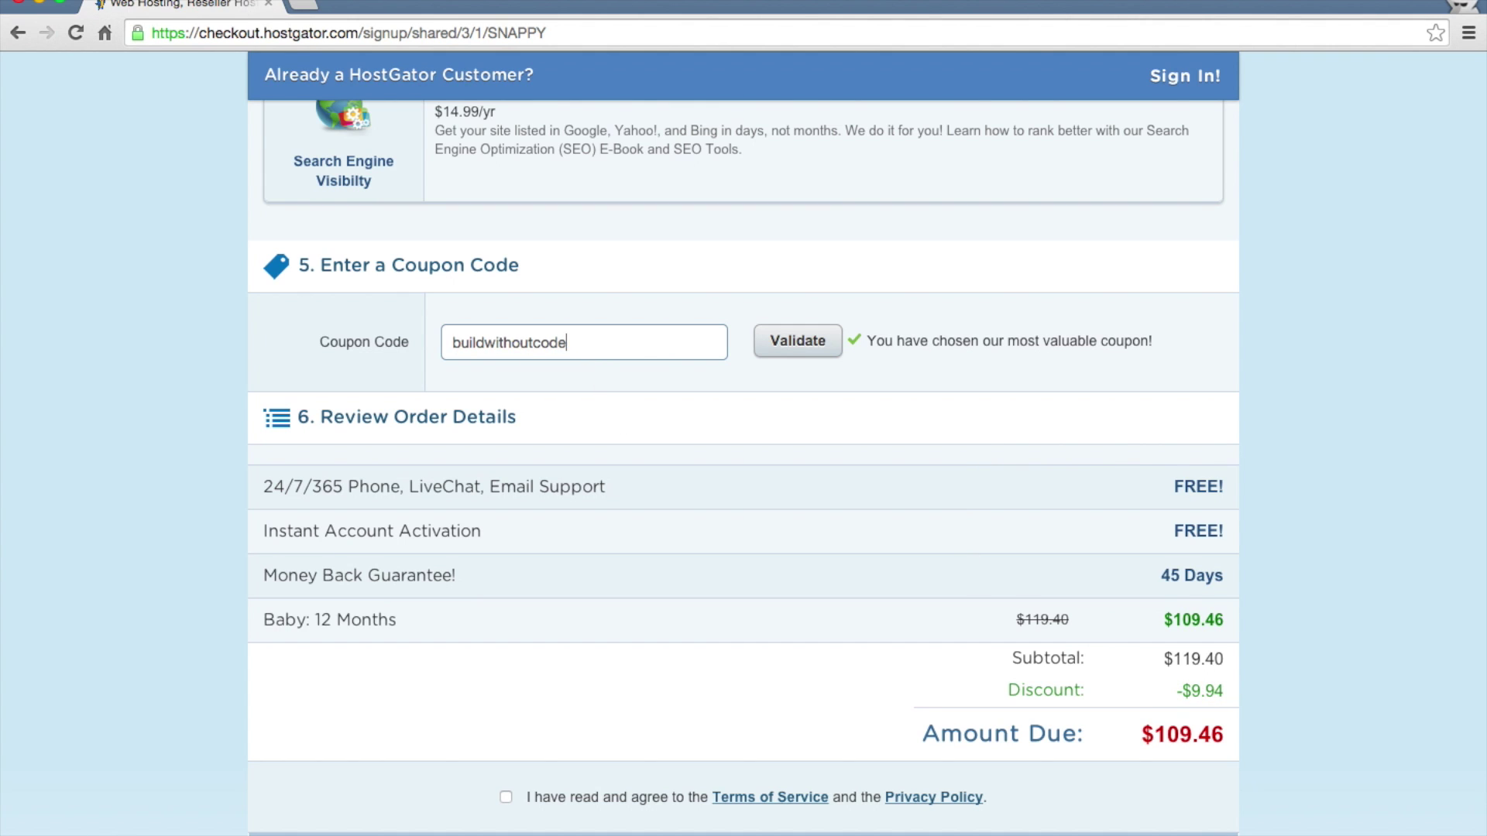
left_click(786, 353)
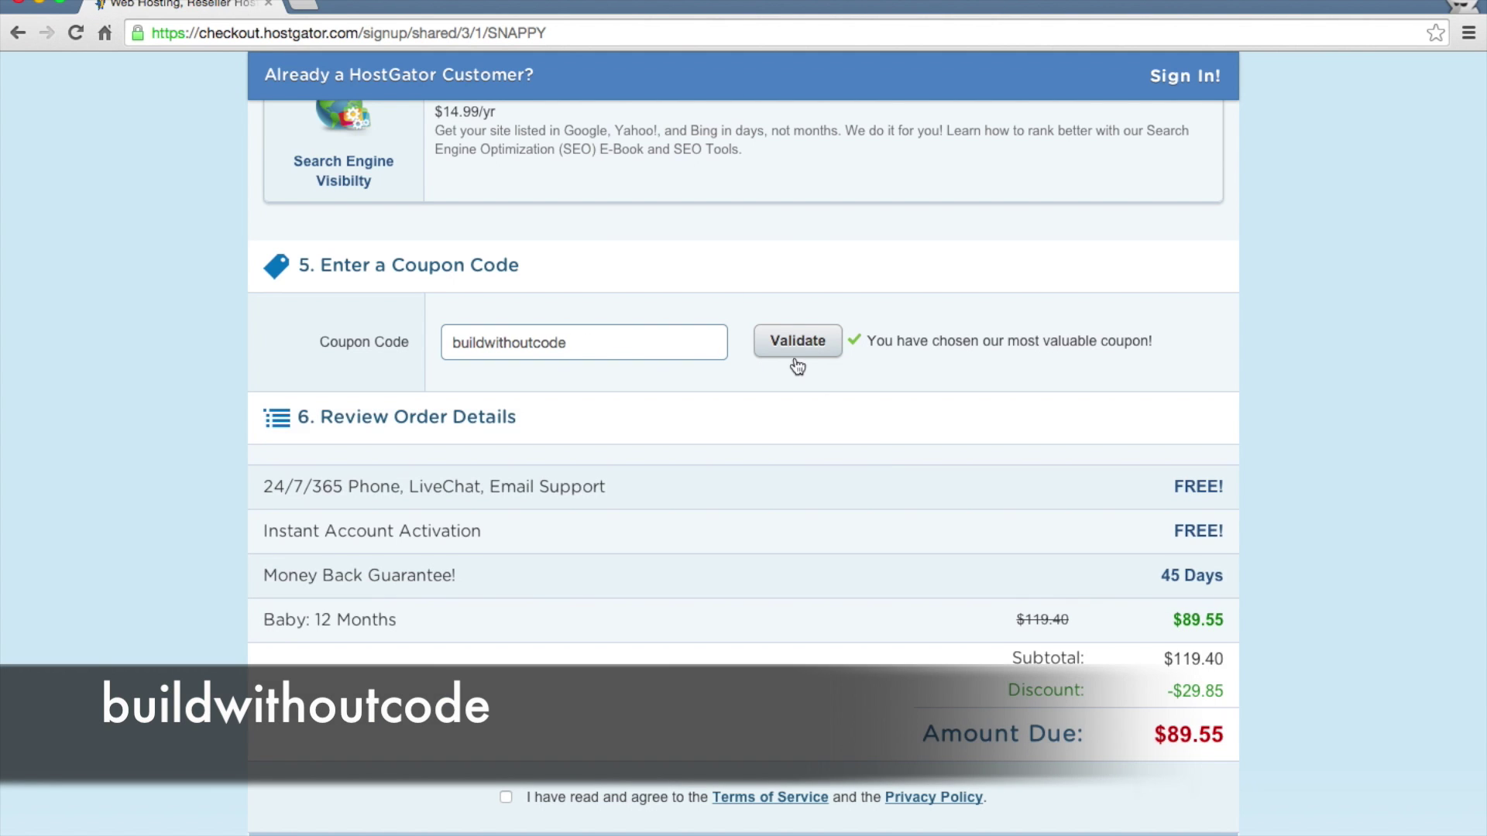
double_click(603, 339)
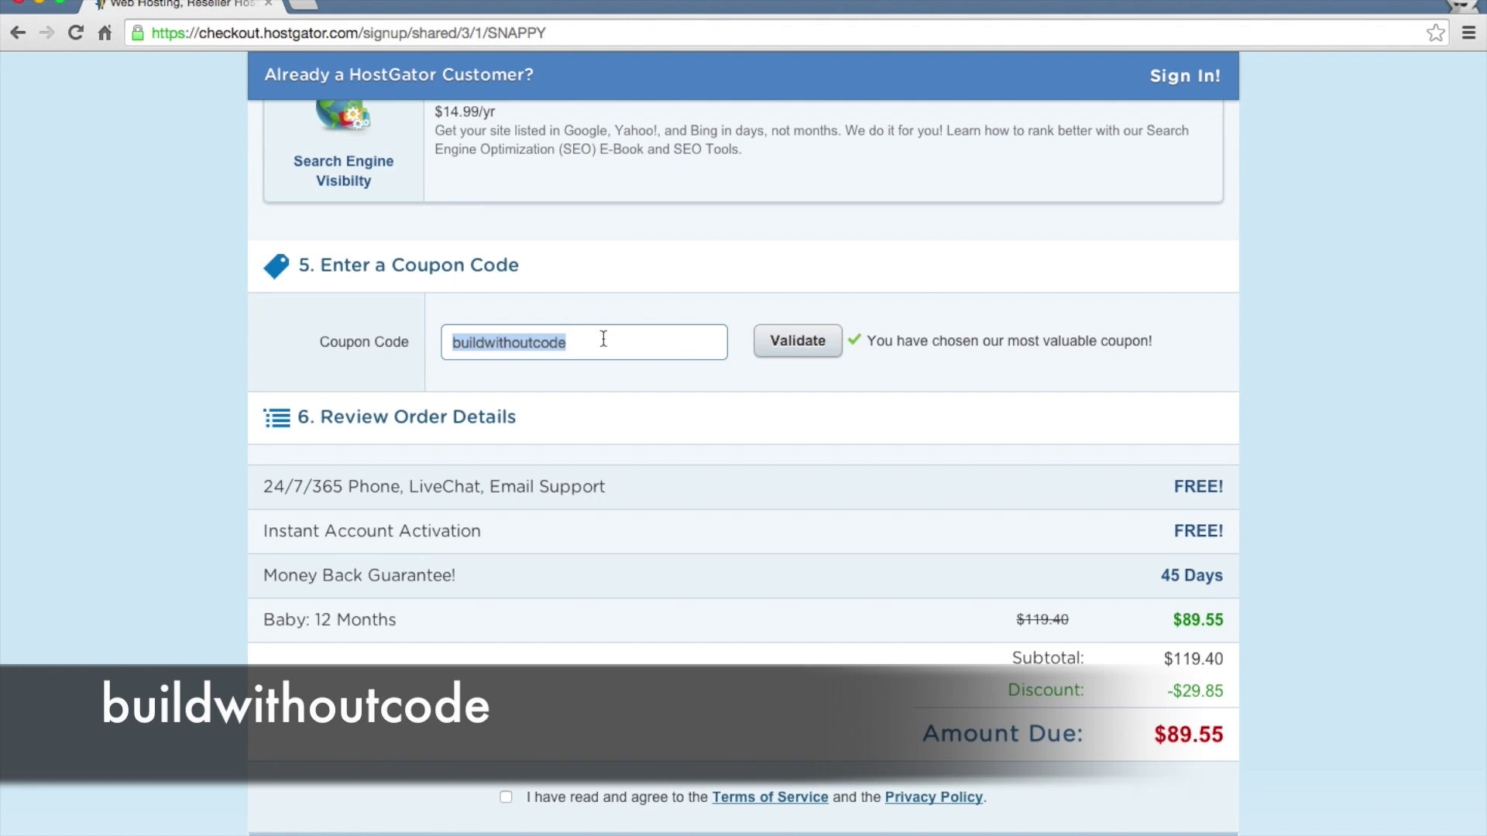
left_click(604, 338)
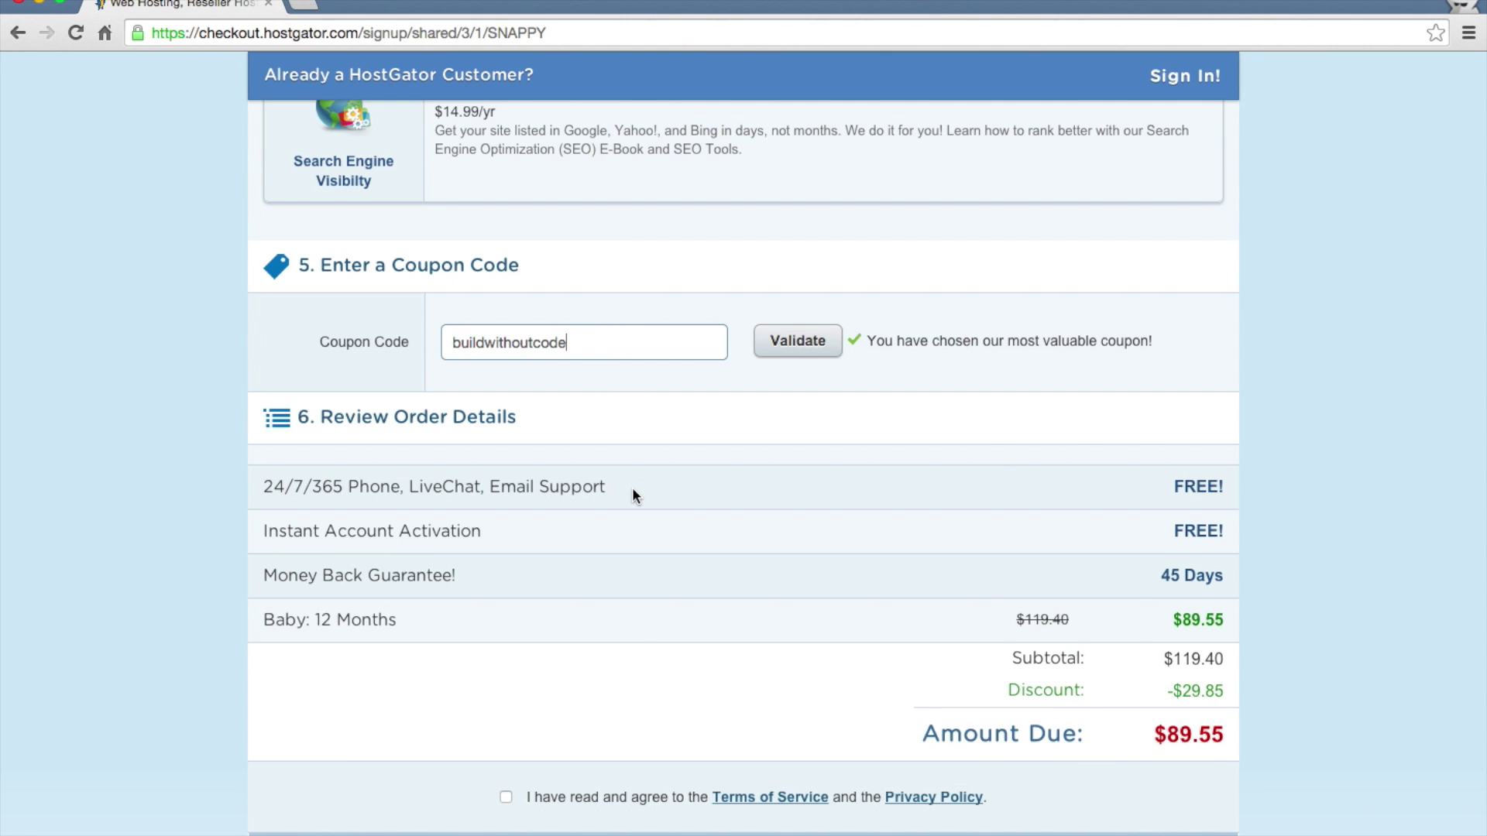
scroll(653, 607, "down", 2)
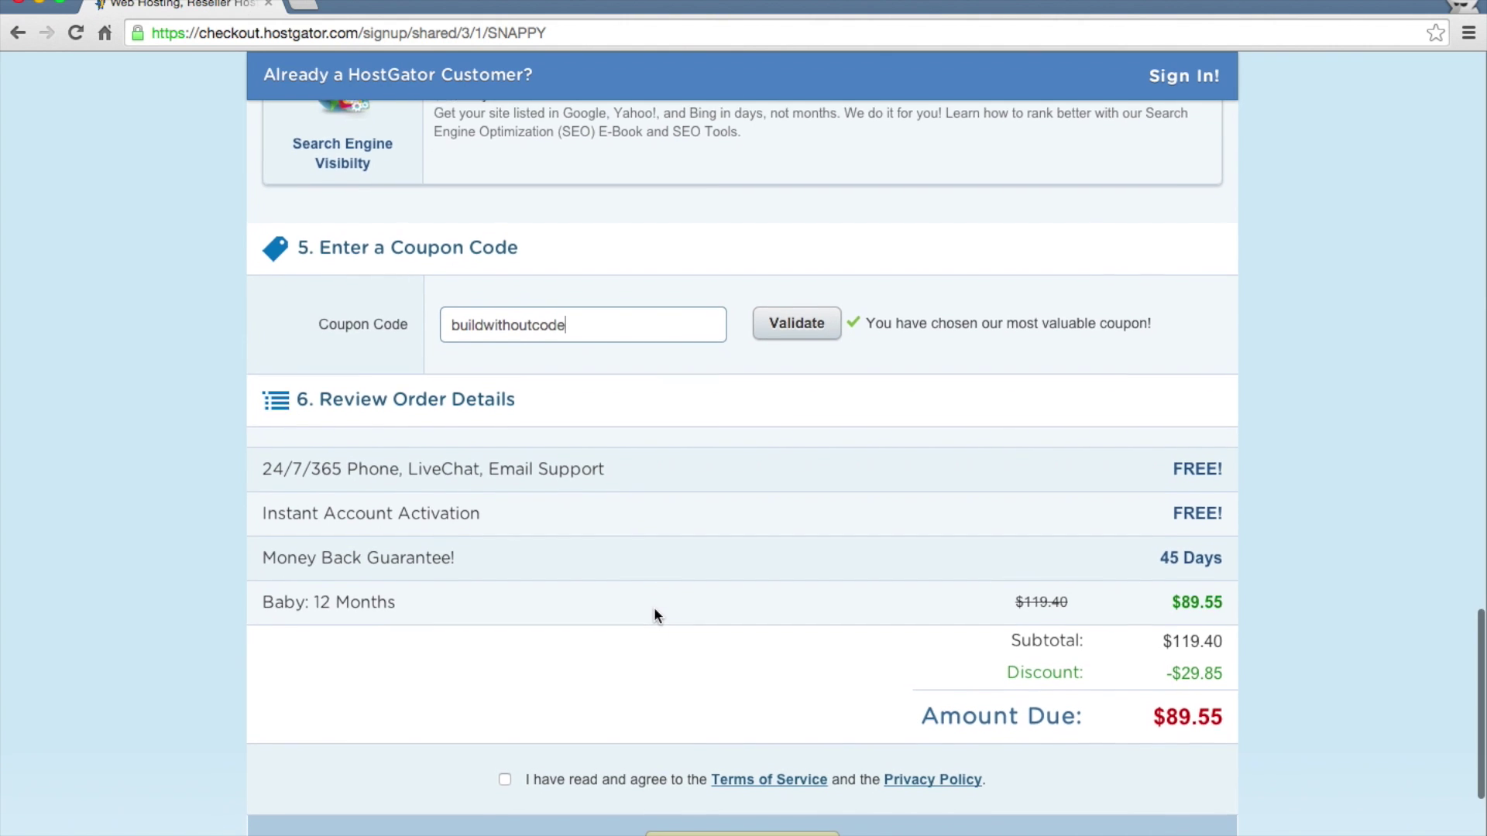
left_click_drag(1070, 572, 1026, 573)
left_click(1026, 575)
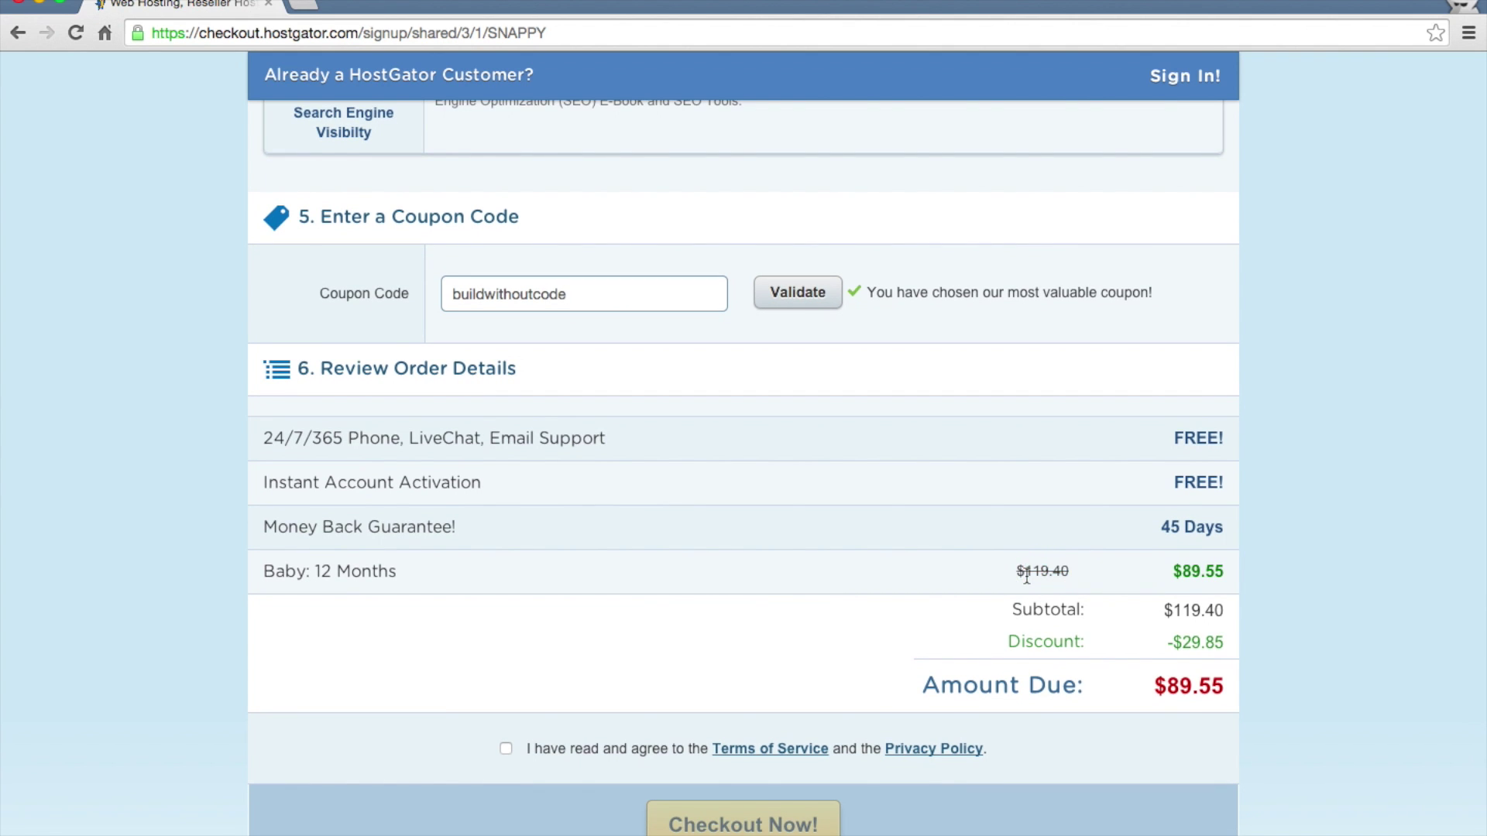
left_click_drag(1162, 643, 1224, 643)
- Check the plan's renewal date, set the billing cycle to 36 months and review the discounted order total
scroll(779, 495, "up", 15)
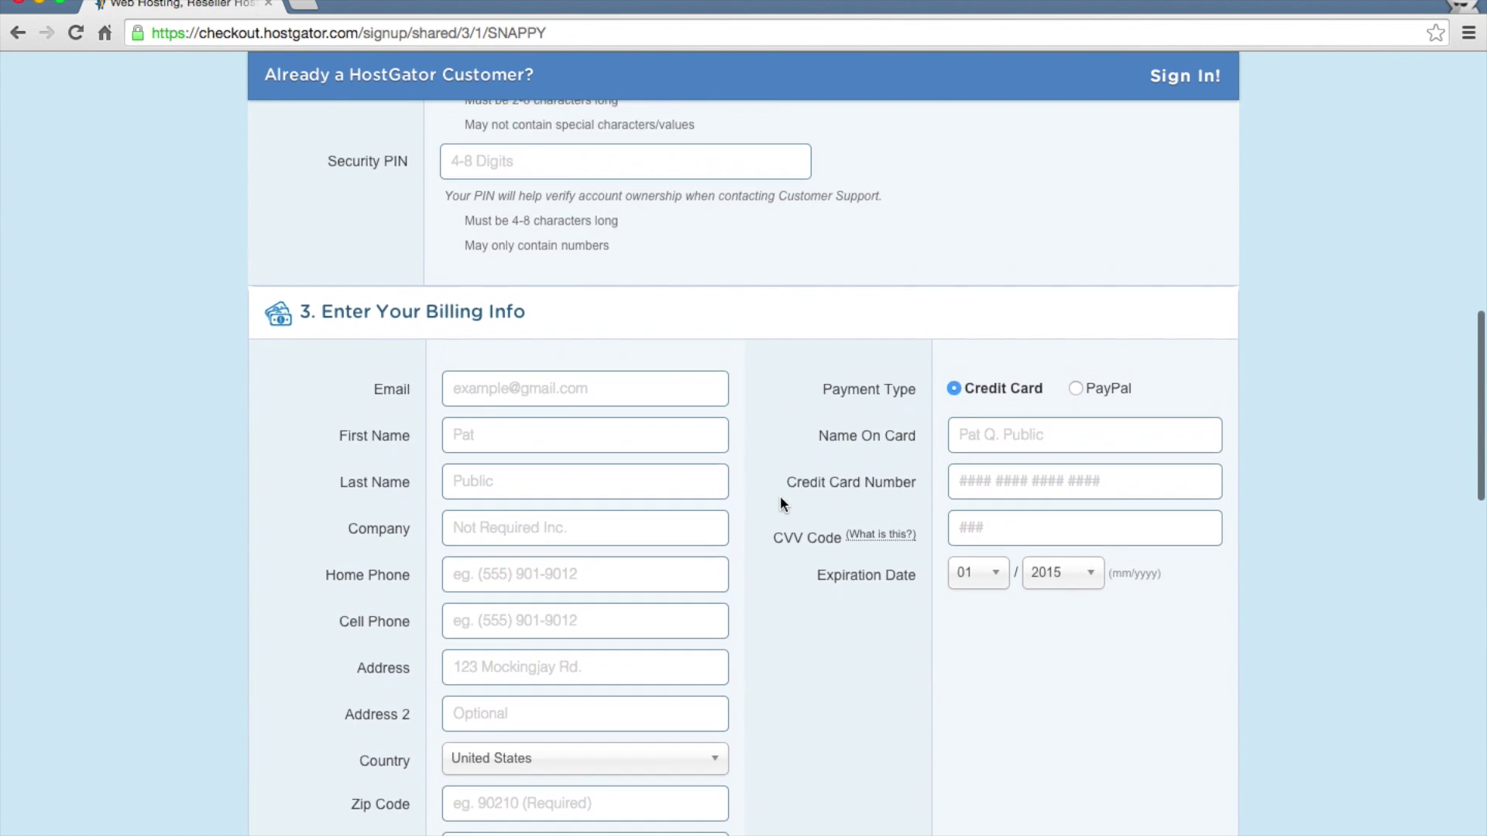
scroll(780, 497, "down", 10)
scroll(583, 726, "up", 10)
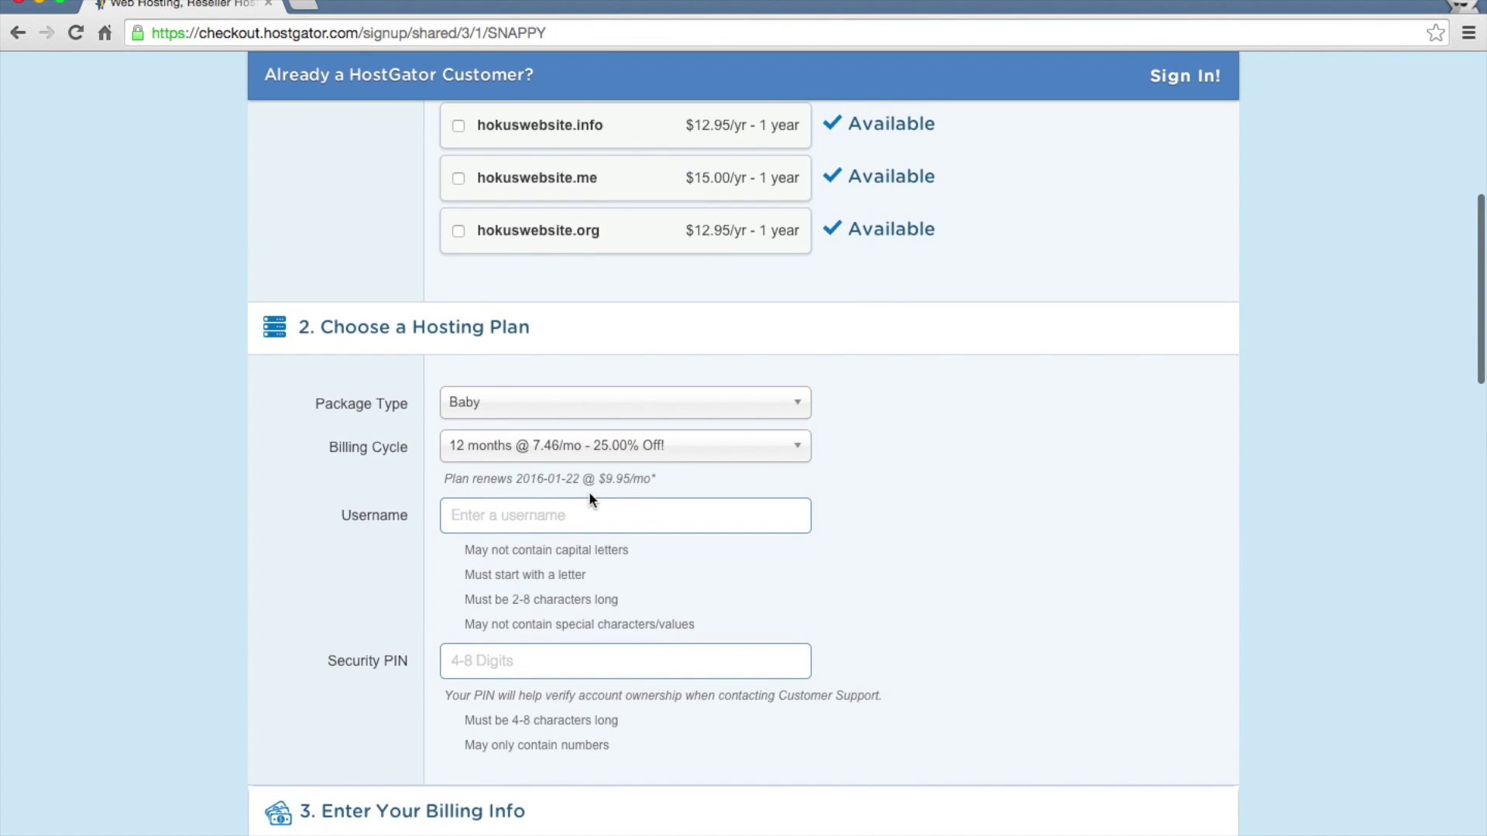
left_click_drag(521, 481, 568, 481)
left_click(617, 480)
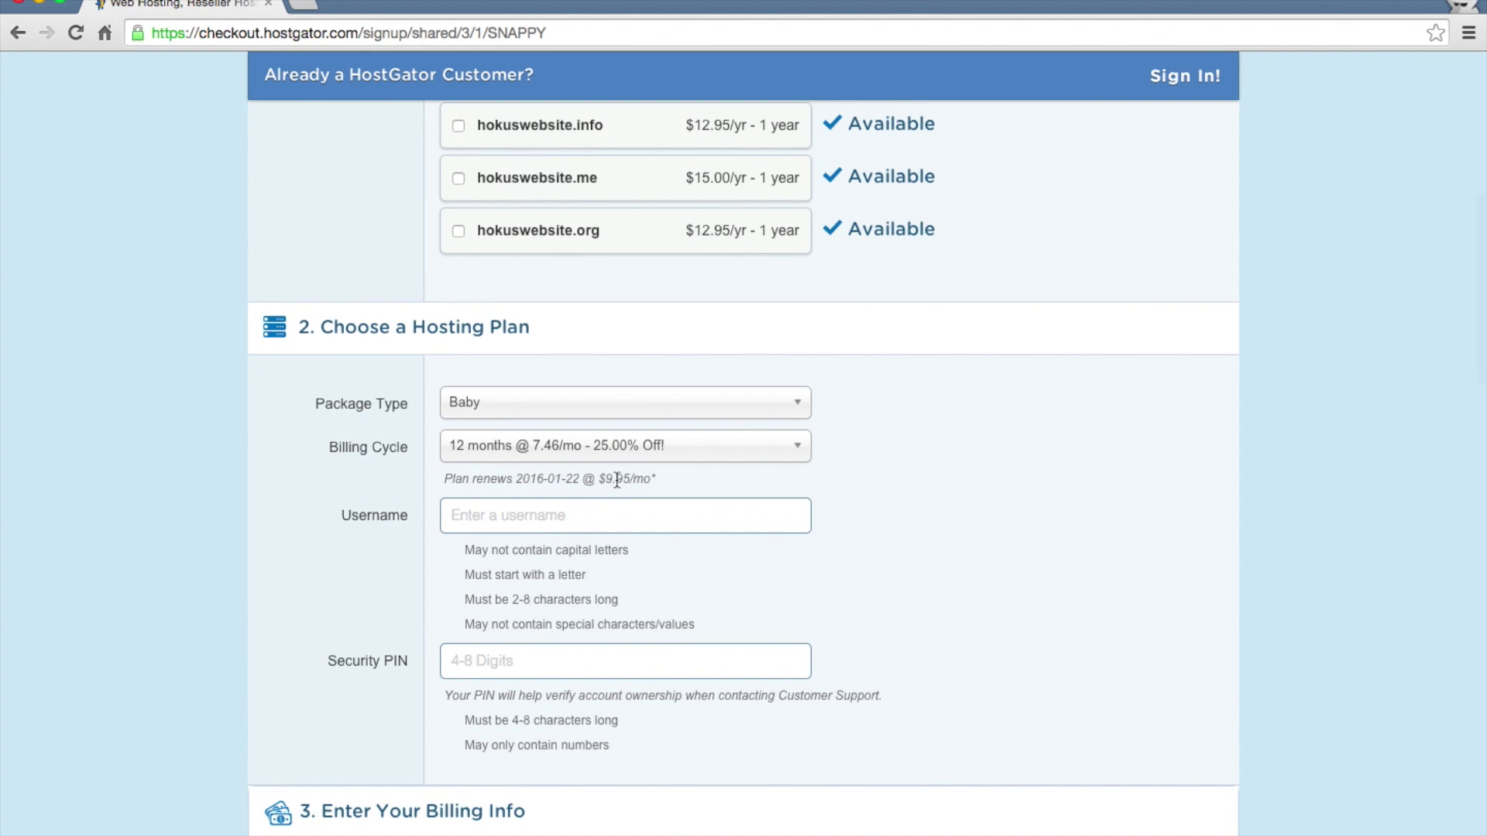
left_click(696, 460)
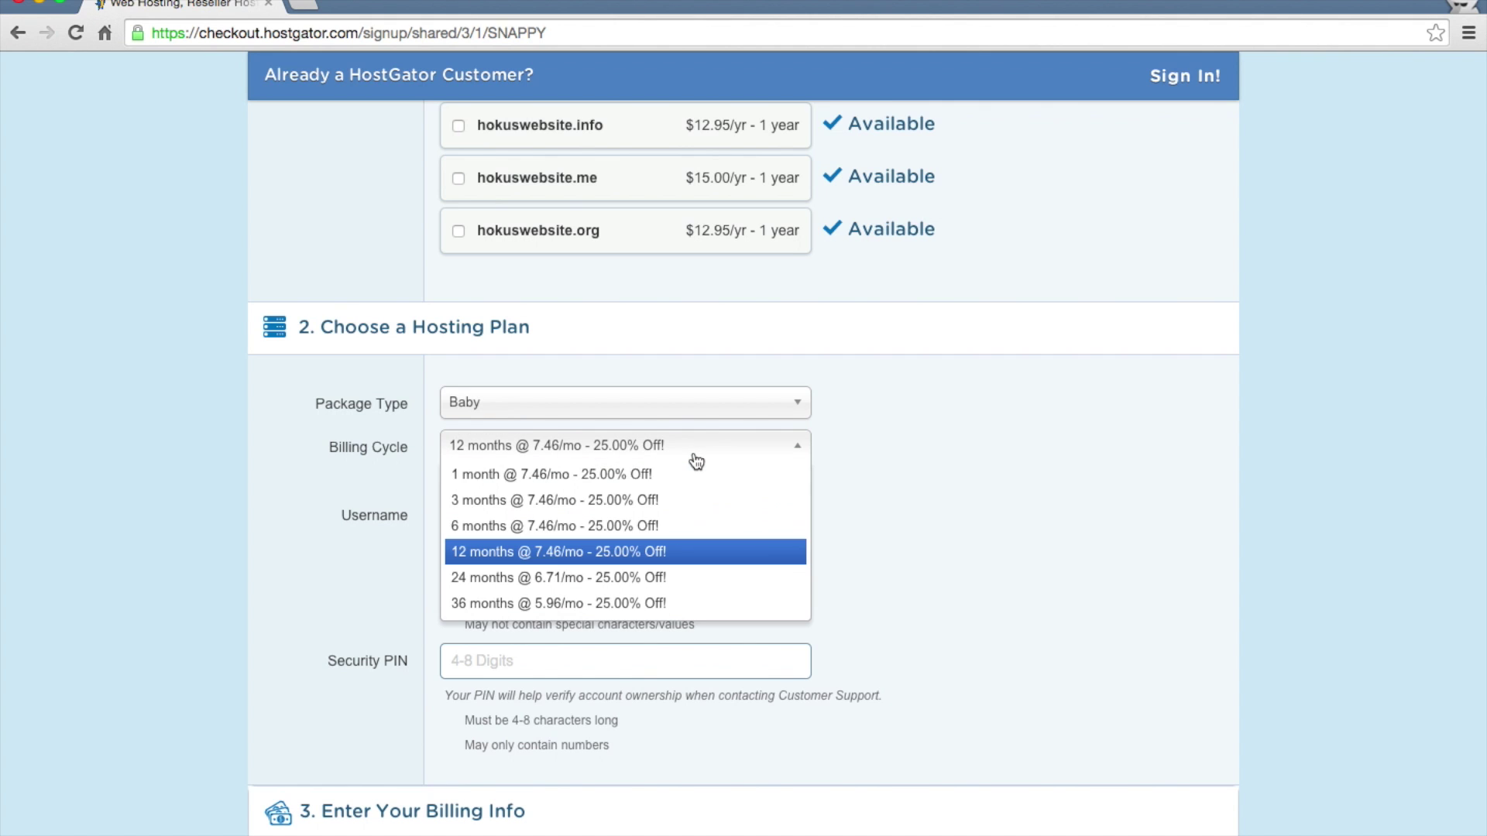
left_click(665, 604)
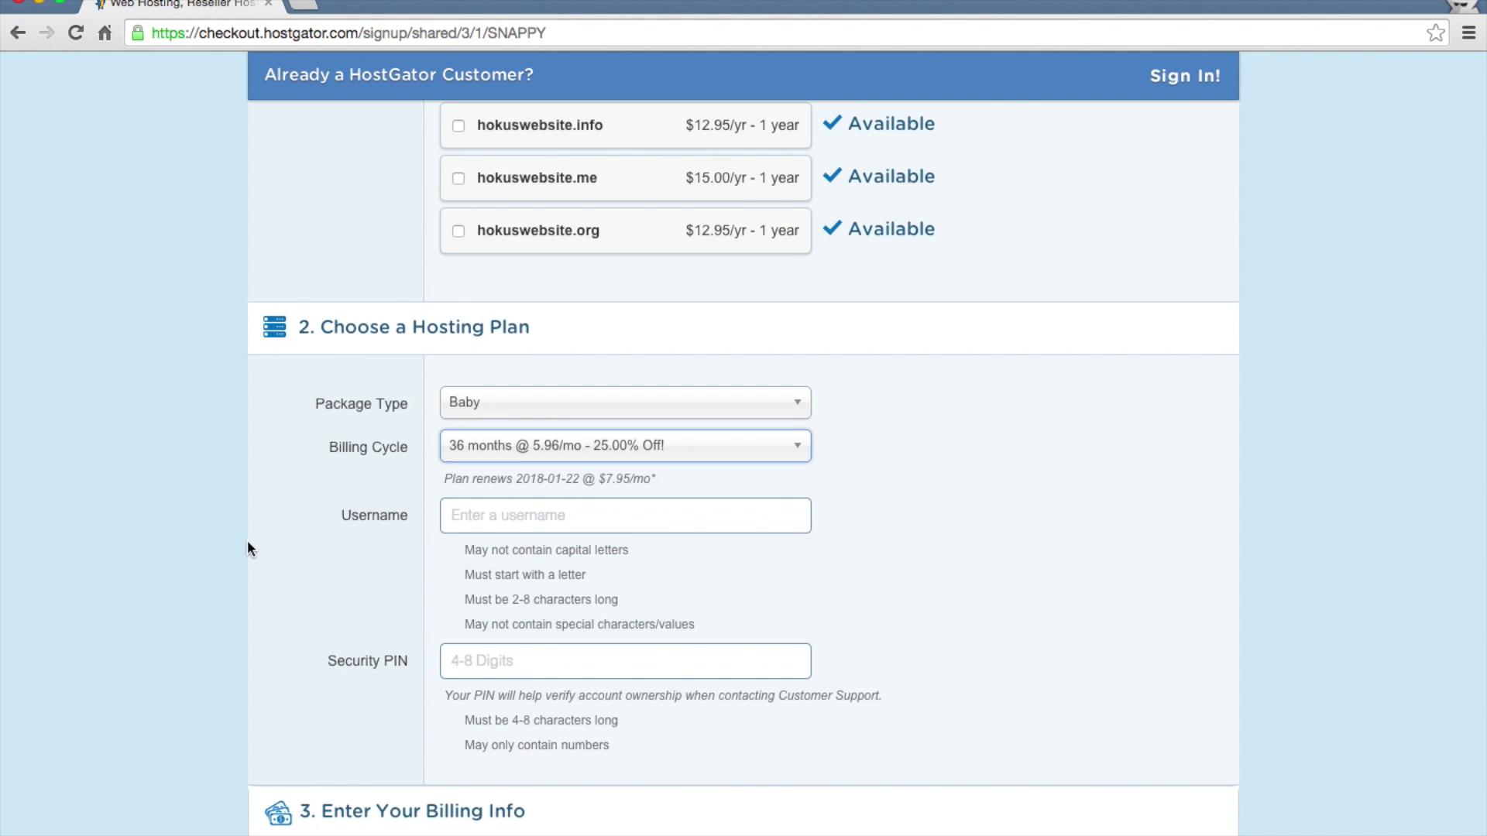
scroll(247, 542, "down", 15)
scroll(248, 545, "down", 3)
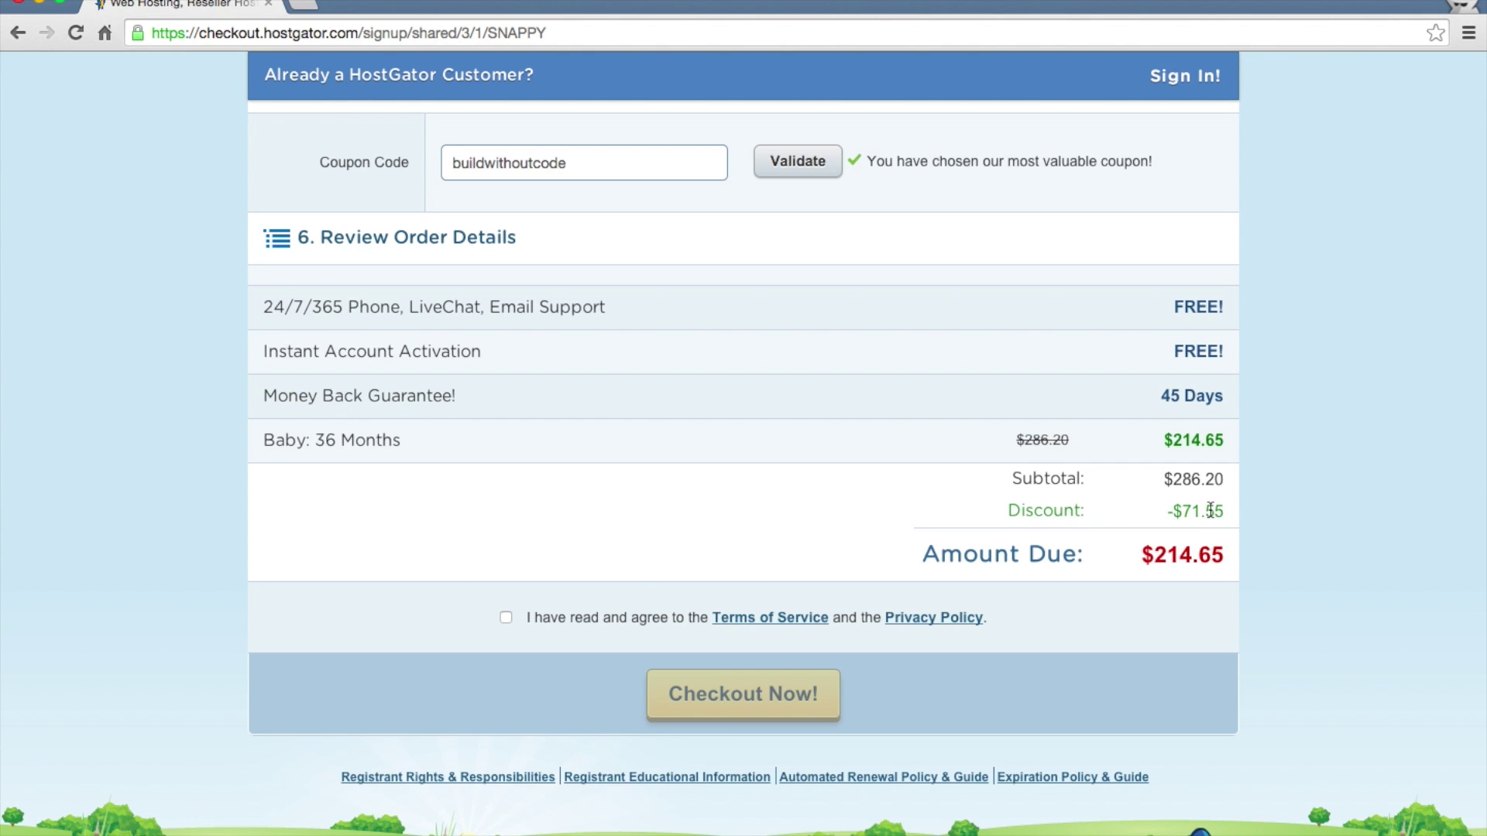
scroll(918, 429, "down", 1)
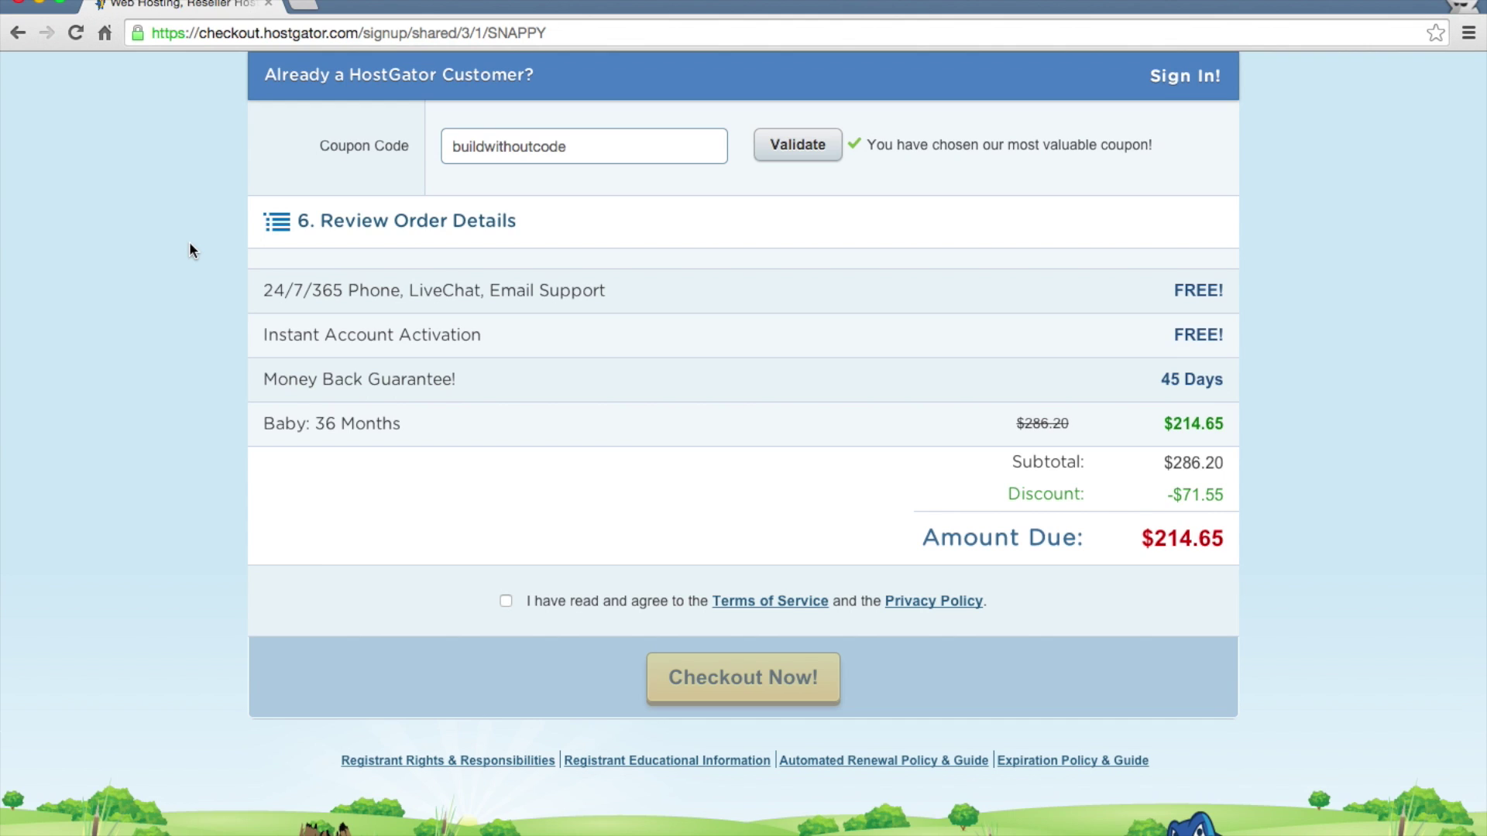
- Change the coupon code to buildwithoutcode1 and validate it
left_click(589, 152)
type("1")
left_click(770, 141)
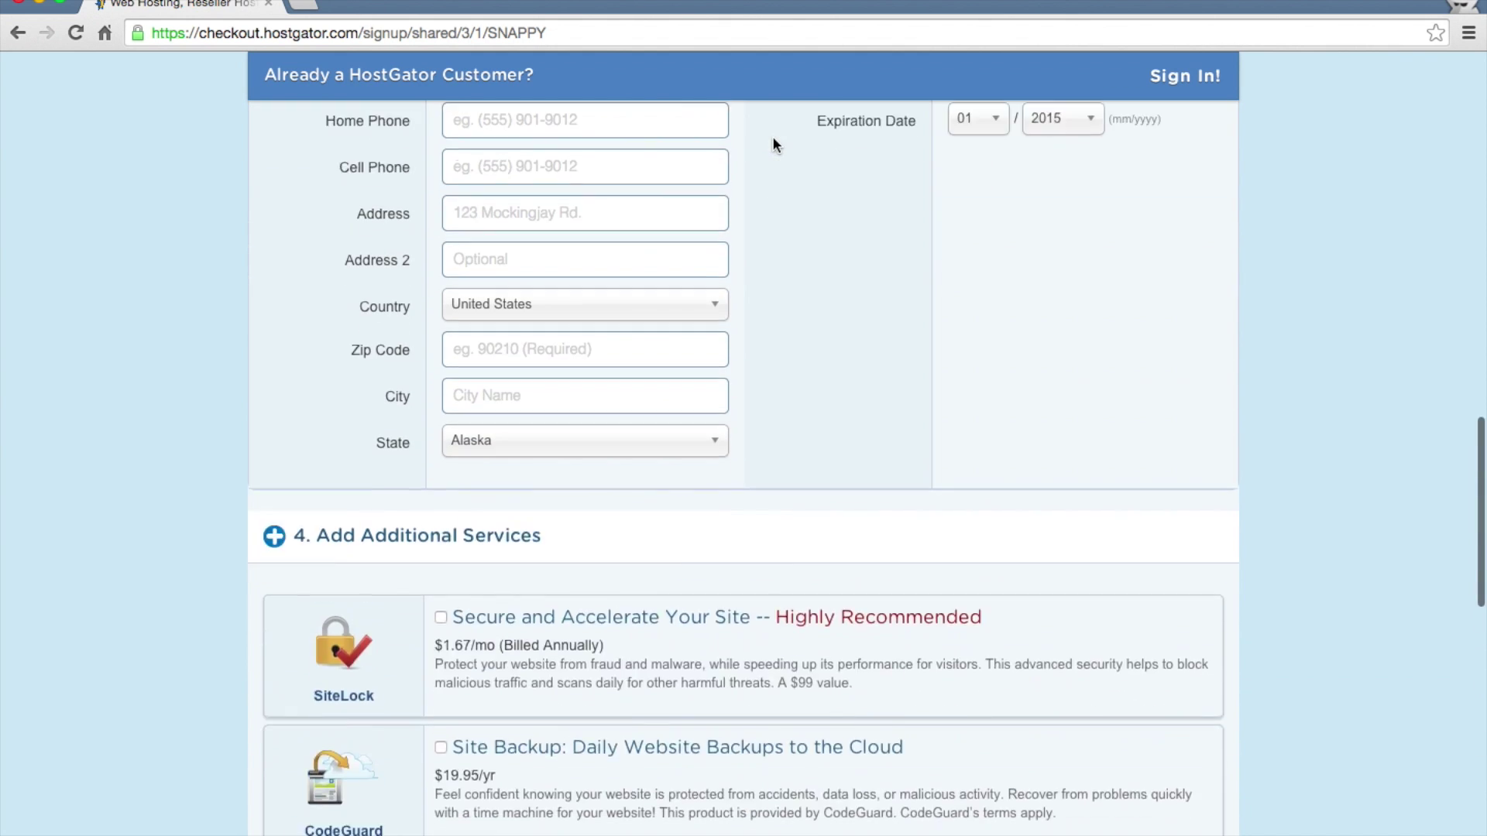
- Set the Baby plan's billing cycle to 1 month and review the discounted amount due in the order details
scroll(773, 144, "up", 10)
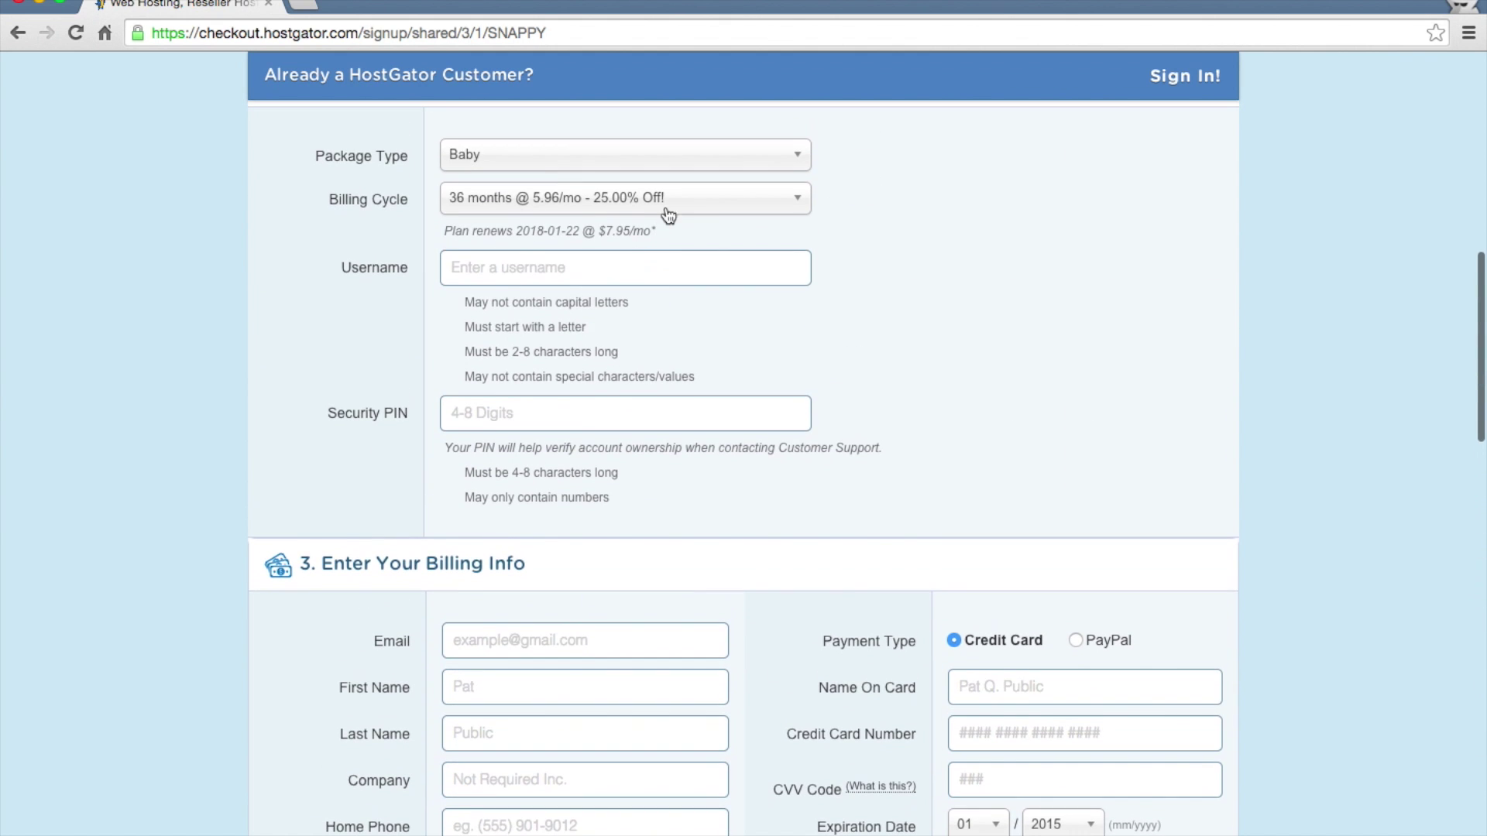
left_click(668, 215)
left_click(600, 229)
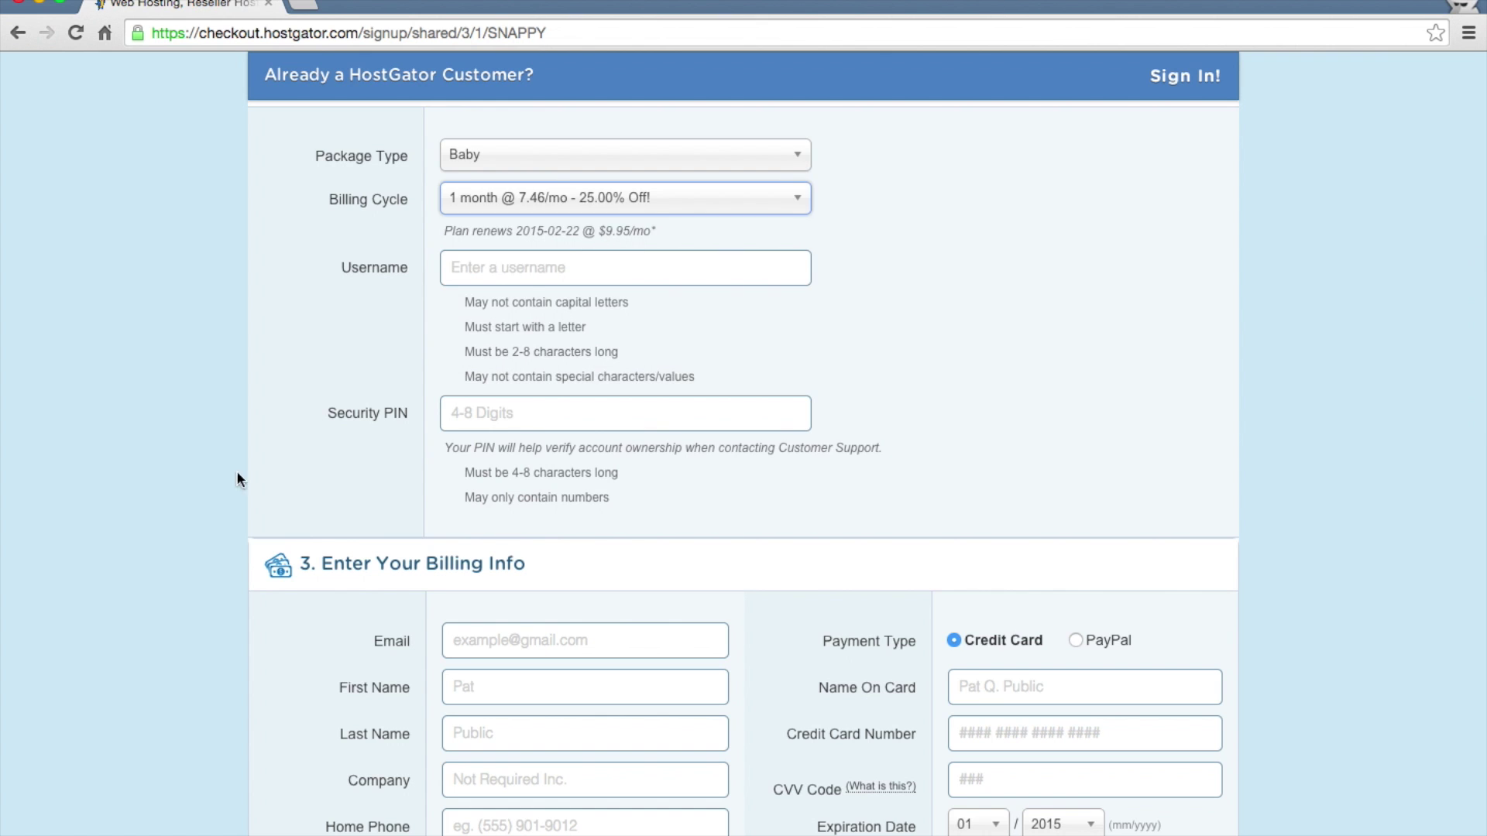
scroll(233, 484, "down", 20)
scroll(222, 498, "up", 2)
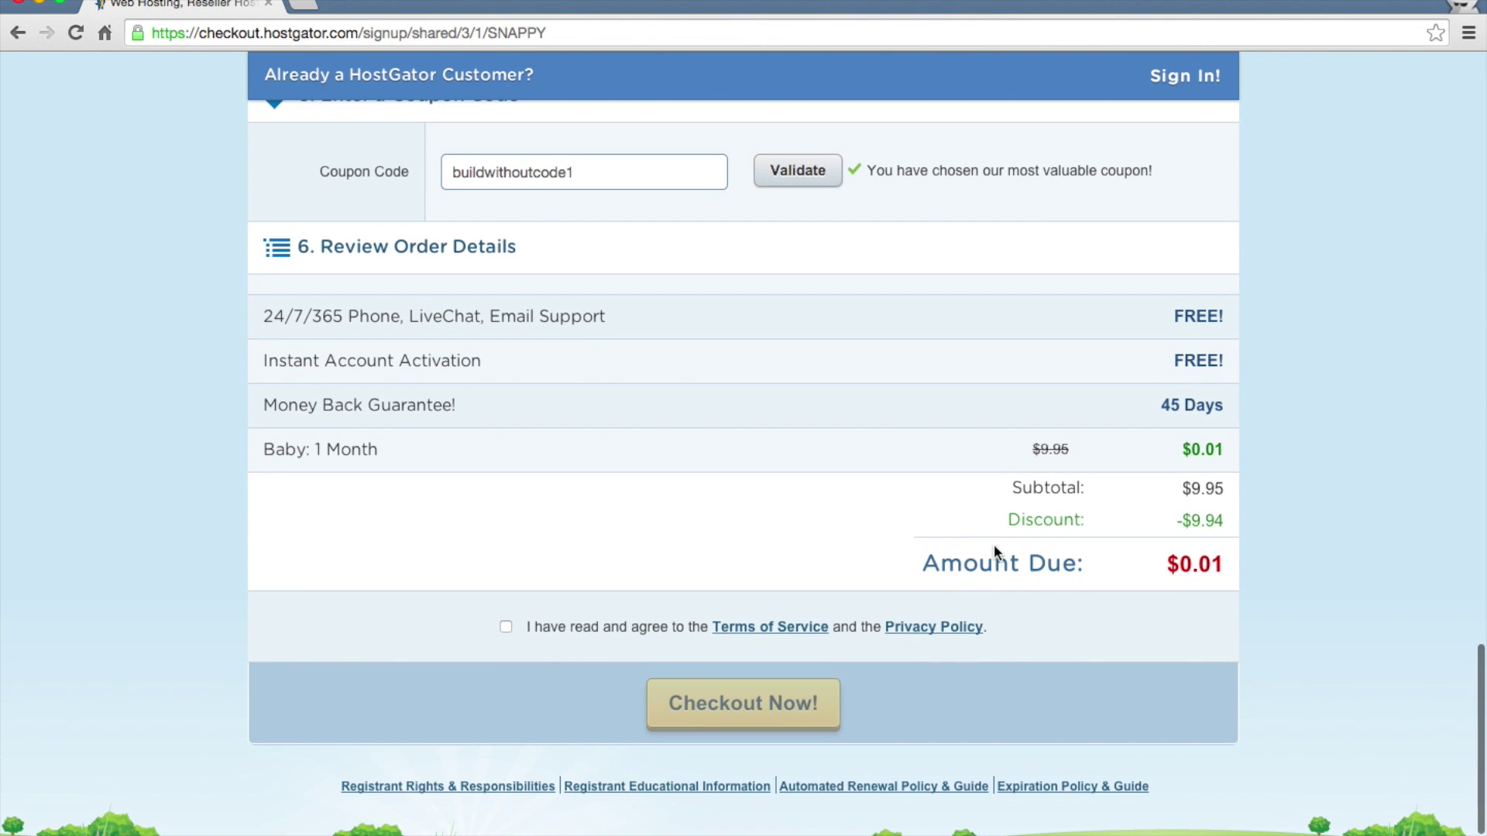
scroll(917, 483, "up", 8)
scroll(917, 484, "down", 5)
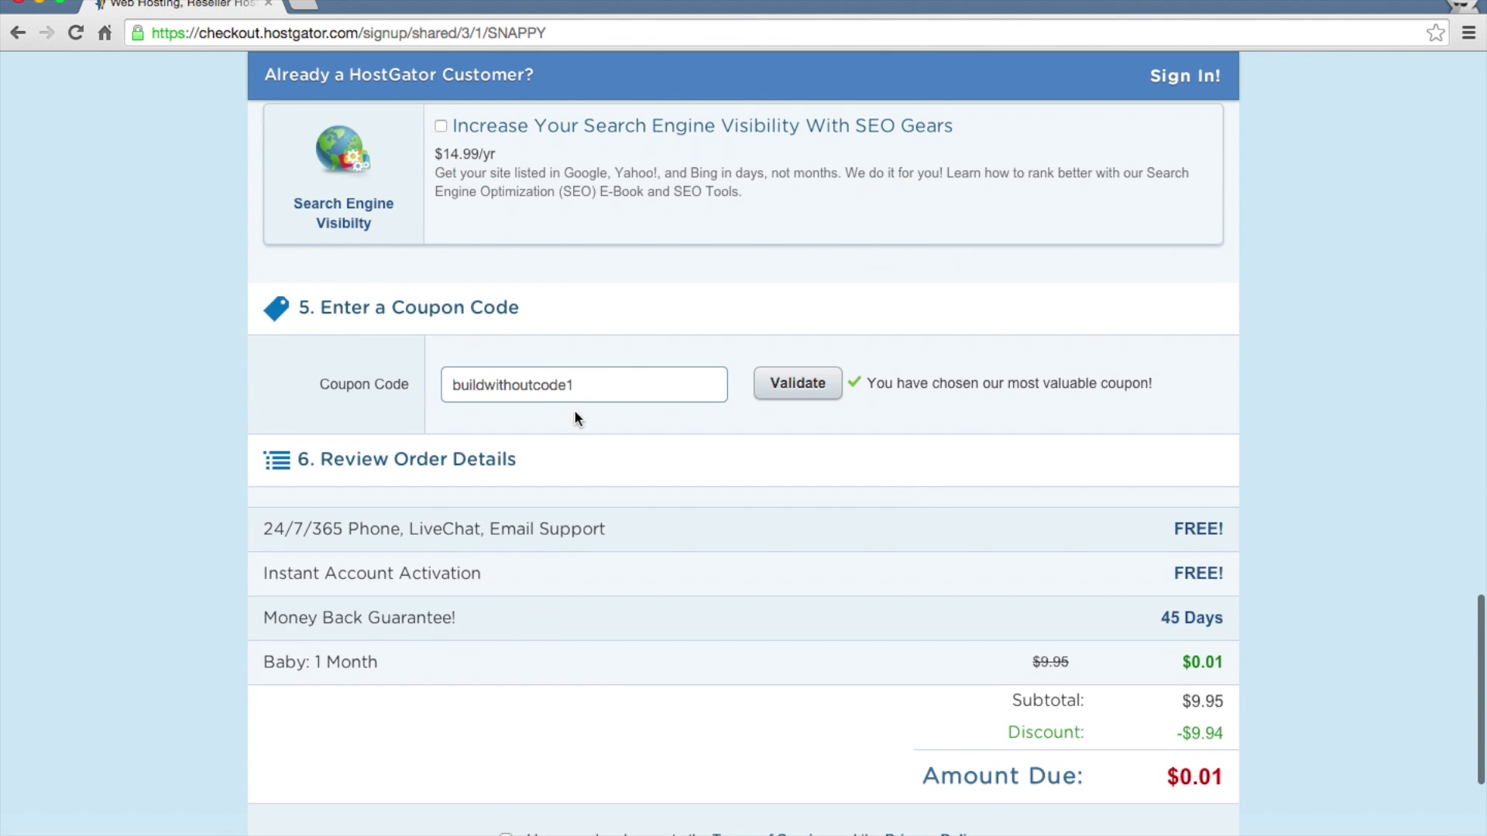
- Change the coupon code to buildwithoutcode, set the billing cycle to 36 months and review the order total
key("BackSpace")
scroll(235, 352, "up", 10)
scroll(235, 356, "up", 8)
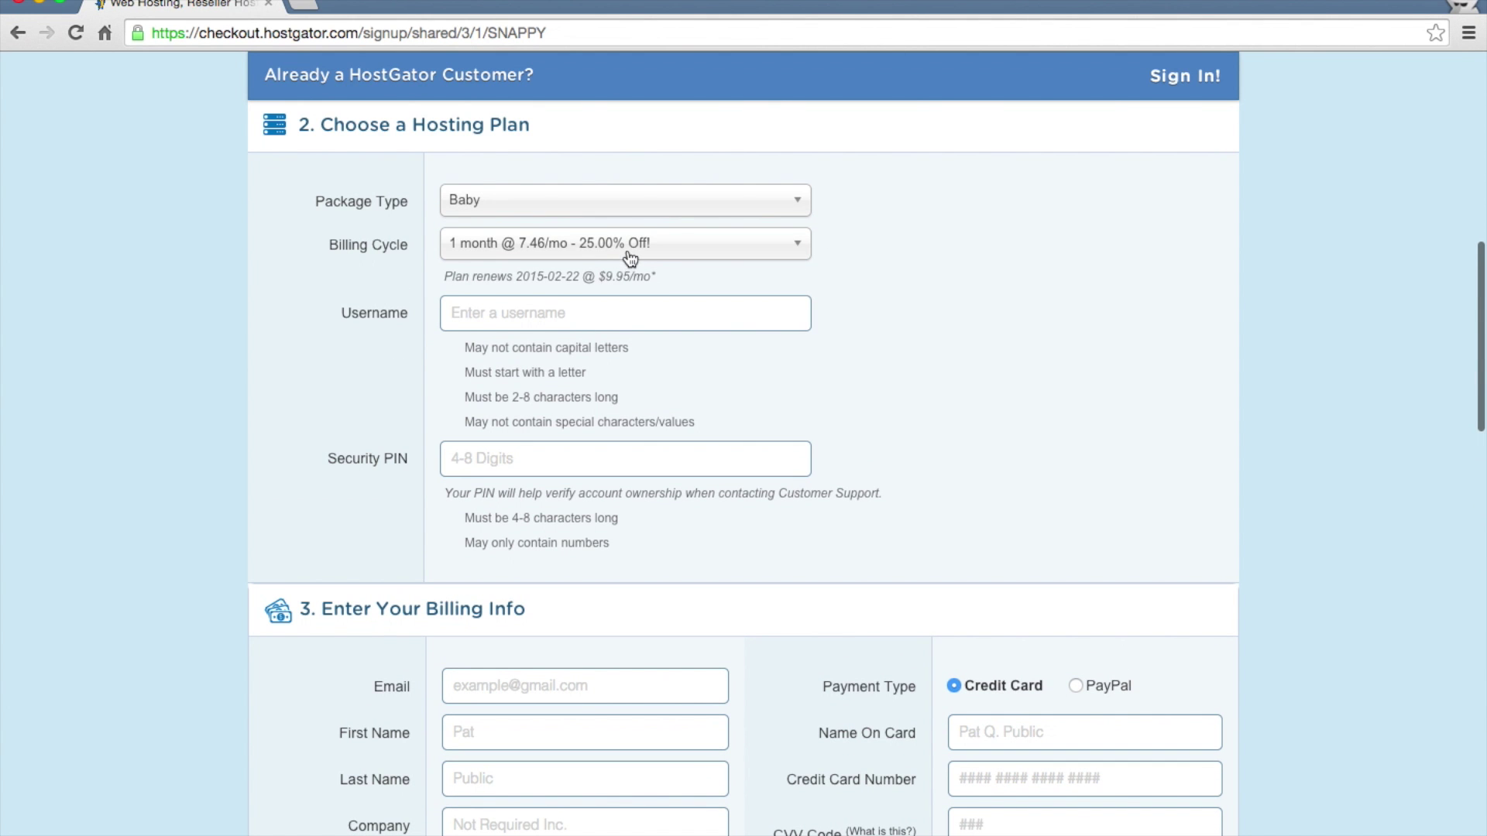
left_click(626, 244)
left_click(602, 401)
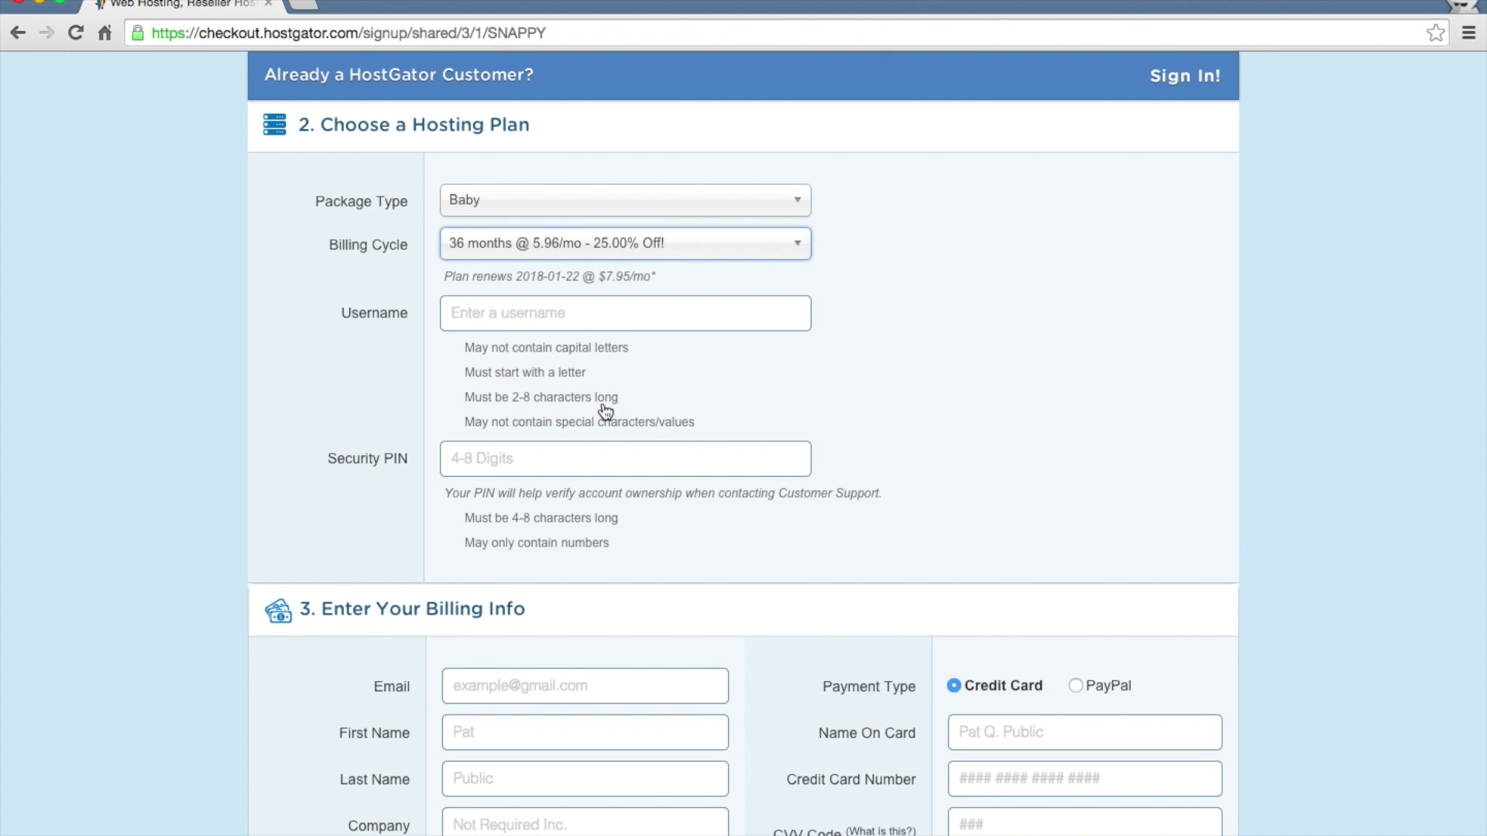
scroll(280, 511, "down", 20)
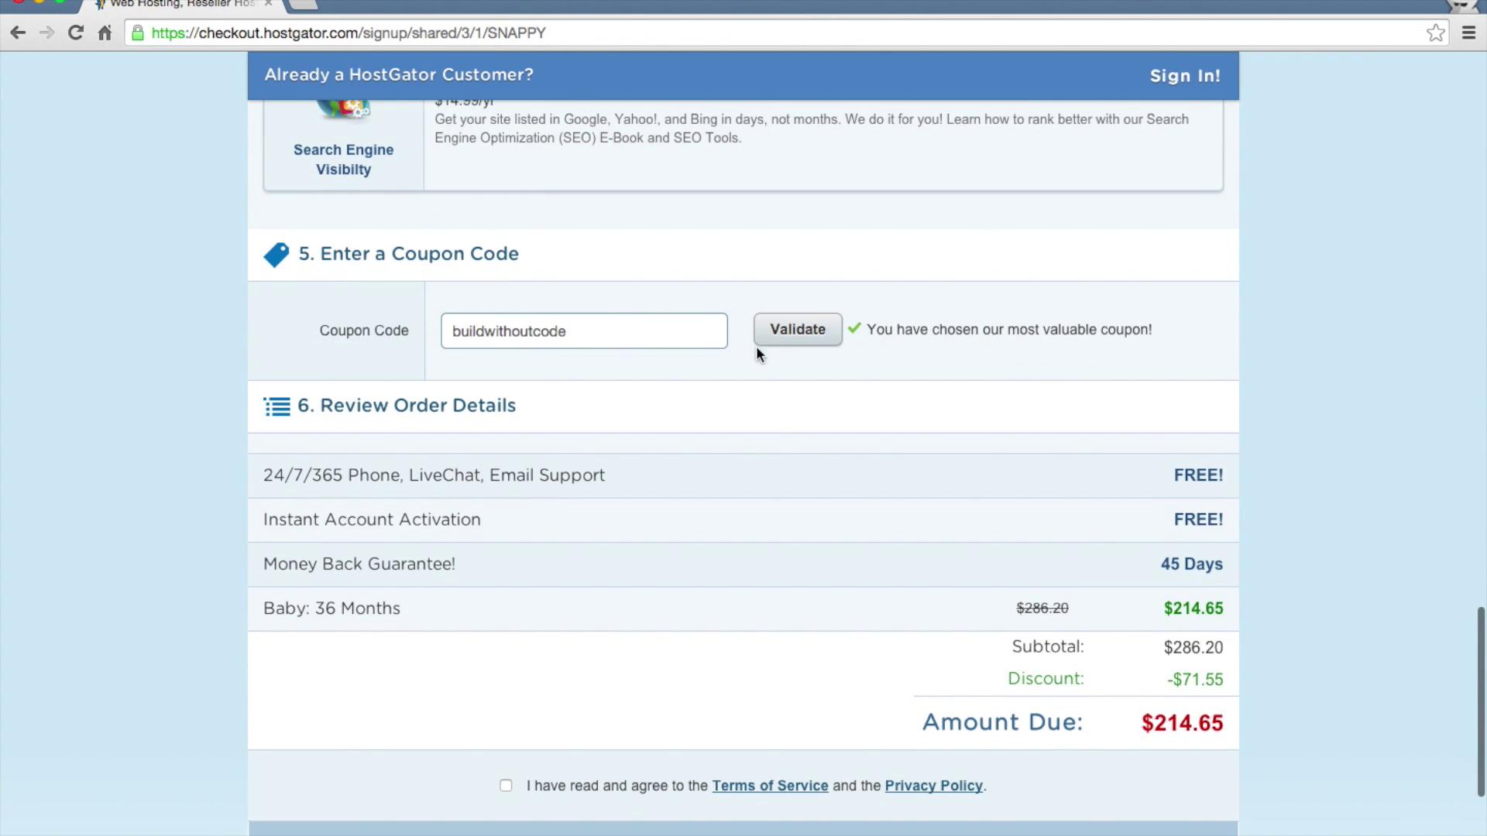
scroll(769, 431, "down", 1)
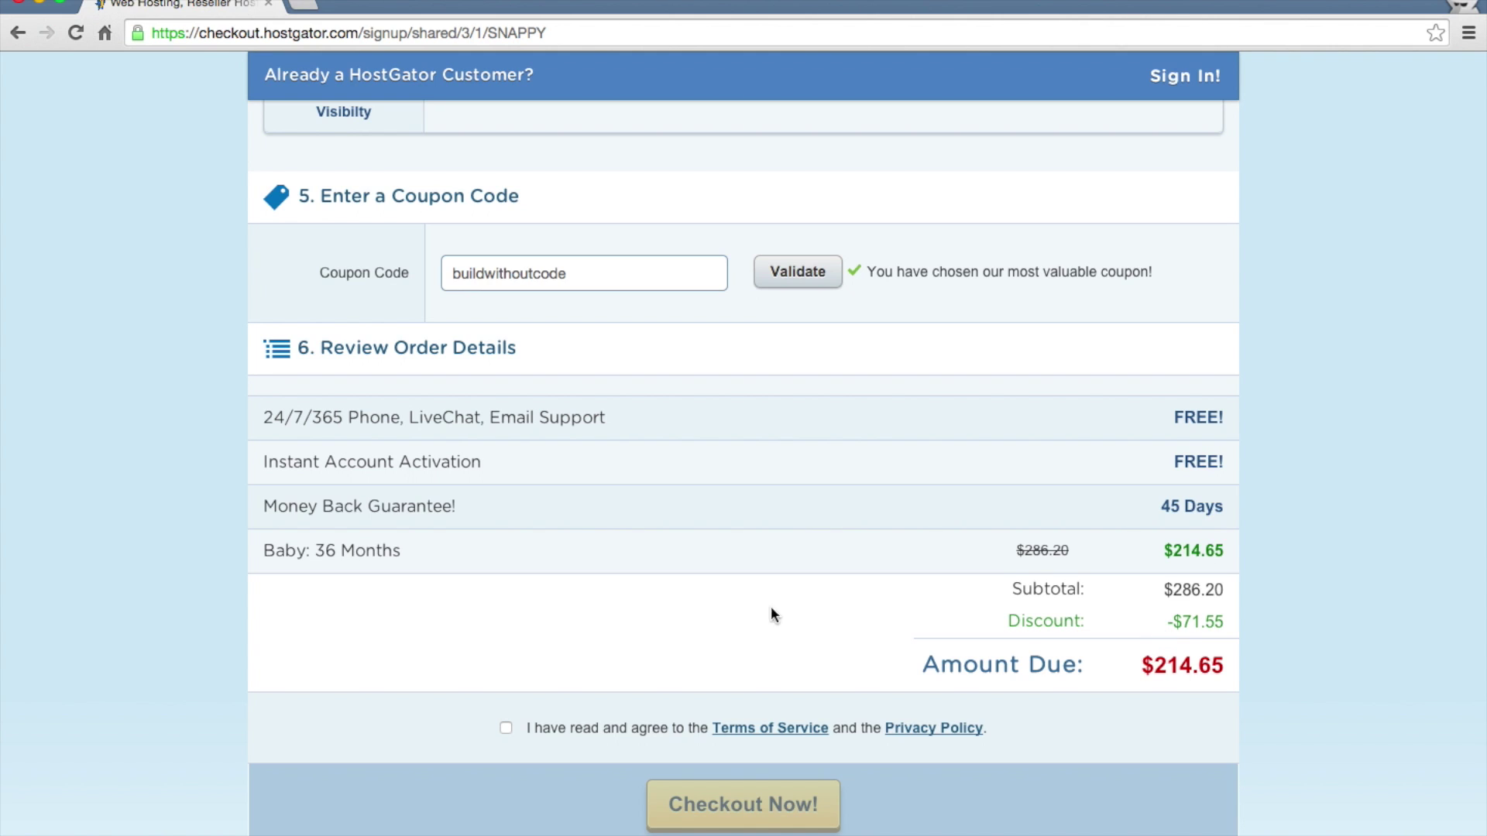
- Return to HostGator's shared hosting page and examine the plan features, technical specifications and money back guarantee
left_click(17, 40)
scroll(81, 237, "down", 2)
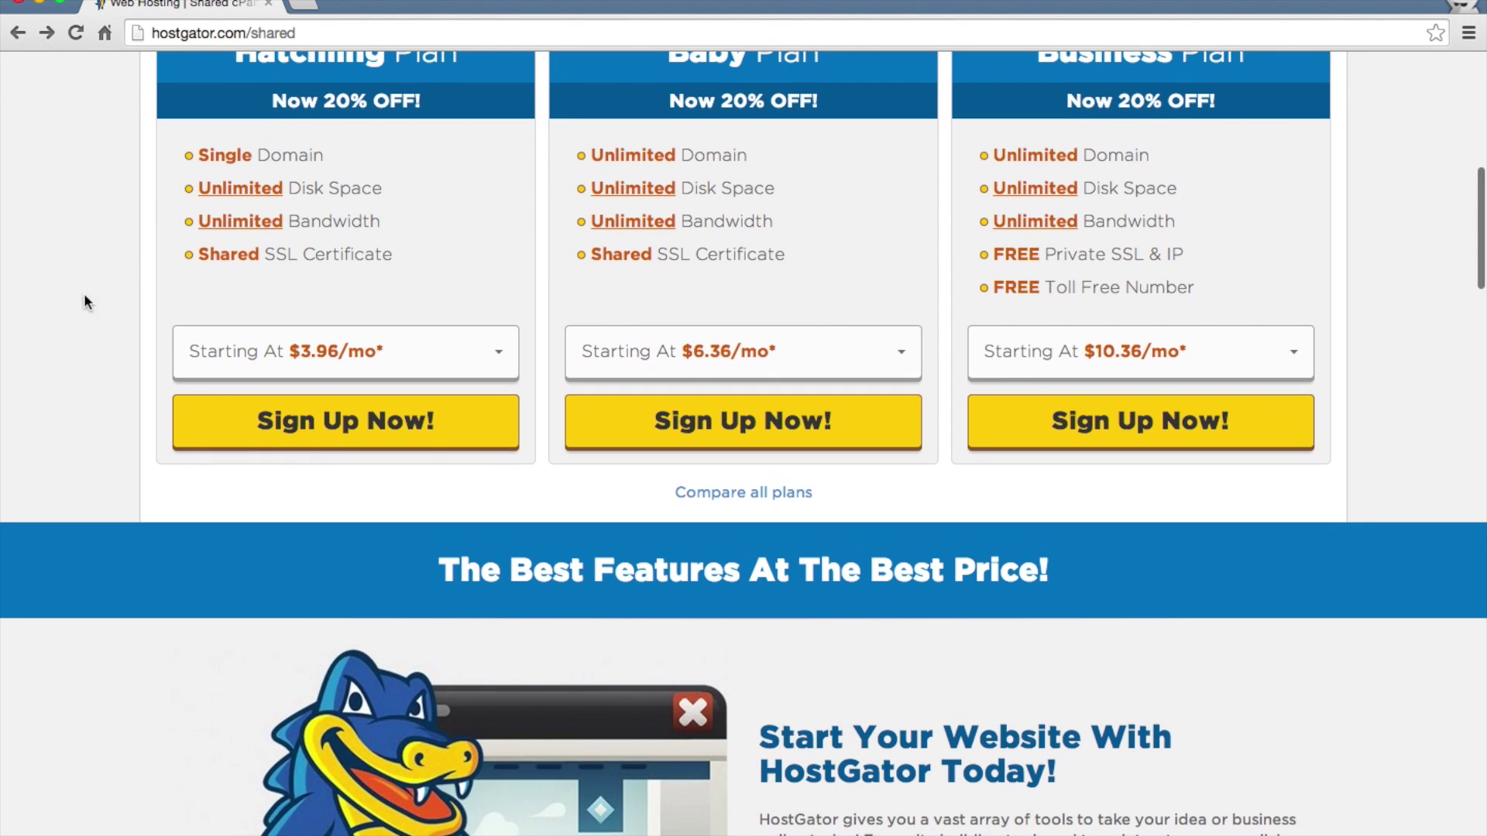
scroll(86, 343, "up", 1)
scroll(86, 344, "down", 10)
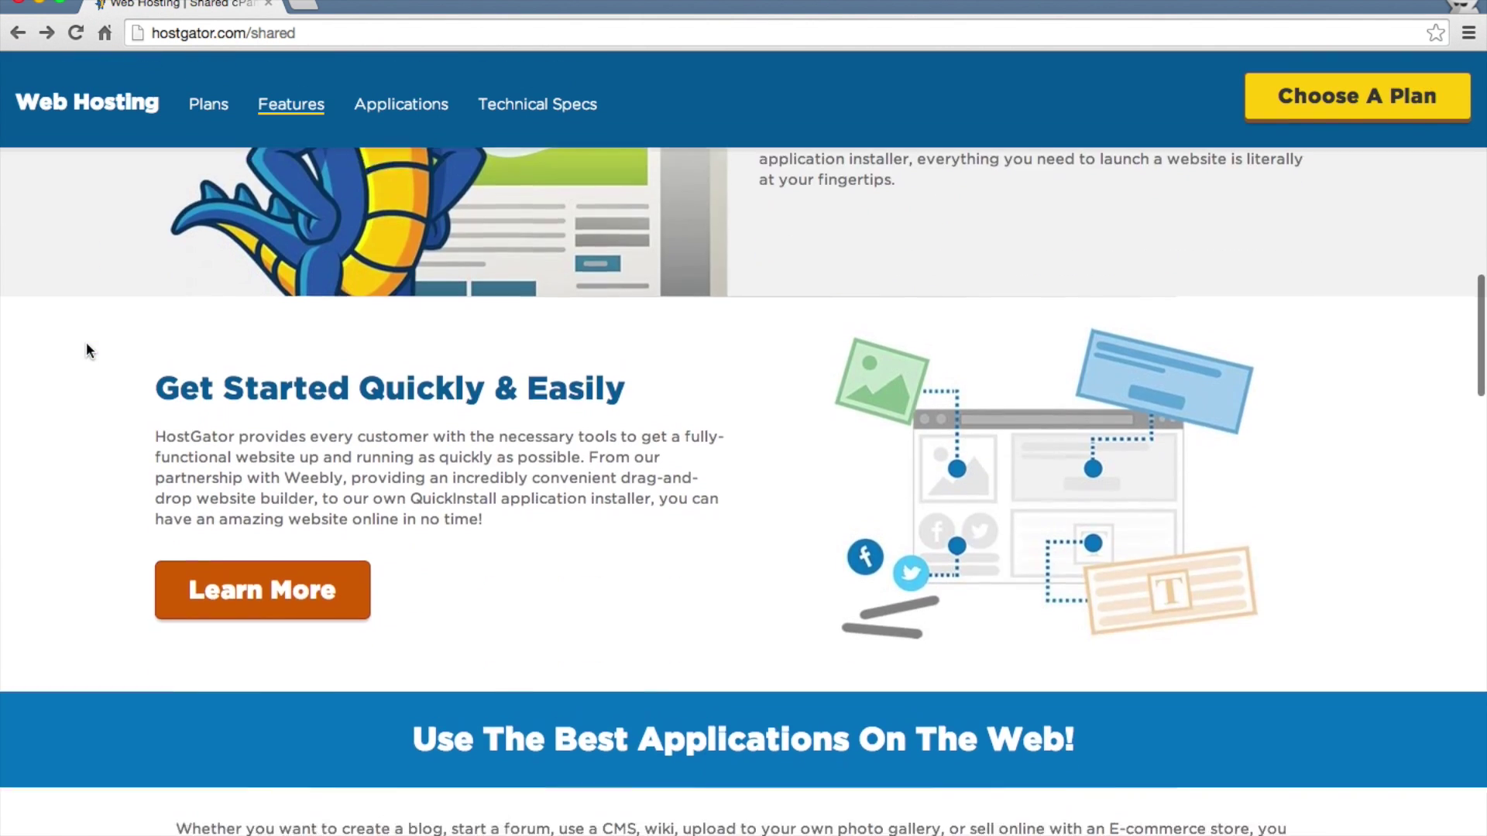
scroll(86, 344, "down", 15)
scroll(87, 345, "down", 8)
scroll(87, 345, "down", 5)
scroll(87, 344, "up", 6)
scroll(93, 352, "up", 3)
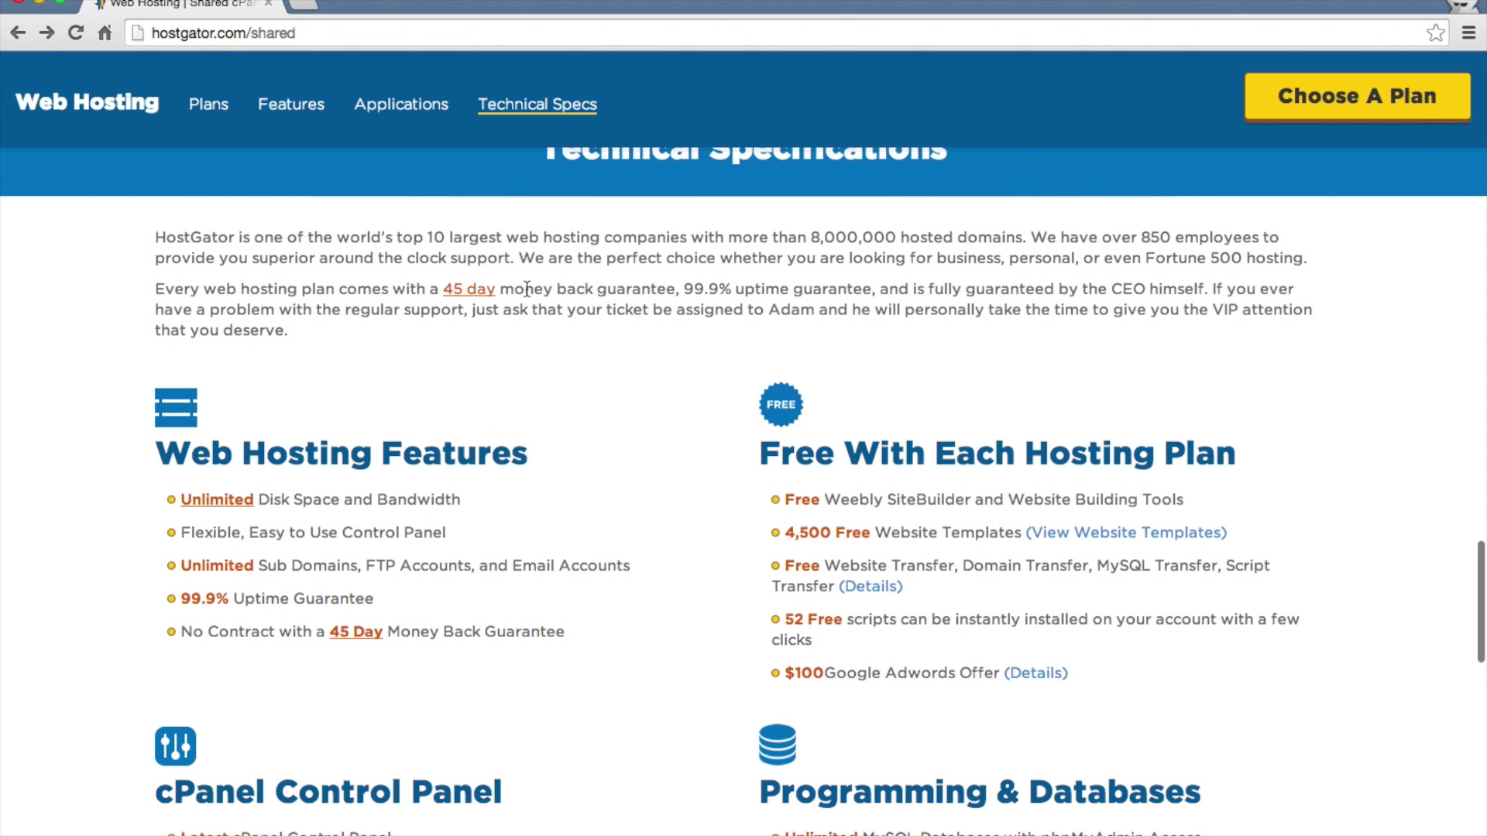
scroll(666, 288, "up", 3)
scroll(668, 289, "up", 1)
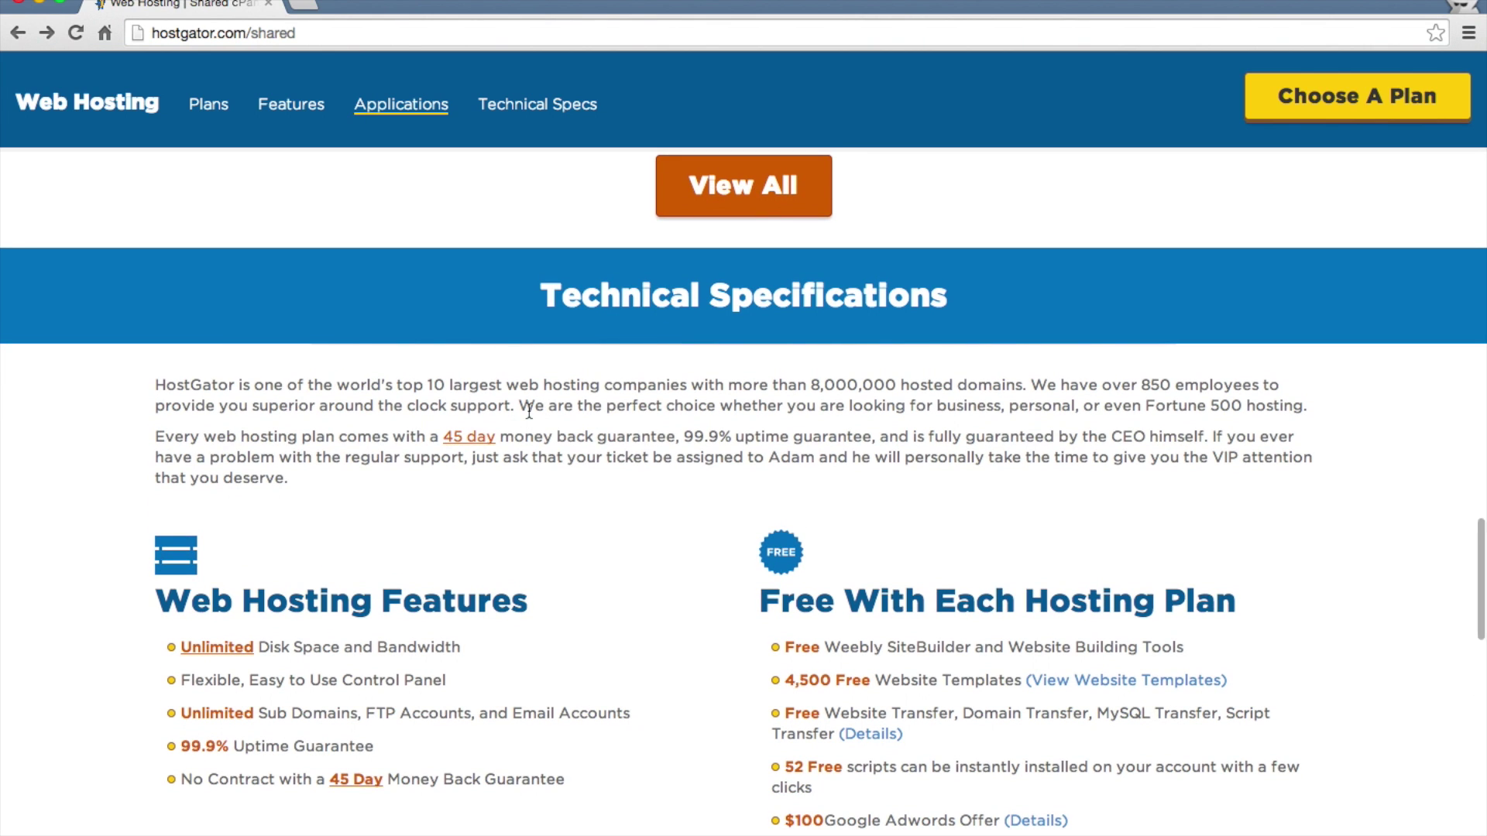
scroll(528, 412, "up", 2)
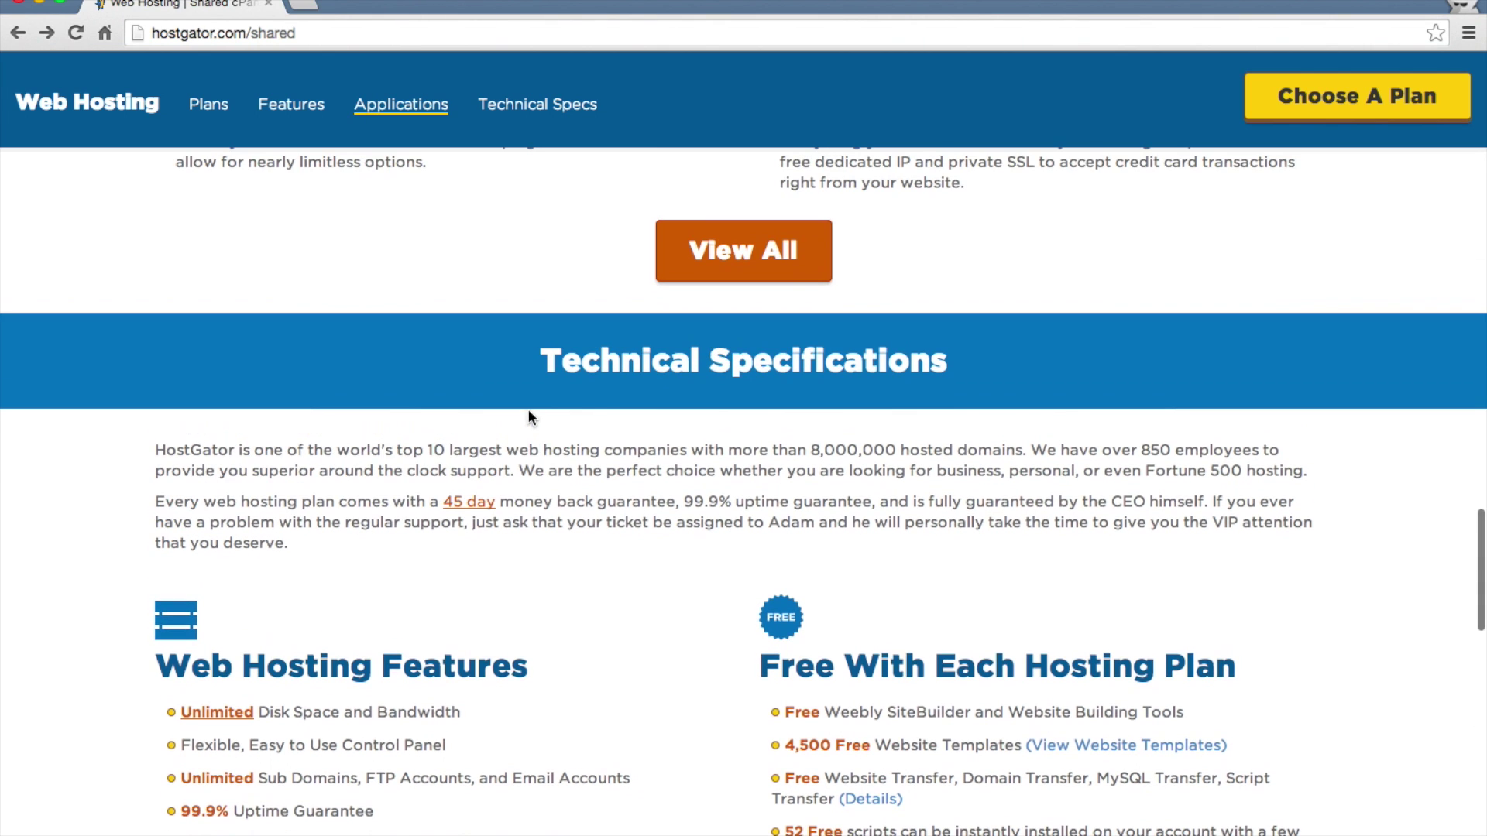
scroll(528, 410, "up", 2)
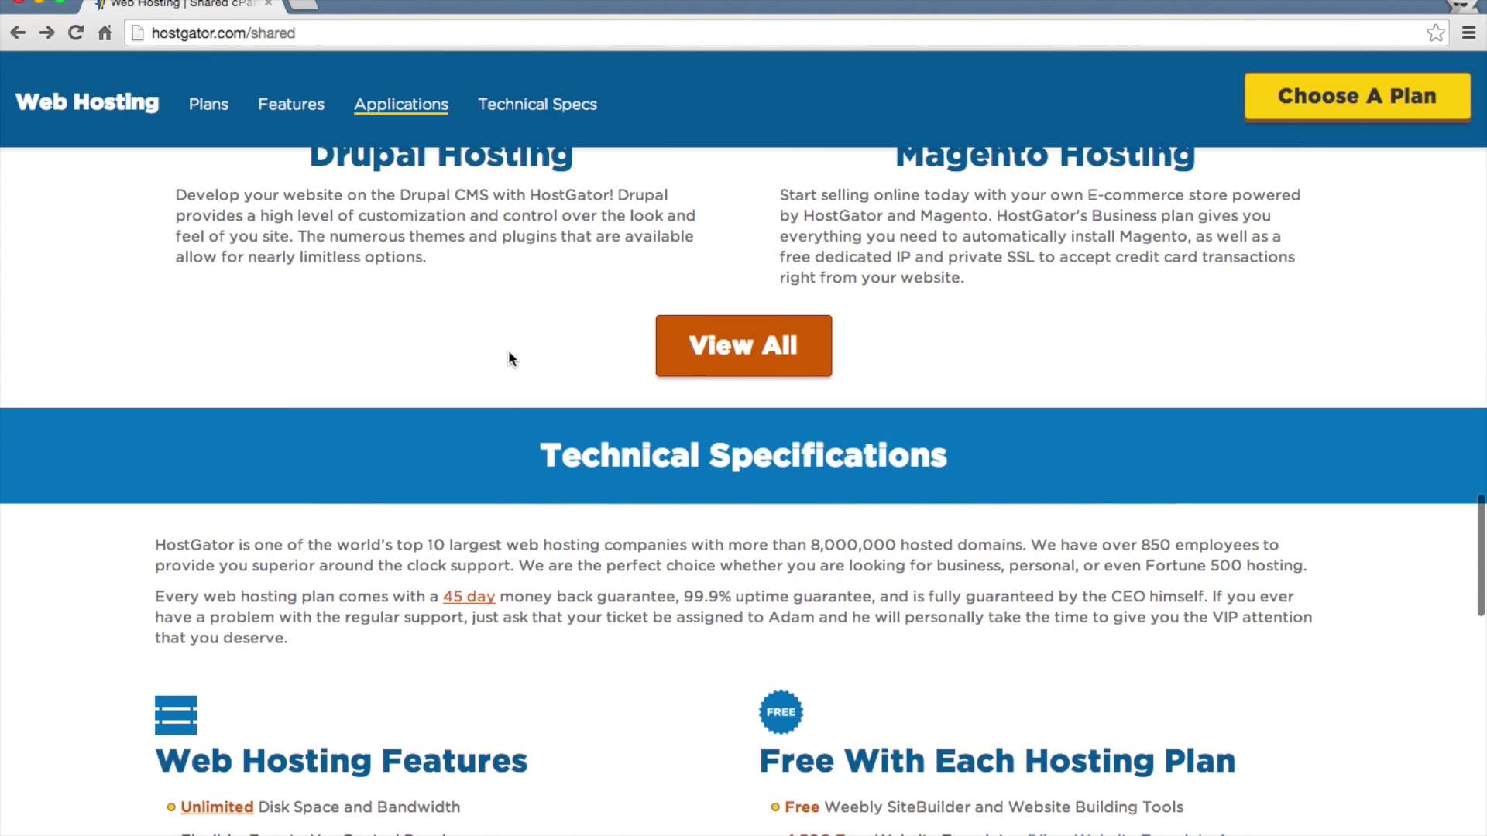
scroll(508, 350, "up", 15)
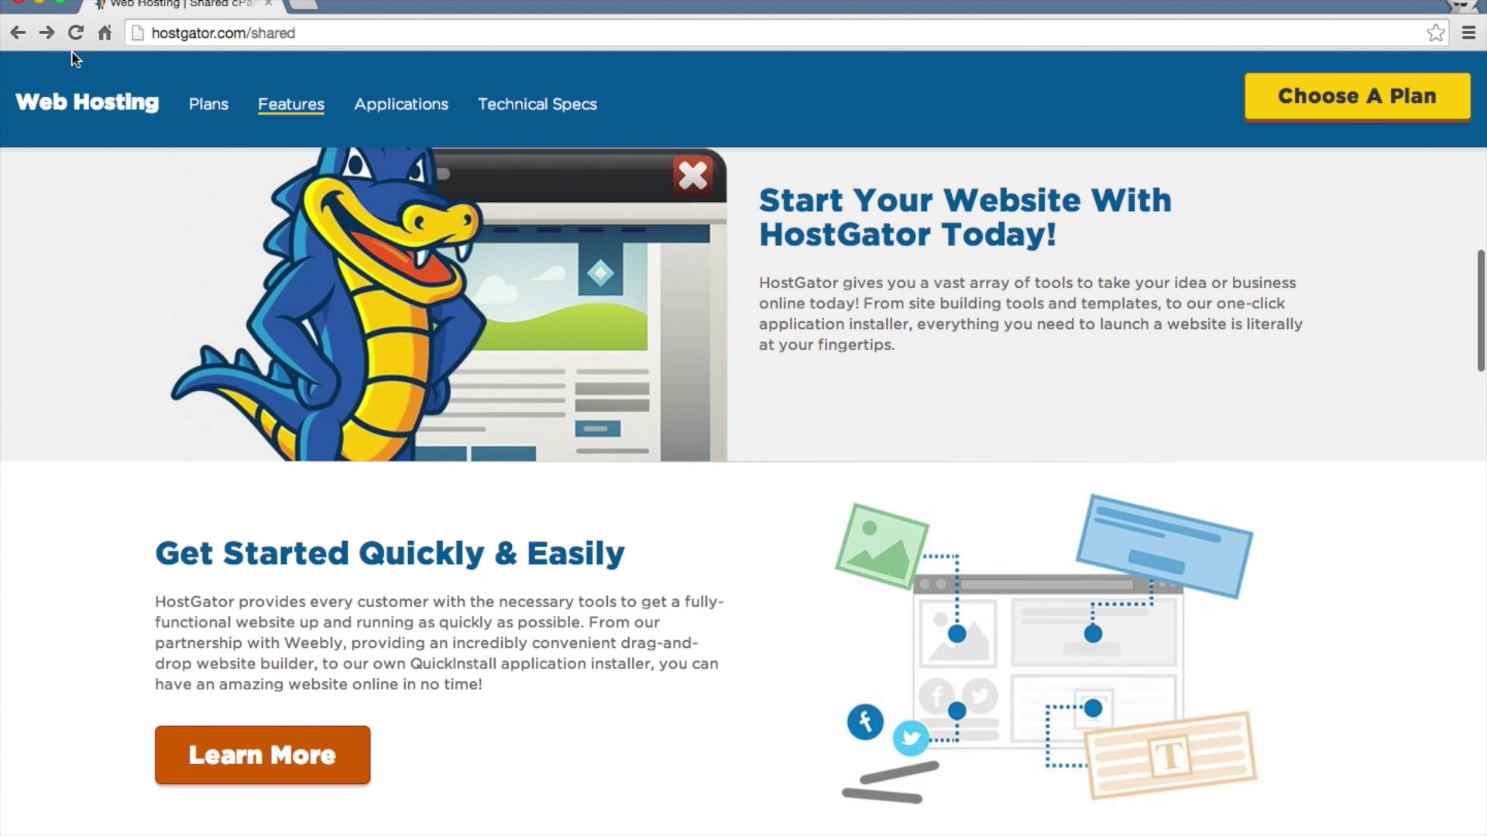
- Go forward to the Baby plan checkout page and agree to the Terms of Service and Privacy Policy
left_click(48, 34)
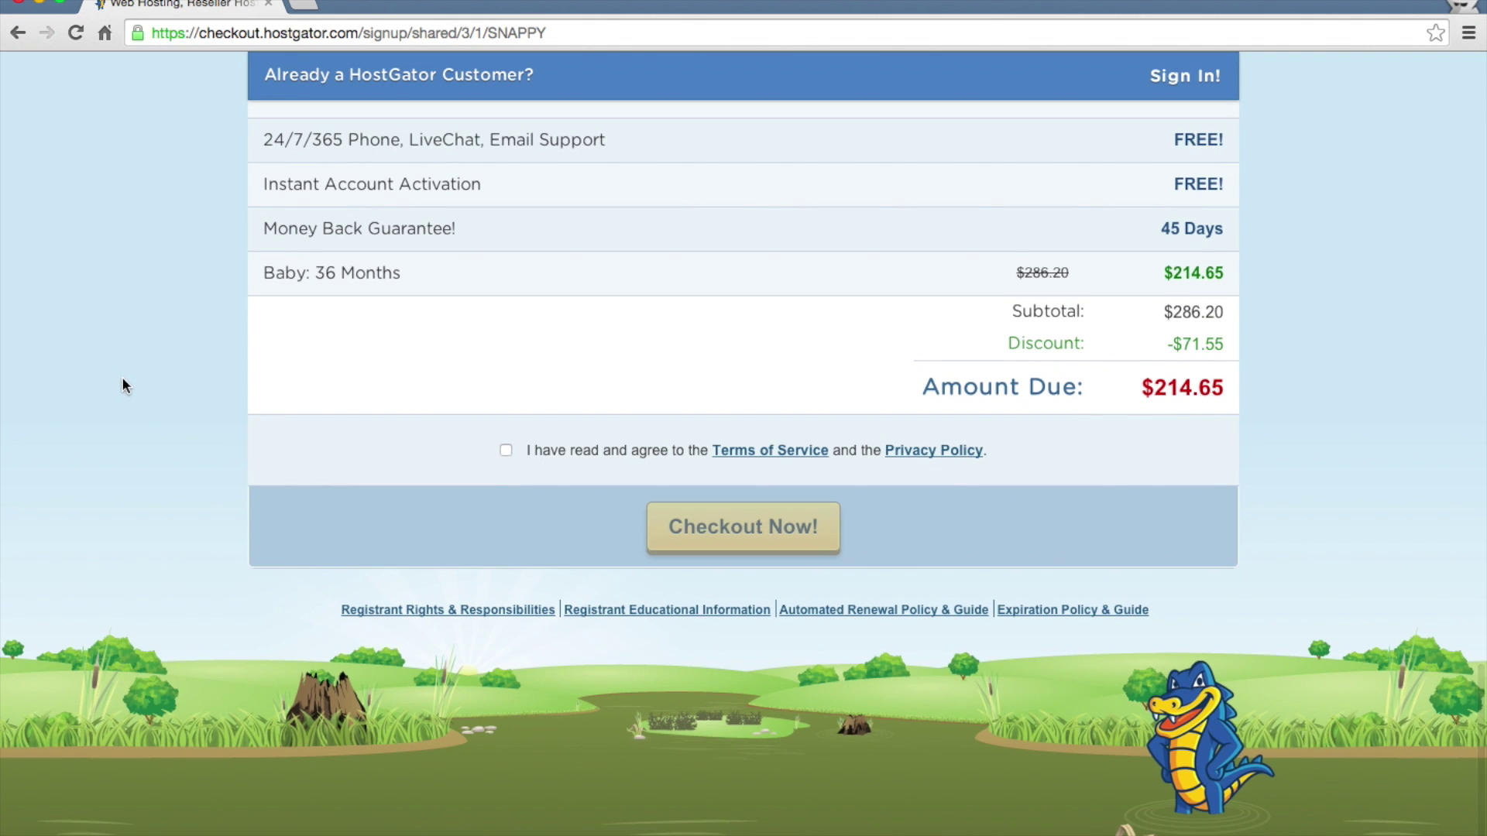
scroll(138, 387, "up", 1)
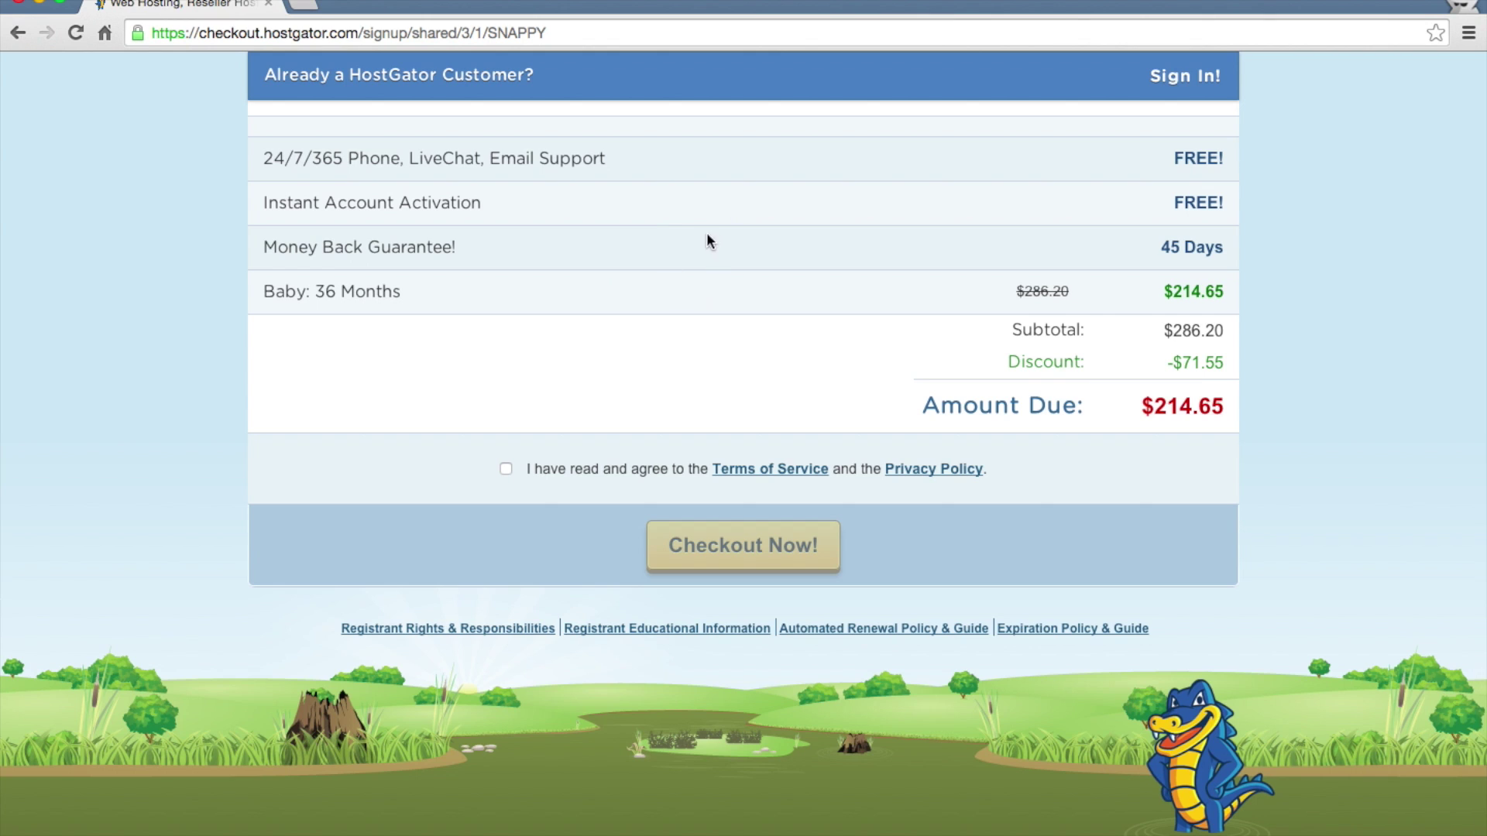
left_click(505, 469)
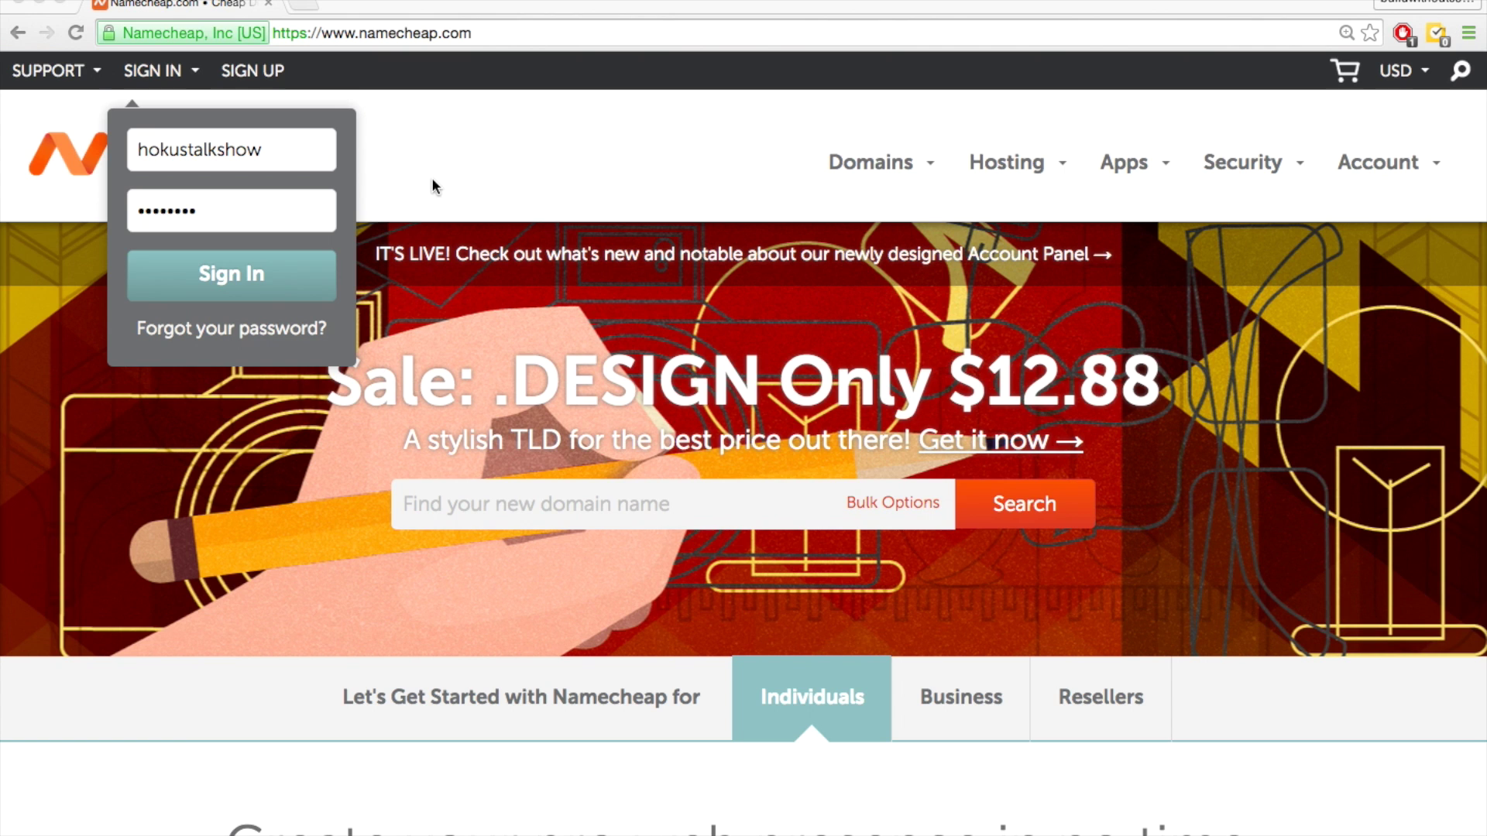
- Sign in to Namecheap and open the advanced DNS settings of buildwithoutcode.com
left_click(262, 278)
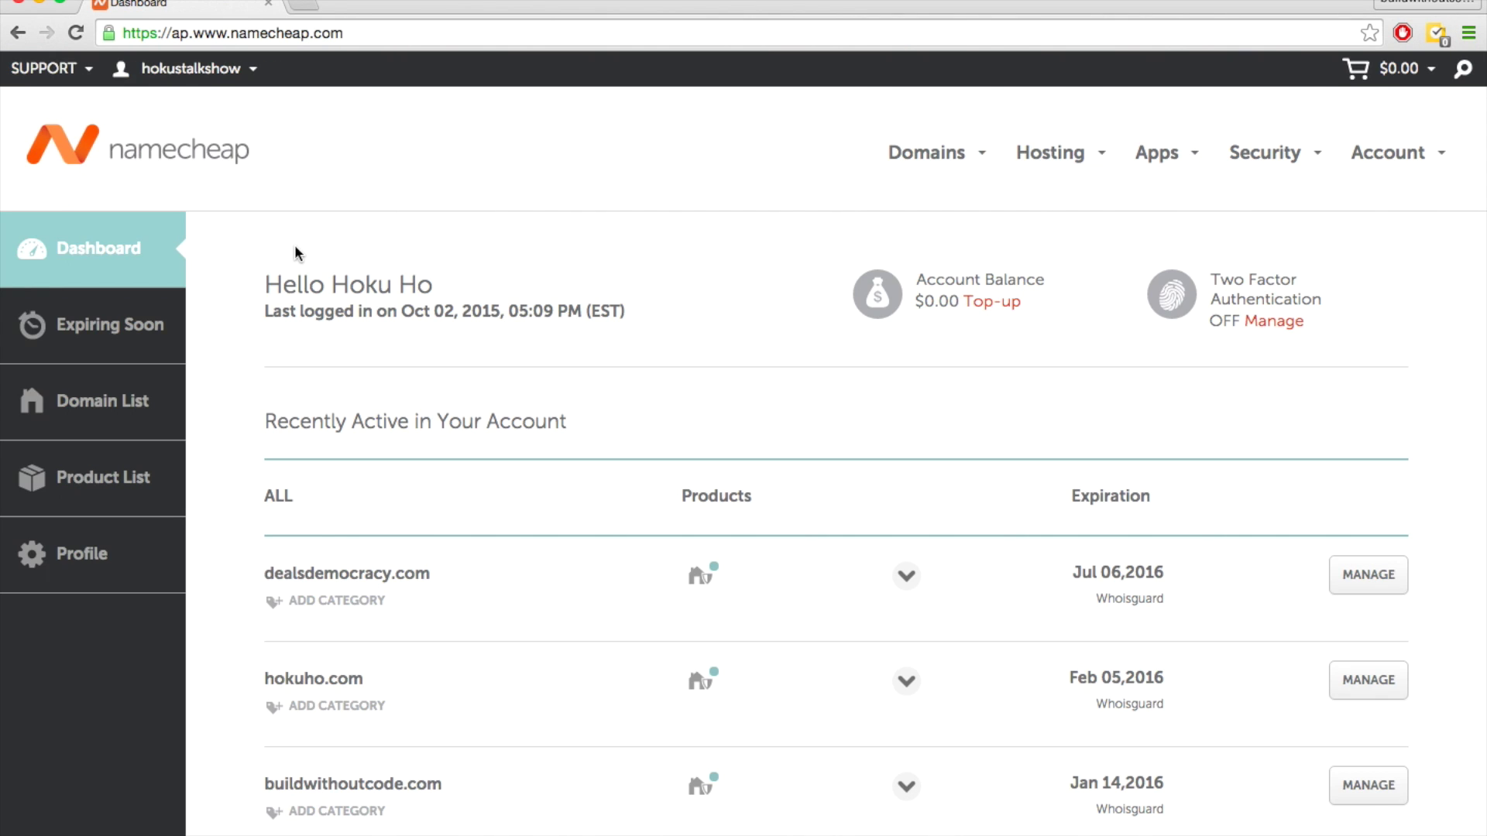
scroll(666, 490, "down", 2)
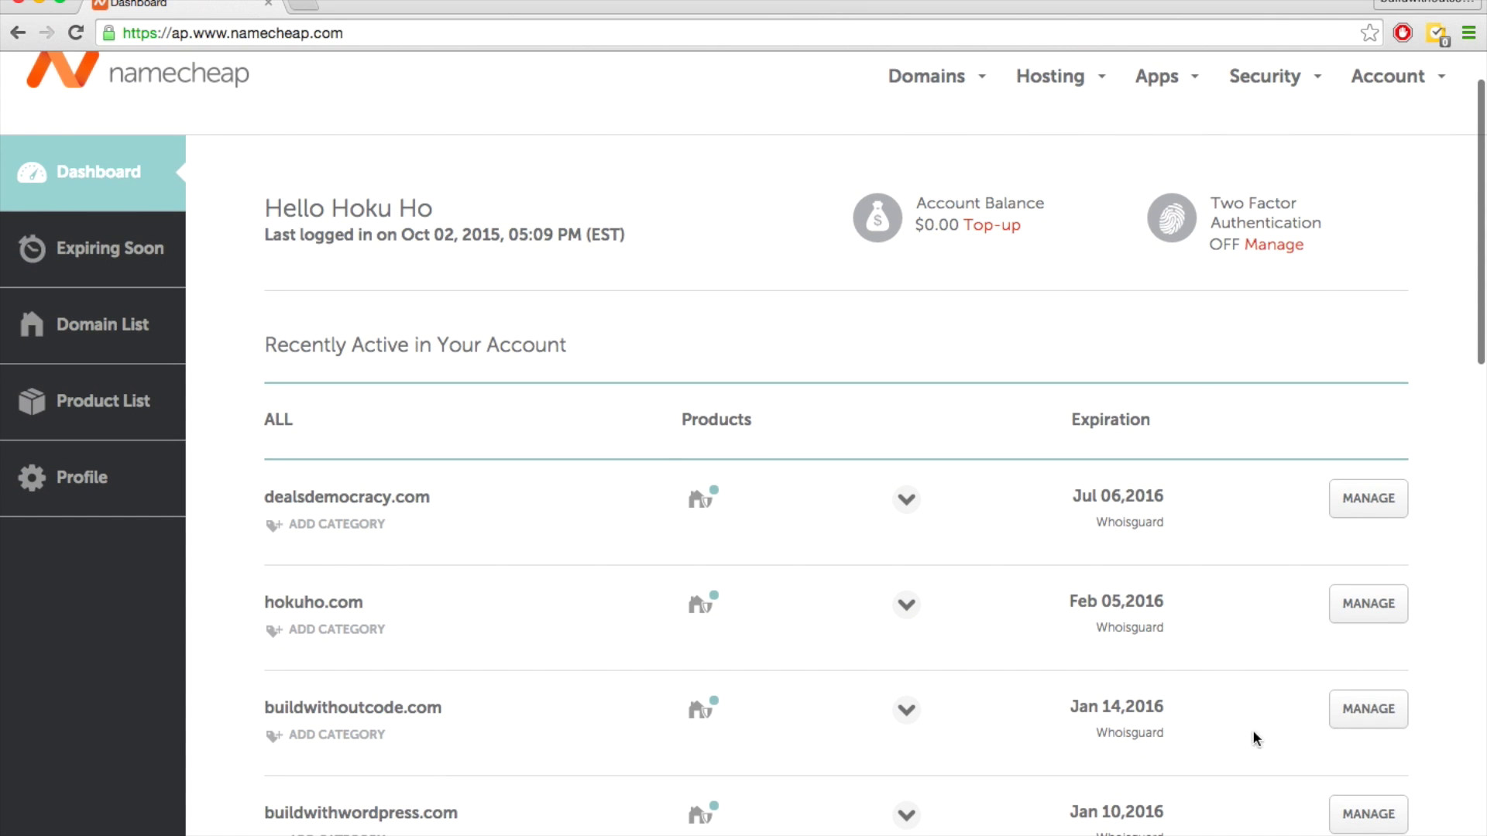
left_click(1354, 718)
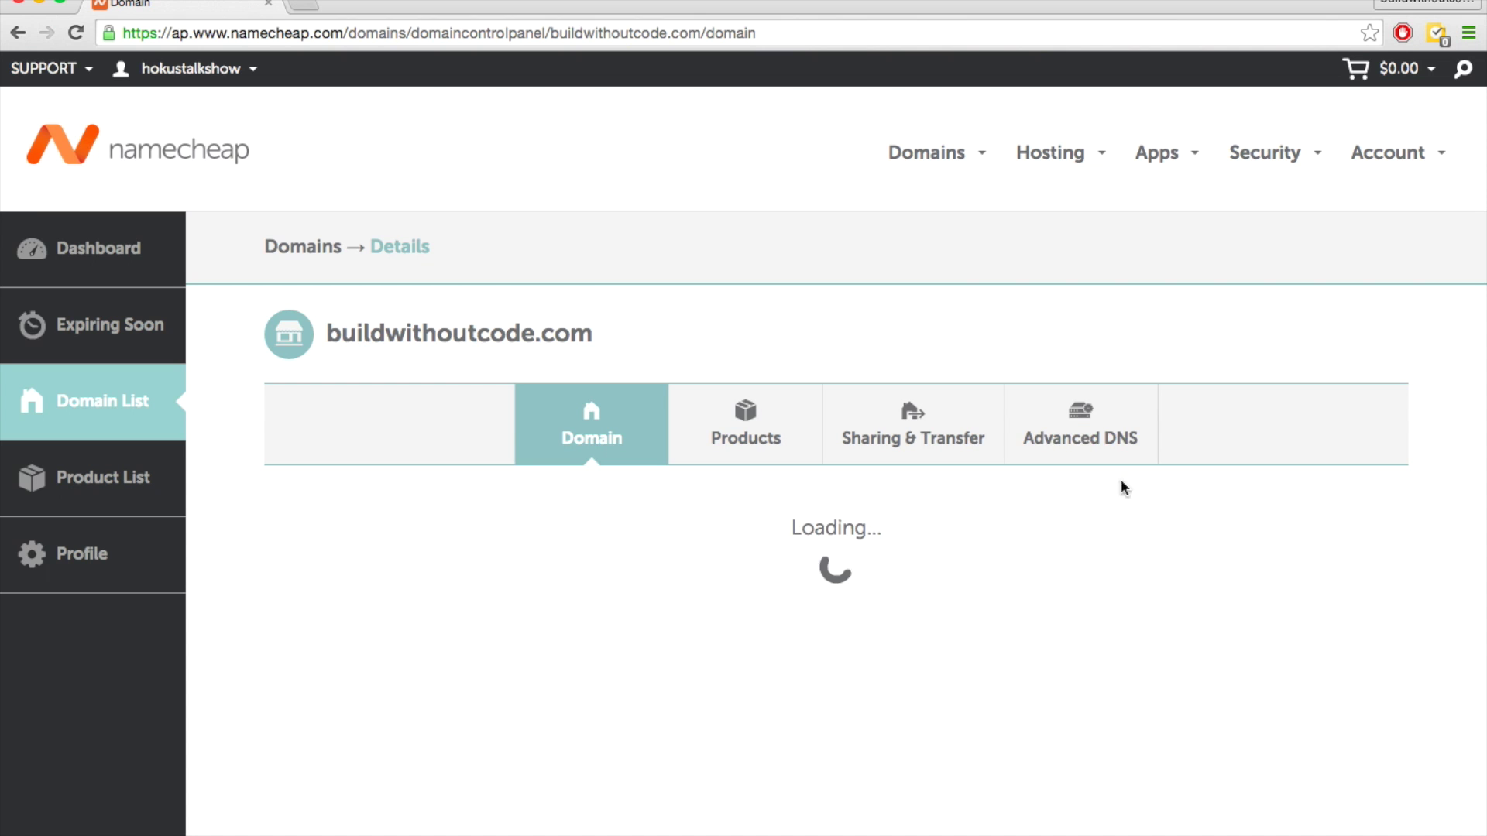
left_click(1079, 441)
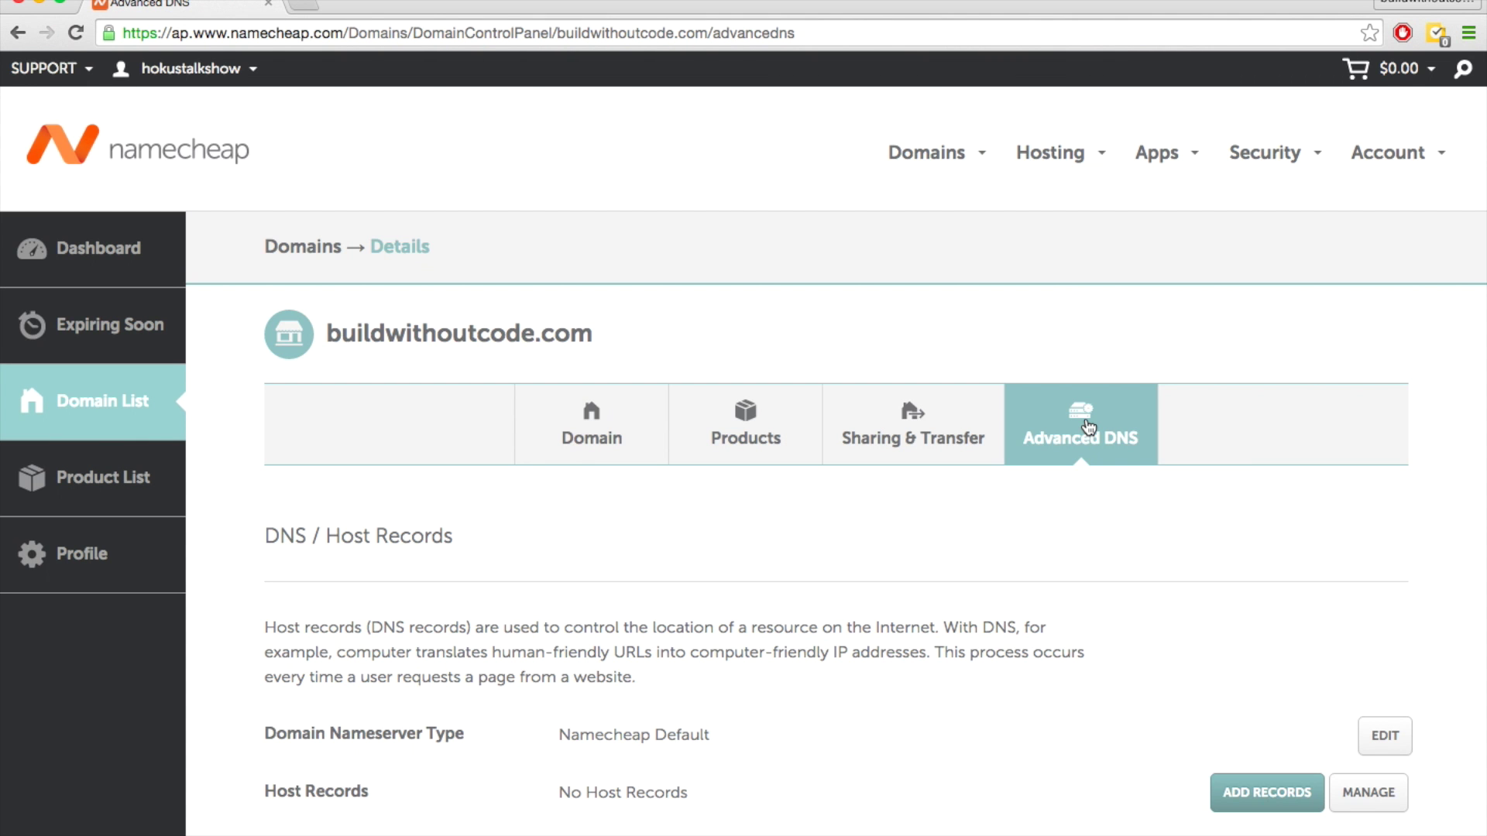
scroll(1038, 516, "down", 5)
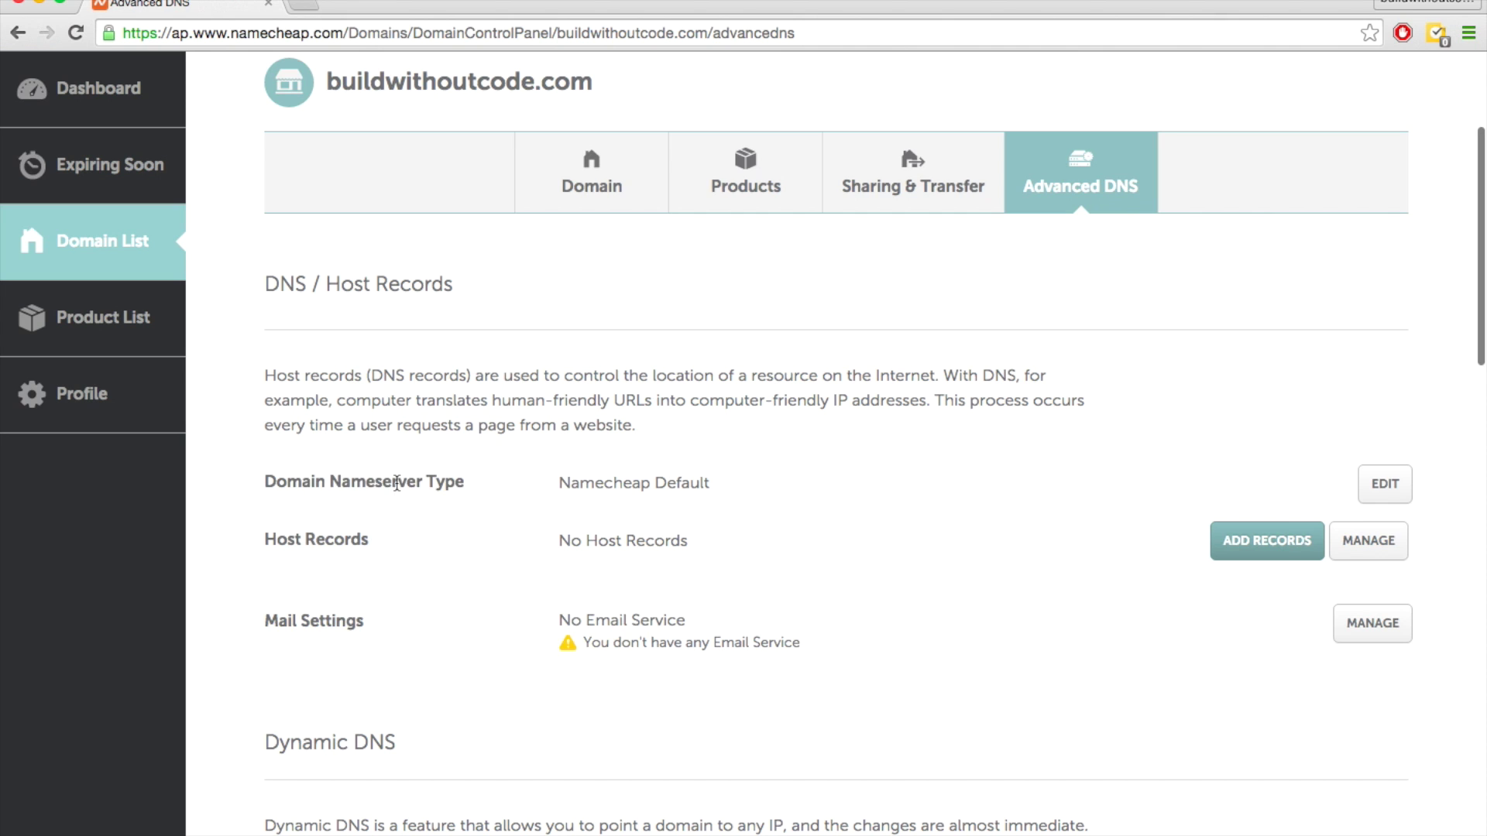
- Edit the domain nameserver type of buildwithoutcode.com and set the server type to Custom
triple_click(396, 484)
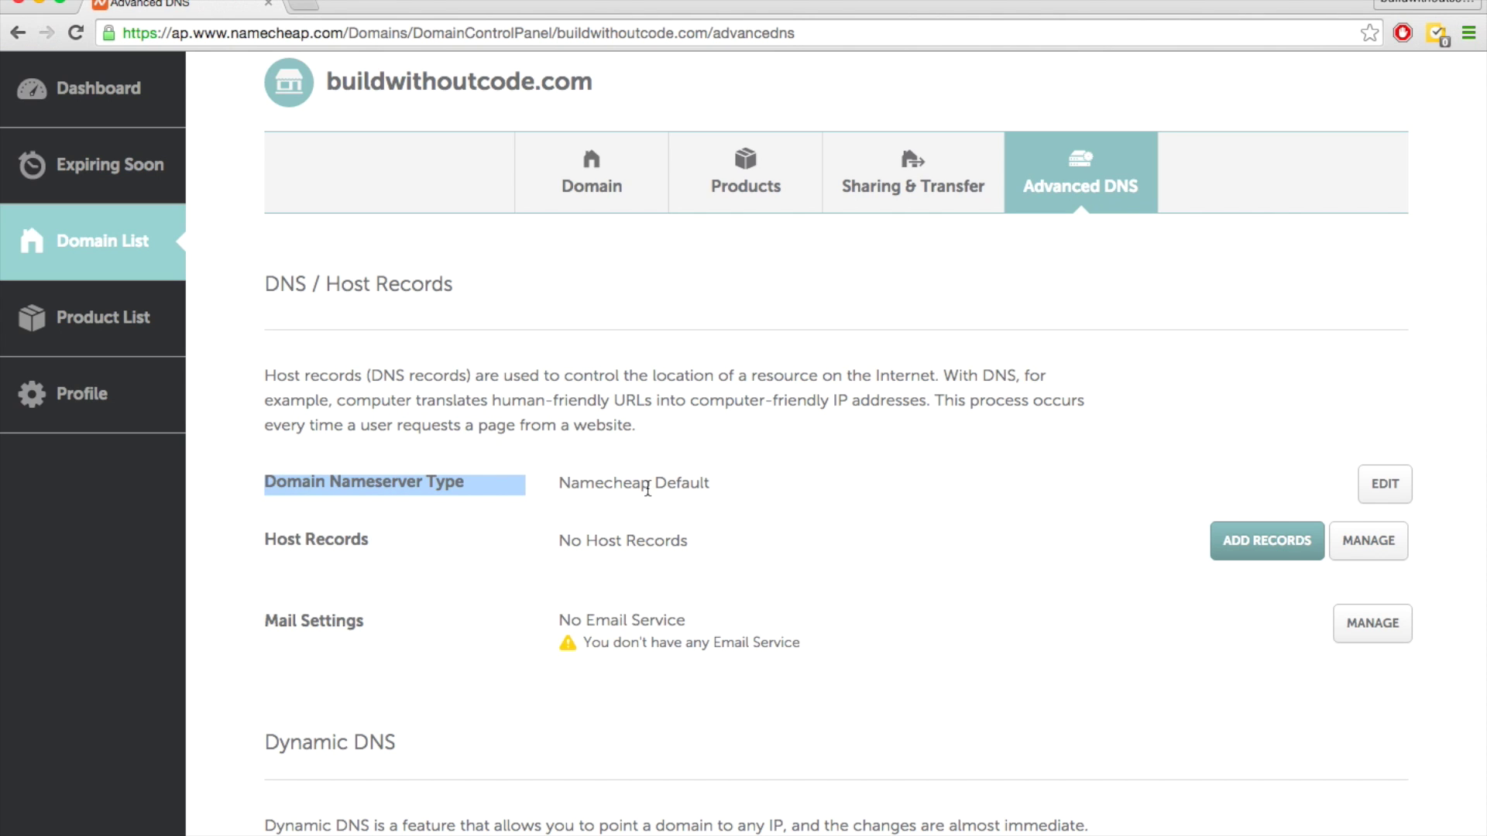
left_click(888, 488)
double_click(660, 482)
triple_click(660, 482)
left_click(1024, 481)
left_click(1375, 484)
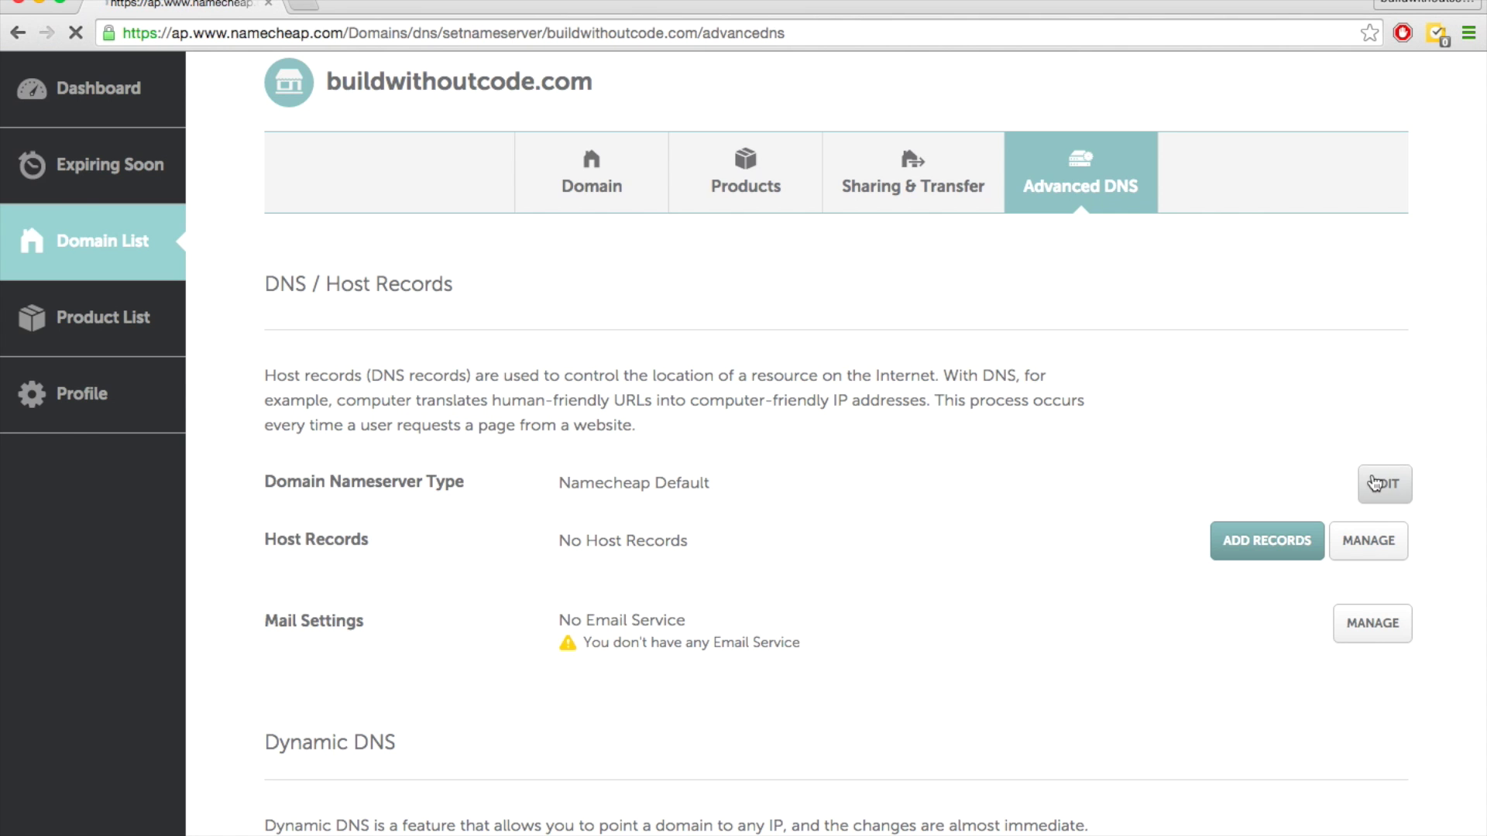
scroll(810, 619, "down", 1)
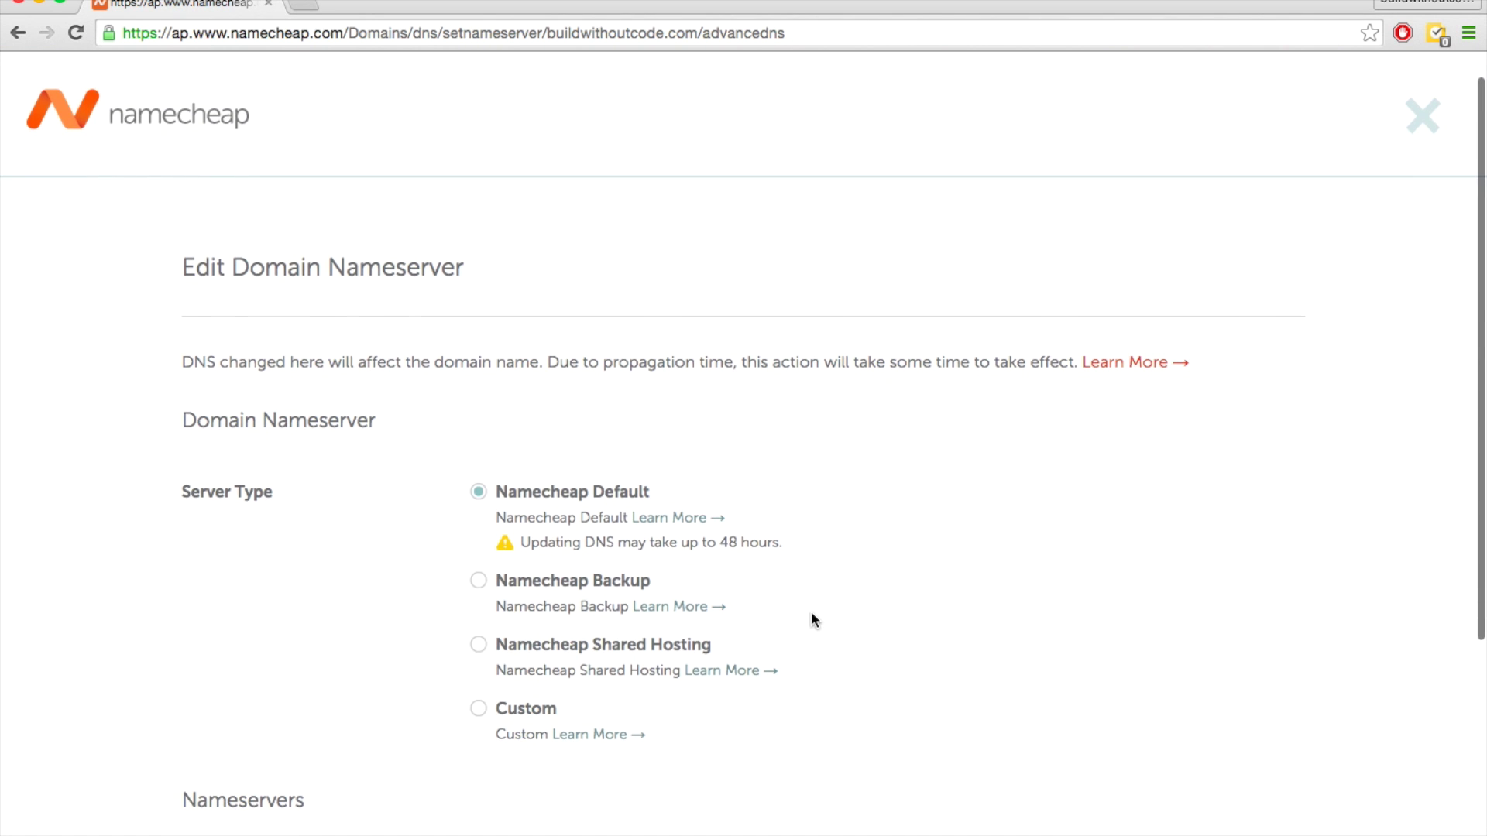
left_click(478, 708)
scroll(840, 651, "down", 3)
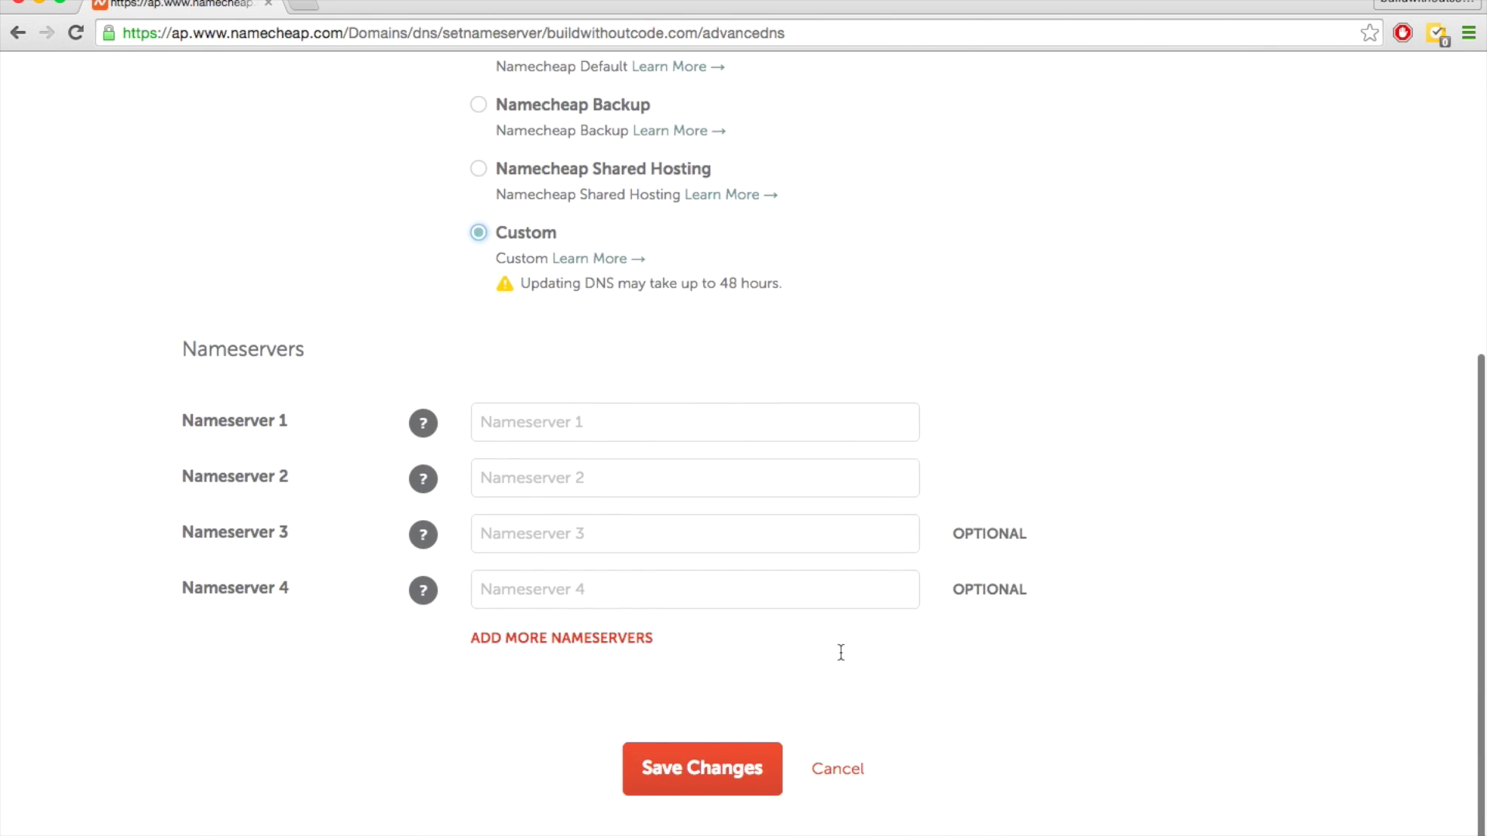
- Copy the 1st nameserver, ns8405.hostgator.com, from the HostGator account email in Gmail into Namecheap's Nameserver 1
left_click(558, 404)
left_click(555, 469)
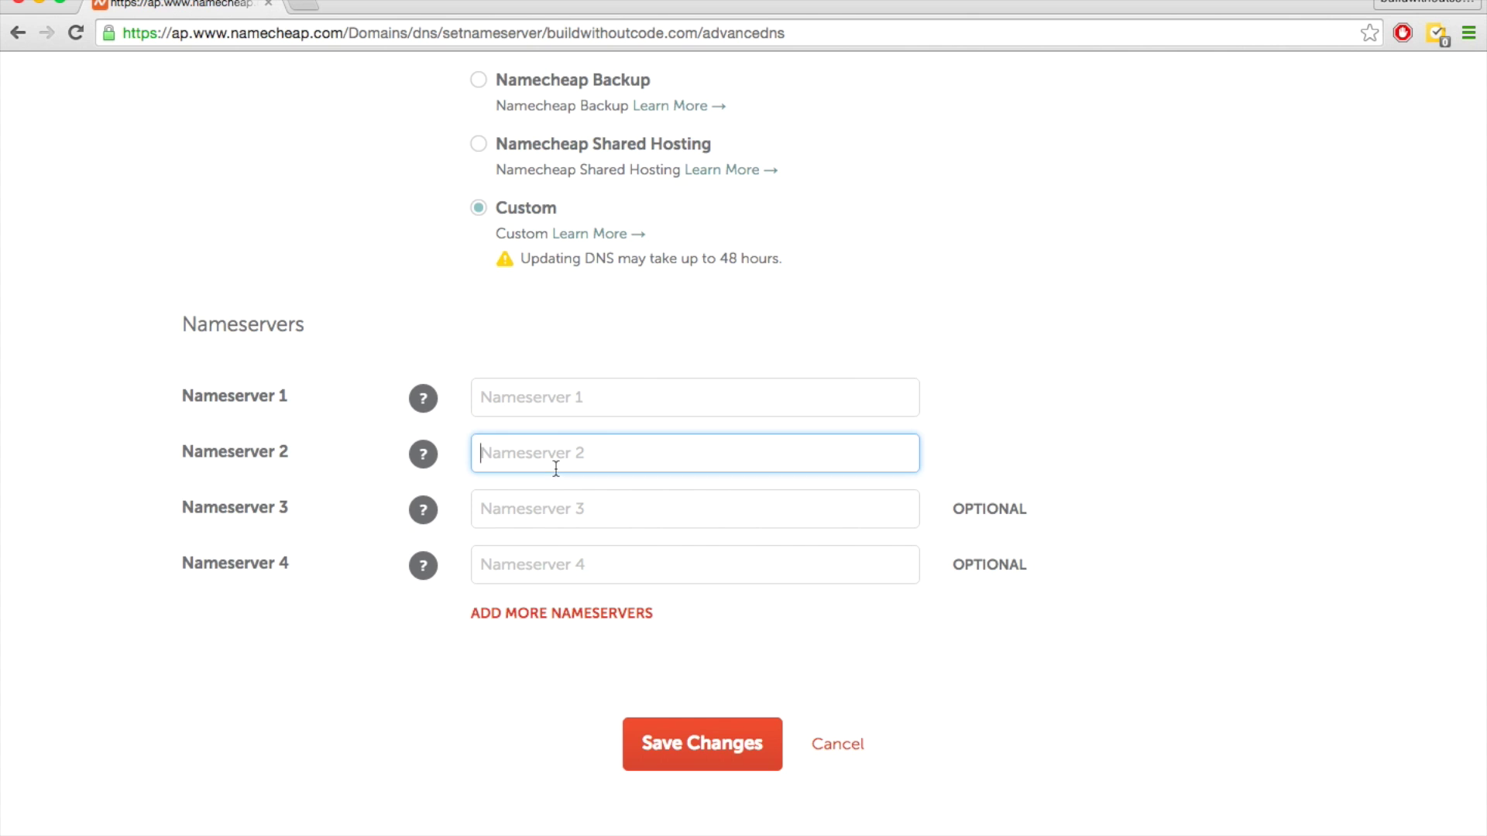
left_click(555, 340)
key("super+grave")
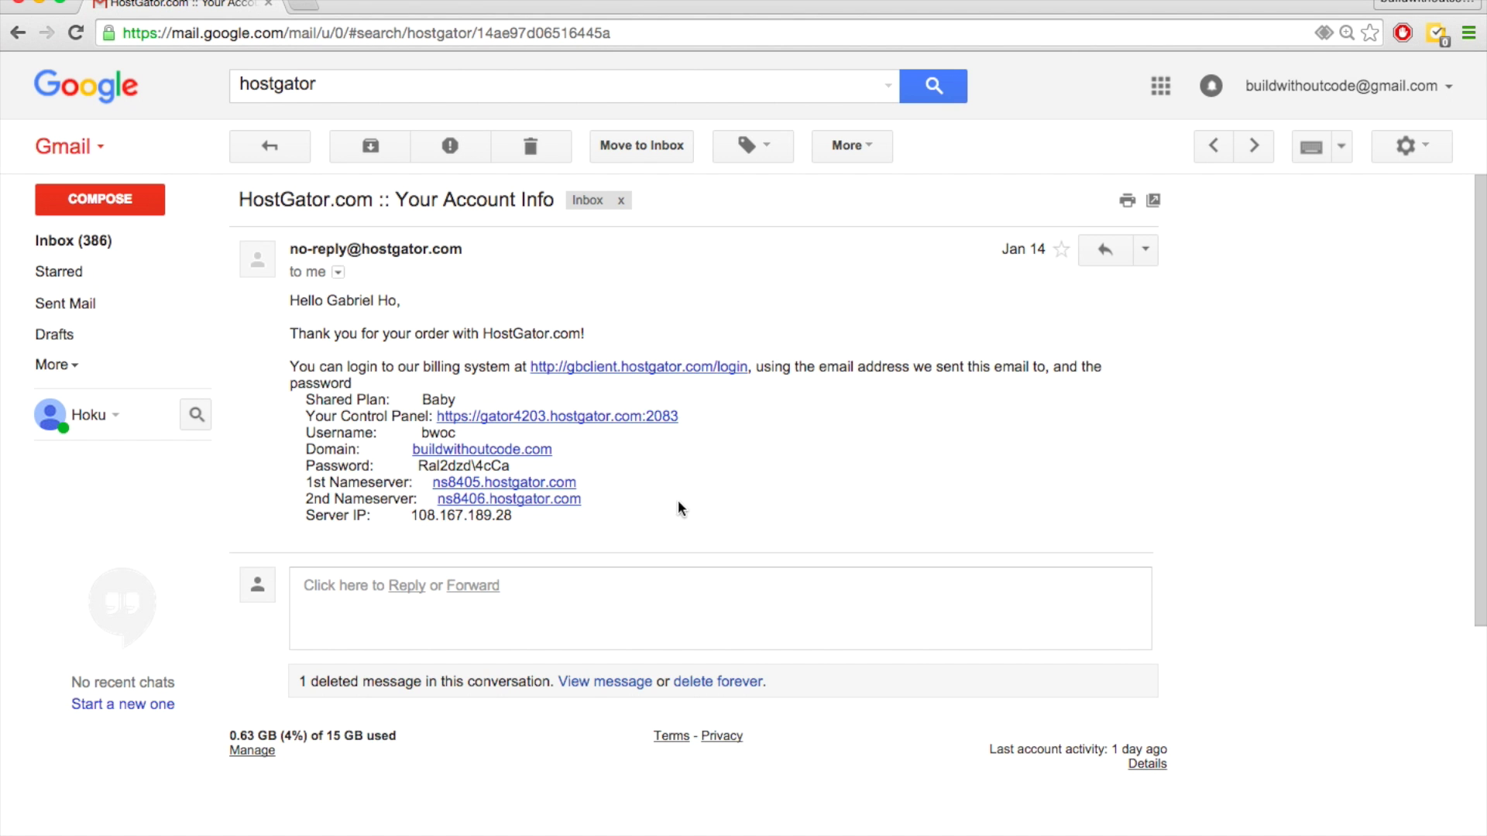
left_click_drag(579, 482, 435, 490)
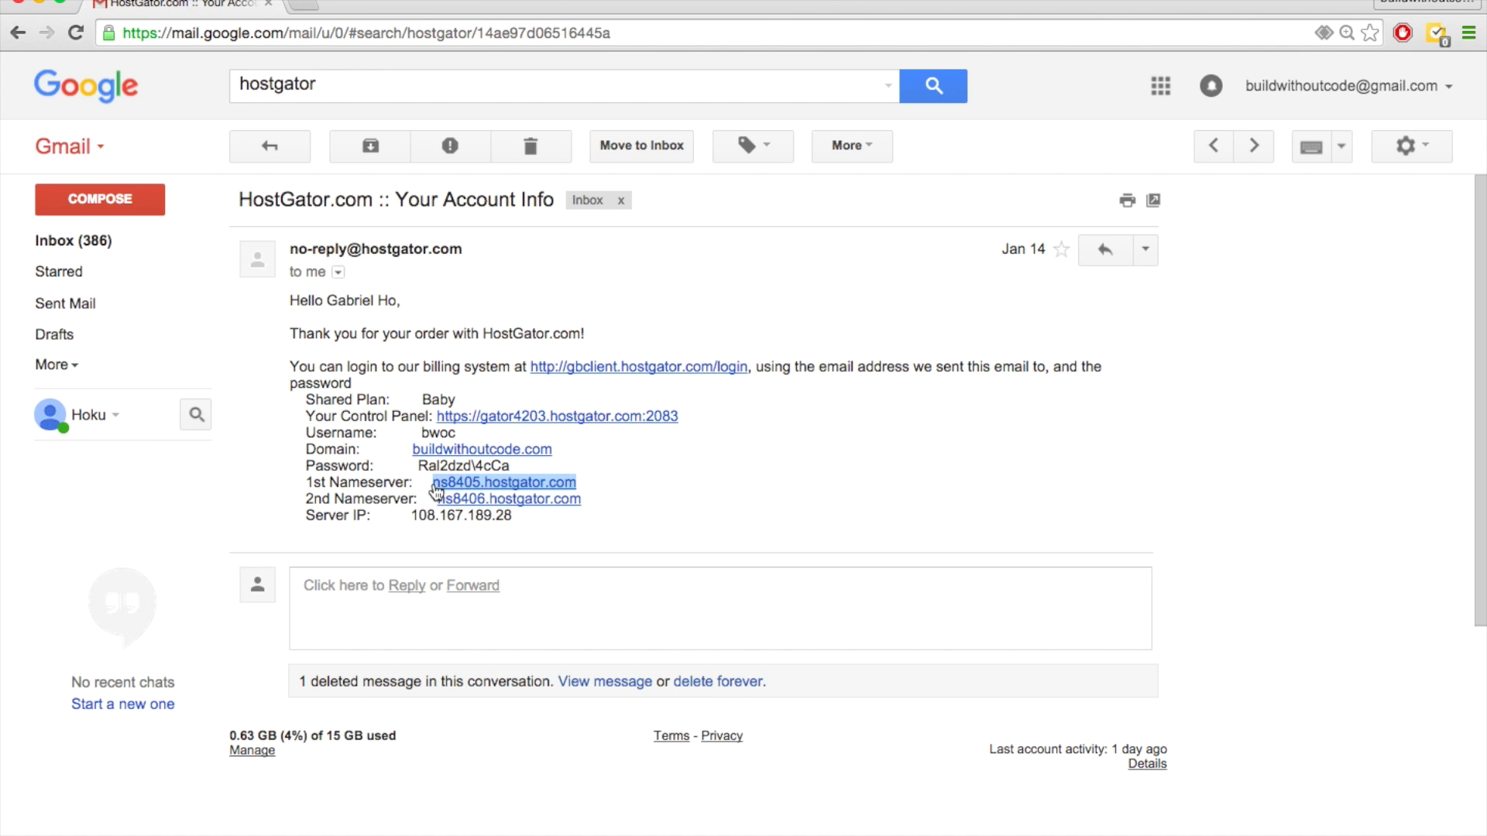
key("super+grave")
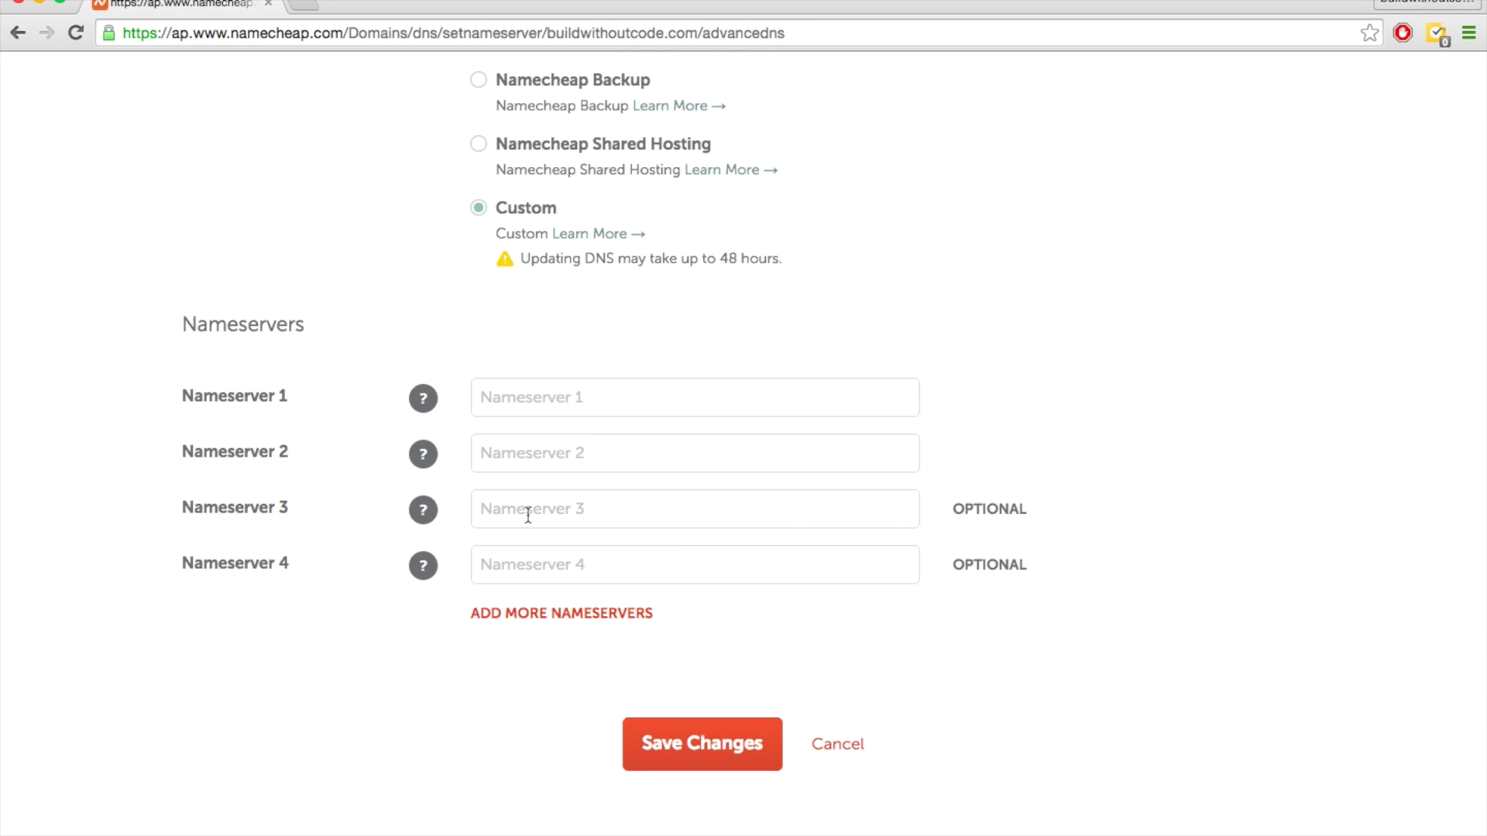
left_click(555, 403)
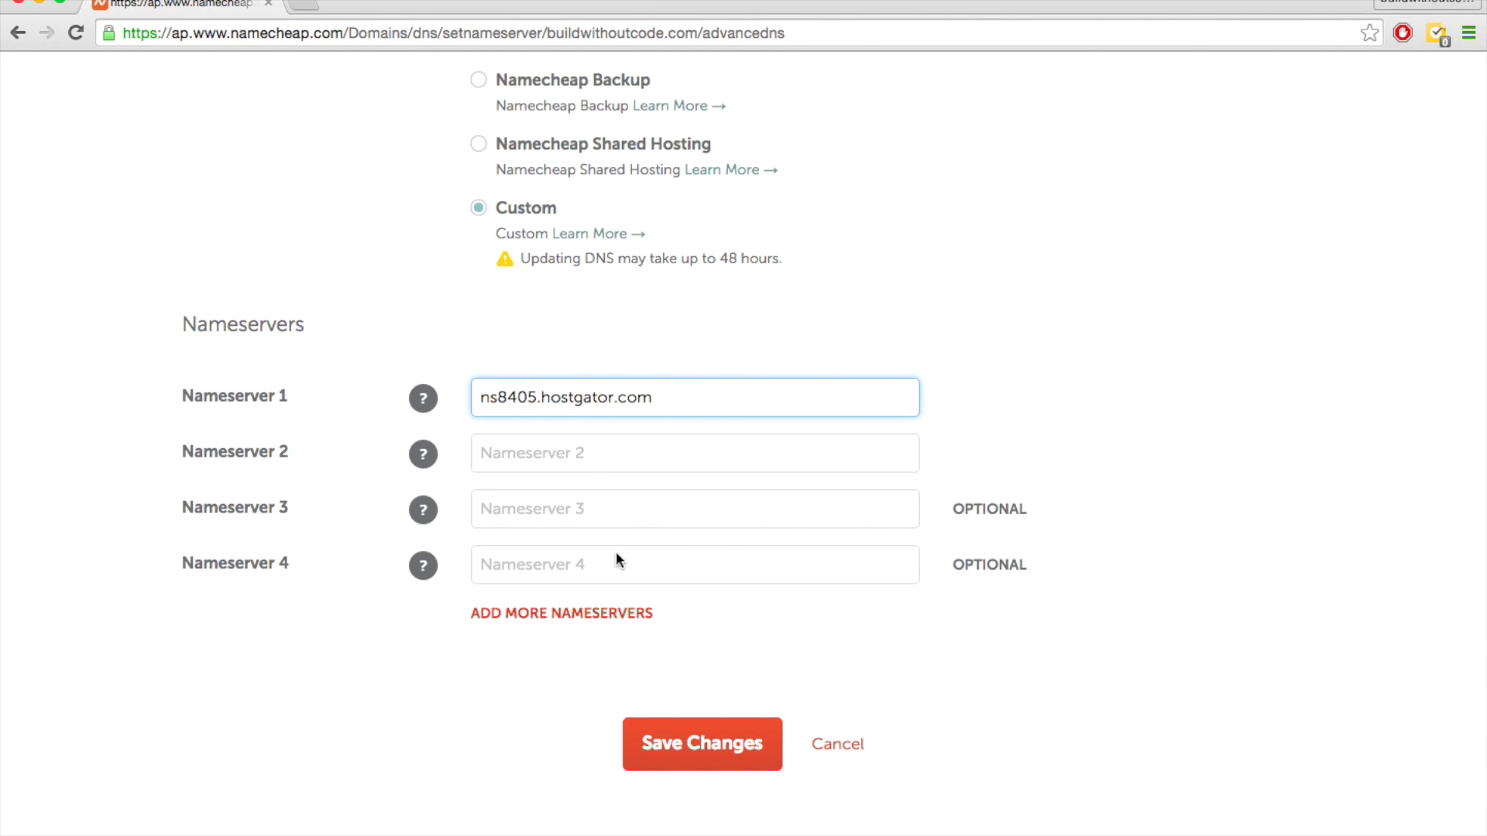
- Copy the 2nd nameserver, ns8406.hostgator.com, from the Gmail message into Namecheap's Nameserver 2 and save the changes
key("super+grave")
left_click_drag(582, 500, 435, 502)
key("super+c")
key("super+grave")
left_click(591, 455)
key("super+v")
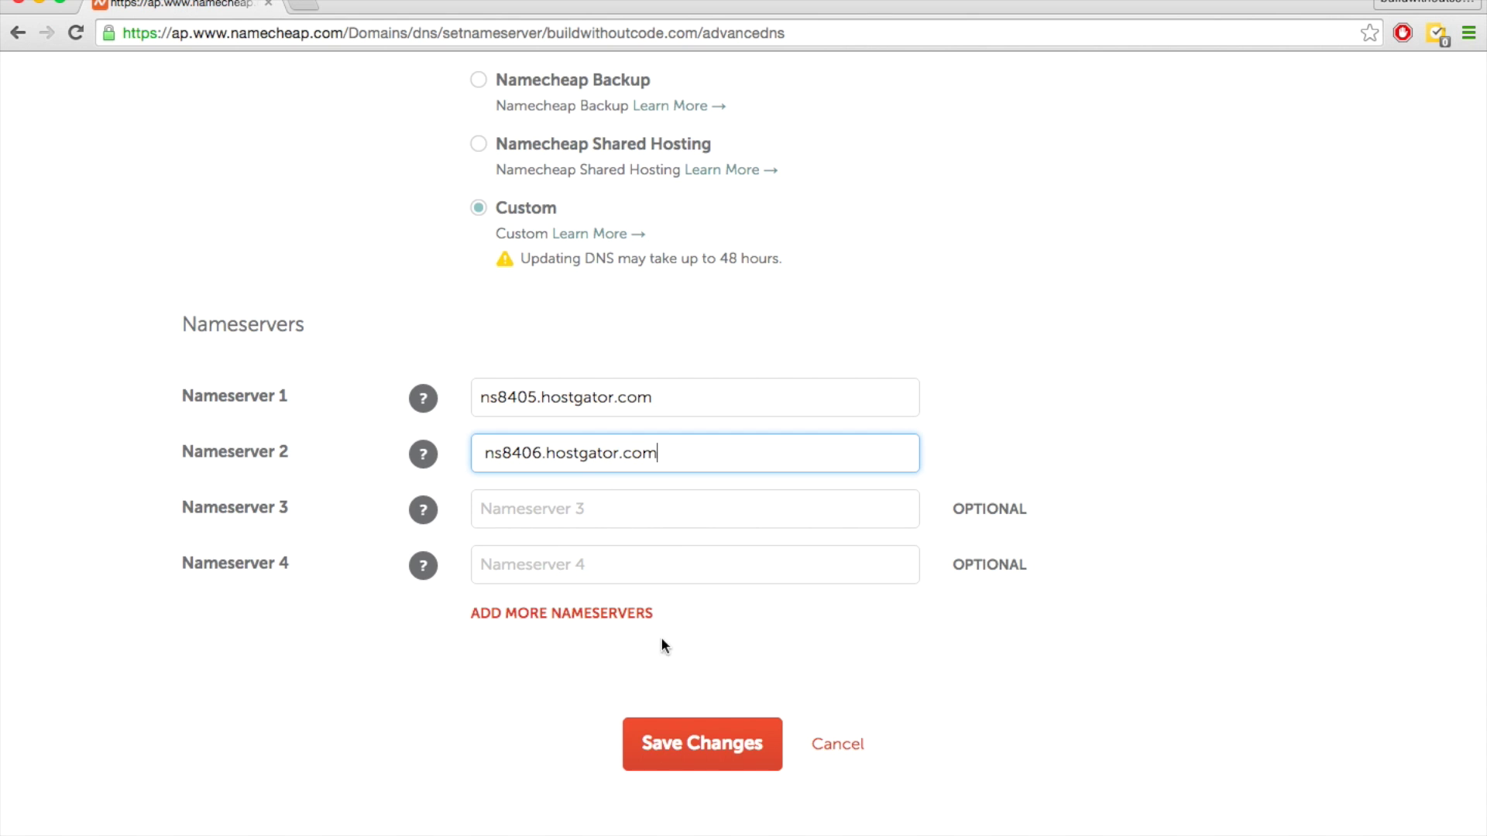
left_click(693, 745)
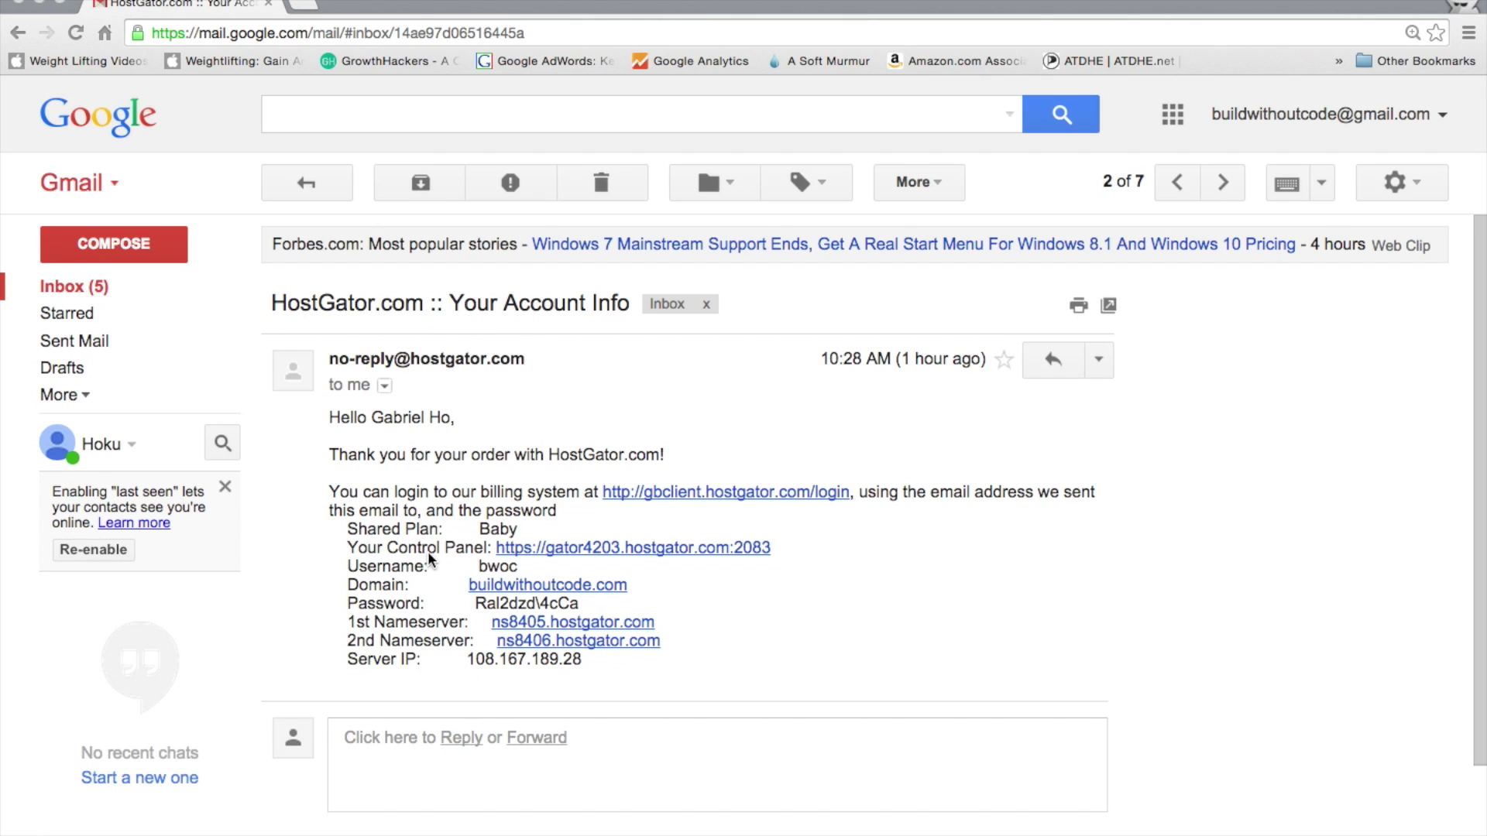
- Open the control panel link in the HostGator account email and copy the email's username into the cPanel login
left_click_drag(368, 547, 456, 549)
left_click(456, 550)
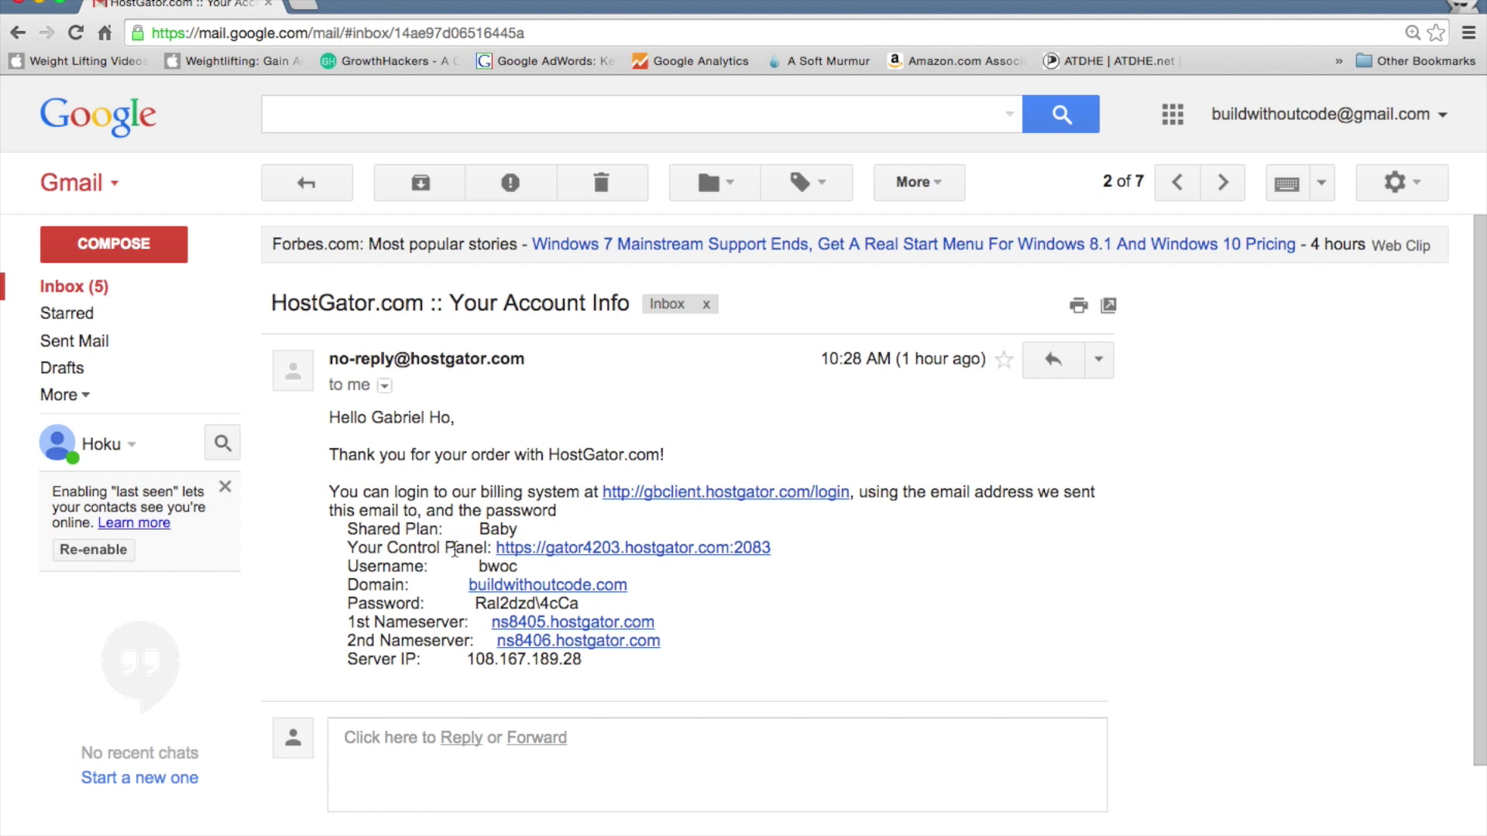
left_click(531, 548)
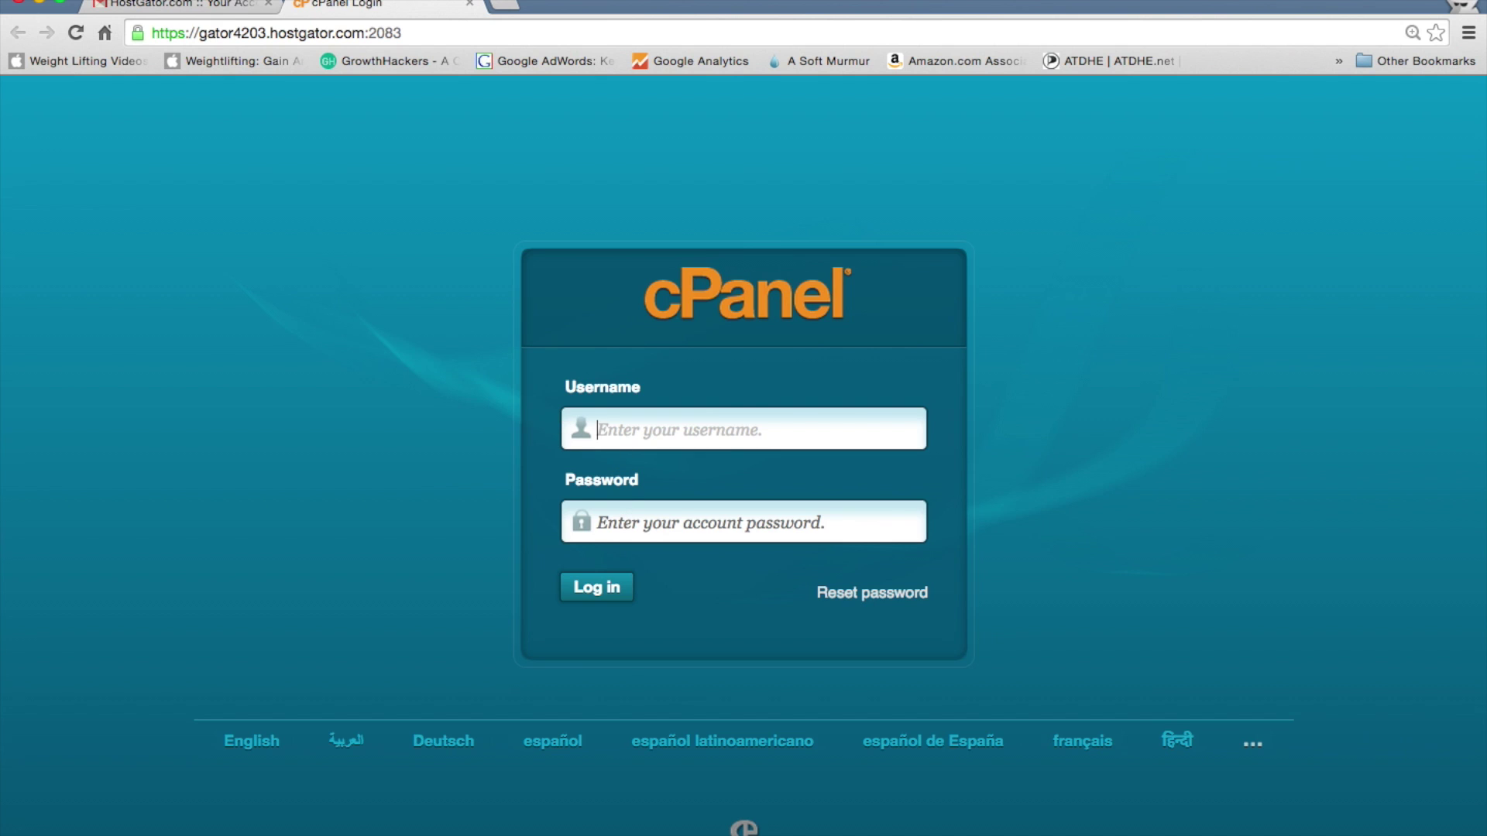
key("ctrl+shift+Tab")
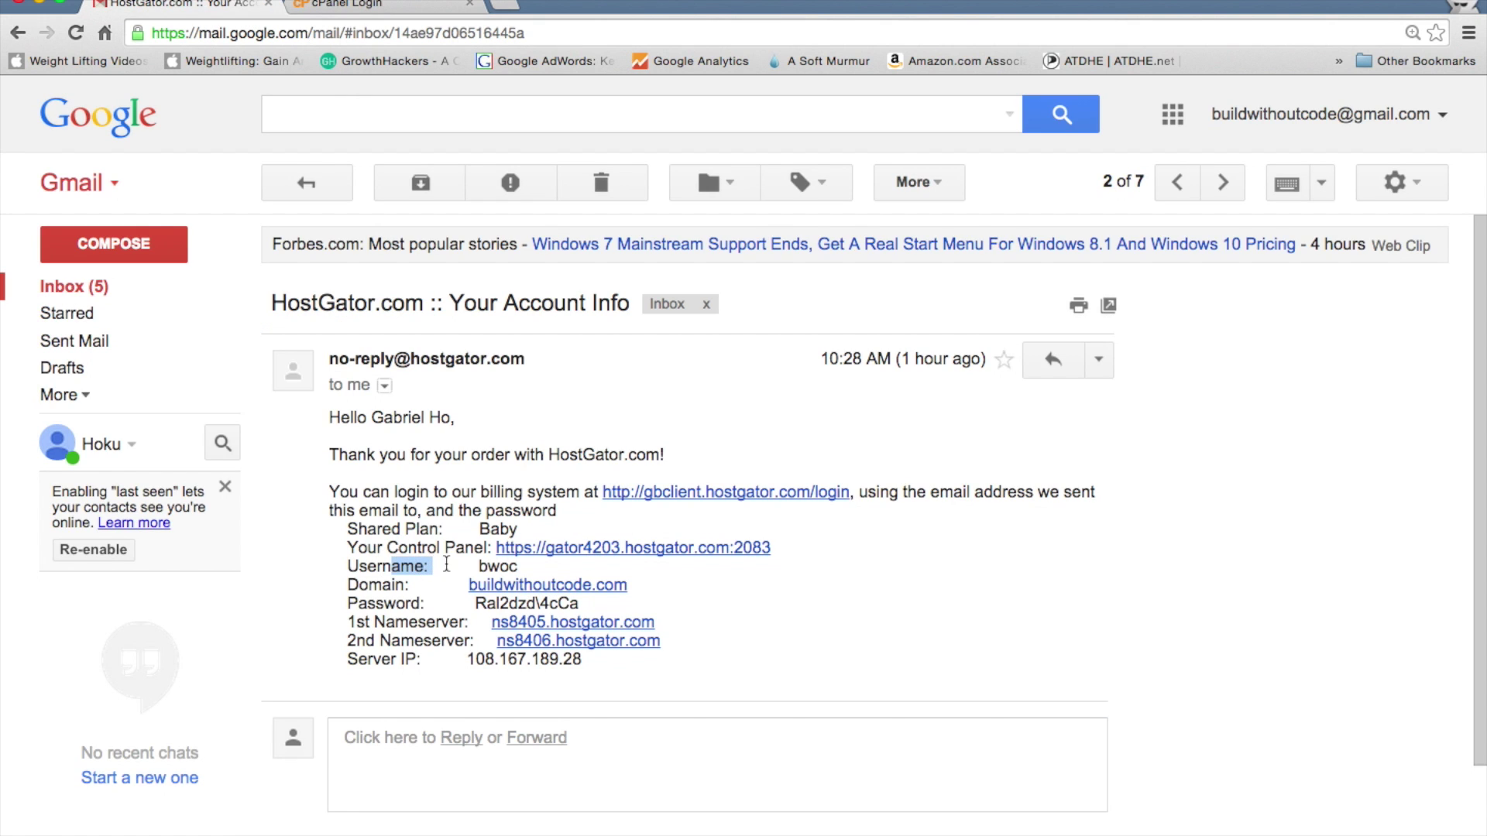
left_click_drag(478, 566, 520, 566)
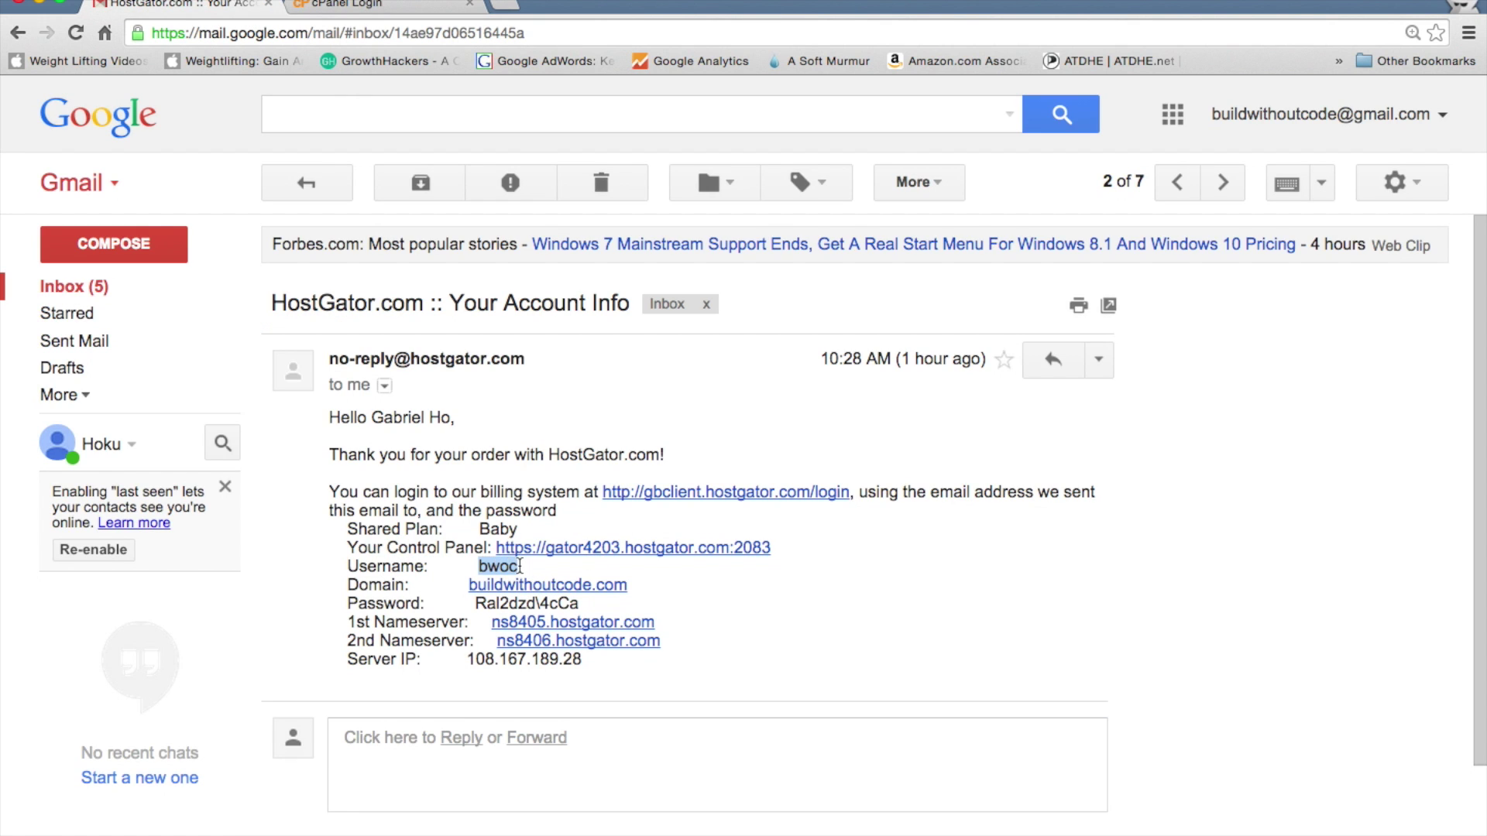
key("ctrl+c")
key("ctrl+Tab")
key("ctrl+v")
- Copy the account password from the HostGator email in Gmail into the cPanel Password field and log in
key("ctrl+shift+Tab")
left_click_drag(475, 603, 577, 598)
key("ctrl+c")
key("ctrl+Tab")
left_click(674, 524)
key("ctrl+v")
left_click(601, 587)
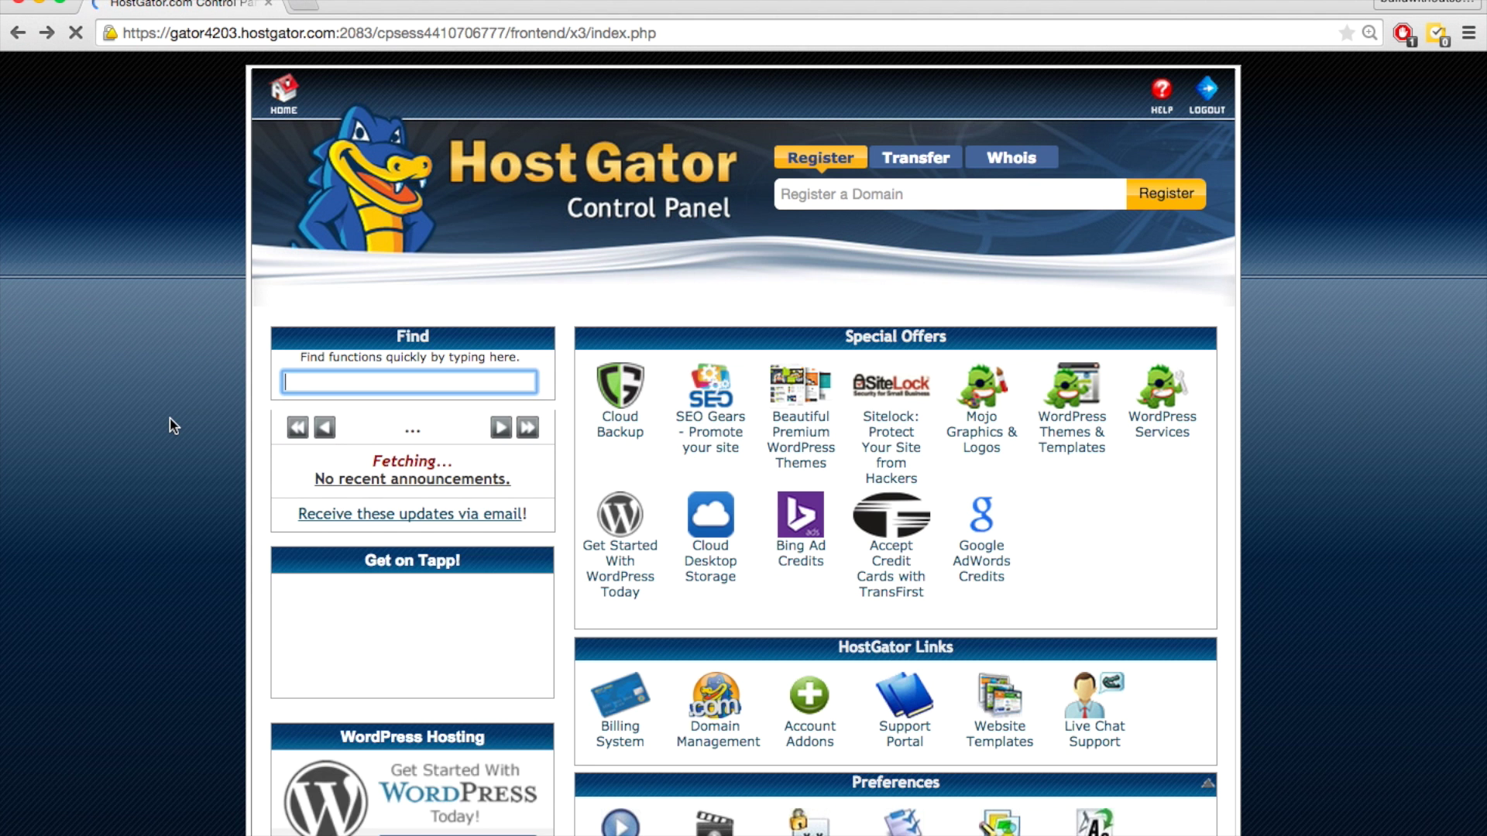
- Open QuickInstall from the Software/Services section of the HostGator control panel and reduce the page zoom to 110%
scroll(174, 425, "down", 2)
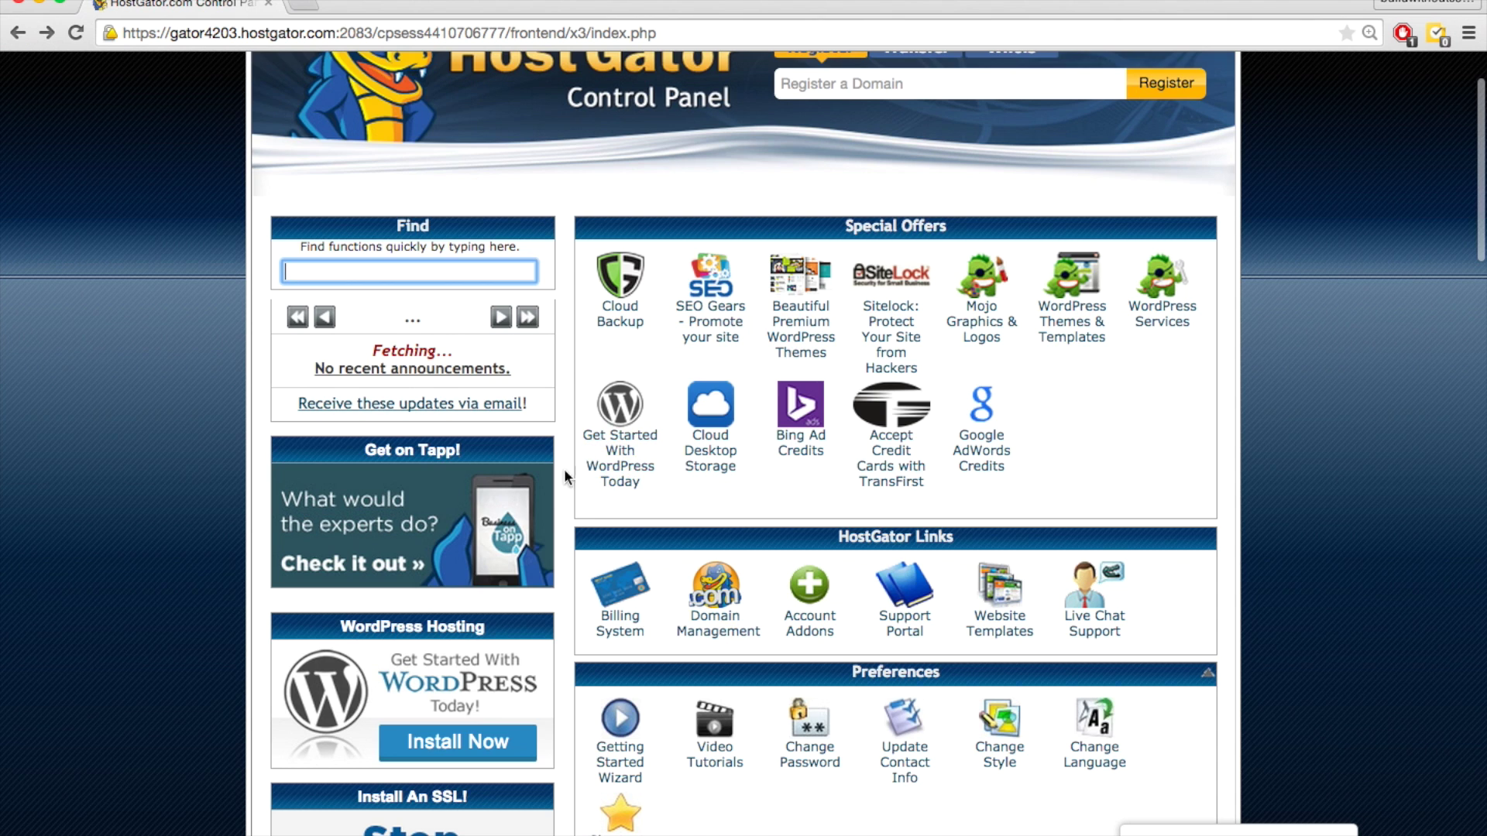
scroll(128, 565, "down", 10)
scroll(128, 564, "down", 10)
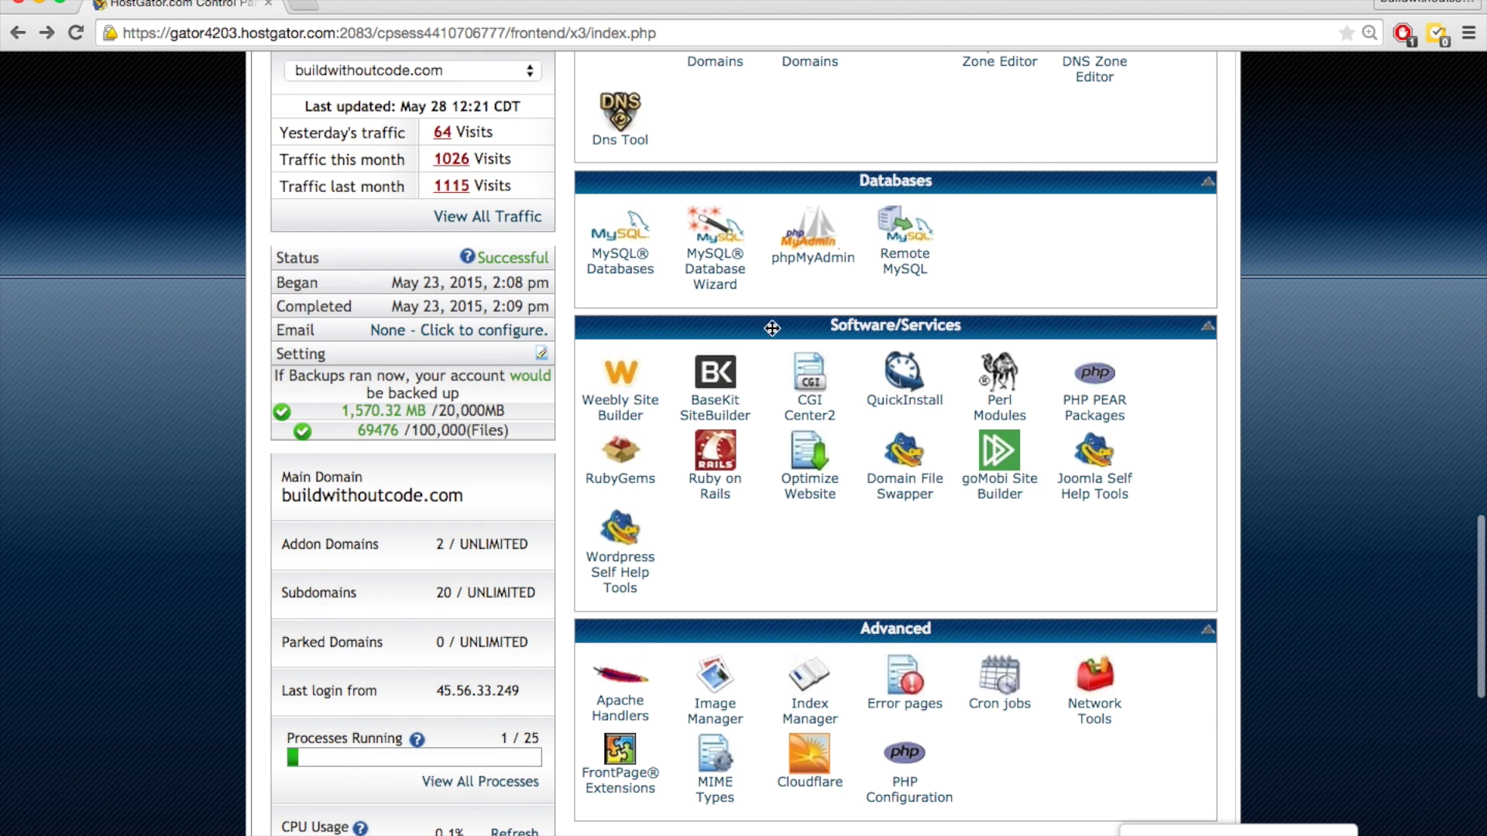
left_click(914, 406)
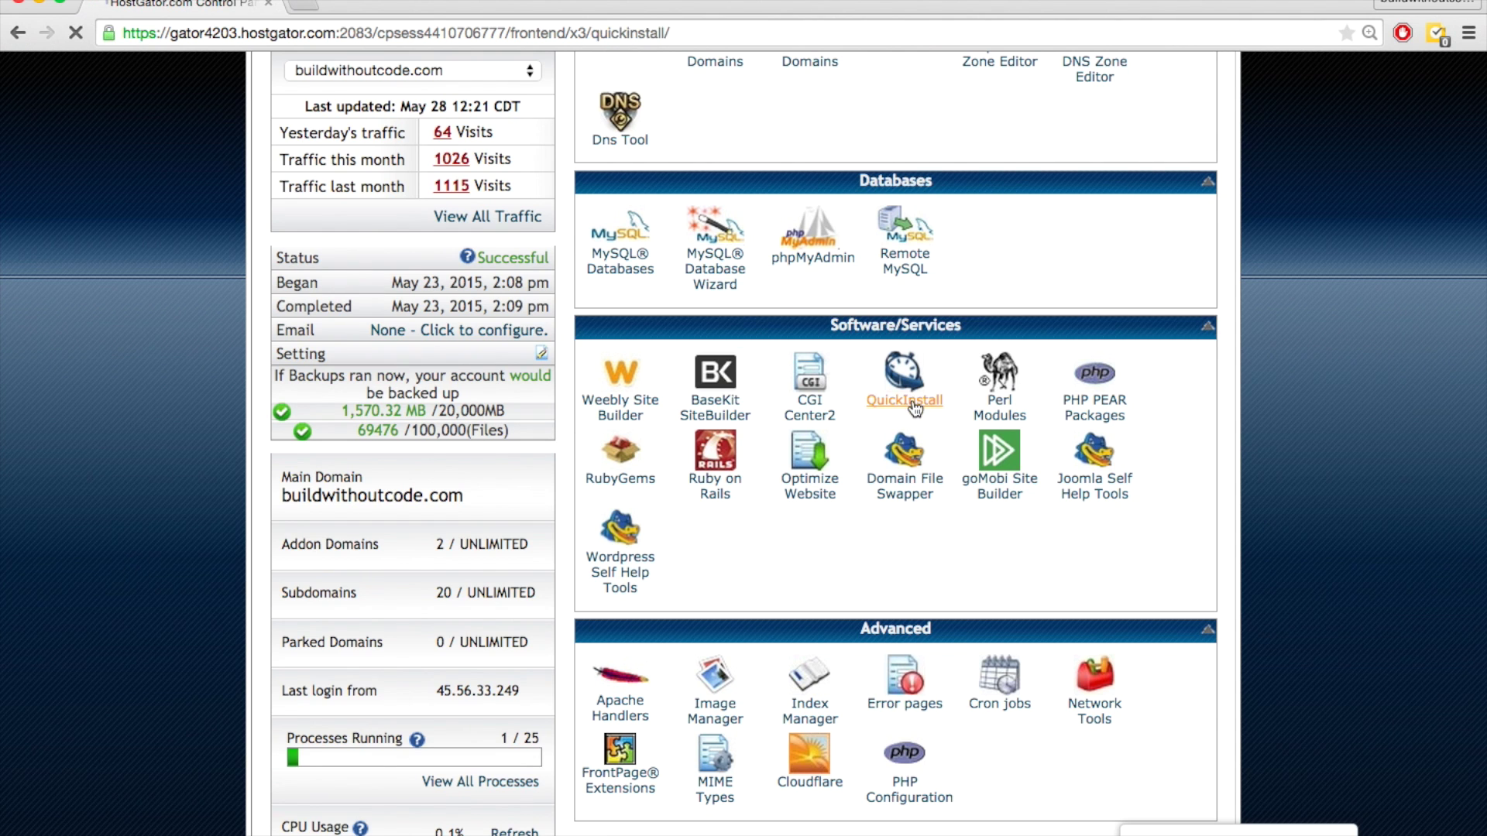
key("super+minus")
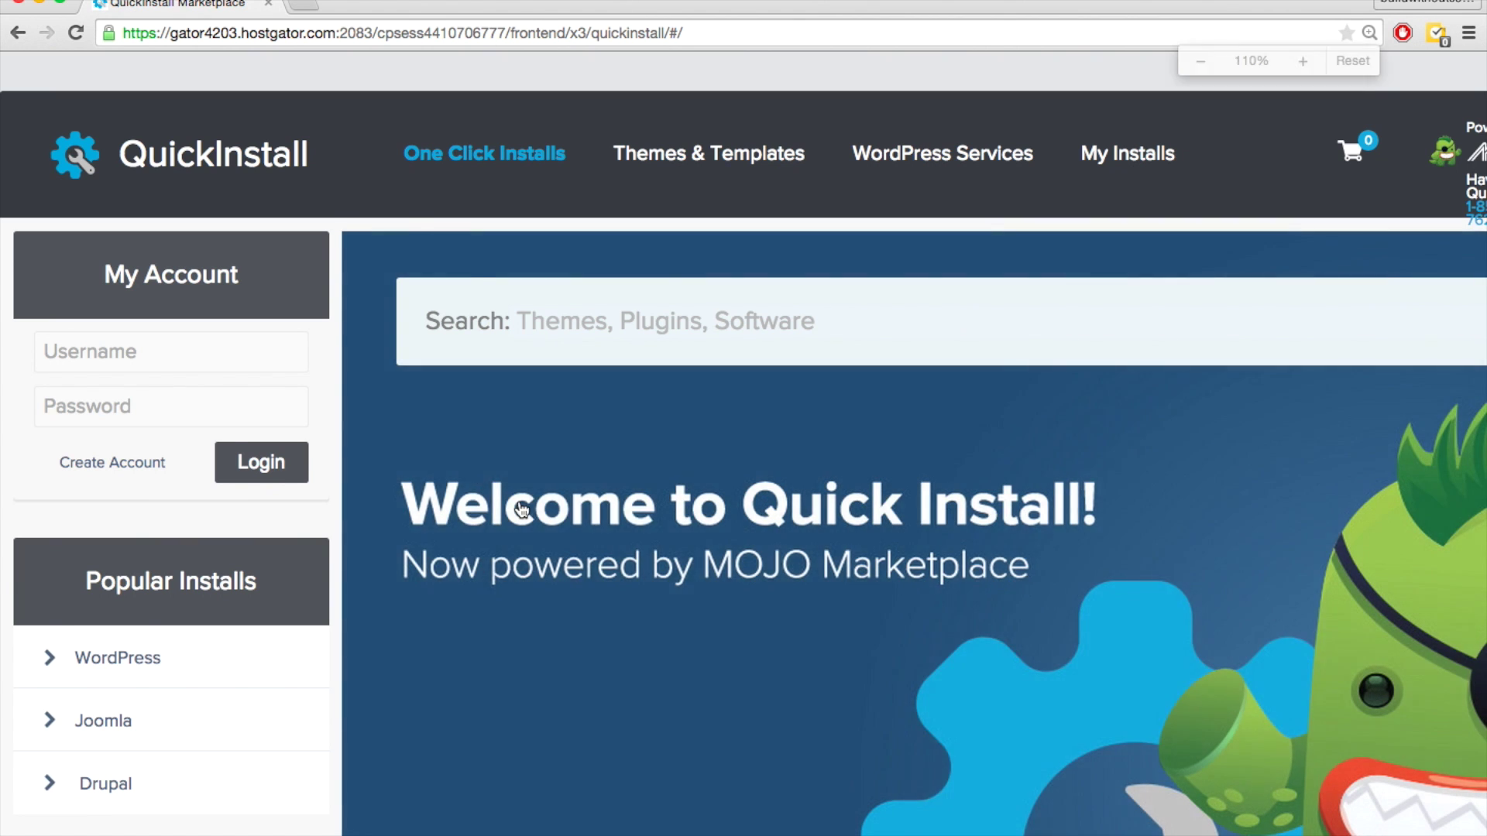
- Choose WordPress in QuickInstall and open the installation form of its free option
scroll(522, 508, "down", 6)
scroll(522, 508, "down", 2)
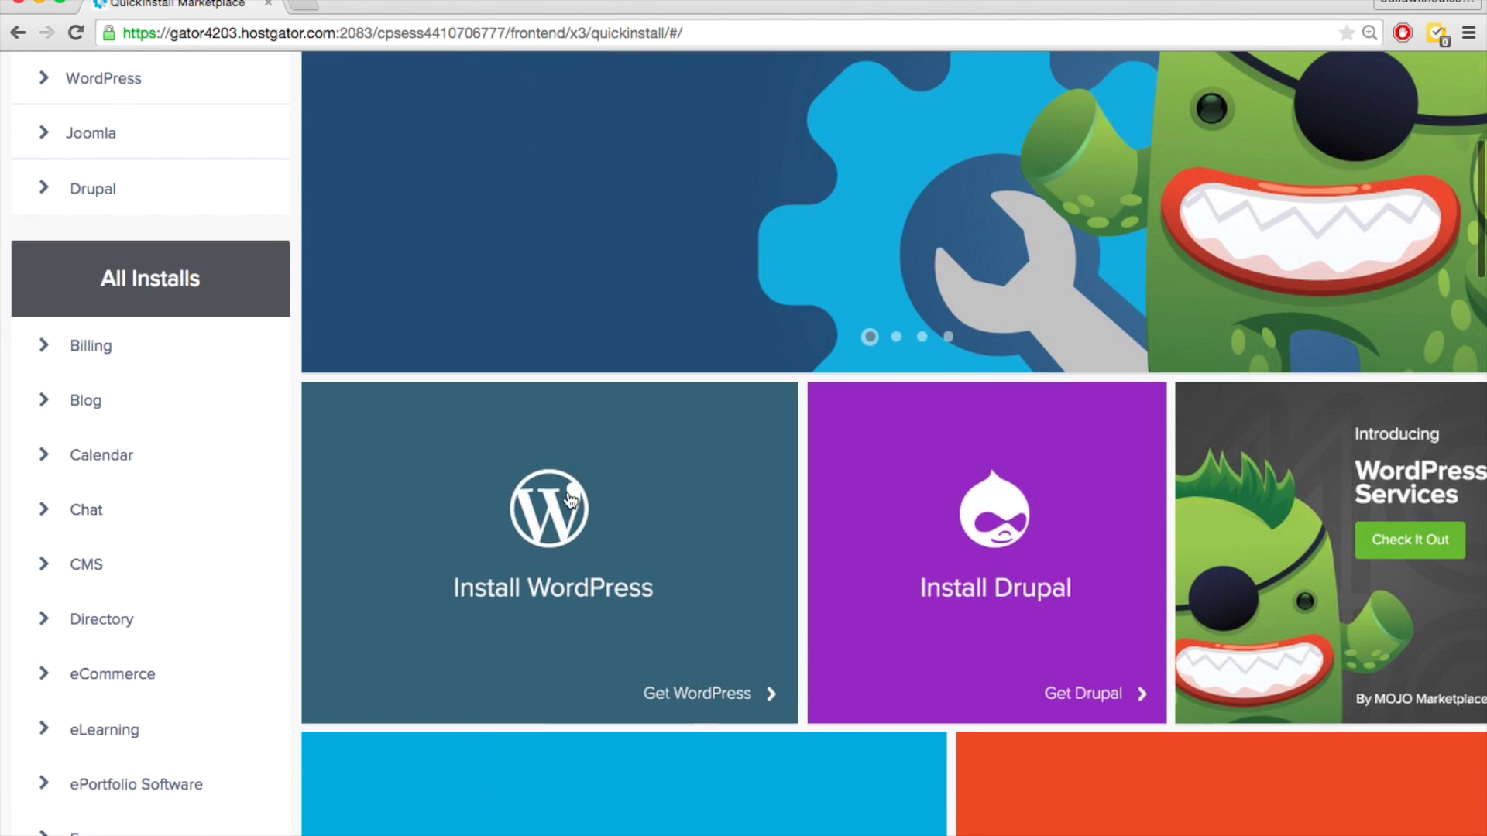
left_click(599, 563)
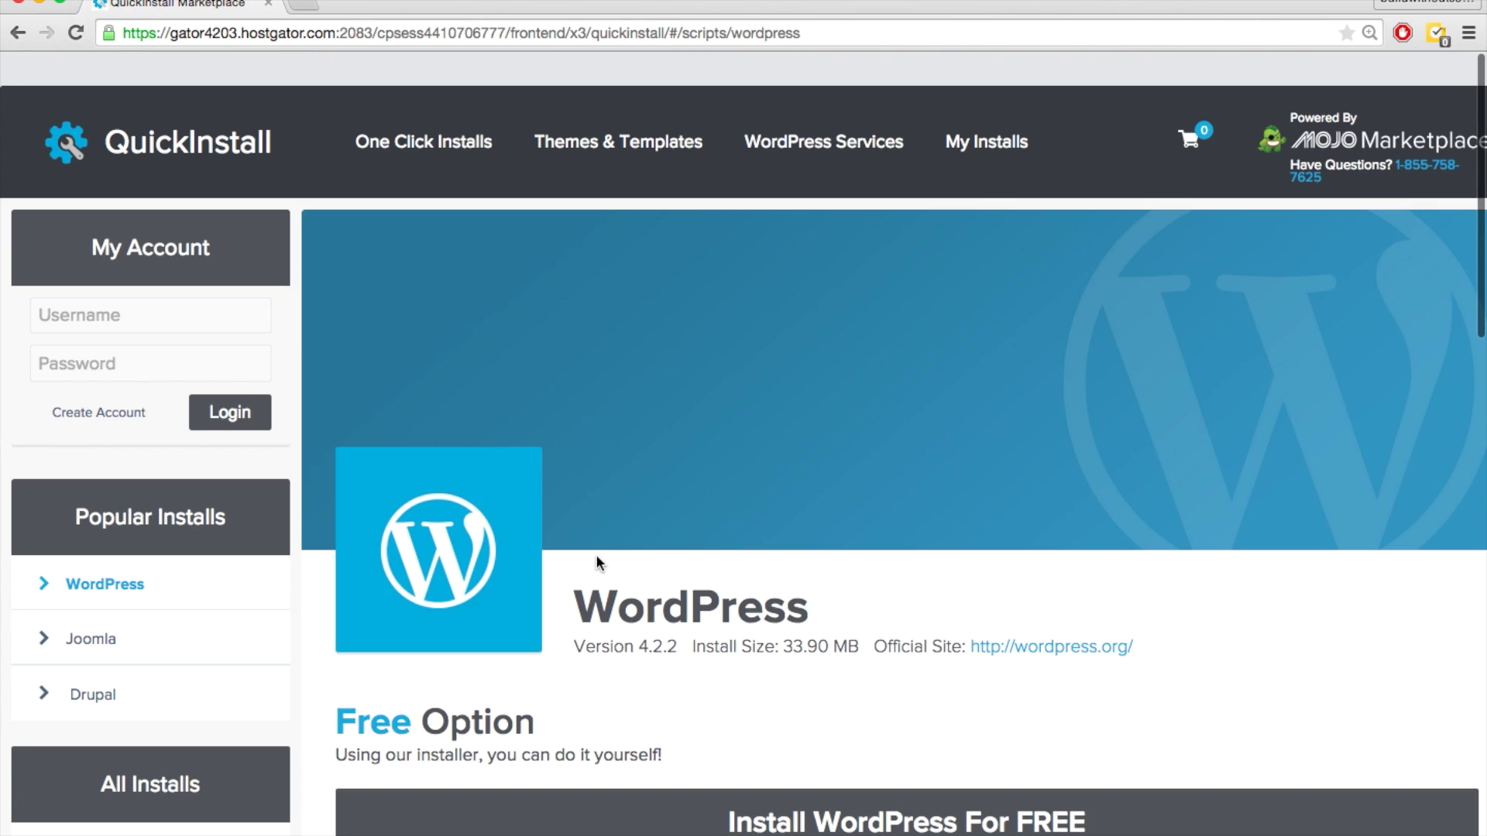
scroll(597, 557, "down", 5)
scroll(596, 556, "down", 3)
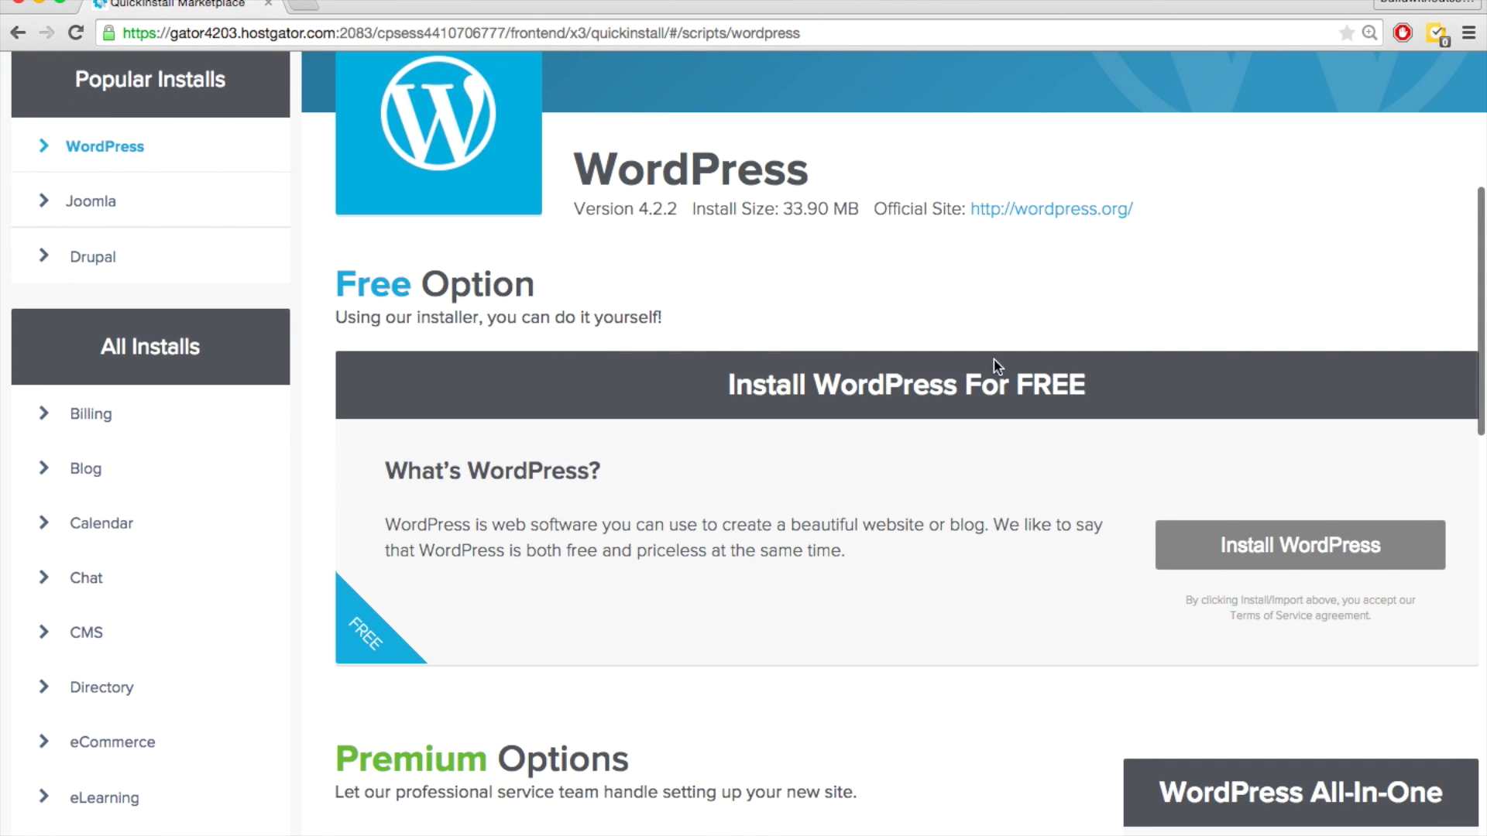
scroll(903, 579, "down", 3)
scroll(904, 582, "down", 2)
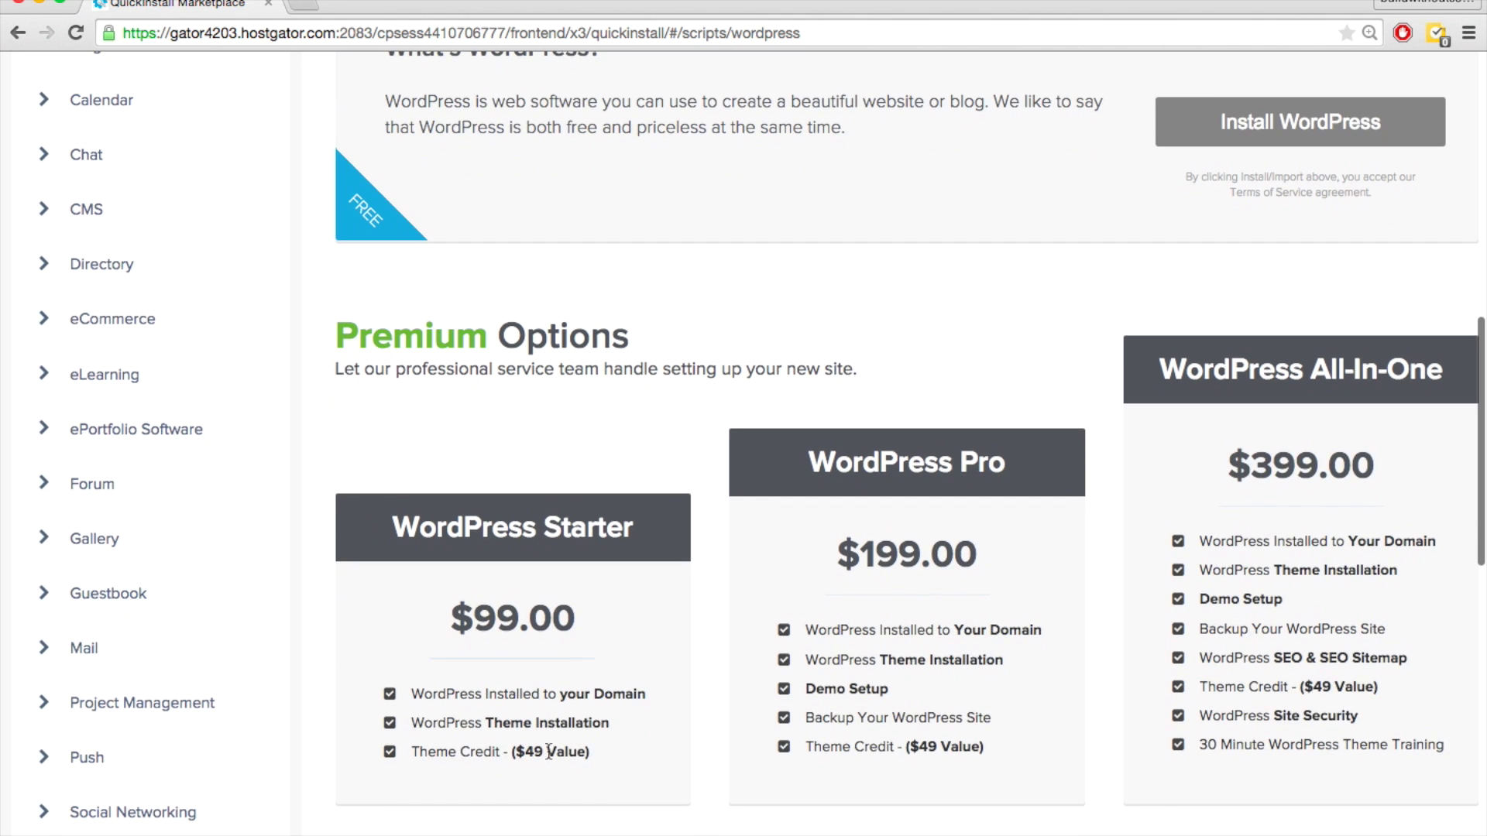
scroll(822, 637, "up", 7)
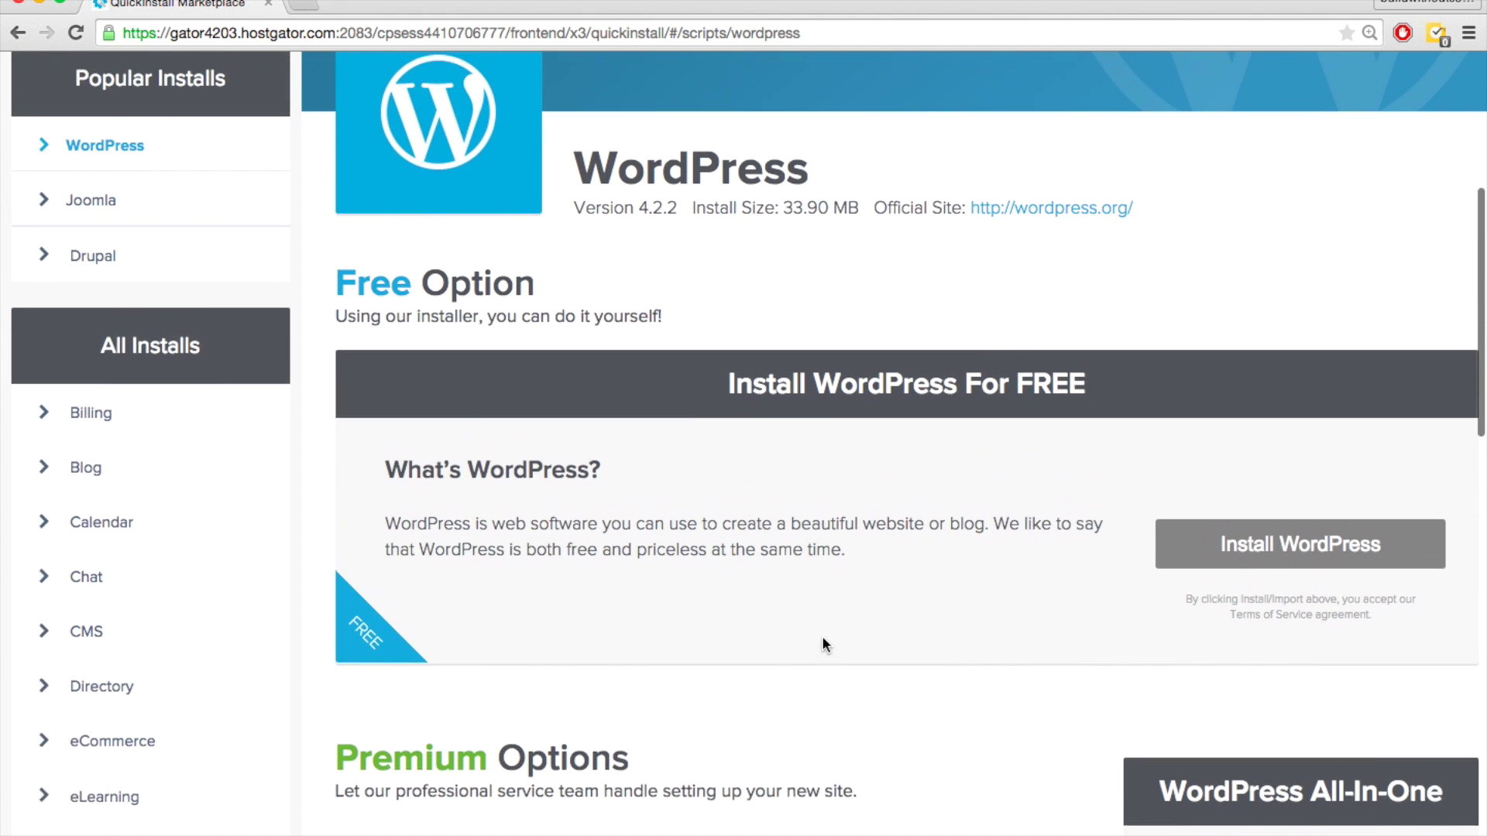
left_click(1274, 592)
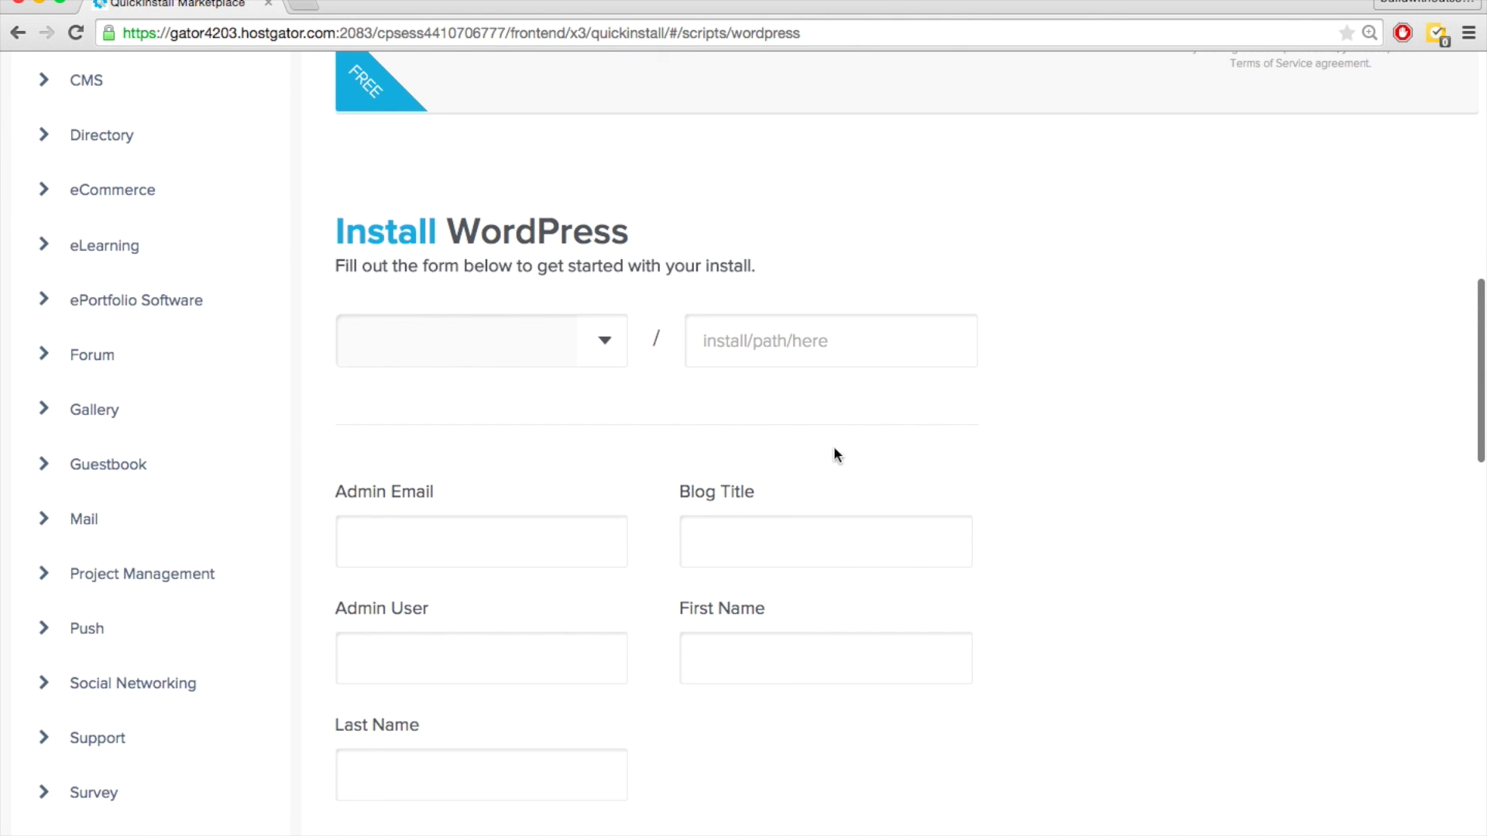
- Select testbusiness.buildwithoutcode.com as the WordPress install domain, leaving the install path empty
scroll(619, 438, "down", 2)
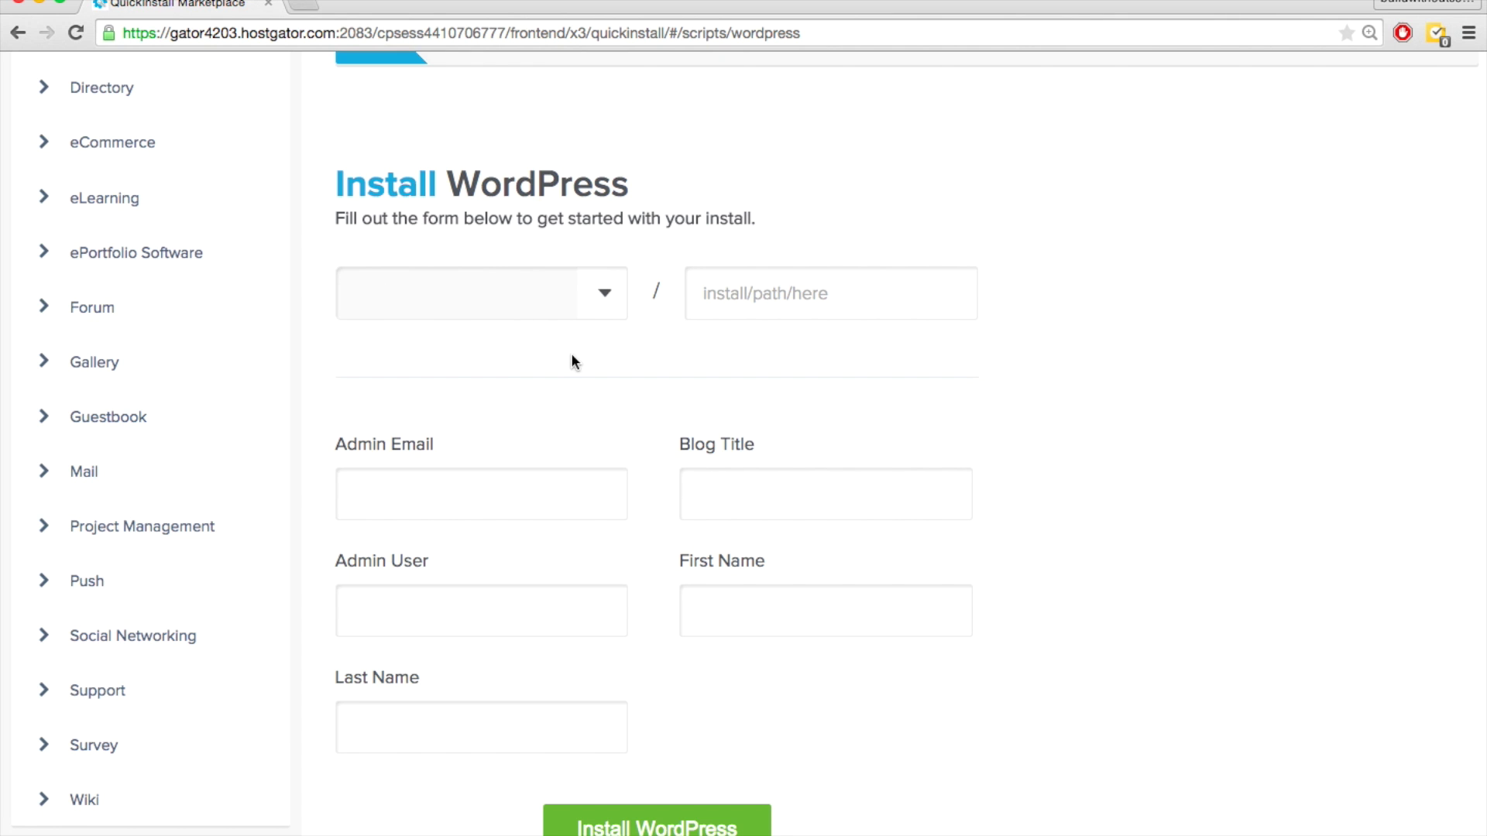
left_click(605, 298)
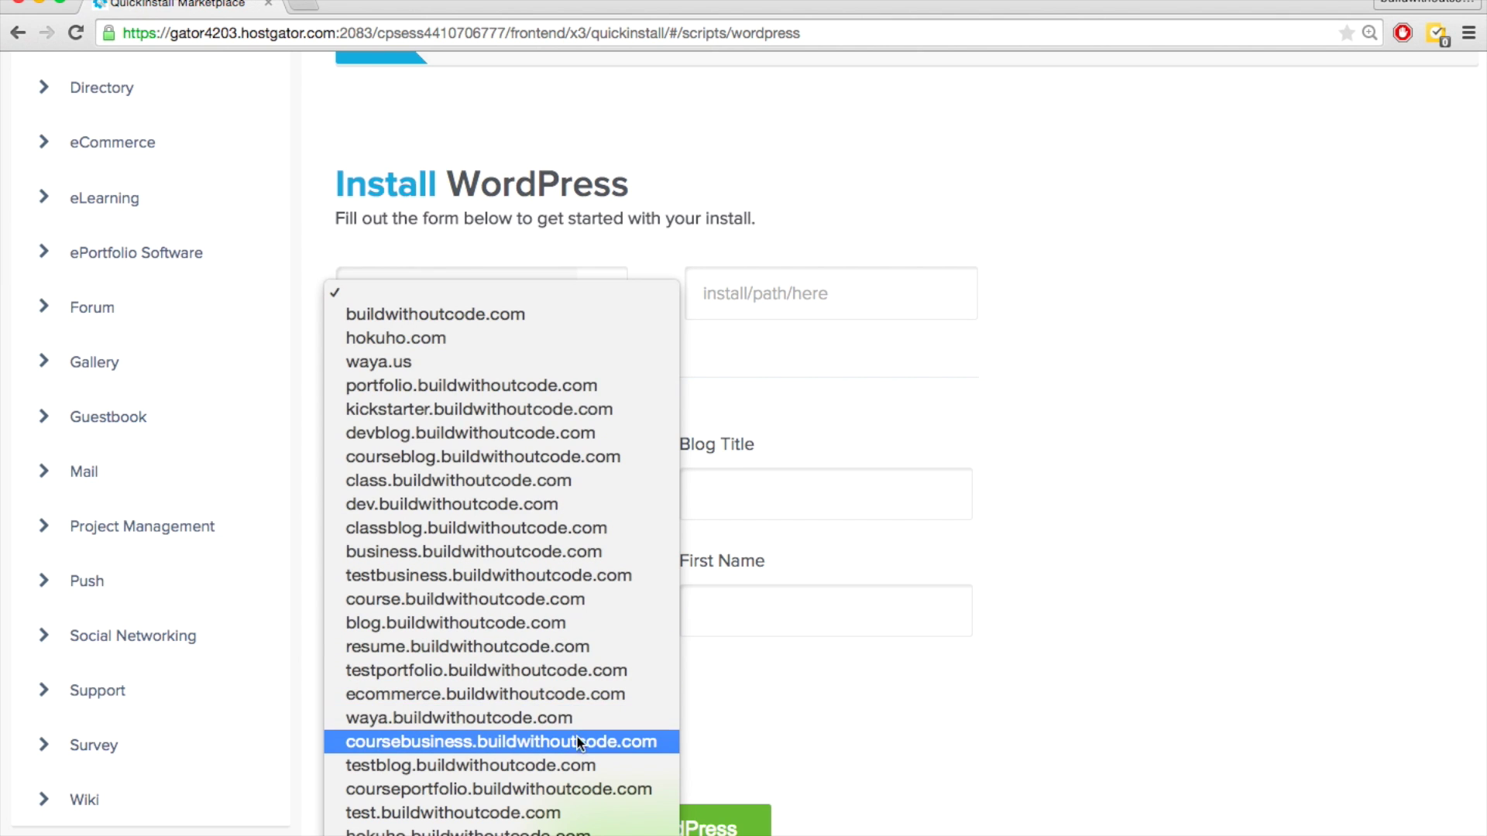
left_click(561, 573)
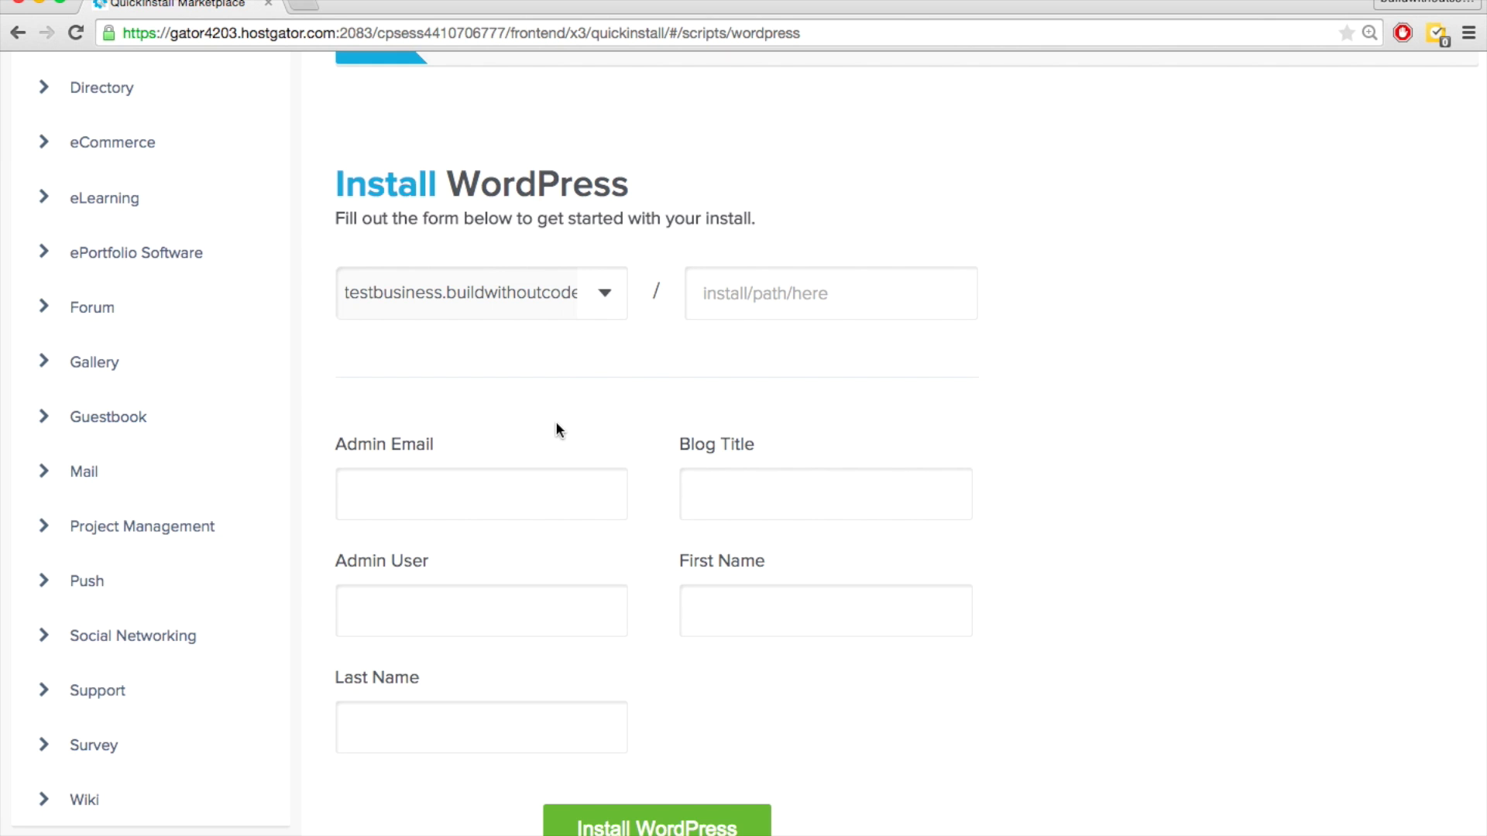
scroll(557, 428, "down", 1)
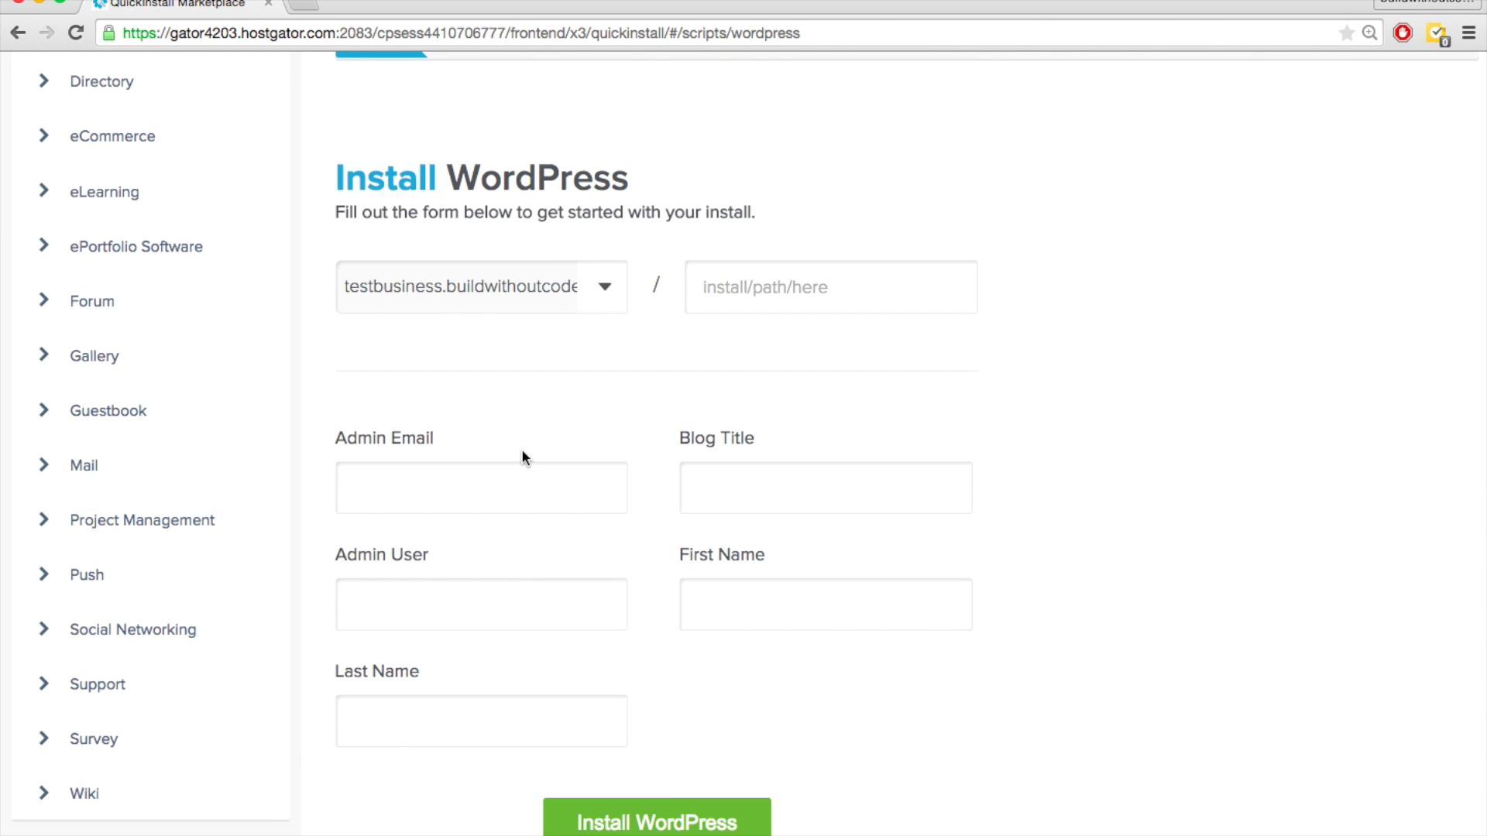
- Enter the admin's e-mail address and set the blog title to Test Business Site
left_click(486, 489)
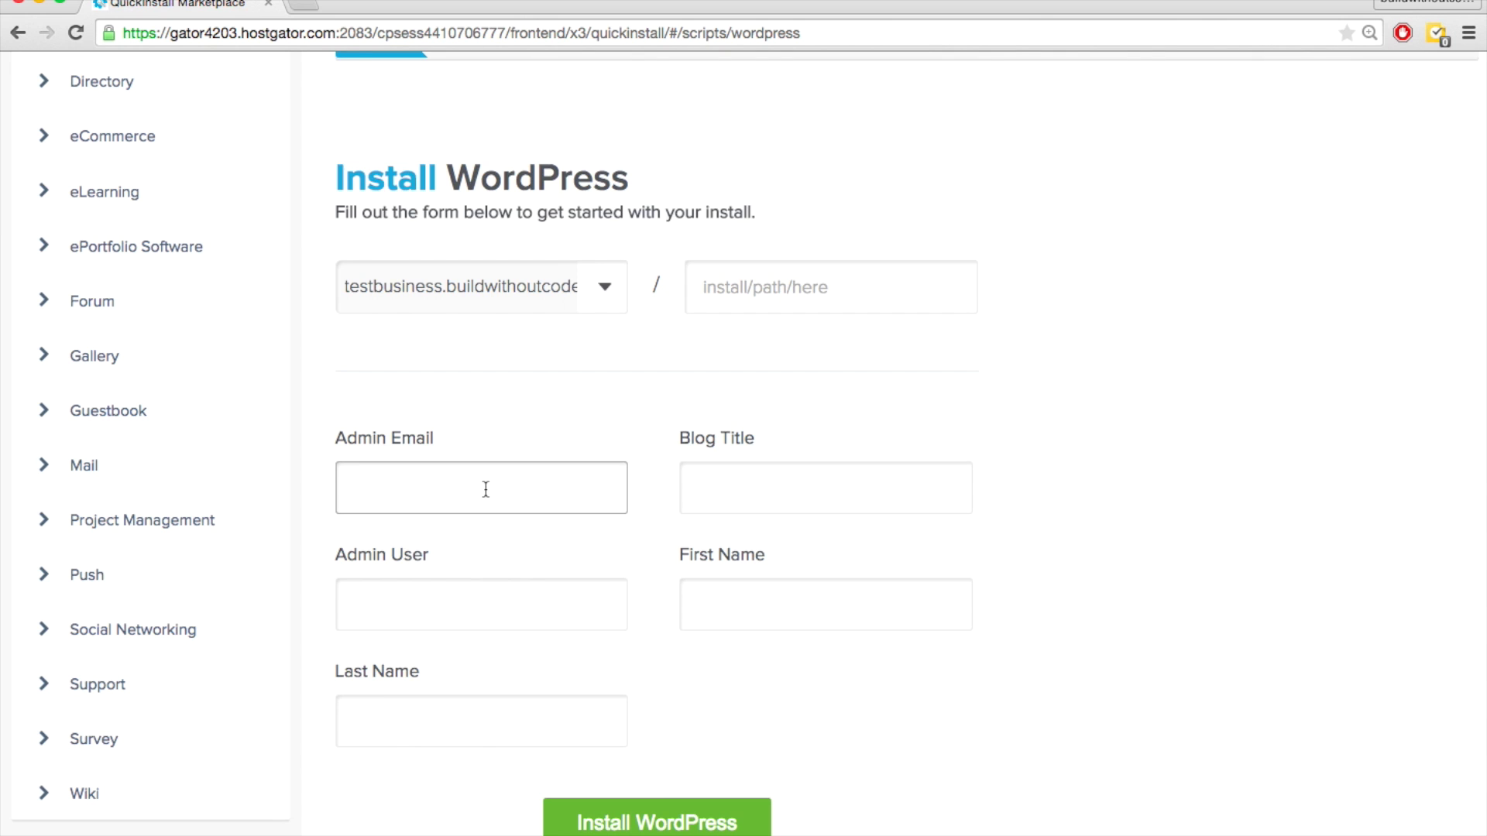
key("super+v")
left_click(736, 487)
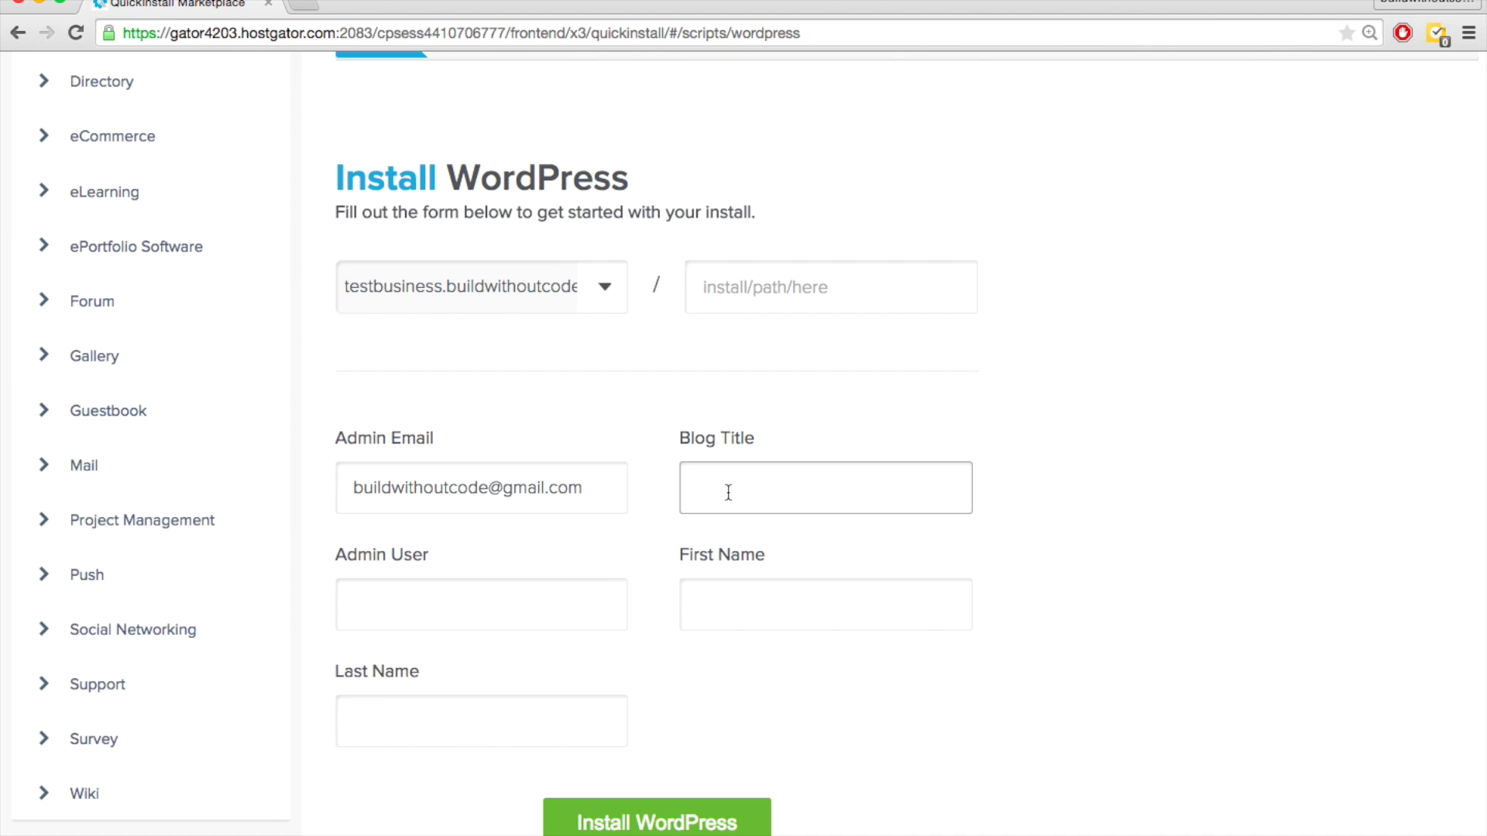
type("Test Business Site")
- Enter the admin username, first name and last name, and start the WordPress installation
left_click(504, 594)
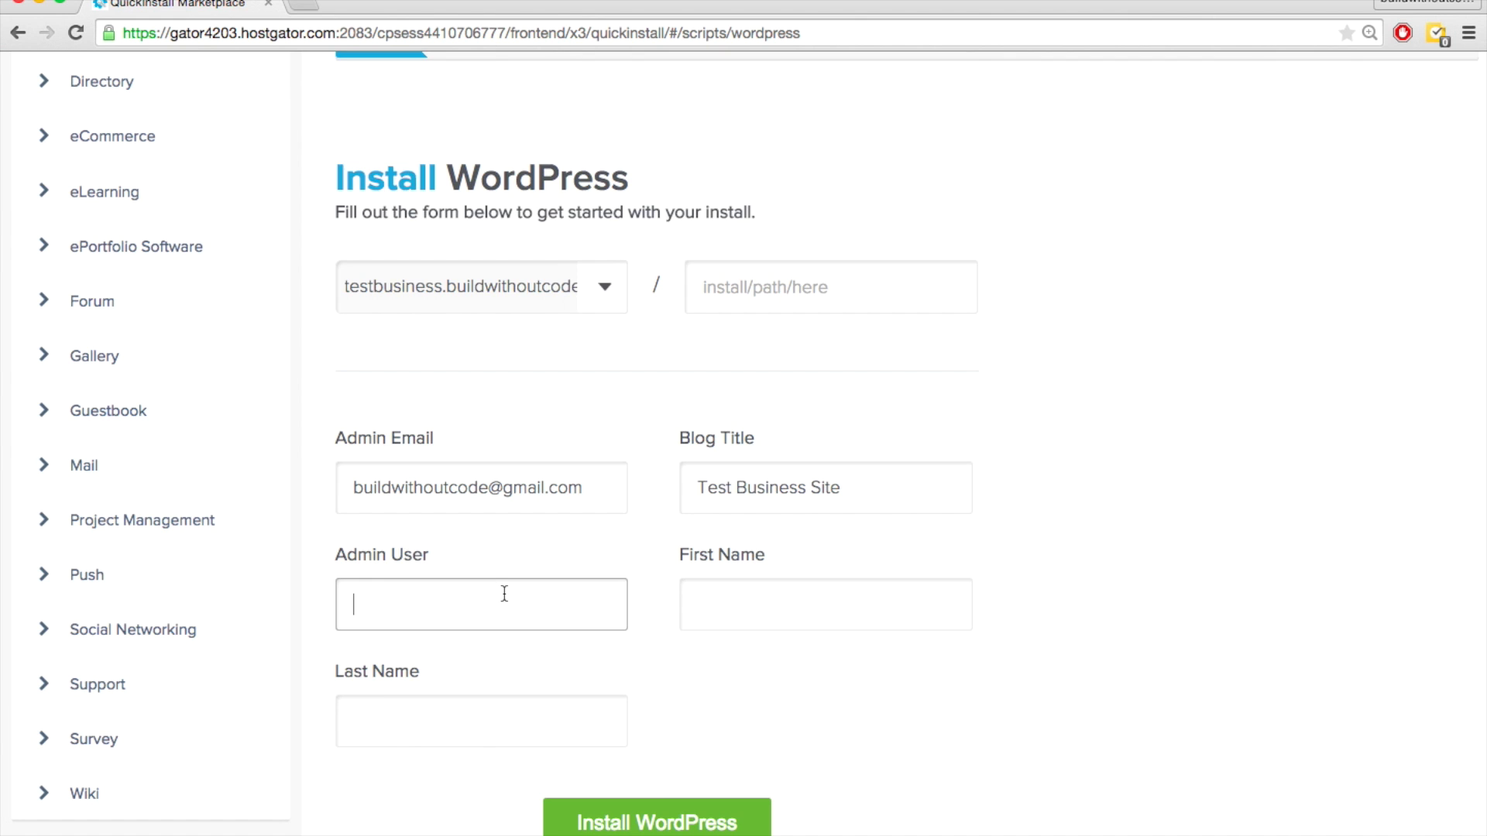
type("hoku")
left_click(757, 598)
type("Hoku")
key("Tab")
type("Ho")
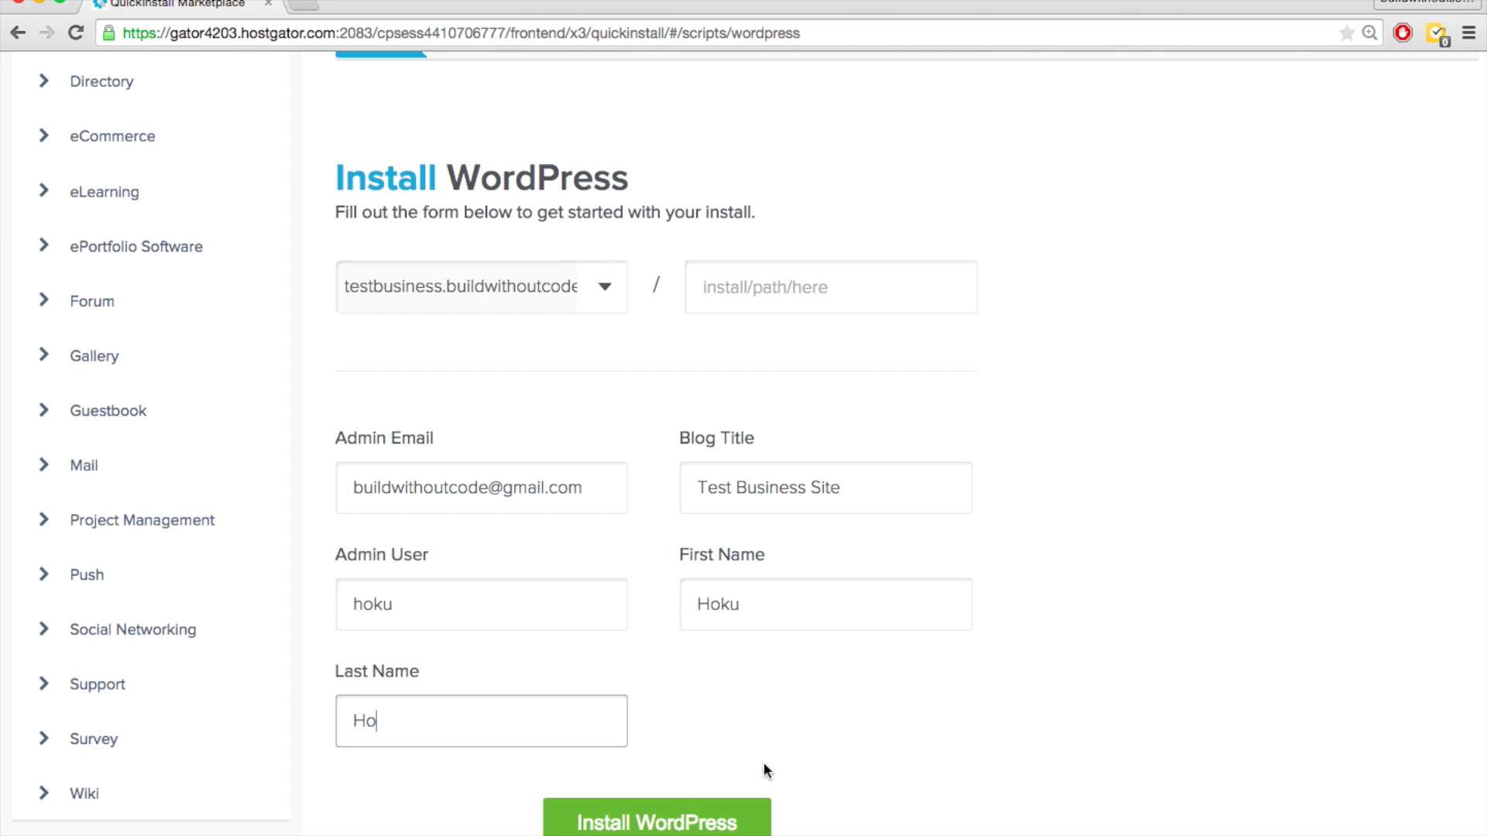
left_click(763, 819)
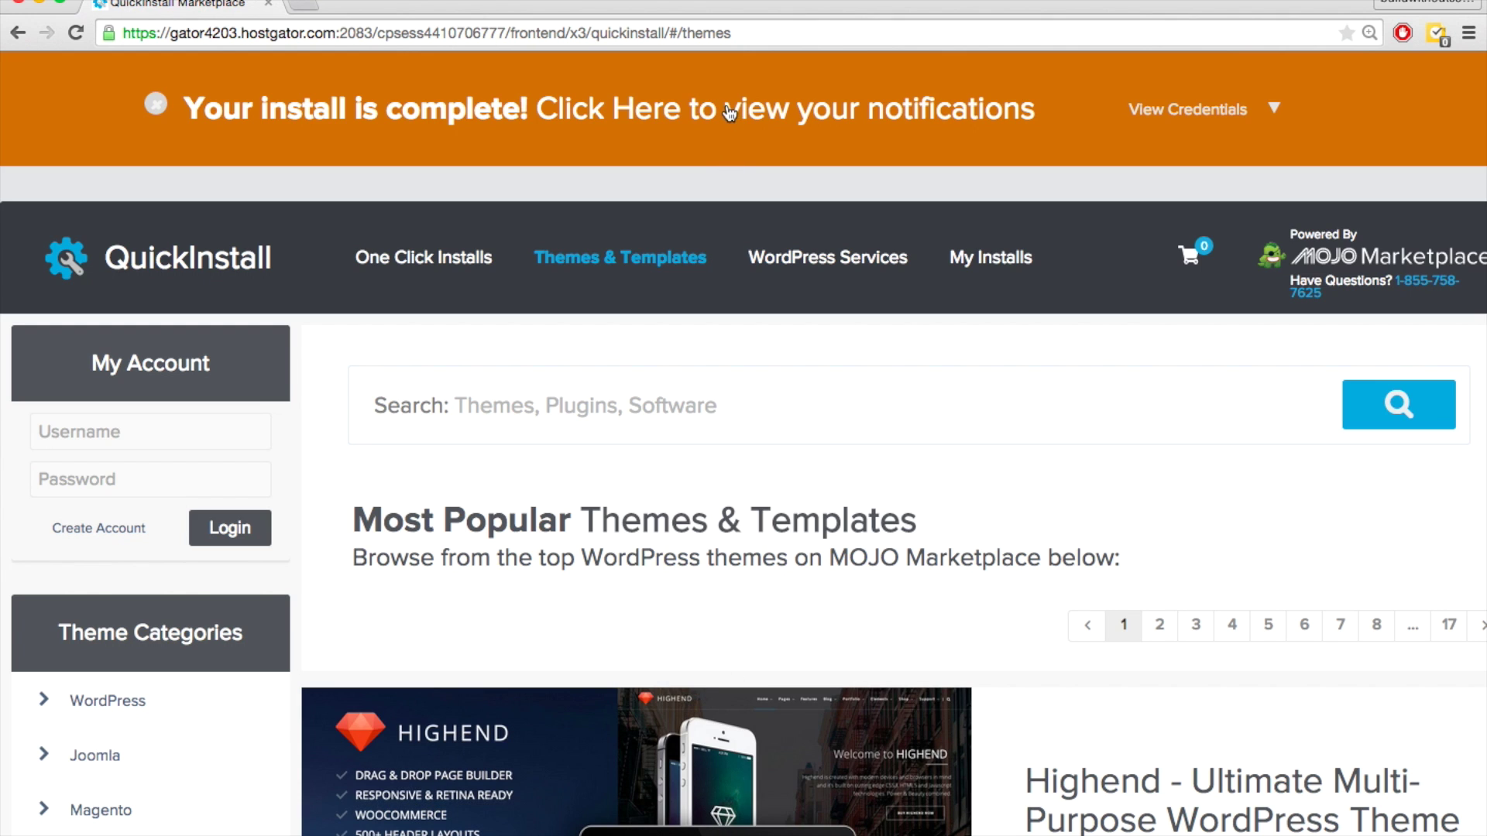
- View the credentials of the completed install and open its Admin Area address, testbusiness.buildwithoutcode.com/wp-admin
left_click(1214, 124)
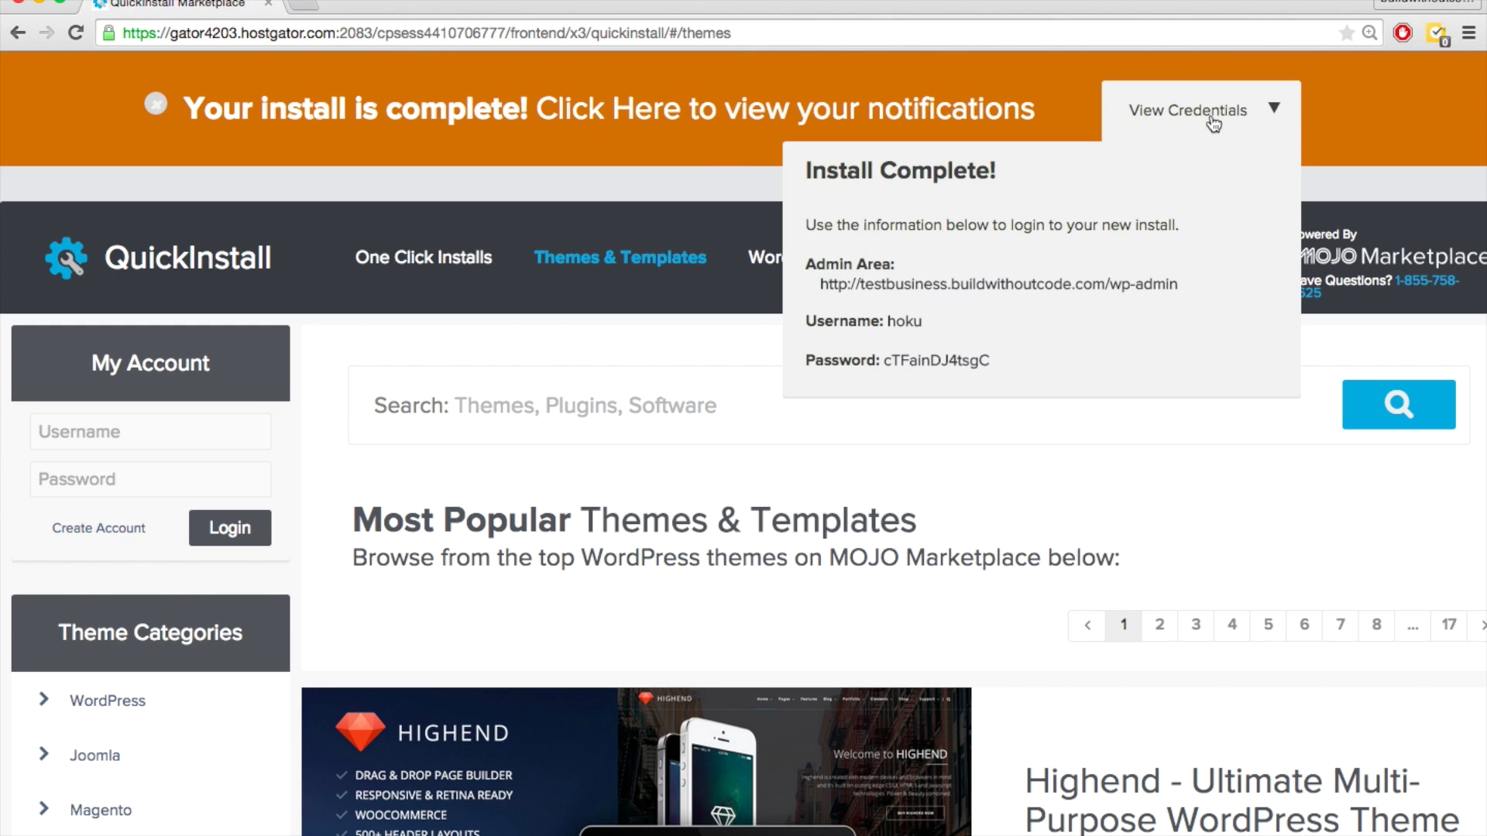
left_click(989, 292)
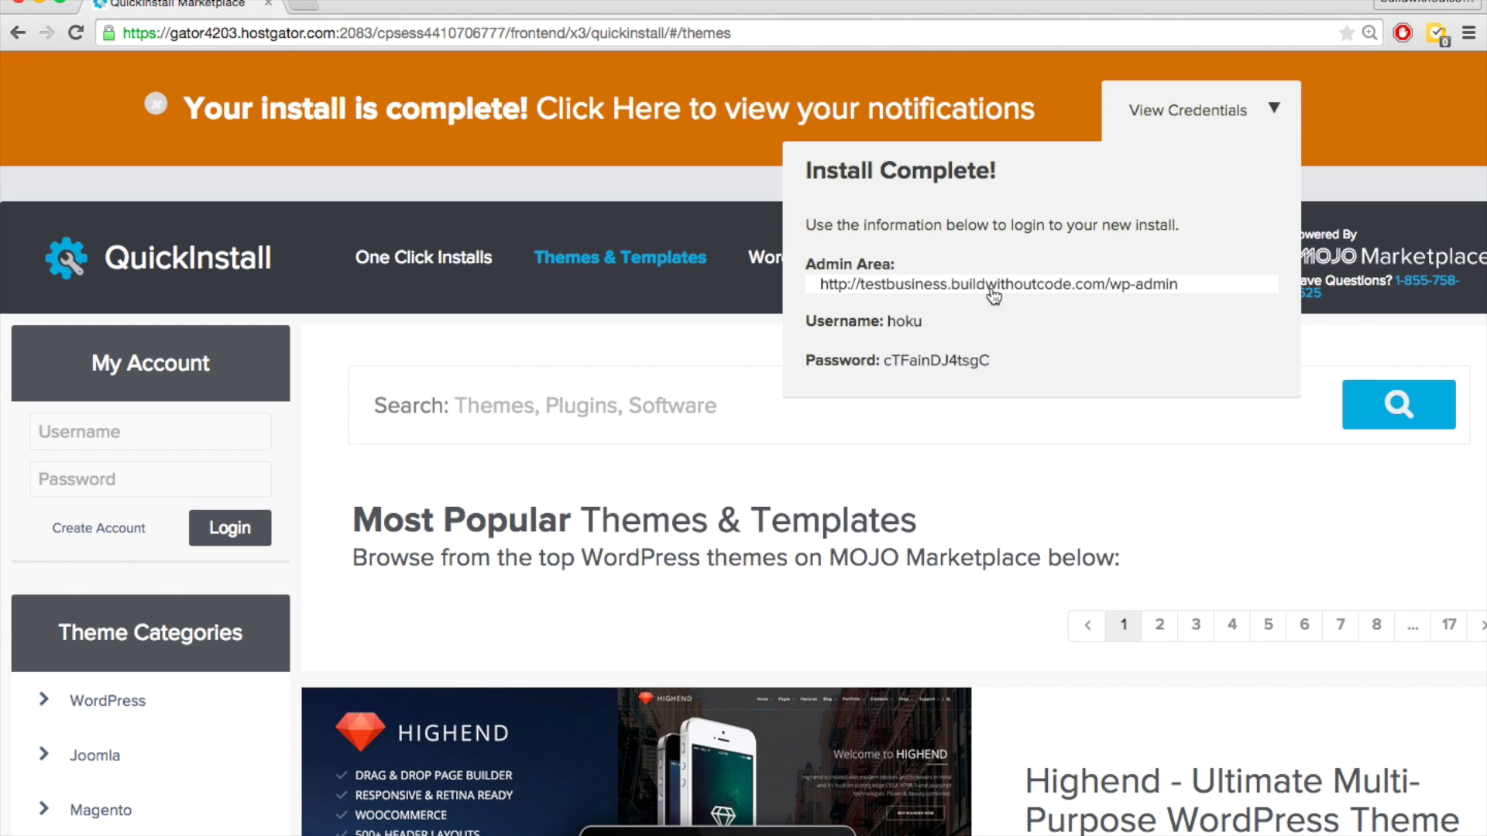
left_click(993, 286)
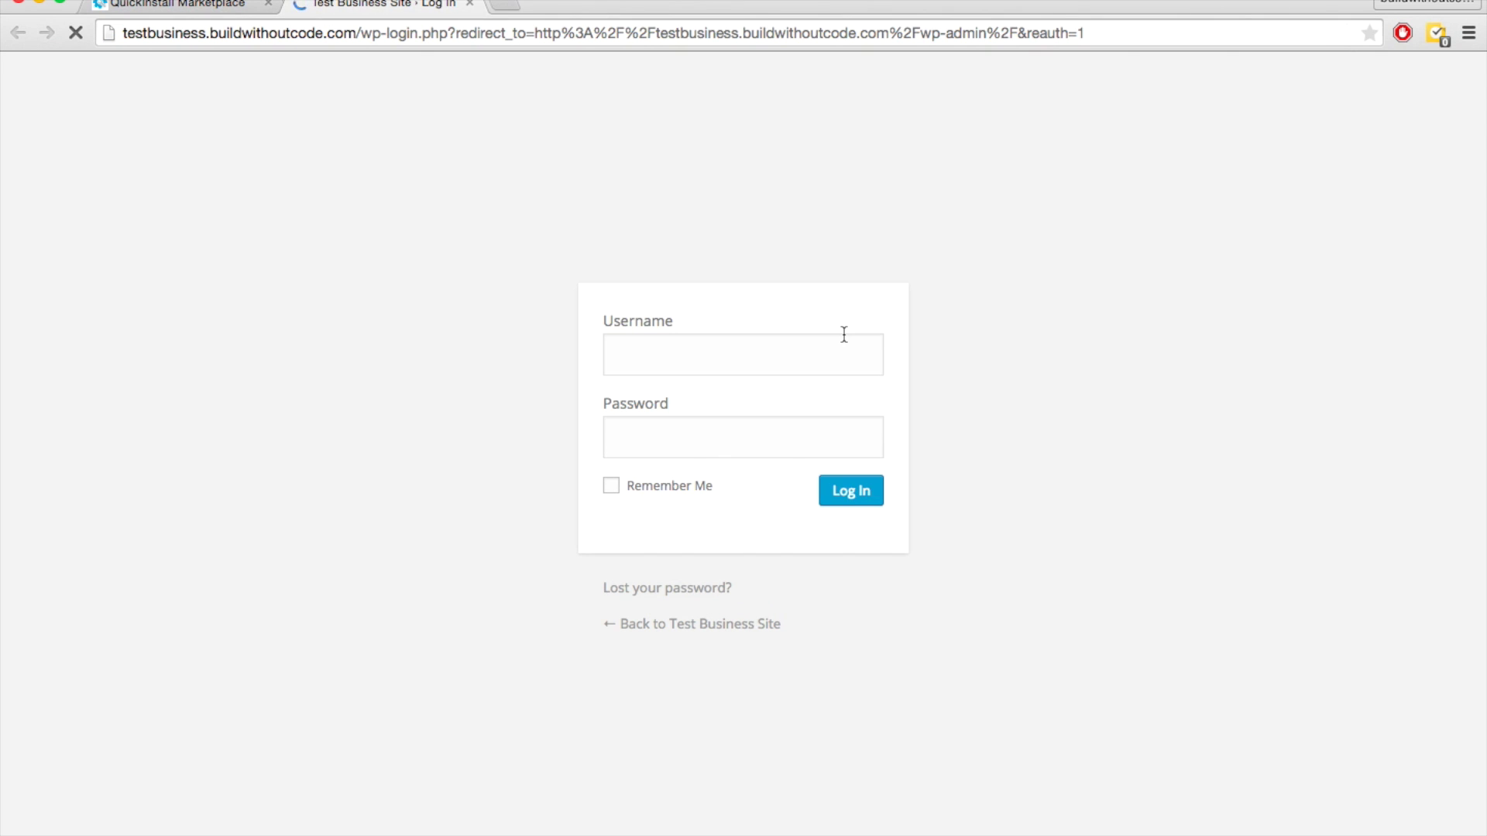
key("super+equal")
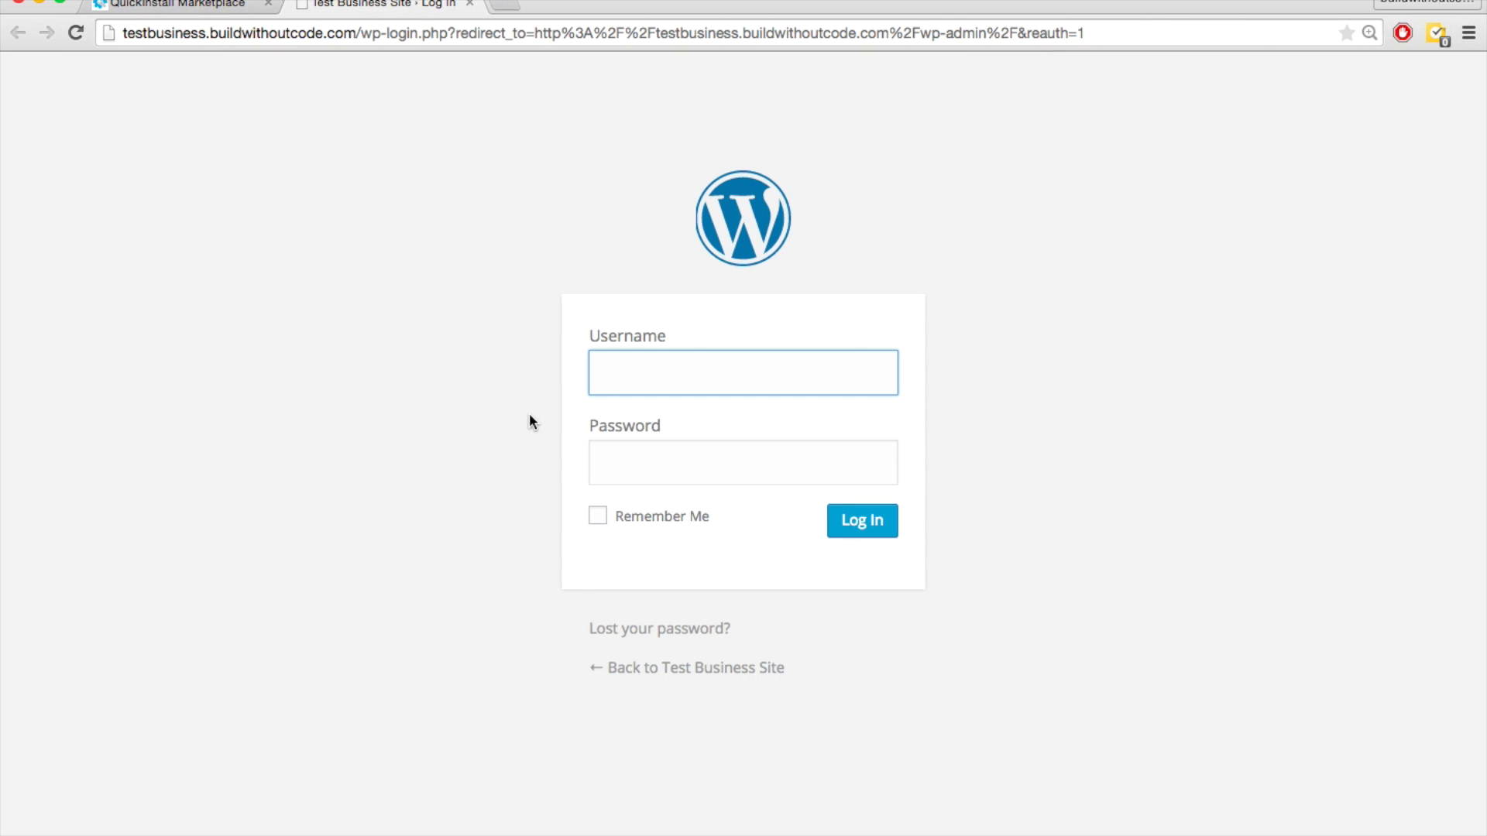
- Copy the admin username from the QuickInstall credentials into the WordPress login's Username field
left_click(457, 412)
left_click(590, 377)
key("ctrl+shift+Tab")
double_click(904, 323)
key("ctrl+c")
key("ctrl+Tab")
left_click(644, 370)
key("ctrl+v")
- Copy the password from the QuickInstall credentials into the WordPress login, enable Remember Me and log in
key("ctrl+shift+Tab")
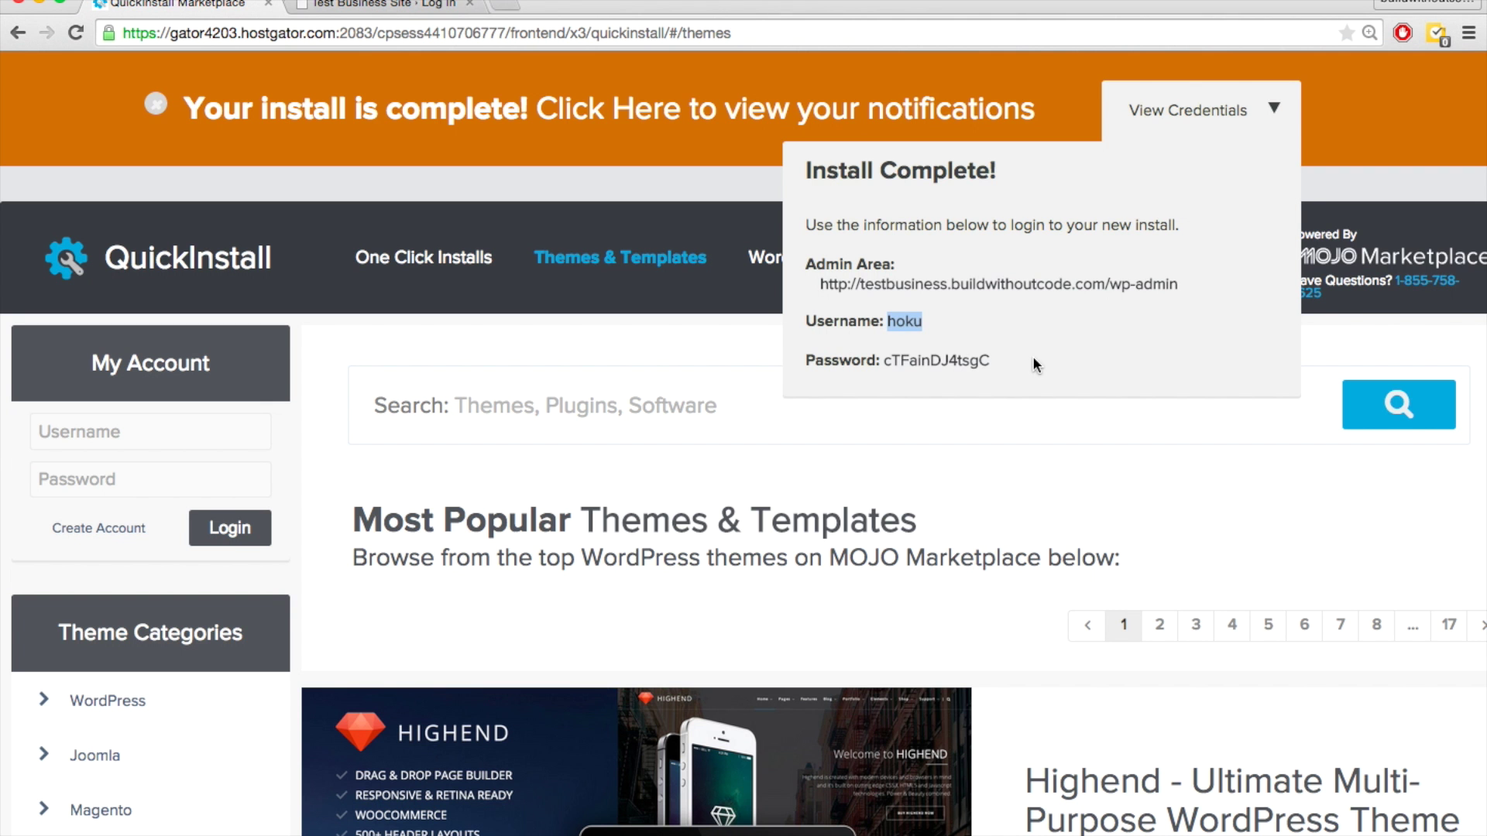
double_click(929, 361)
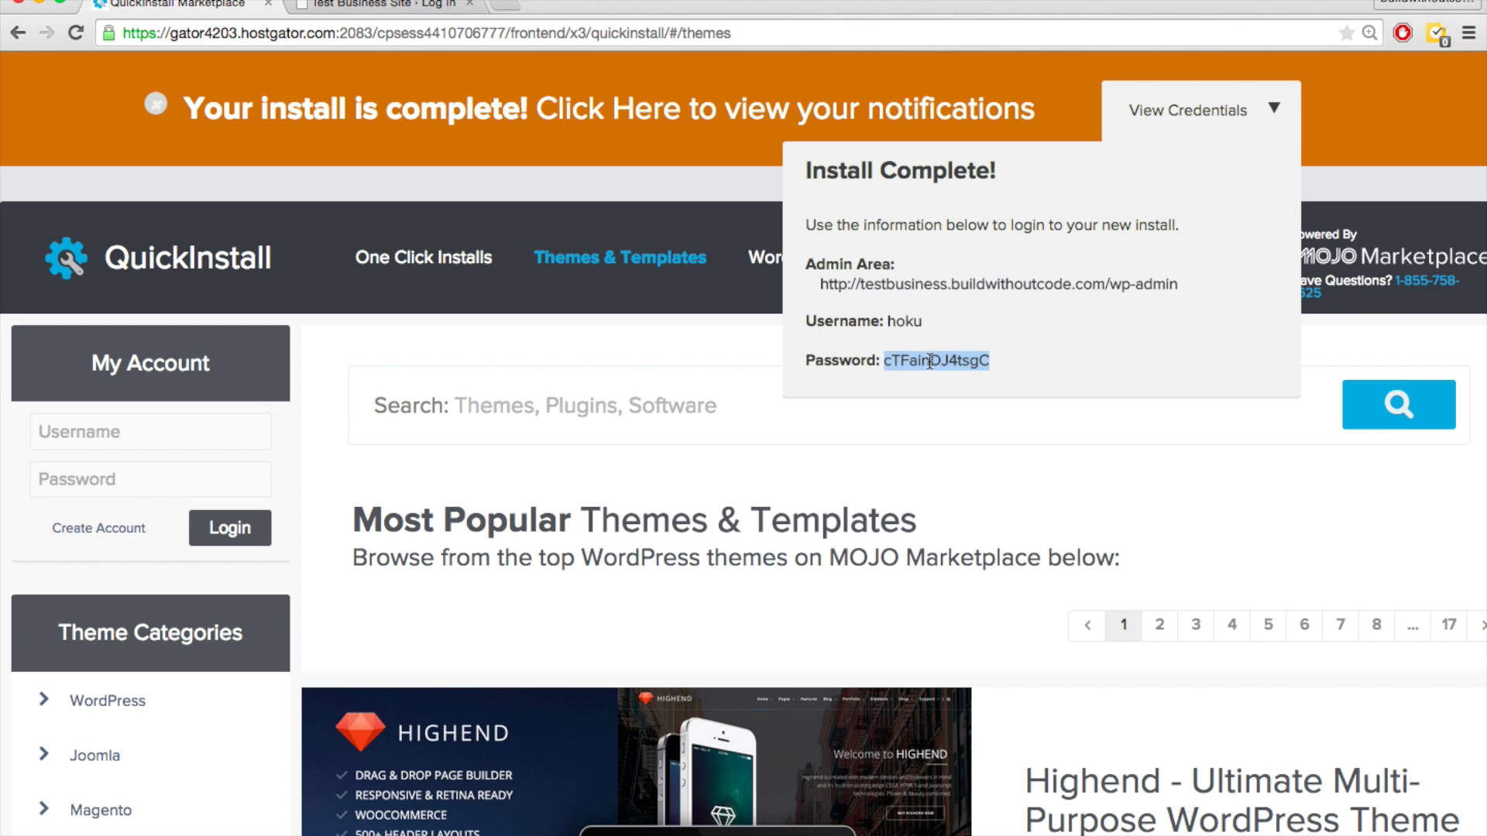
key("ctrl+Tab")
left_click(692, 453)
key("ctrl+v")
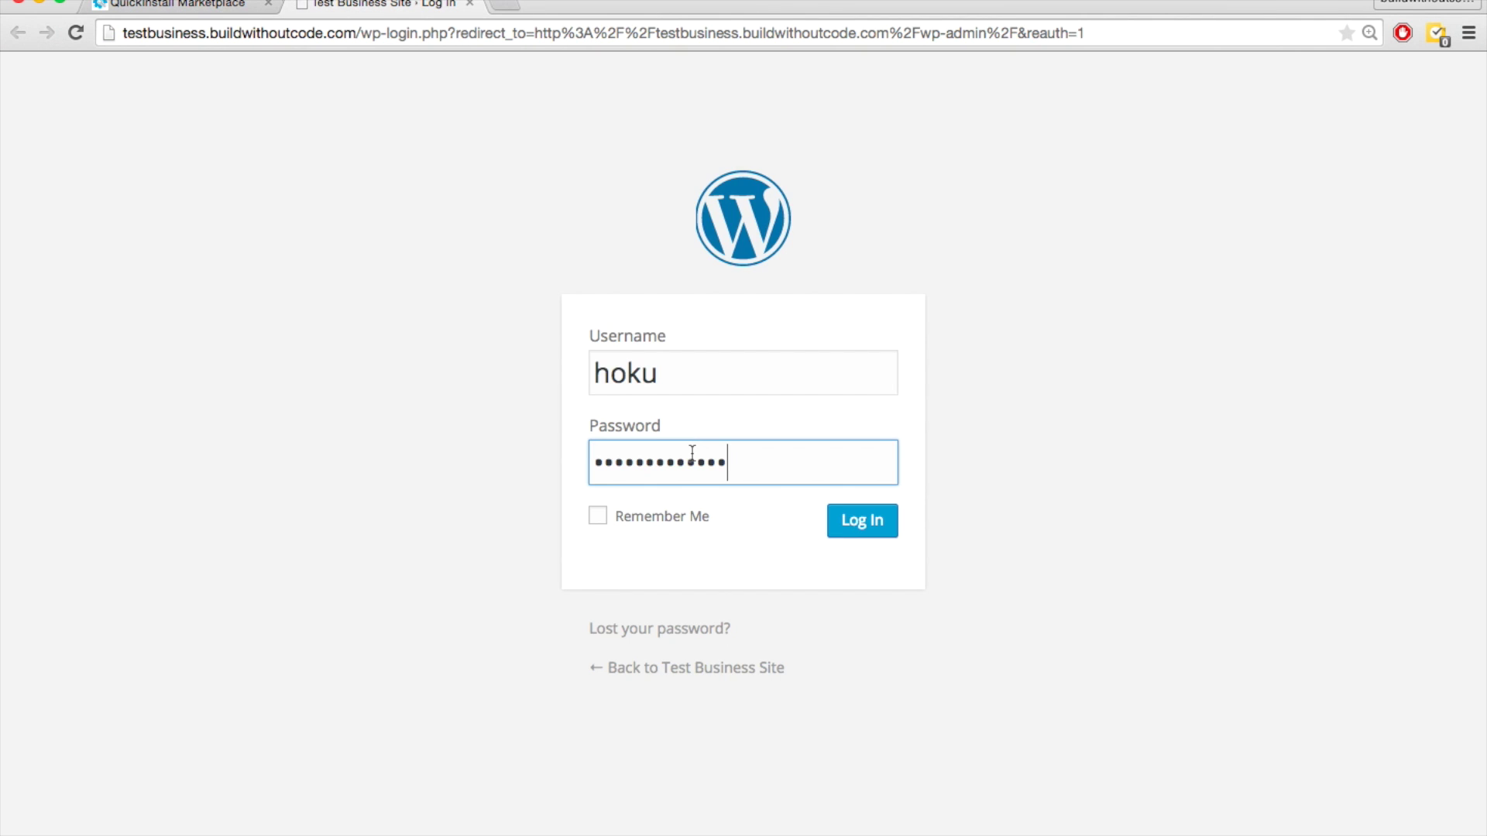
left_click(489, 434)
key("ctrl+shift+Tab")
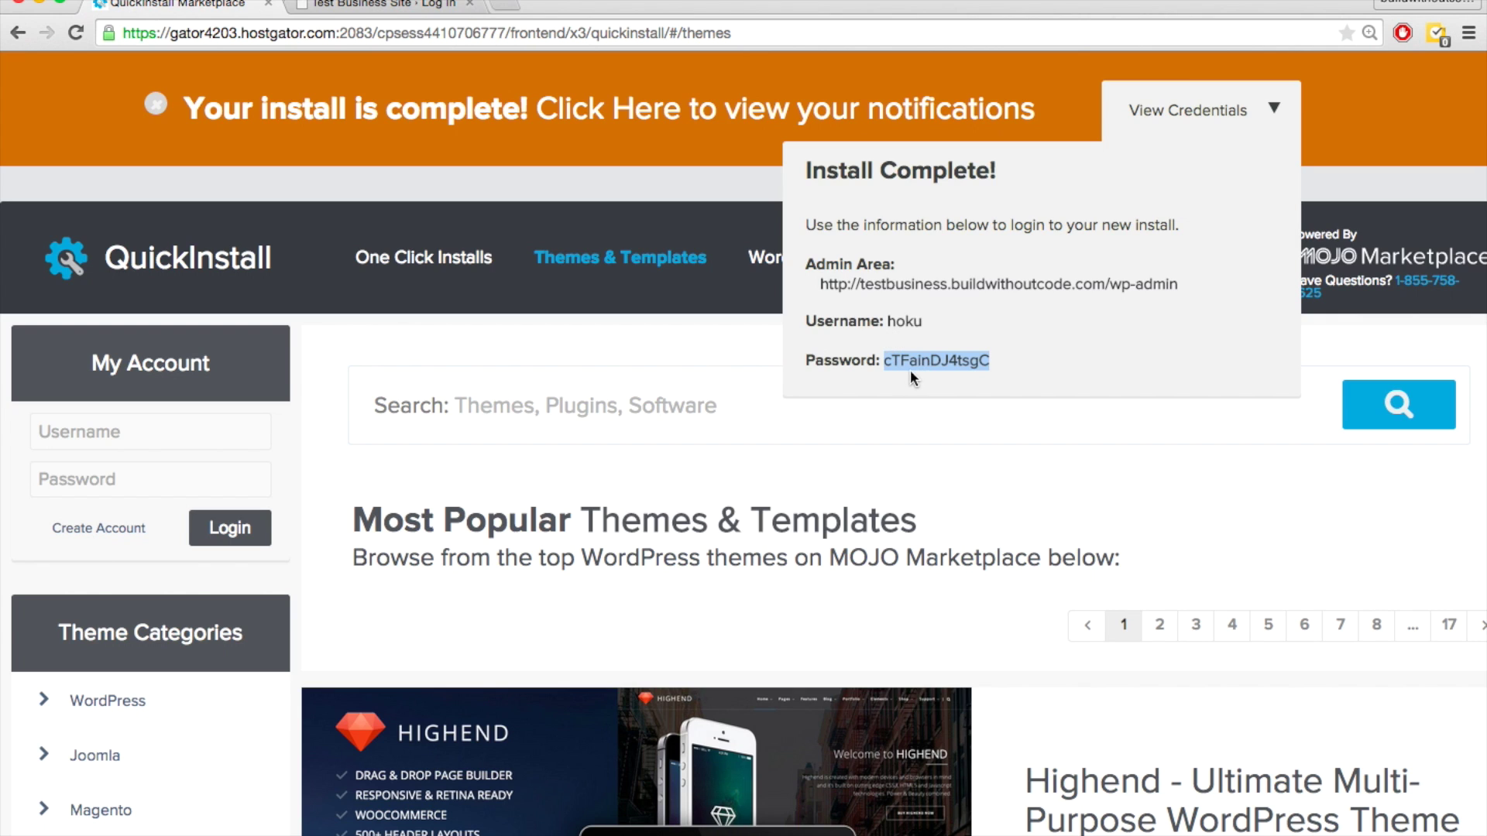
left_click(888, 355)
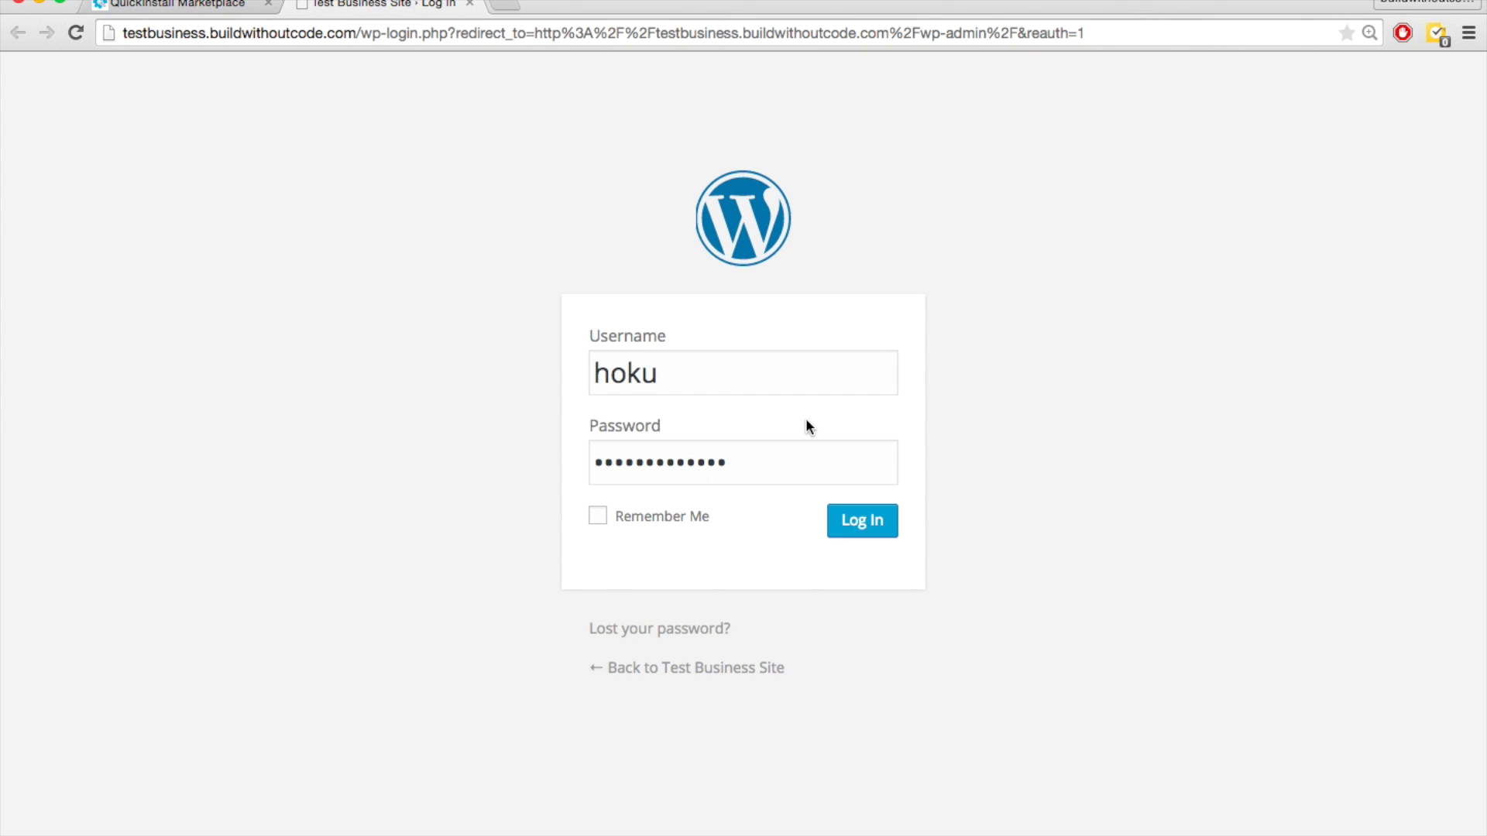
left_click(601, 518)
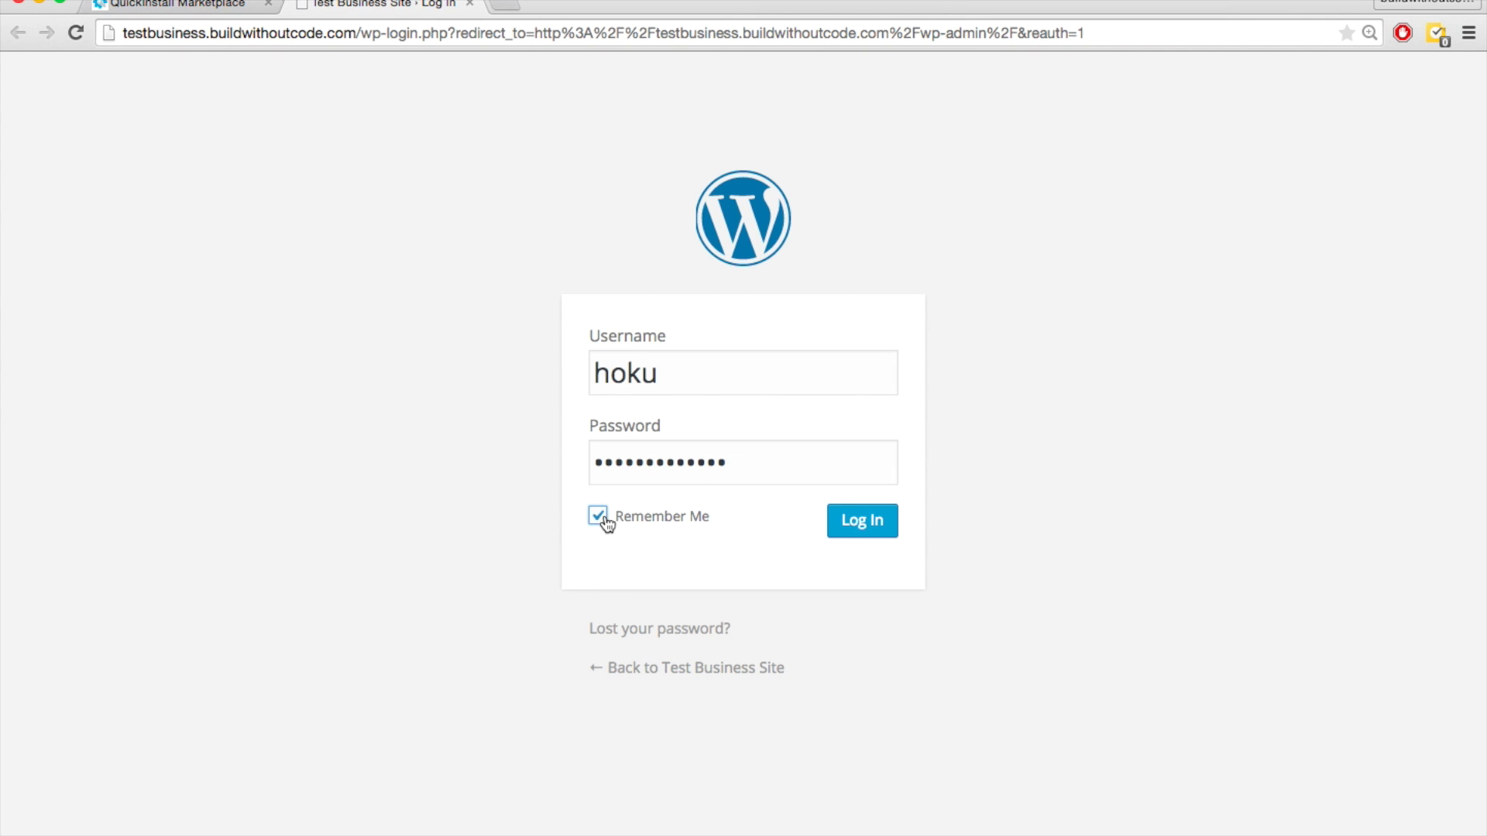
left_click(876, 530)
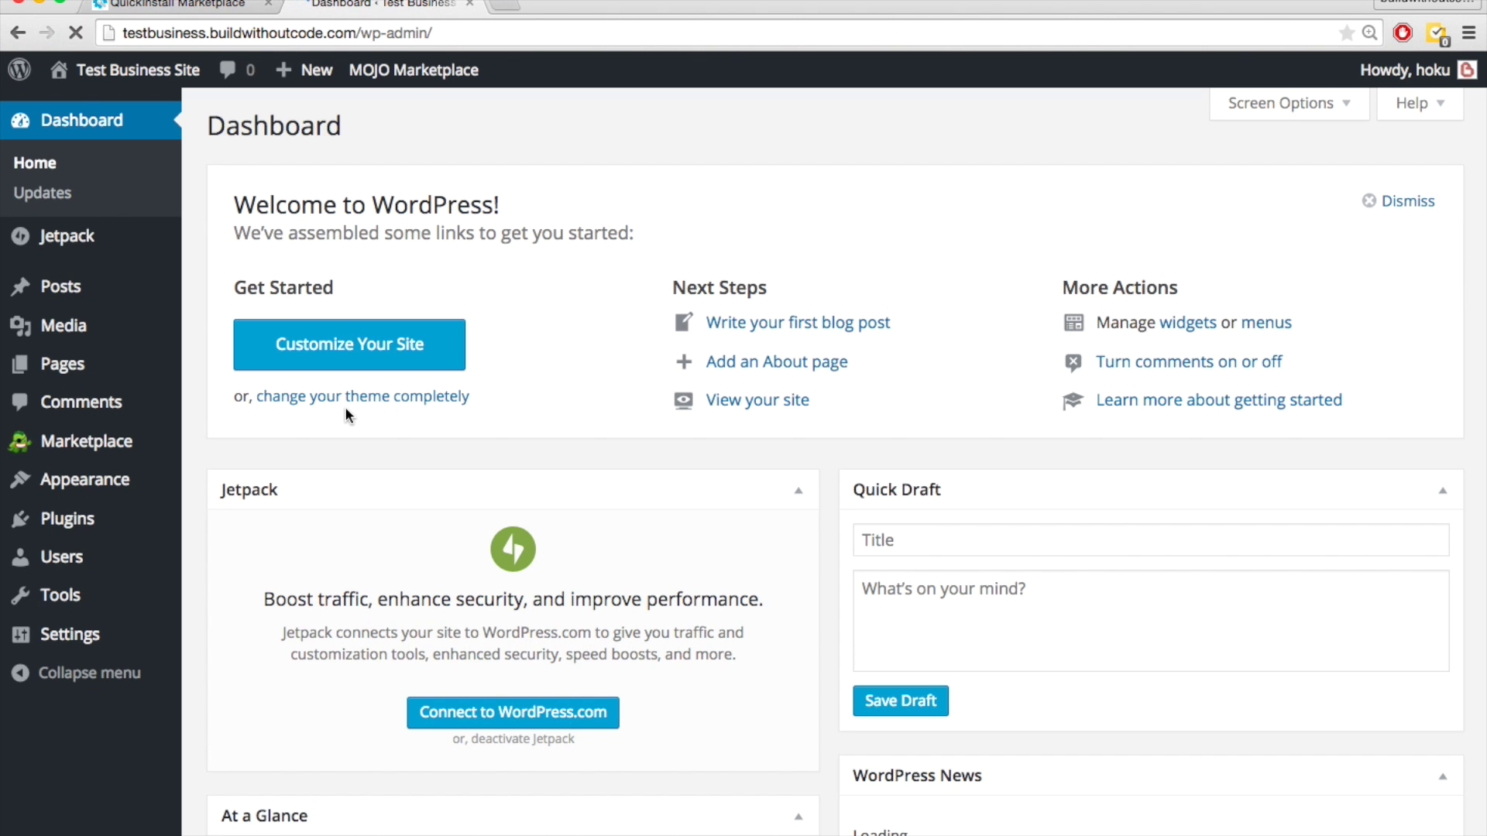
key("super+equal")
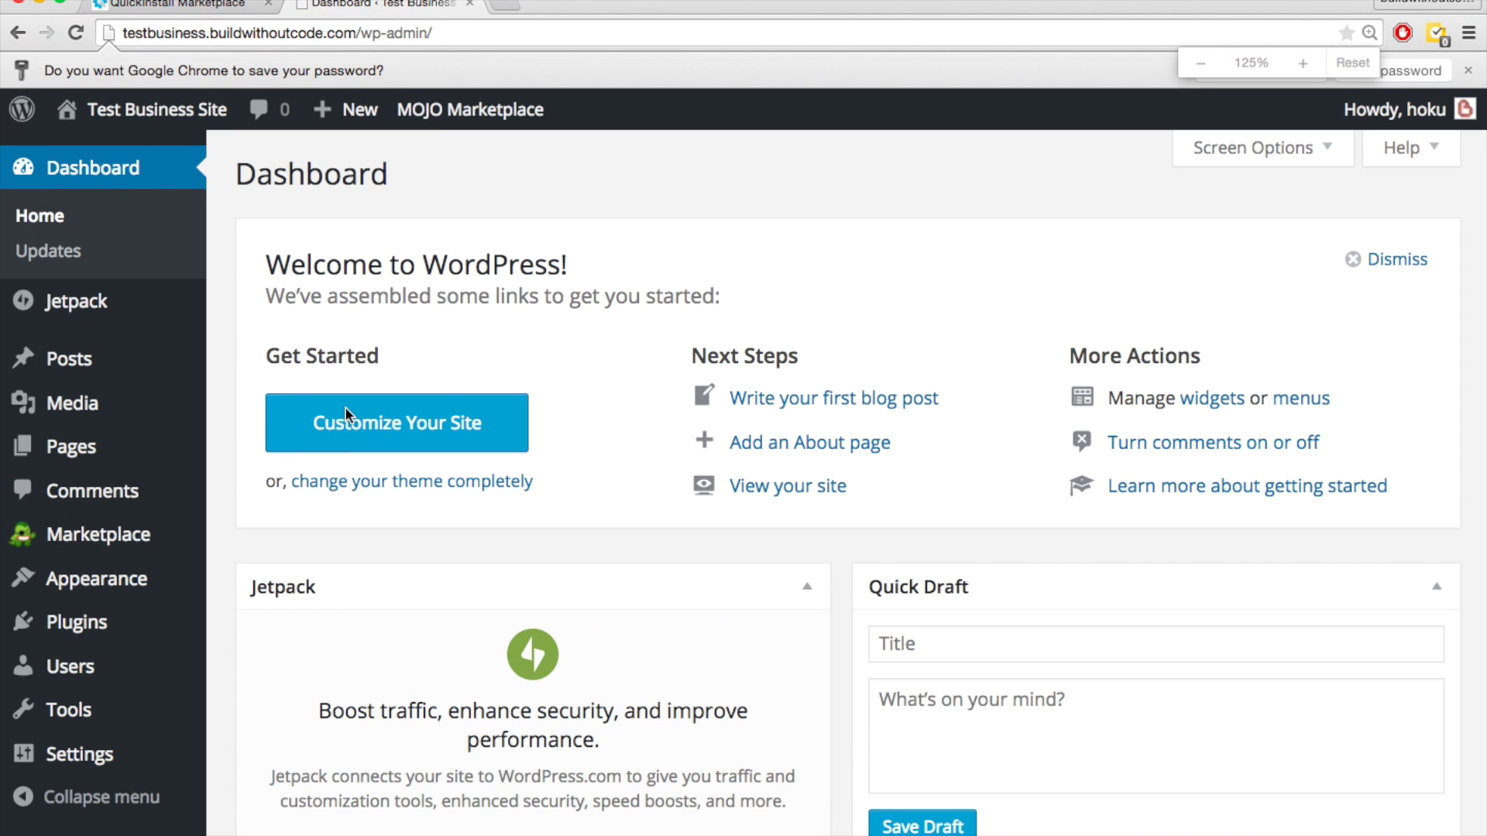
scroll(259, 327, "down", 1)
scroll(258, 326, "up", 1)
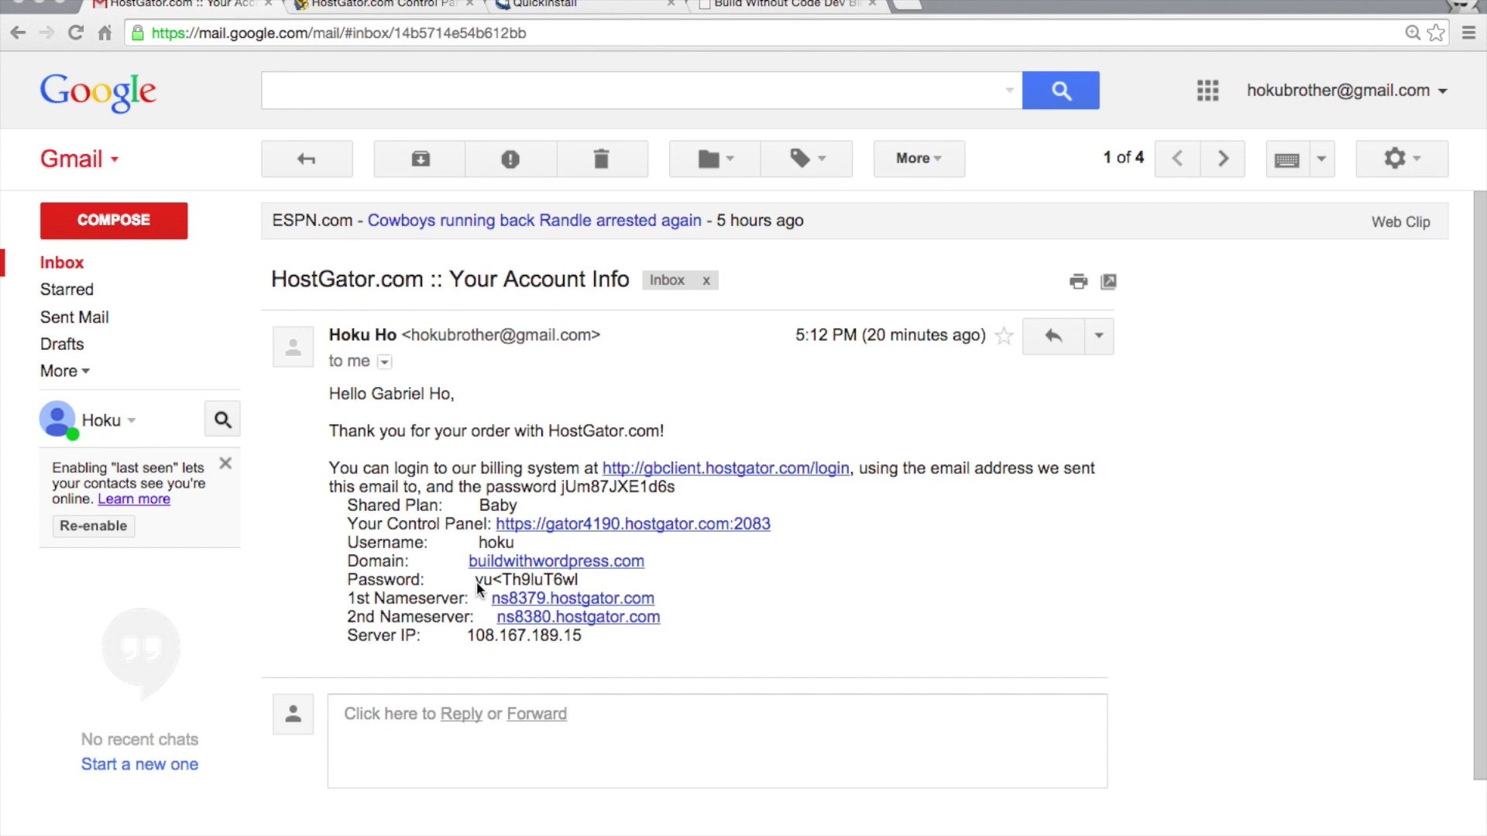
- Review the control panel, QuickInstall and HostGator e-mail, and copy the control panel password from the e-mail
left_click_drag(475, 581, 581, 581)
left_click(585, 9)
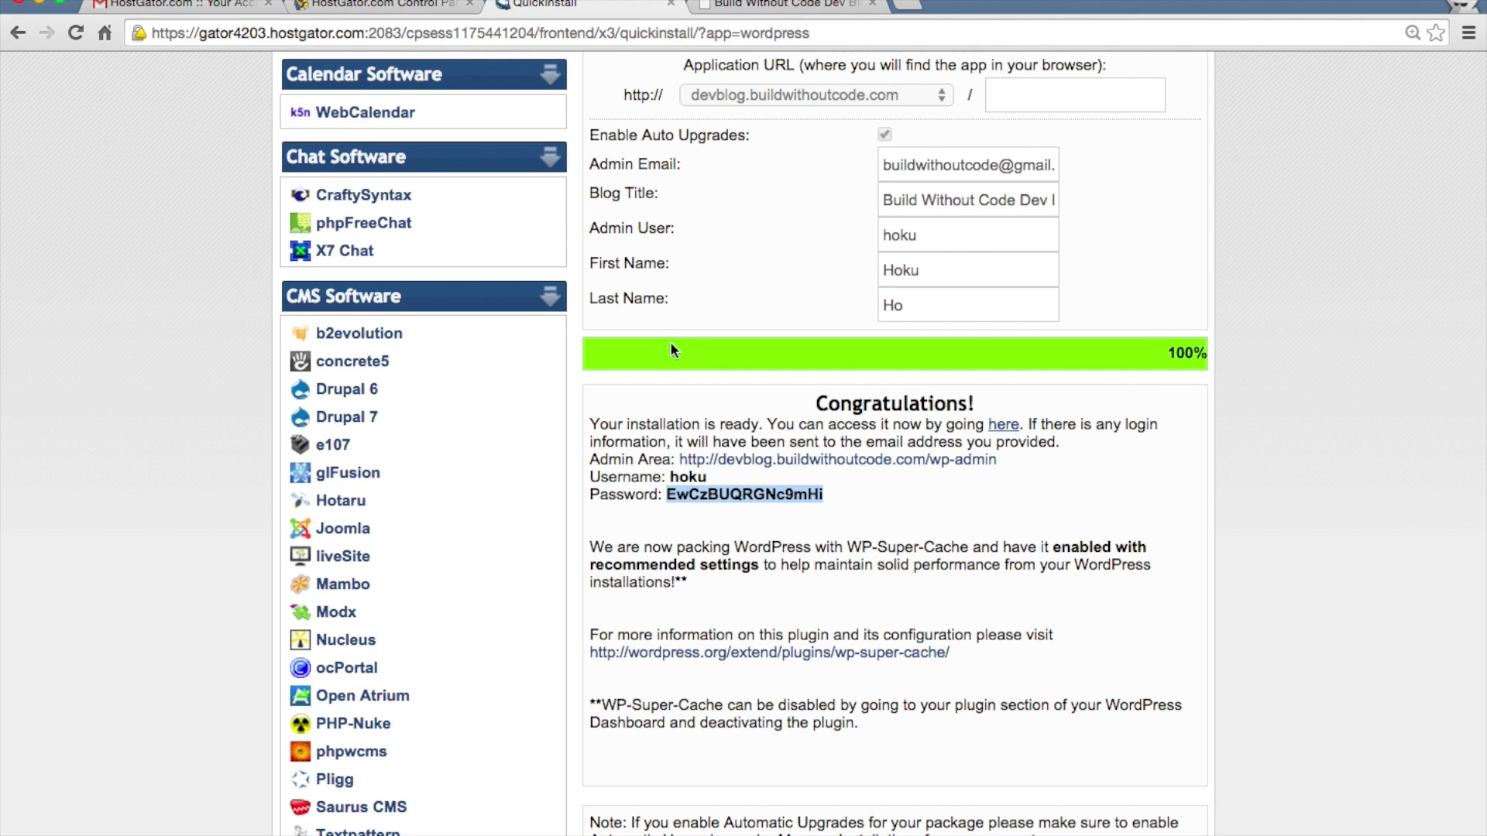
left_click(317, 6)
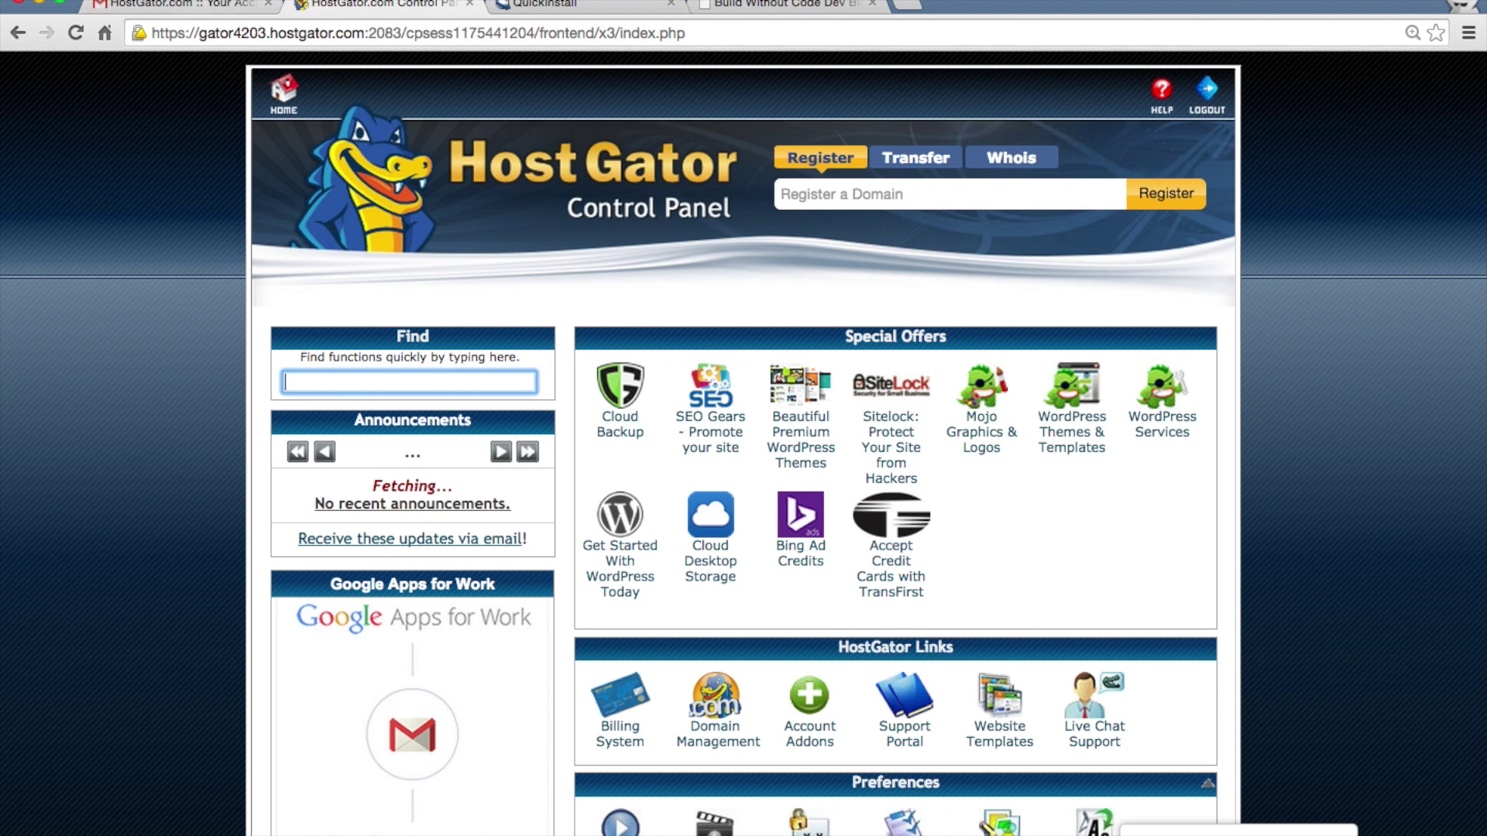
left_click(178, 5)
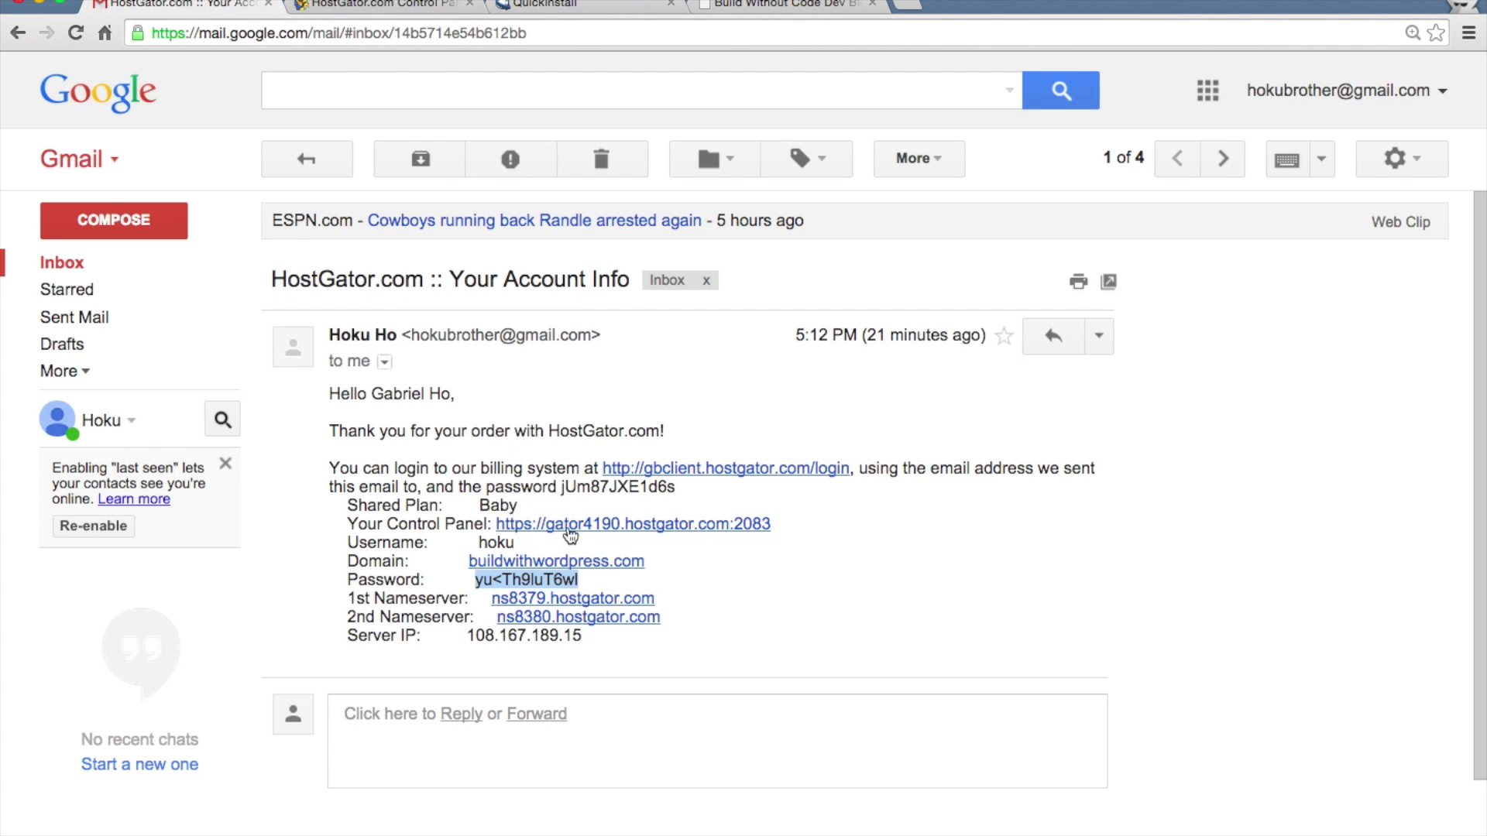
double_click(497, 540)
left_click_drag(476, 579, 582, 579)
- Open Change Password in the HostGator control panel and fill the Old Password field with the password copied from the account e-mail
left_click(396, 3)
scroll(432, 546, "down", 5)
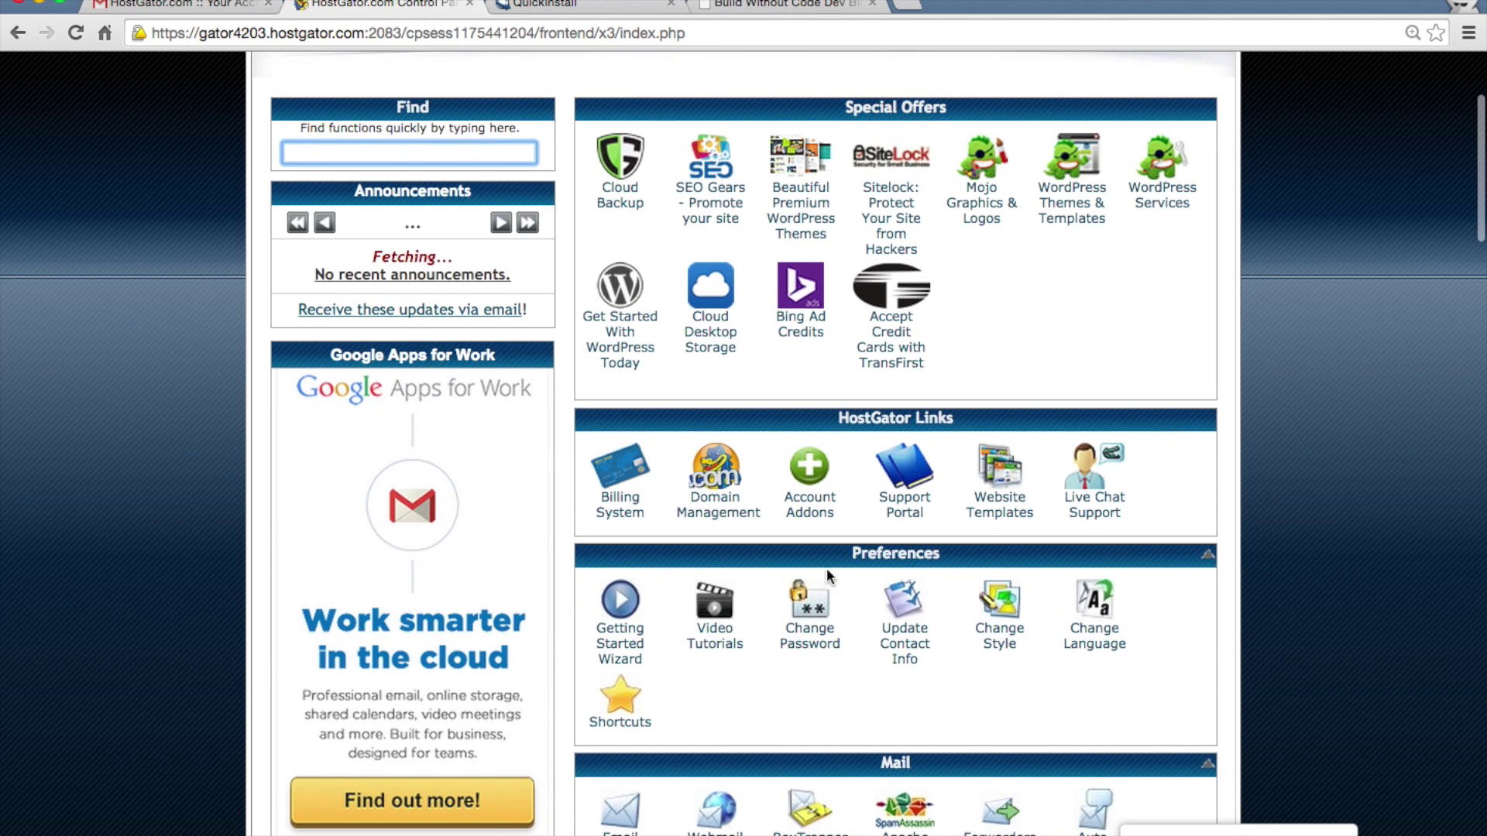
left_click(809, 644)
left_click(810, 644)
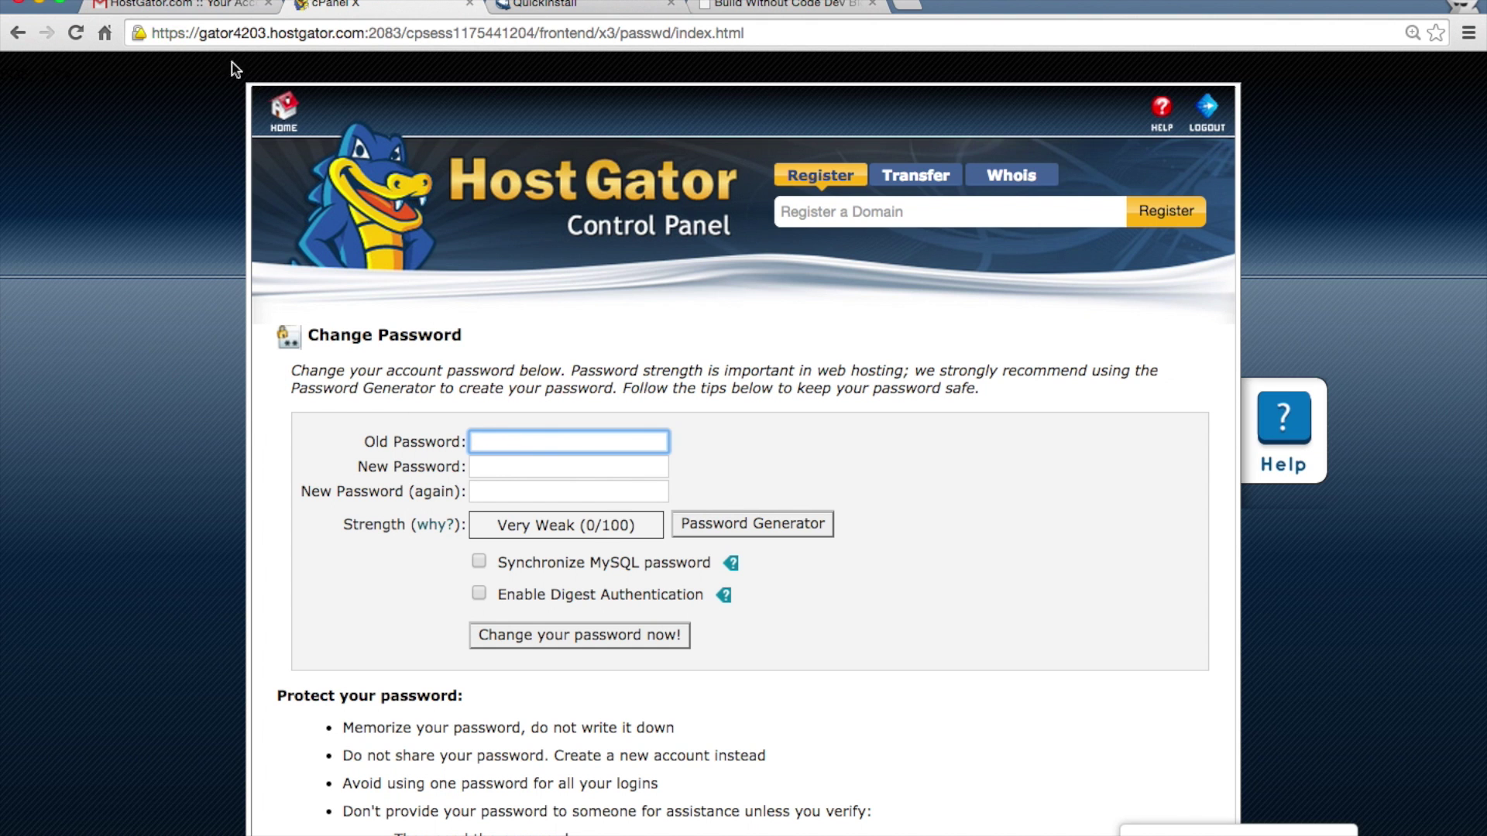
left_click(211, 11)
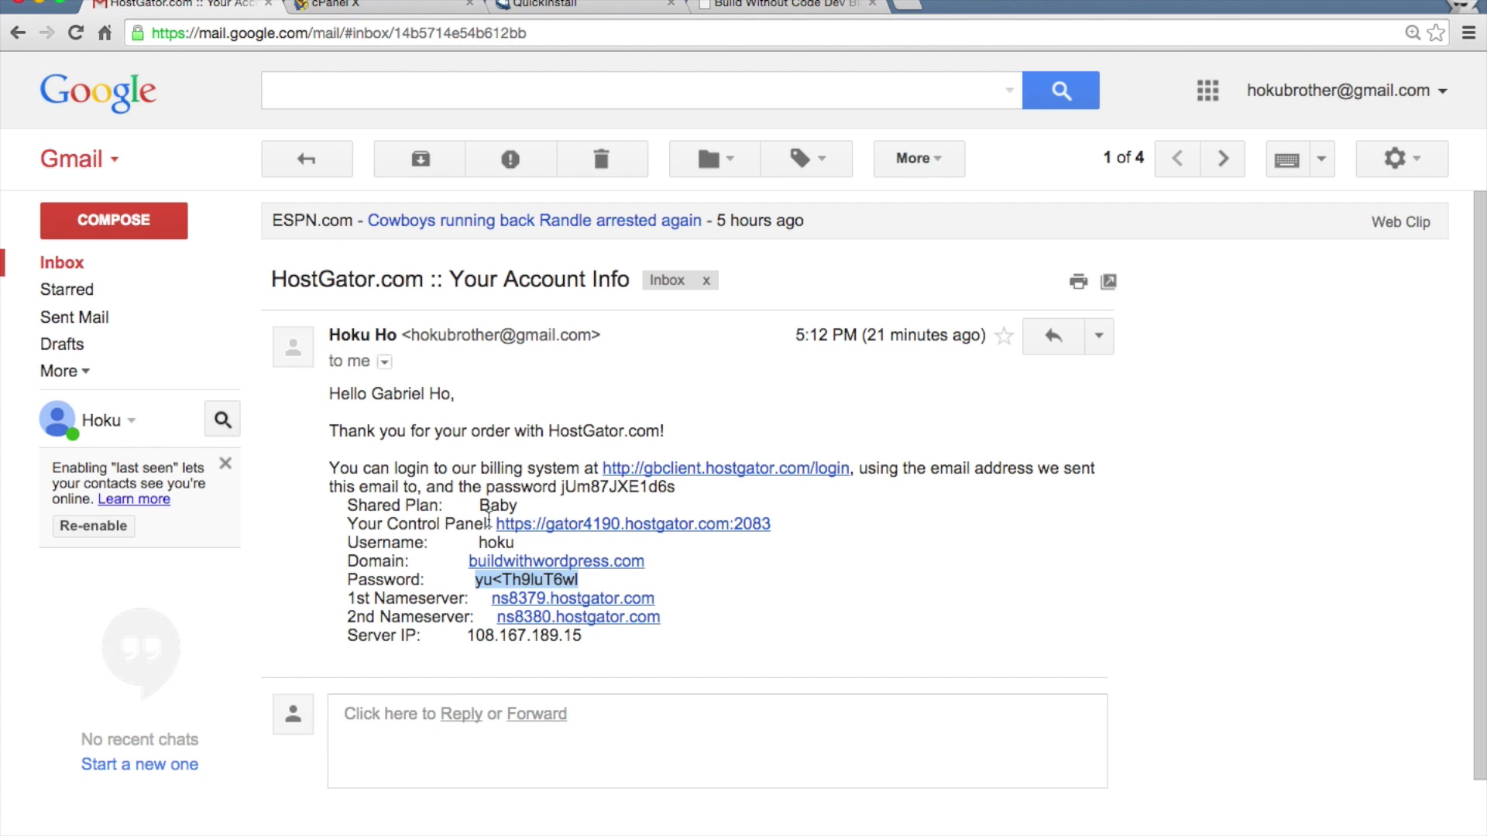
left_click(379, 6)
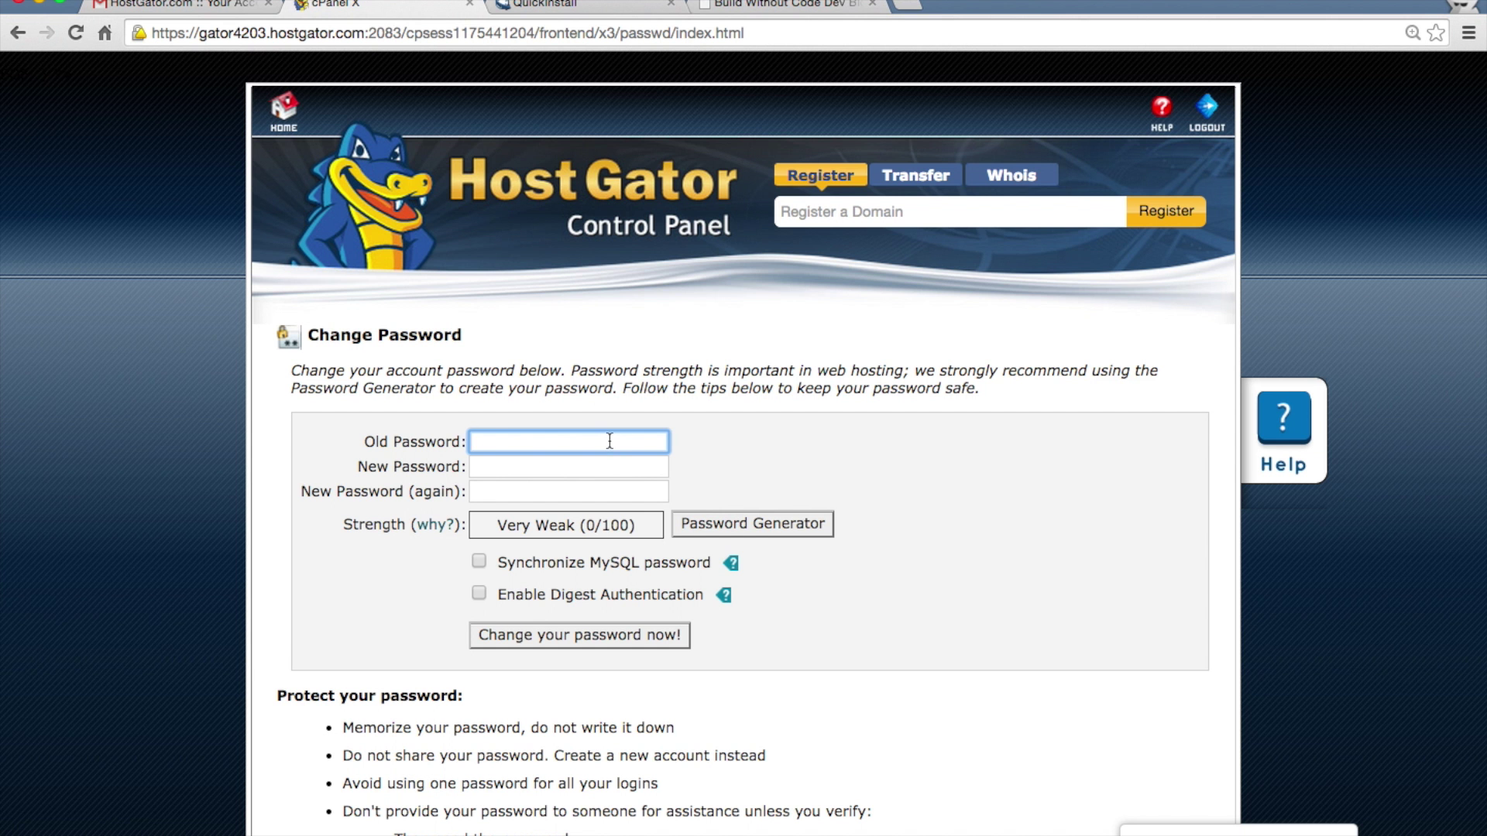
key("super+v")
left_click(574, 465)
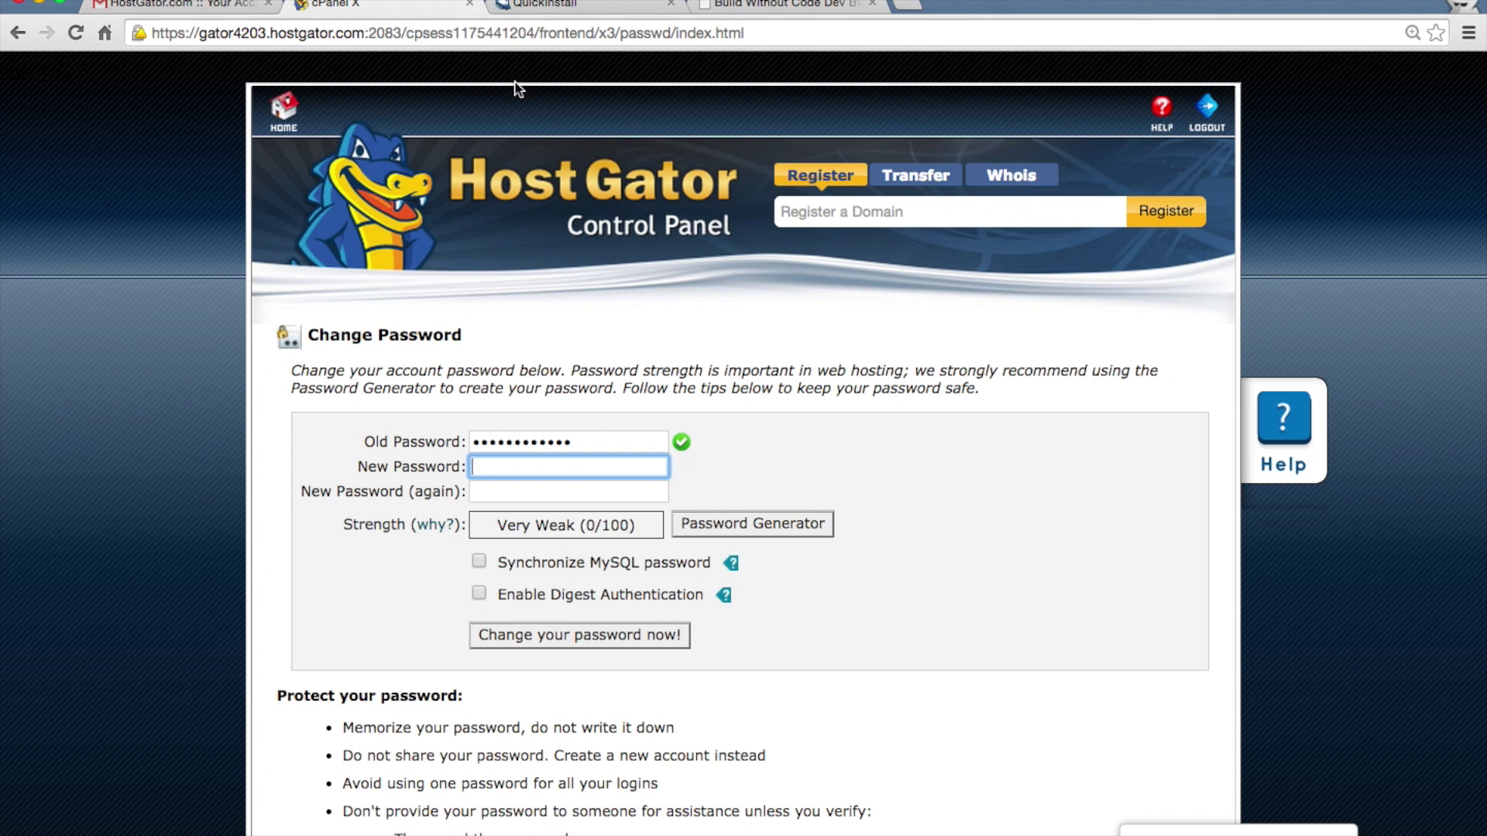
- Copy the WordPress admin password from the QuickInstall credentials into the devblog.buildwithoutcode.com login and log in
left_click(542, 8)
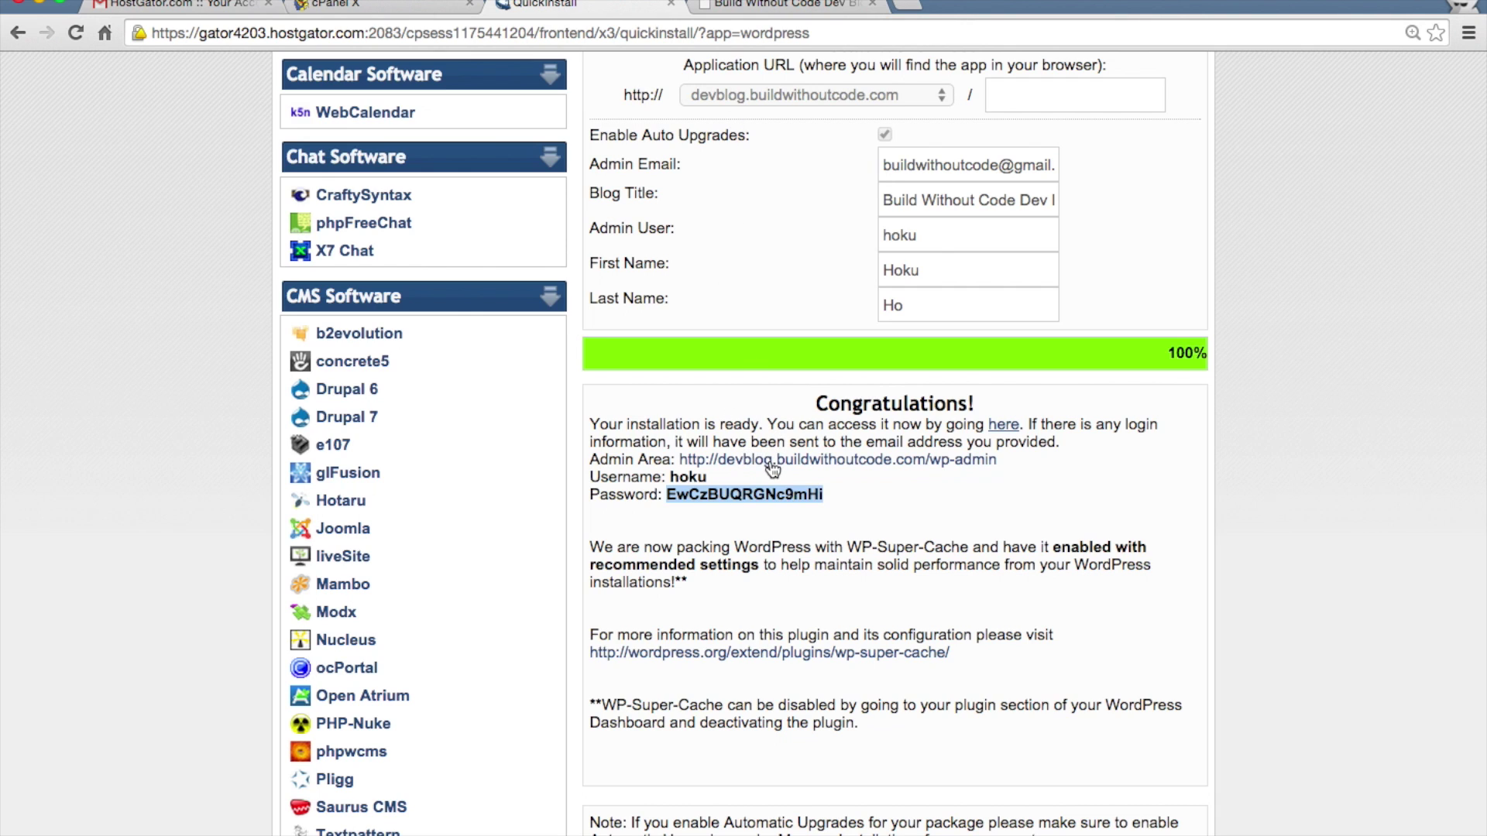
left_click(776, 7)
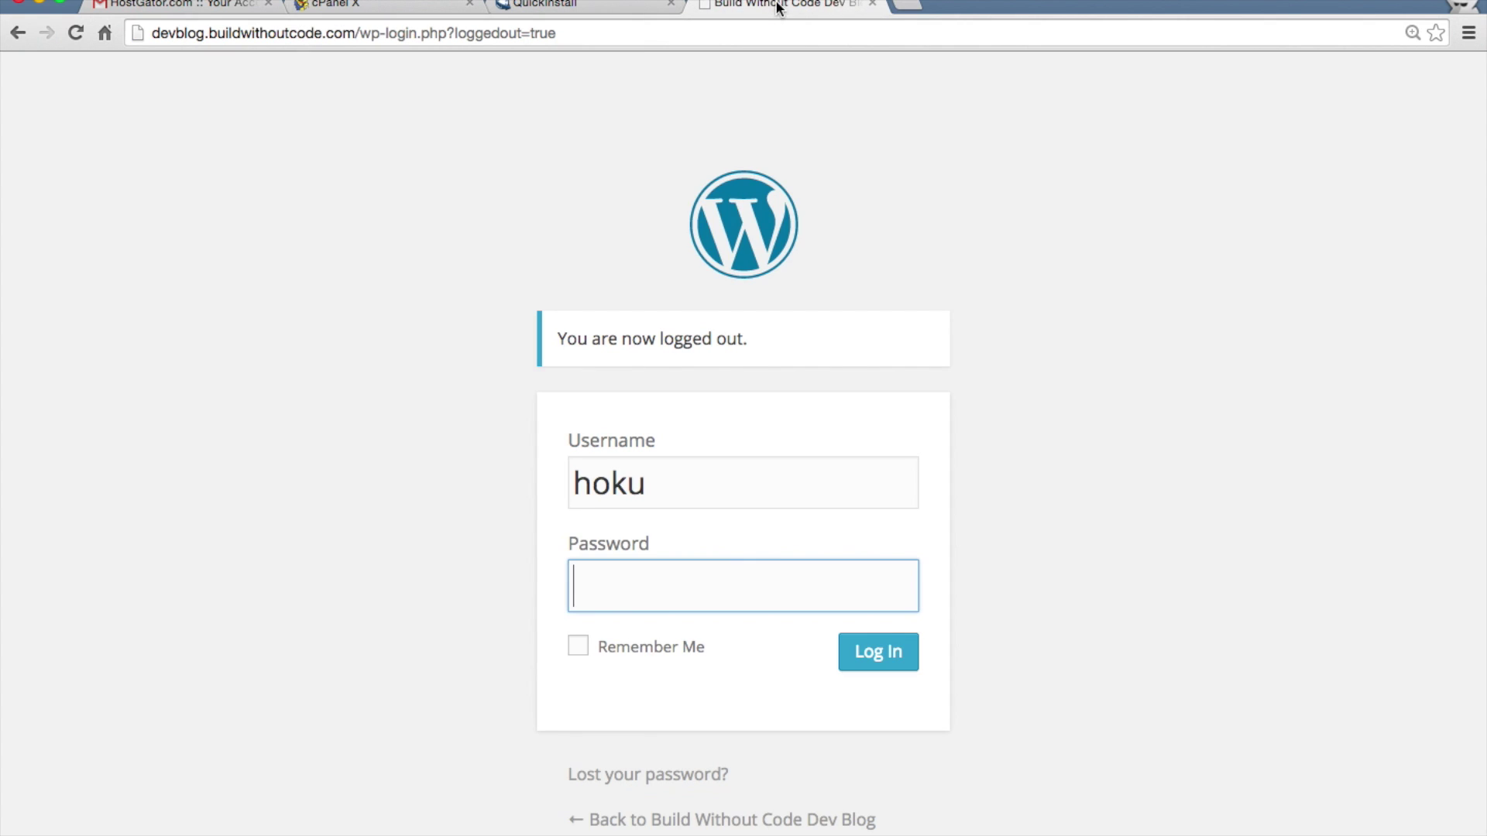
left_click(607, 6)
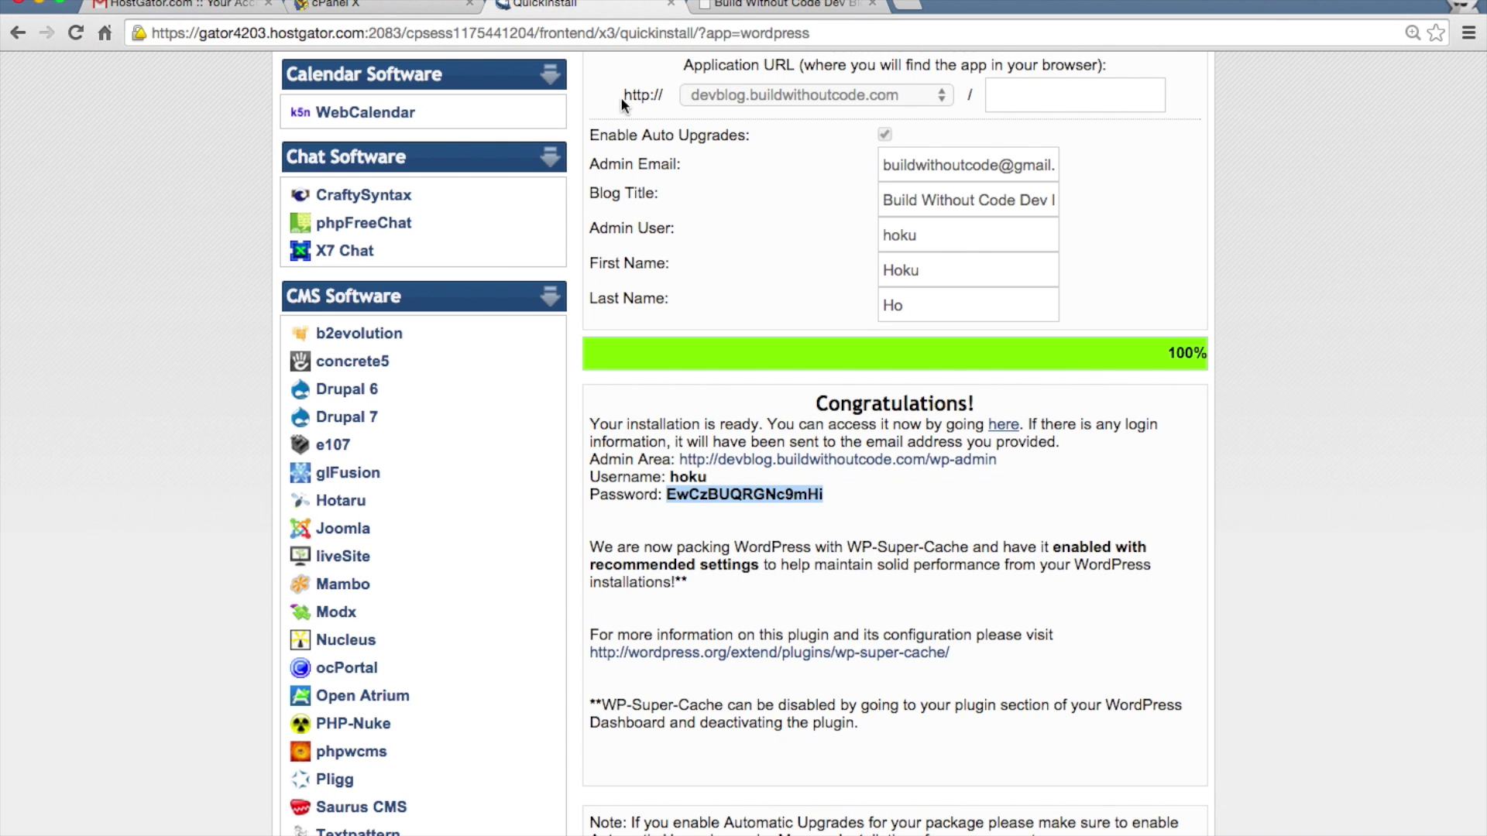
double_click(687, 476)
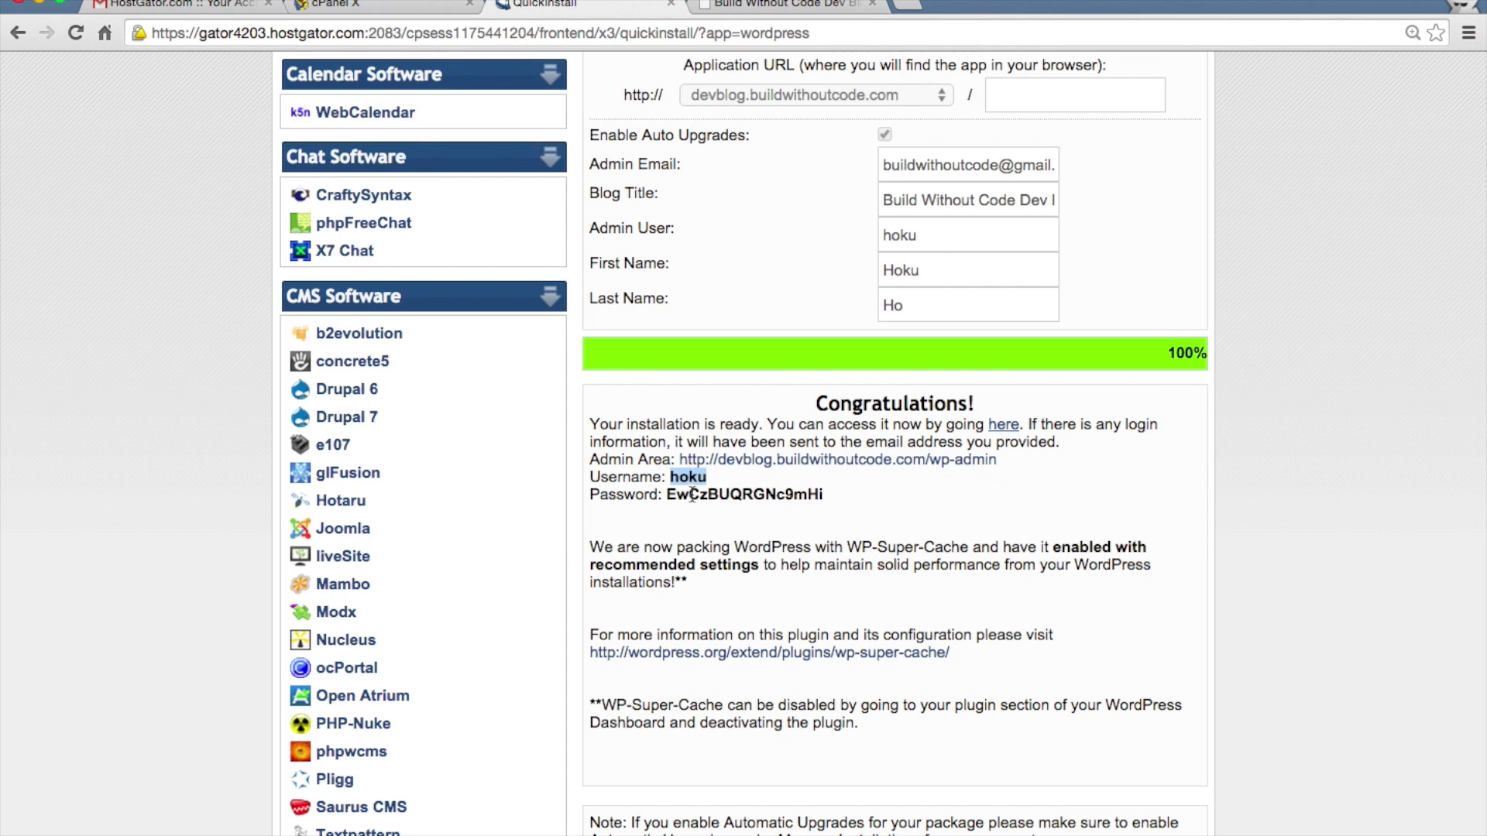
double_click(693, 495)
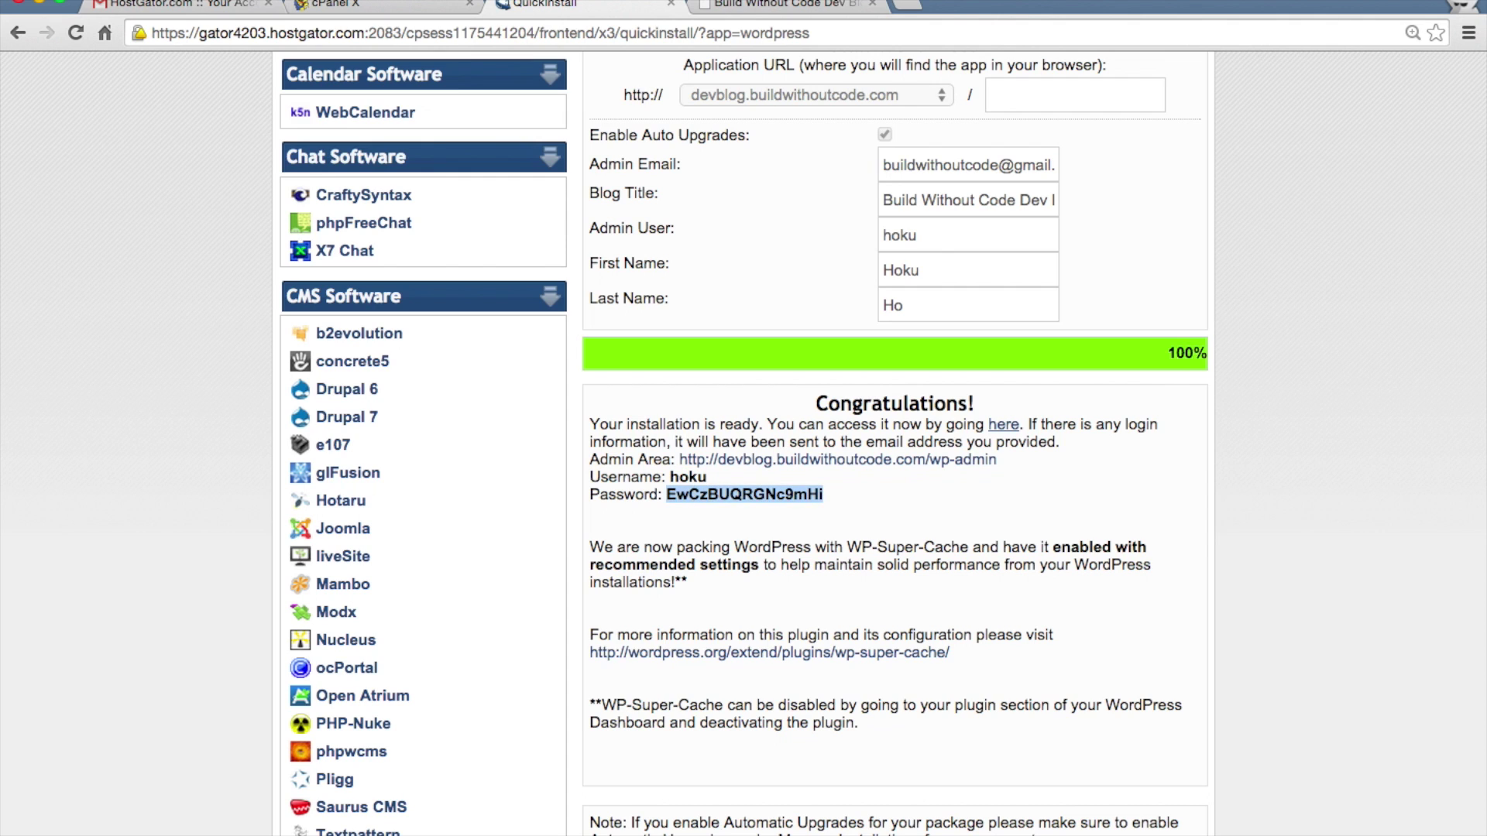
left_click(753, 9)
key("super+v")
left_click(869, 655)
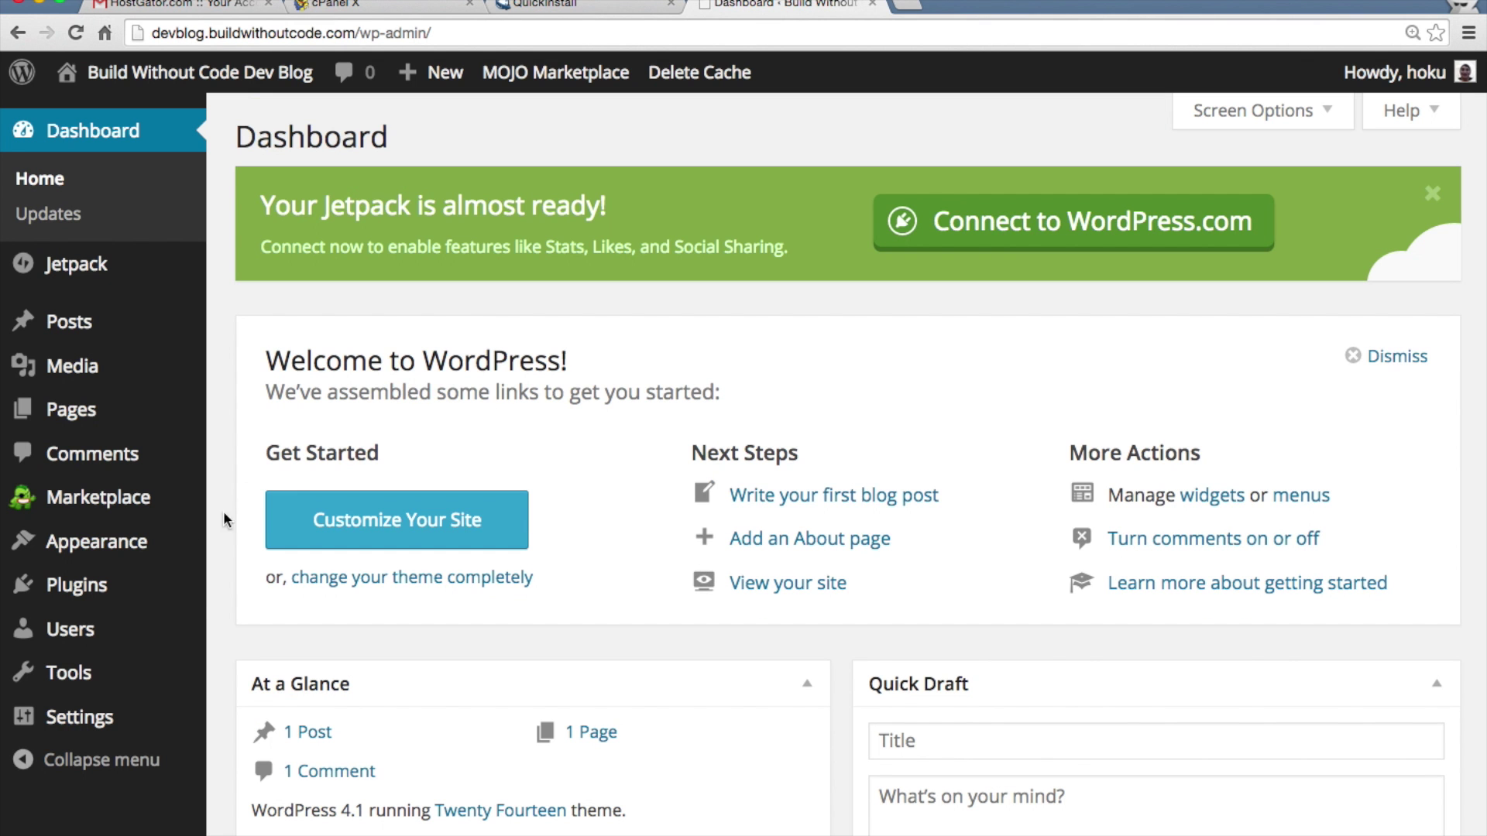
- Open the administrator's profile from the WordPress user list and go to its New Password and Repeat New Password fields
mouse_move(116, 635)
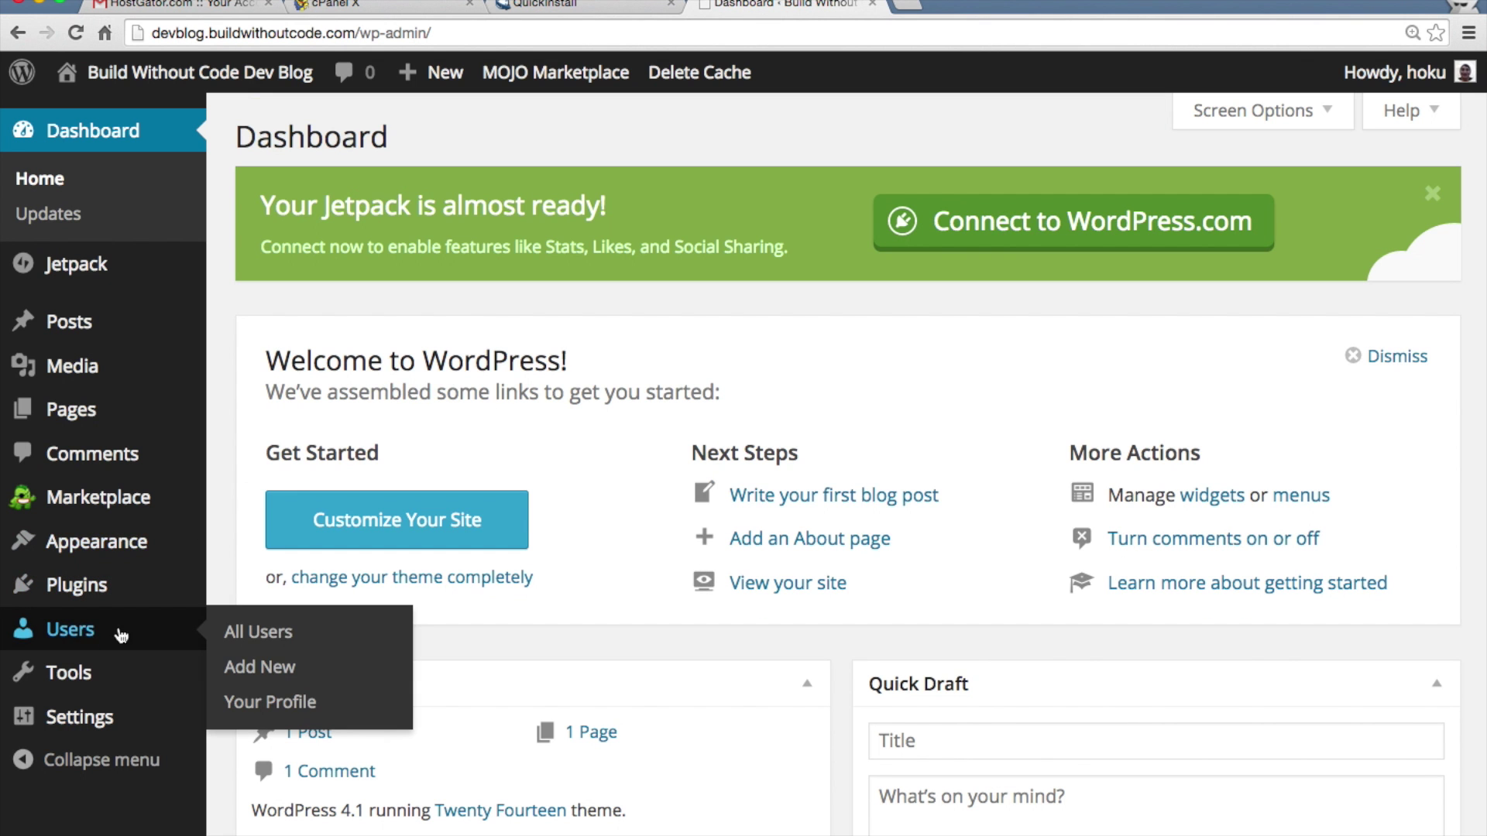
left_click(266, 635)
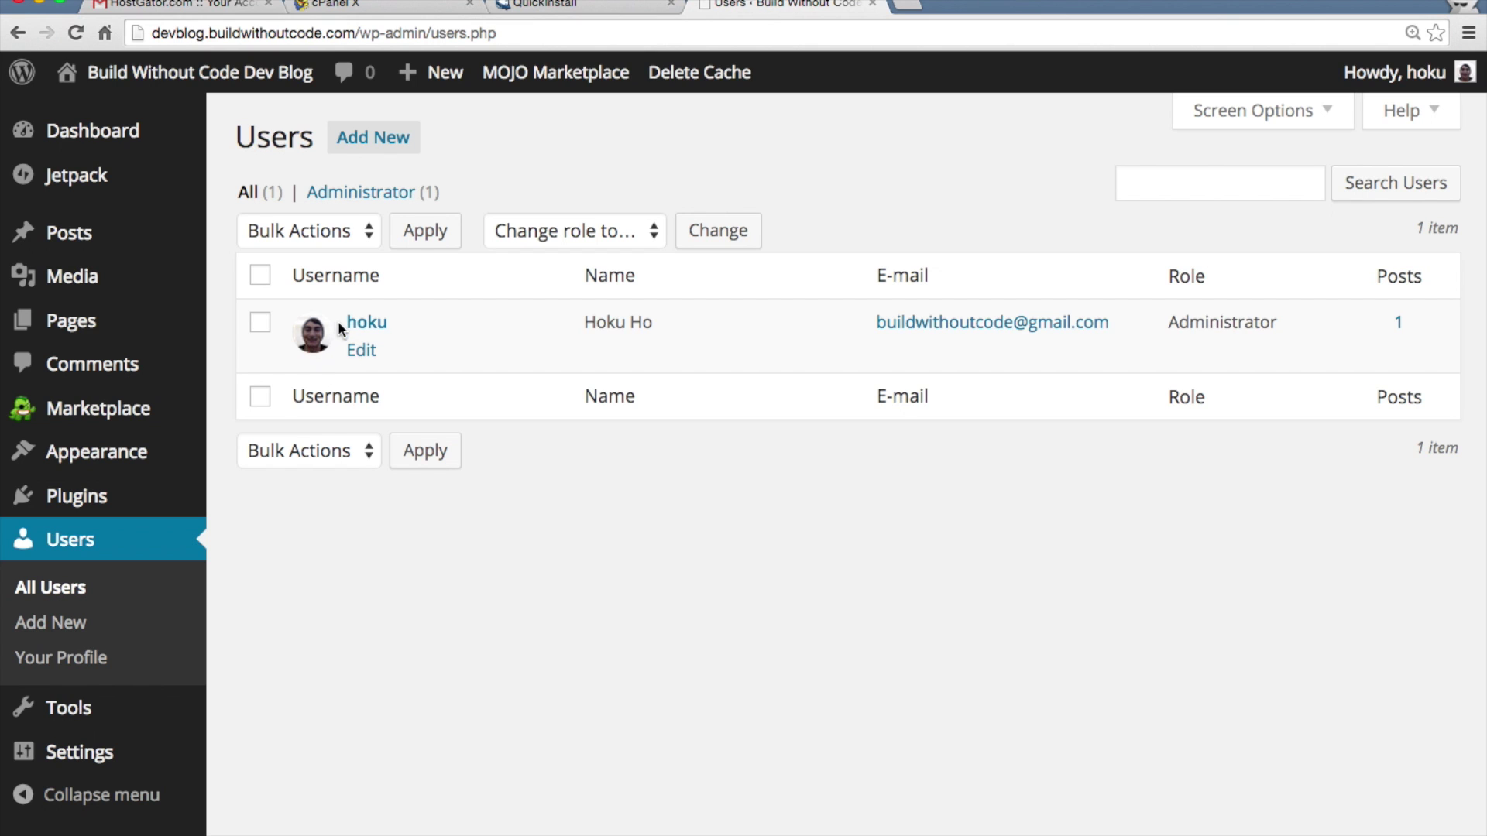
left_click(362, 351)
scroll(389, 519, "down", 15)
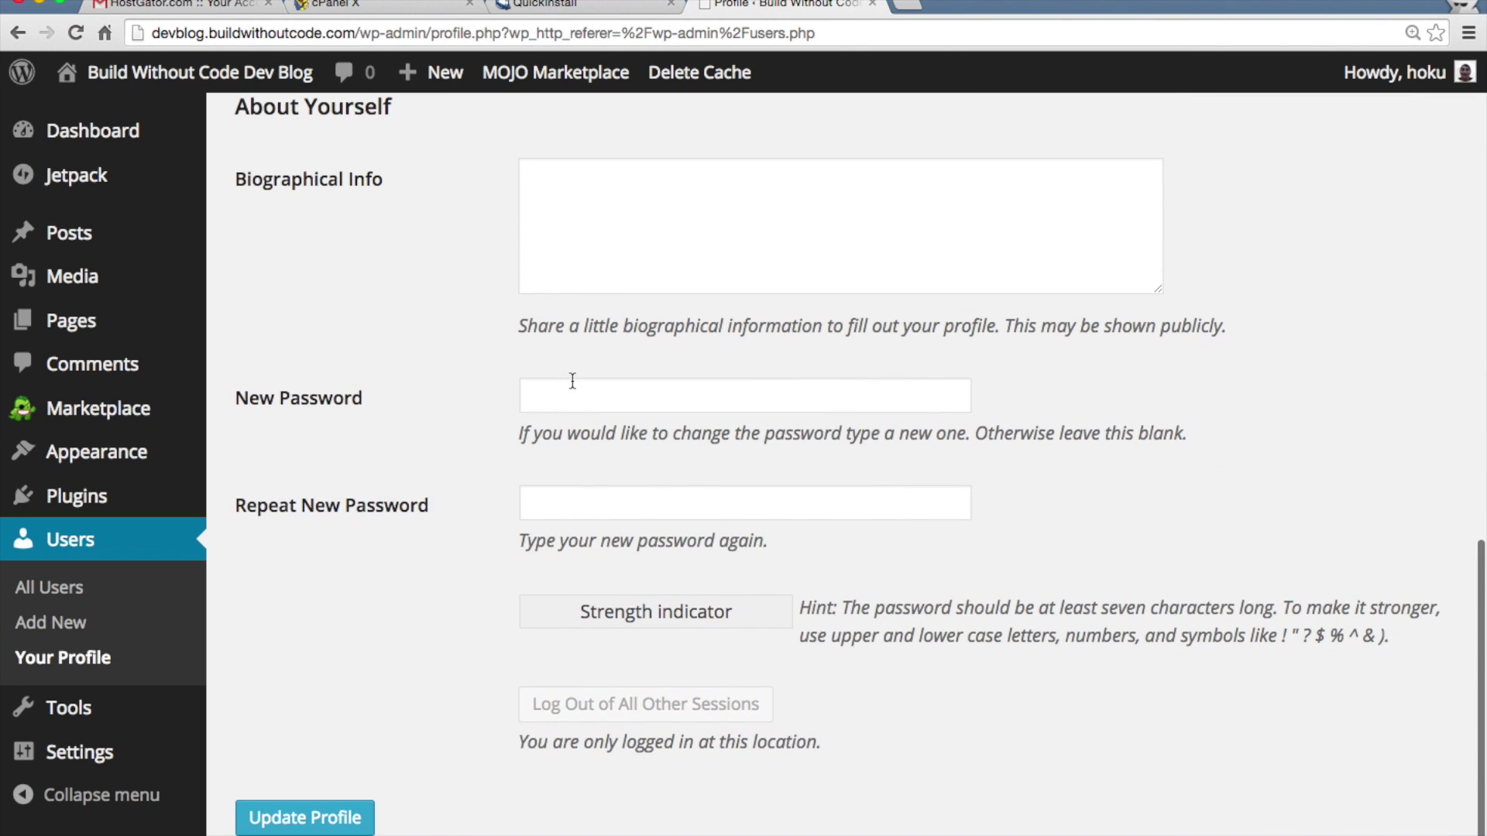
left_click(573, 391)
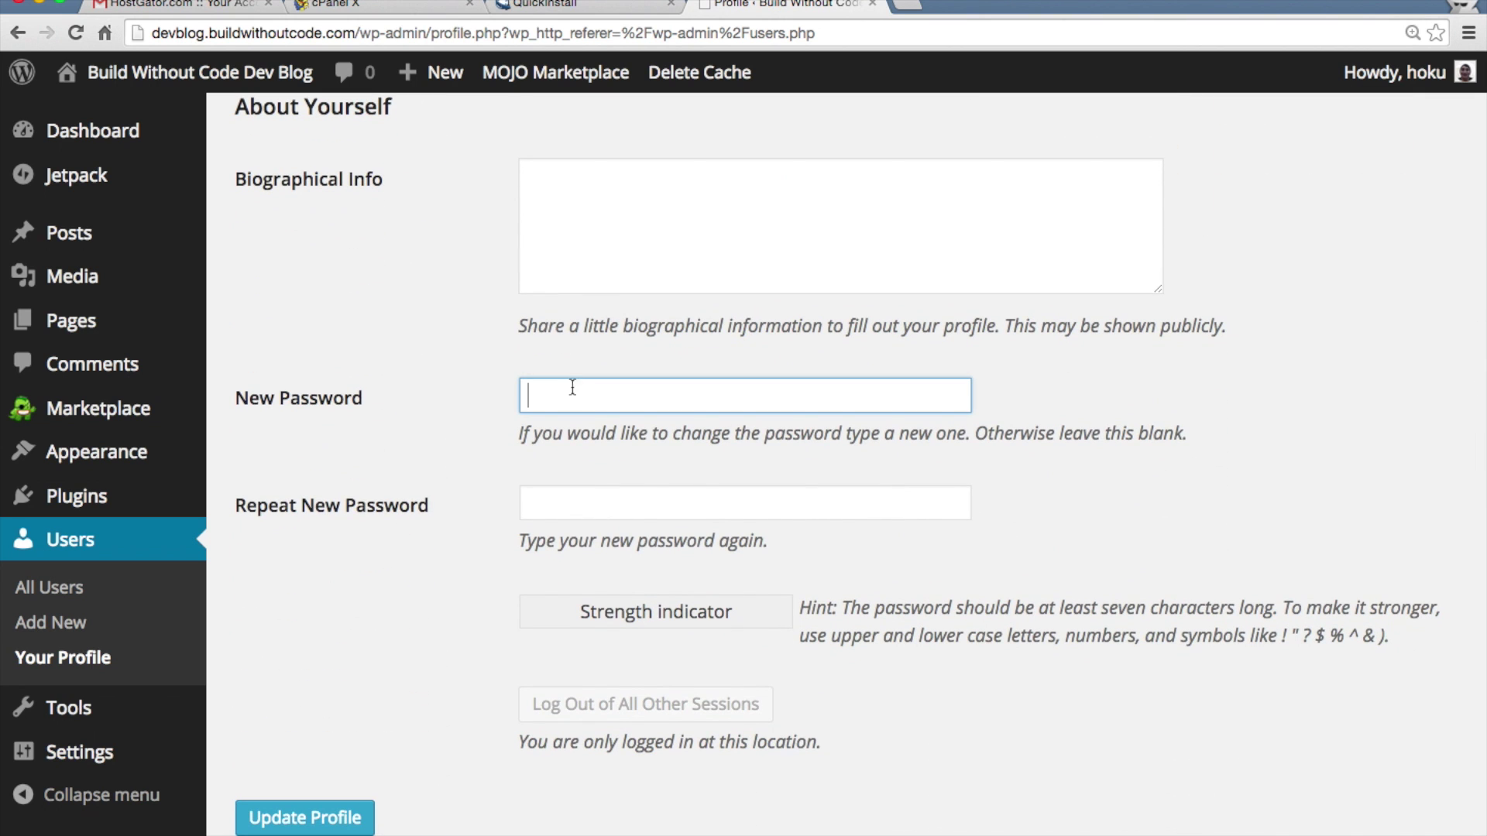
left_click(536, 514)
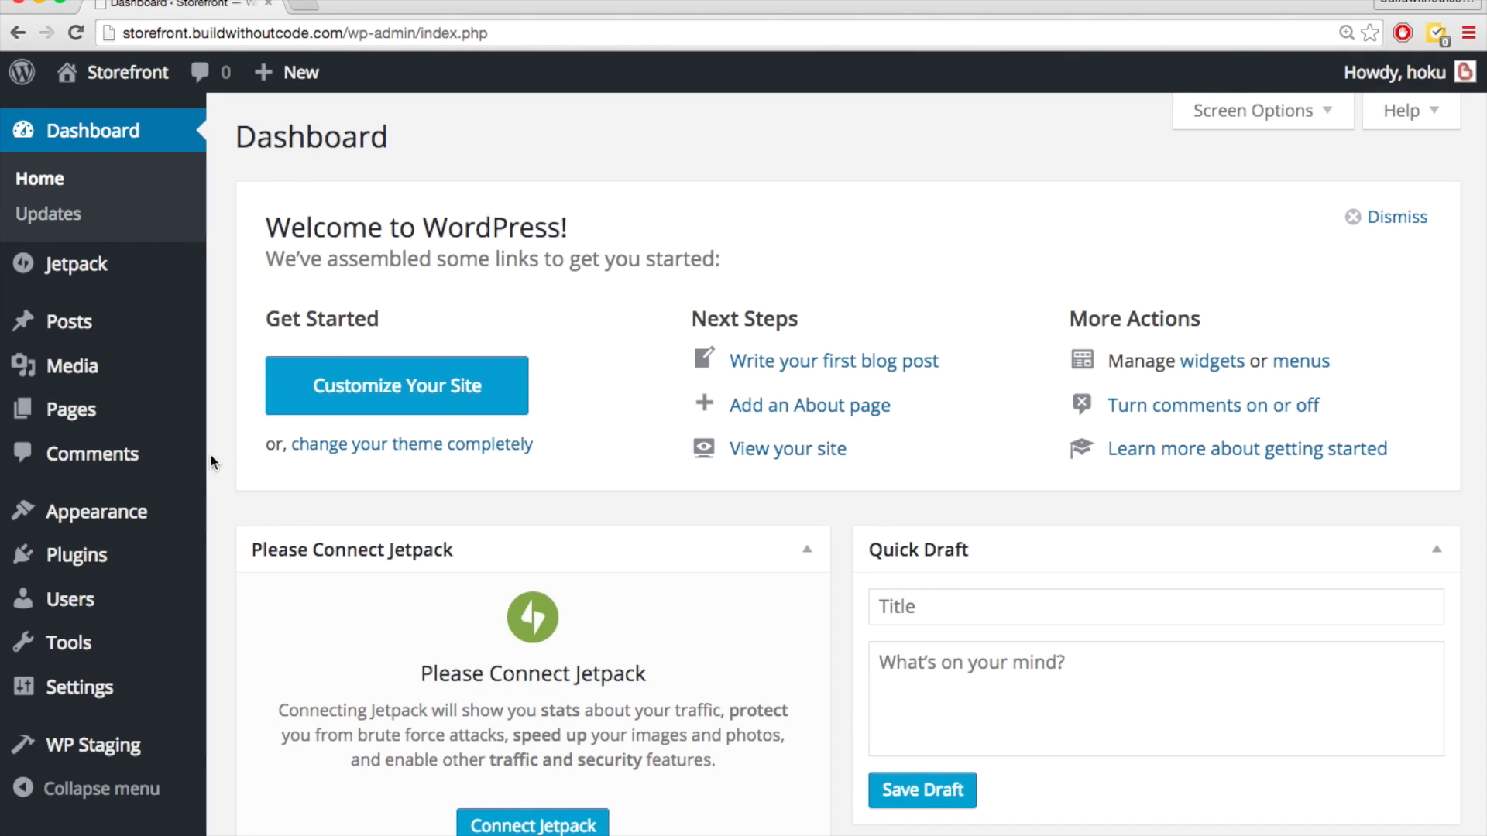
- Open the Add Themes page of the storefront.buildwithoutcode.com dashboard and search for "Storefront"
mouse_move(136, 515)
left_click(244, 517)
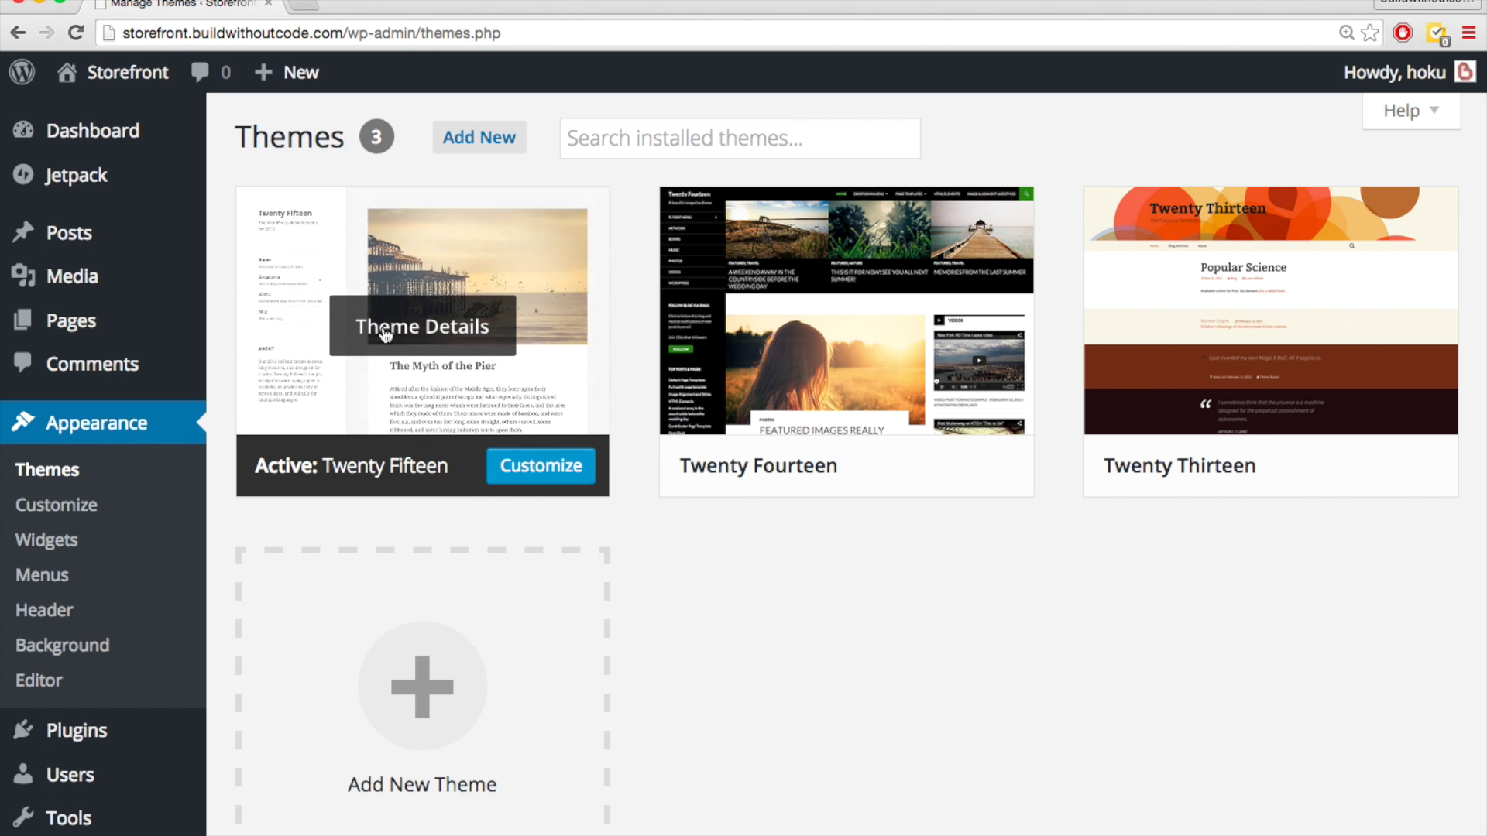
mouse_move(906, 285)
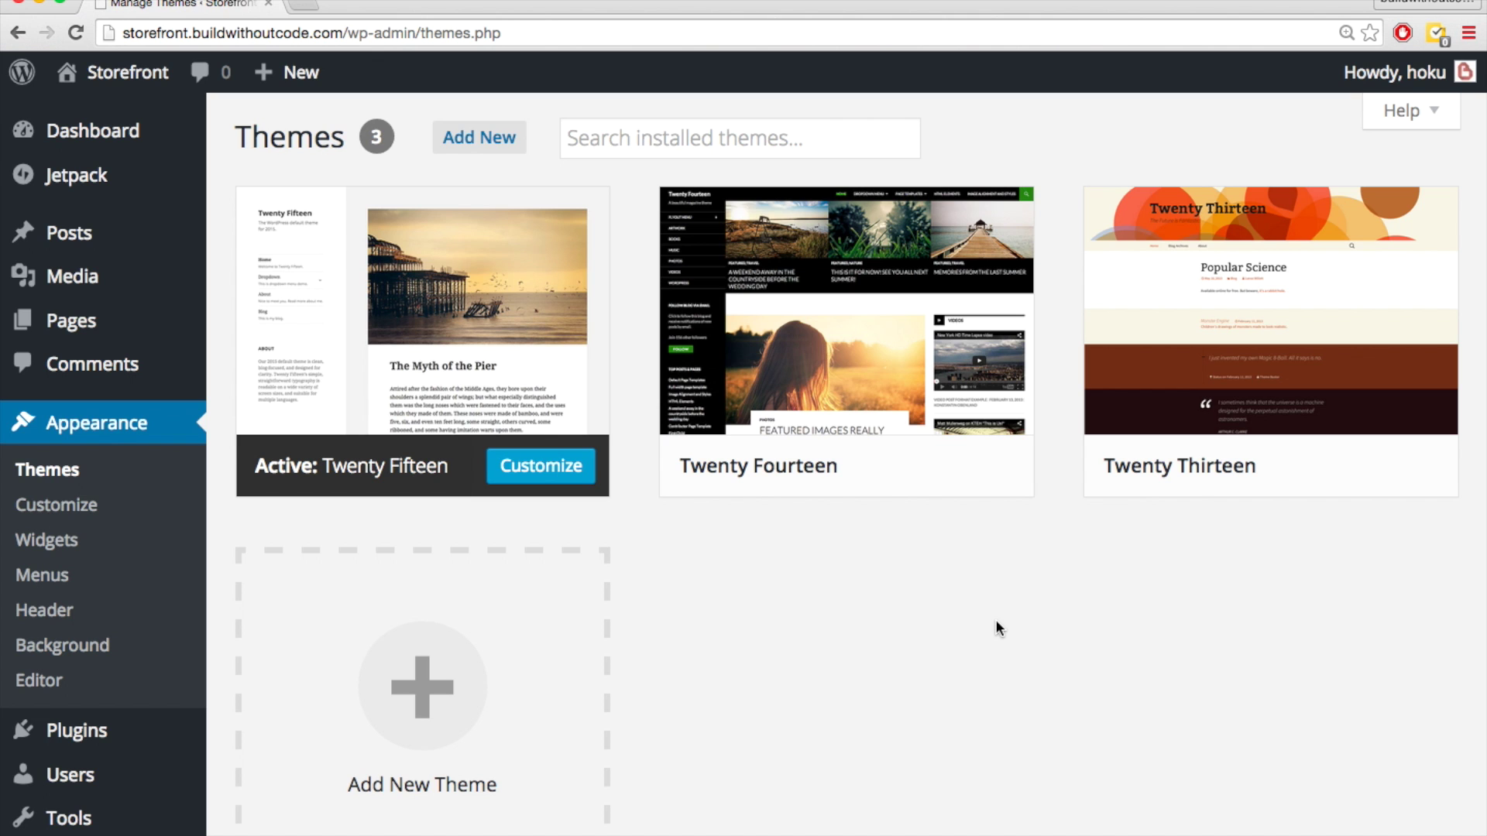
scroll(775, 668, "down", 1)
left_click(466, 672)
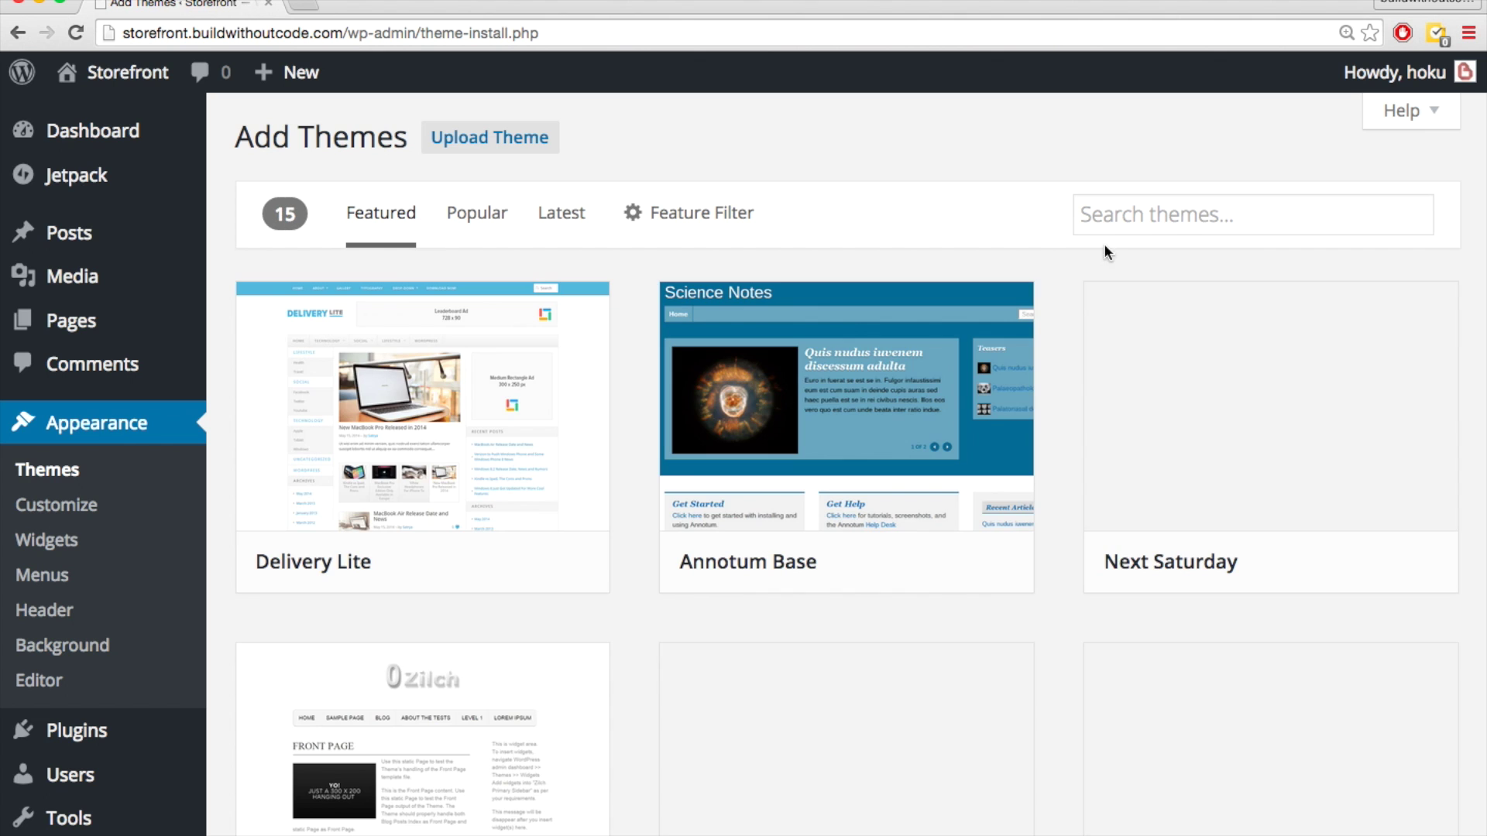
left_click(1121, 222)
type("Storefront")
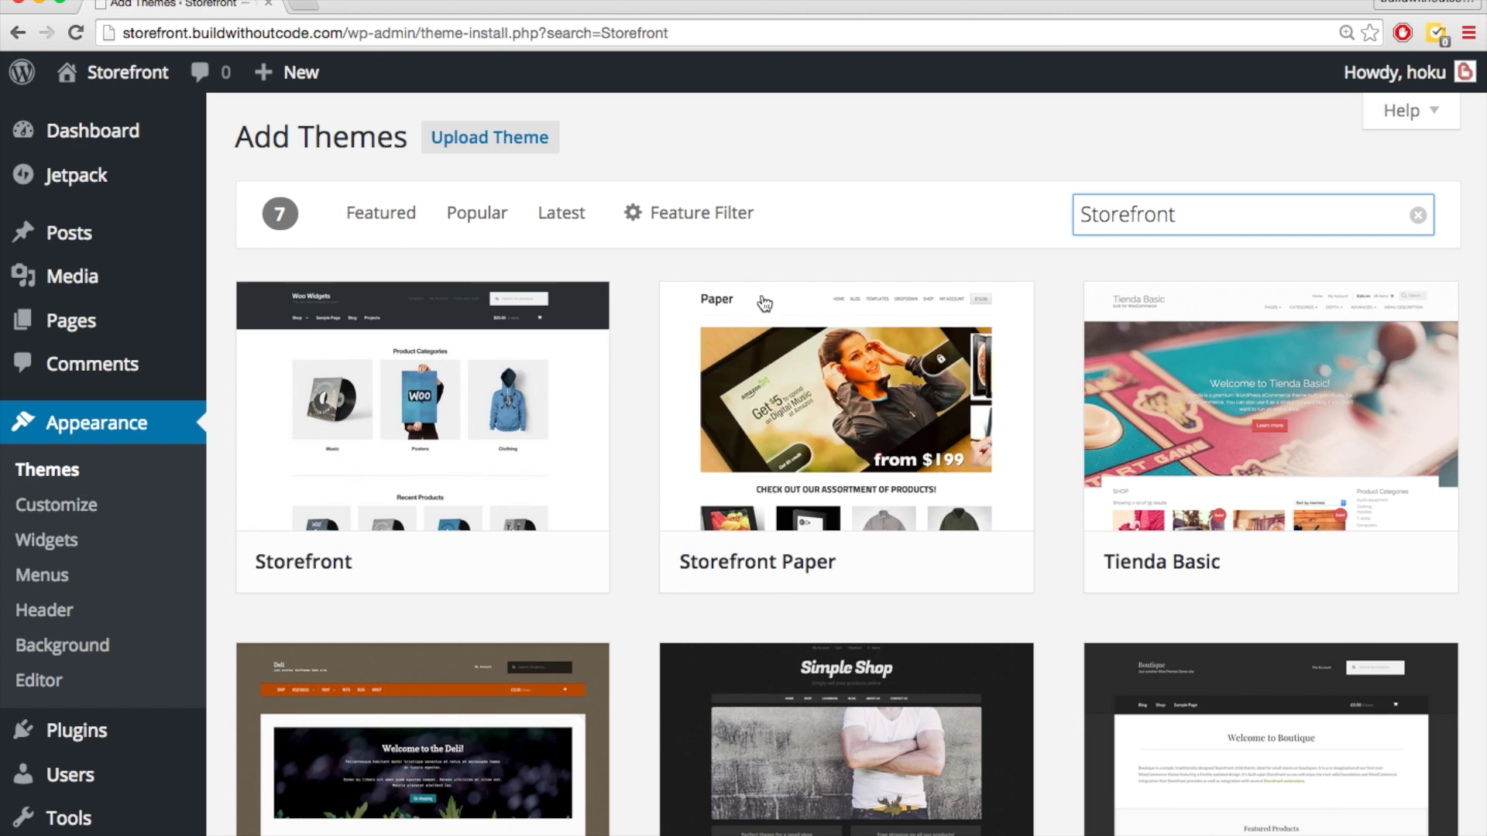
- Install the Storefront theme and activate it
mouse_move(387, 457)
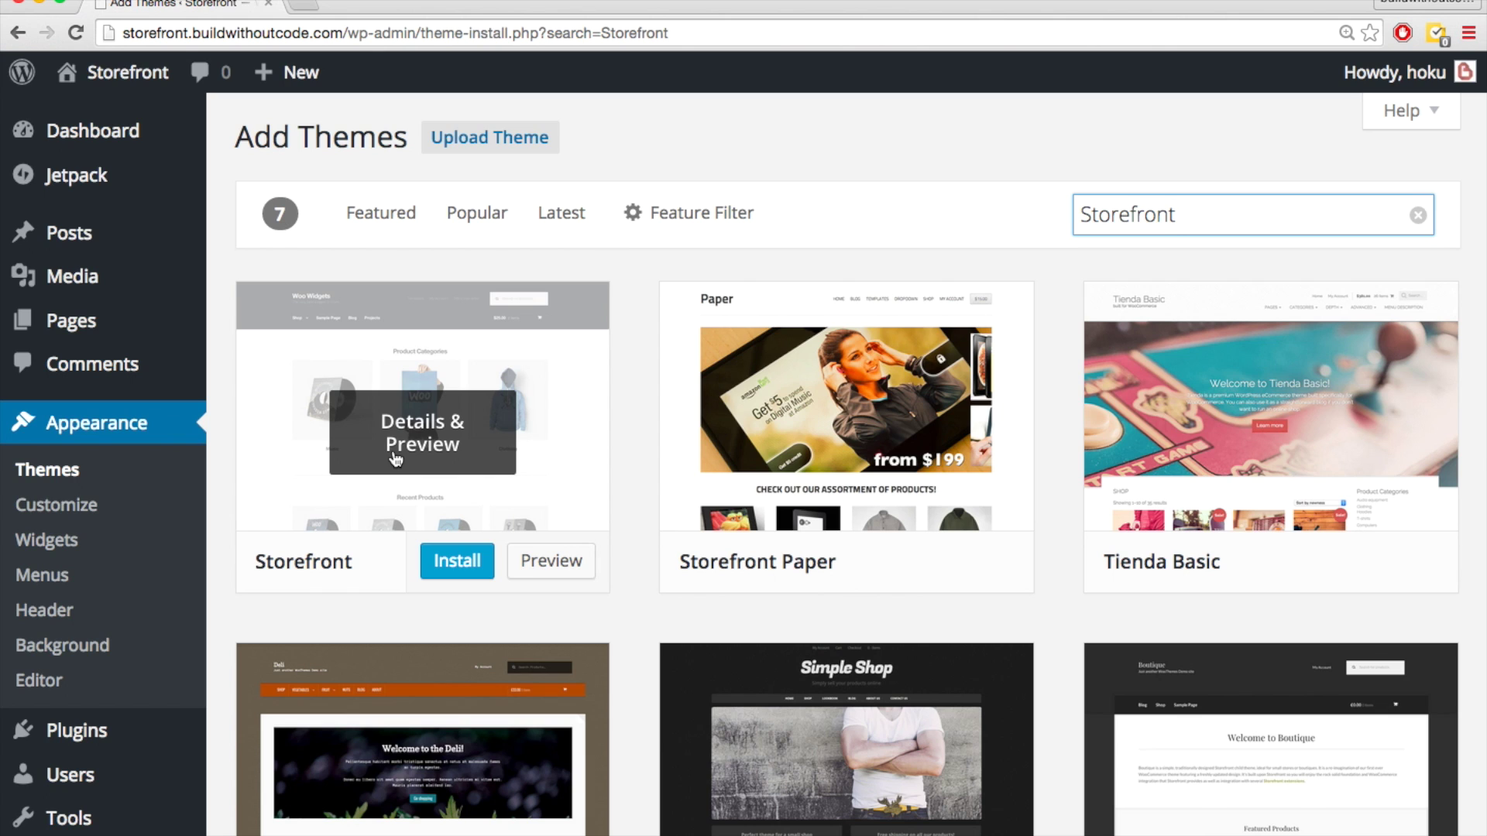
left_click(447, 561)
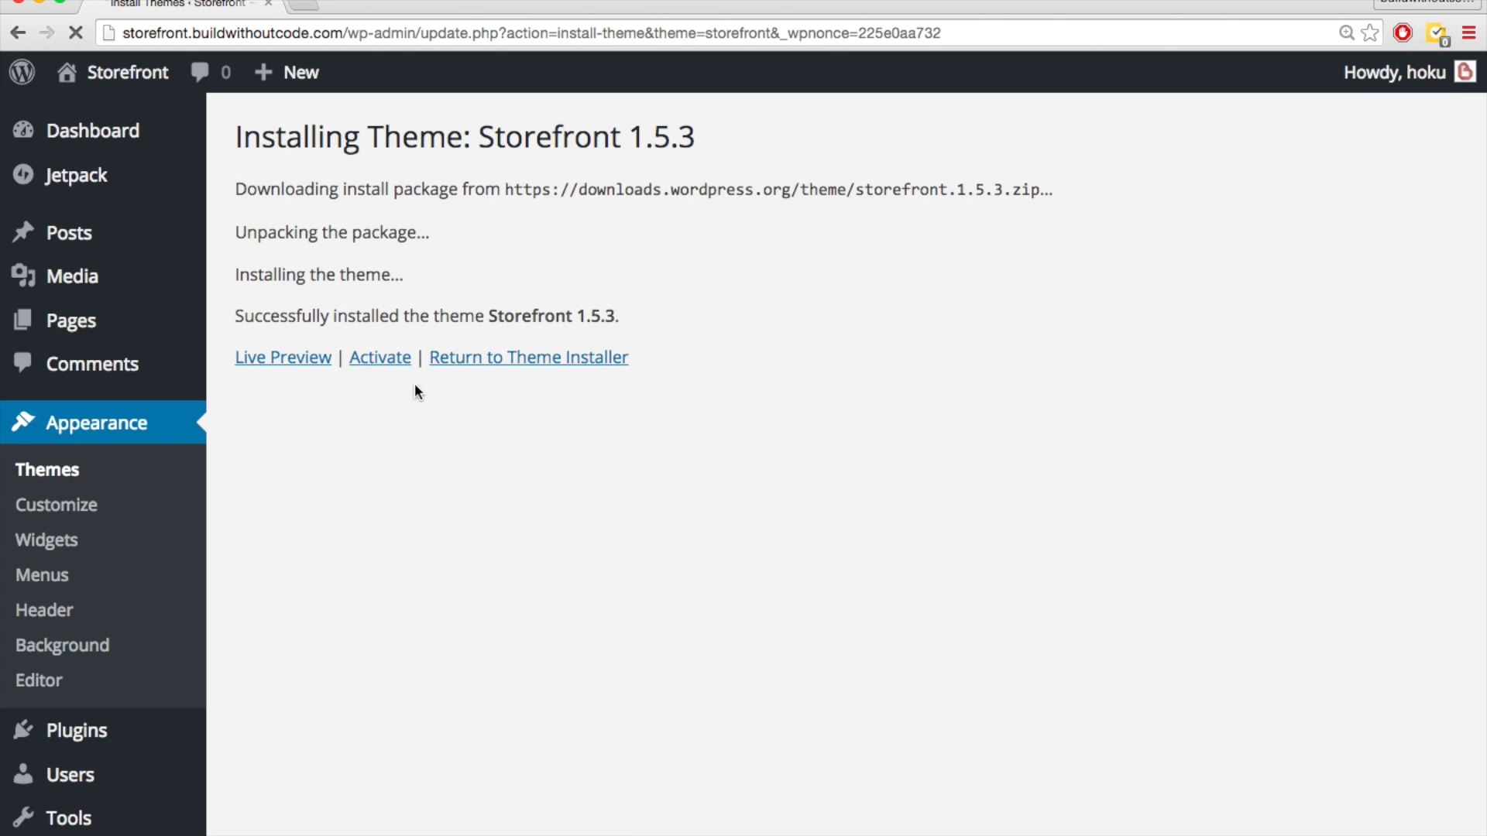
left_click(387, 364)
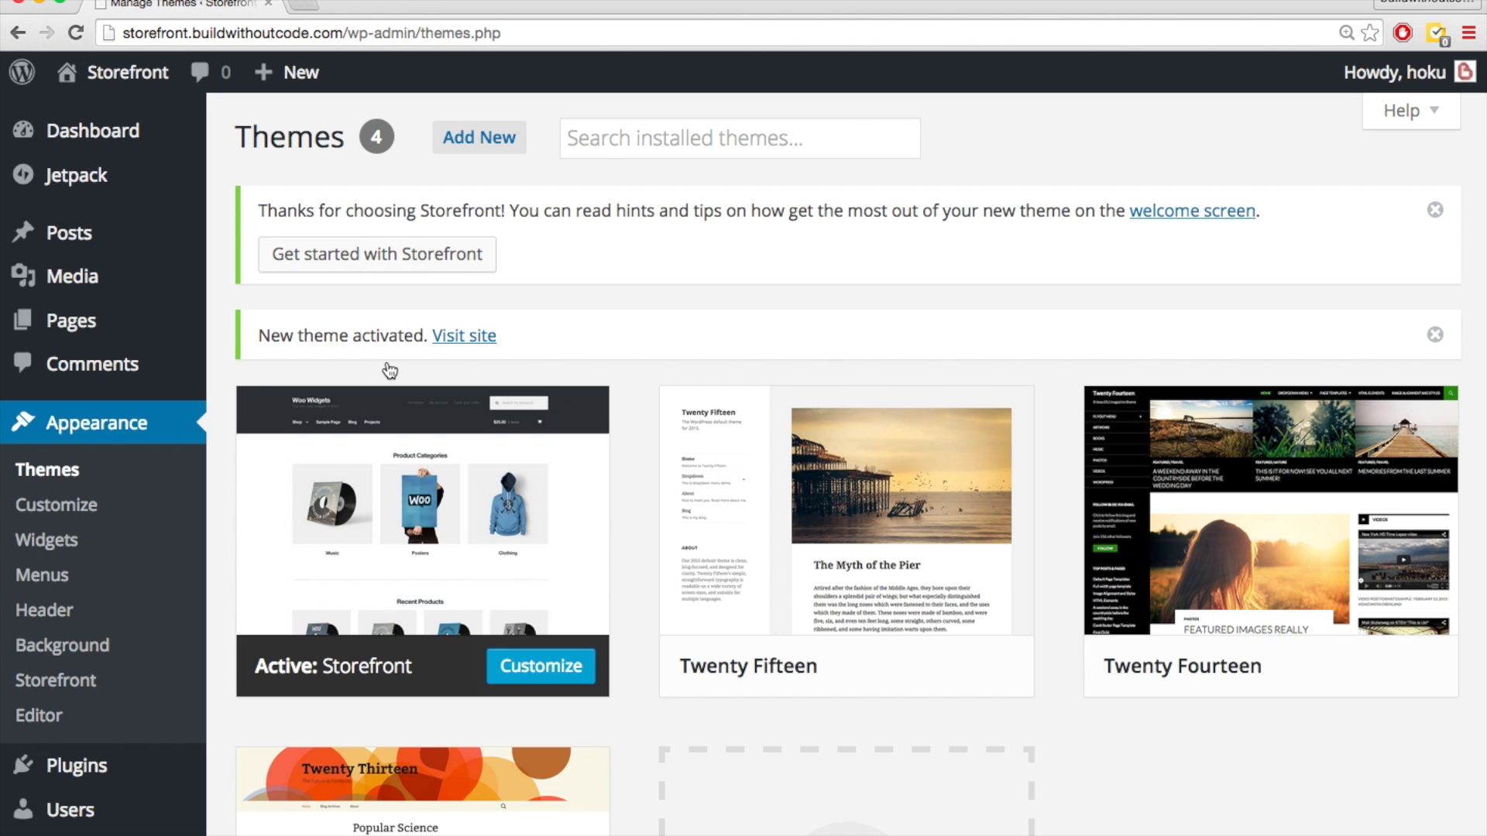
- View the live Storefront site and compare it with the theme's preview on the Themes page
left_click(145, 73)
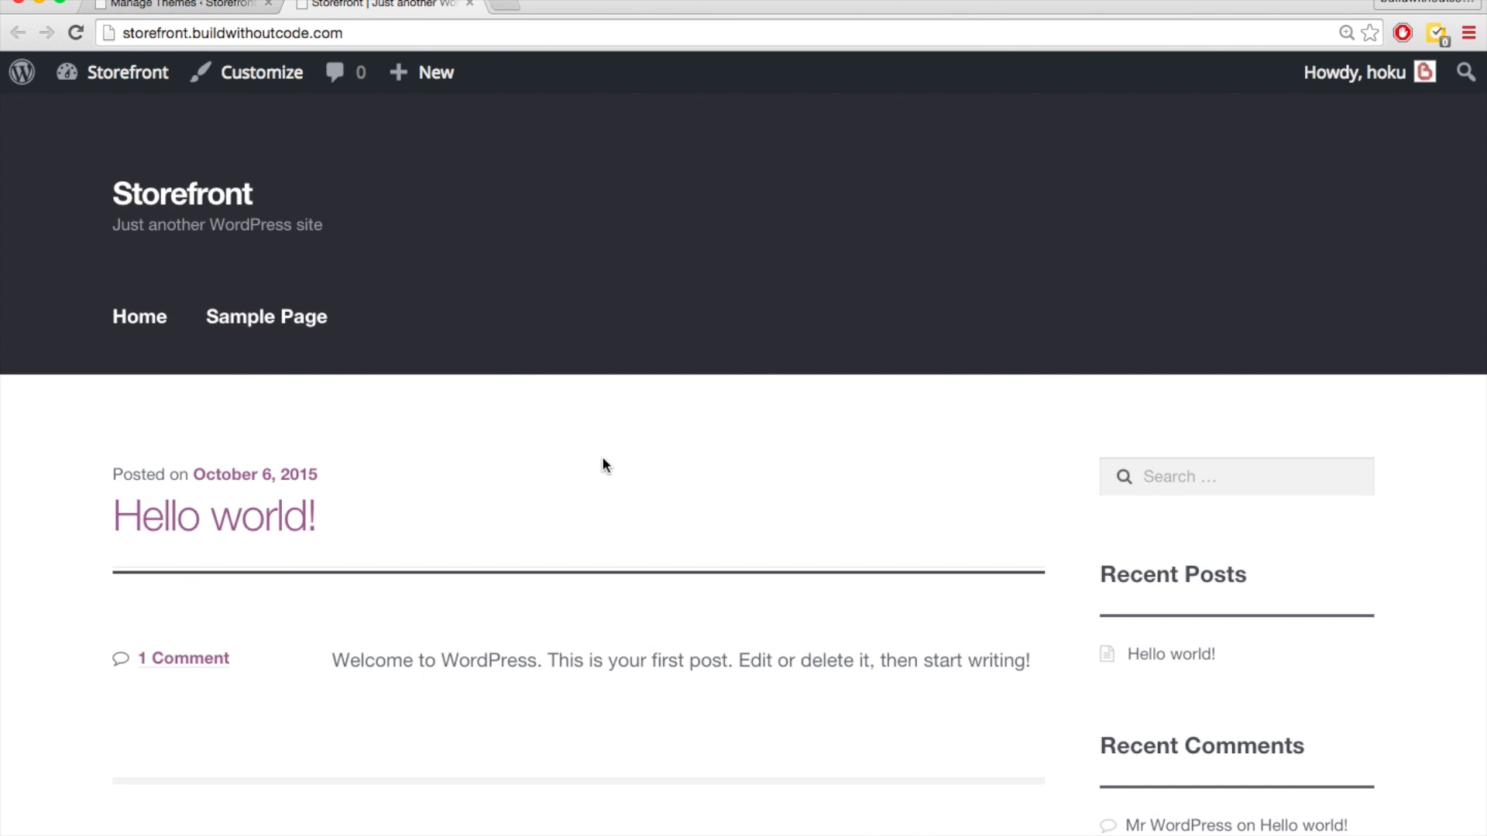
key("ctrl+shift+Tab")
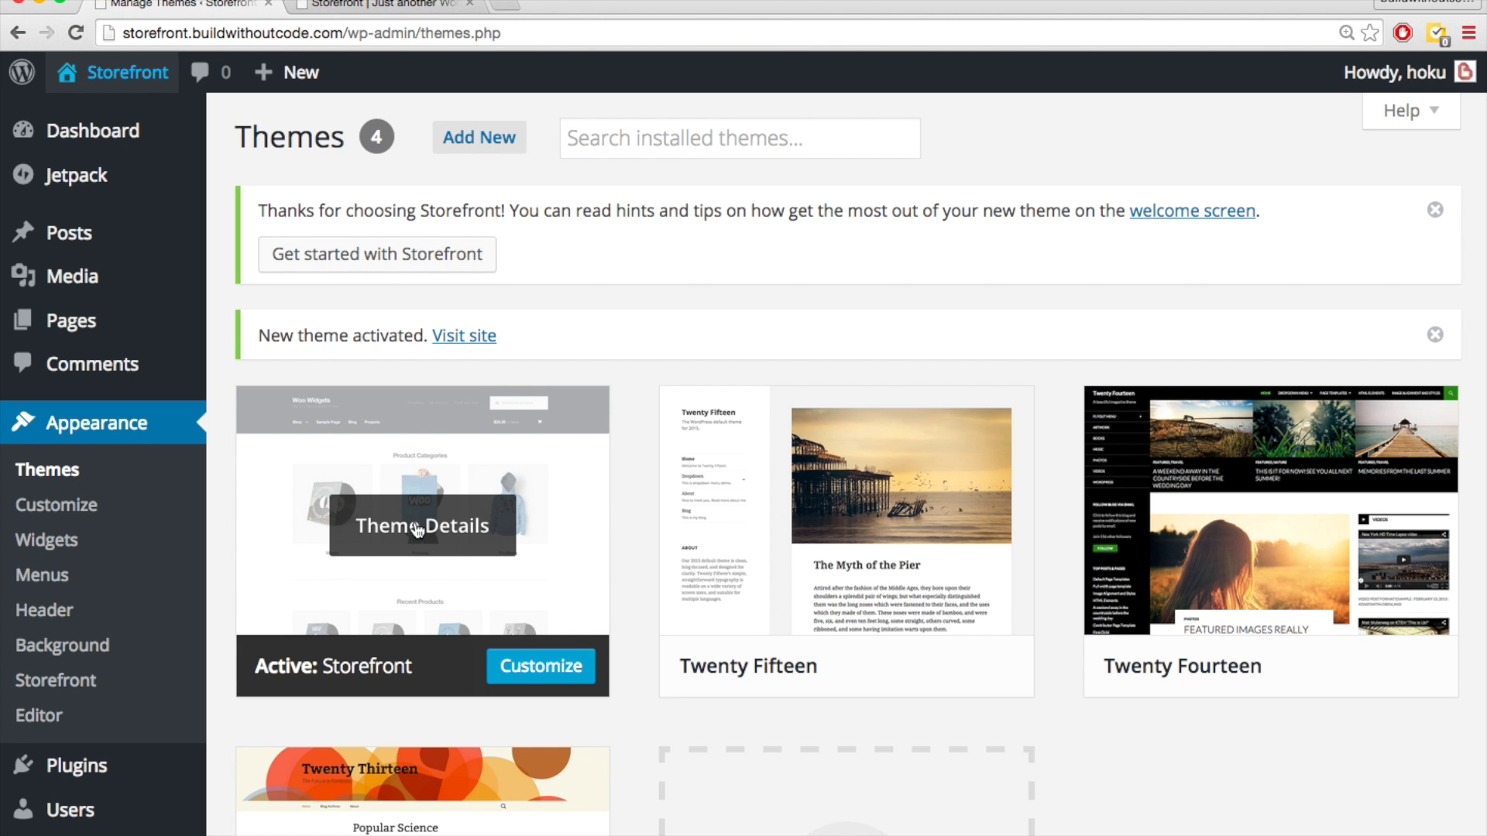
key("ctrl+Tab")
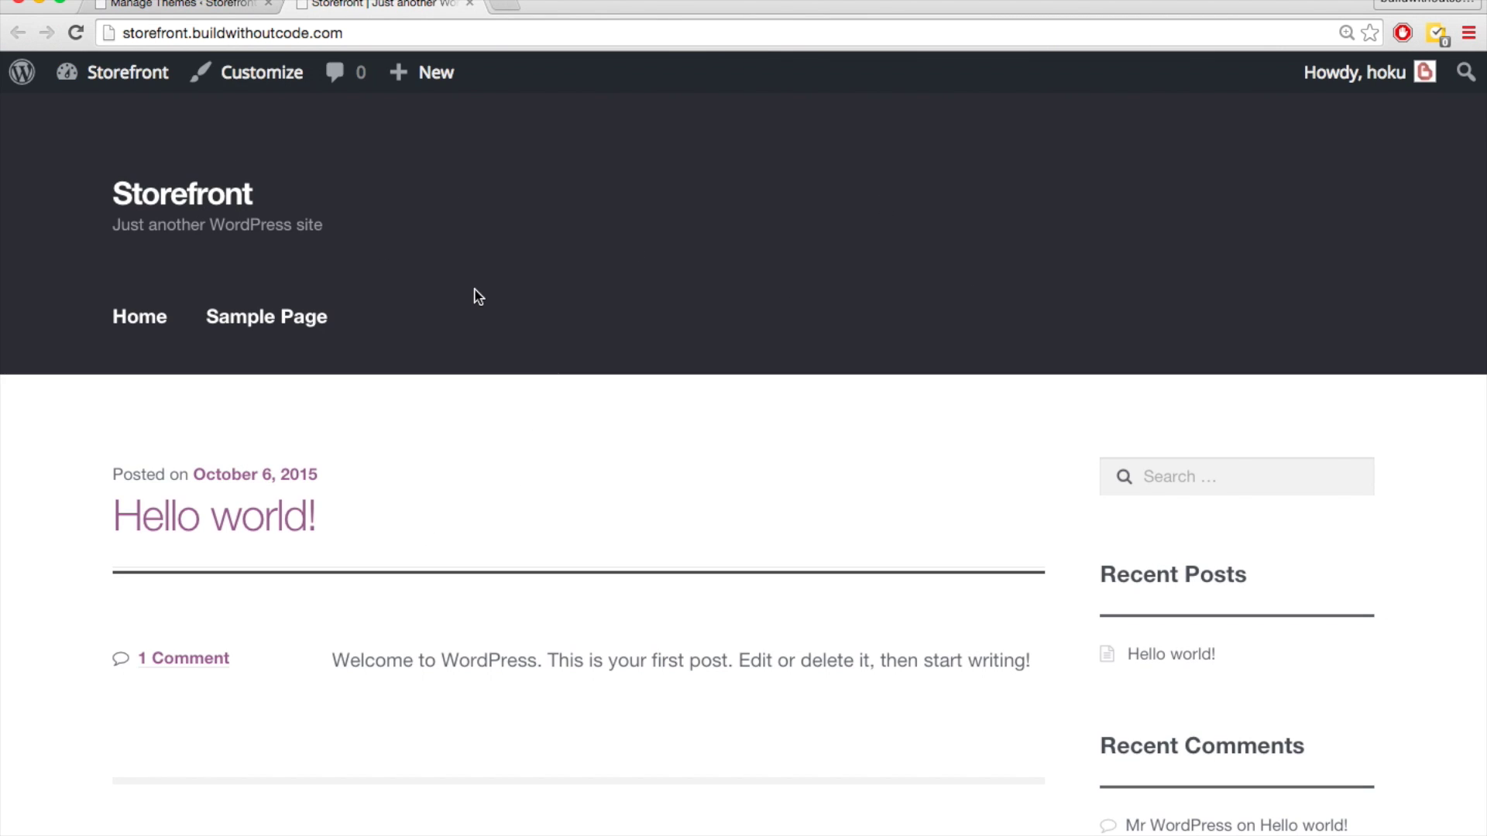
key("ctrl+shift+Tab")
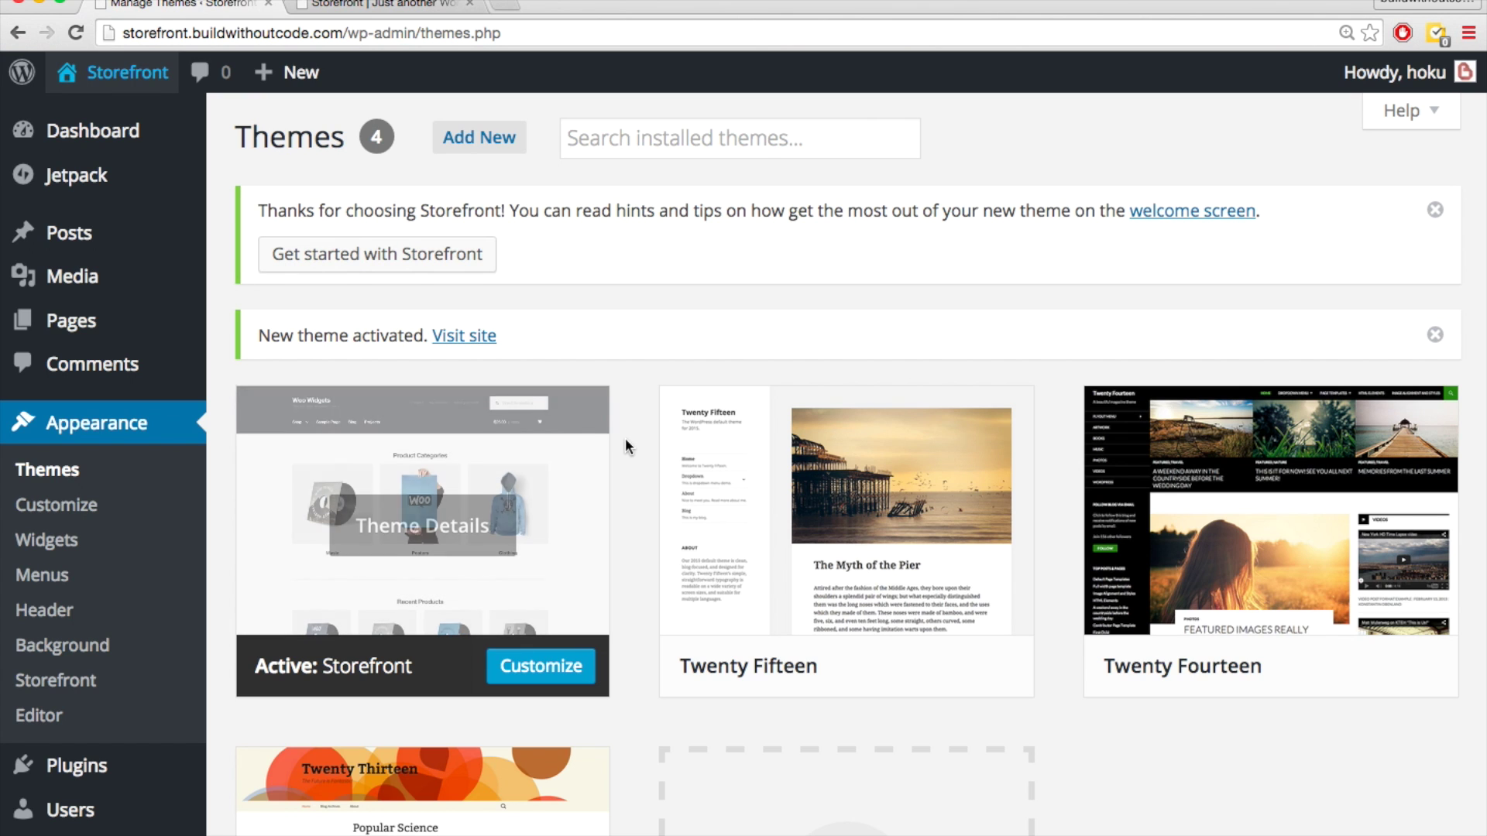
key("ctrl+Tab")
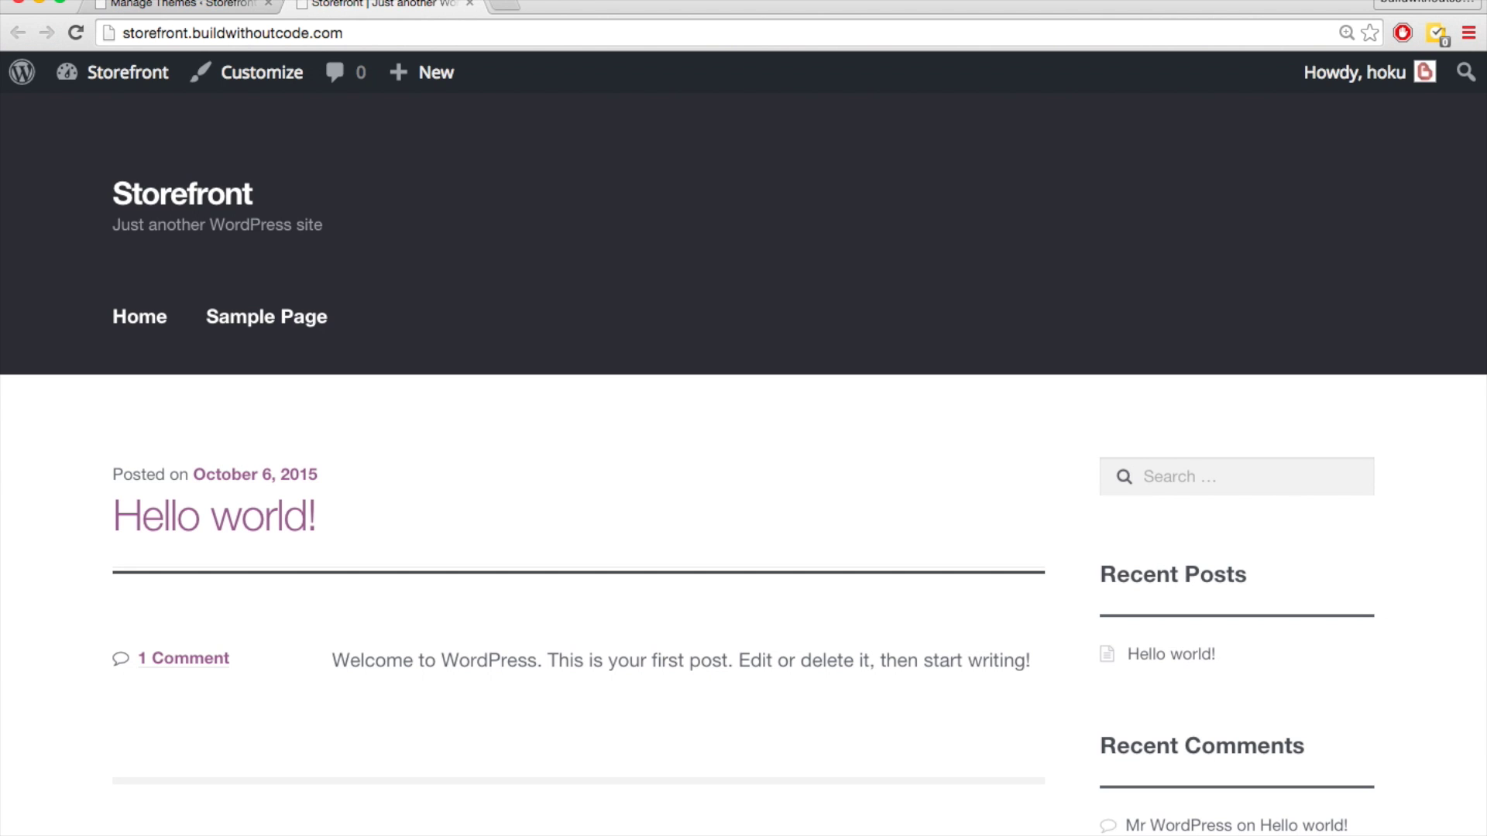
- Return to the storefront.buildwithoutcode.com dashboard and open its Add Plugins page
key("ctrl+shift+Tab")
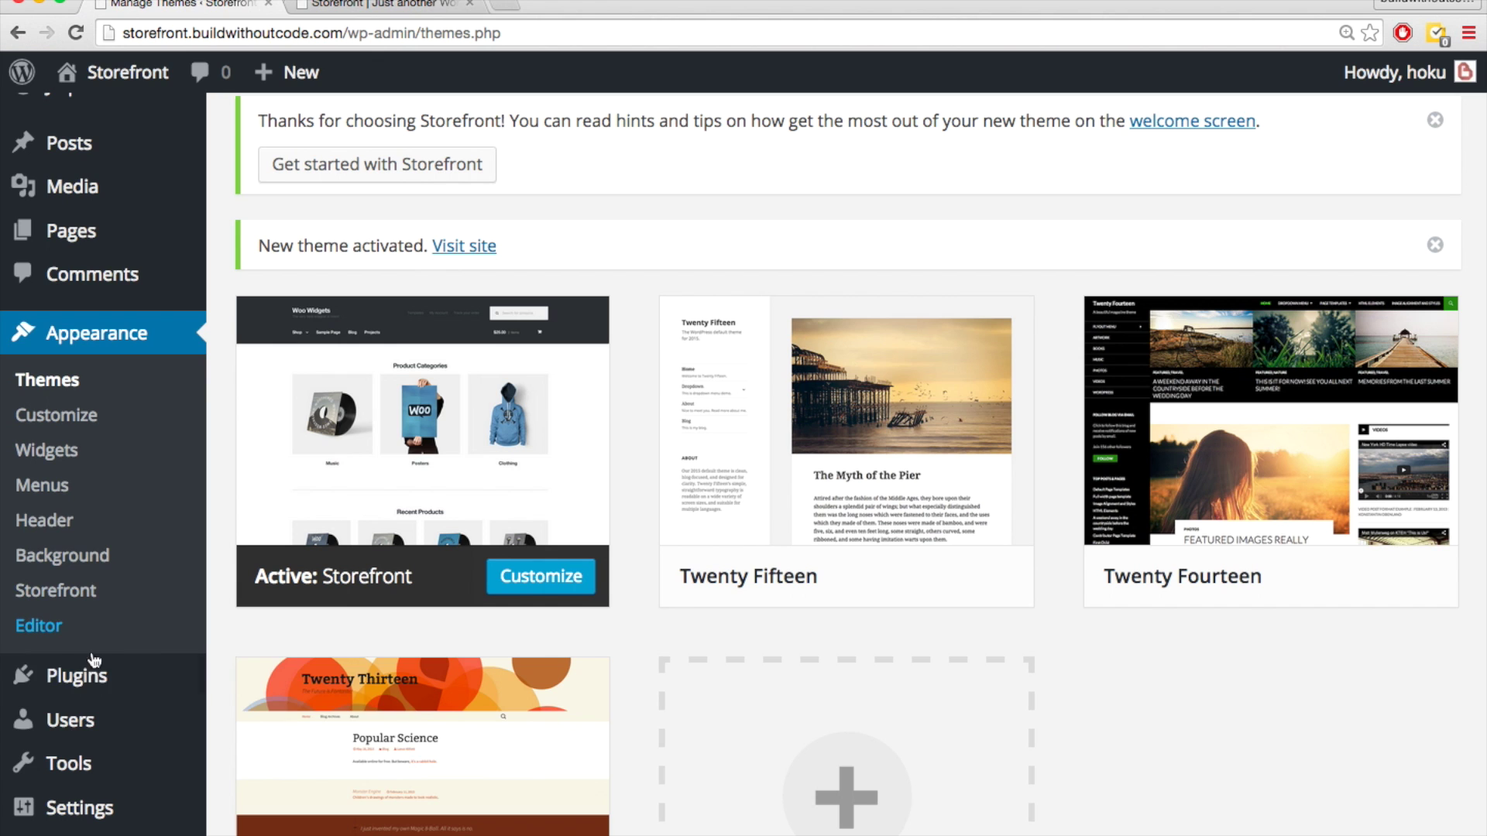
mouse_move(99, 685)
left_click(261, 716)
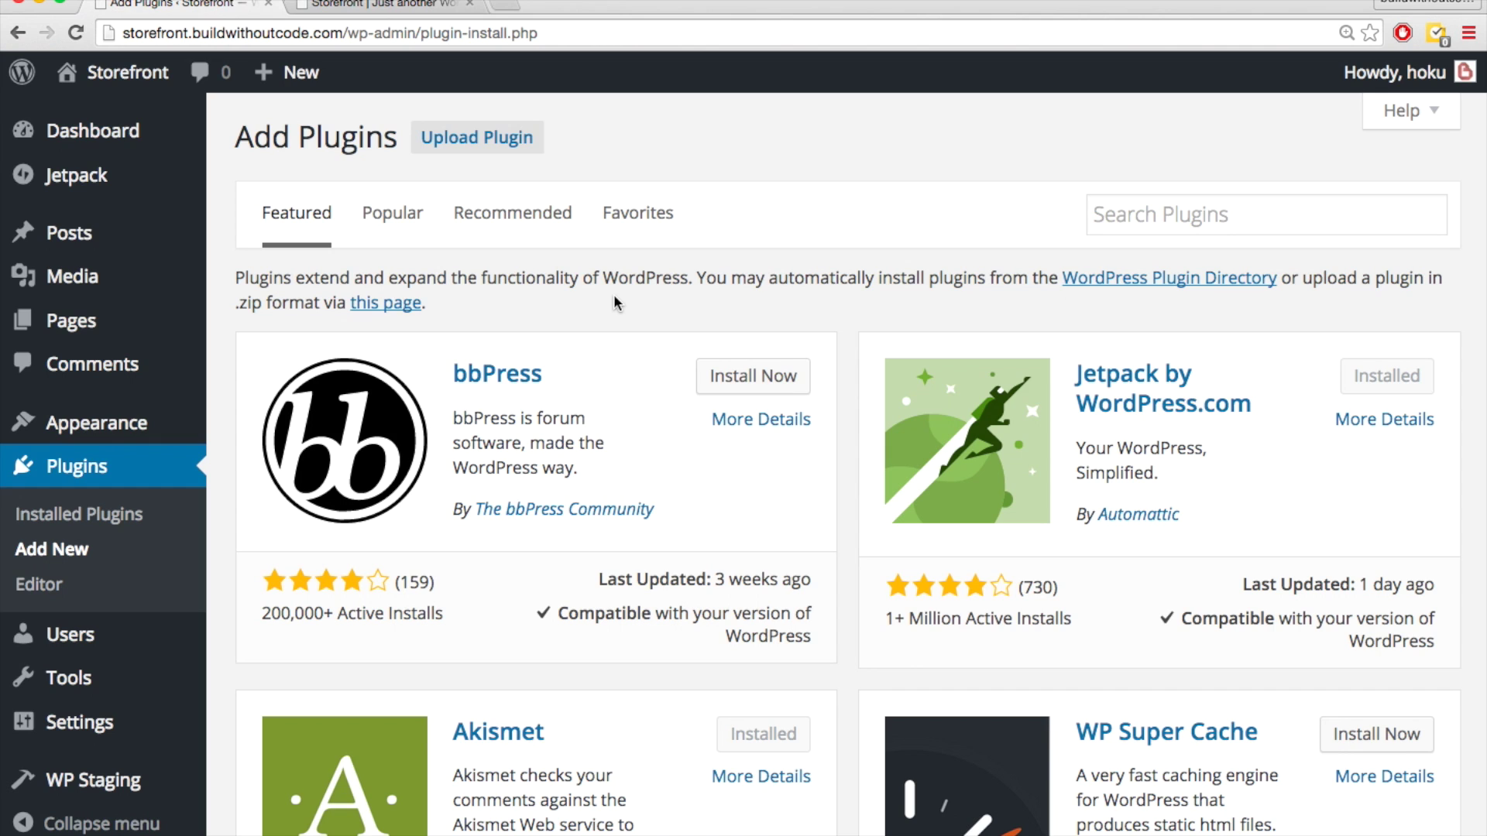
- Search the plugins for "woocommerce", then install and activate WooCommerce - excelling eCommerce
left_click(1139, 221)
type("woocommerce")
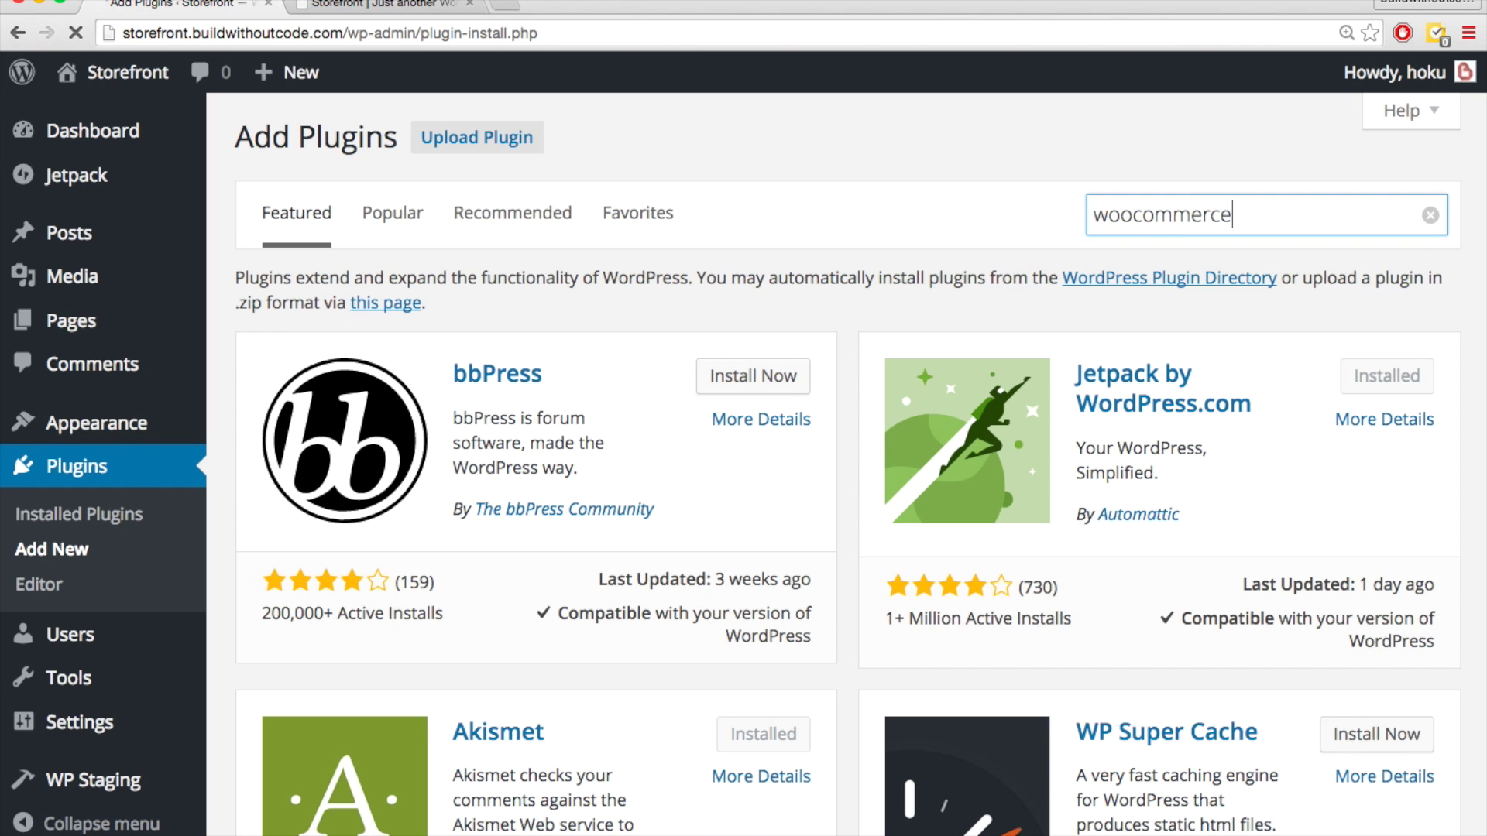
key("Return")
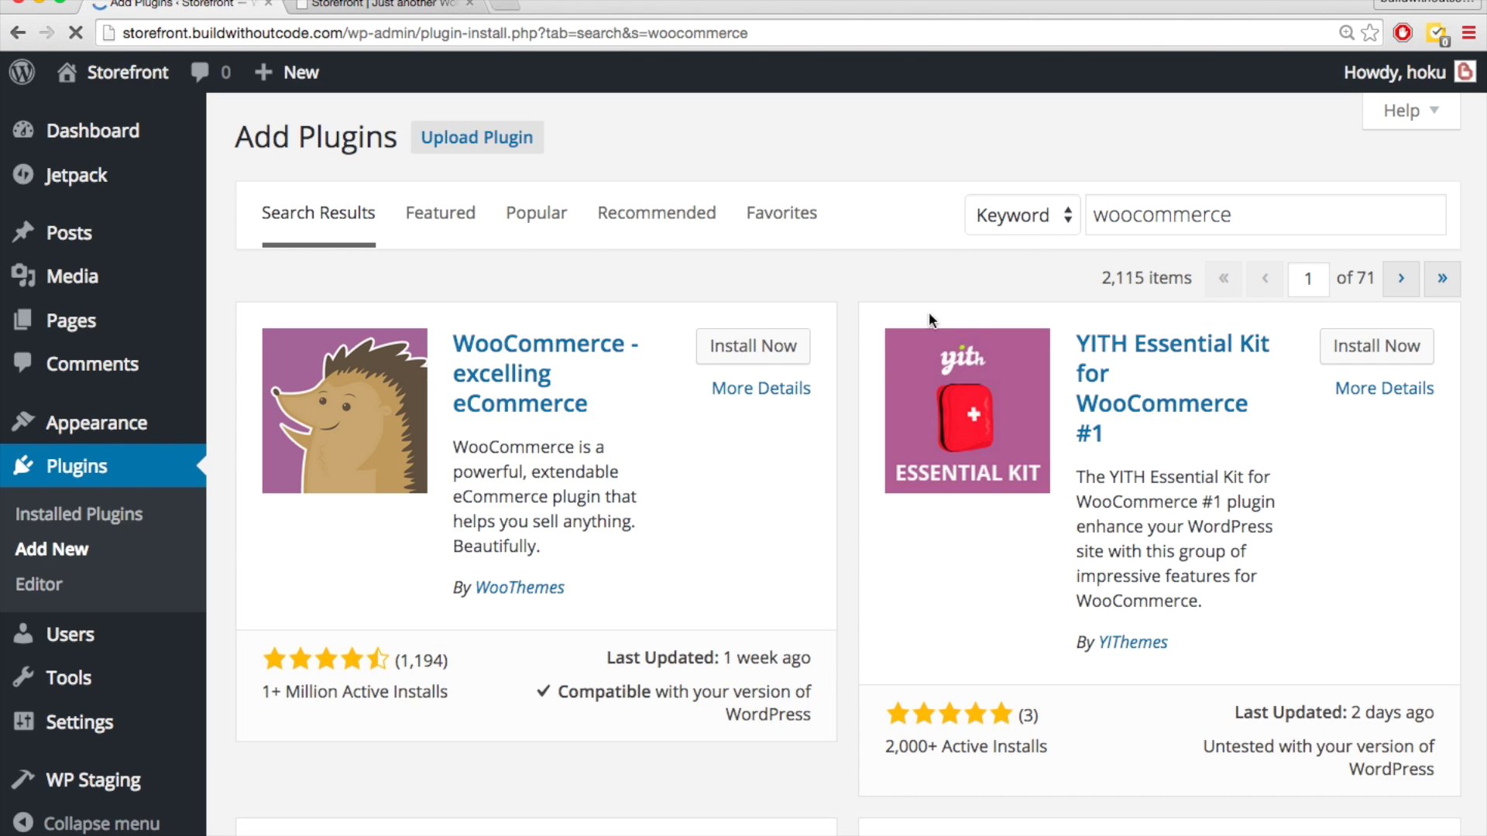
left_click(768, 358)
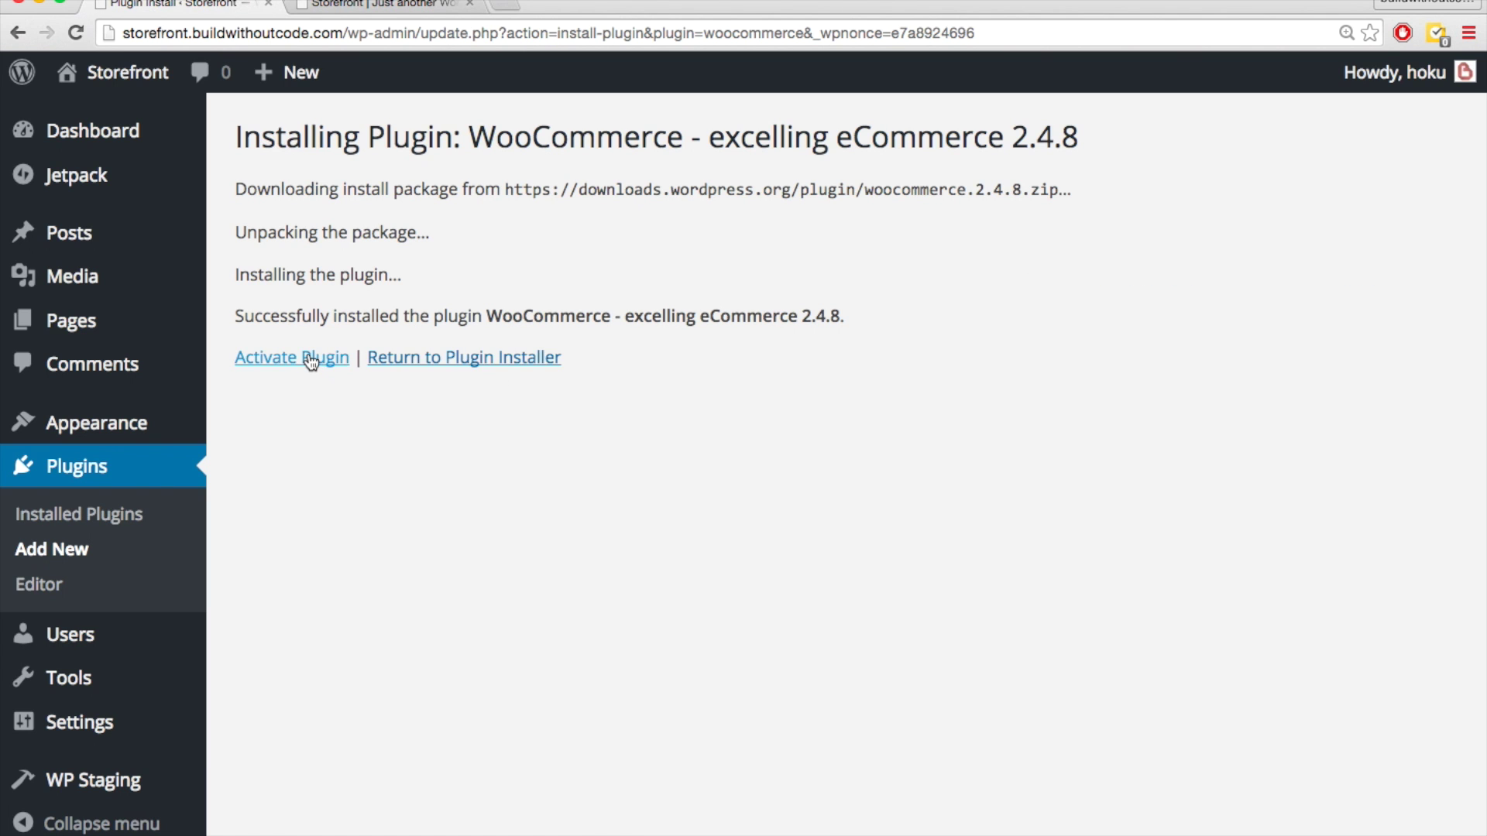
left_click(311, 361)
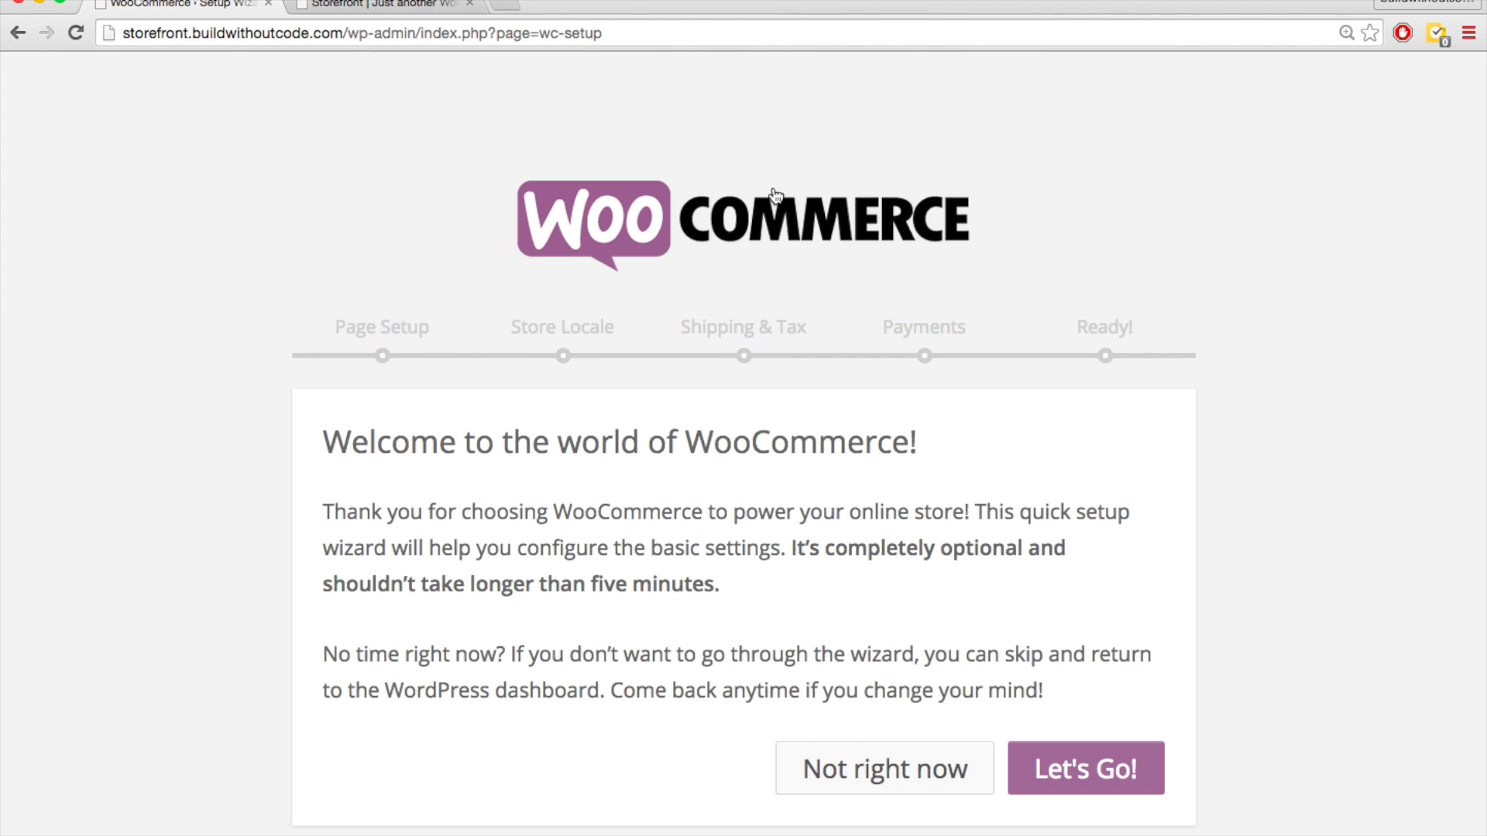
- Start the WooCommerce setup wizard and accept the automatic creation of the Shop, Cart, Checkout and My Account pages
left_click(1082, 781)
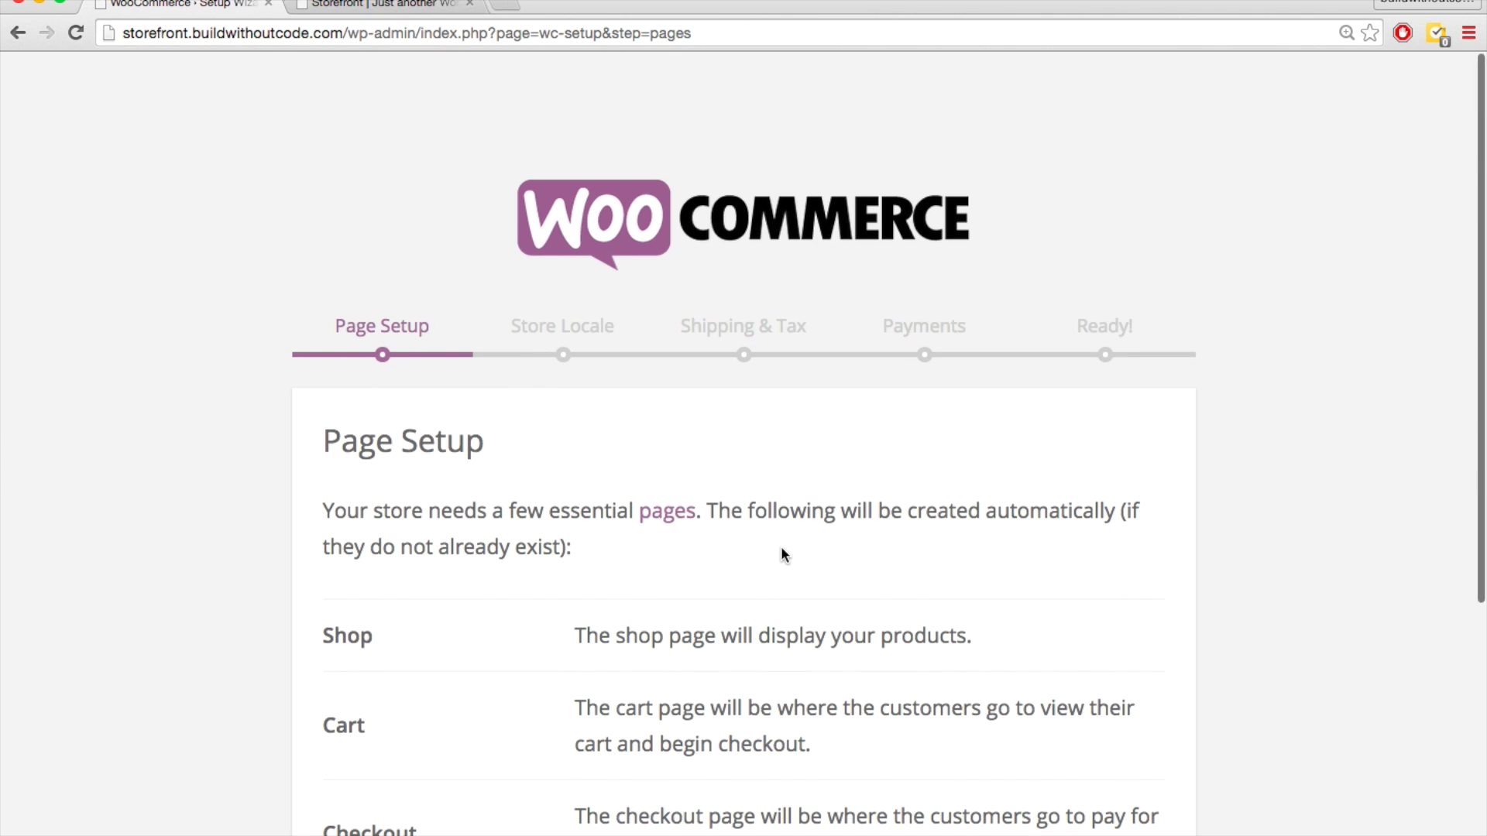
scroll(780, 546, "down", 4)
scroll(504, 400, "down", 1)
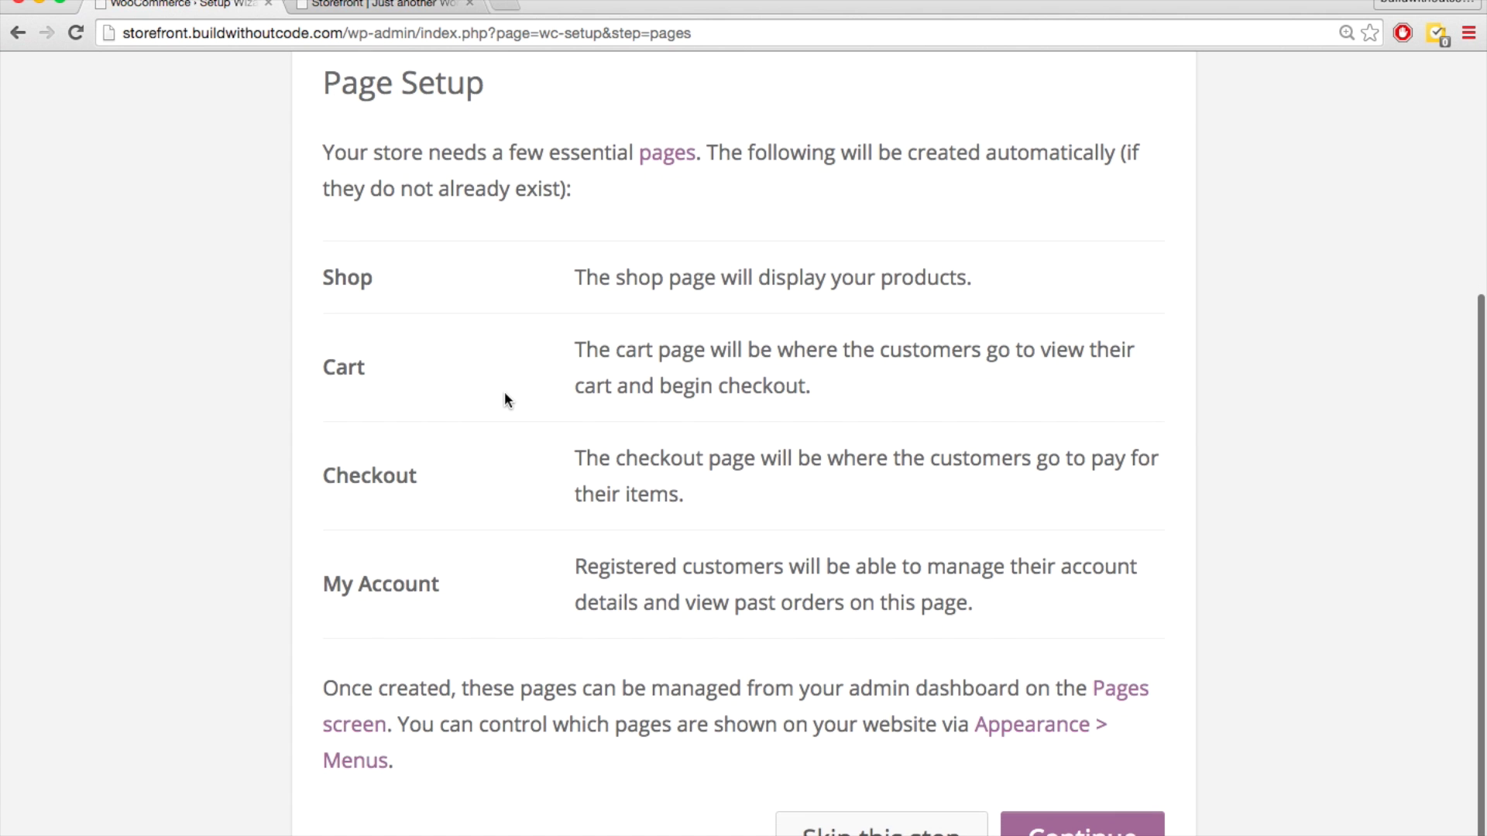
scroll(504, 400, "down", 1)
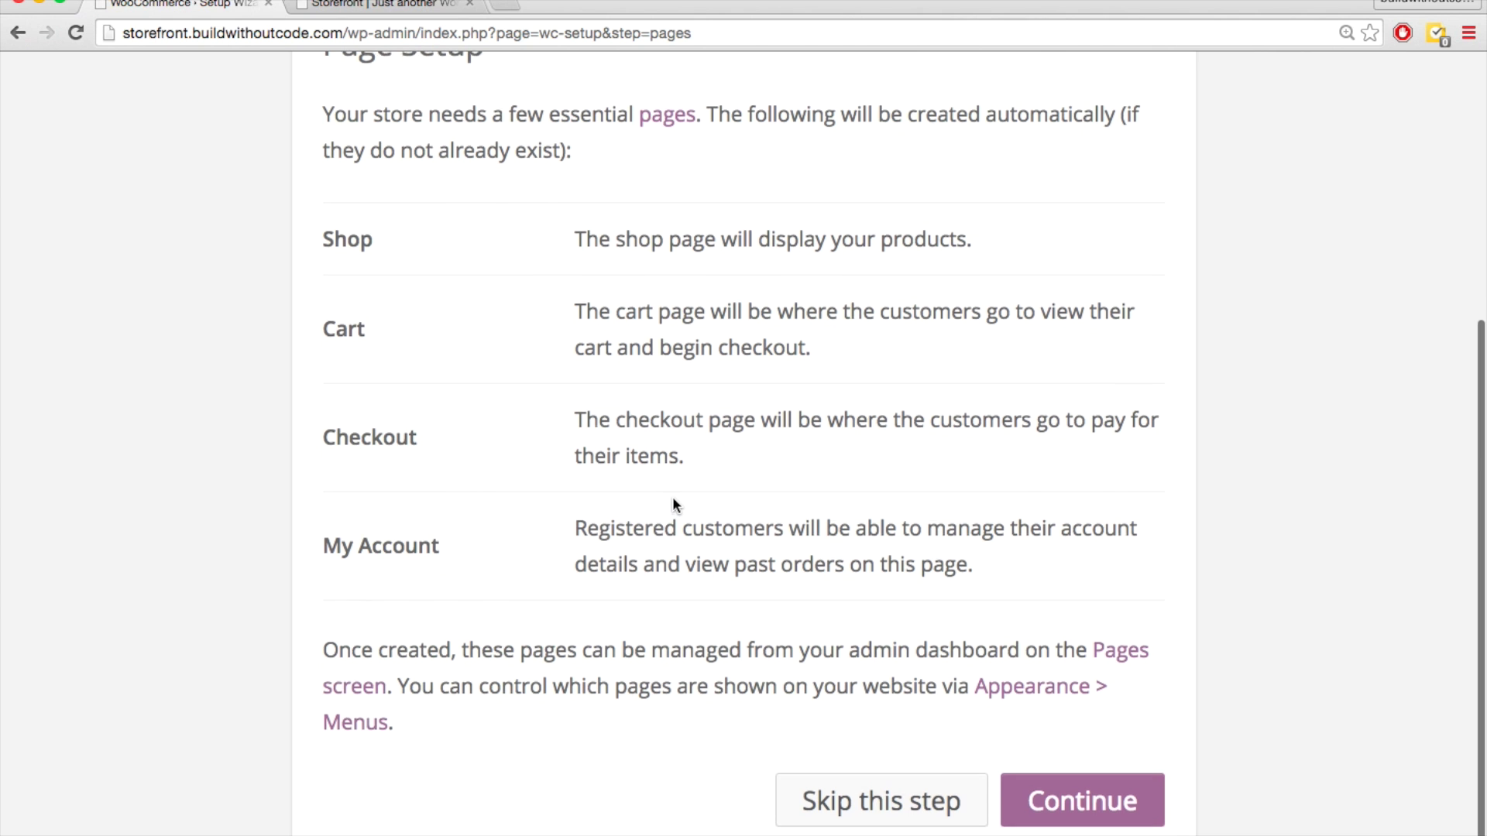
scroll(672, 495, "up", 1)
scroll(248, 358, "up", 1)
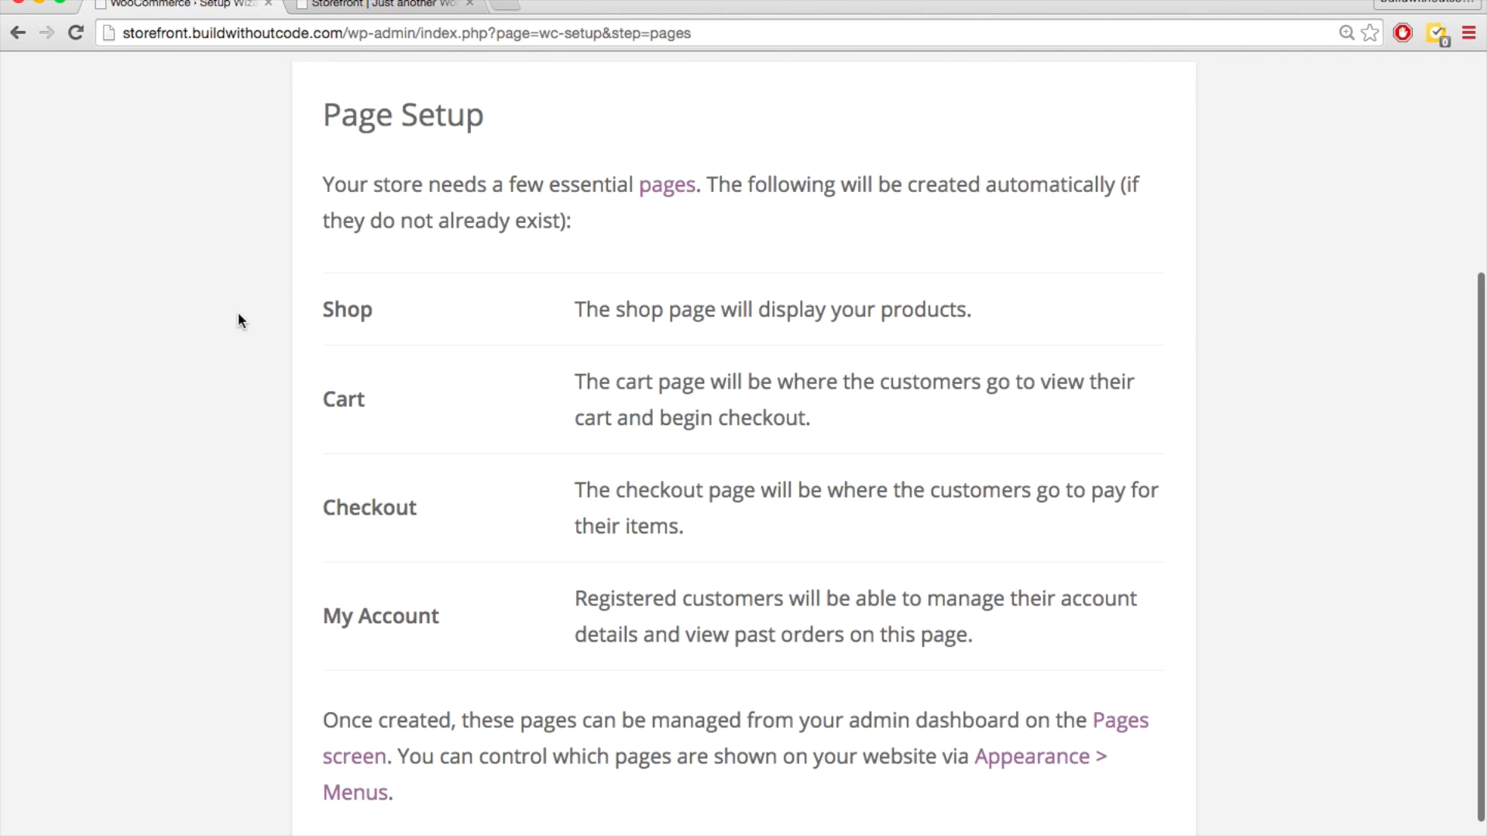
scroll(239, 320, "up", 1)
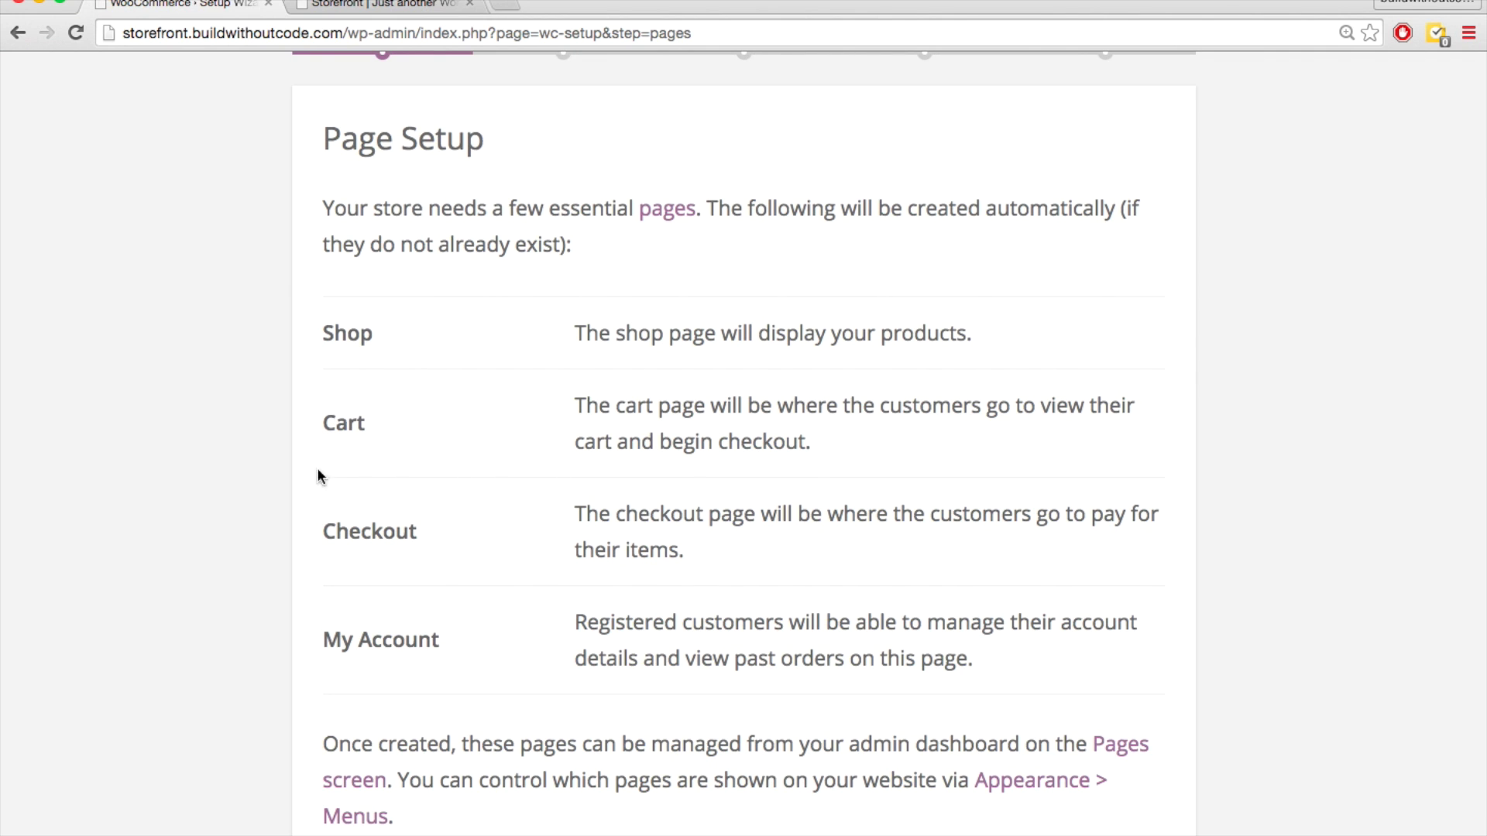
scroll(245, 463, "up", 3)
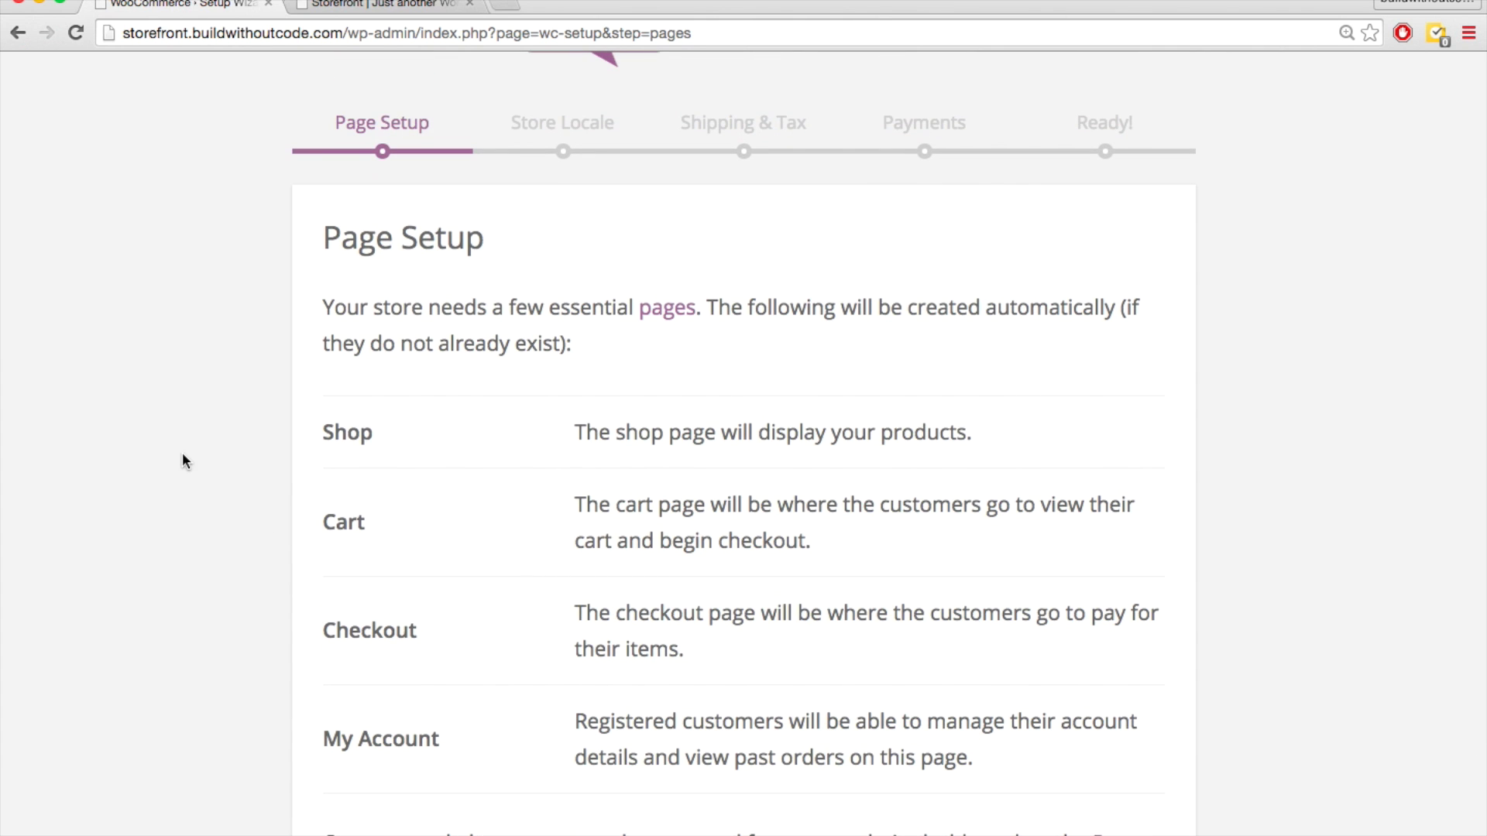
scroll(182, 462, "down", 1)
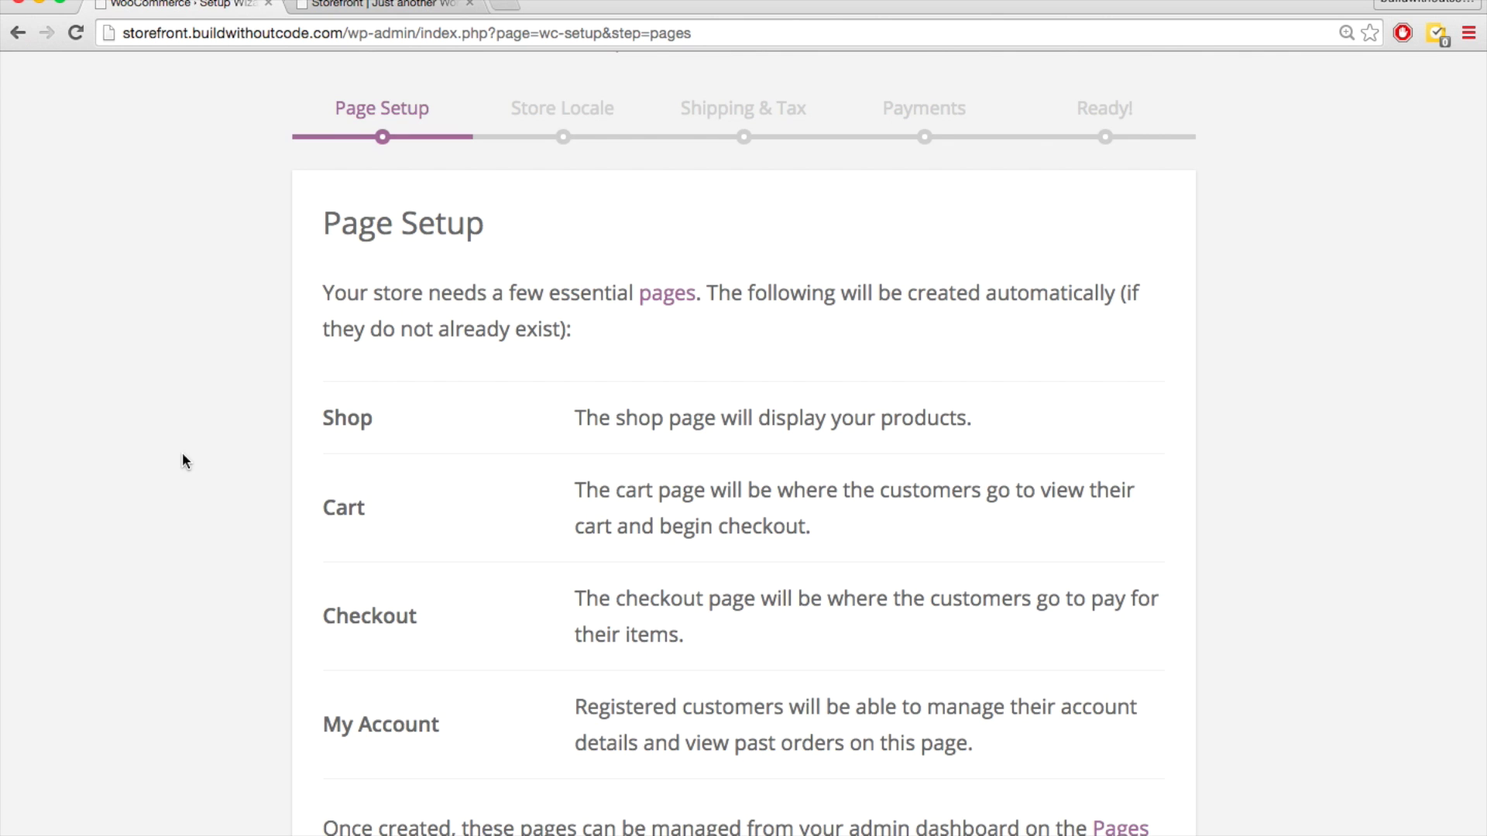
scroll(183, 454, "up", 2)
scroll(183, 458, "down", 2)
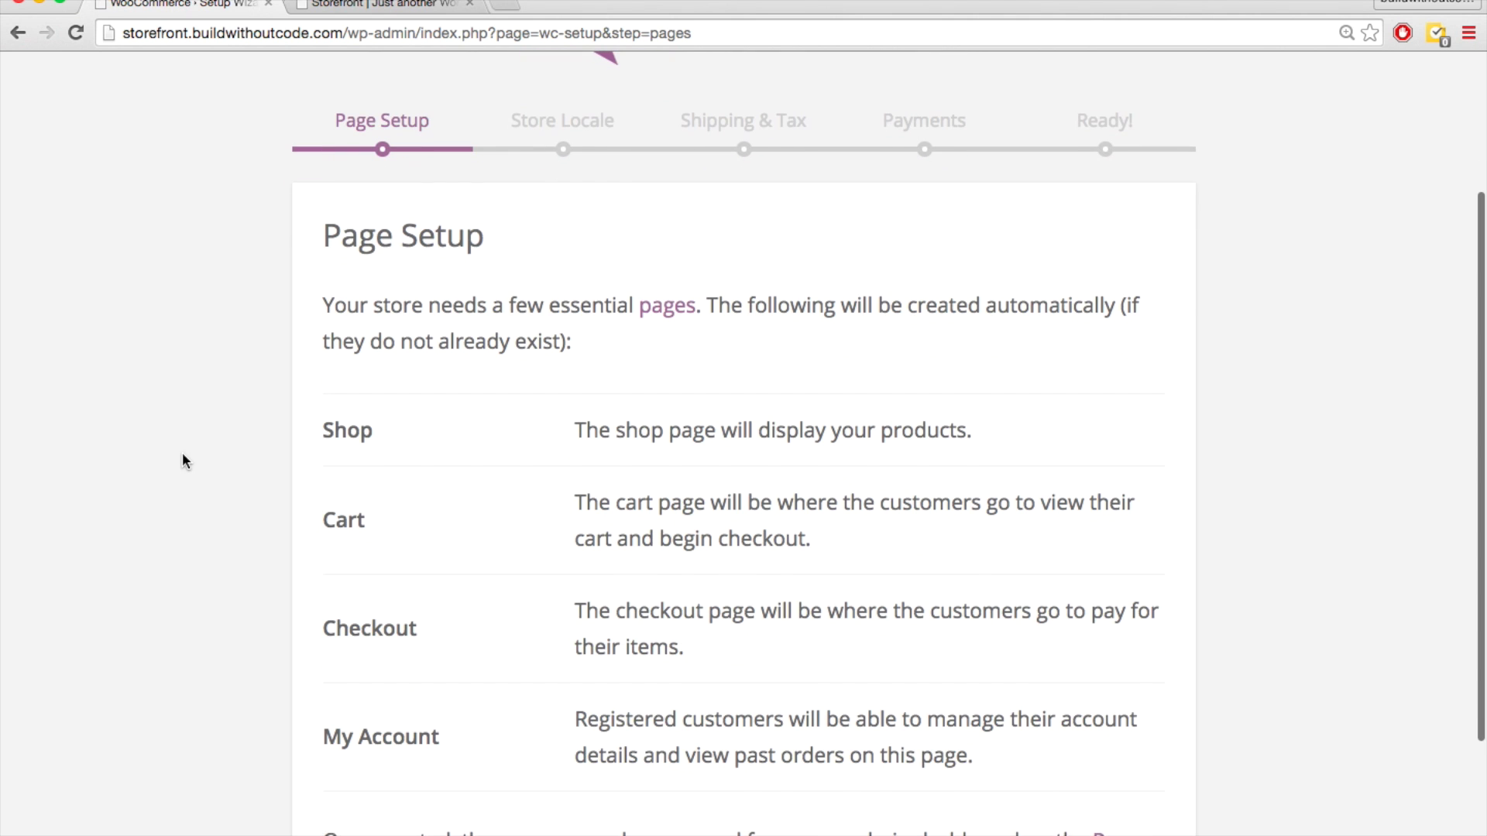
scroll(220, 513, "down", 1)
scroll(220, 510, "down", 5)
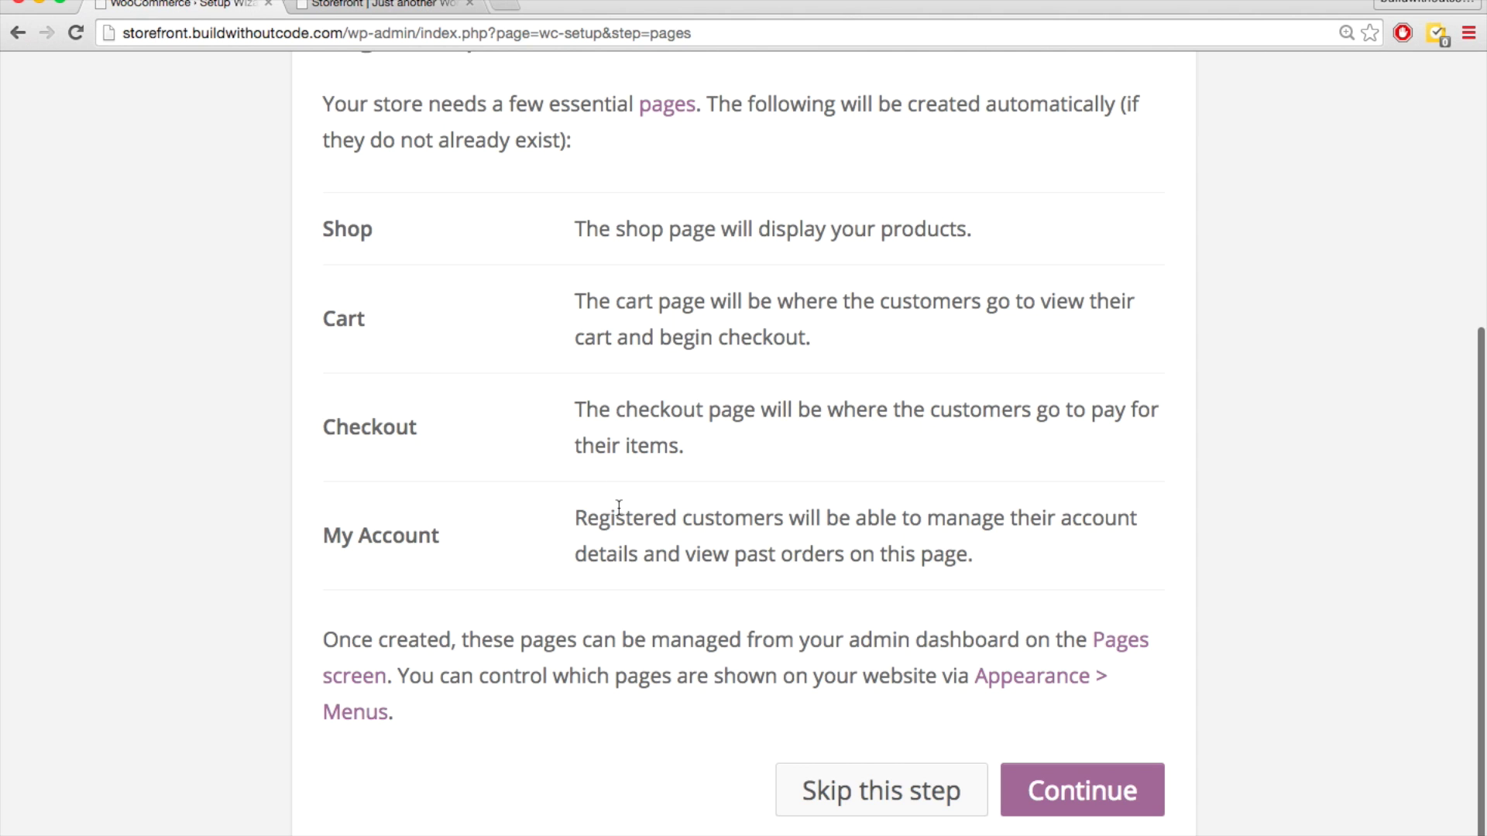
left_click(1127, 790)
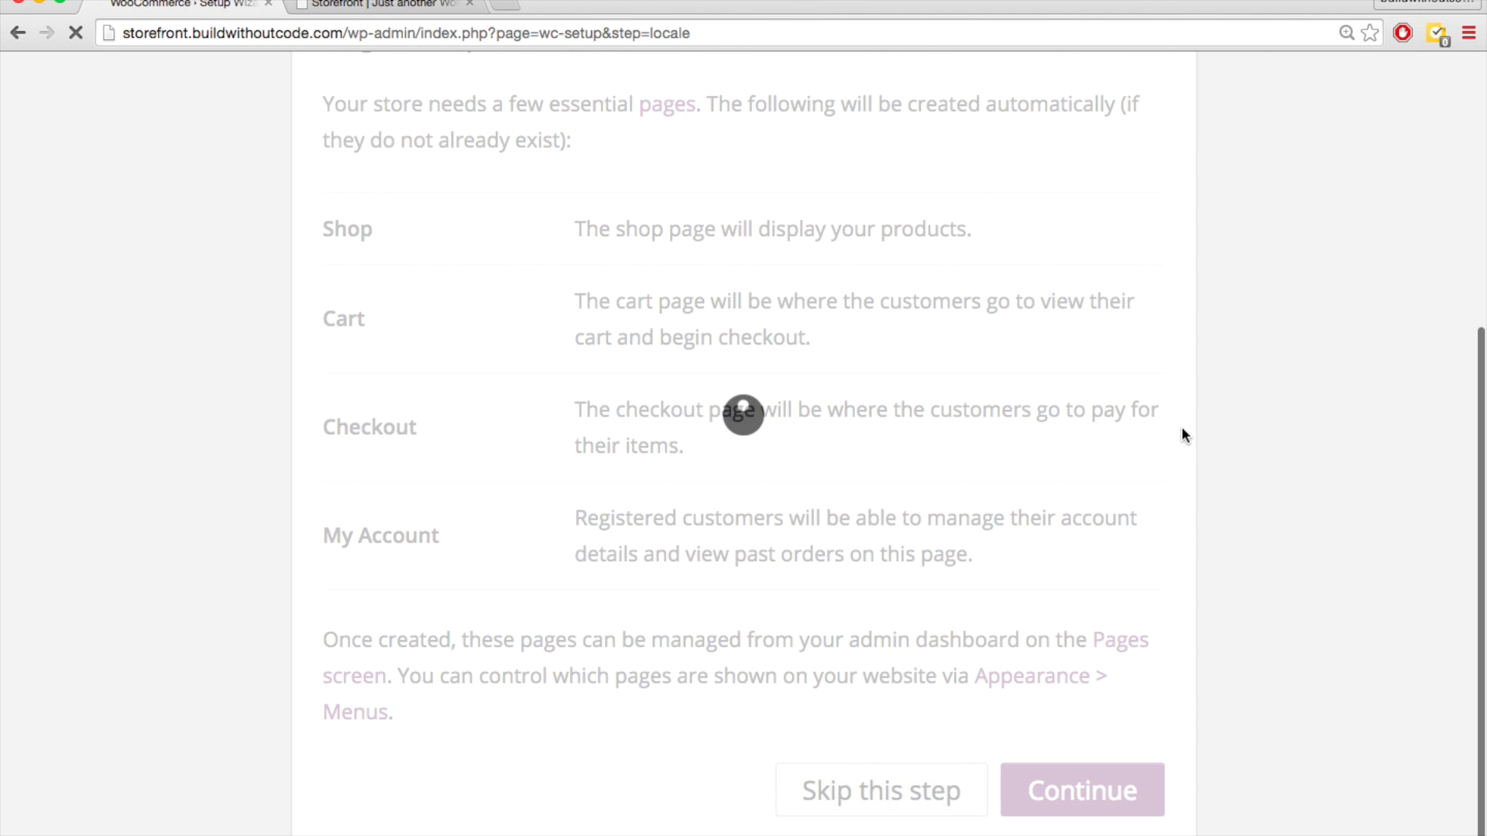
- Skip the Store Locale, Shipping & Tax and Payments stages of the WooCommerce setup wizard
scroll(1001, 465, "down", 4)
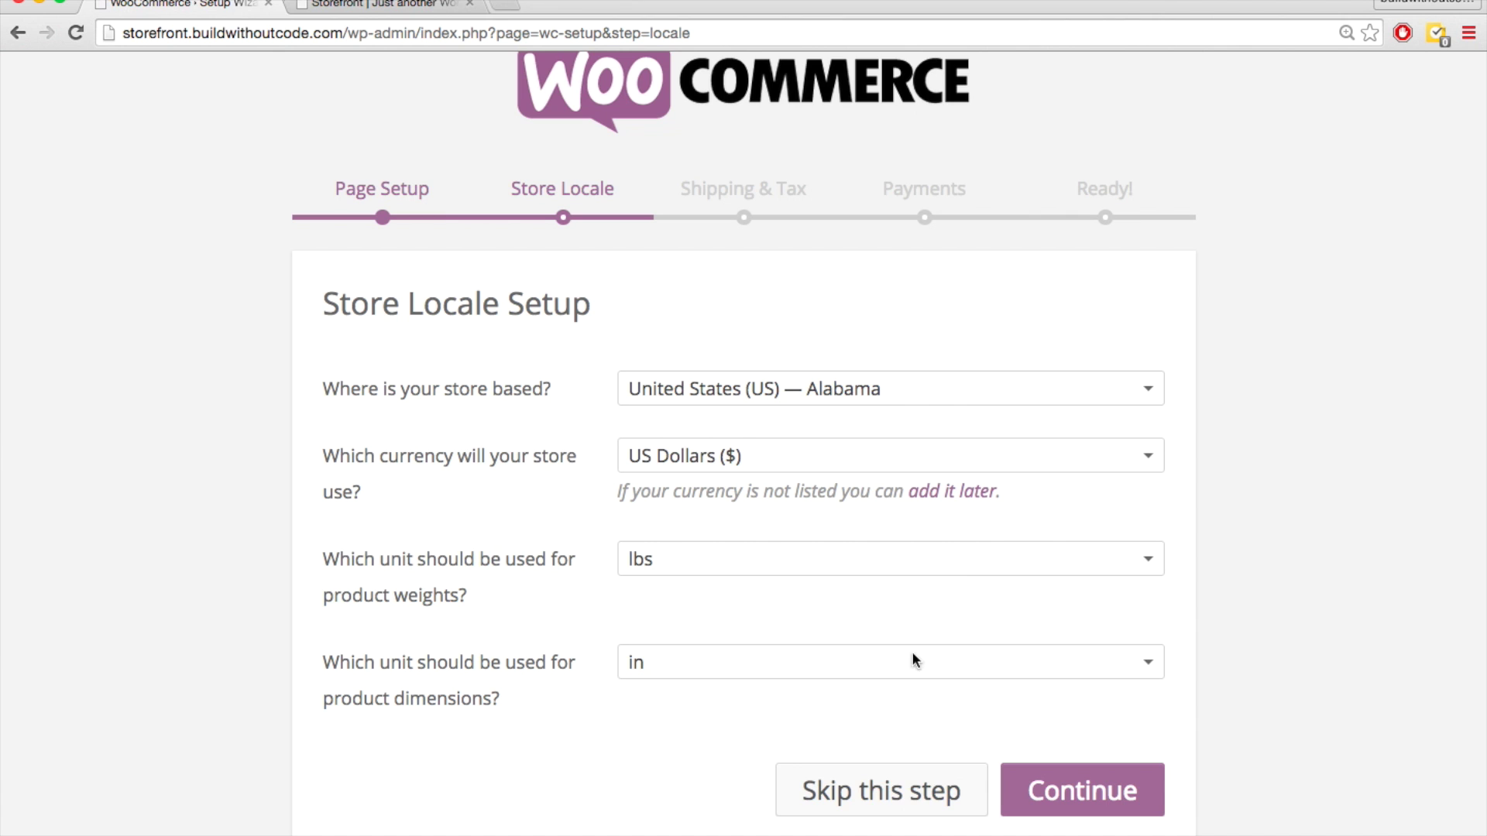
left_click(863, 791)
scroll(870, 615, "down", 4)
left_click(876, 791)
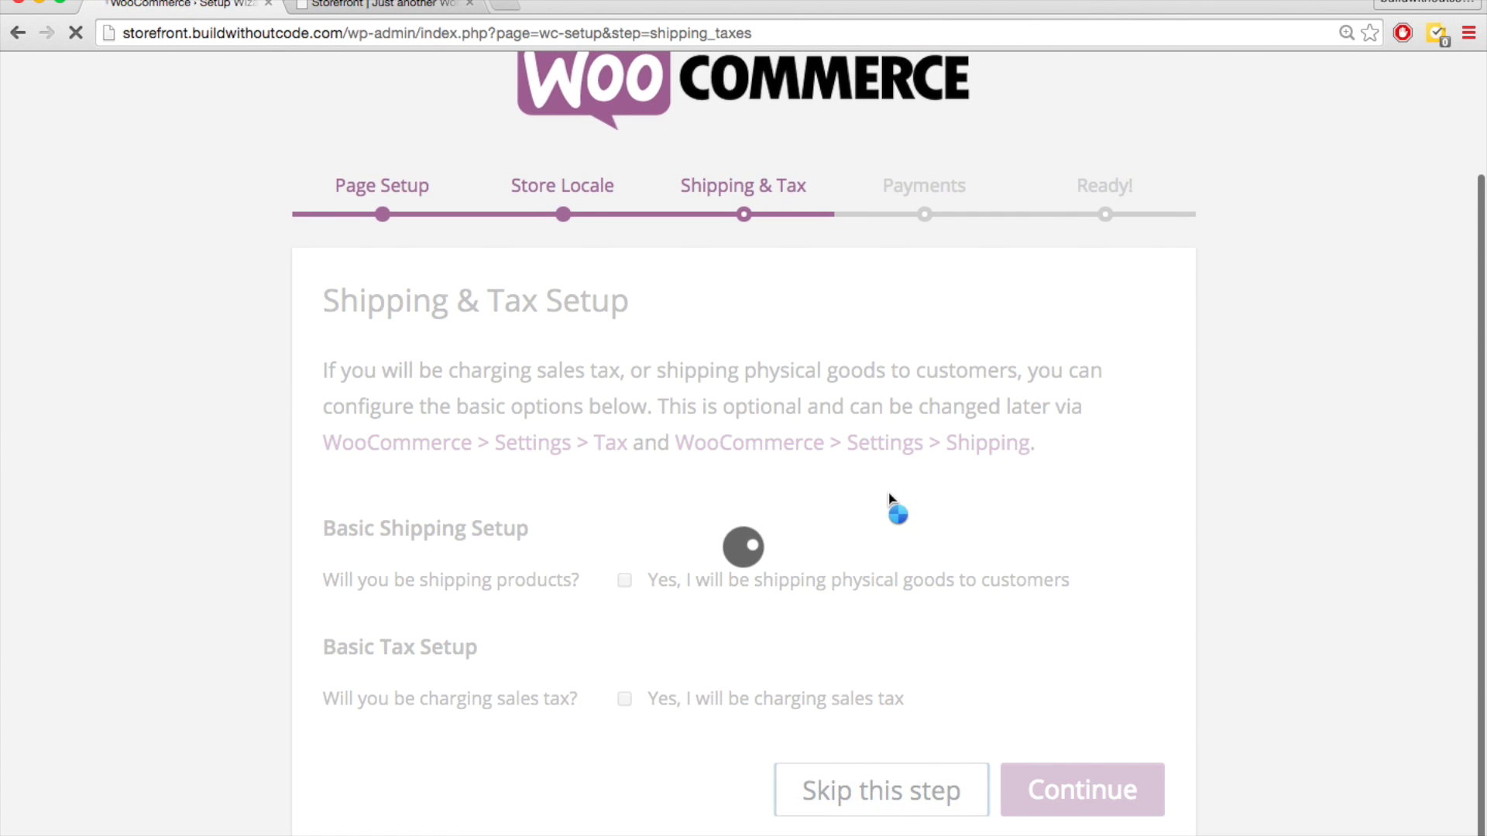
scroll(889, 491, "down", 5)
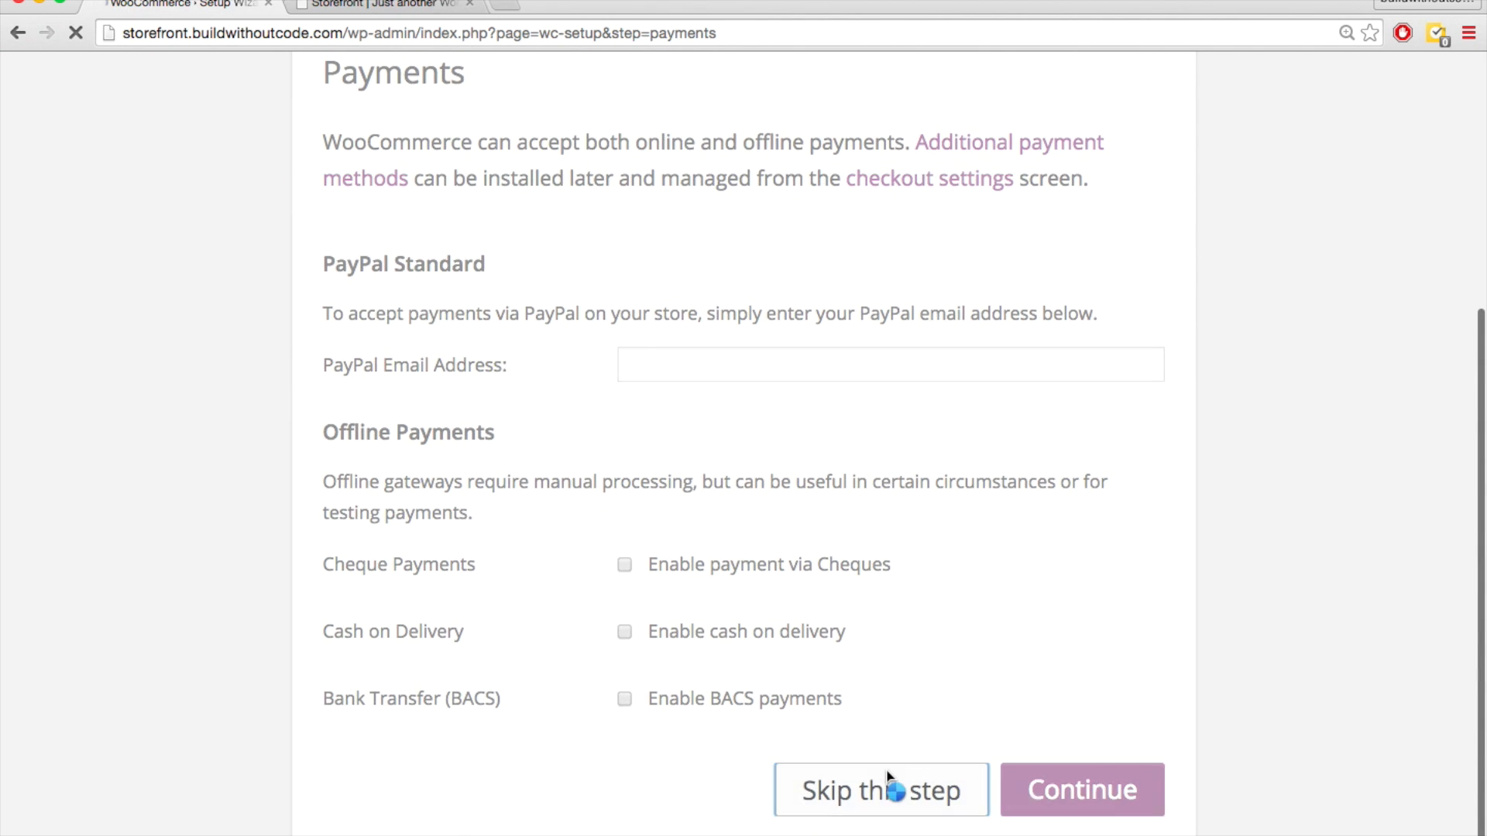
left_click(871, 790)
- Review the wizard's final Ready stage and leave it by opening the form for creating the first product
scroll(850, 380, "down", 3)
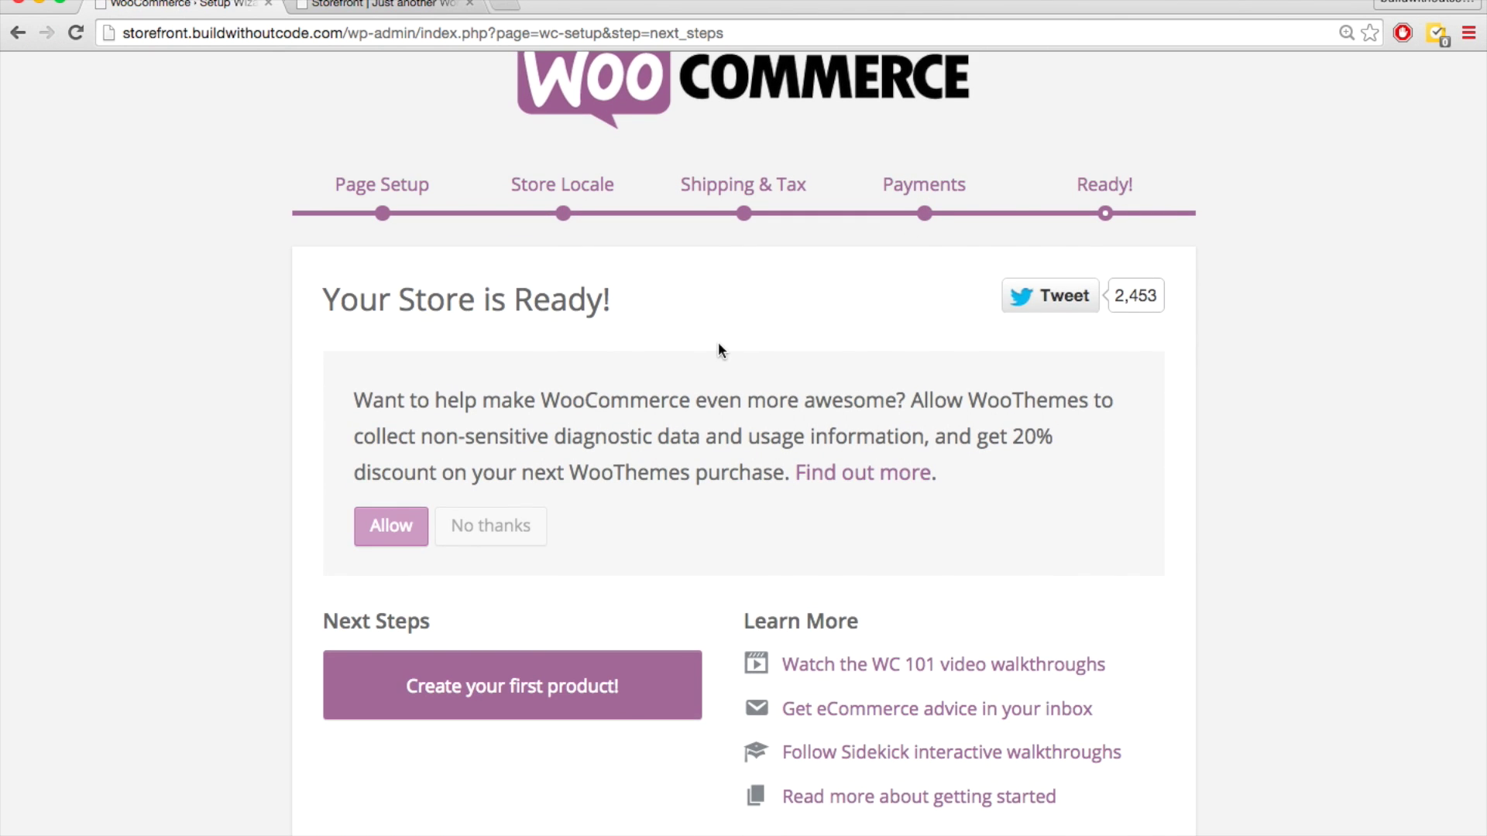
scroll(718, 349, "down", 1)
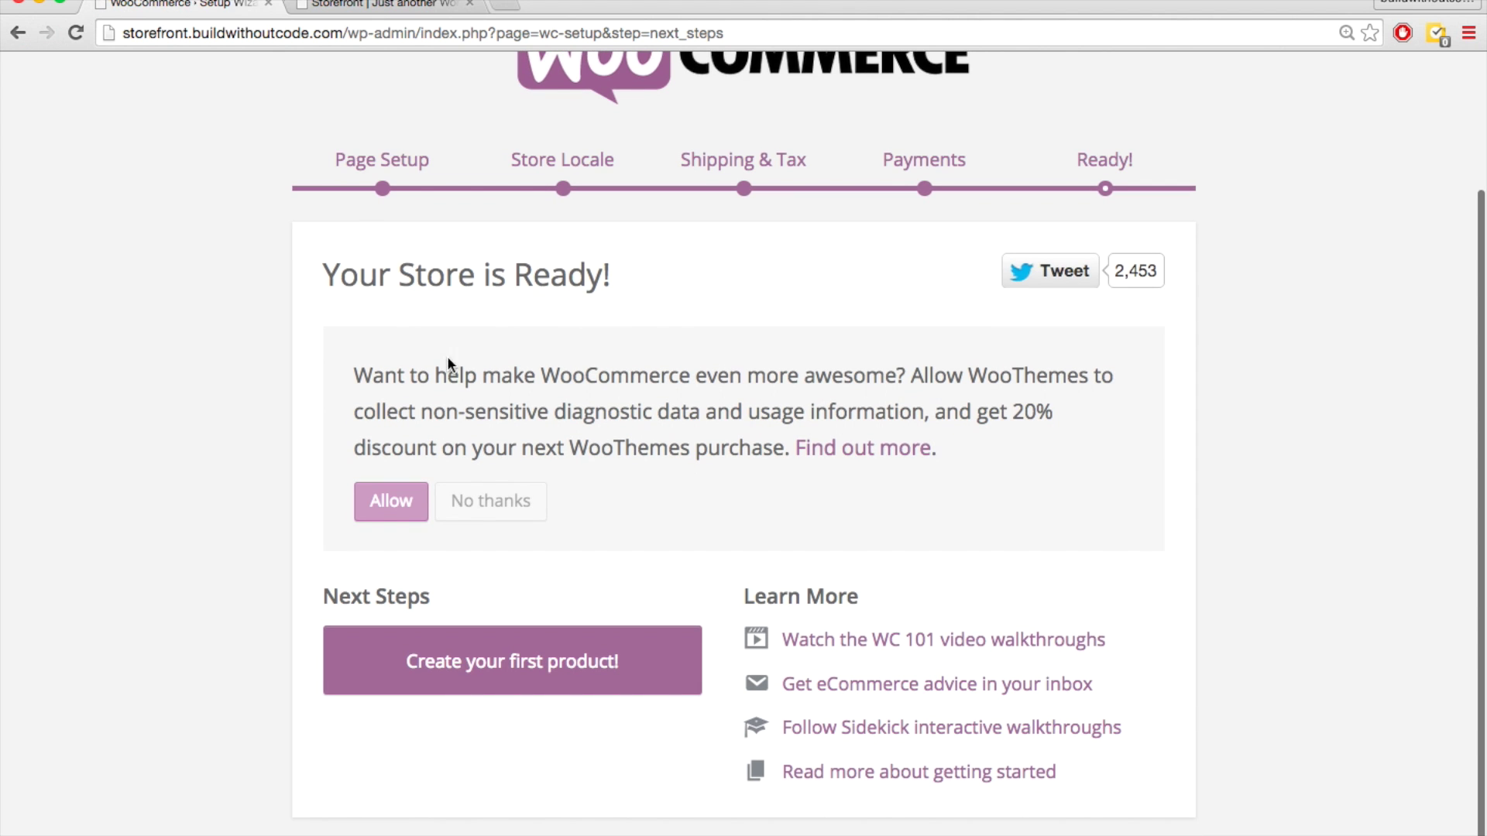
scroll(271, 407, "up", 1)
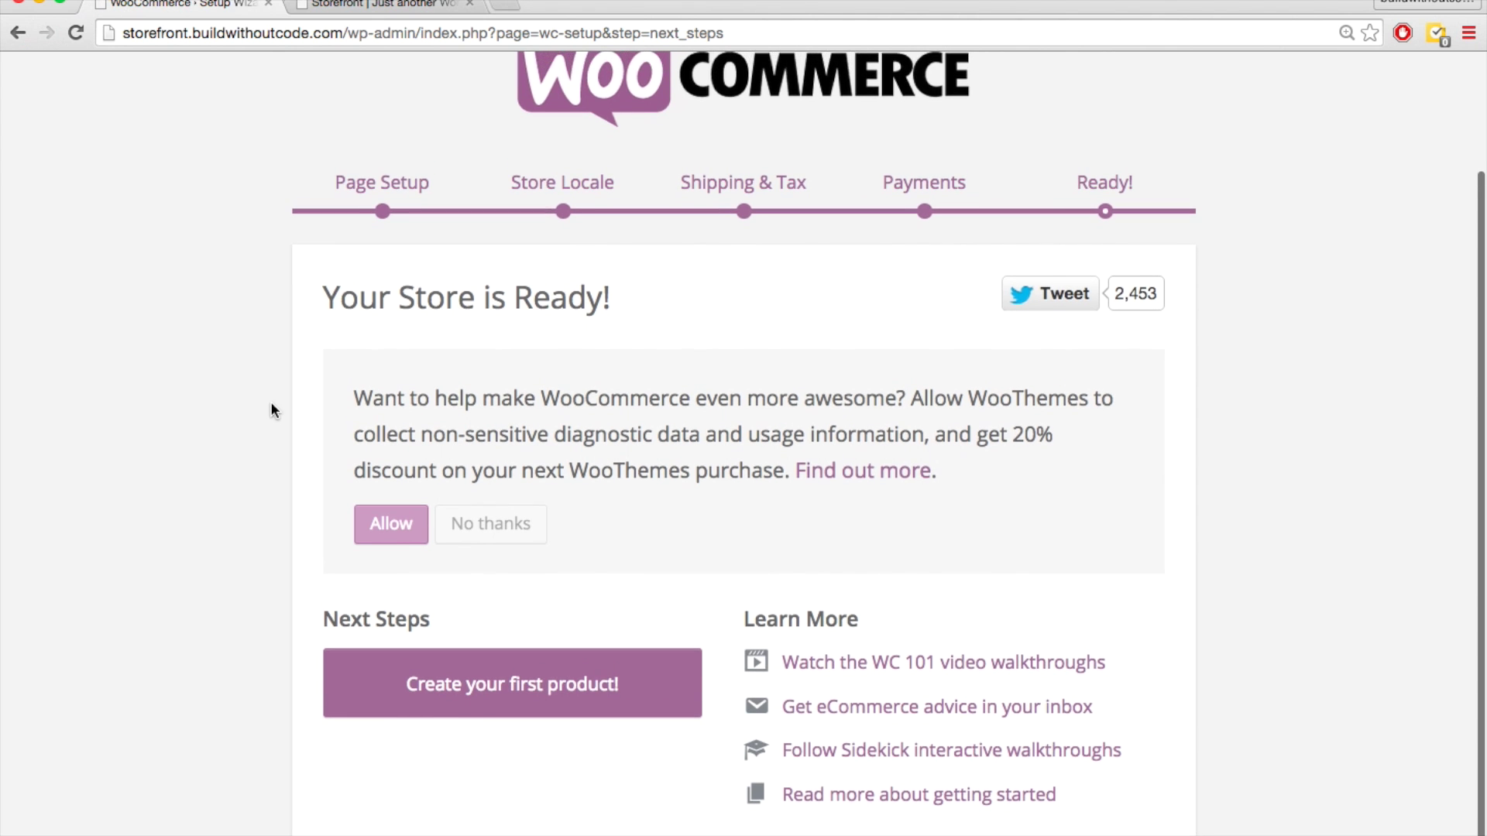
scroll(271, 406, "down", 2)
left_click(472, 666)
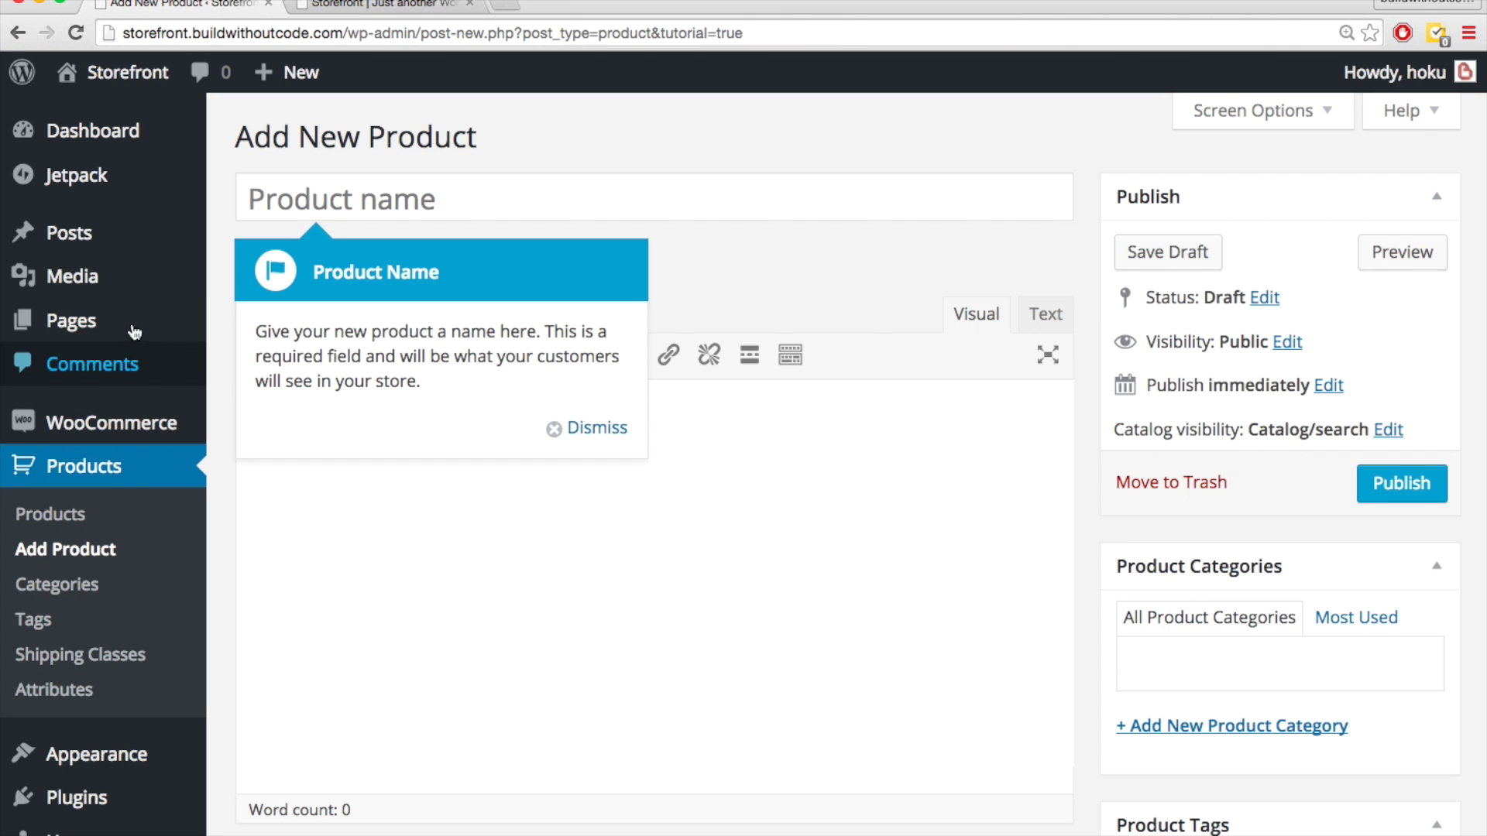
- Open the list of all pages and check the WooCommerce and Products entries added to the dashboard
left_click(106, 323)
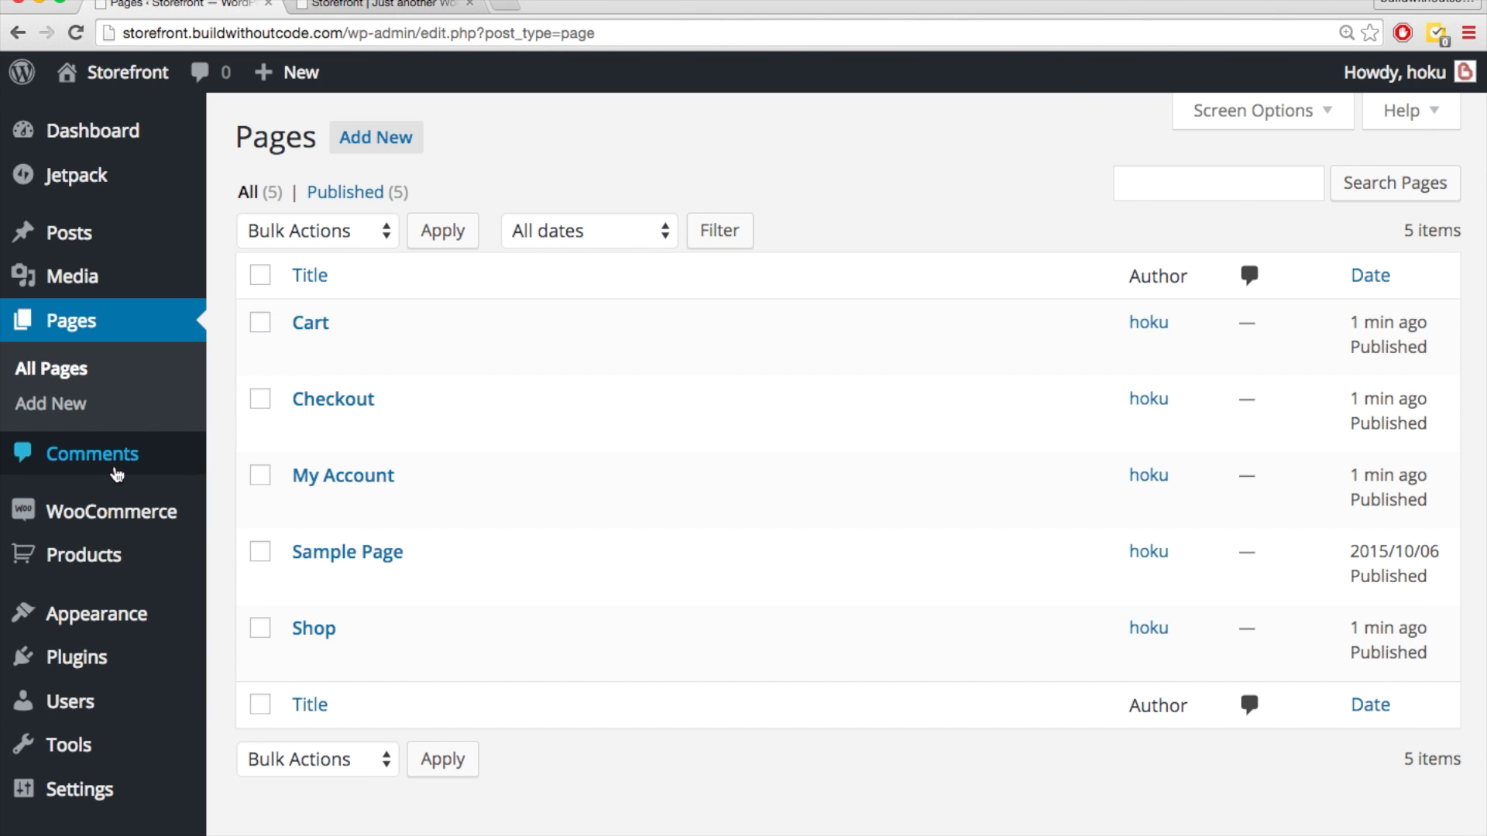
mouse_move(109, 513)
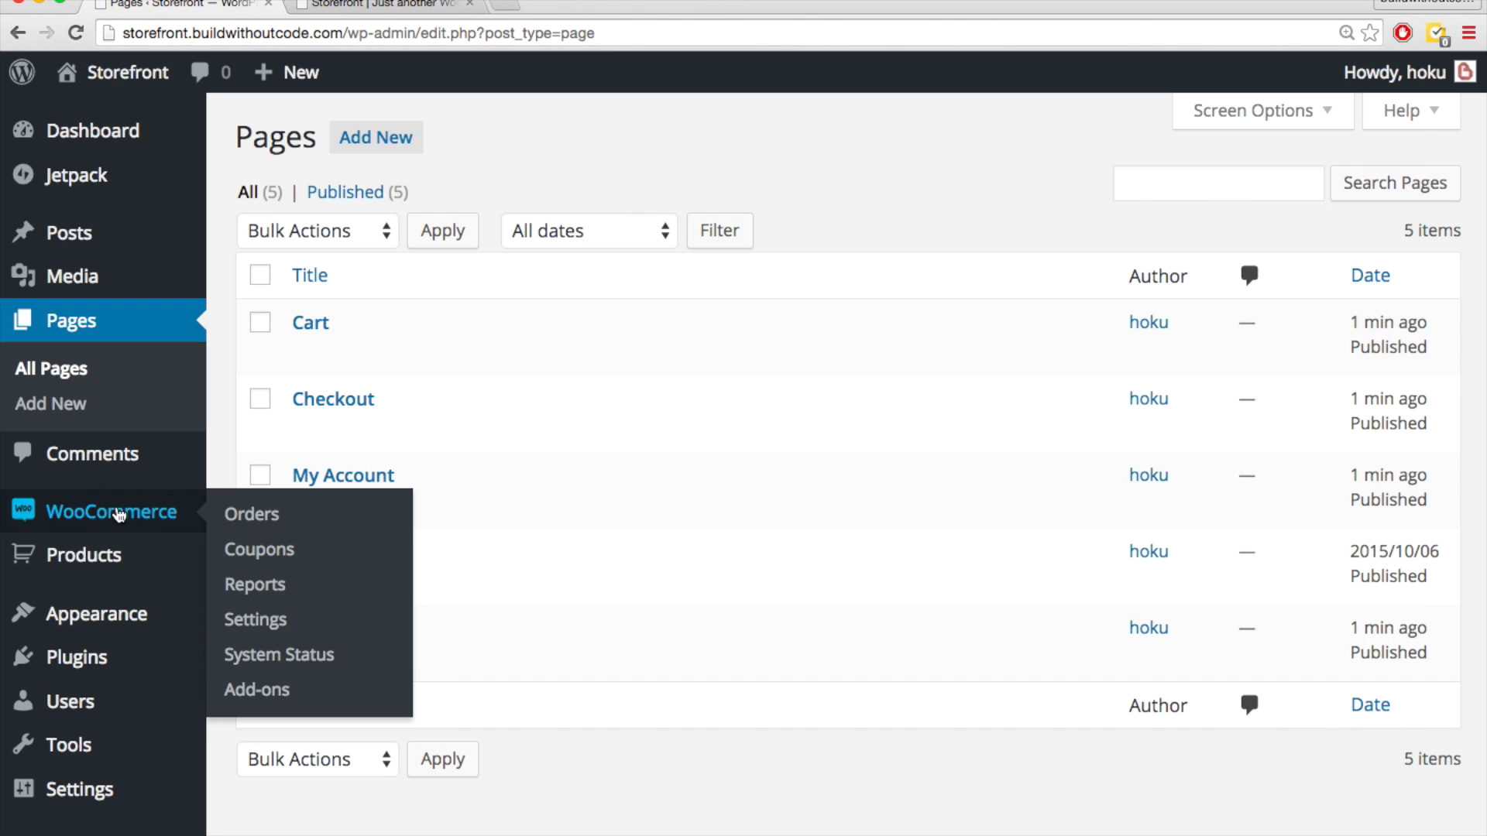
mouse_move(97, 556)
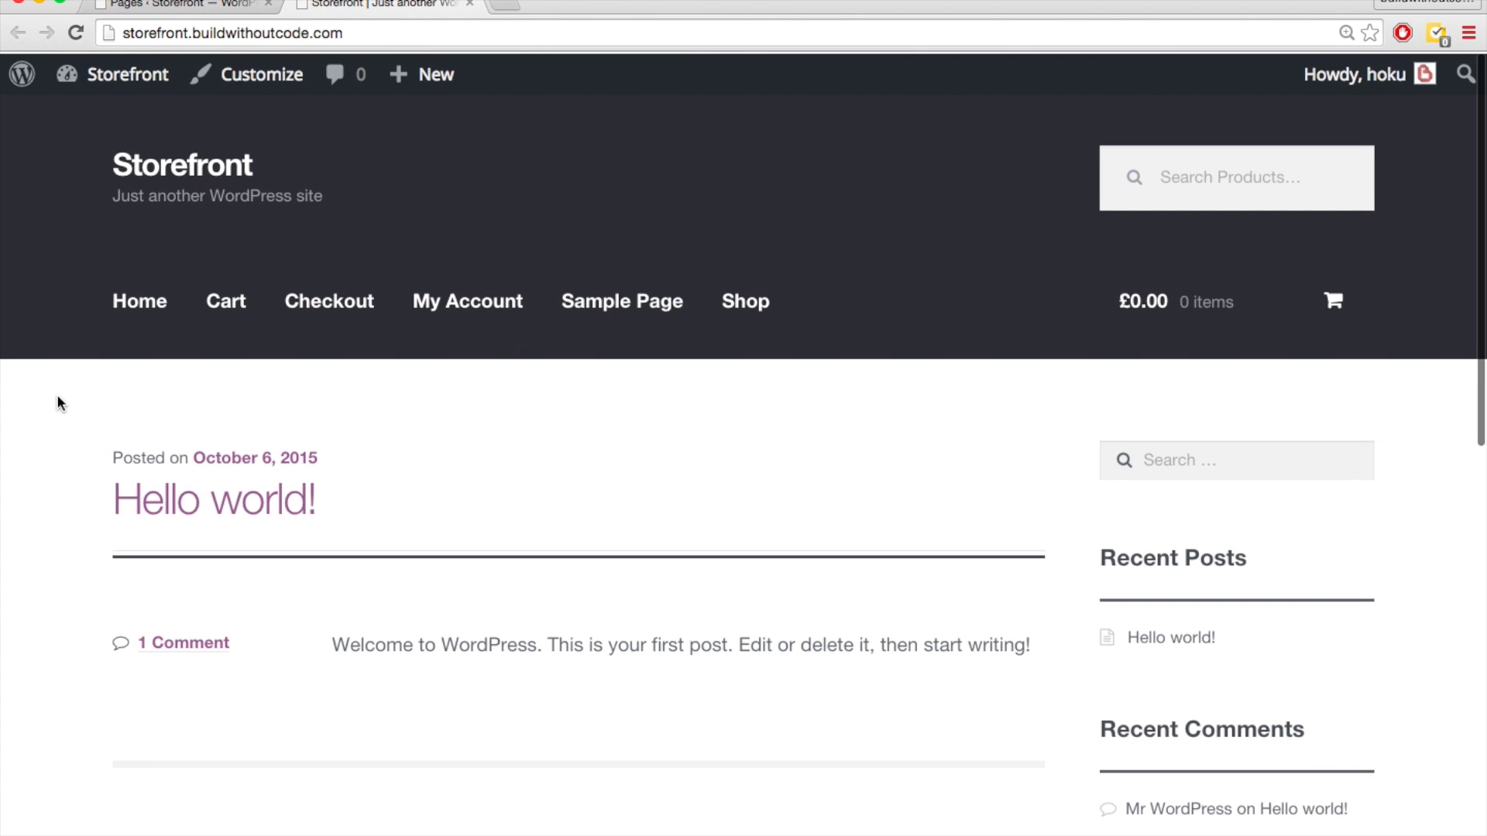
- Examine the live Storefront home page, including its header navigation, cart, product search and sidebar
scroll(57, 393, "down", 1)
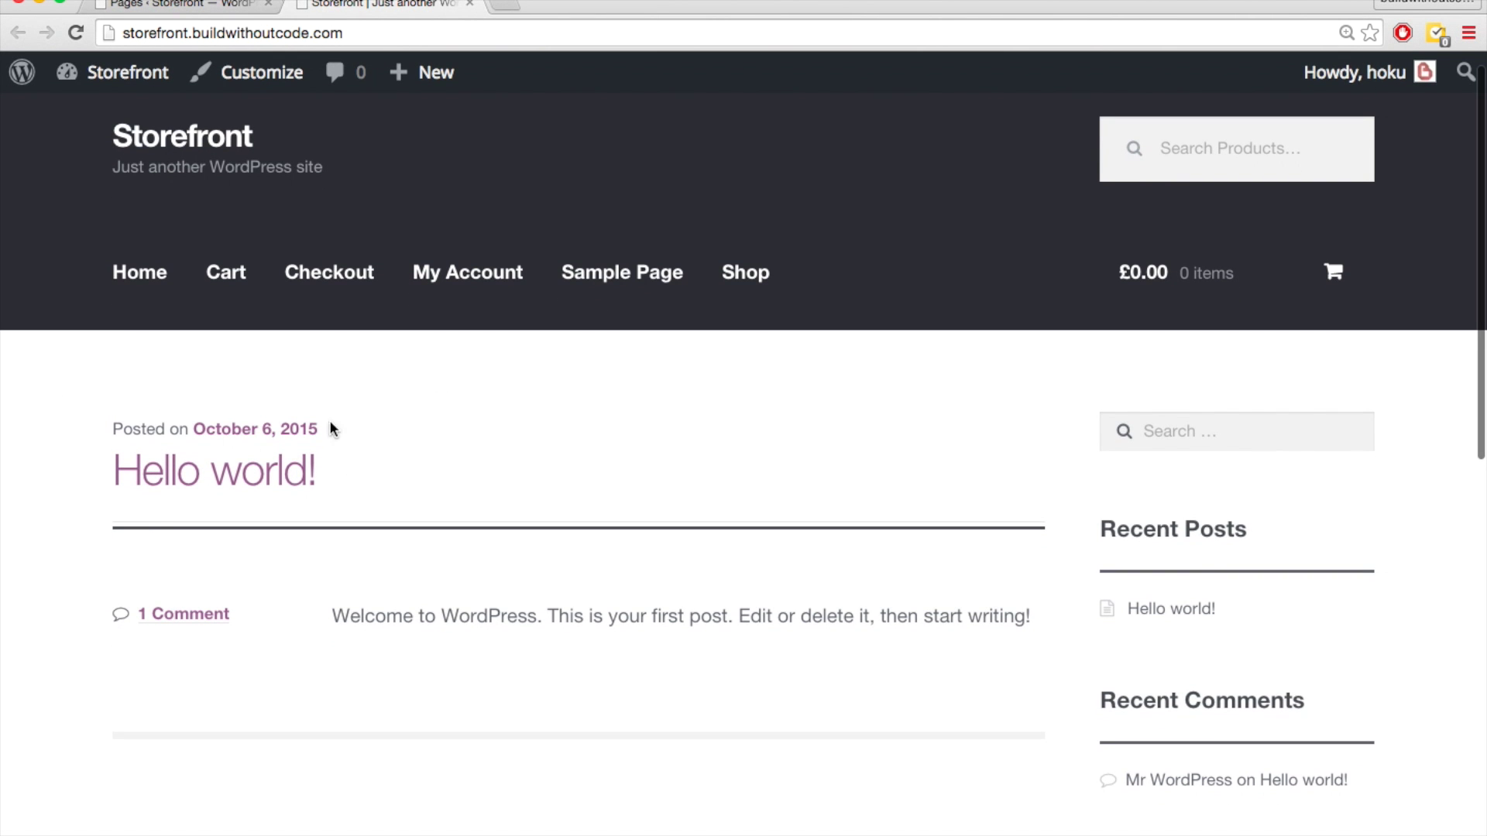
scroll(40, 512, "up", 1)
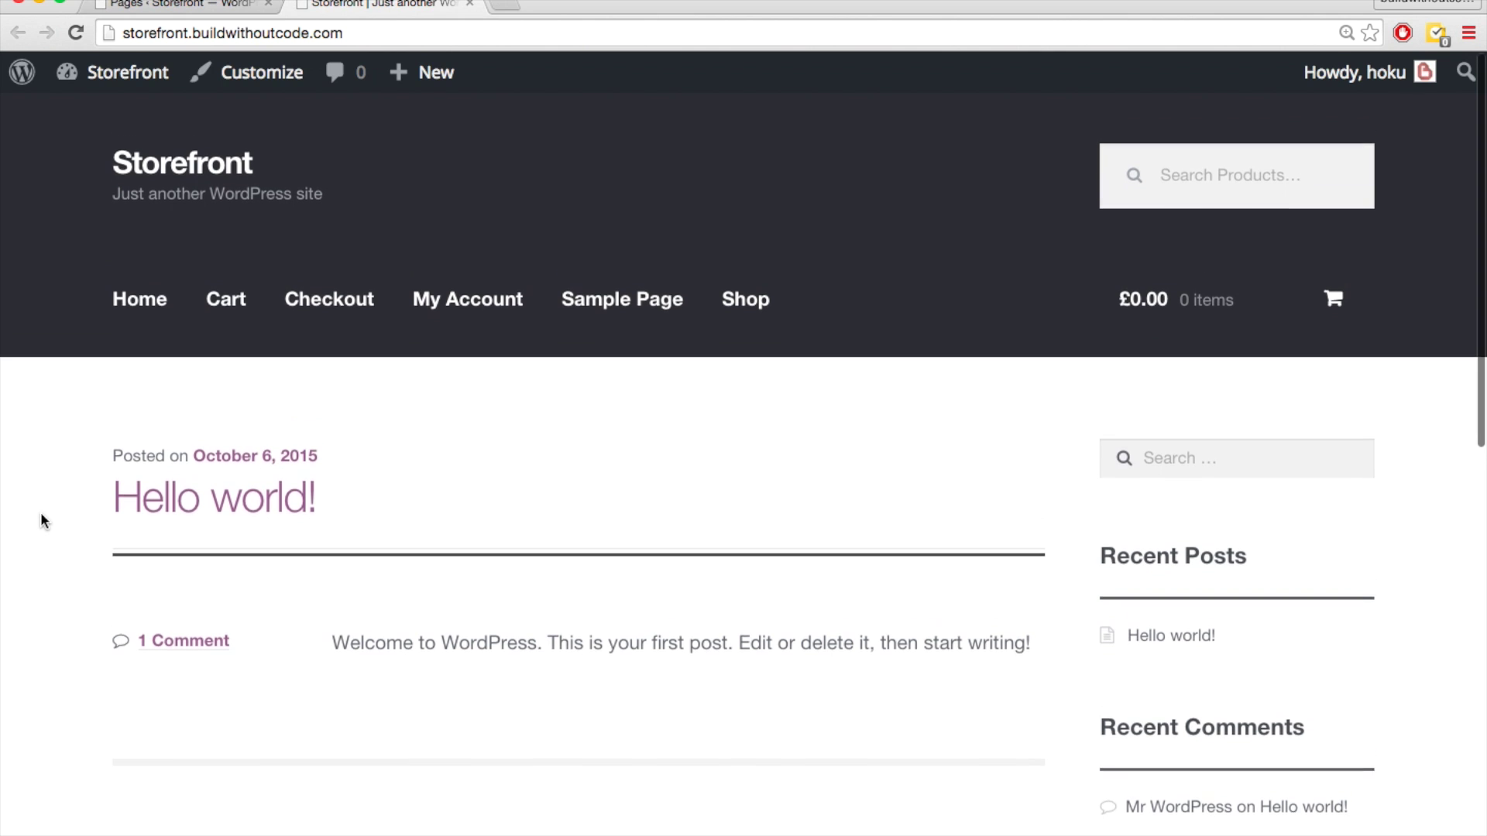
scroll(40, 512, "down", 5)
scroll(120, 545, "down", 6)
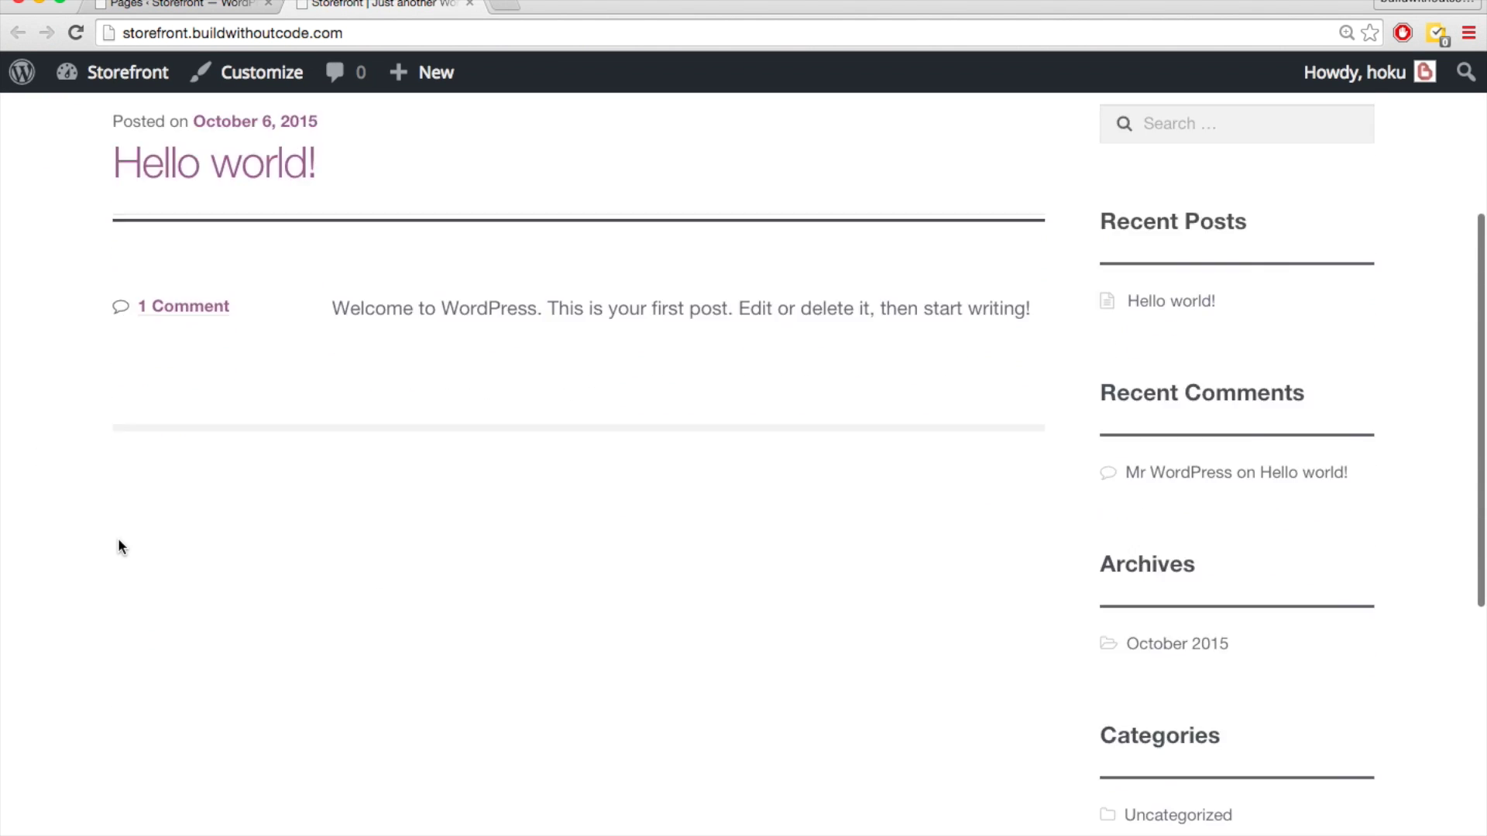
scroll(119, 544, "up", 10)
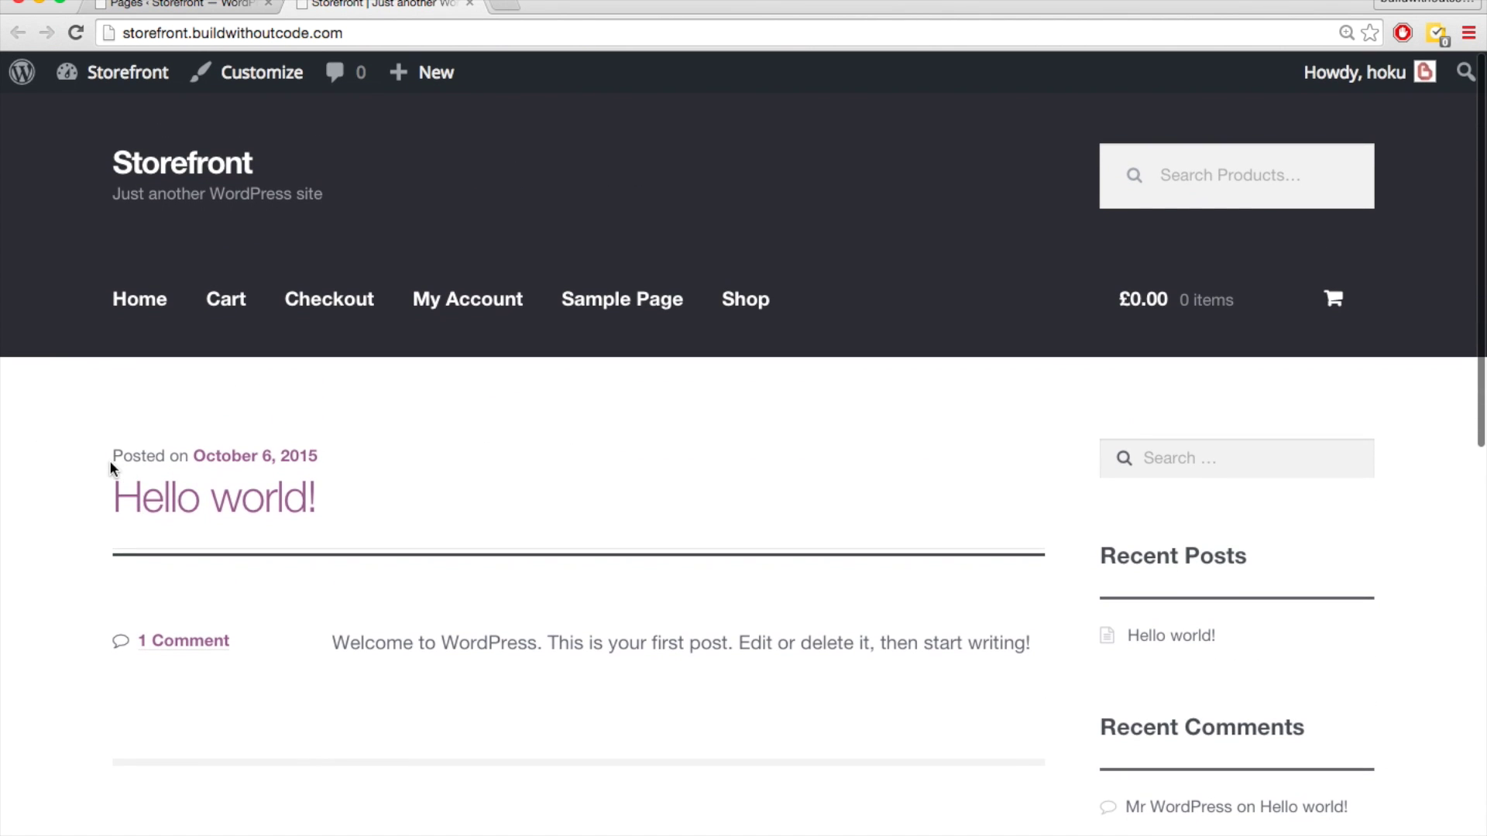
scroll(109, 465, "down", 4)
scroll(287, 671, "up", 3)
scroll(288, 671, "up", 1)
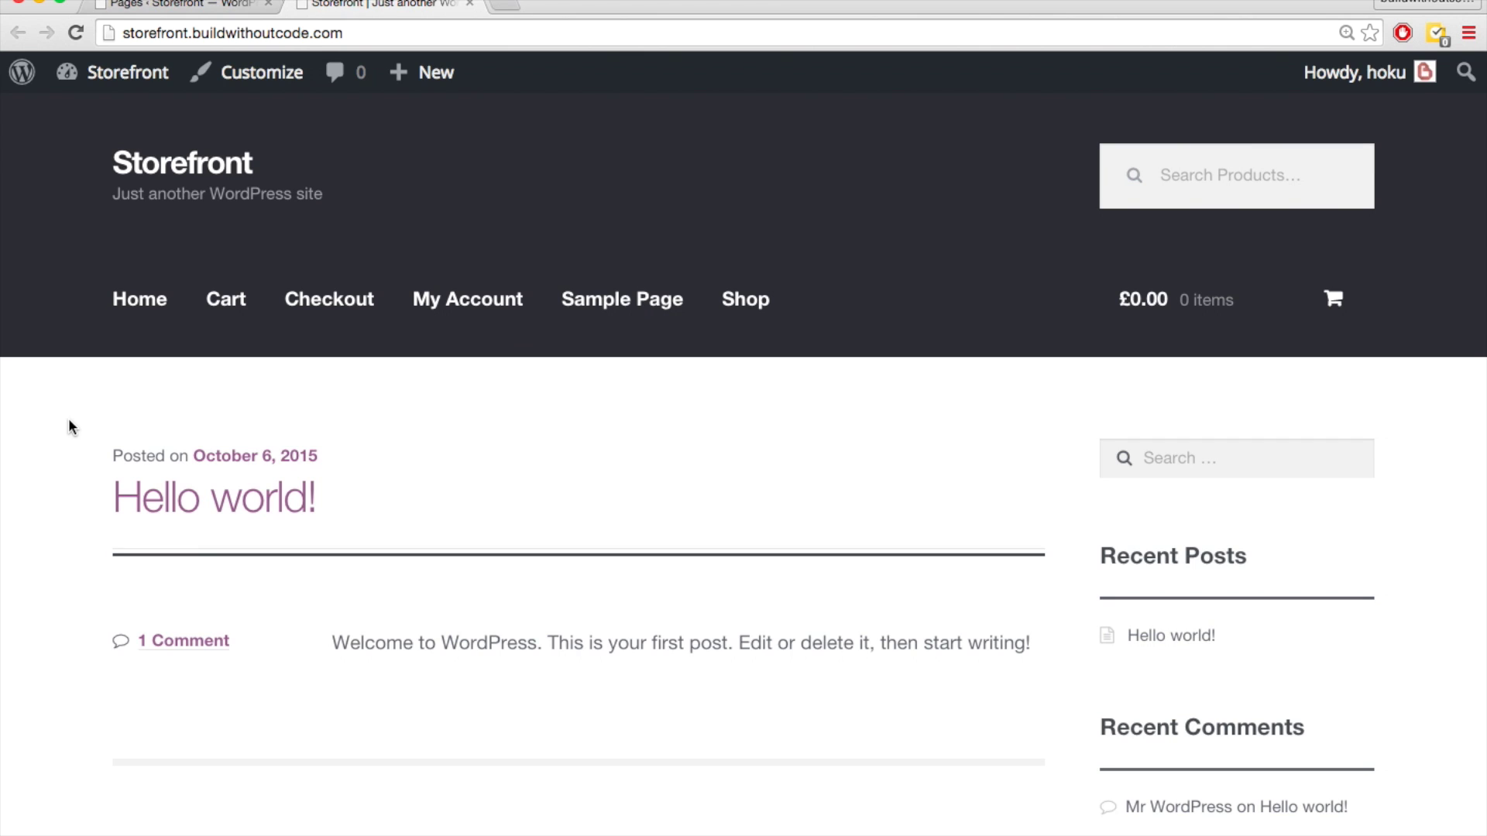
left_click(75, 378)
- Return to the dashboard's Pages section and add a new page titled "Welcome to our store!"
key("ctrl+shift+Tab")
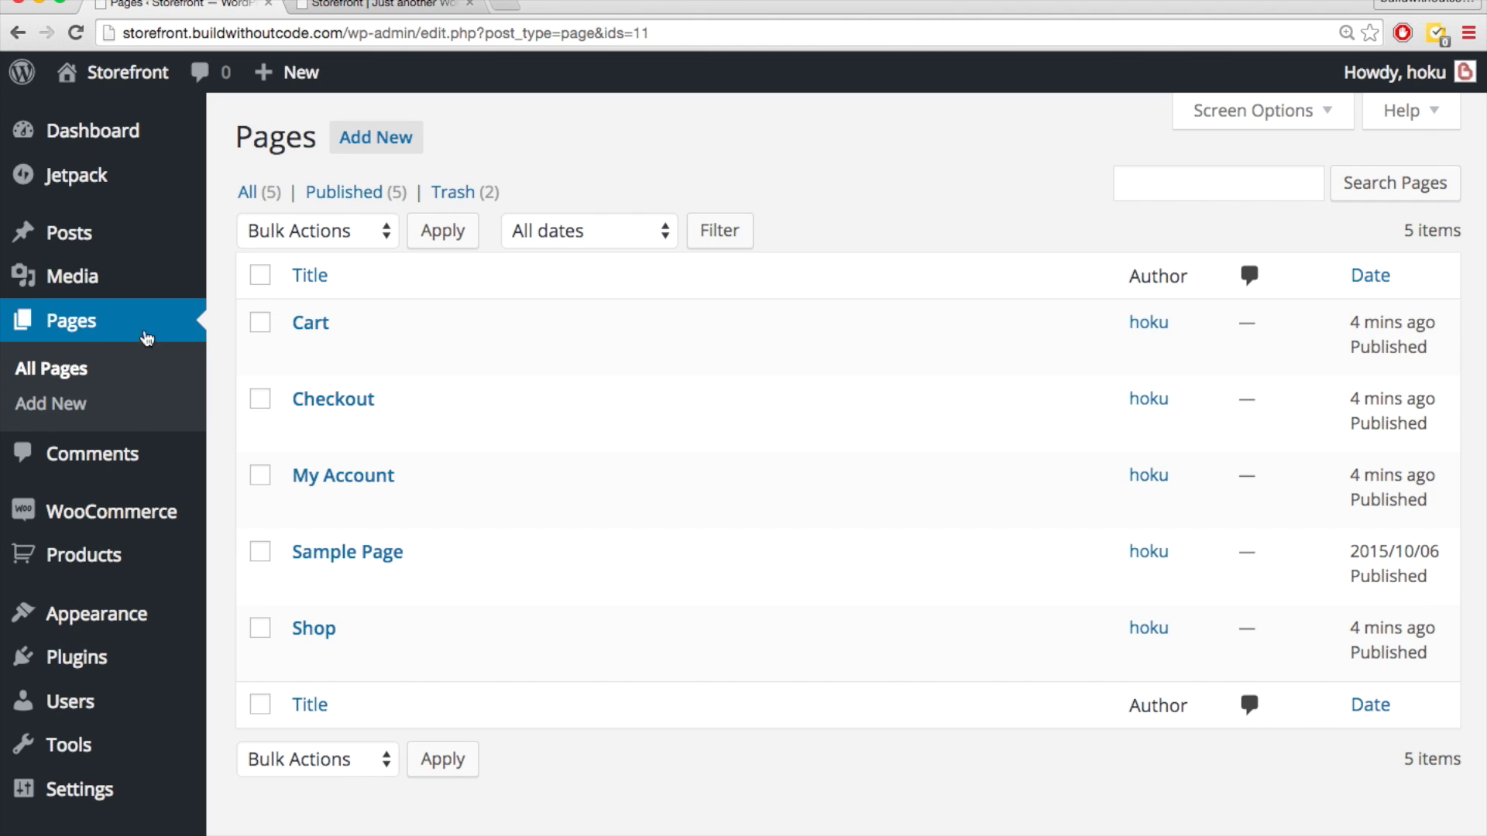
left_click(68, 405)
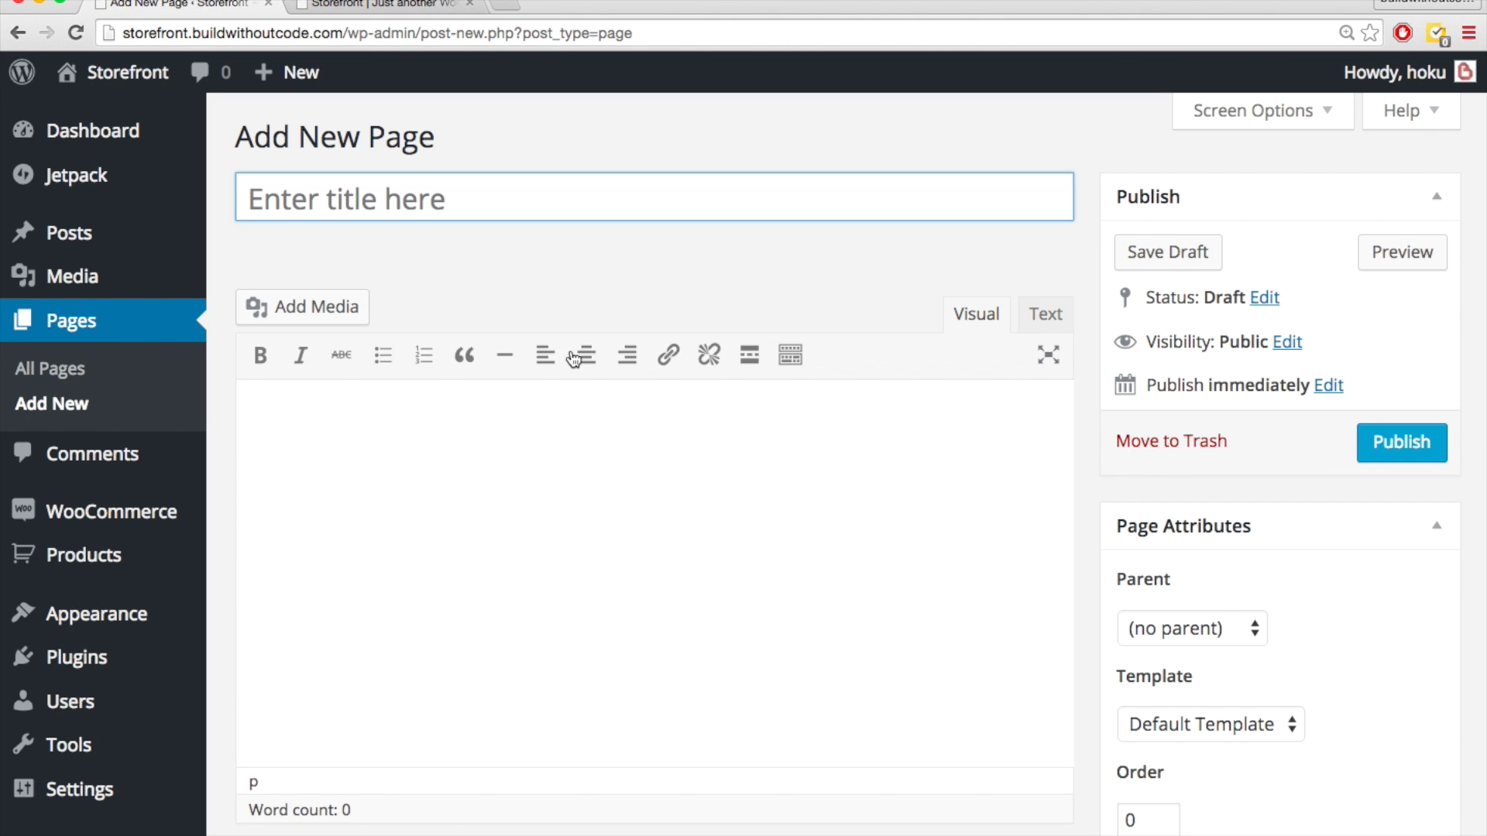
type("Welcome to our store!")
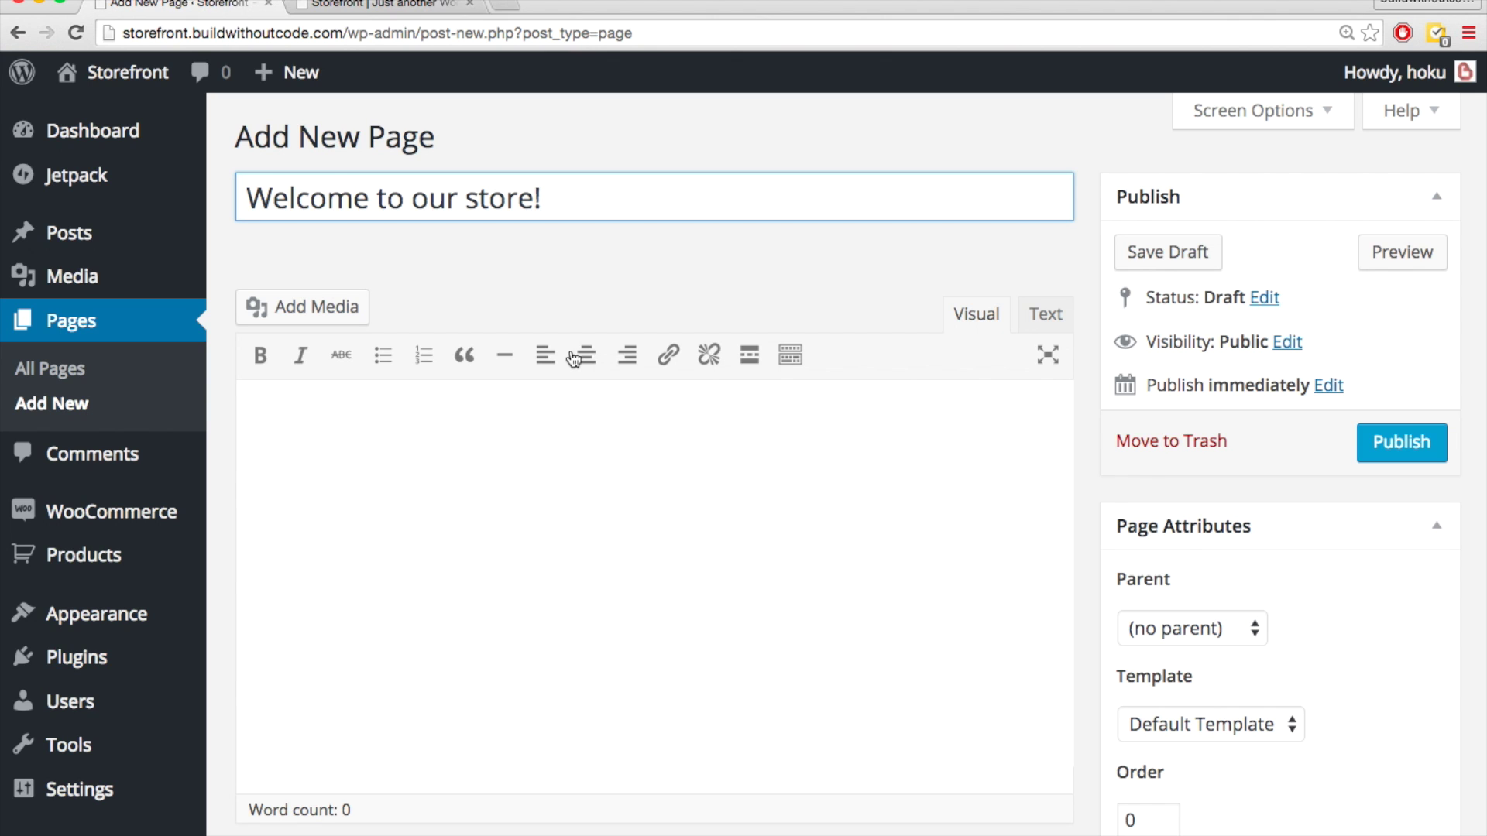
left_click(576, 263)
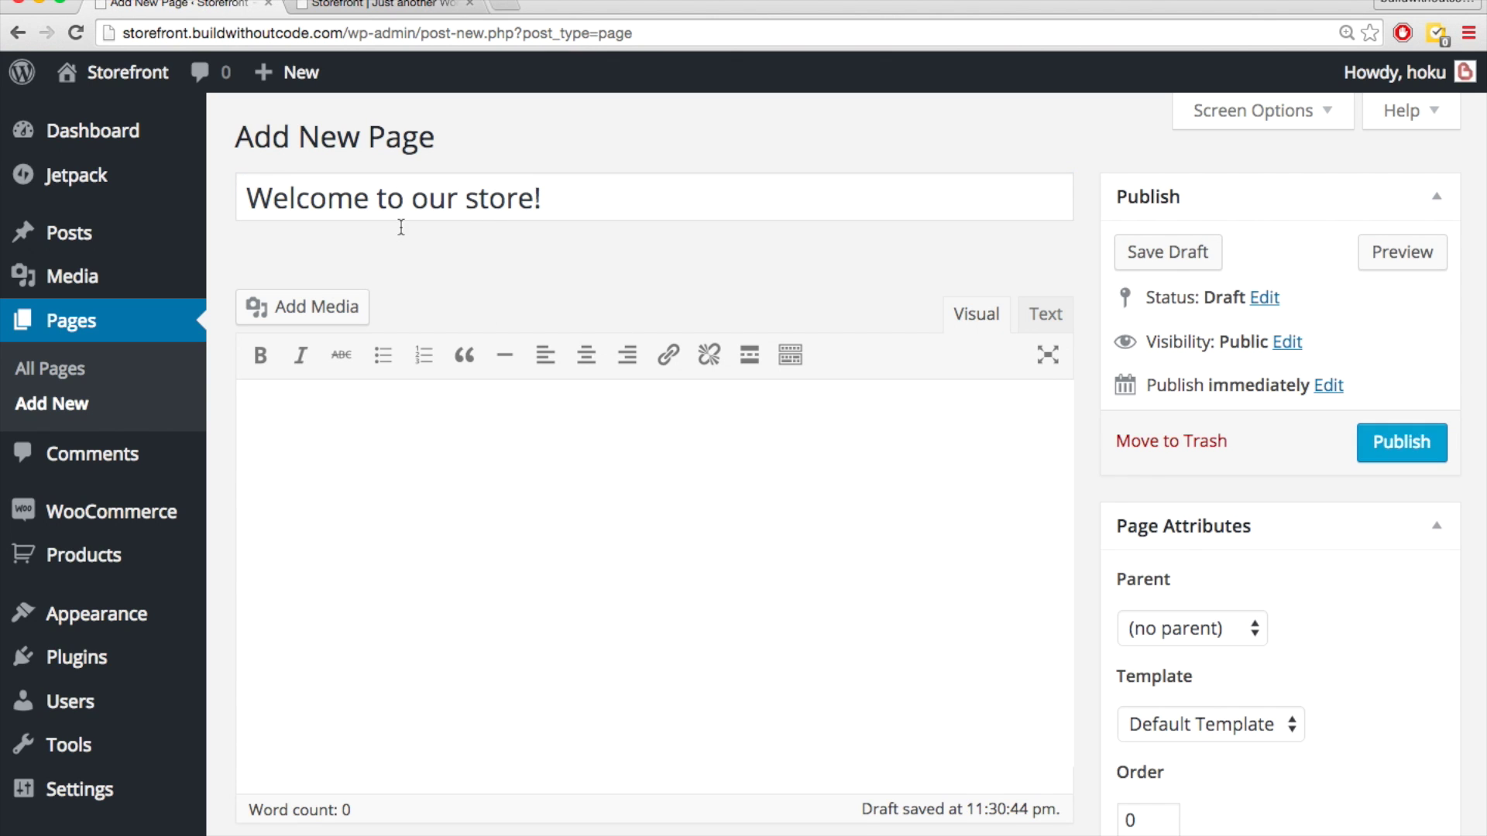
- Upload the image iqlYdAAYQiaOCoKnT6jE_kabia.jpg from the storefront folder and insert it into the body of the welcome page
left_click(537, 461)
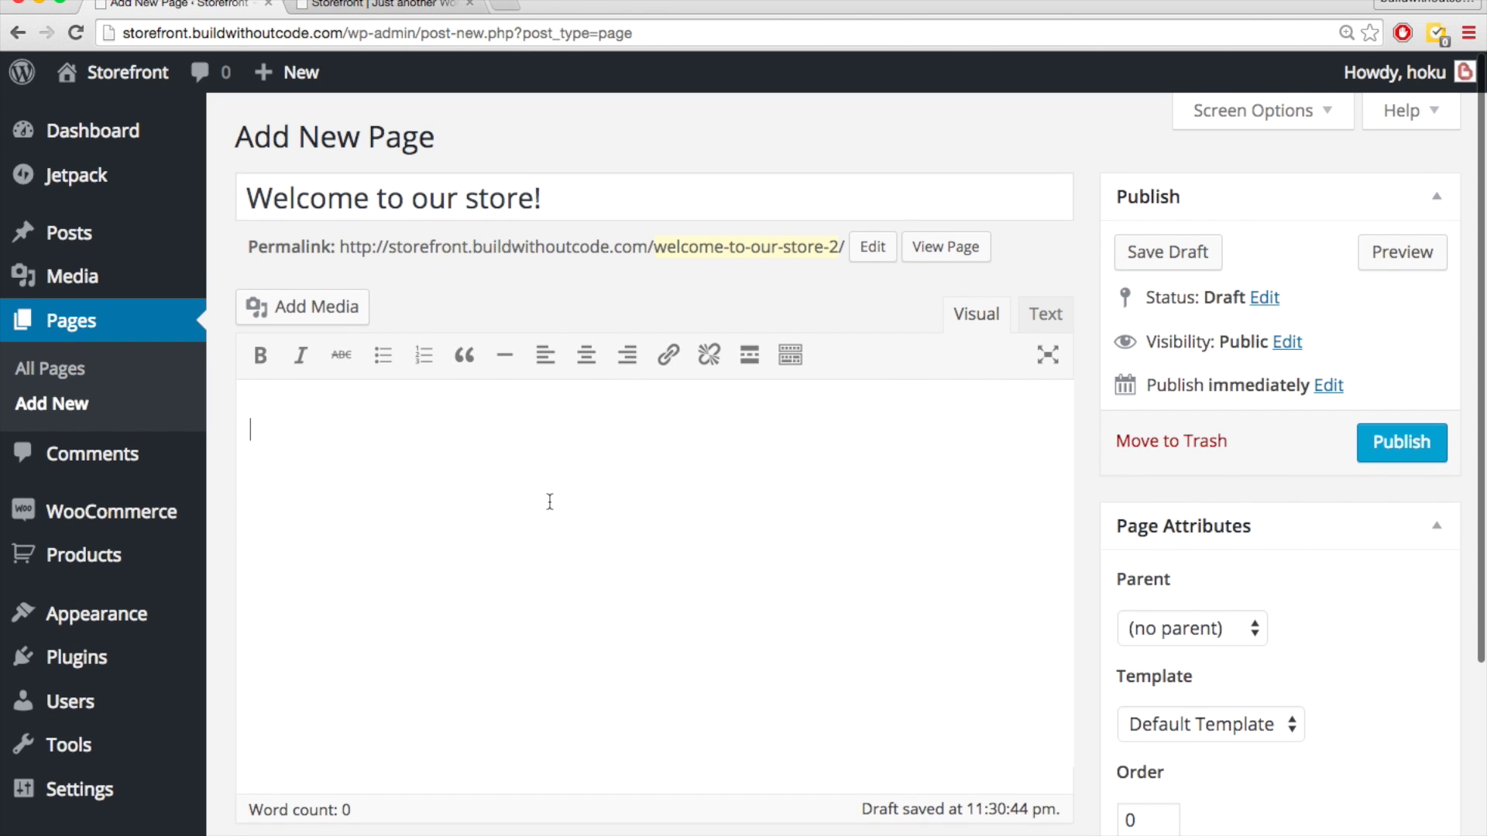
left_click(314, 325)
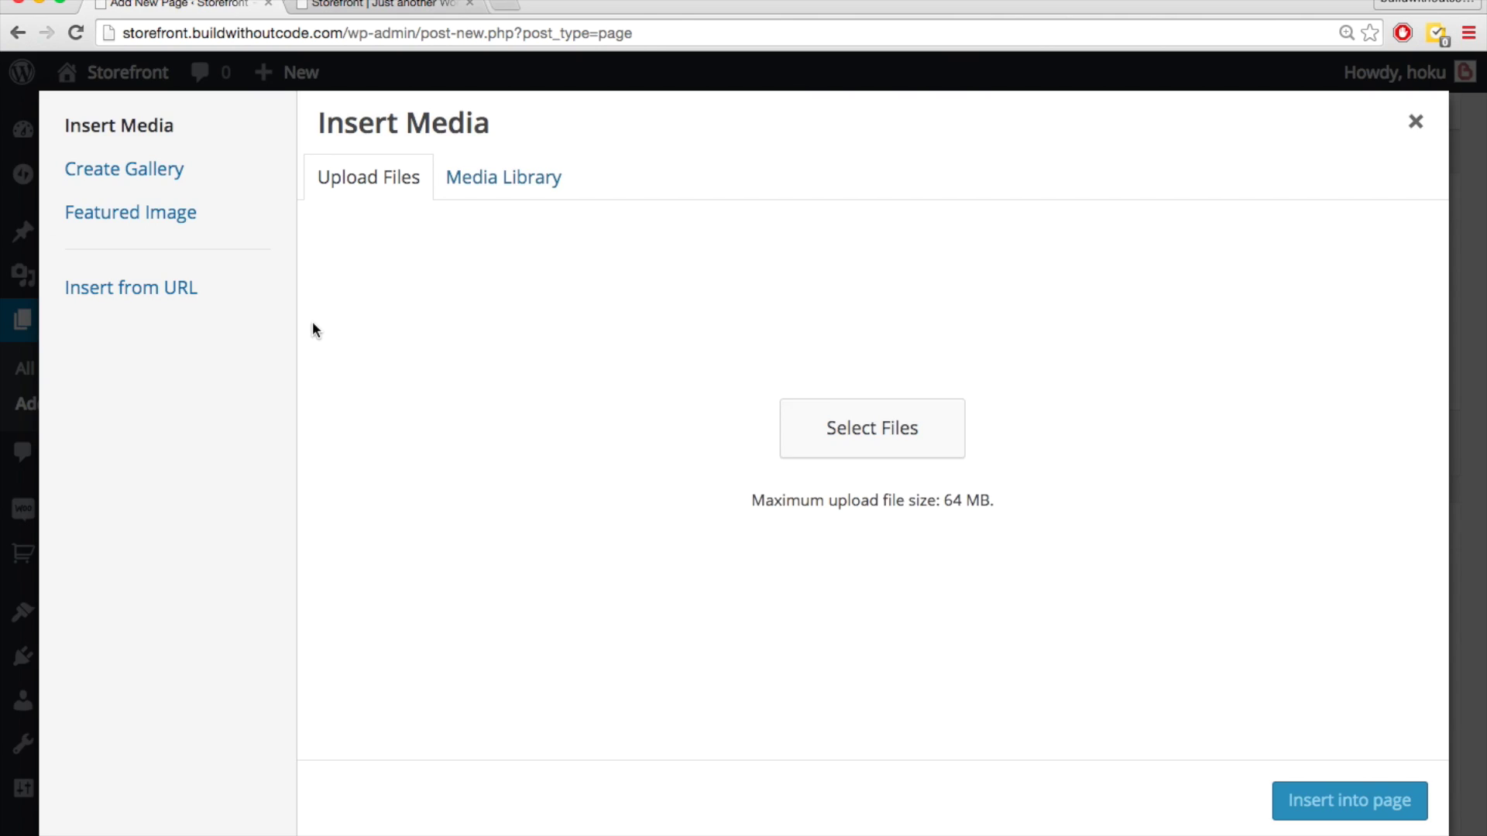
left_click(855, 506)
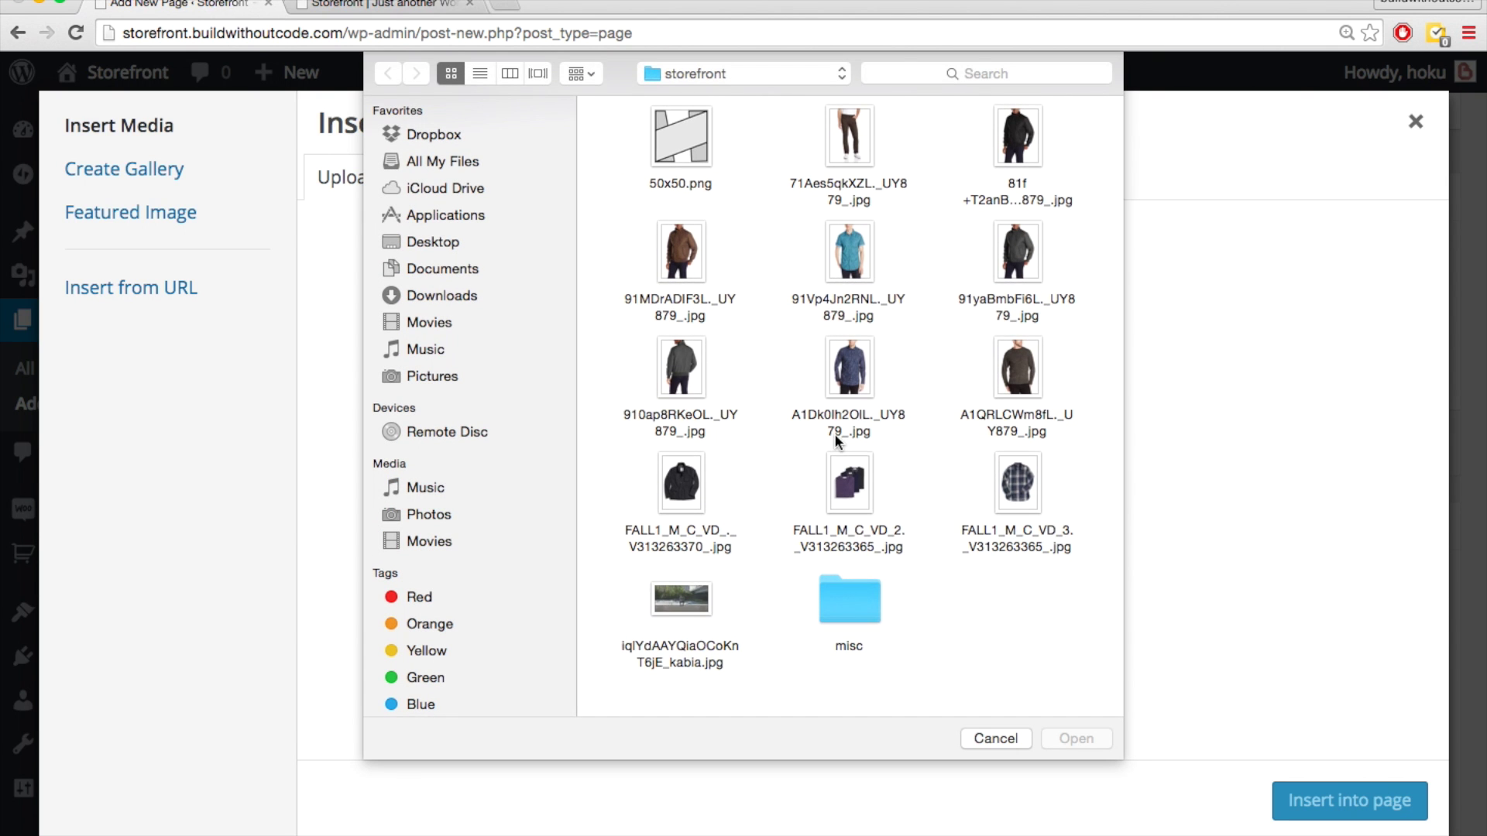
double_click(681, 603)
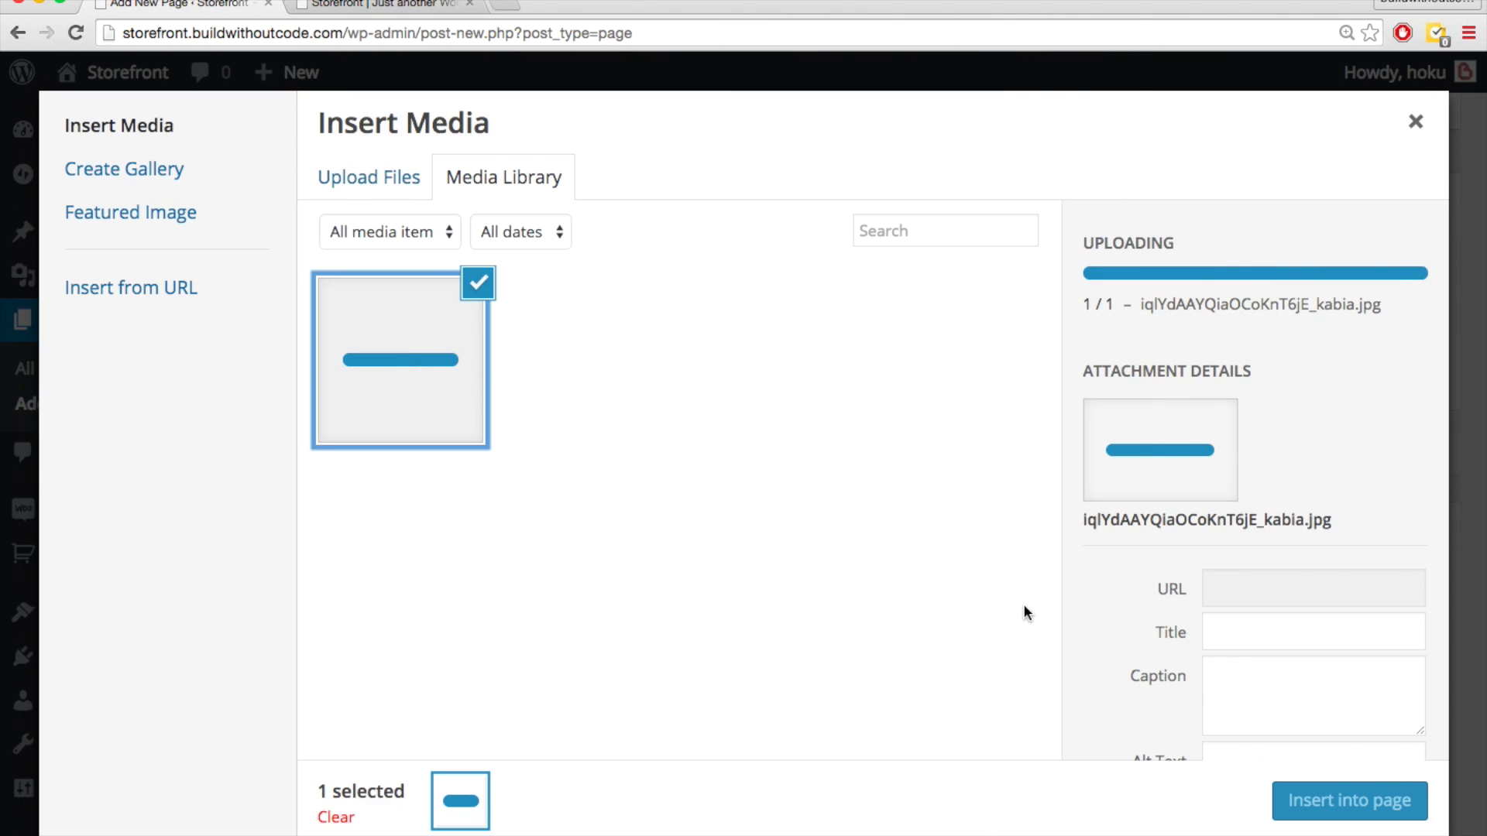
left_click(1351, 801)
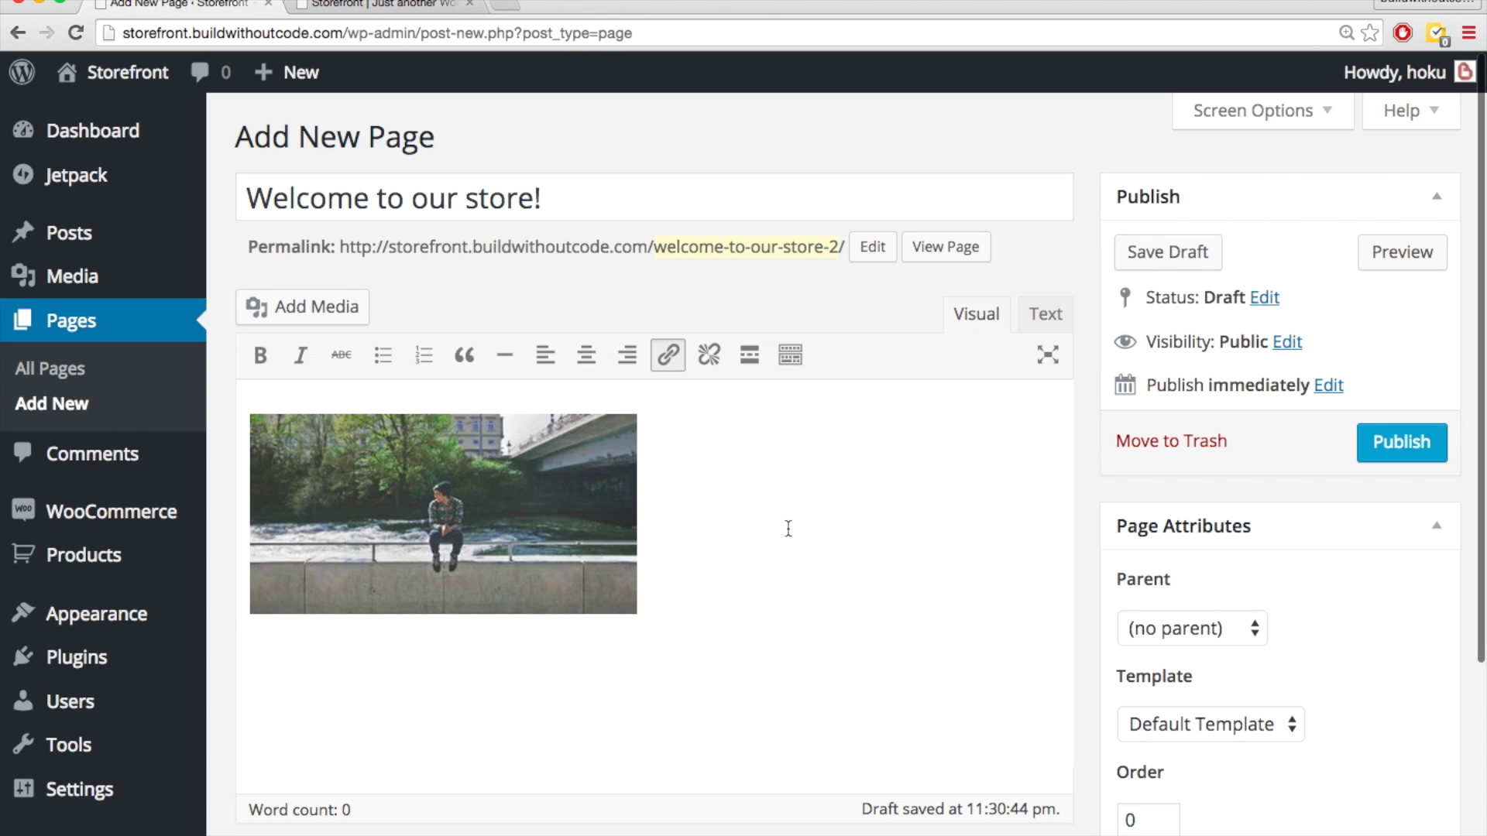
- Change the inserted image's display size to Large – 980 × 507 in its image details
left_click(548, 499)
scroll(526, 465, "down", 1)
scroll(511, 441, "up", 1)
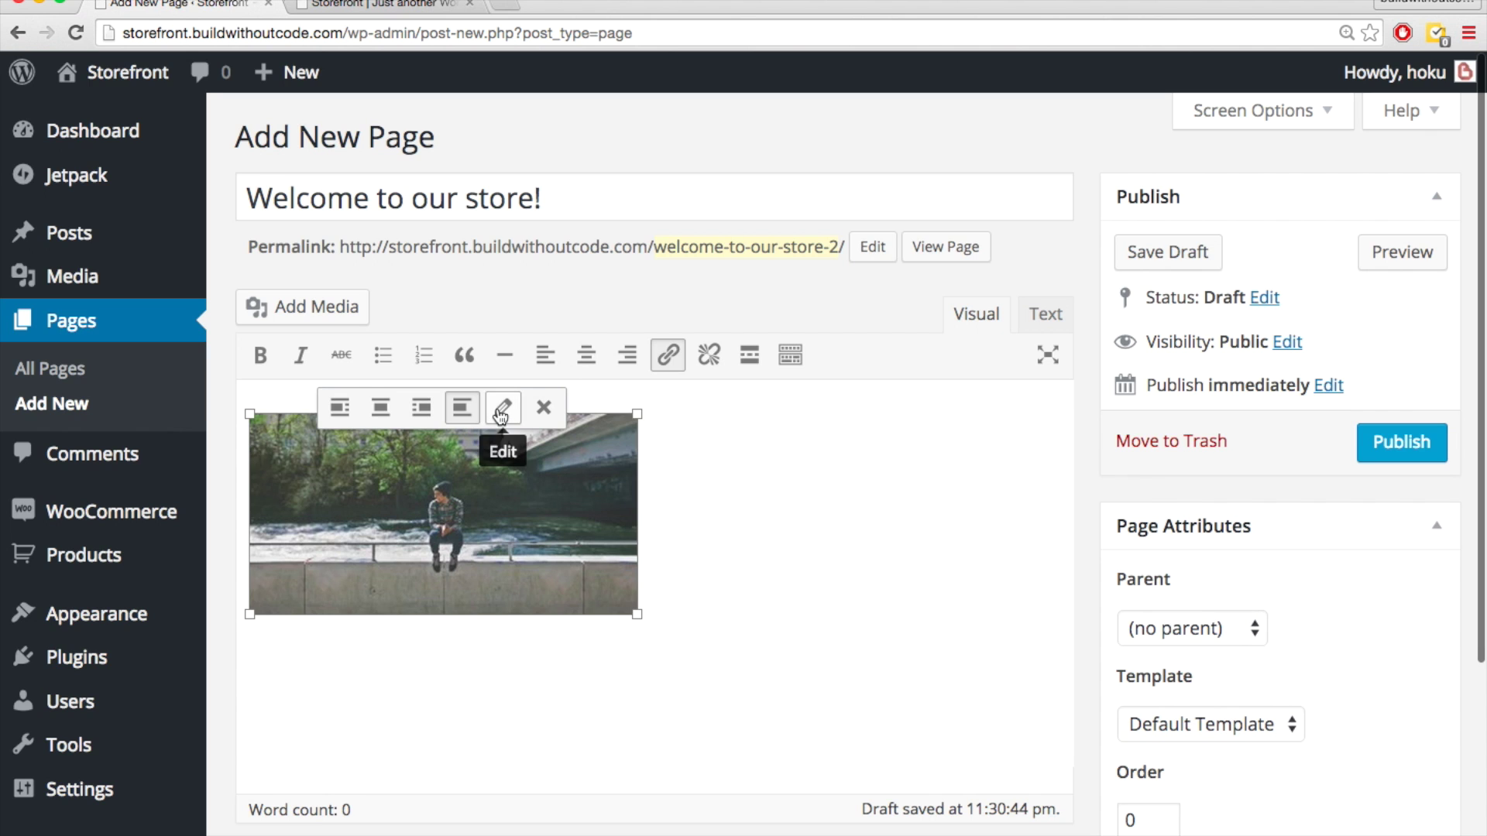
left_click(501, 411)
left_click(488, 470)
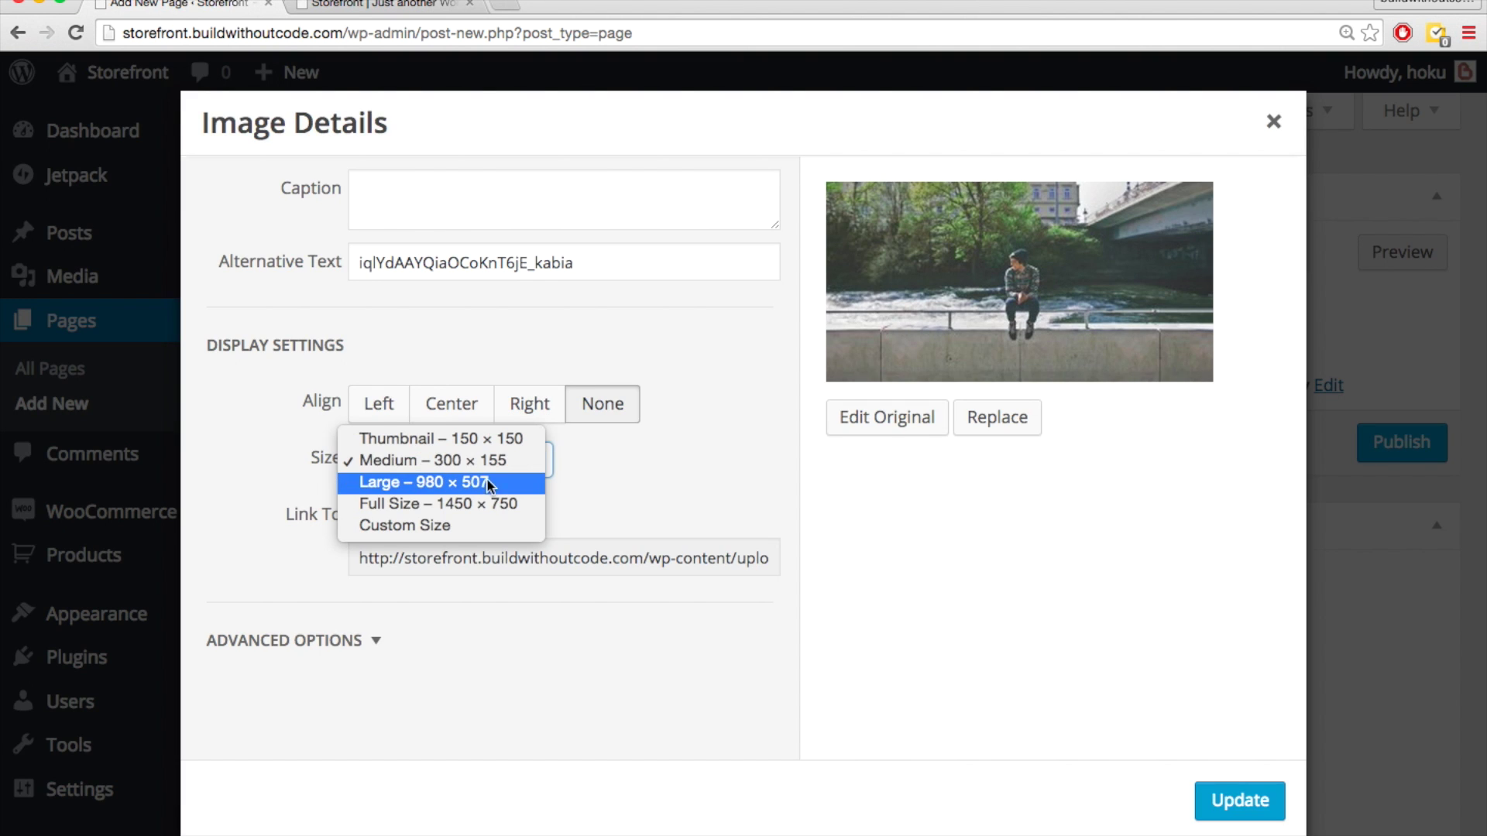
left_click(490, 481)
left_click(1238, 801)
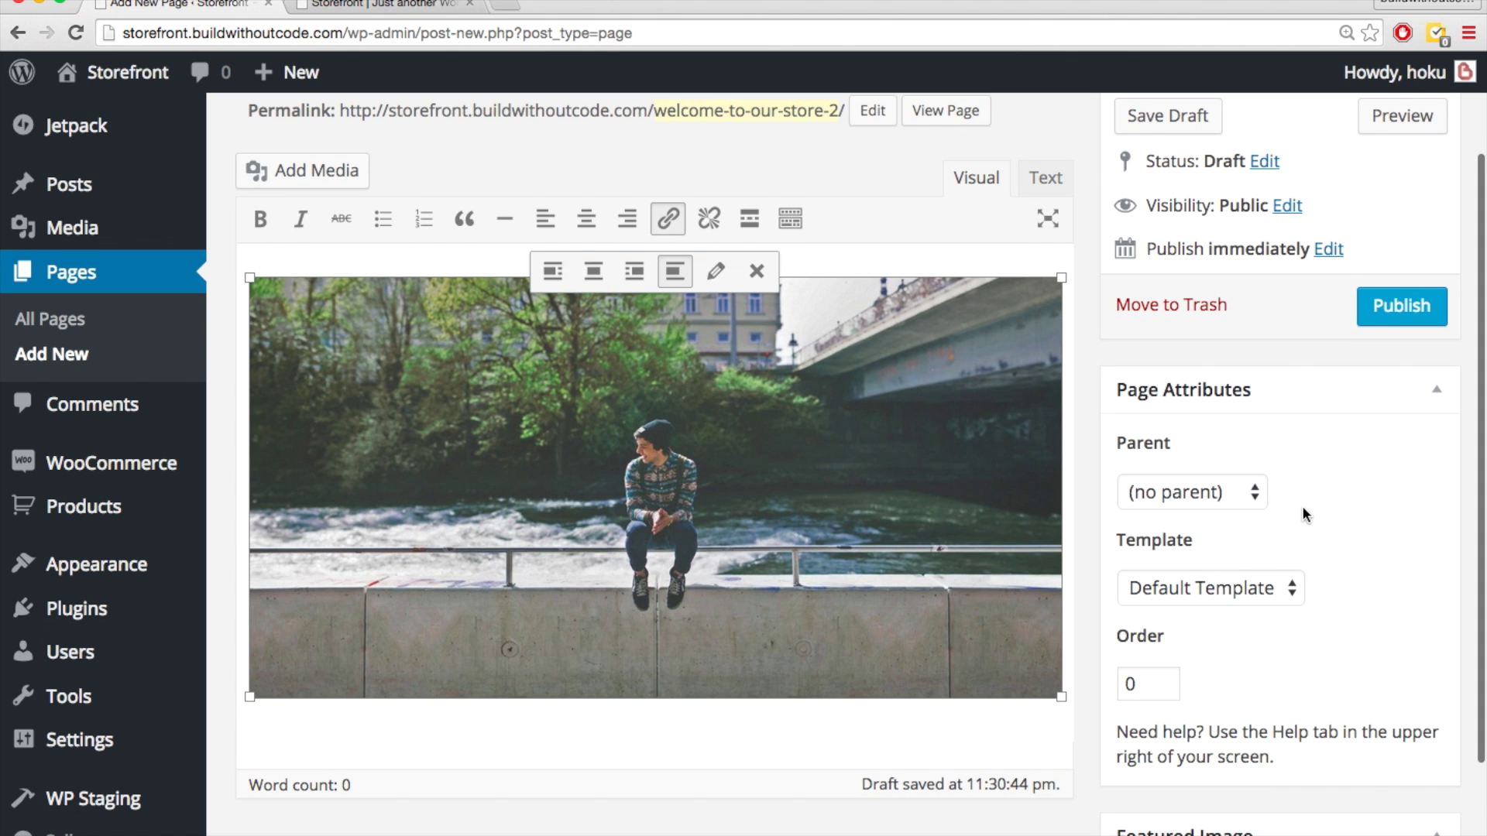
- Assign the Homepage template to the welcome page and publish it
scroll(1302, 505, "down", 2)
scroll(1252, 548, "down", 1)
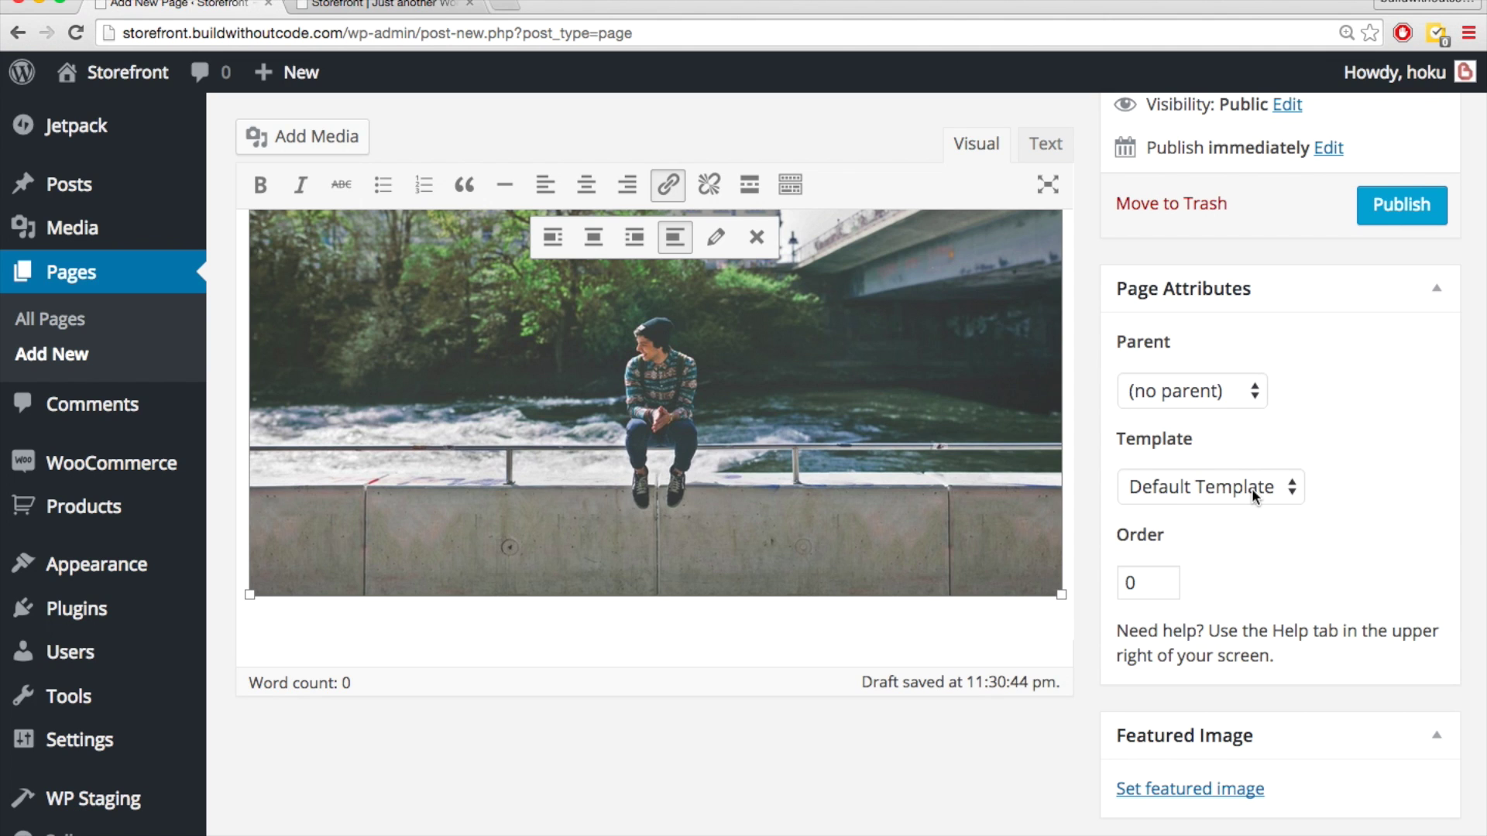
left_click(1252, 488)
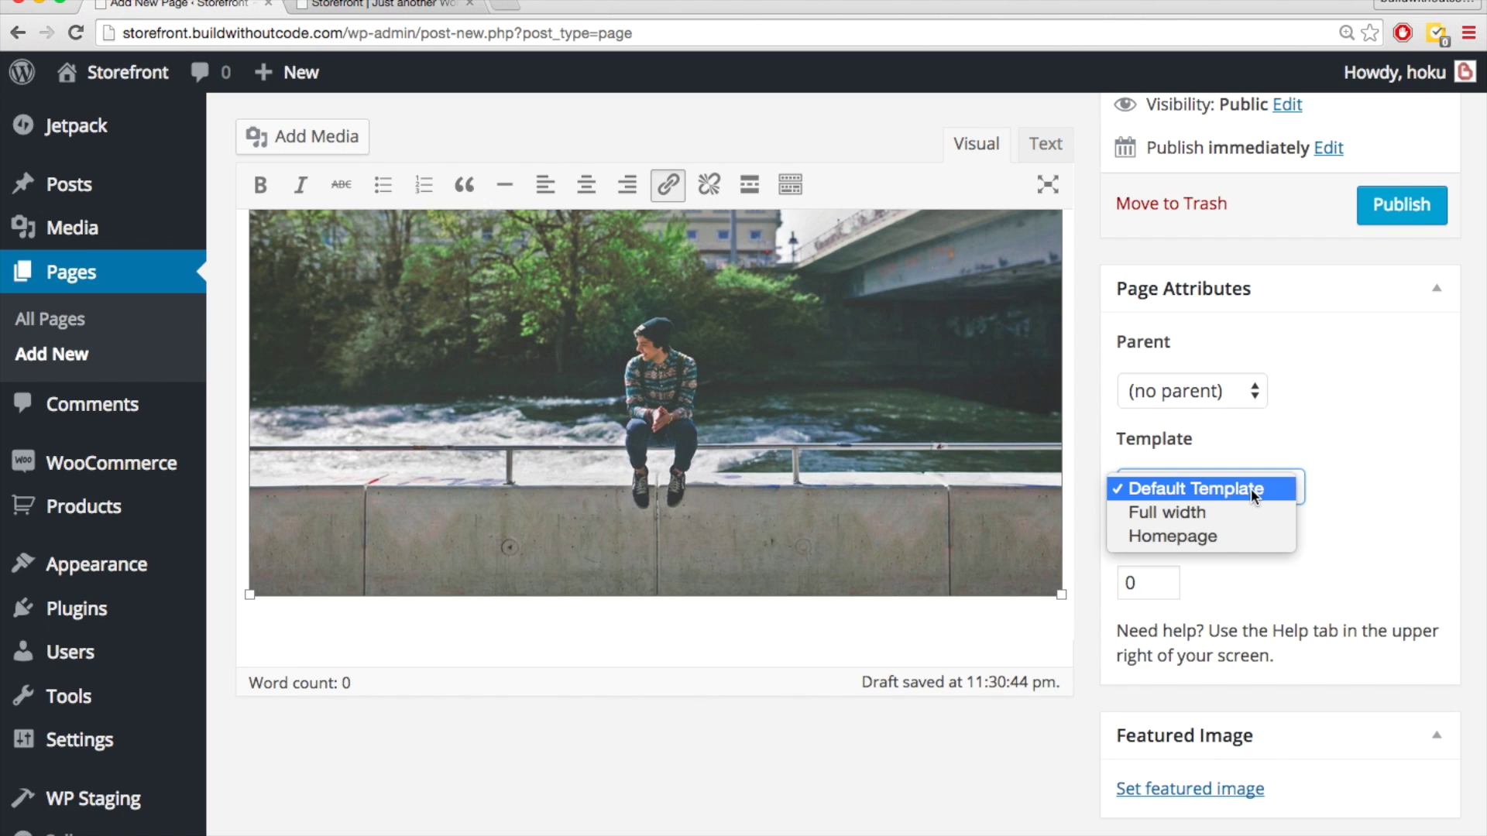
left_click(1211, 538)
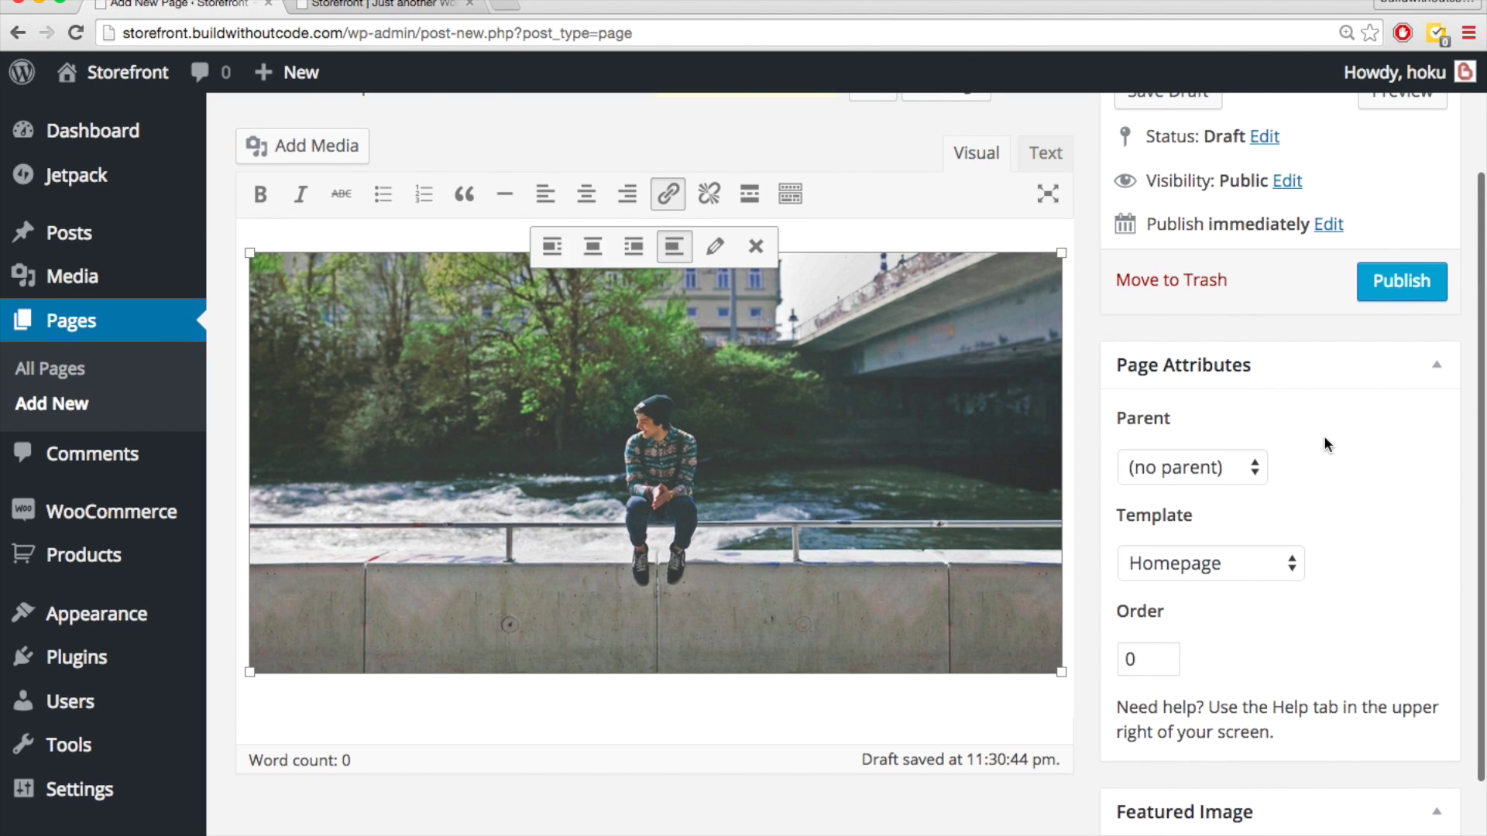
scroll(1323, 444, "up", 1)
left_click(1389, 344)
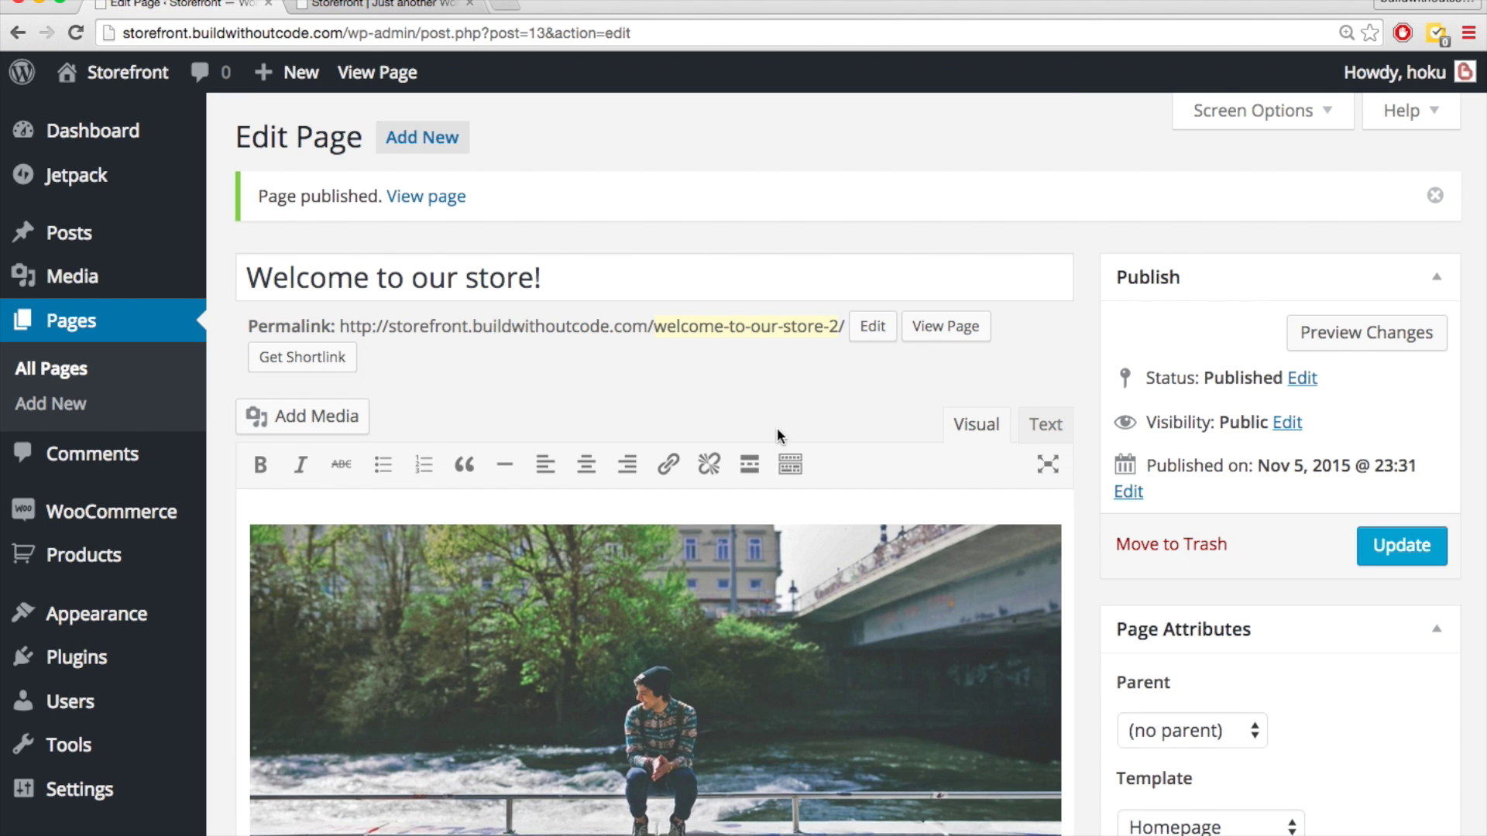
- In the theme customizer, set the front page to display a static page and choose "Welcome to our store!"
scroll(630, 403, "down", 1)
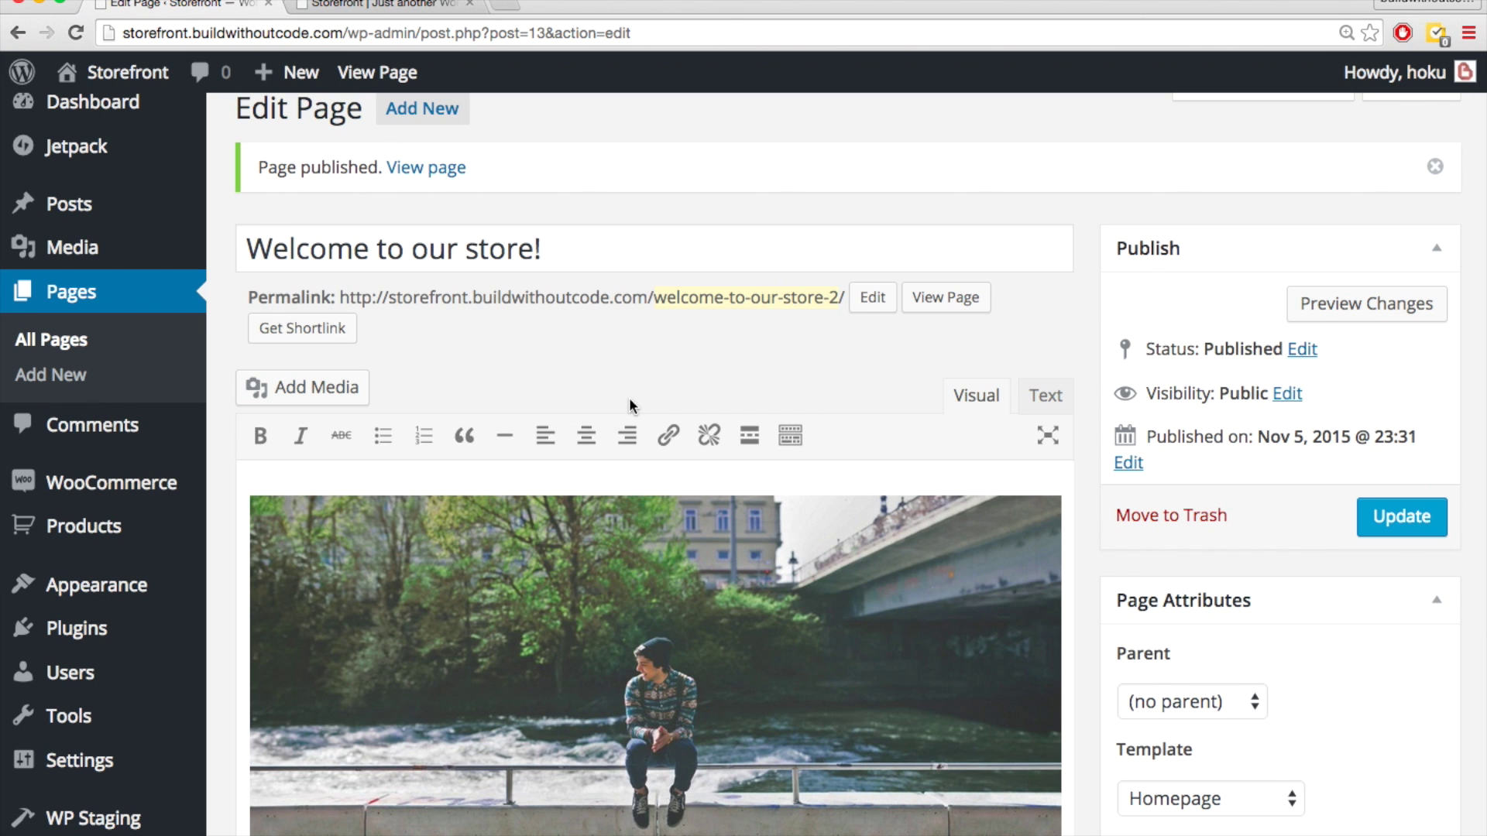
scroll(409, 413, "up", 1)
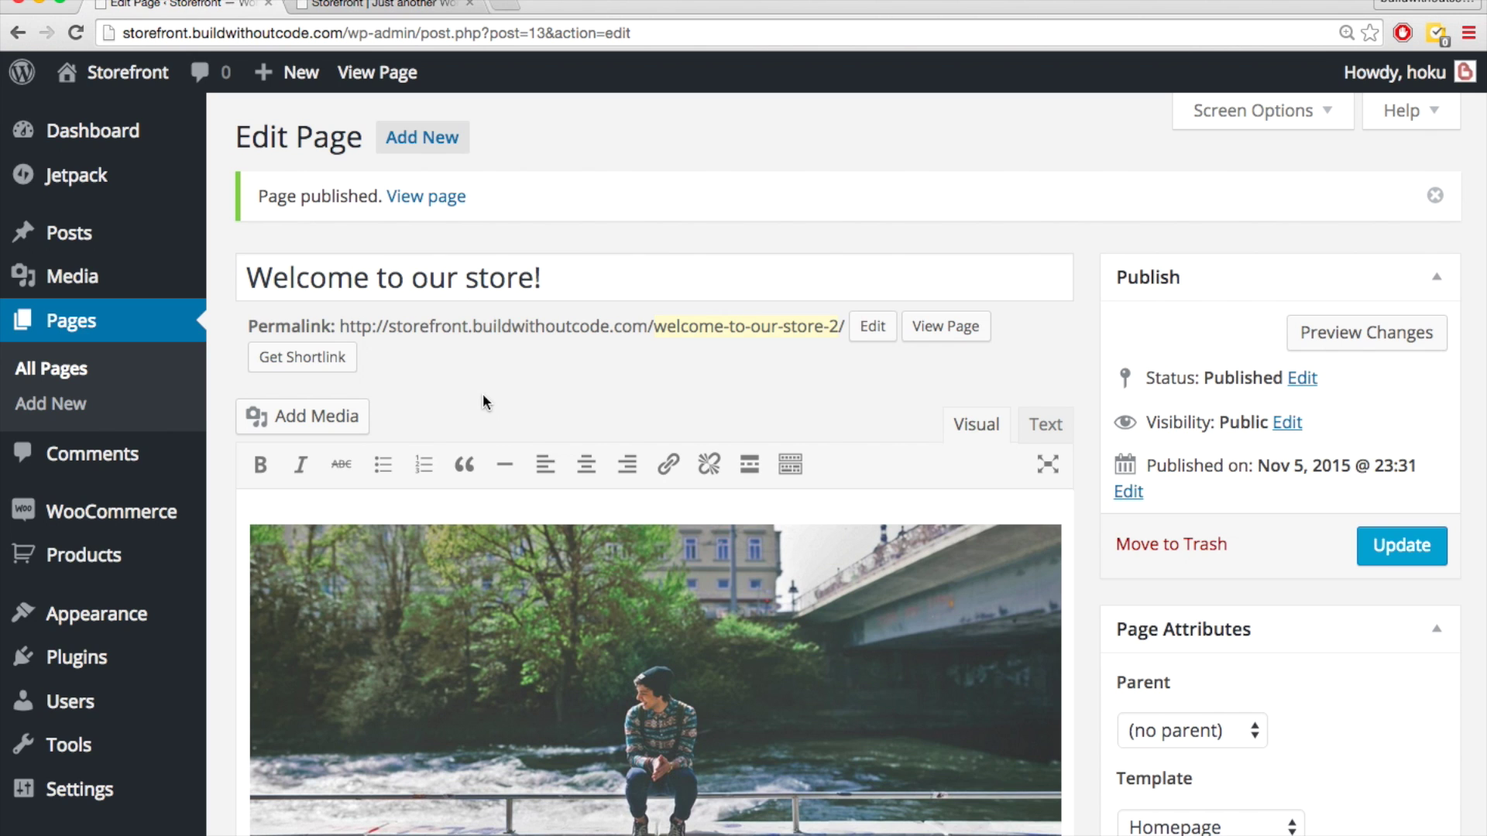
scroll(483, 401, "down", 1)
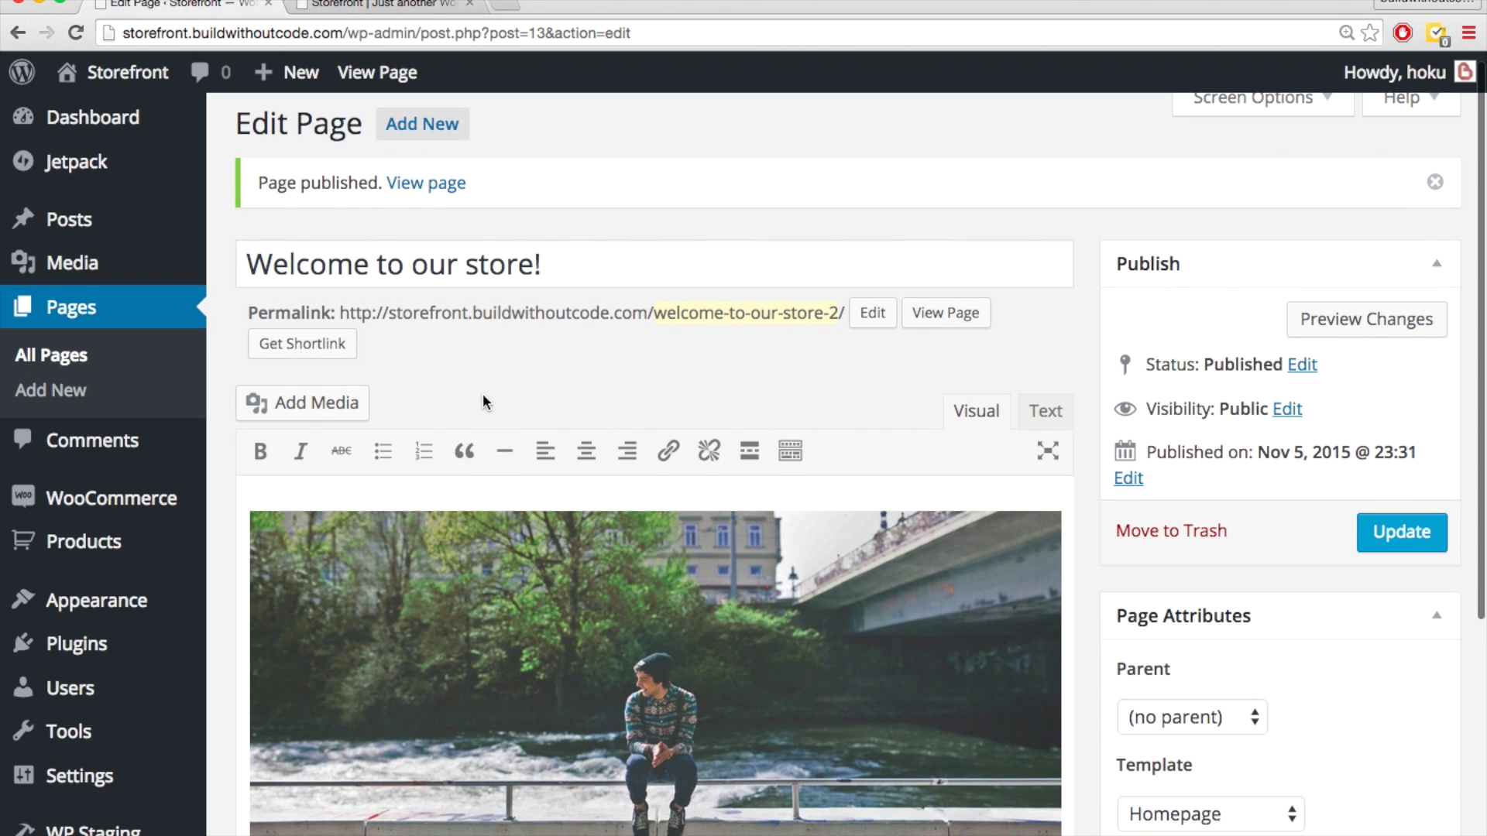
mouse_move(119, 601)
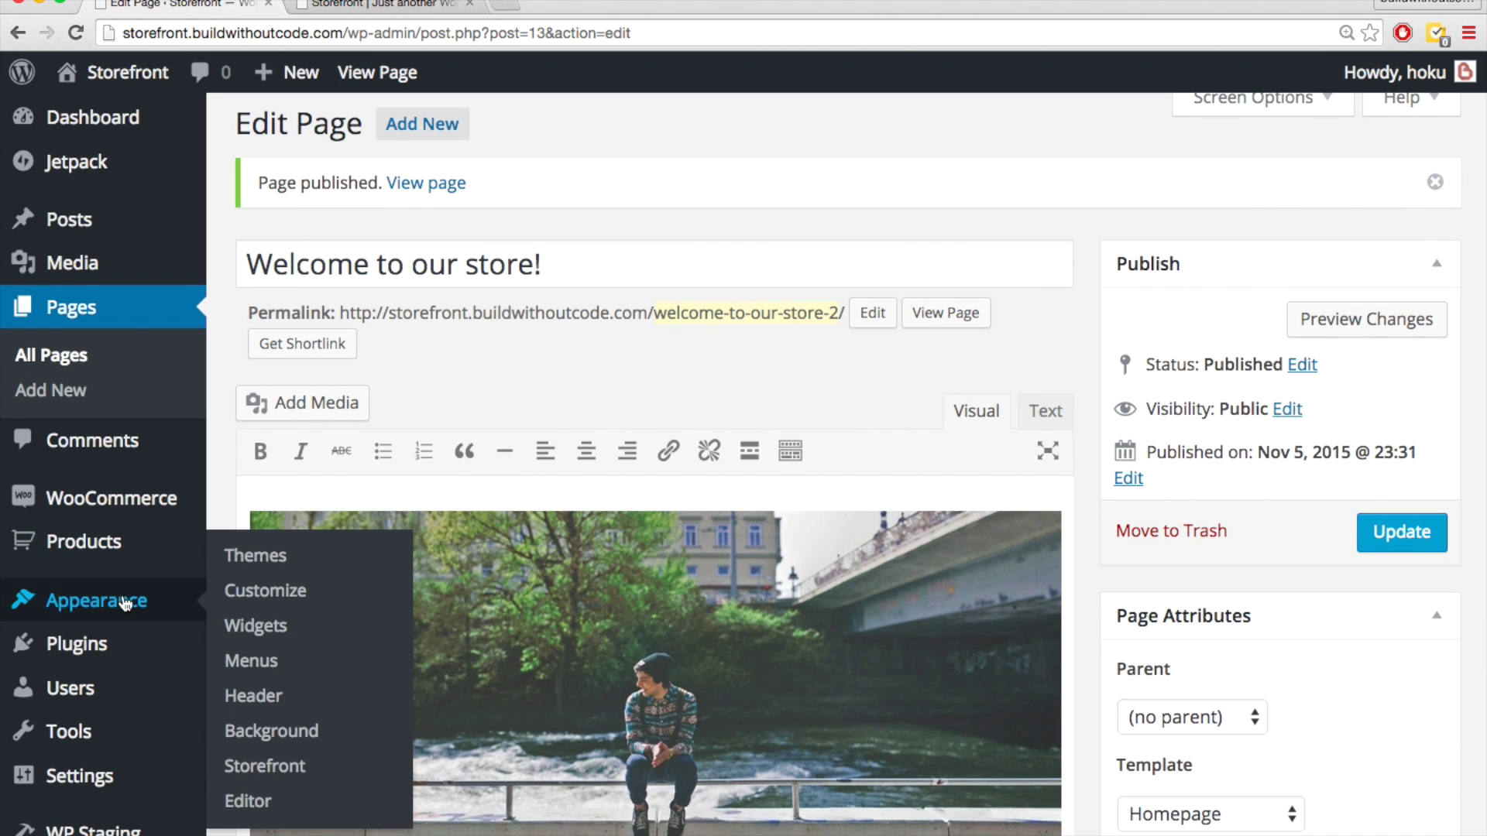
left_click(249, 593)
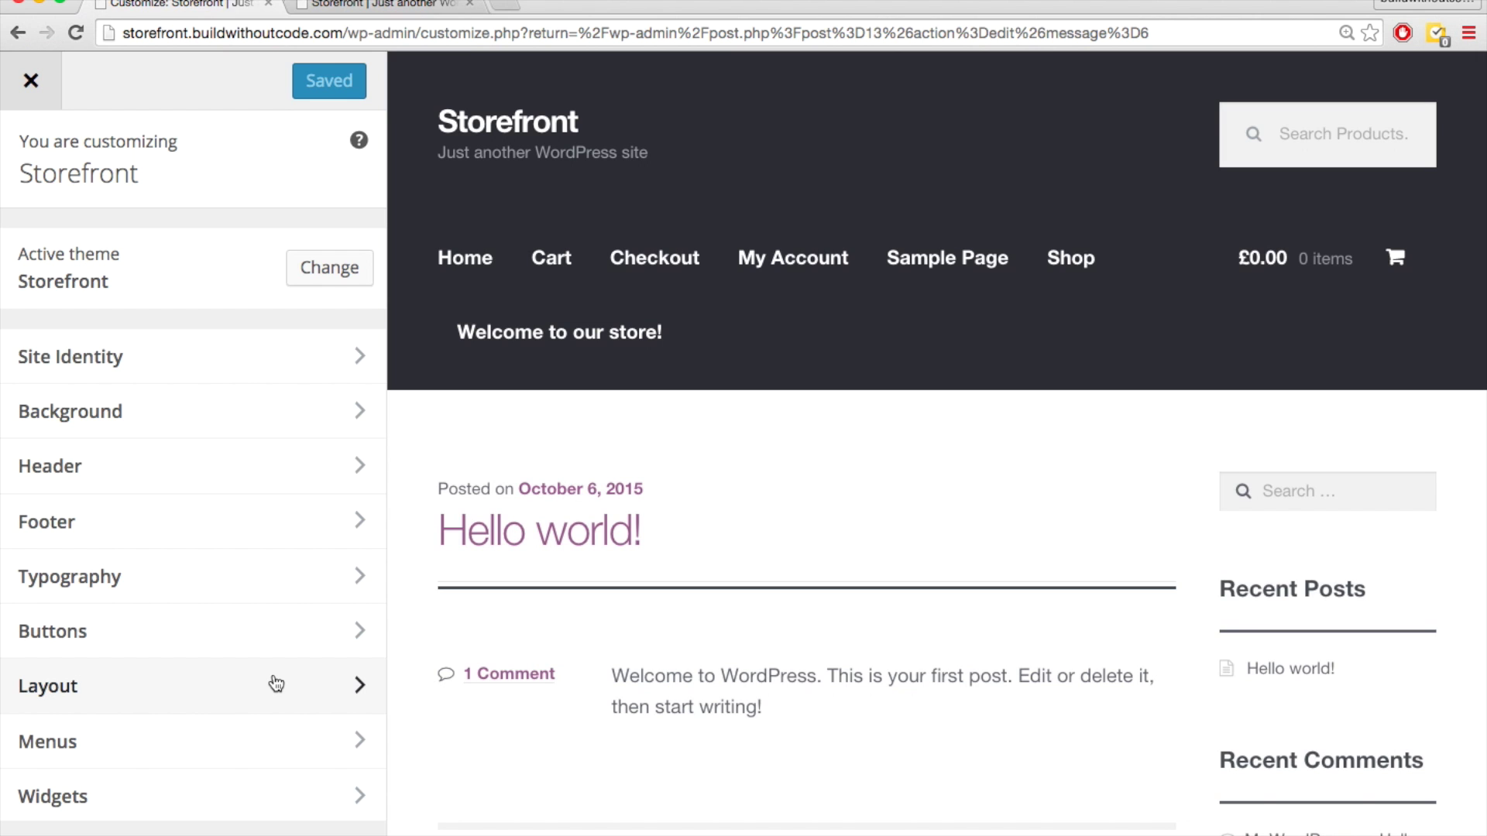
scroll(276, 683, "down", 3)
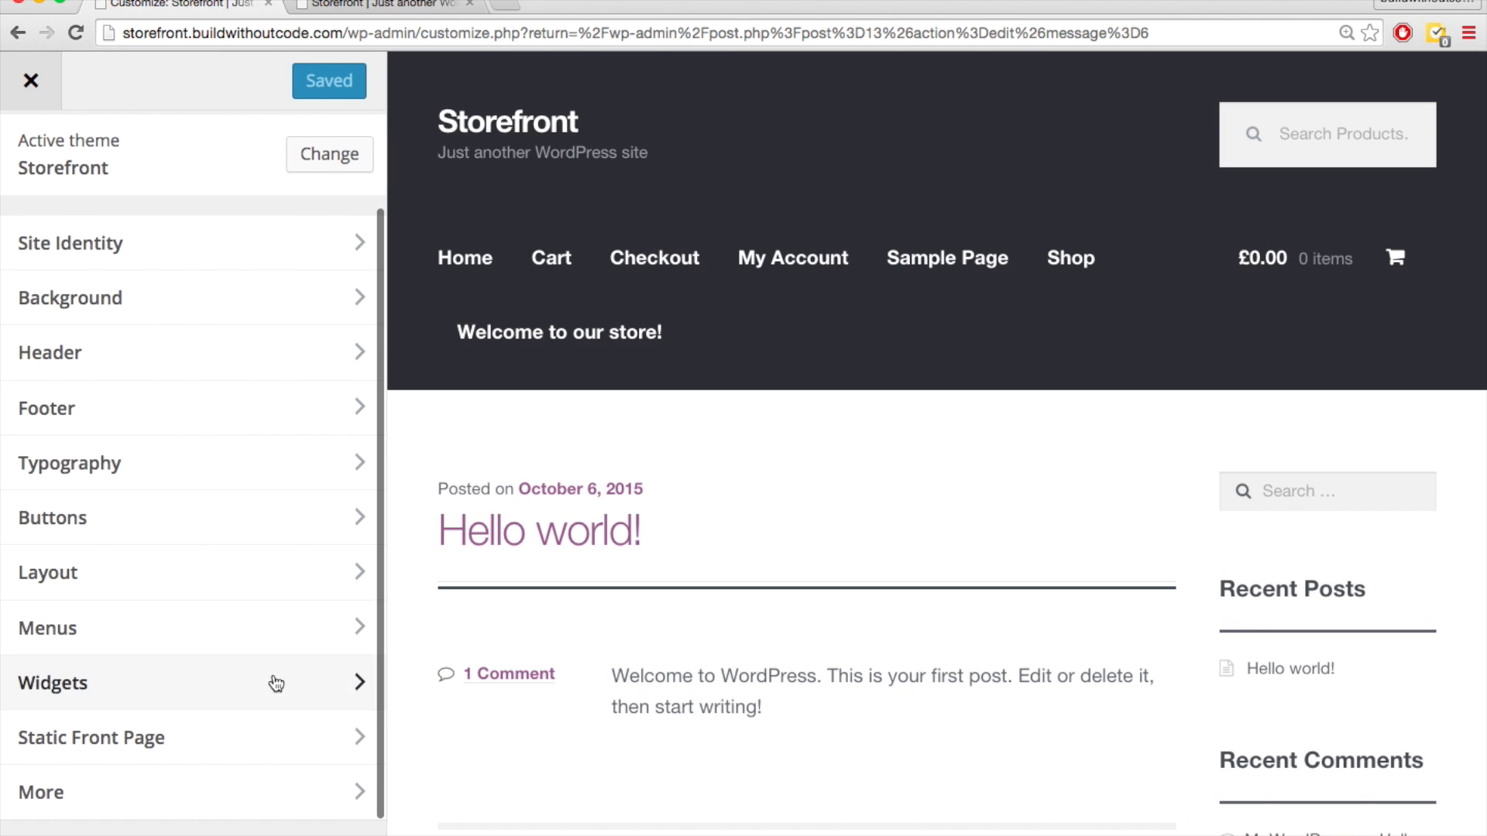
left_click(267, 732)
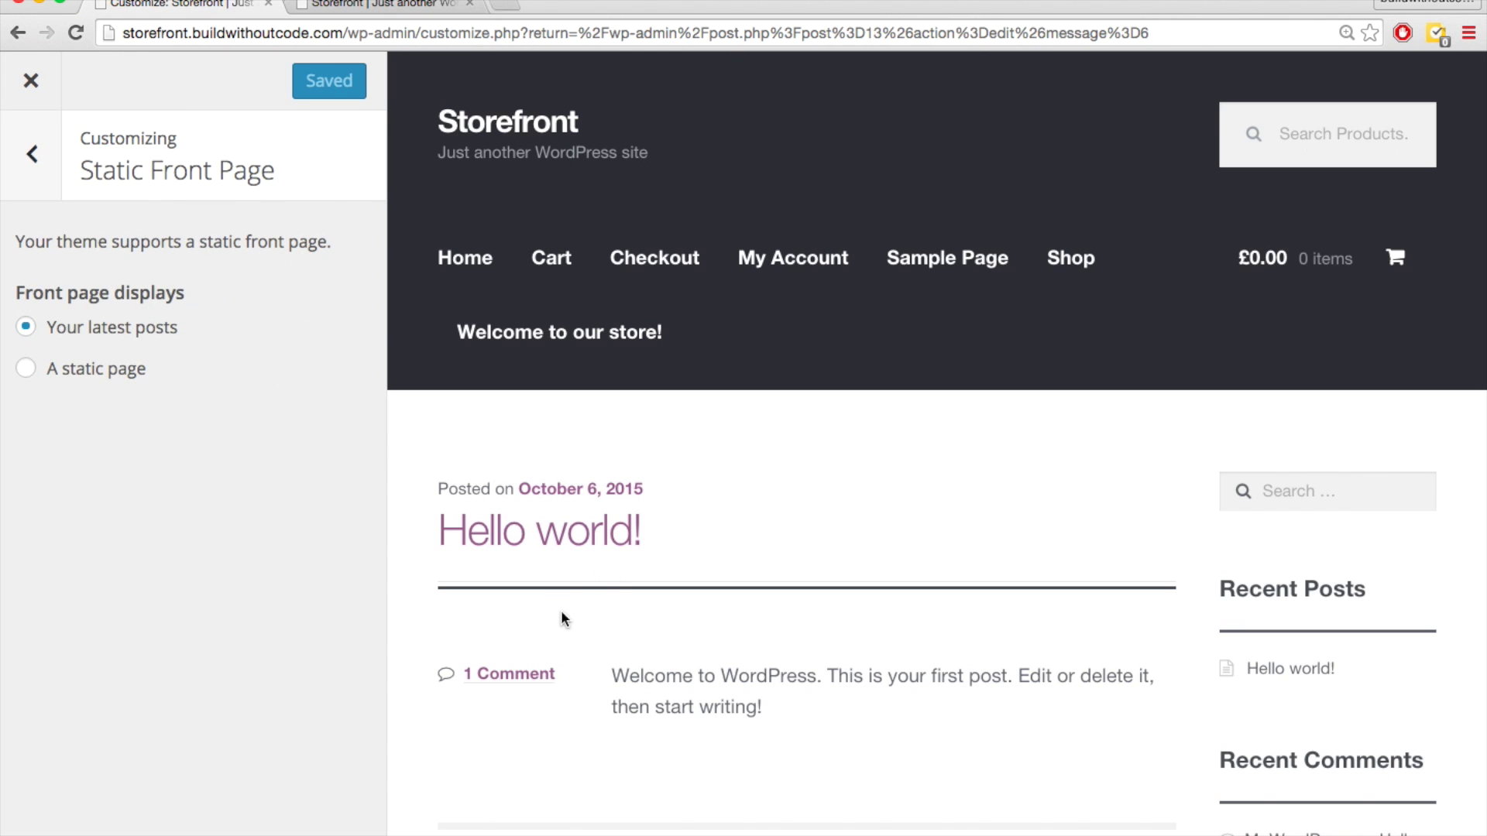
left_click(26, 369)
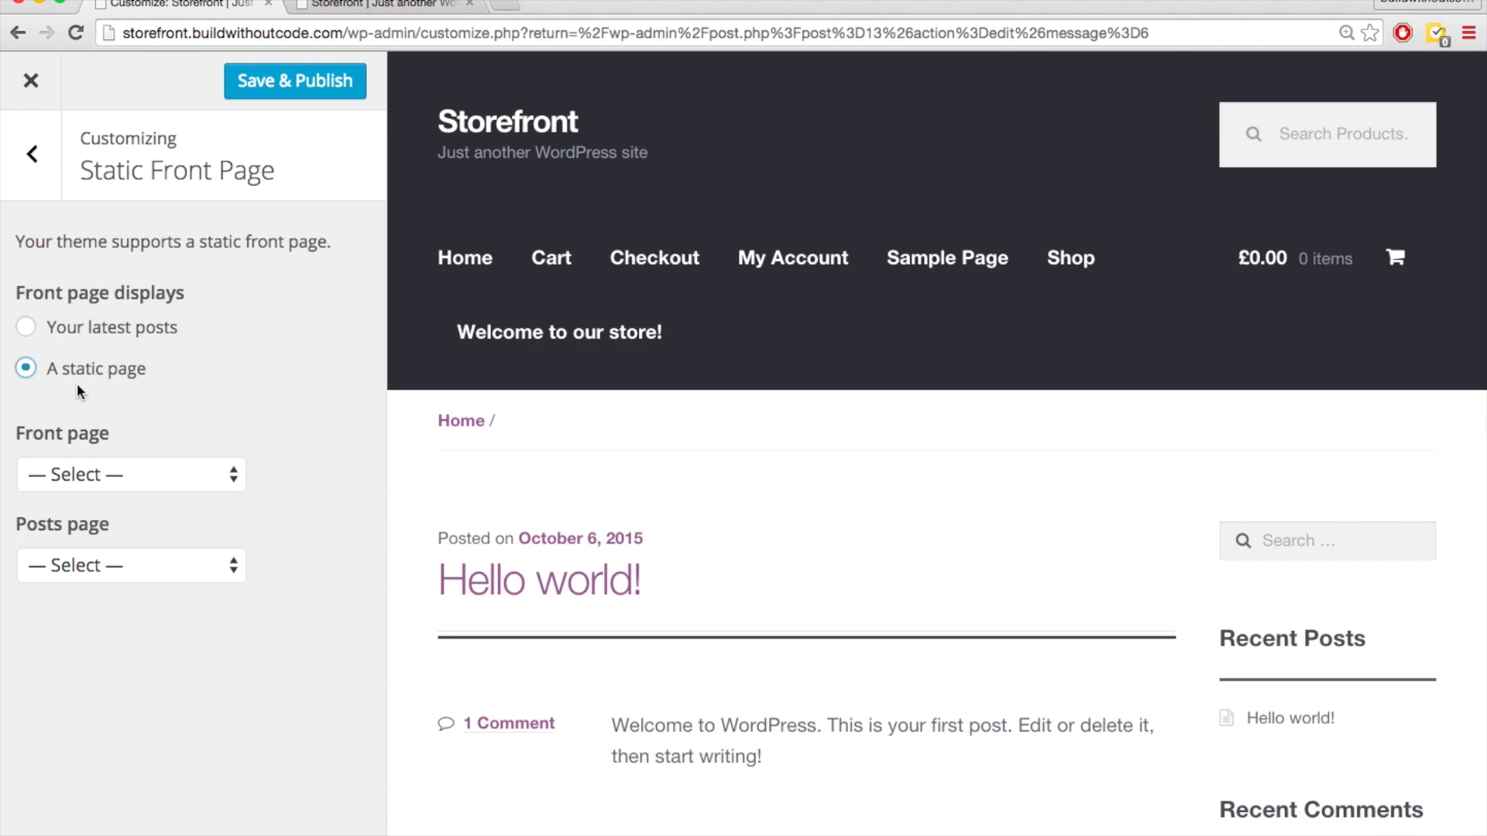
left_click(173, 474)
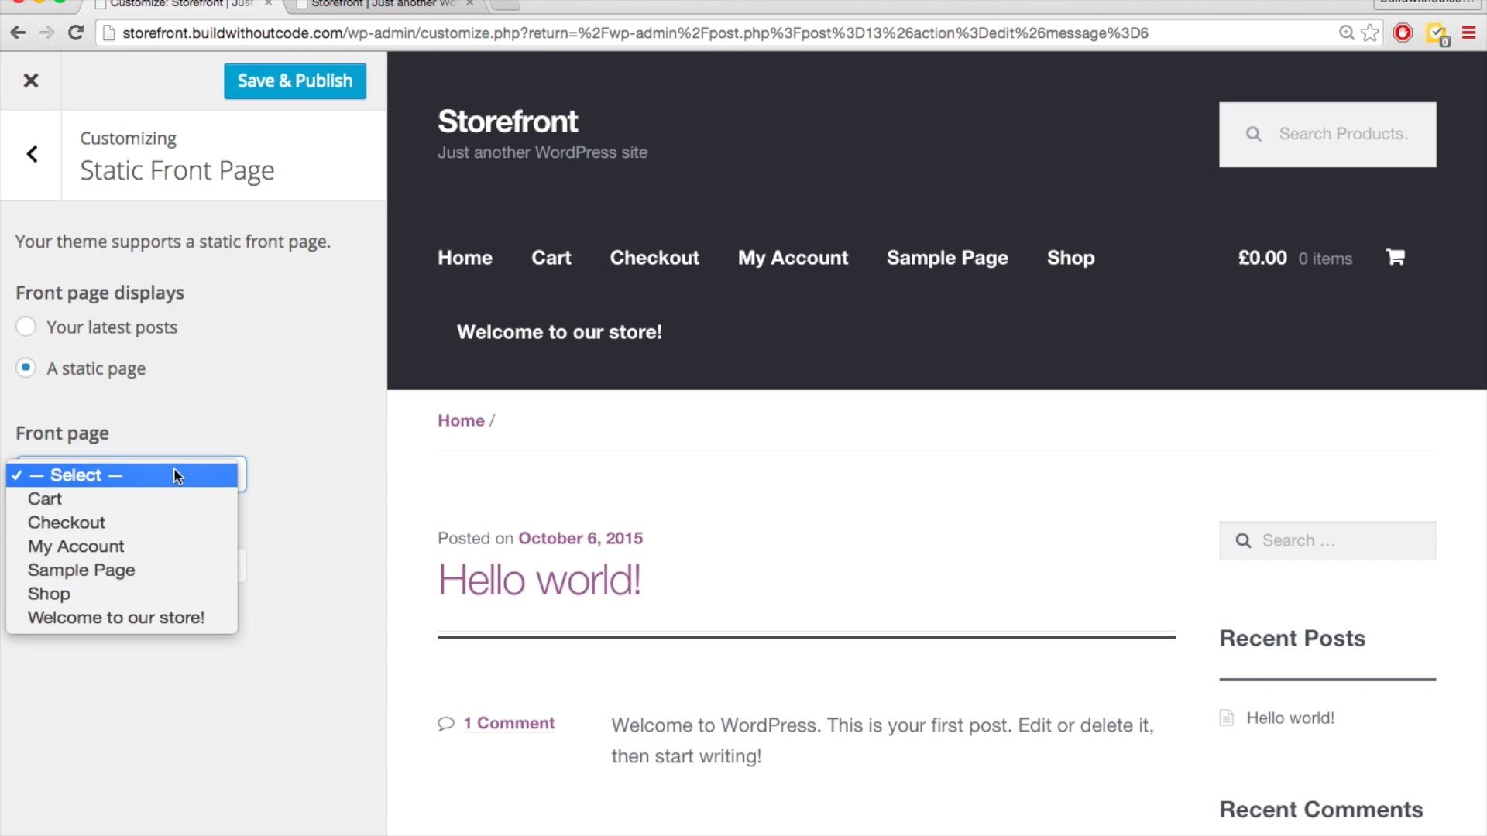
left_click(145, 619)
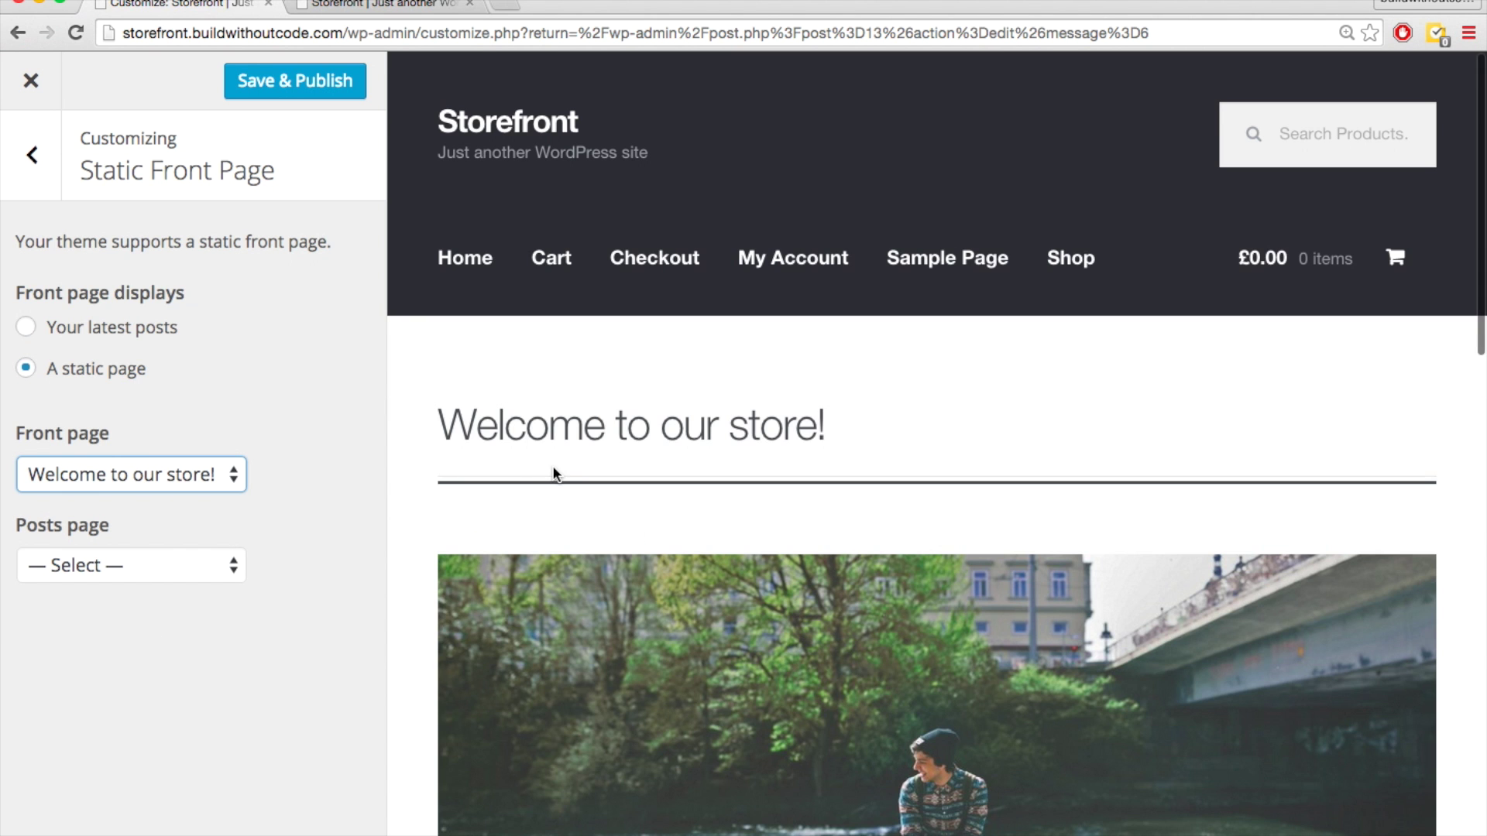
- Examine the preview of the new front page, from the welcome image down through the product sections
scroll(553, 472, "down", 3)
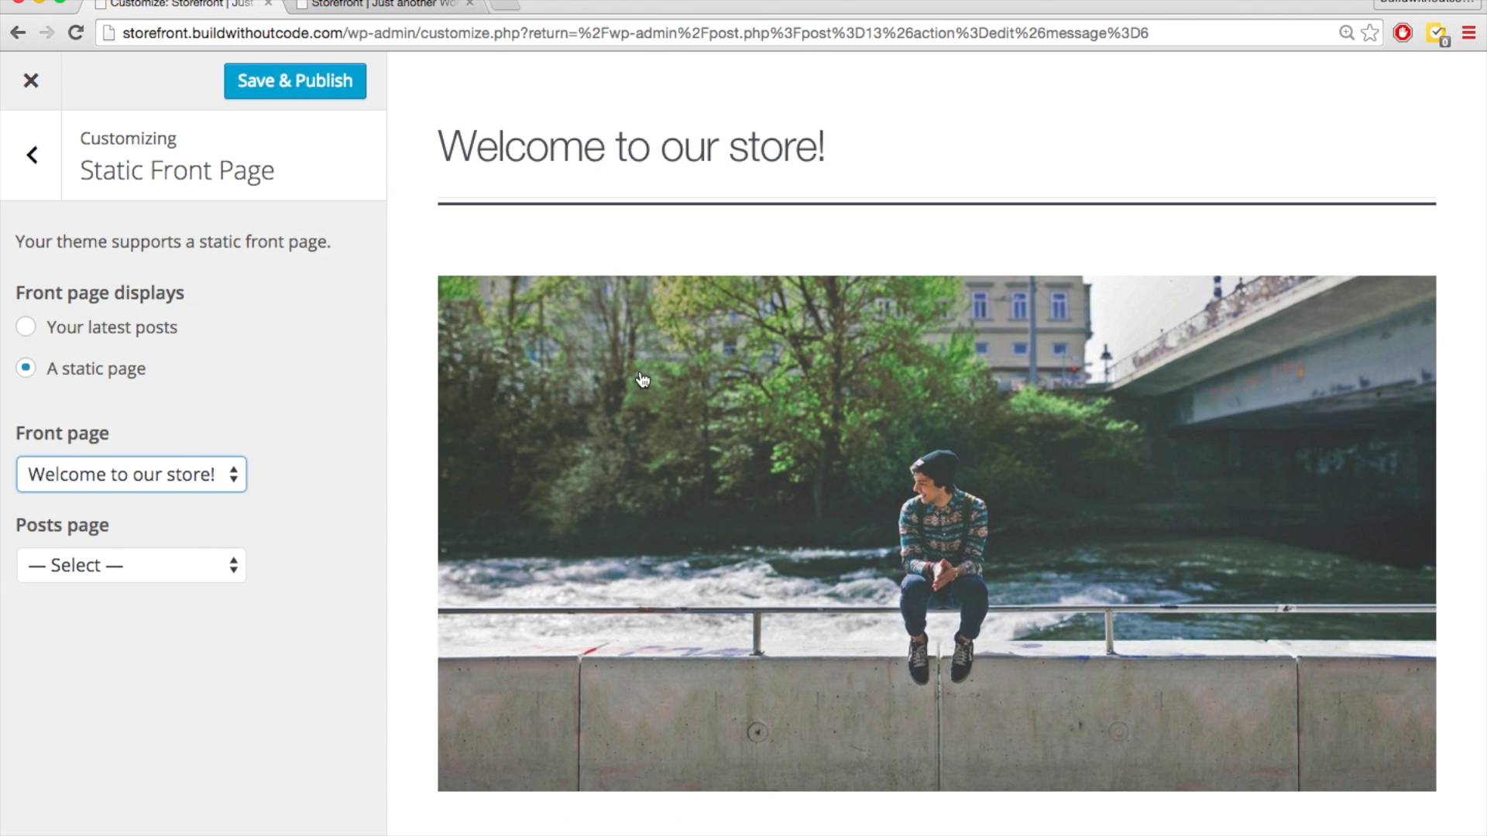
scroll(643, 380, "down", 5)
scroll(643, 380, "up", 7)
scroll(642, 379, "down", 5)
scroll(643, 380, "up", 3)
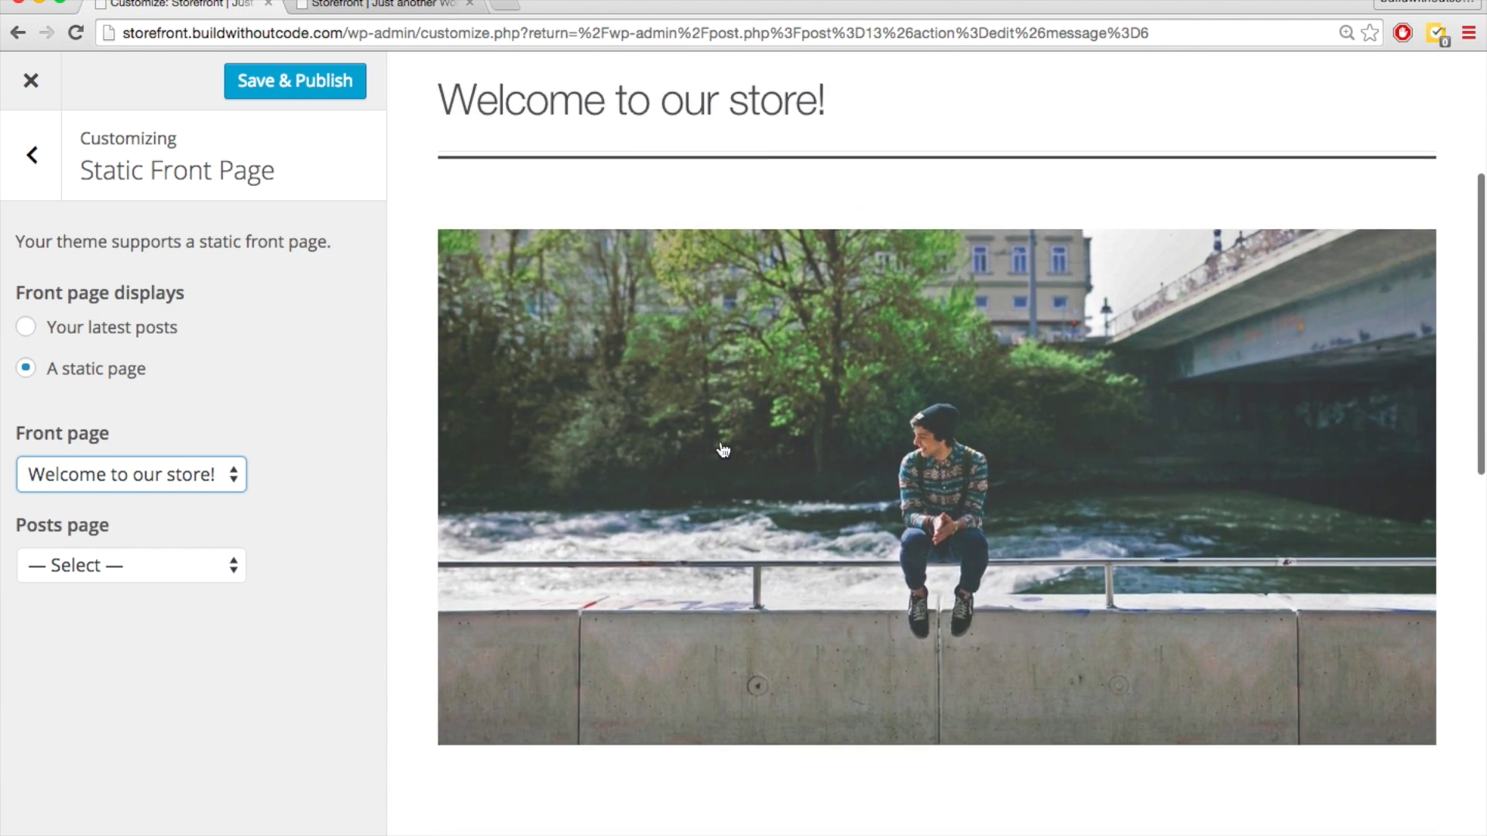
scroll(724, 448, "down", 1)
scroll(611, 206, "up", 1)
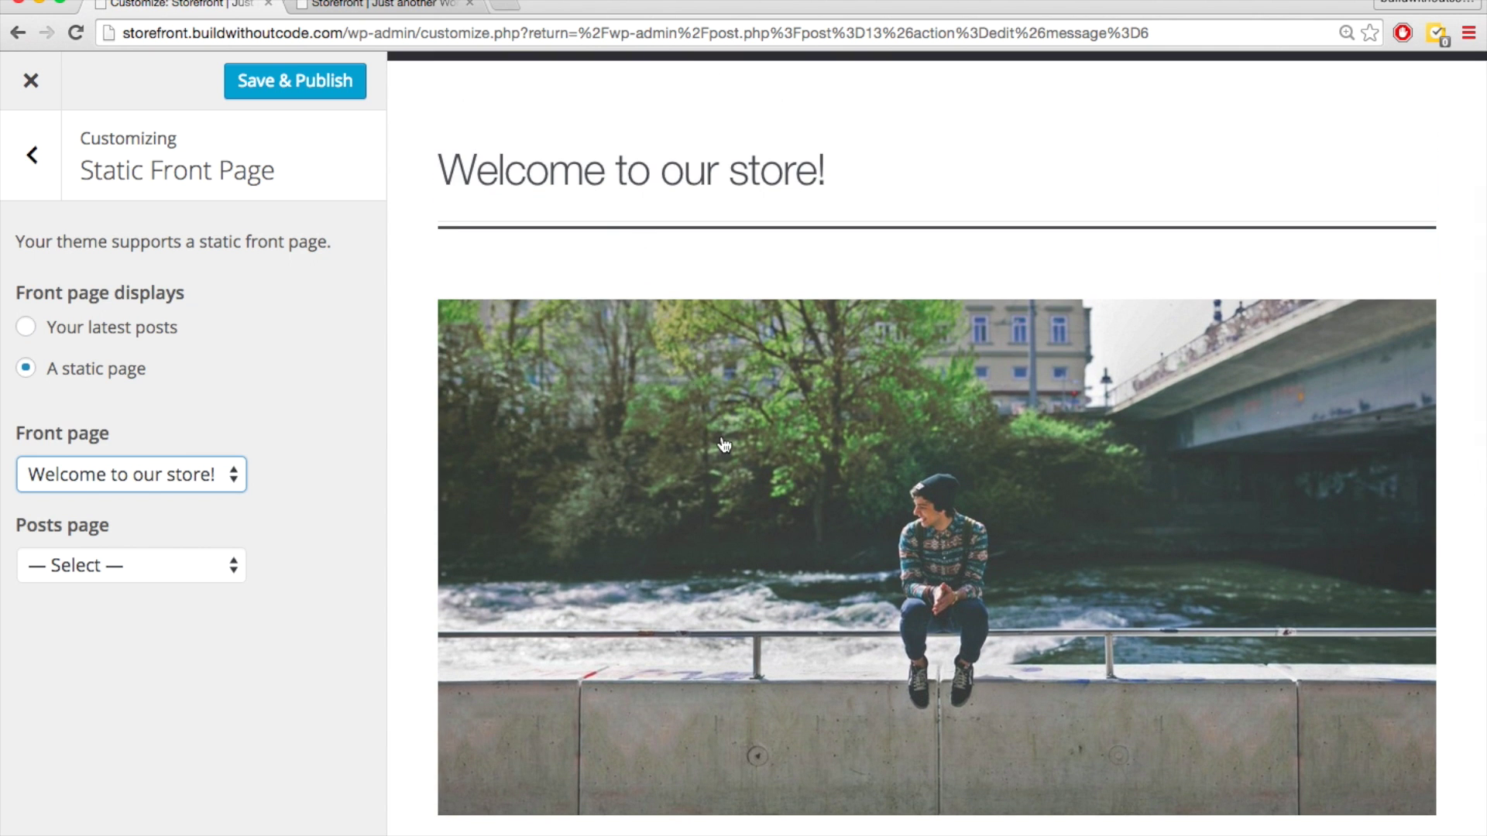
scroll(723, 441, "down", 6)
scroll(722, 435, "down", 3)
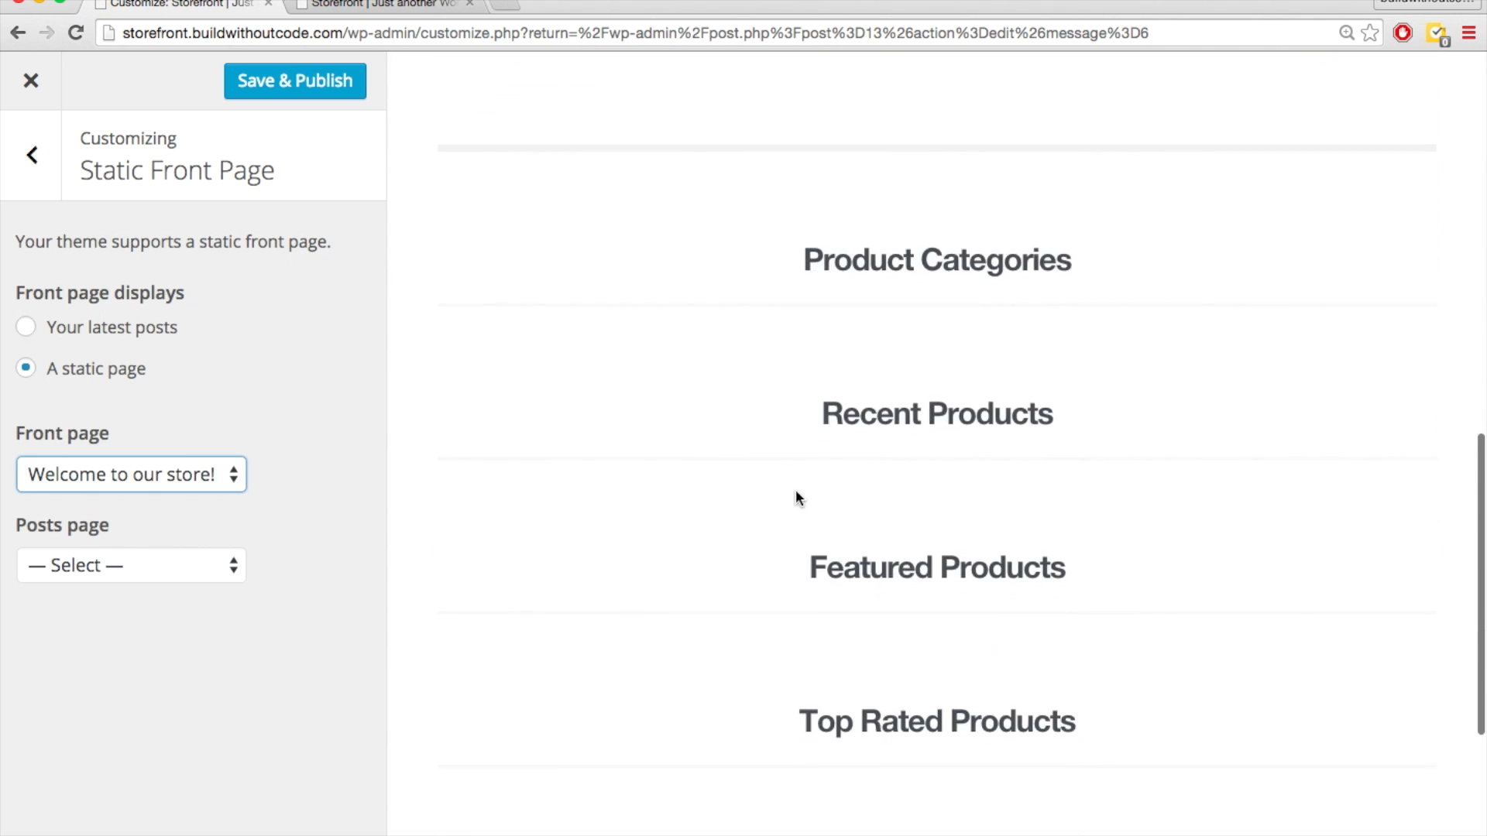
scroll(990, 276, "down", 1)
scroll(880, 542, "down", 3)
scroll(880, 542, "up", 6)
scroll(879, 588, "up", 1)
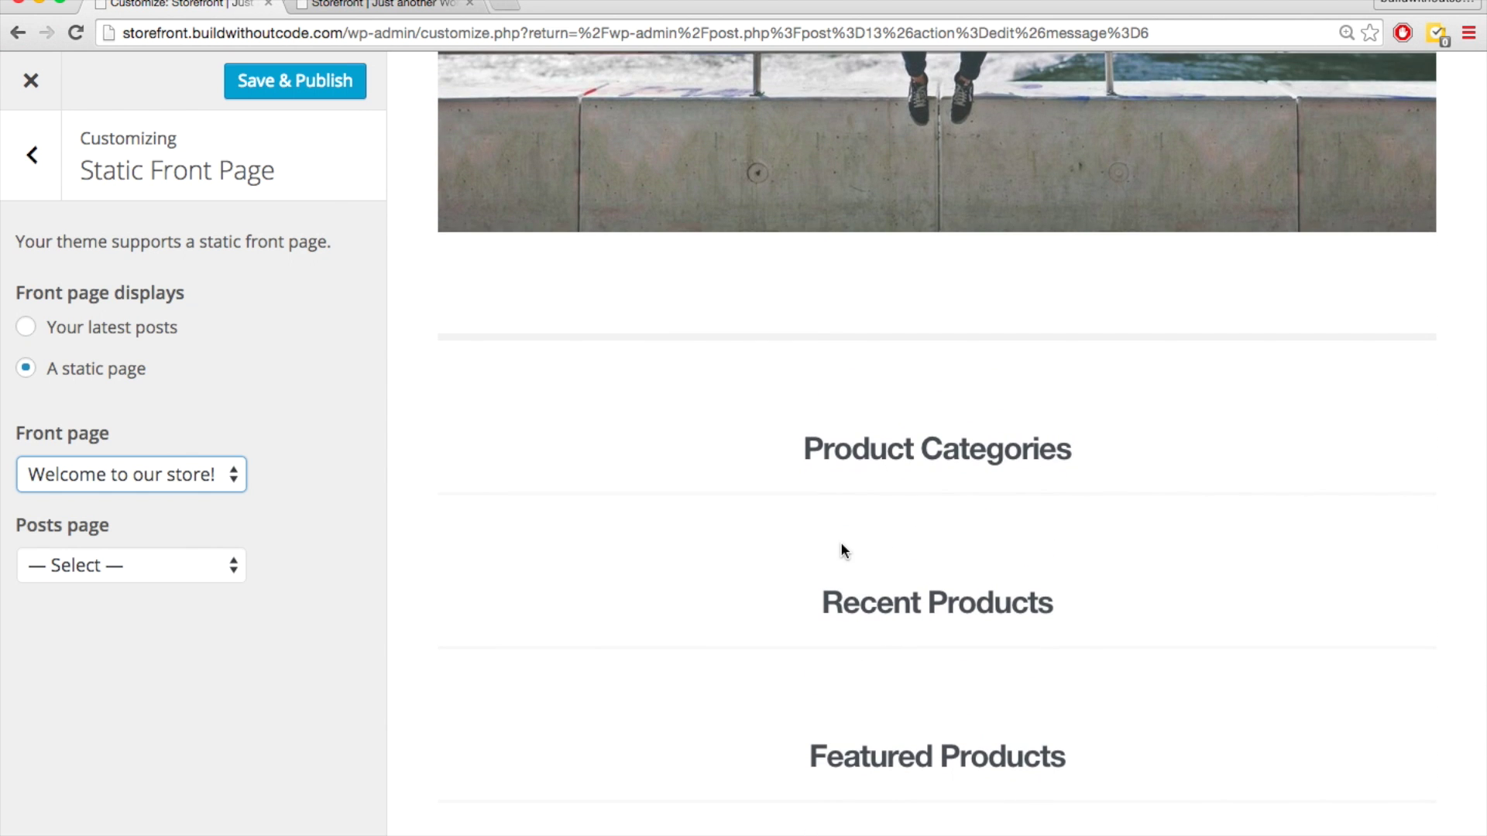
scroll(843, 551, "up", 6)
scroll(609, 323, "up", 1)
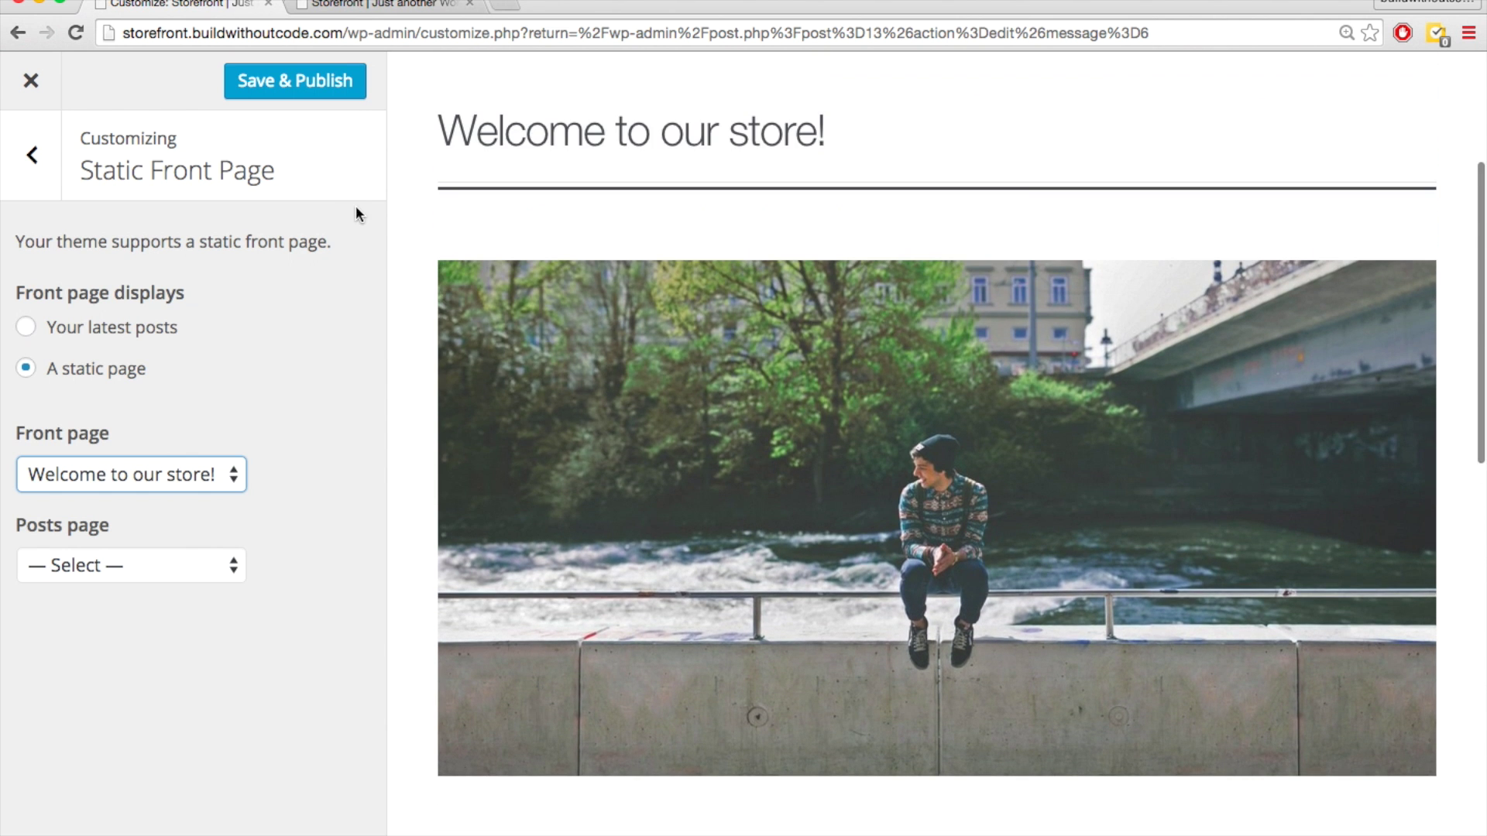
- Save and publish the static front page setting, and check the reloaded live home page
left_click(294, 96)
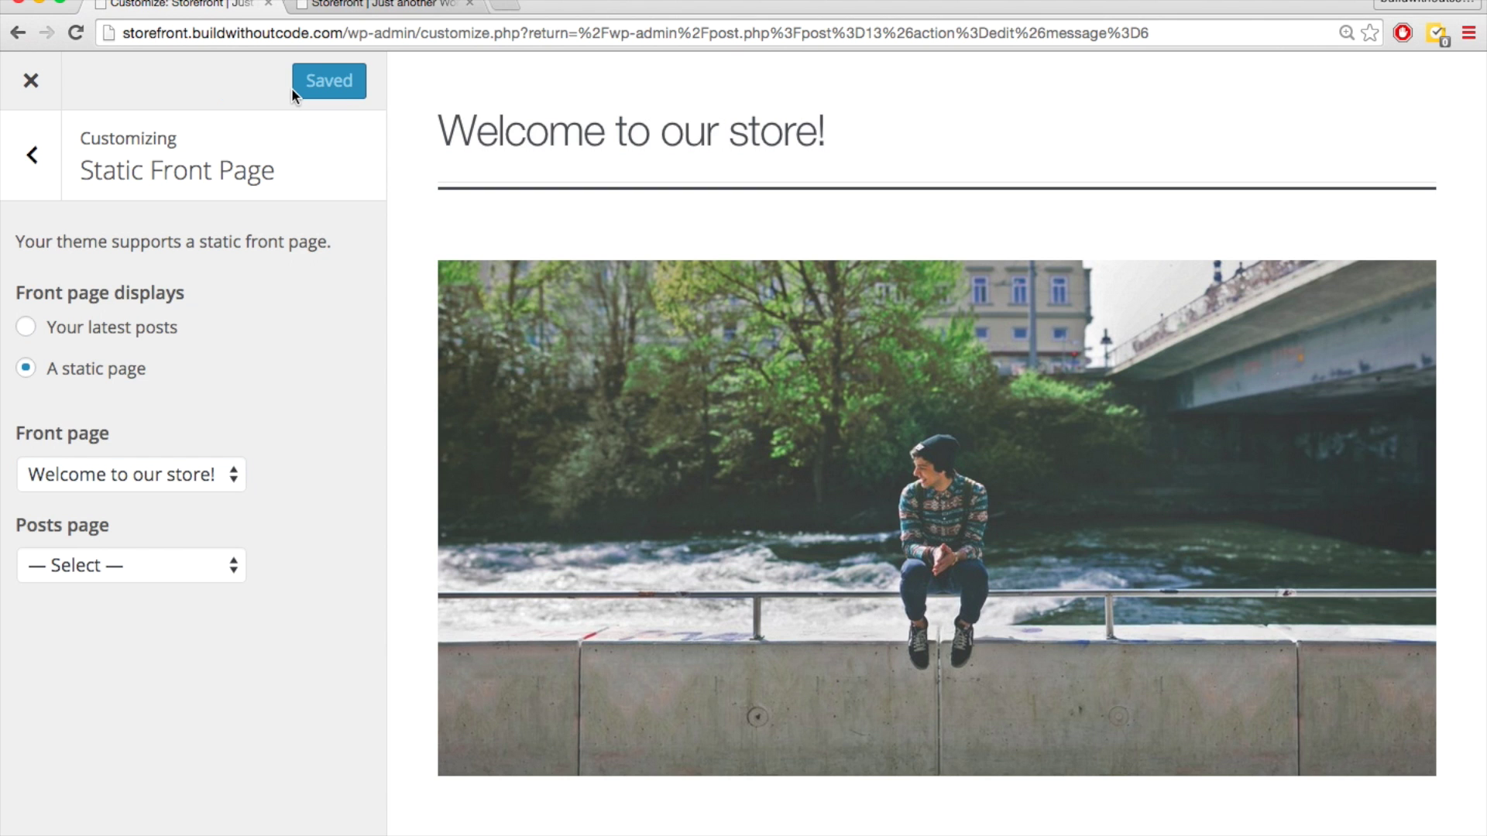
key("ctrl+Tab")
key("super+r")
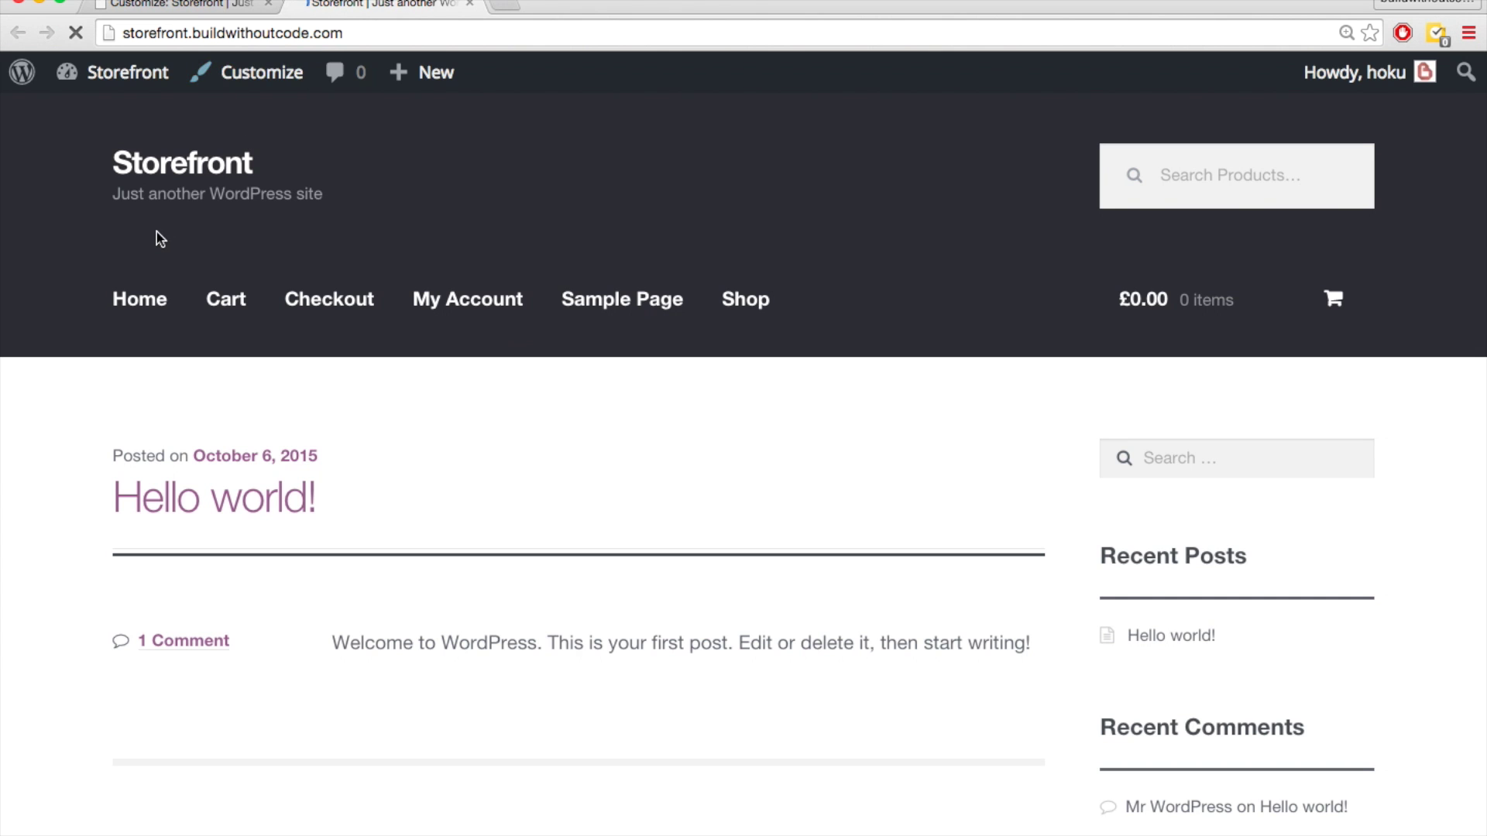
scroll(87, 415, "down", 10)
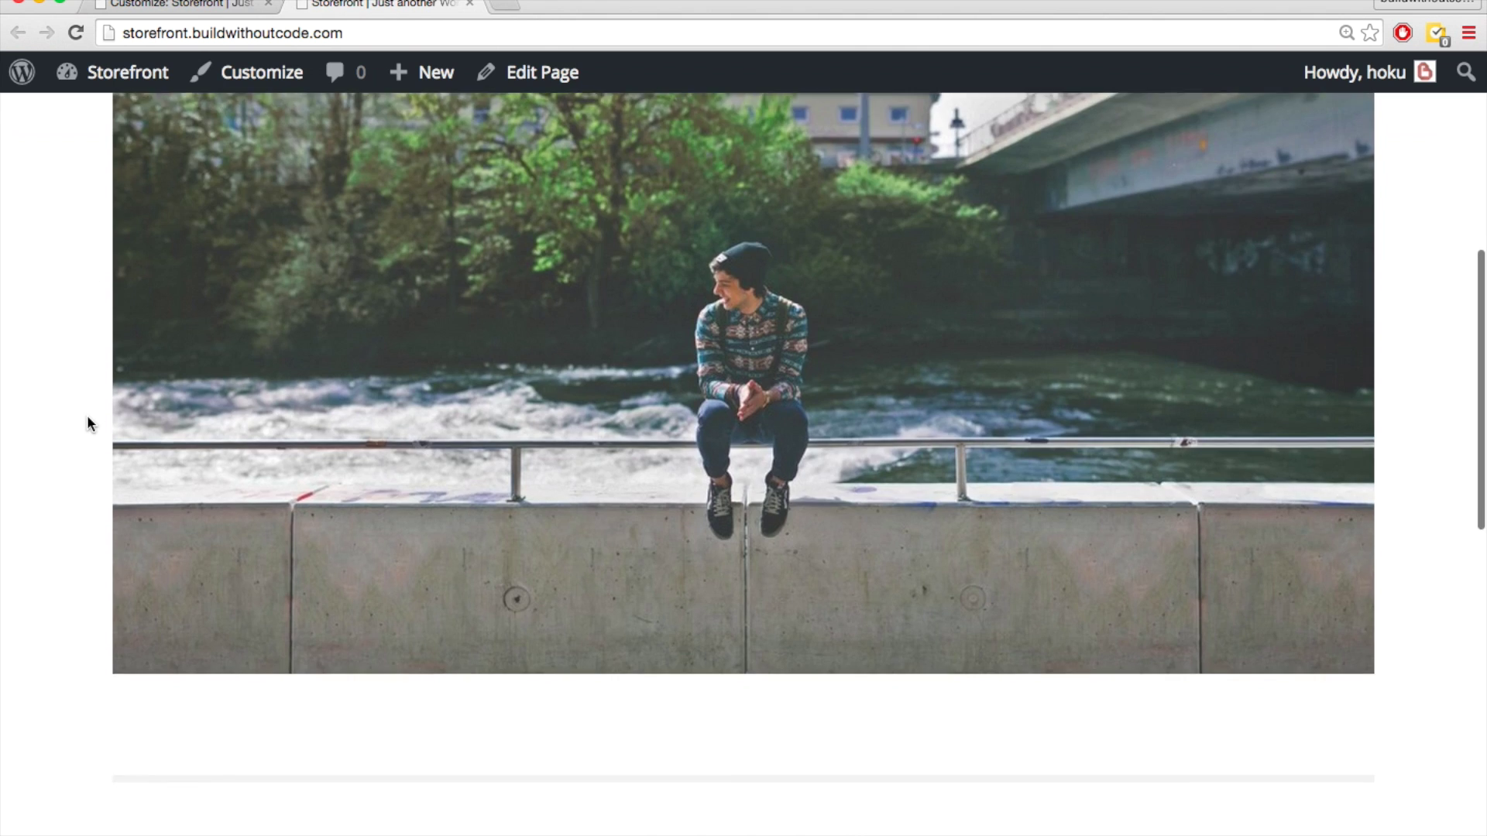
scroll(86, 415, "up", 10)
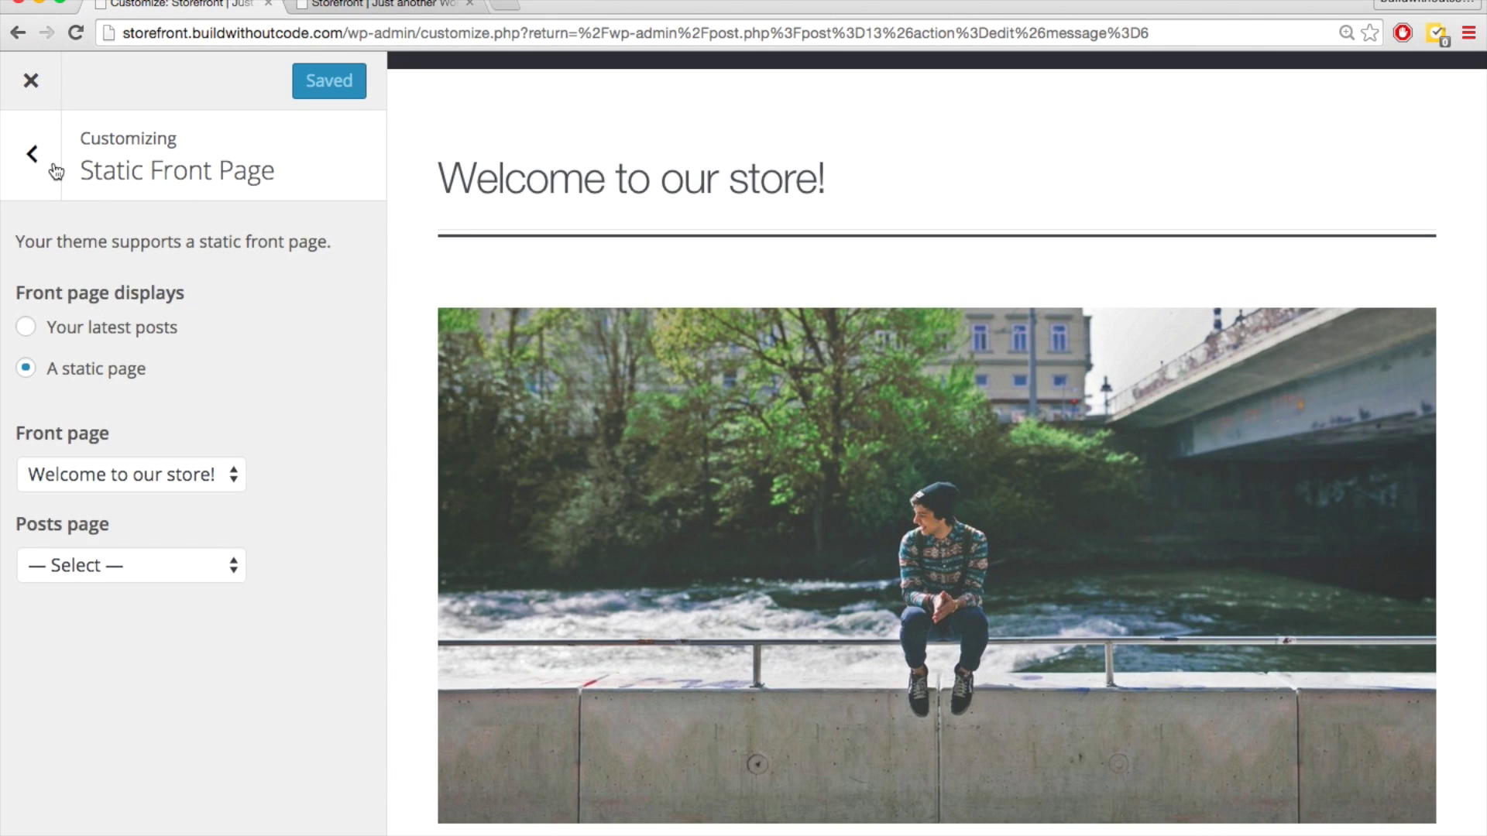
- In the customizer's site identity settings, change the site title to "Hoku's"
left_click(55, 168)
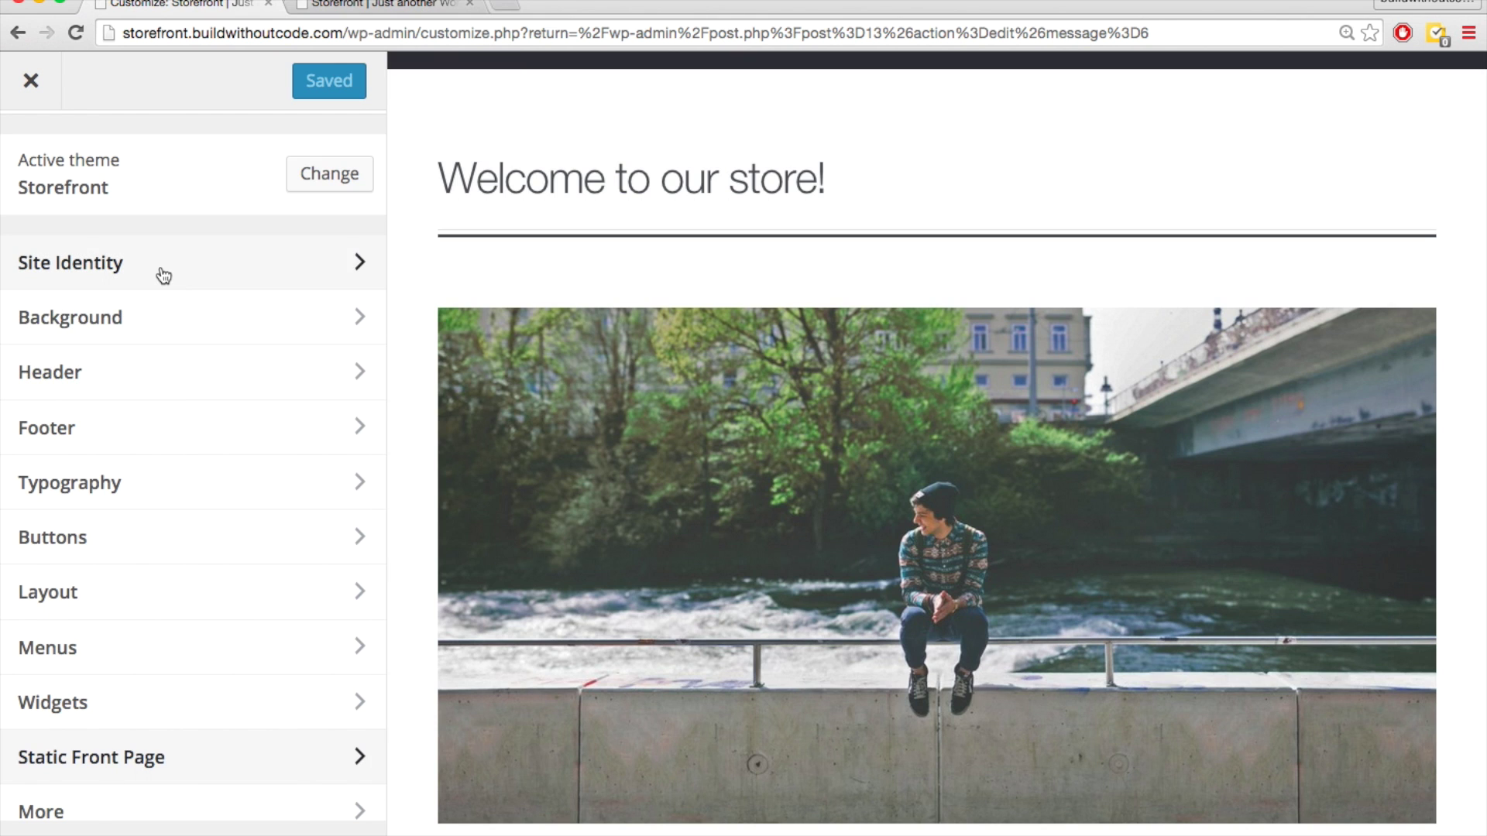
left_click(155, 273)
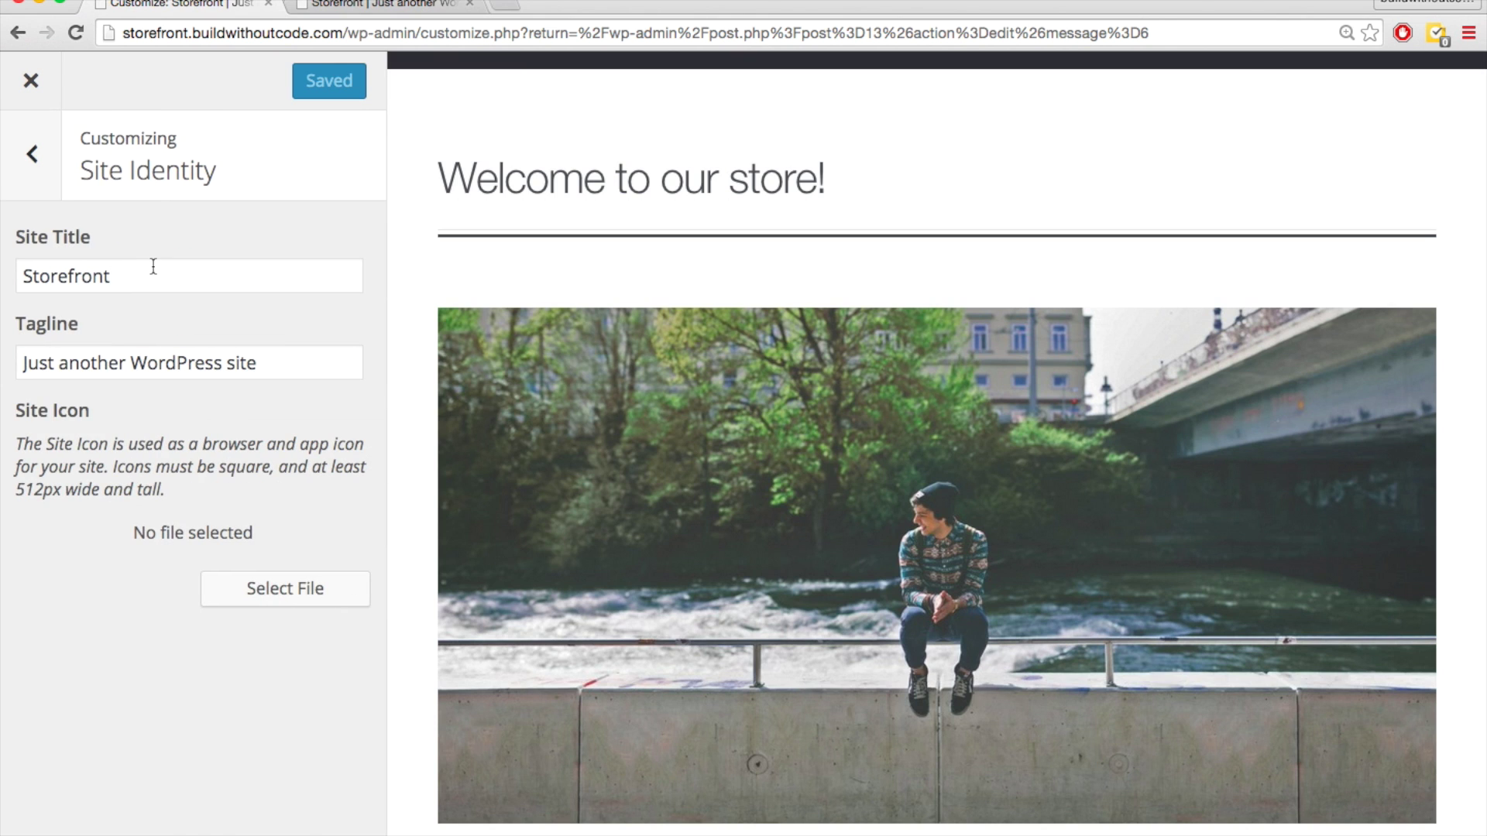
left_click(133, 277)
double_click(134, 277)
scroll(435, 275, "up", 3)
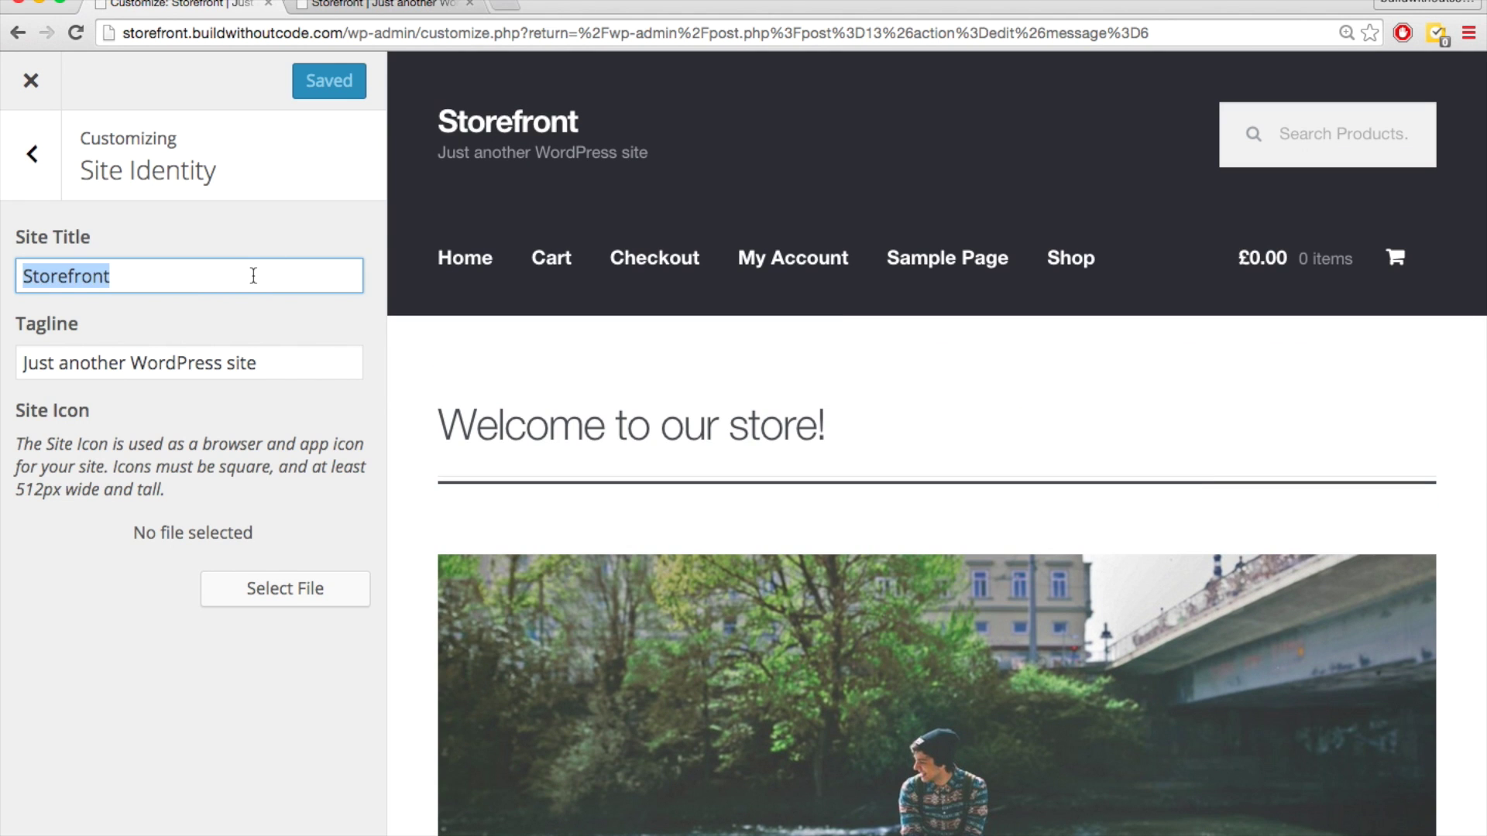
type("H")
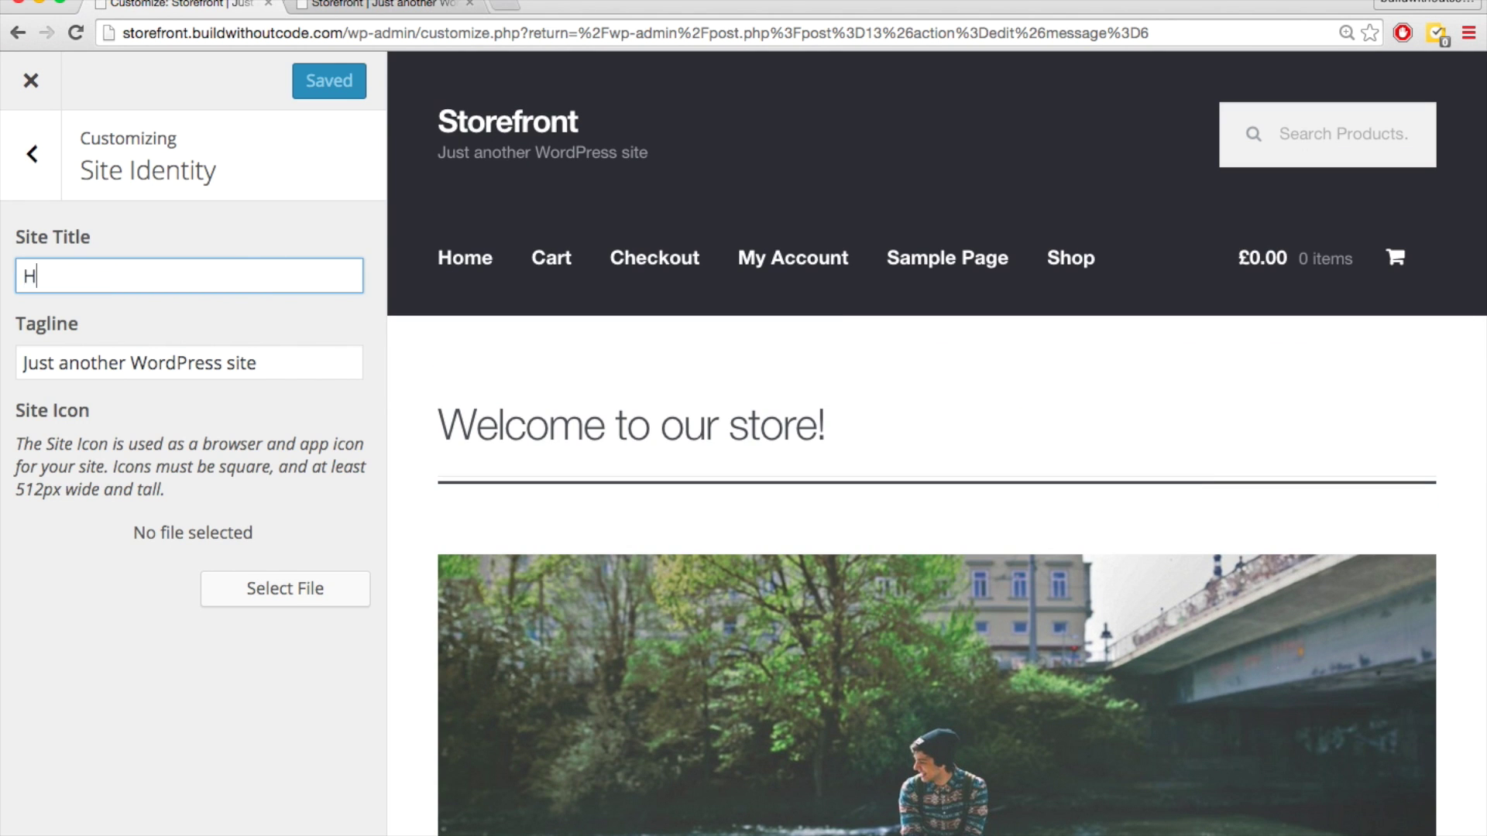
type("oku's")
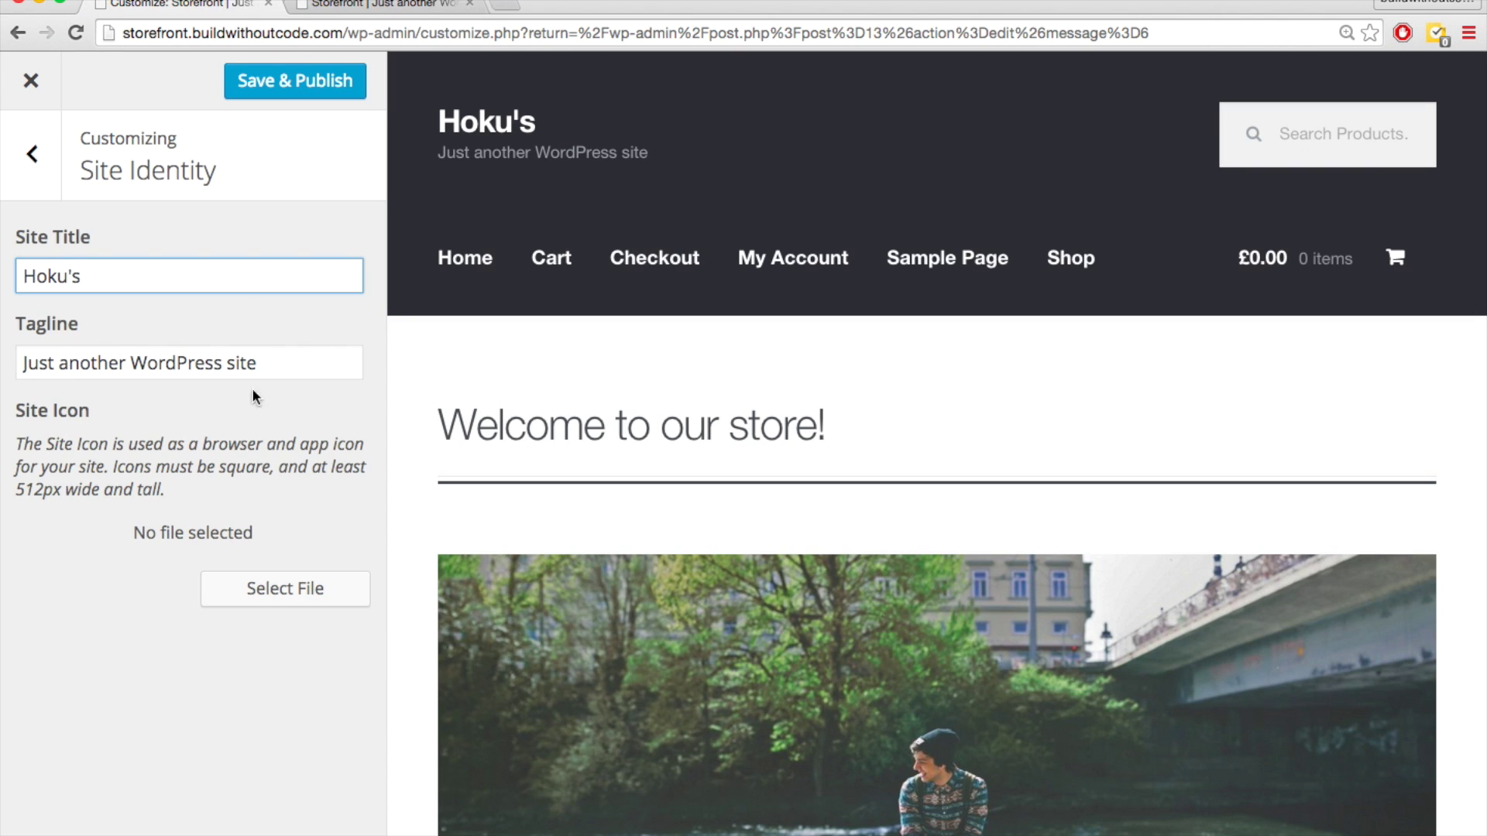
- Replace the default tagline with "High Quality Men's Clothing"
triple_click(177, 359)
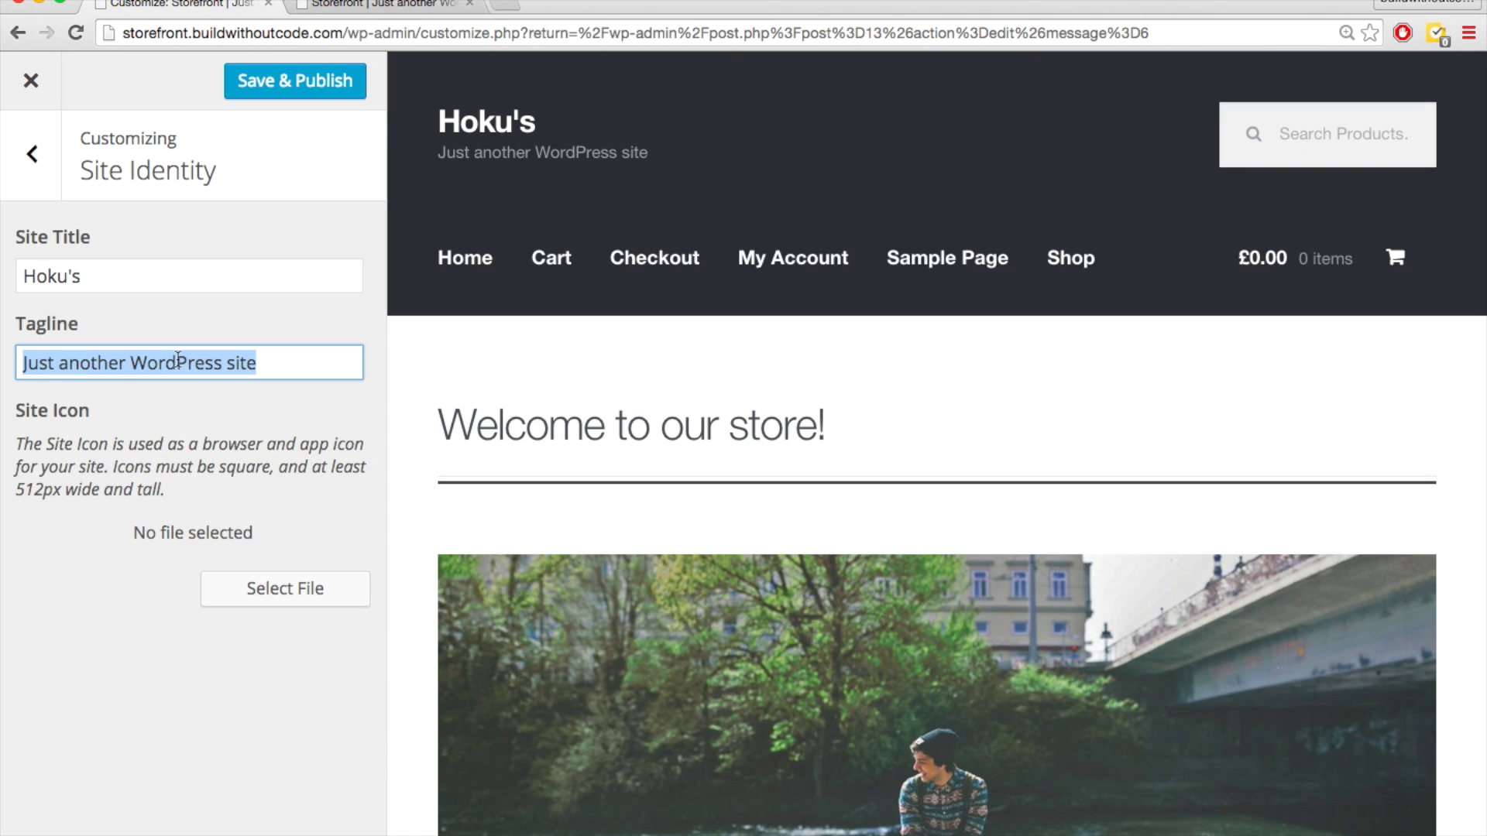
type("High Quality Men's Clothing")
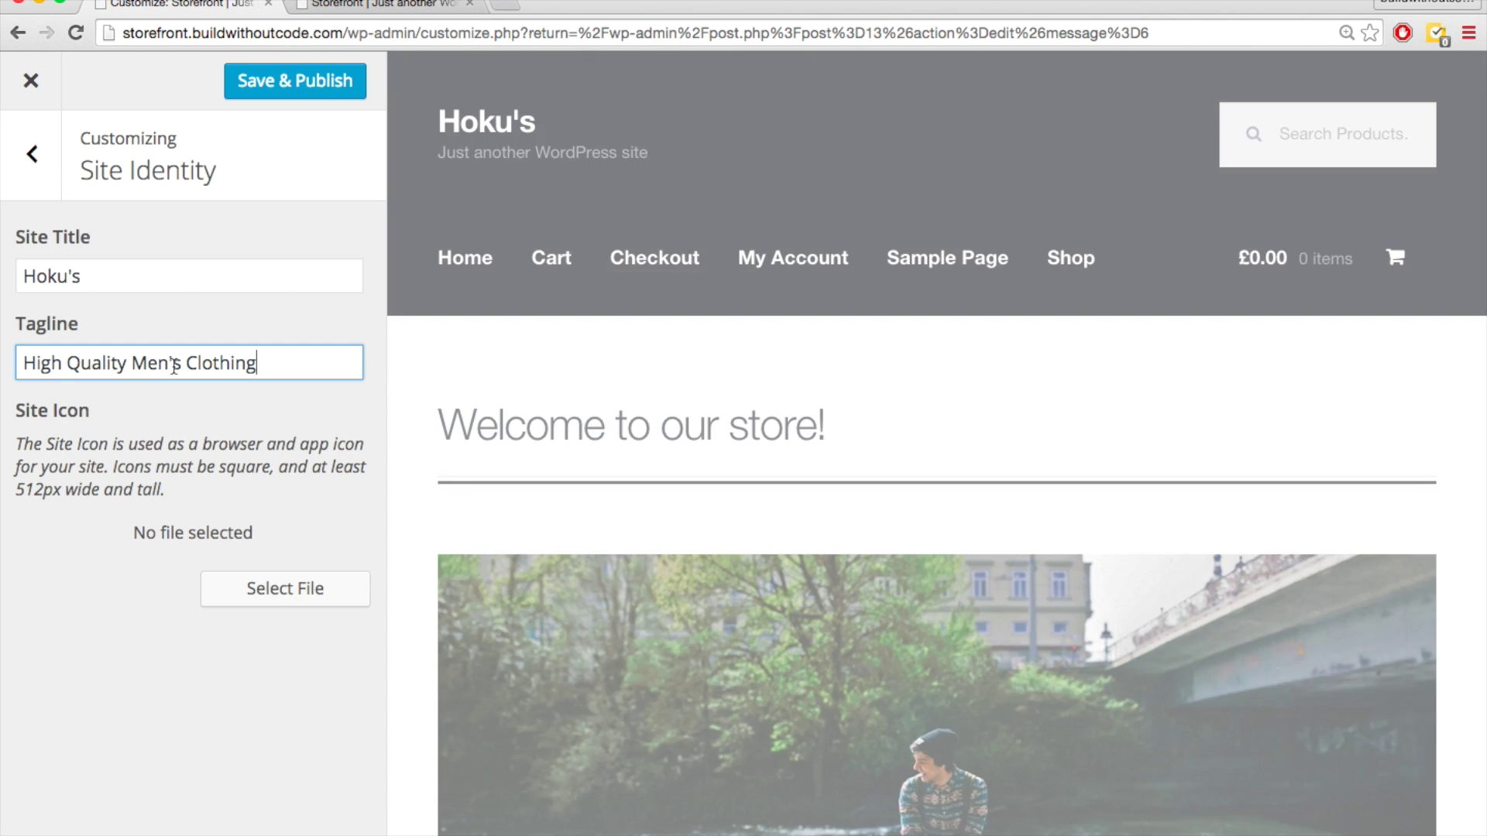
left_click(206, 394)
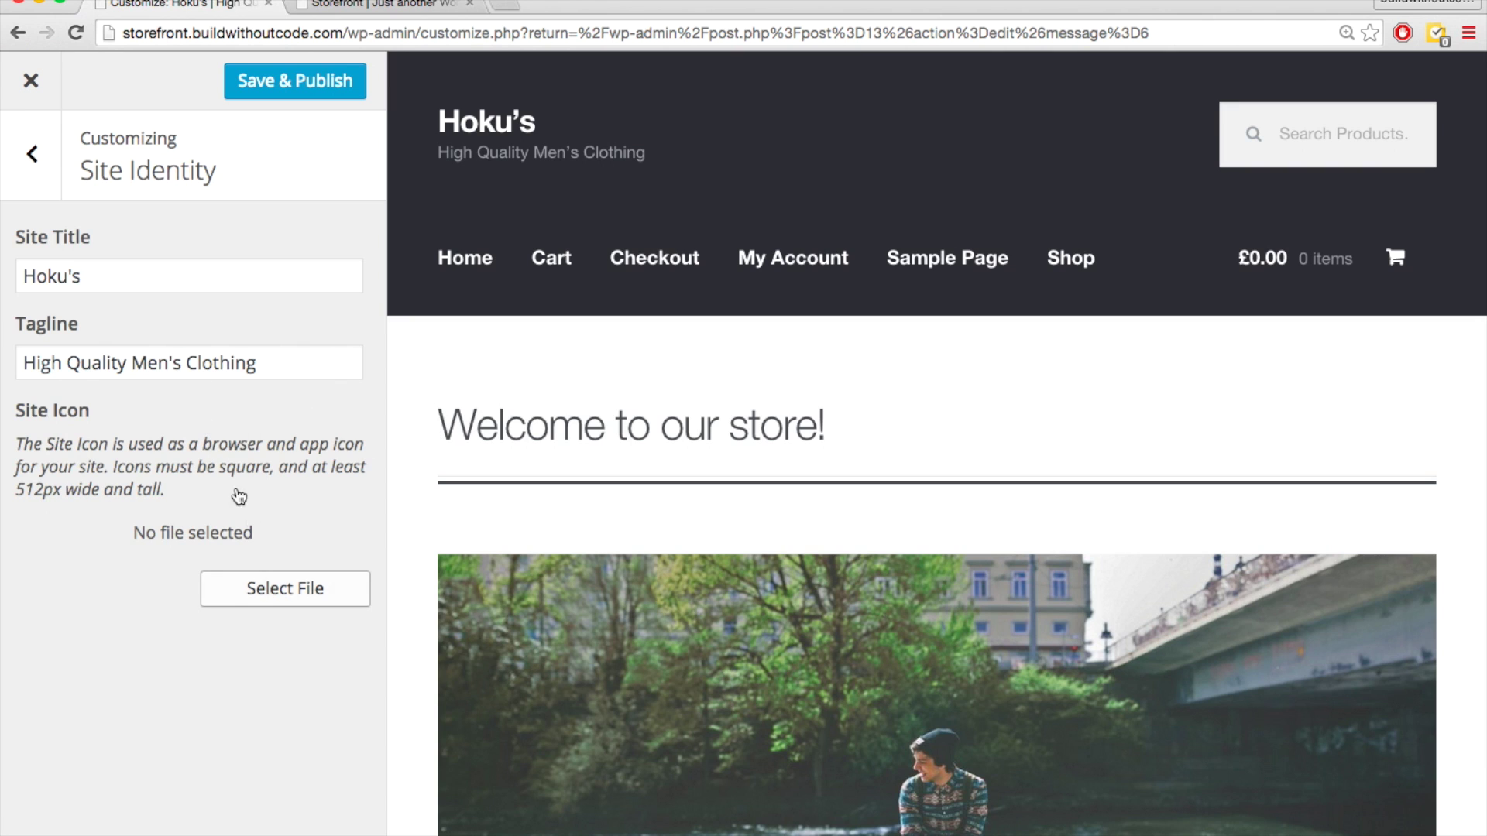
- Upload 50x50.png as the site icon and crop it with the selection covering the whole image
left_click(253, 592)
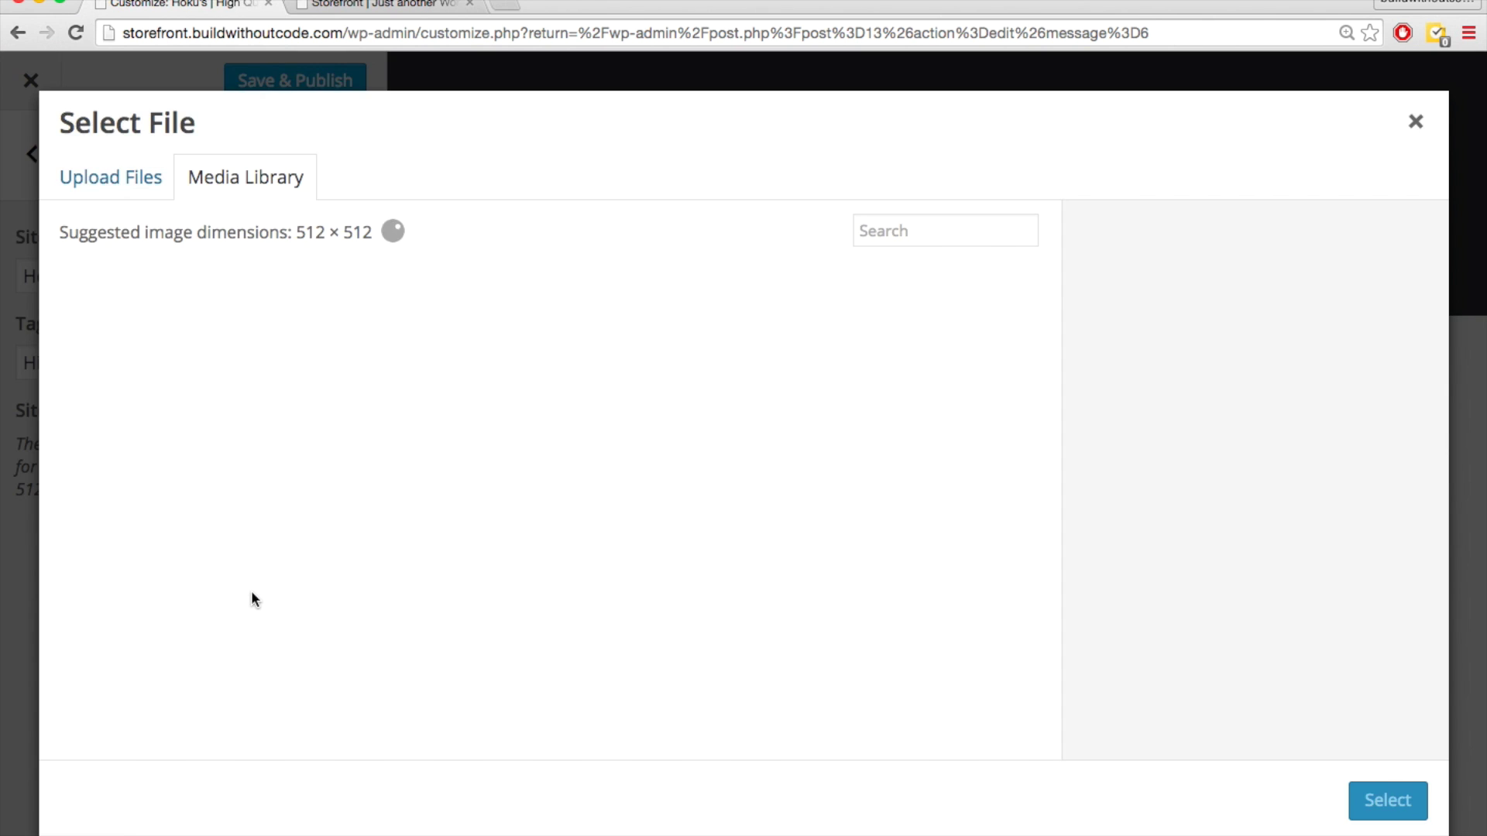
left_click(119, 186)
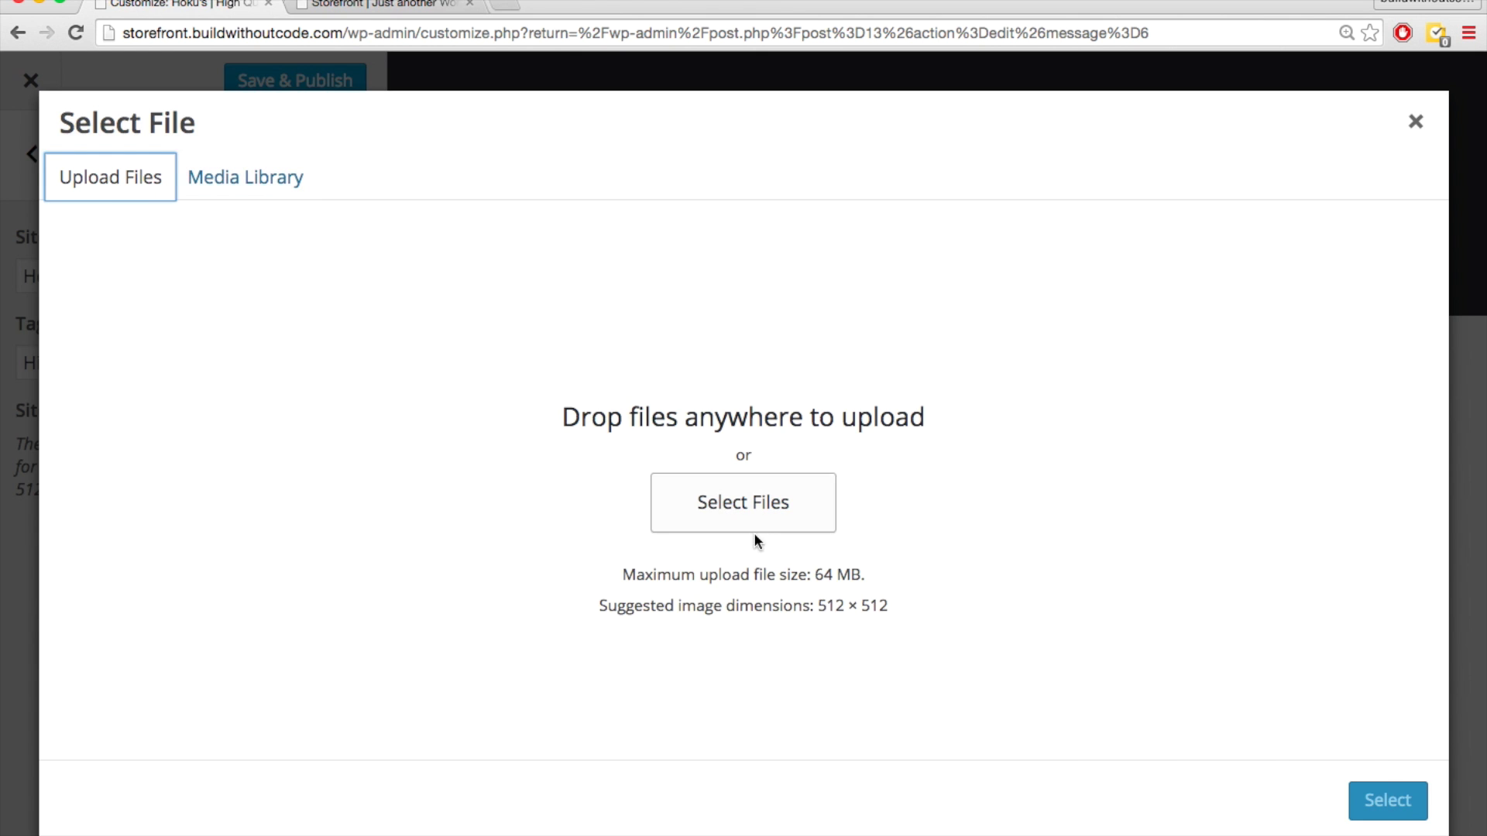
left_click(770, 517)
double_click(675, 142)
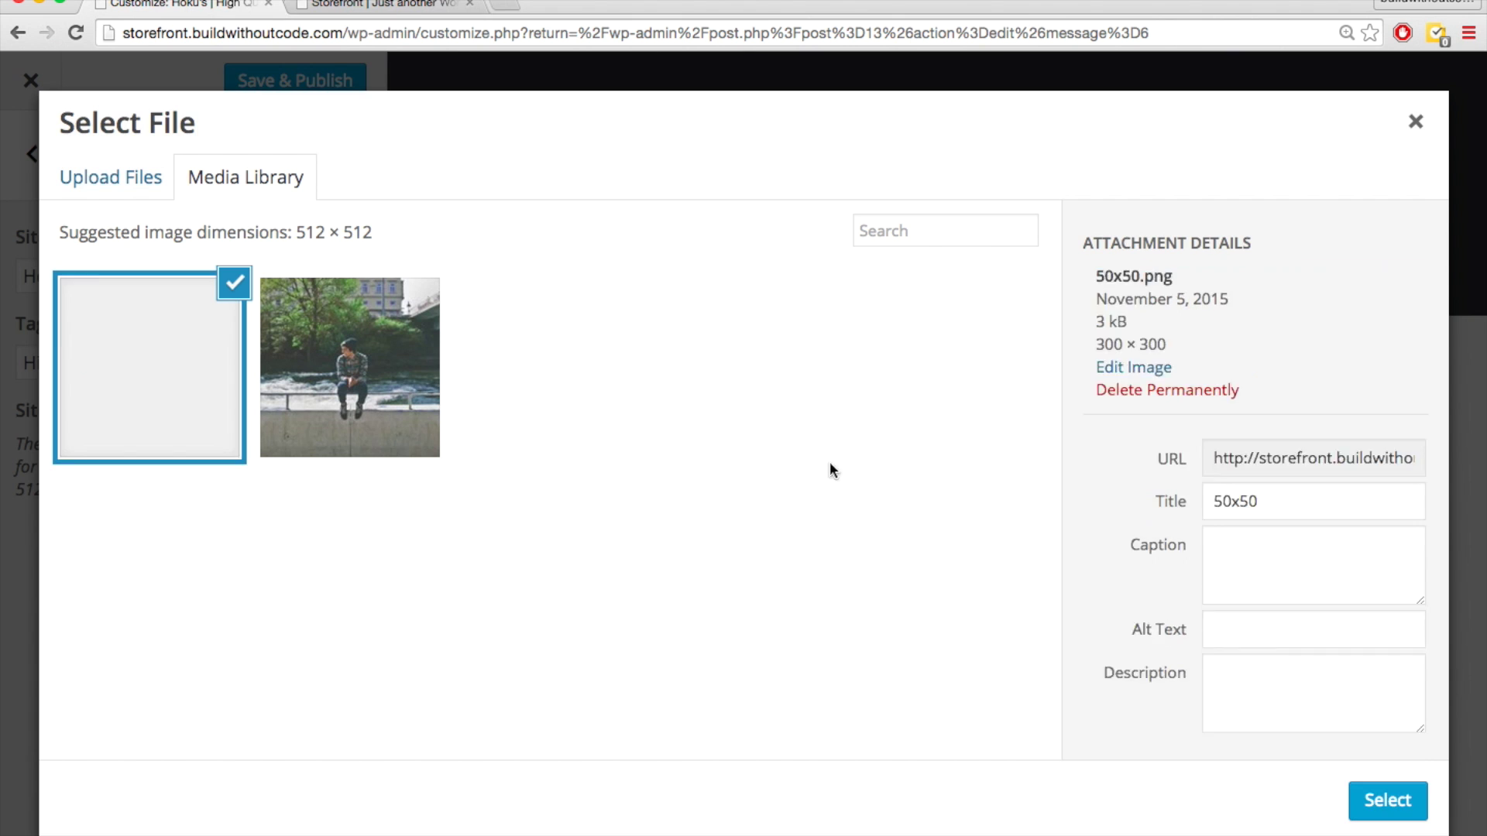
left_click(1406, 813)
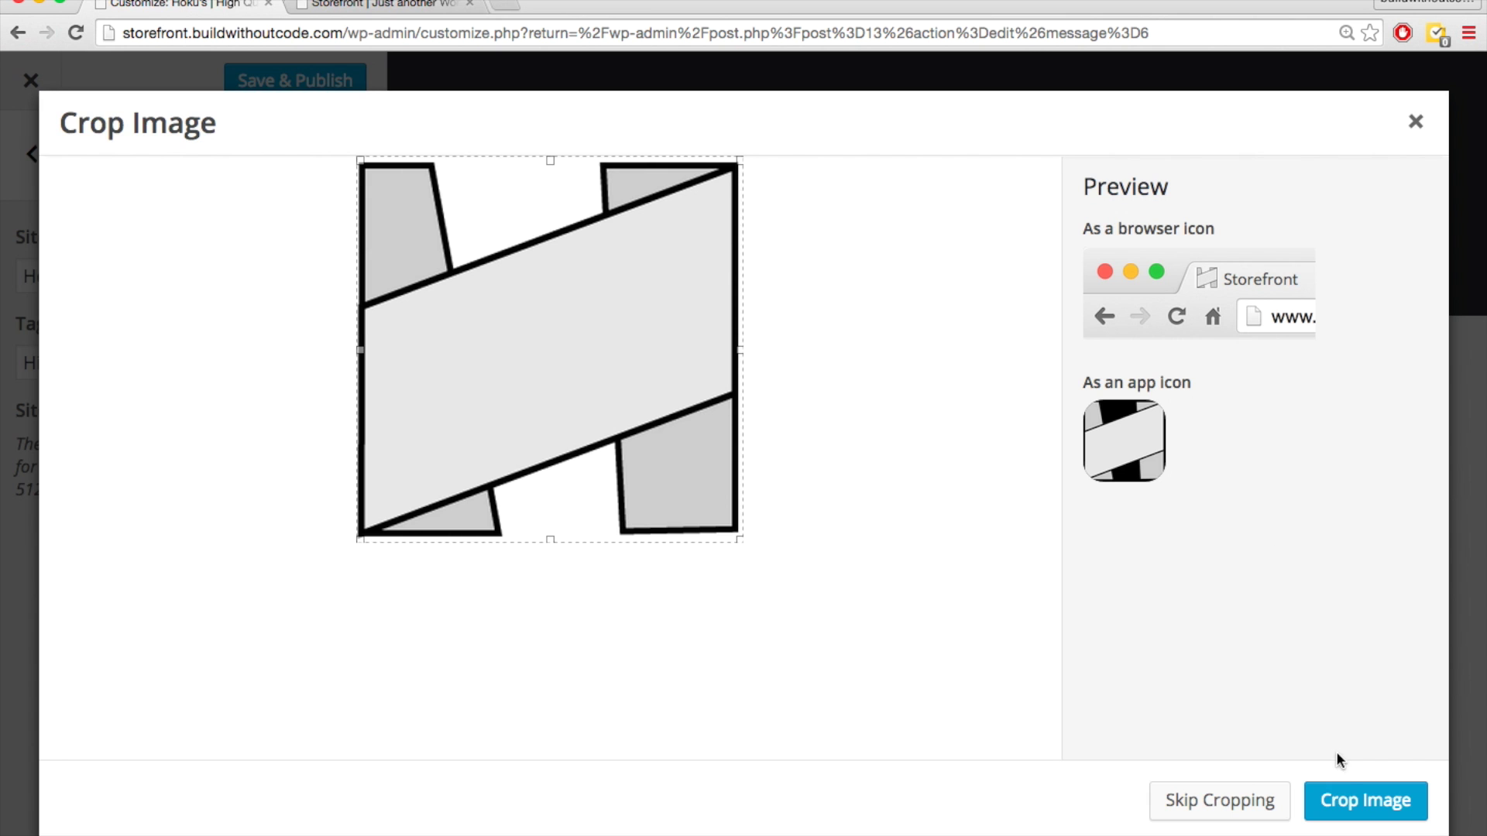
left_click(1346, 799)
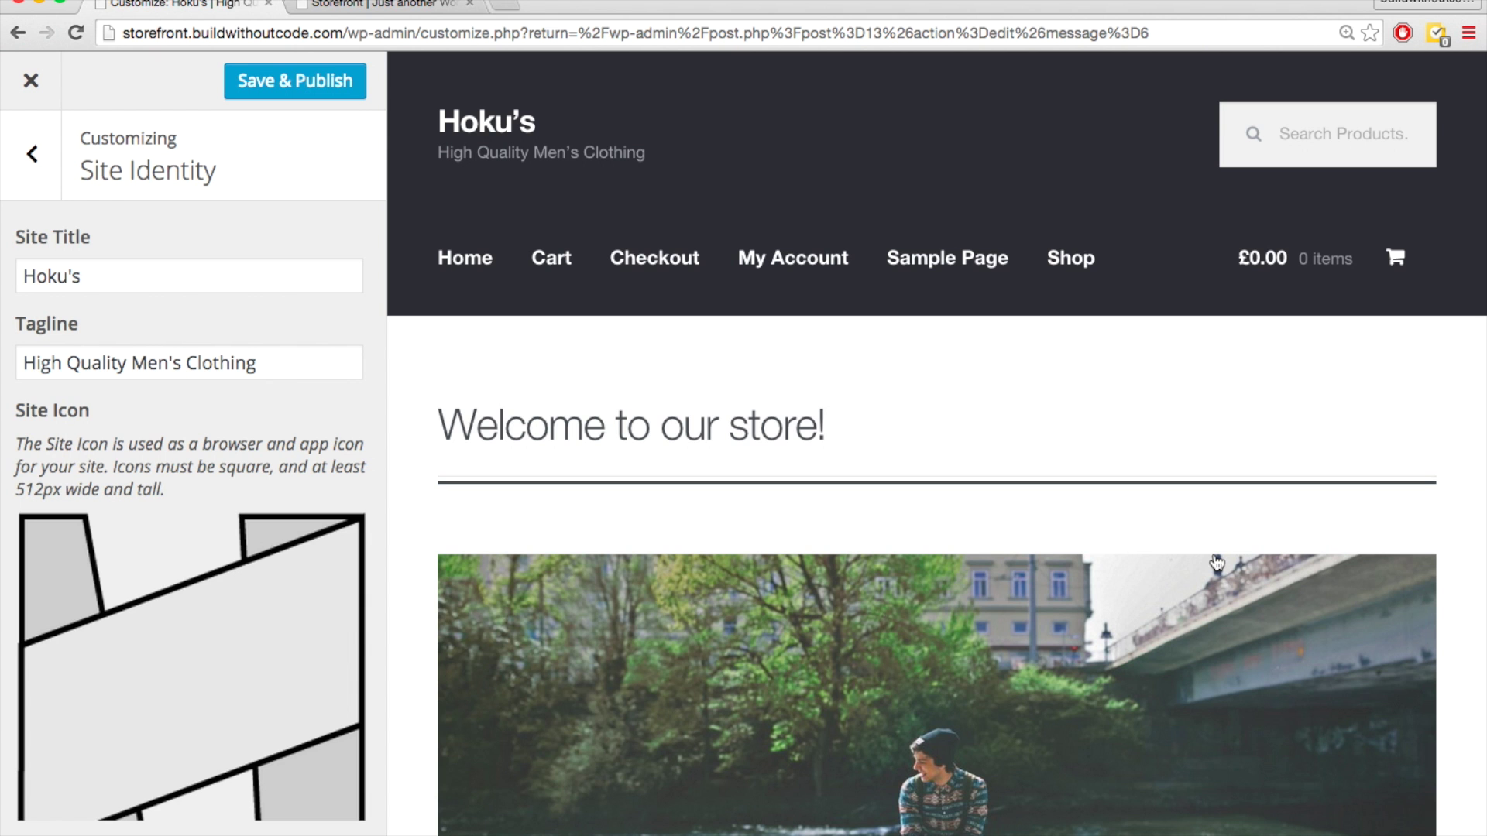
scroll(258, 616, "down", 4)
scroll(257, 616, "up", 4)
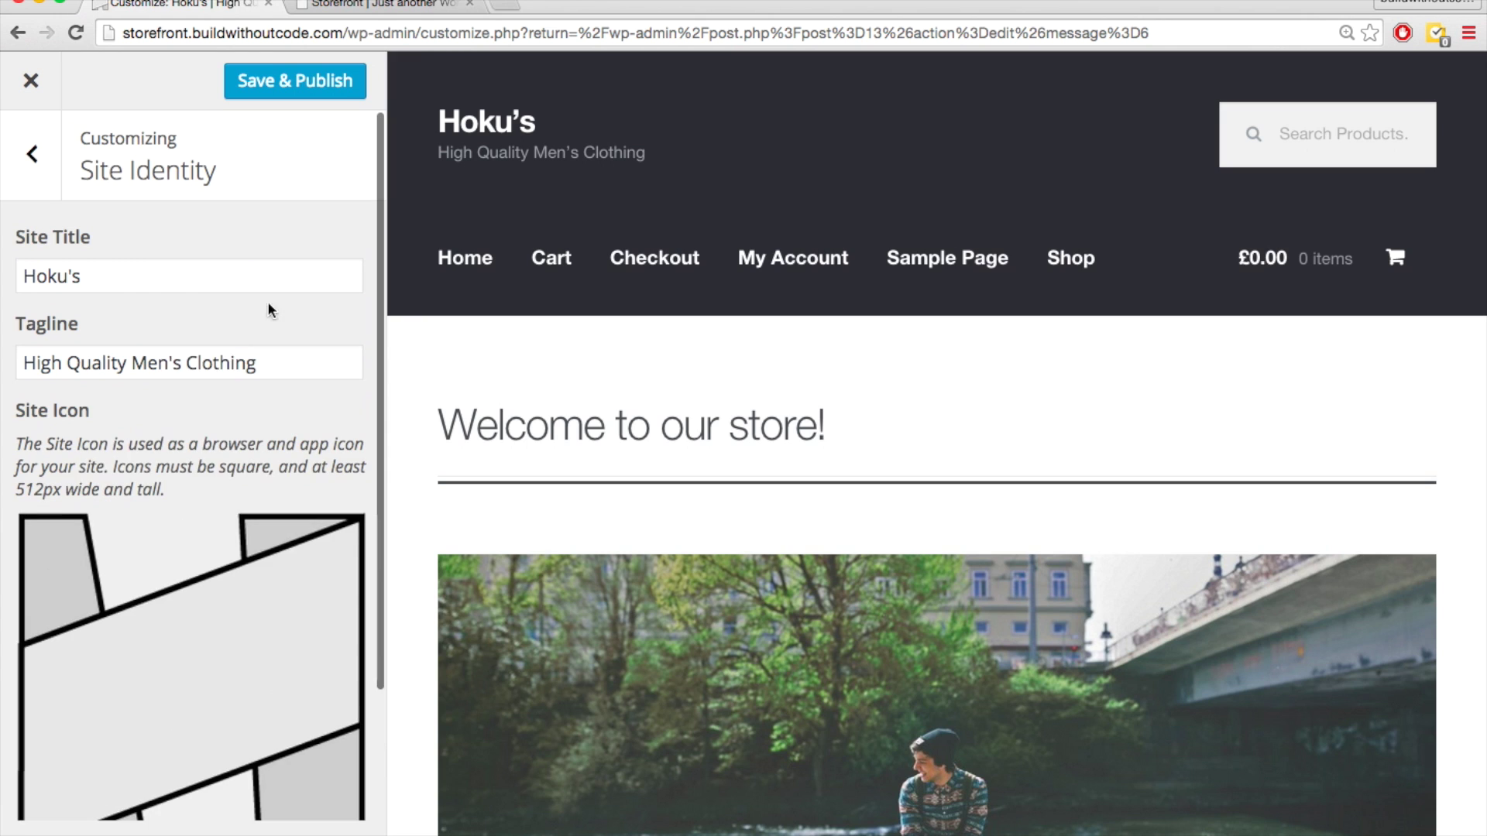
- Leave the site identity settings and check how the new site icon looks on the browser tab
left_click(40, 154)
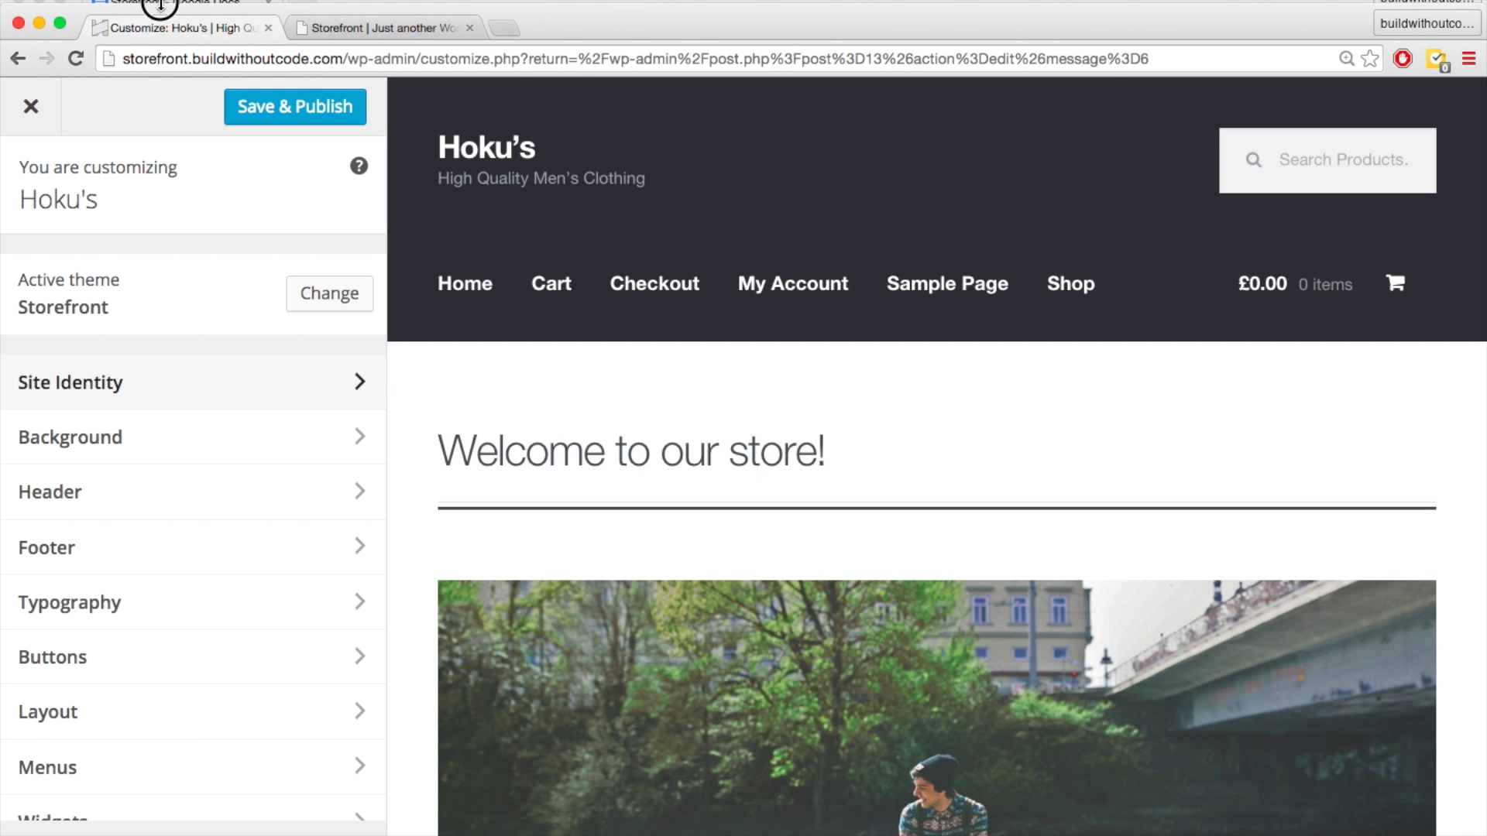
left_click_drag(160, 17, 162, 23)
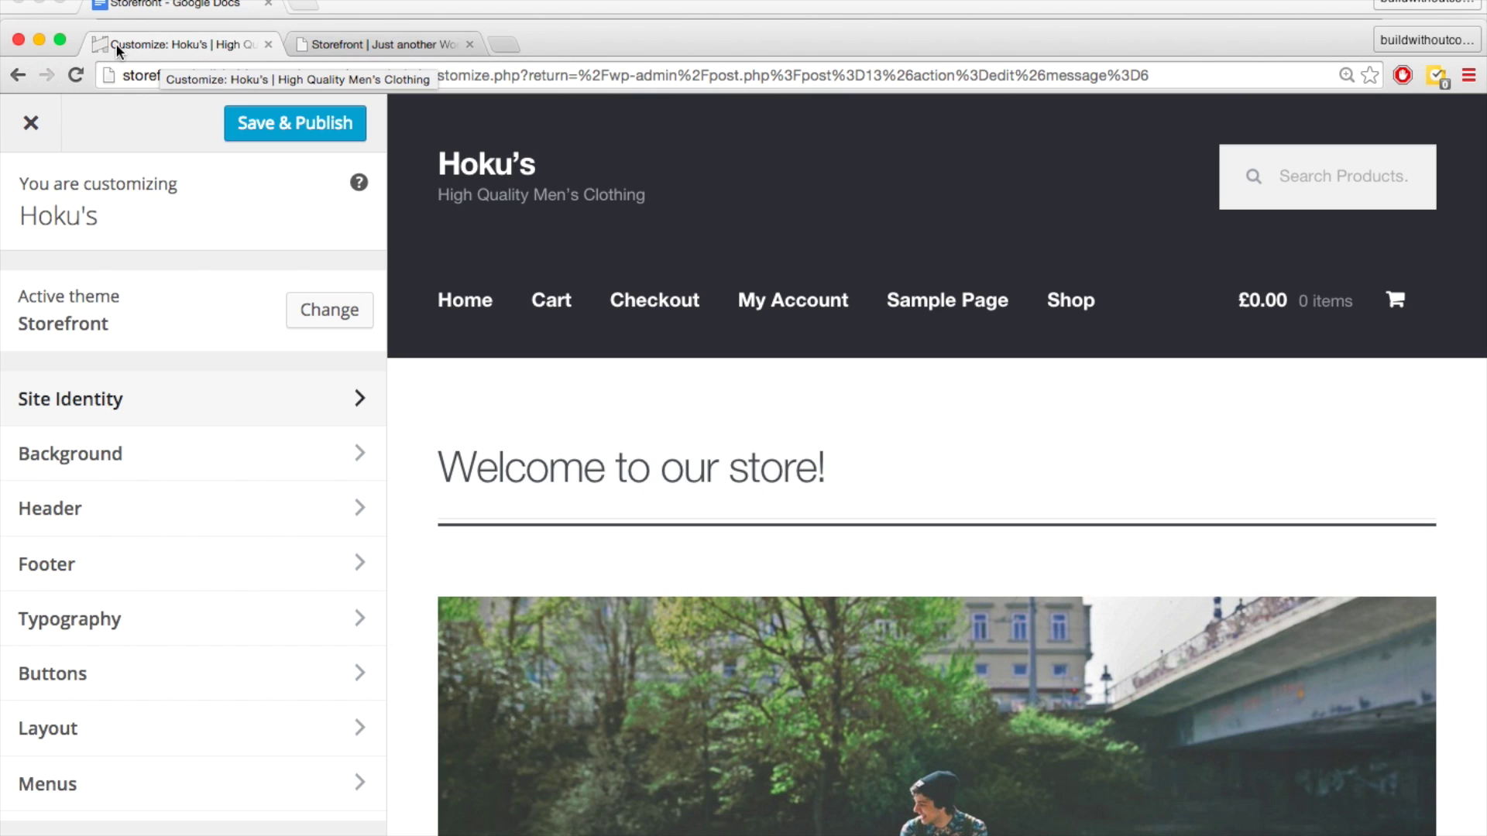
left_click_drag(149, 30, 147, 0)
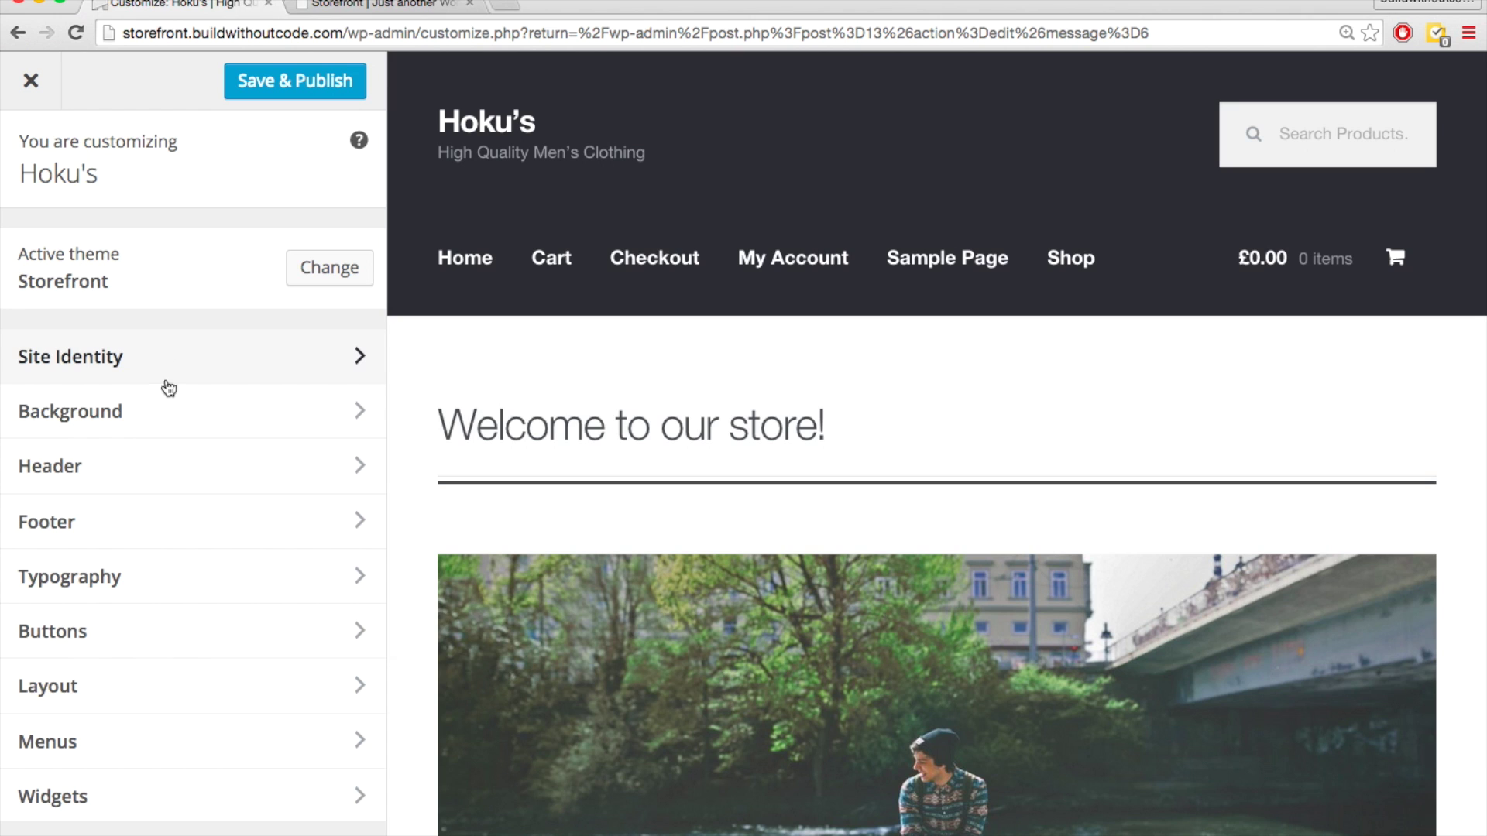
- In the background settings, set the site's background color to white (#ffffff)
left_click(214, 426)
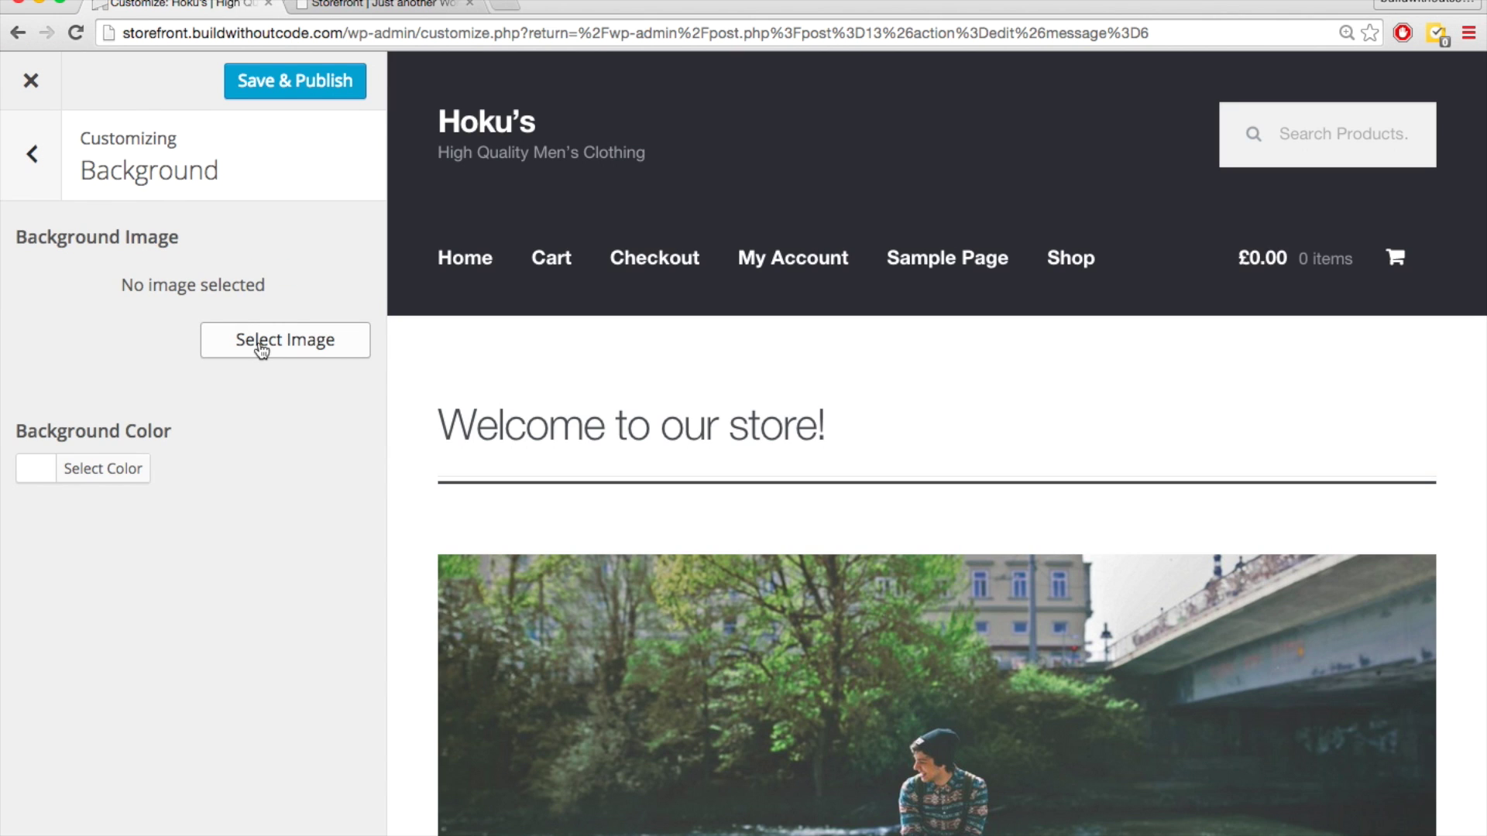
left_click(75, 469)
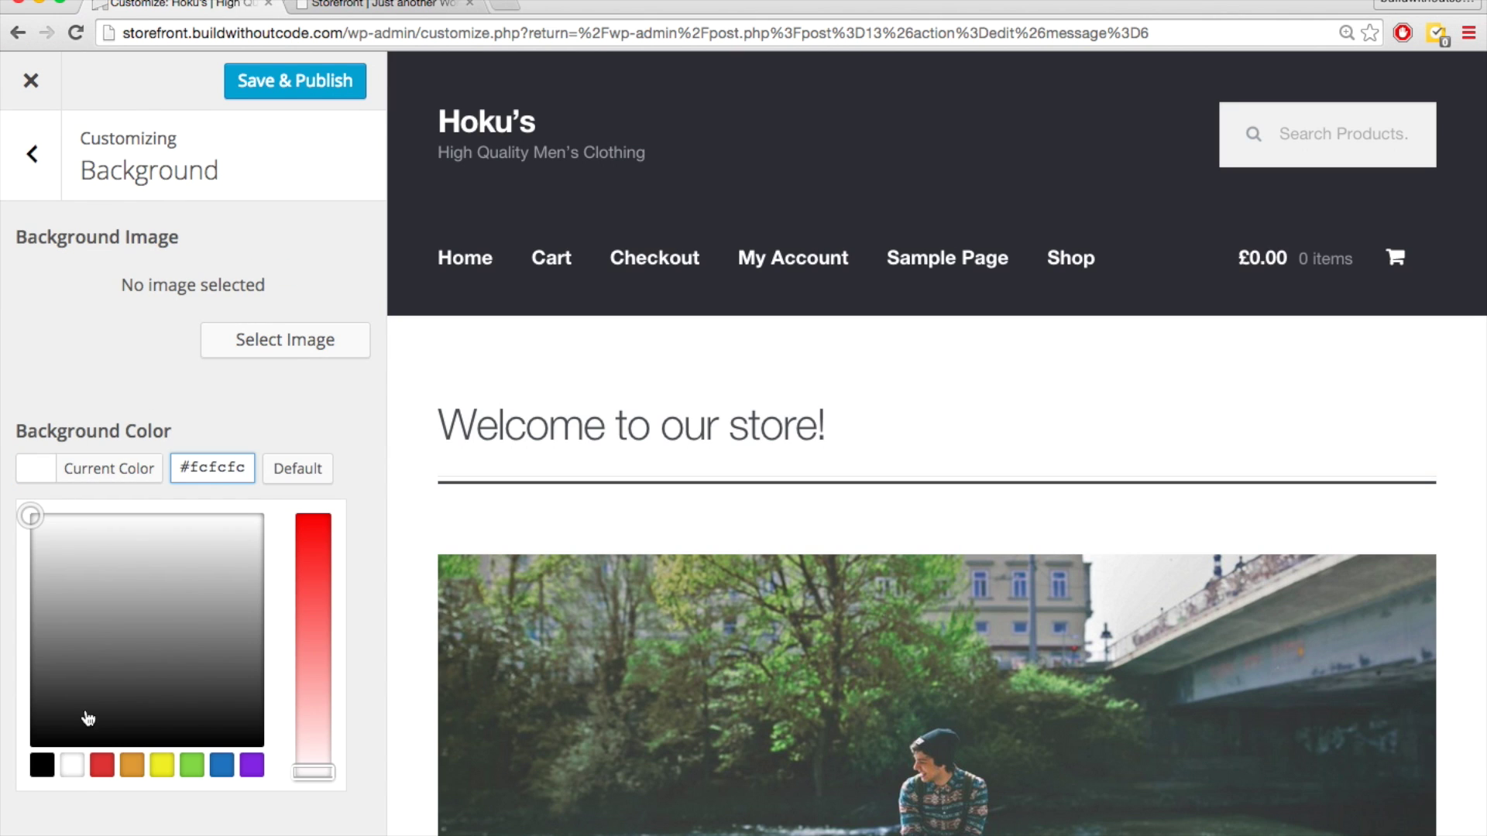
left_click(73, 765)
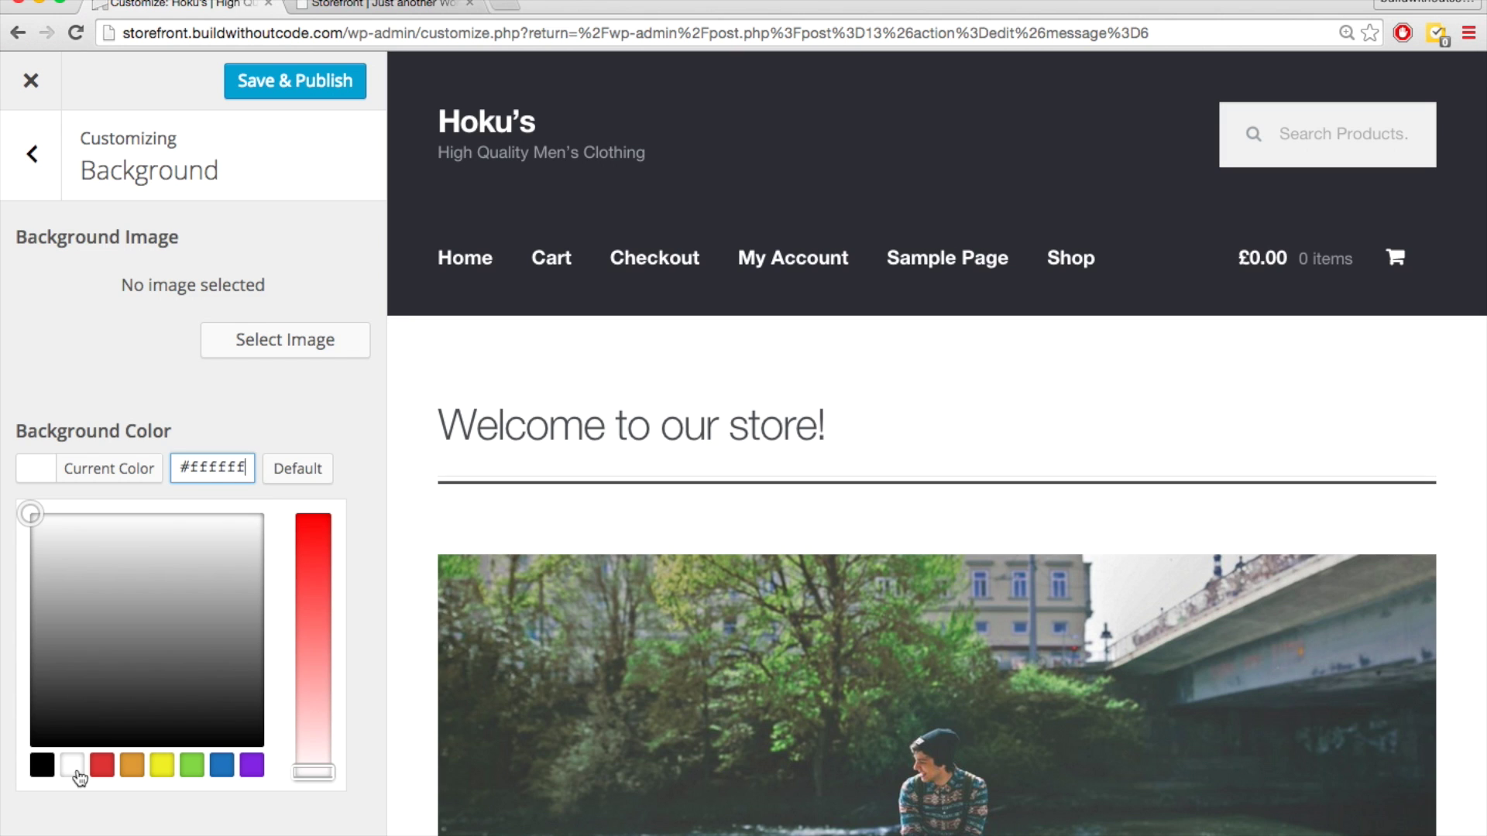
- Save and publish the white background color, and close the theme customizer
left_click(303, 257)
left_click(299, 82)
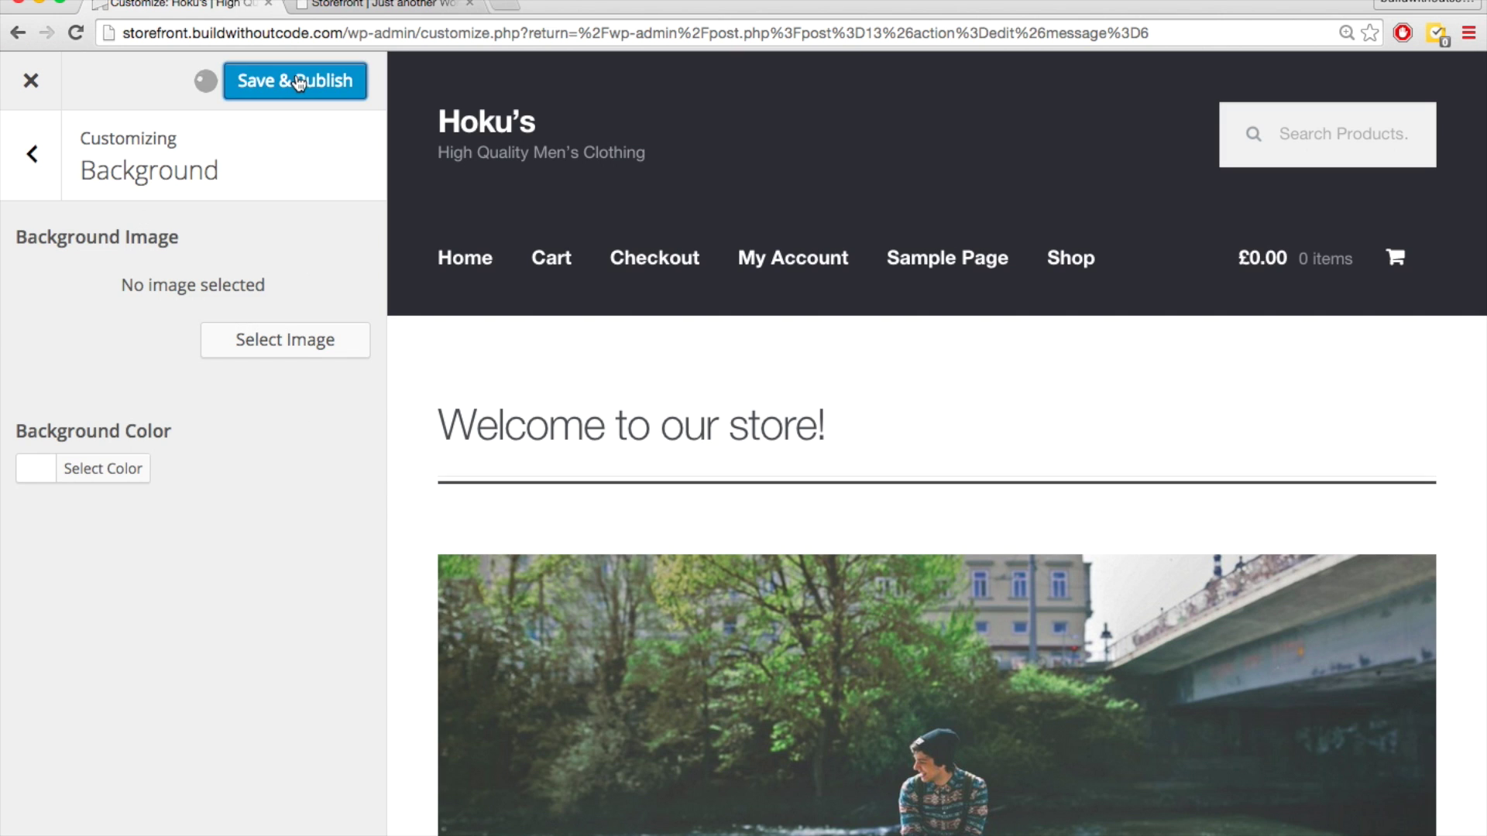
scroll(523, 370, "down", 1)
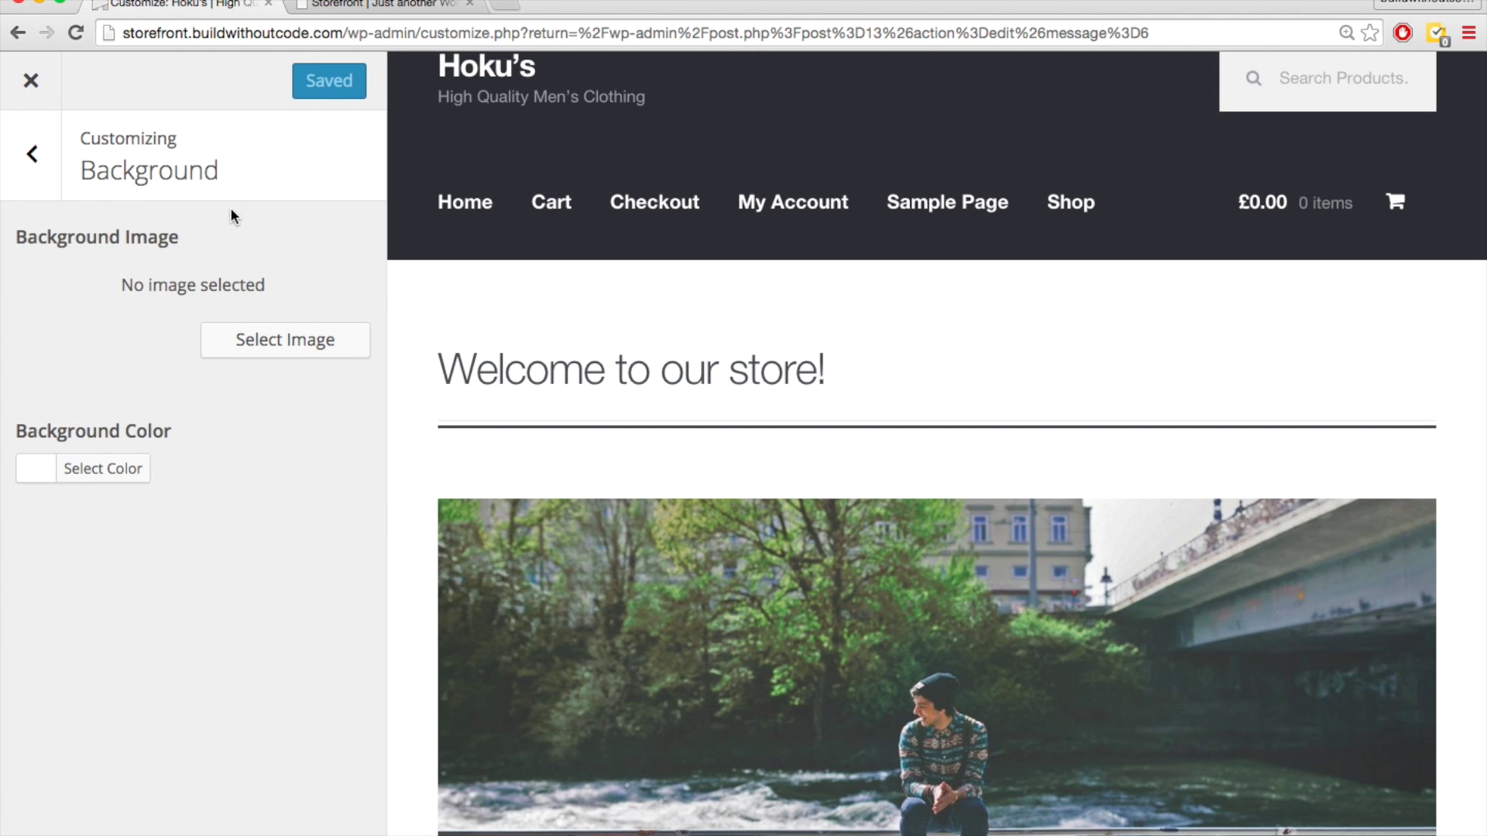
left_click(30, 81)
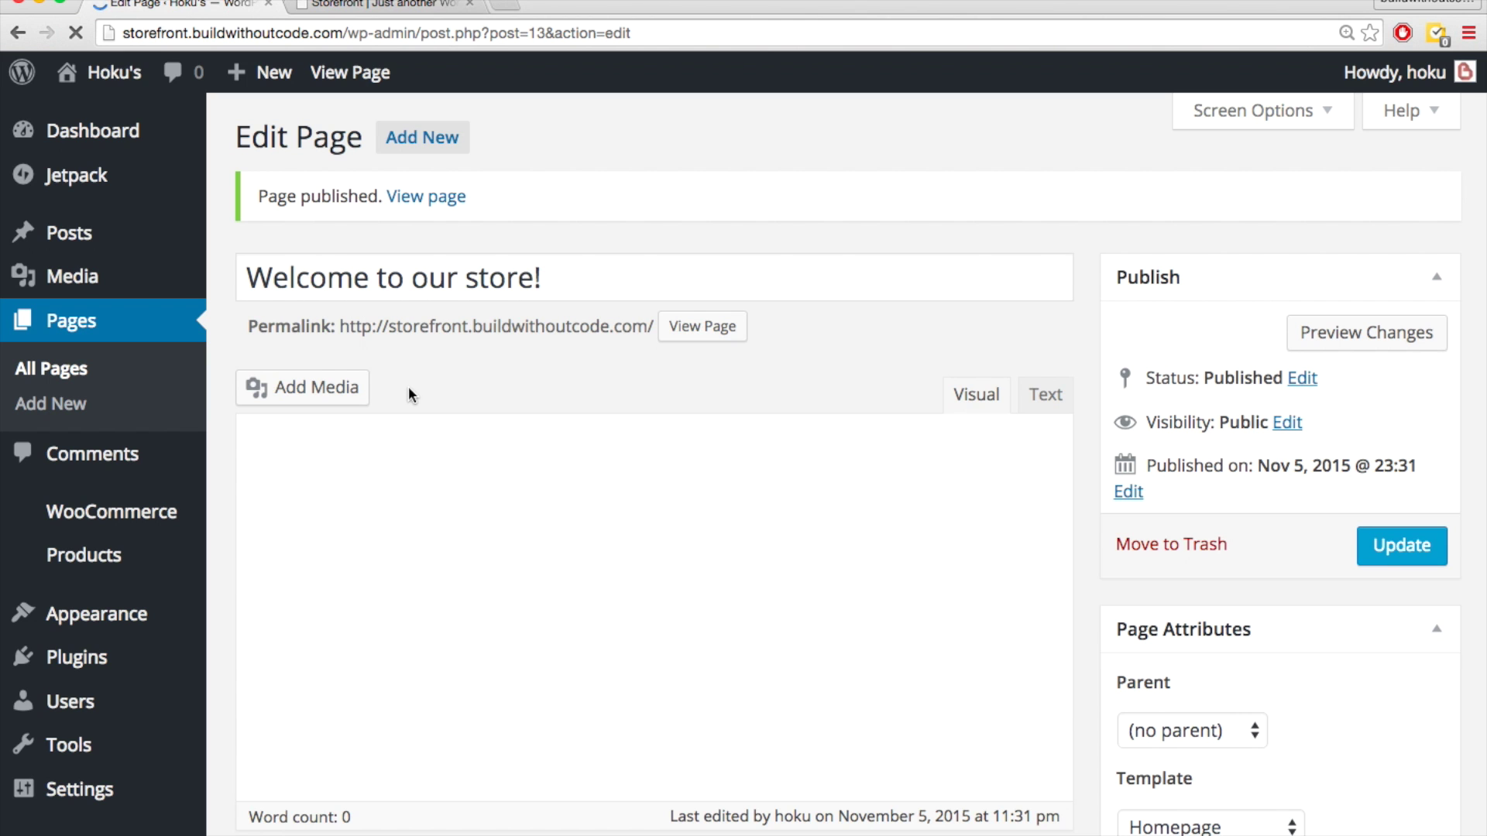
- Start a new product and title it "Short Sleeve Button Down Shirt"
scroll(411, 418, "down", 3)
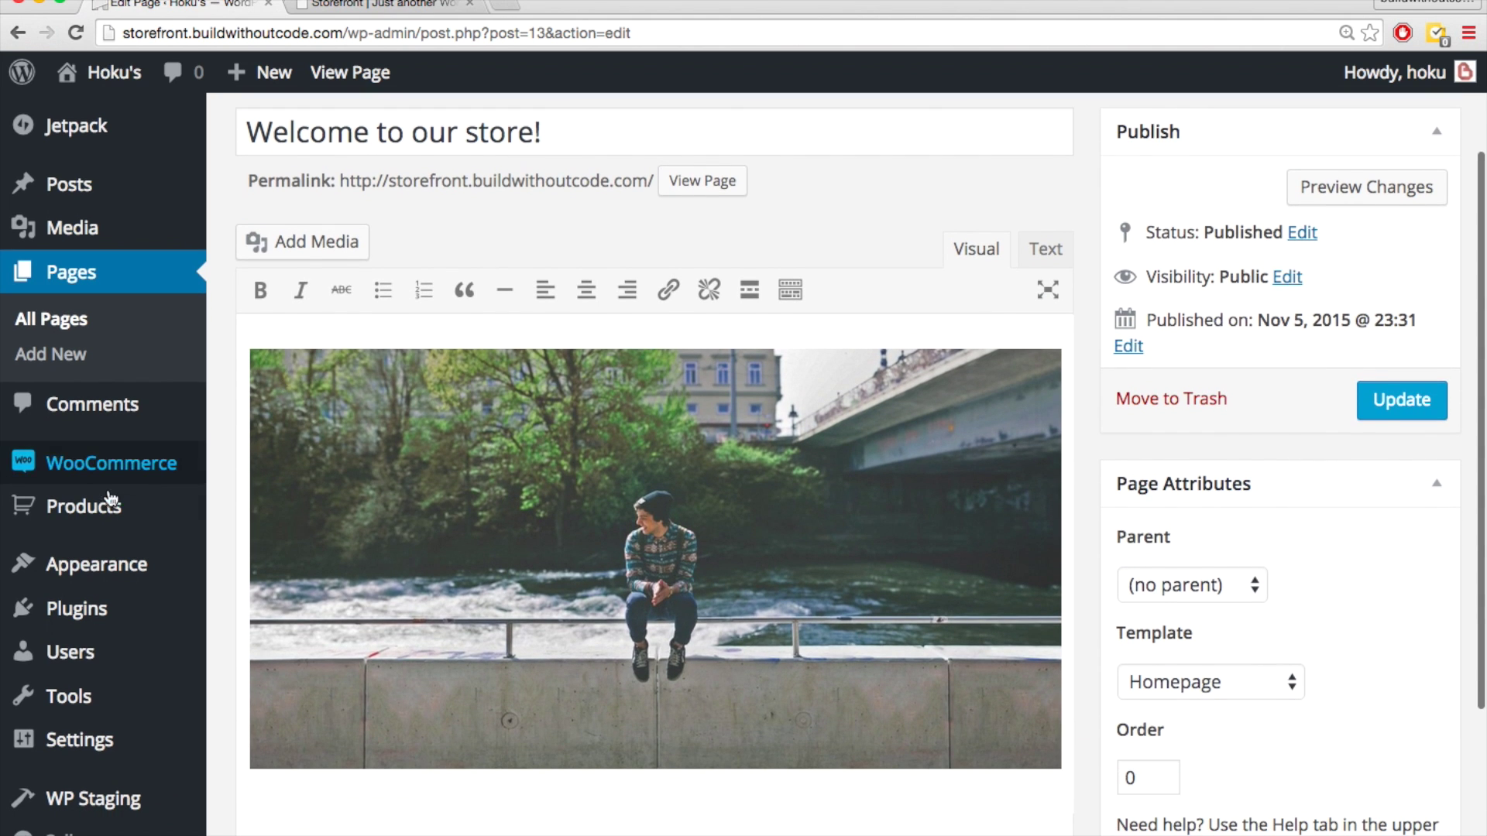
mouse_move(108, 502)
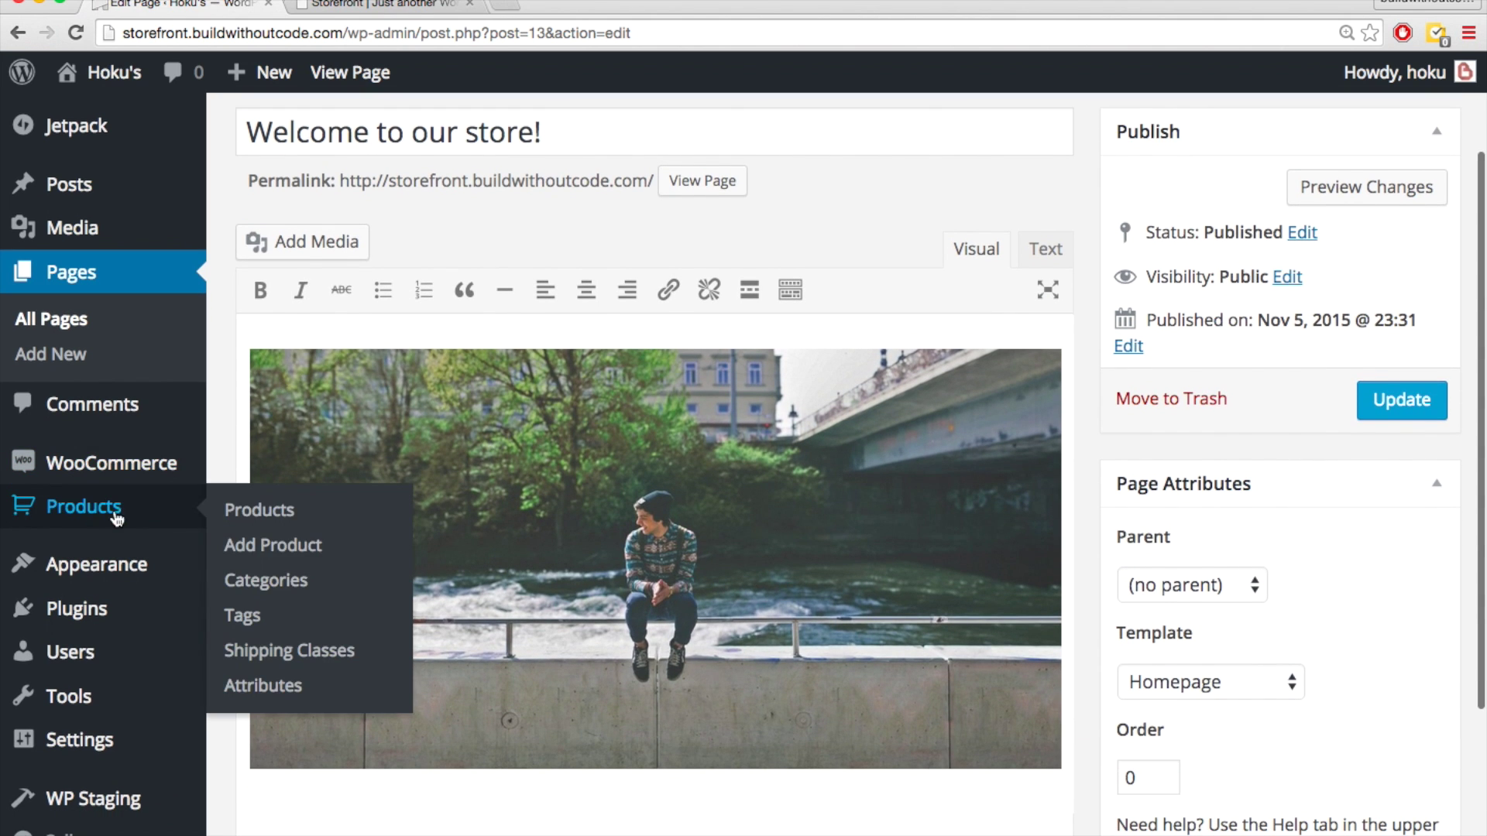
left_click(240, 548)
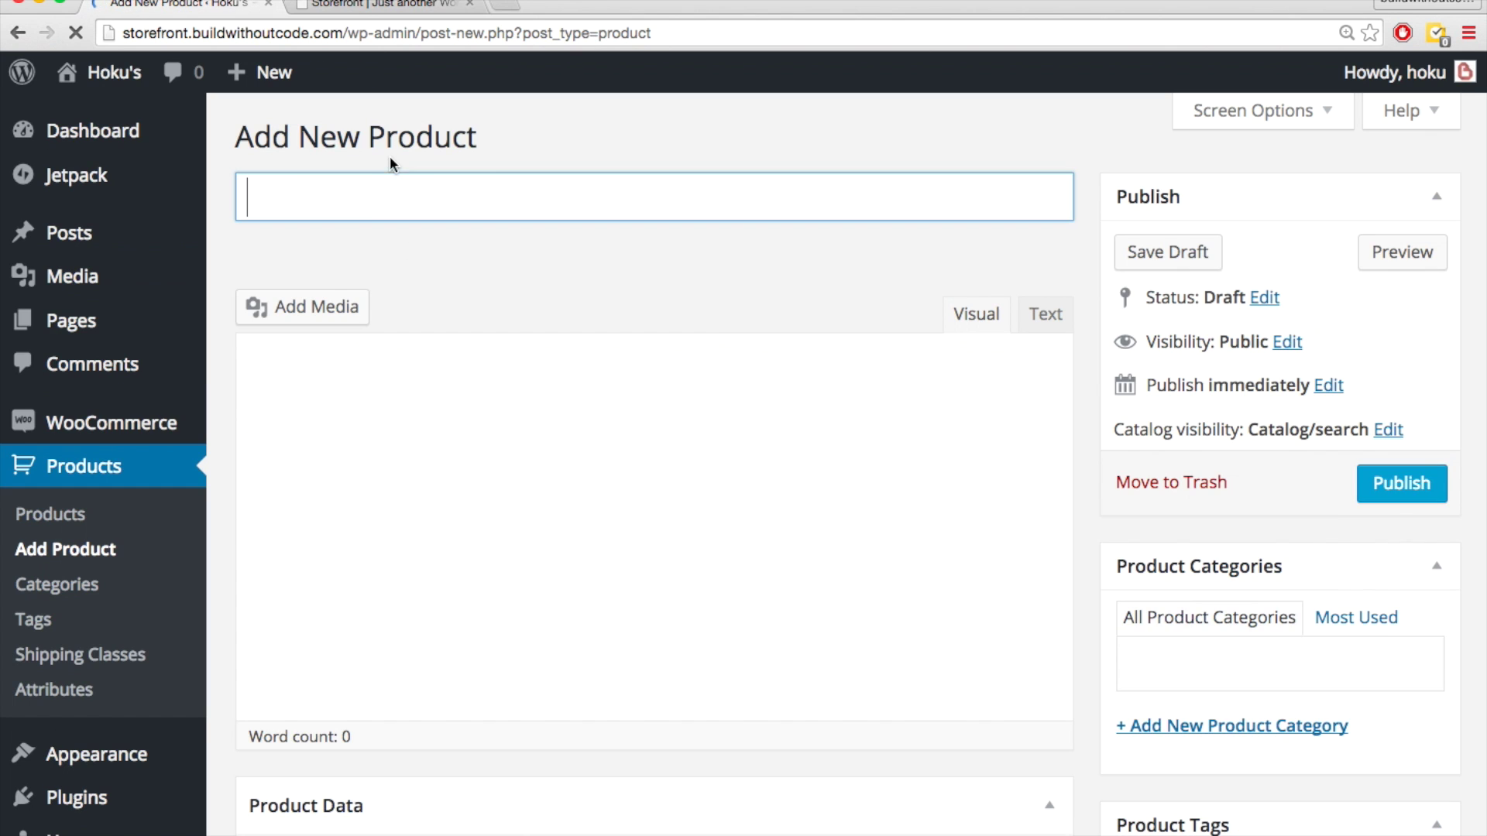
type("Short Sleeve Button Down")
left_click(374, 463)
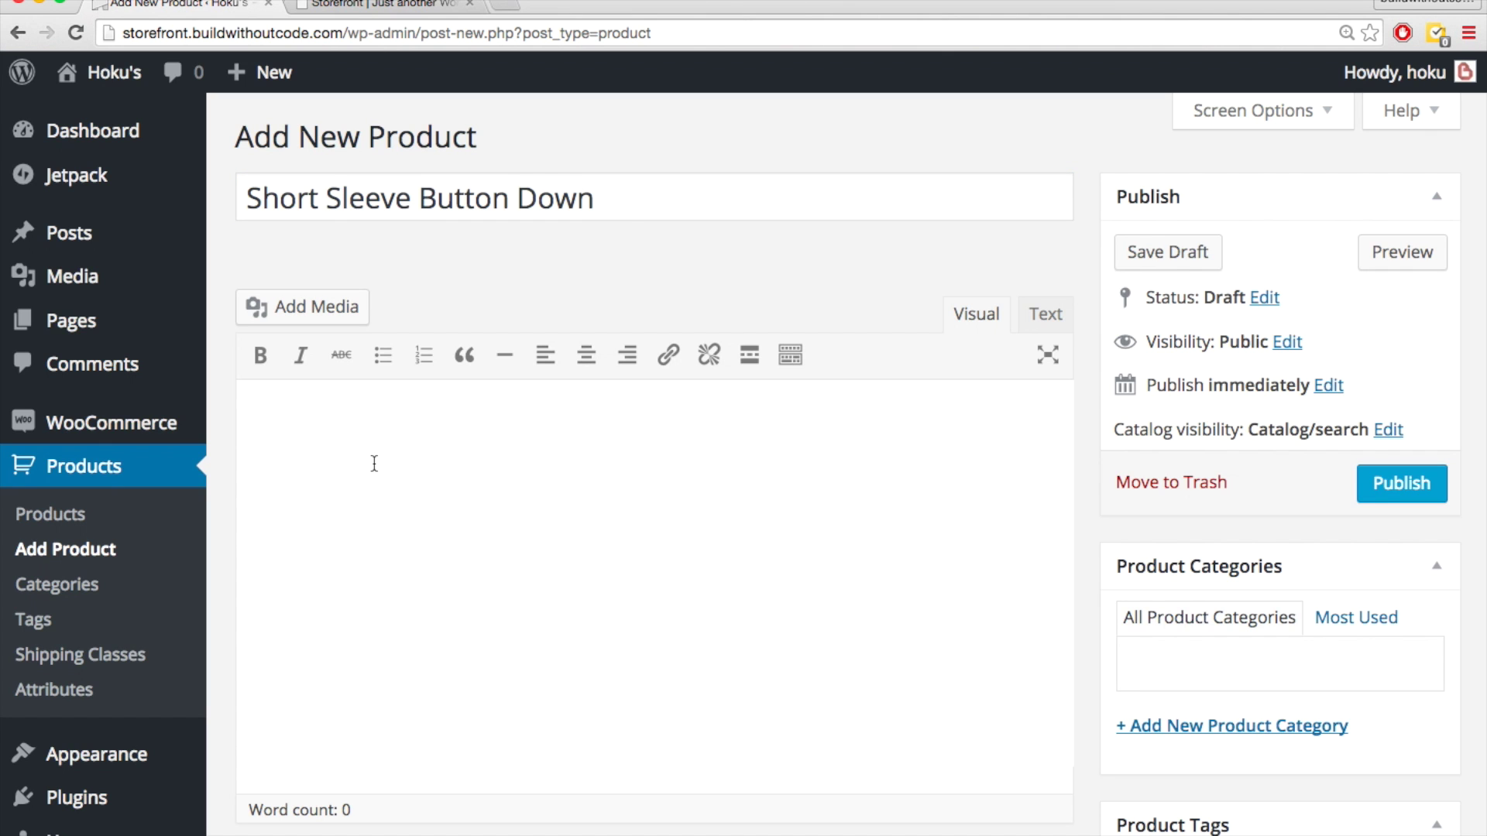
left_click(619, 201)
type("Shirt")
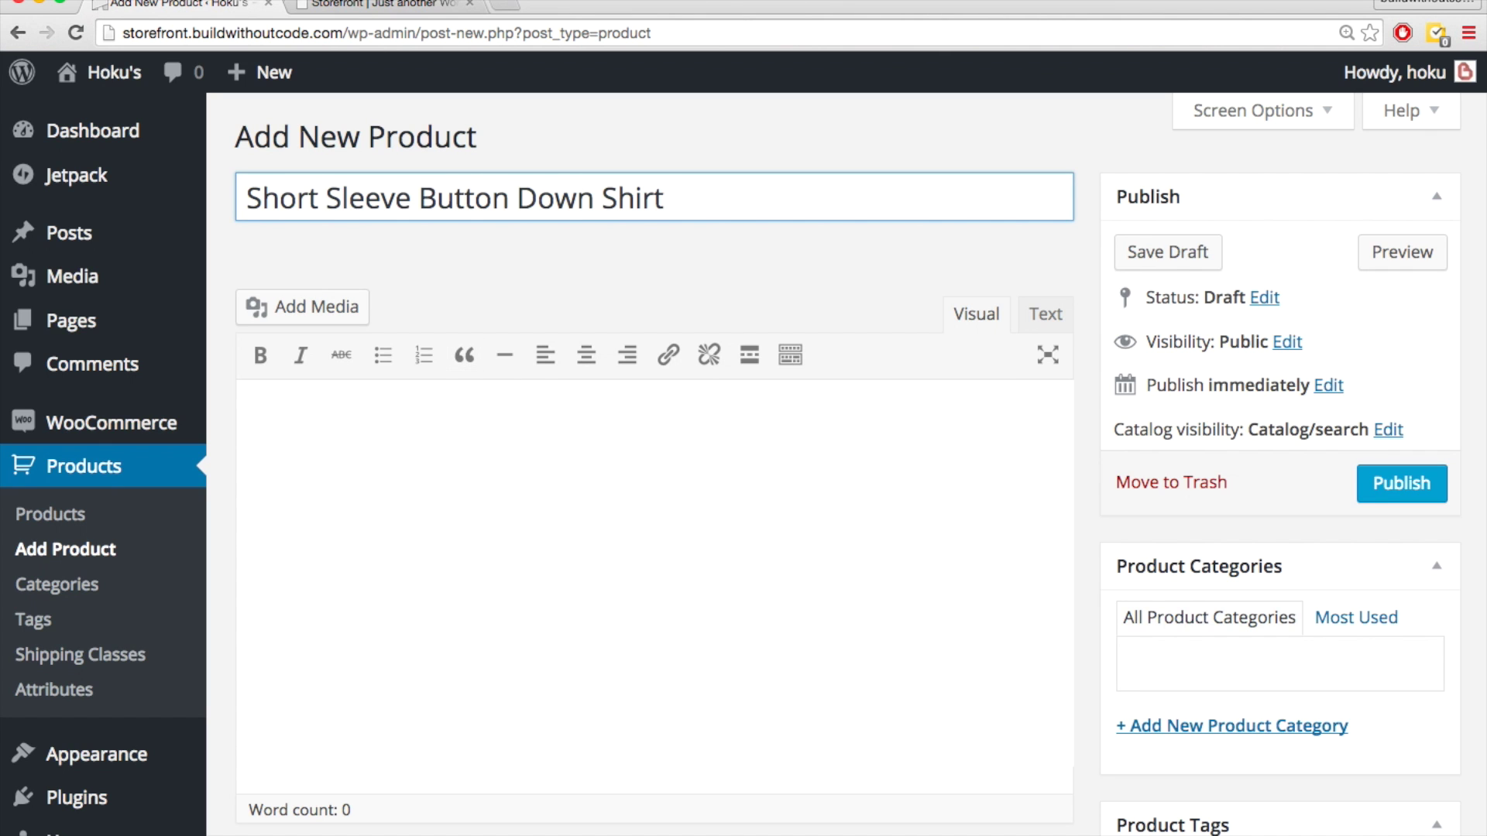
- Copy the shirt description and its bullet list from the notes window into the product's main description
key("super+grave")
left_click_drag(648, 445, 297, 211)
key("super+c")
key("super+grave")
left_click(614, 522)
key("super+v")
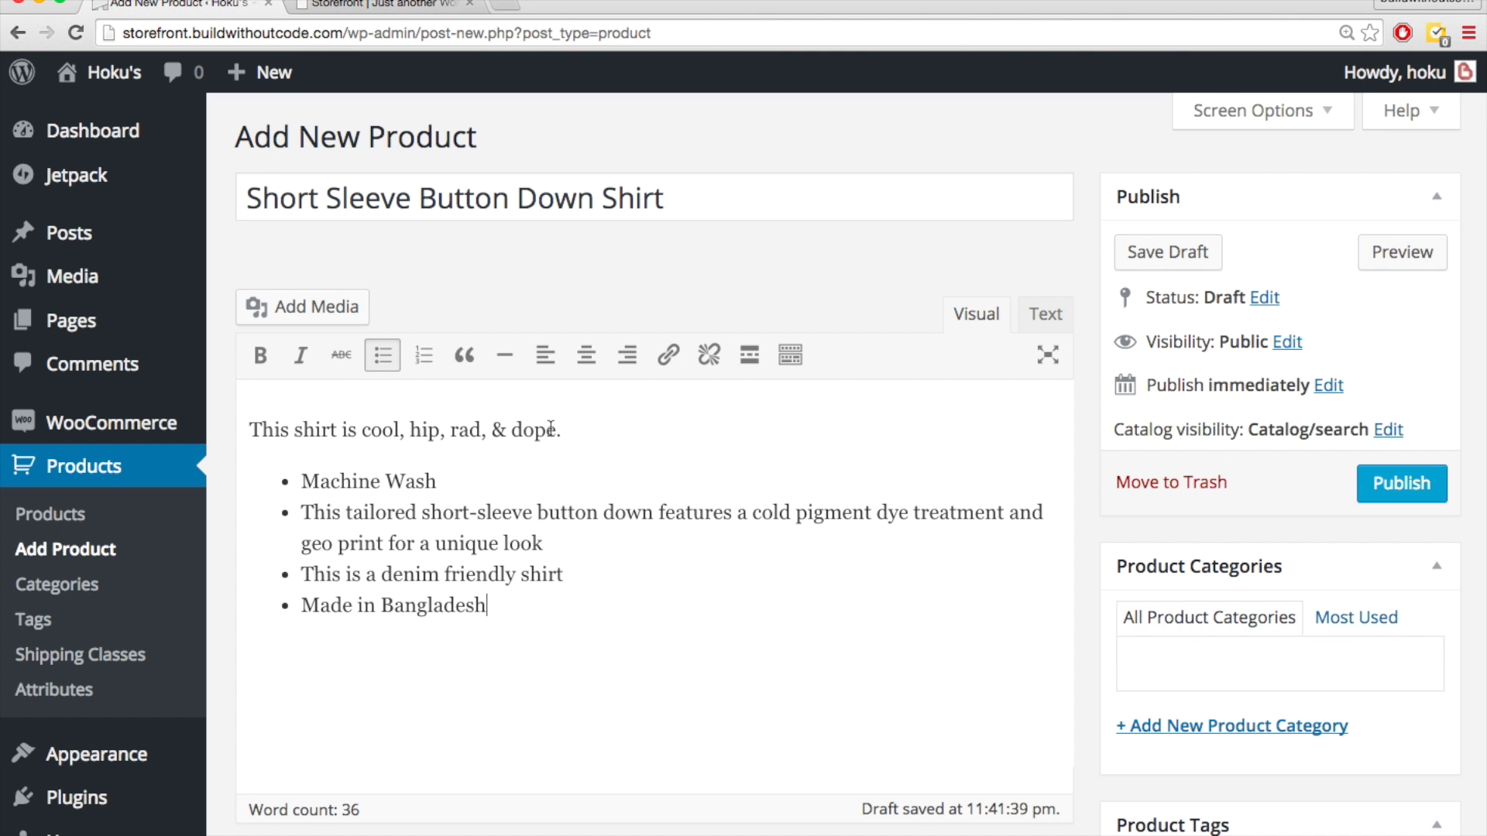
- Copy the sentence "This shirt is cool, hip, rad, & dope." from the main description into the product short description
left_click_drag(579, 429, 252, 419)
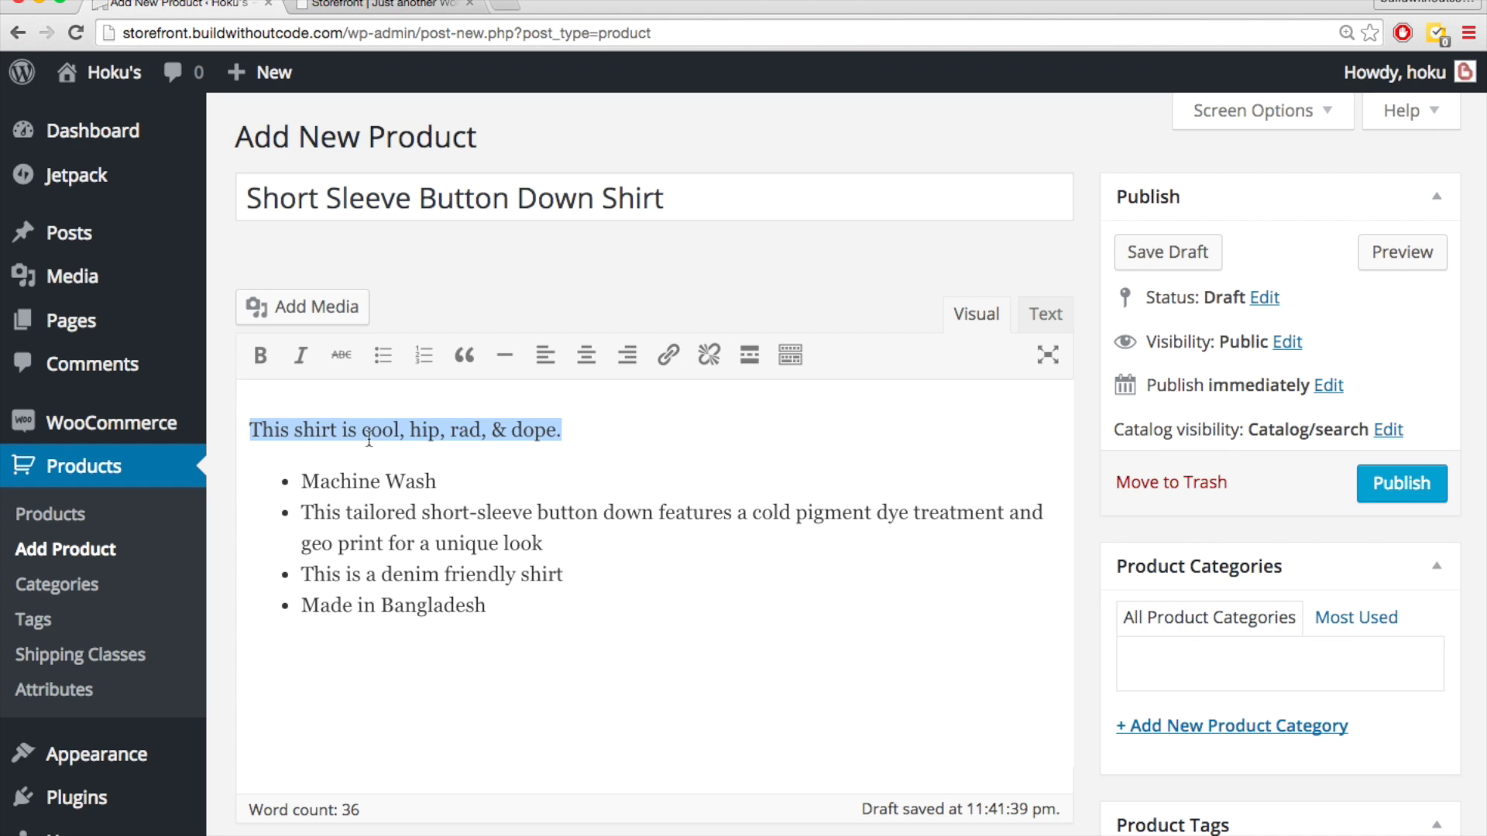
scroll(364, 436, "down", 15)
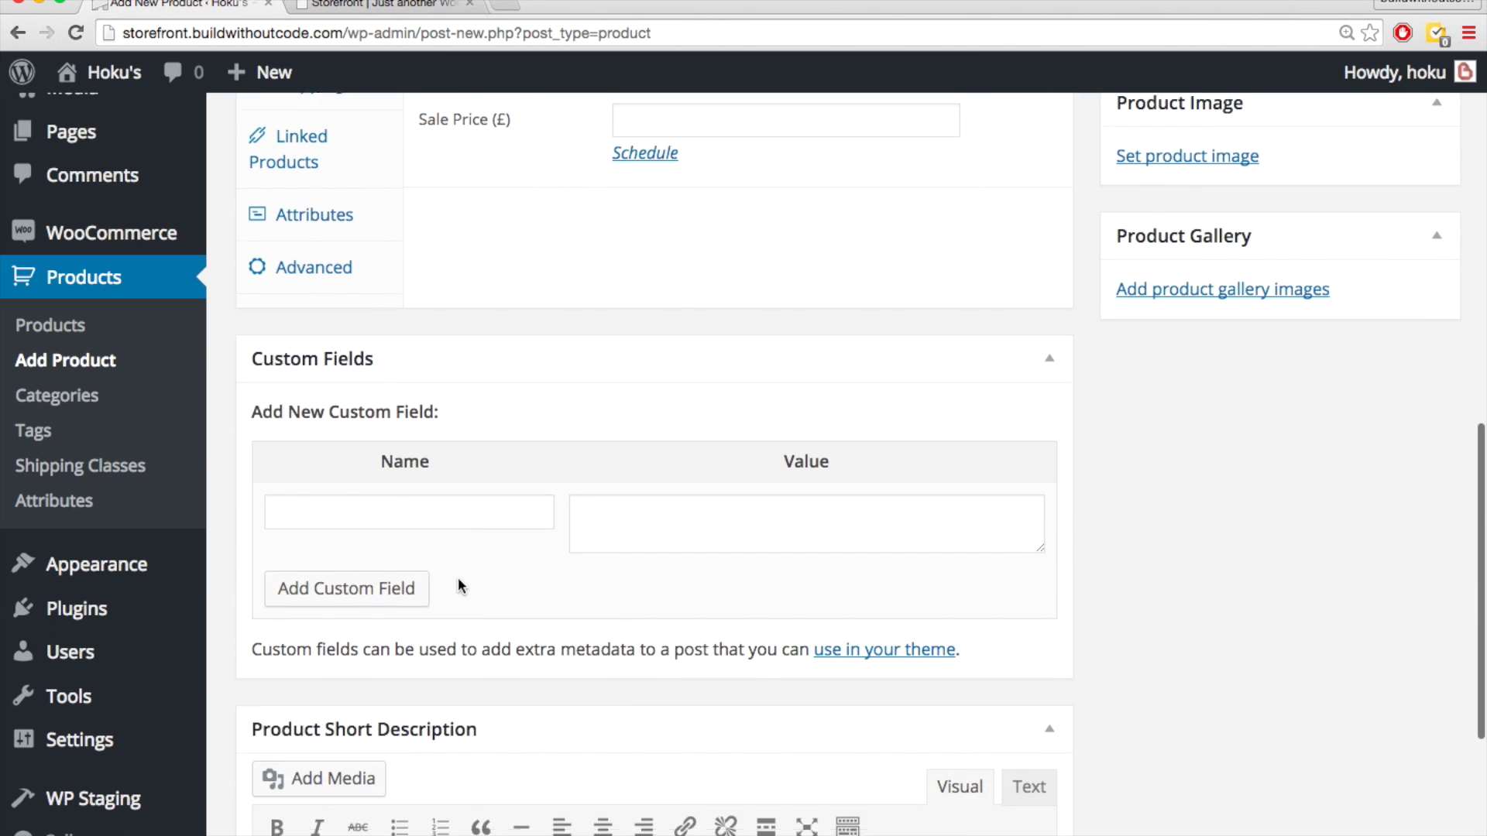
scroll(458, 586, "down", 5)
left_click(367, 530)
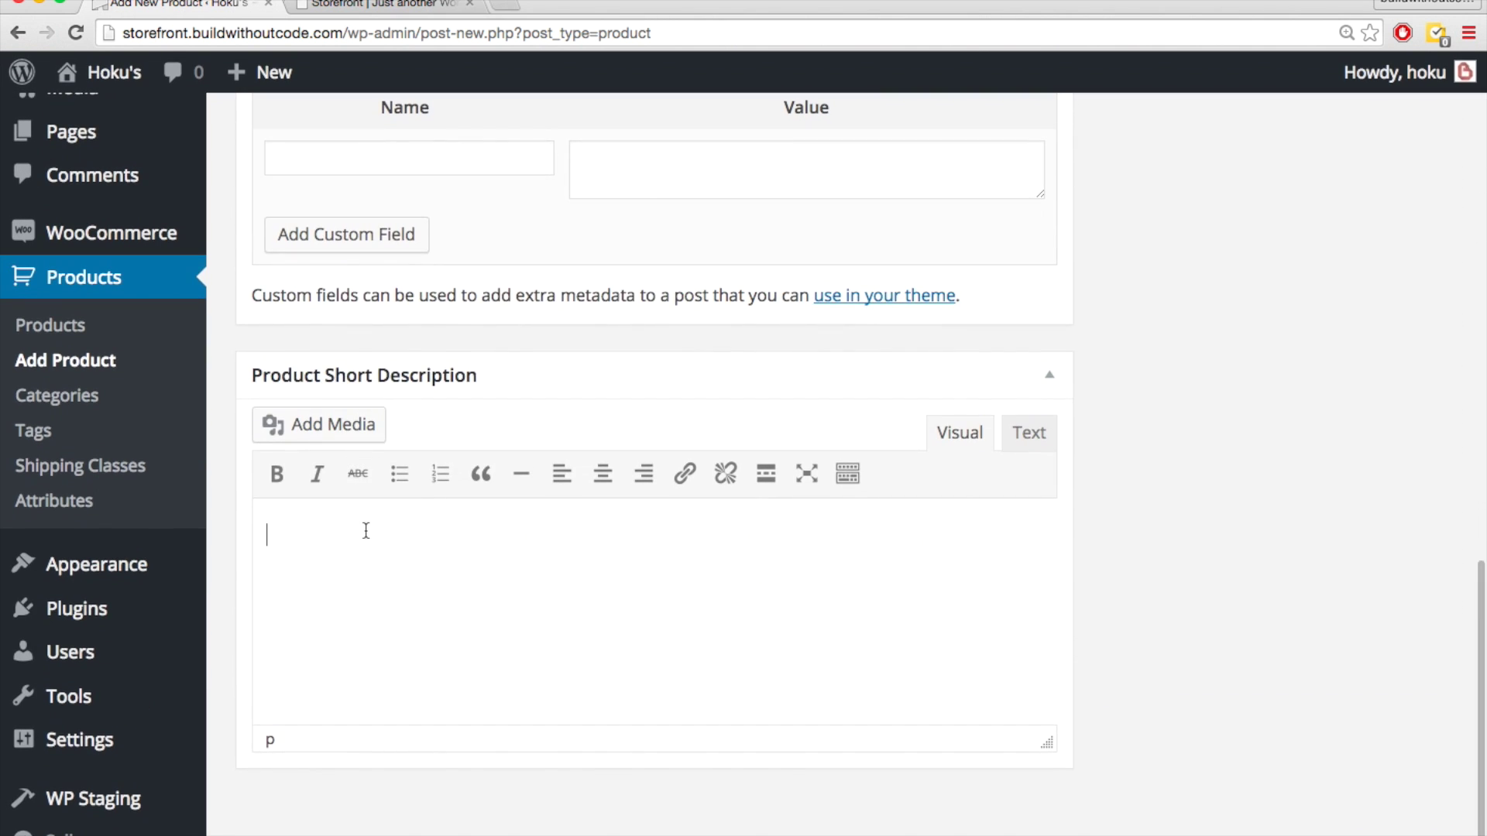
key("super+v")
scroll(879, 431, "up", 10)
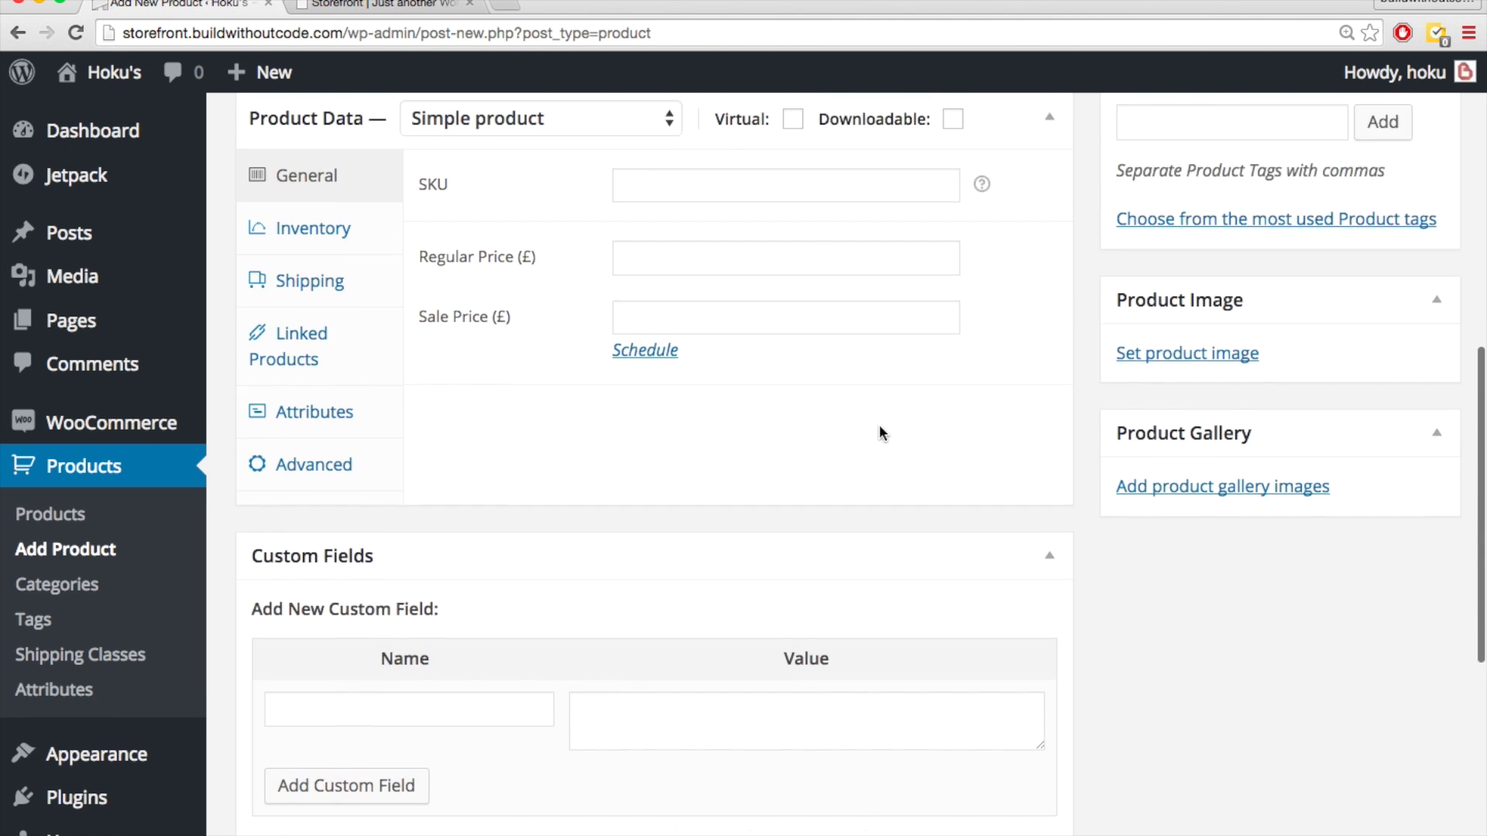
scroll(880, 425, "up", 10)
left_click(726, 529)
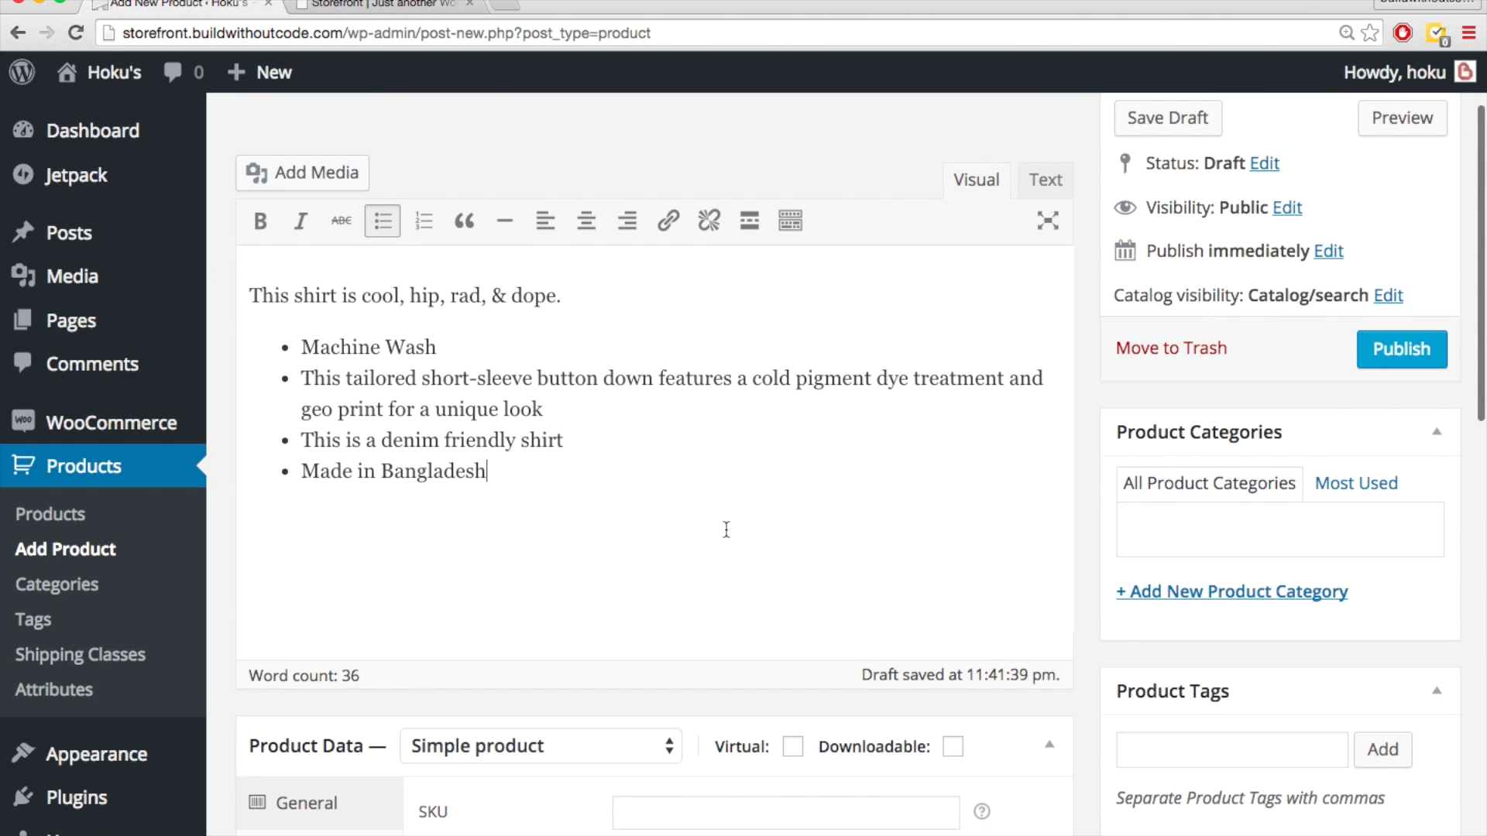
scroll(727, 530, "up", 2)
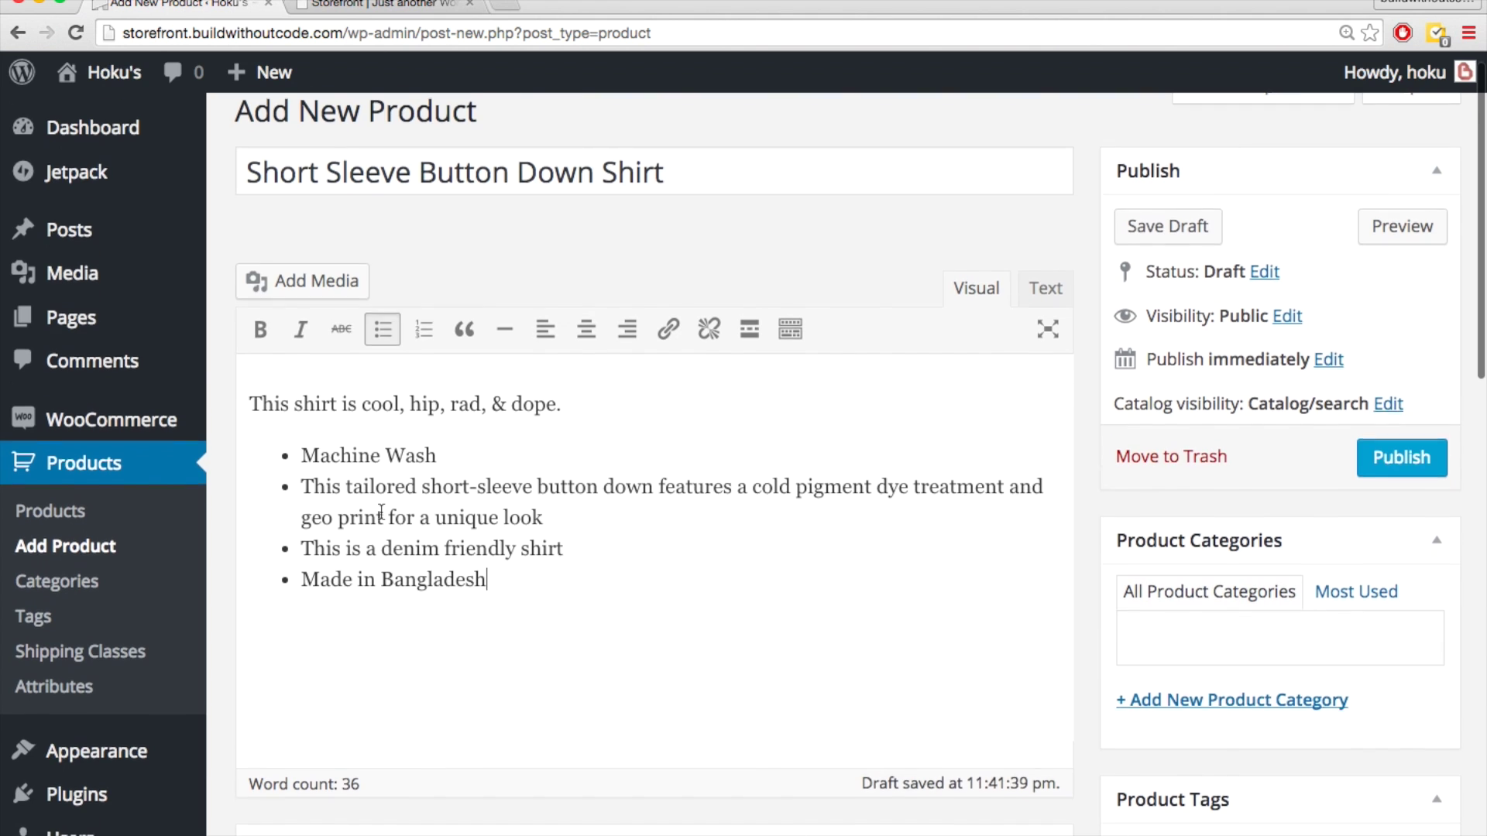
- Add a new product category named "Button Down Shirts", reusing the wording from the product title
scroll(960, 529, "down", 4)
scroll(960, 529, "down", 1)
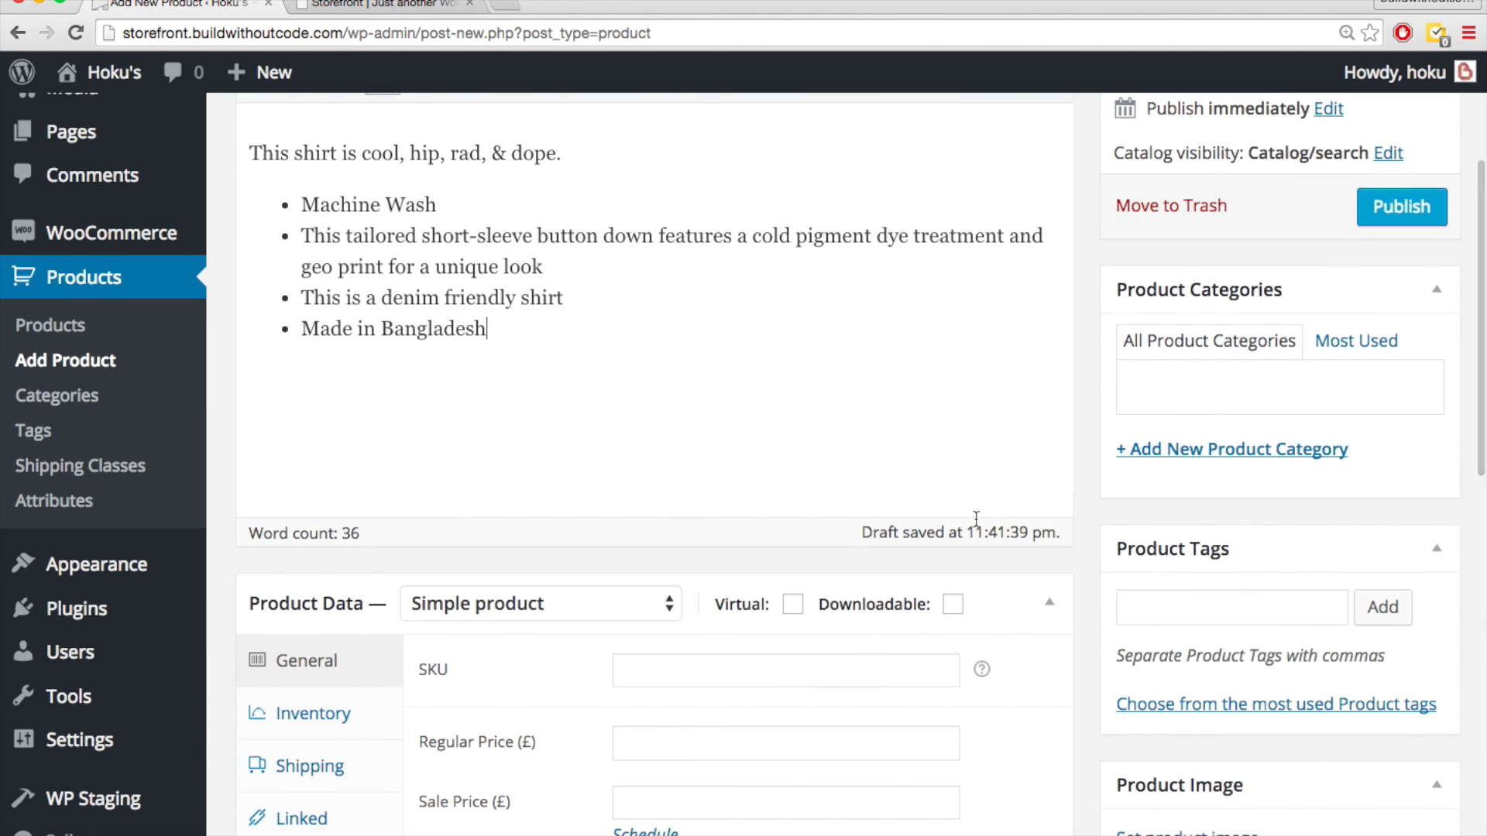
left_click(1183, 451)
scroll(1085, 448, "down", 1)
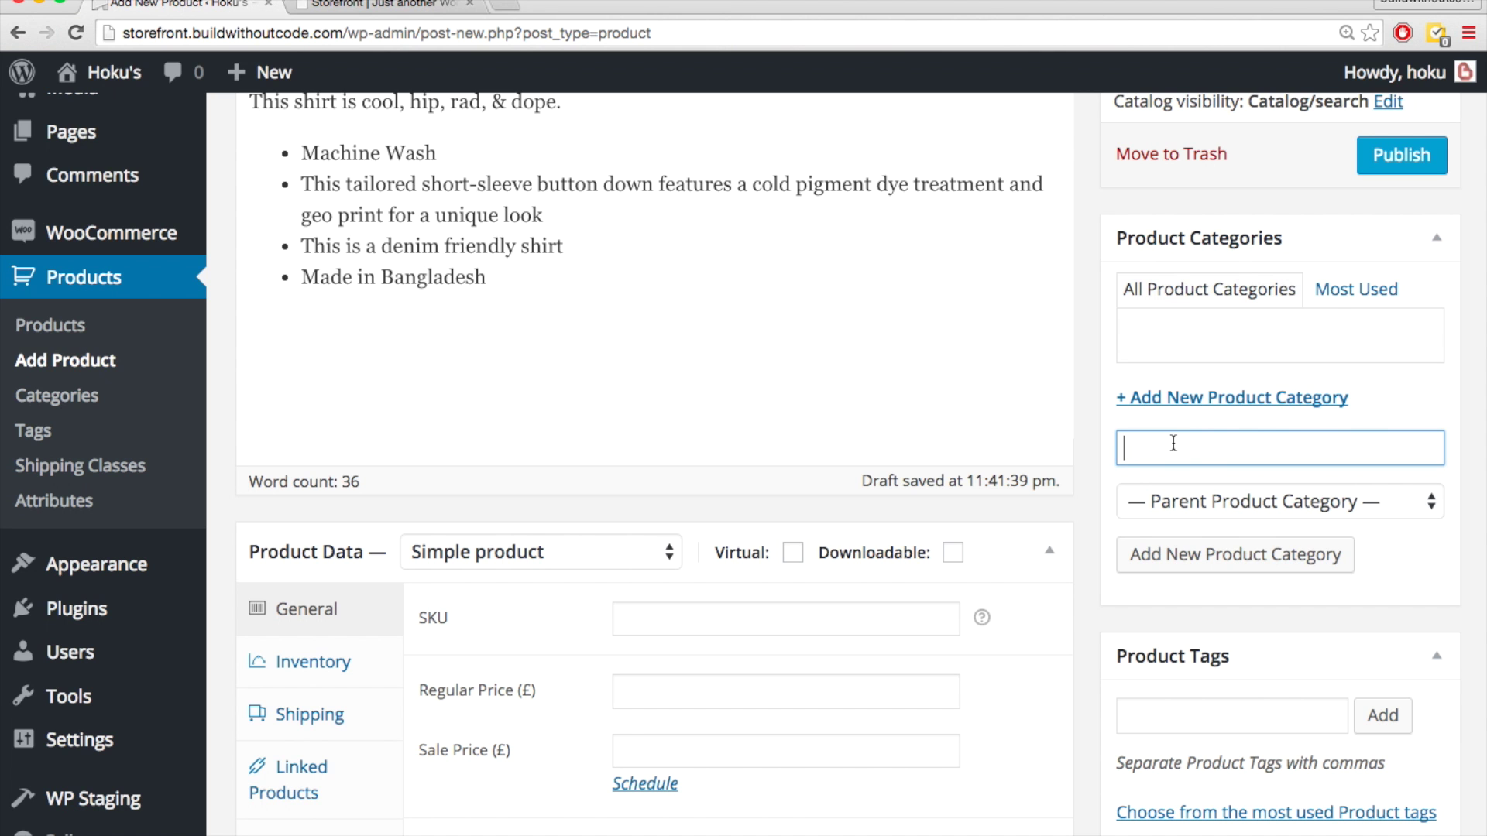
scroll(1172, 441, "up", 5)
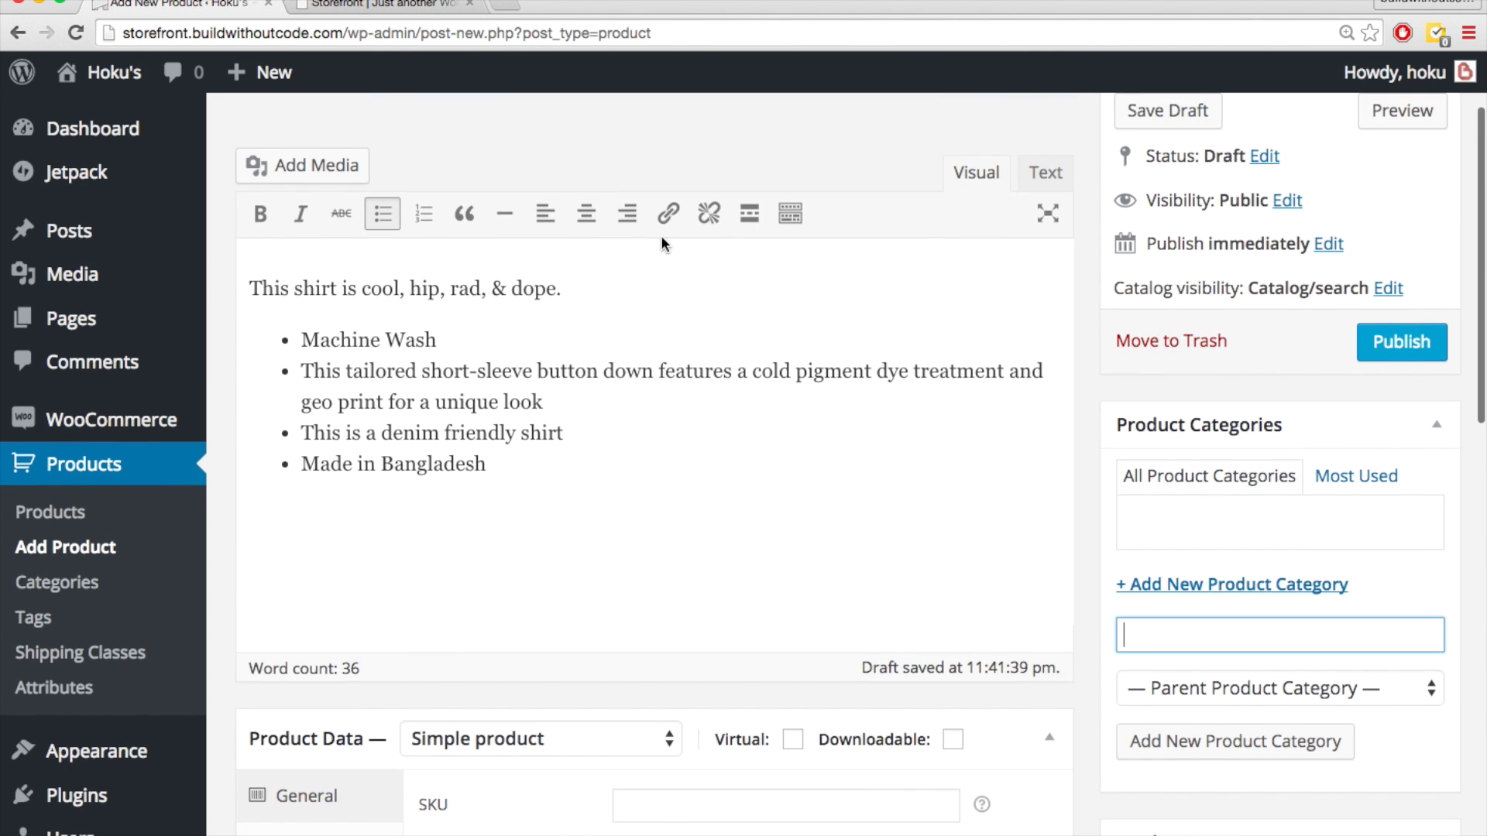
left_click_drag(422, 208, 773, 209)
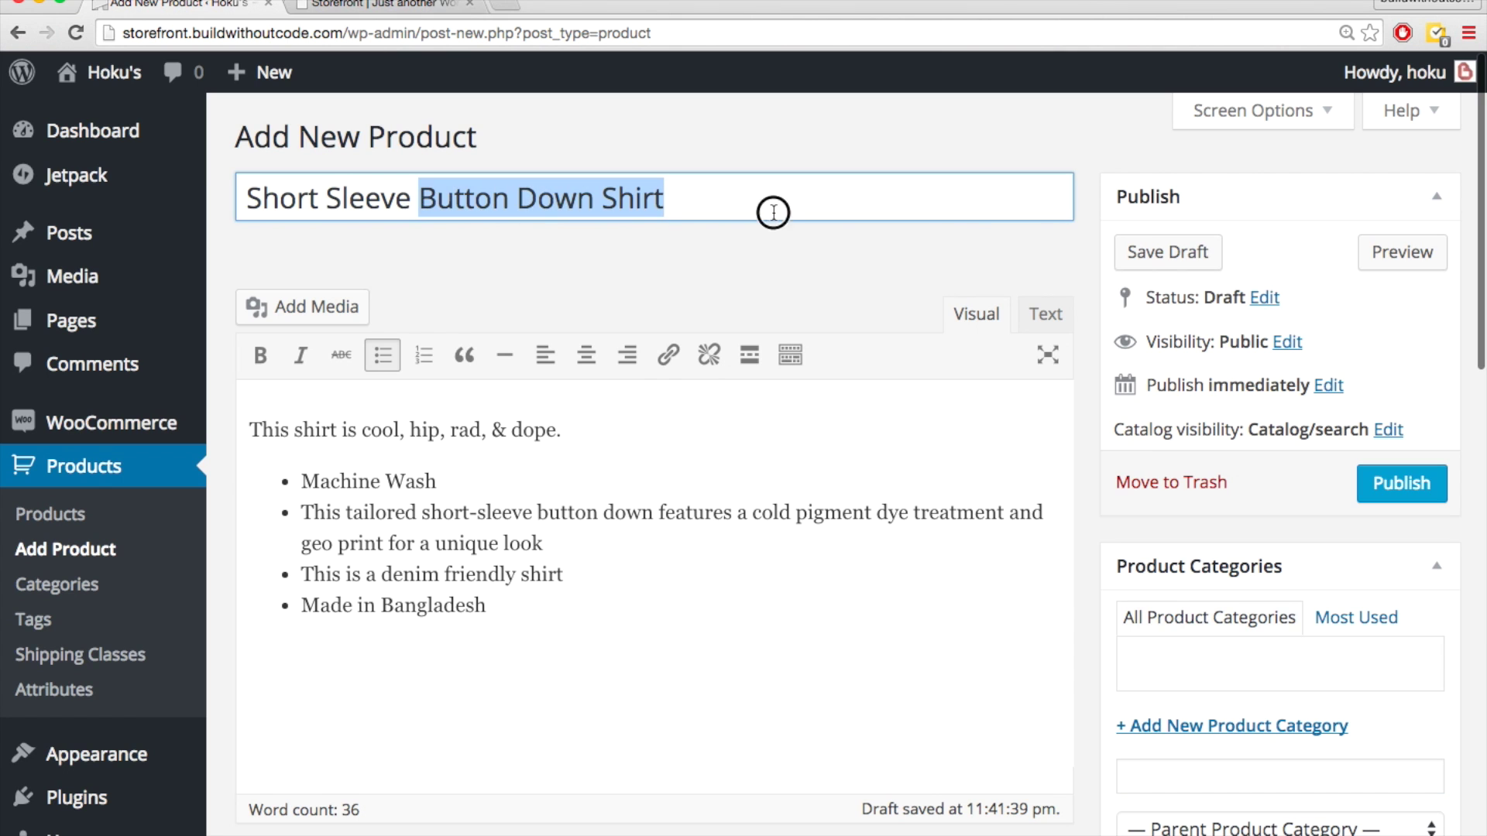
scroll(896, 475, "down", 4)
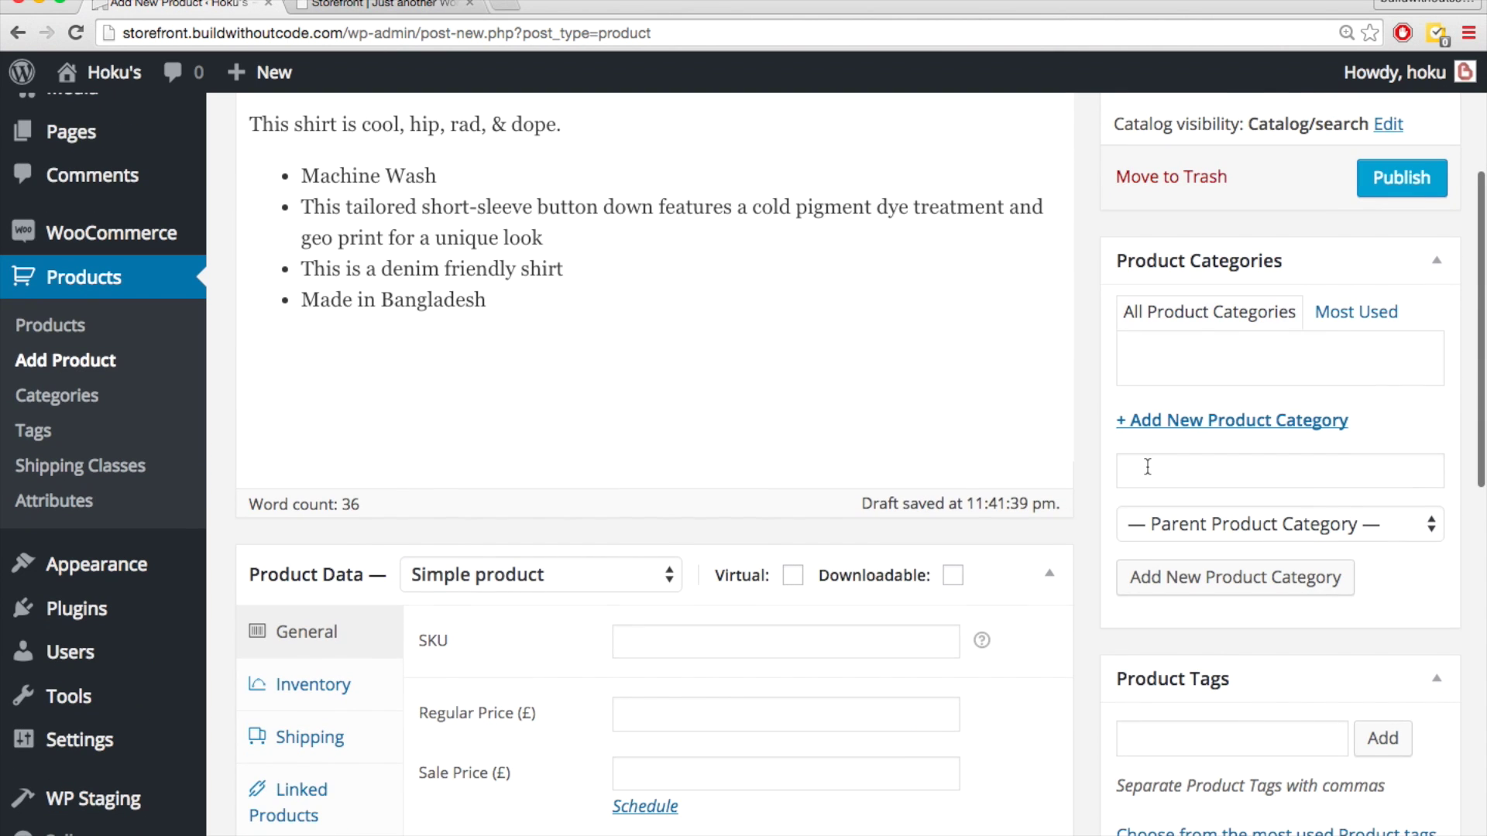
left_click(1148, 466)
key("super+v")
type("s")
scroll(1069, 441, "up", 1)
scroll(1049, 443, "down", 1)
left_click(1149, 562)
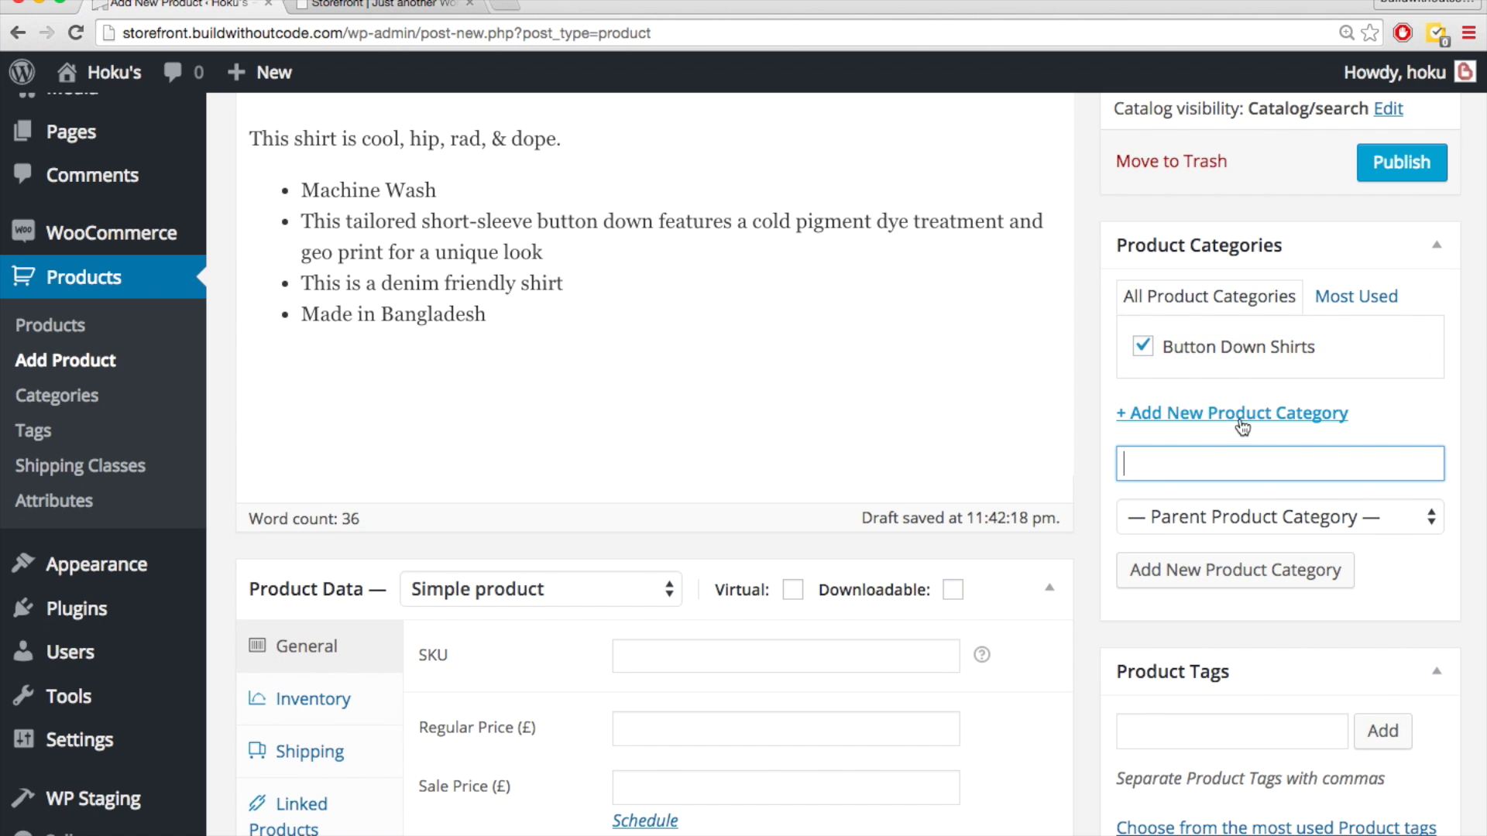
- Upload 91Vp4Jn2RNL._UY879_.jpg from the storefront folder and set it as the product image
scroll(1269, 480, "down", 3)
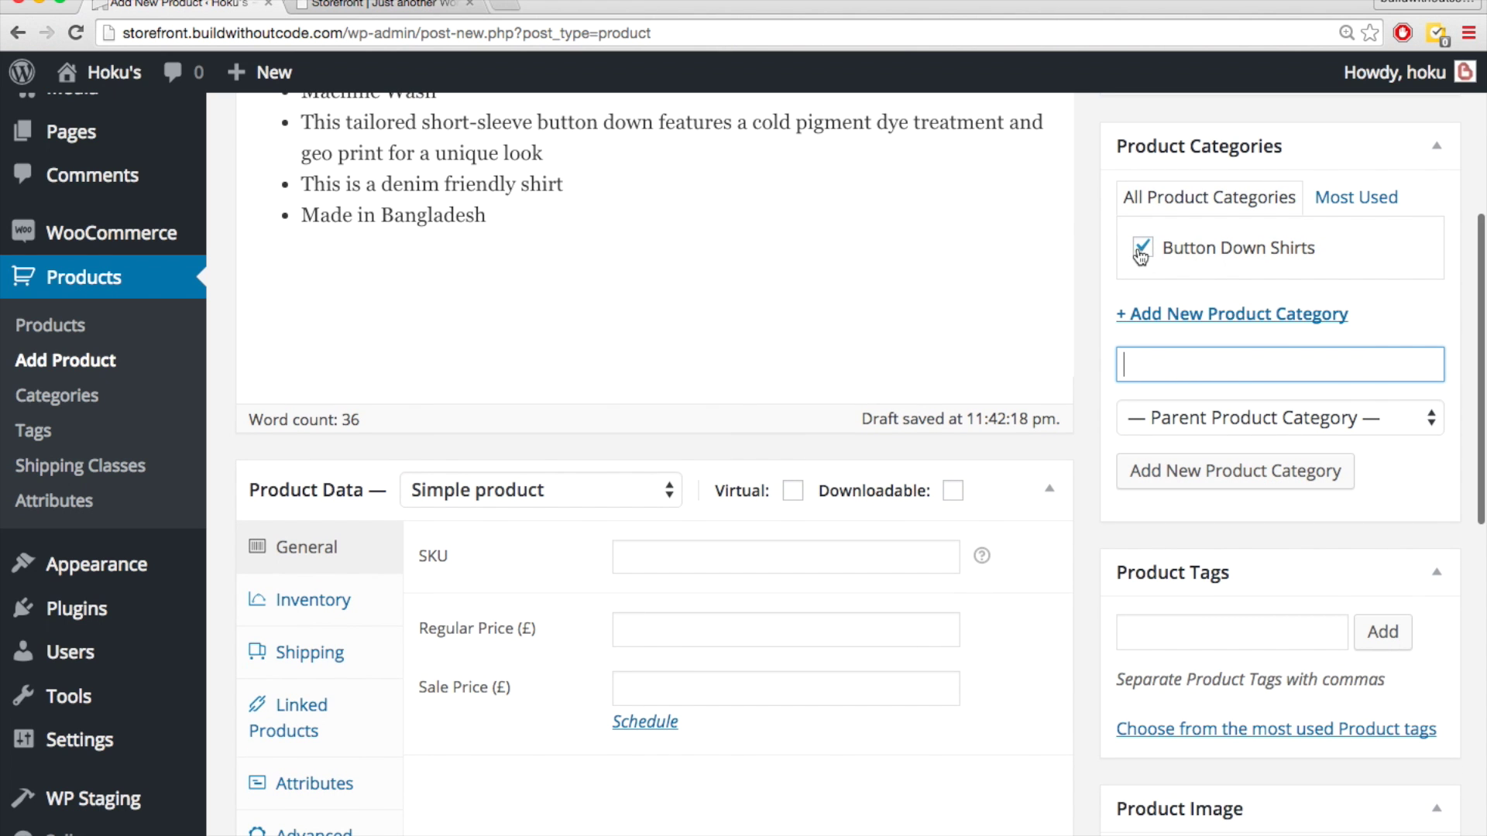
scroll(1081, 348, "down", 1)
scroll(1081, 348, "up", 4)
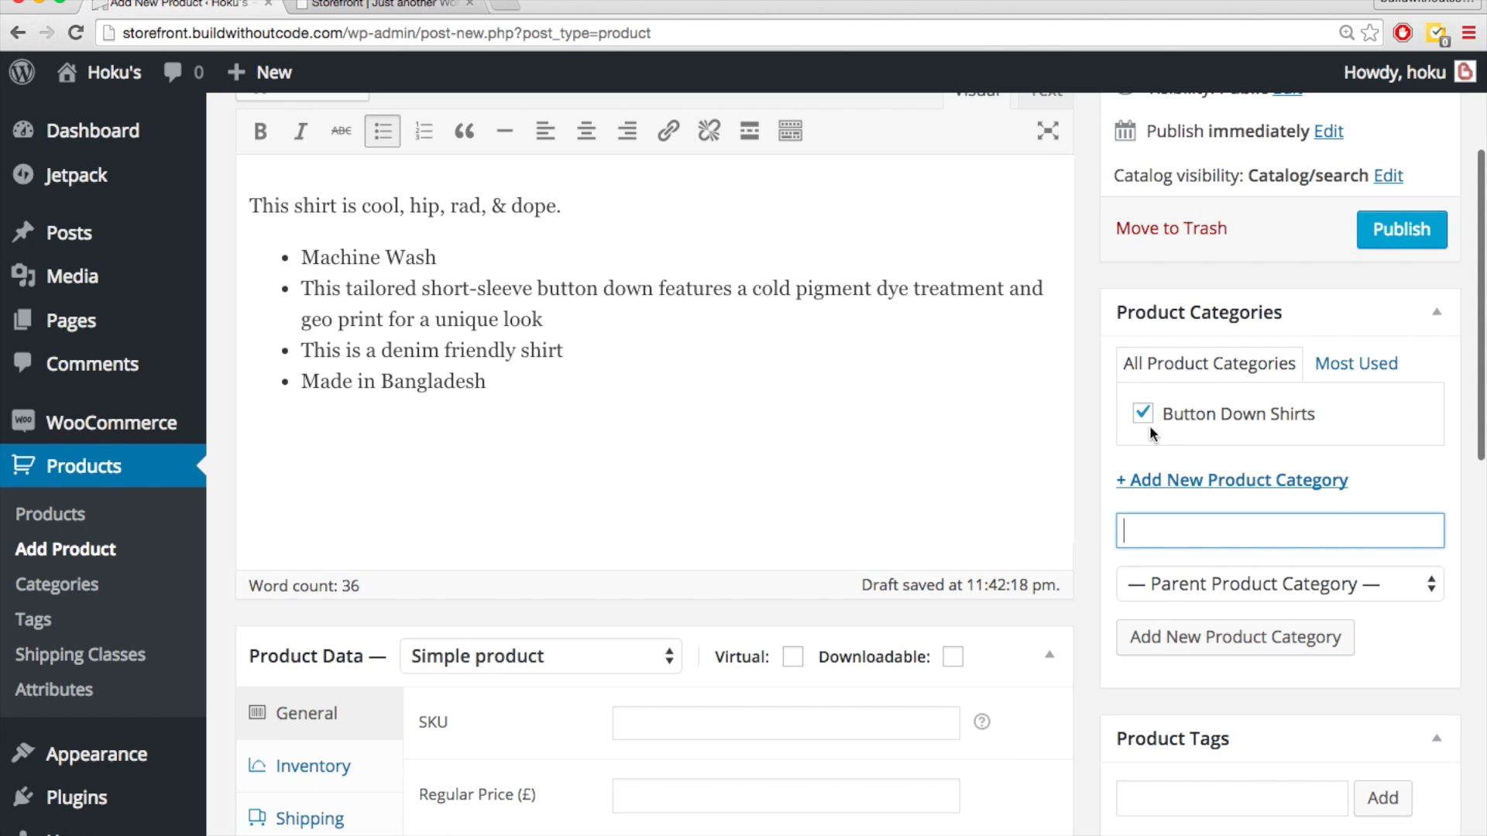
scroll(1131, 477, "down", 6)
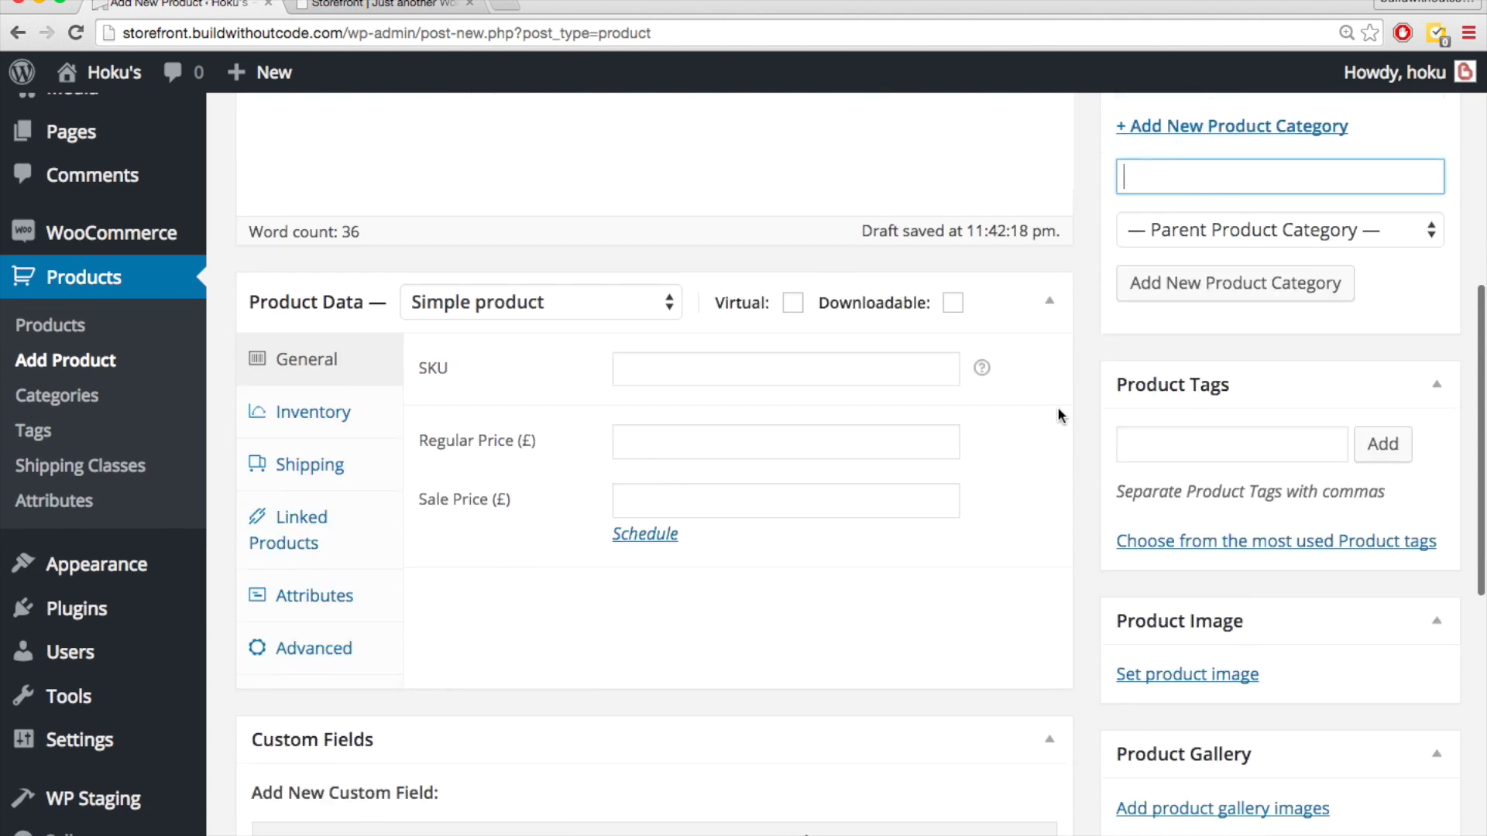
left_click(1146, 533)
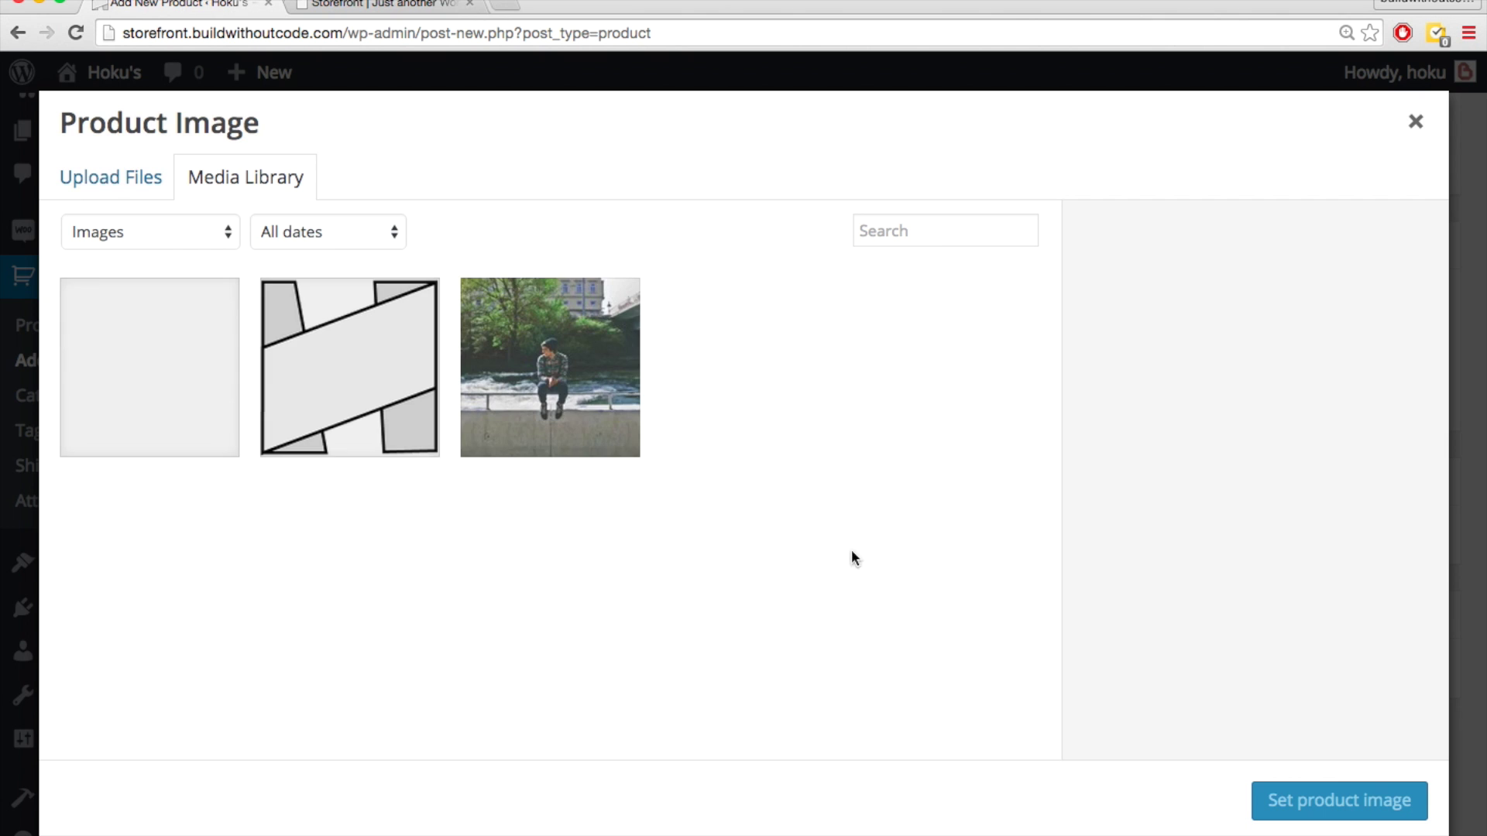
left_click(147, 178)
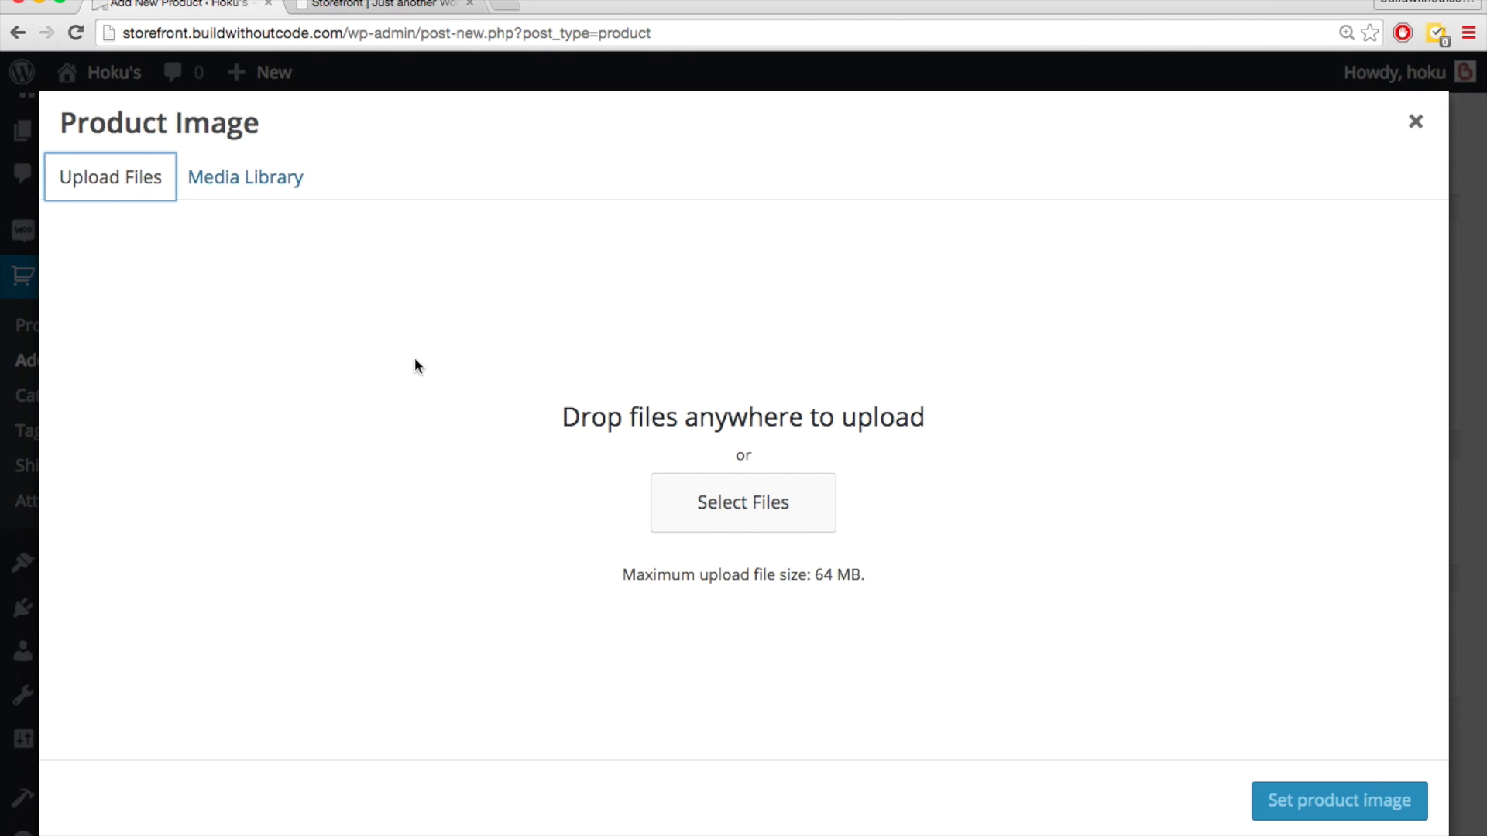
left_click(748, 523)
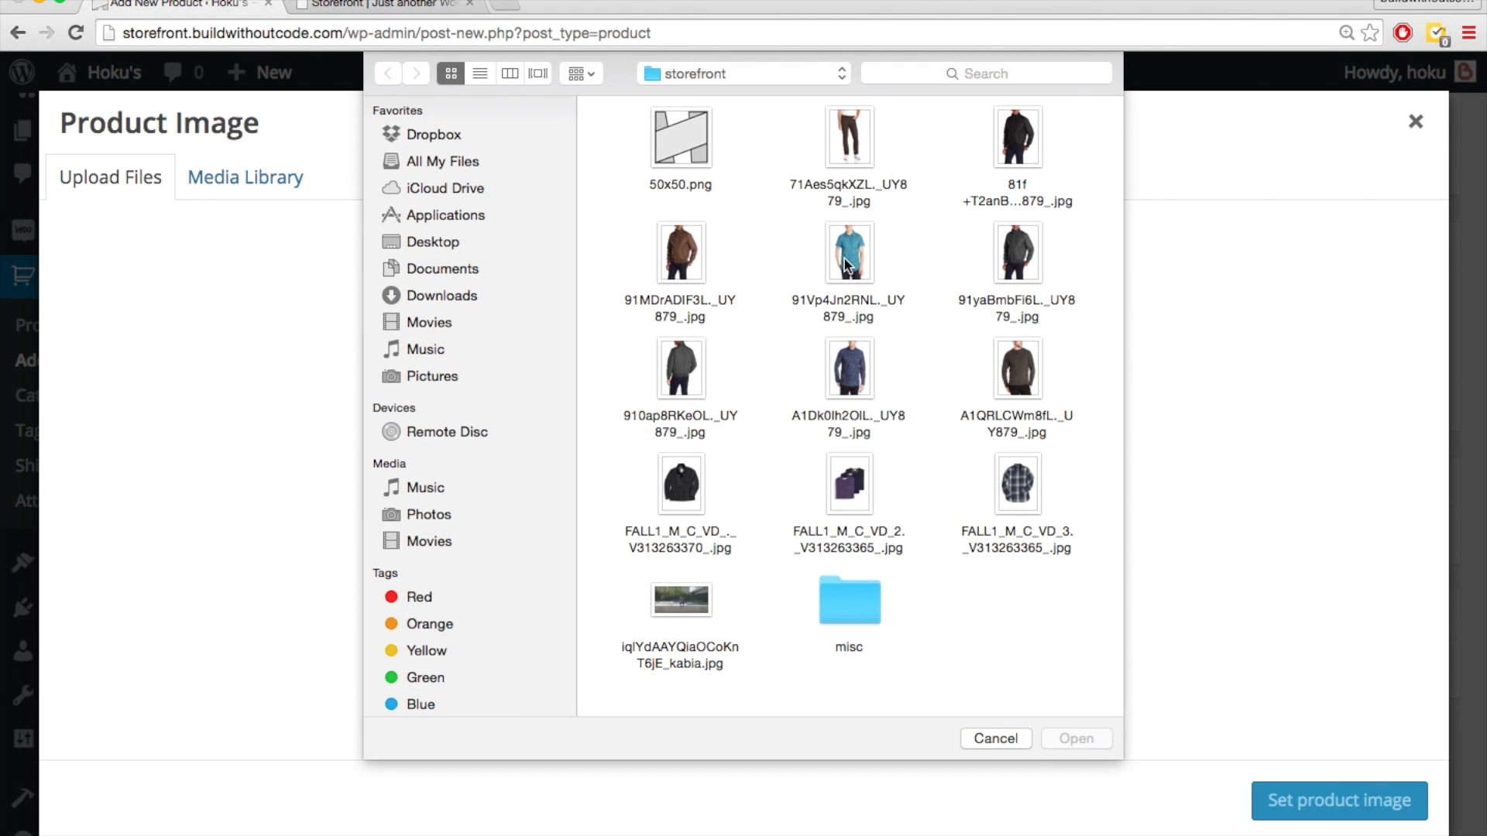
left_click(848, 265)
double_click(848, 266)
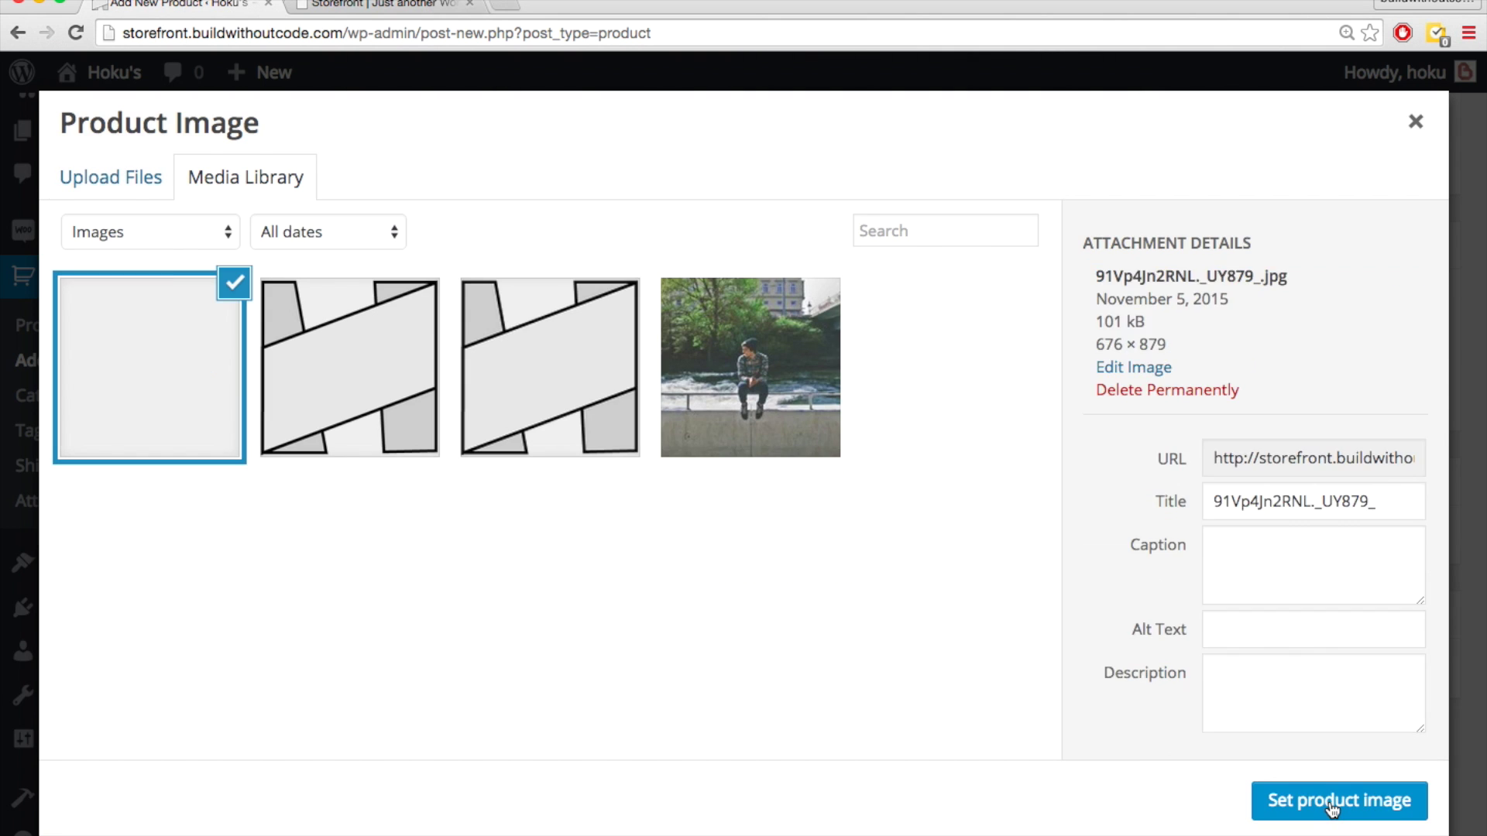
left_click(1330, 800)
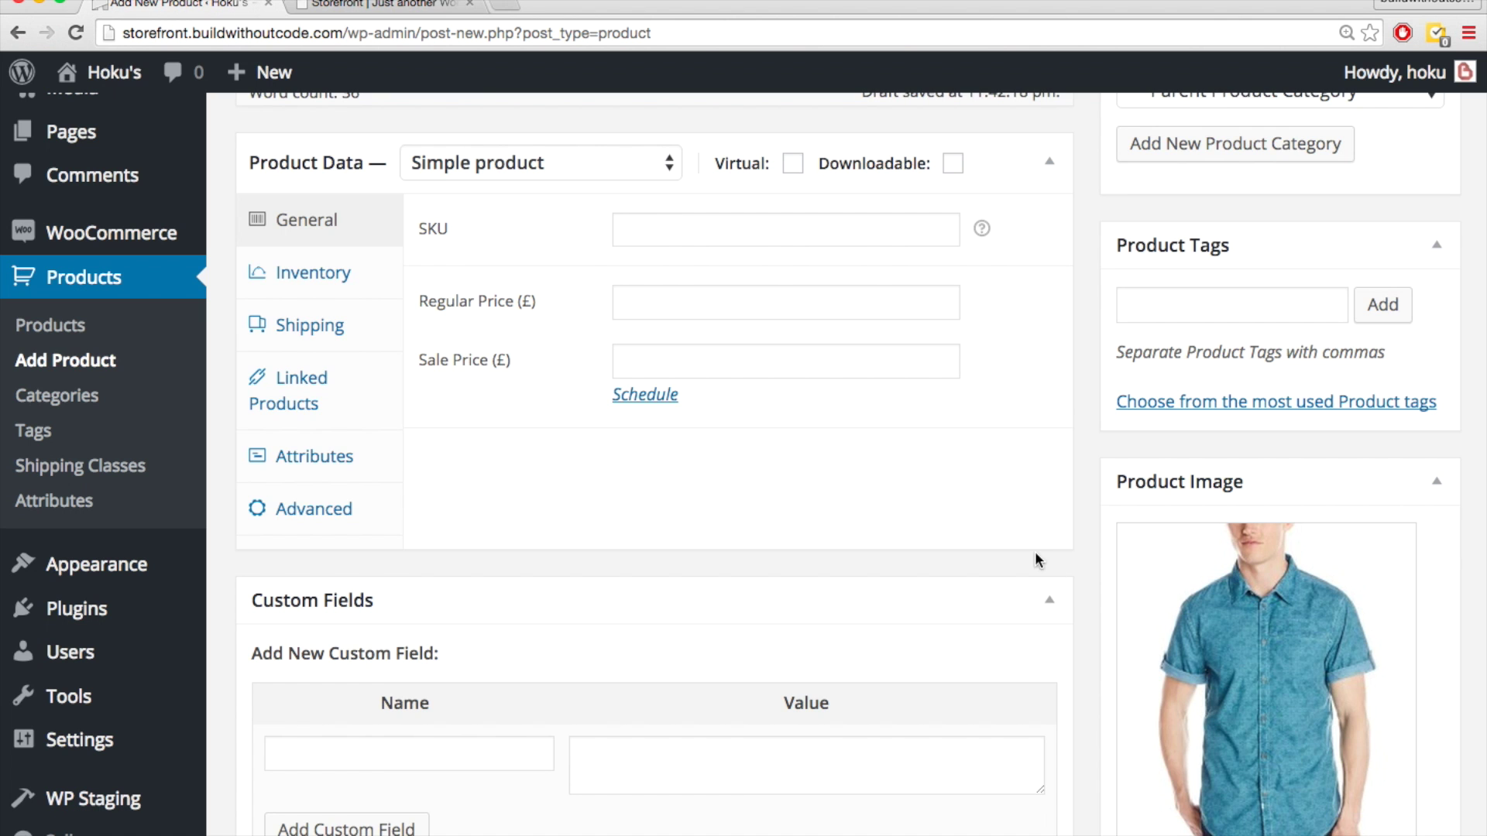
- Review the short description and the general product data, including the Virtual and Downloadable options and the price fields
scroll(1034, 553, "down", 6)
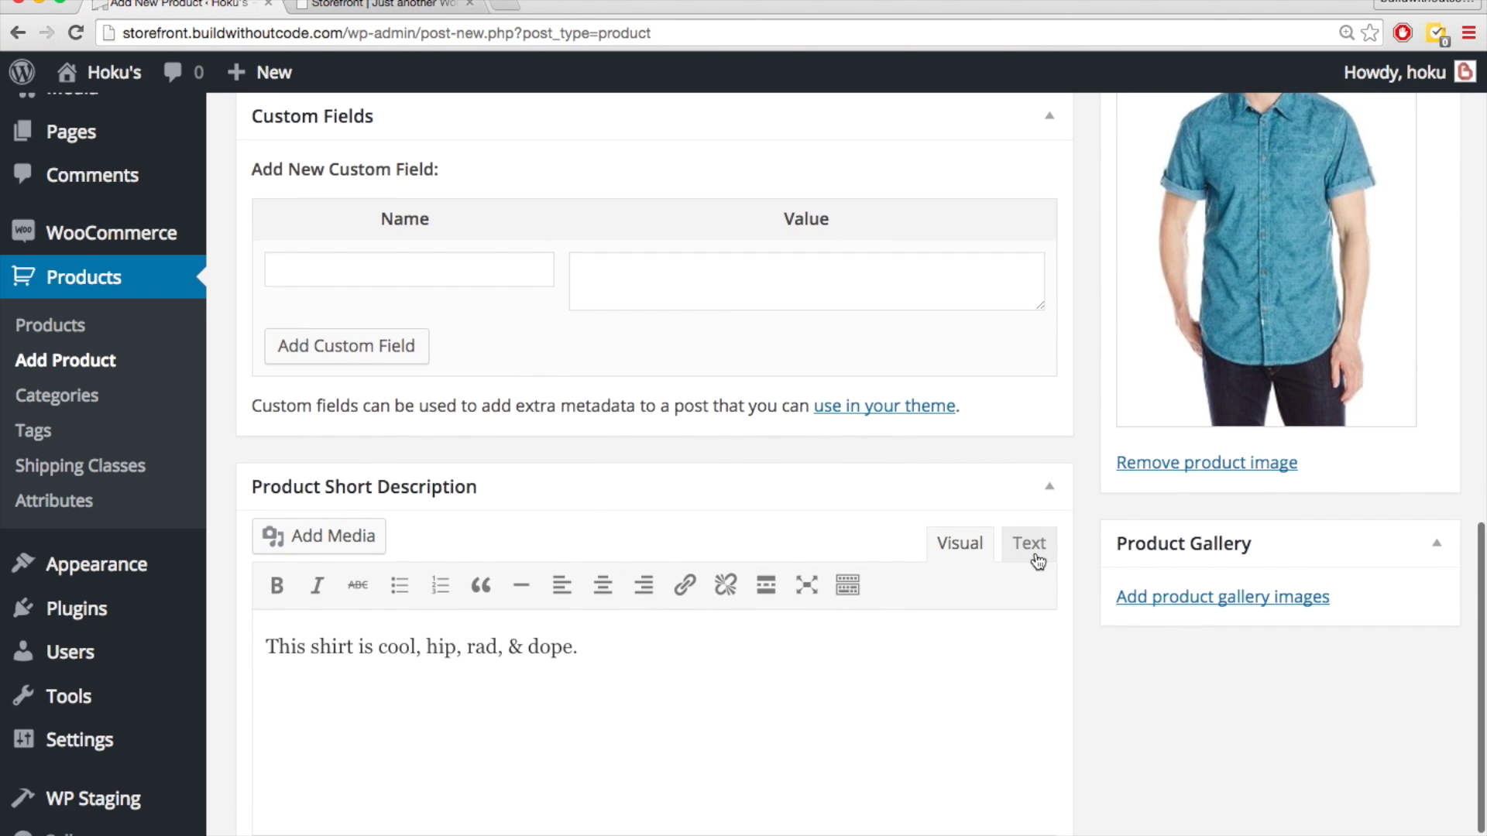
scroll(1036, 560, "up", 8)
scroll(1035, 552, "up", 1)
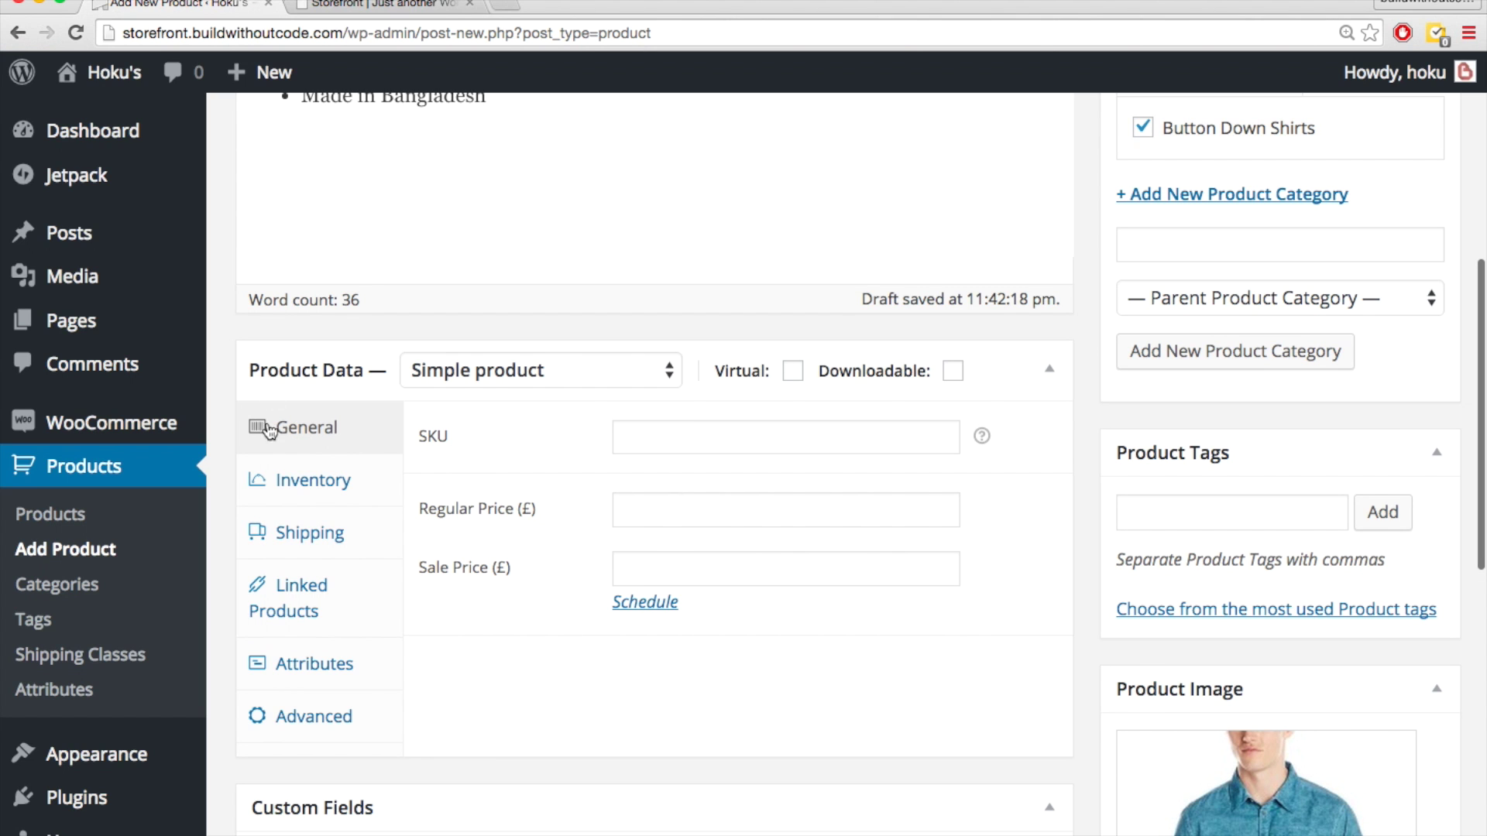
scroll(221, 370, "down", 1)
scroll(223, 377, "down", 1)
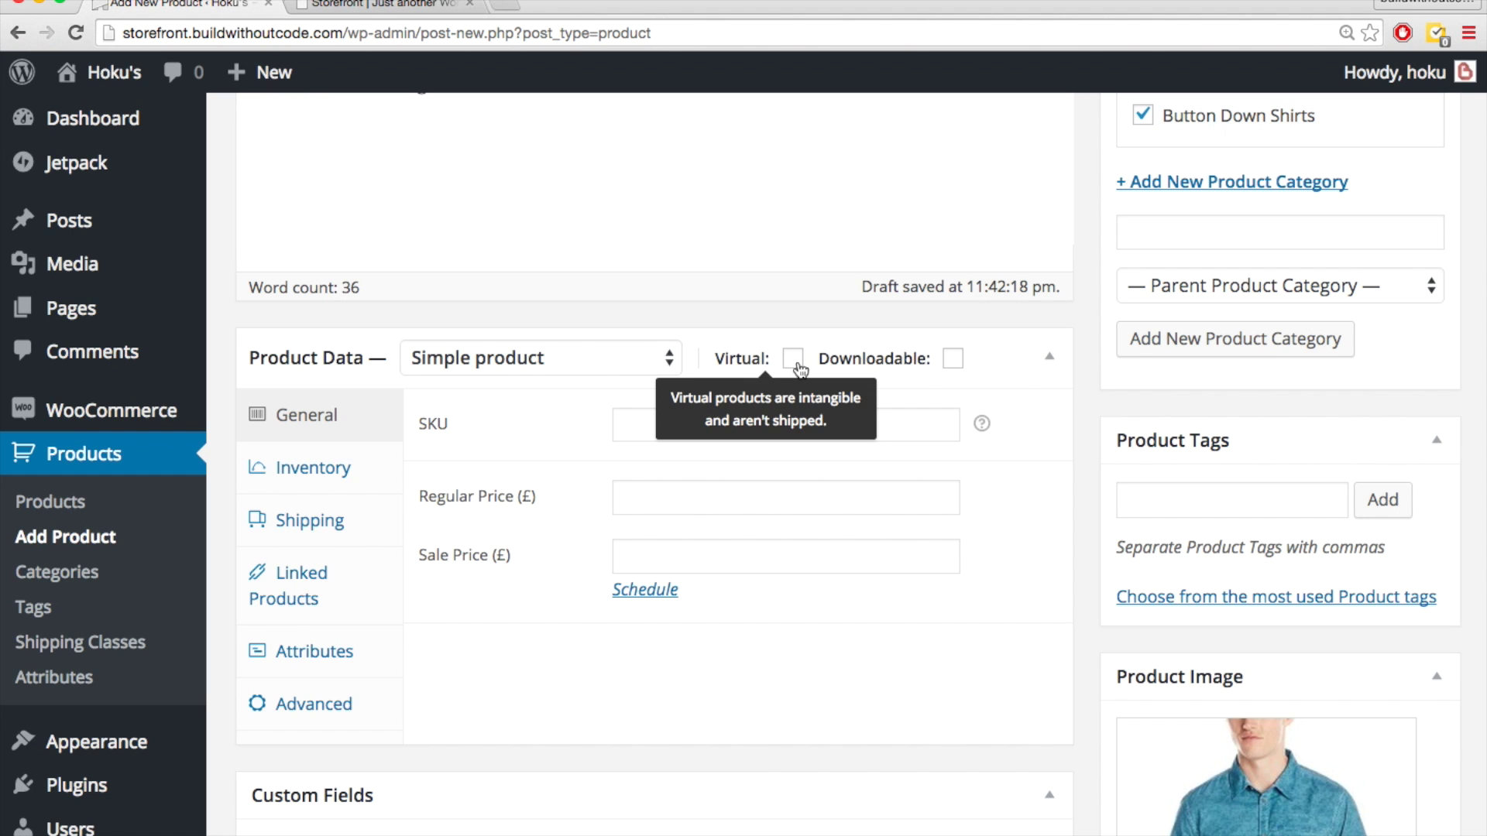
mouse_move(949, 375)
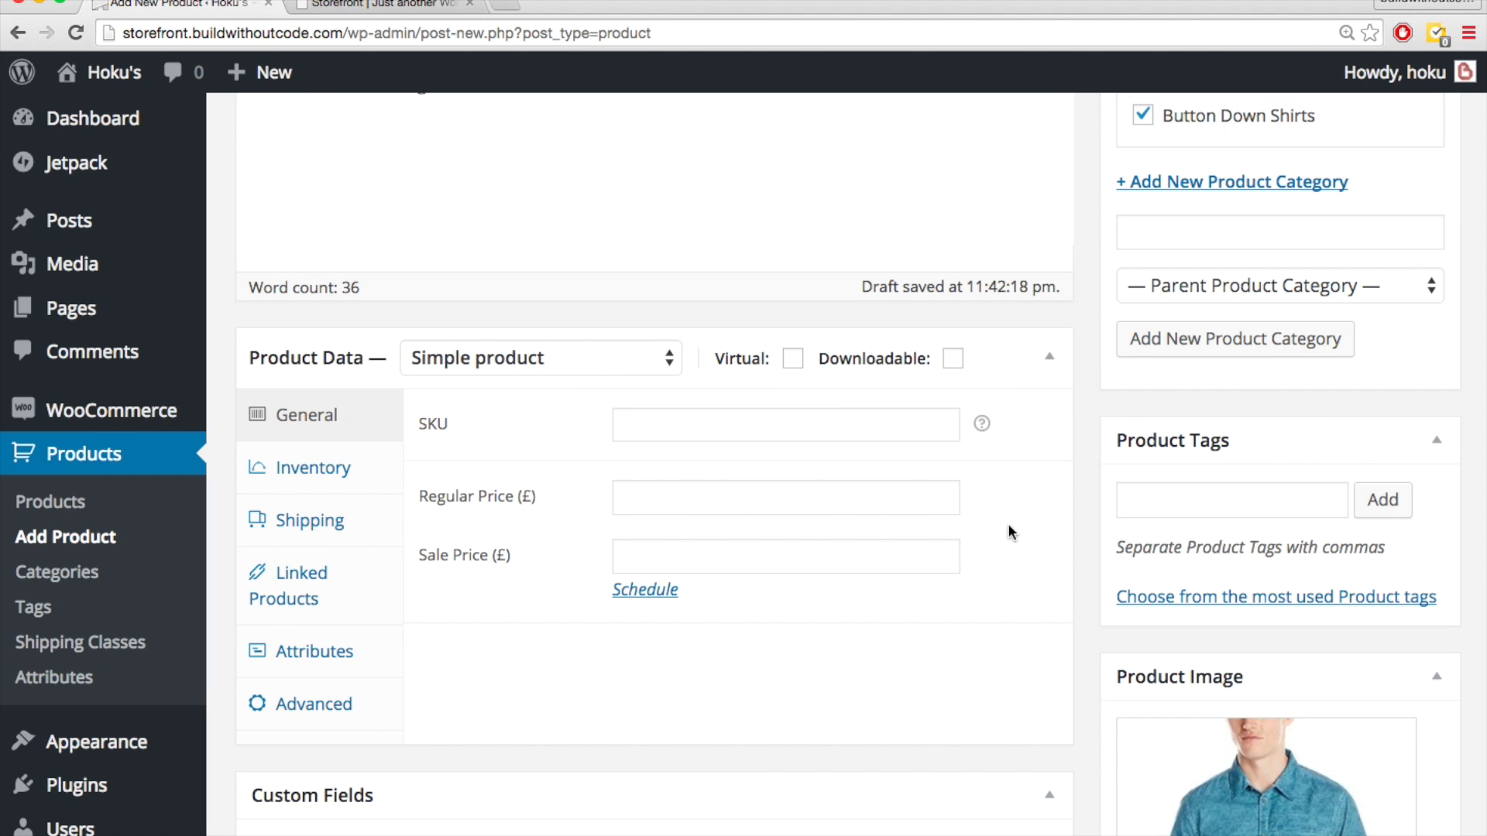
scroll(912, 493, "down", 1)
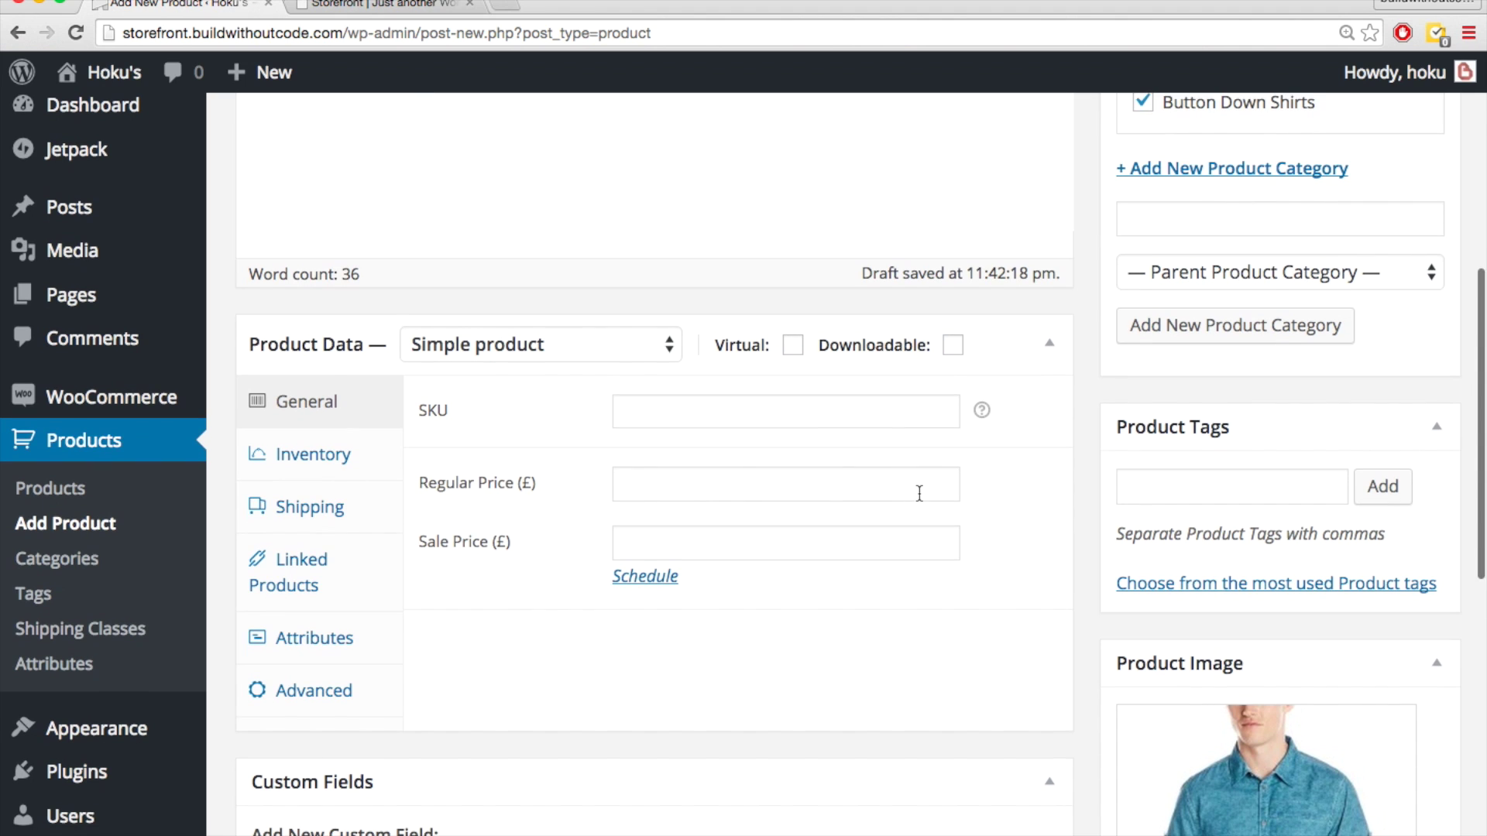
right_click(1034, 514)
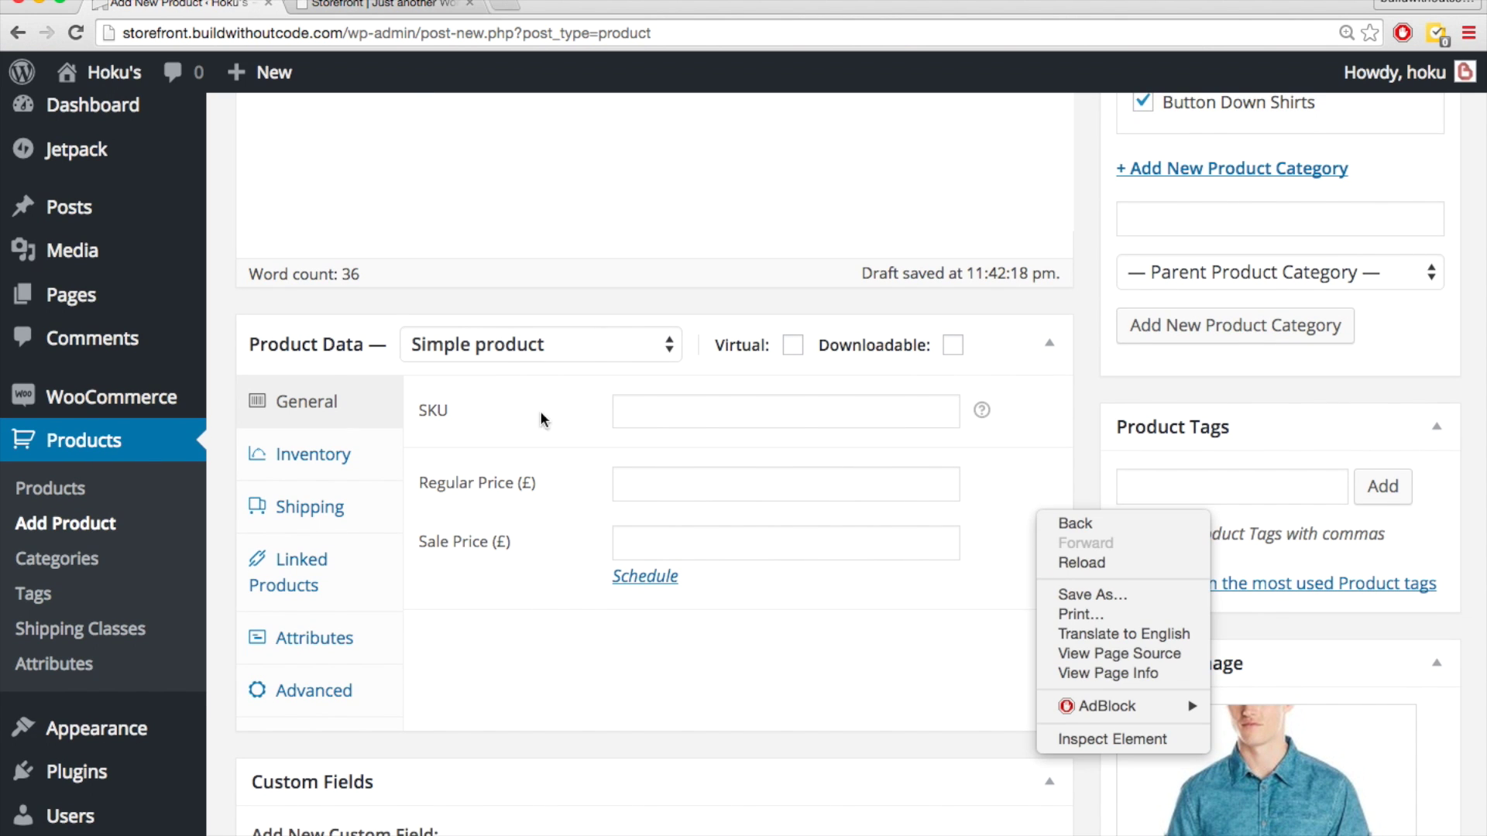
- Set the shirt's regular price to £29 and its sale price to £19
left_click(641, 418)
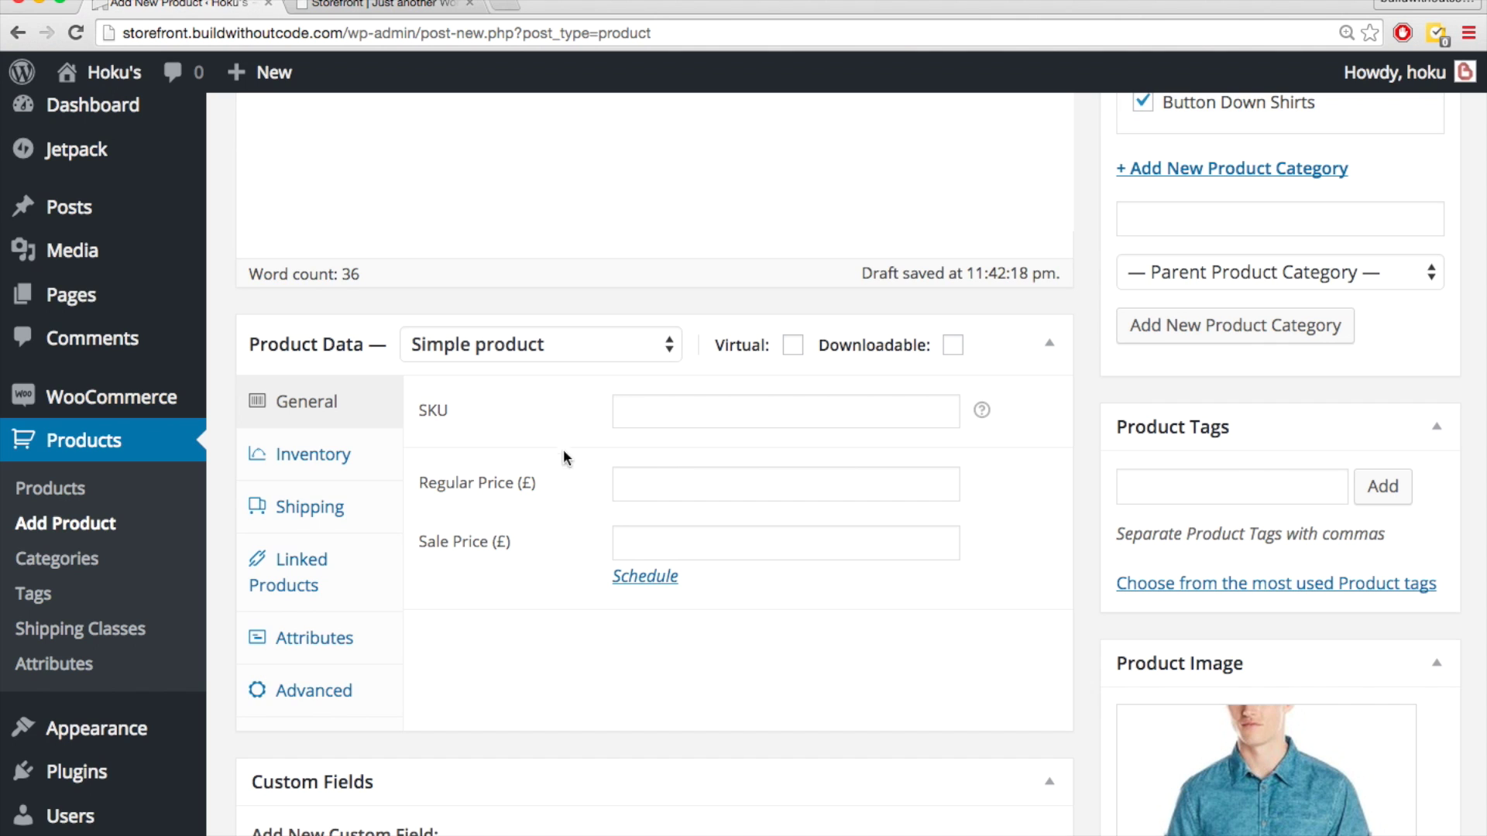
left_click(639, 491)
type("29")
left_click(637, 545)
type("19")
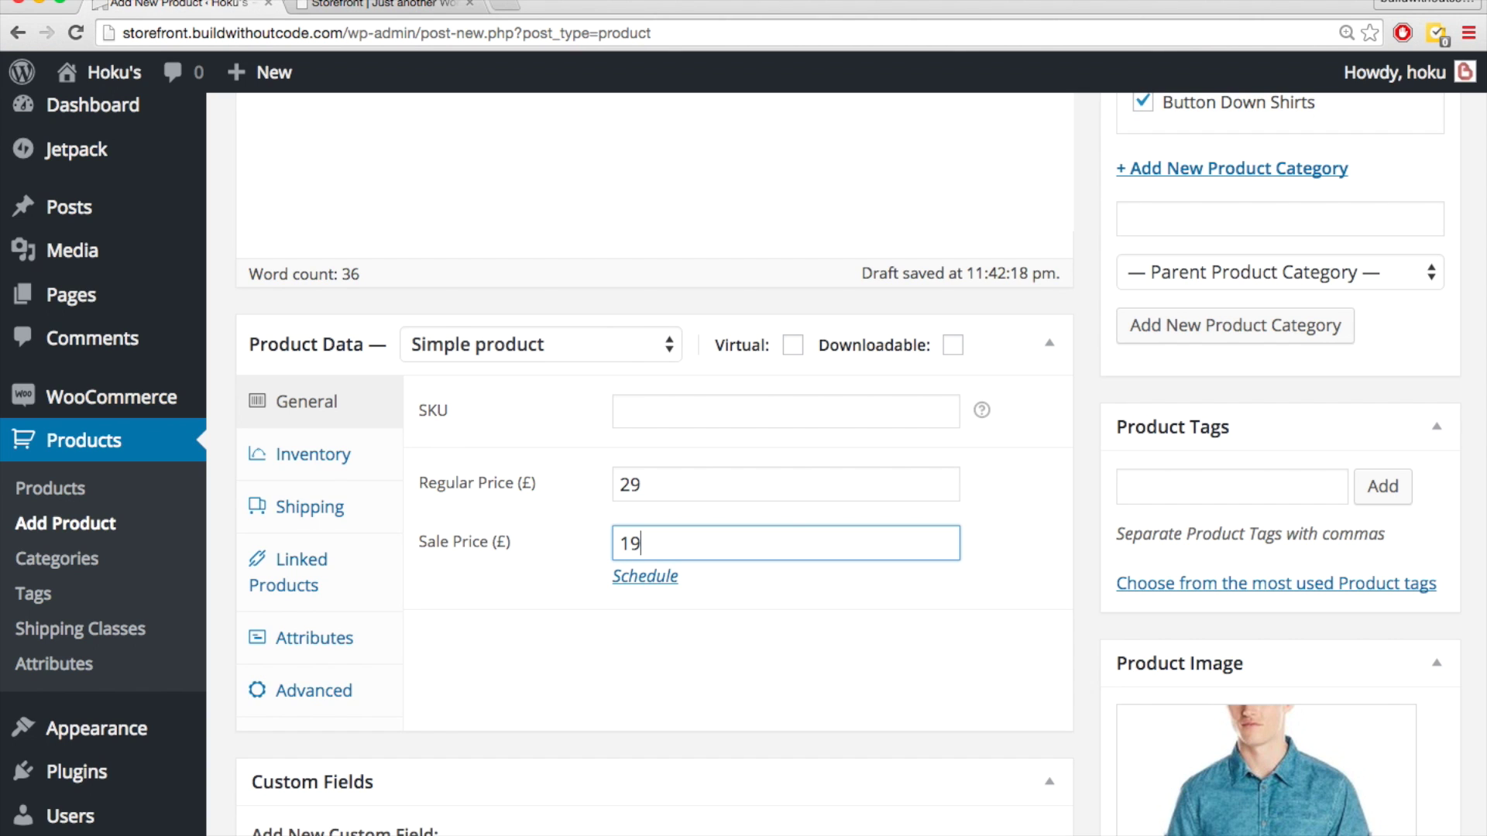
- Enable stock management for the shirt and set its stock quantity to 3
left_click(336, 458)
left_click(623, 409)
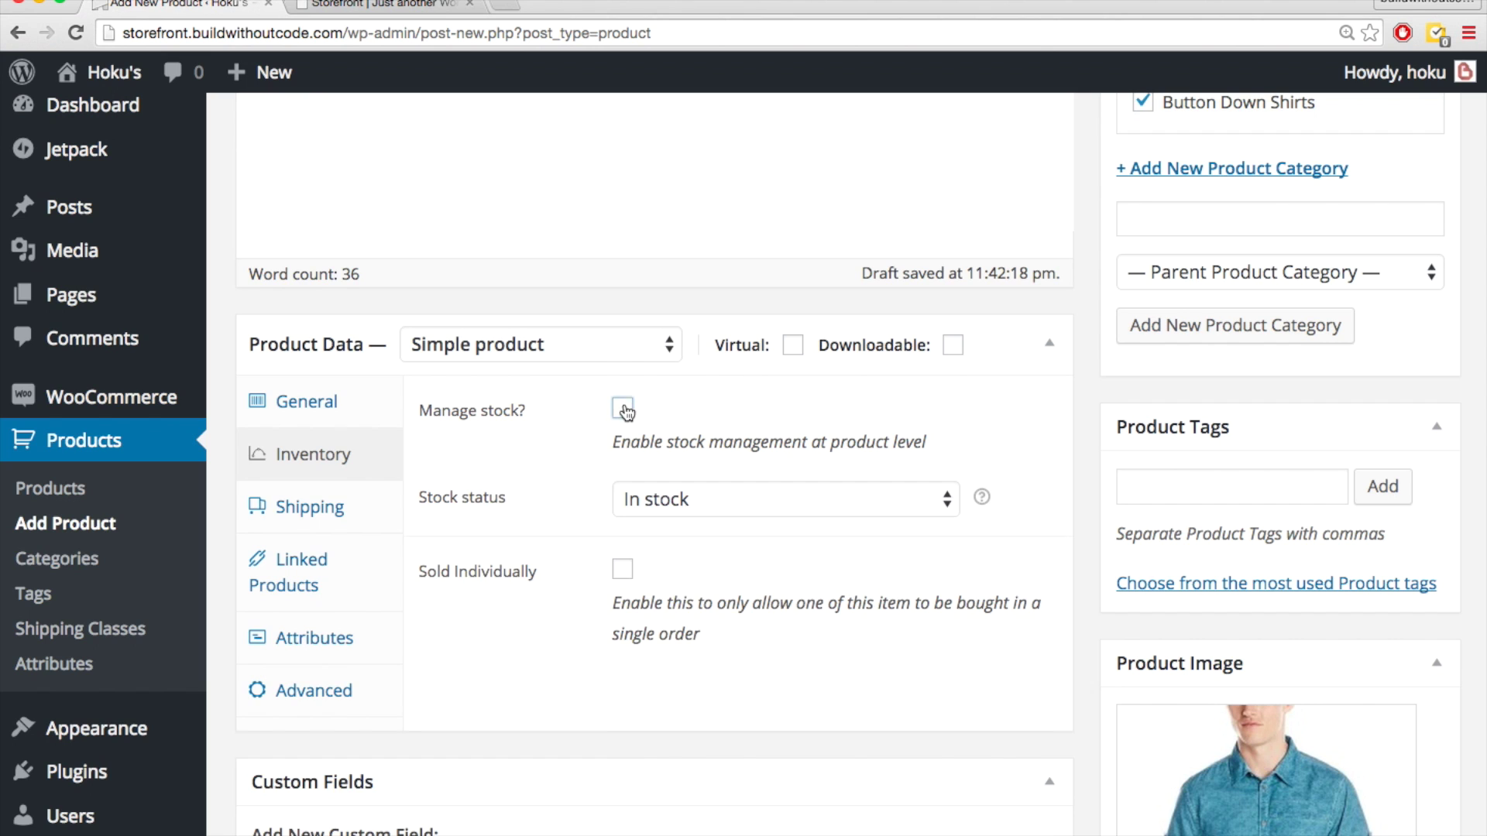
double_click(660, 498)
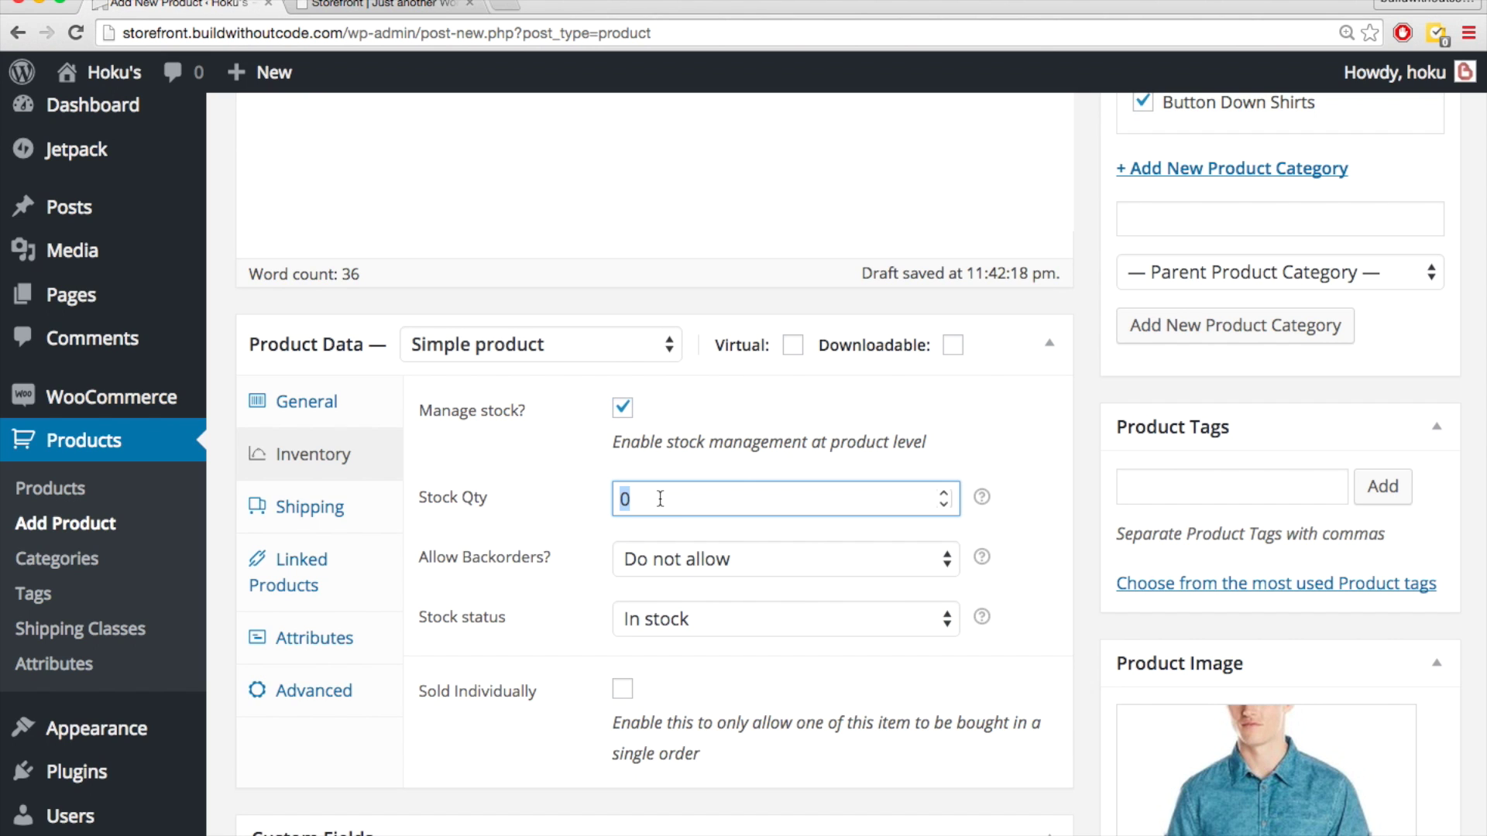
type("3")
left_click(557, 439)
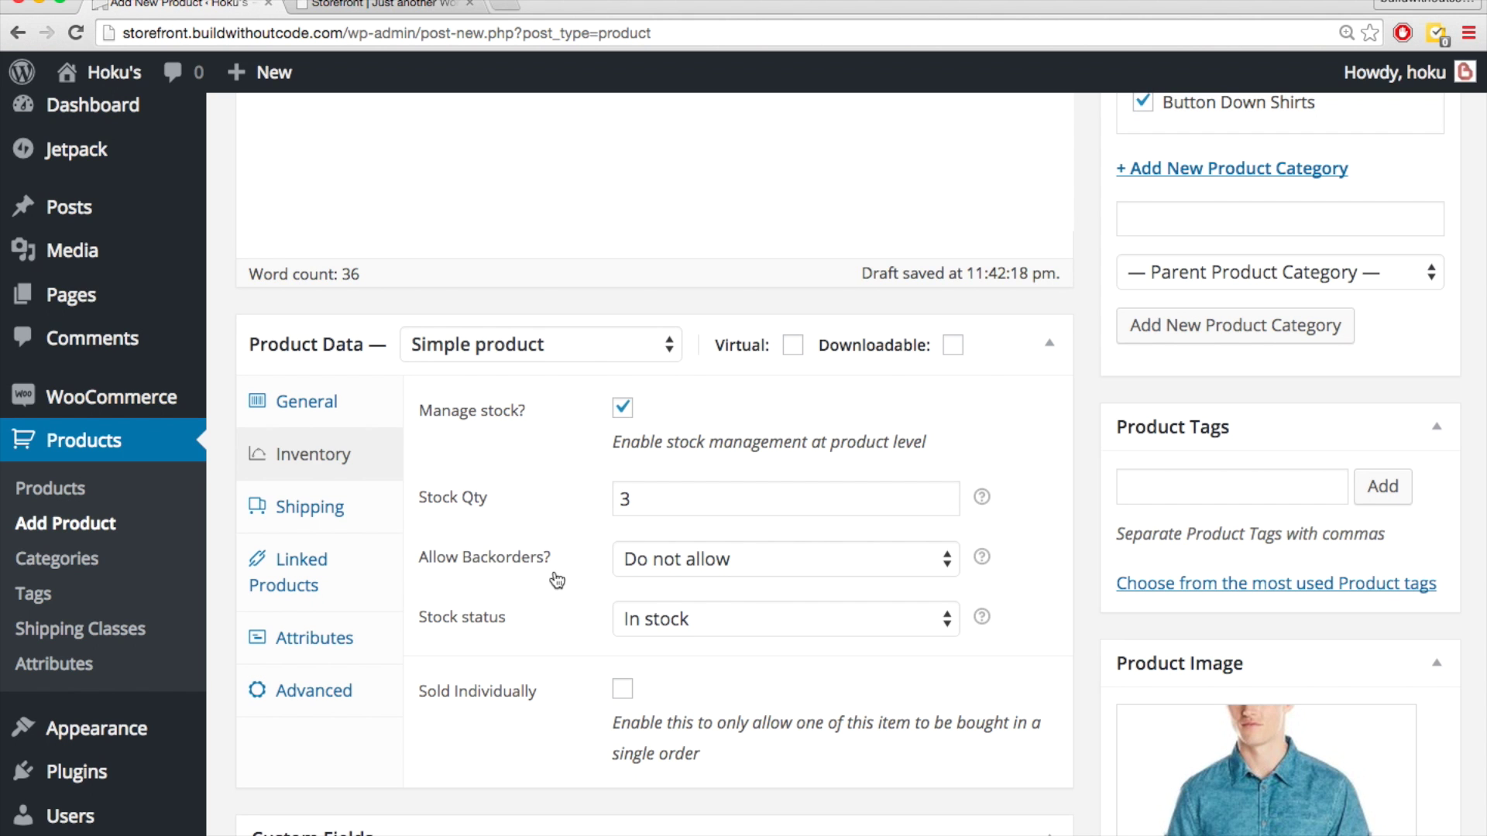
scroll(565, 580, "down", 2)
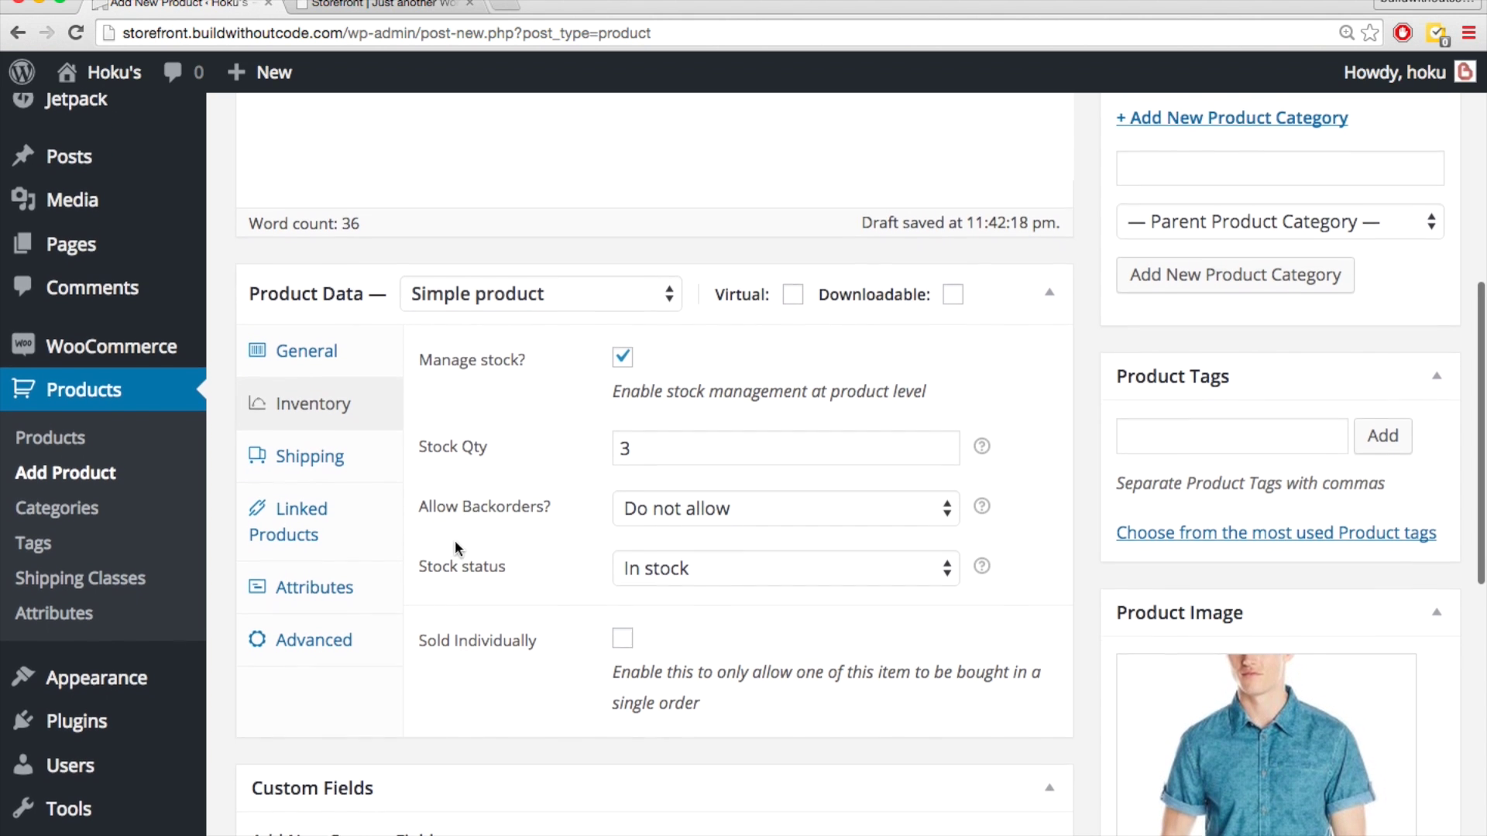
scroll(454, 540, "up", 1)
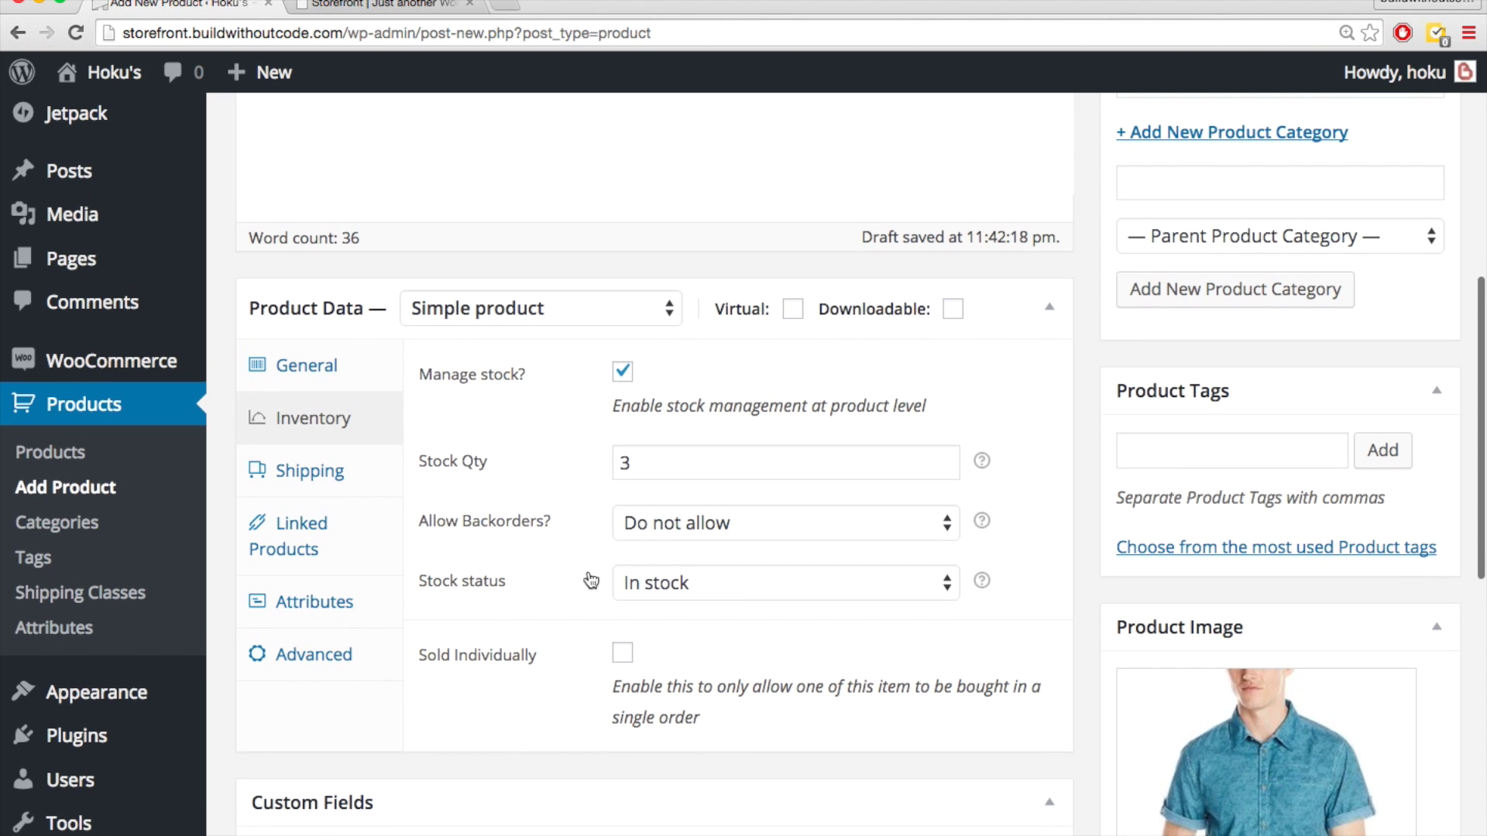
- Review the product's shipping weight, dimensions and class fields, its linked product options and its attributes
left_click(341, 473)
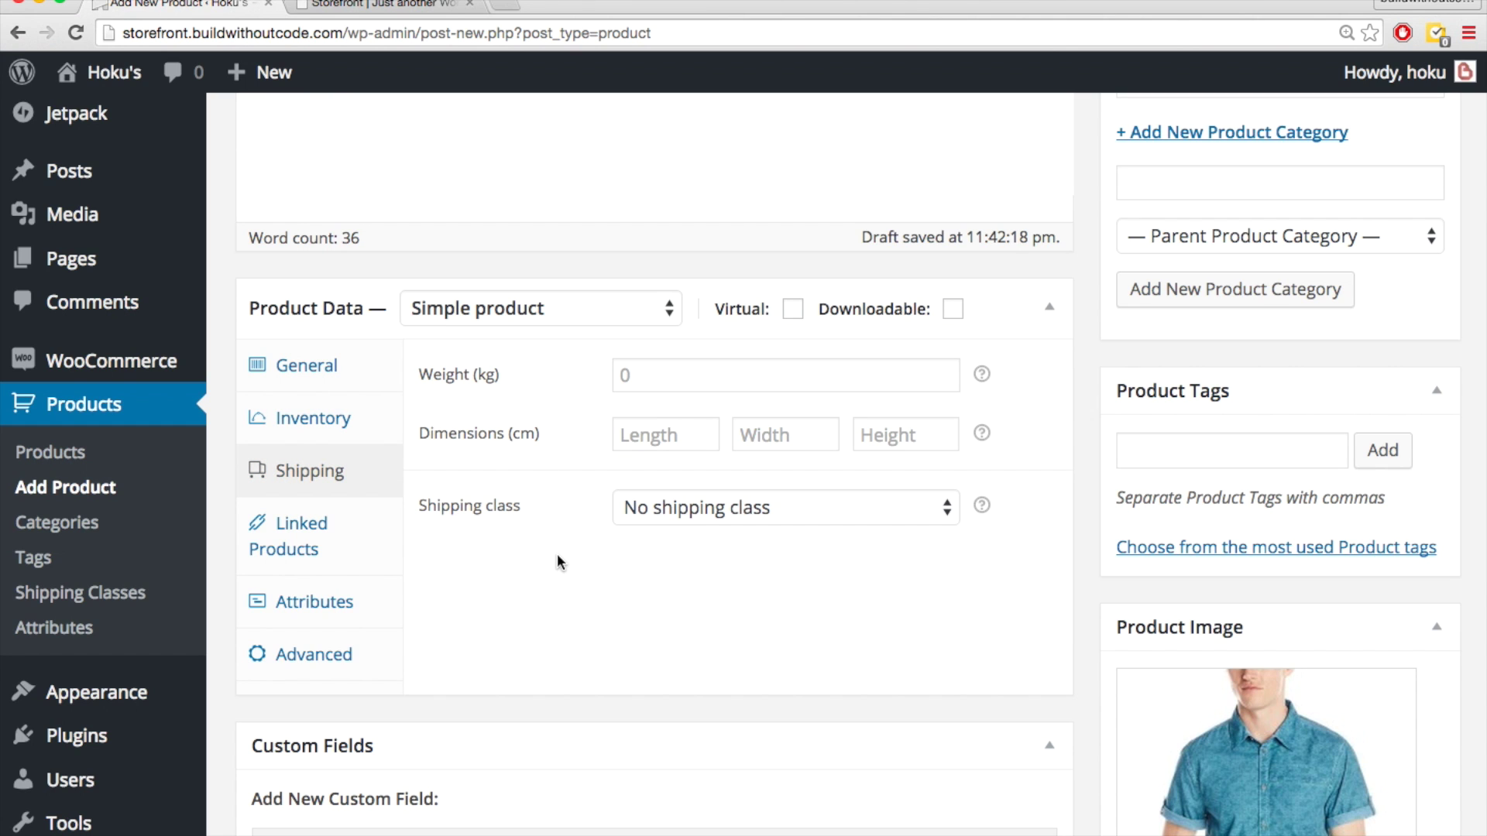
left_click(654, 375)
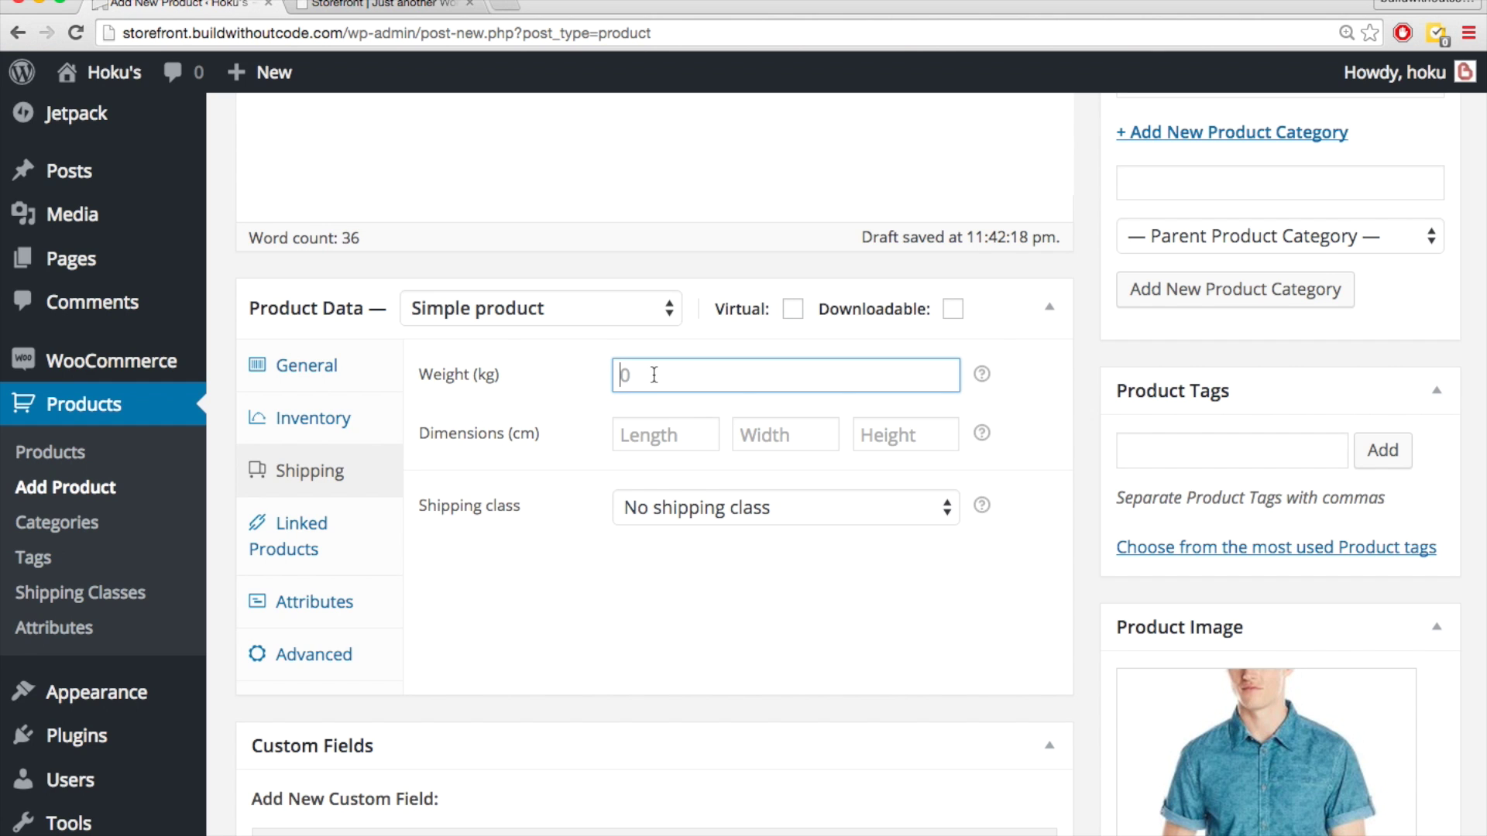
left_click(589, 550)
scroll(514, 587, "down", 1)
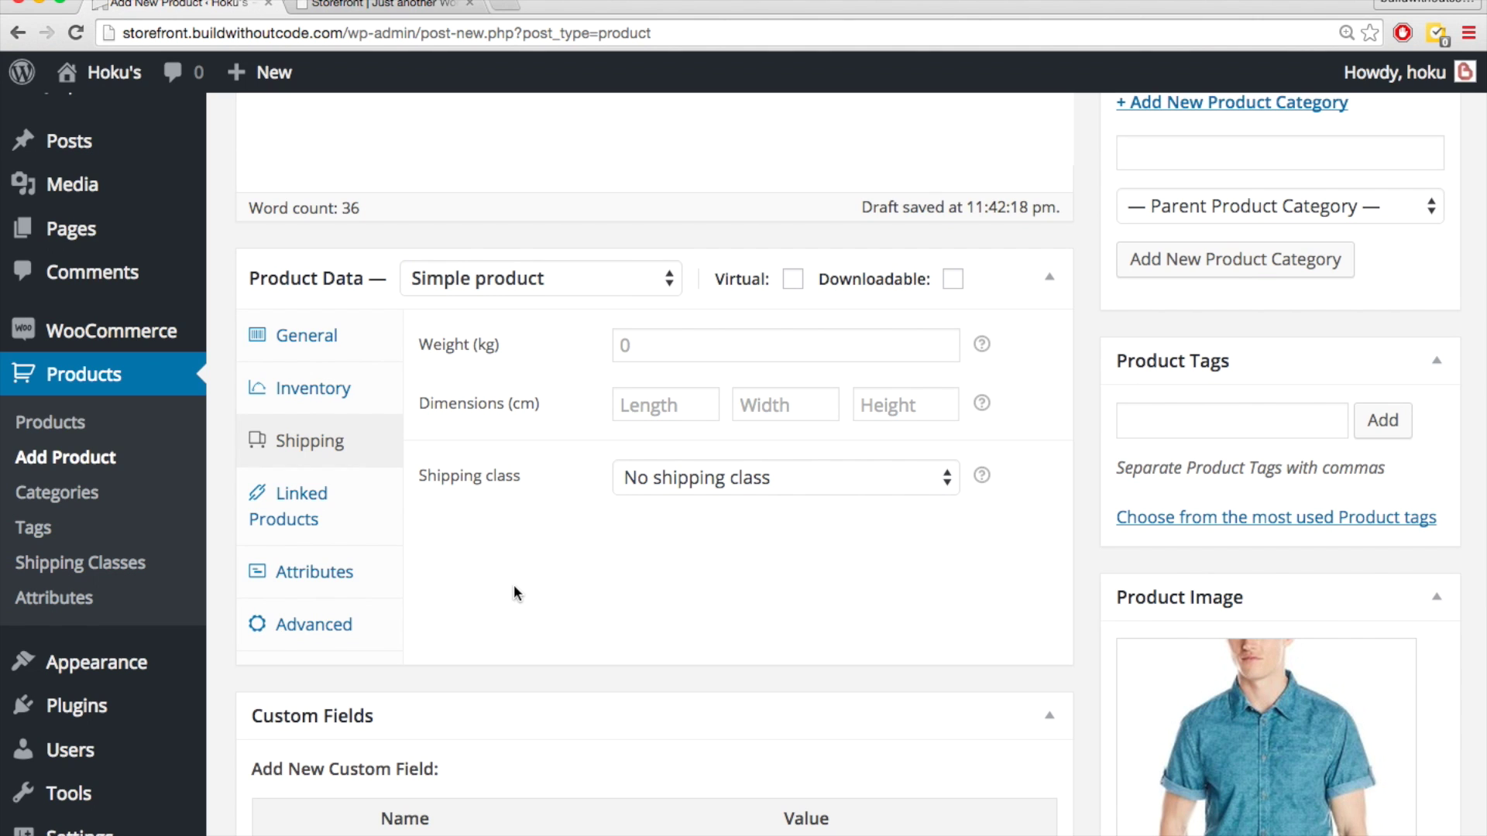
left_click(299, 513)
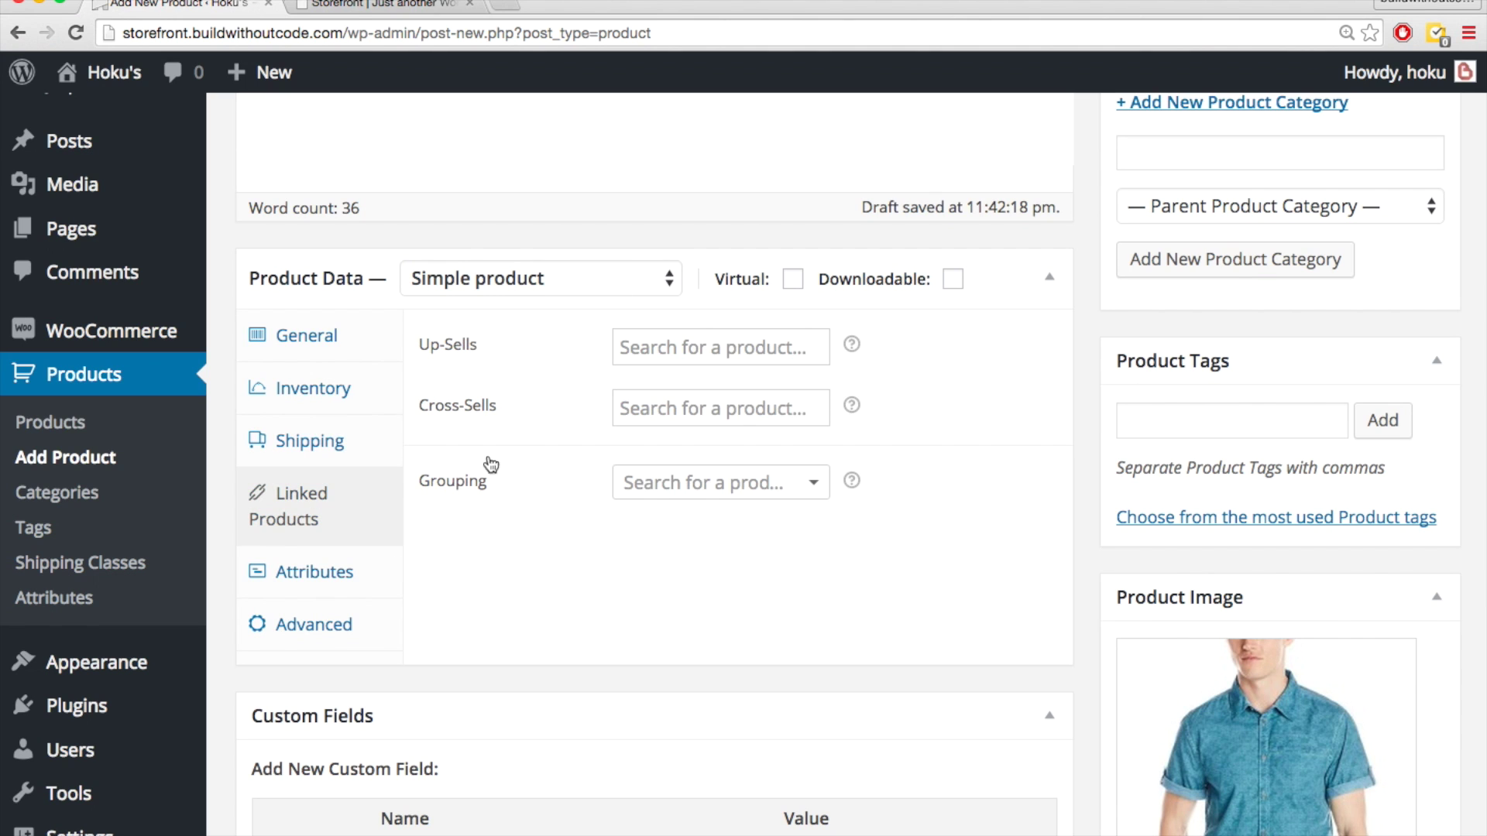
scroll(584, 597, "down", 3)
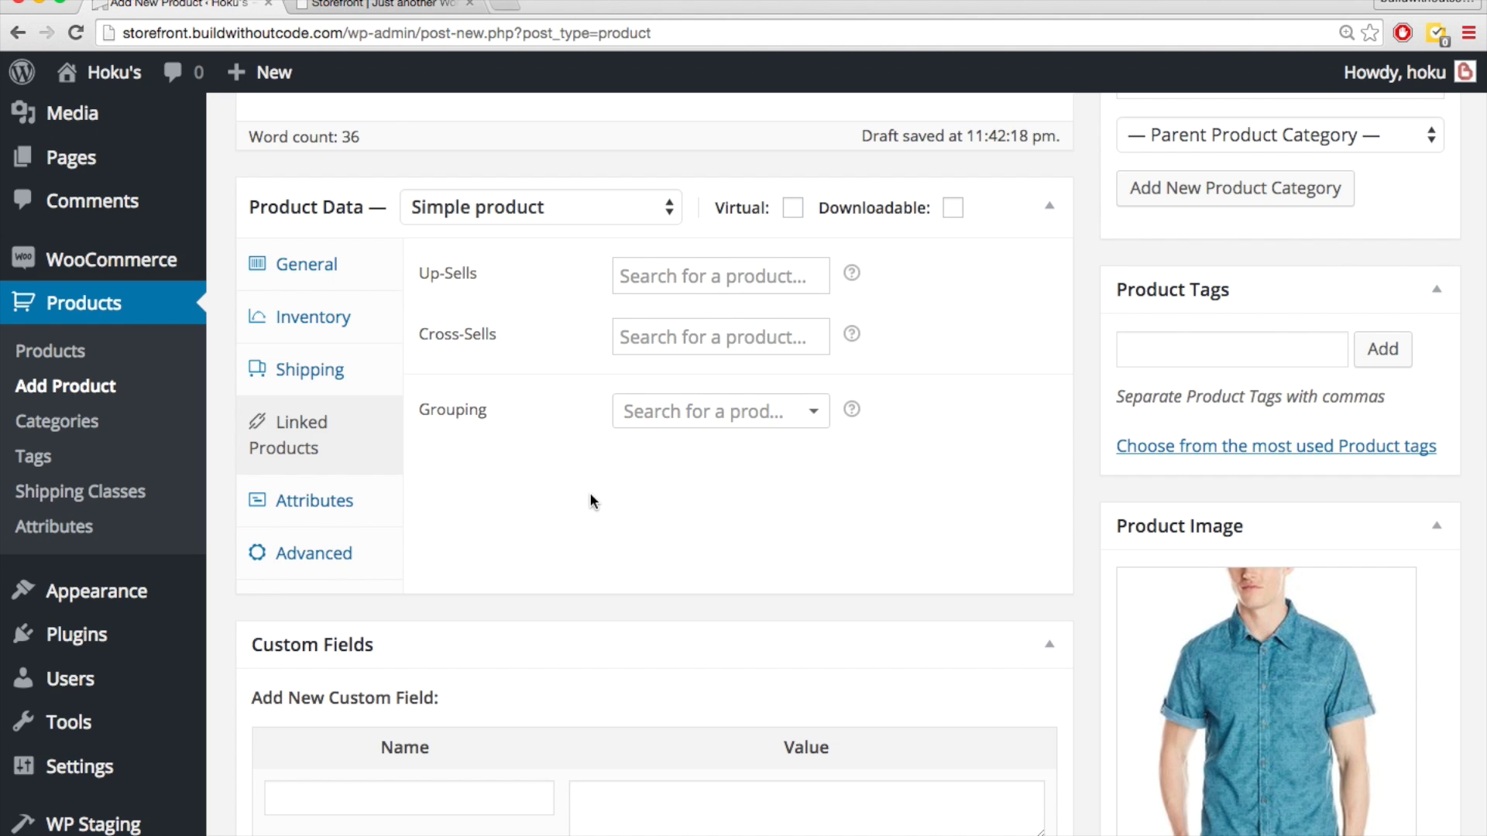
scroll(488, 524, "down", 1)
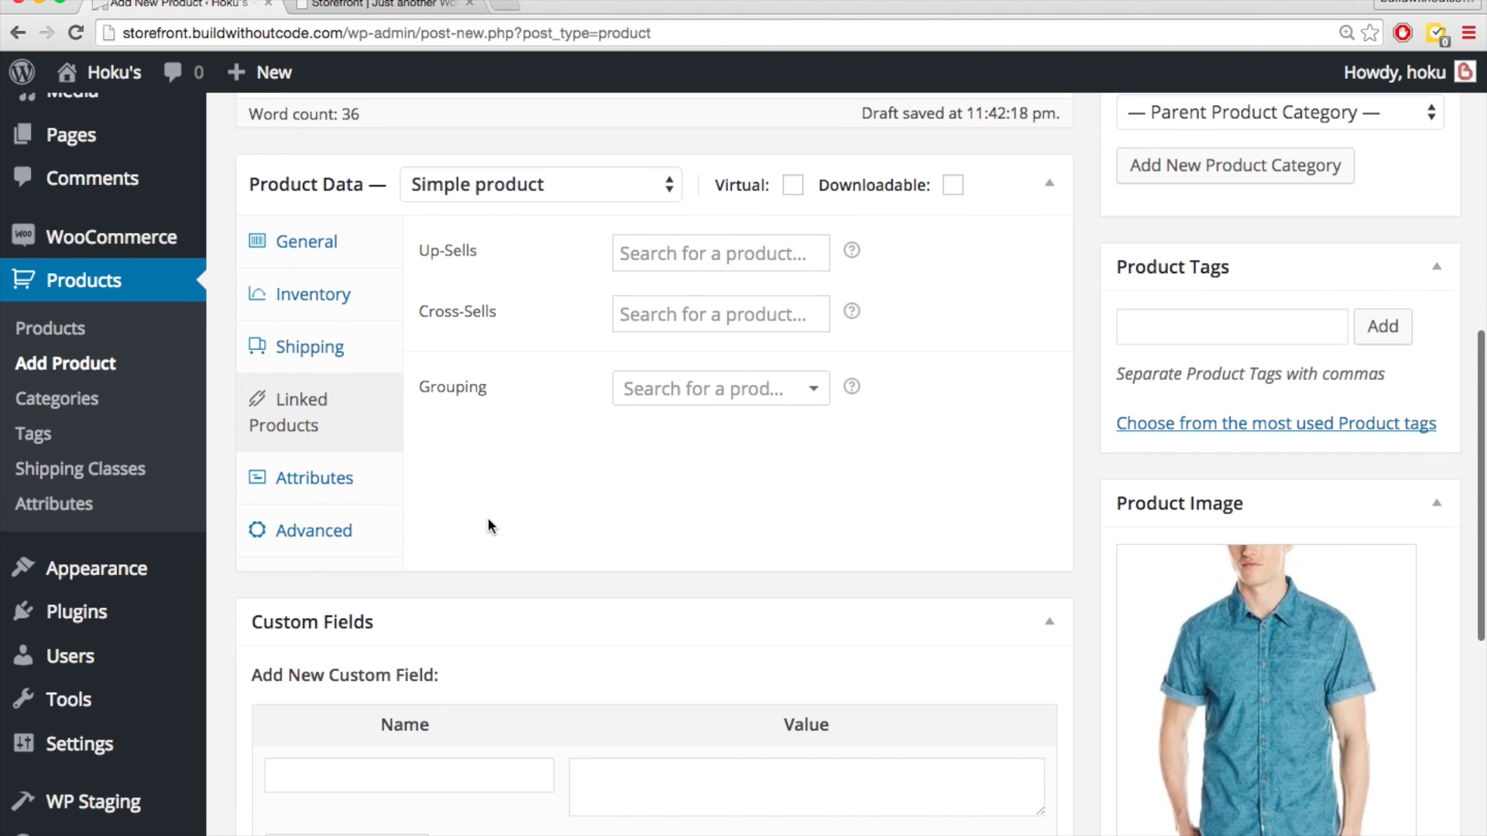
left_click(354, 482)
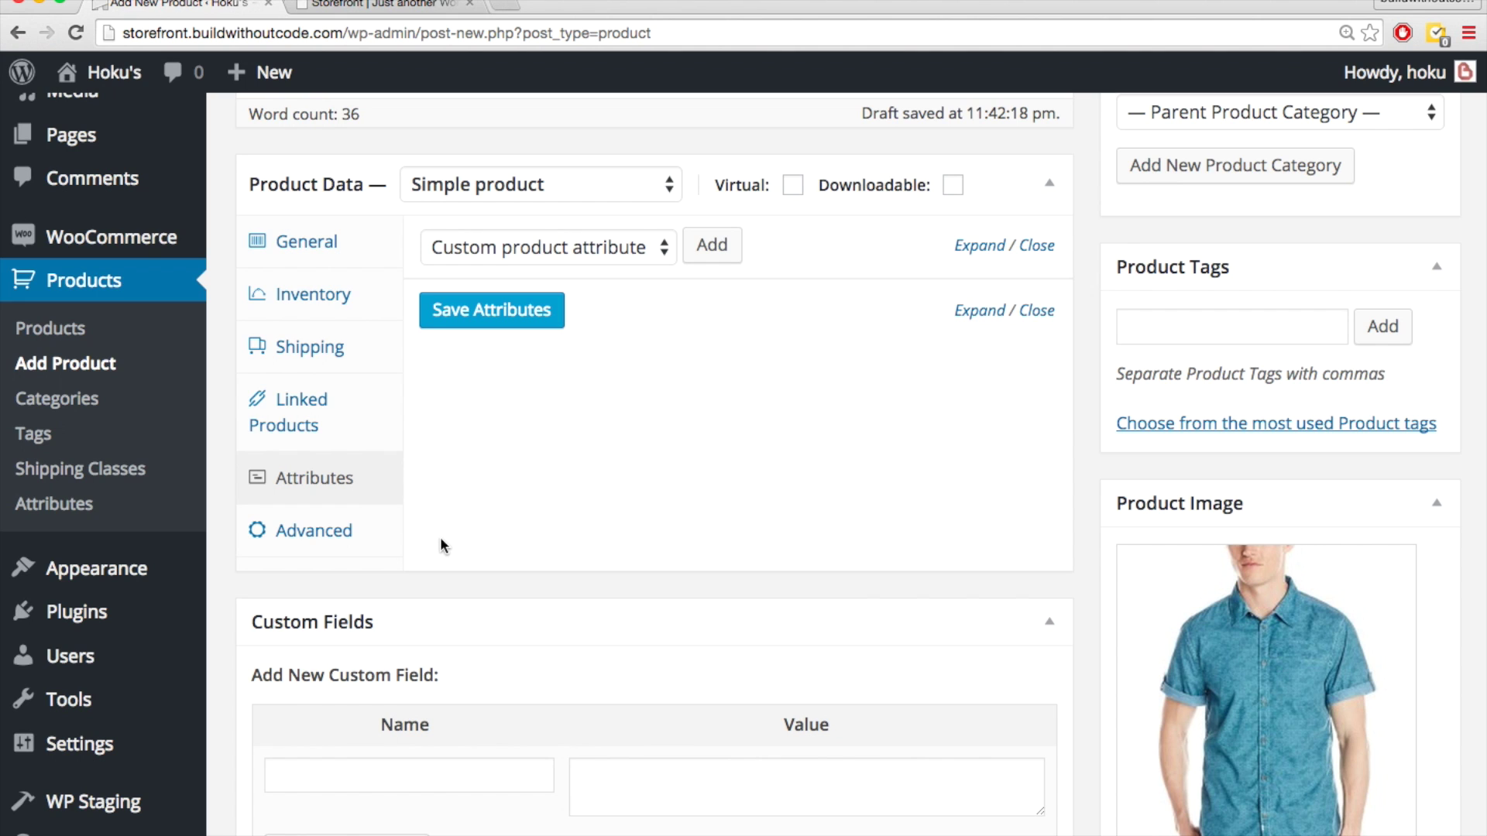
- Enable reviews in the product's advanced settings and publish the product
left_click(331, 543)
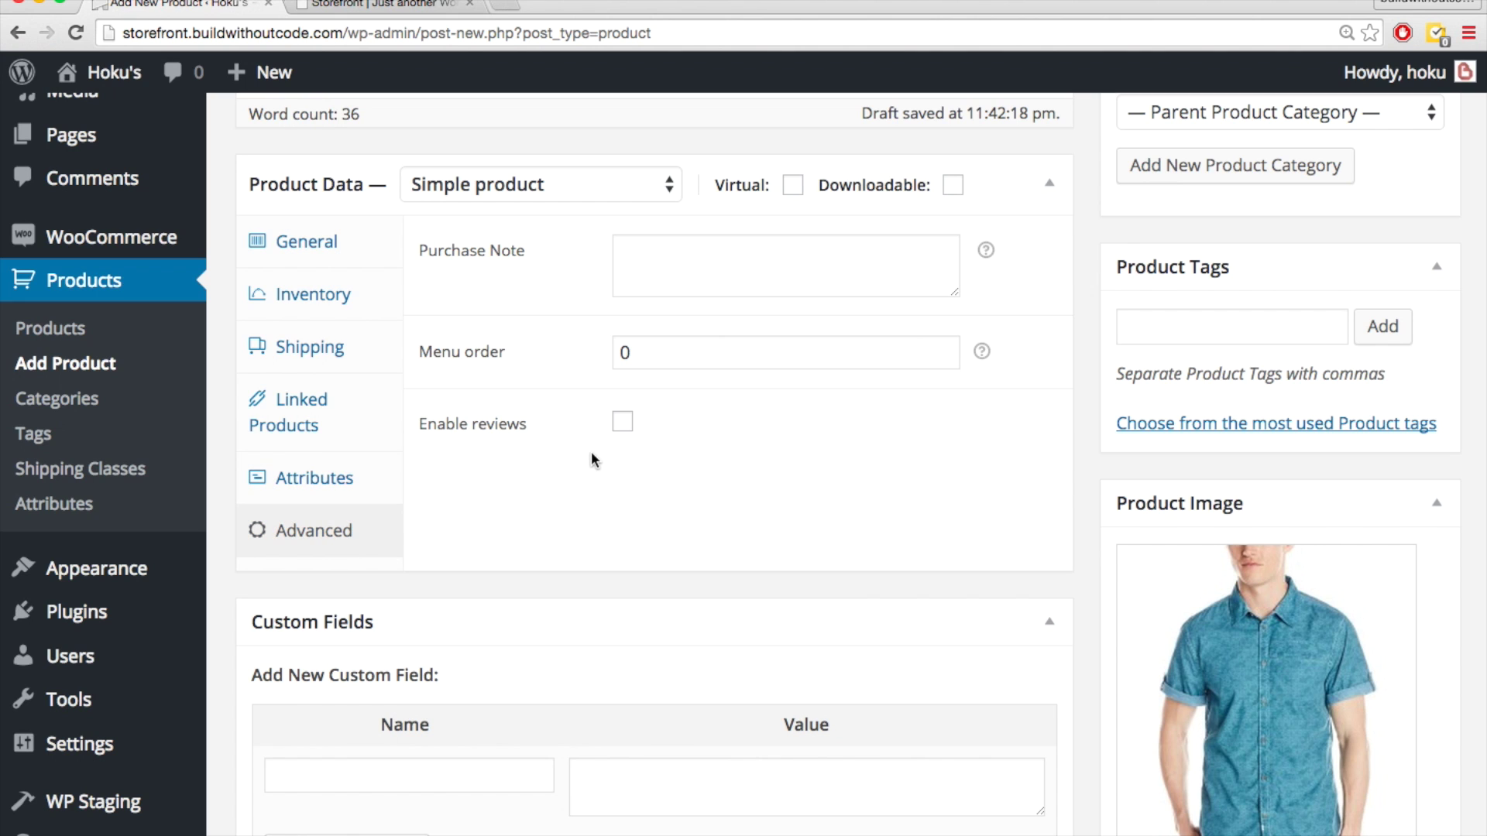
left_click(623, 424)
scroll(759, 528, "down", 10)
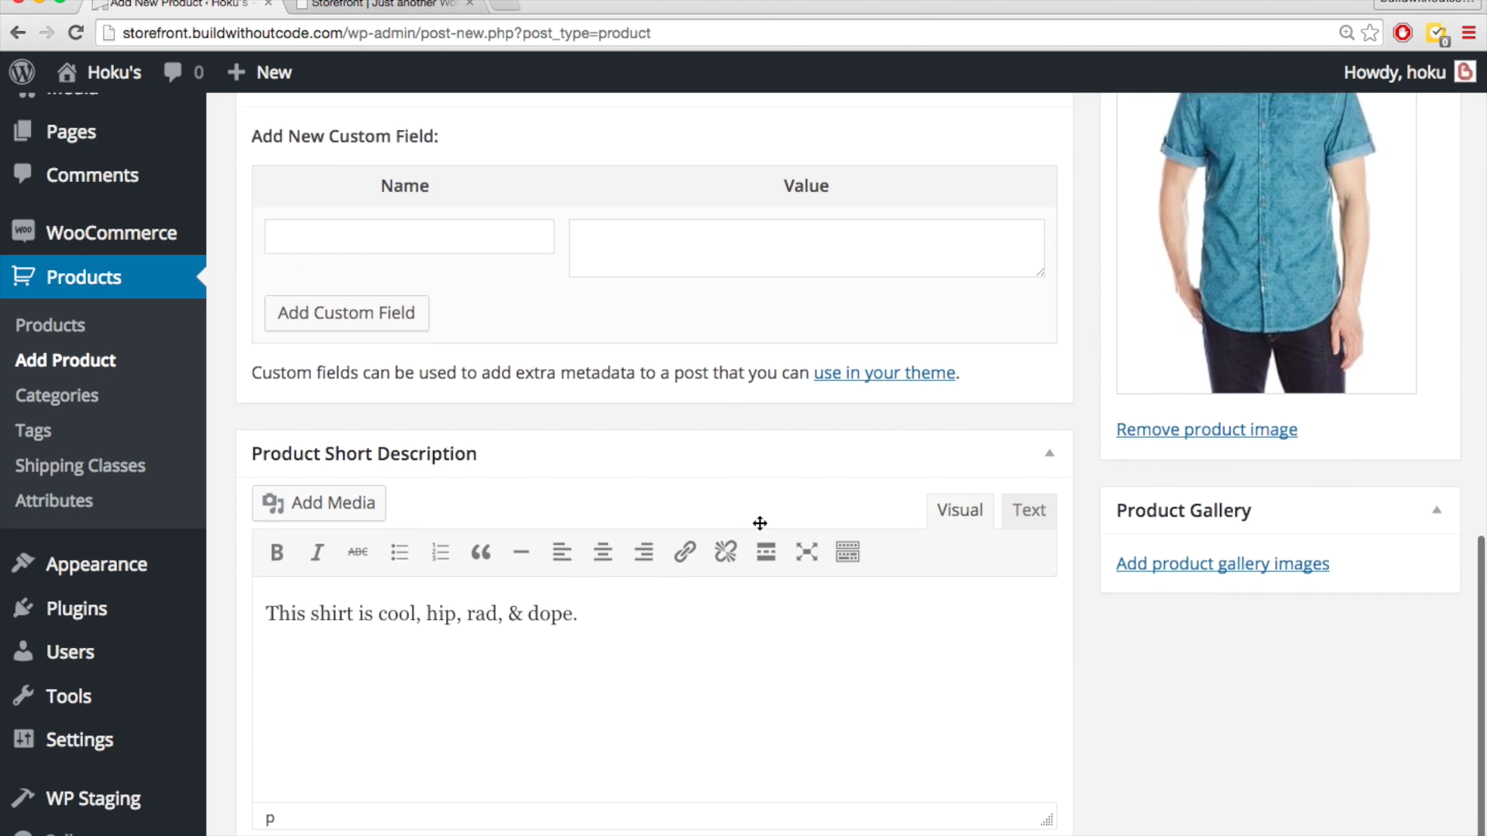
scroll(759, 523, "up", 20)
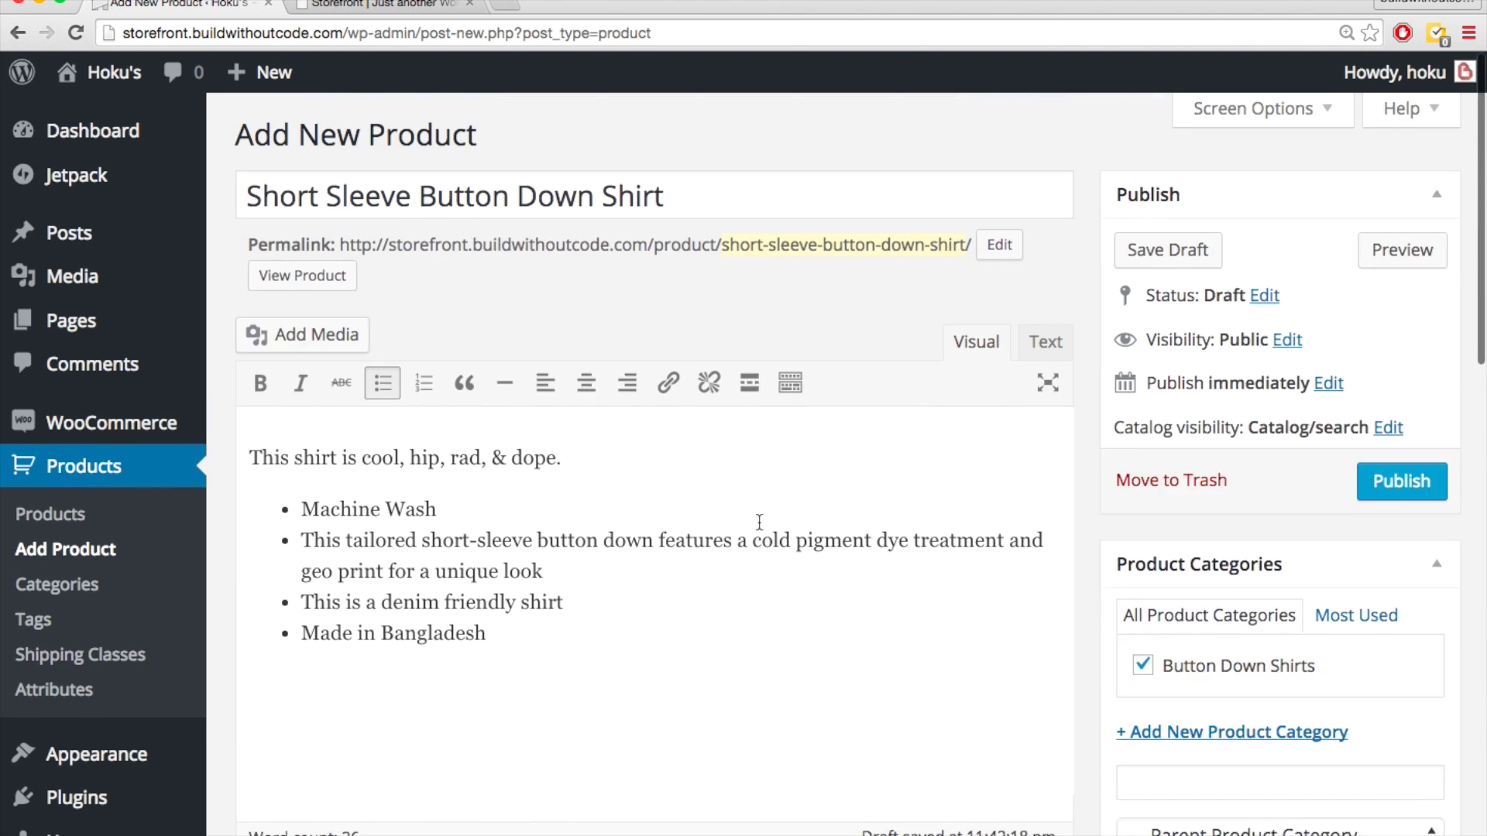
left_click(1391, 480)
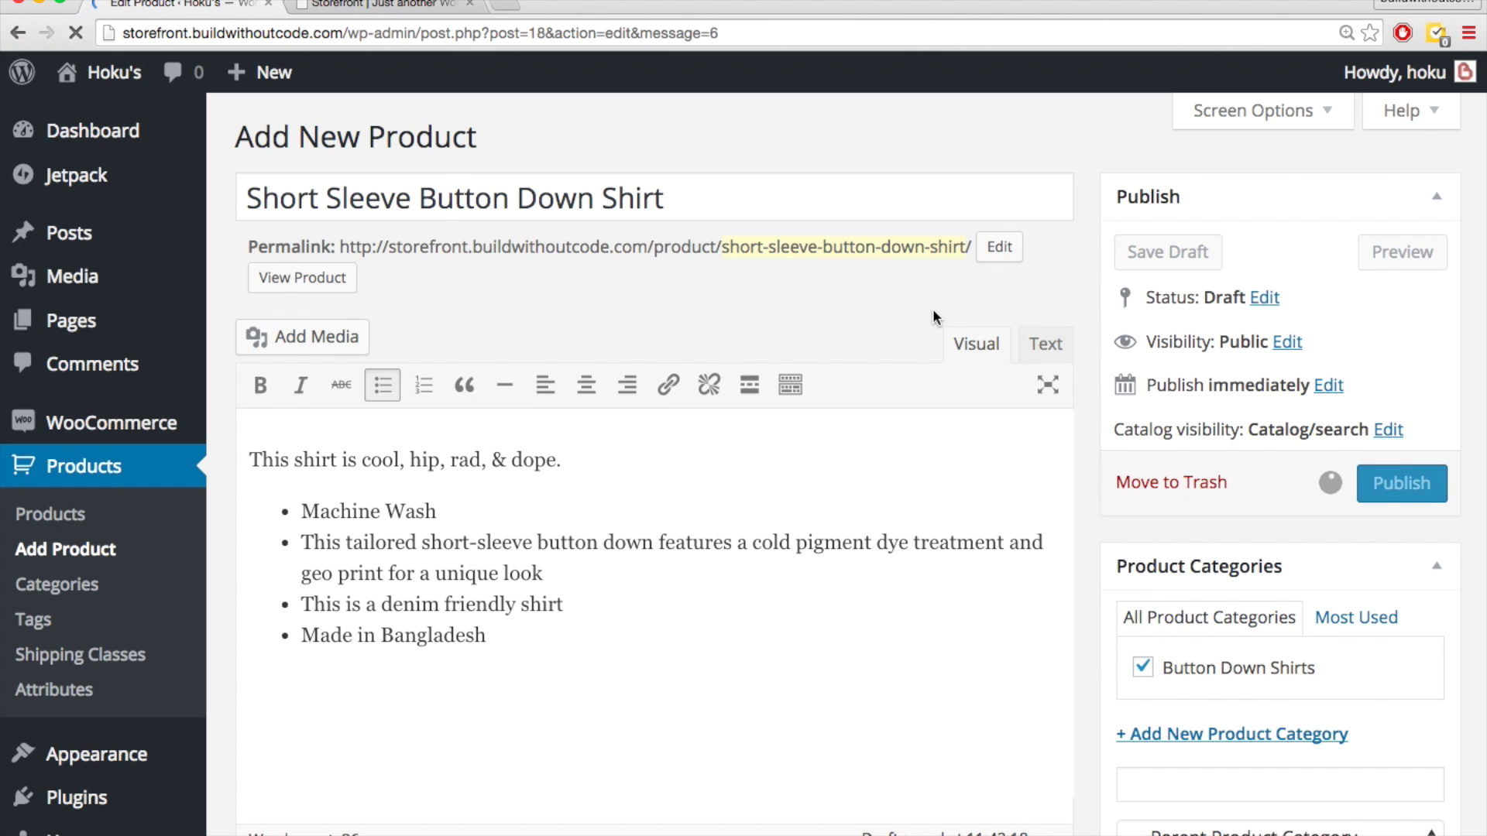
- Switch to the storefront home page and open the Short Sleeve Button Down Shirt from Recent Products
key("ctrl+Tab")
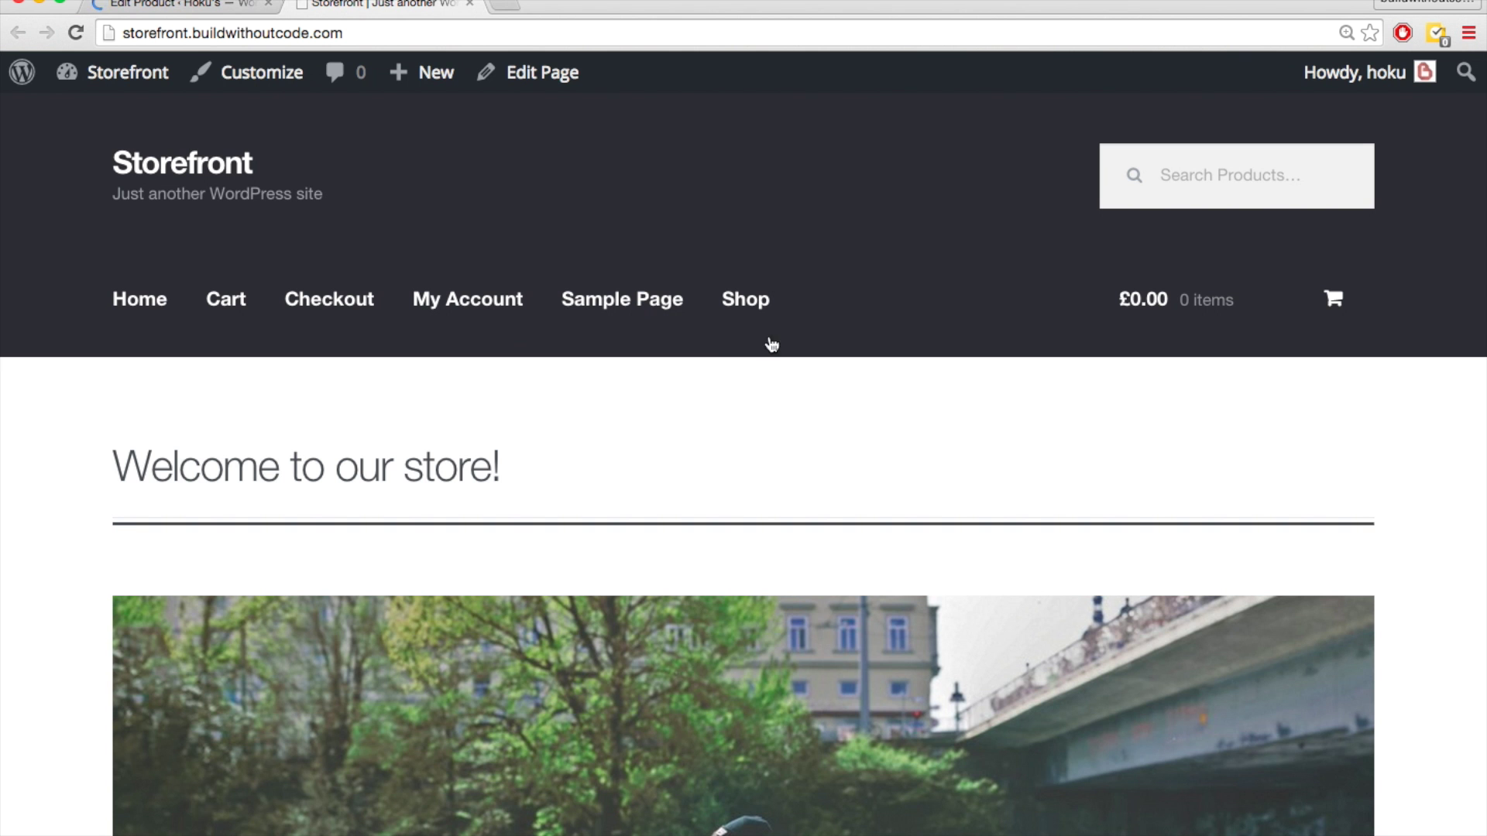
scroll(54, 436, "down", 15)
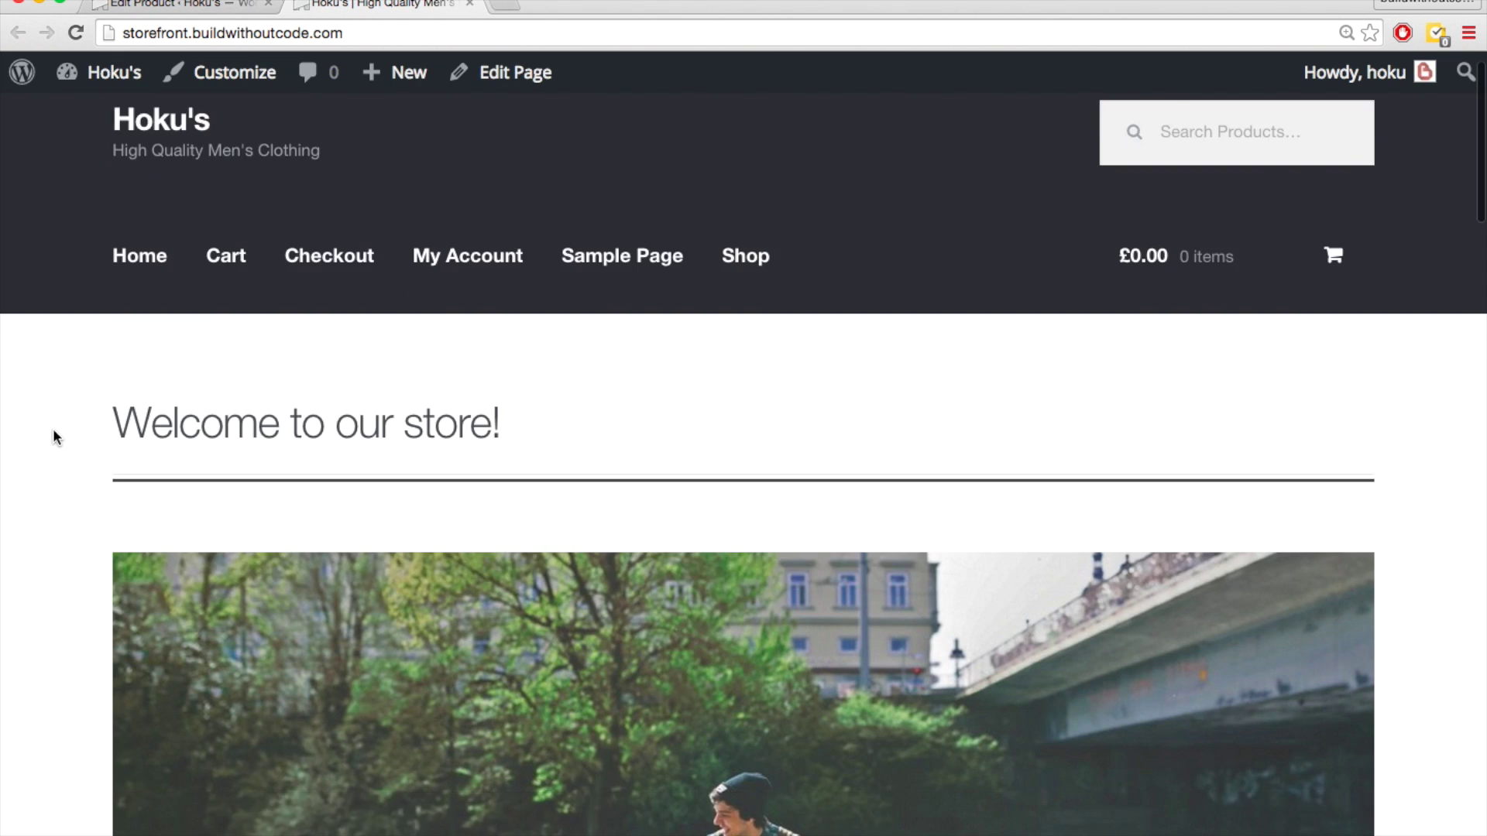
scroll(53, 431, "down", 7)
scroll(53, 432, "up", 4)
scroll(53, 514, "down", 9)
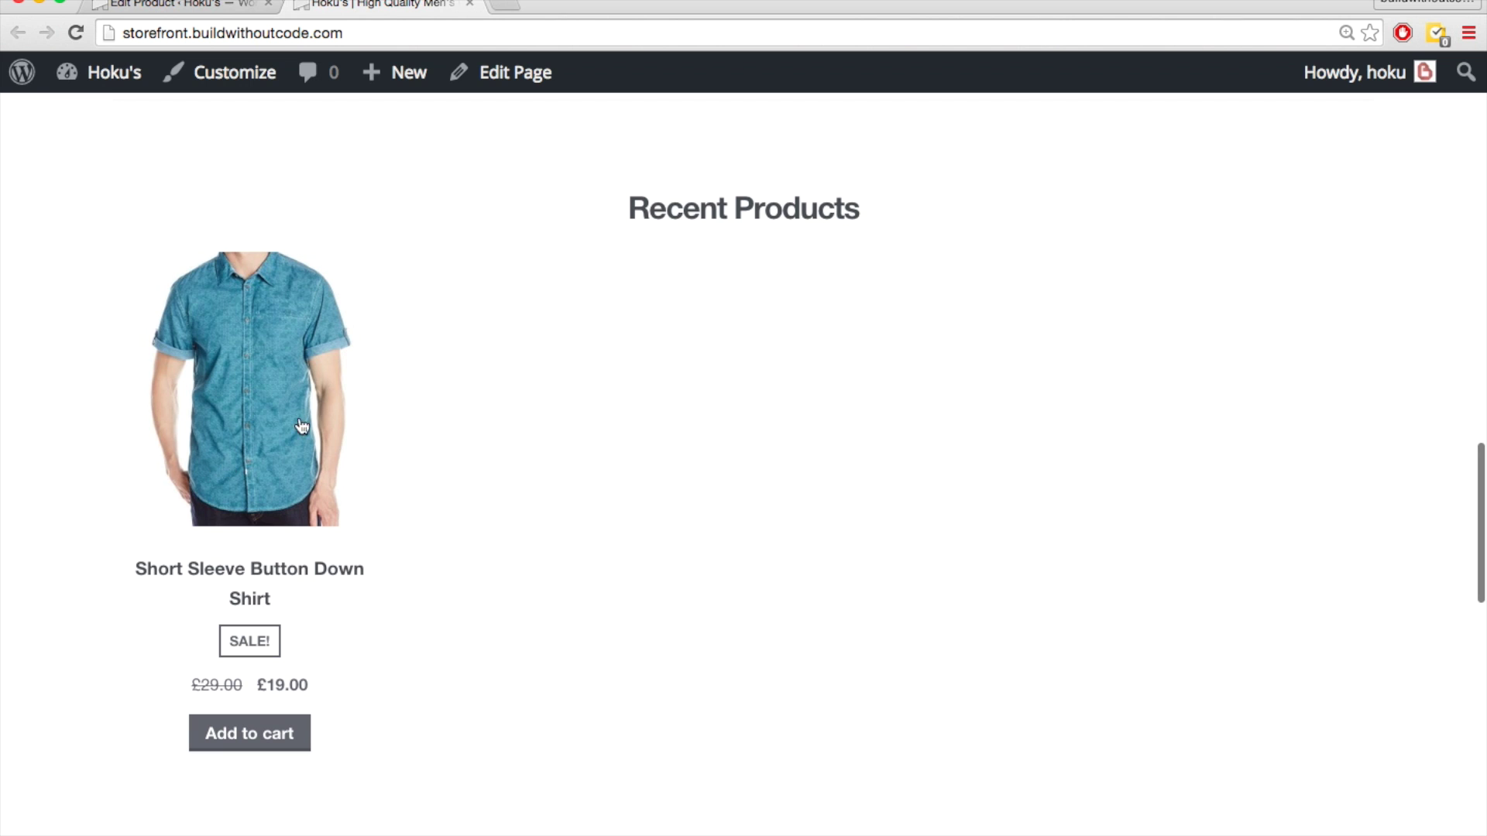
left_click(267, 492)
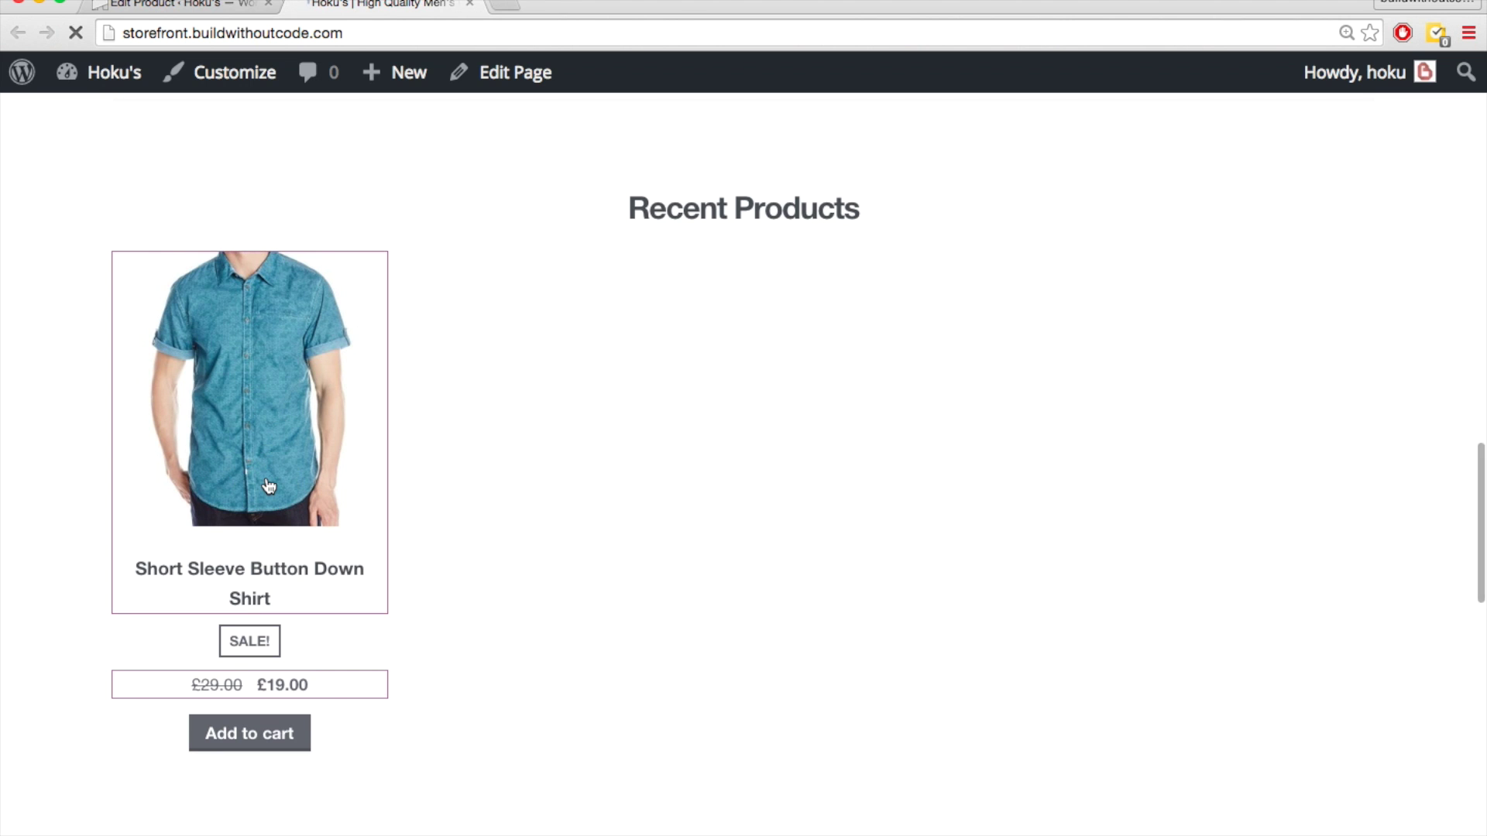
- Examine the stock availability and the regular and sale prices on the shirt's product page
scroll(585, 598, "down", 5)
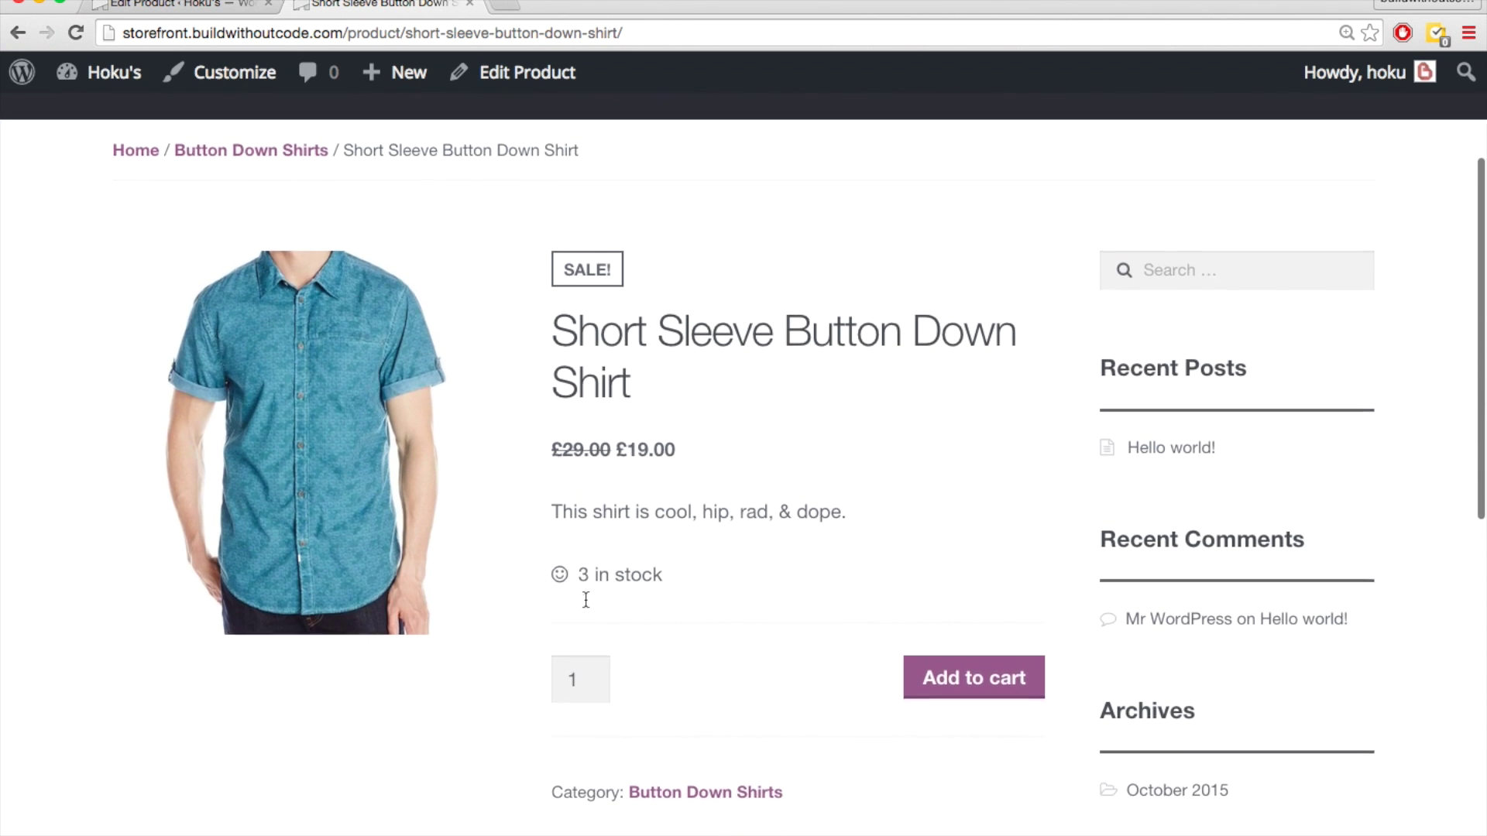
scroll(248, 757, "down", 1)
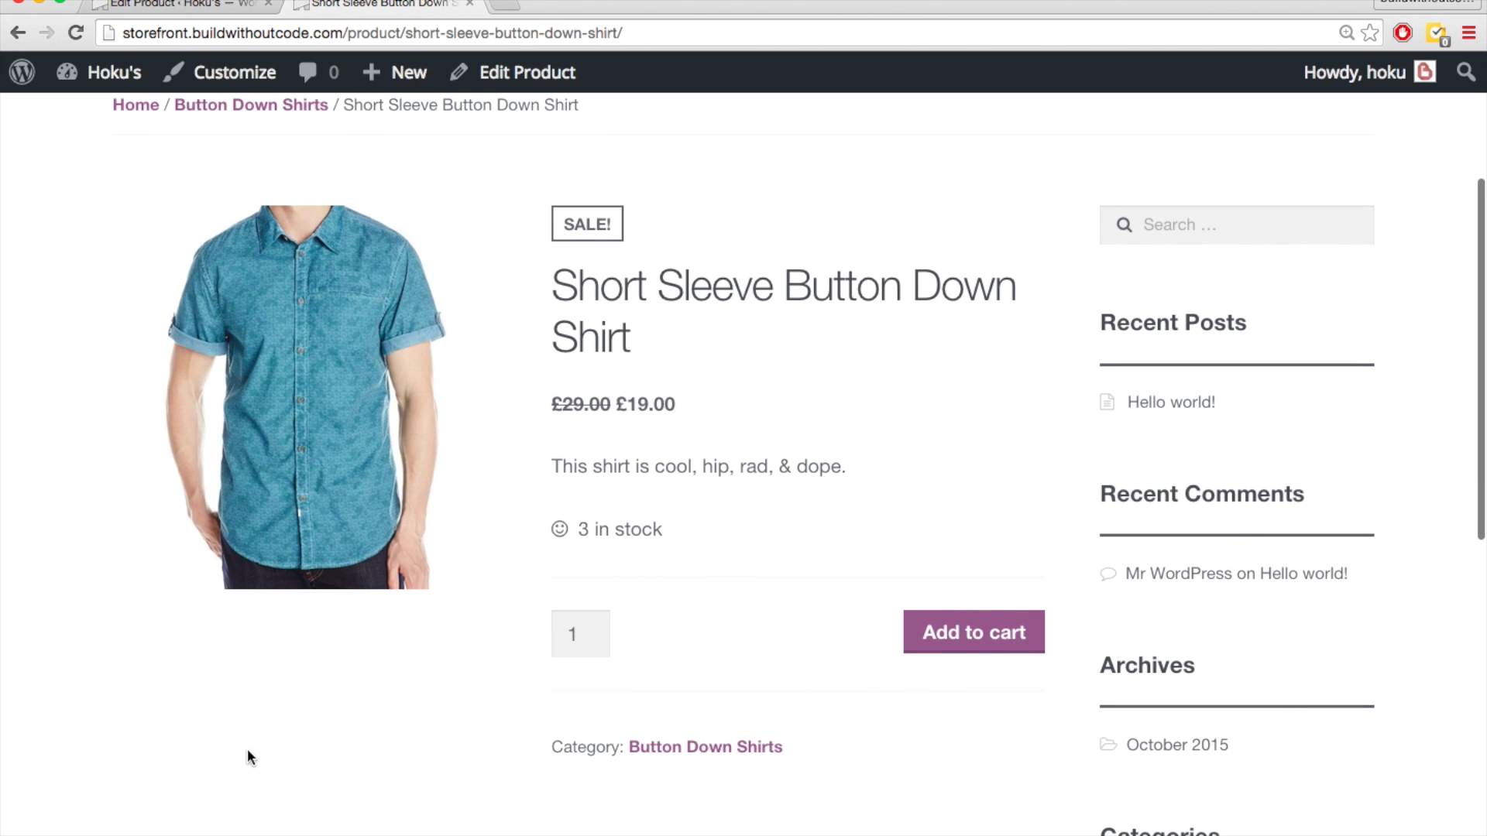
triple_click(584, 532)
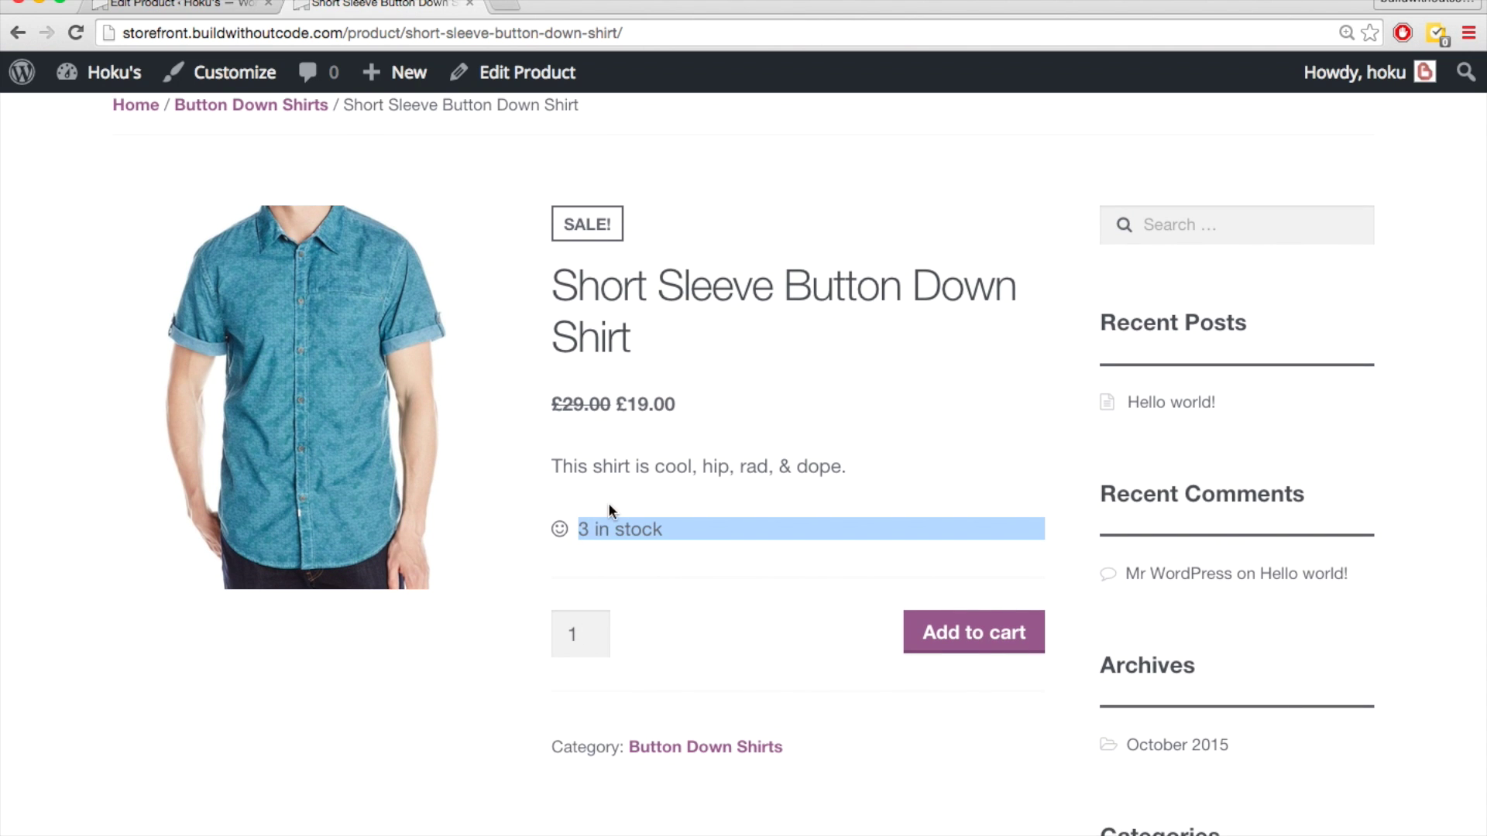
left_click(620, 546)
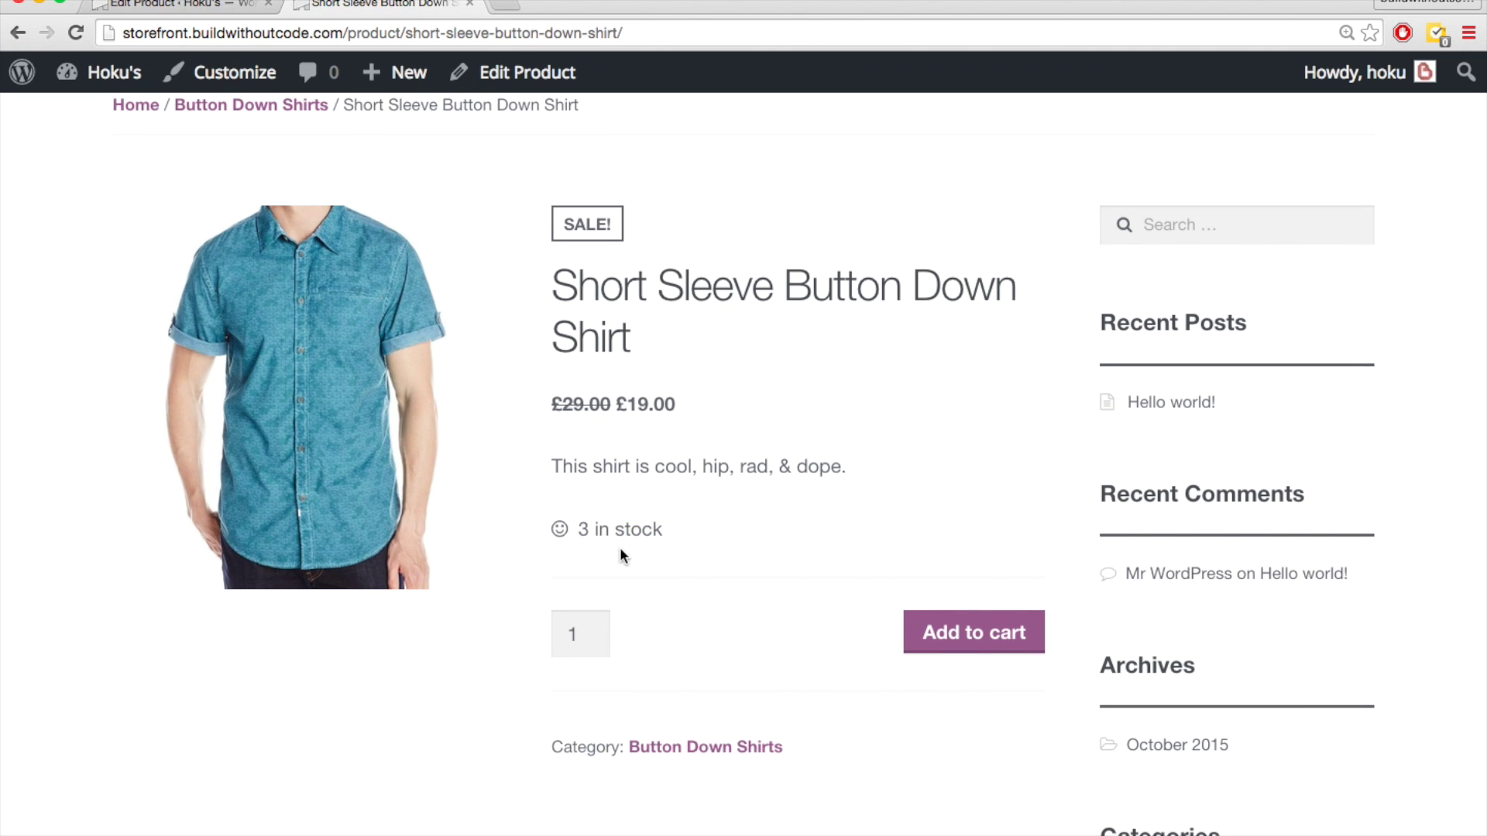
triple_click(612, 404)
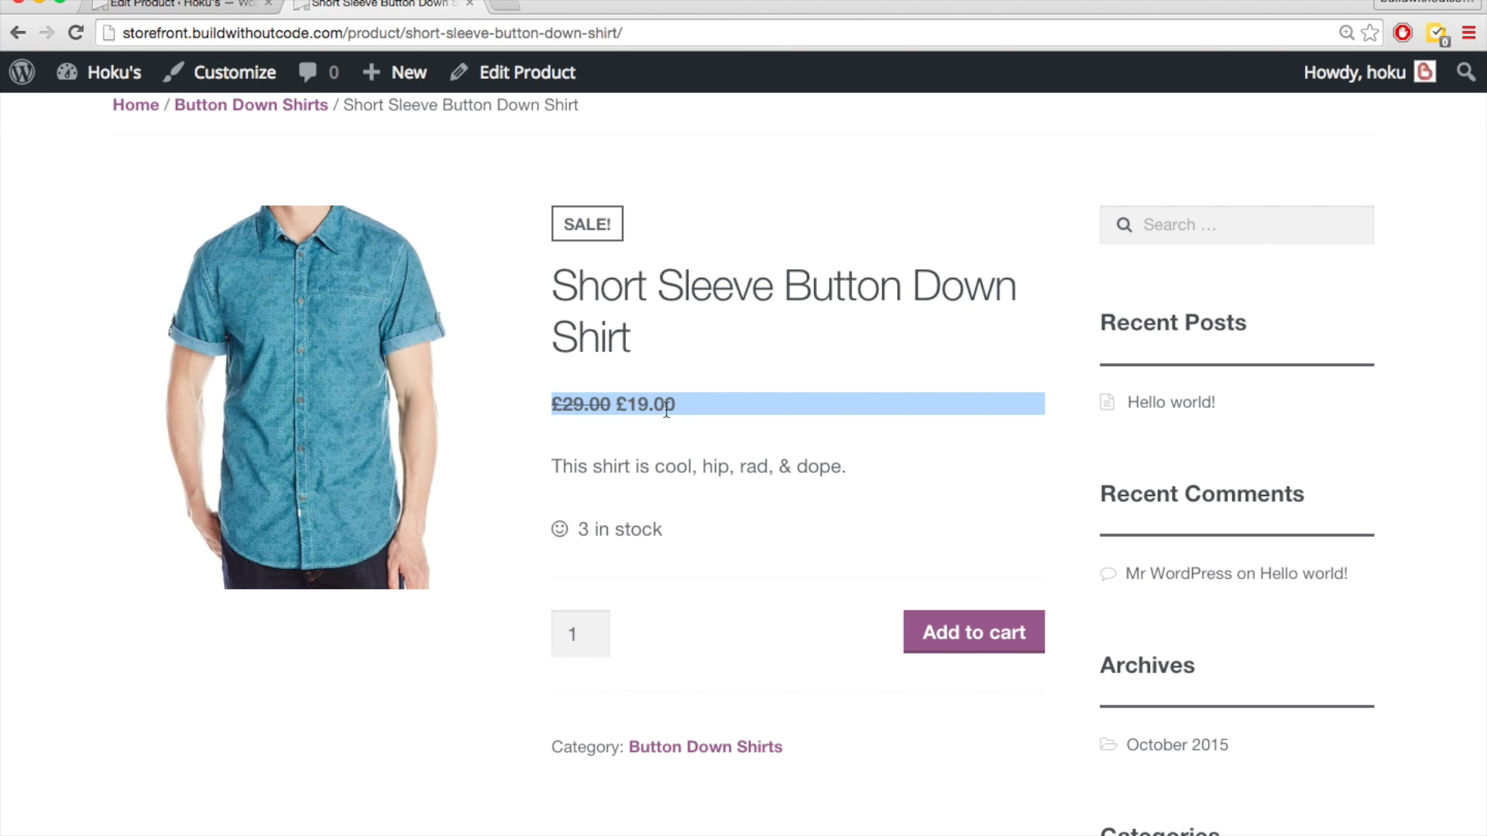
left_click(627, 405)
left_click_drag(619, 404, 679, 405)
left_click(676, 422)
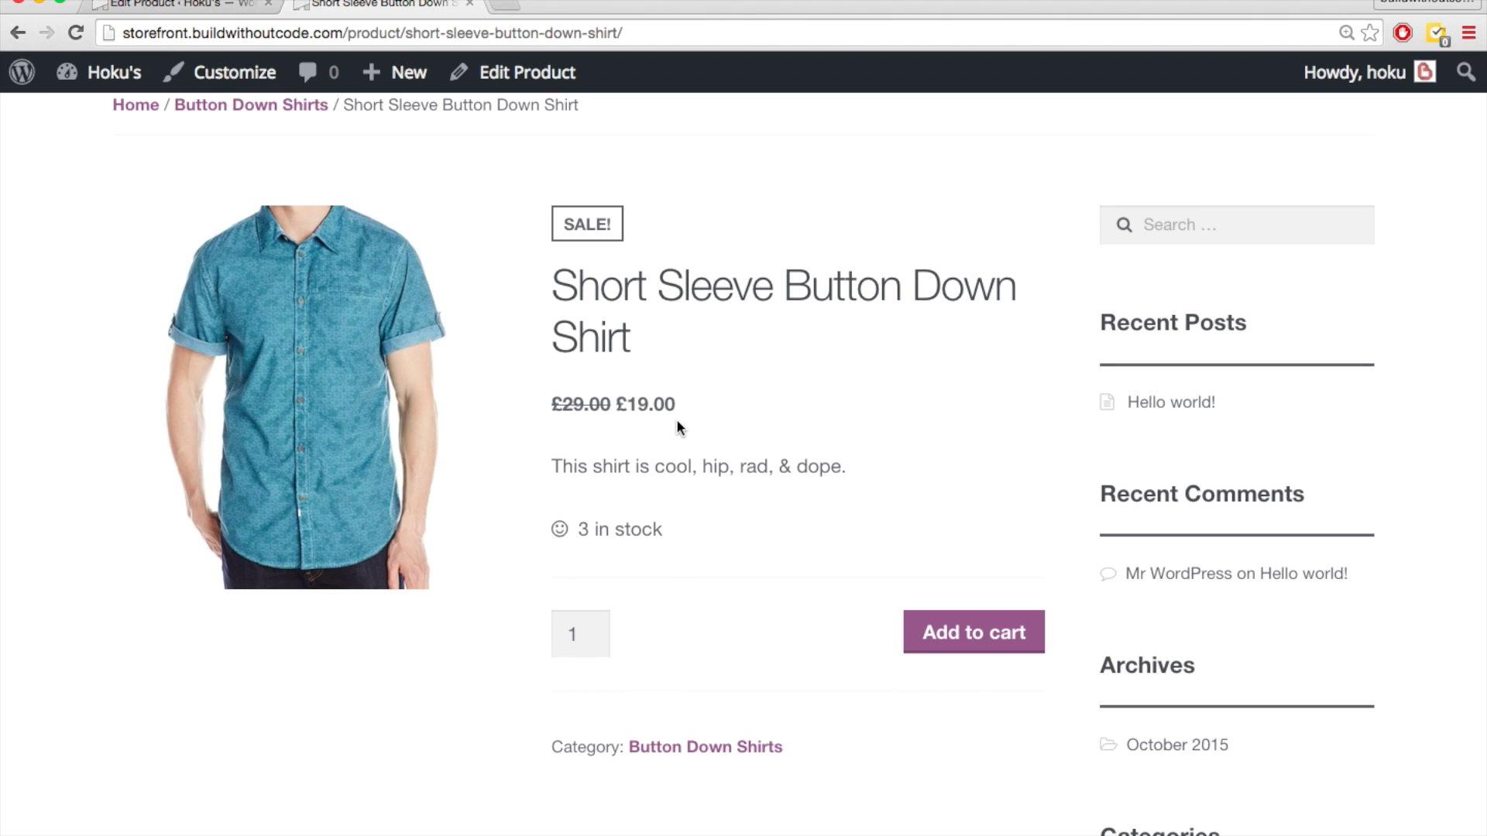
triple_click(641, 406)
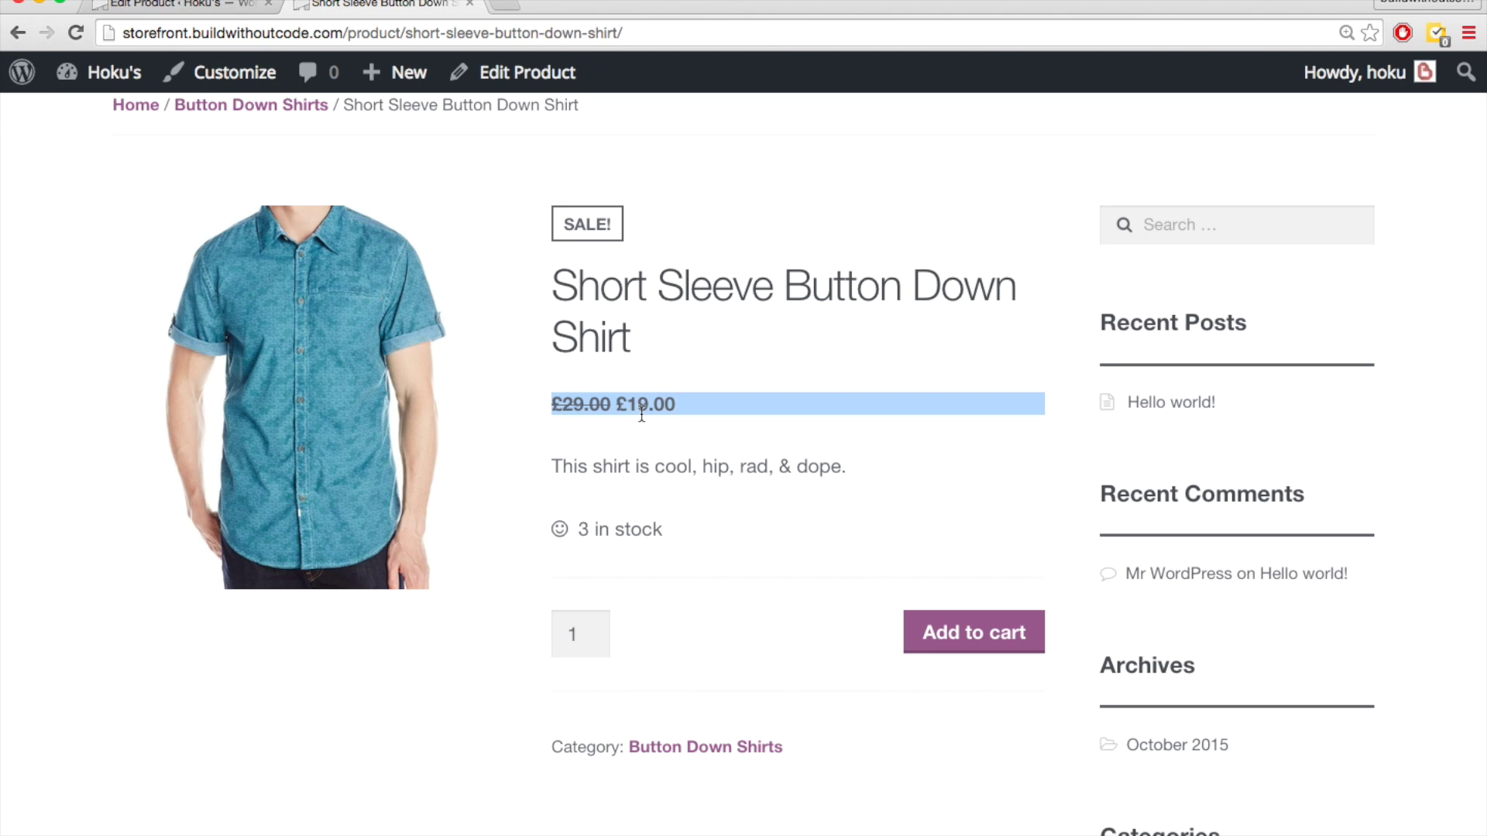
left_click(601, 422)
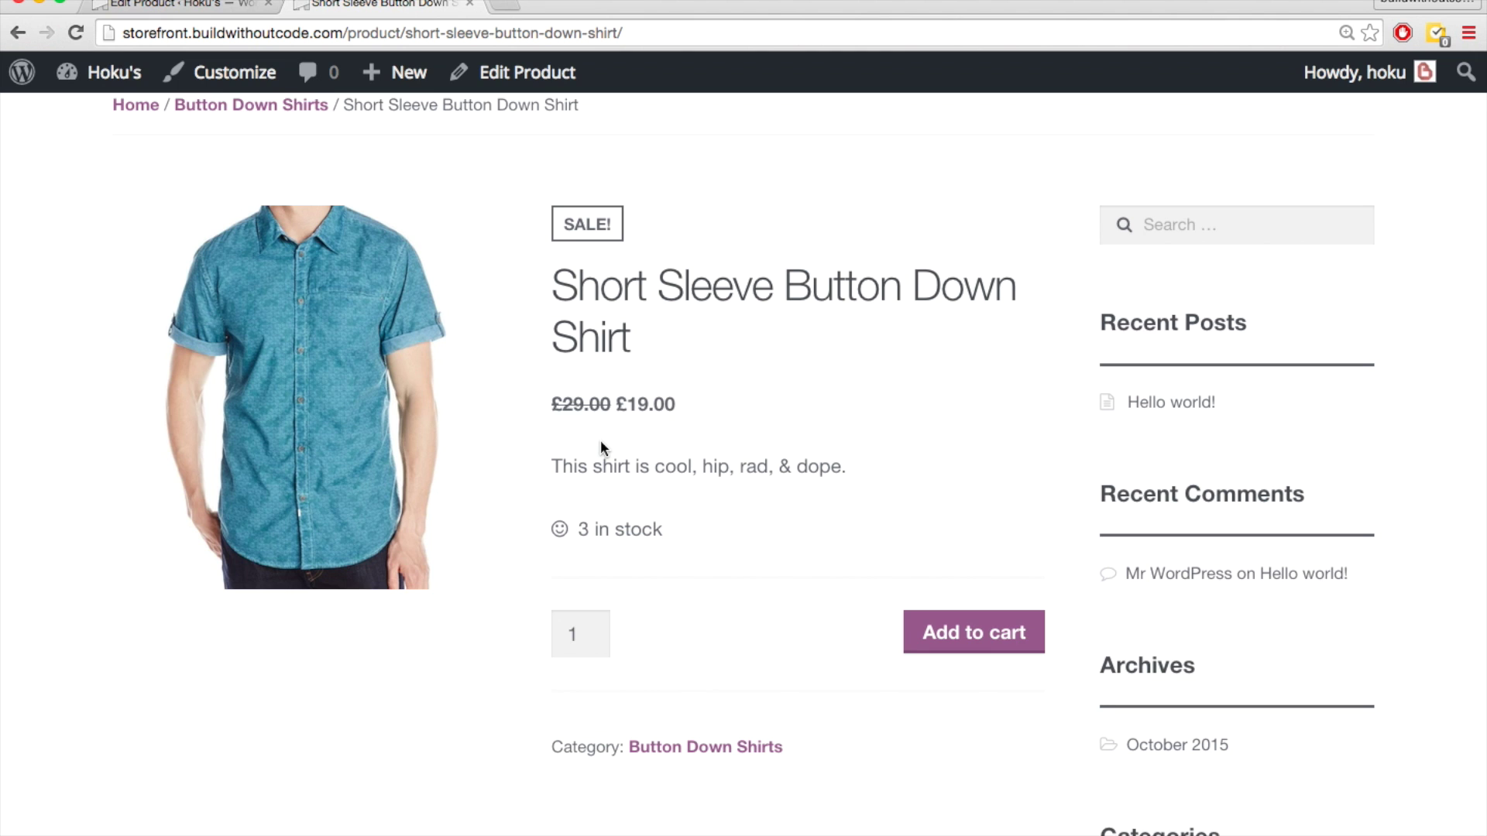
- Check the category, full description and reviews section on the shirt's product page
scroll(637, 441, "down", 1)
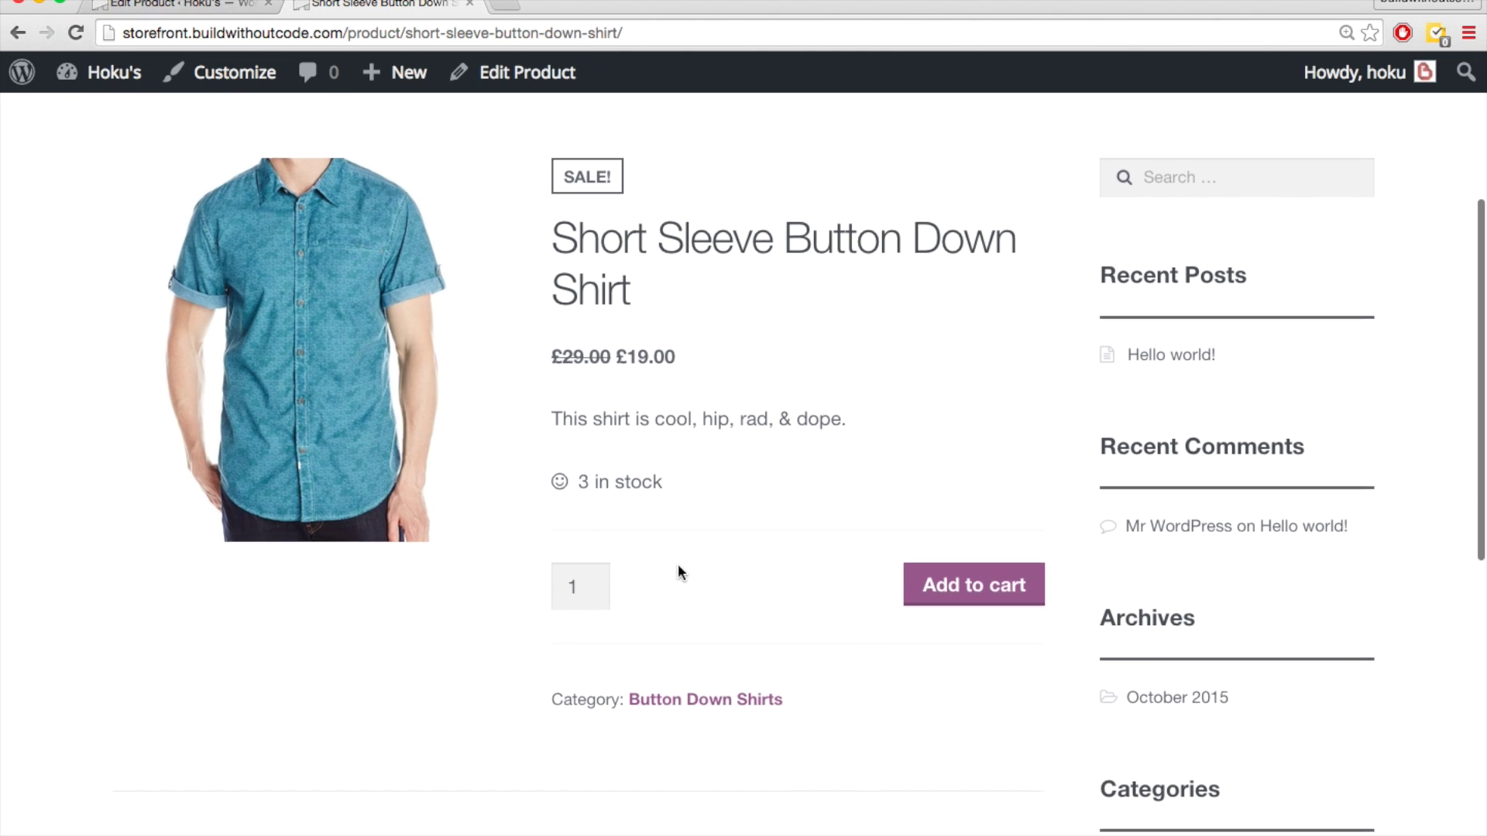
scroll(677, 563, "down", 3)
scroll(627, 691, "down", 5)
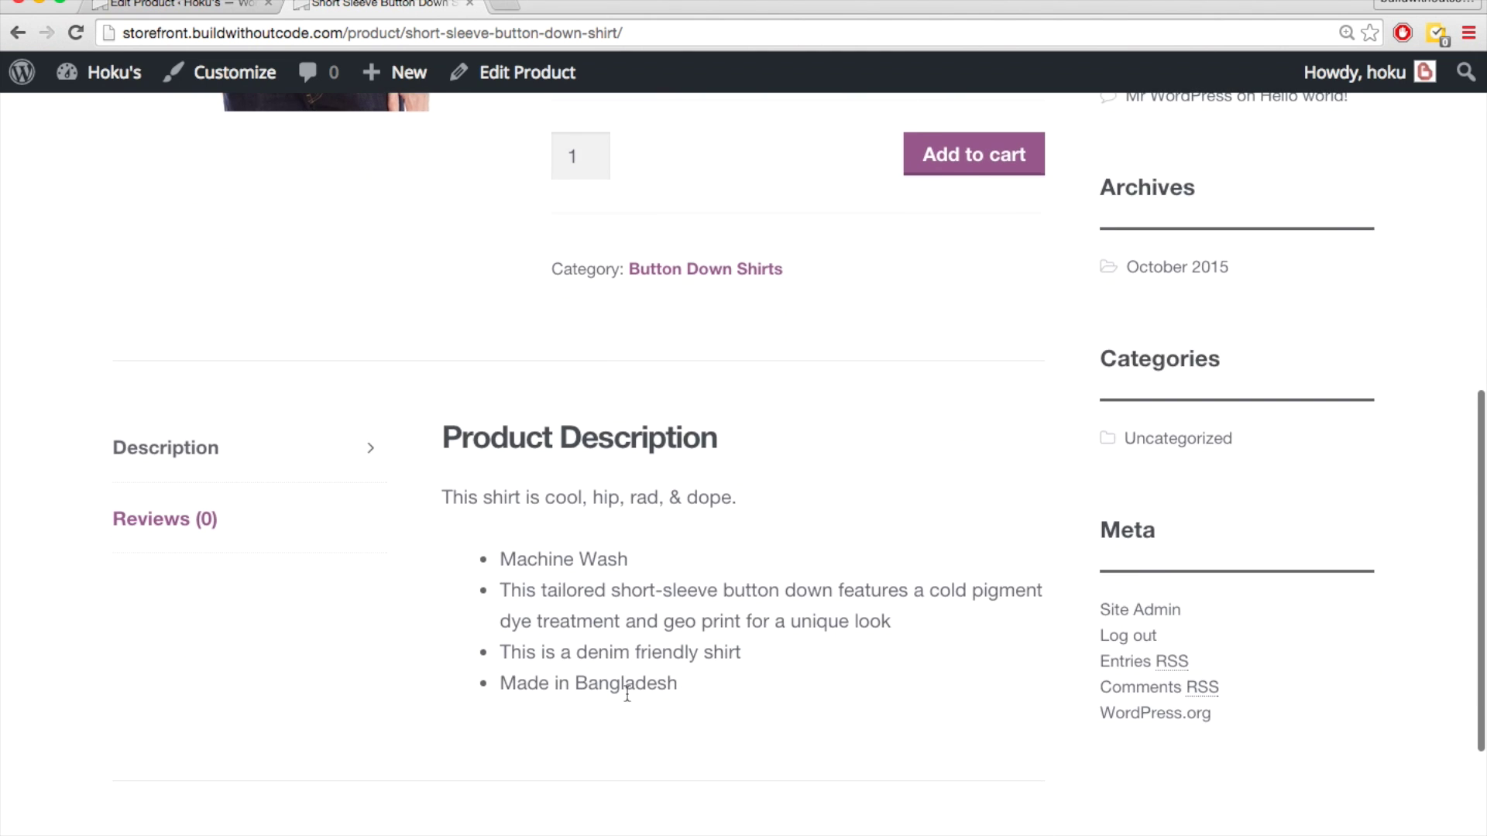
left_click(175, 533)
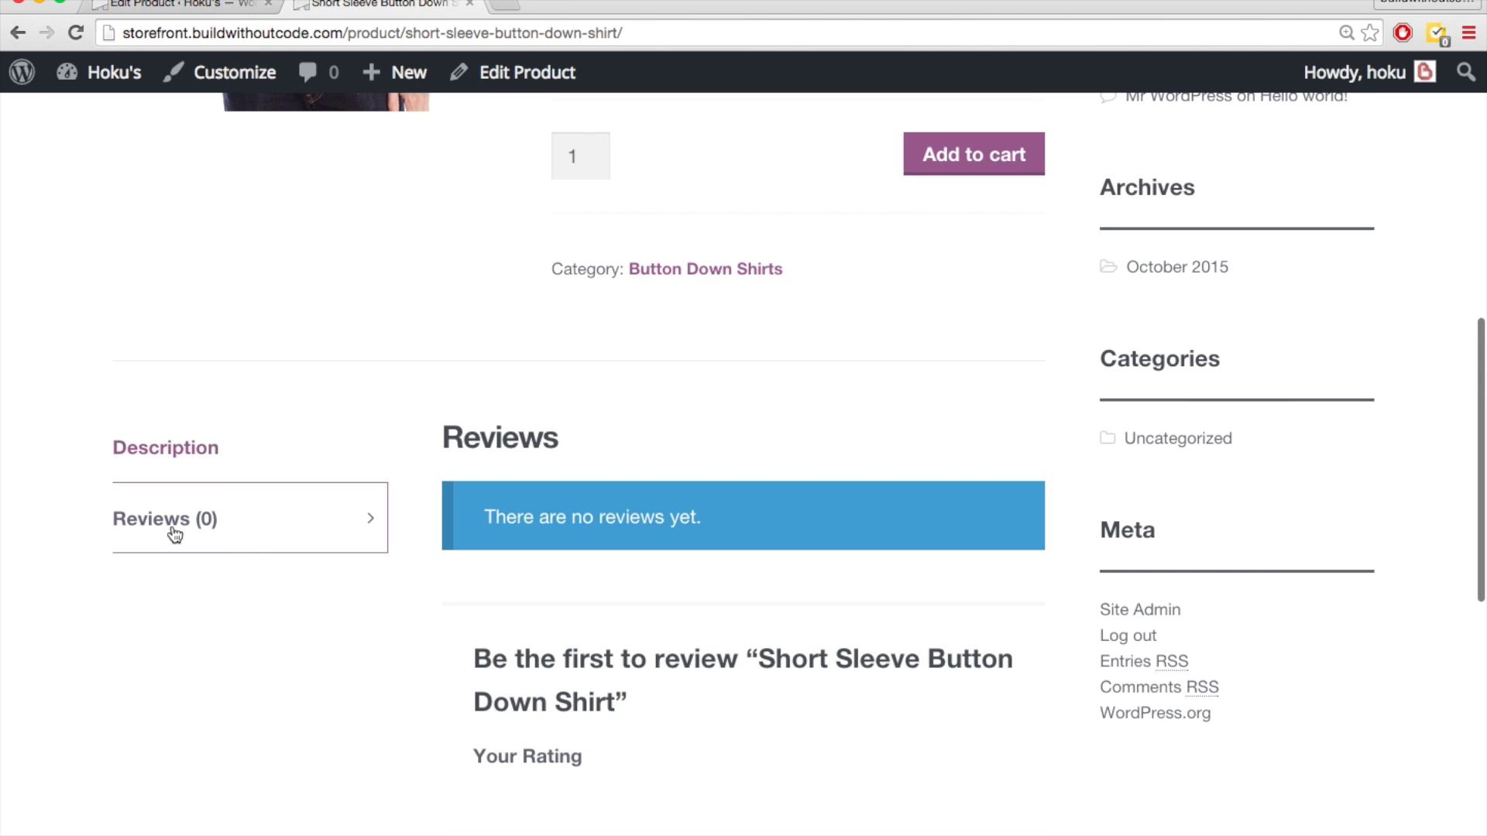
left_click(186, 459)
scroll(535, 392, "down", 3)
scroll(537, 394, "up", 3)
- Compare the published shirt's edit form with its storefront page and look through the available product types
scroll(537, 395, "up", 10)
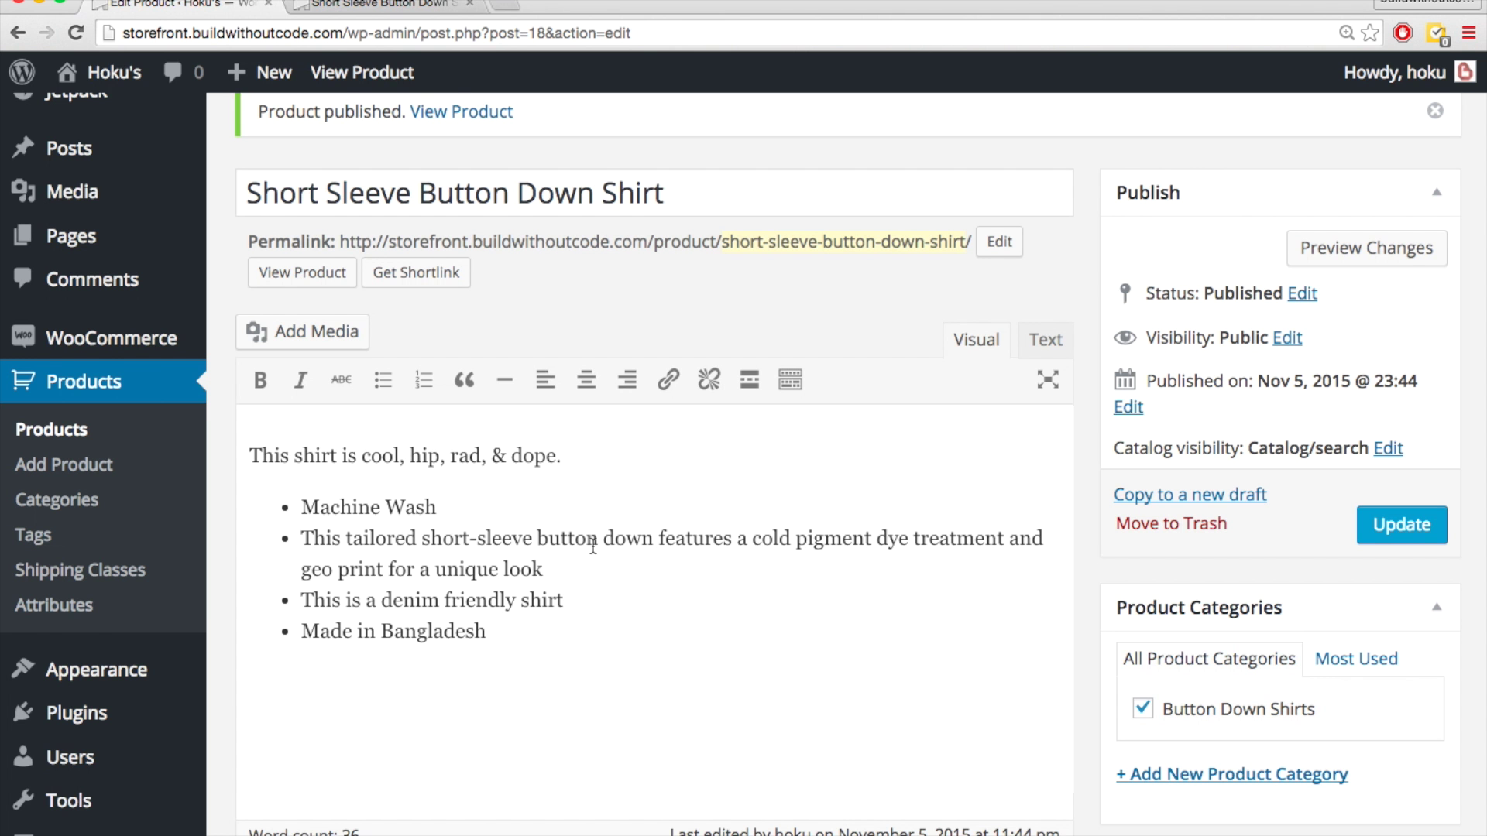
scroll(596, 542, "down", 10)
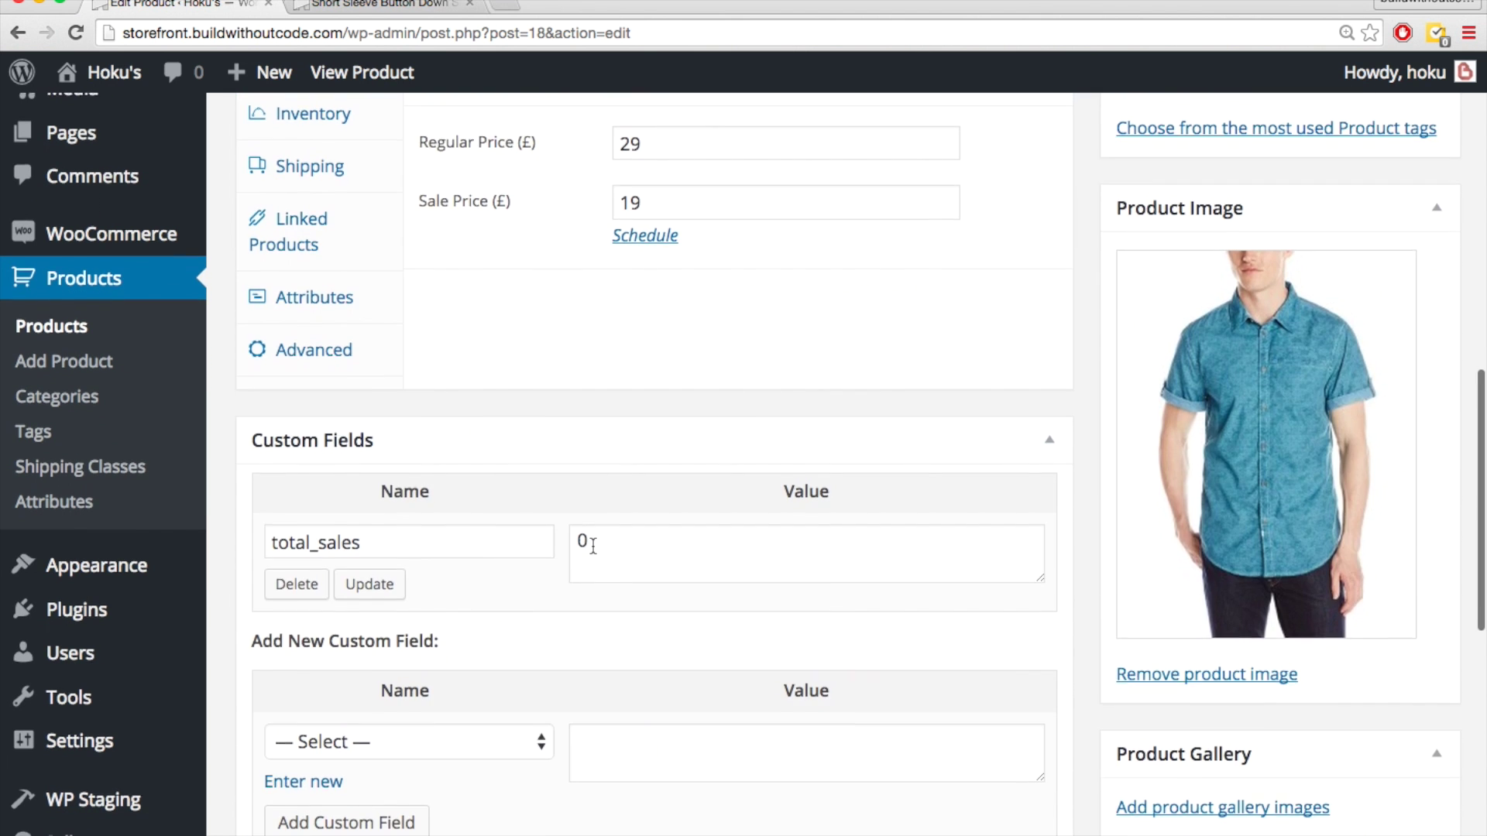
scroll(593, 546, "up", 2)
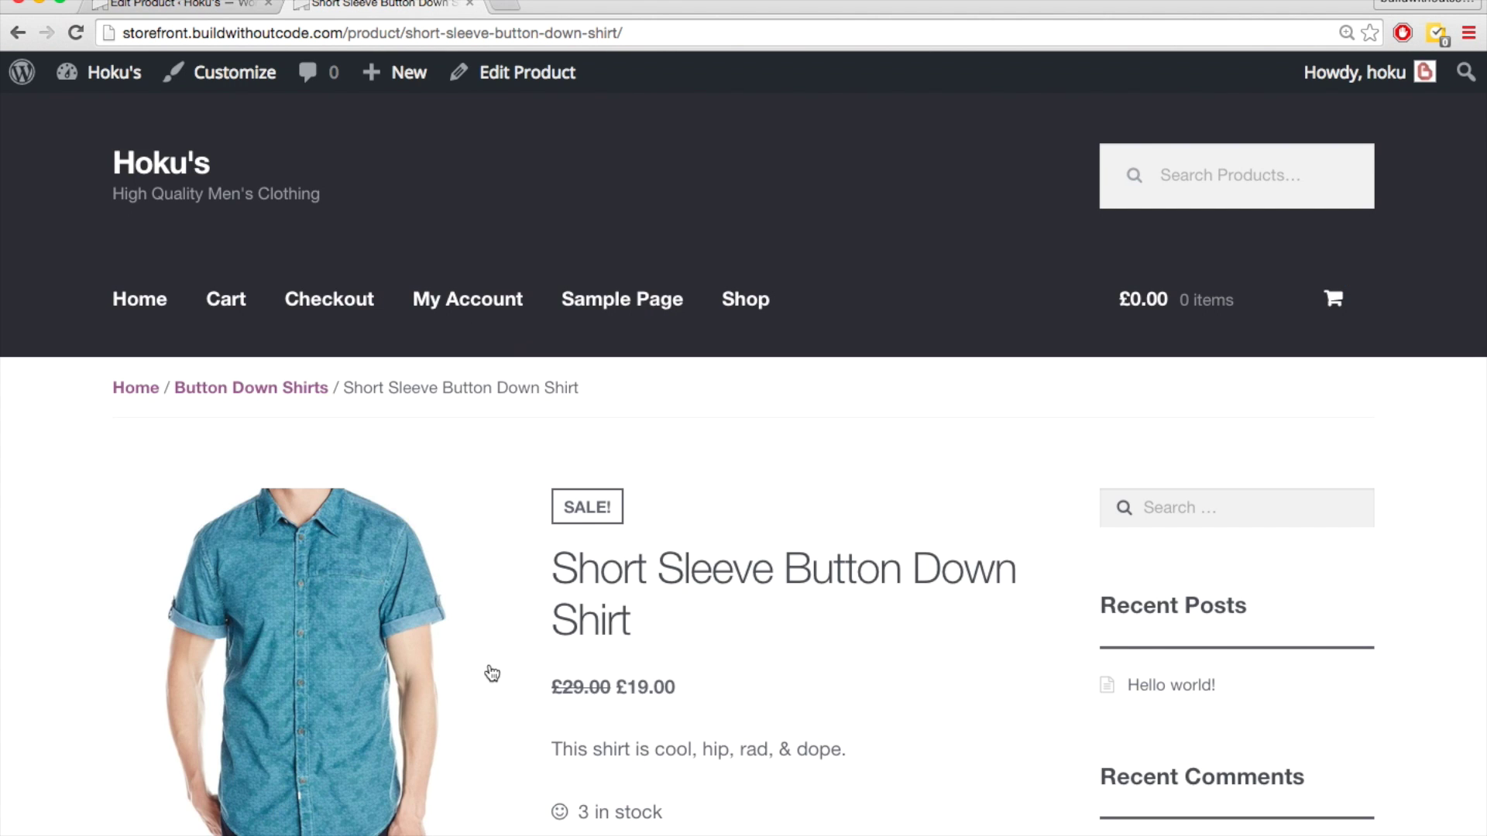
scroll(491, 674, "down", 2)
scroll(492, 674, "down", 1)
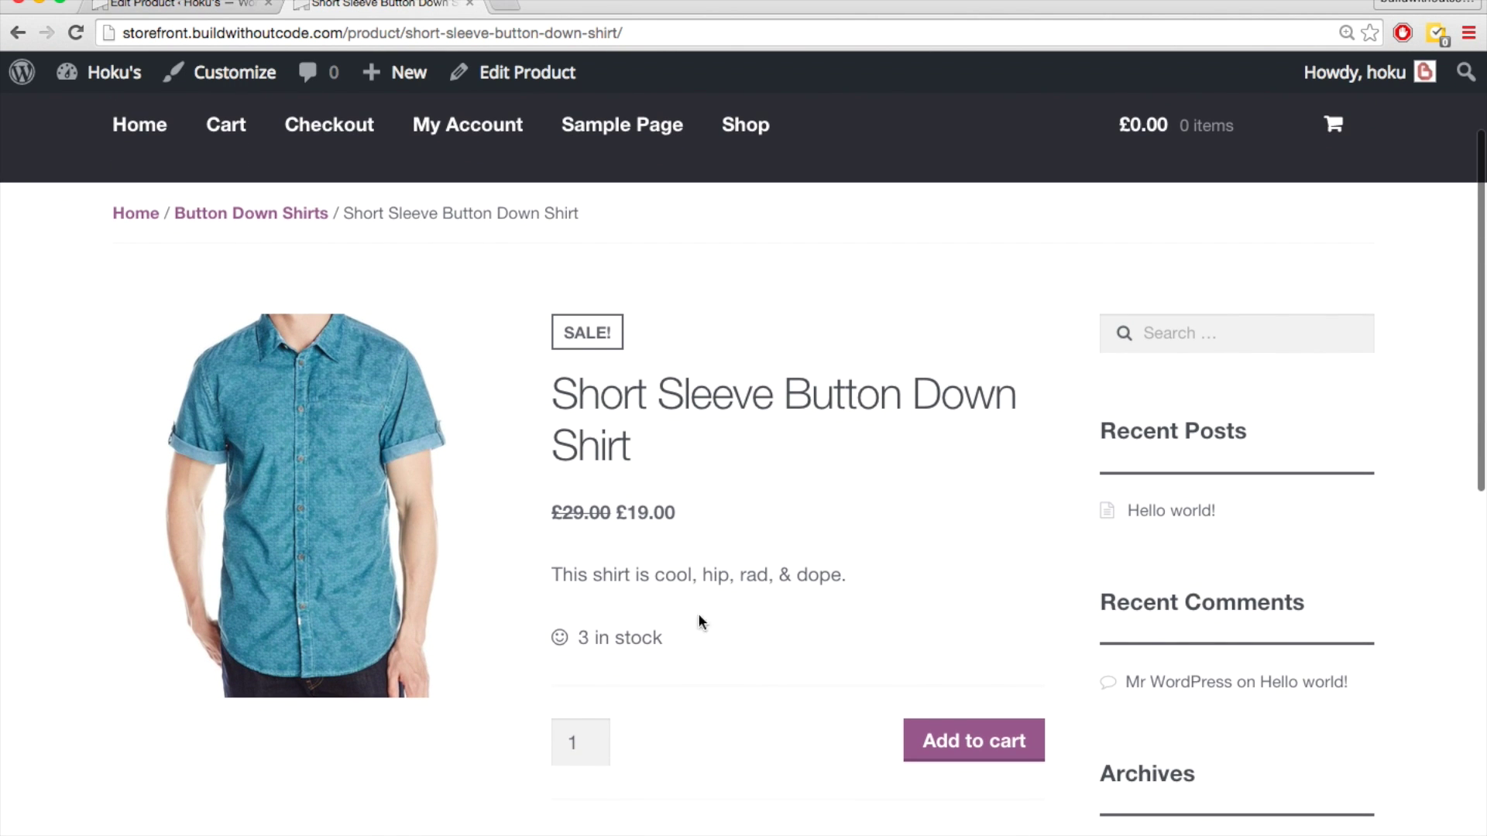
scroll(662, 567, "down", 1)
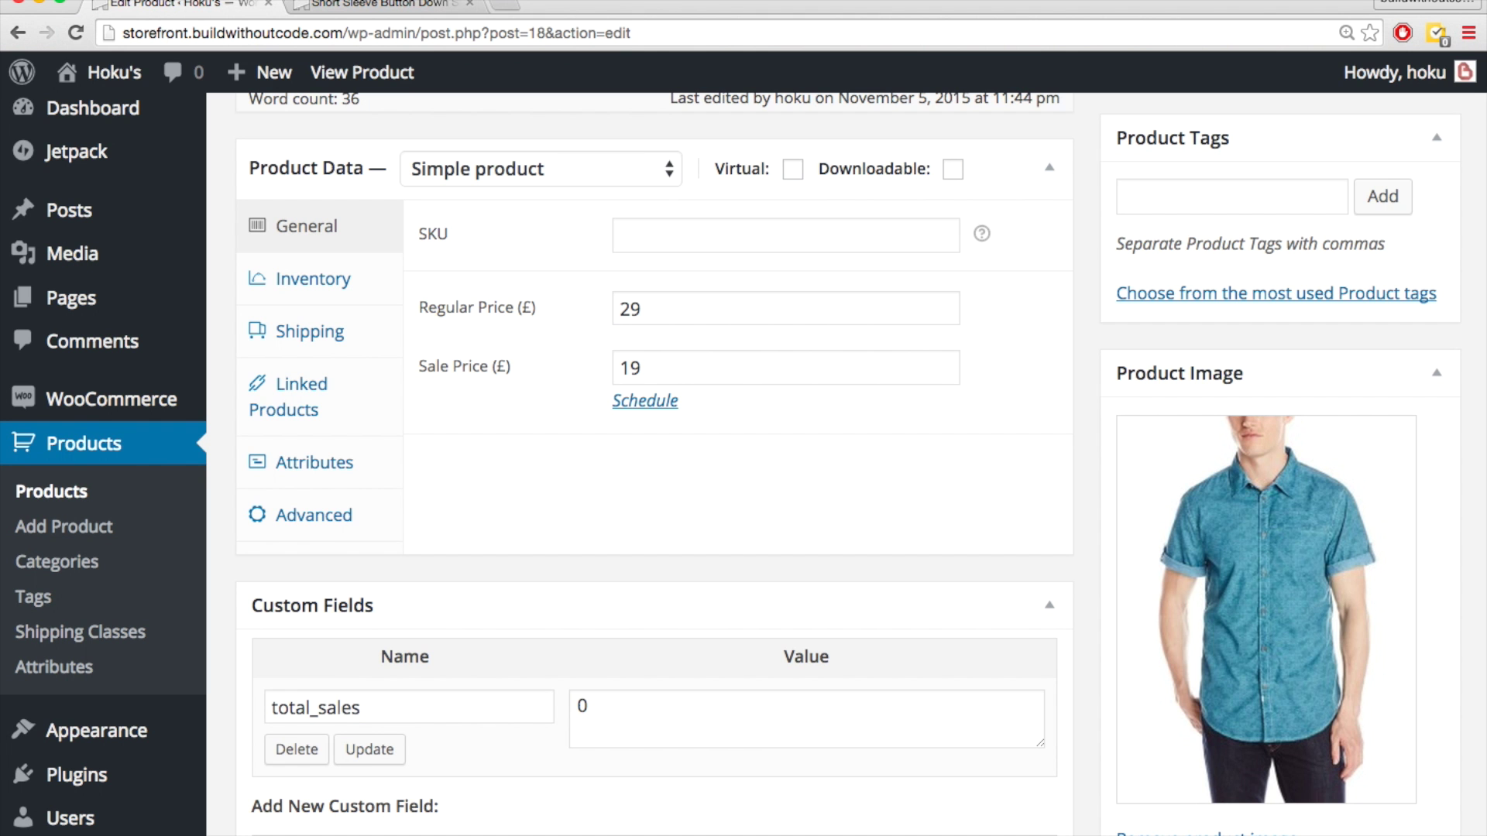
scroll(716, 247, "up", 1)
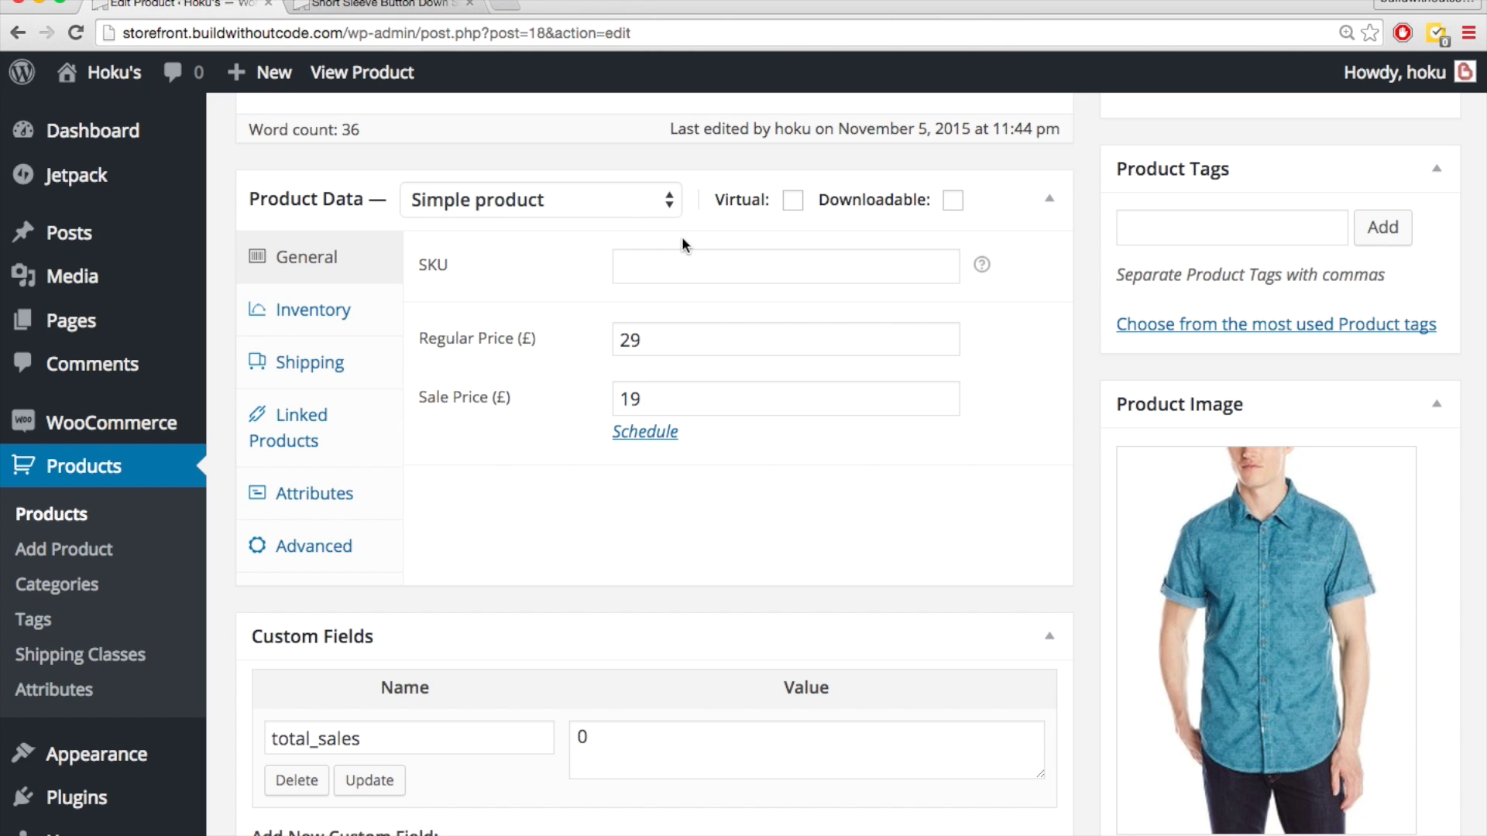
left_click(649, 201)
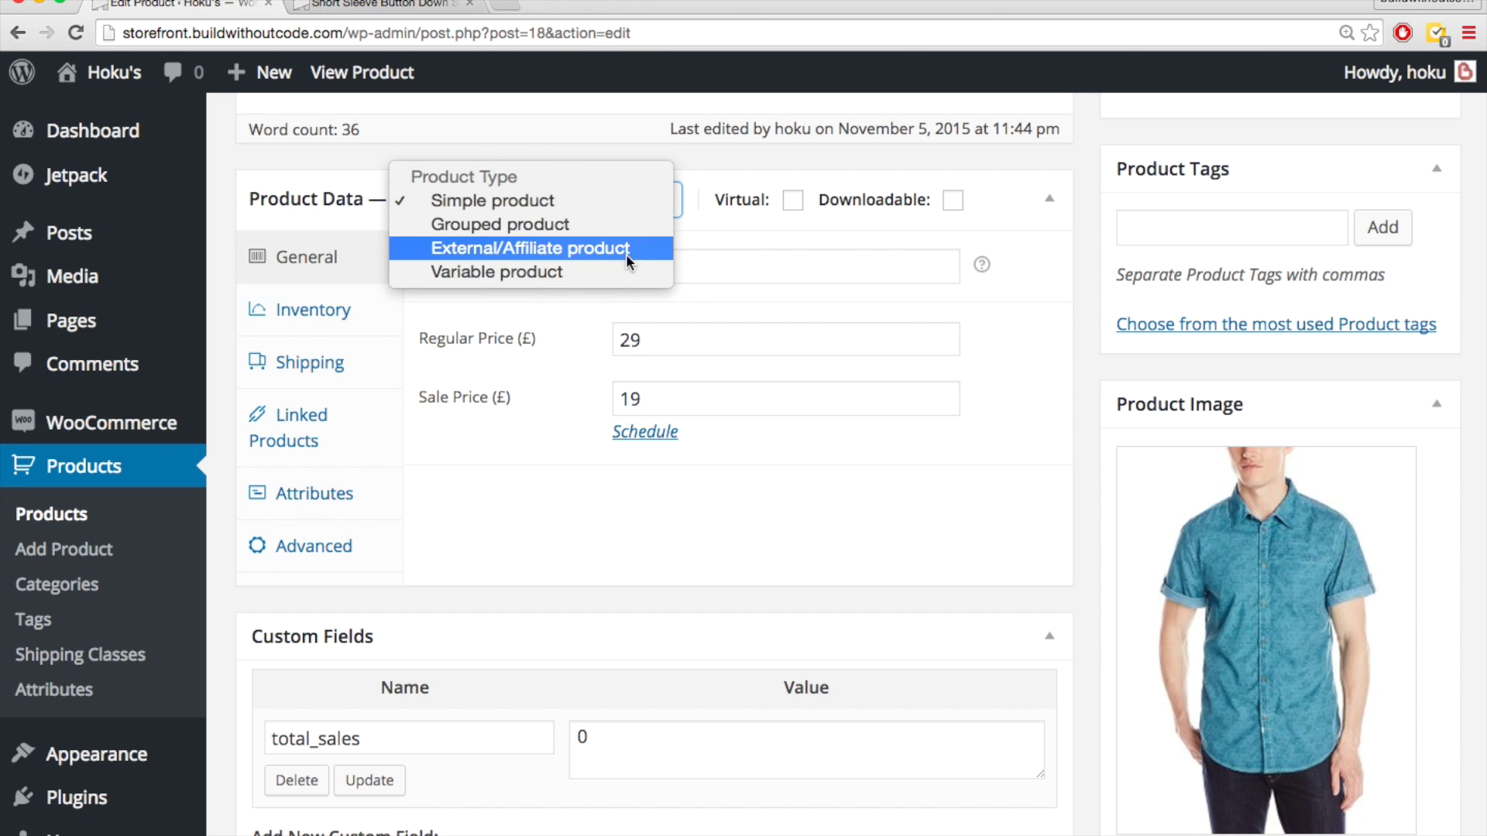
left_click(714, 231)
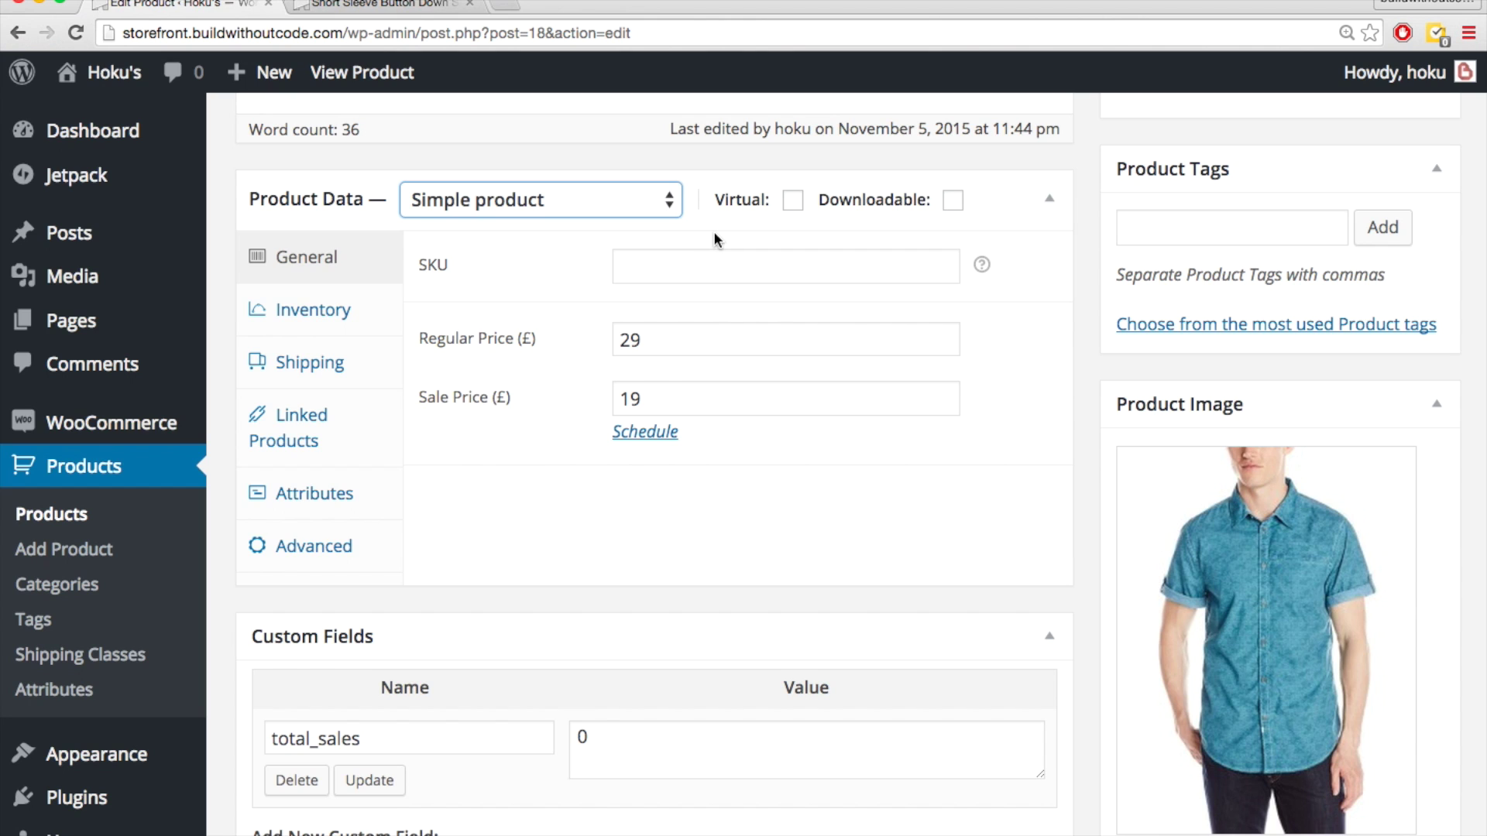
- Start a new product and title it Jacket
left_click(87, 554)
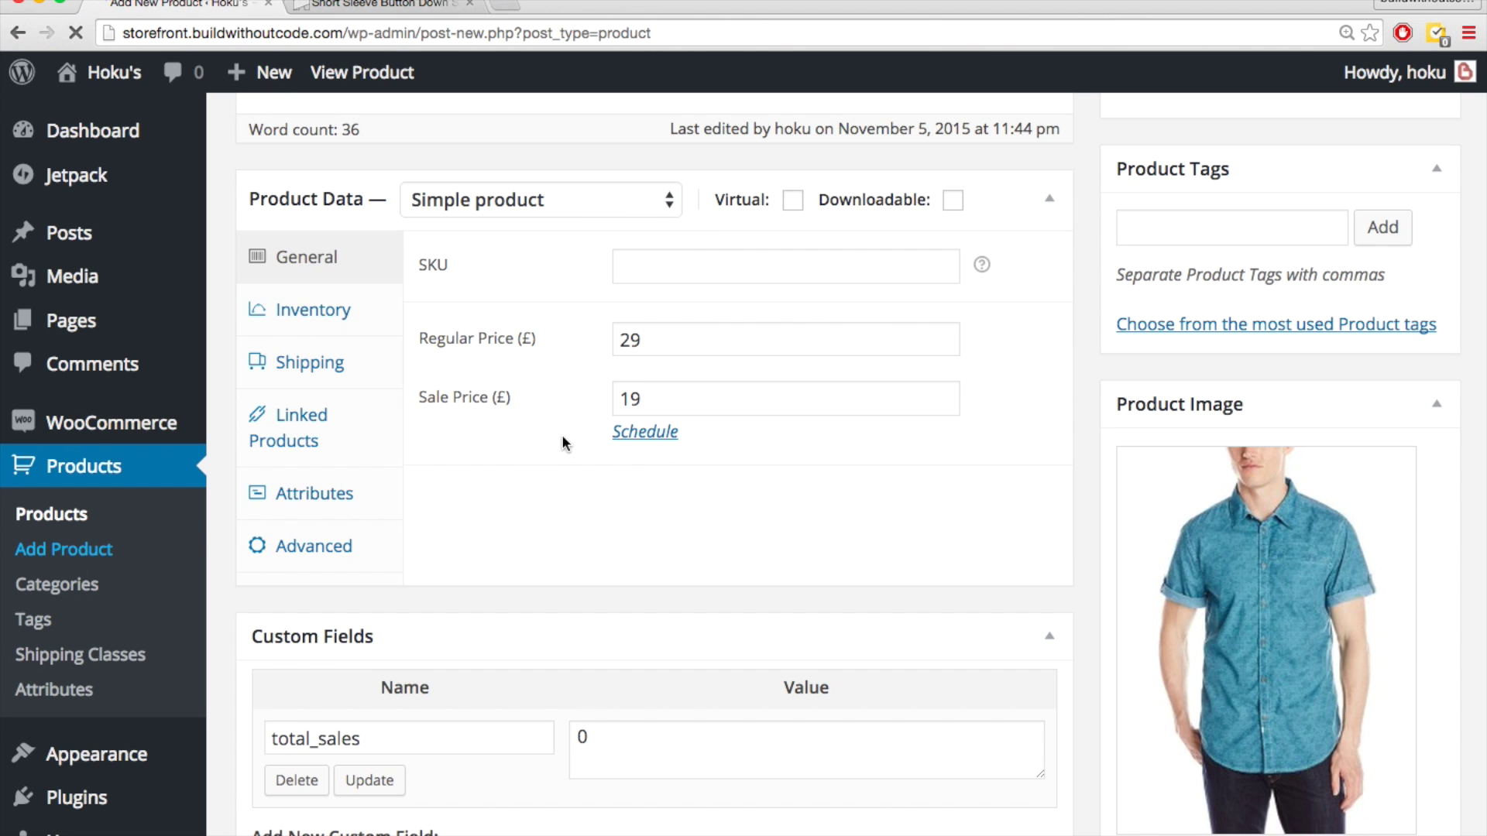
left_click(384, 193)
type("Jacket")
- Copy the entire jacket description from the Storefront Google Docs document and paste it into the new product's main description
left_click(369, 439)
key("super+grave")
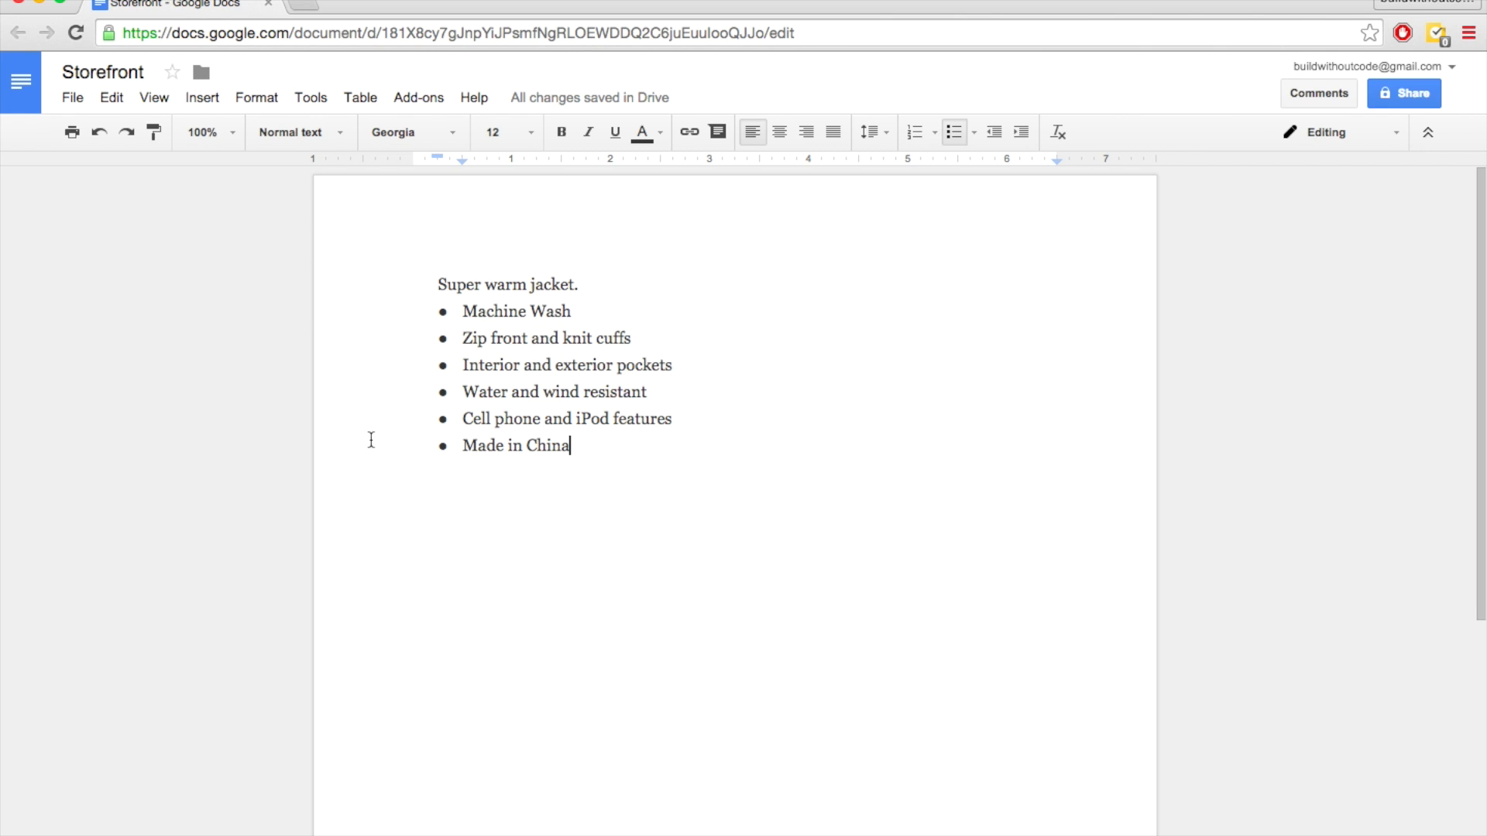
key("super+a")
key("super+c")
key("super+grave")
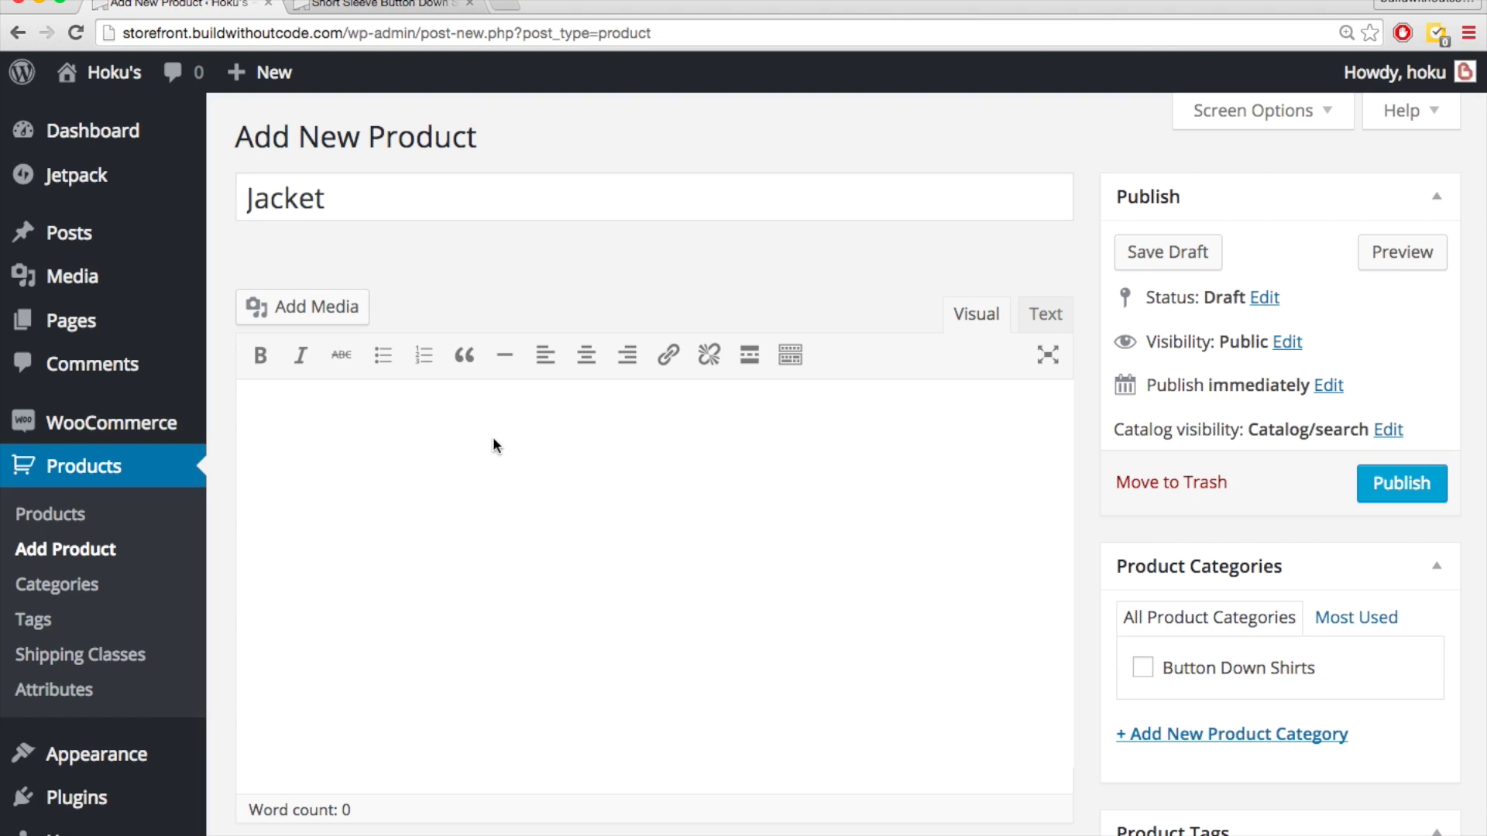
key("super+v")
- Copy the line "Super warm jacket." from the main description into the product short description
triple_click(390, 431)
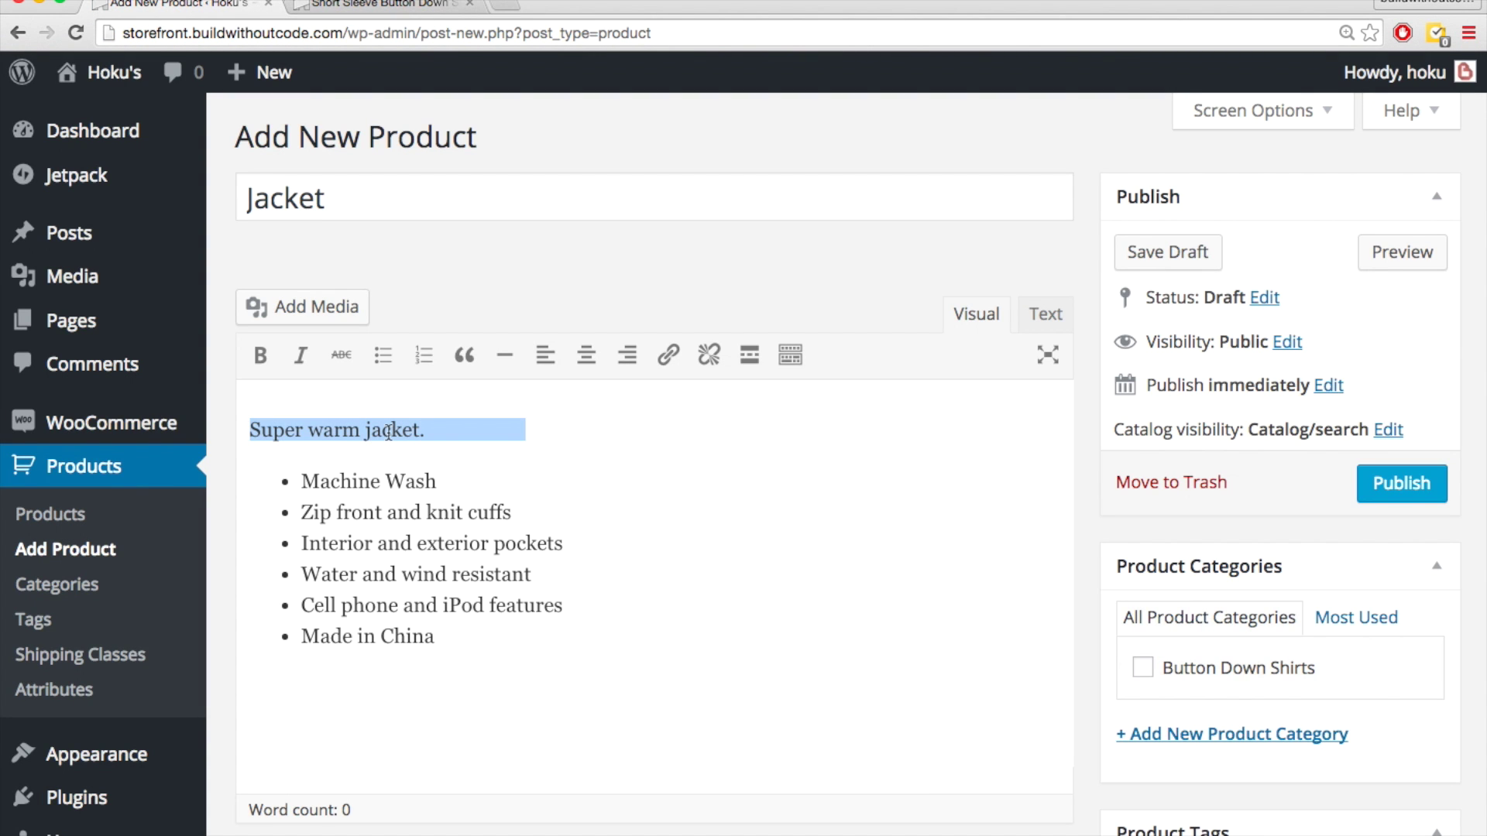
scroll(389, 430, "down", 15)
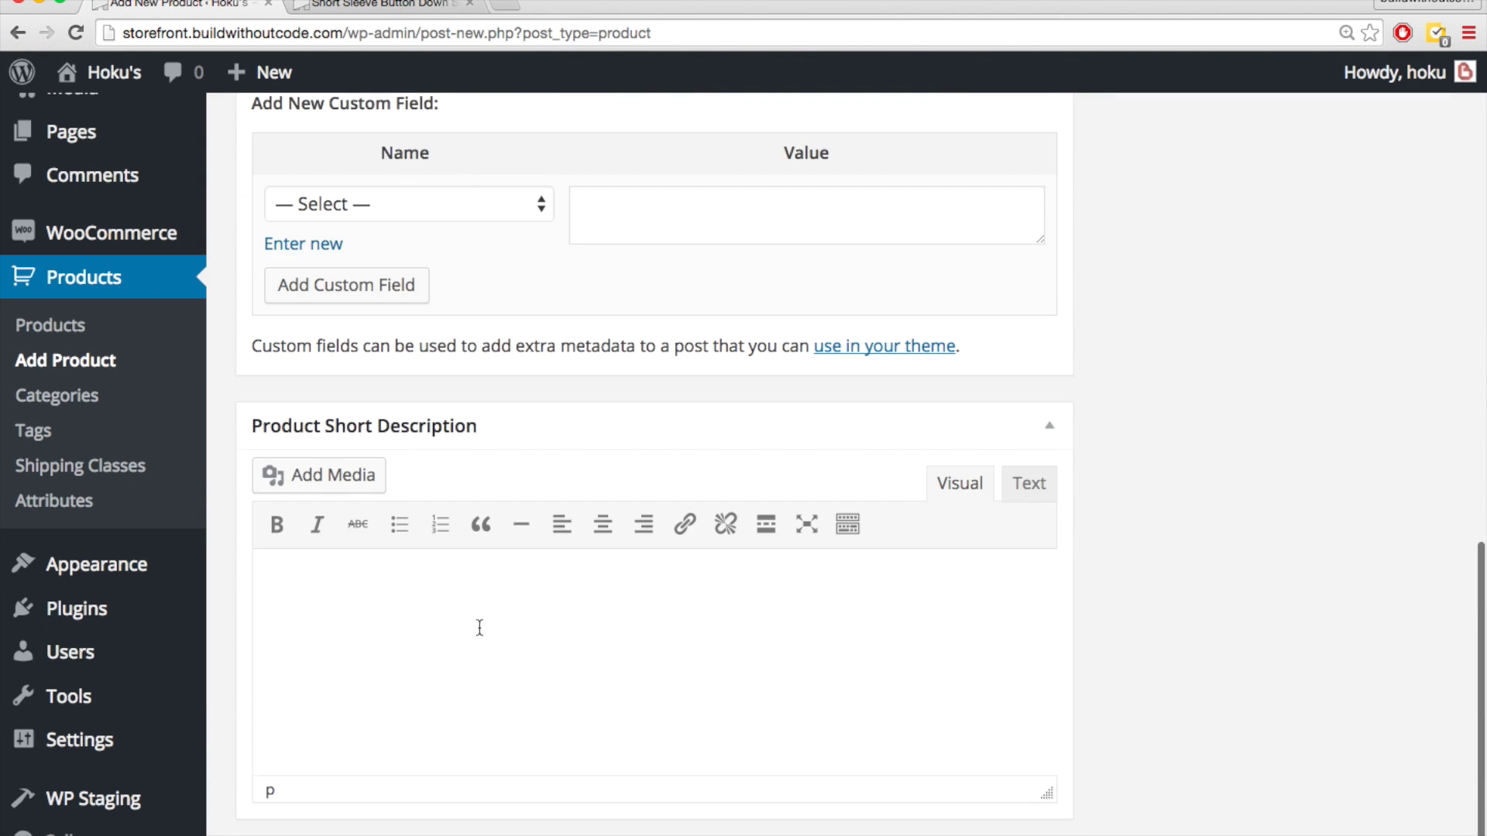
key("super+v")
- Add a new product category named Jackets and assign it to the jacket
scroll(731, 313, "up", 10)
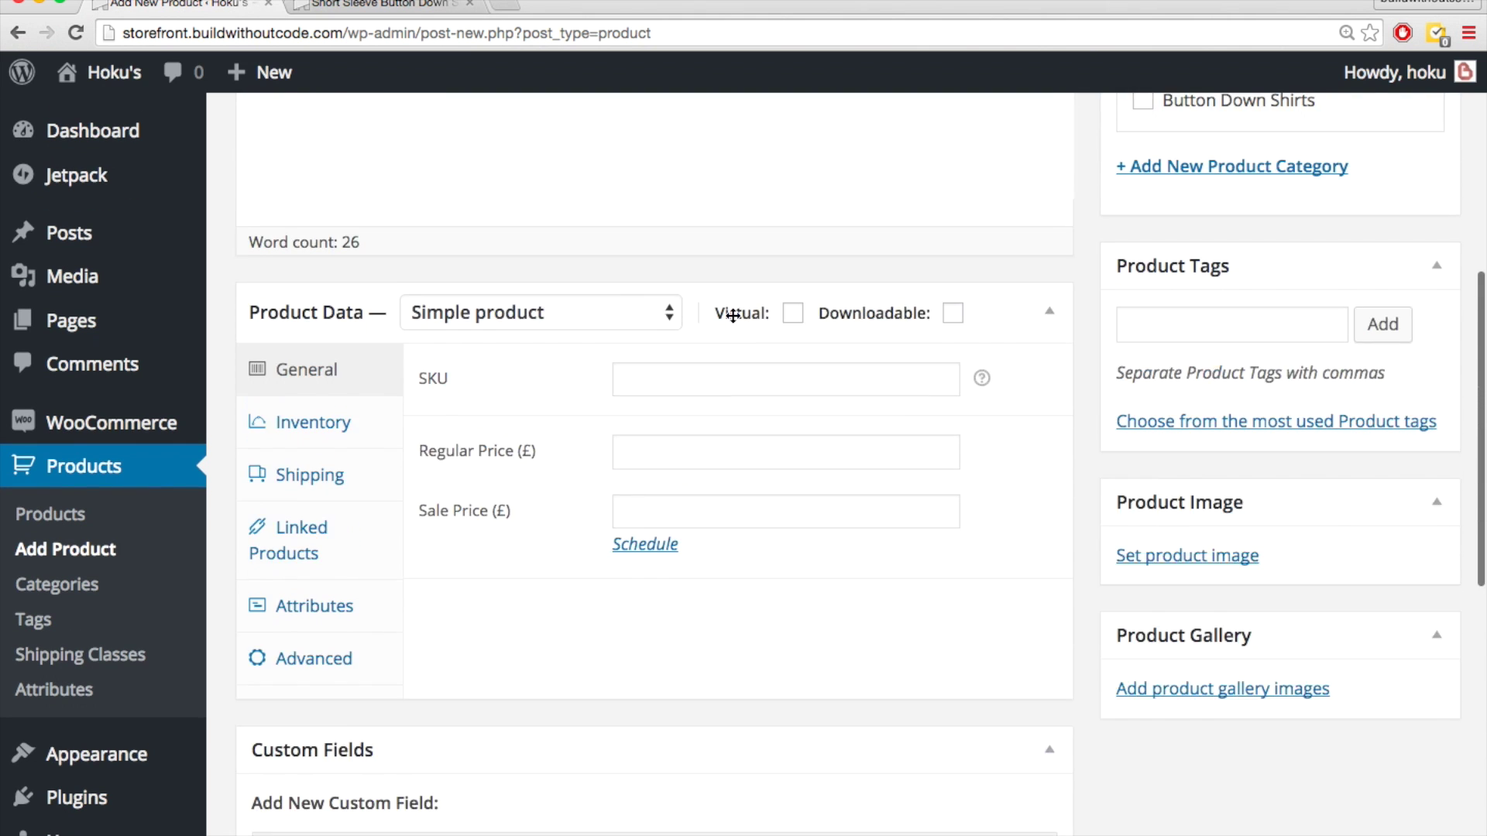
scroll(731, 314, "up", 3)
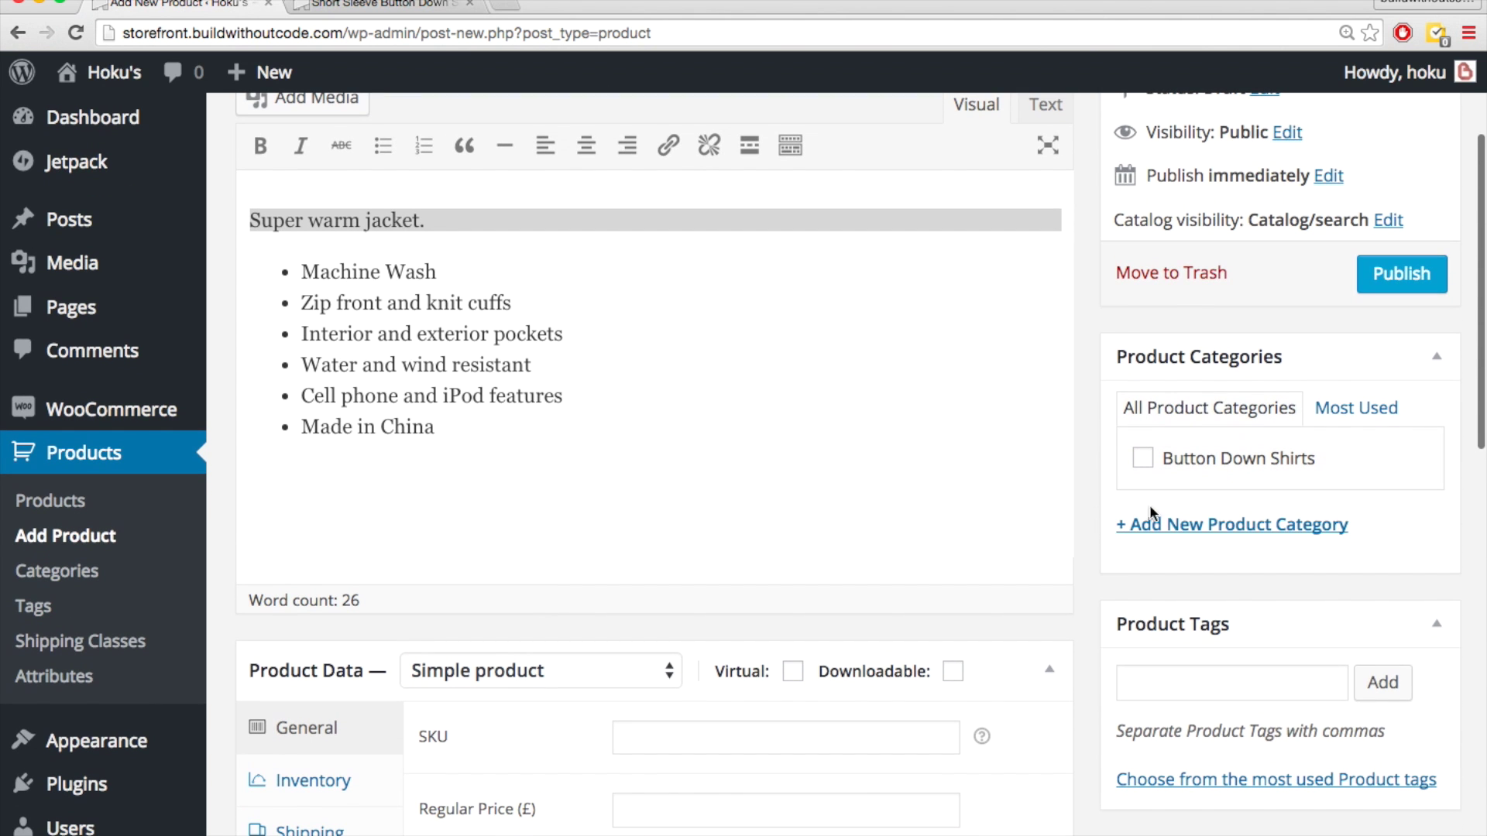
left_click(1178, 533)
type("Jackets")
left_click(1205, 681)
- Upload 91yaBmbFi6L._UY879_.jpg from the storefront folder and set it as the jacket's product image
scroll(1061, 469, "down", 2)
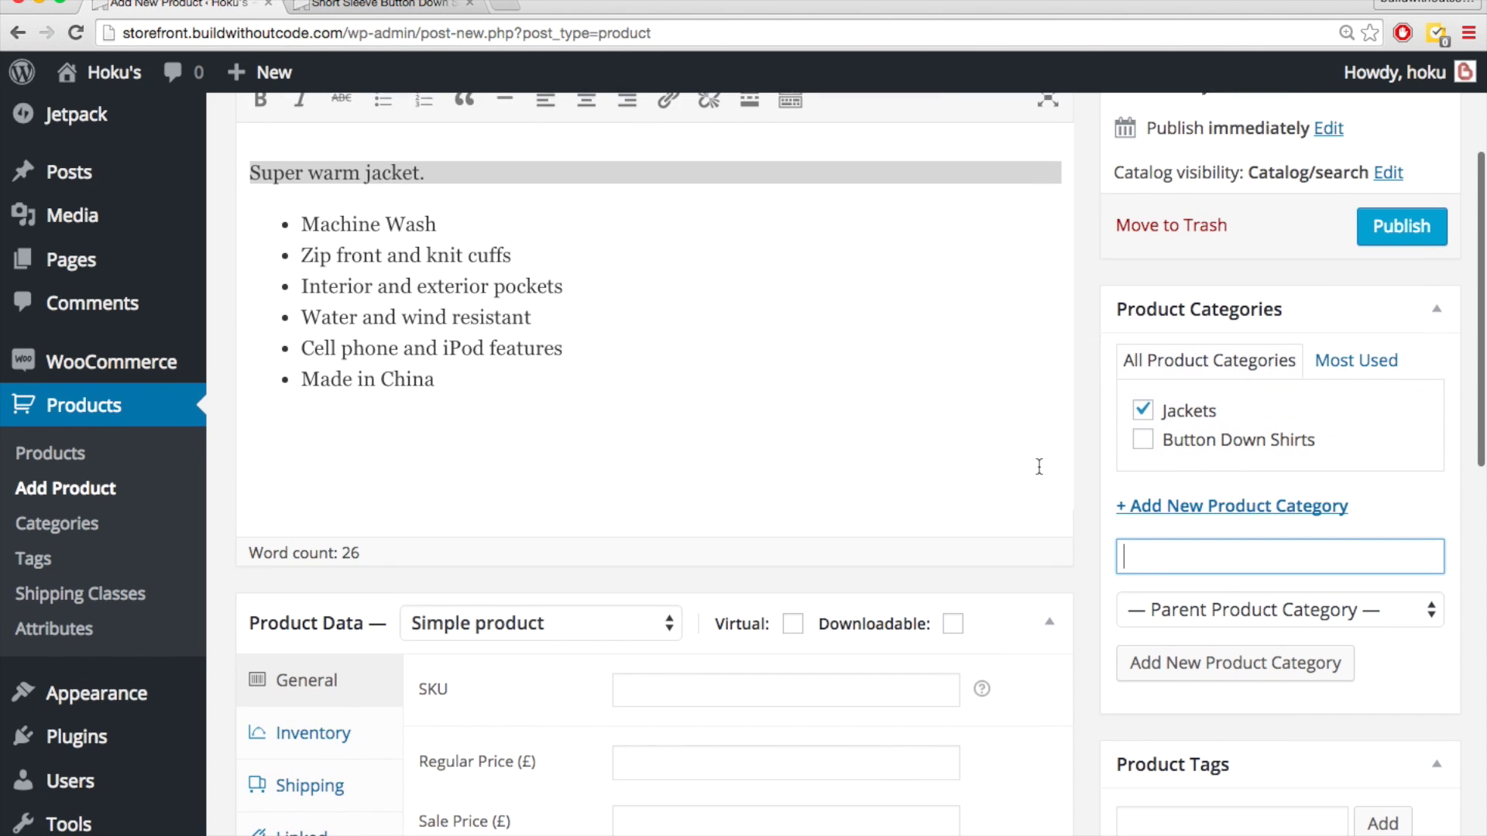
scroll(1084, 469, "down", 8)
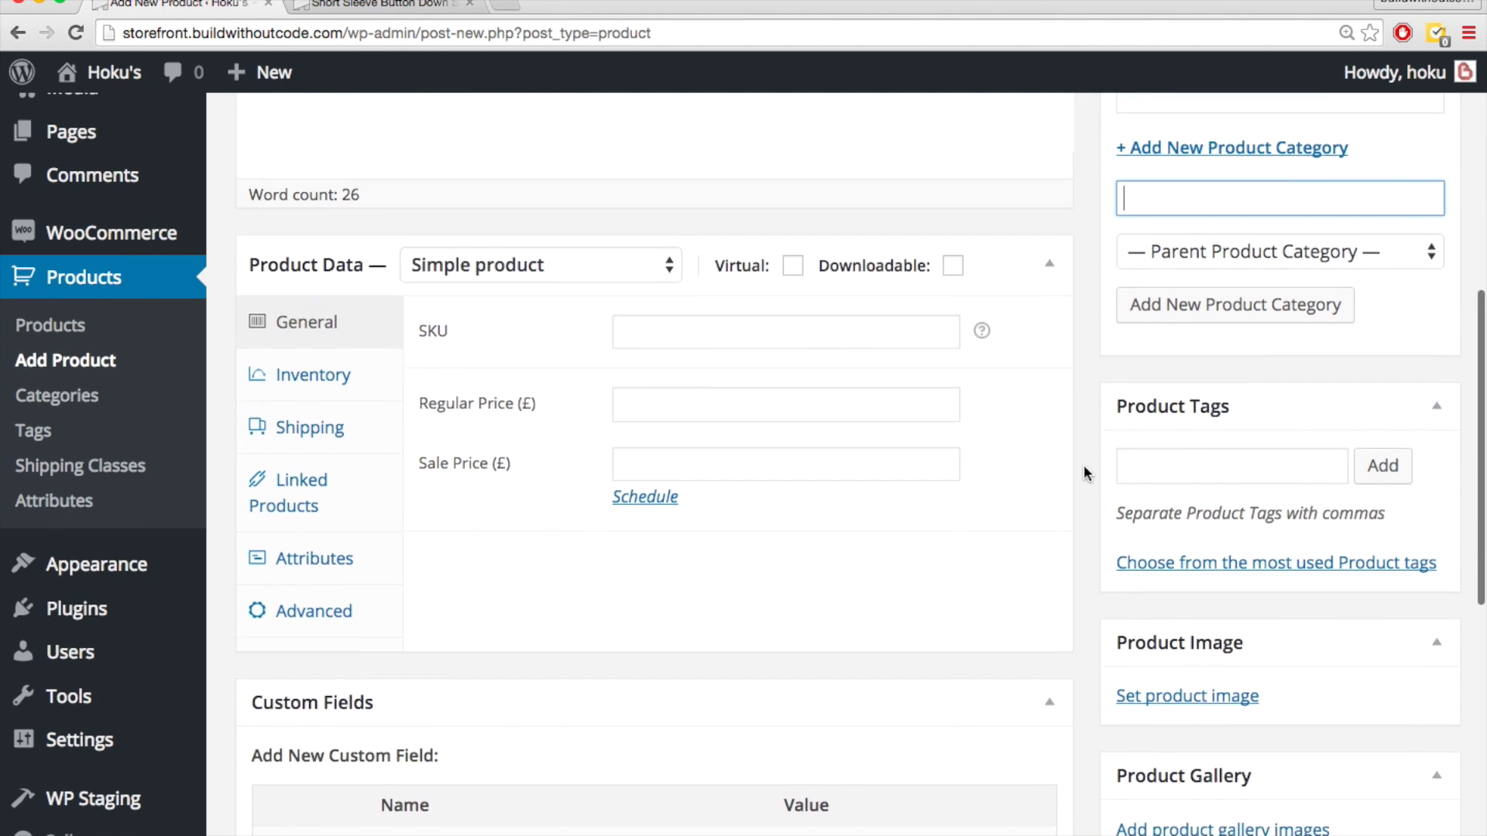
left_click(1131, 414)
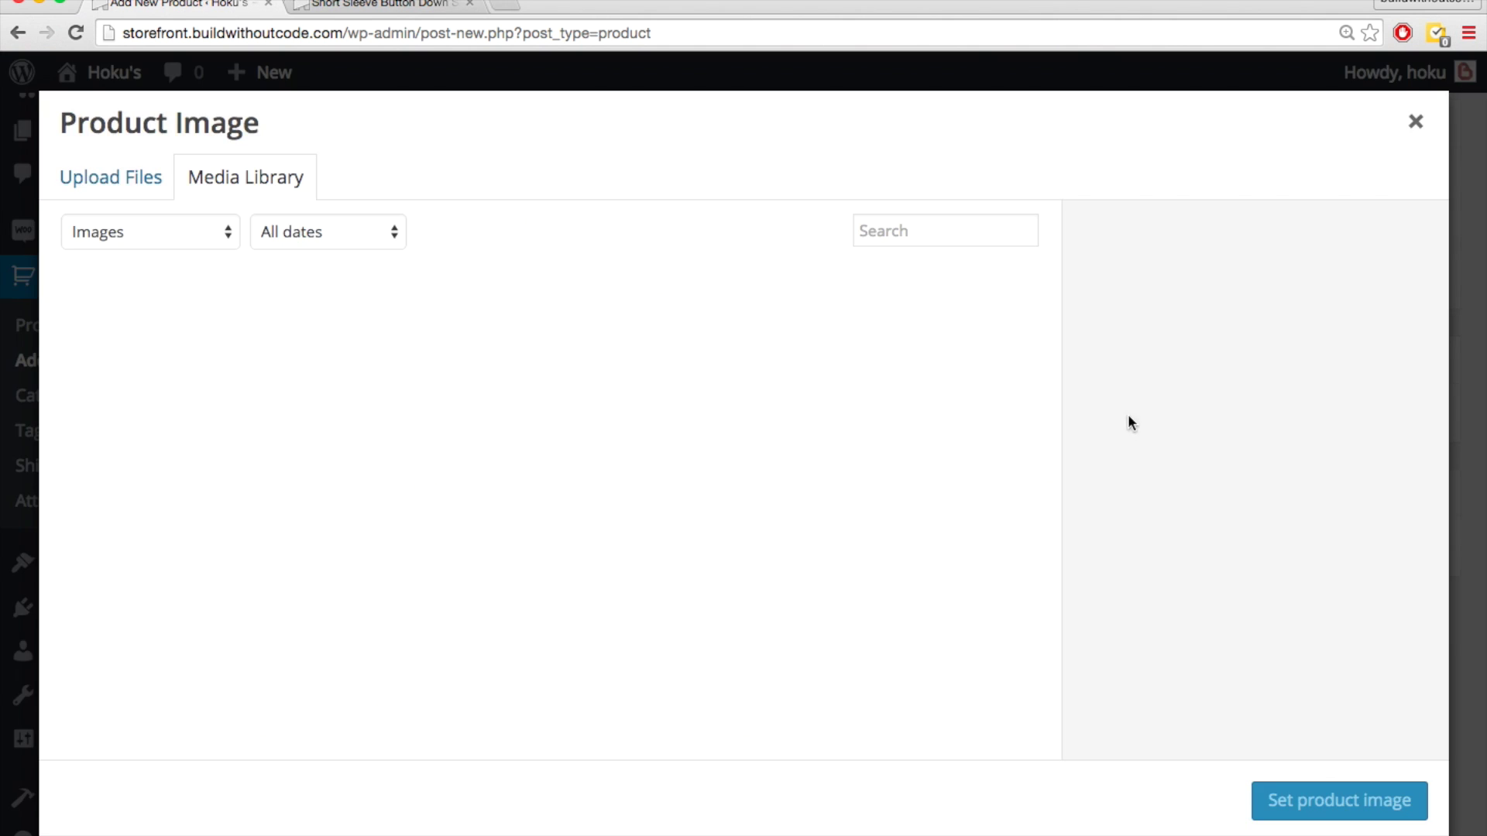
left_click(149, 198)
left_click(731, 514)
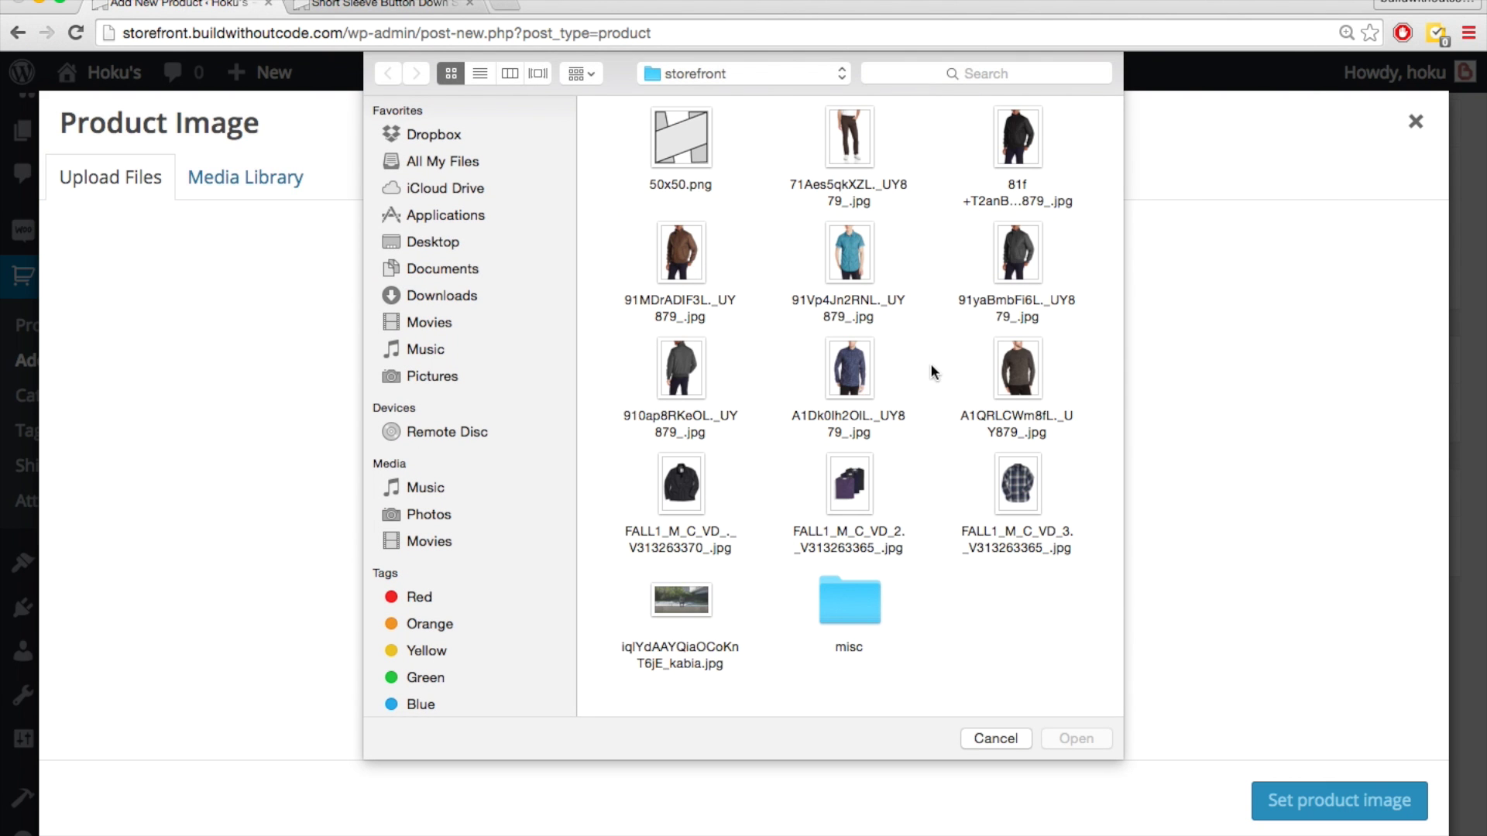
double_click(1012, 256)
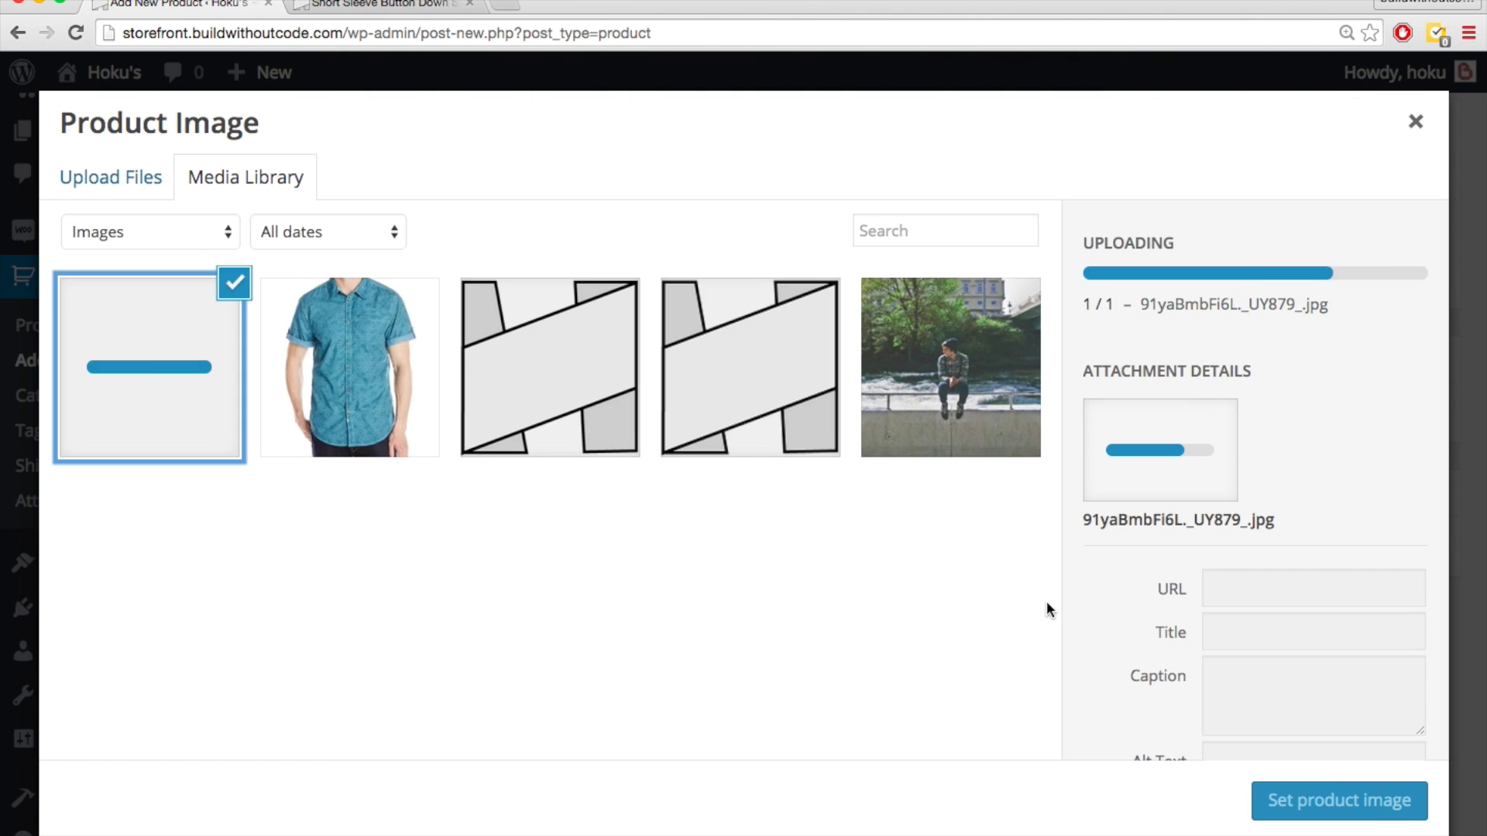
left_click(1320, 801)
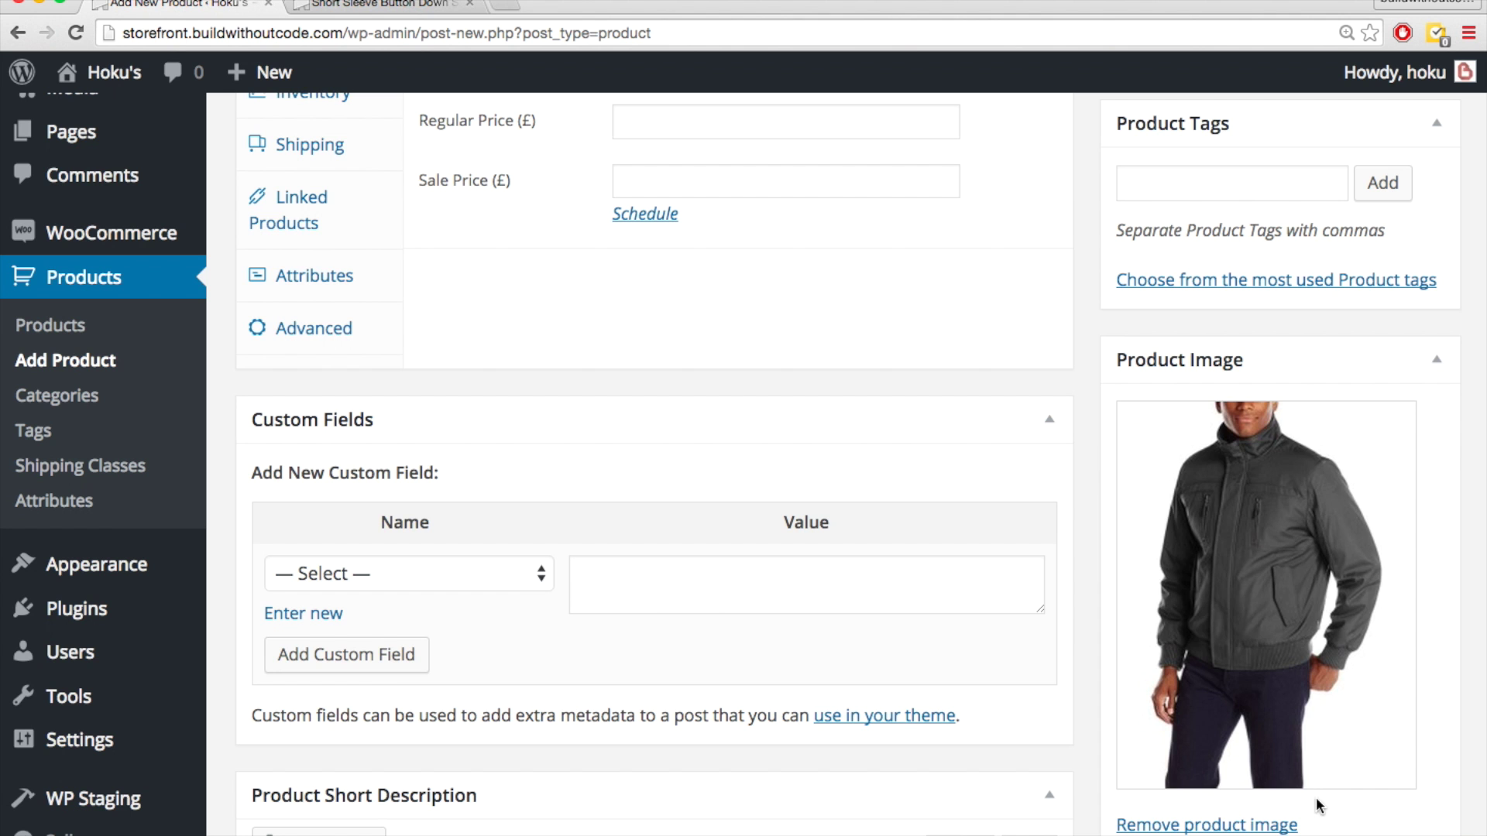
- Upload the back view 910ap8RKeOL._UY879_.jpg and add it to the jacket's product gallery
scroll(1099, 557, "down", 5)
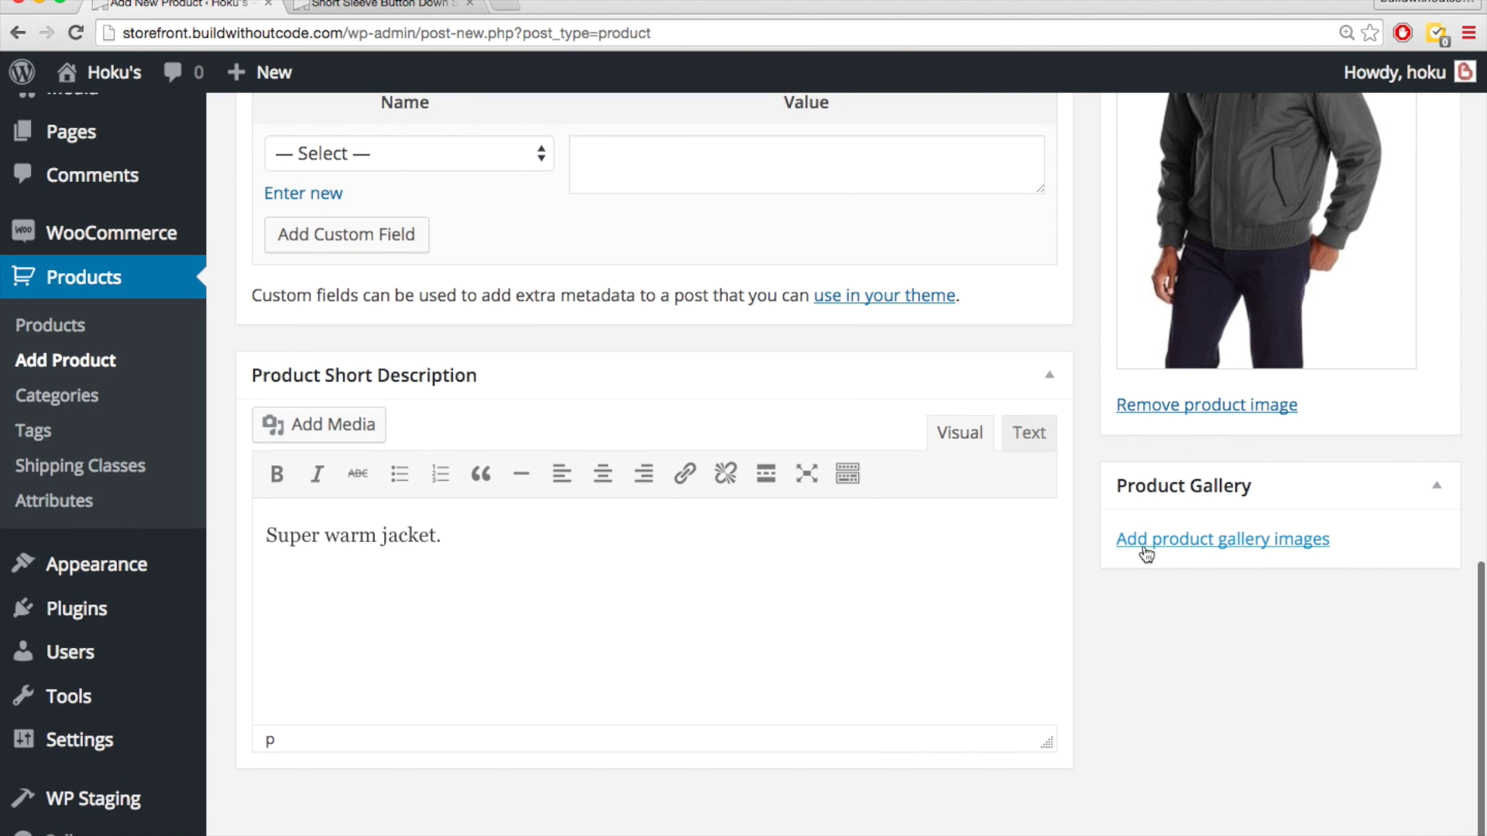
scroll(1185, 464, "up", 2)
scroll(1214, 395, "down", 2)
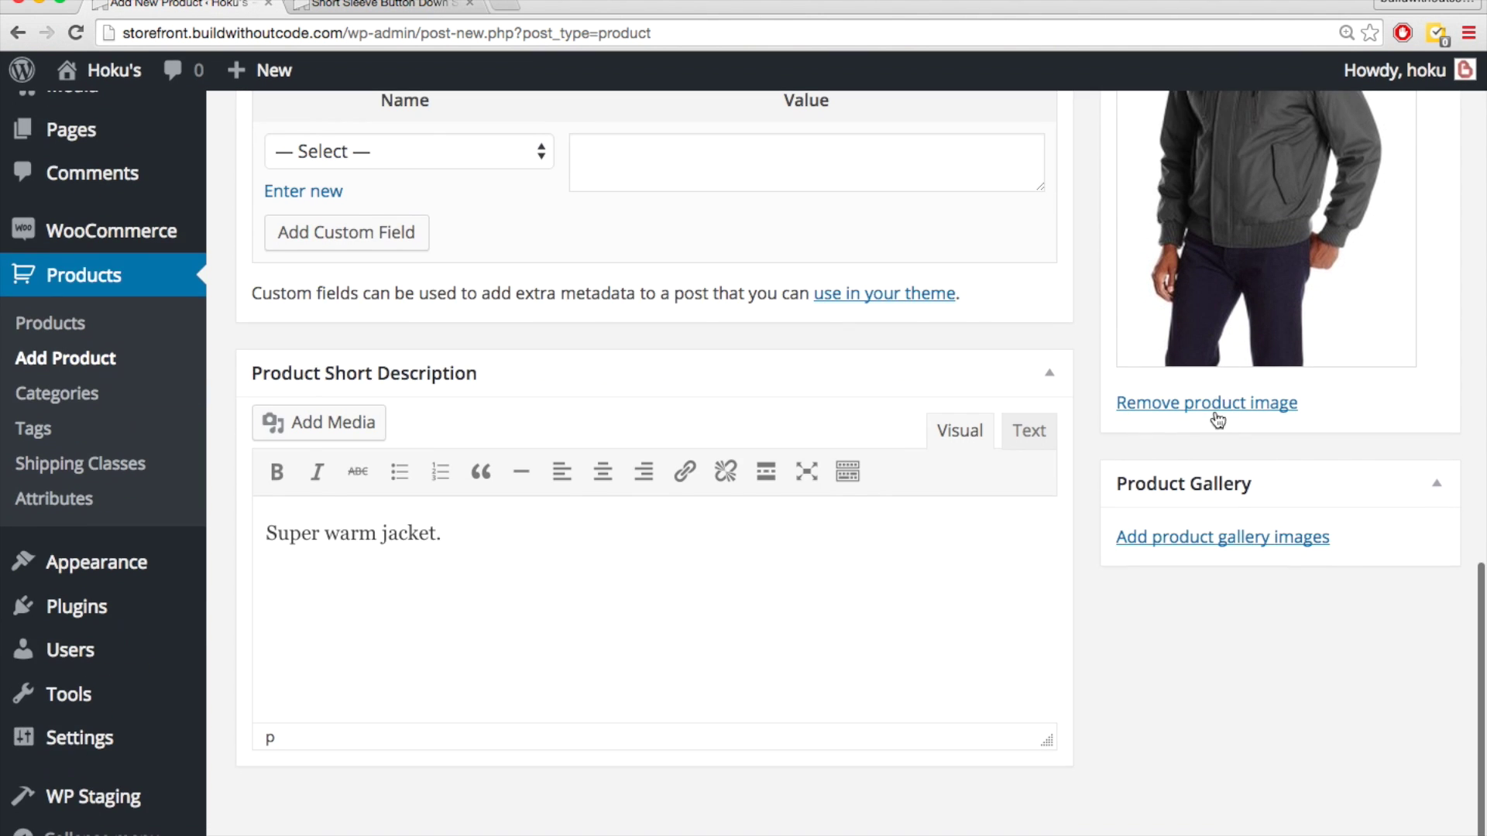
left_click(1201, 542)
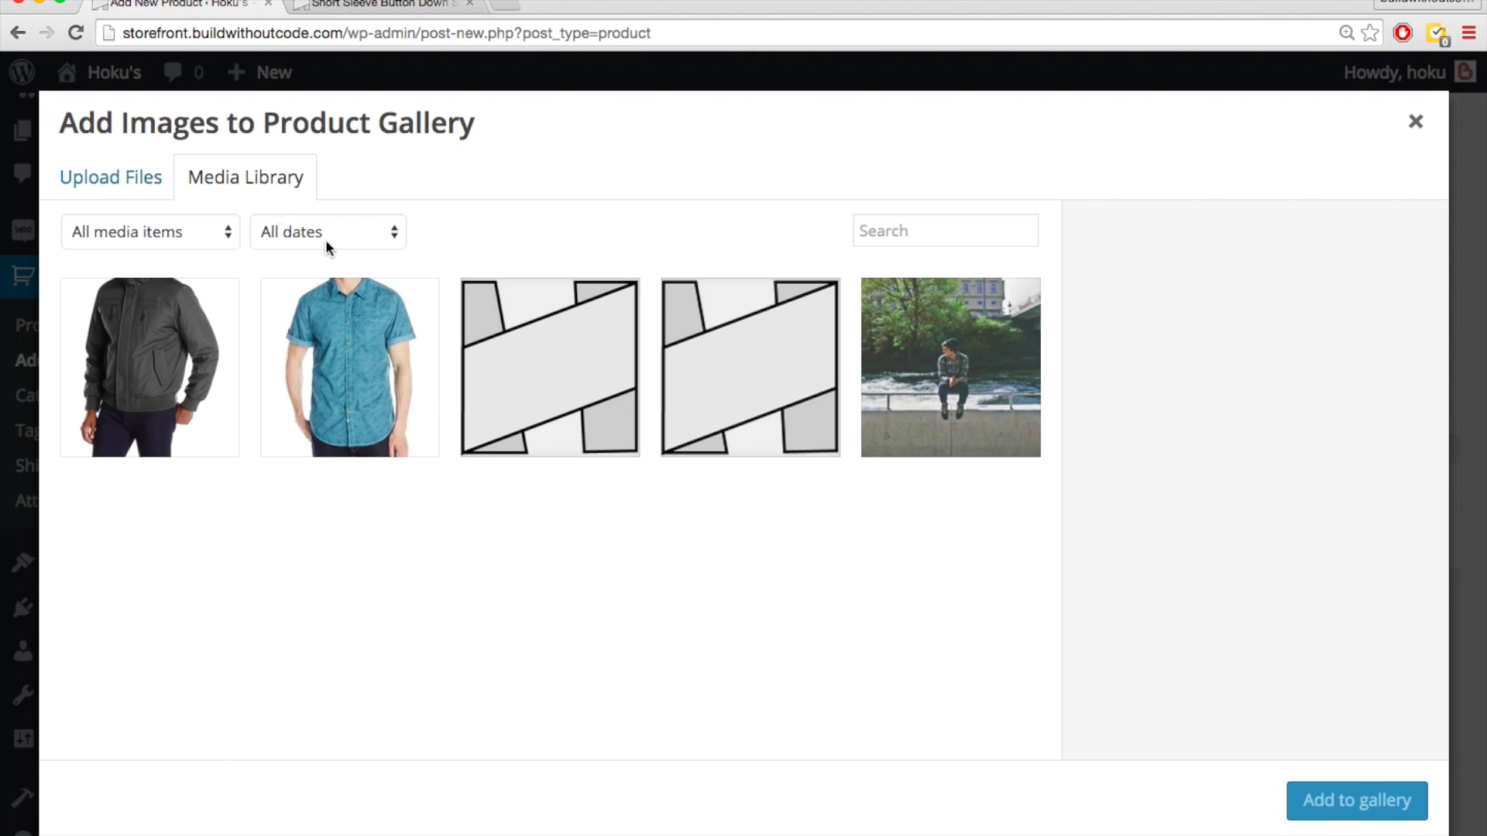
left_click(145, 178)
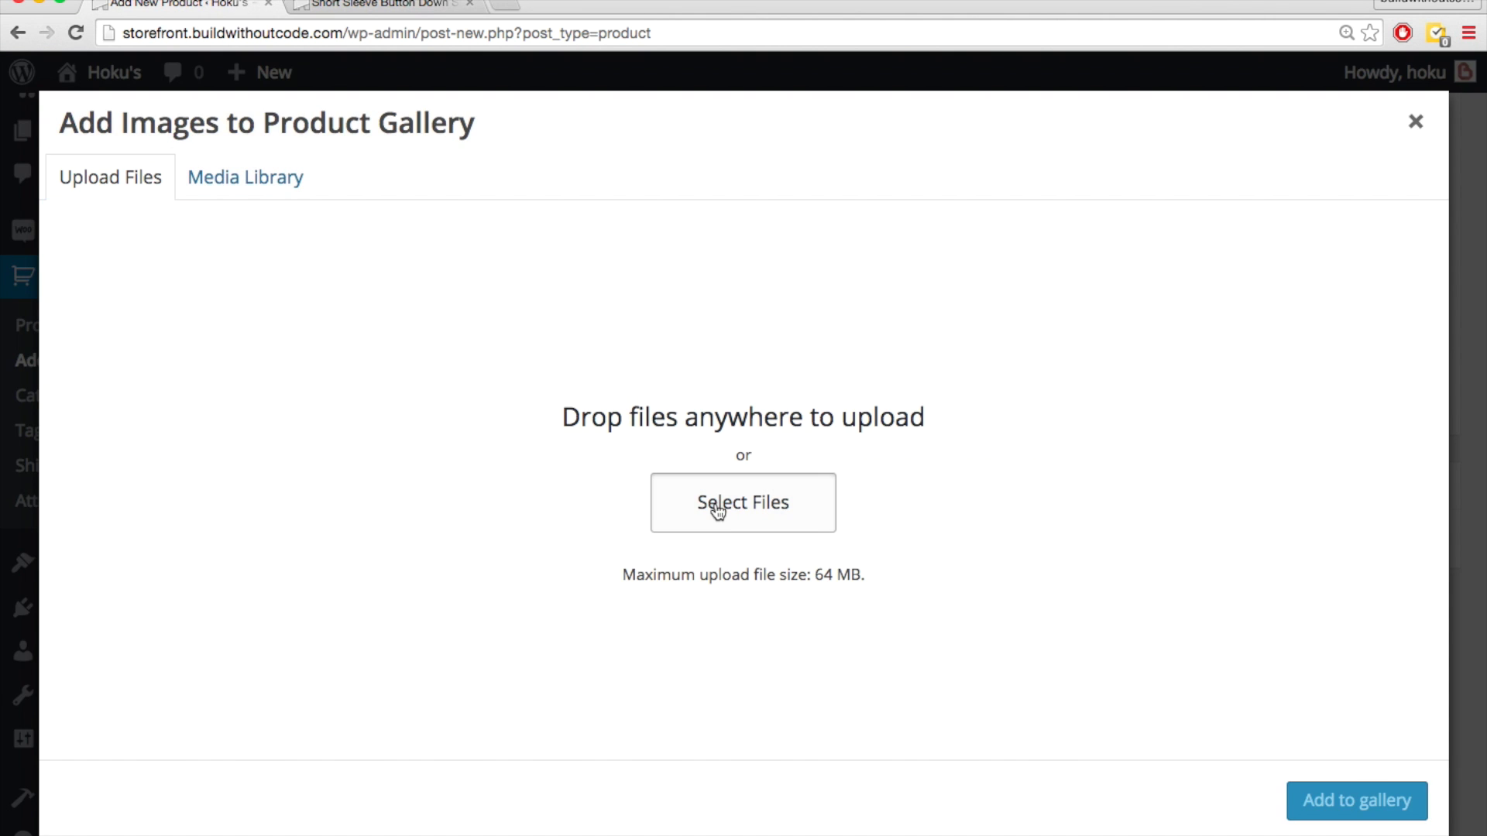
left_click(718, 511)
double_click(680, 366)
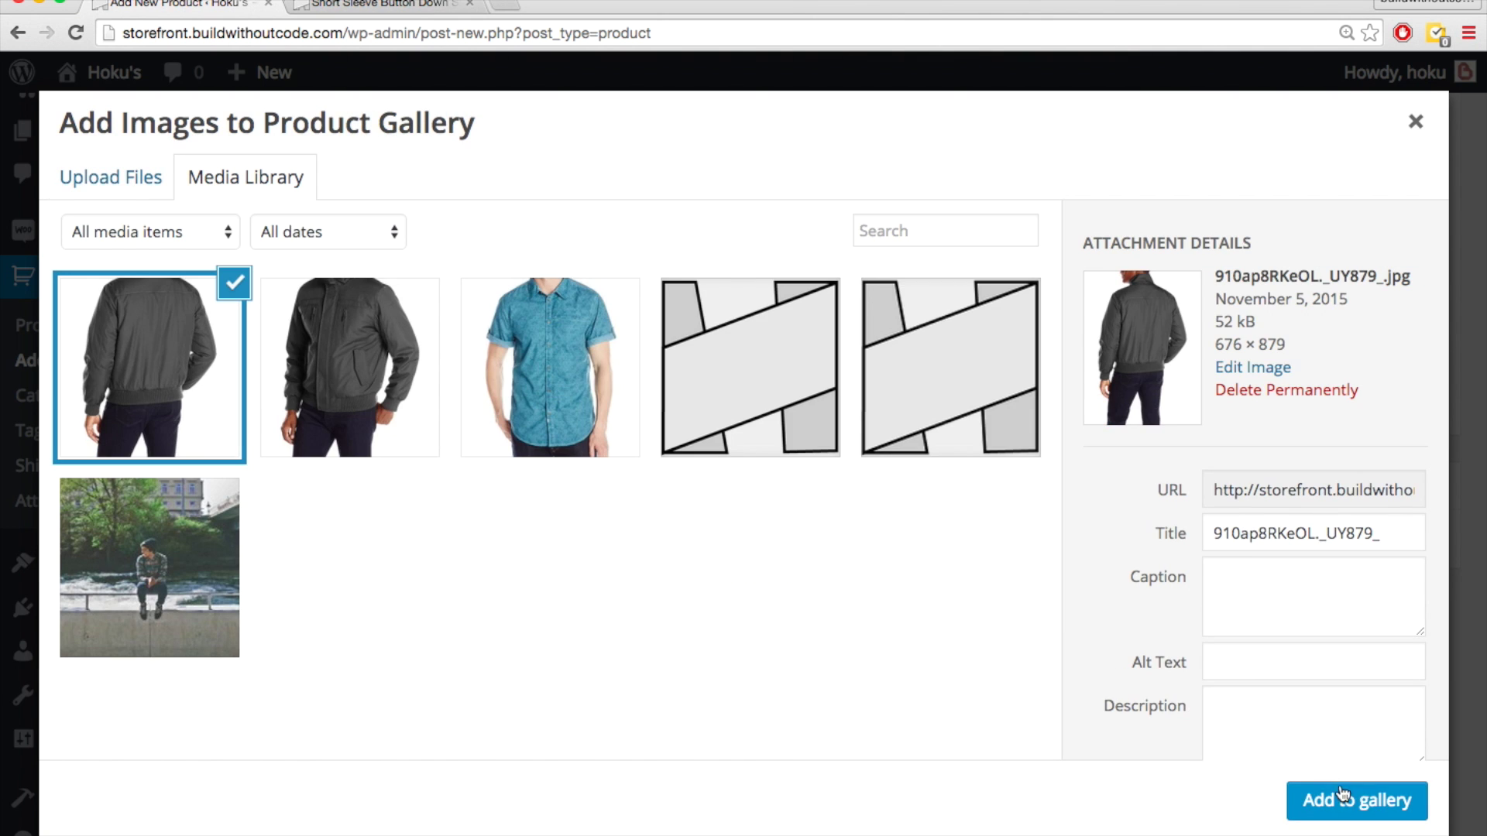
left_click(1357, 800)
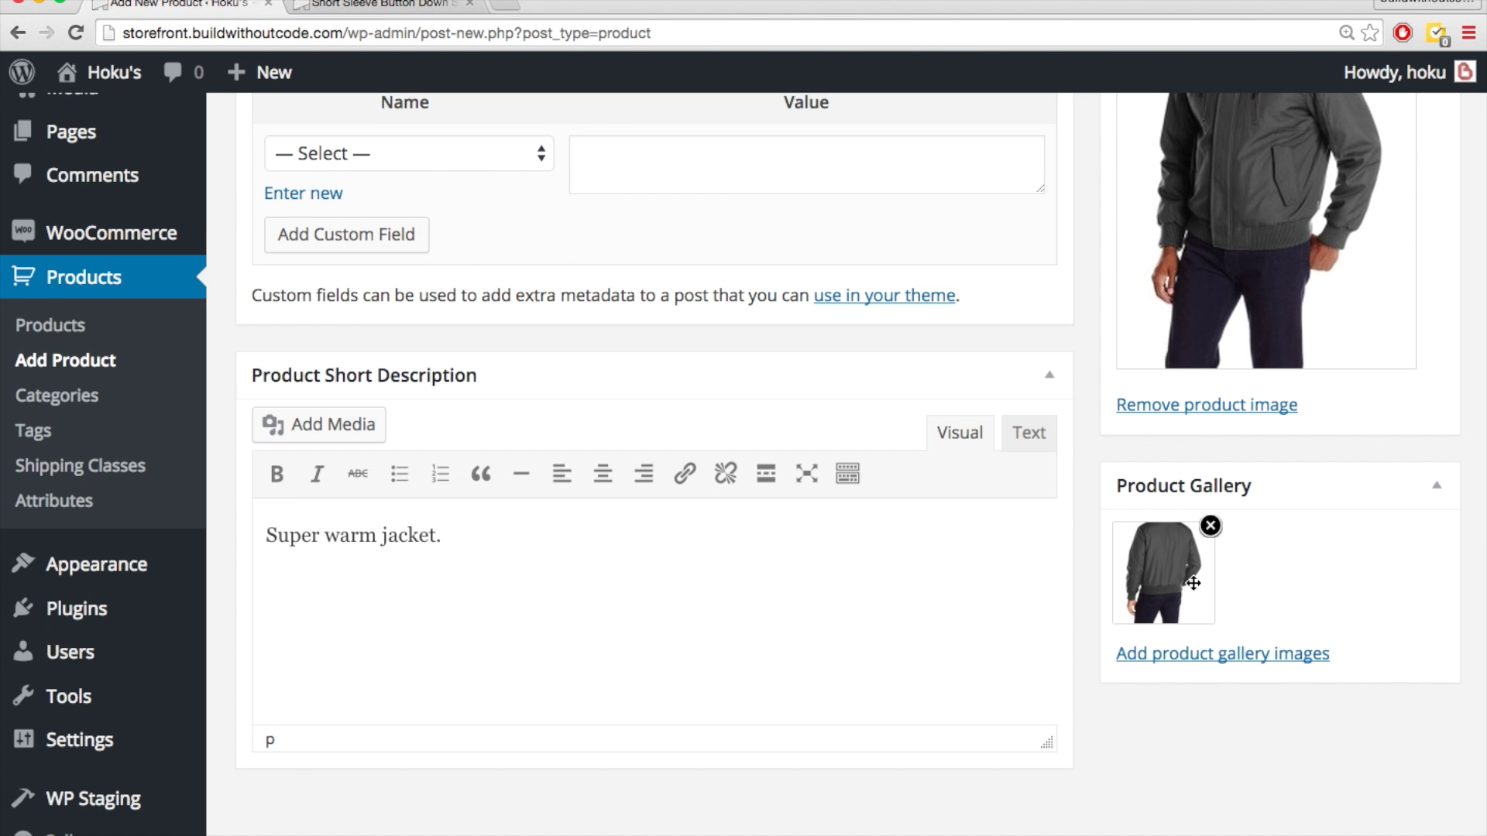
- Review the jacket's product image, gallery, category and description in the product form
scroll(872, 607, "up", 1)
scroll(1185, 281, "up", 3)
scroll(1185, 281, "up", 1)
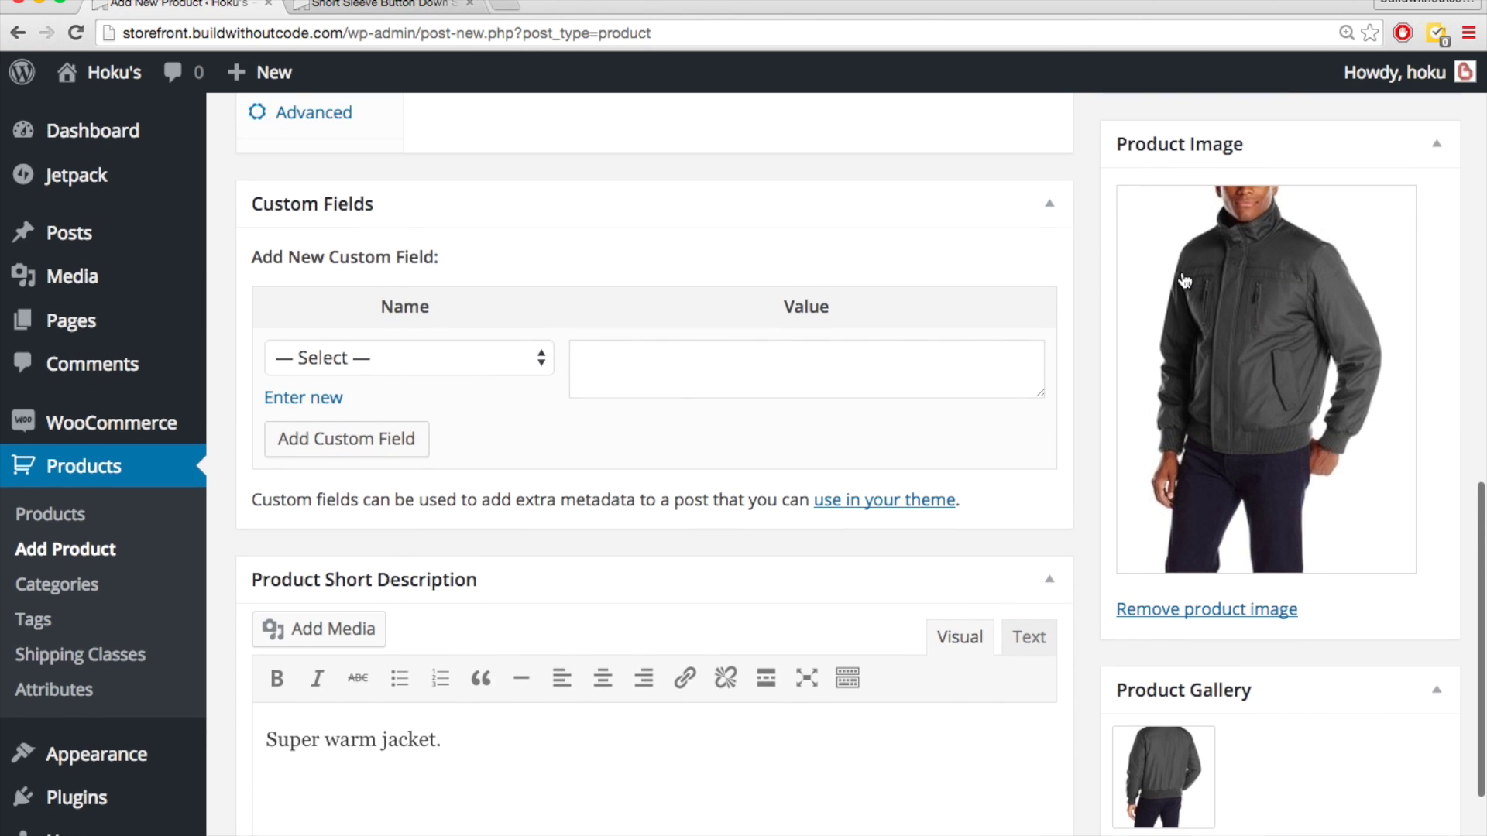
scroll(1184, 281, "down", 1)
scroll(1130, 624, "up", 5)
scroll(1172, 633, "up", 7)
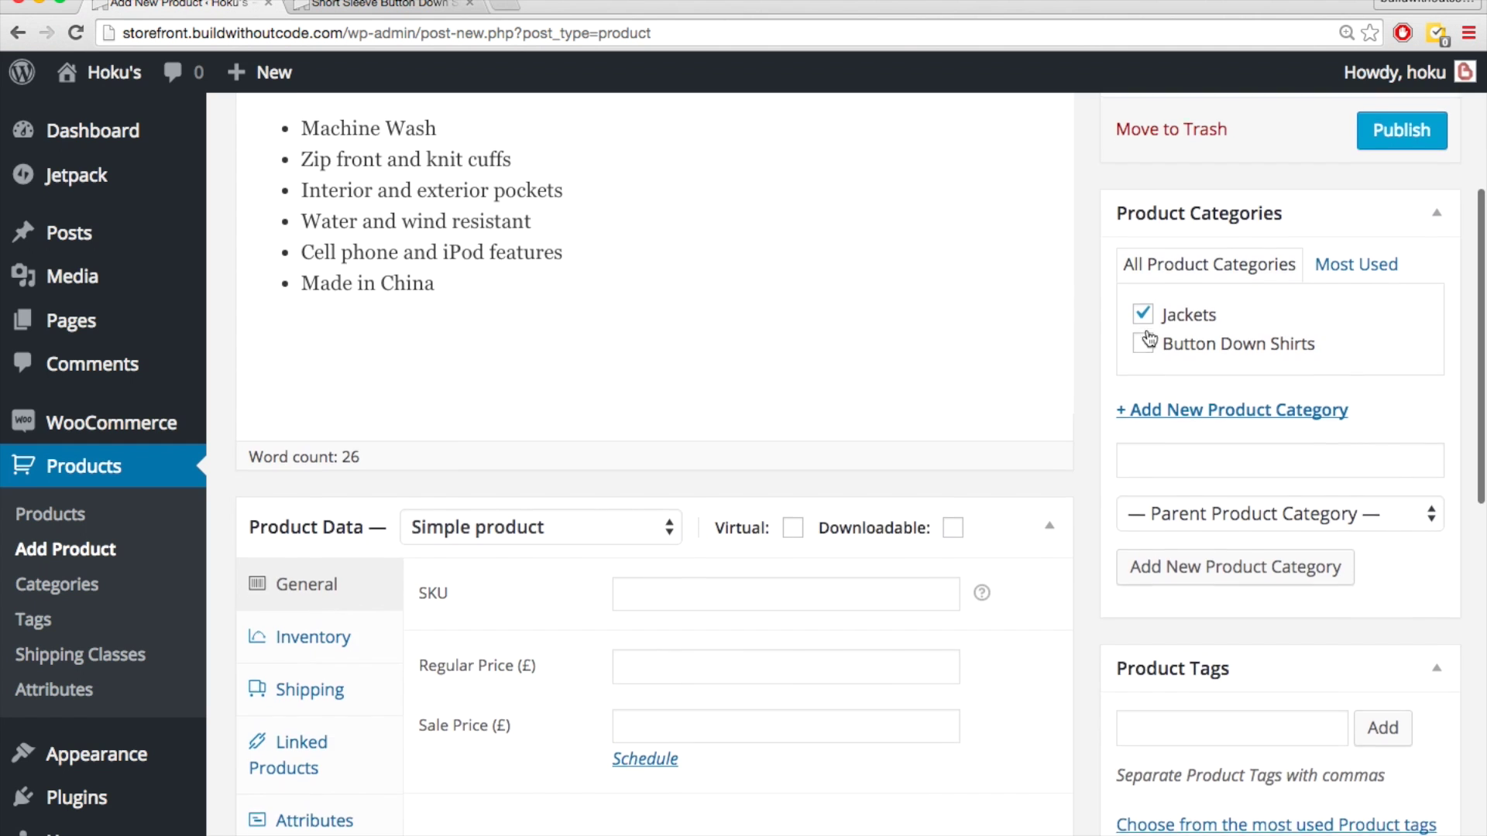
scroll(1146, 332, "up", 5)
left_click(620, 539)
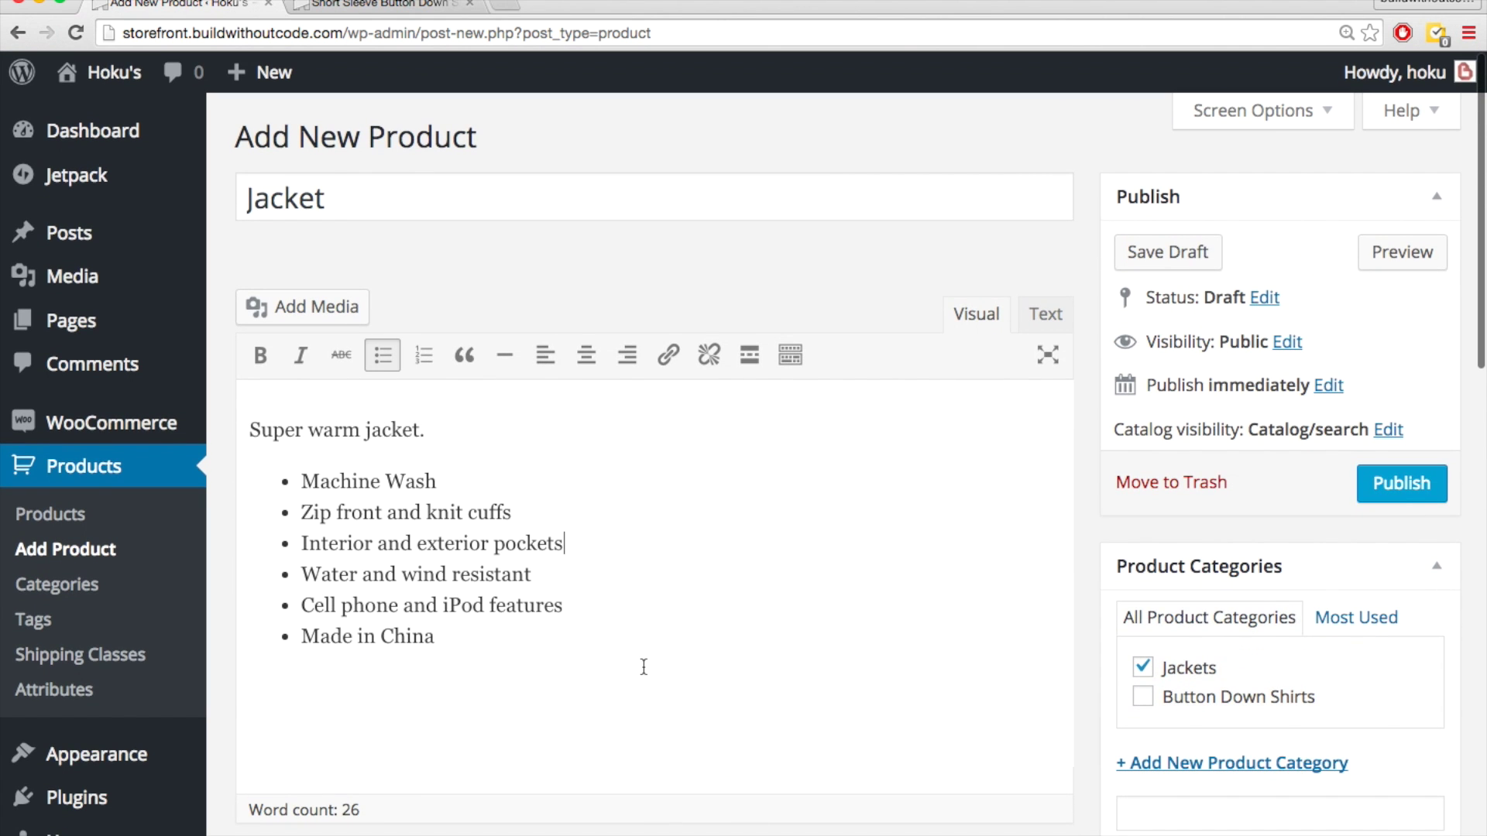
- Set the jacket's product type to Variable product and open its attribute settings
scroll(643, 666, "down", 6)
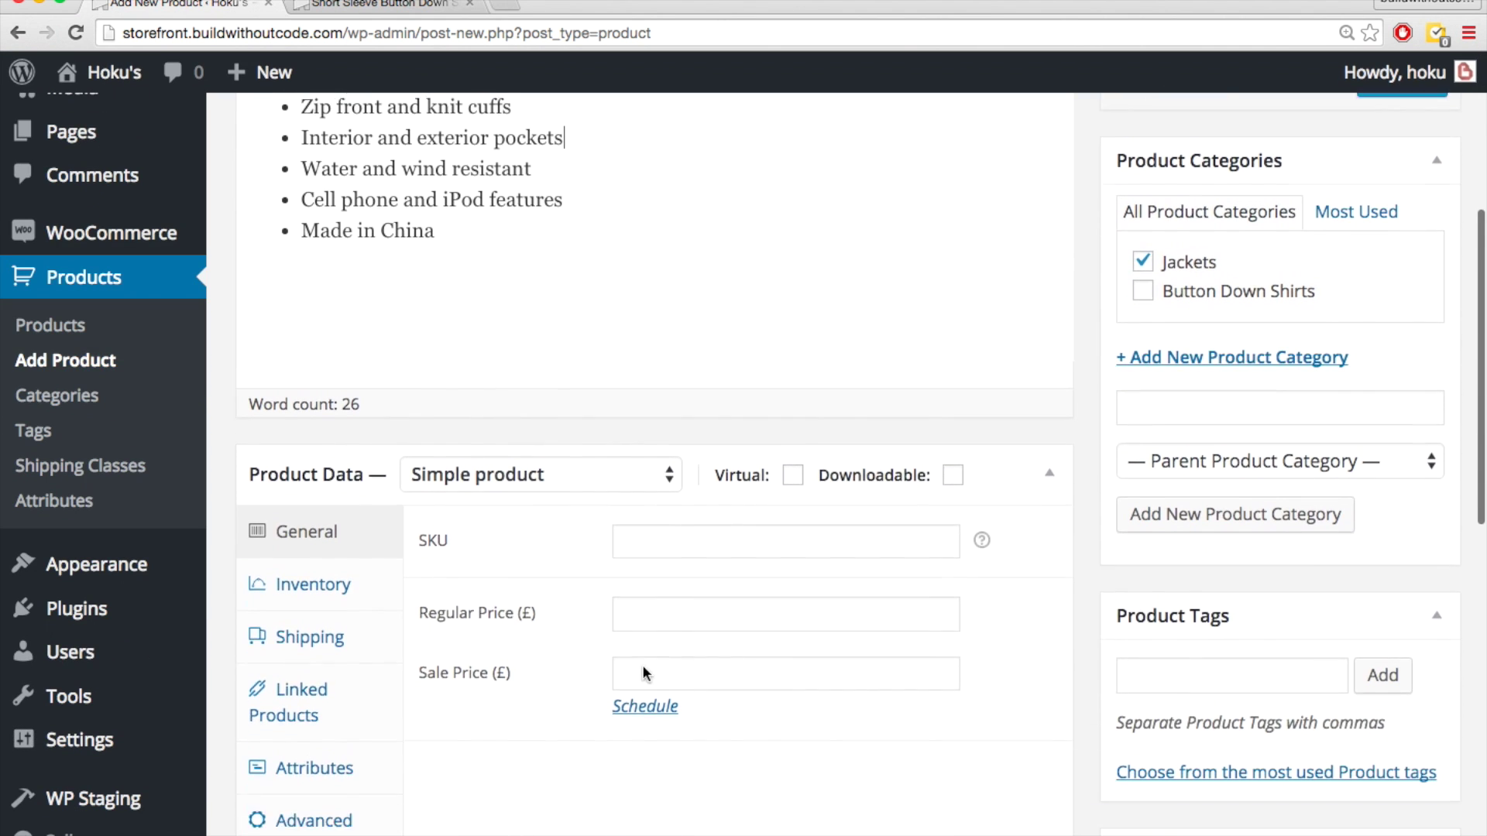
scroll(514, 570, "down", 1)
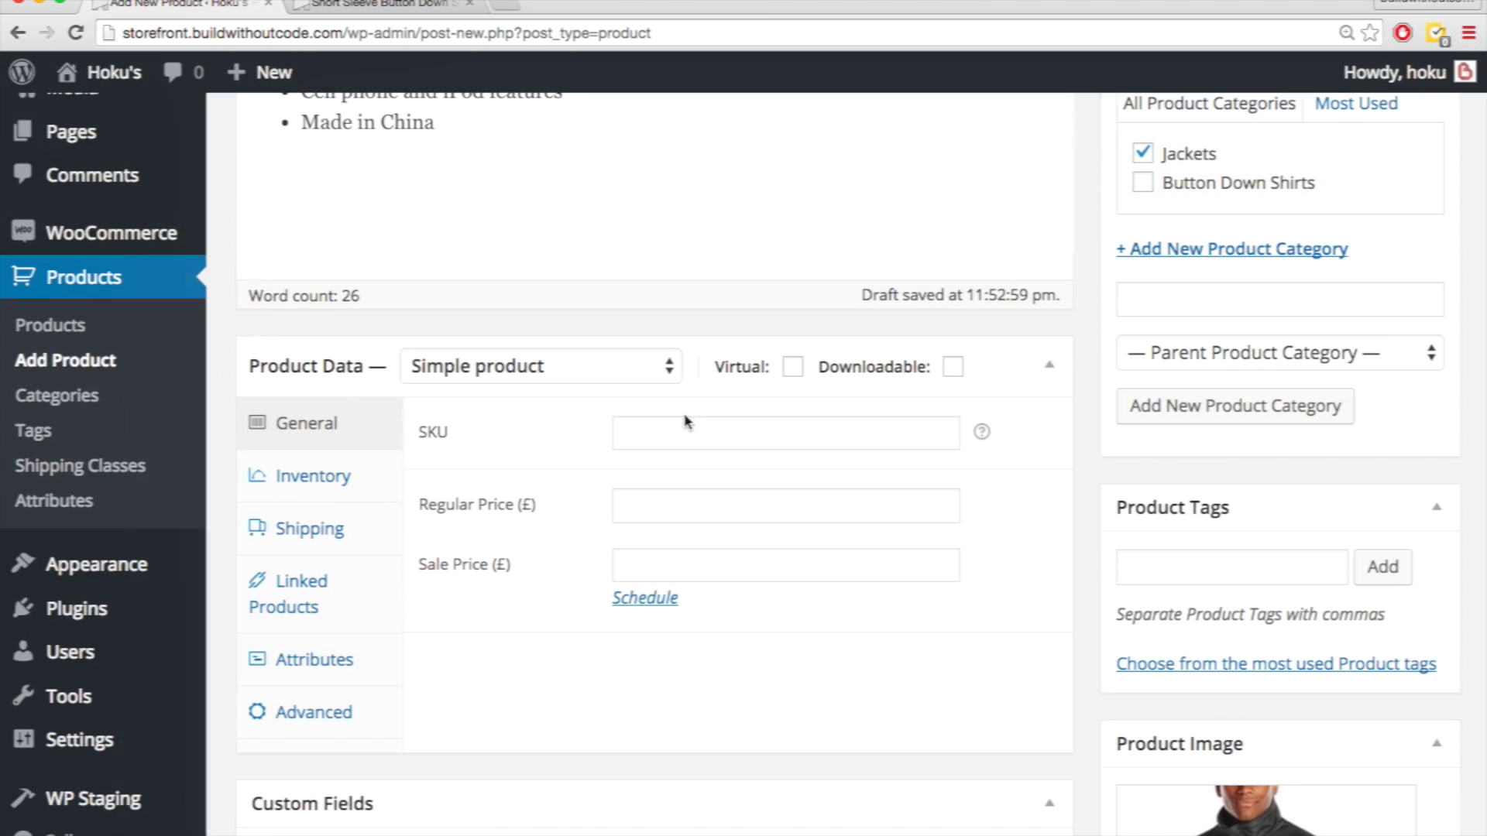
left_click(659, 370)
left_click(617, 440)
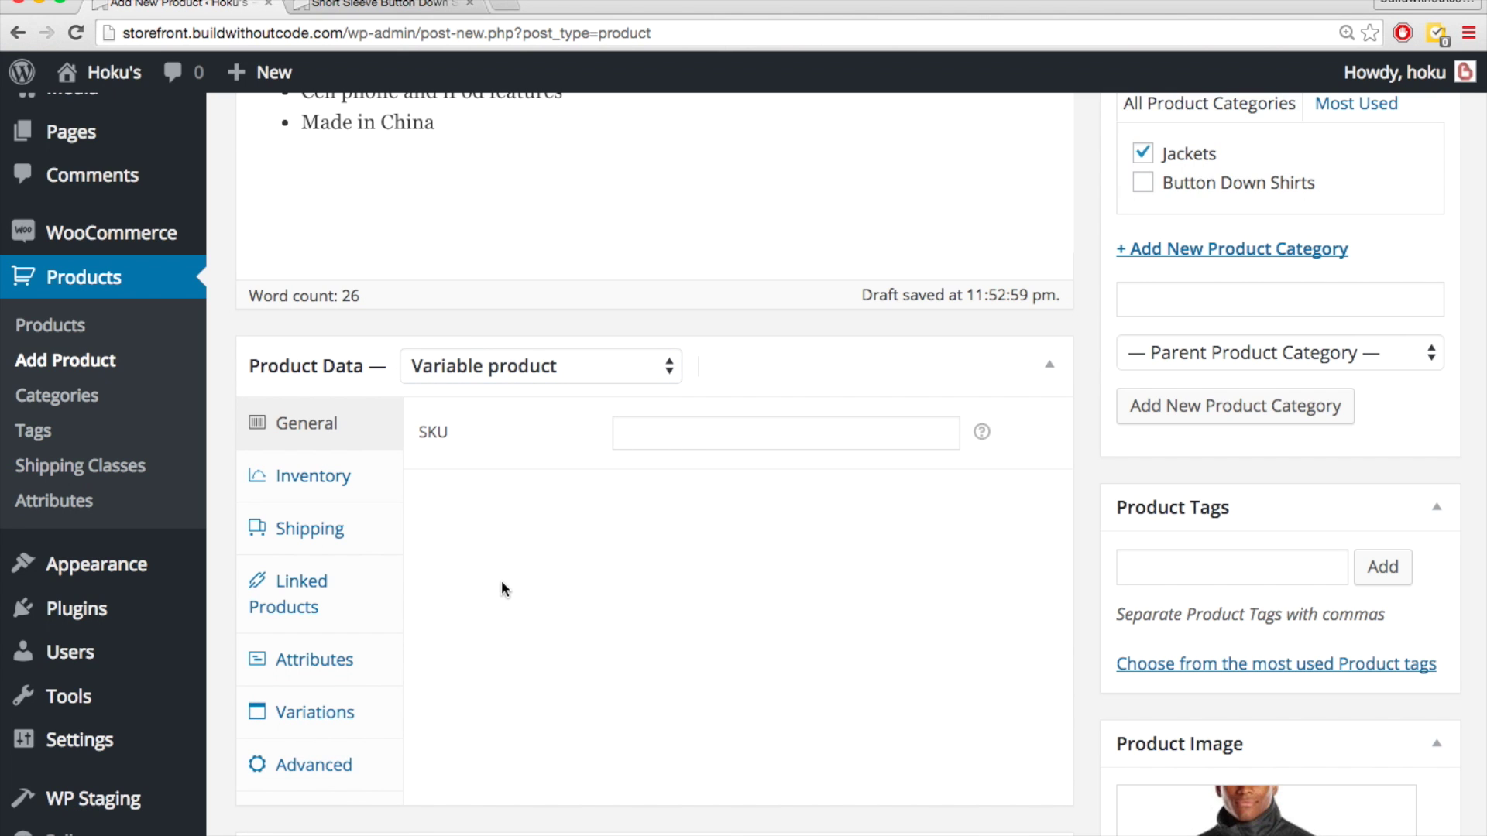
left_click(325, 679)
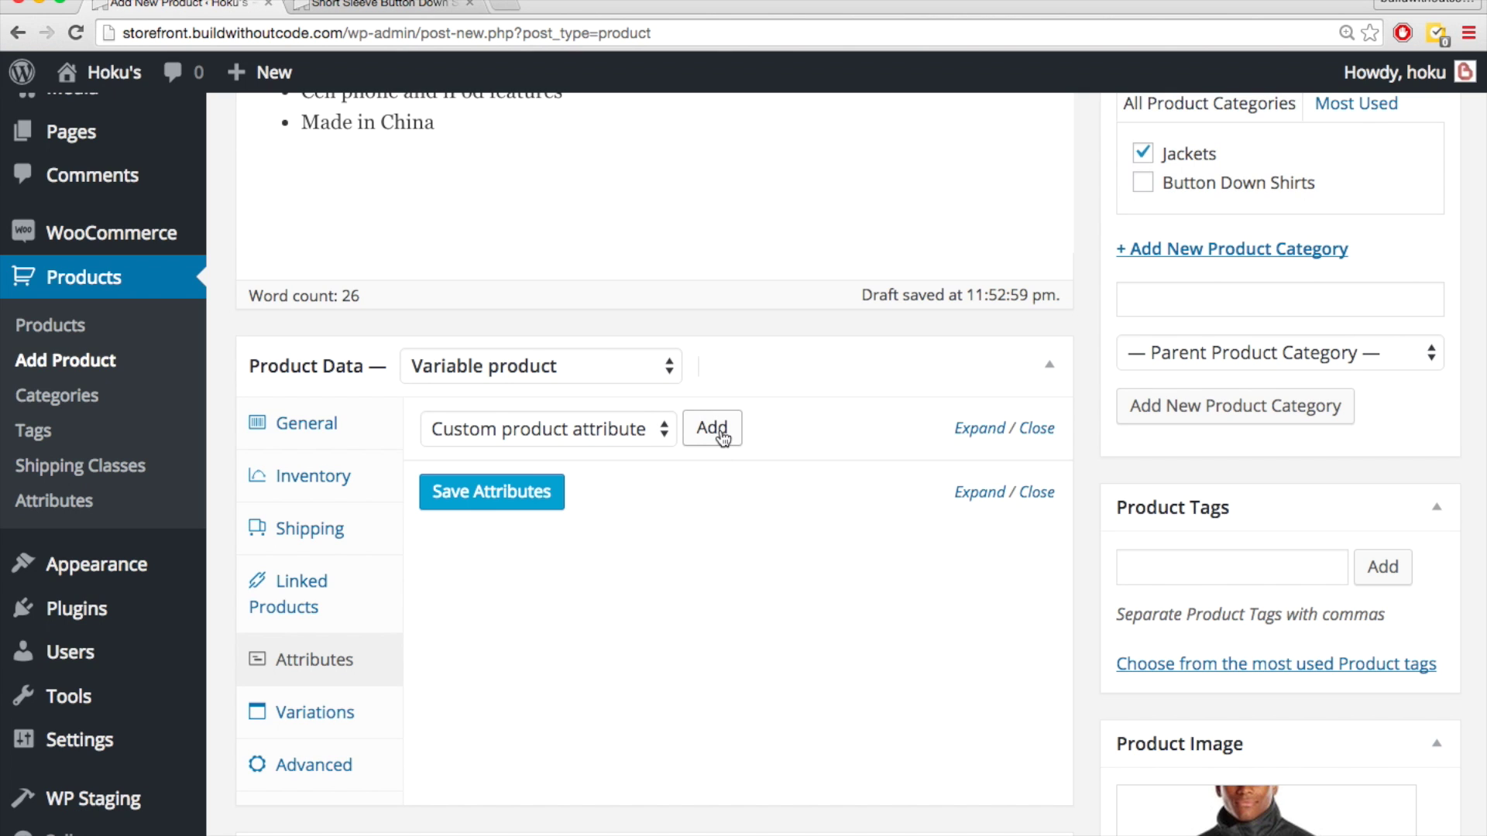
scroll(720, 434, "down", 3)
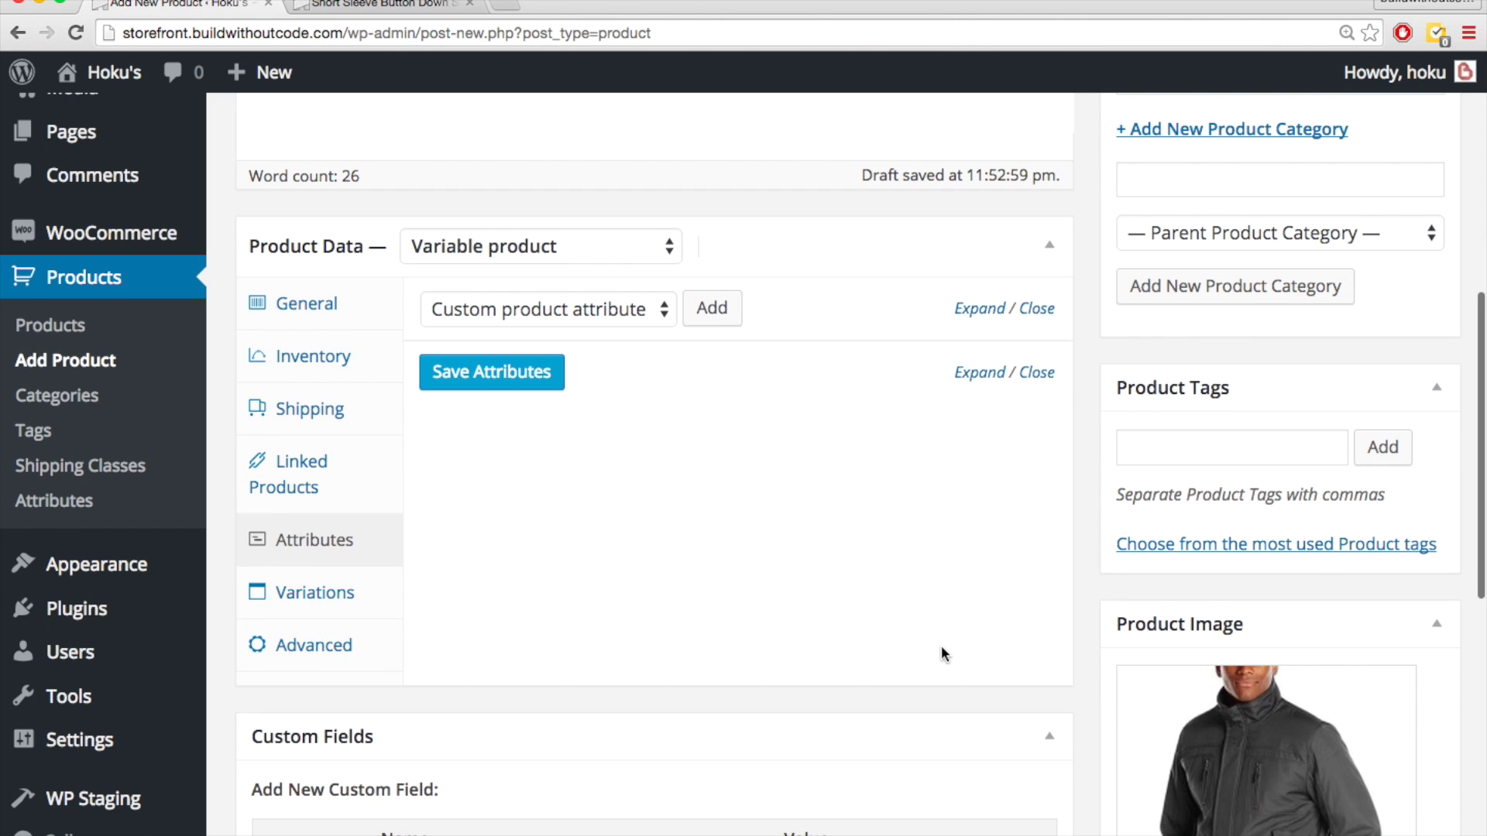
- Add a custom product attribute named Size and enable it for variations
scroll(851, 542, "up", 2)
left_click(711, 404)
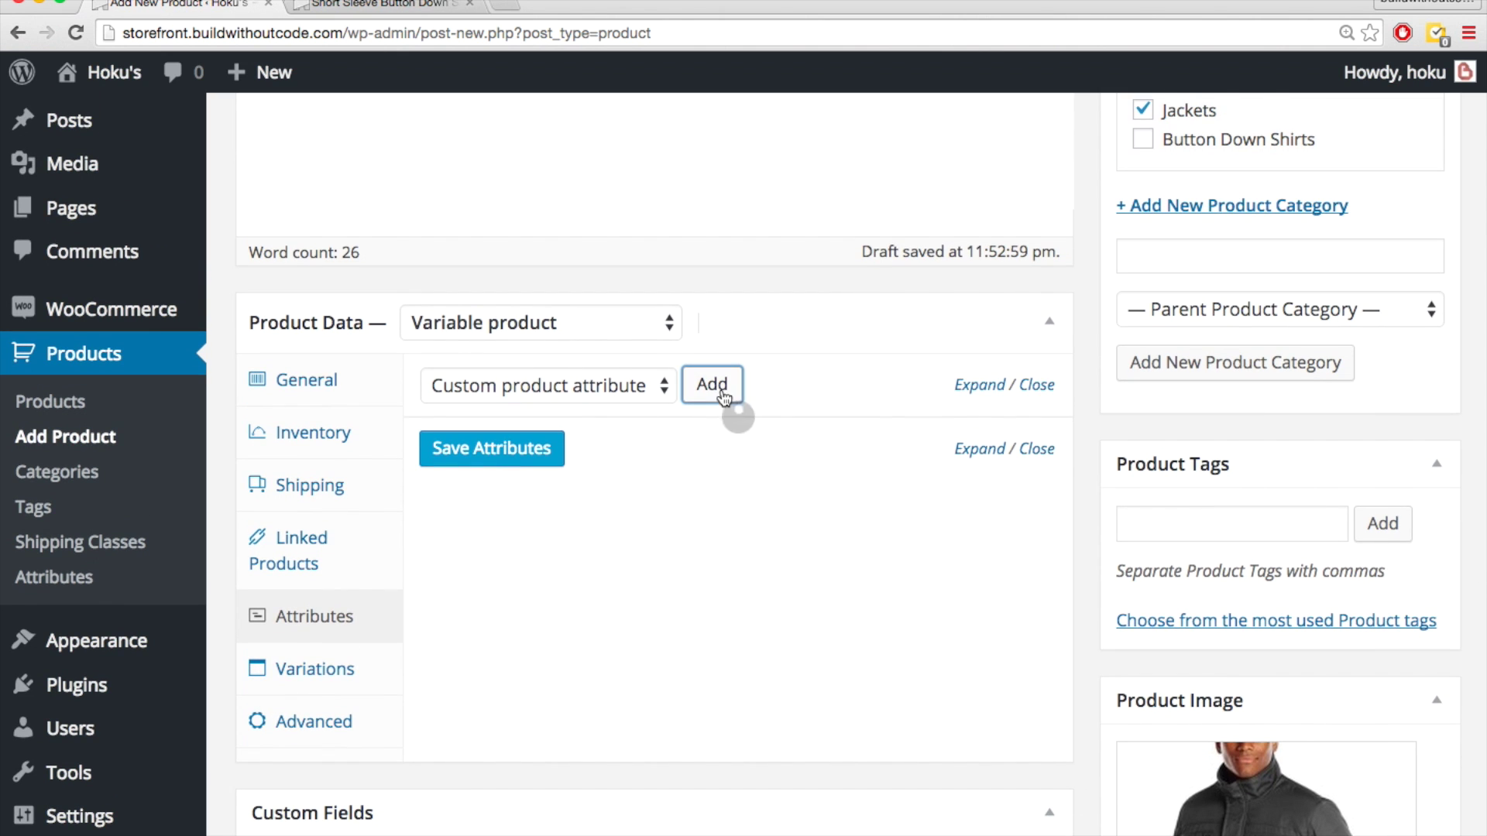
left_click(503, 552)
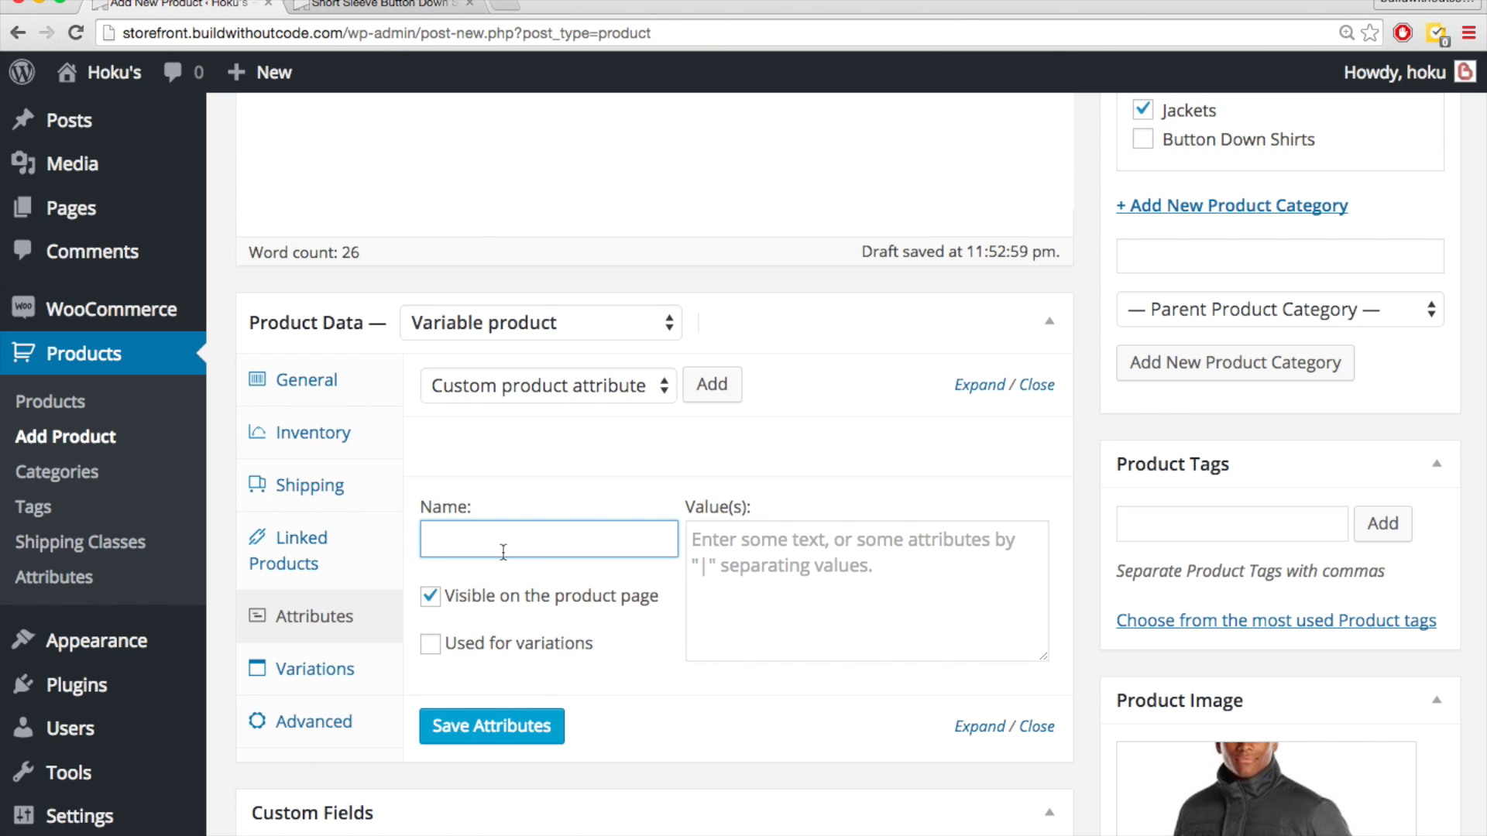
type("Size")
scroll(515, 598, "down", 1)
scroll(516, 596, "down", 1)
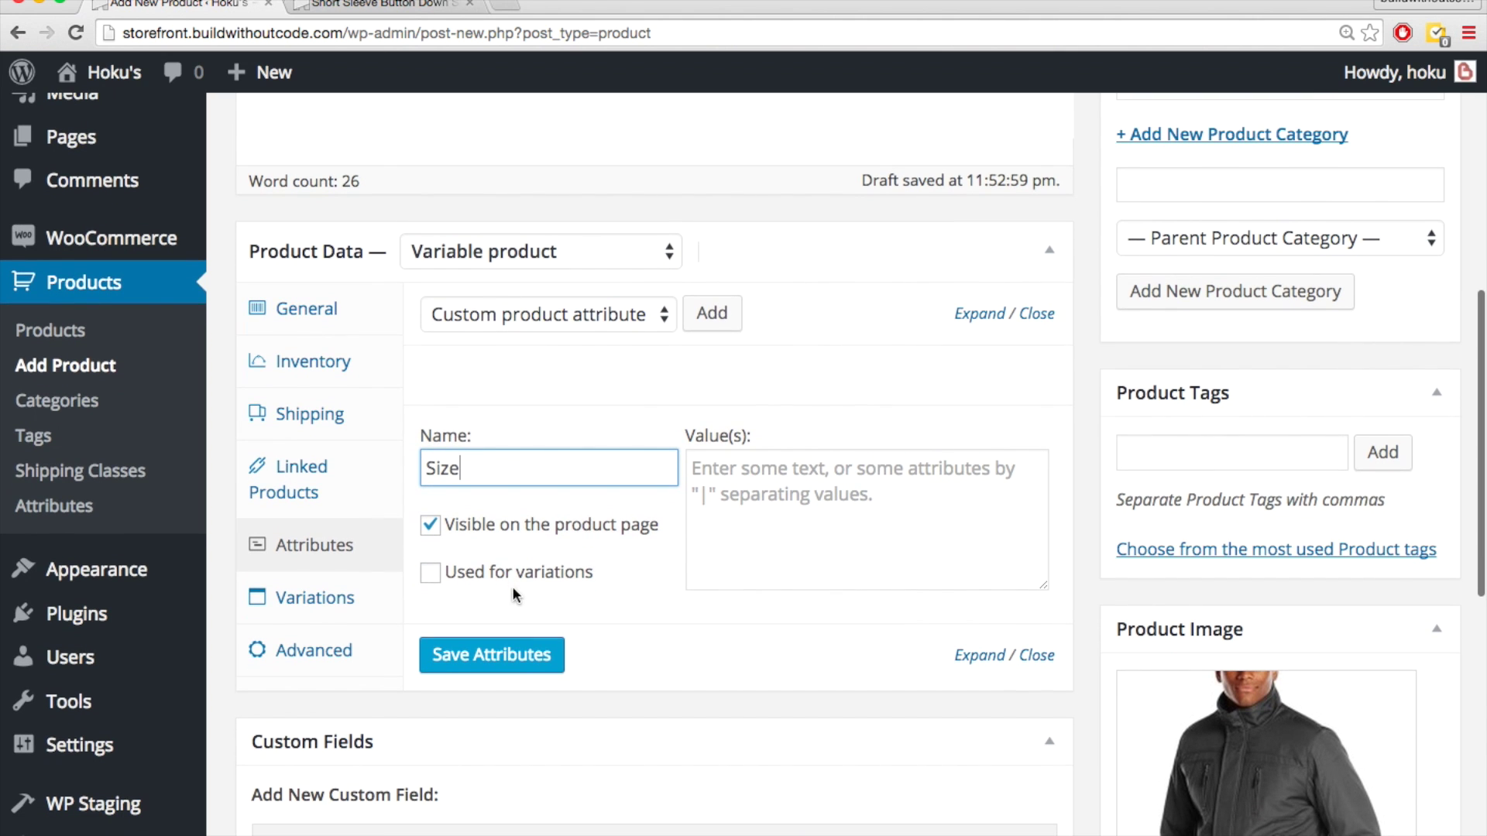
left_click(431, 573)
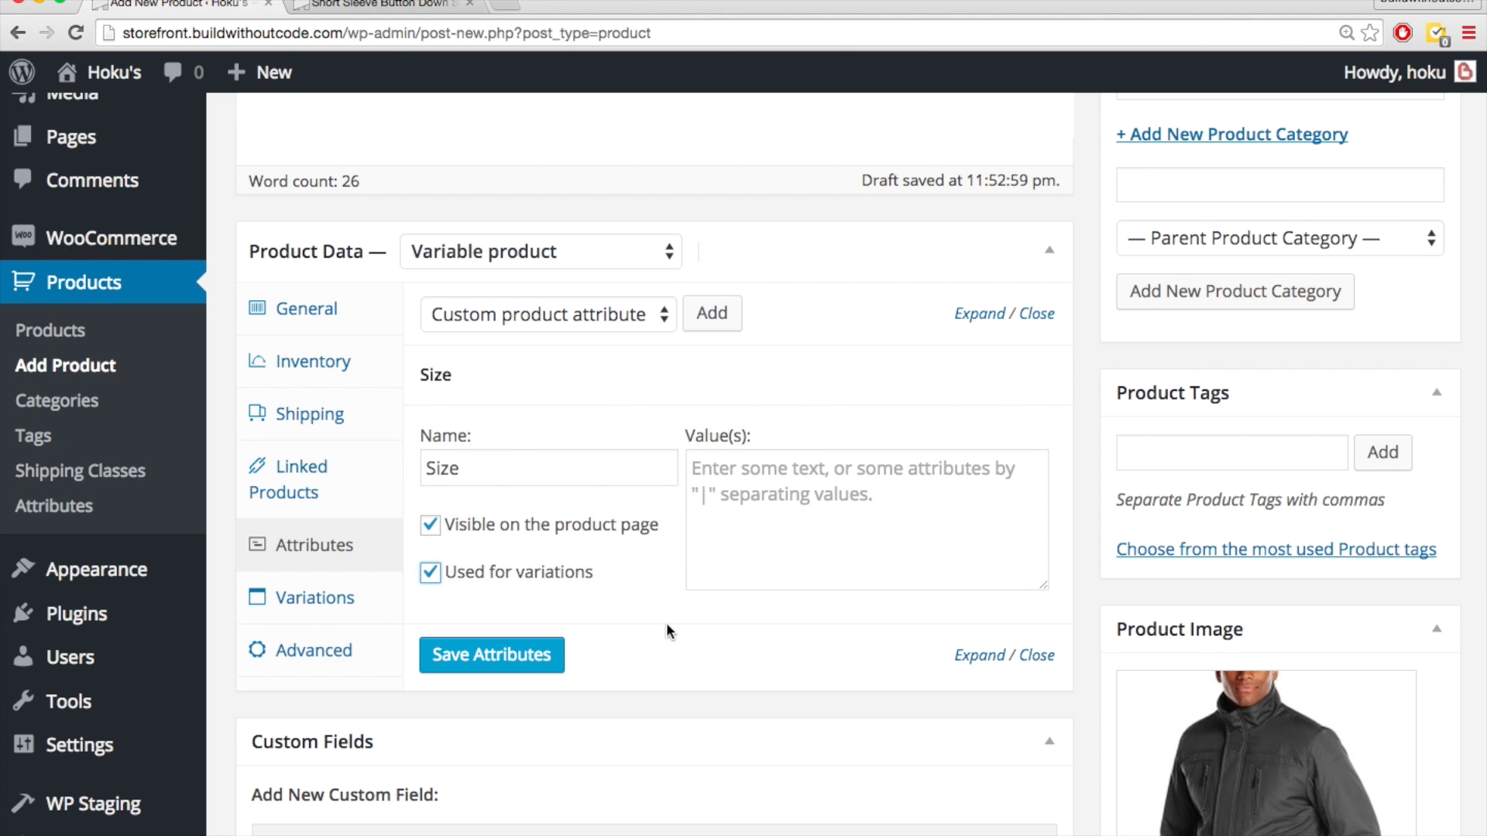
scroll(666, 632, "down", 1)
scroll(667, 625, "down", 1)
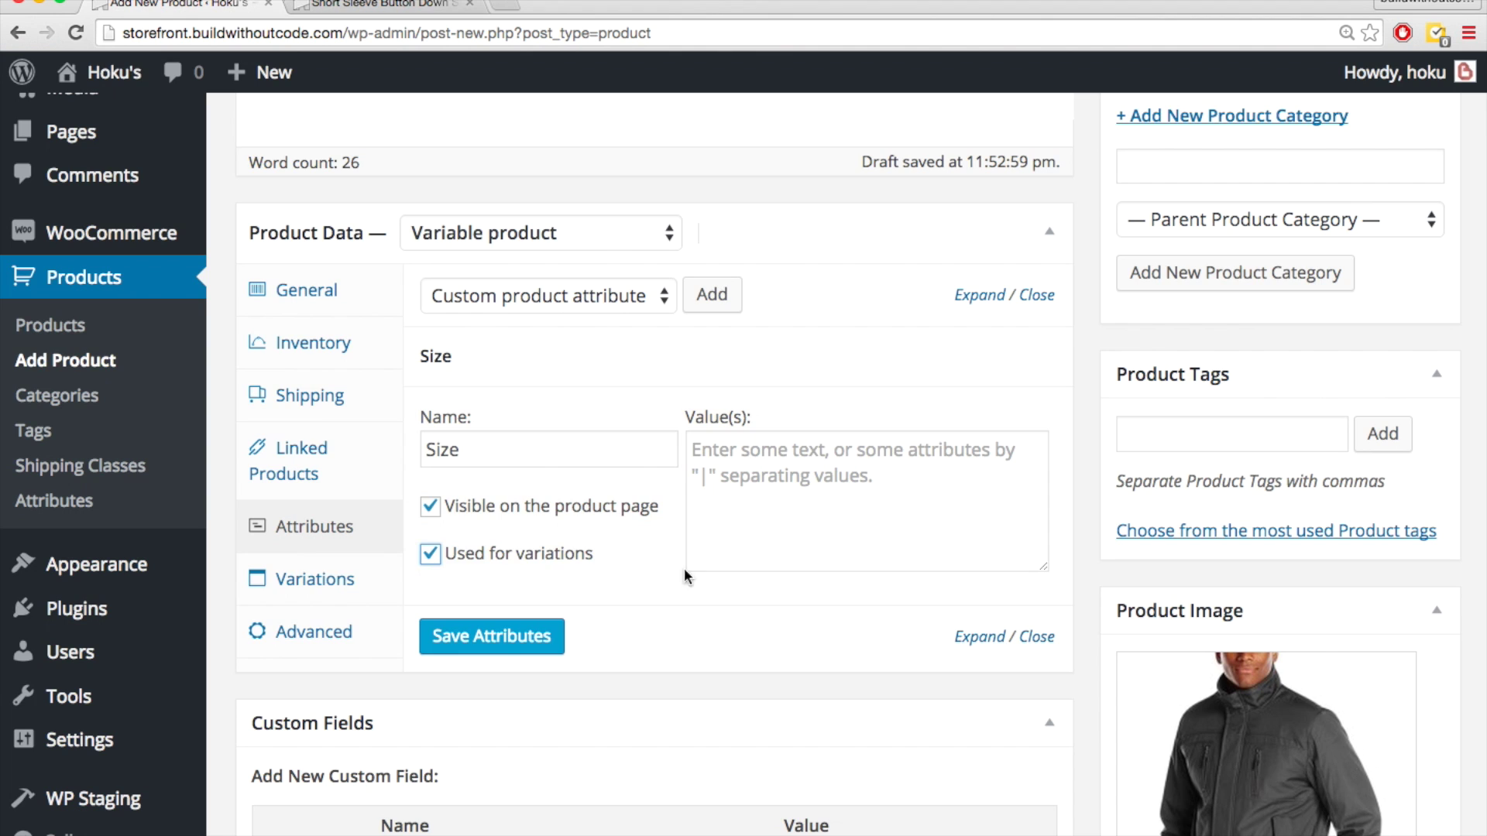
- Enter S, M and L as the Size attribute's values, separated by vertical bars
left_click(746, 473)
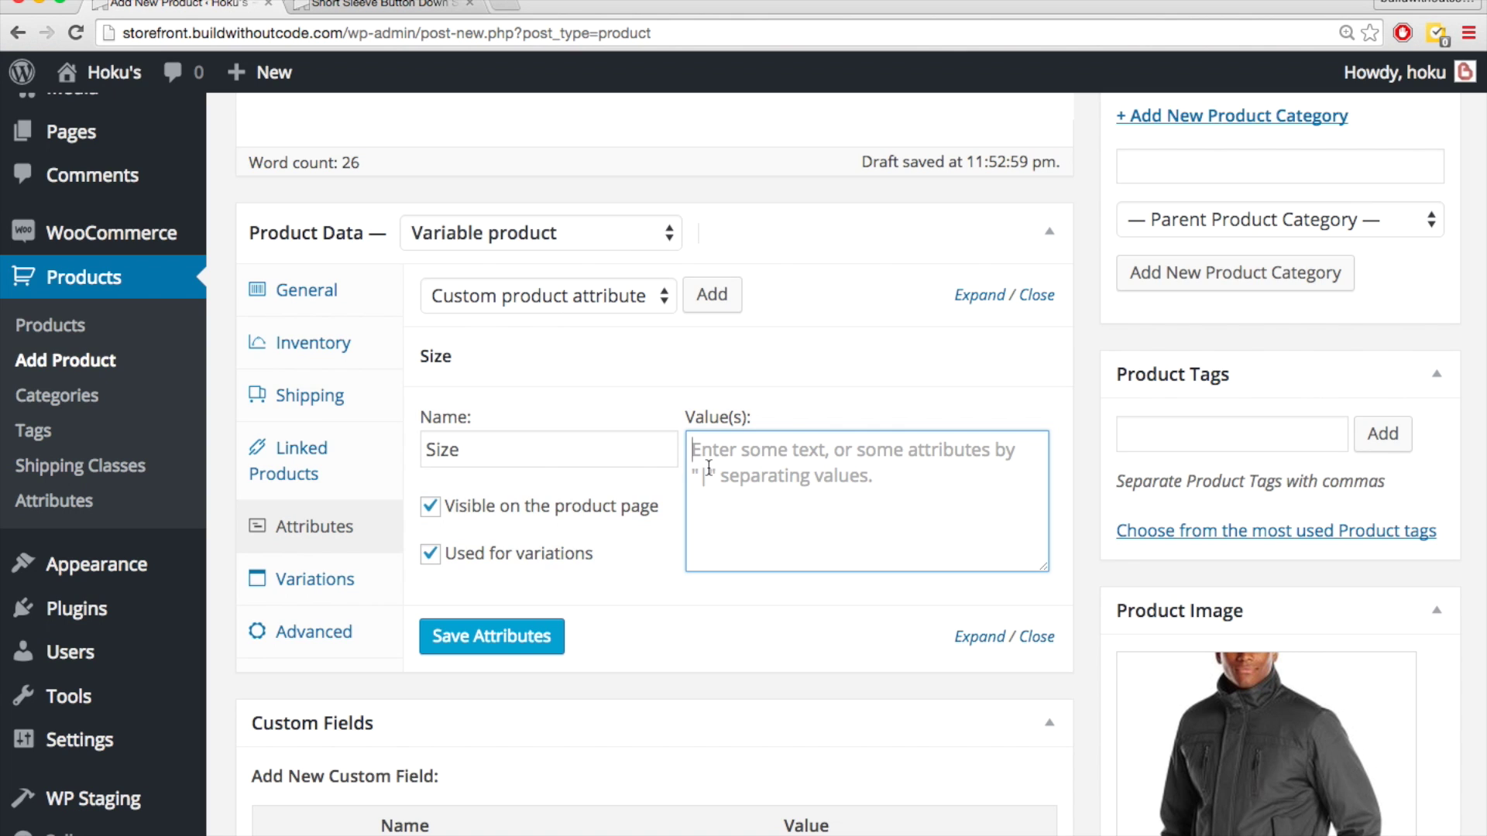
type("S")
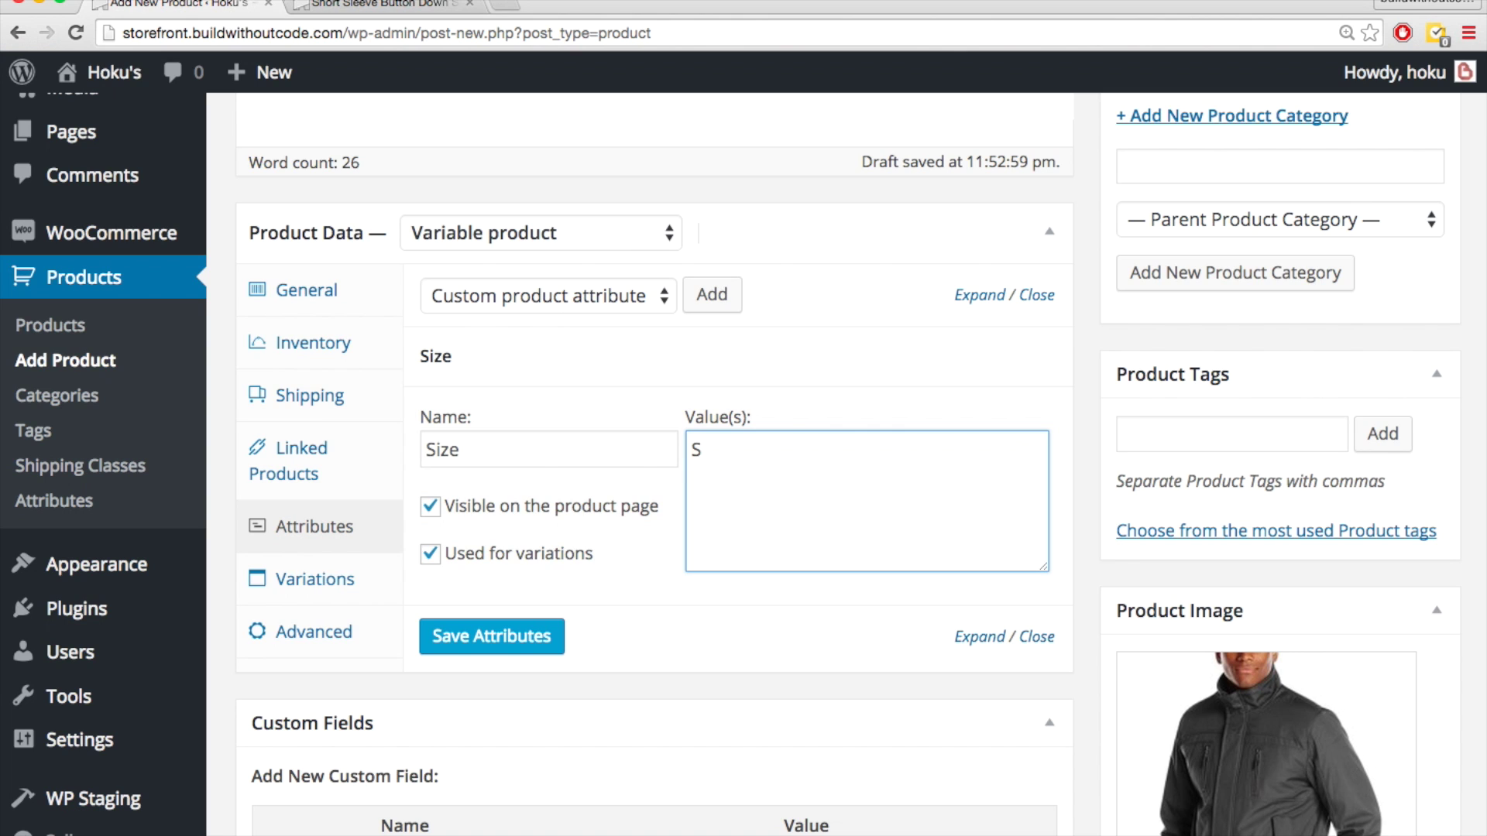
type("ML")
key("Left")
type("| M |")
left_click(815, 465)
scroll(1099, 654, "down", 2)
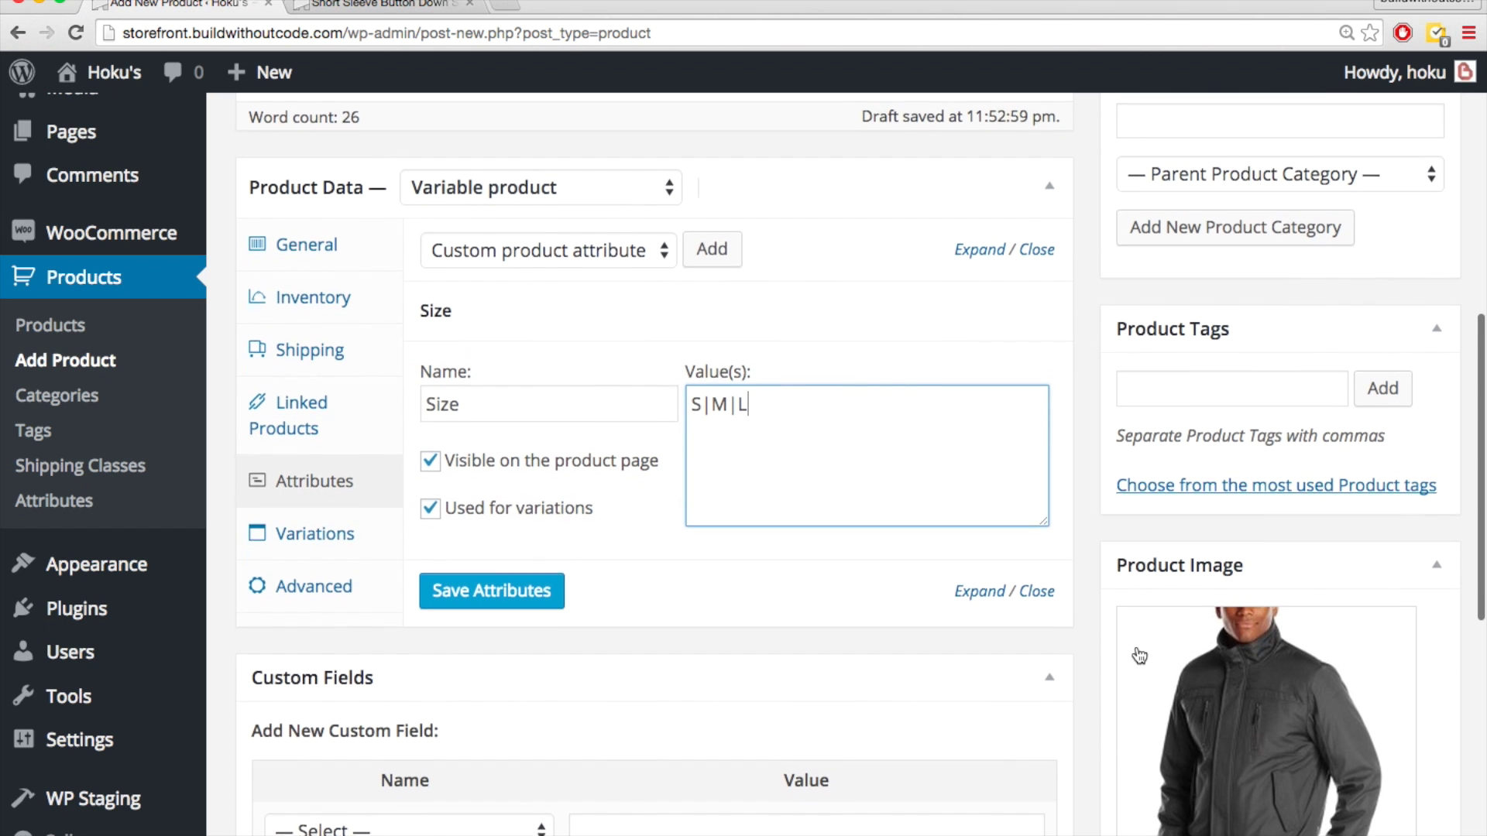
scroll(1033, 649, "down", 1)
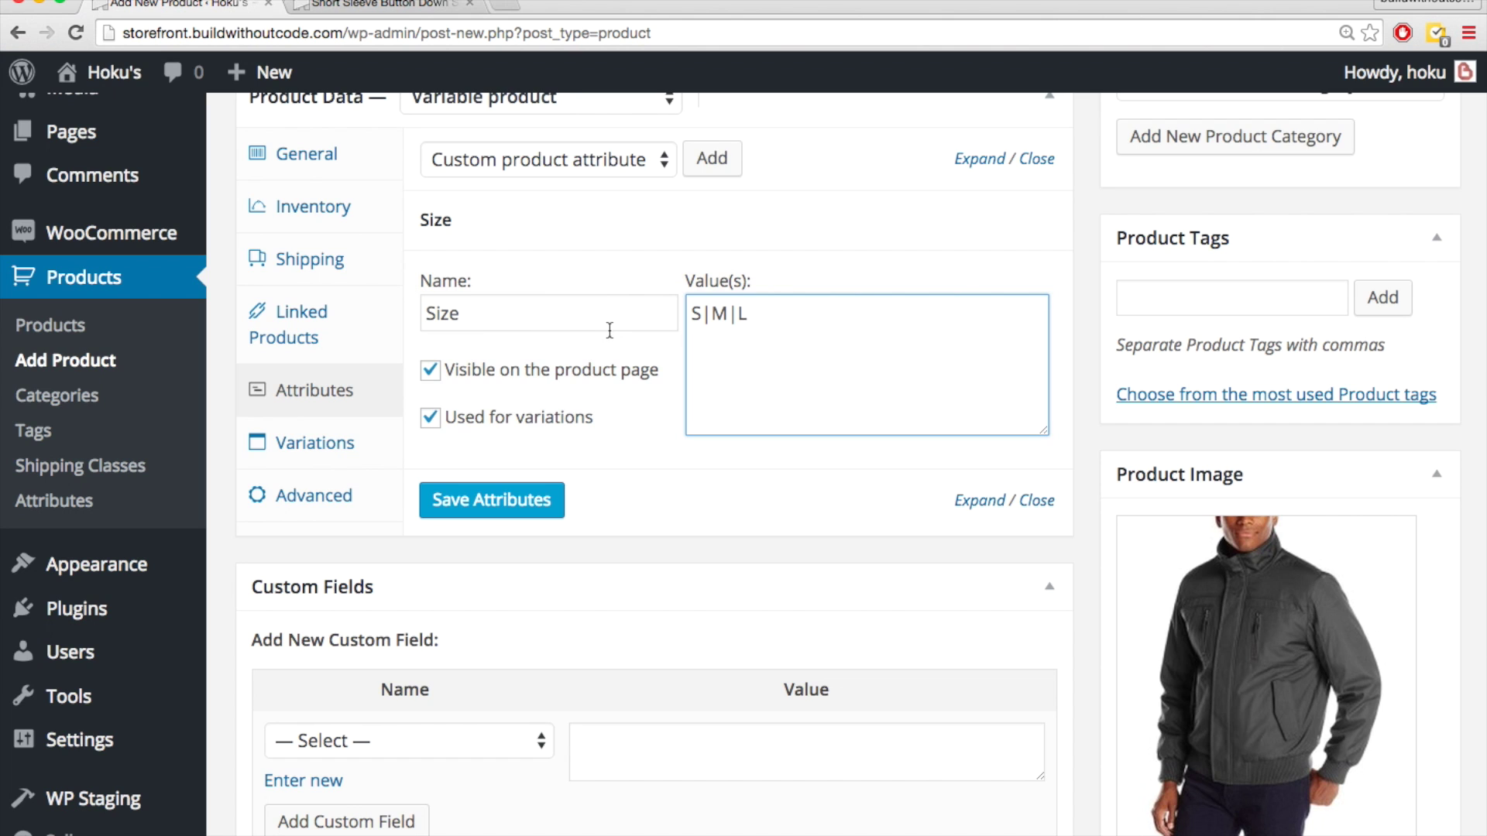
- Examine the Size attribute's values and the bar separators between them
left_click_drag(748, 314, 692, 318)
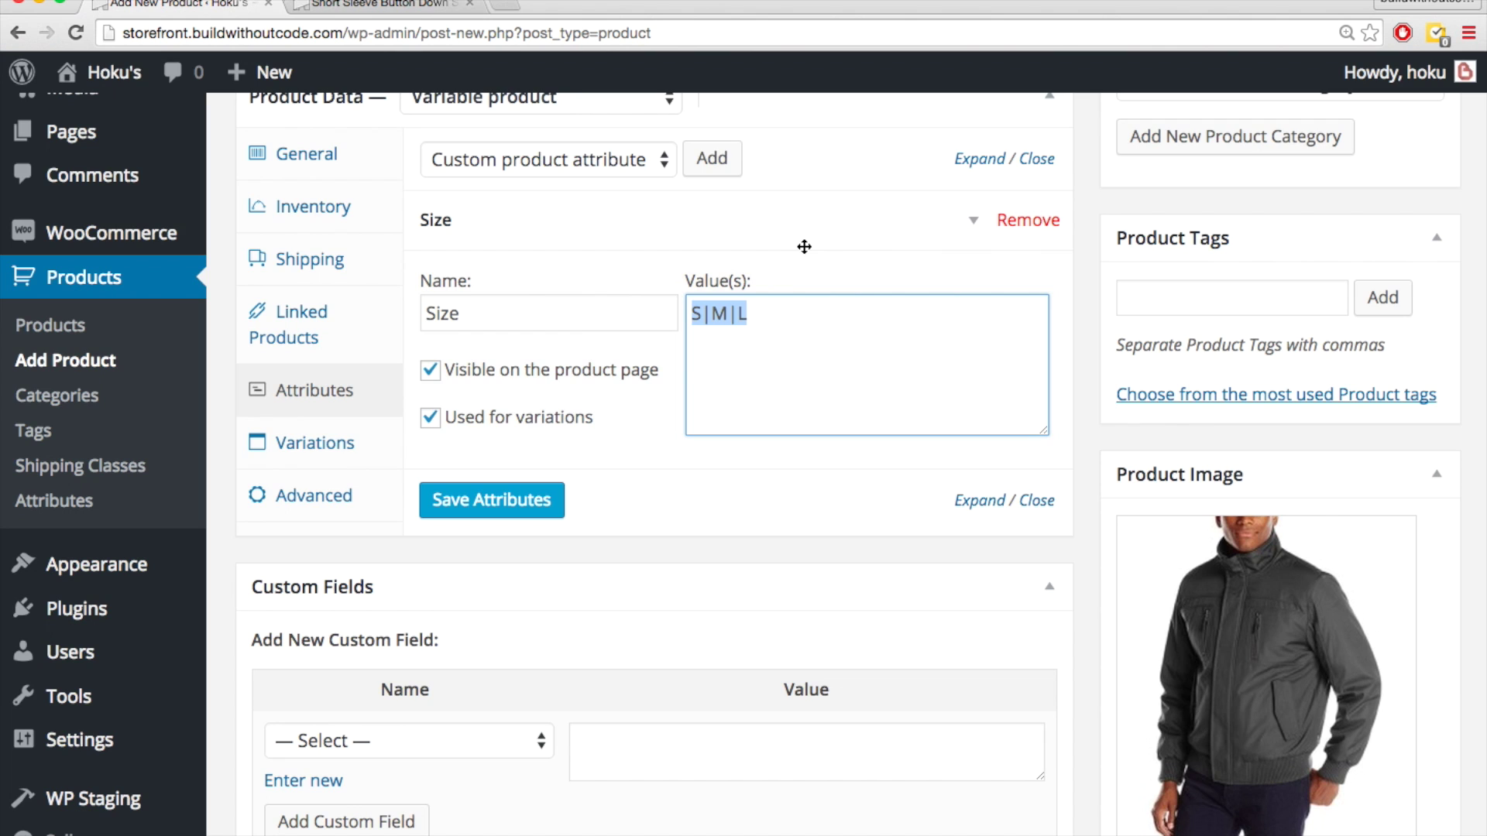
left_click(720, 345)
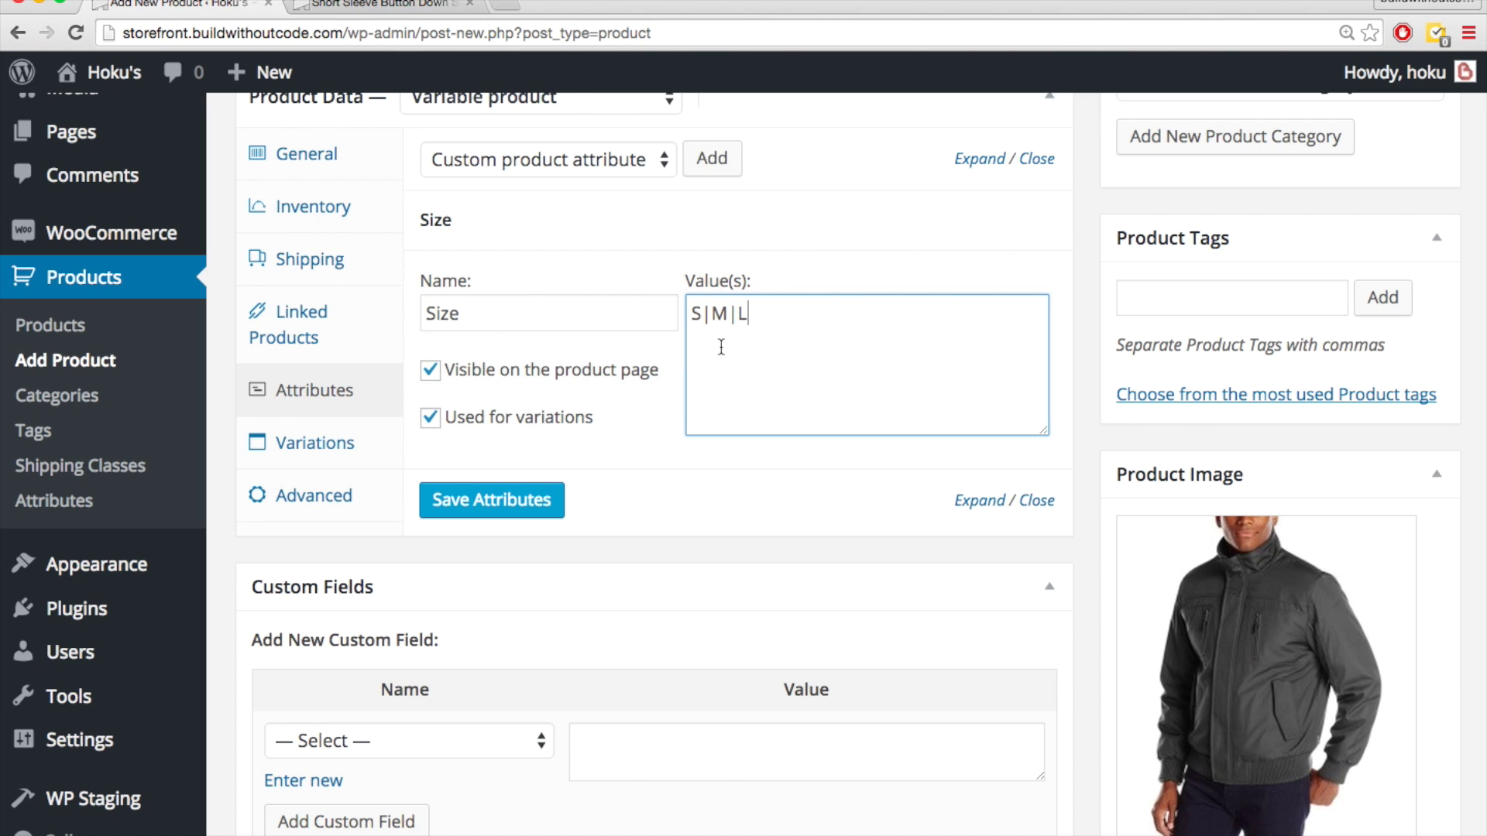
left_click(688, 313)
left_click_drag(707, 313, 727, 313)
left_click(737, 314)
left_click(763, 290)
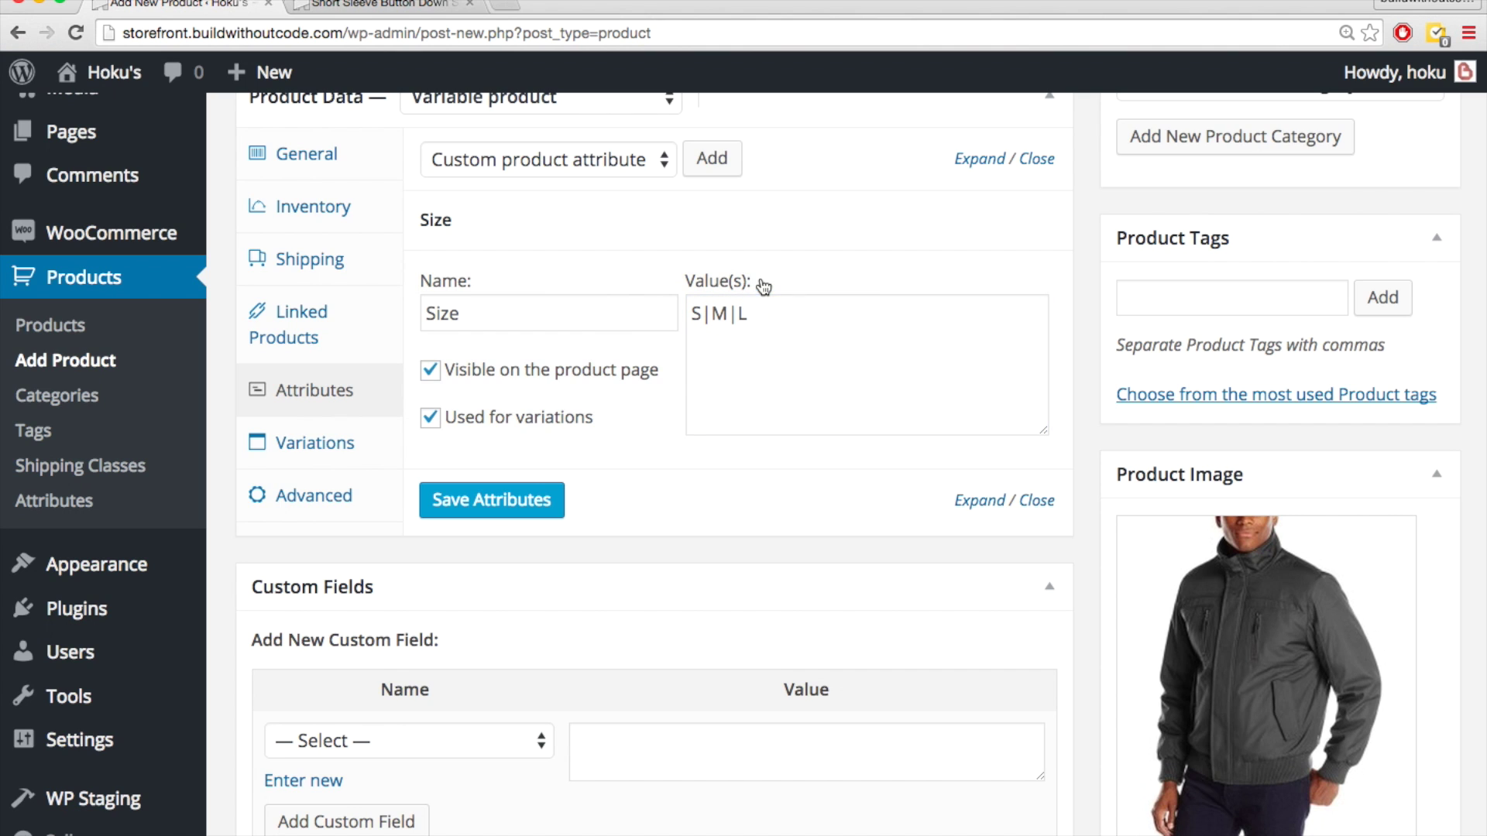
left_click(736, 315)
double_click(734, 315)
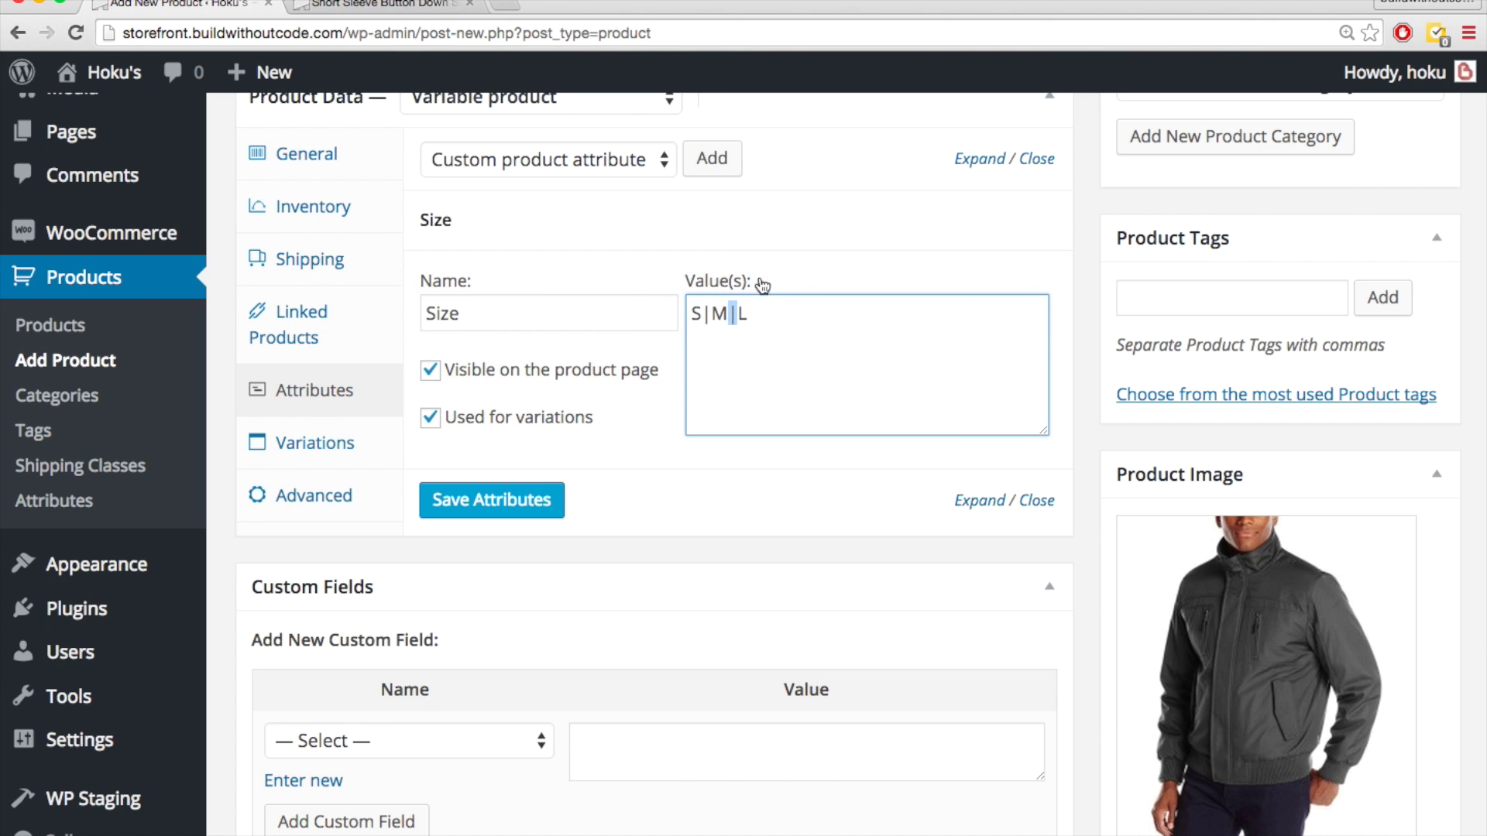
left_click(774, 313)
- Save the Size attribute and add a second custom product attribute named Color
left_click(532, 499)
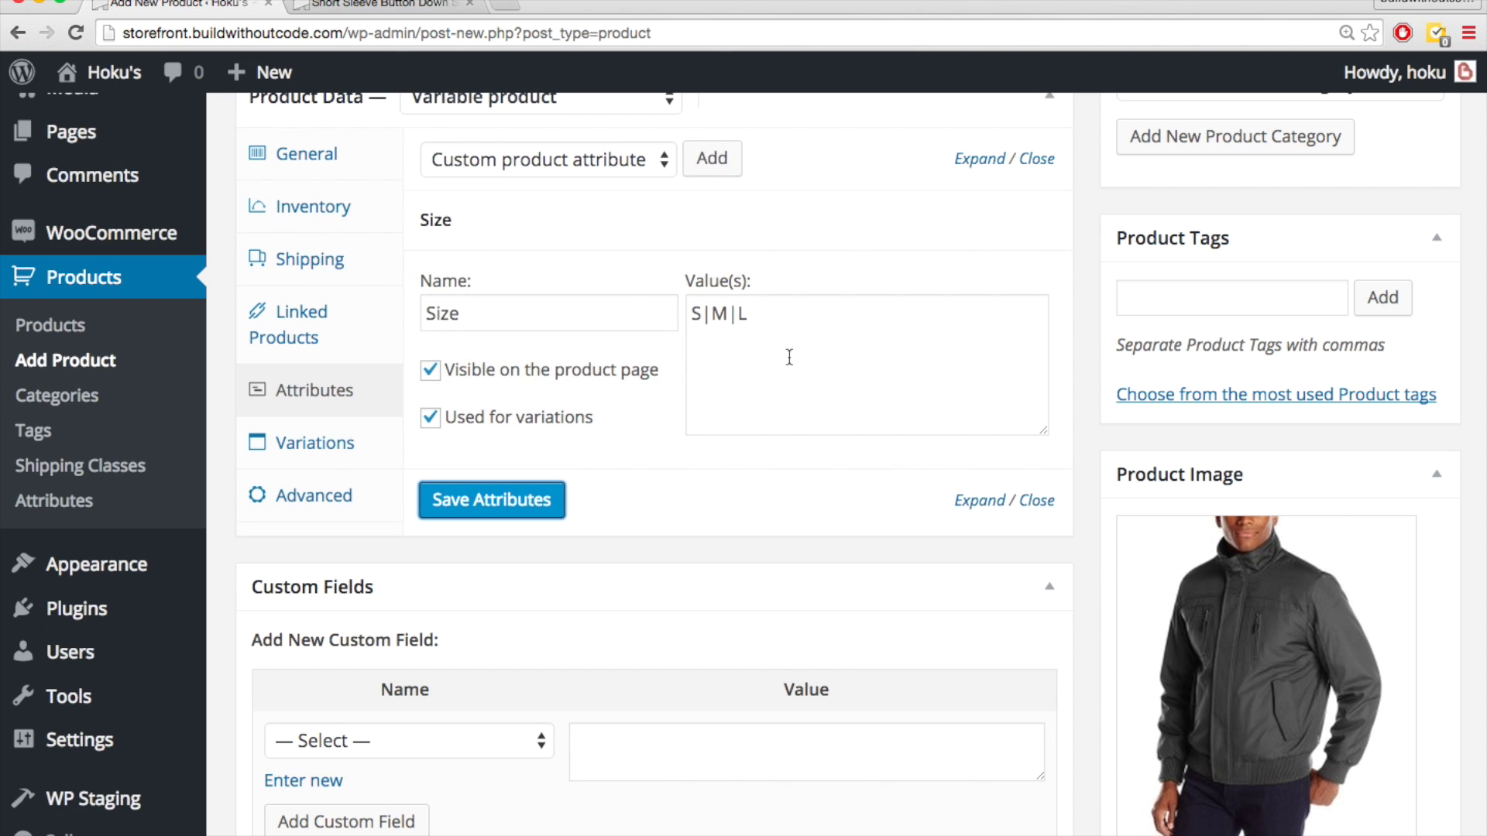
scroll(759, 326, "up", 1)
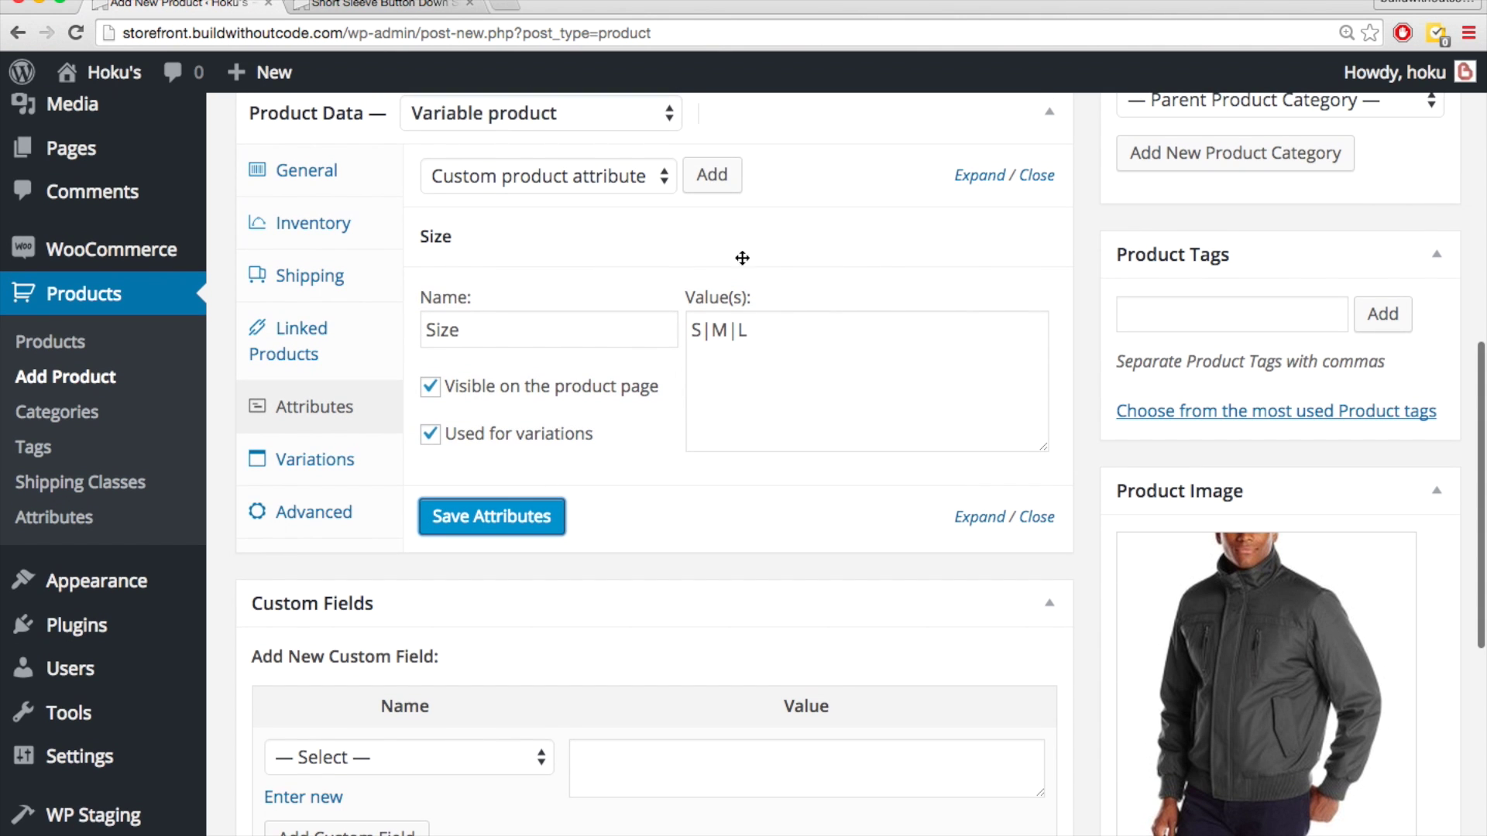
left_click(713, 177)
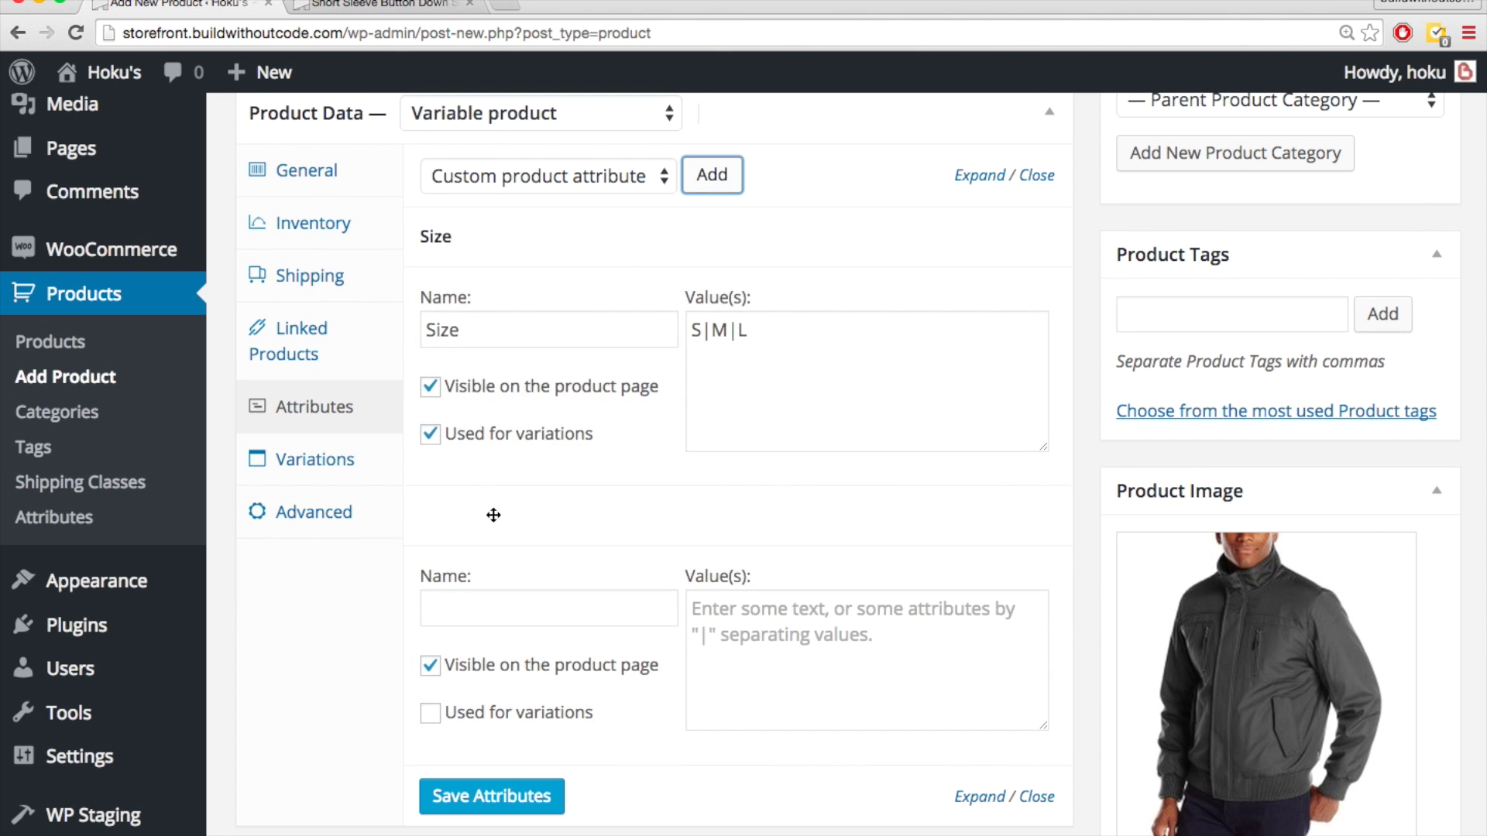
left_click(481, 614)
scroll(481, 614, "down", 2)
type("COLO")
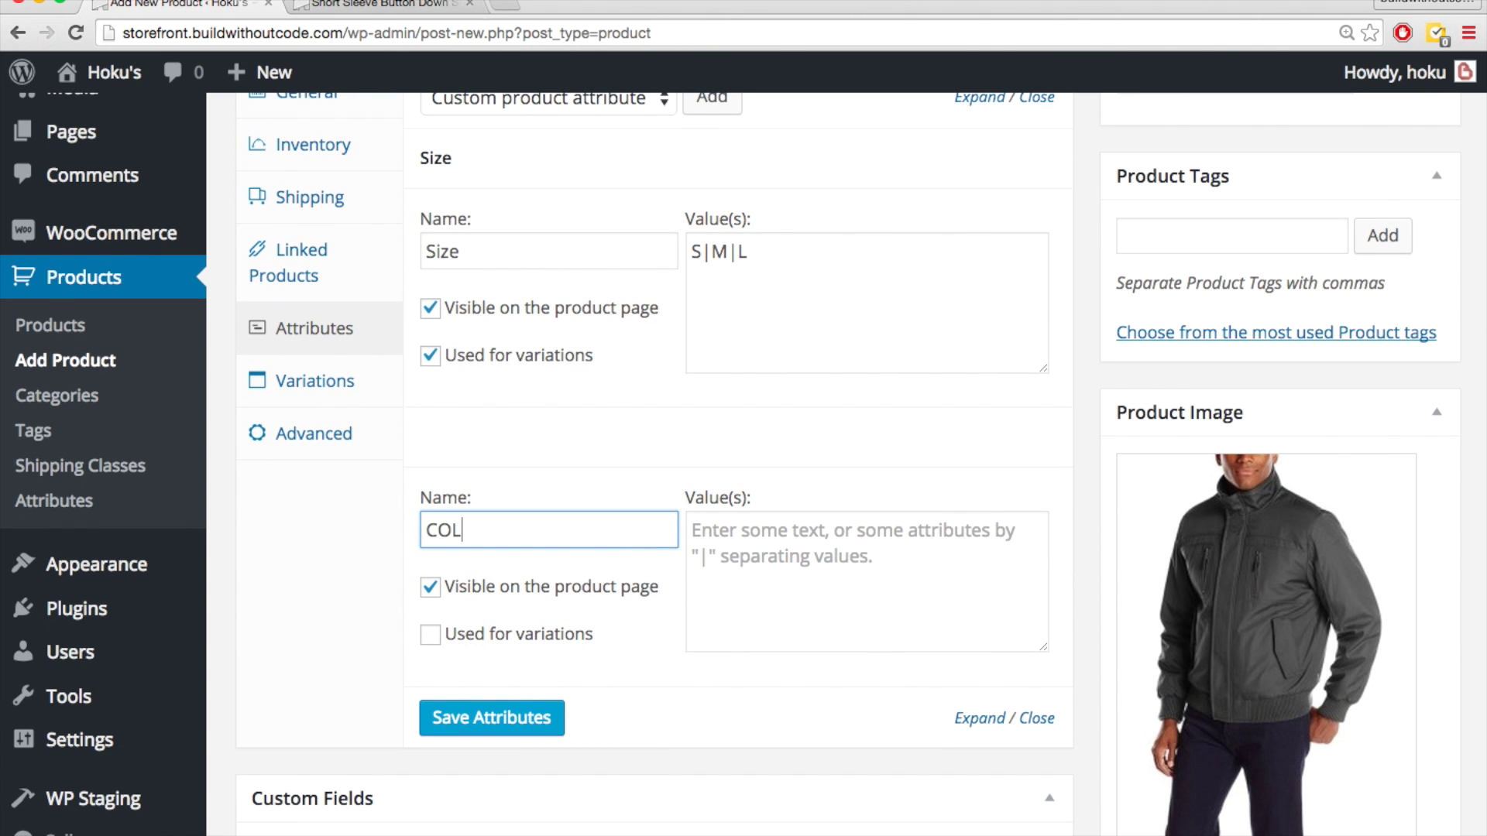
key("BackSpace")
key("BackSpace")
key("BackSpace")
scroll(462, 685, "down", 1)
- Give the Color attribute the values Grey|Black|Brown, enable it for variations and save the attributes
left_click(704, 537)
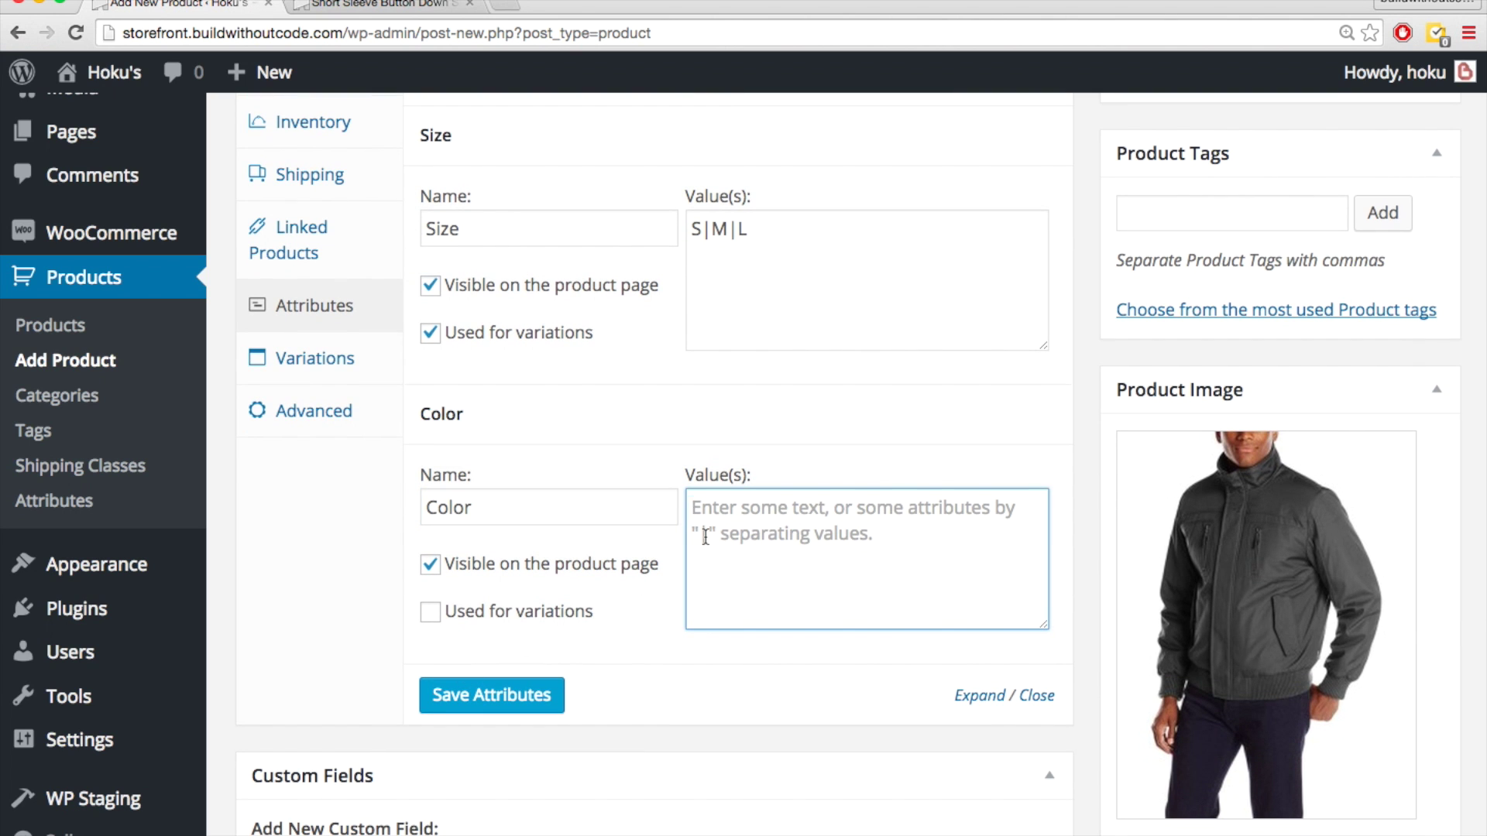
type("Gr")
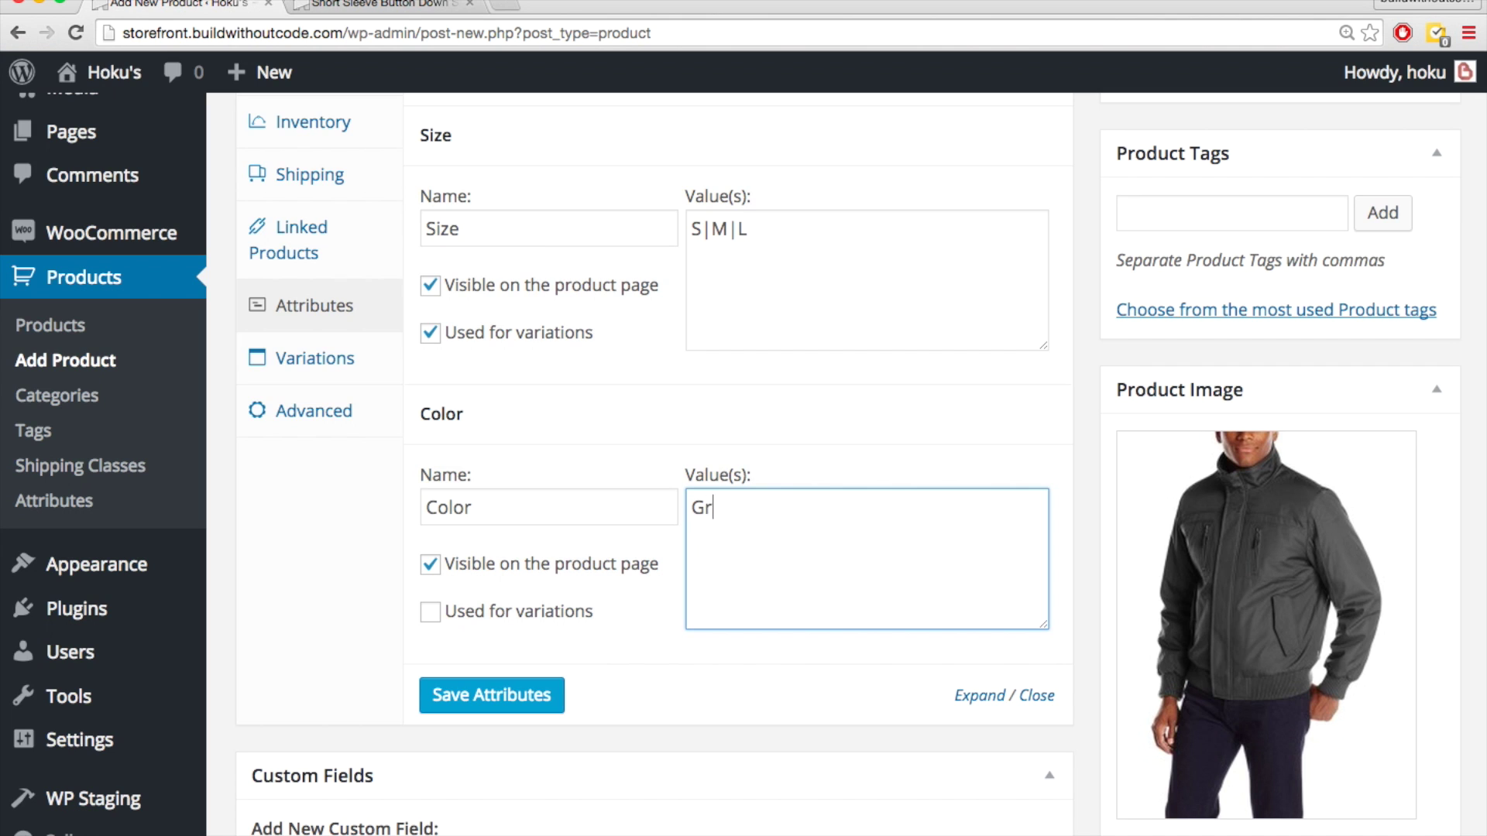
type("ey|Black|Brown")
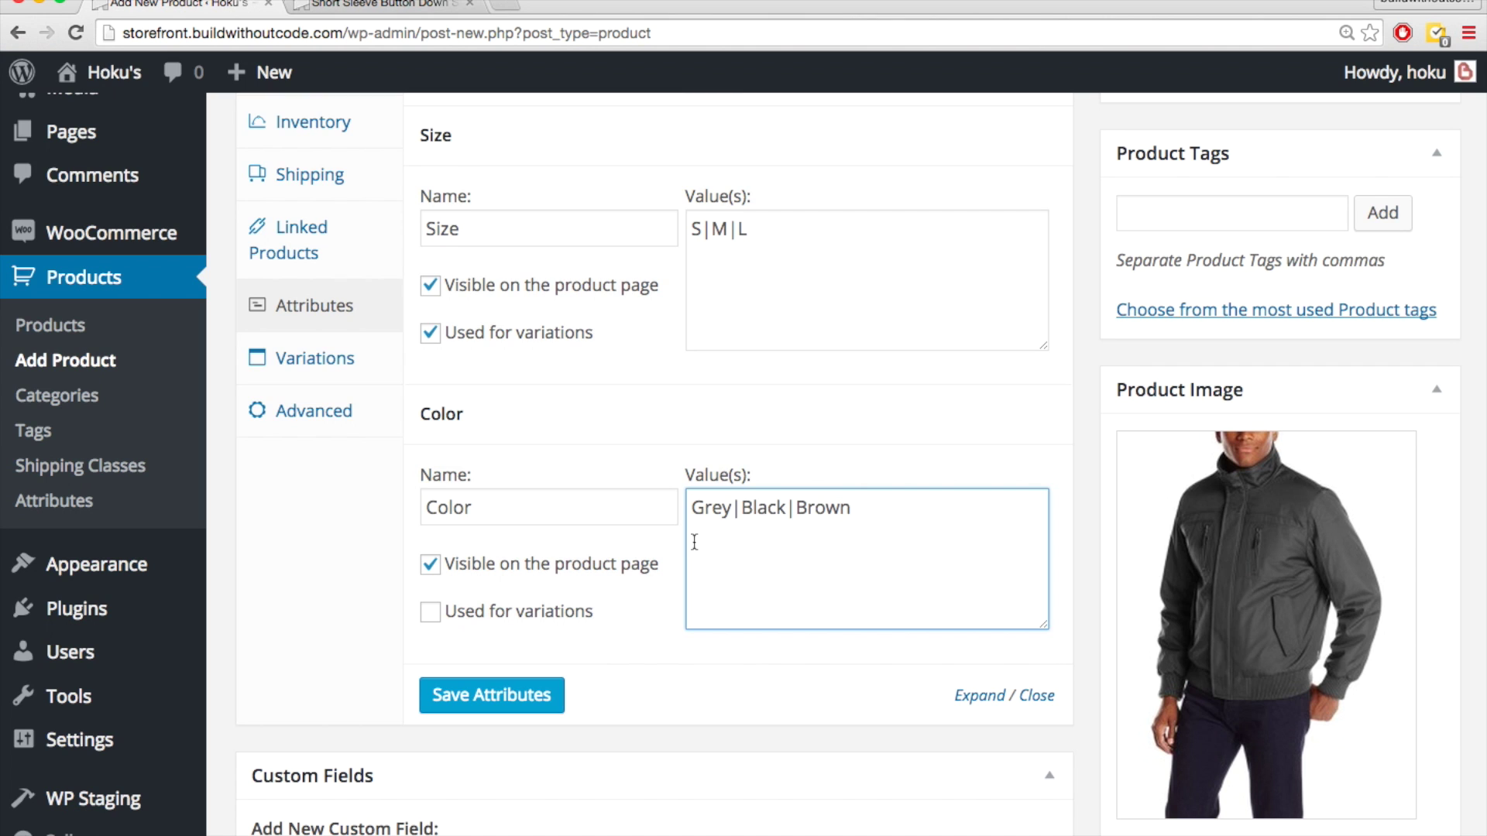
left_click(431, 612)
left_click(481, 693)
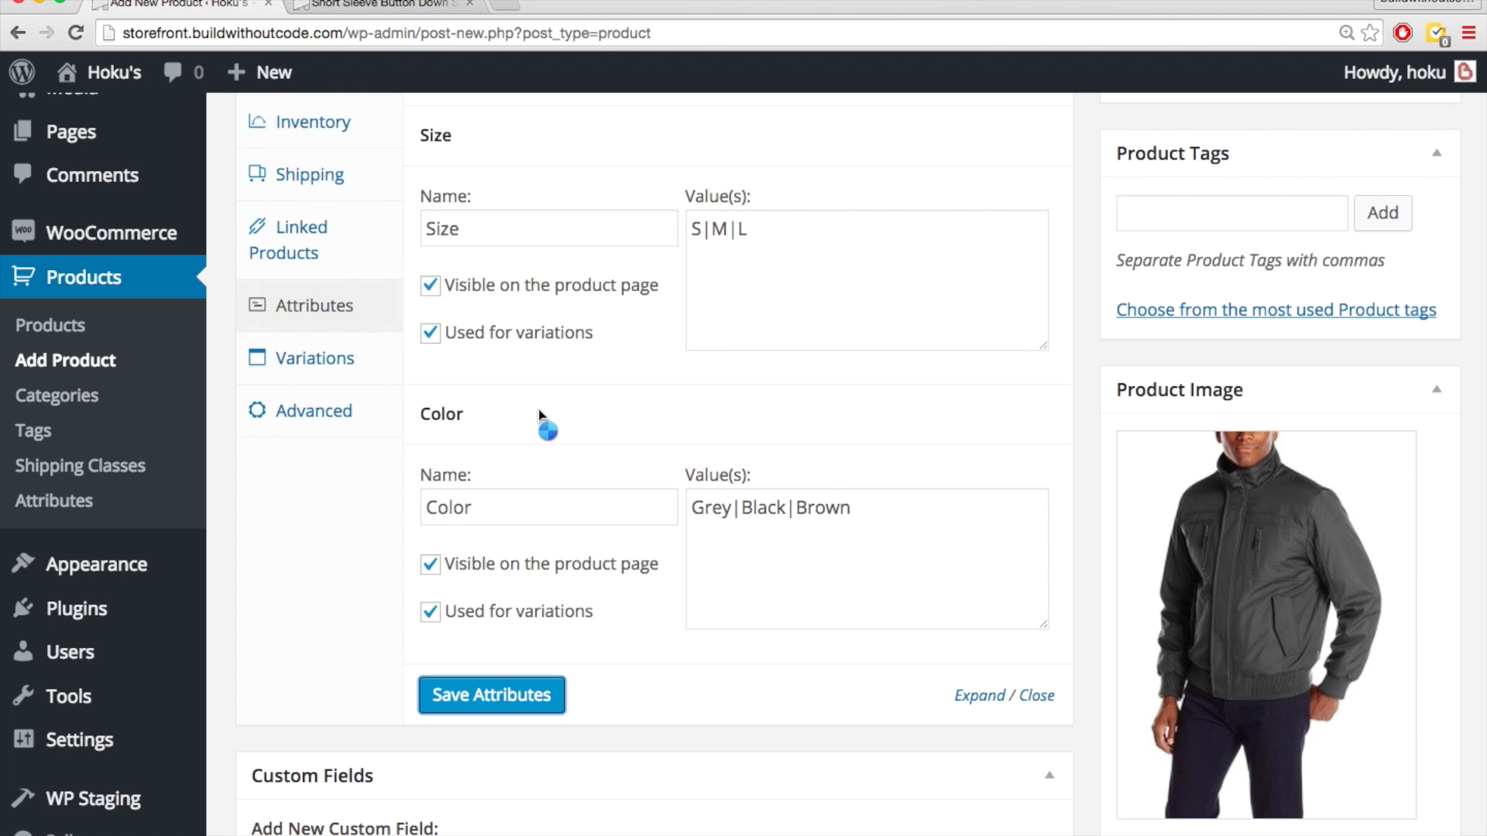
scroll(538, 409, "down", 1)
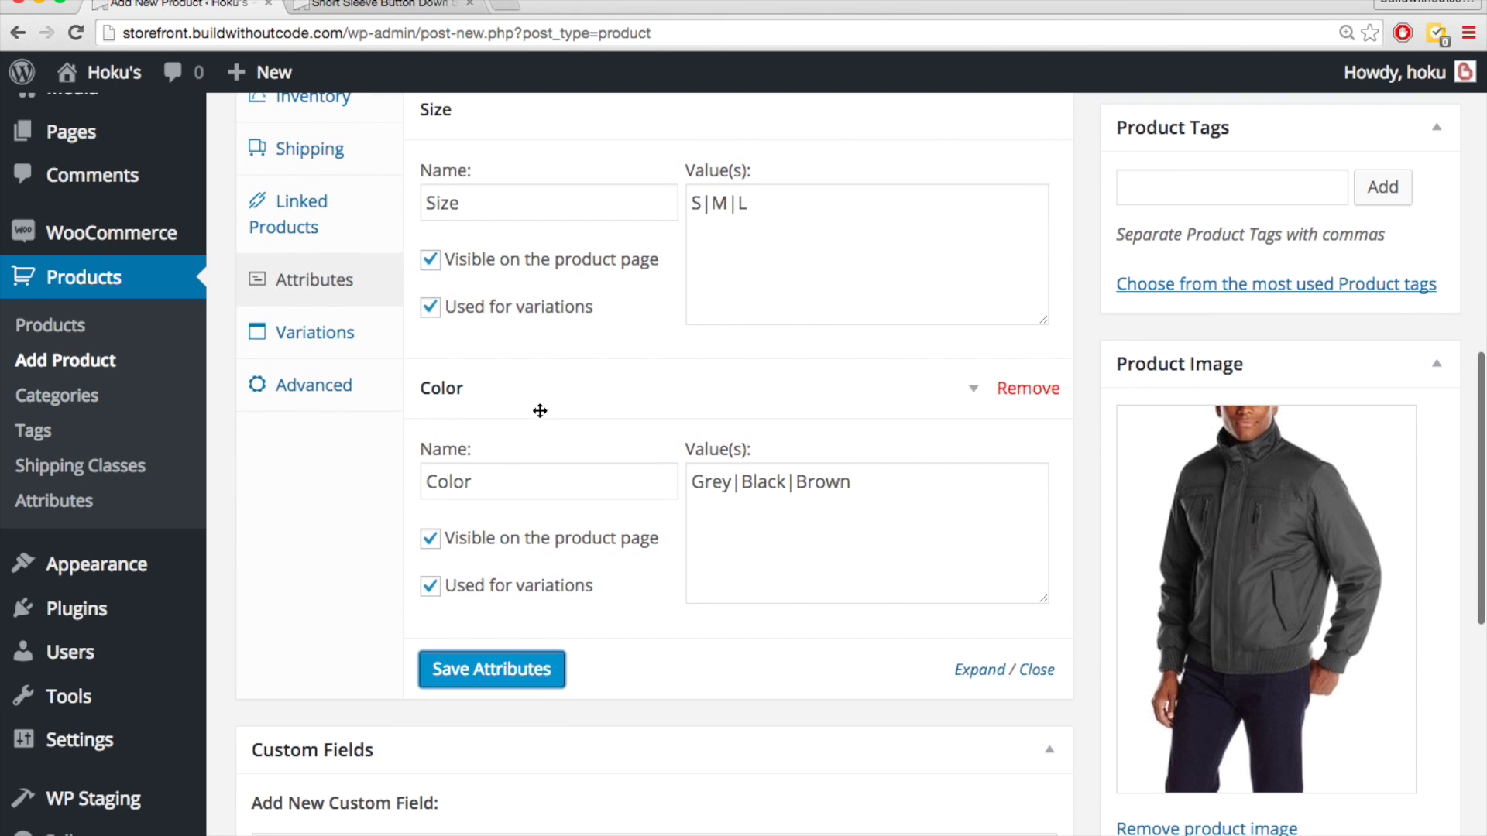
- Look at the jacket's variation settings and recheck the Size attribute's values
left_click(327, 334)
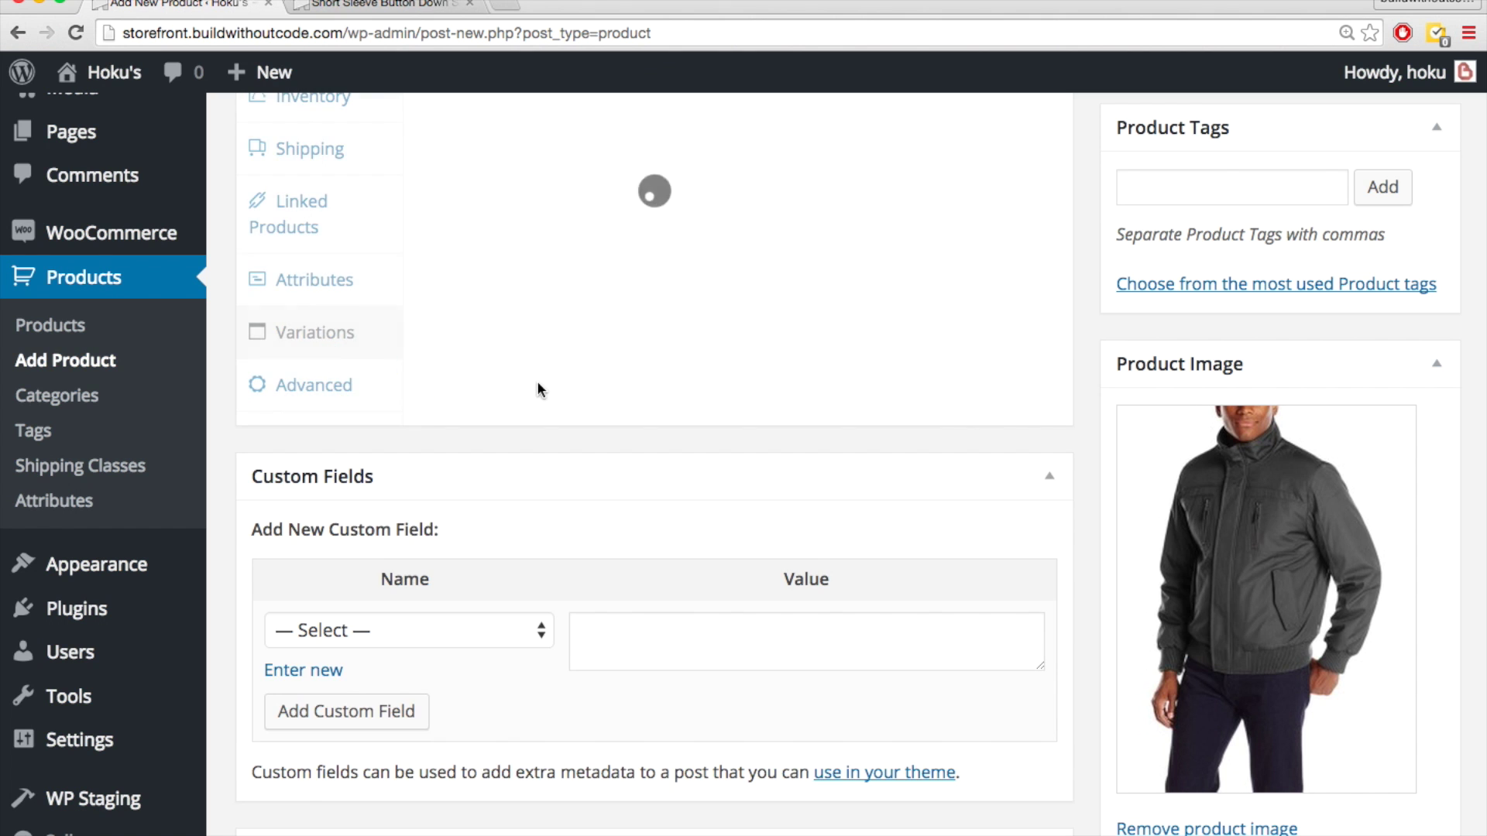
scroll(539, 390, "up", 5)
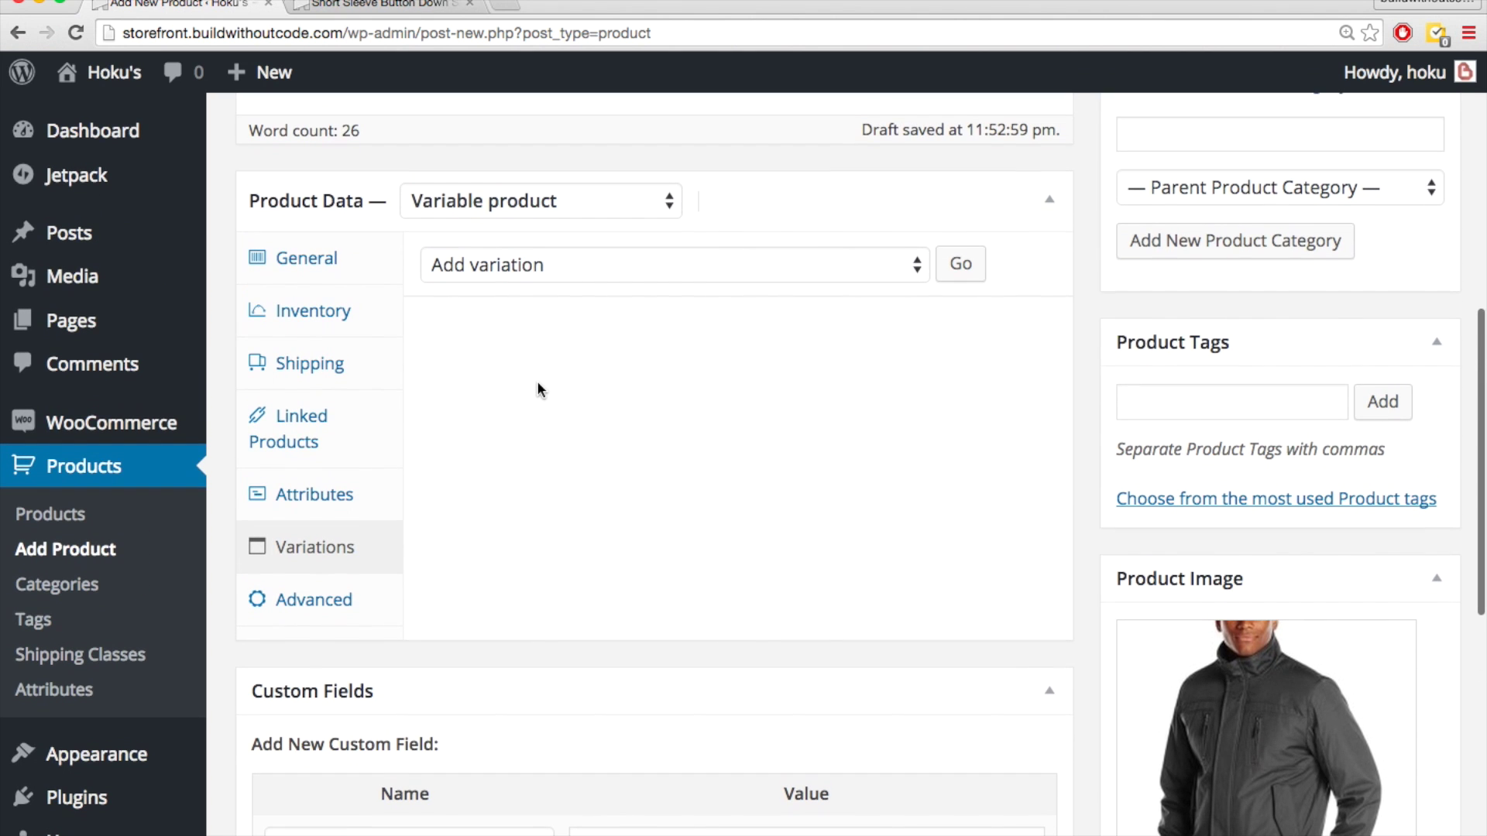
left_click(327, 505)
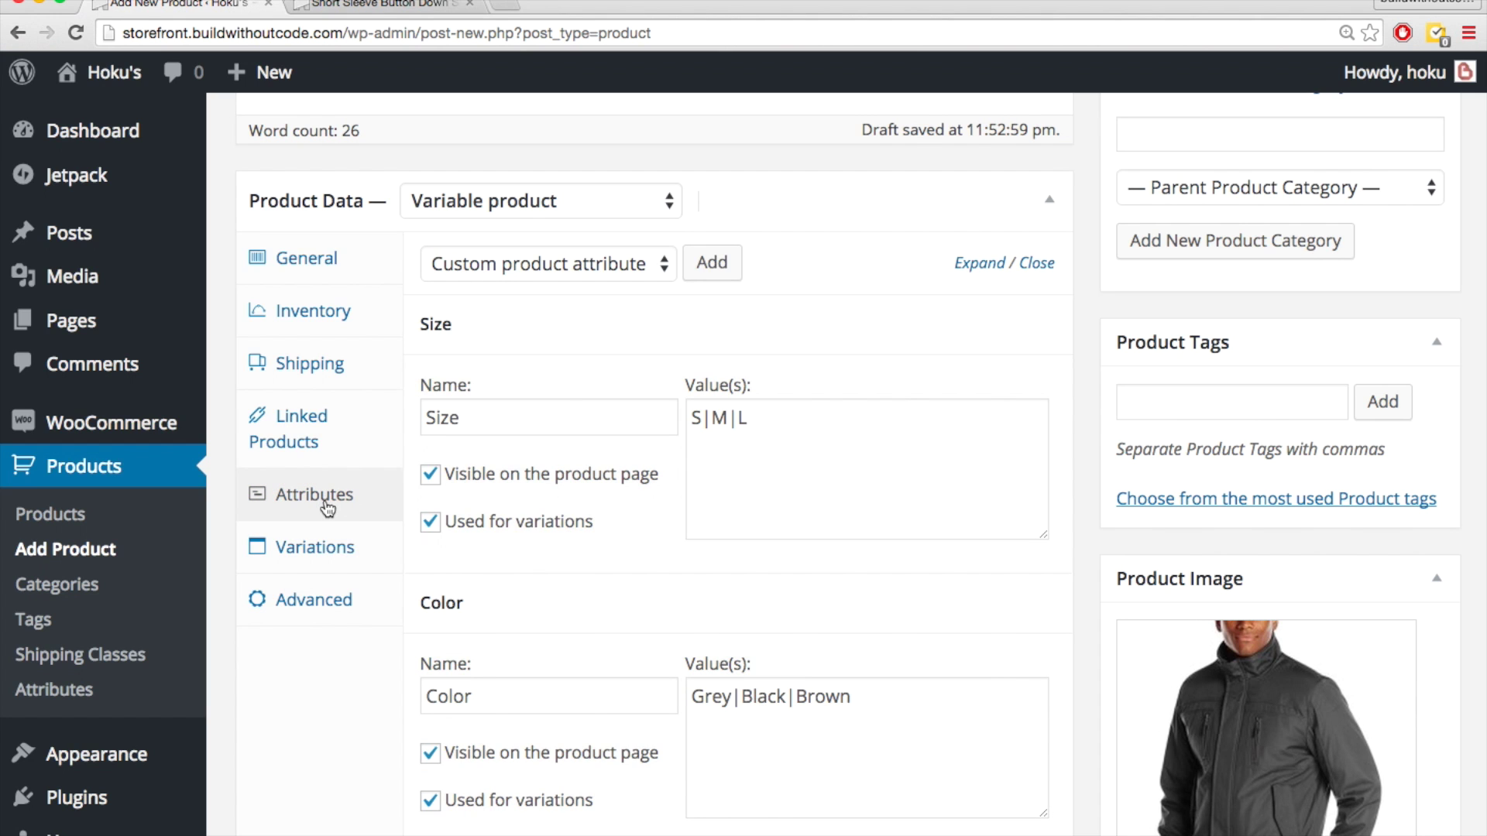
left_click(697, 421)
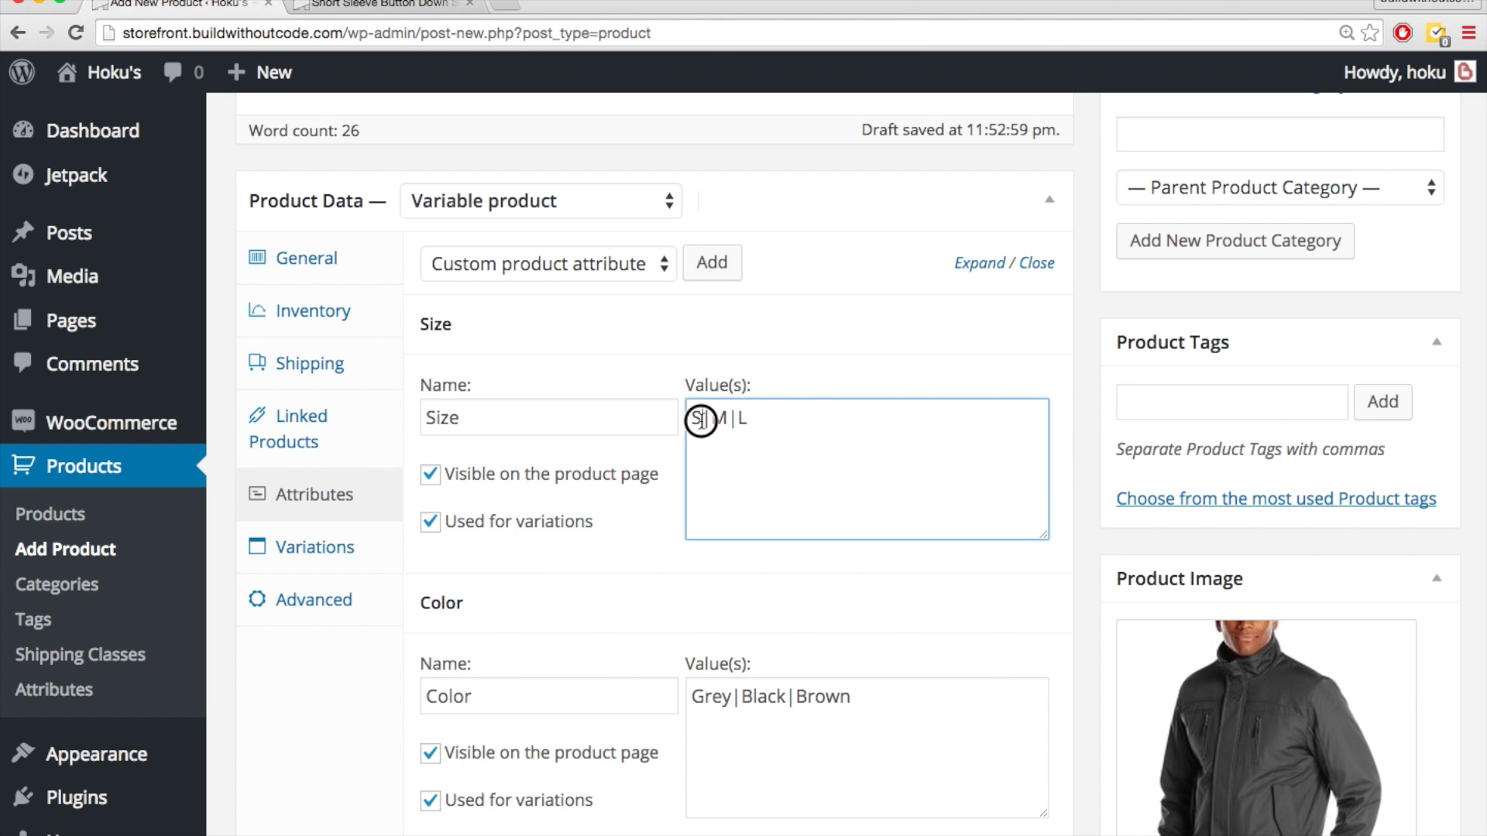
double_click(694, 421)
double_click(741, 419)
left_click(756, 437)
left_click_drag(703, 420, 692, 425)
left_click(736, 425)
left_click(749, 426)
- Add a single new variation to the jacket in its variation settings
left_click(297, 548)
left_click(841, 263)
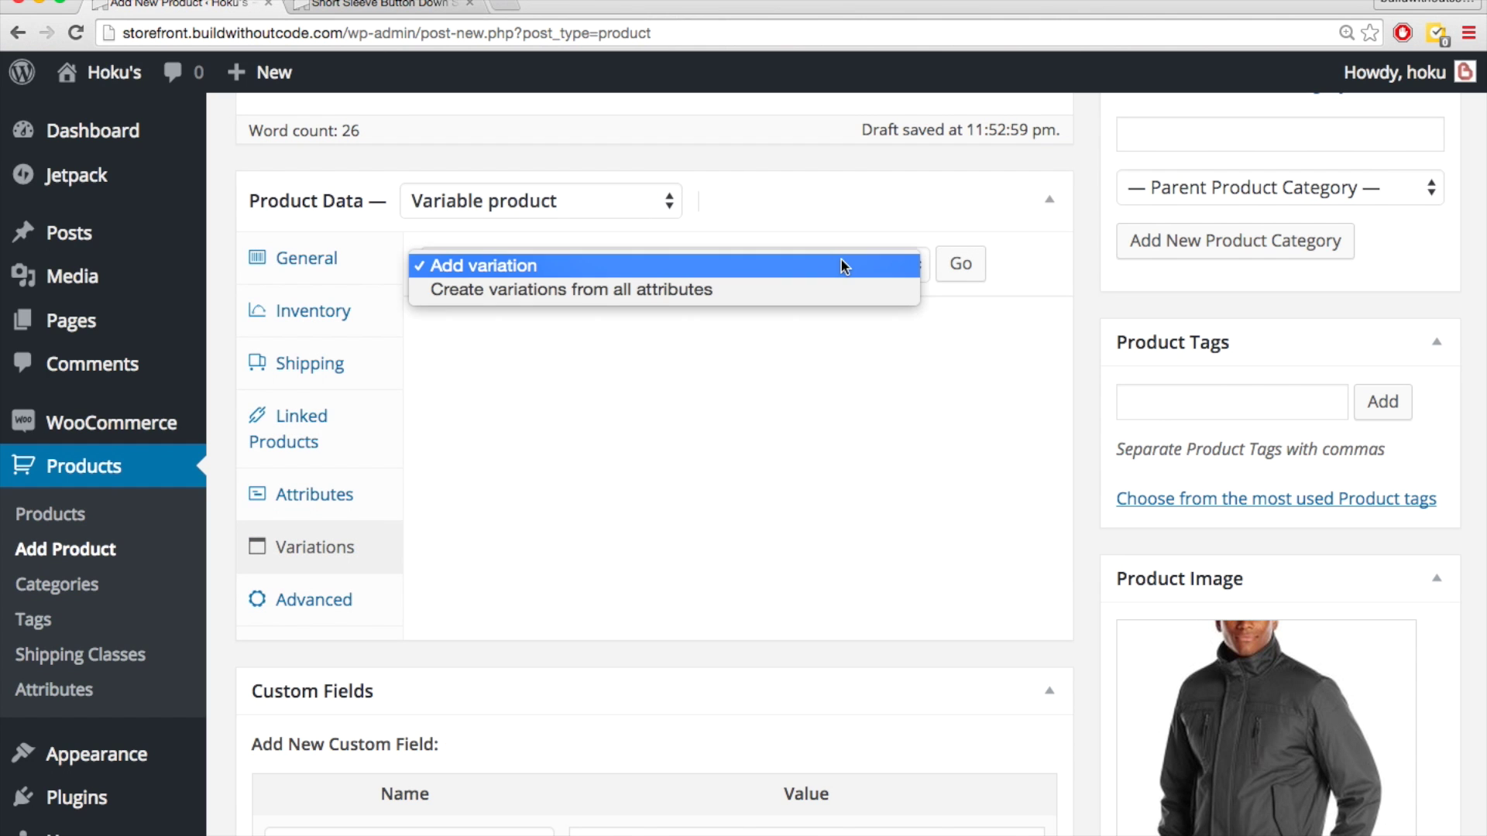
left_click(840, 263)
left_click(960, 264)
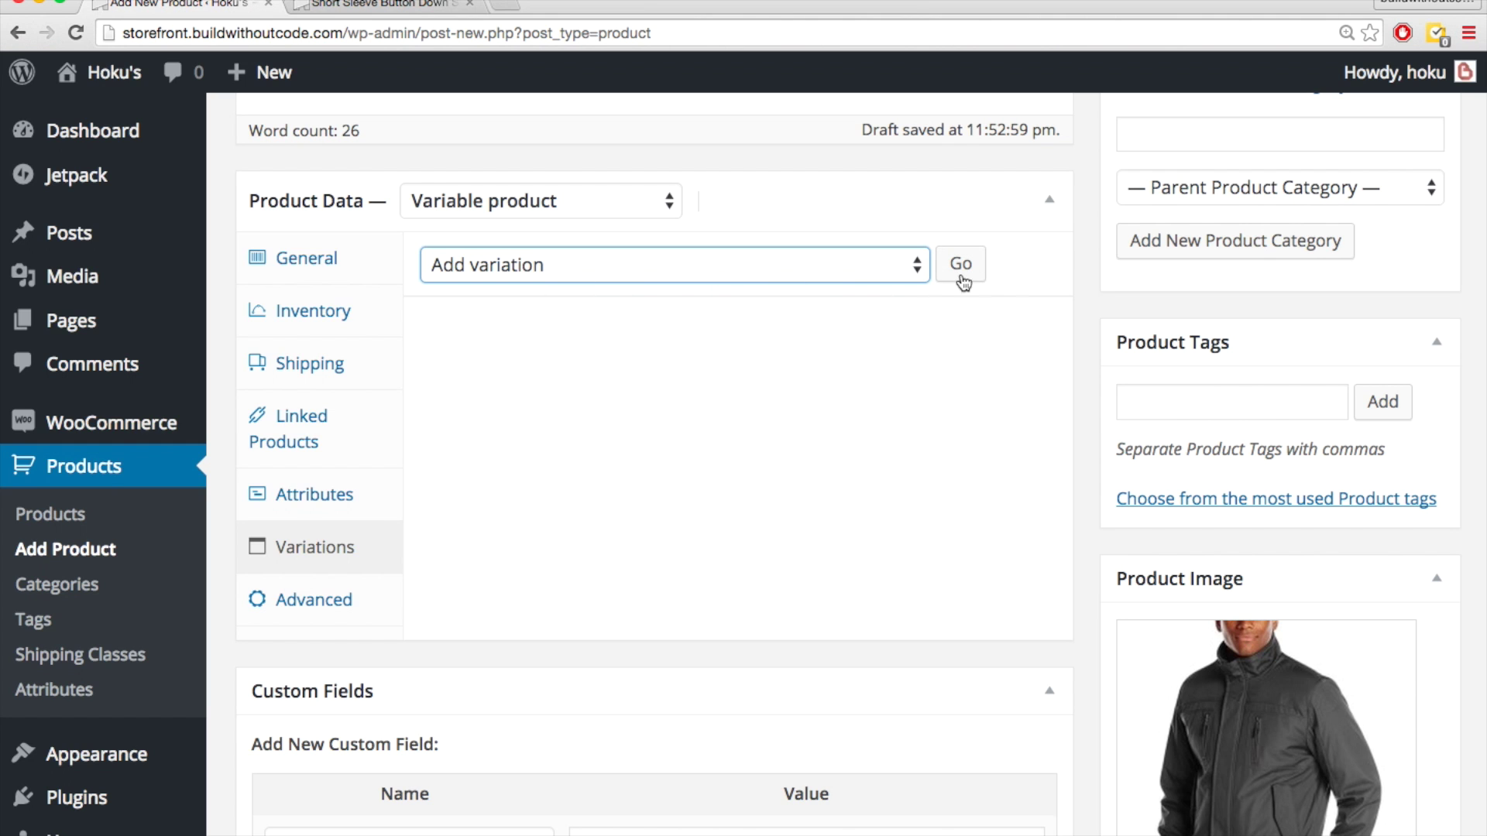
left_click(969, 269)
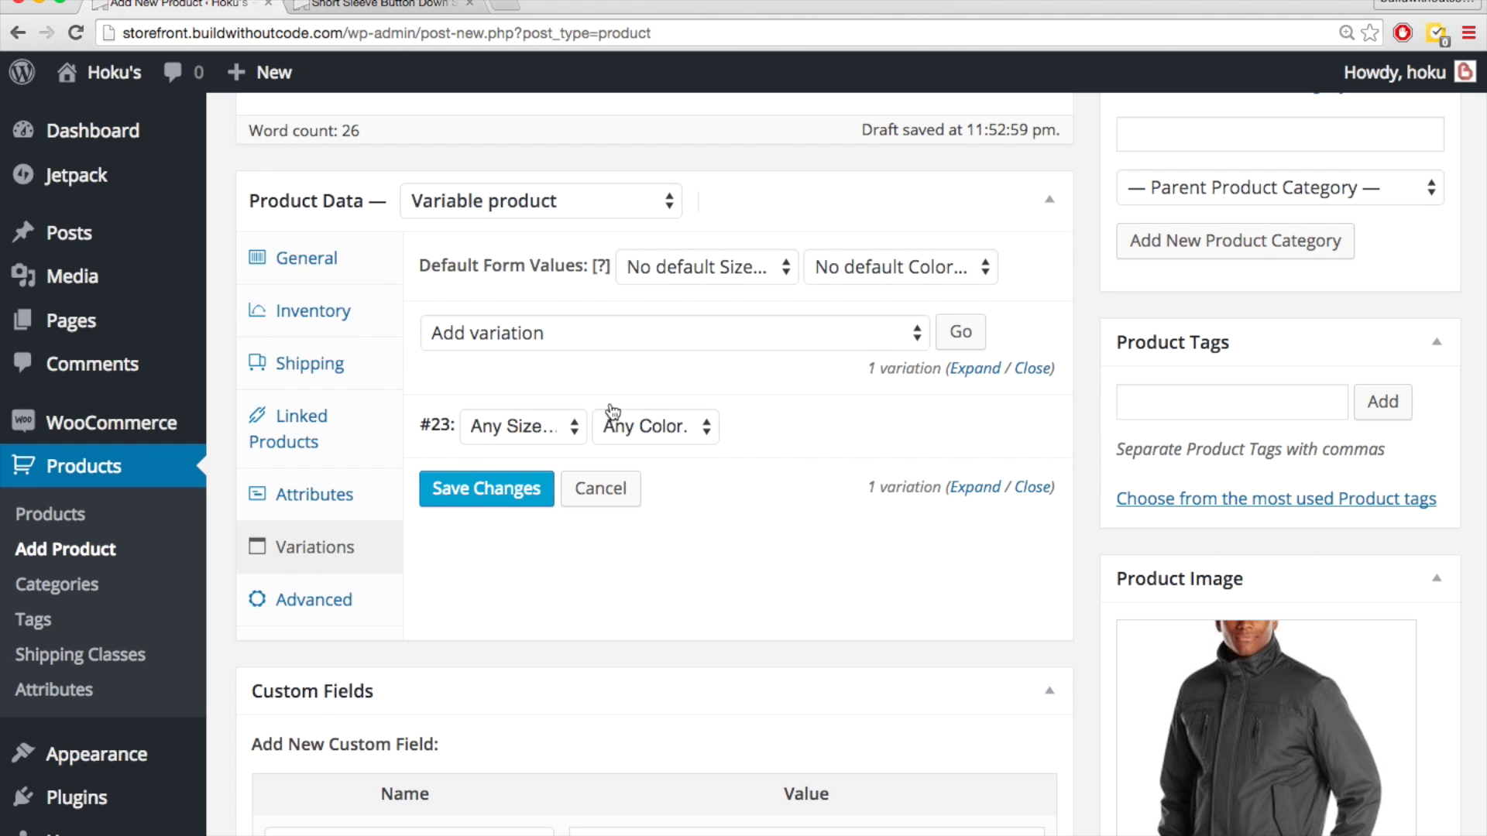
- Set the new variation's size to S and its color to Grey
left_click(557, 431)
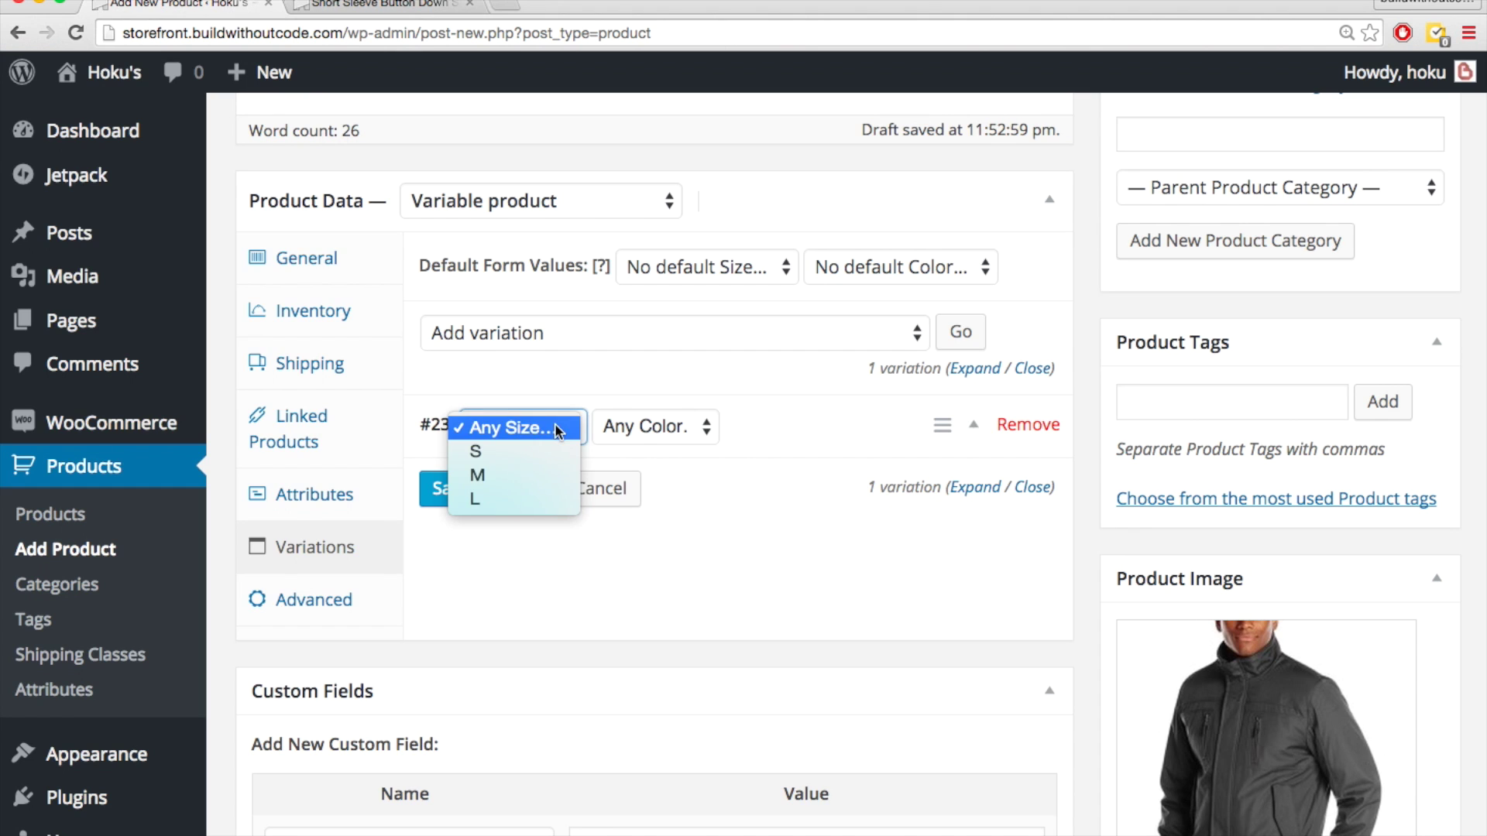
left_click(550, 449)
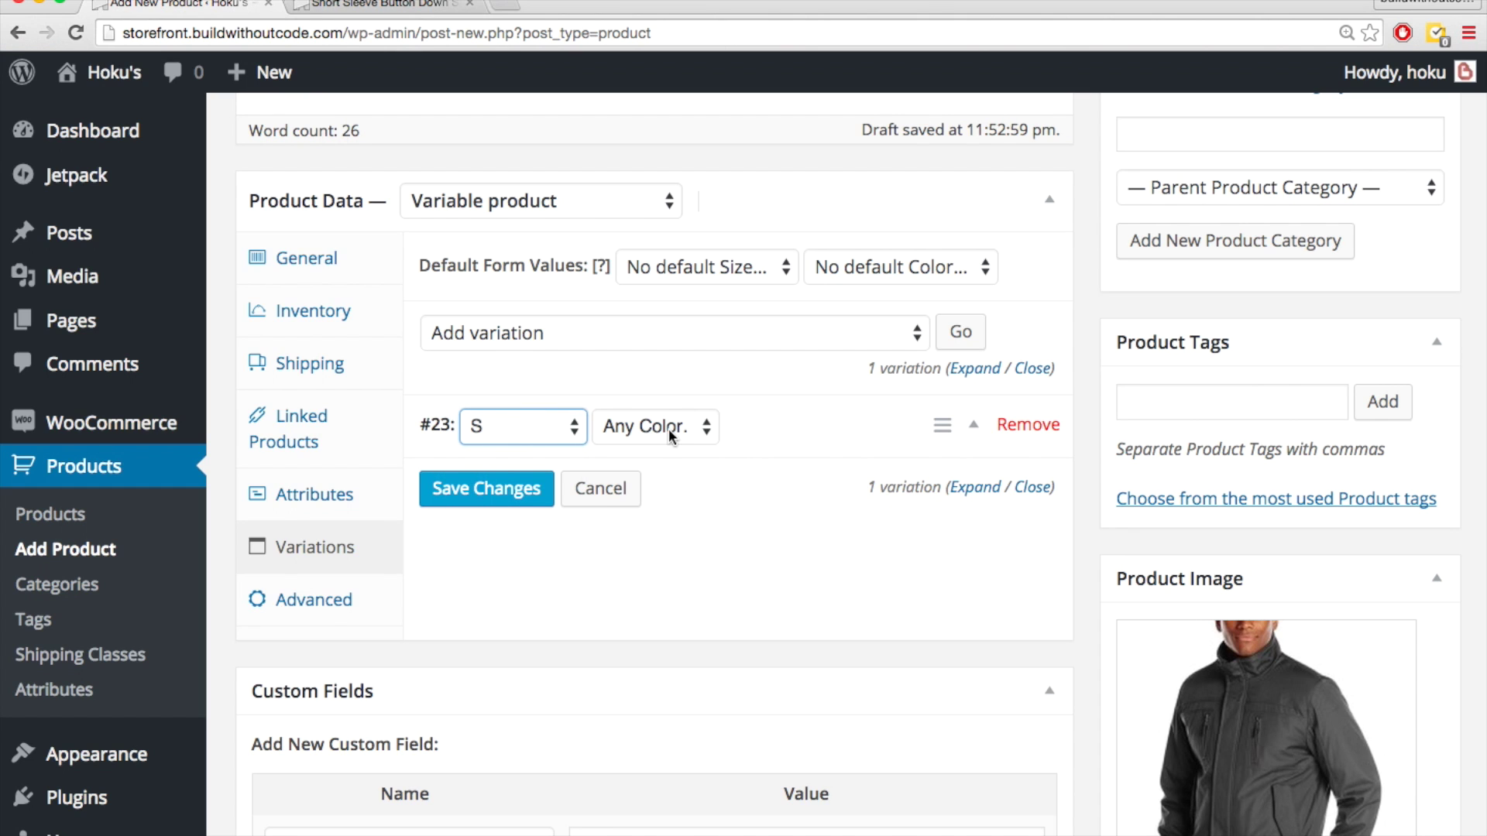
left_click(669, 428)
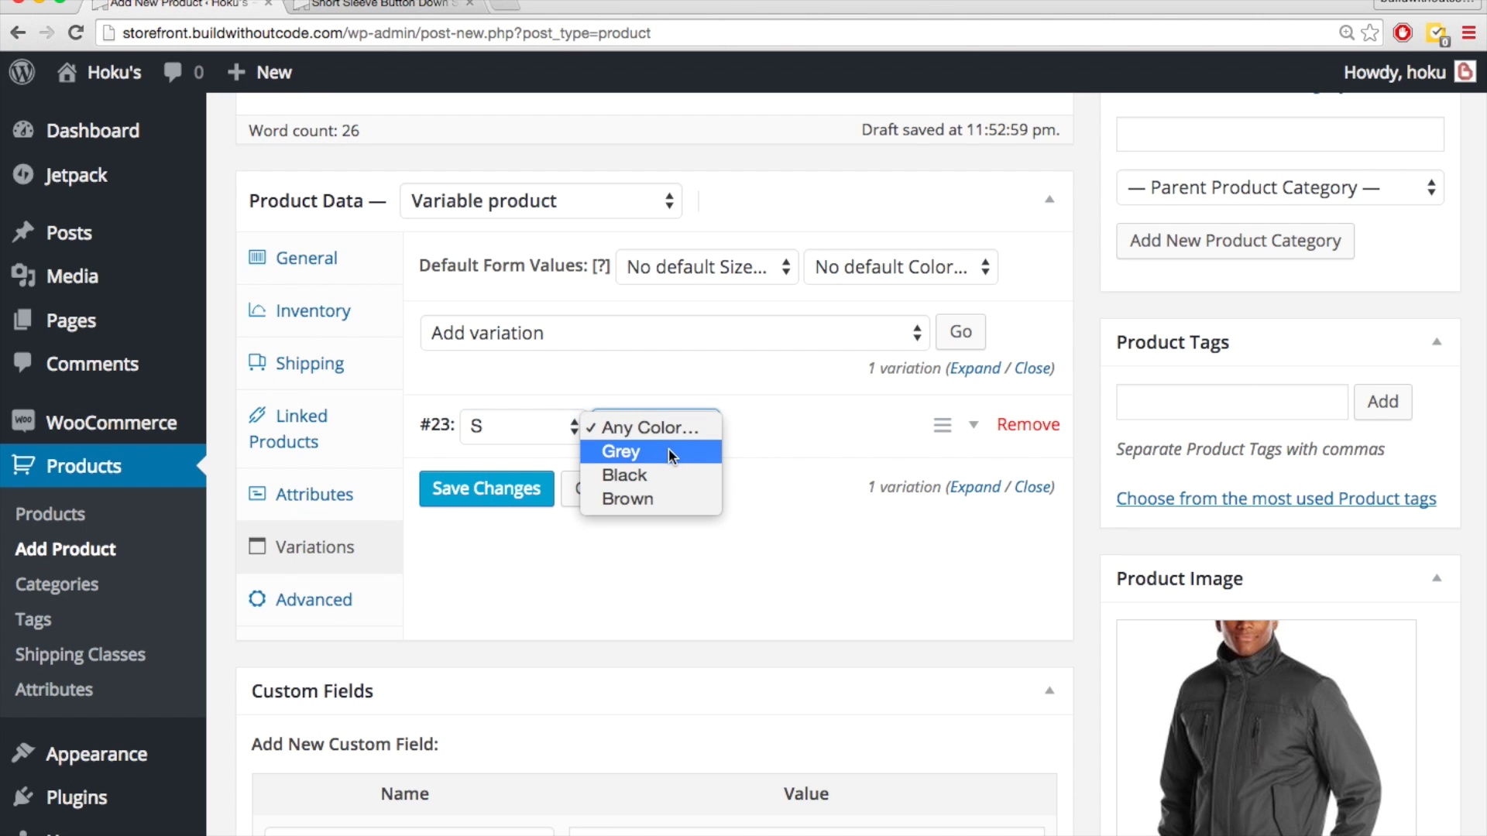
key("Escape")
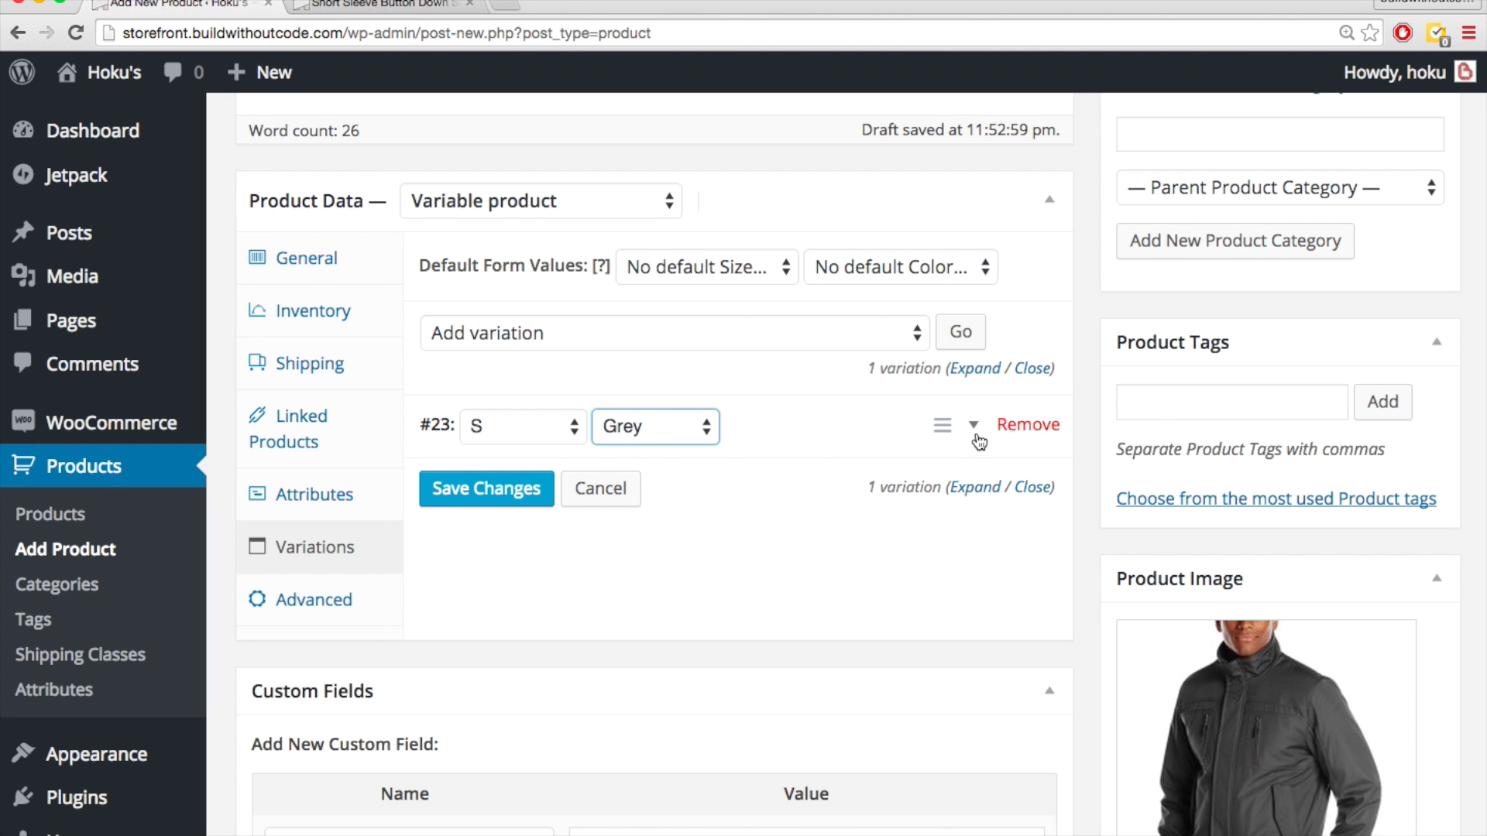
- Expand the S Grey variation to its image, SKU, price and stock fields
left_click(974, 430)
scroll(775, 500, "down", 2)
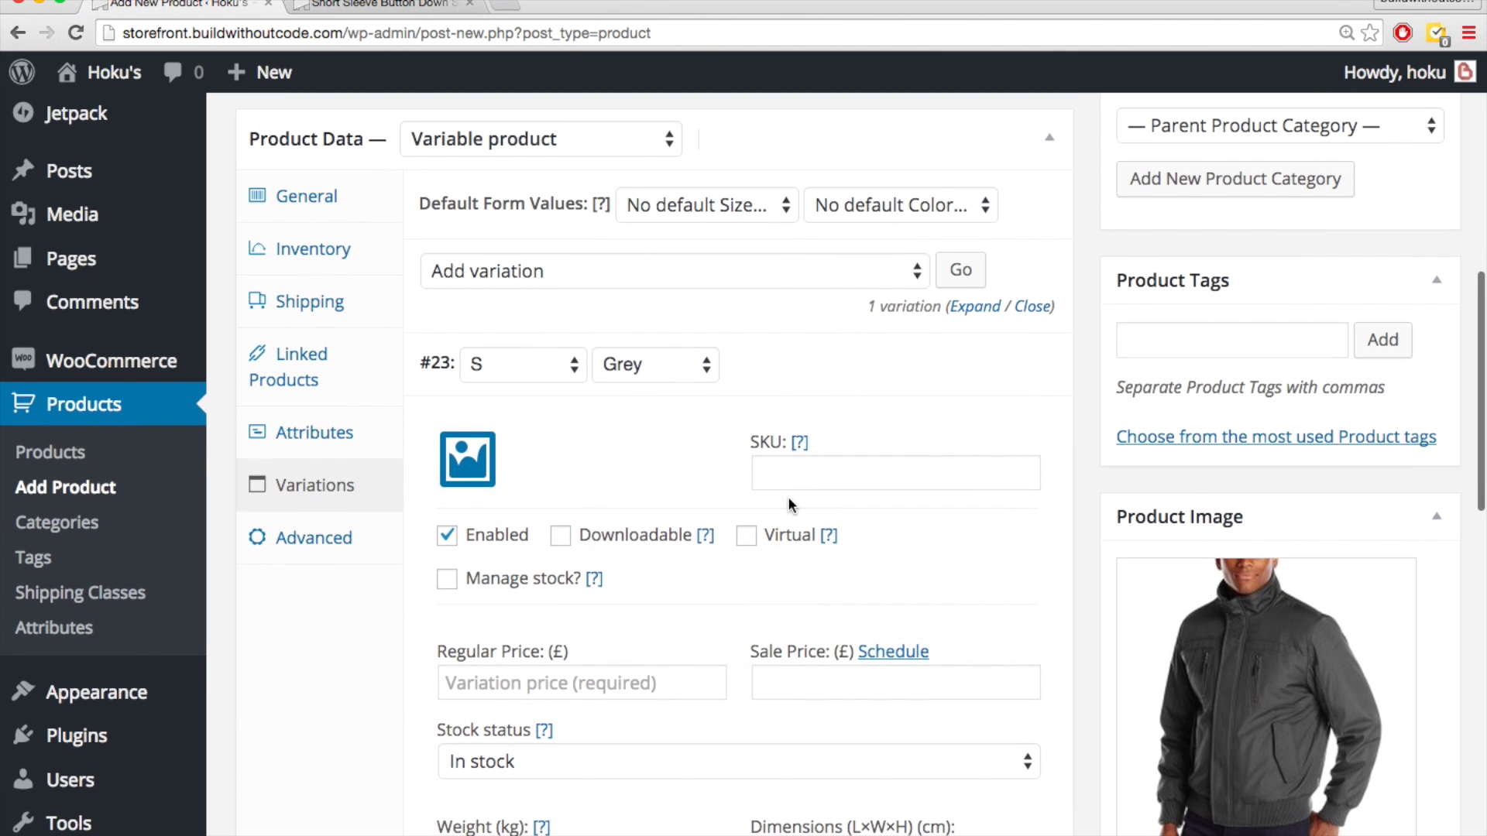
scroll(672, 468, "down", 2)
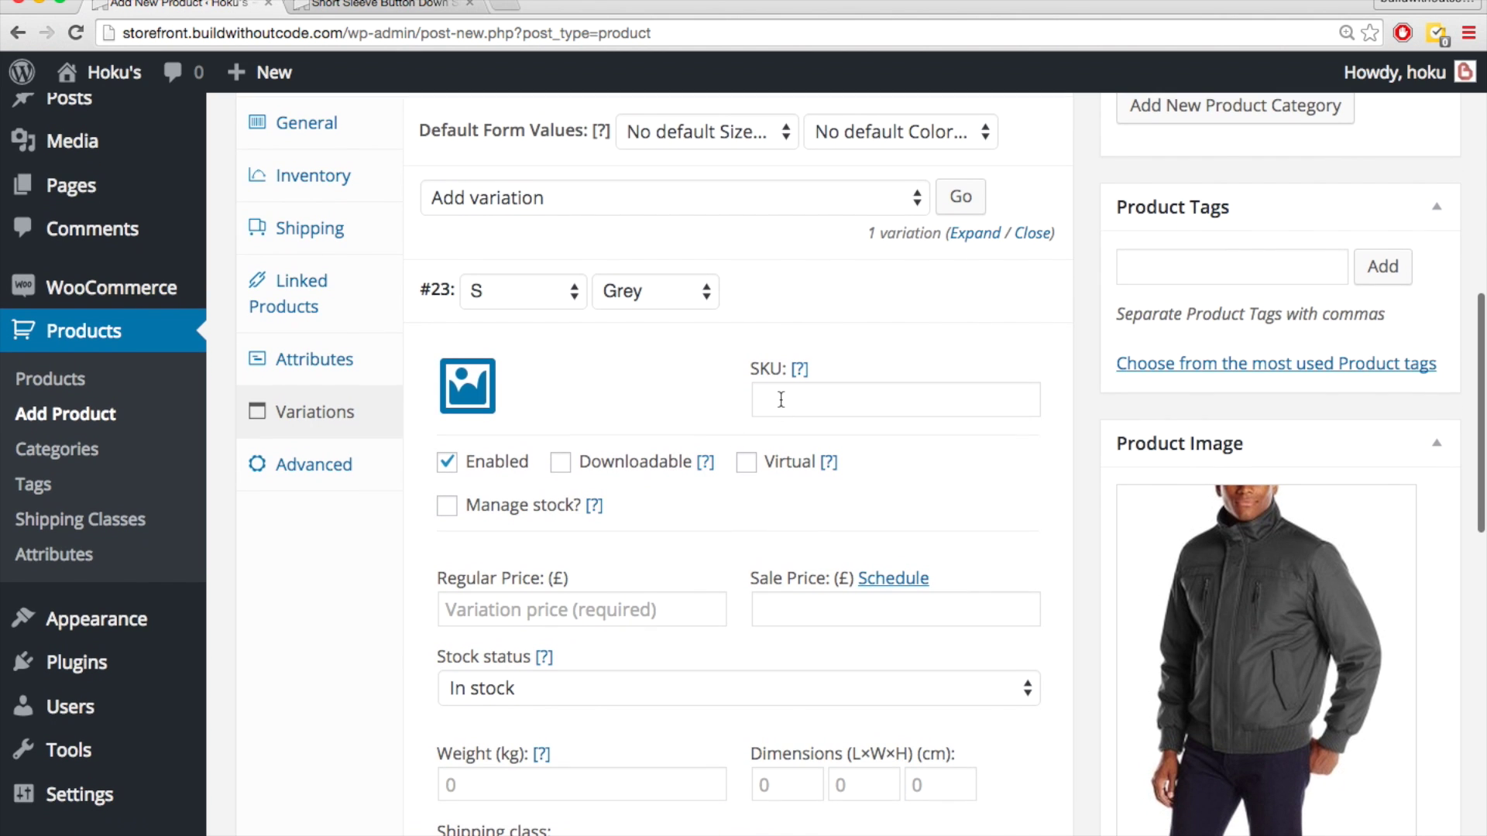
- Turn on stock management for the S Grey variation of the jacket
scroll(672, 387, "down", 3)
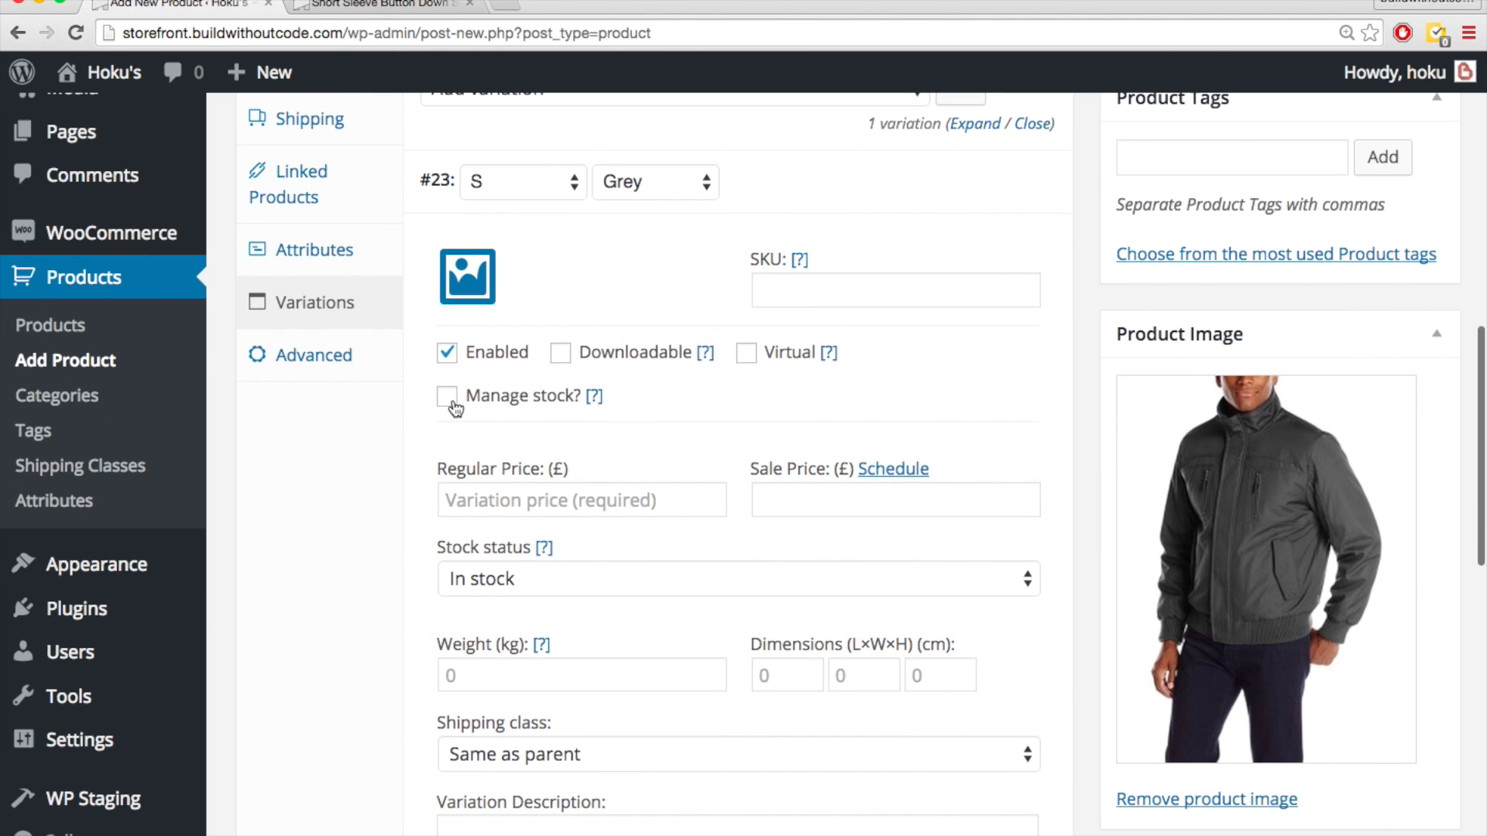
left_click(449, 398)
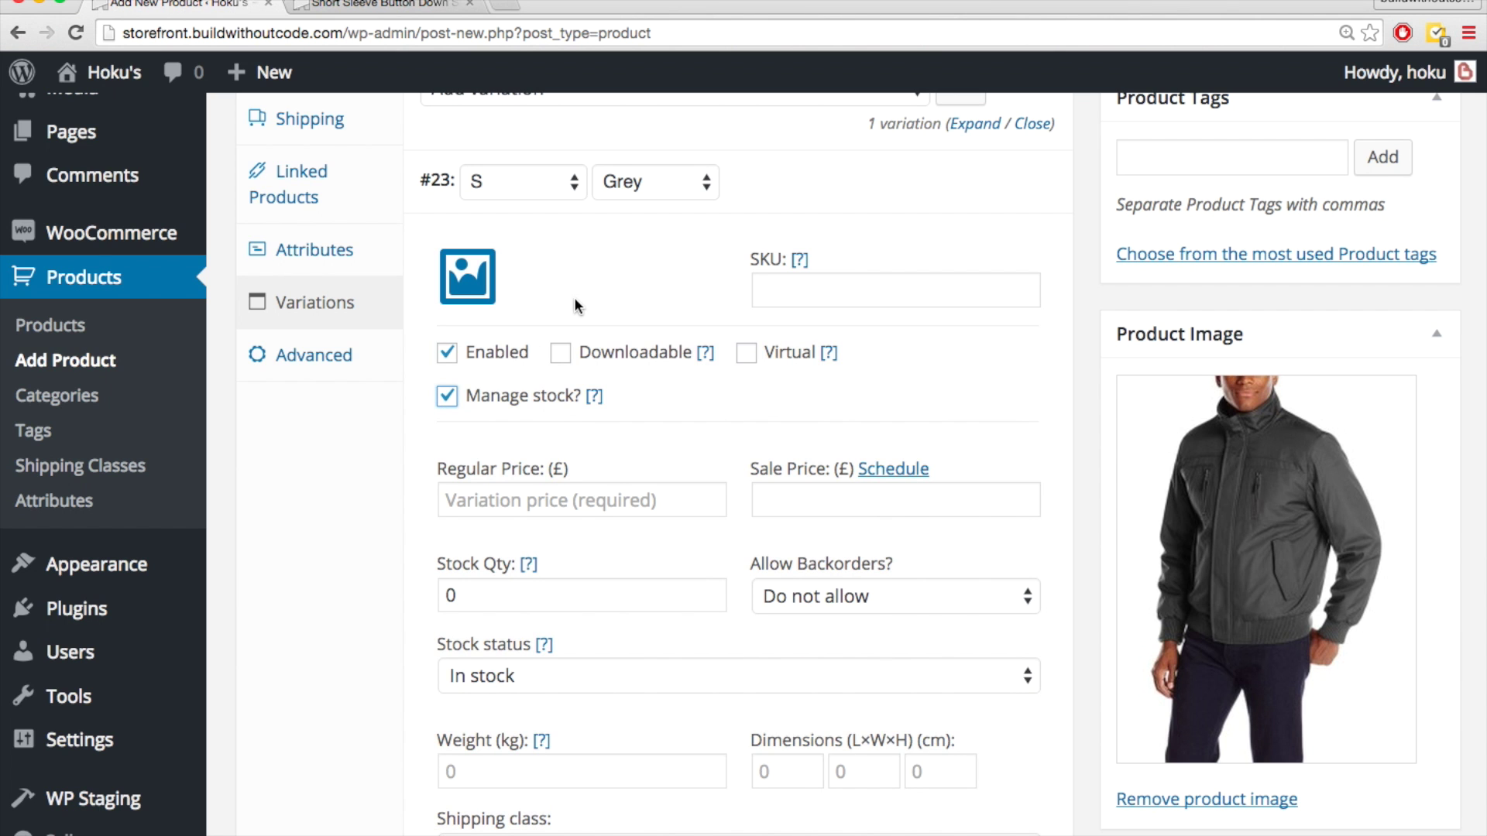
scroll(574, 302, "down", 1)
scroll(573, 301, "up", 1)
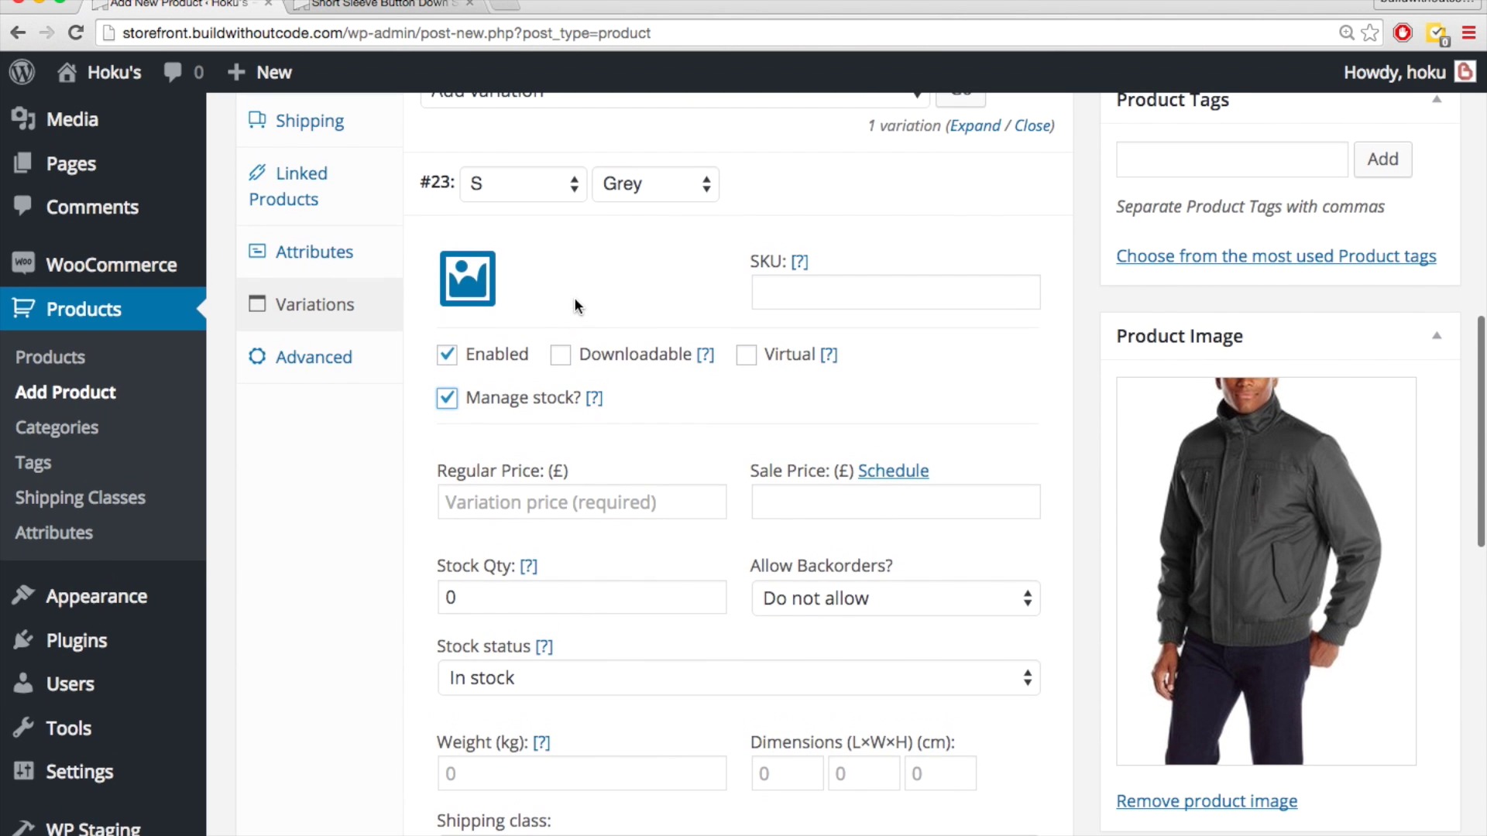
- Look at the Short Sleeve Button Down Shirt's store page for its image, price and stock display, and return to the jacket
key("ctrl+Tab")
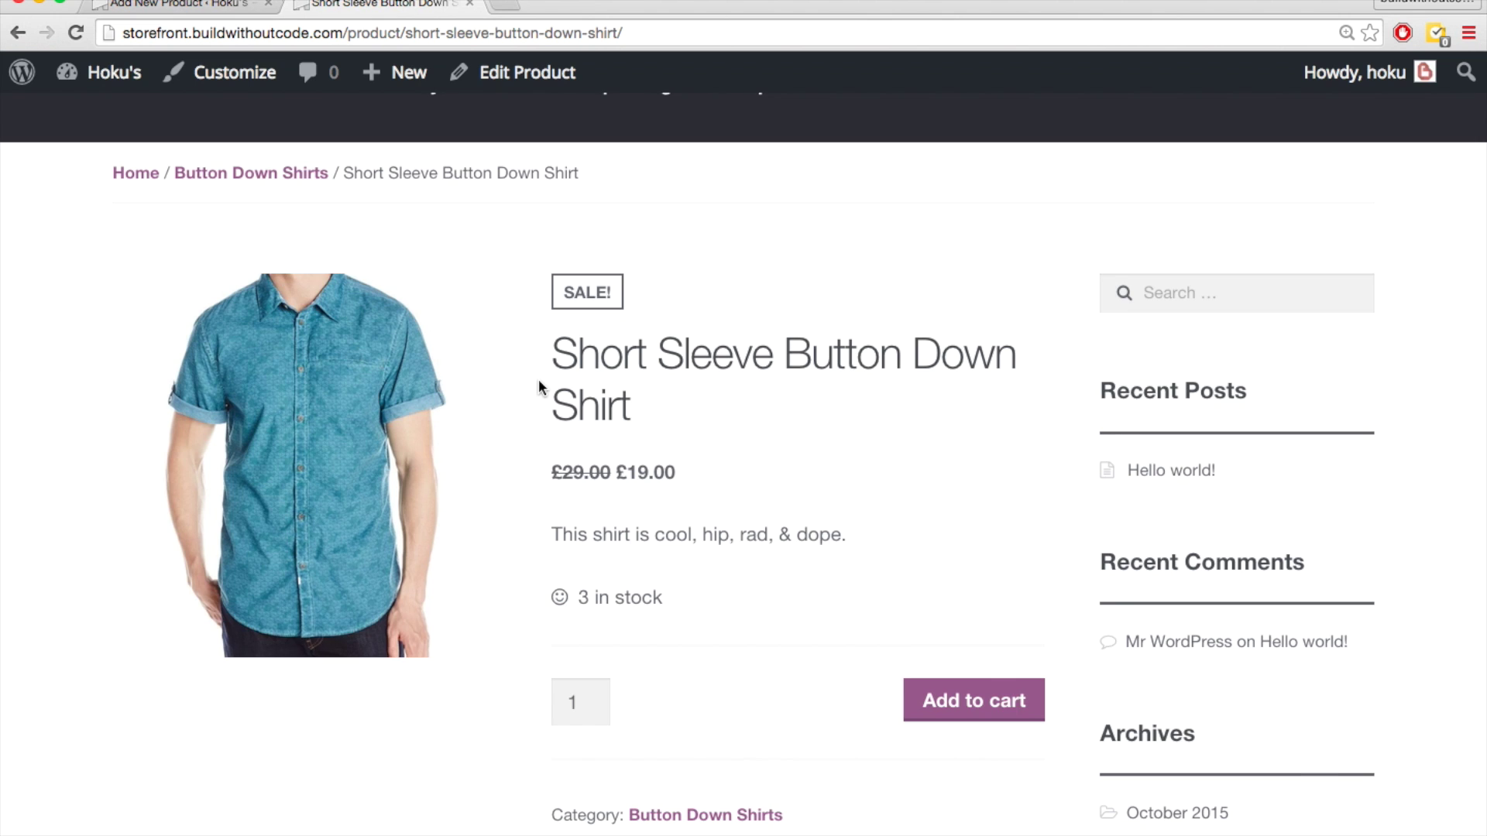
scroll(538, 380, "down", 1)
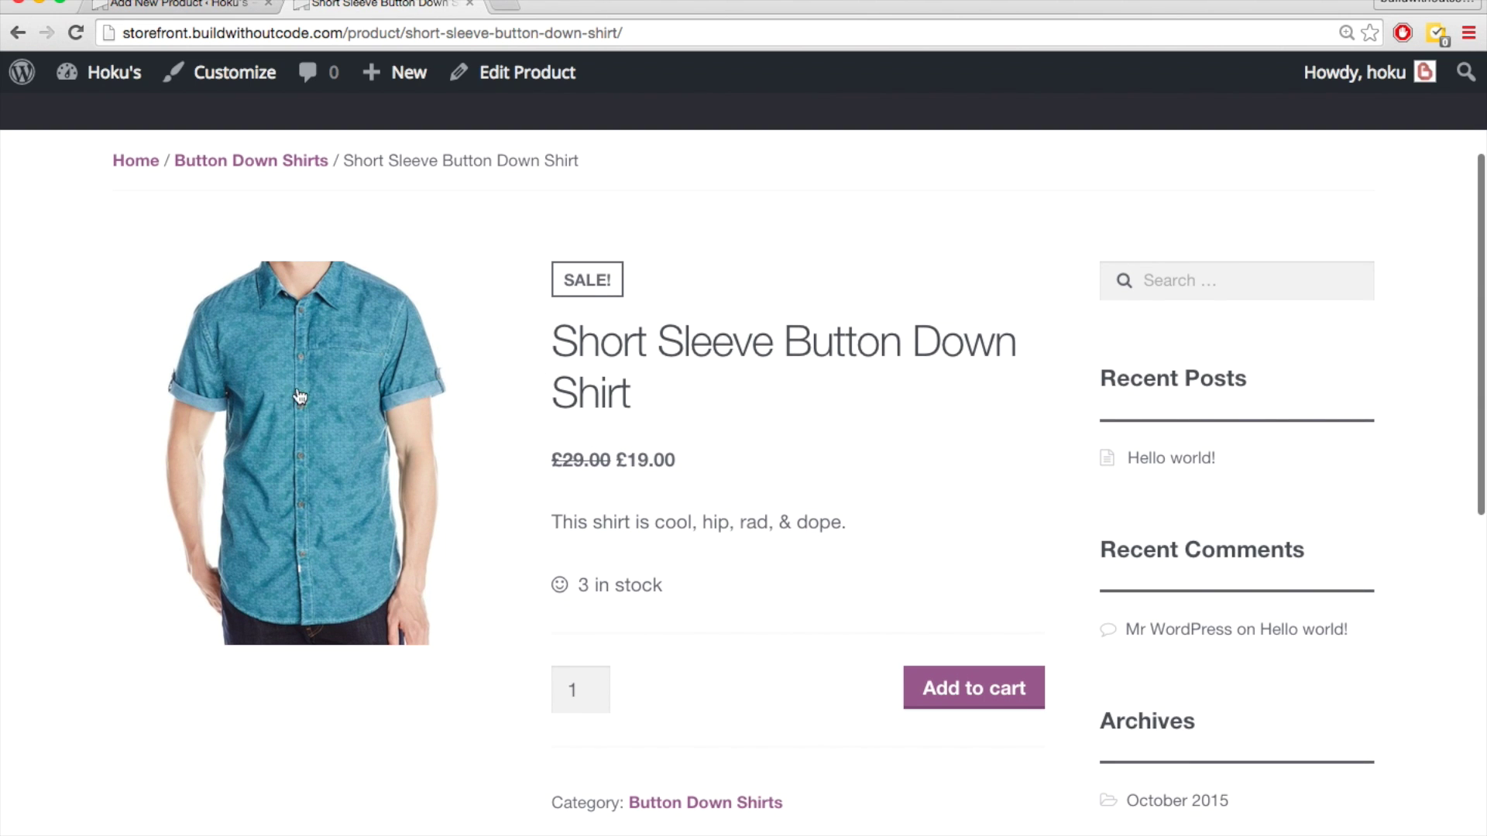
scroll(364, 669, "down", 1)
scroll(364, 673, "down", 1)
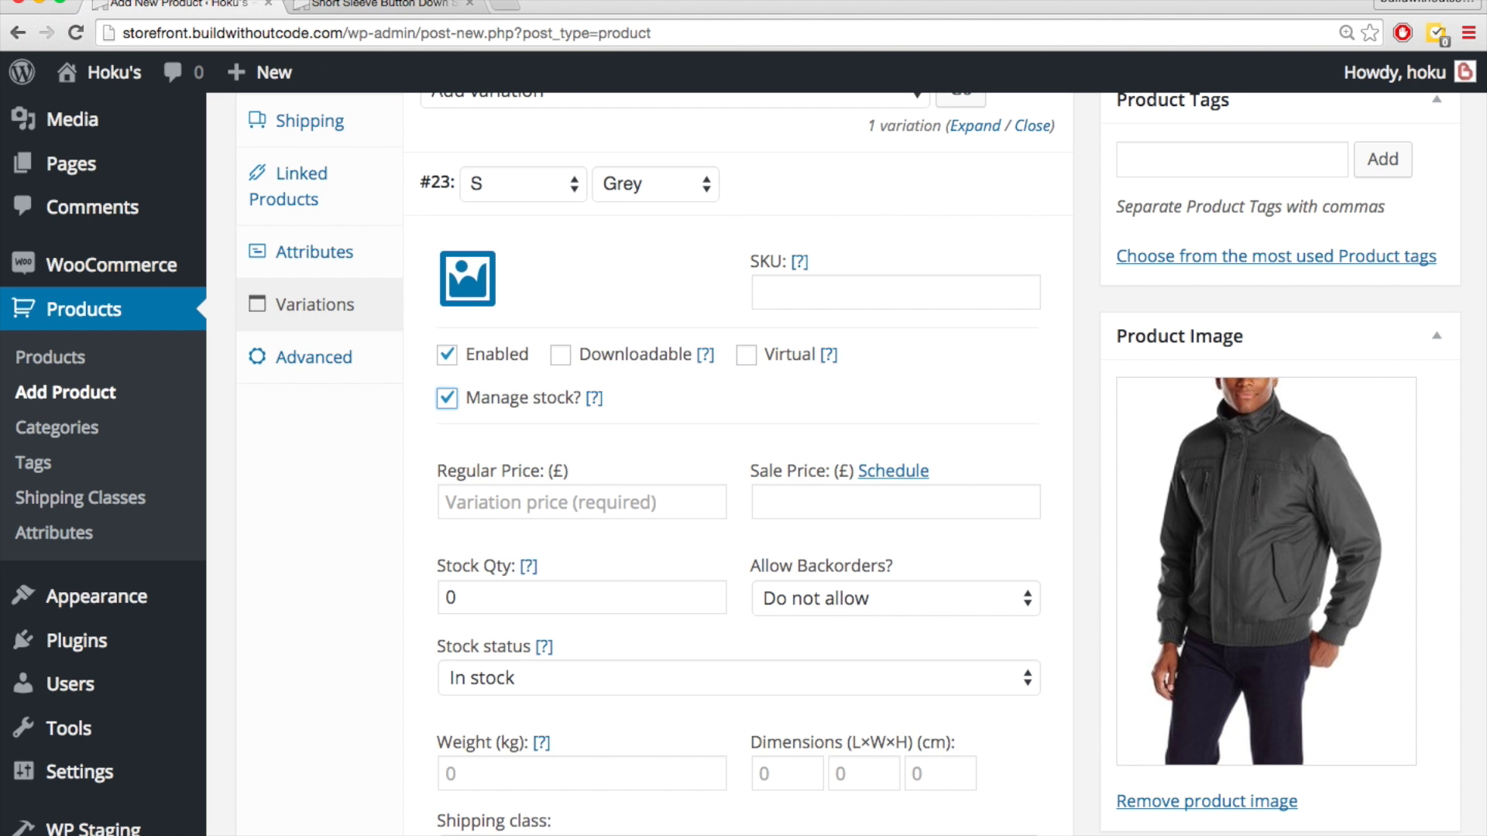
scroll(814, 555, "up", 1)
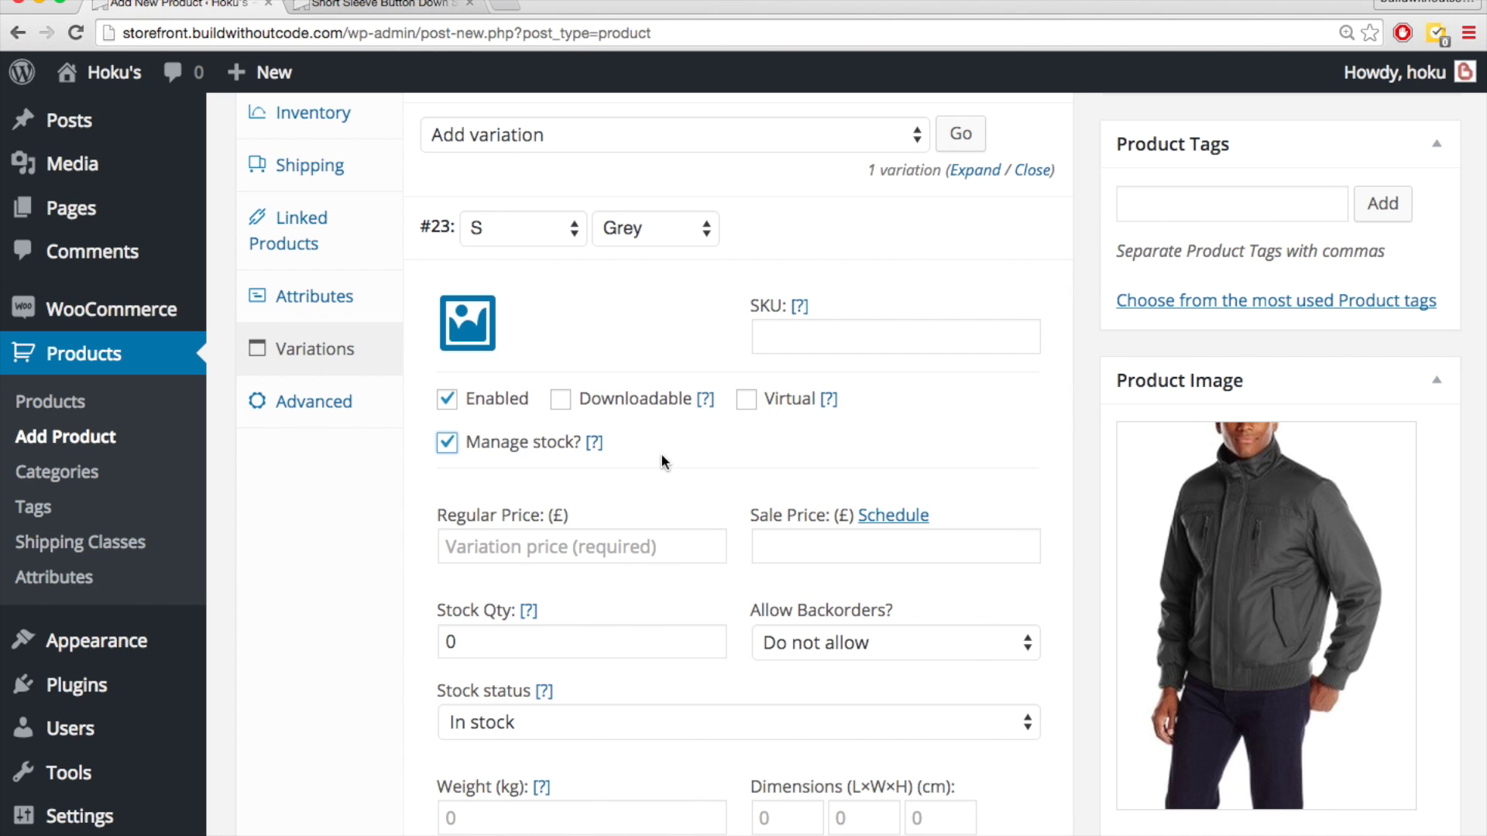
- Keep stock management on for the S Grey variation and set its stock quantity to 3
scroll(573, 522, "down", 1)
left_click(447, 396)
left_click(447, 396)
left_click(463, 593)
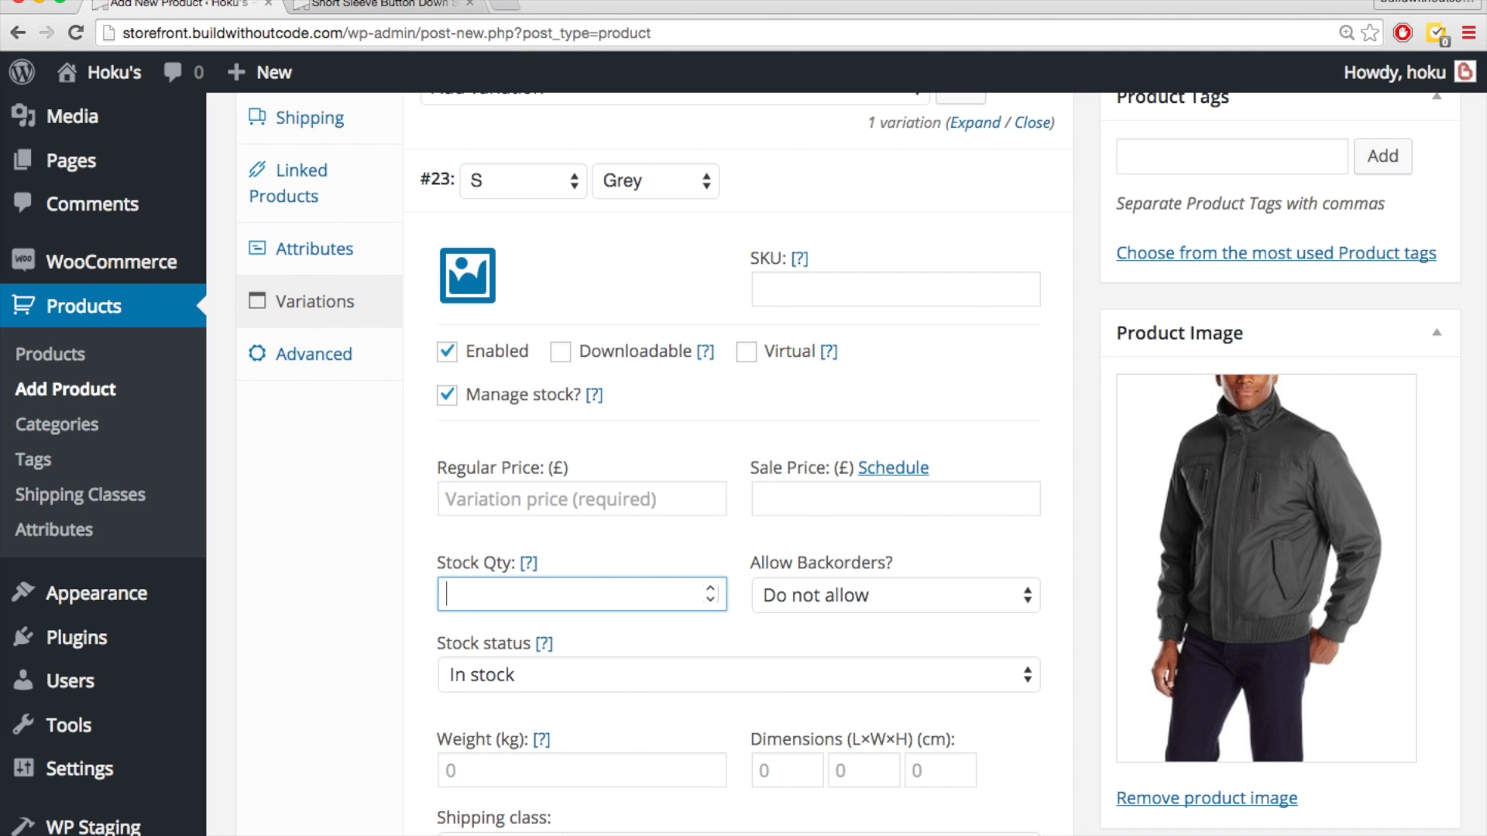
type("3")
- Give the S Grey variation a regular price of £79 and a sale price of £59
left_click(553, 495)
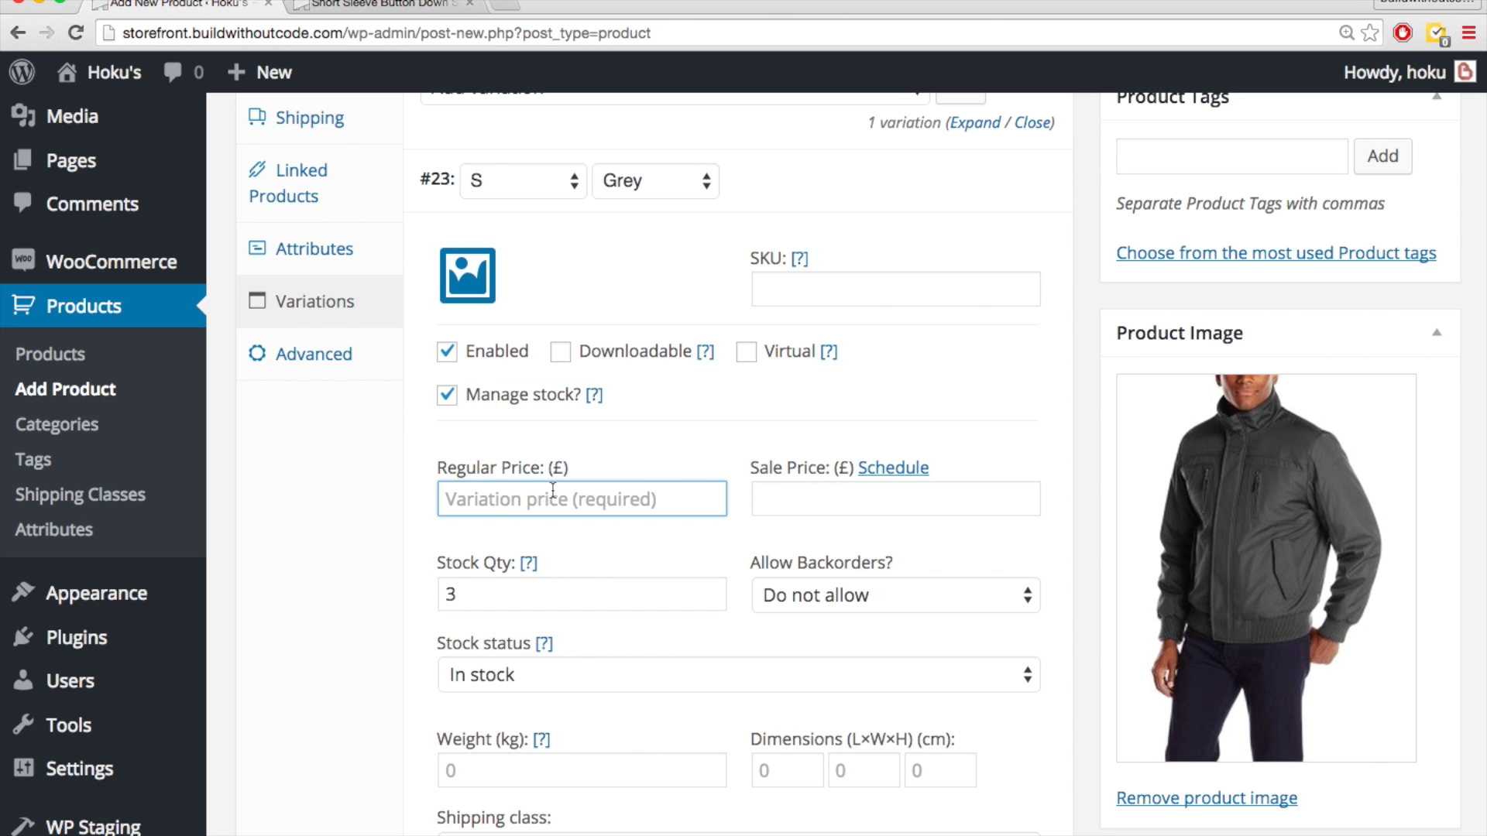
type("79")
key("Tab")
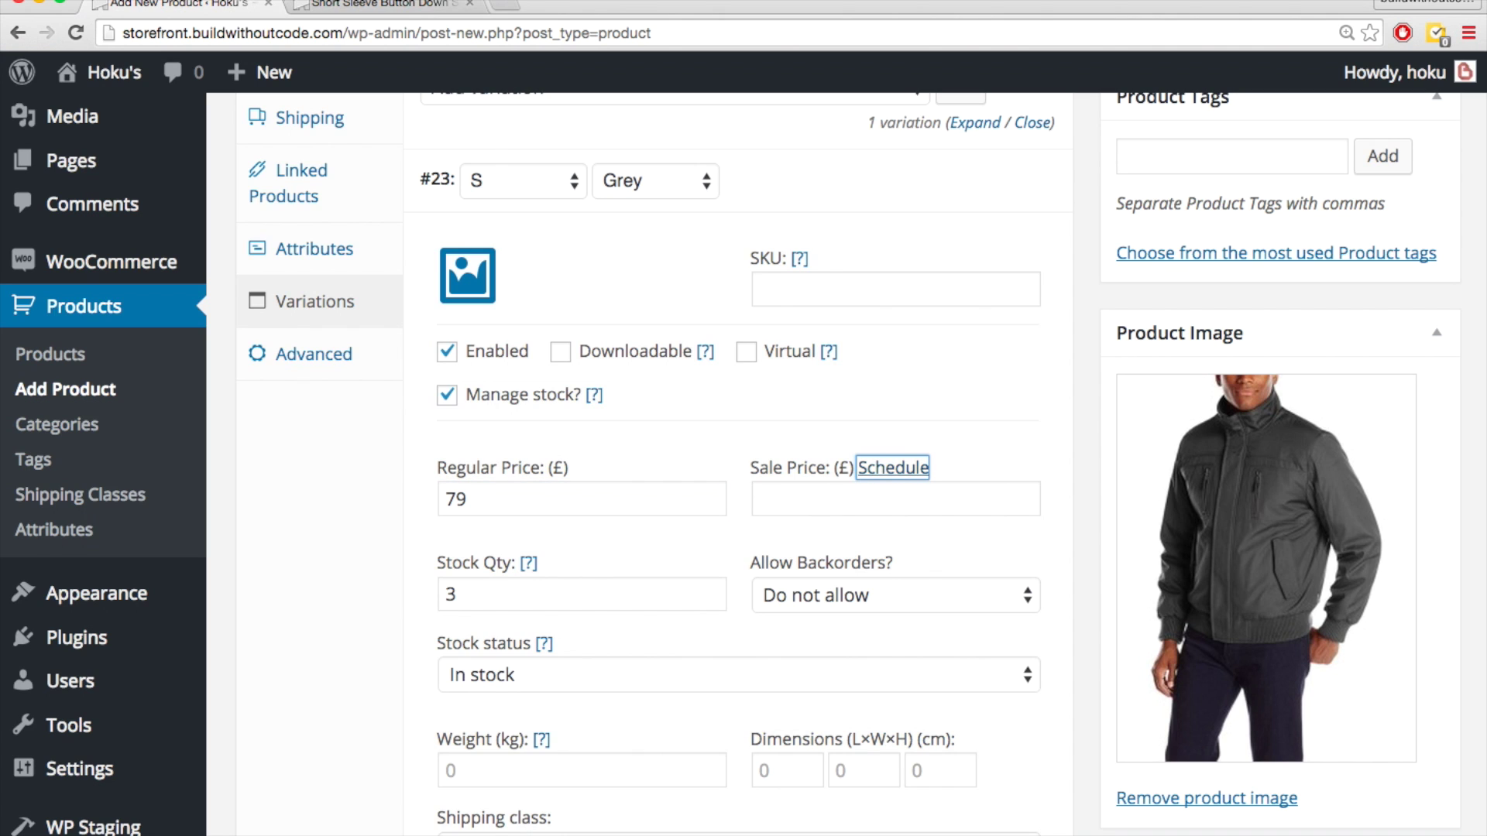
left_click(805, 496)
type("59")
left_click(387, 578)
scroll(387, 578, "down", 4)
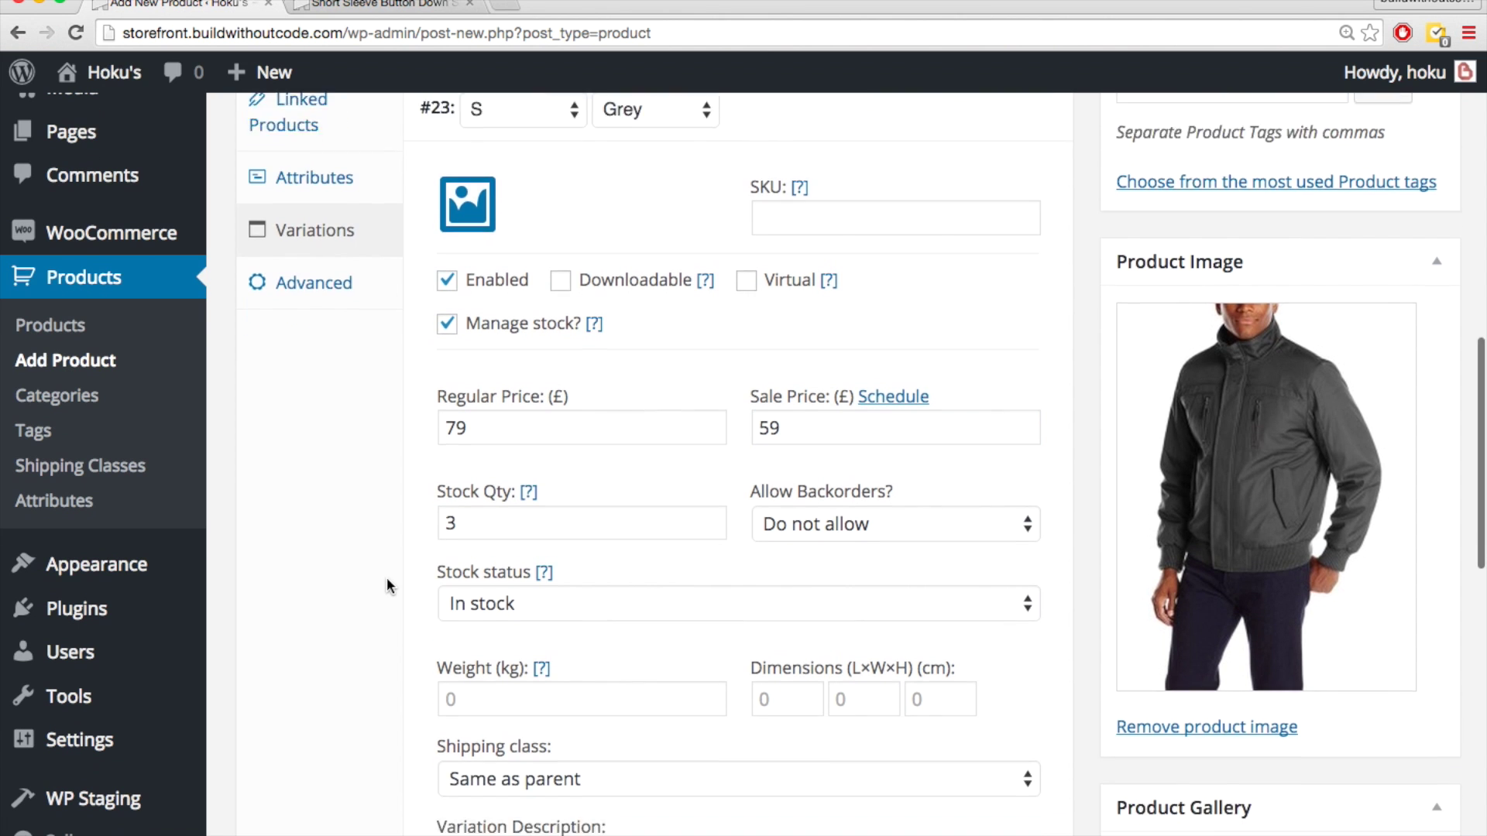
scroll(606, 534, "down", 1)
scroll(605, 531, "up", 5)
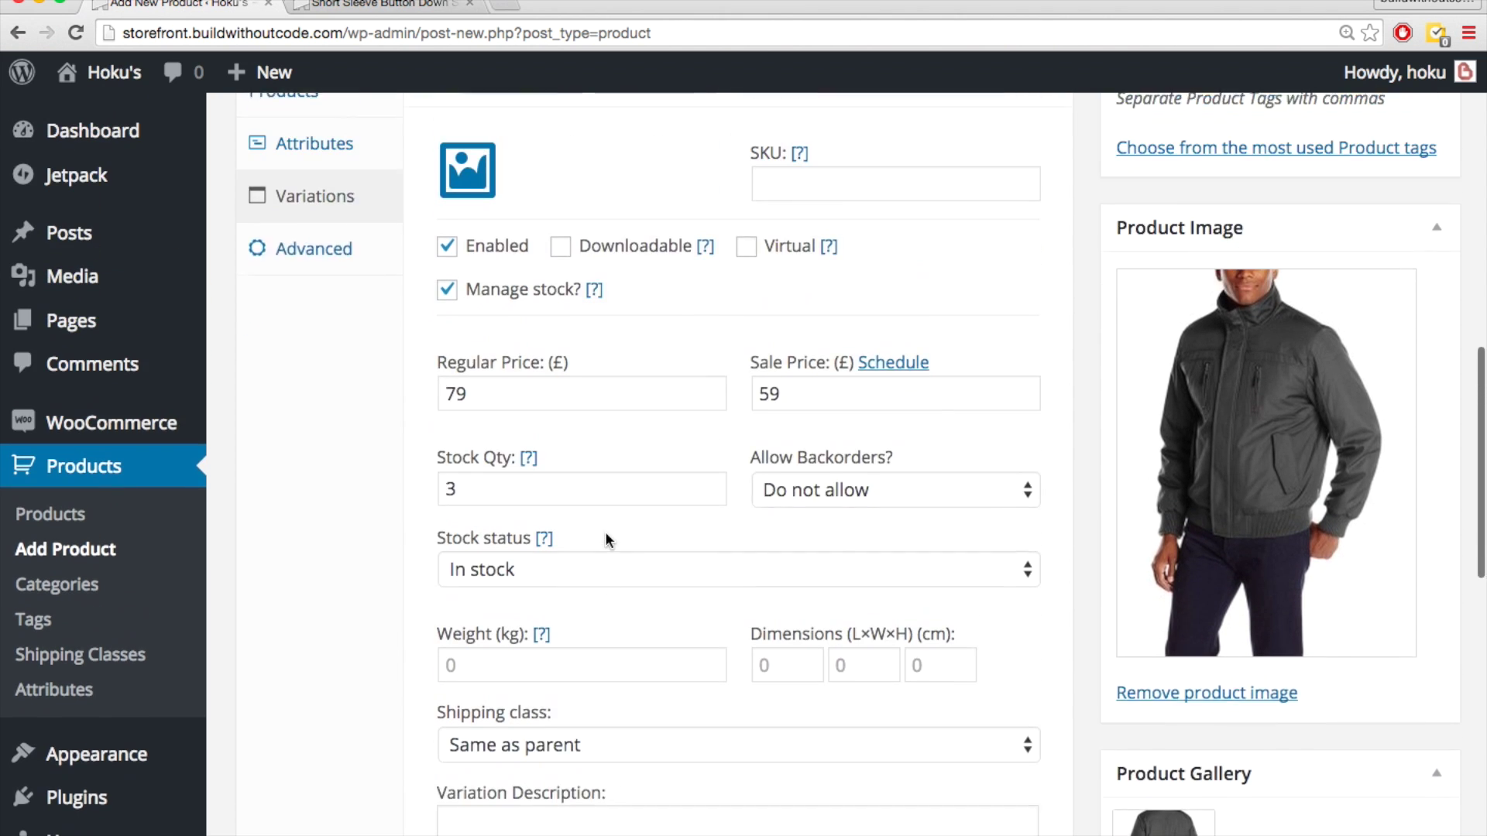
scroll(554, 438, "up", 1)
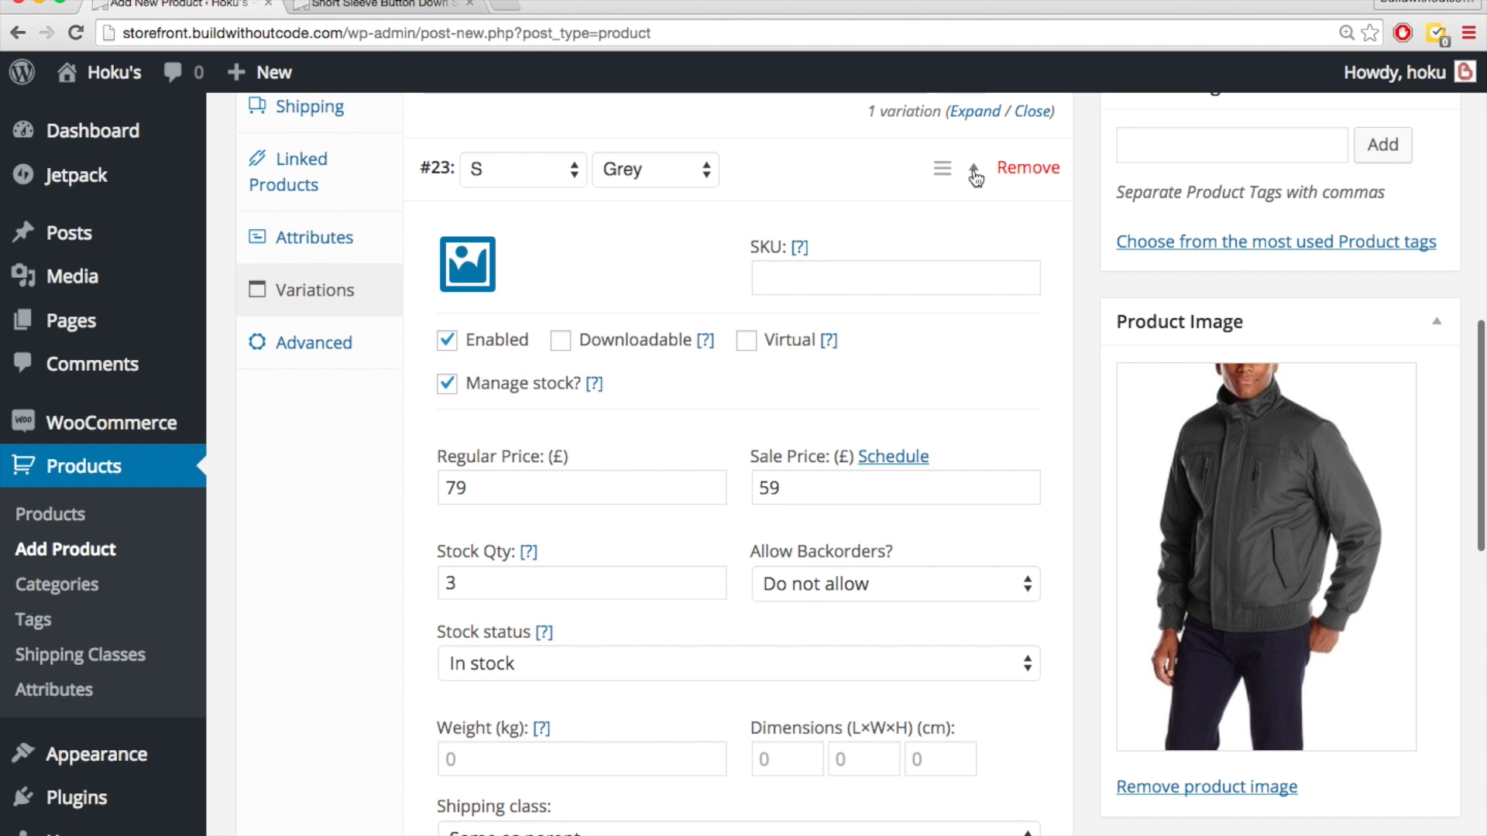
- Collapse the S Grey variation and add another variation with size M and color Grey
left_click(972, 170)
scroll(665, 313, "up", 4)
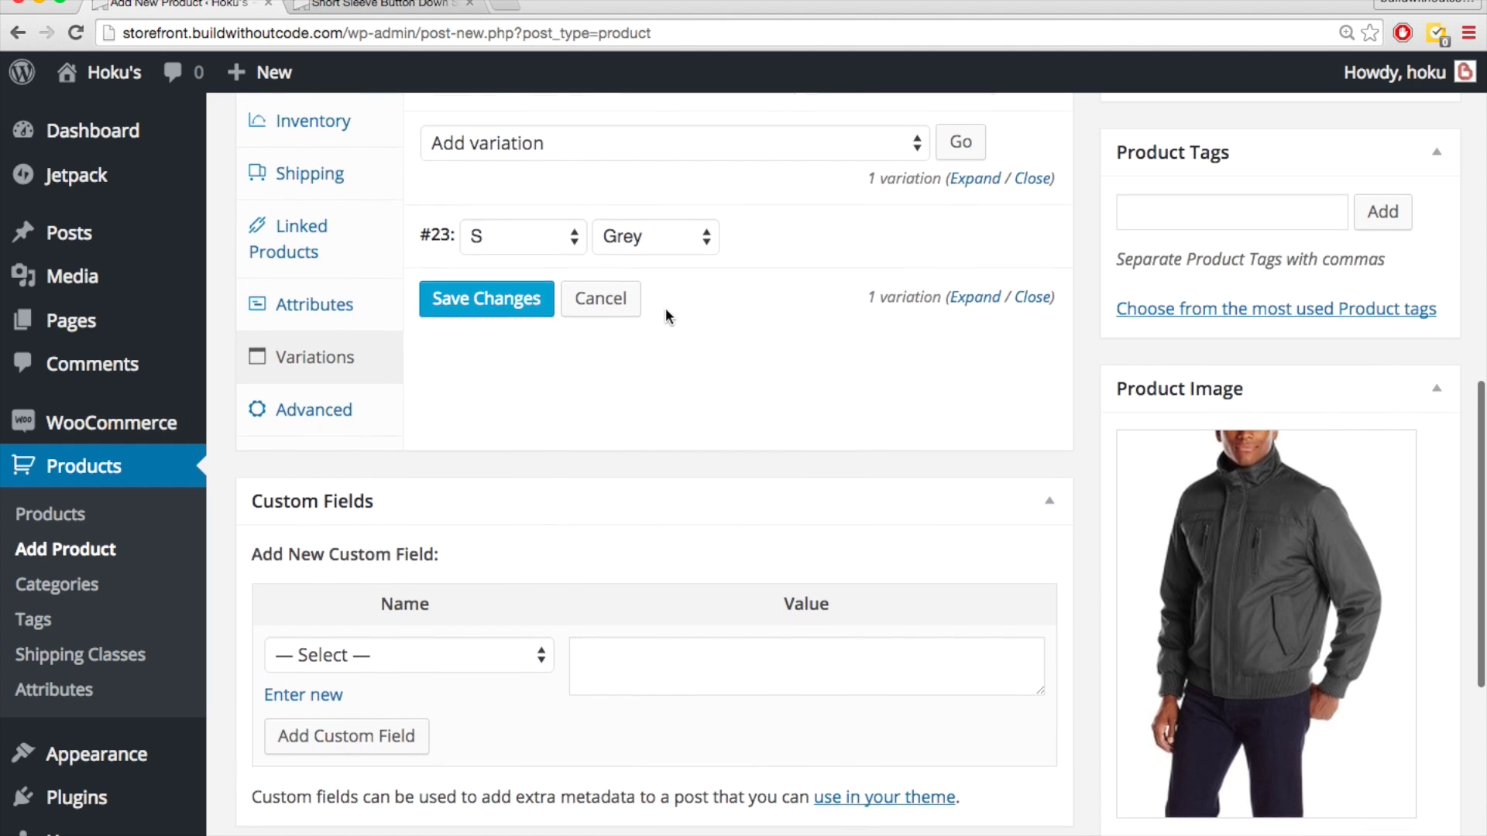
left_click(964, 260)
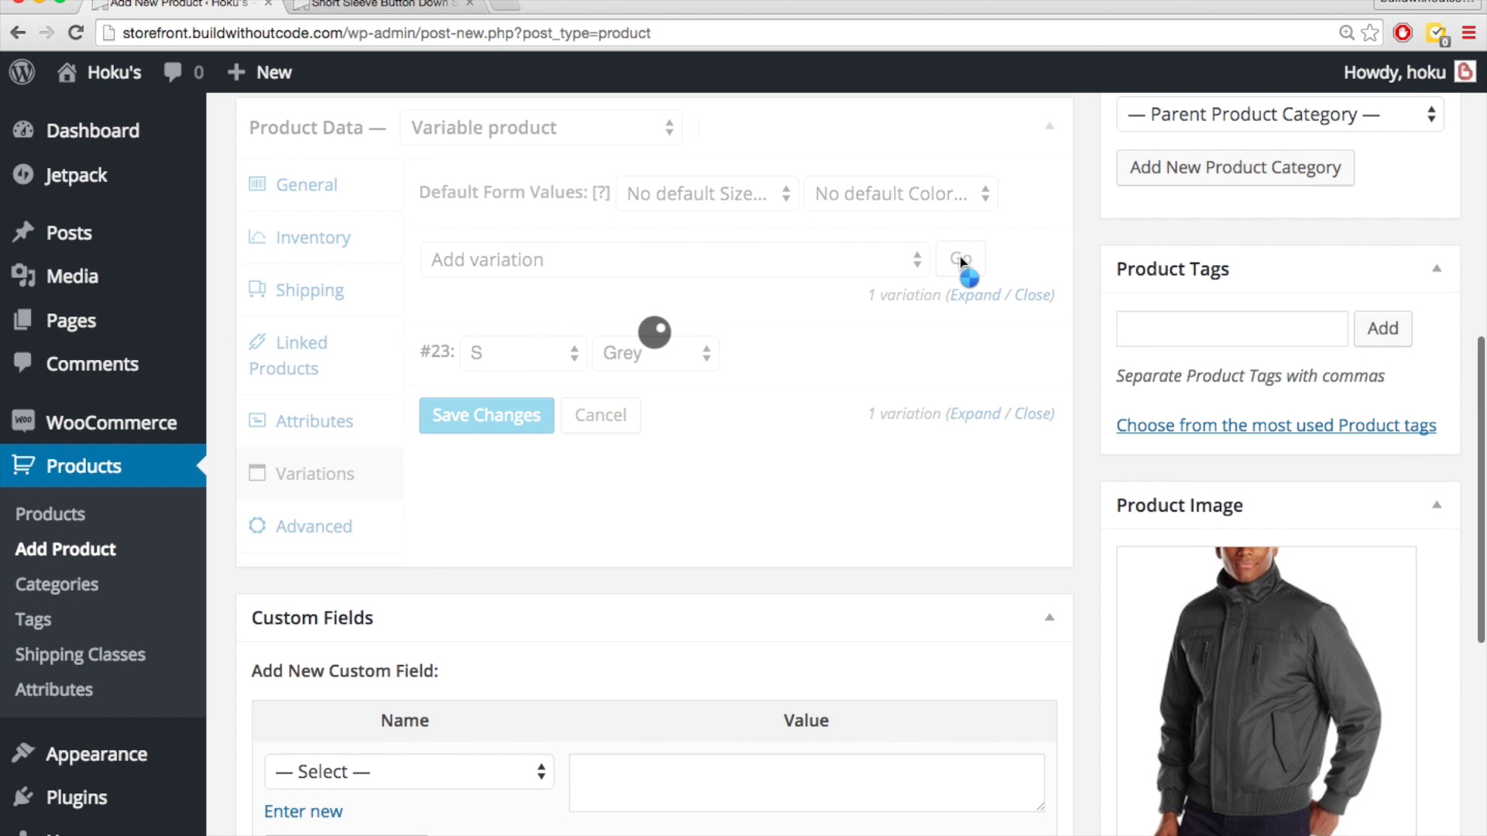
left_click(565, 364)
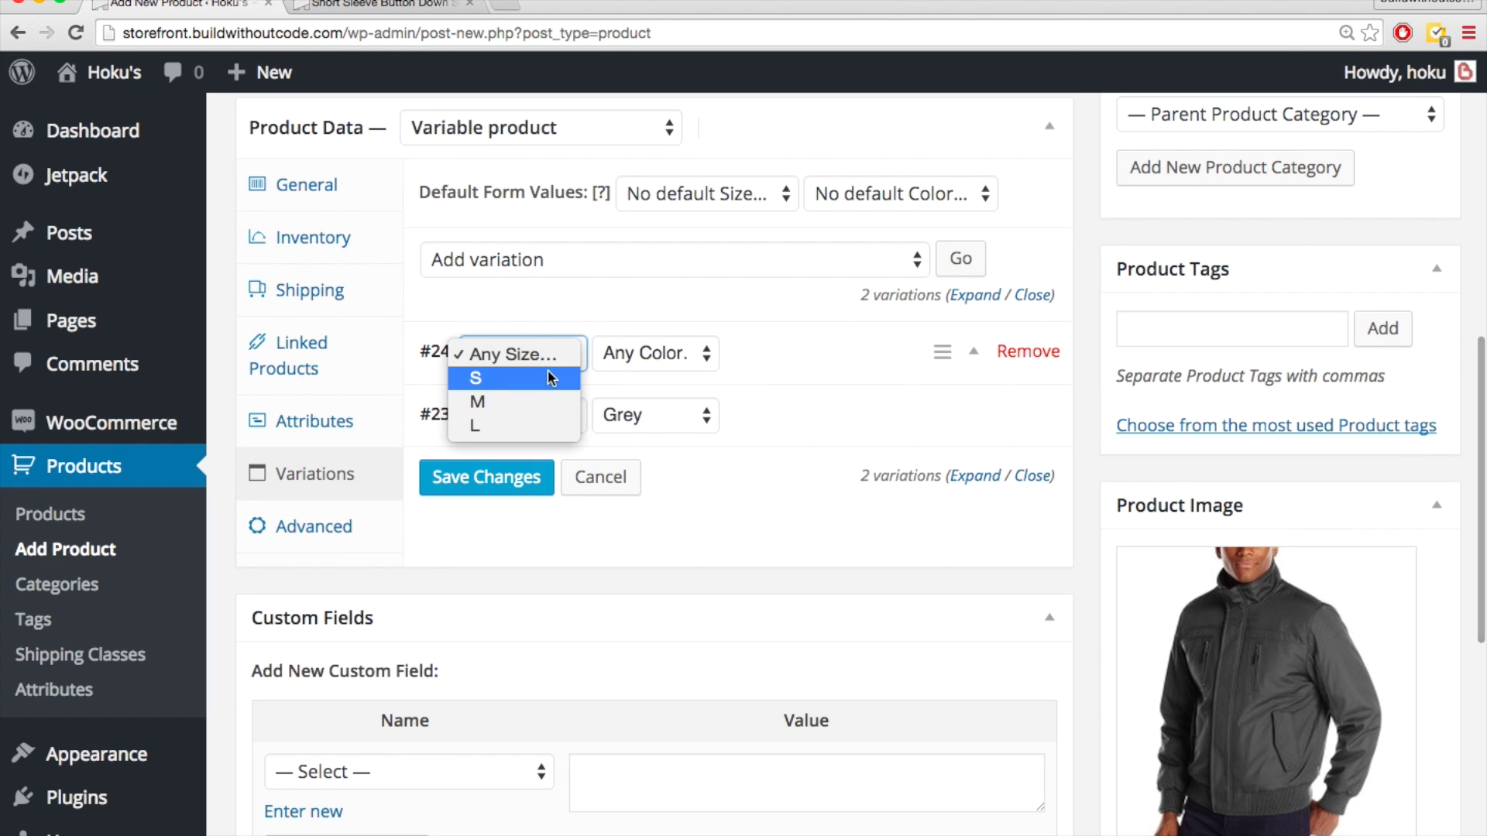
left_click(542, 398)
left_click(672, 360)
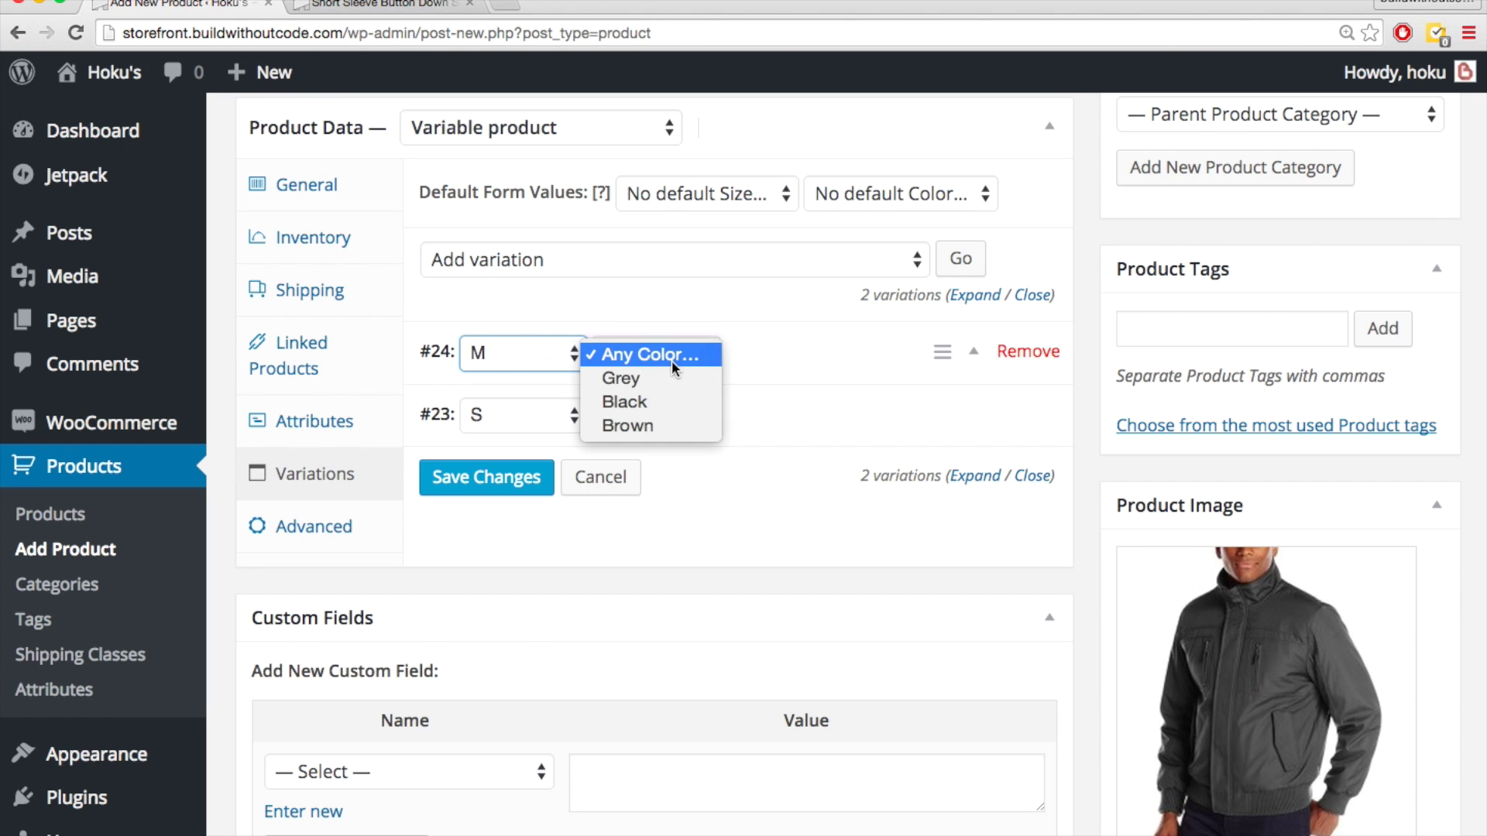
left_click(672, 381)
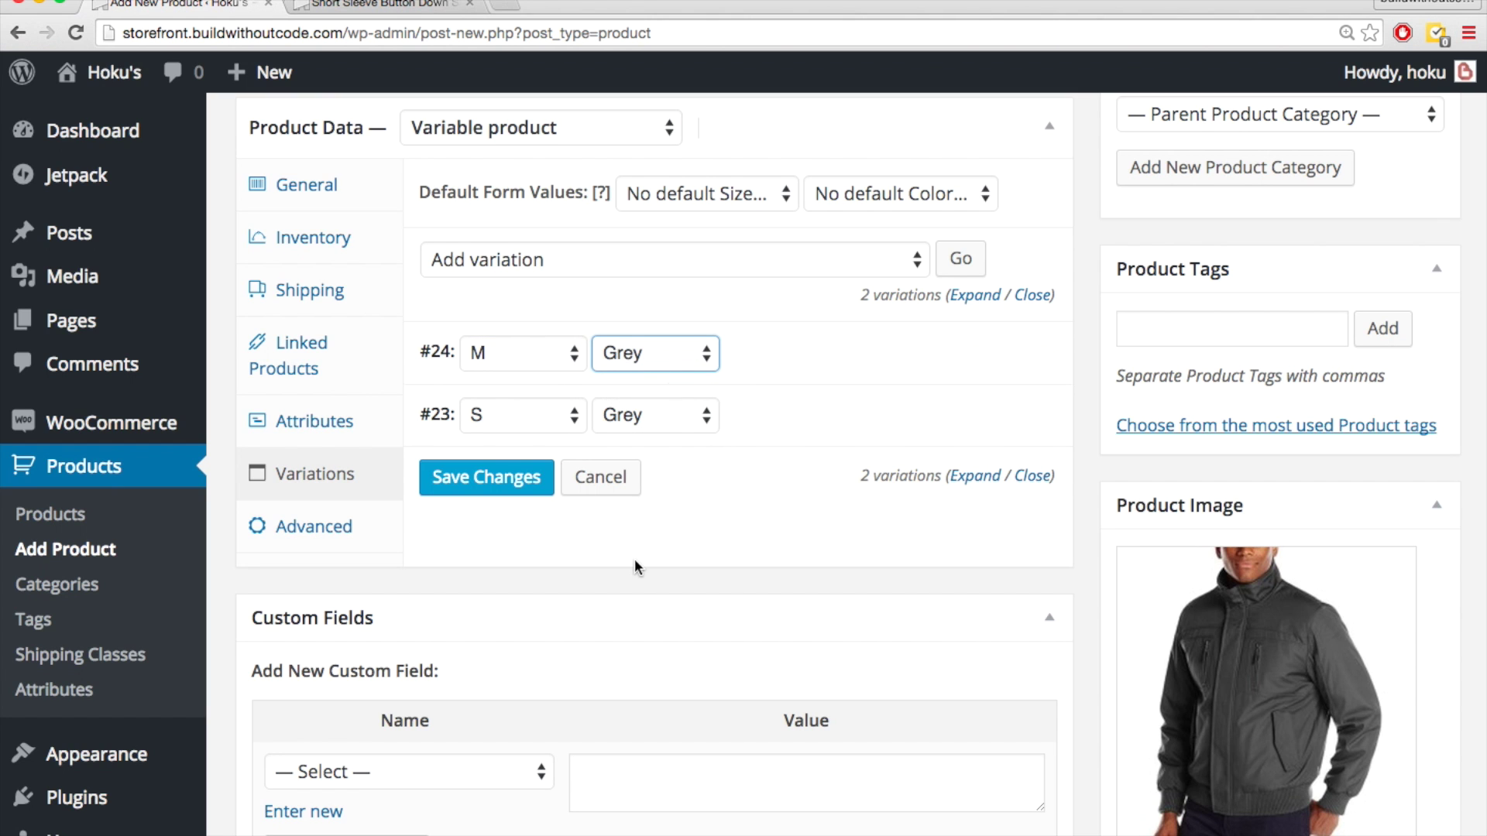
- Expand the M Grey variation, turn on its stock management and set the stock quantity to 10
scroll(619, 553, "up", 1)
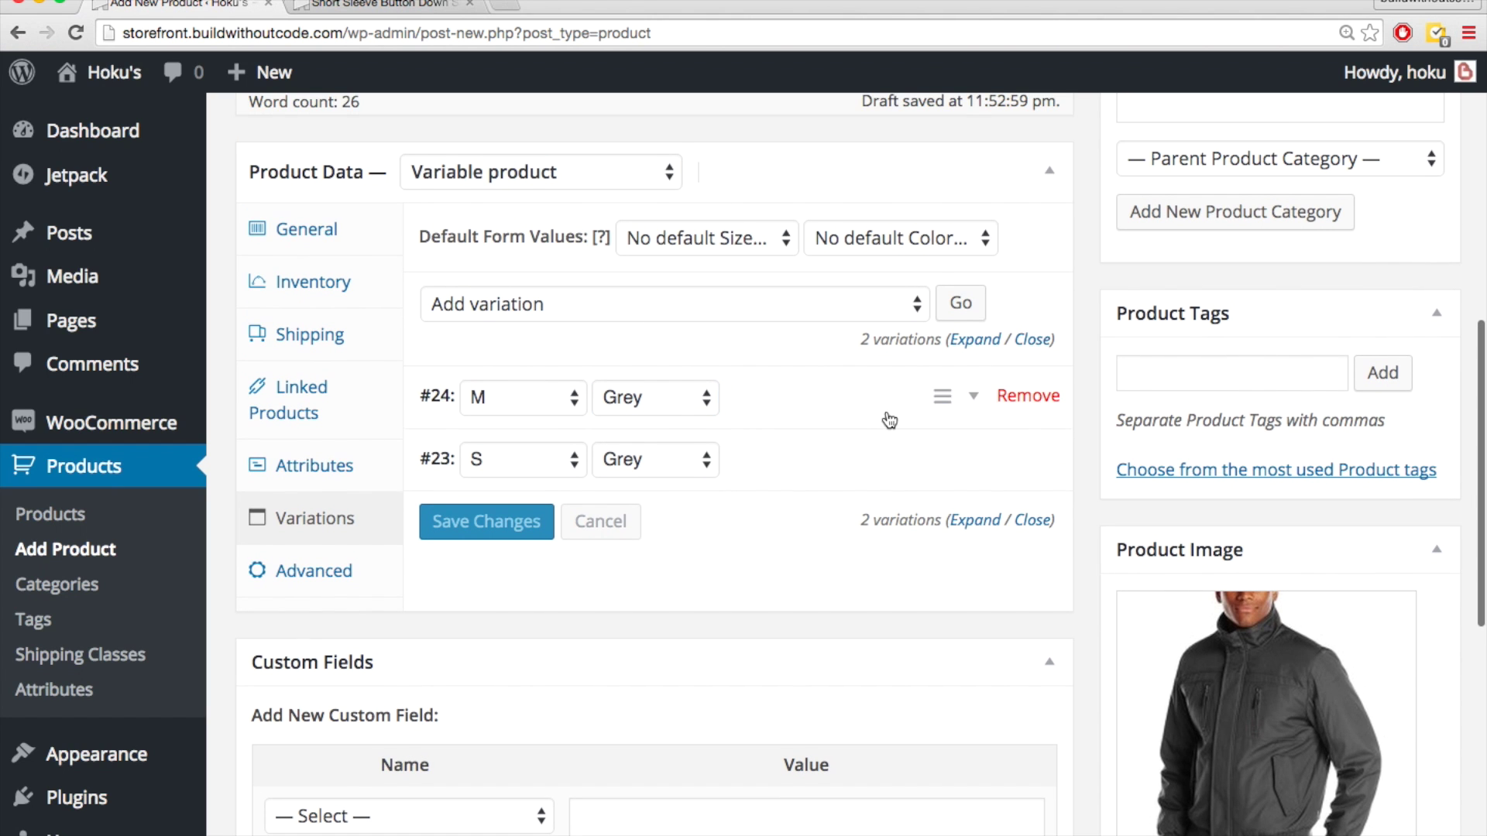
left_click(972, 398)
scroll(786, 529, "down", 1)
scroll(786, 529, "down", 3)
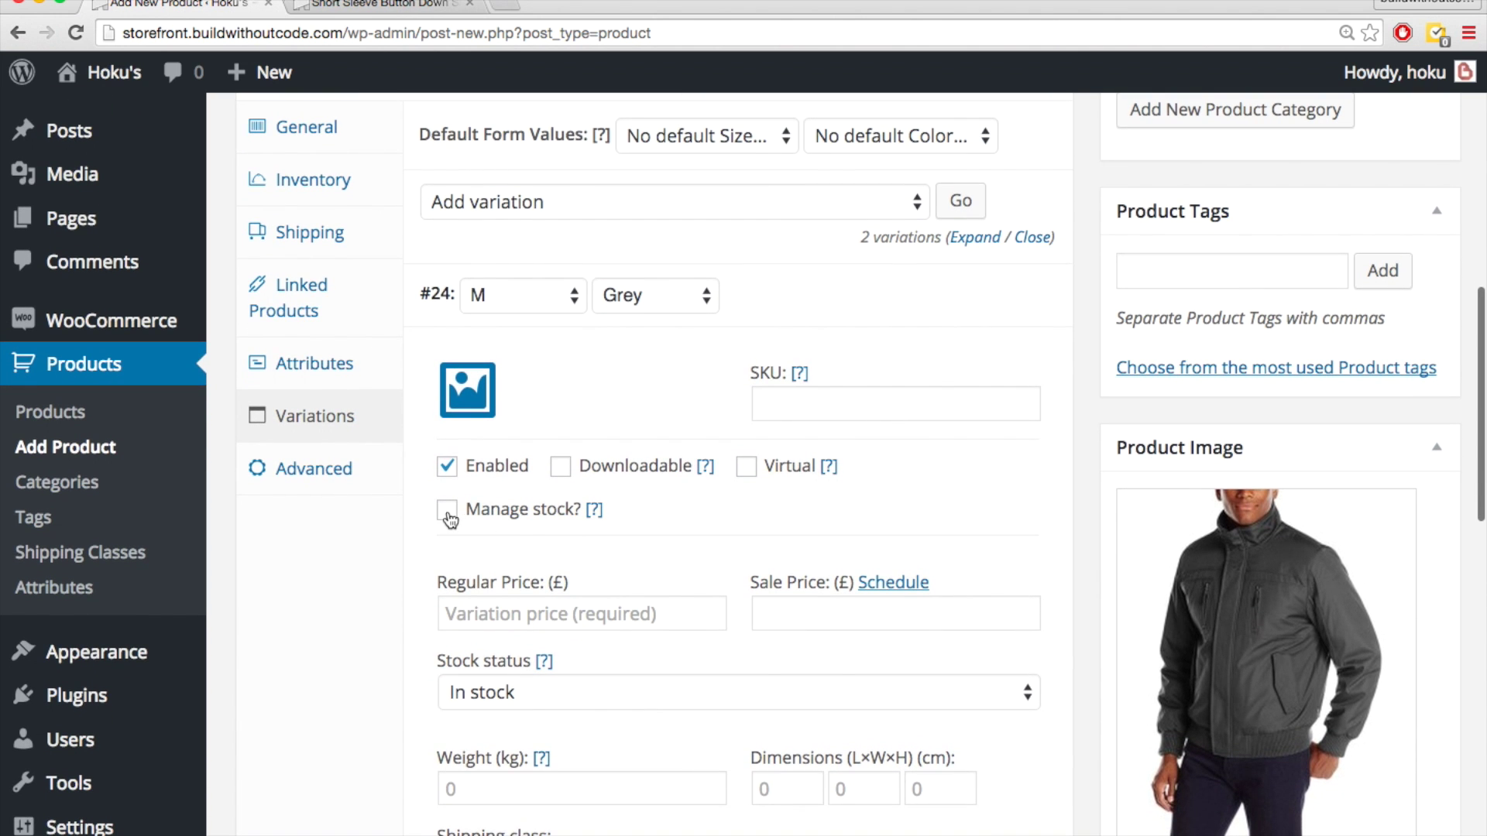
left_click(447, 511)
scroll(532, 608, "down", 1)
double_click(498, 692)
type("10")
- Give the M Grey variation a regular price of £79 and a sale price of £59
left_click(590, 604)
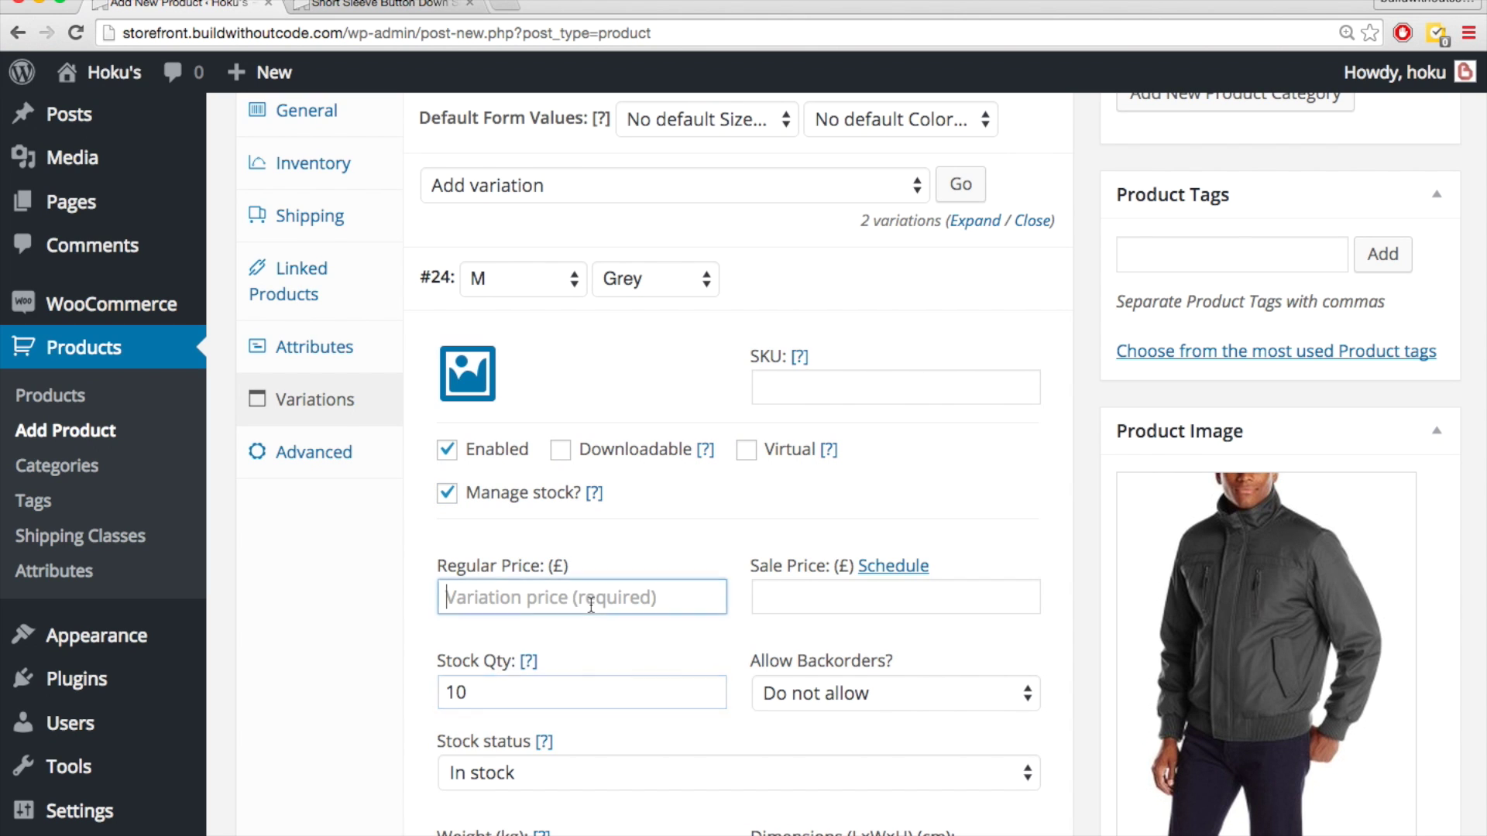
type("79")
left_click(795, 592)
type("59")
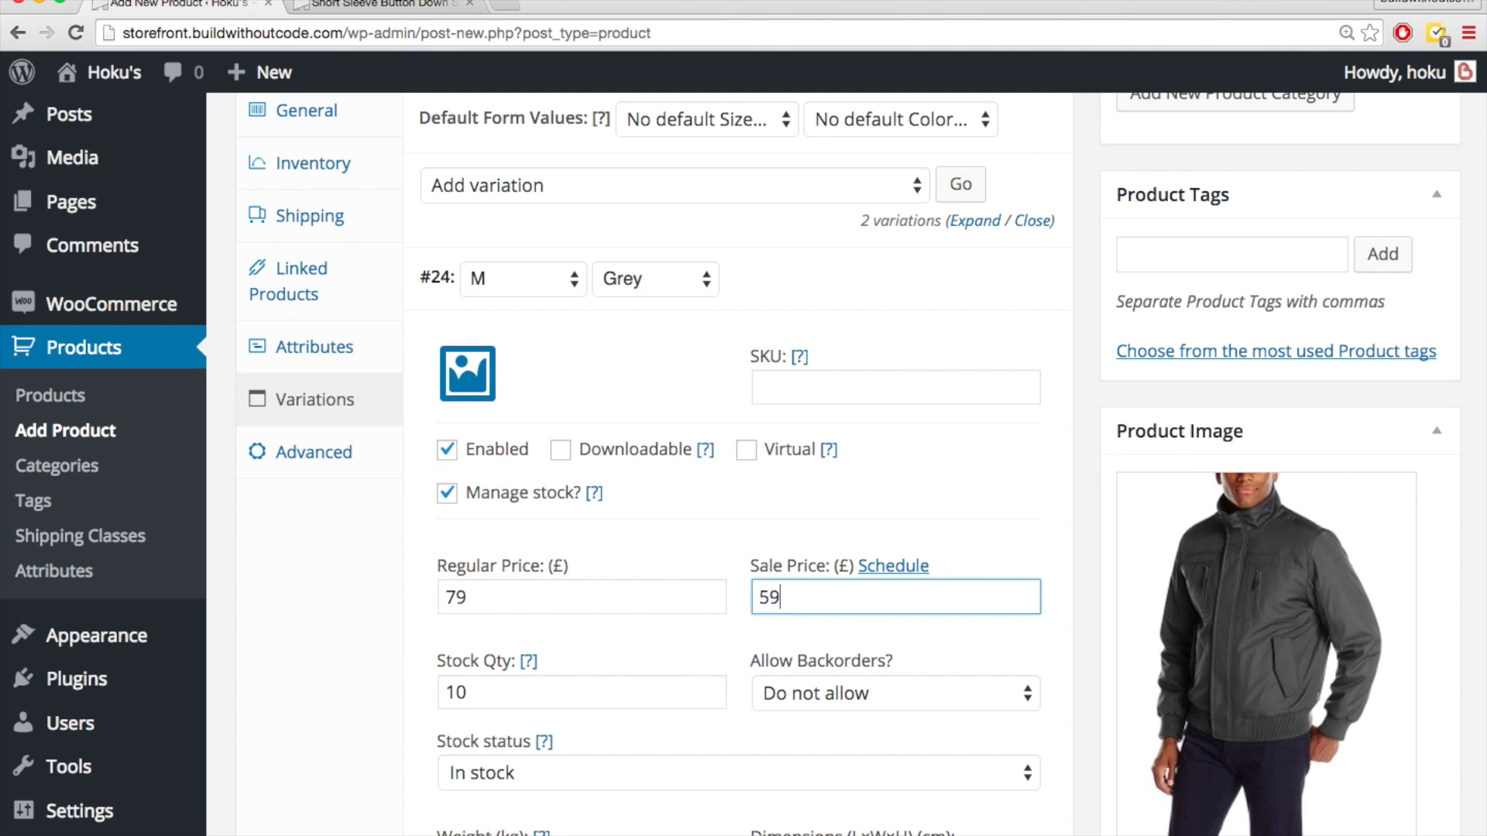
left_click(722, 485)
scroll(723, 485, "down", 2)
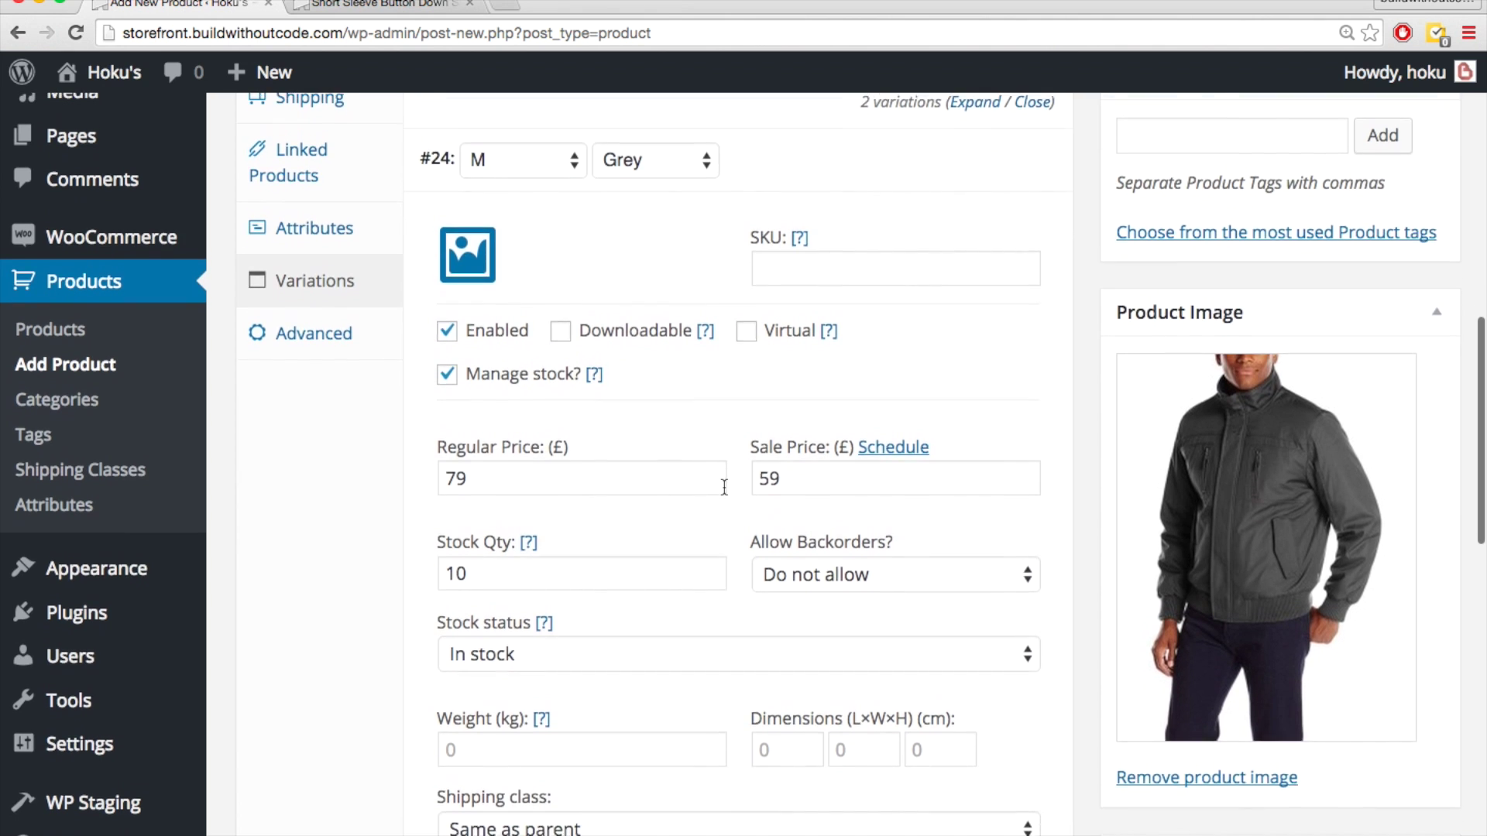
- Assign the front-view grey jacket photo from the media library as the M Grey variation's image, and collapse the variation
scroll(722, 484, "up", 1)
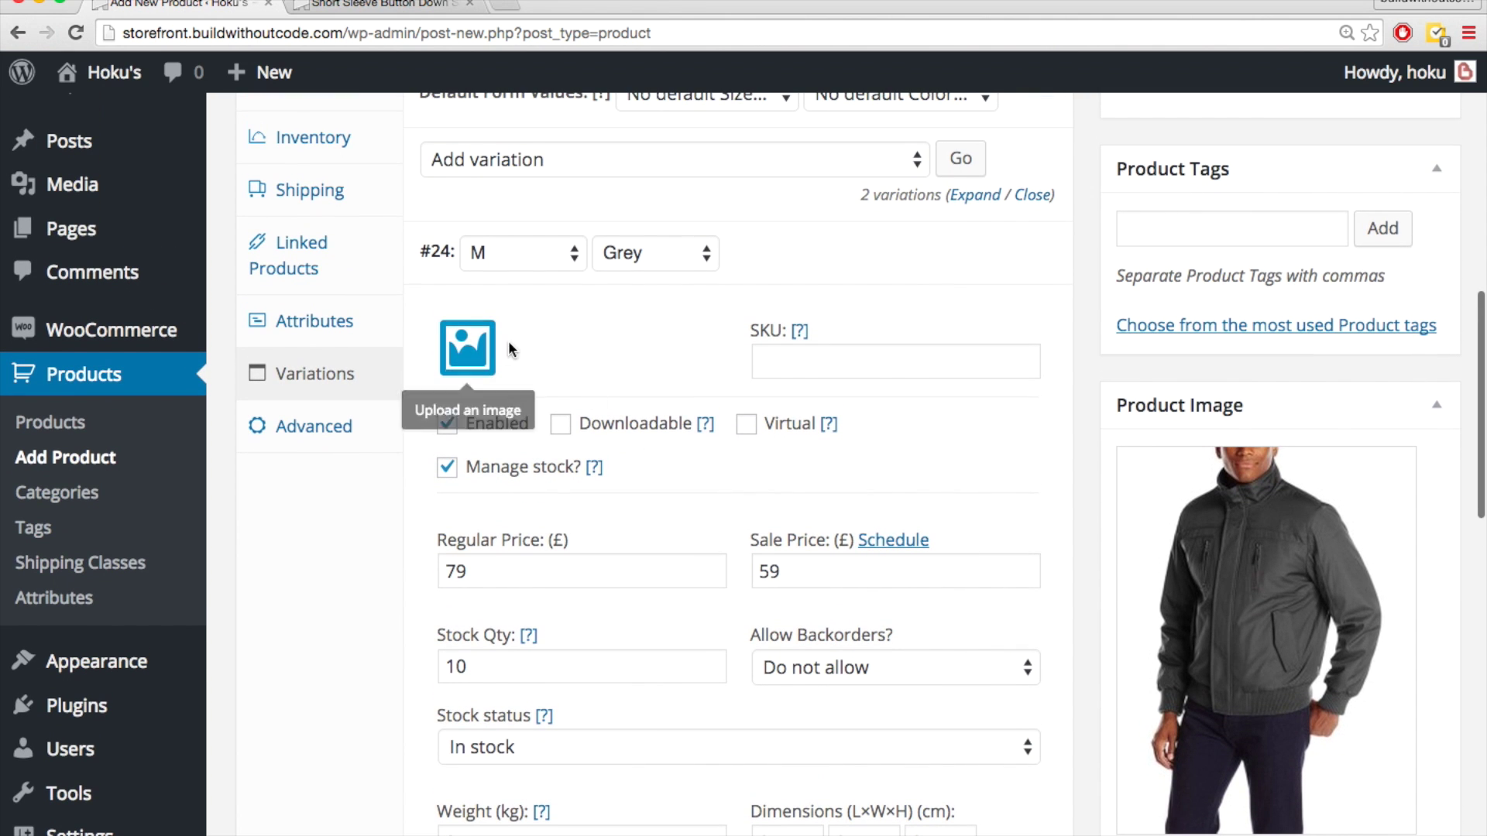
scroll(606, 356, "up", 1)
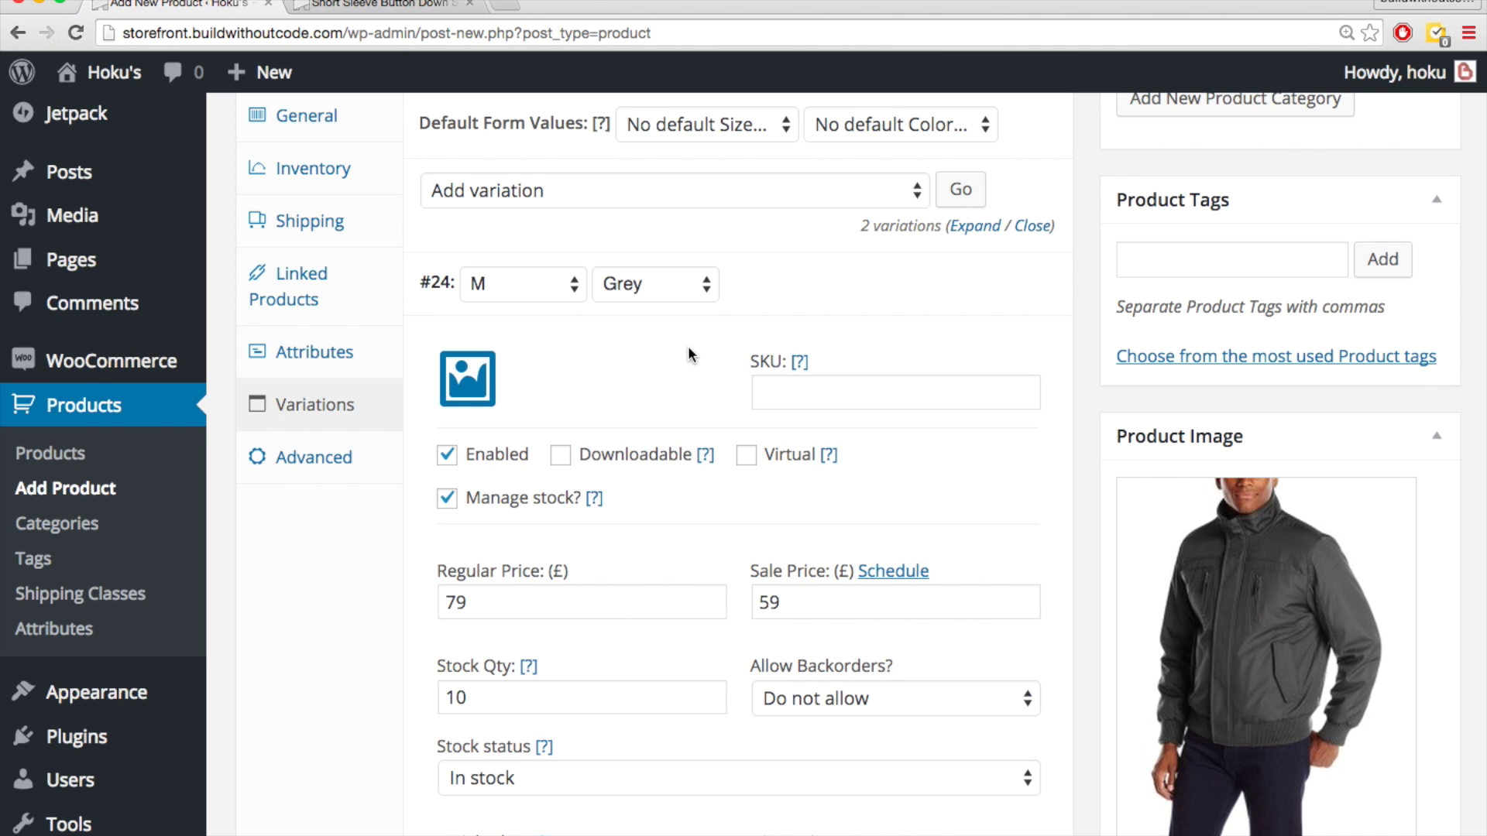
scroll(608, 396, "down", 1)
scroll(607, 395, "up", 1)
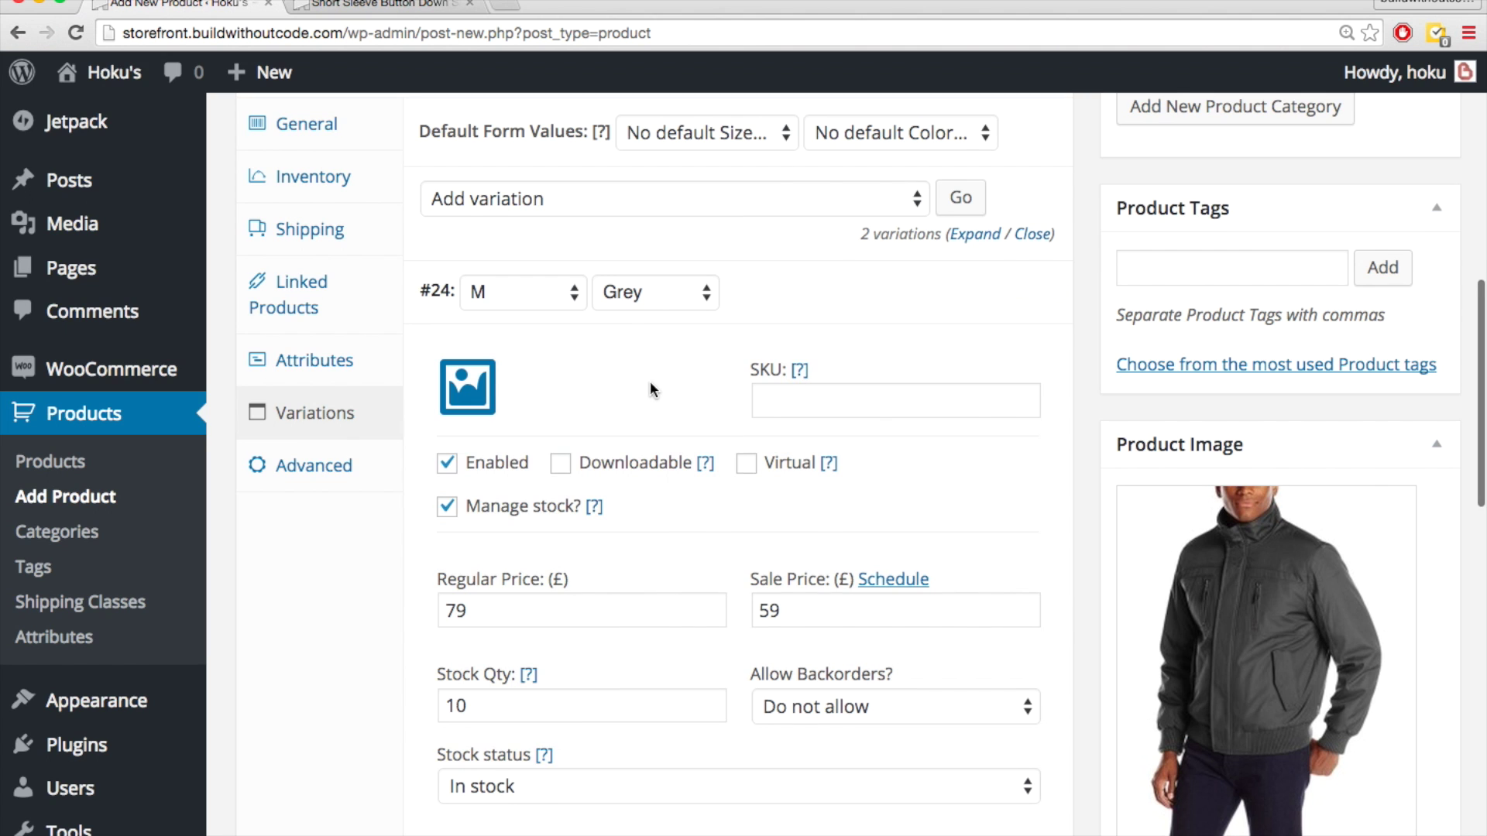
scroll(649, 381, "down", 1)
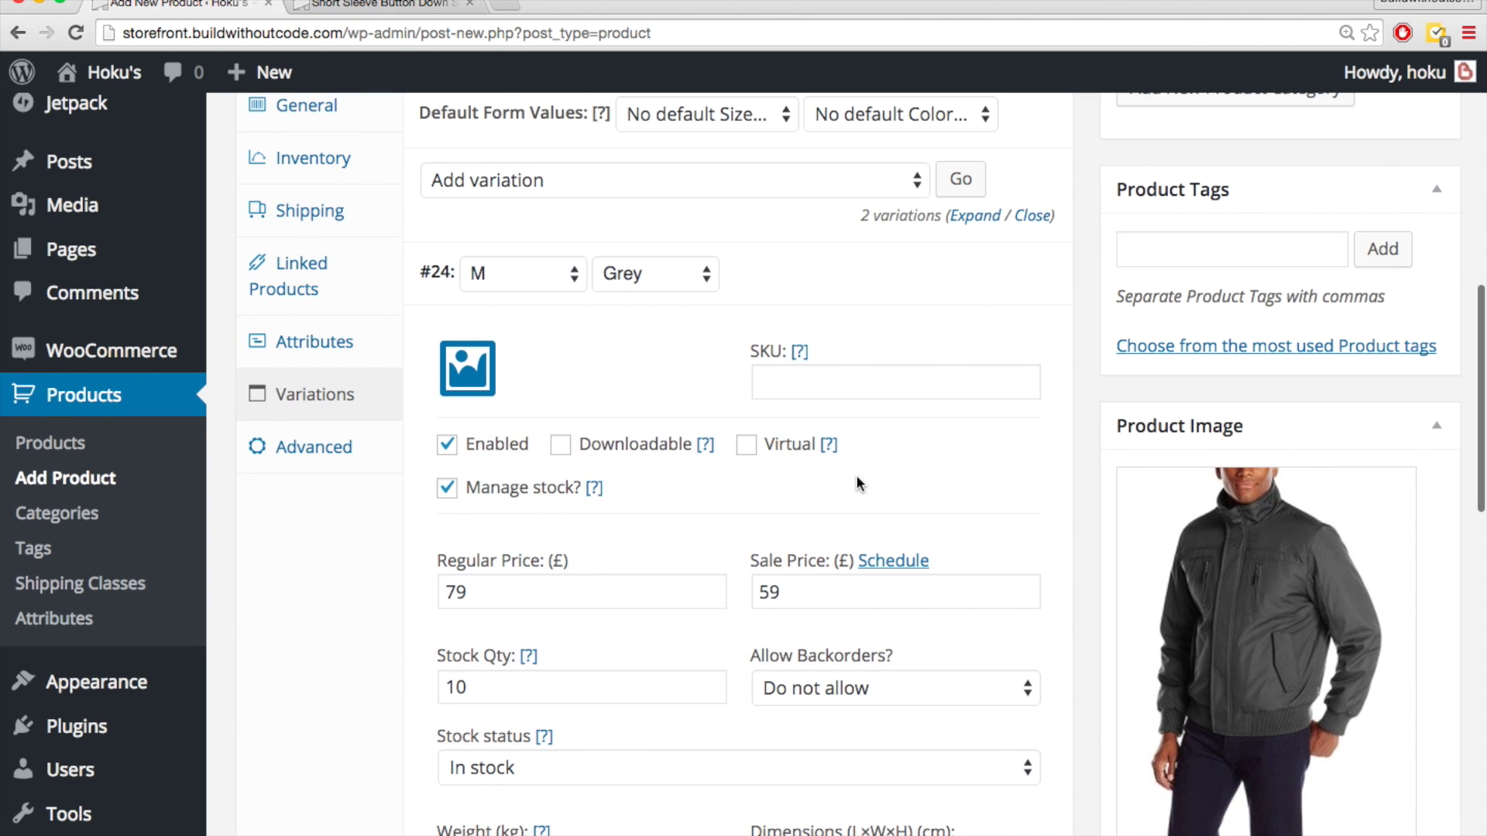
scroll(1007, 534, "down", 1)
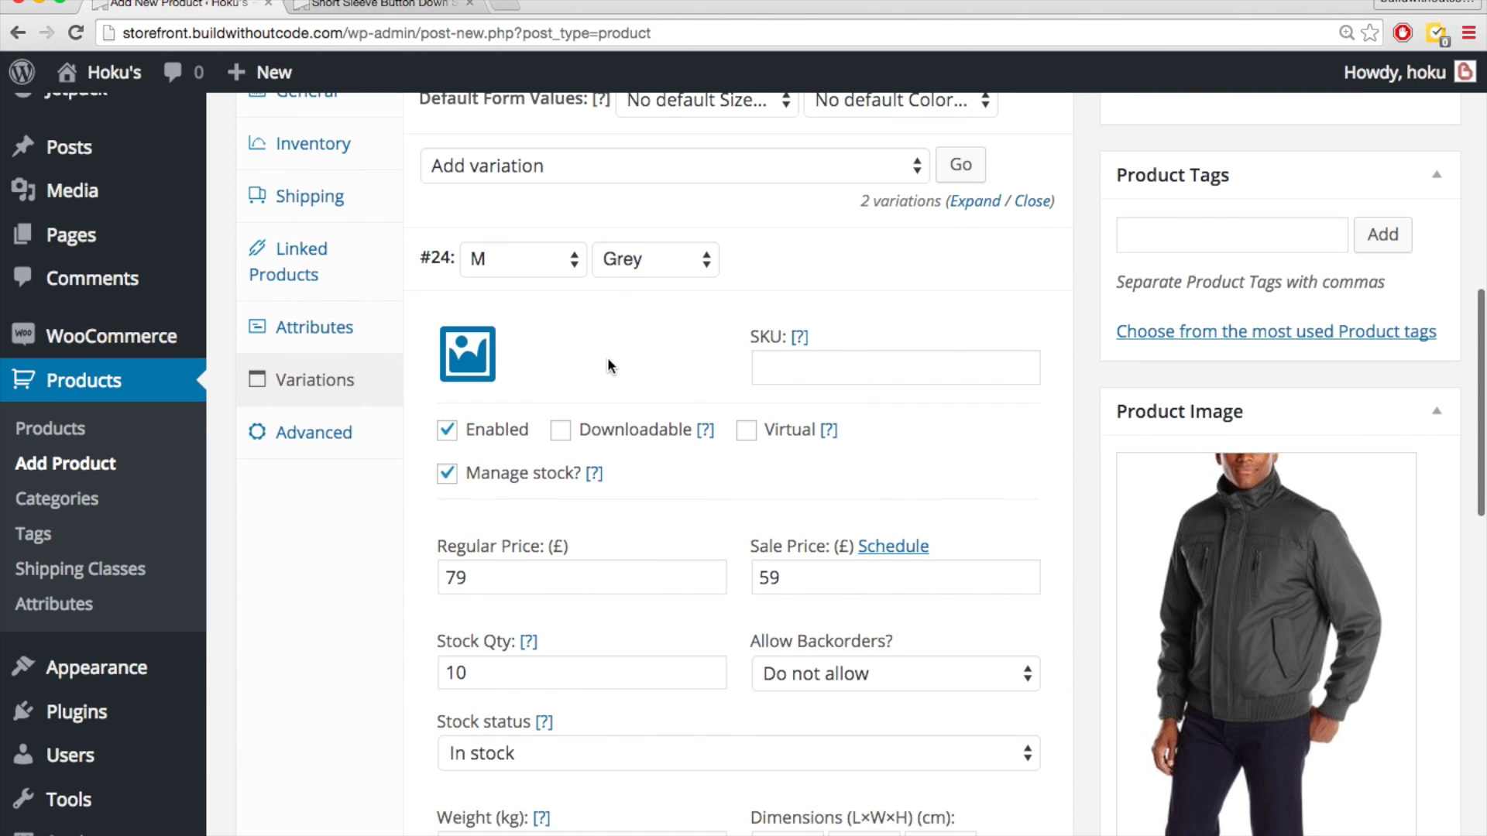
scroll(542, 357, "down", 1)
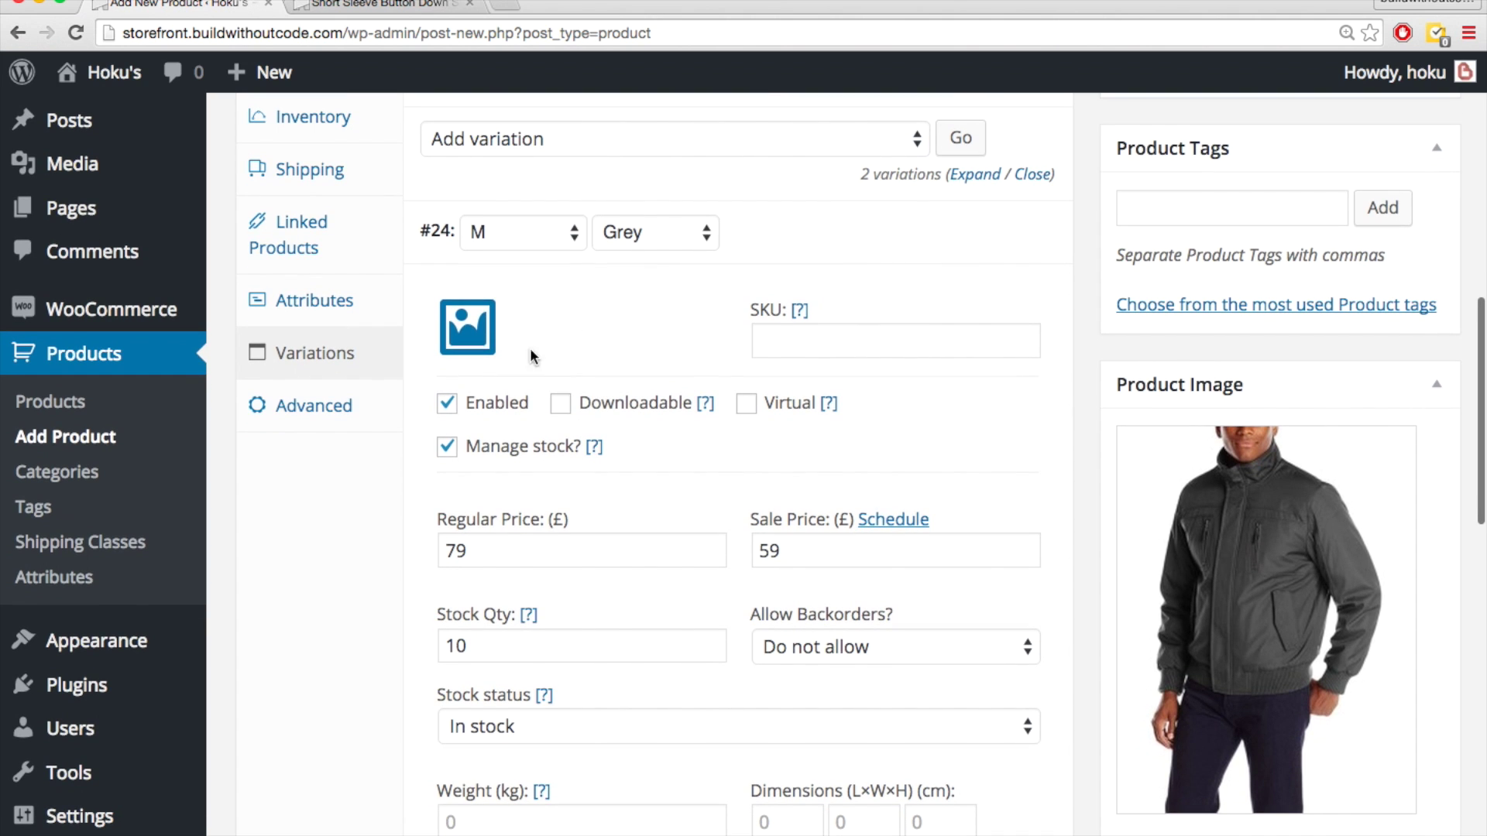
left_click(469, 326)
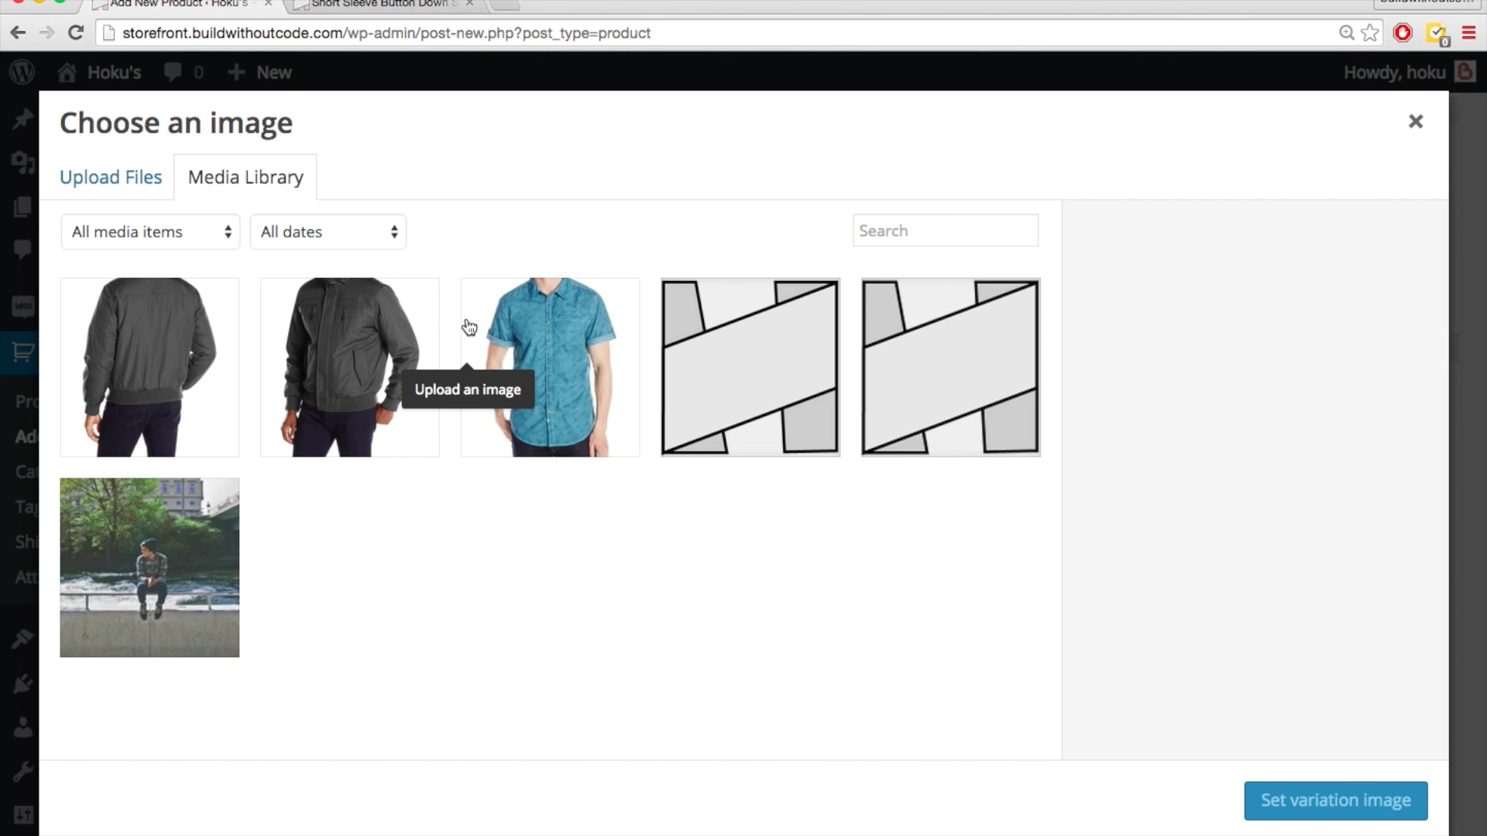
left_click(308, 387)
left_click(1291, 800)
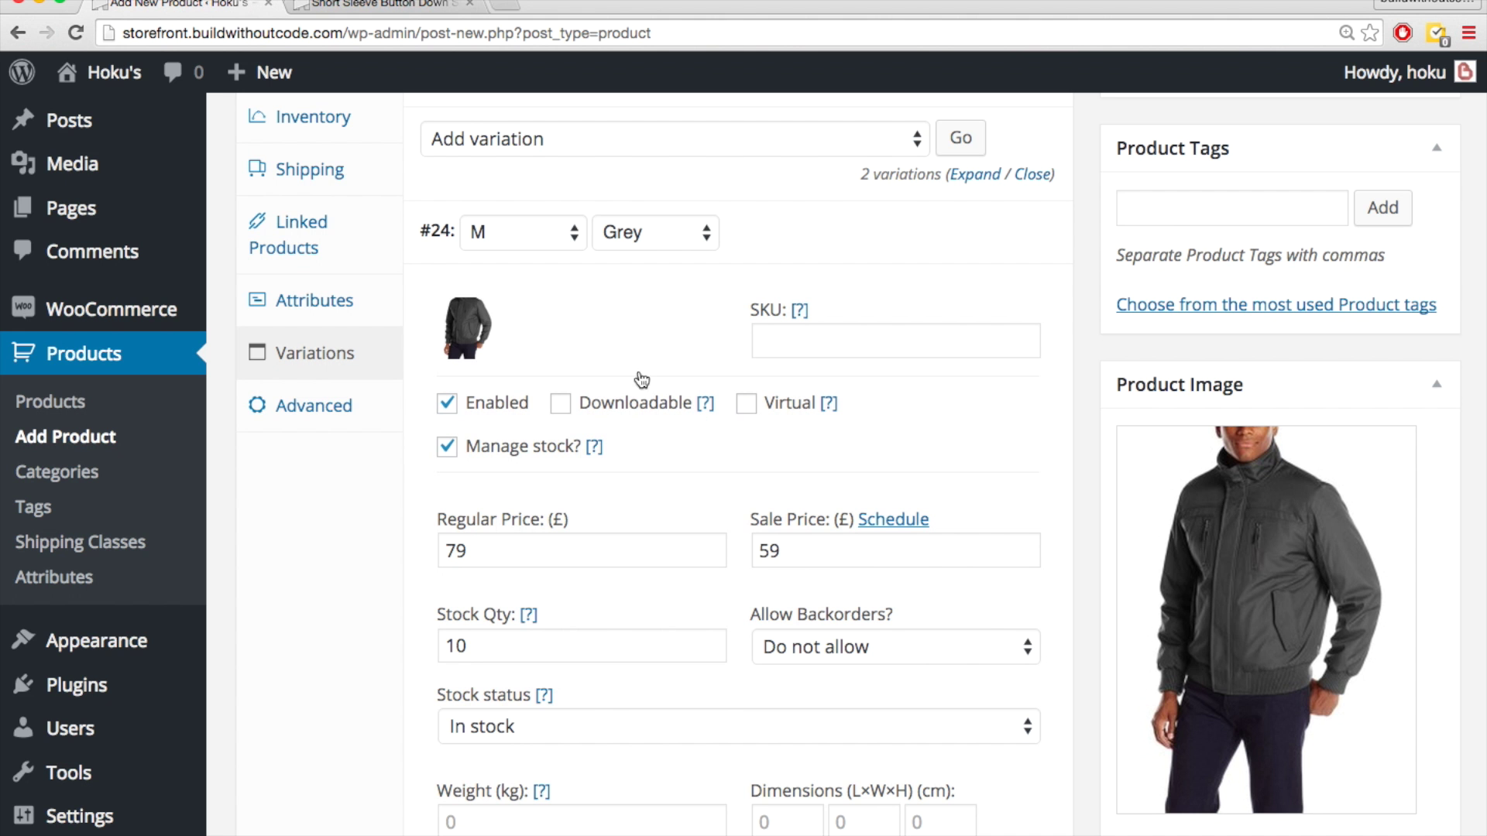
mouse_move(859, 275)
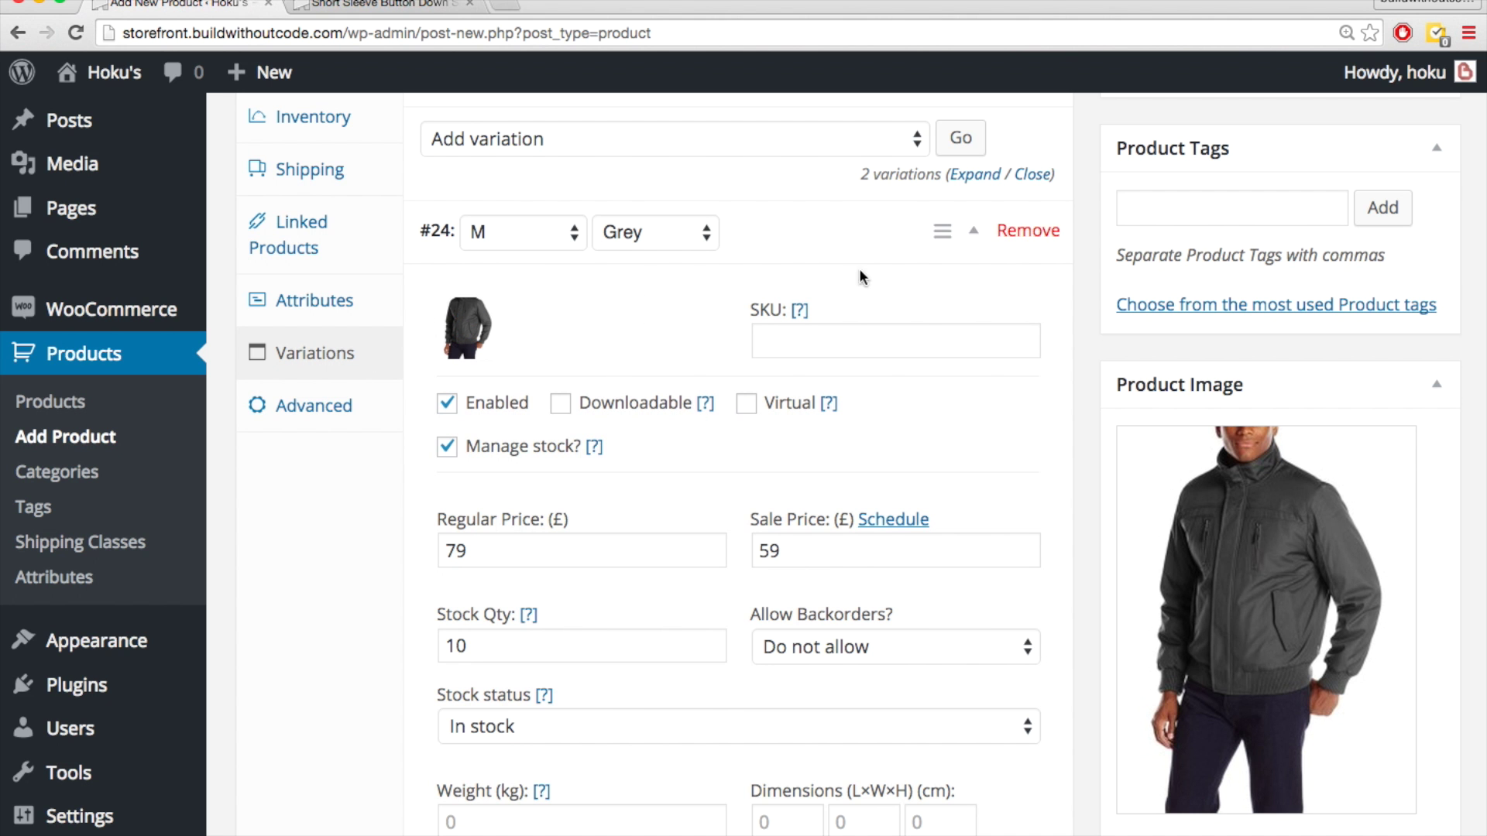
left_click(975, 235)
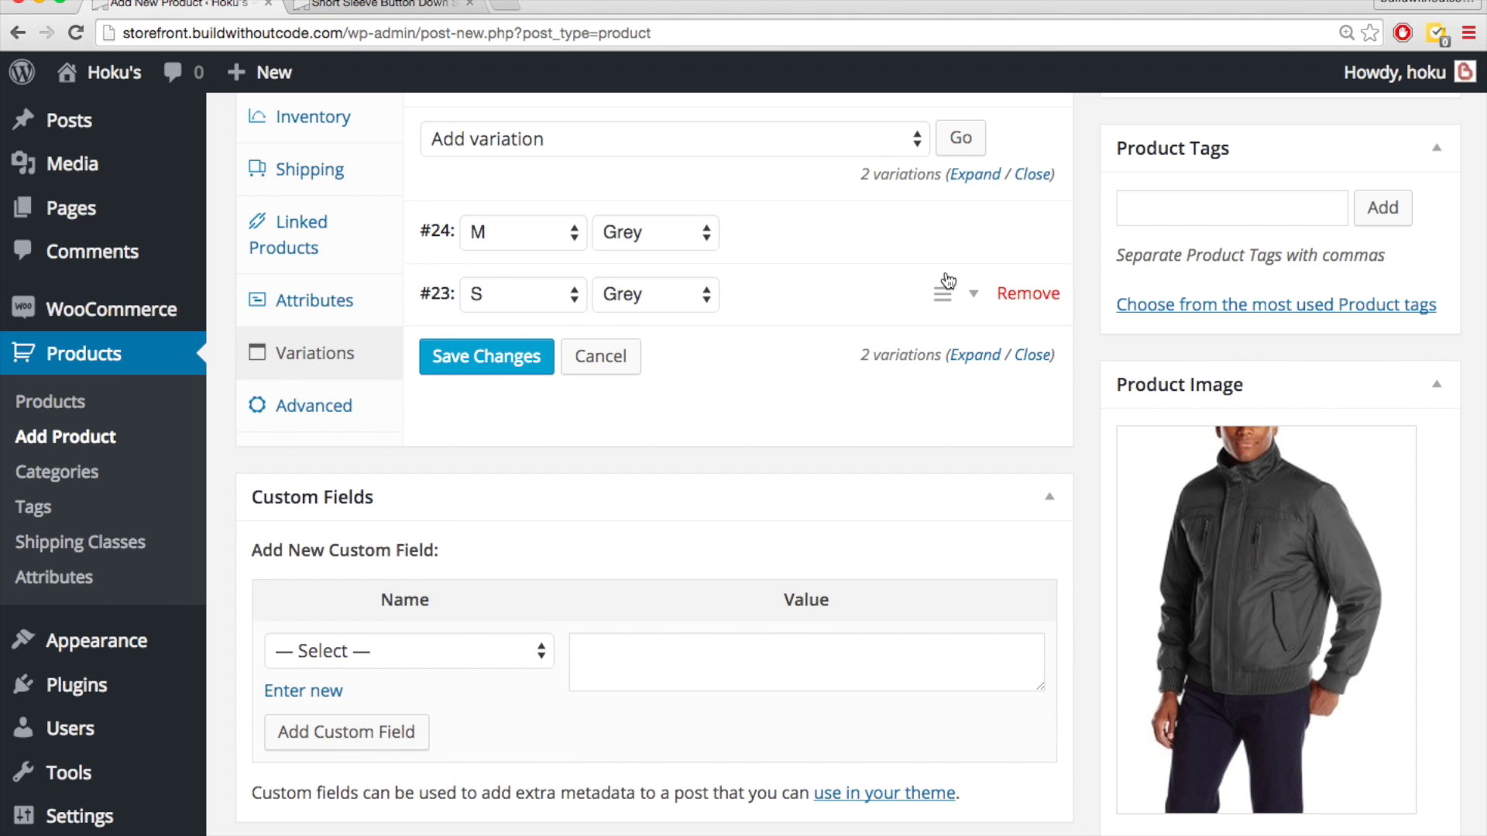
- Expand the S Grey variation and assign it the same front-view grey jacket photo from the media library
left_click(976, 297)
left_click(457, 385)
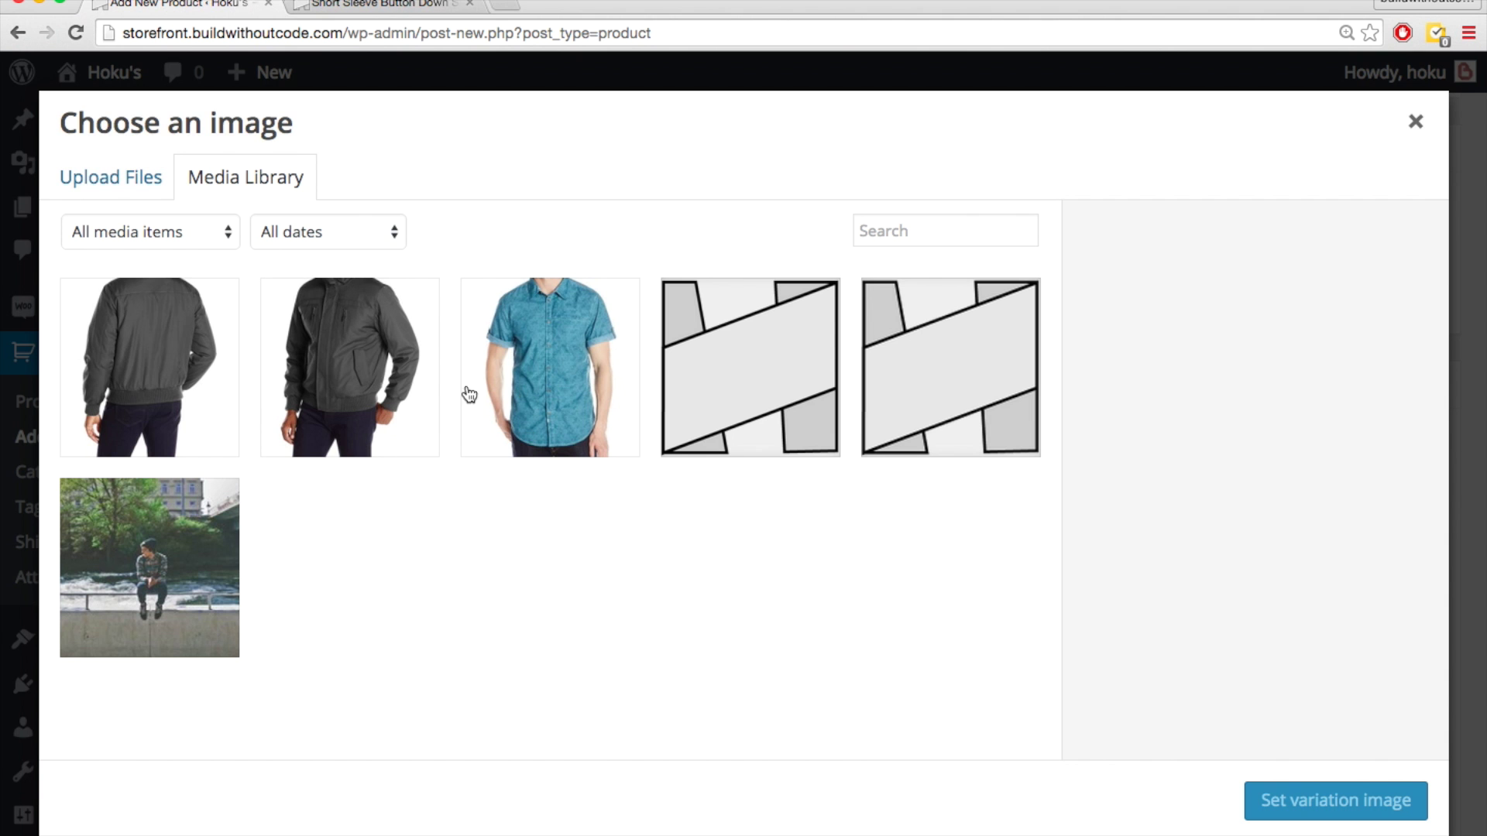
left_click(356, 388)
left_click(1345, 801)
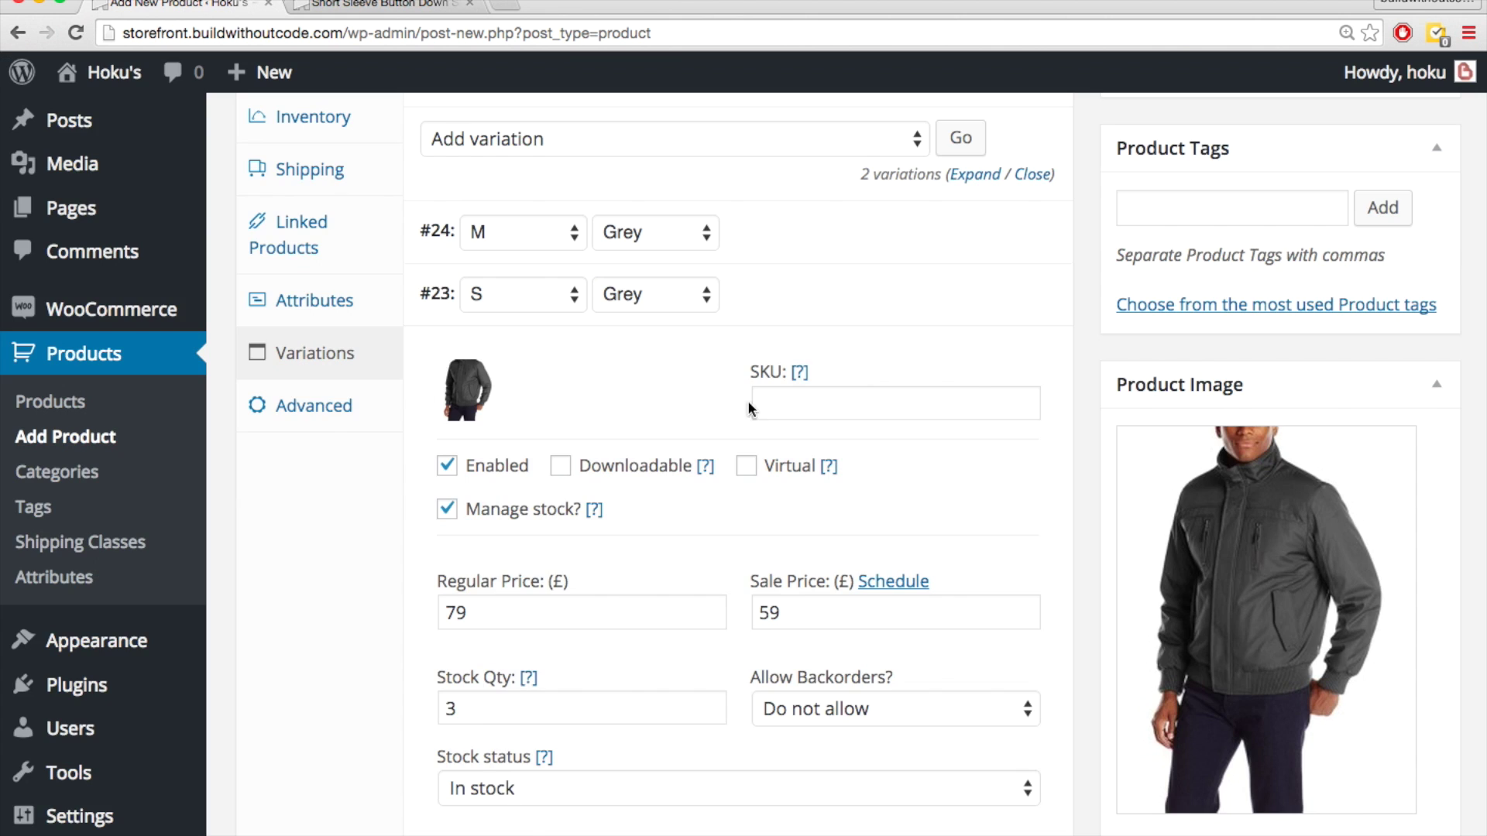
- Add another variation to the Jacket product and set its size to L and its color to Grey
scroll(987, 205, "up", 2)
left_click(969, 233)
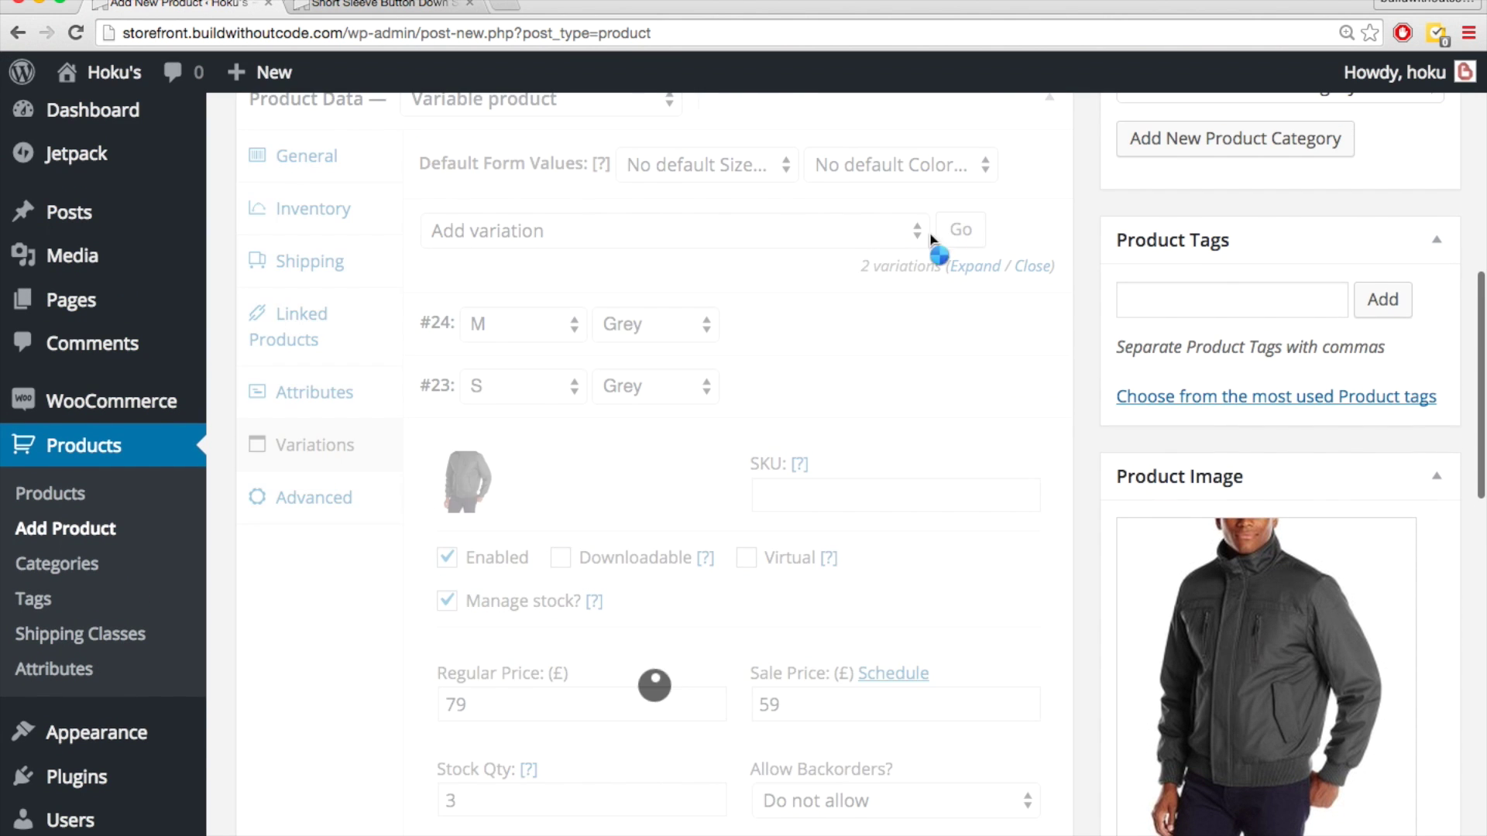
left_click(564, 329)
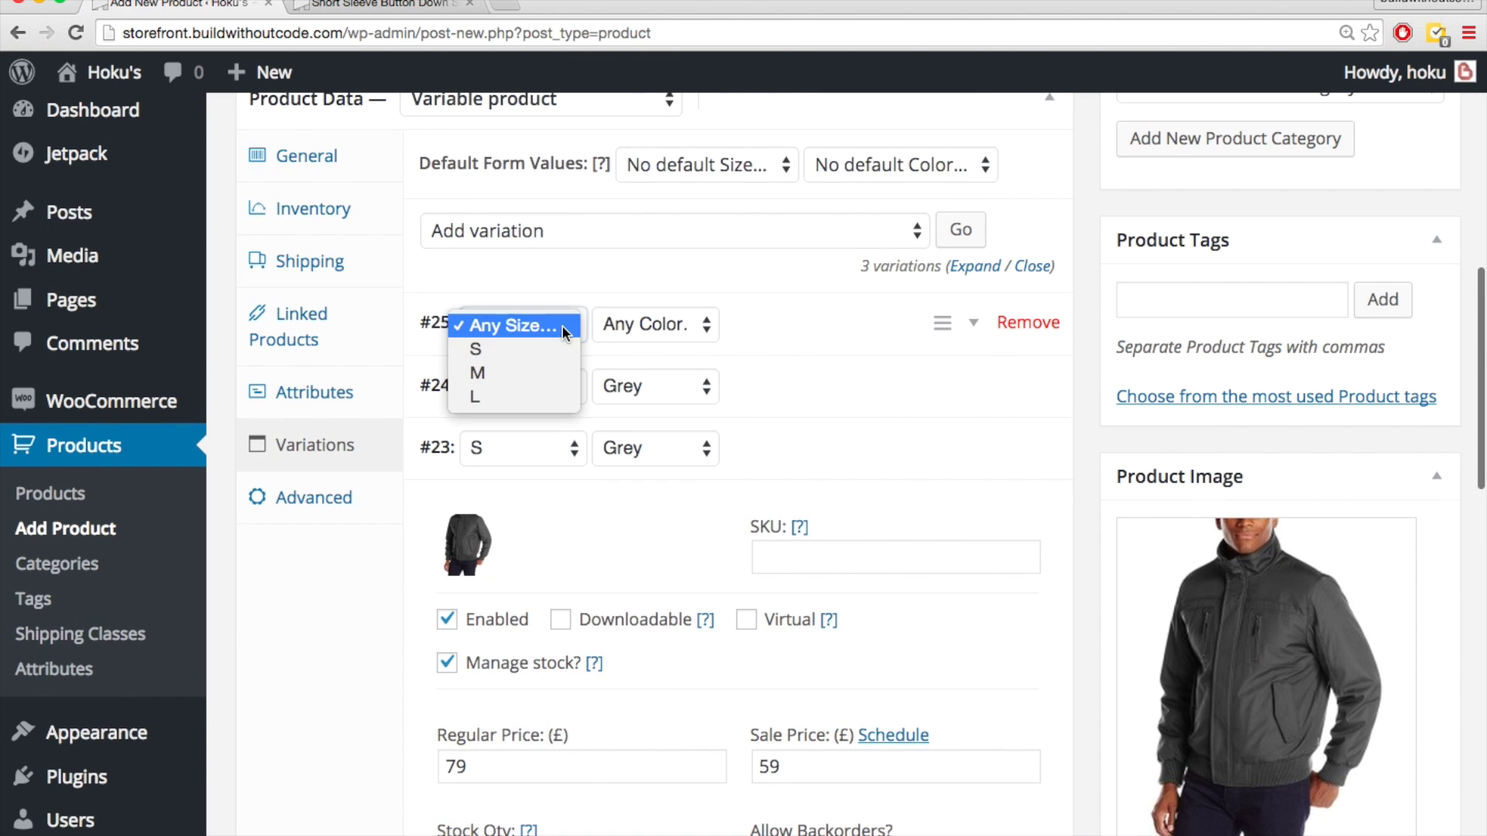
left_click(535, 397)
left_click(680, 325)
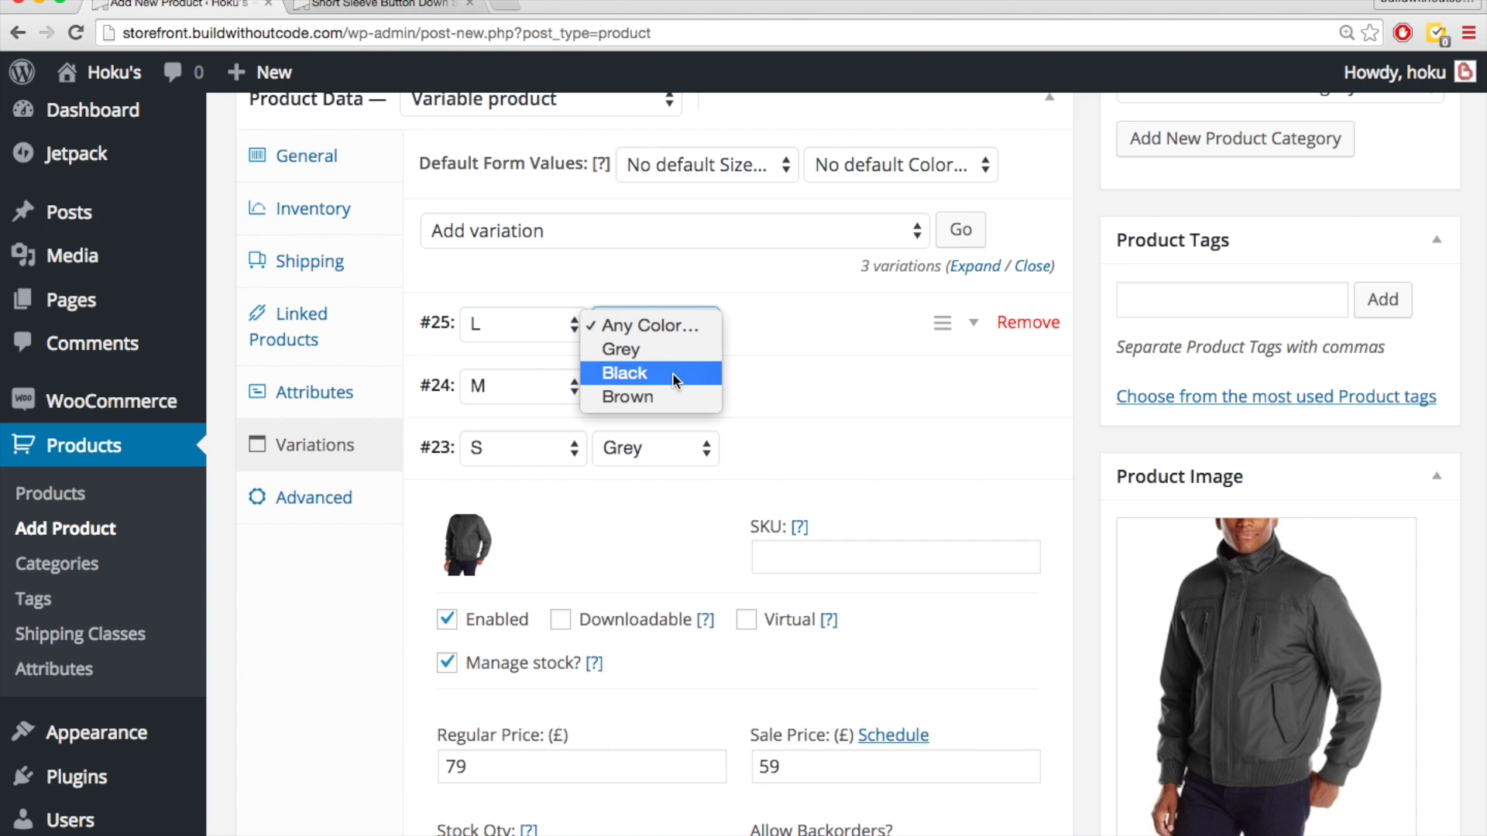
left_click(672, 350)
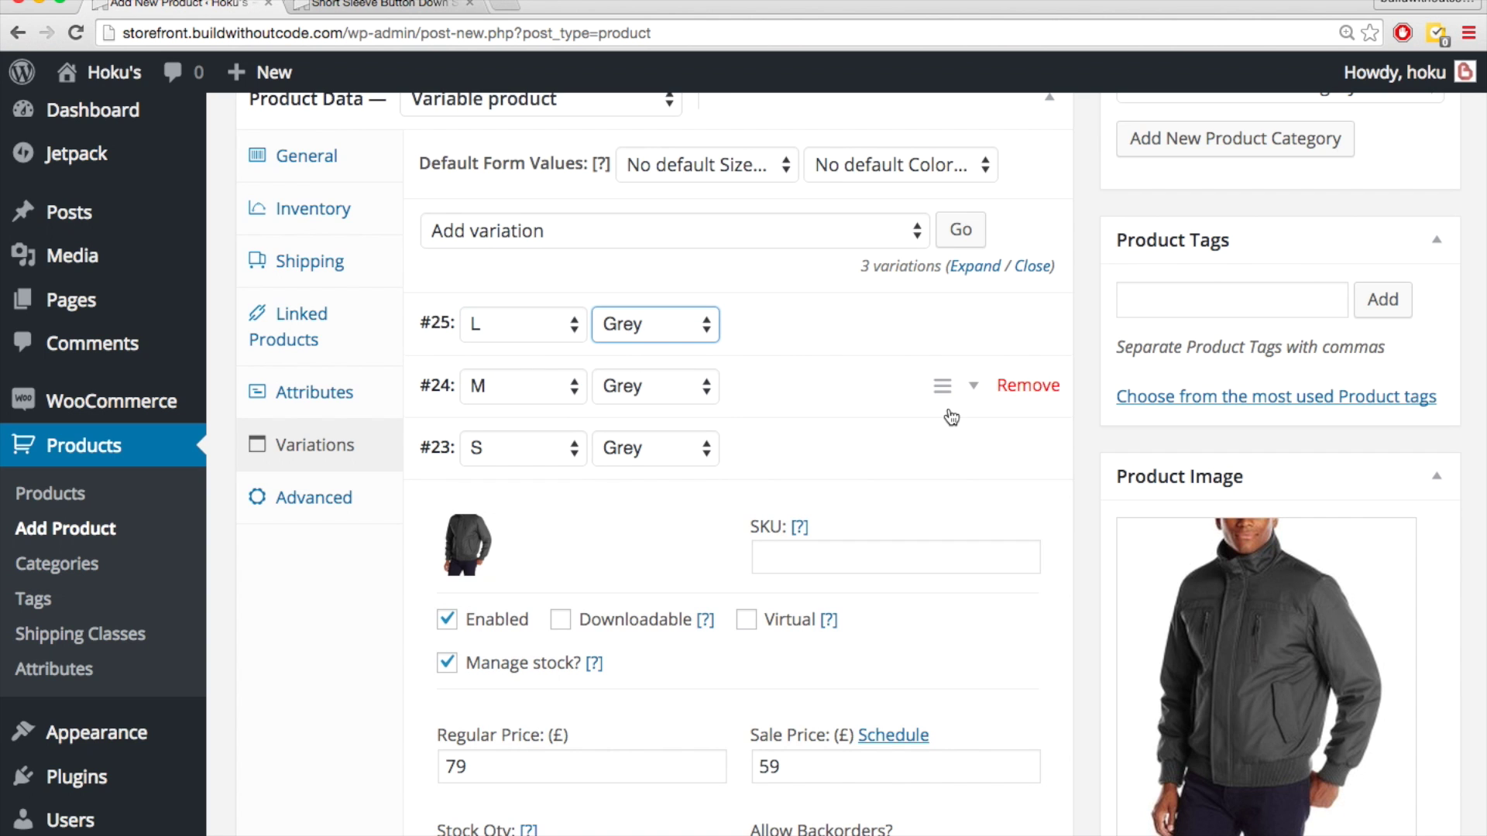
- Expand the L Grey variation and assign it the front-view grey jacket photo from the media library
left_click(973, 322)
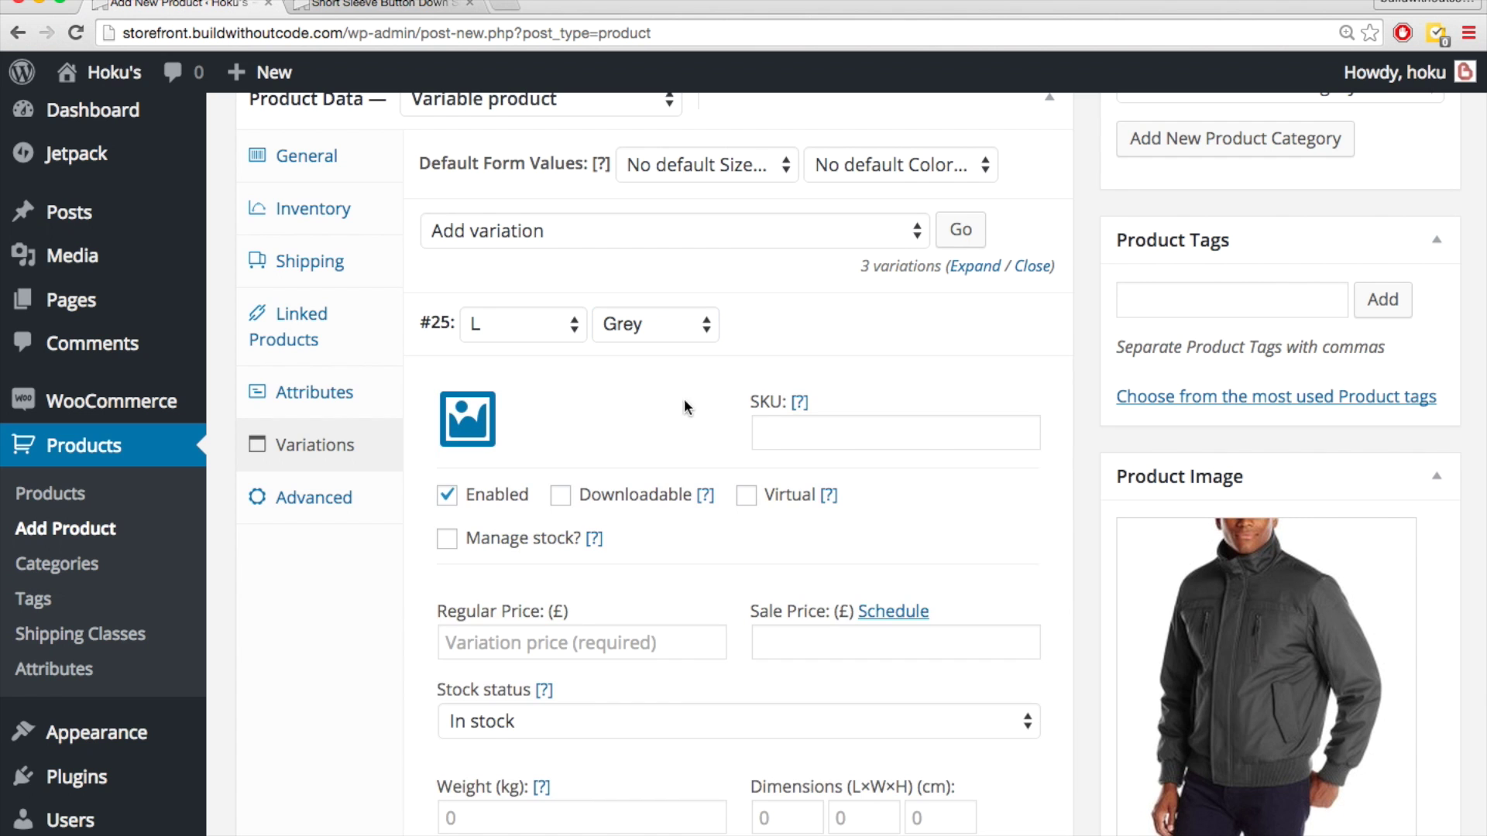
scroll(681, 401, "down", 1)
left_click(468, 389)
left_click(323, 406)
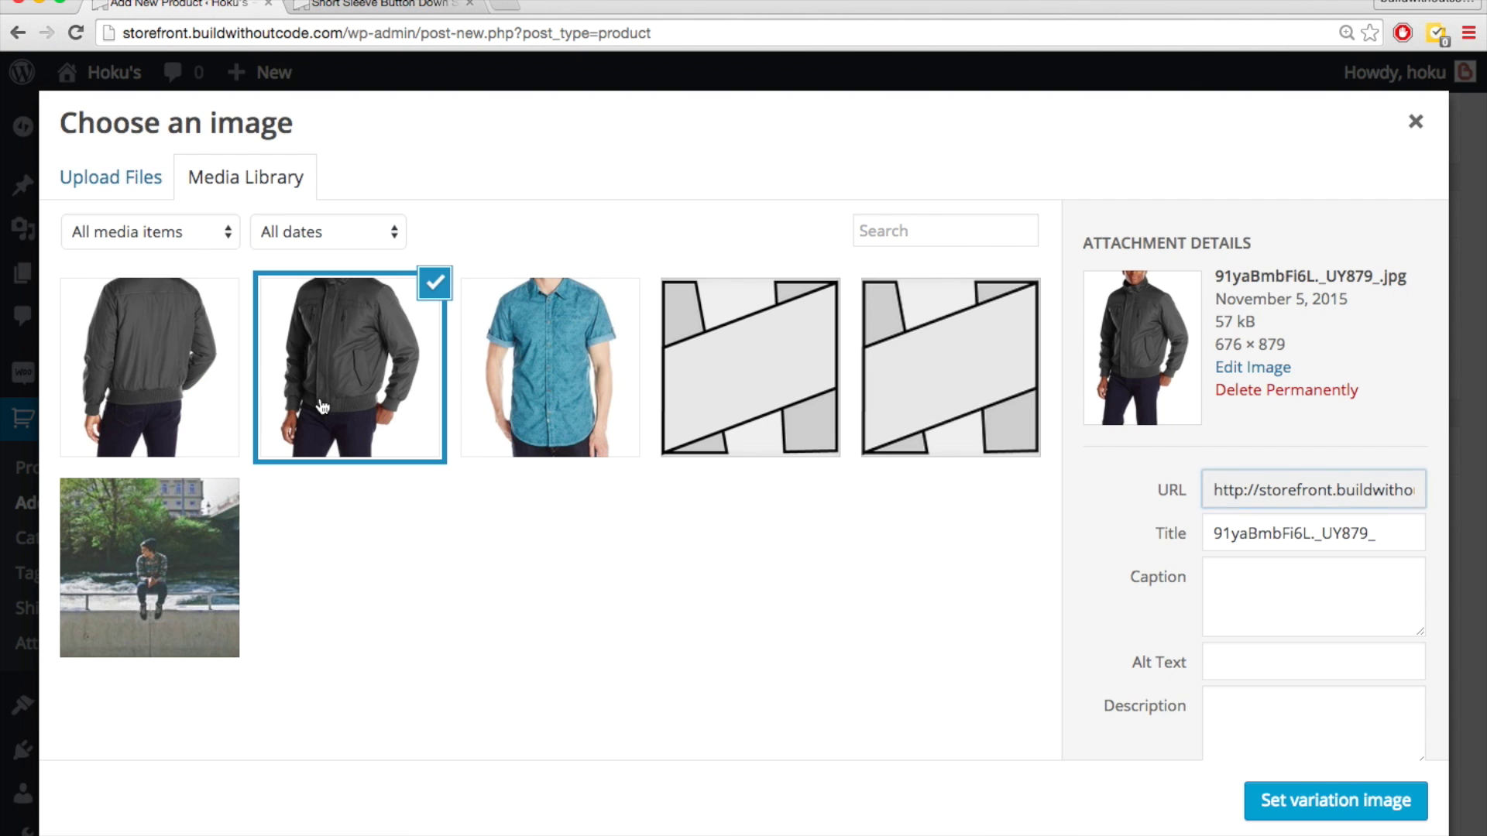
left_click(1322, 802)
- Turn on stock management for the L Grey variation and set its stock quantity to 9
scroll(833, 518, "down", 1)
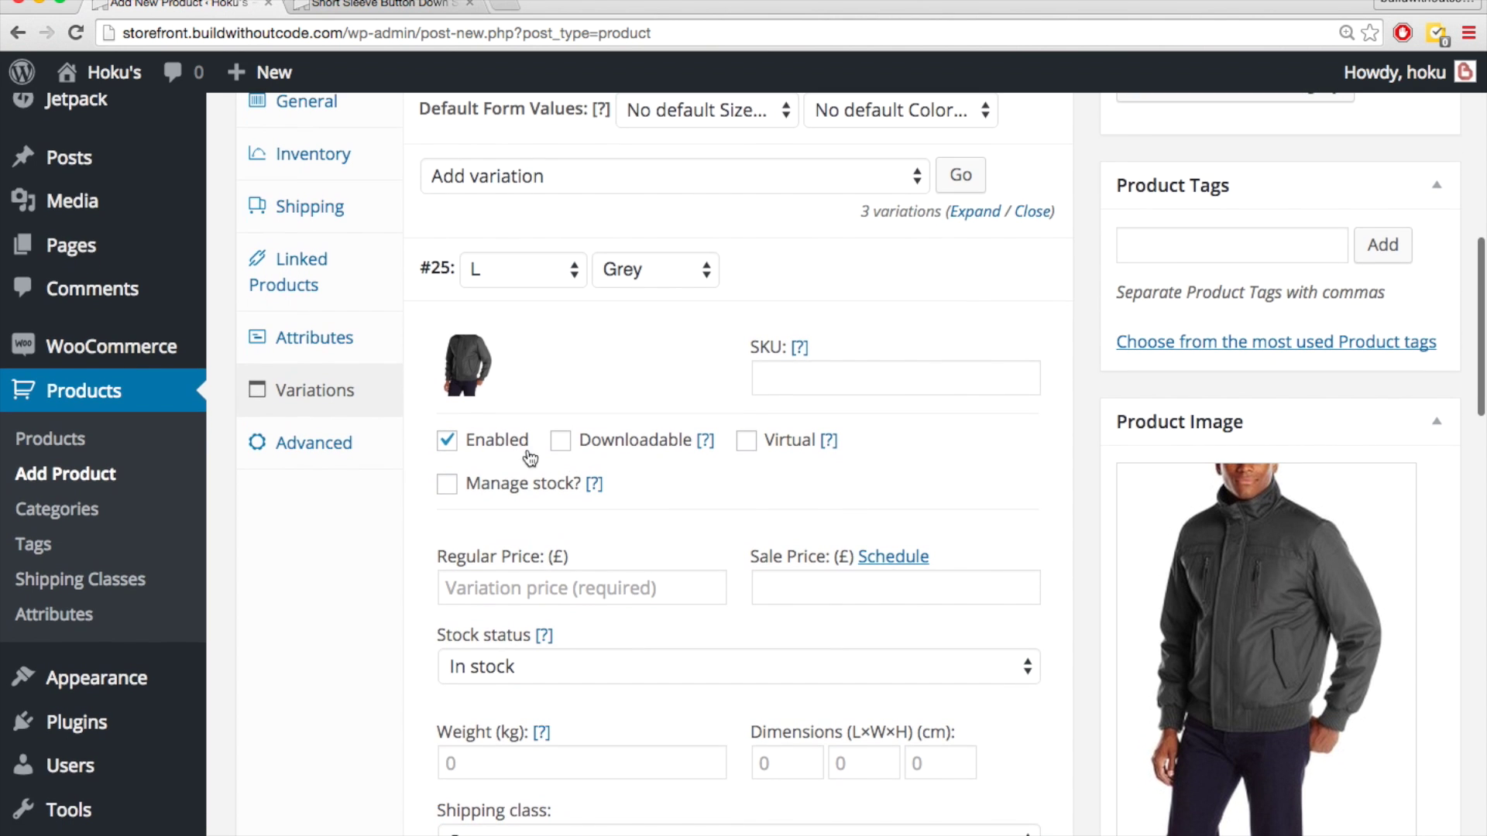
left_click(446, 484)
left_click(480, 680)
key("BackSpace")
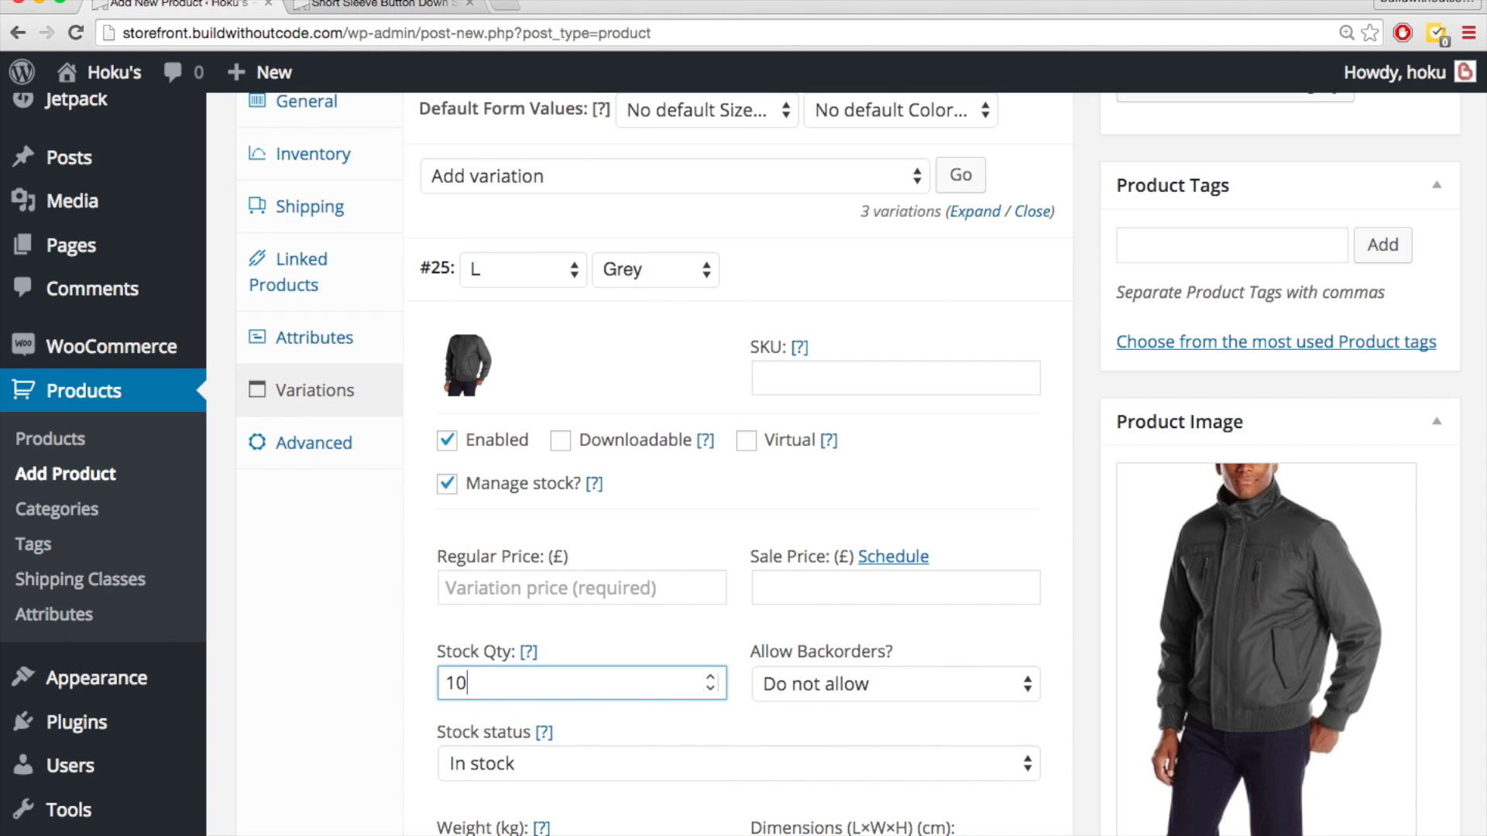
left_click(386, 650)
- Give the L Grey variation a regular price of £79 and a sale price of £74, and collapse the variation
left_click(507, 590)
type("79")
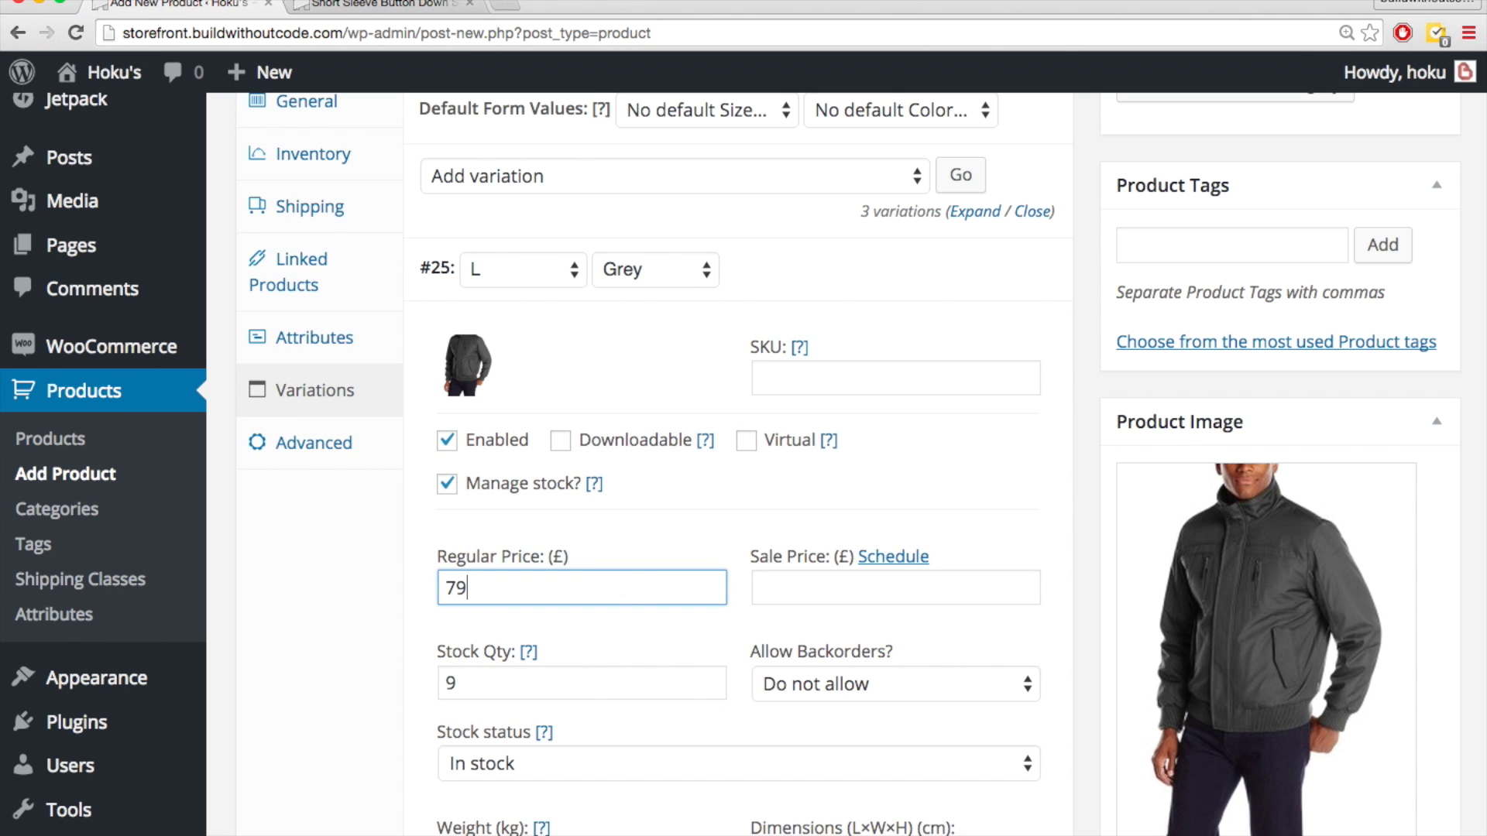
left_click(779, 603)
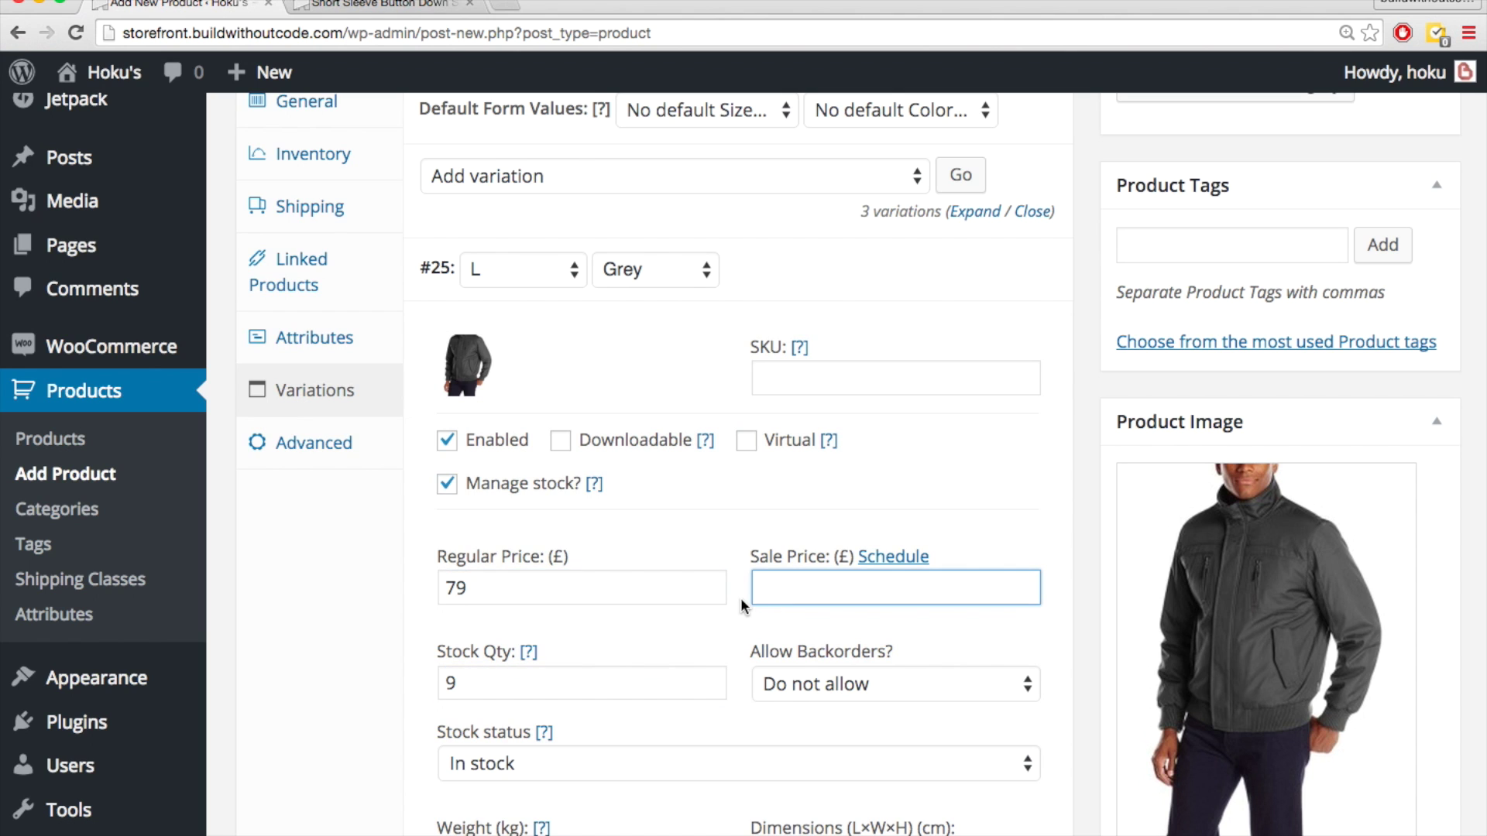
scroll(741, 600, "down", 1)
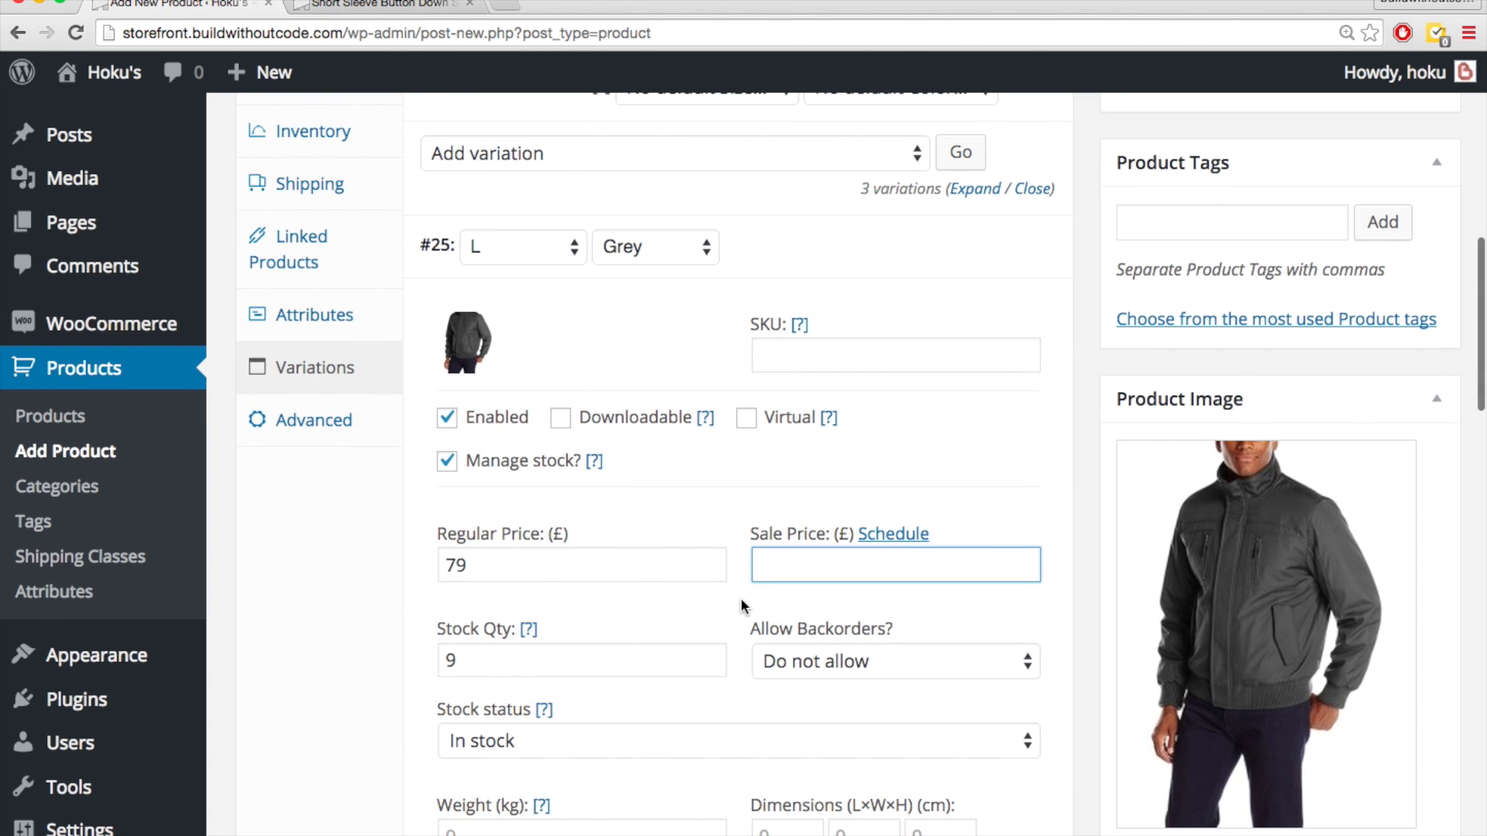
type("74")
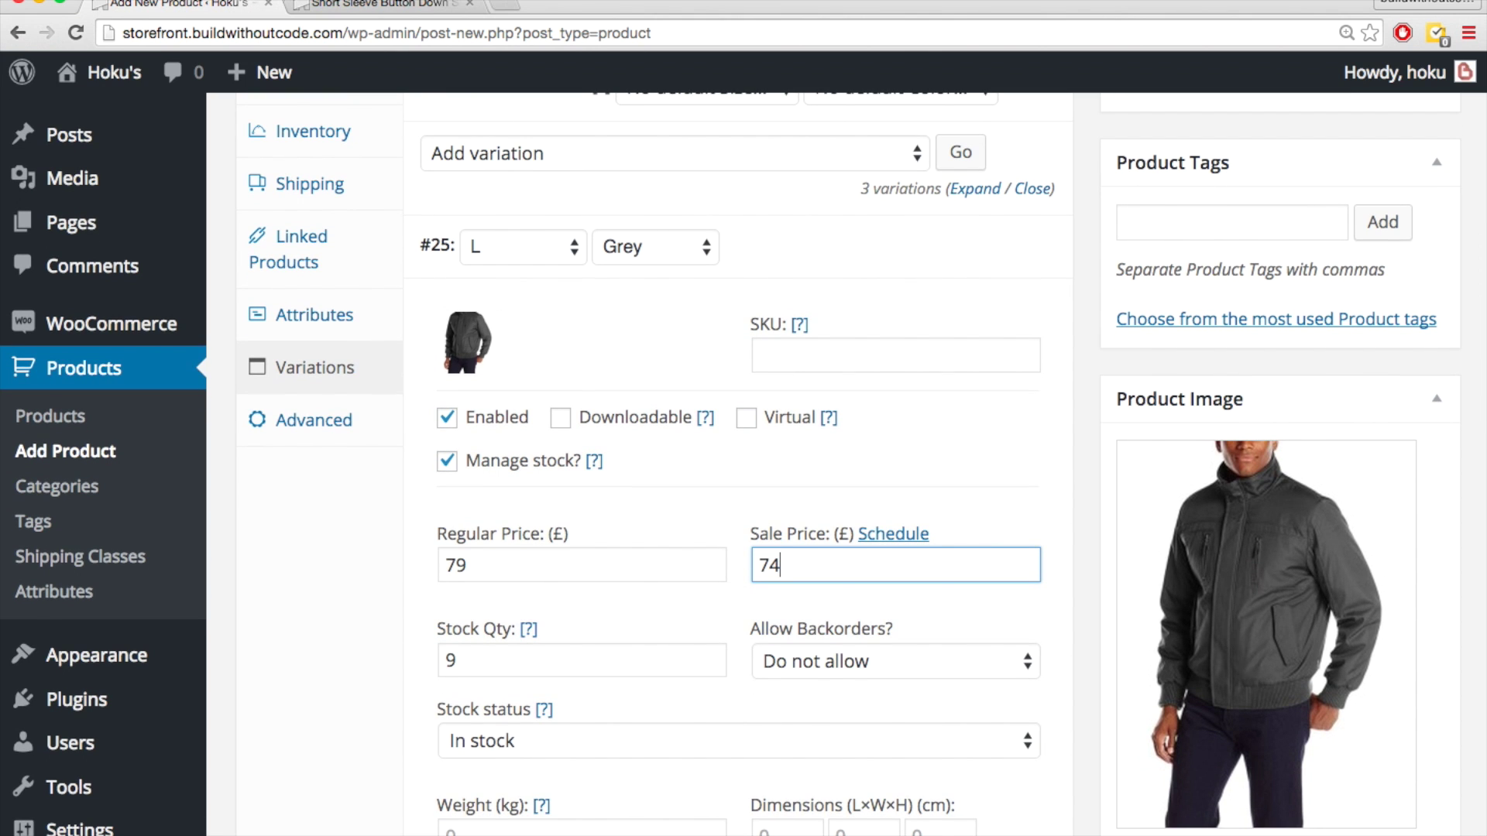
left_click(704, 490)
scroll(703, 491, "down", 5)
scroll(705, 491, "down", 3)
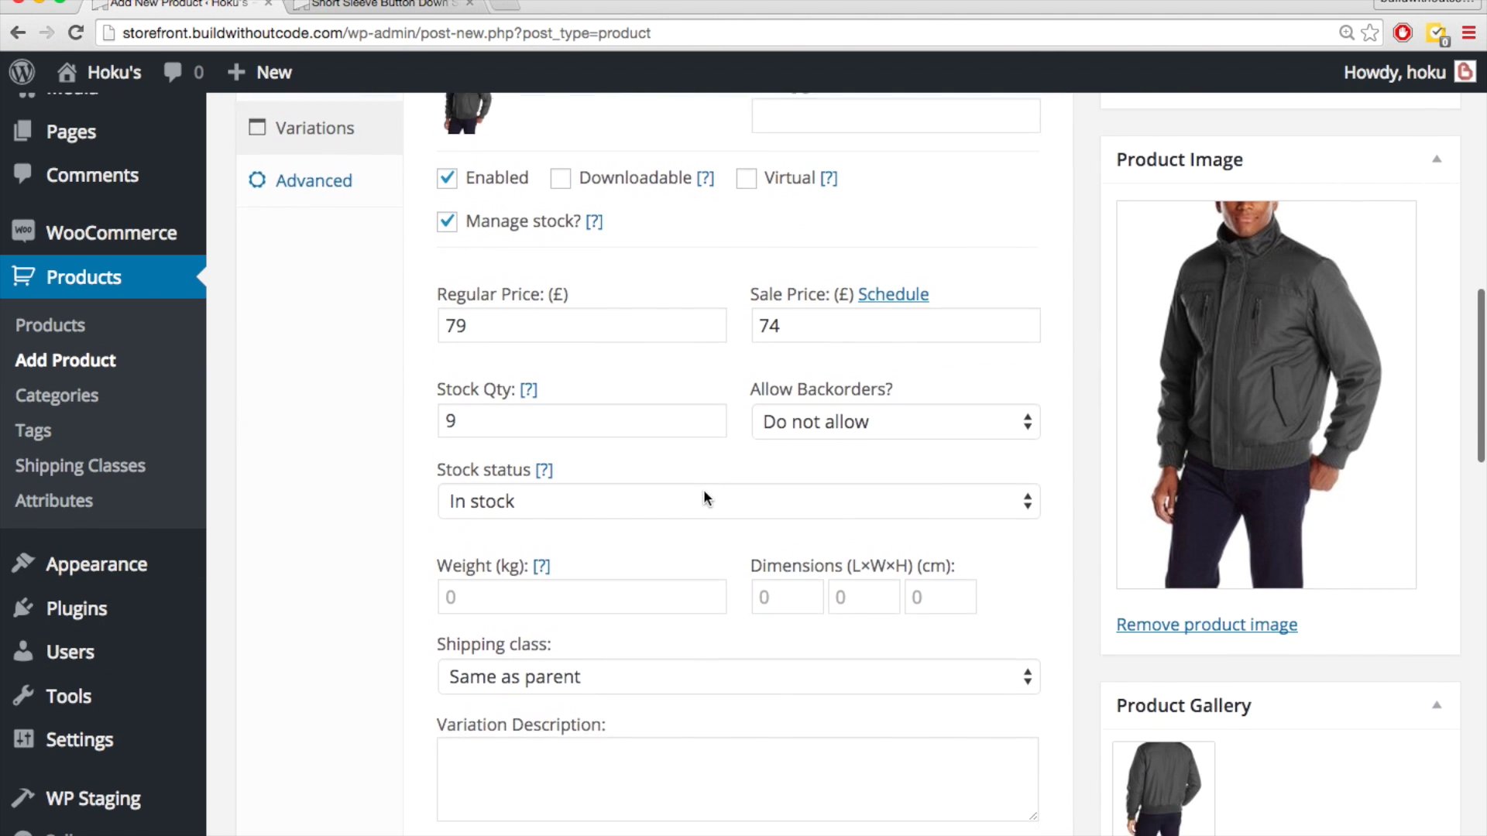
scroll(706, 499, "up", 4)
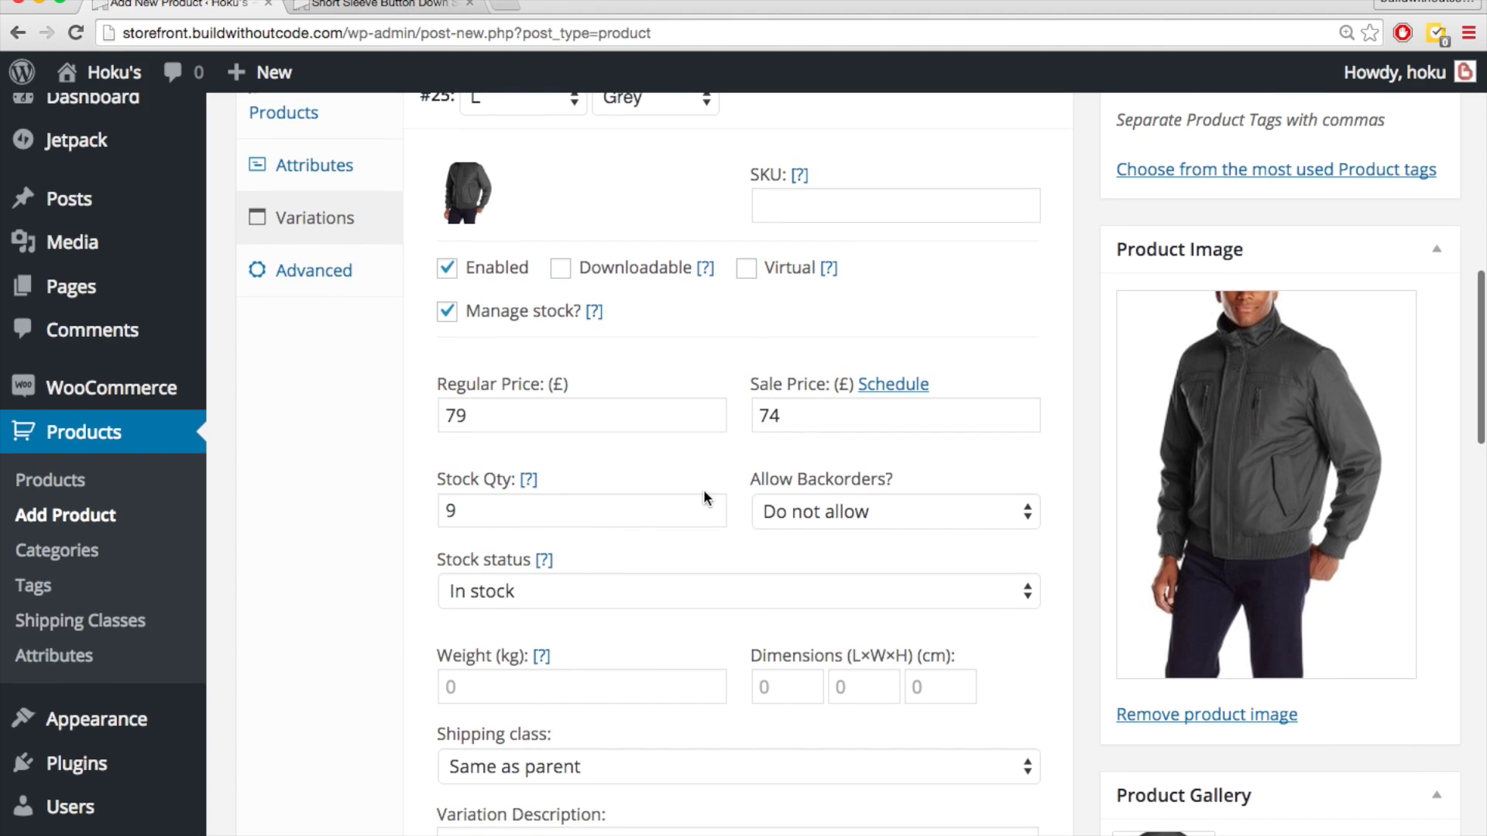
scroll(703, 489, "up", 1)
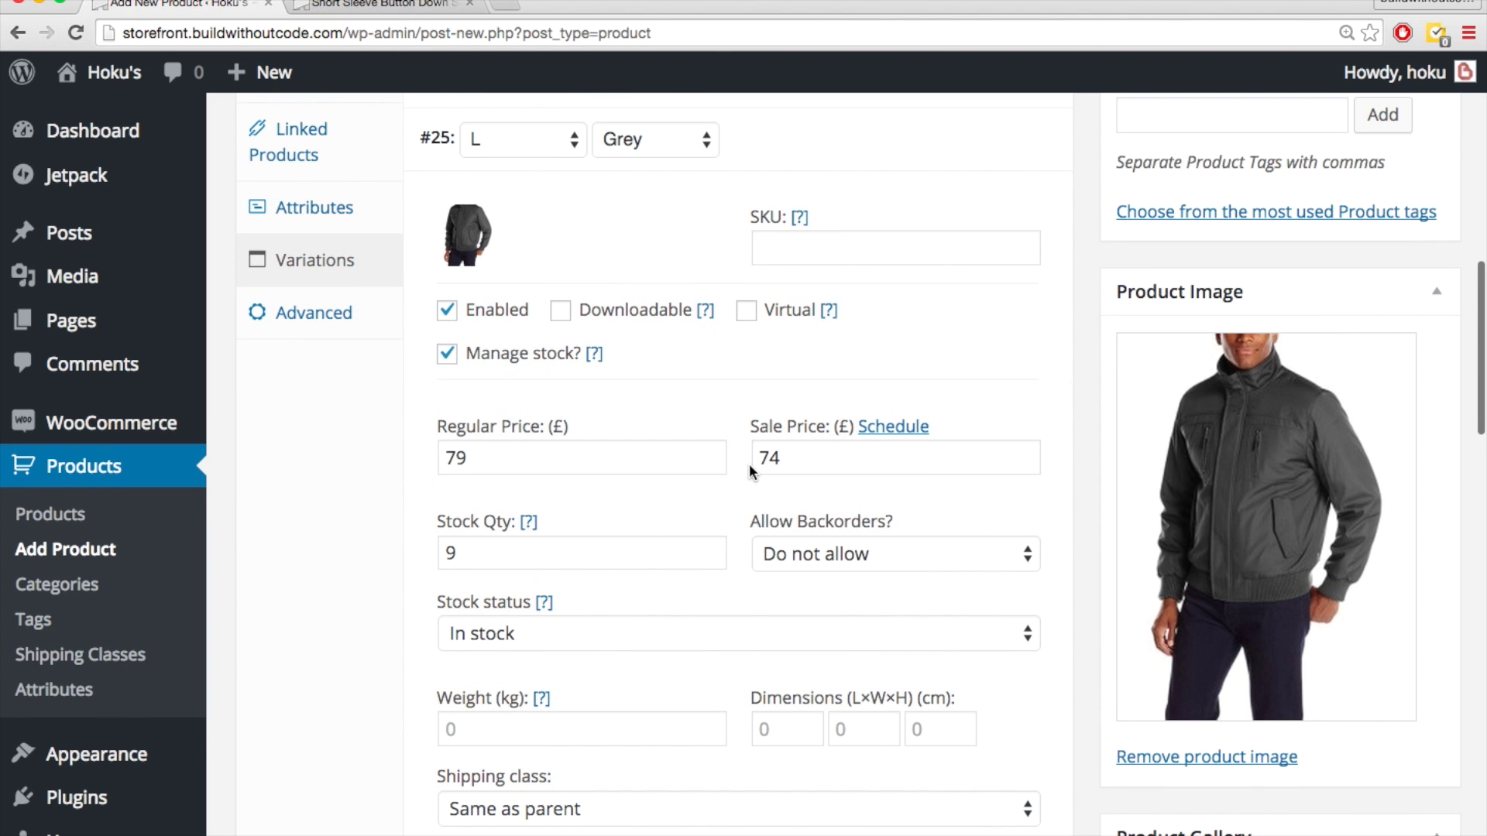
scroll(446, 338, "up", 1)
scroll(449, 331, "up", 3)
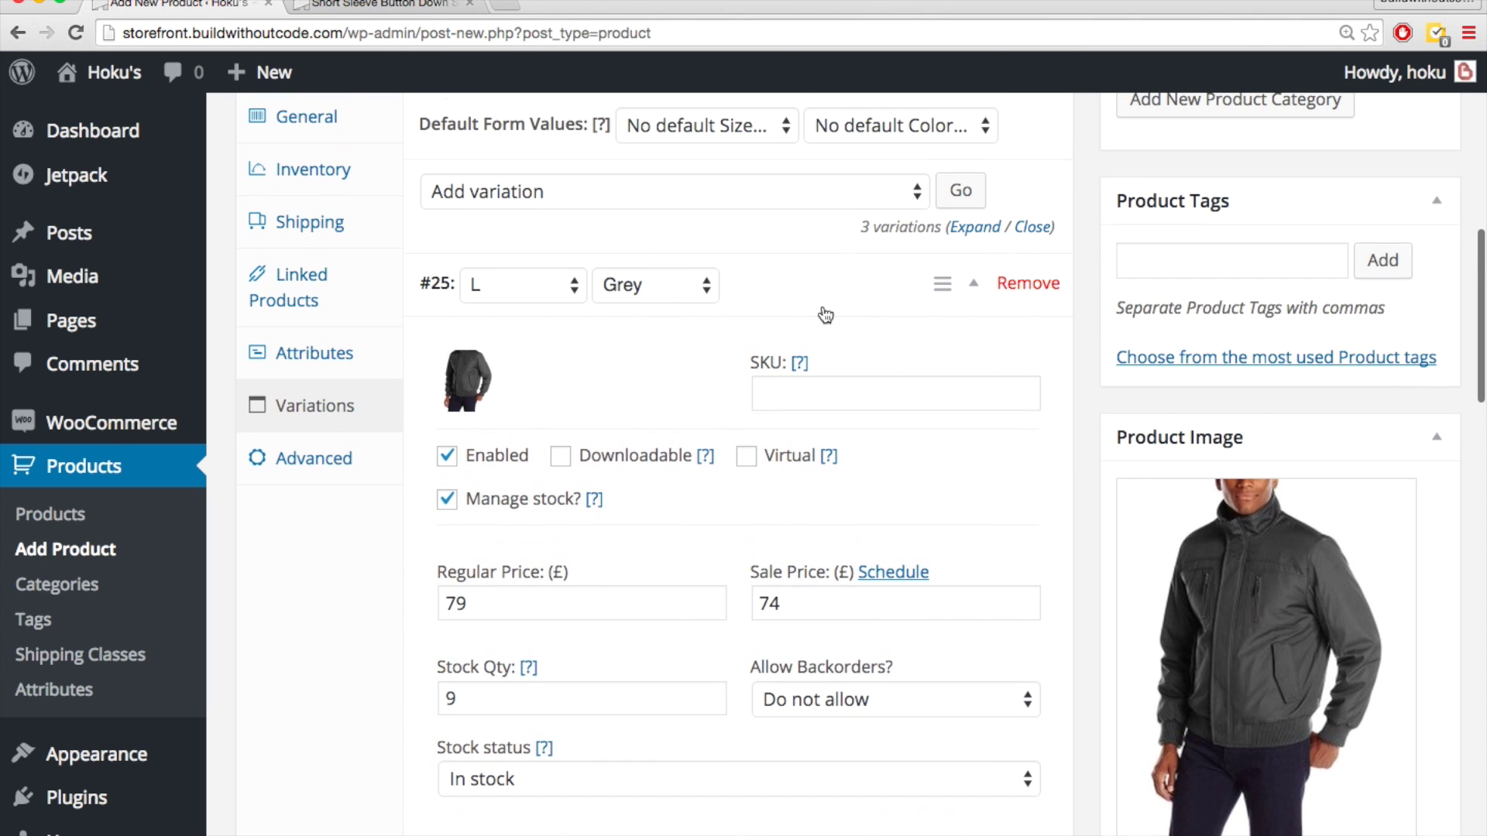
left_click(975, 287)
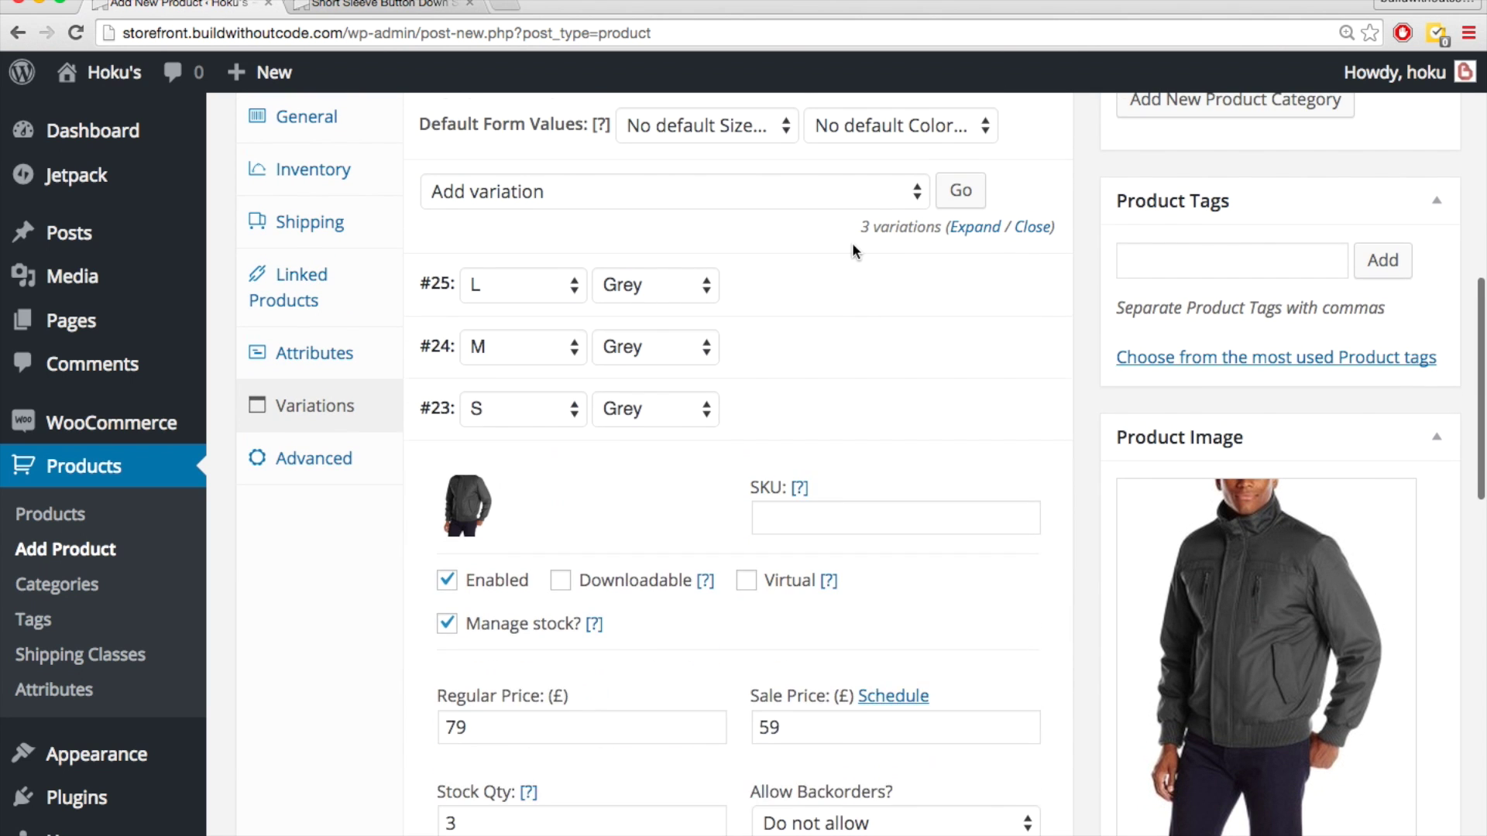
- Add a fourth variation and set its size to S and its color to Brown
scroll(852, 243, "up", 1)
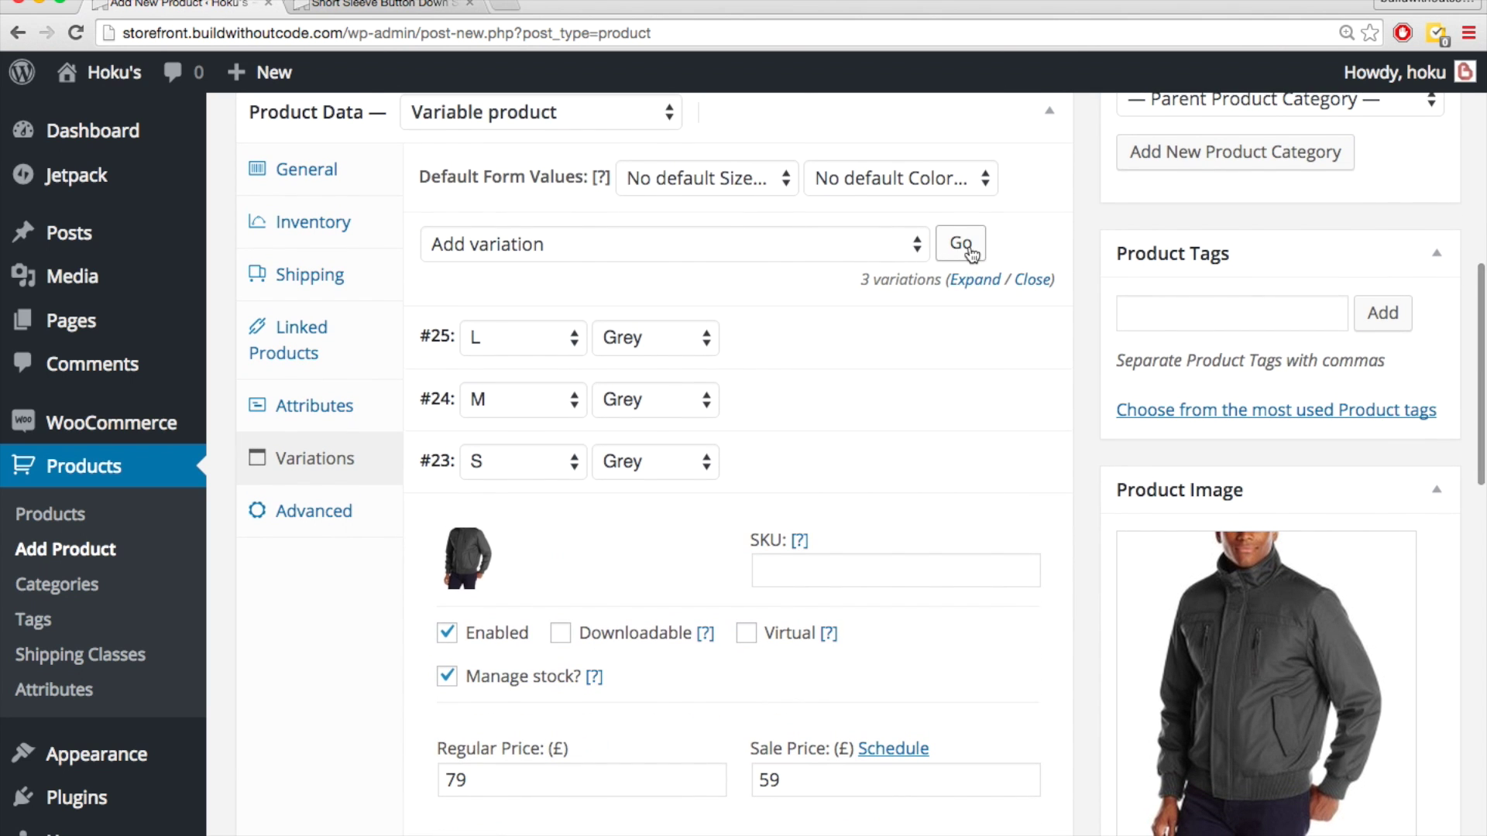
left_click(961, 245)
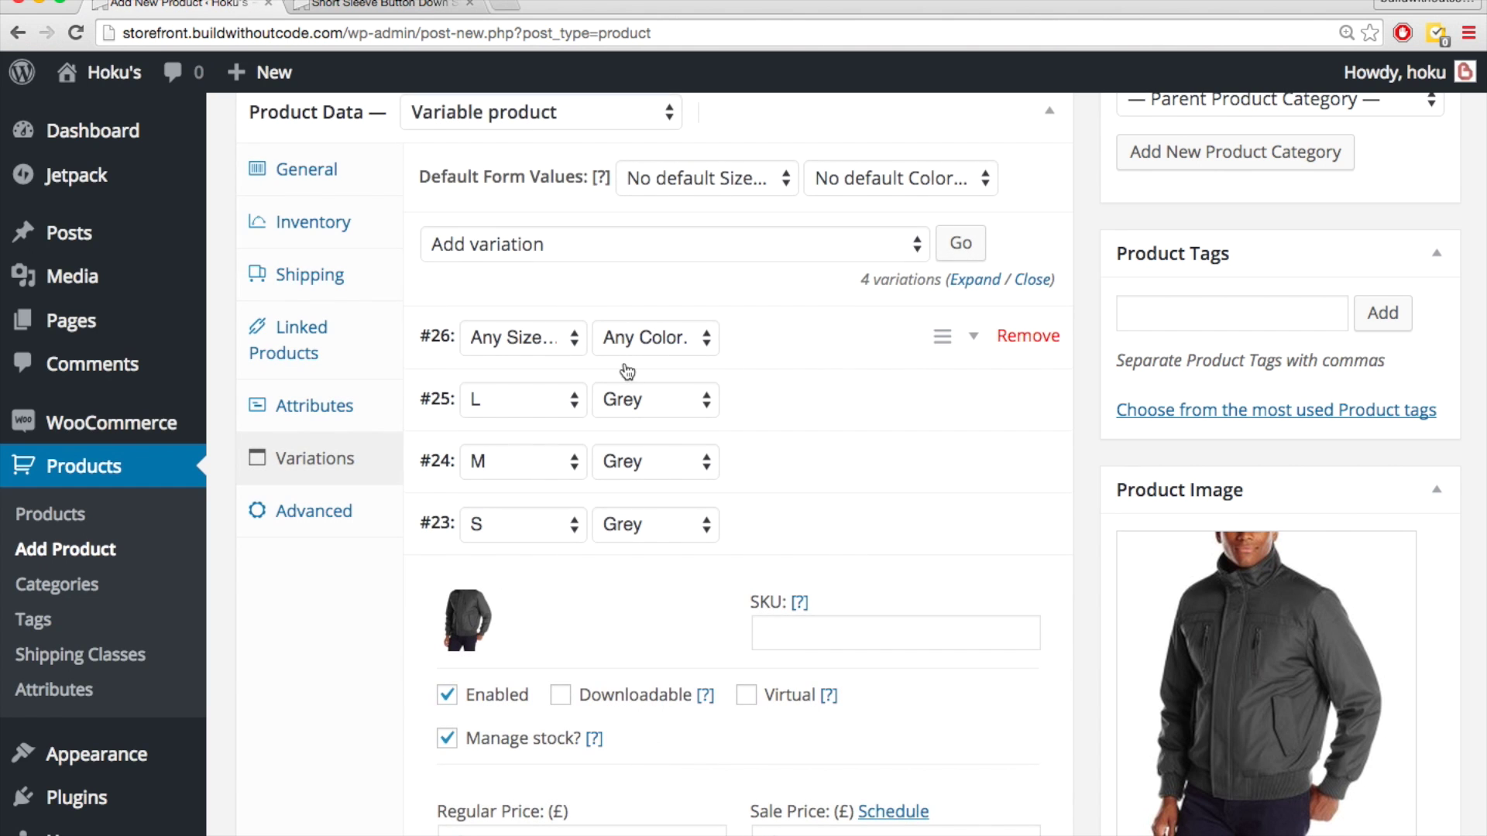
left_click(539, 336)
left_click(528, 362)
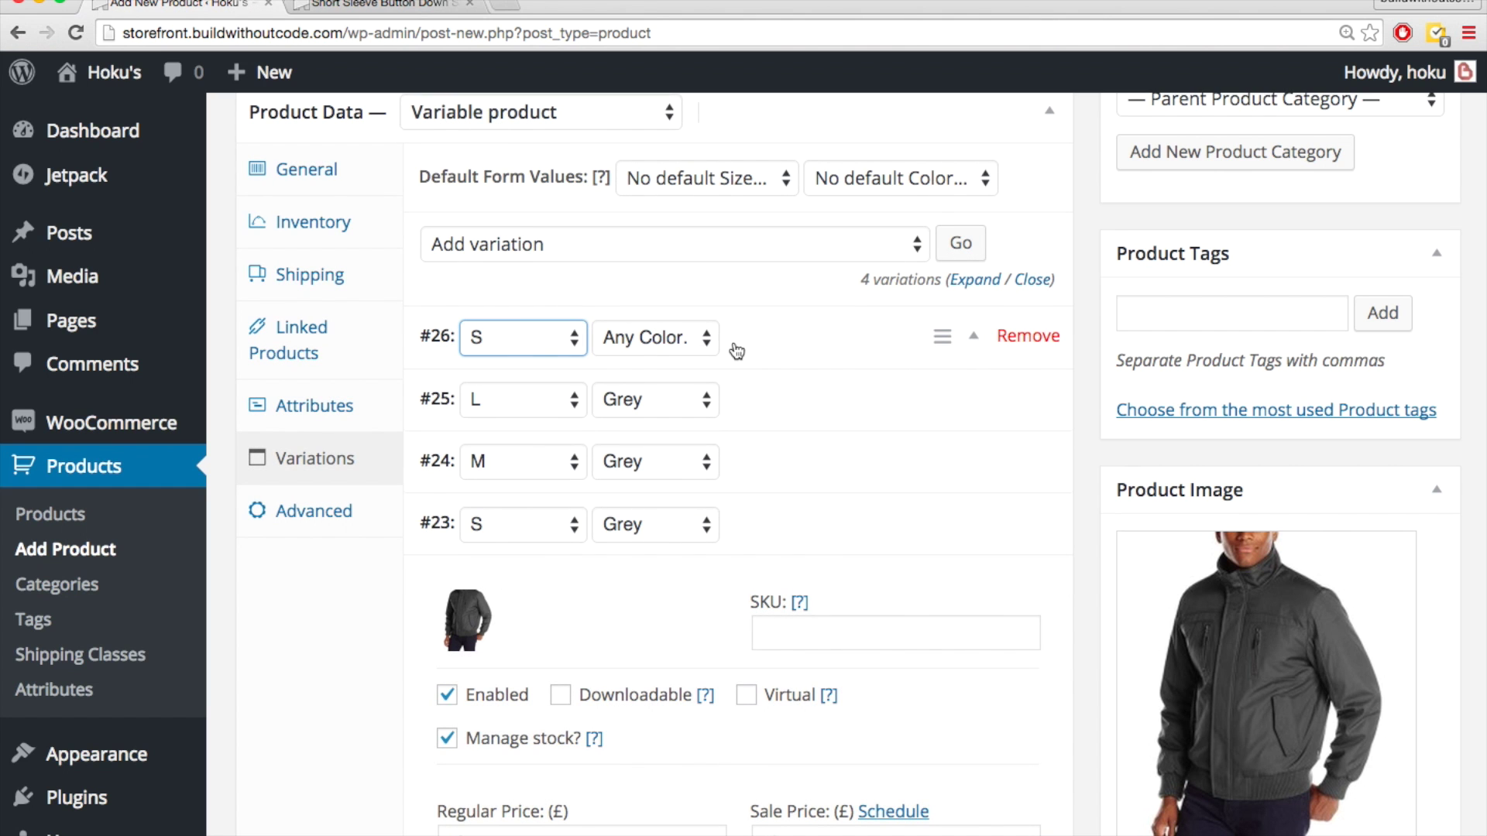
left_click(613, 347)
left_click(678, 412)
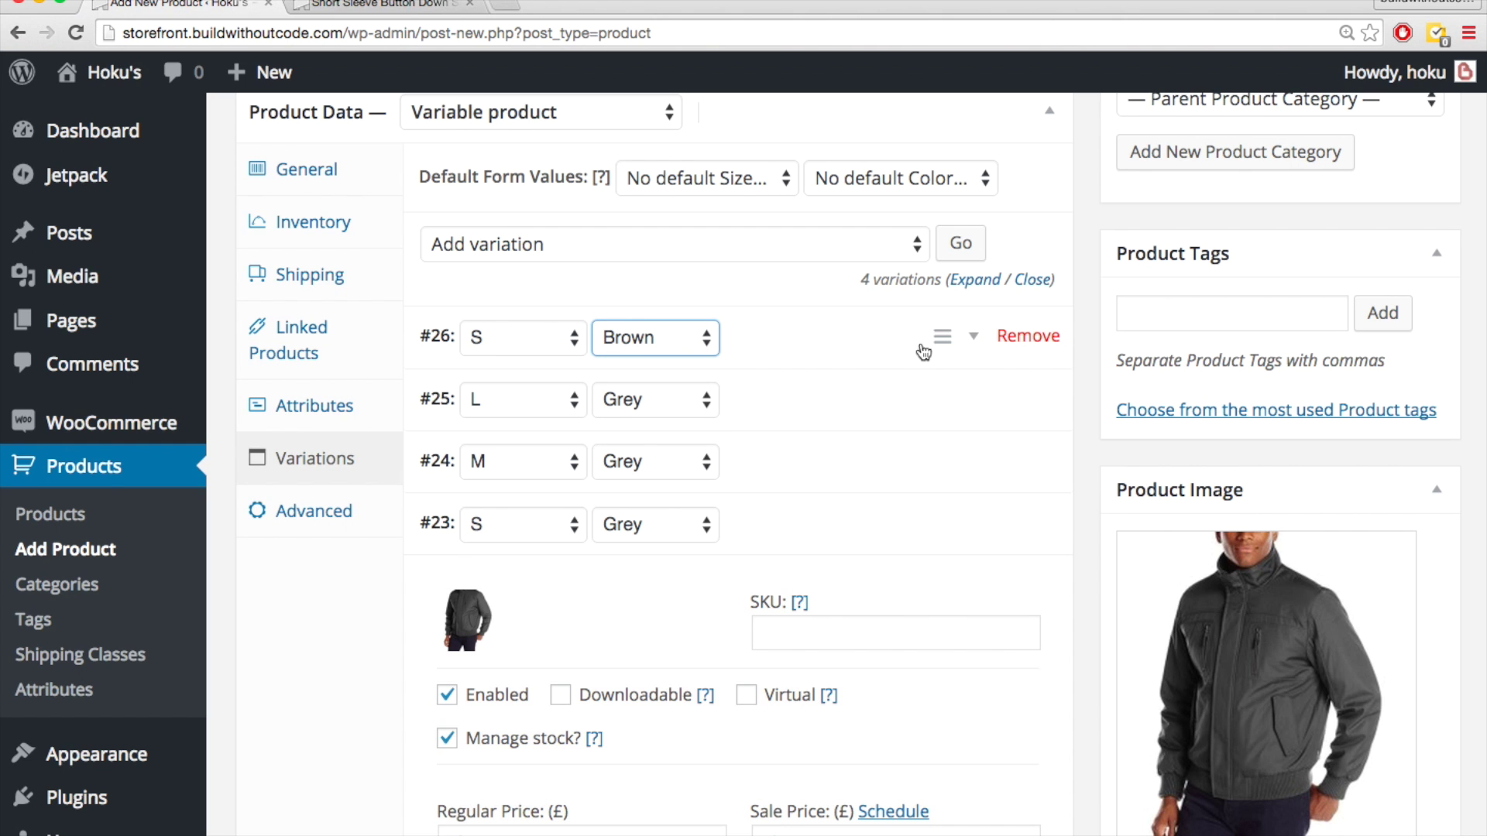
- Expand the S Brown variation, upload the brown jacket photo 91MDrADIF3L._UY879_.jpg and set it as the variation's image
left_click(972, 341)
left_click(468, 432)
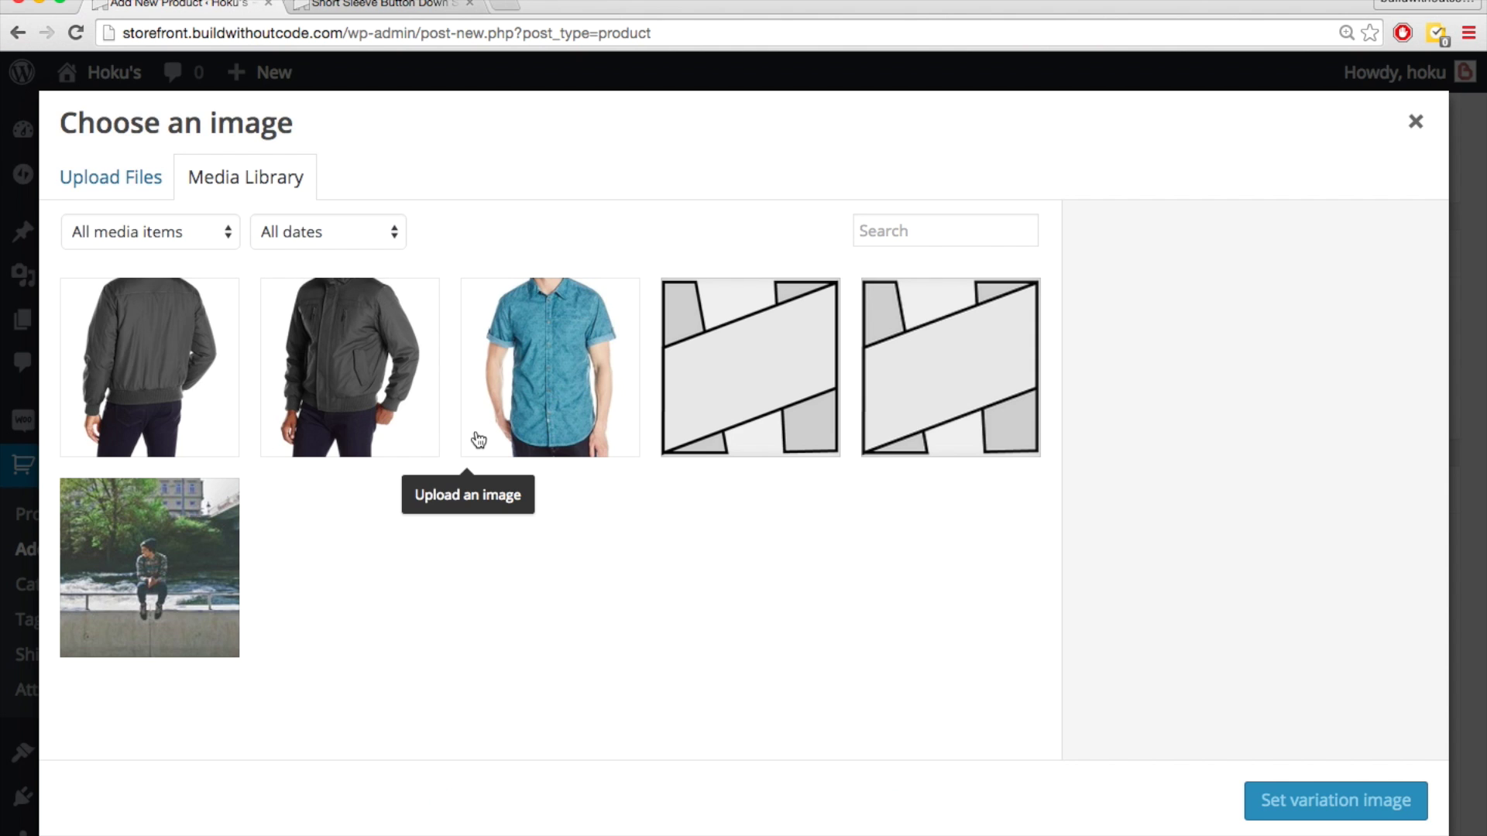
left_click(103, 180)
left_click(727, 515)
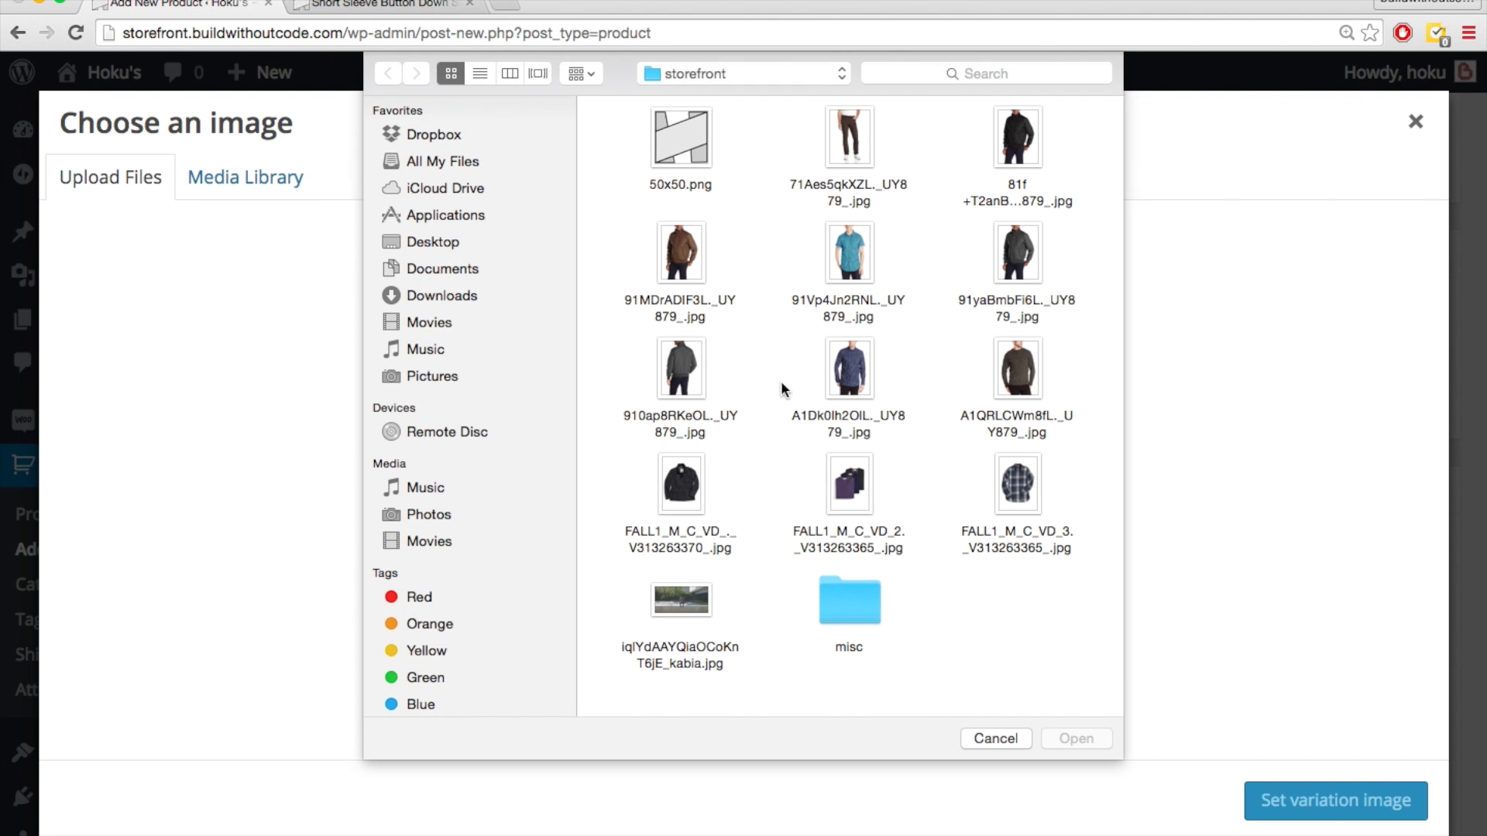
double_click(686, 255)
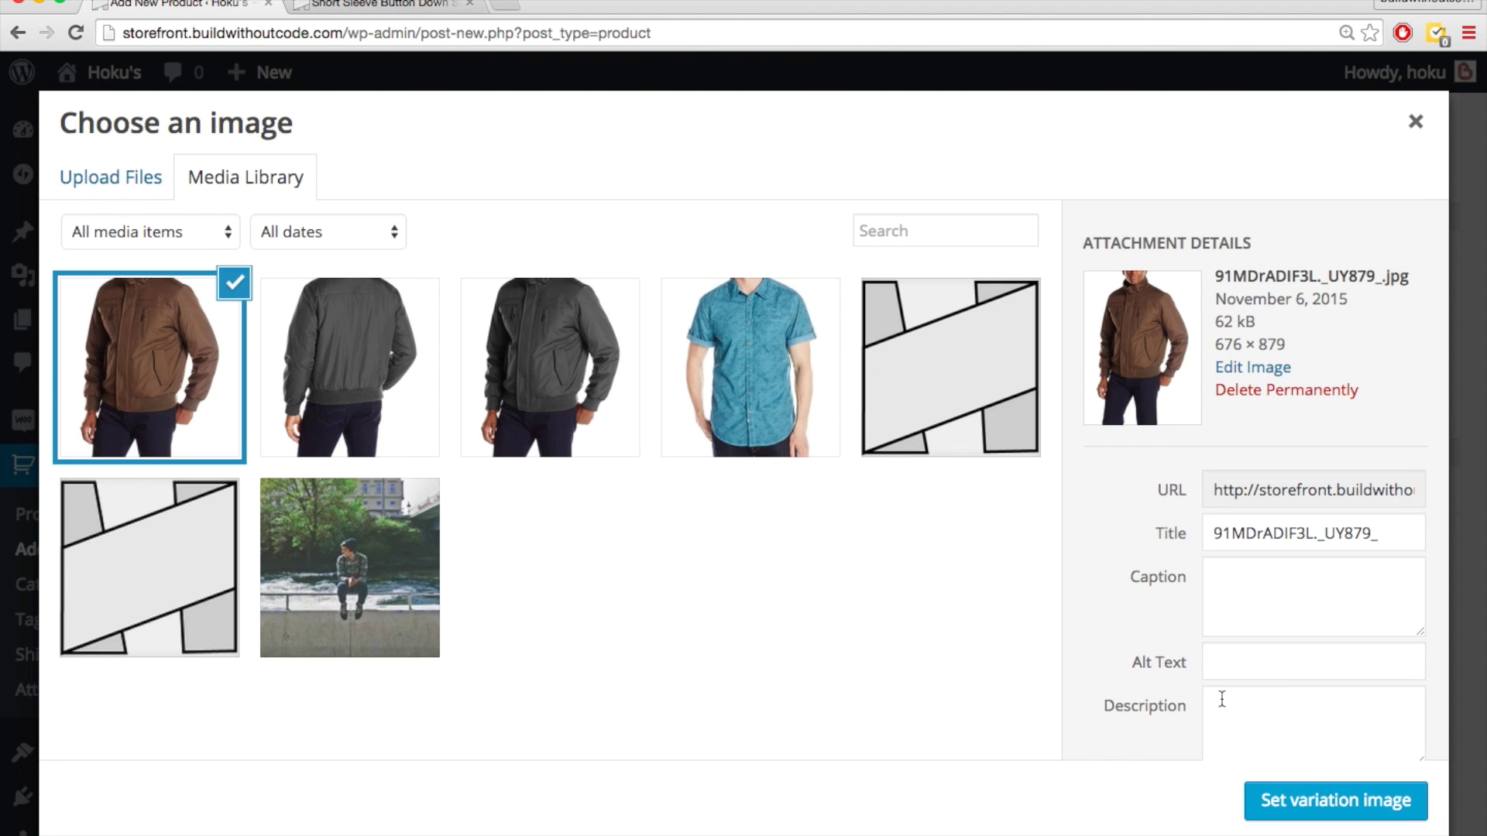
left_click(1327, 801)
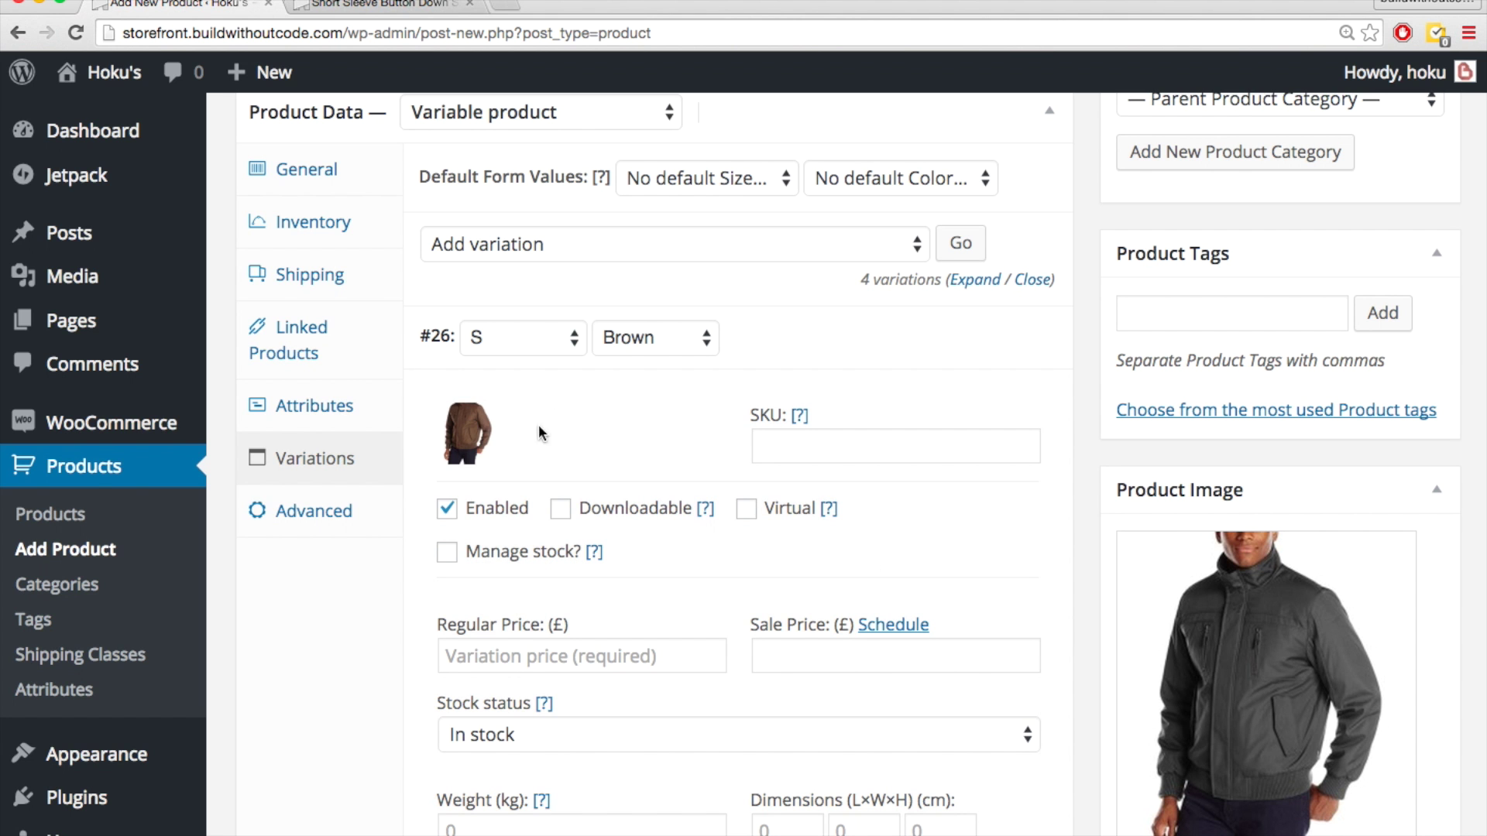
- Look over the S Brown variation's stock, price and shipping fields, and collapse the variation
scroll(534, 449, "down", 2)
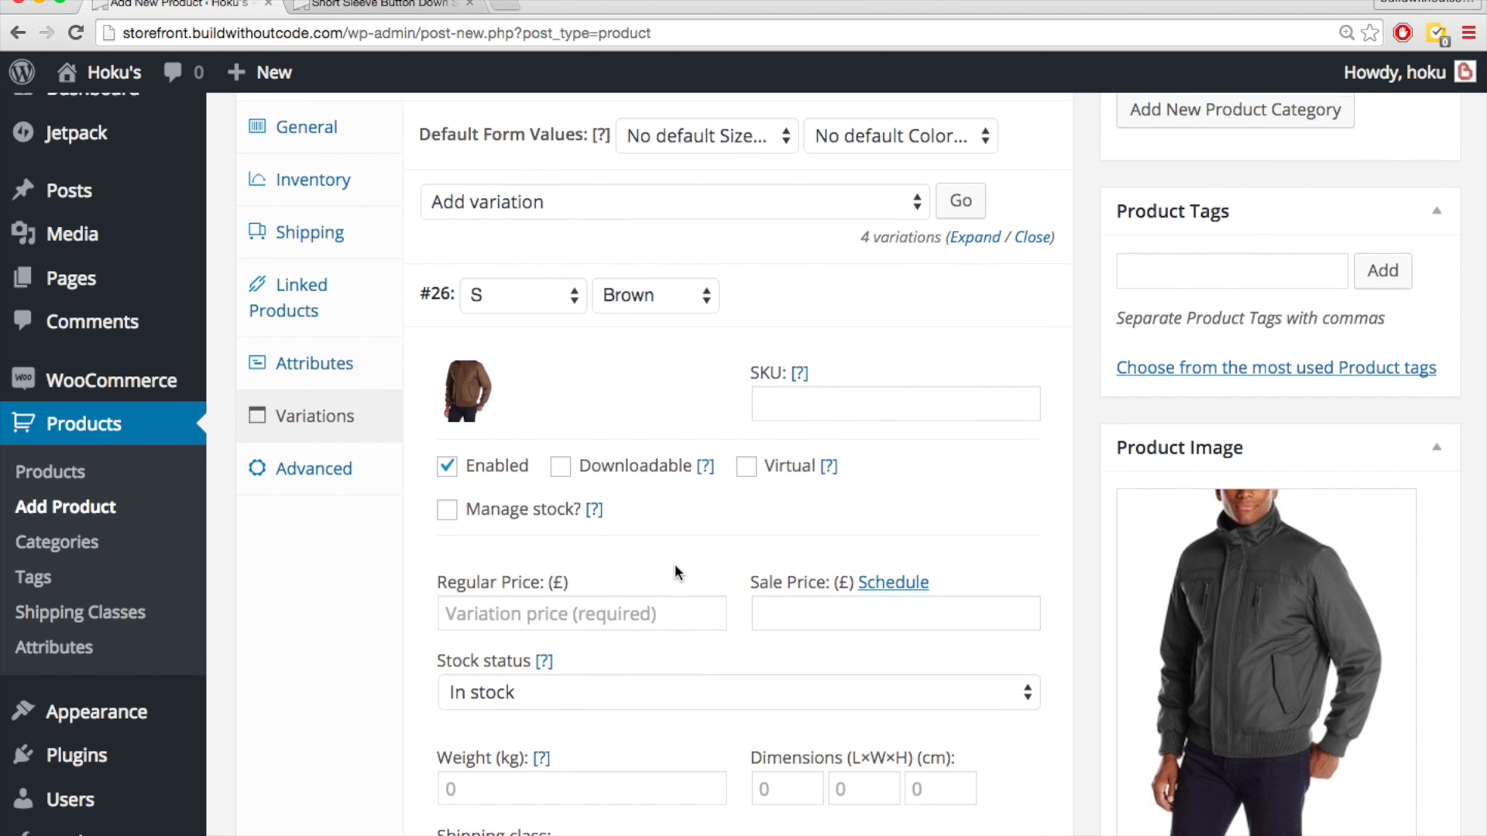
scroll(677, 571, "down", 1)
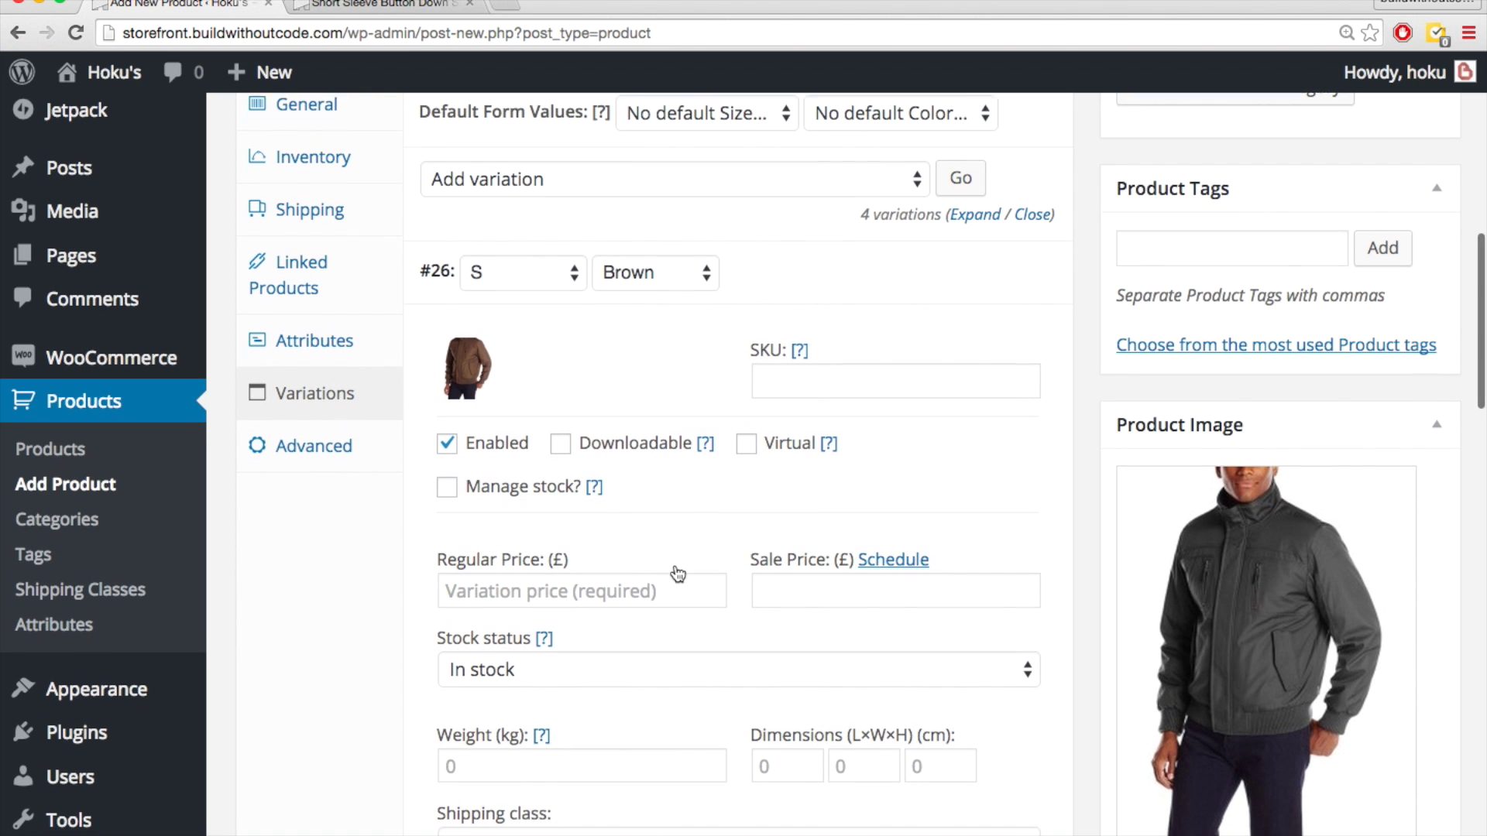
scroll(673, 573, "down", 2)
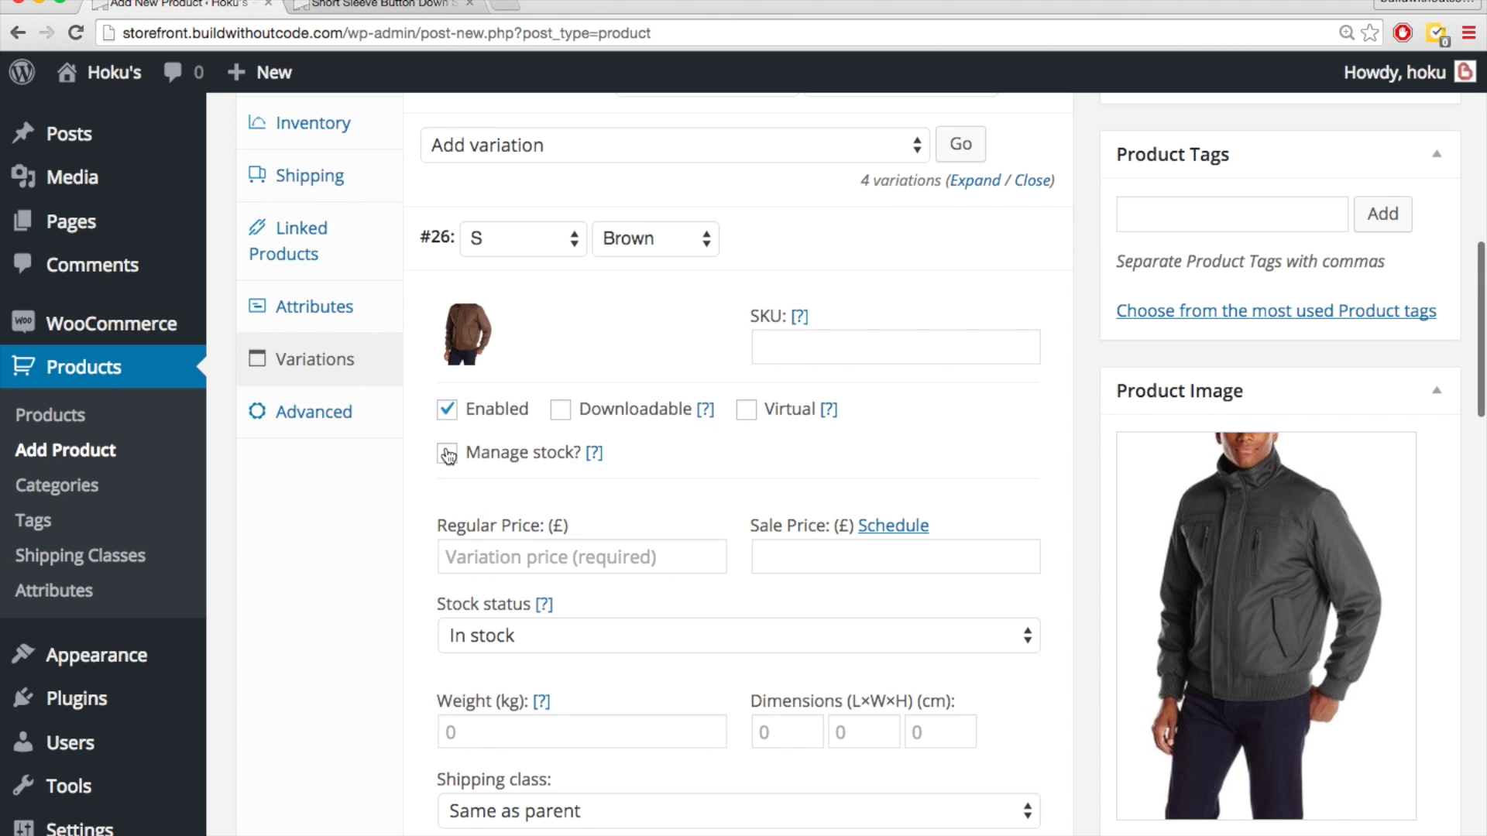
scroll(758, 479, "down", 10)
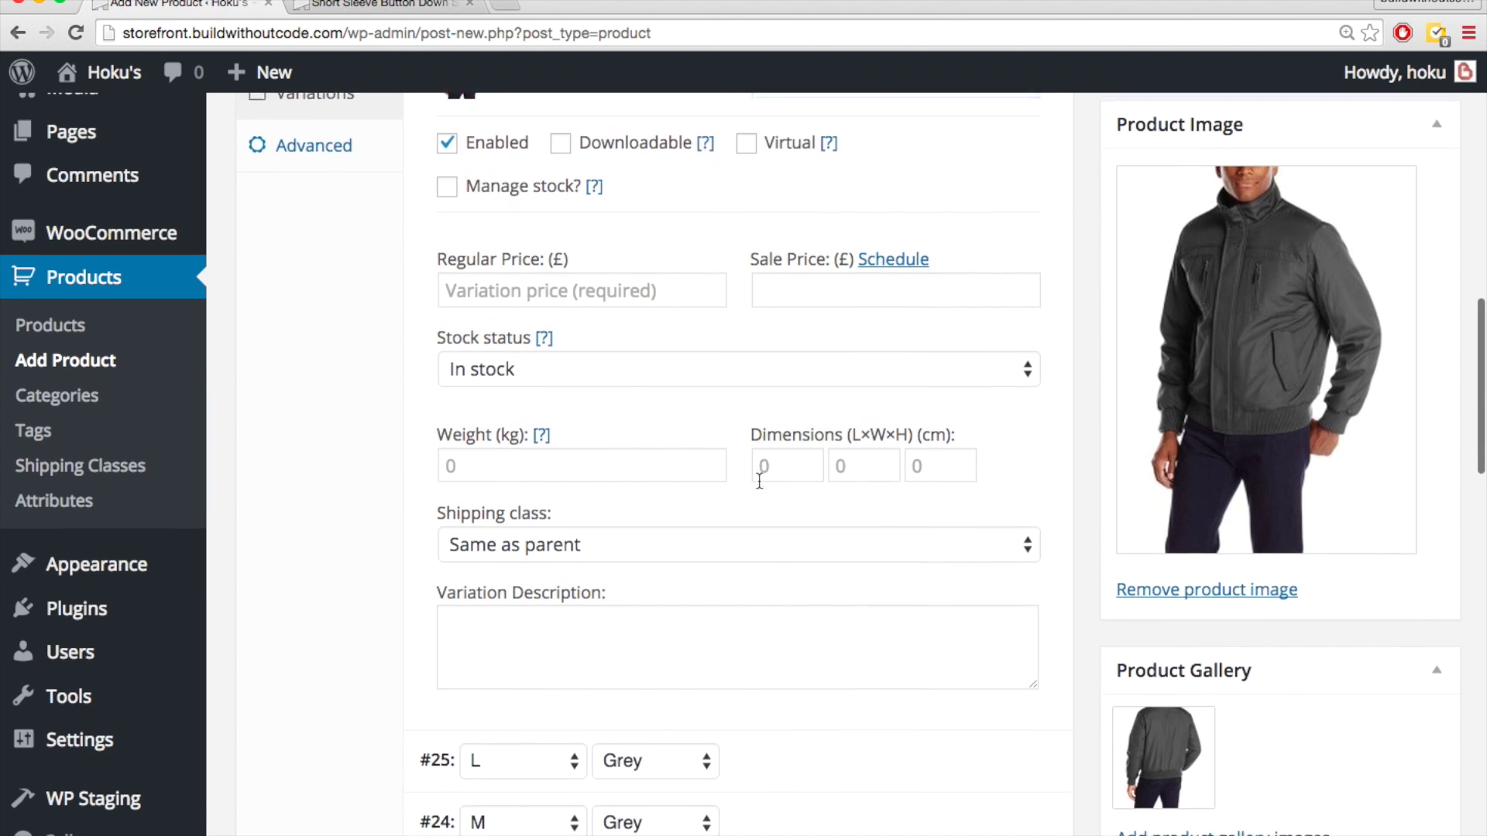
scroll(759, 479, "up", 8)
scroll(759, 478, "up", 6)
mouse_move(963, 355)
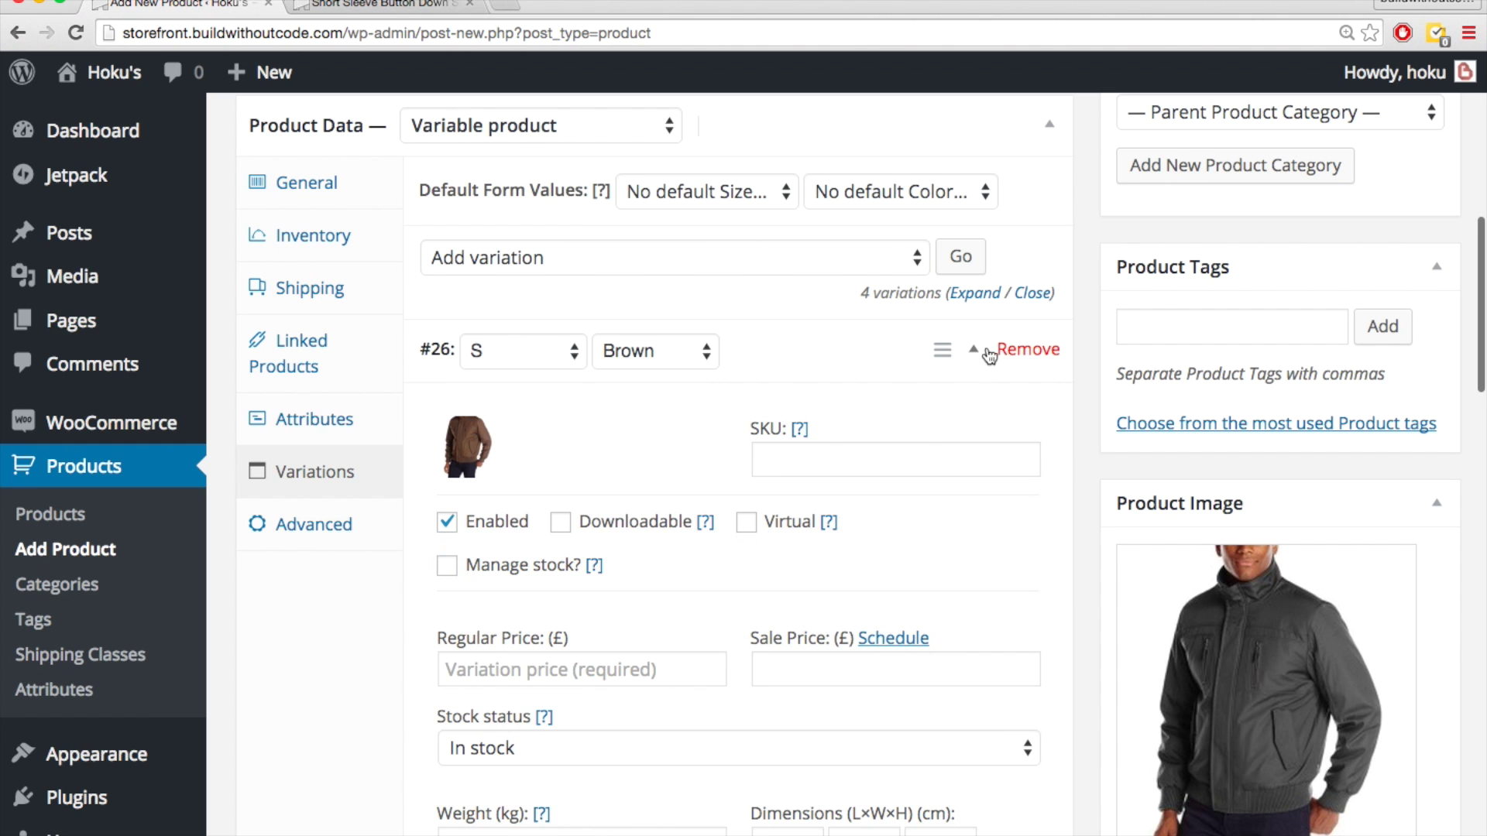
left_click(974, 354)
- Add a fifth variation and set its size to M and its color to Brown
left_click(960, 256)
left_click(548, 350)
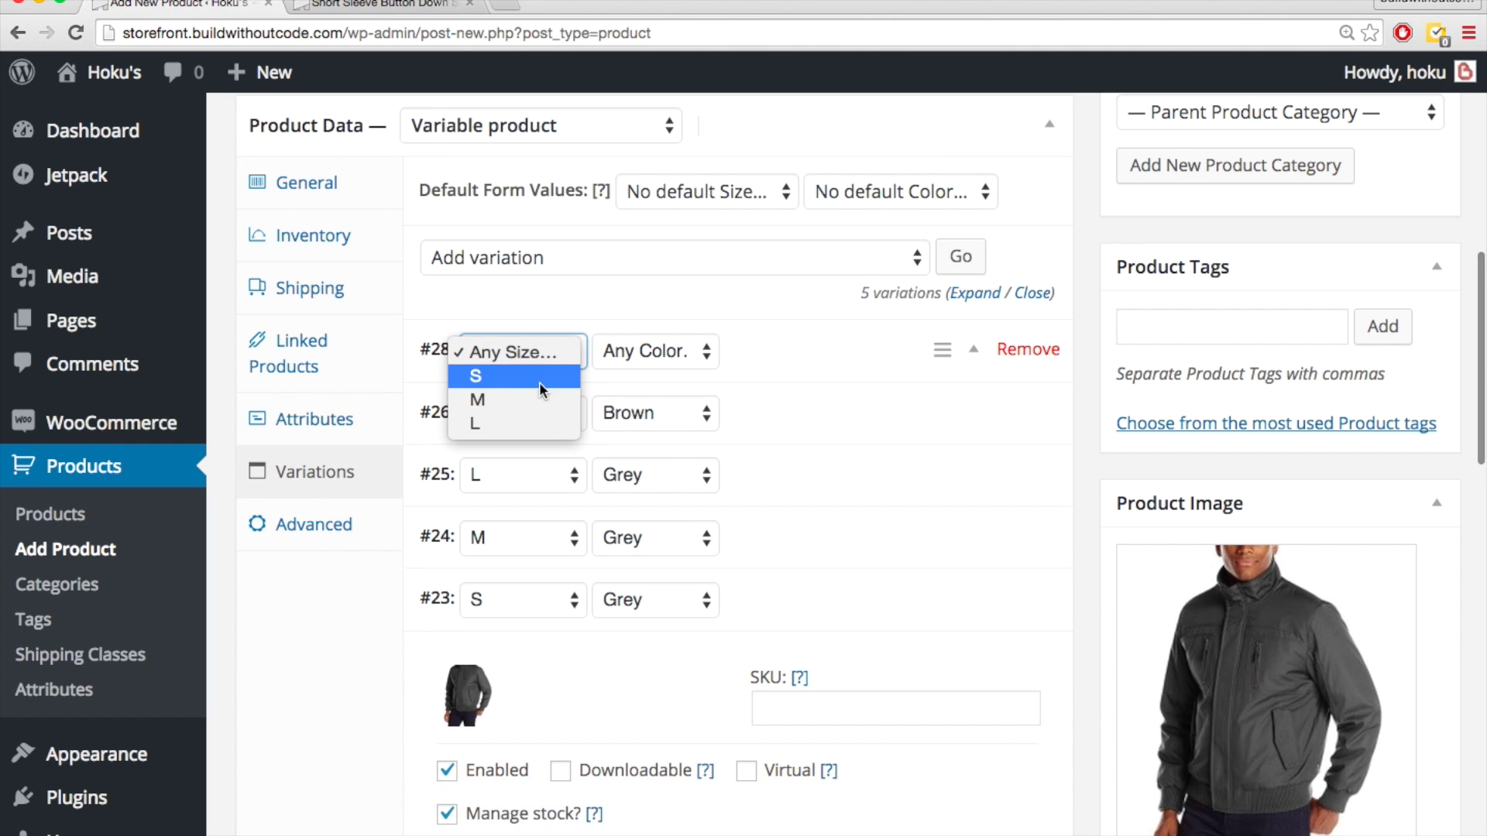
left_click(538, 402)
left_click(655, 355)
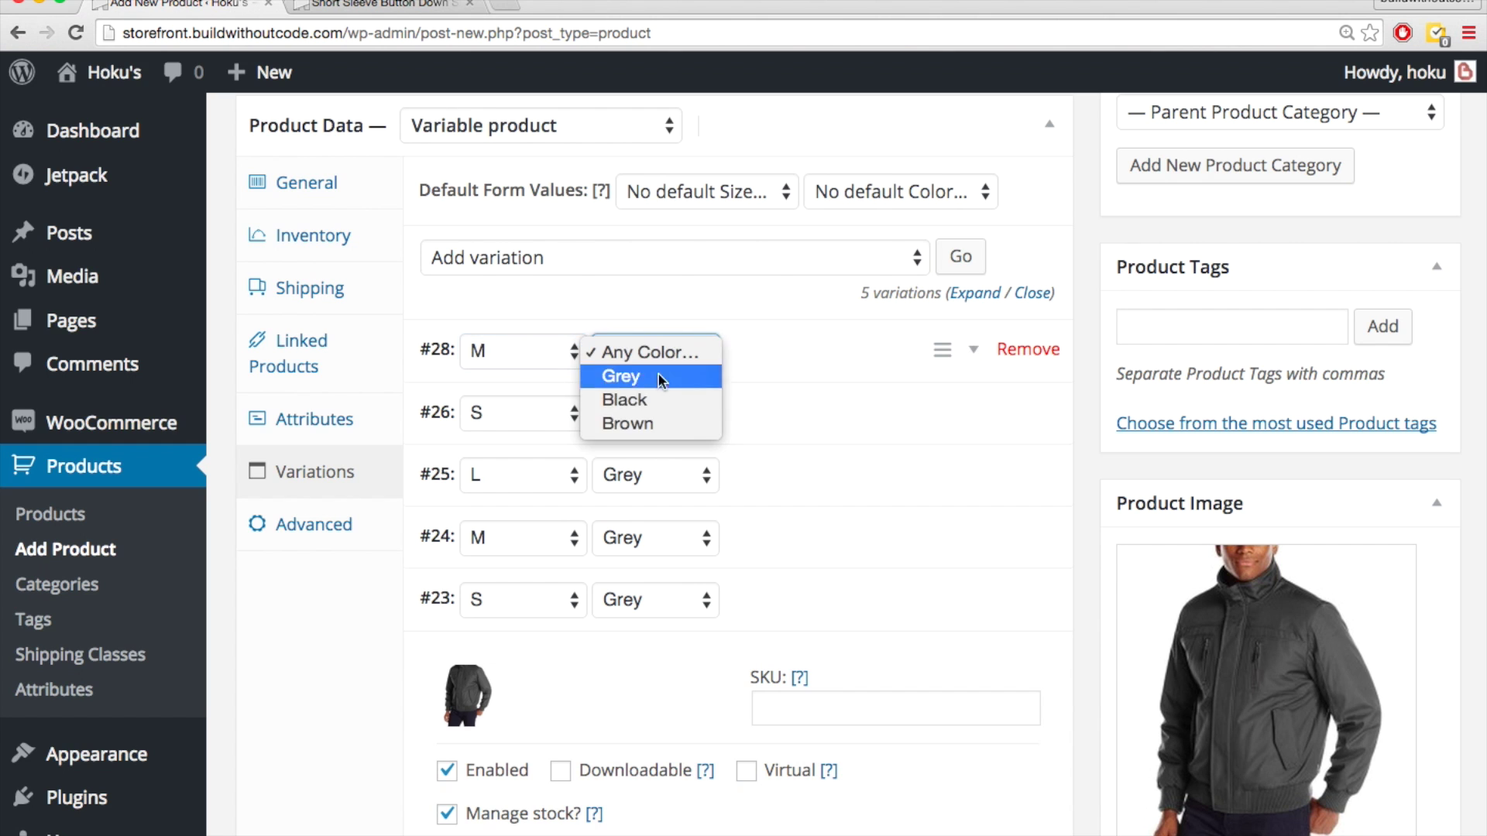
left_click(659, 418)
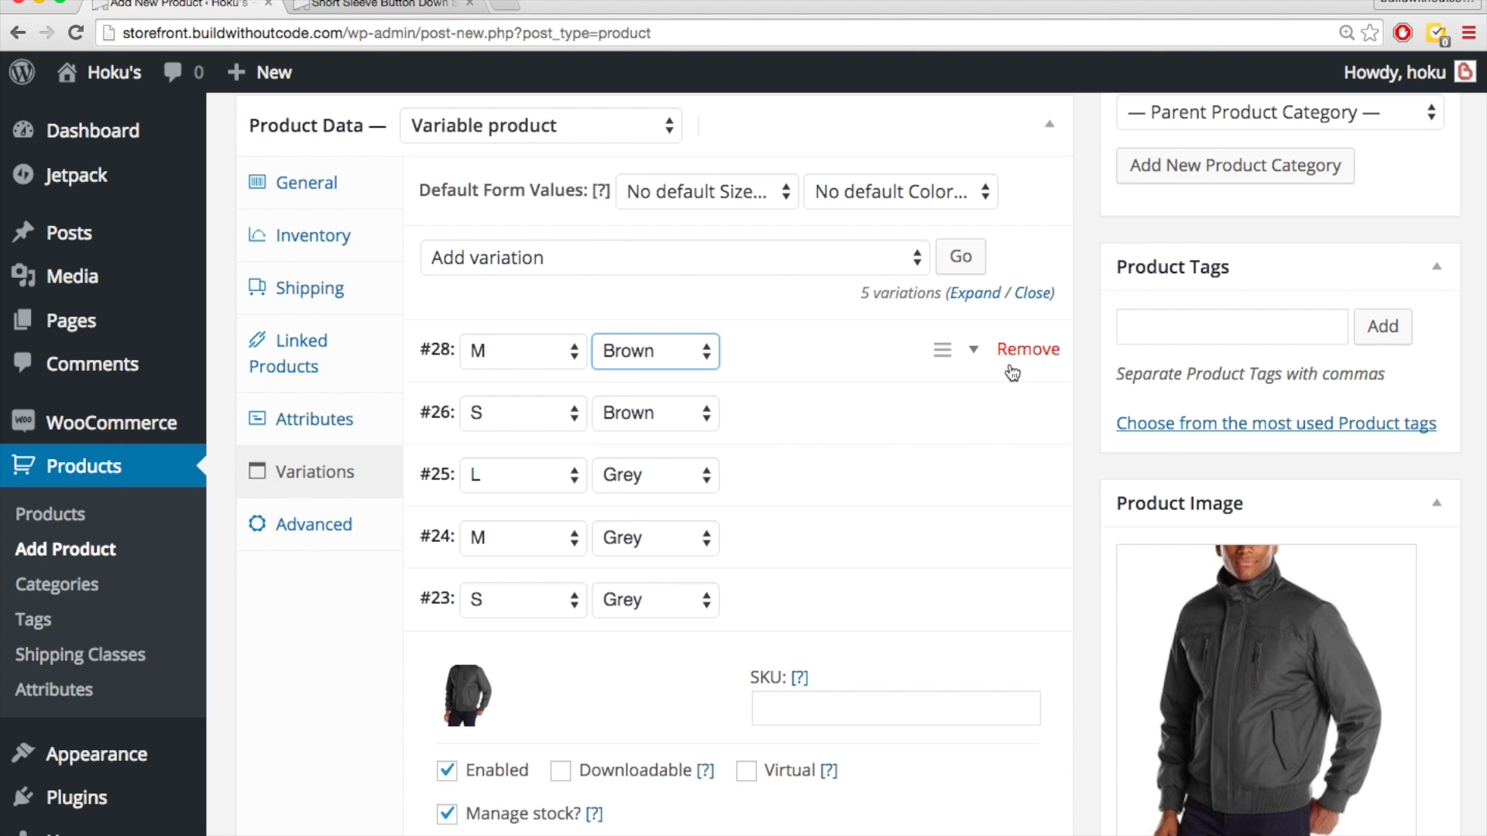
- Expand the M Brown variation and assign it the brown jacket photo from the media library
left_click(973, 352)
left_click(467, 445)
left_click(171, 385)
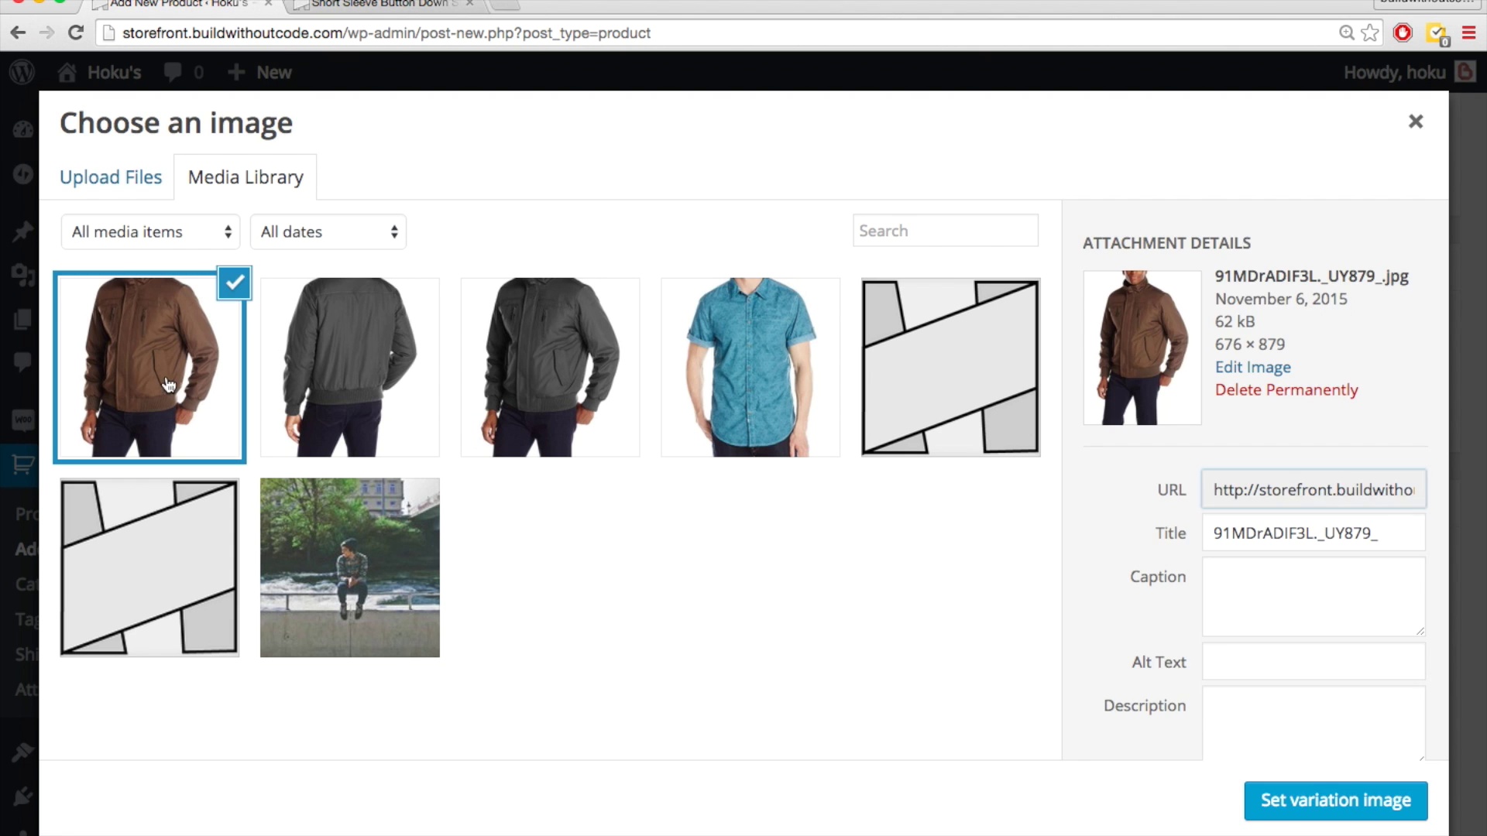
left_click(1316, 800)
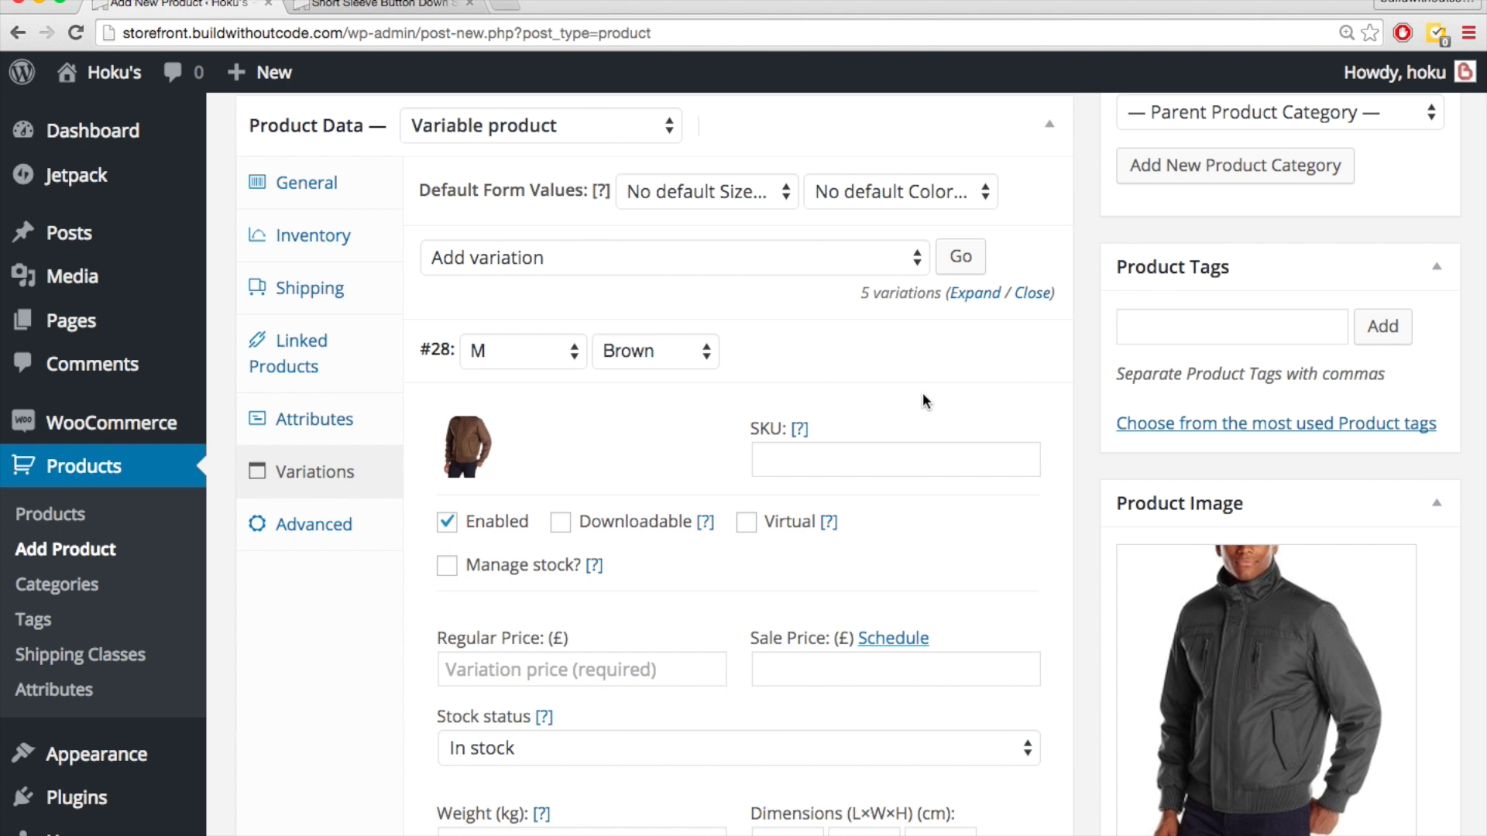
- Collapse the M Brown variation and add a sixth variation with size L and color Brown
left_click(964, 346)
left_click(961, 257)
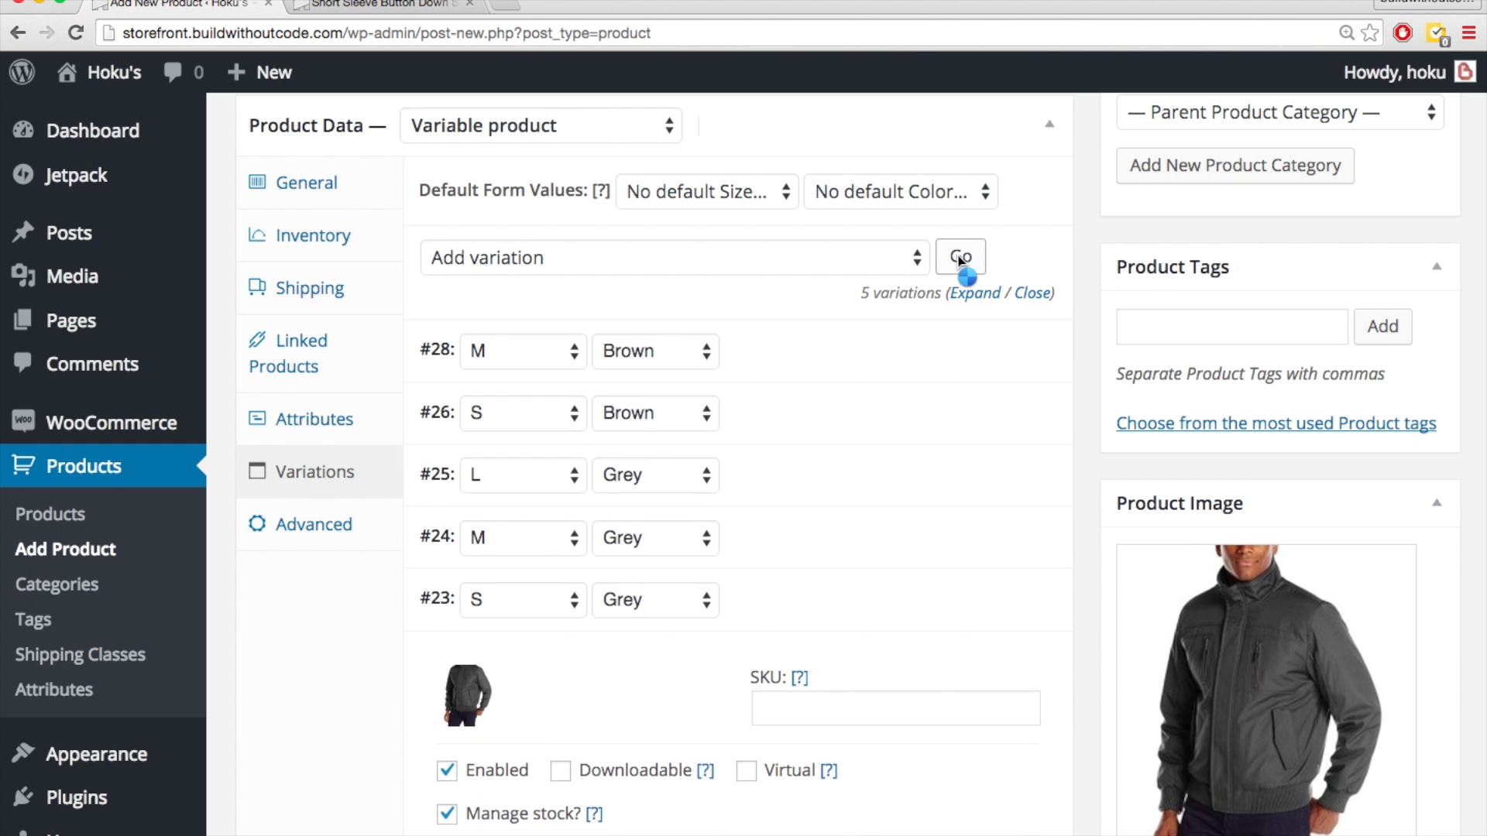
left_click(568, 352)
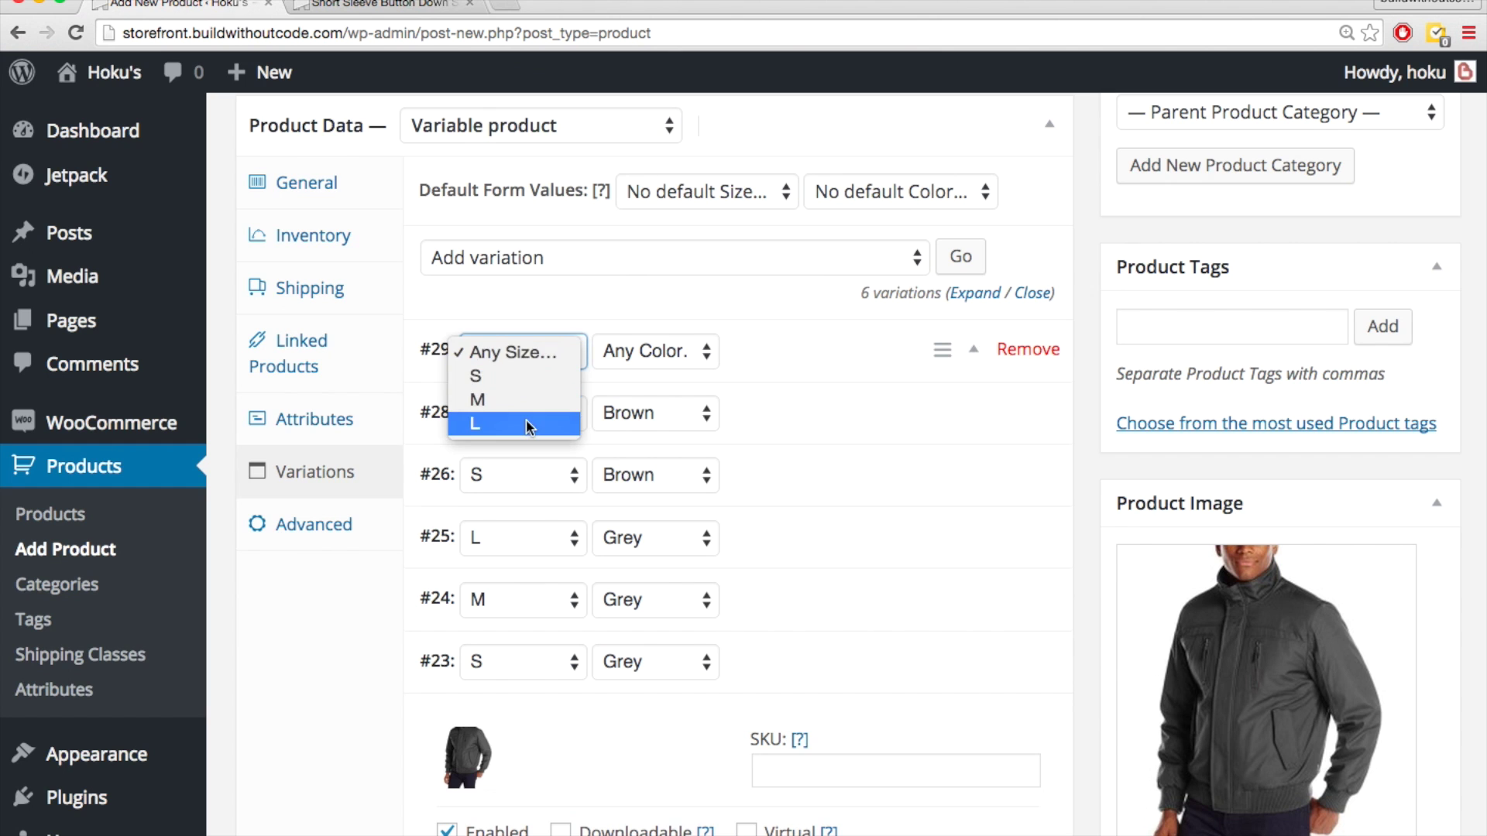
left_click(614, 385)
left_click(650, 353)
left_click(639, 422)
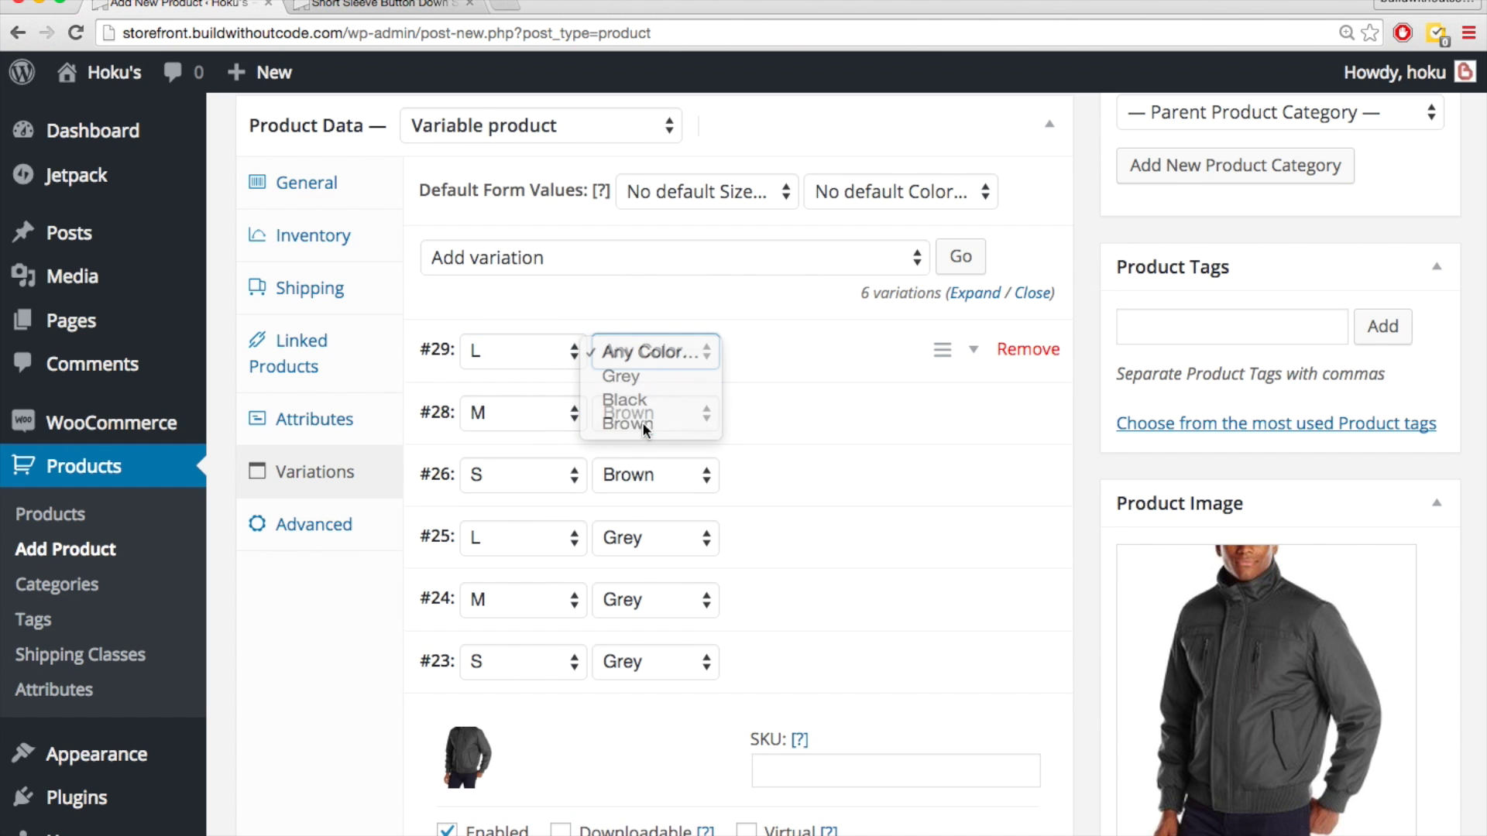
- Expand the L Brown variation and set the brown jacket photo from the media library as its image
left_click(972, 352)
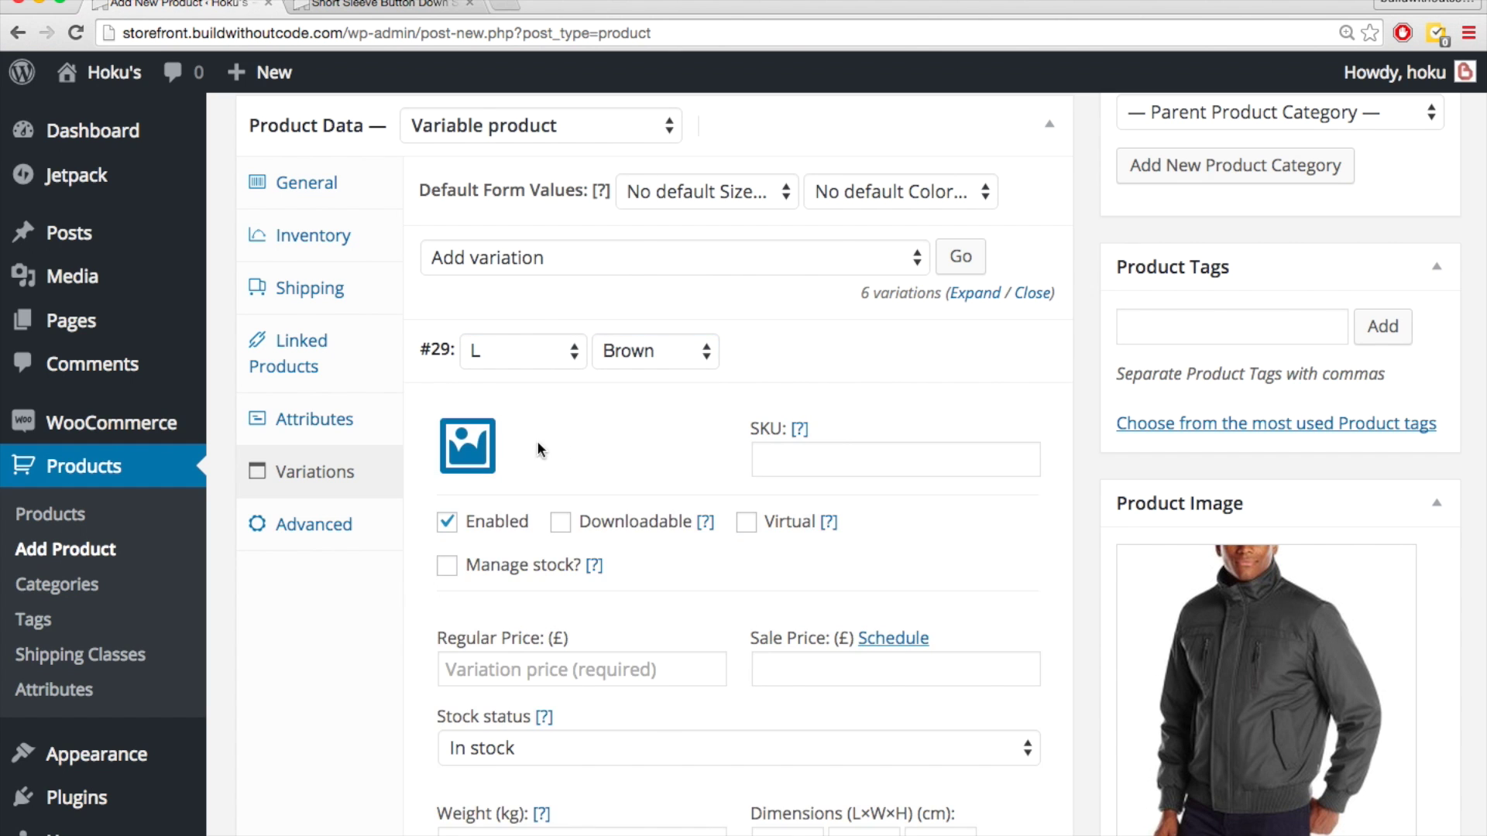
left_click(472, 453)
left_click(186, 374)
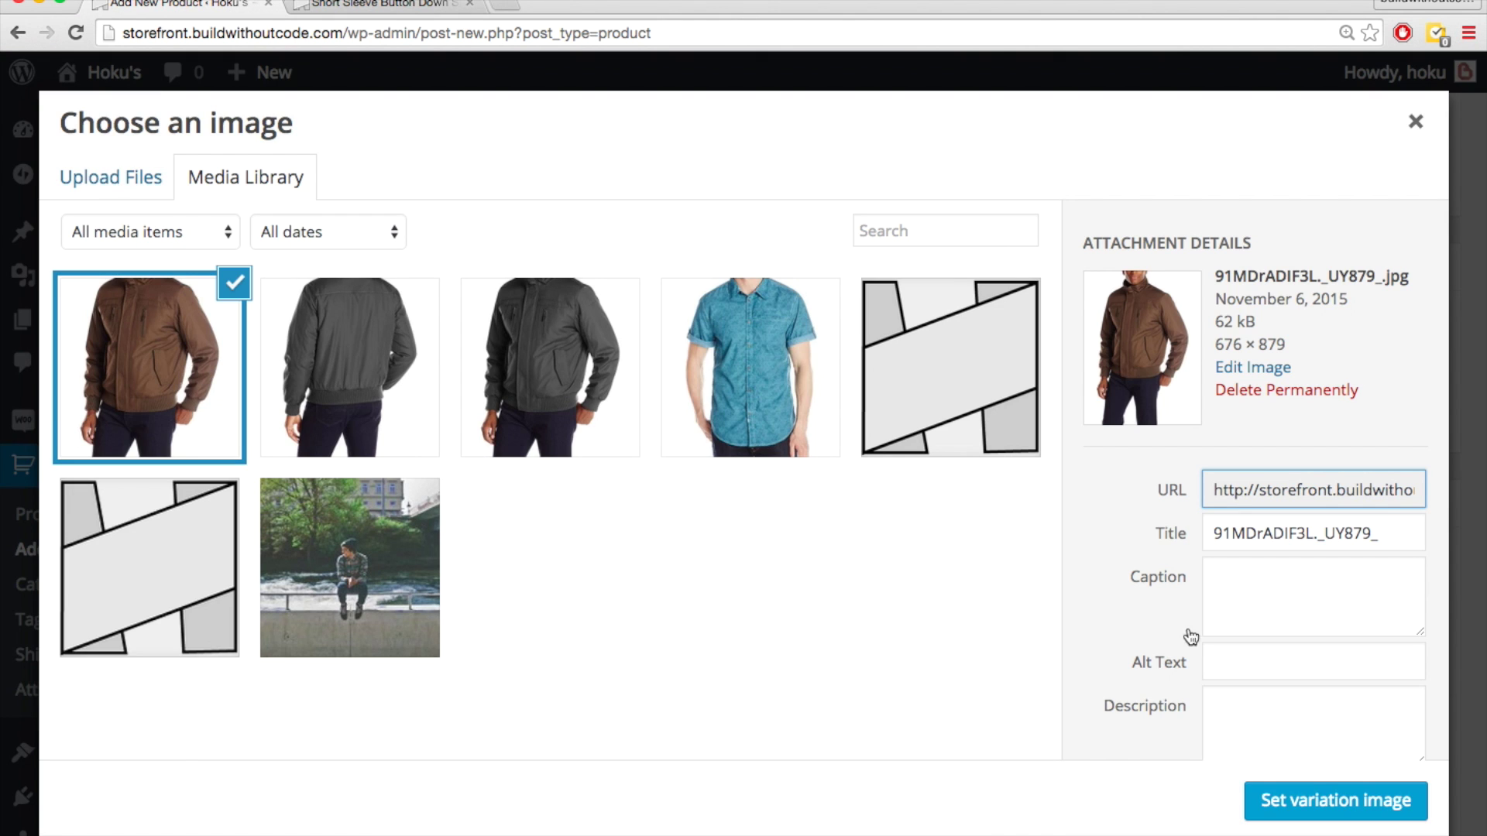
left_click(1307, 787)
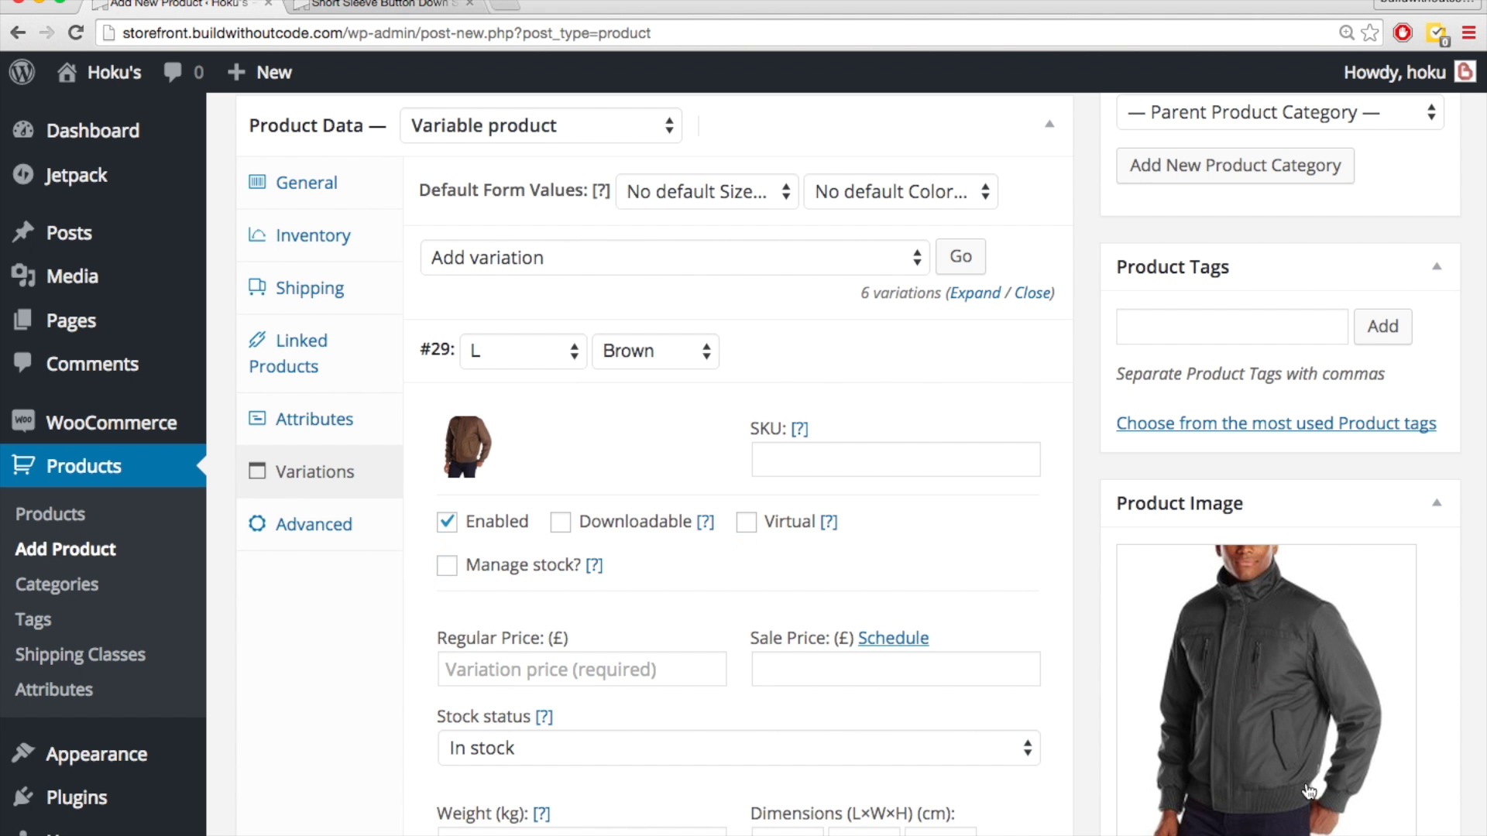
- Set the L Brown variation's regular price to 79, fill in its sale price, and collapse the variation
left_click(609, 669)
type("79")
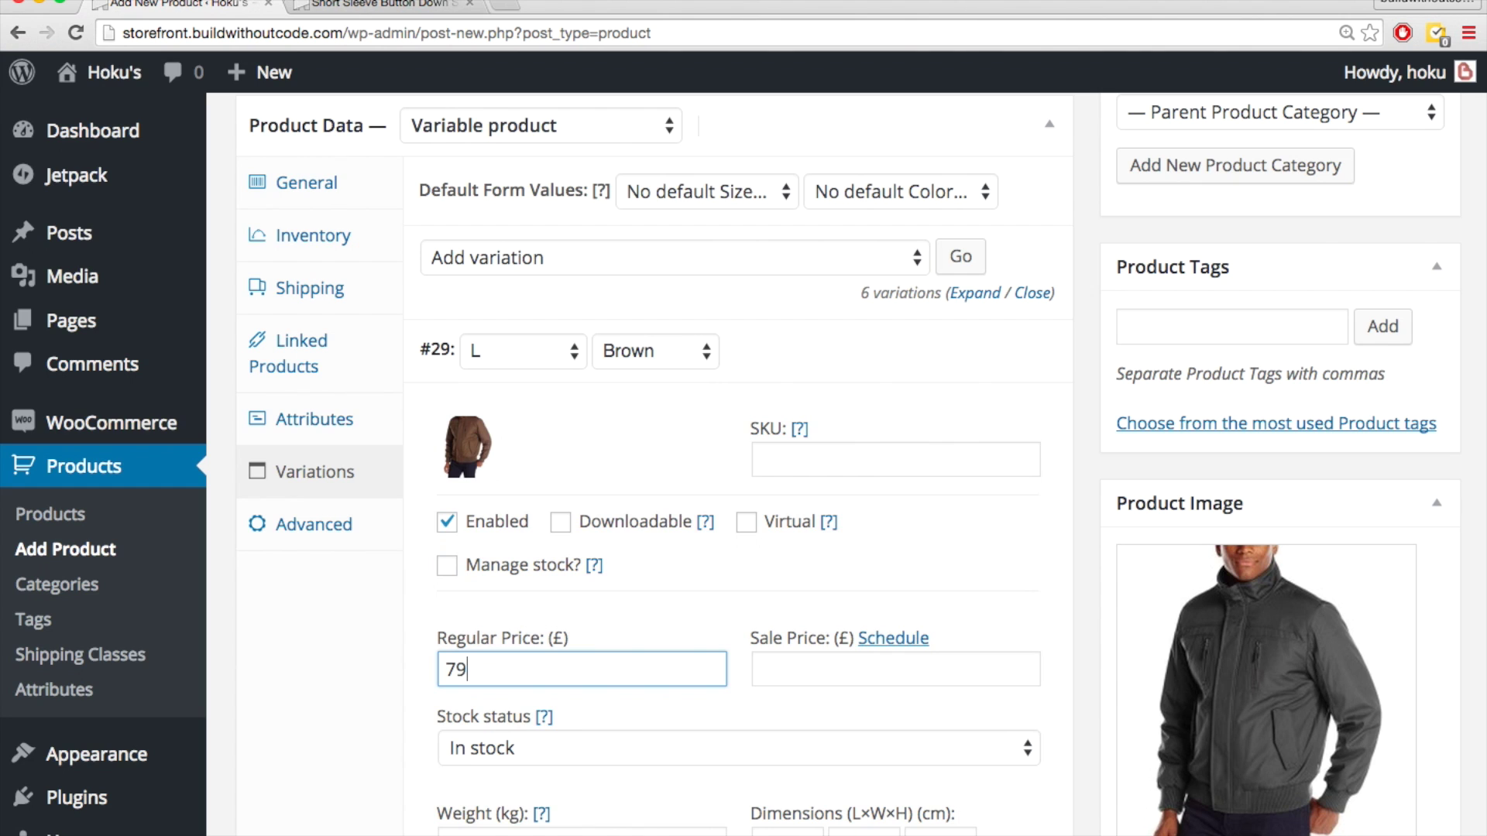
key("Tab")
key("Tab")
left_click(913, 542)
left_click(974, 354)
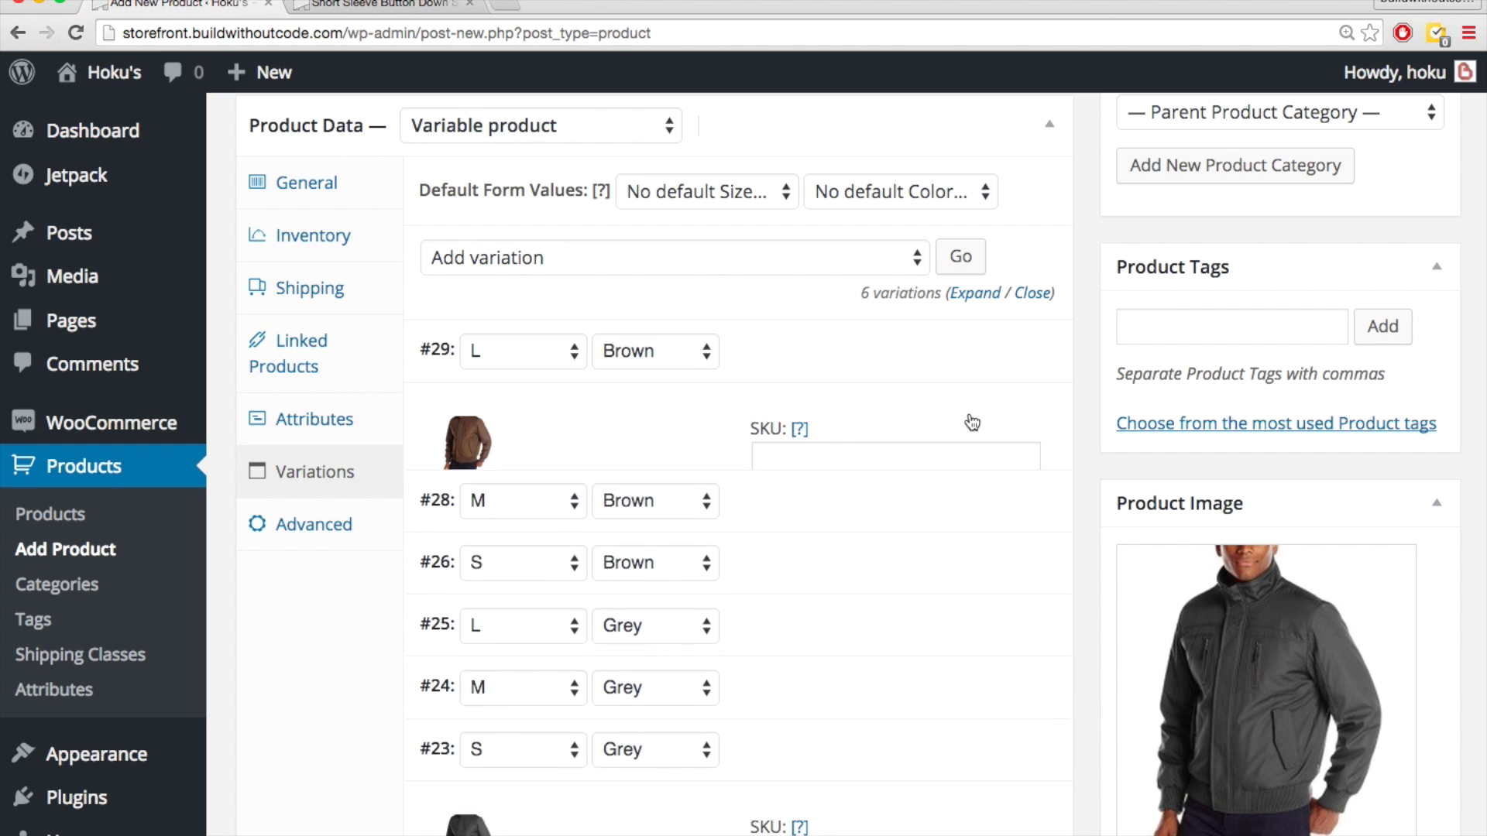
- Expand the M Brown variation and set its regular price to 79 and sale price to 59
left_click(974, 428)
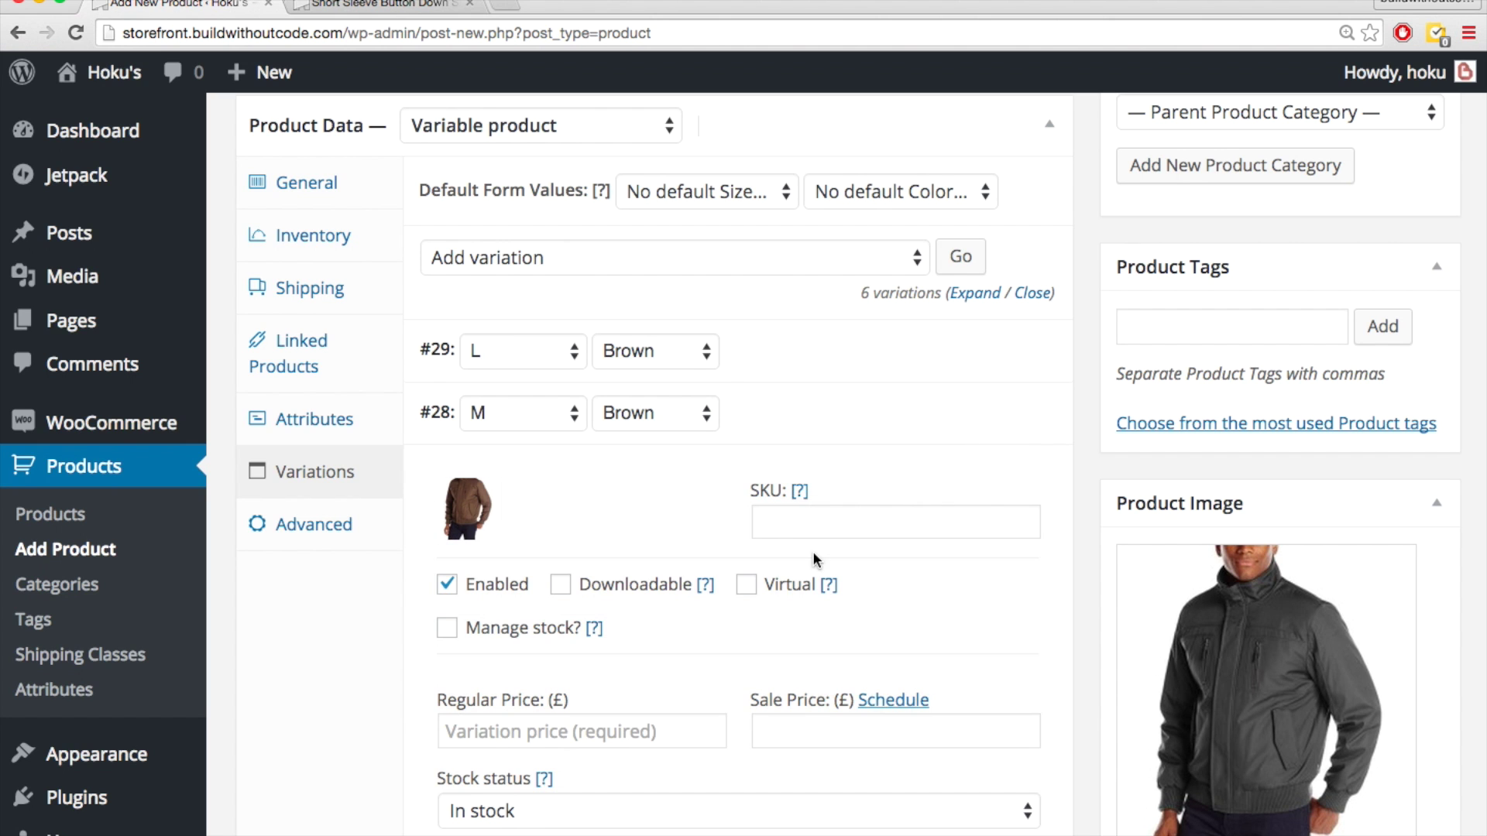
scroll(737, 680, "down", 1)
left_click(637, 687)
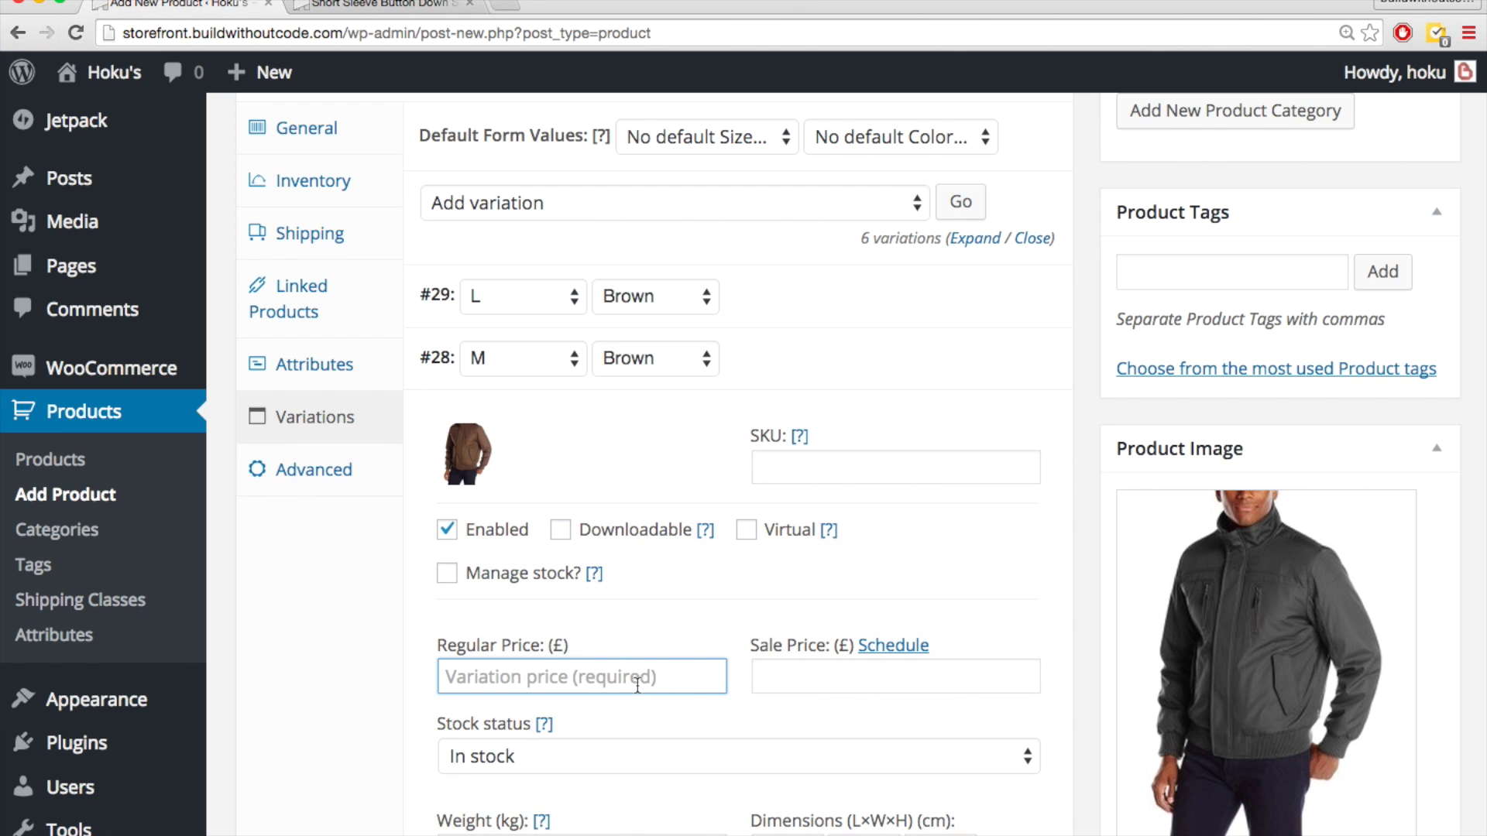
type("79")
key("Tab")
key("Tab")
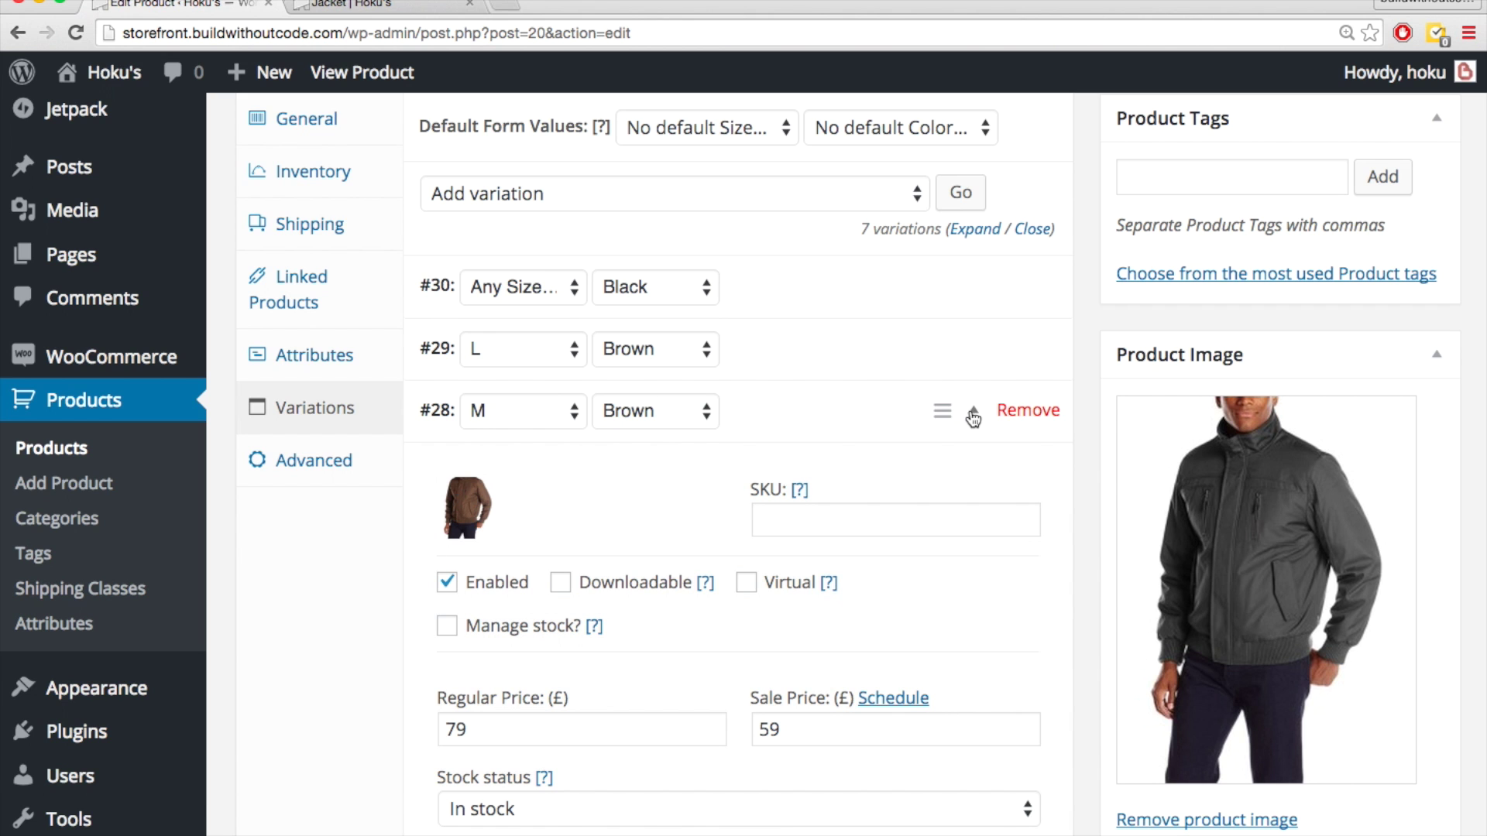
- Collapse the M Brown variation, then expand S Brown and set its regular price to 79 and sale price to 59
left_click(975, 418)
scroll(750, 531, "down", 3)
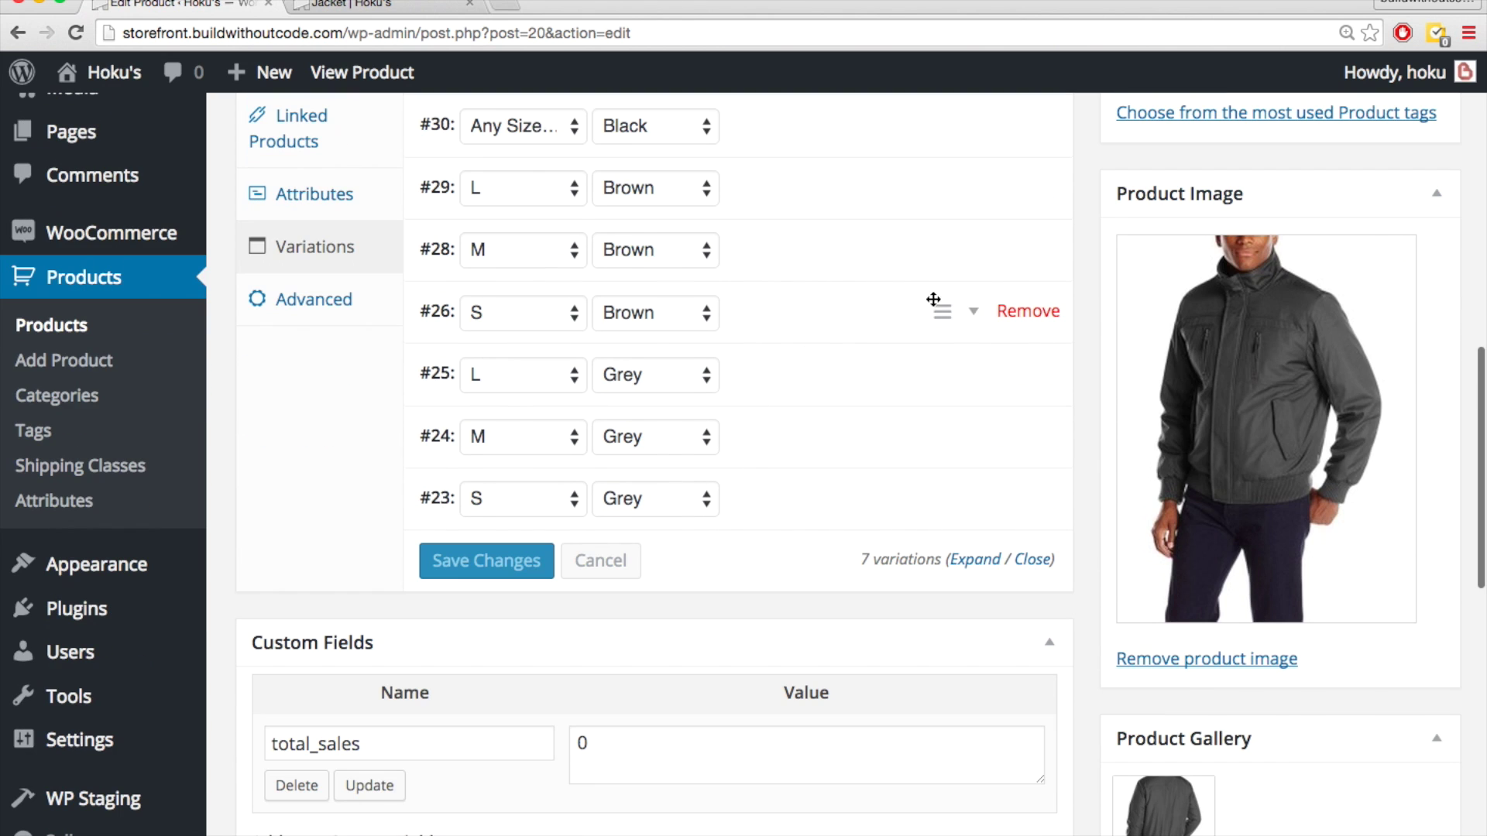
left_click(970, 315)
scroll(817, 441, "up", 1)
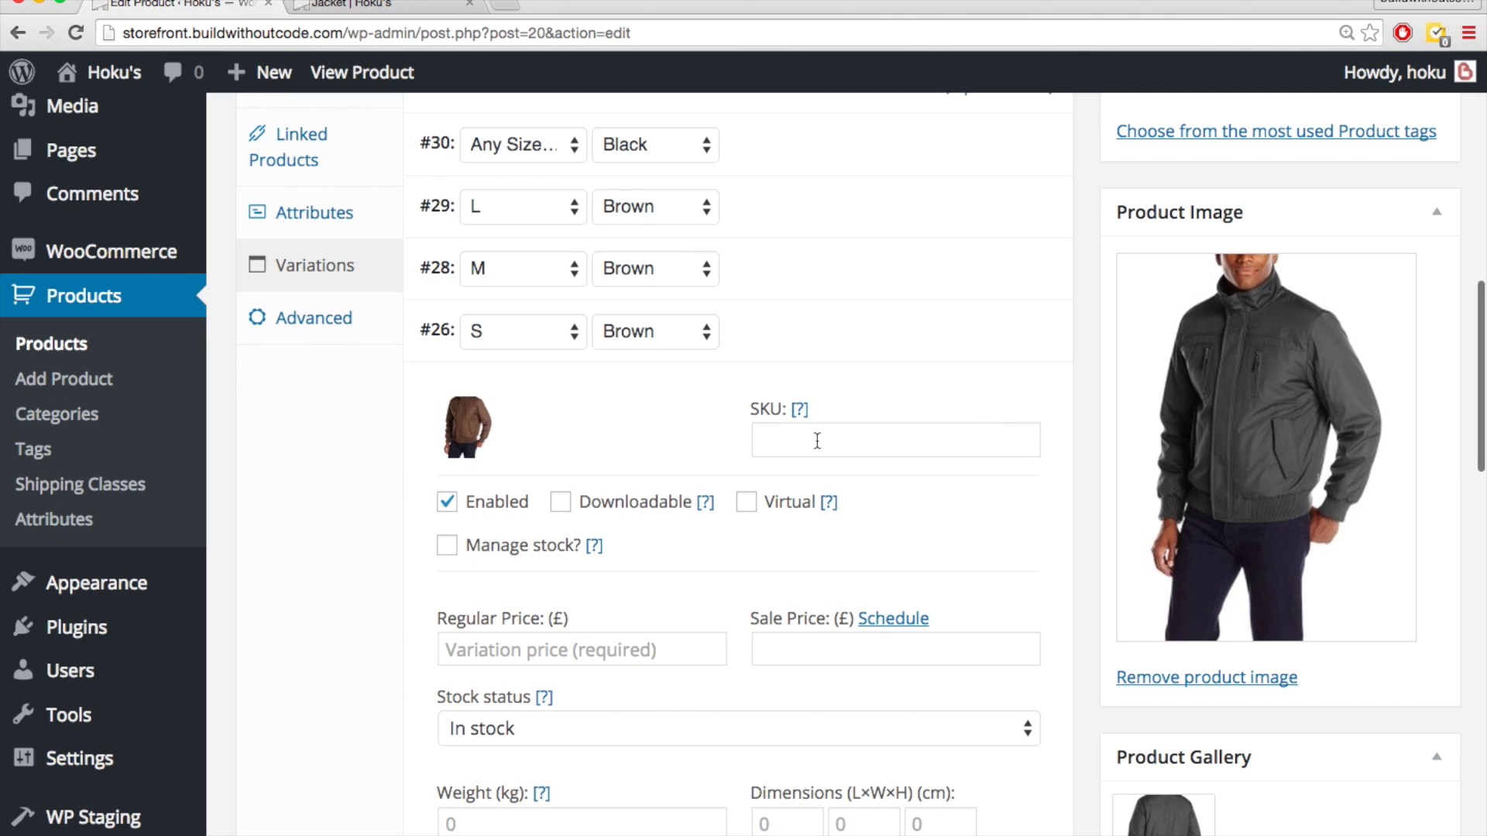
left_click(576, 658)
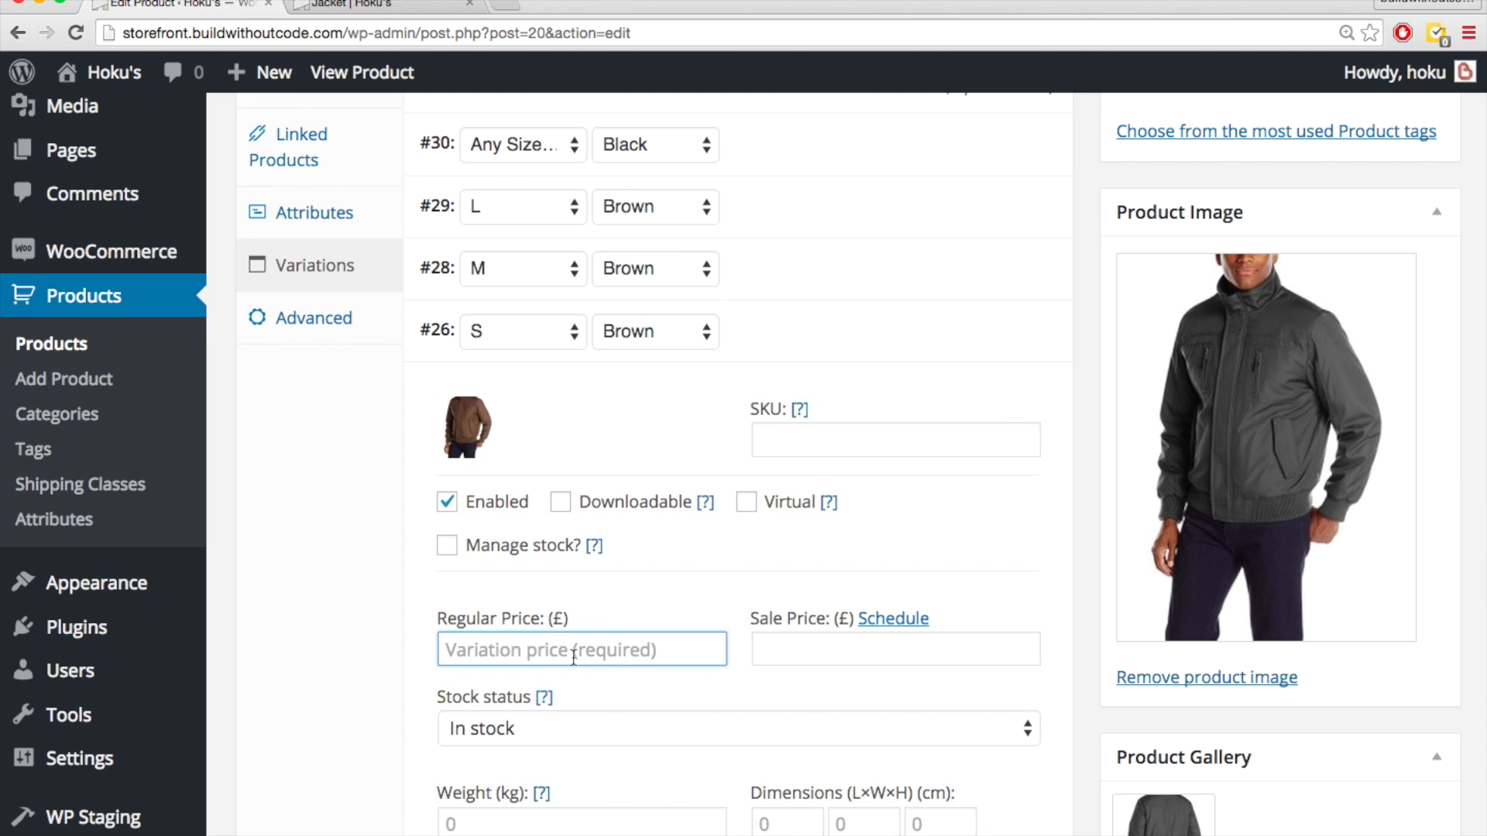
type("79")
key("Tab")
key("Tab")
type("59")
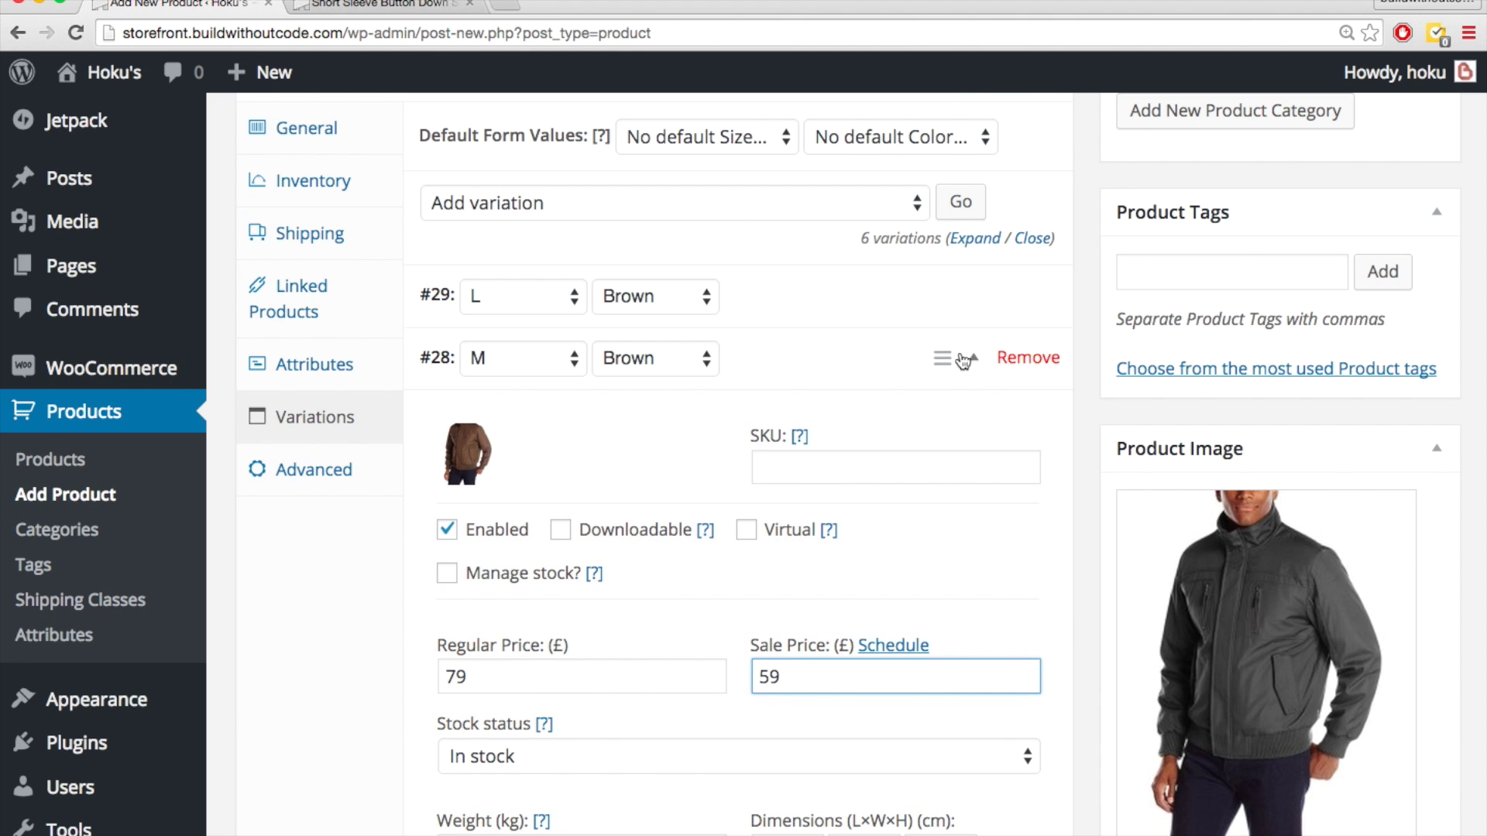
- With the brown variations collapsed, add a seventh variation, keeping its size at Any Size and setting its color to Black
left_click(848, 381)
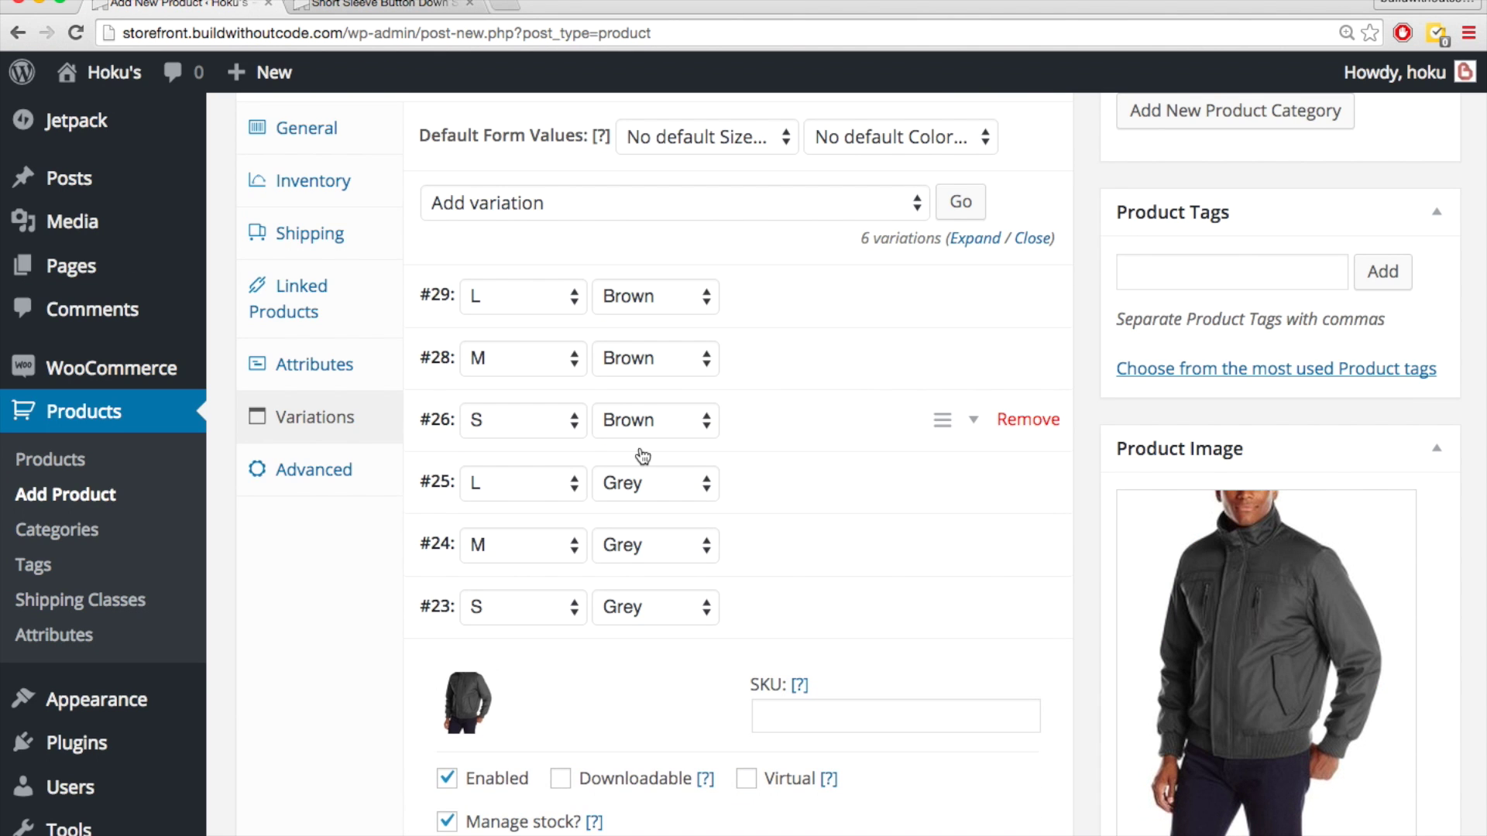
scroll(638, 430, "up", 1)
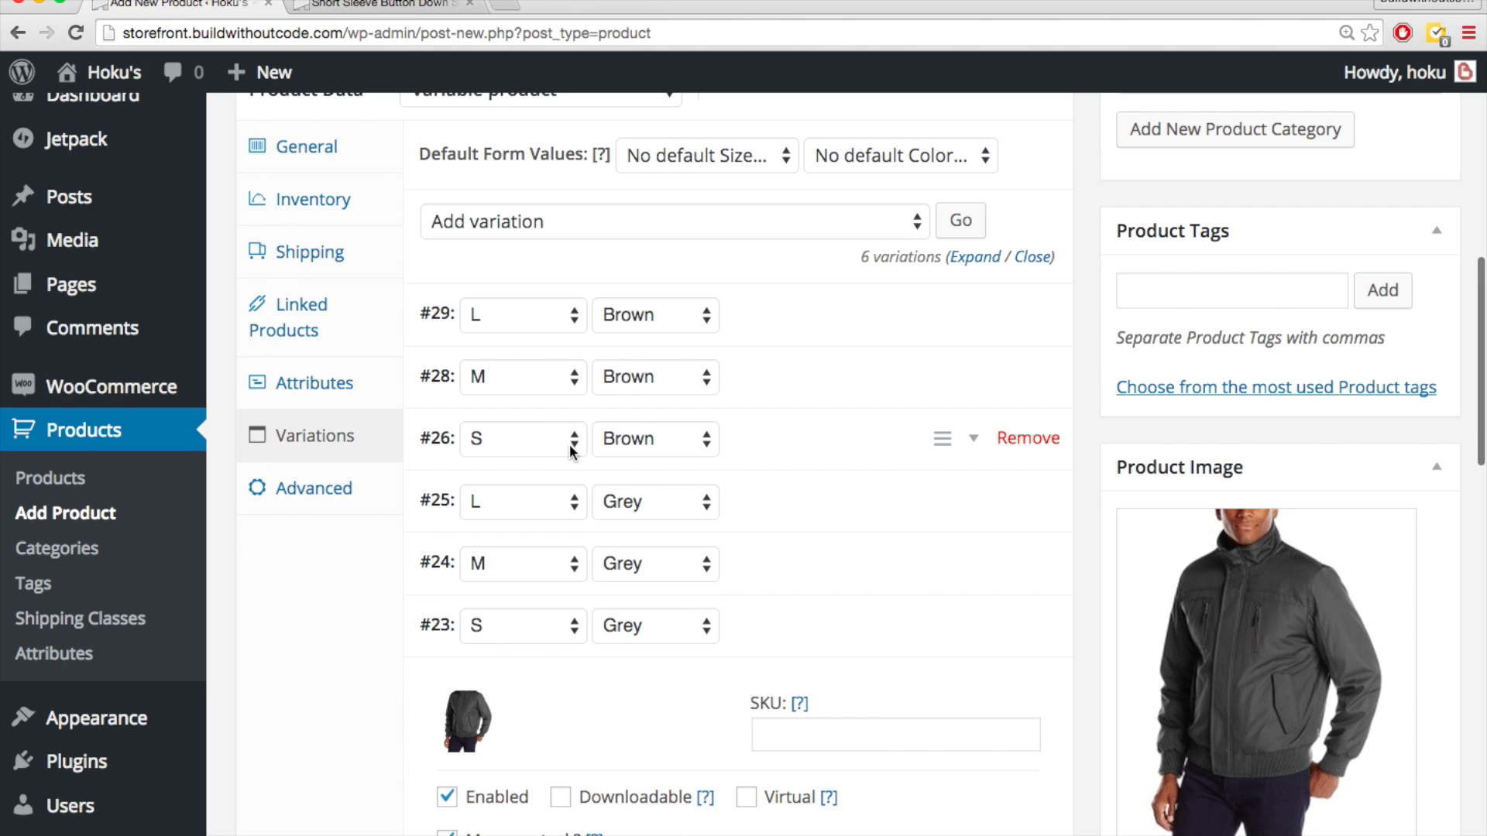
scroll(571, 451, "up", 1)
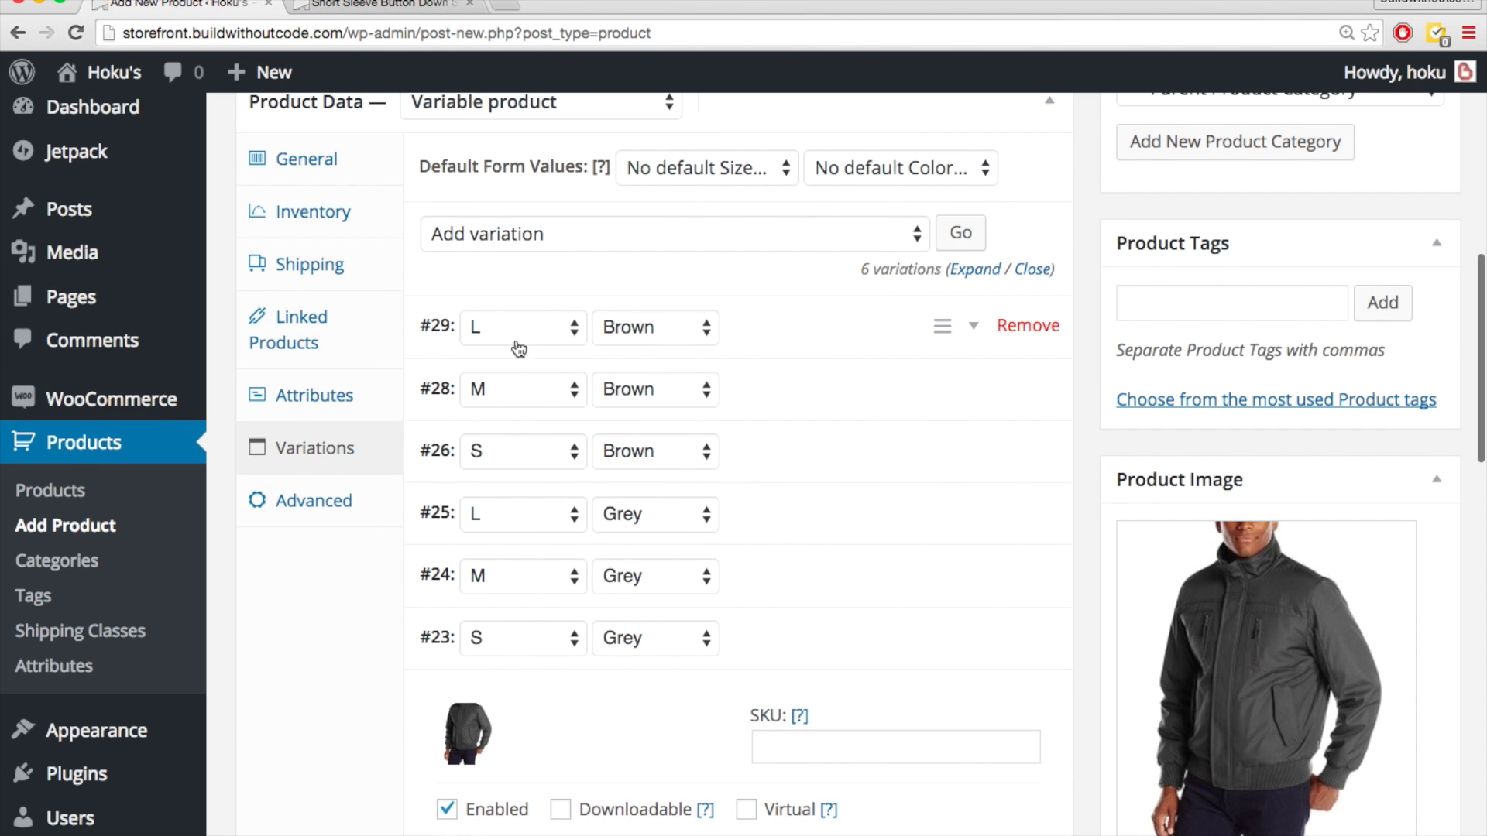
scroll(538, 324, "up", 3)
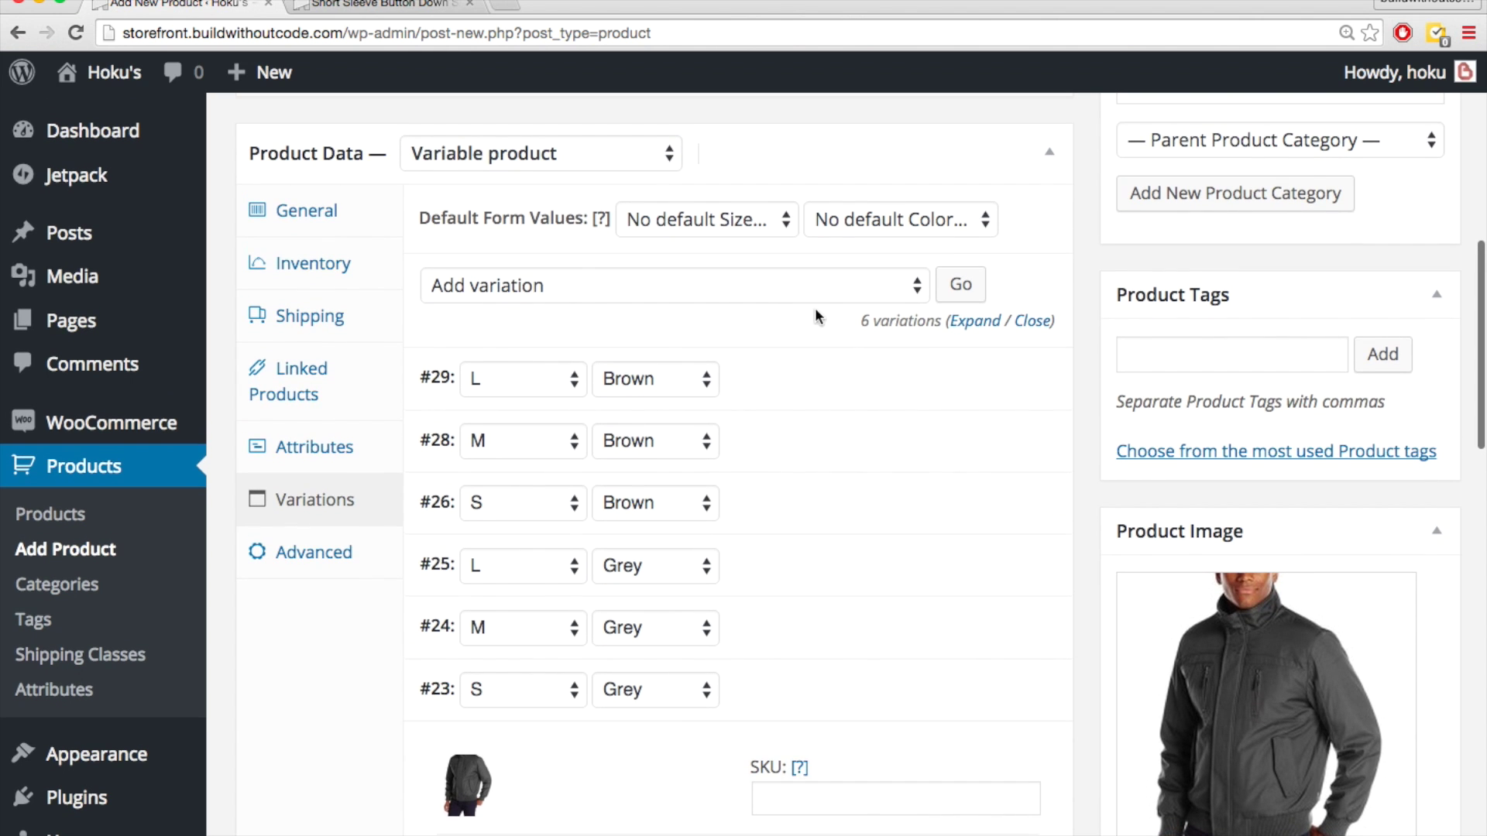
left_click(958, 294)
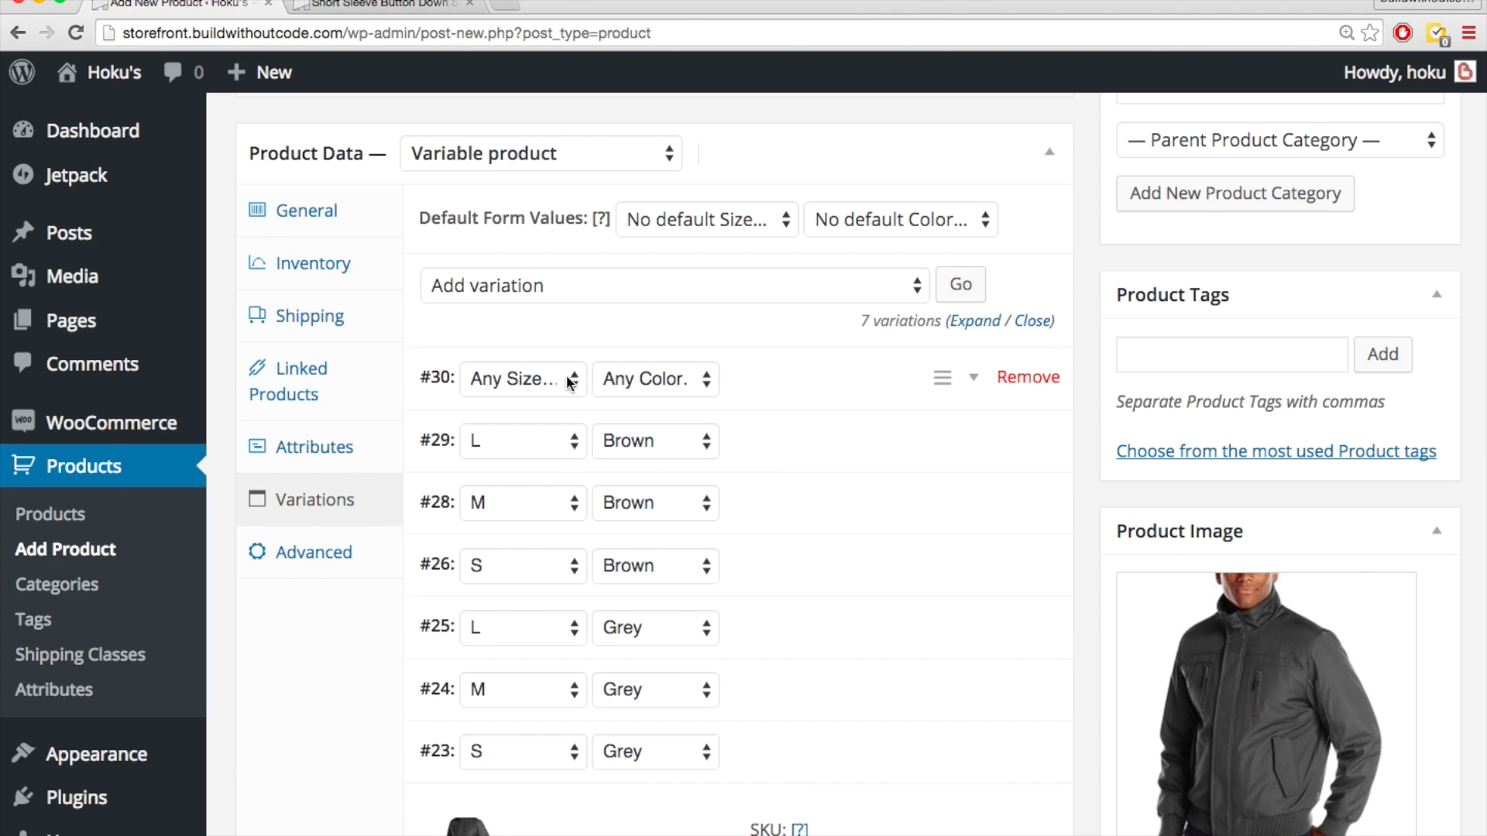
left_click(569, 380)
left_click(565, 387)
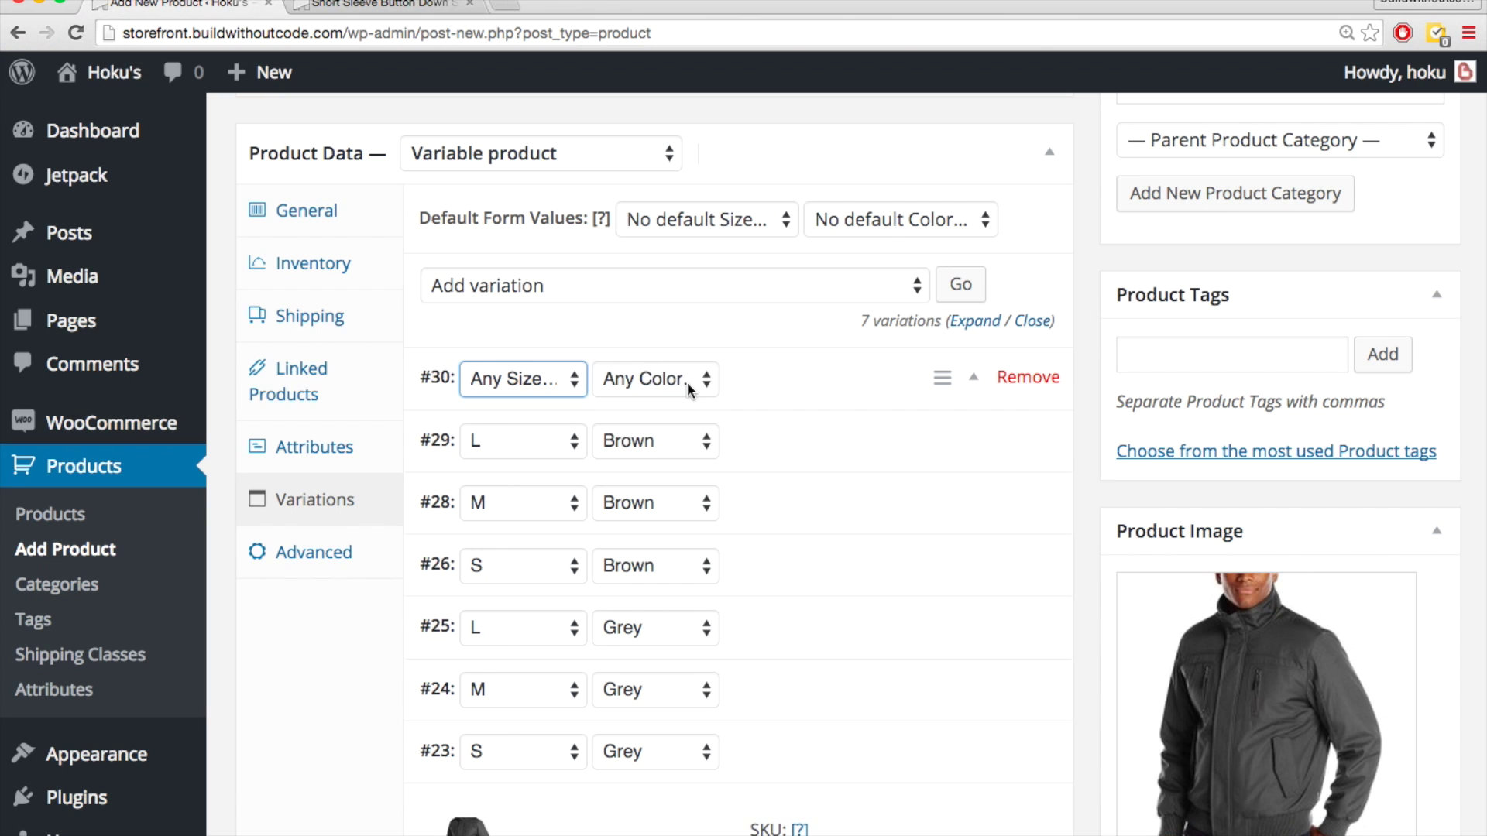
left_click(686, 382)
left_click(677, 426)
left_click(724, 348)
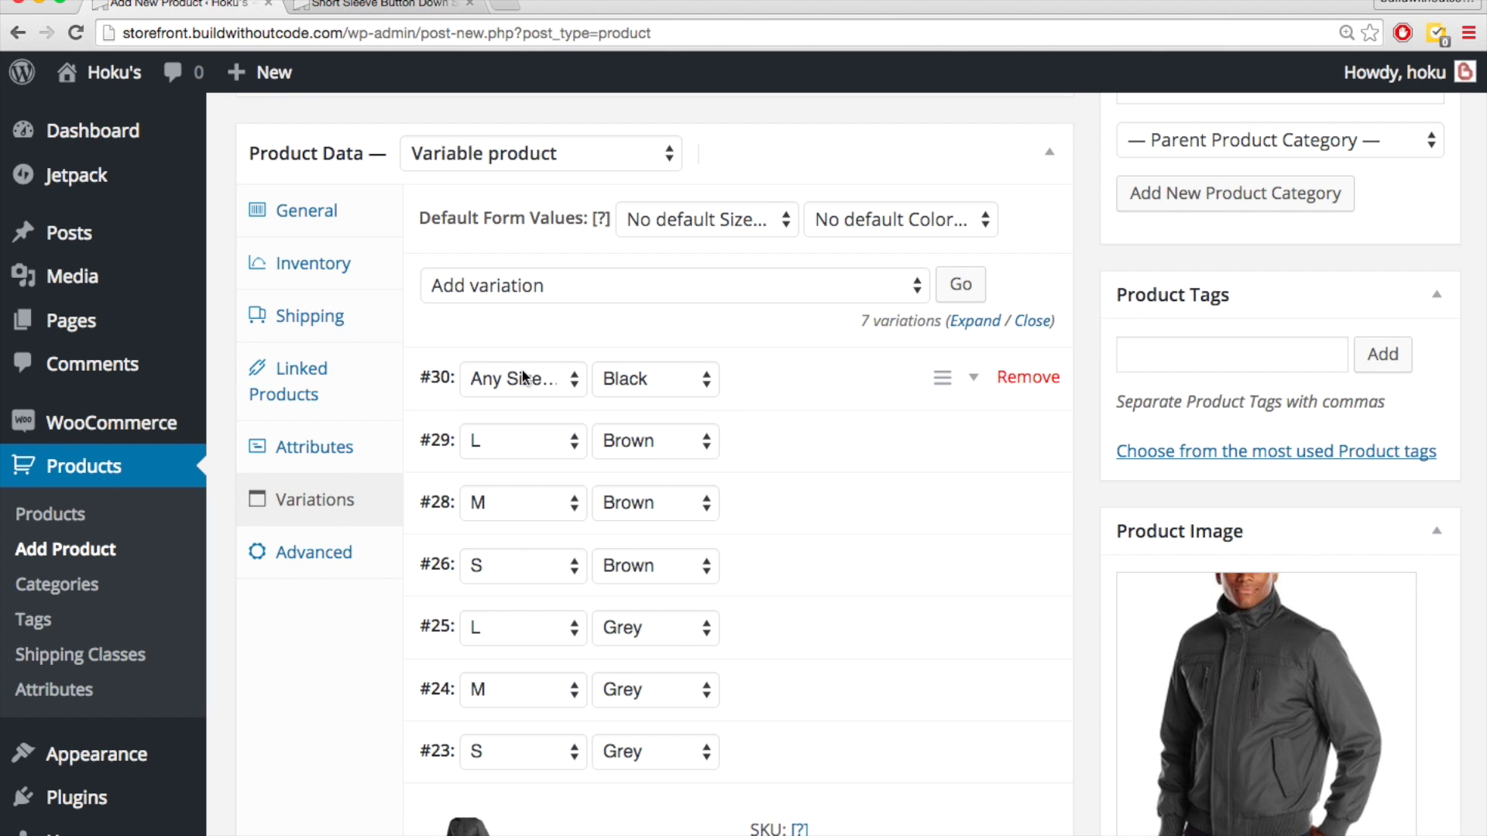
- Expand the Any Size Black variation, upload the black jacket photo 81f+T2anBeL._UY879_.jpg and set it as the variation's image
scroll(663, 336, "down", 1)
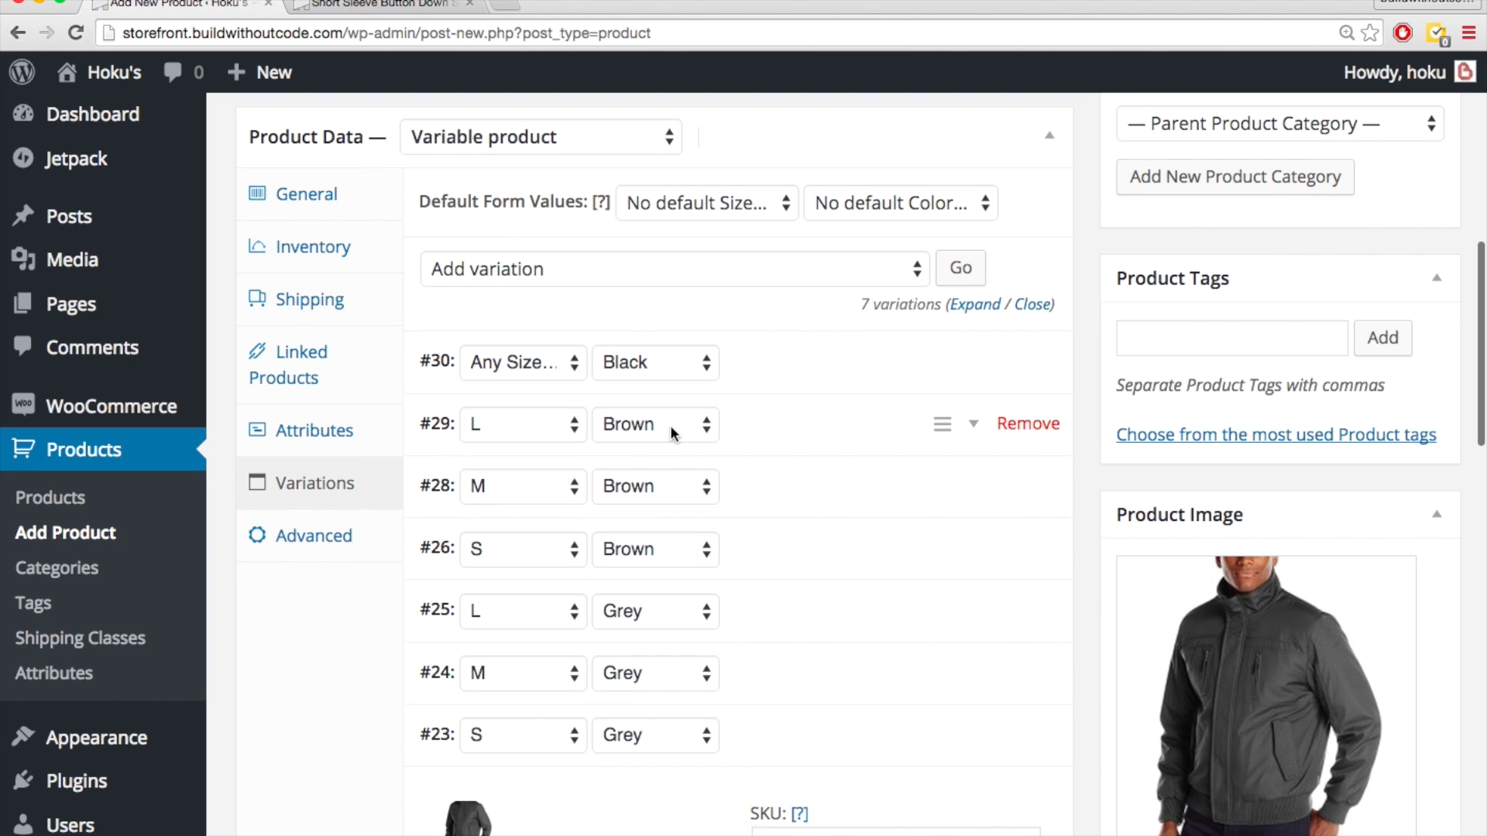
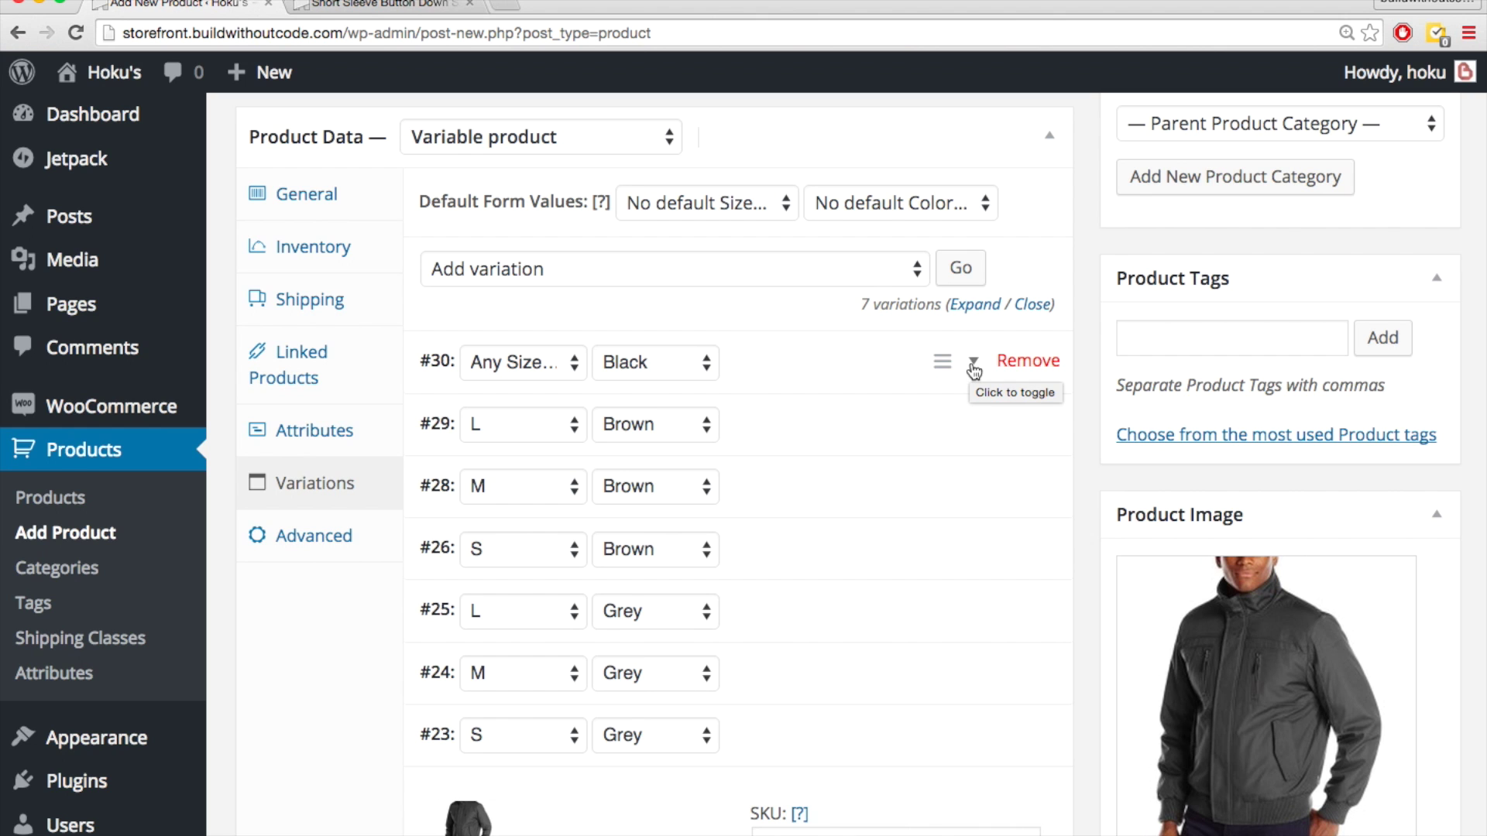
left_click(973, 364)
scroll(579, 469, "down", 1)
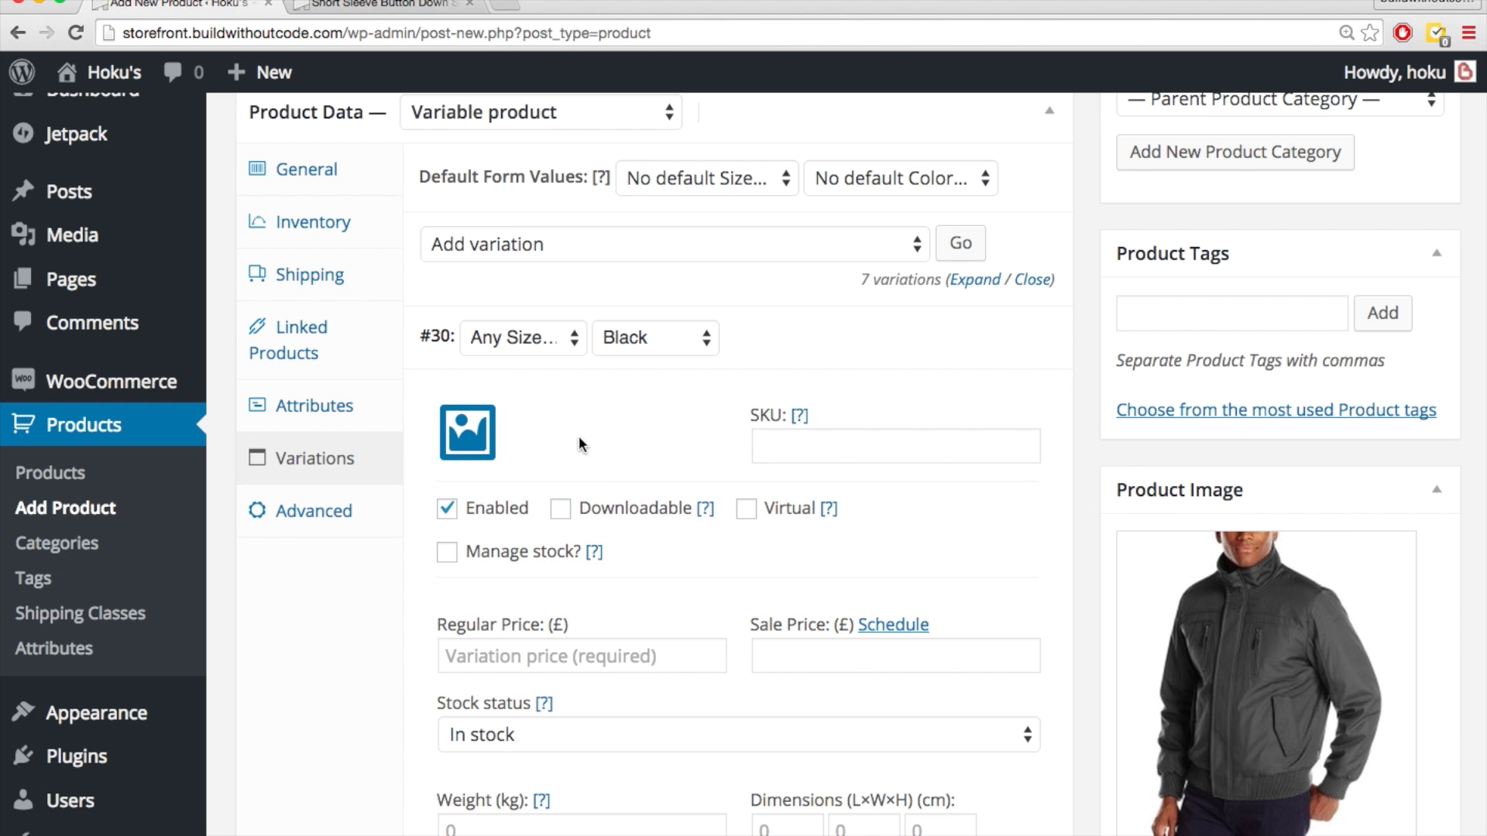
left_click(467, 432)
left_click(131, 190)
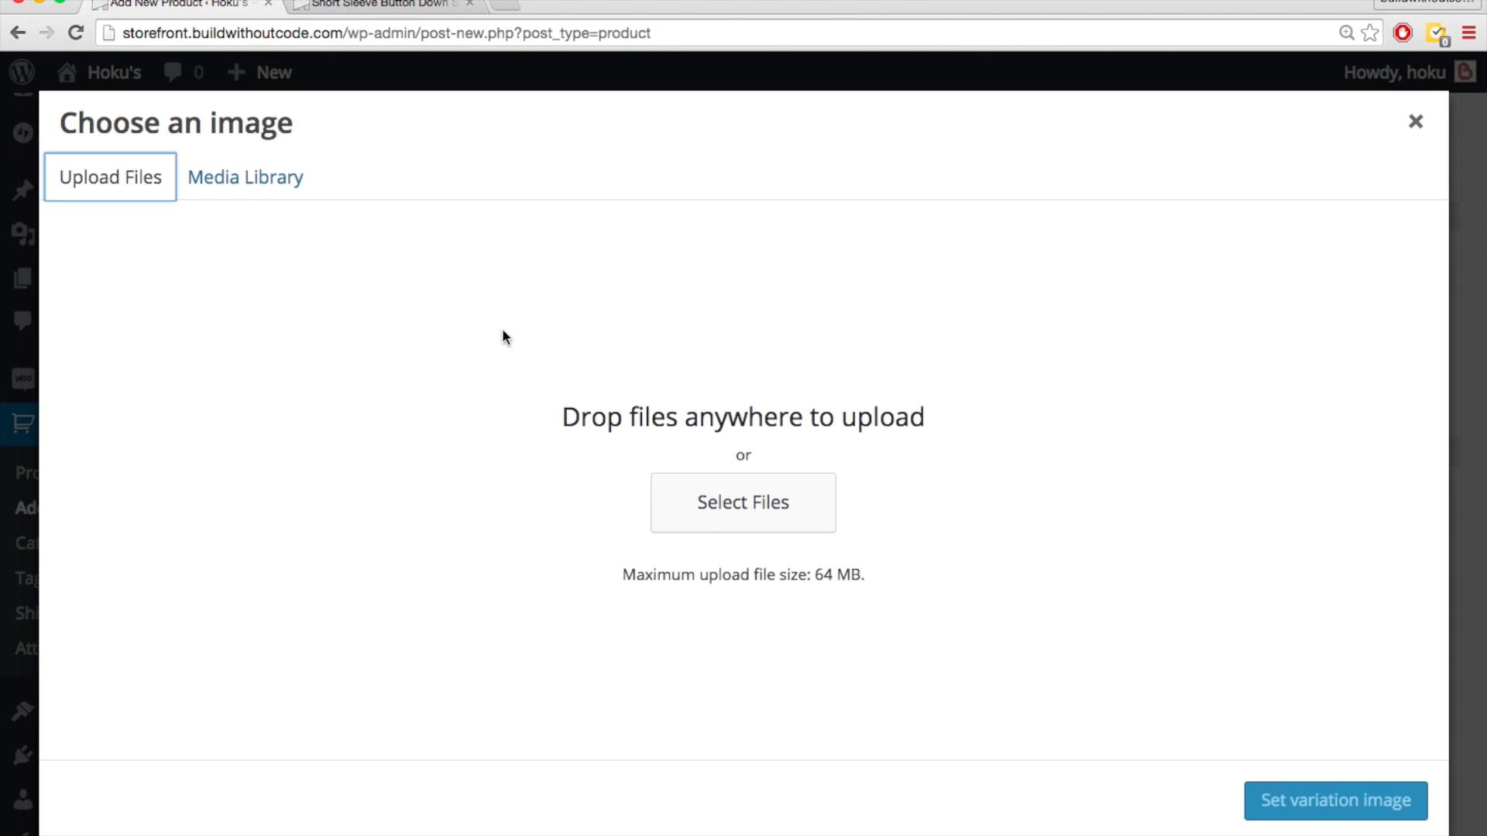
left_click(700, 527)
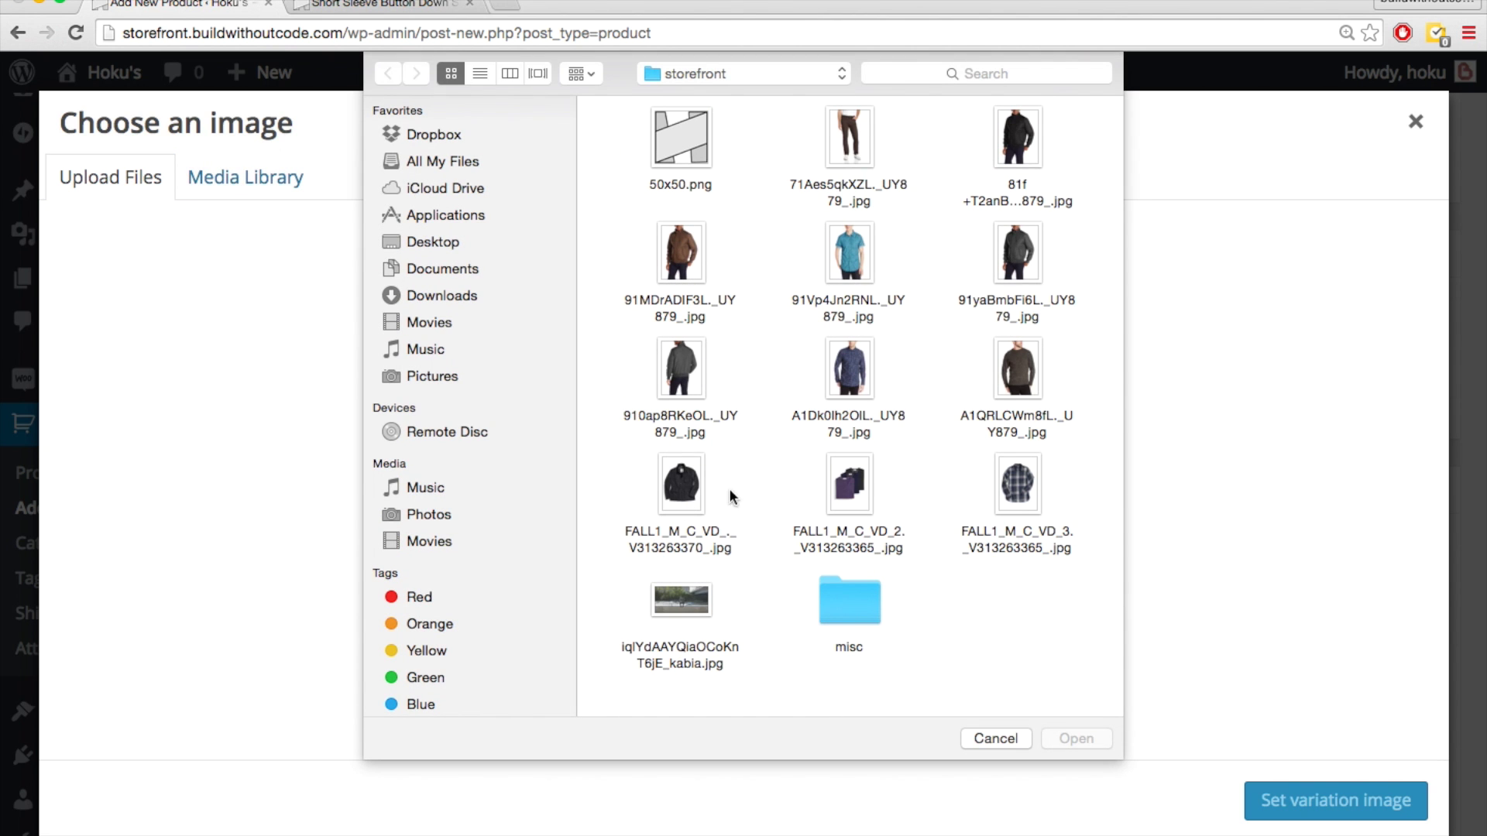
double_click(1005, 159)
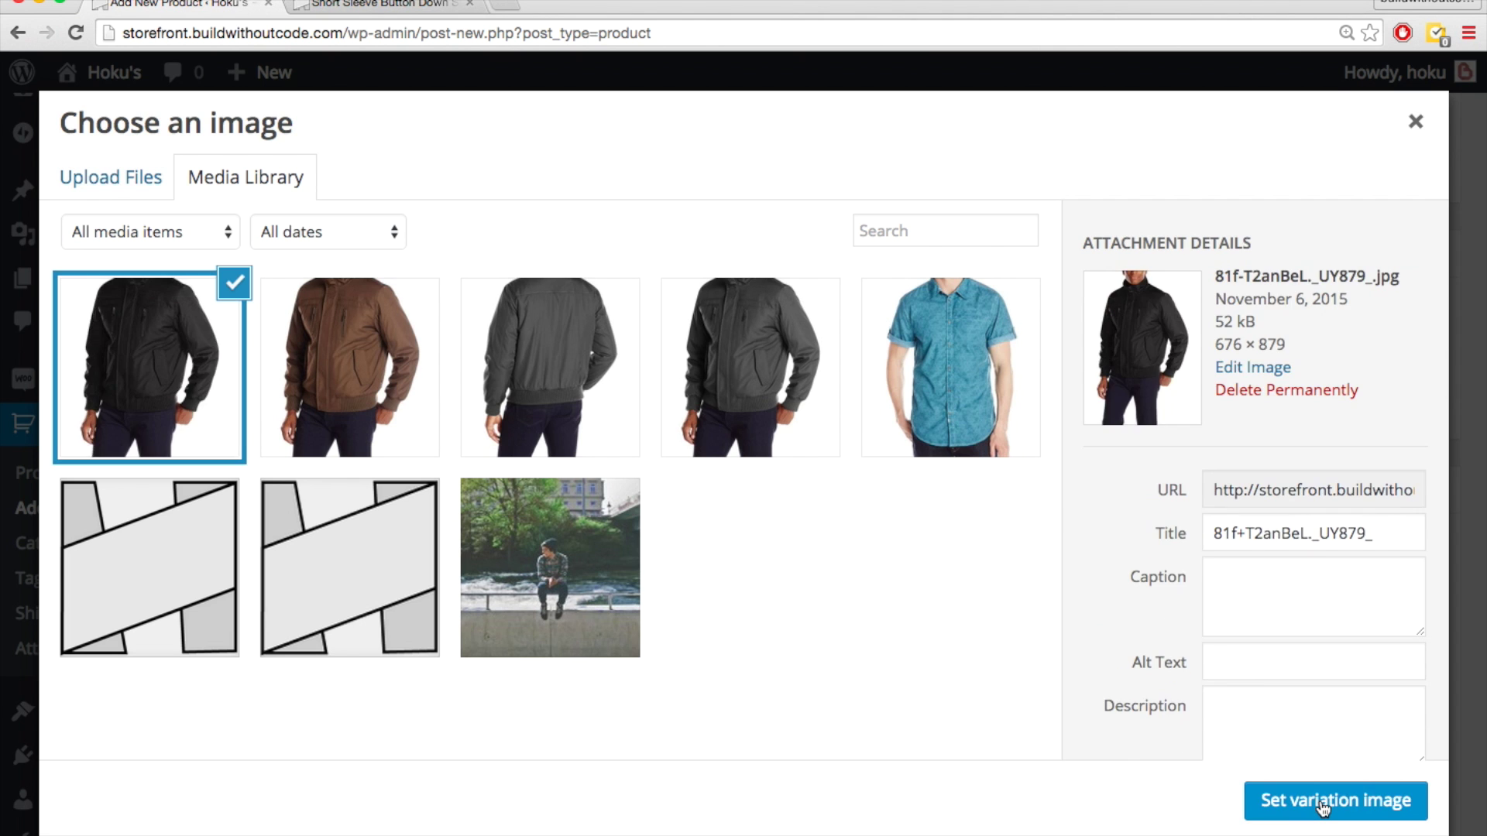
left_click(1323, 802)
- Set the Black variation's regular price to 79 and its sale price to 59
scroll(731, 605, "down", 2)
scroll(731, 598, "down", 1)
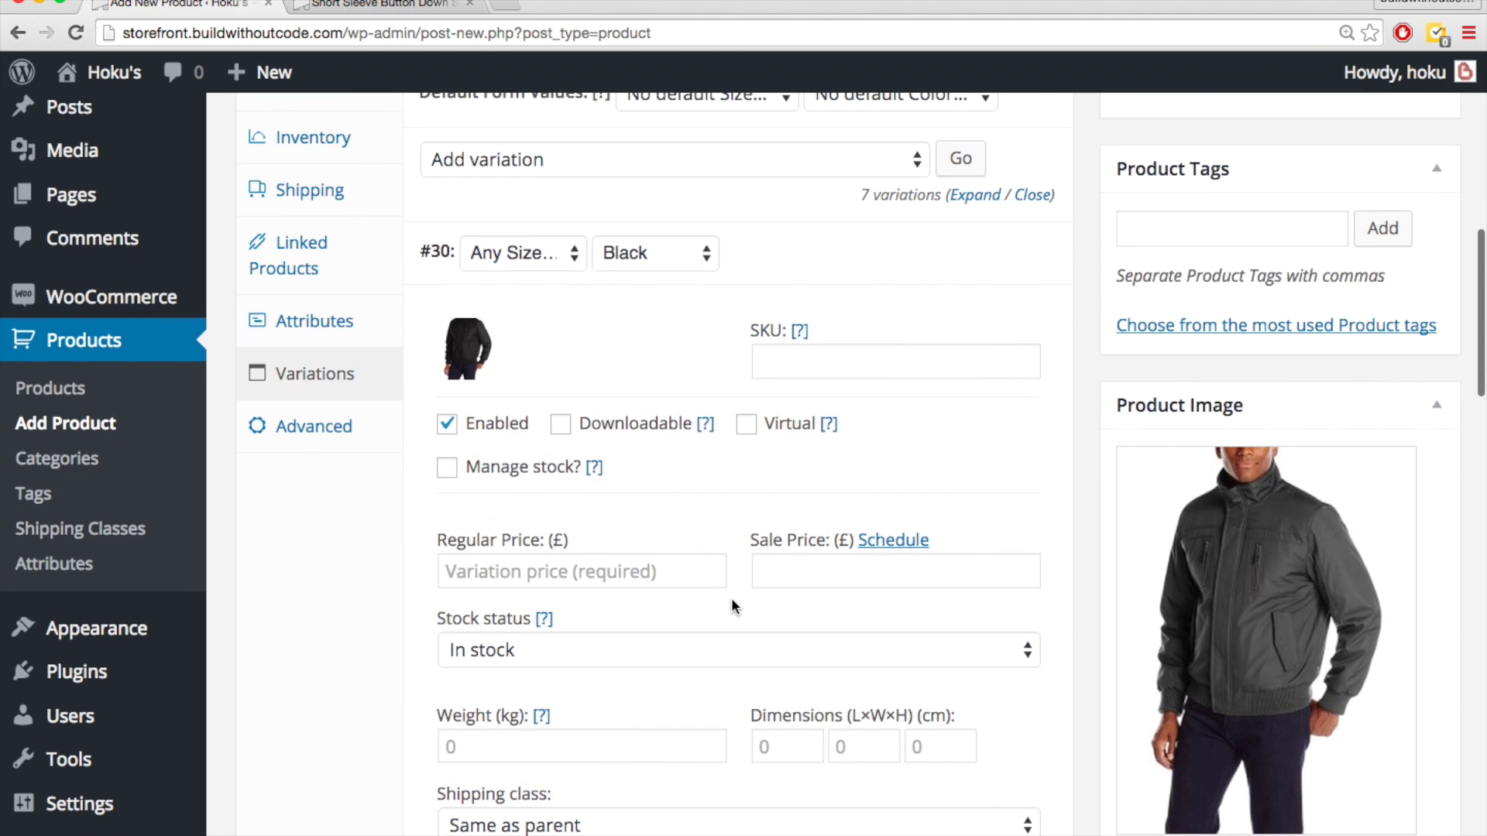
left_click(591, 569)
type("79")
key("Tab")
key("Tab")
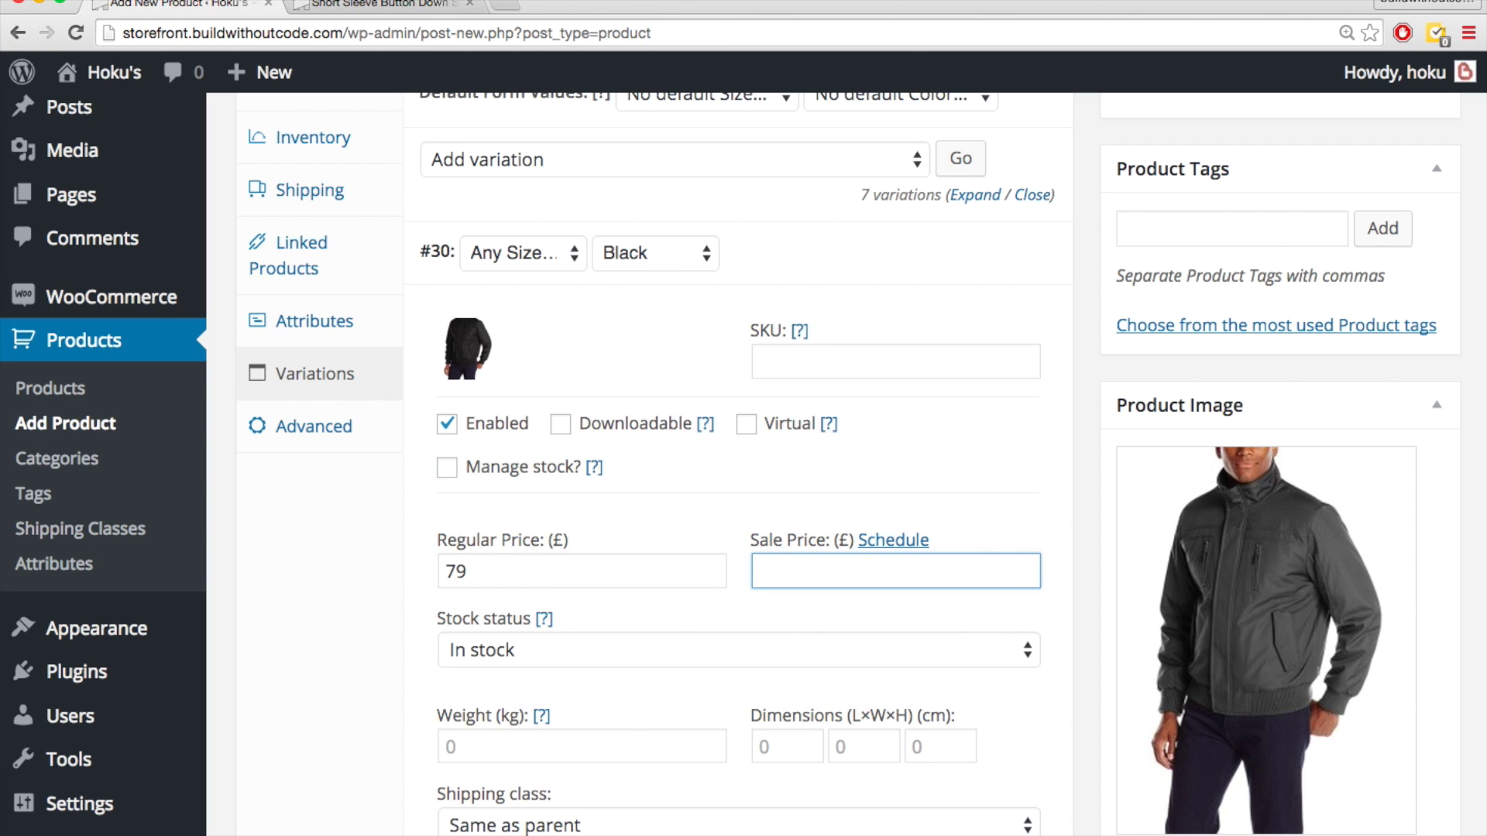
left_click(690, 510)
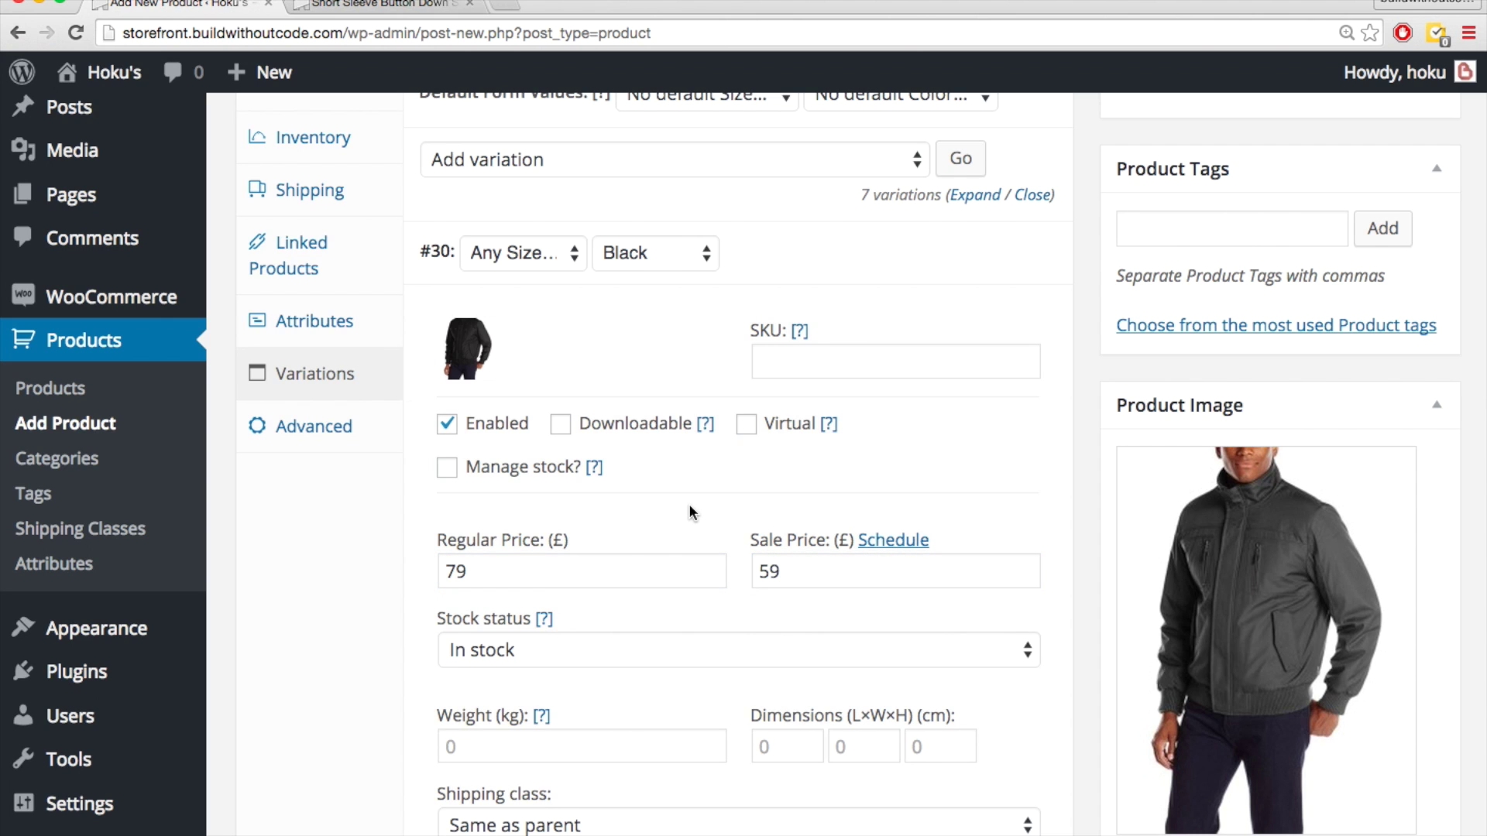
- Look over the Black variation's fields, collapse it, and review the list of jacket variations
scroll(690, 509, "down", 1)
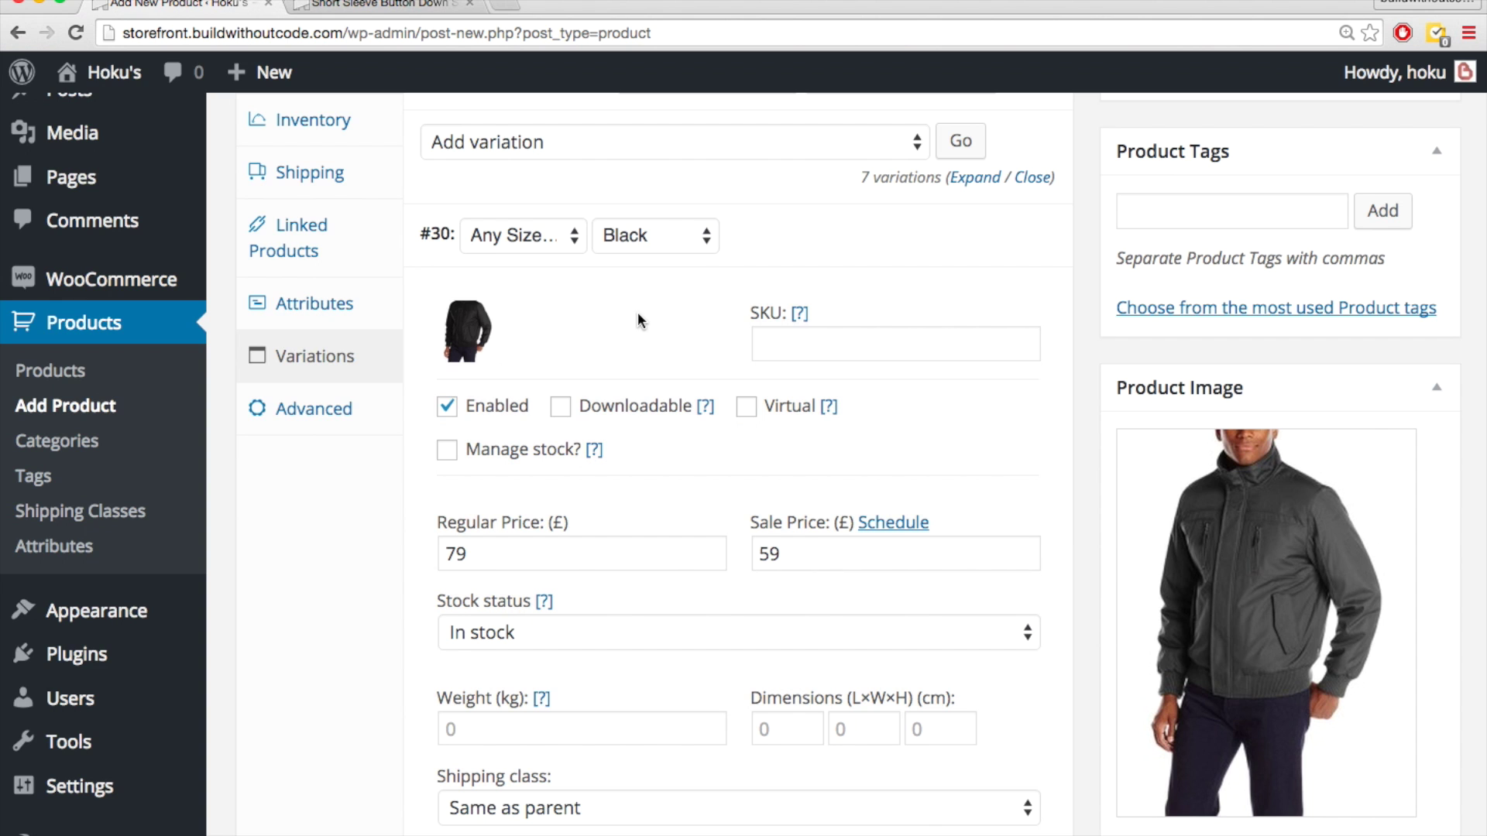
scroll(638, 320, "down", 1)
scroll(638, 321, "up", 1)
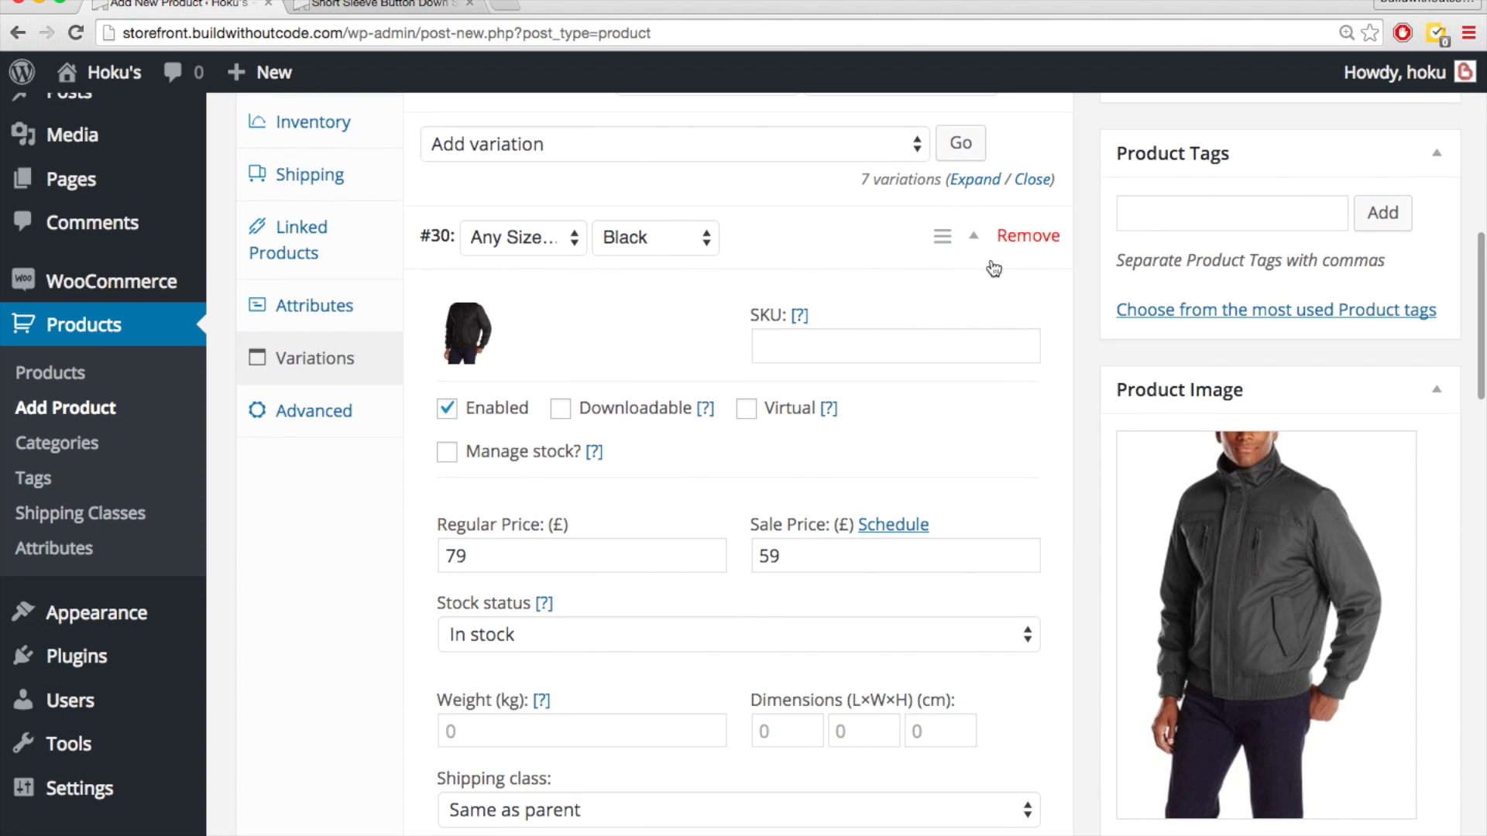
left_click(974, 237)
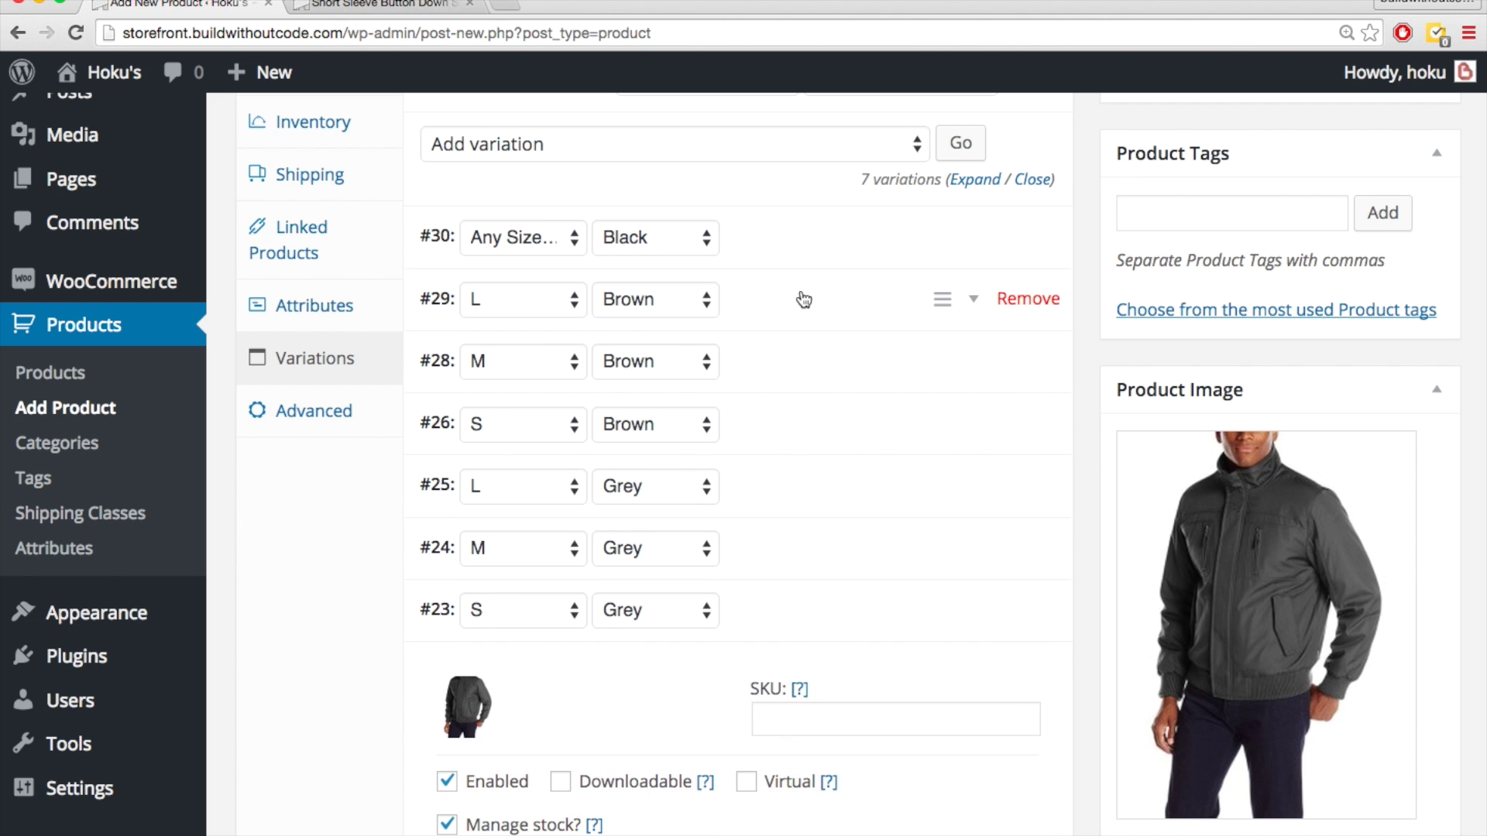
scroll(801, 299, "down", 1)
scroll(826, 292, "up", 4)
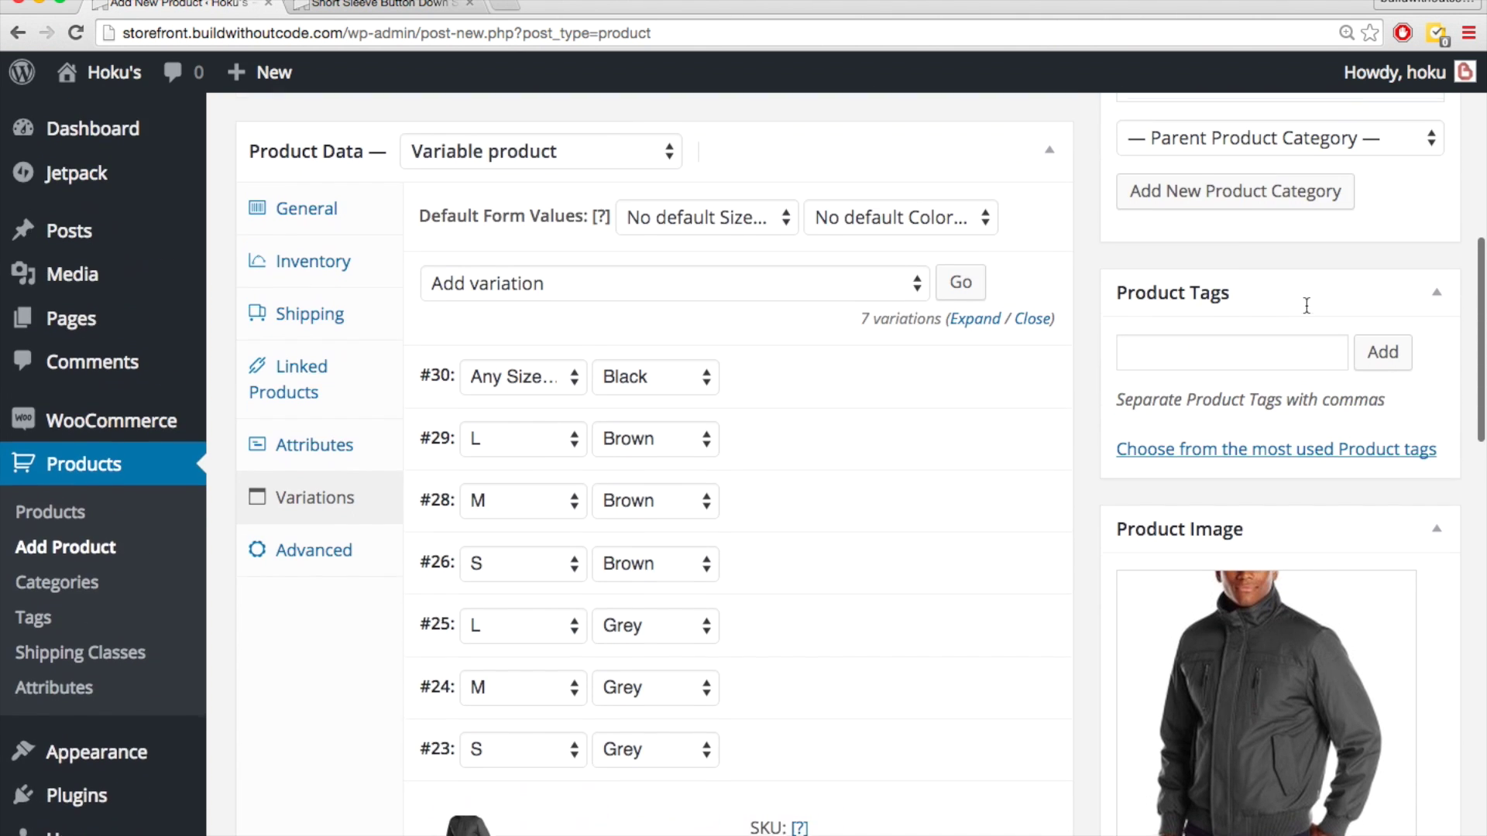
- Enable reviews in the Jacket's advanced product data and try to publish the product
scroll(1304, 310, "down", 4)
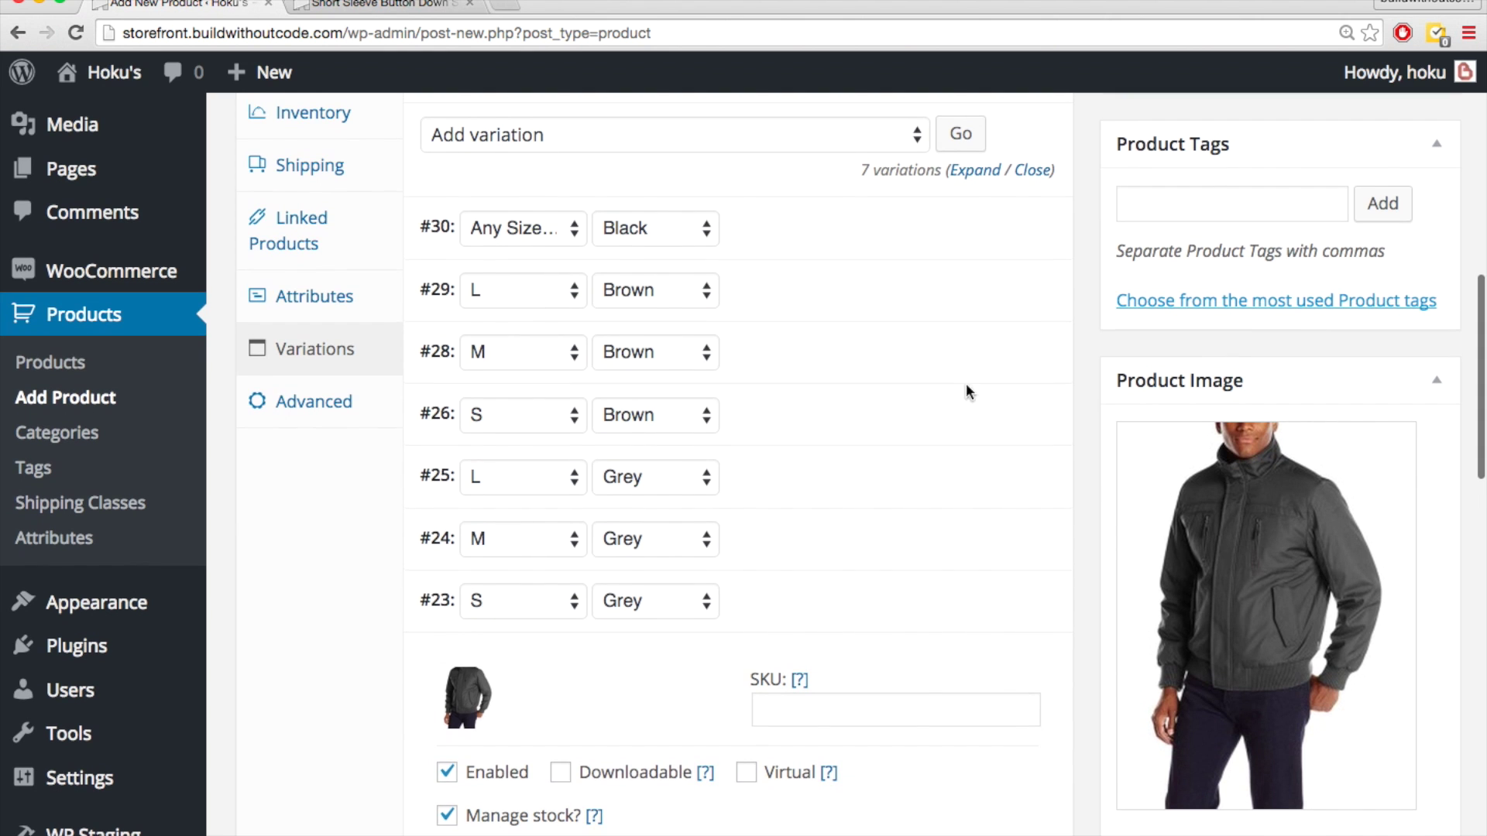
left_click(305, 418)
left_click(623, 243)
scroll(705, 280, "up", 4)
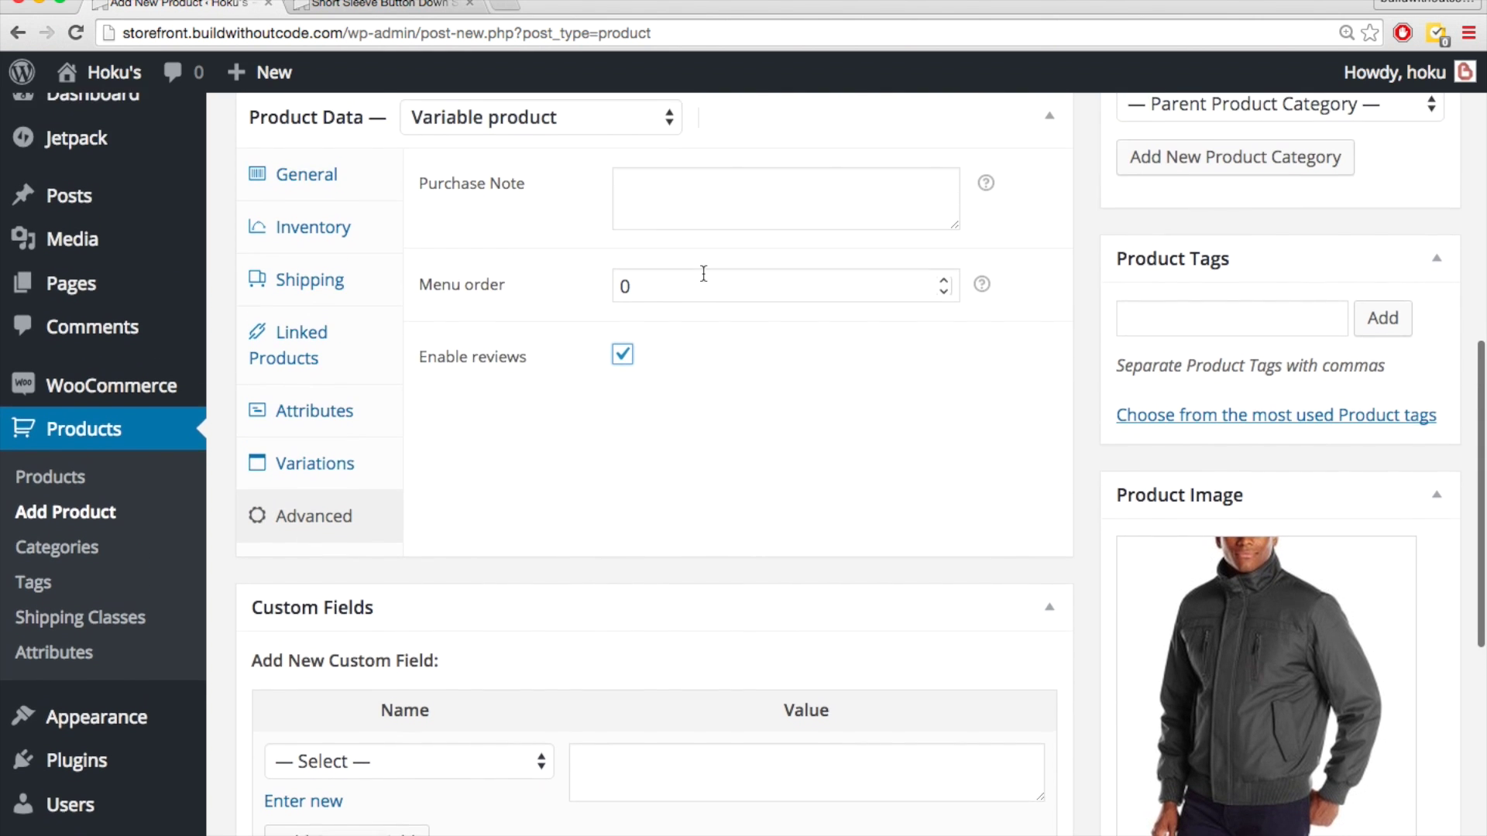
scroll(1260, 320, "up", 10)
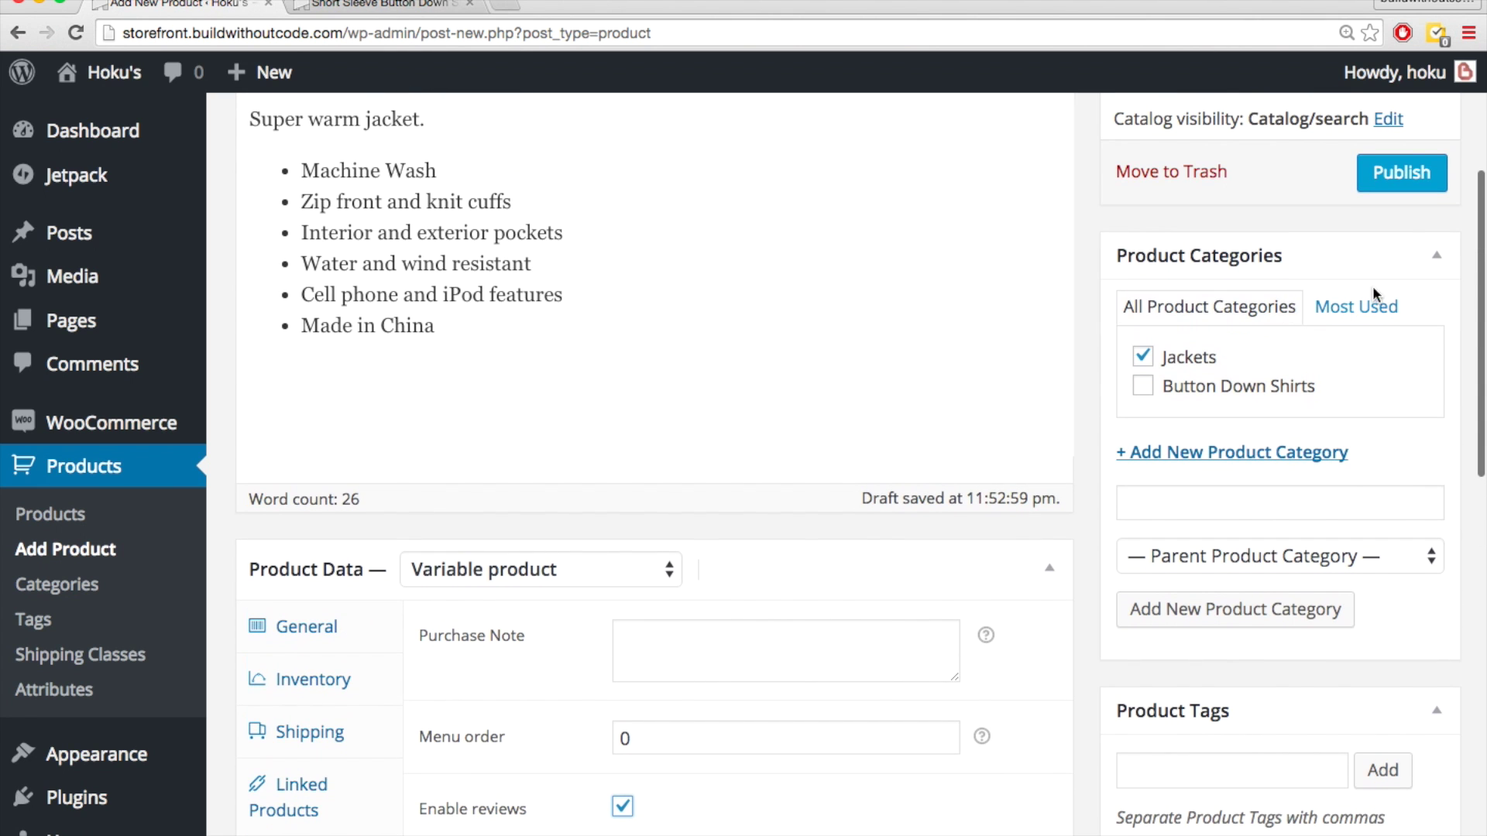
left_click(1398, 193)
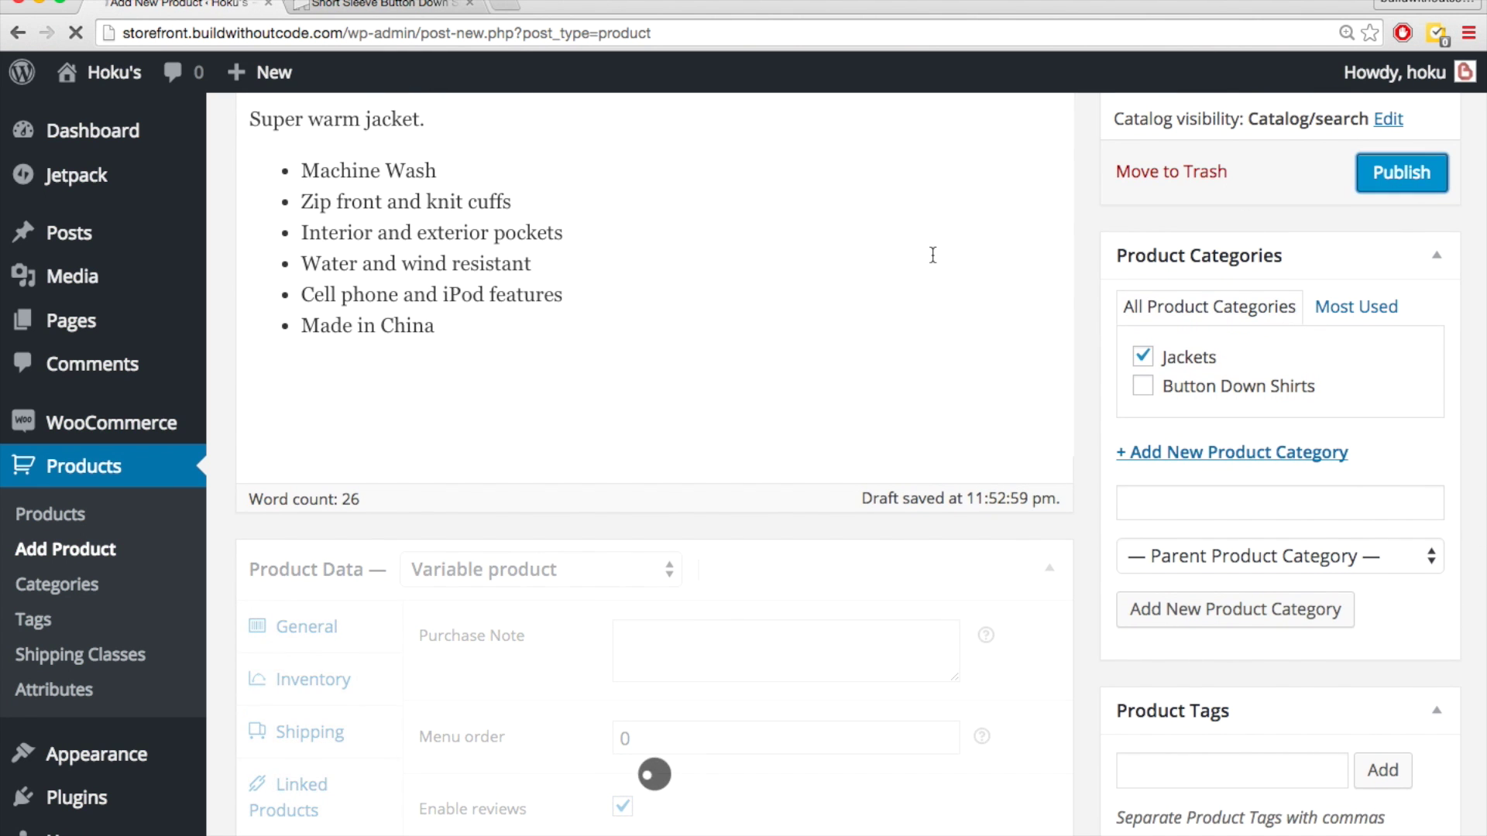
- Open the Hoku's store home page and check its Product Categories and Recent Products sections for the Jacket
key("ctrl+Tab")
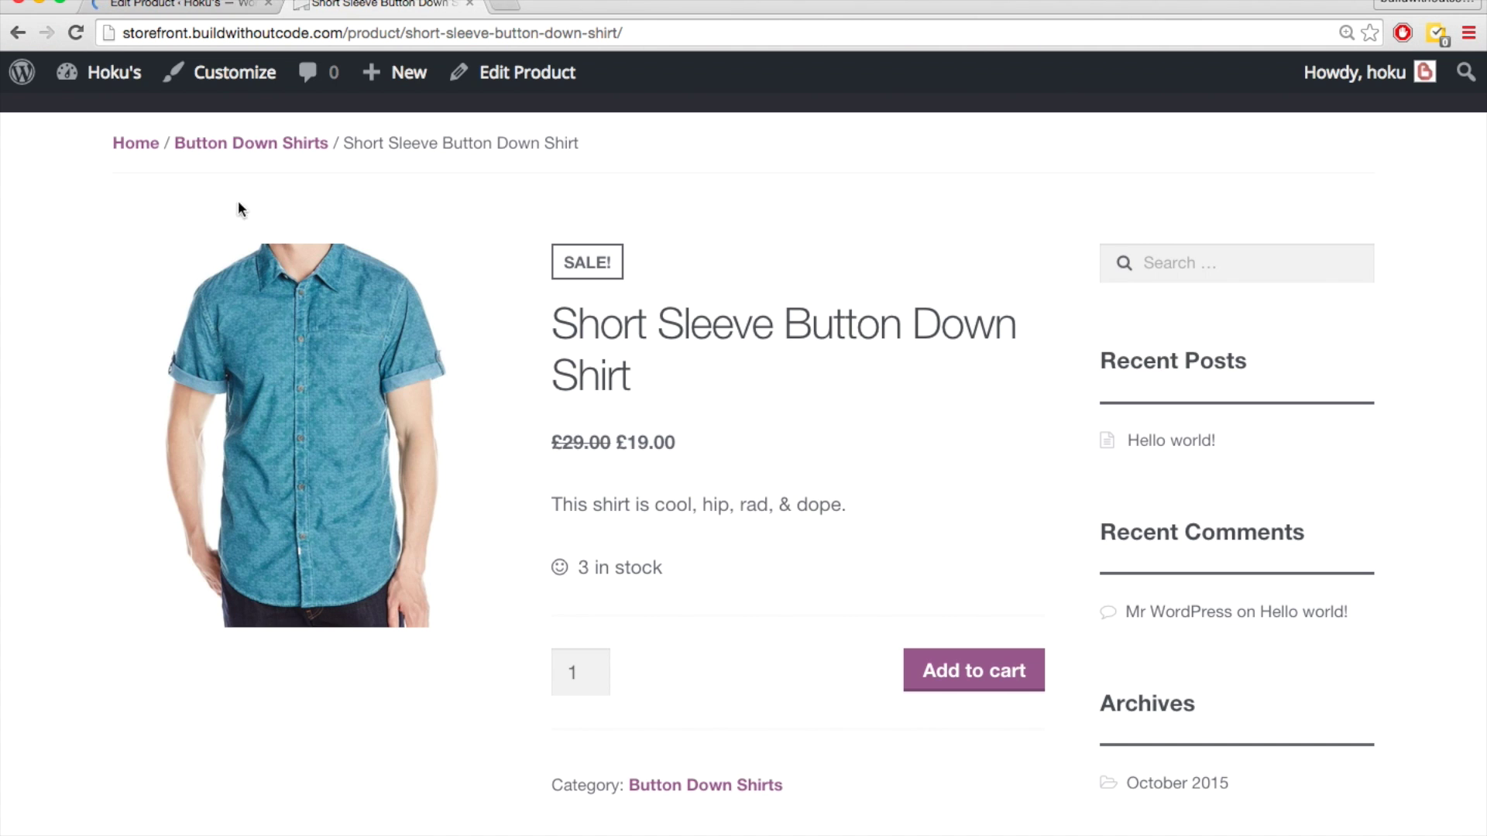
scroll(238, 200, "up", 5)
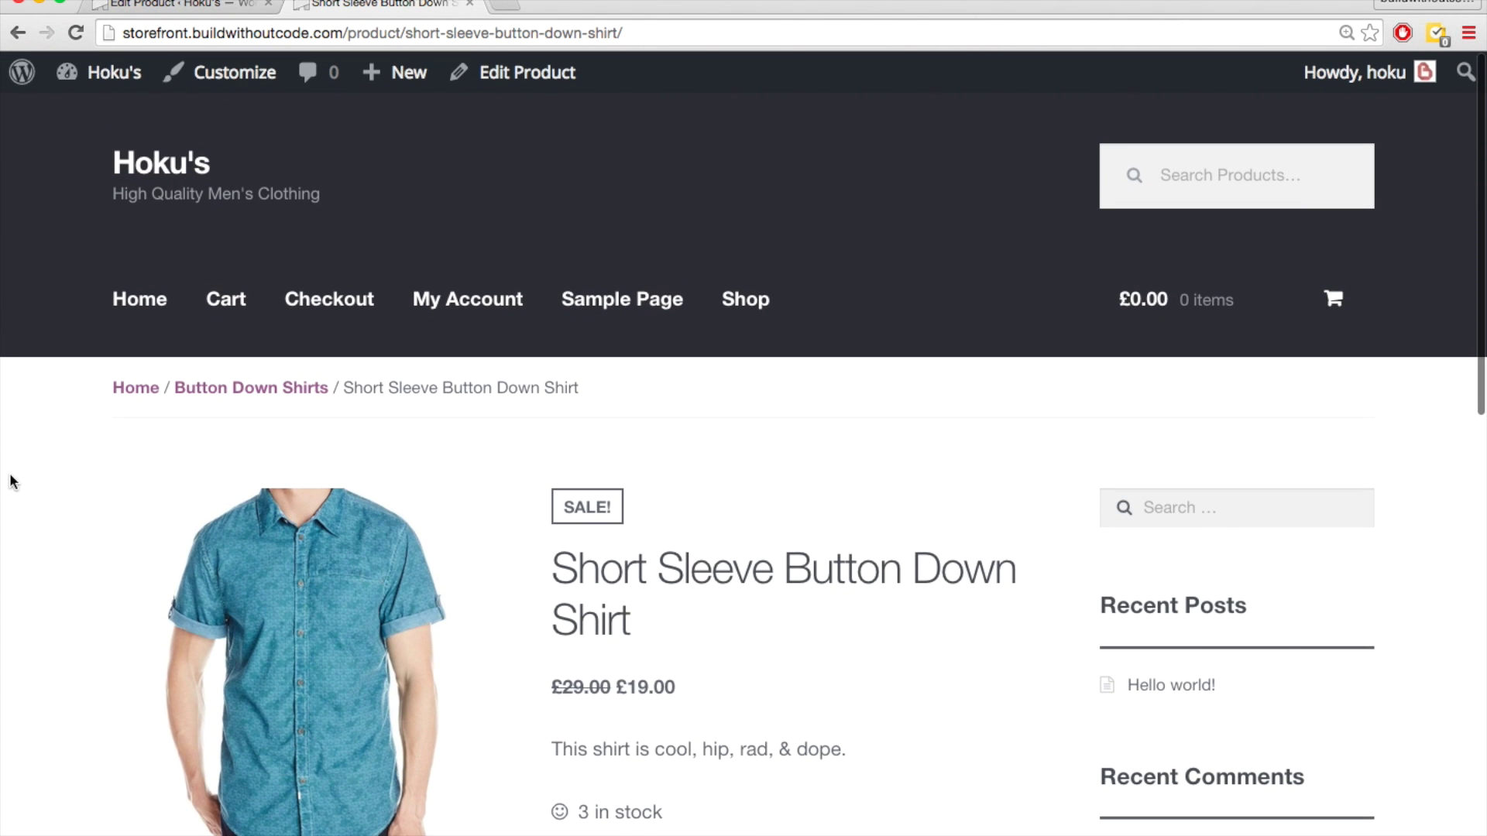
left_click(137, 164)
scroll(38, 440, "down", 15)
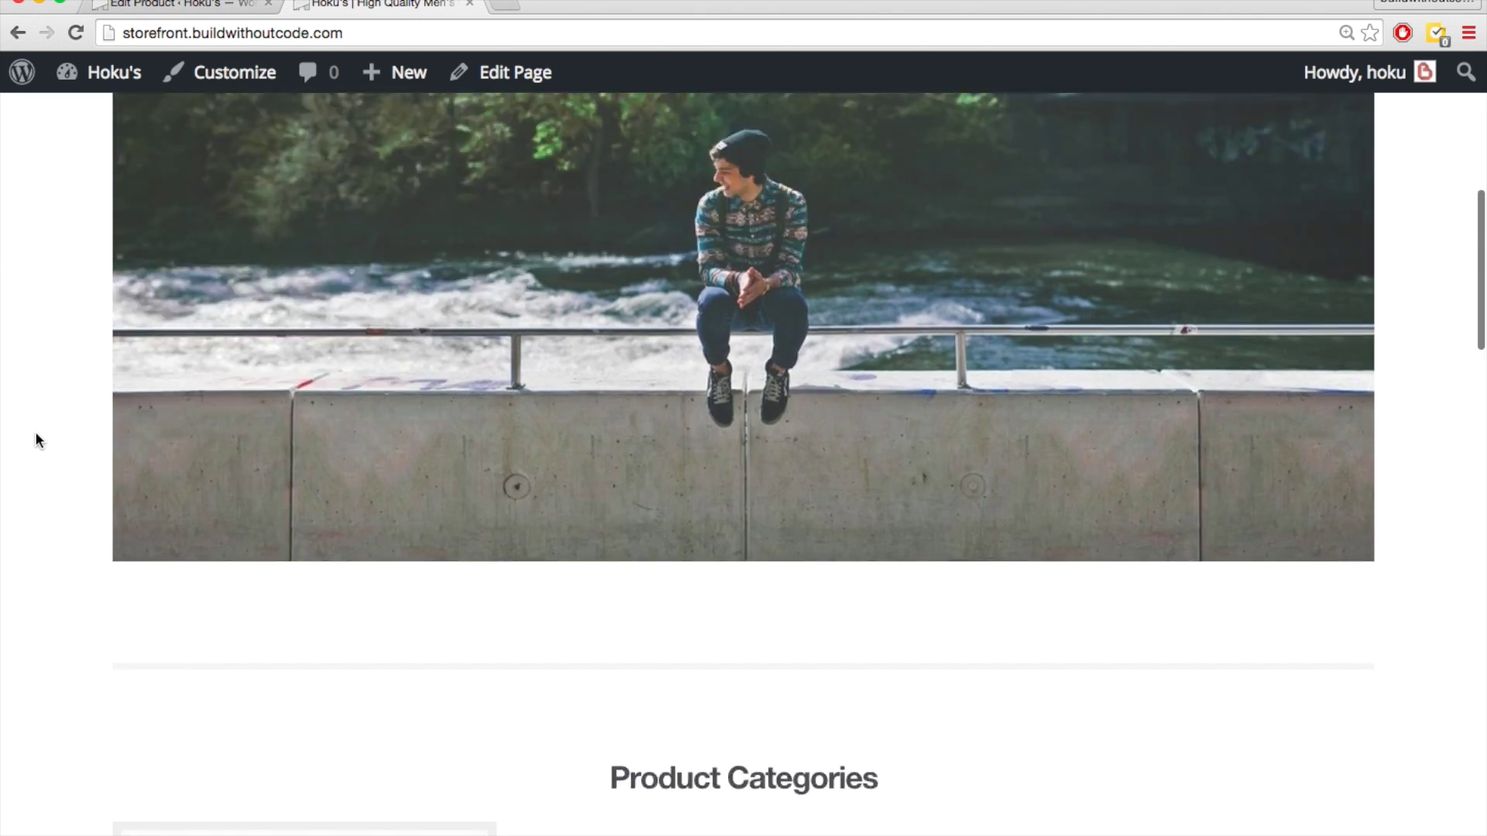
scroll(37, 440, "down", 9)
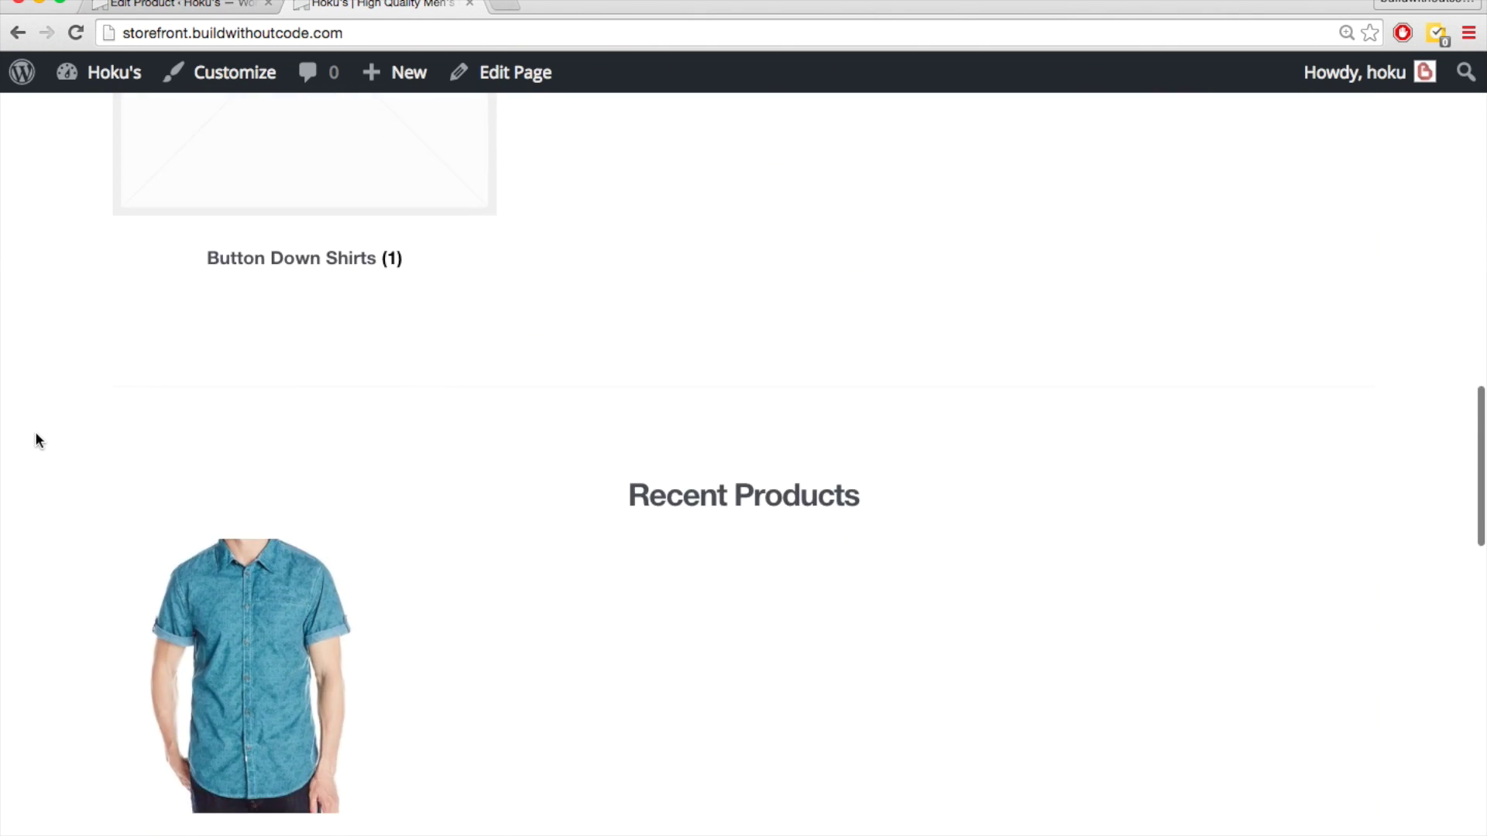
- Return to the Jacket's Edit Product page and publish the draft
key("ctrl+shift+Tab")
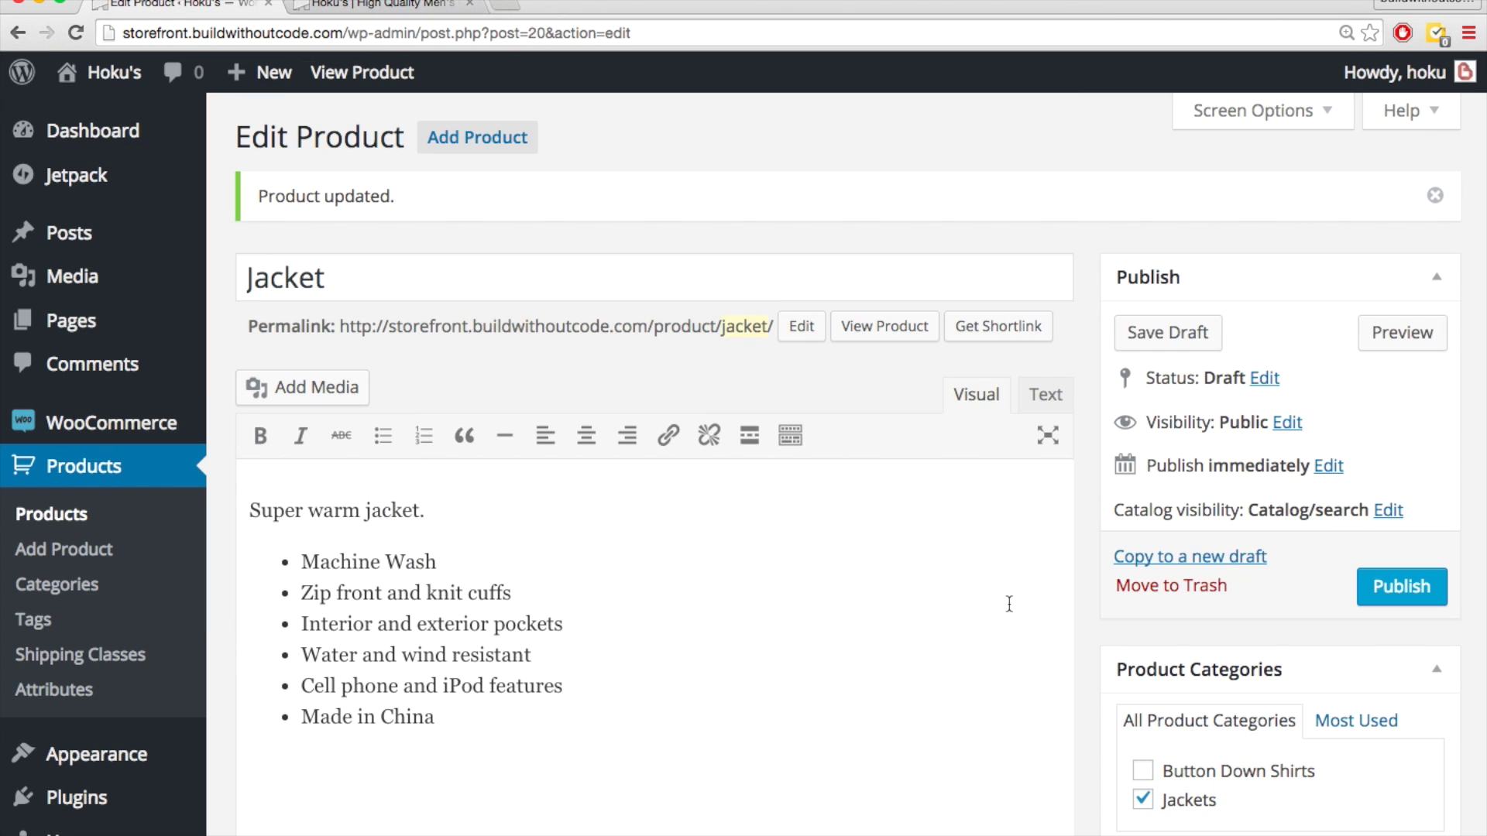
scroll(1267, 604, "down", 5)
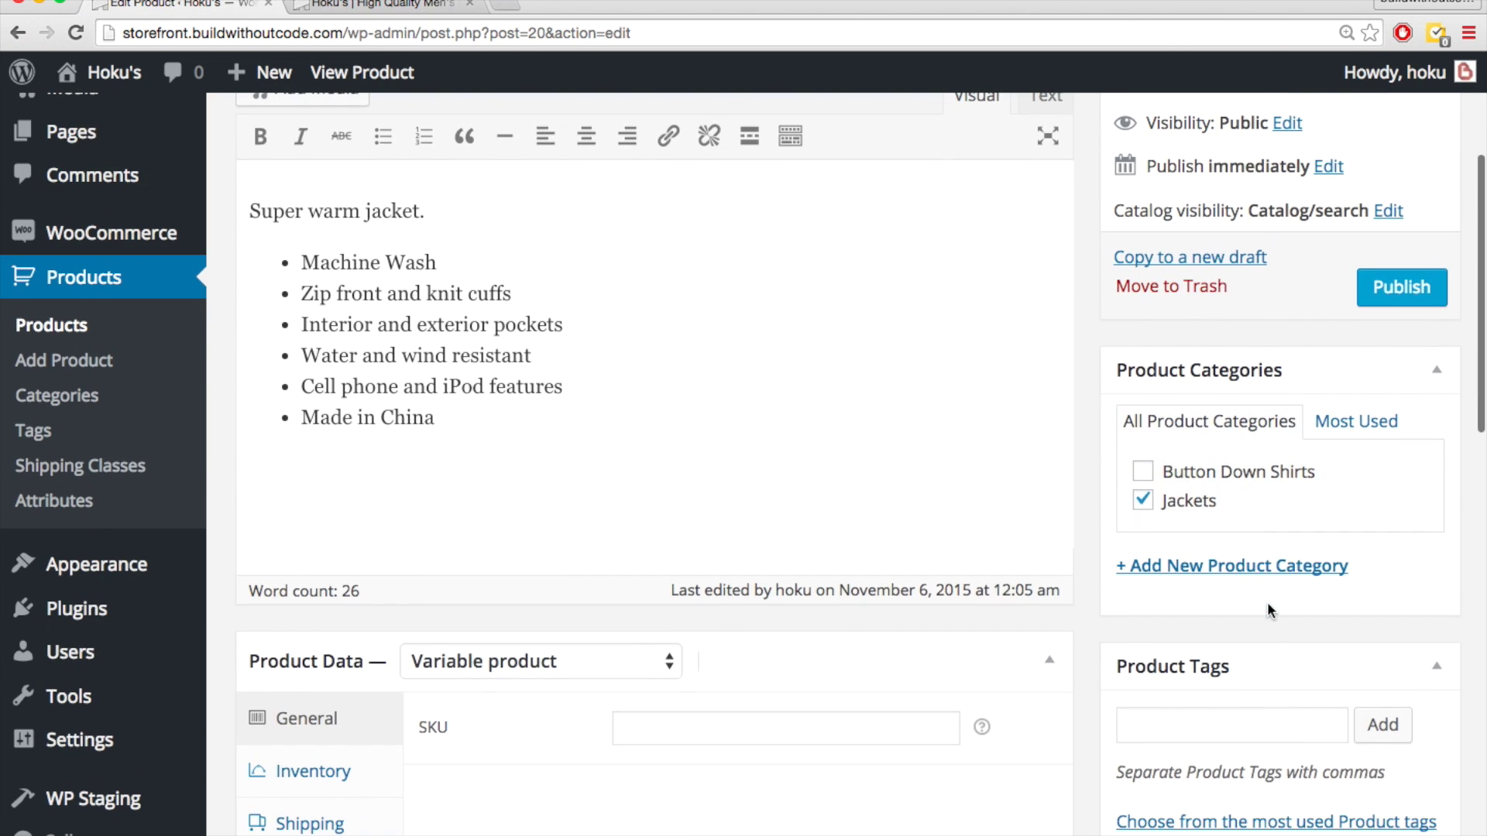
scroll(1268, 608, "up", 2)
scroll(1270, 612, "up", 2)
left_click(1391, 501)
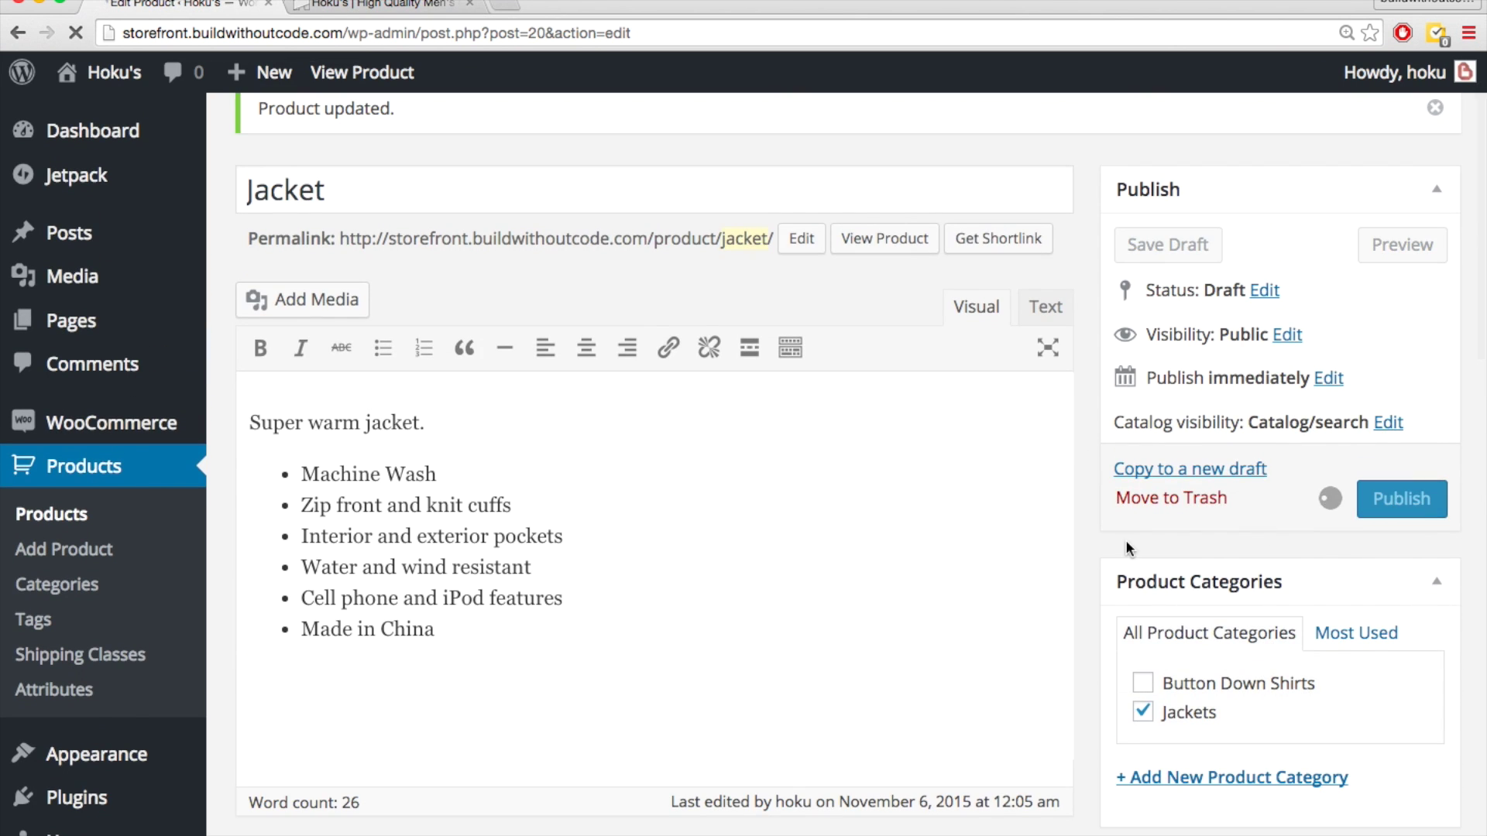
- Reload the store home page and open the Jacket's product page from Recent Products
key("ctrl+Tab")
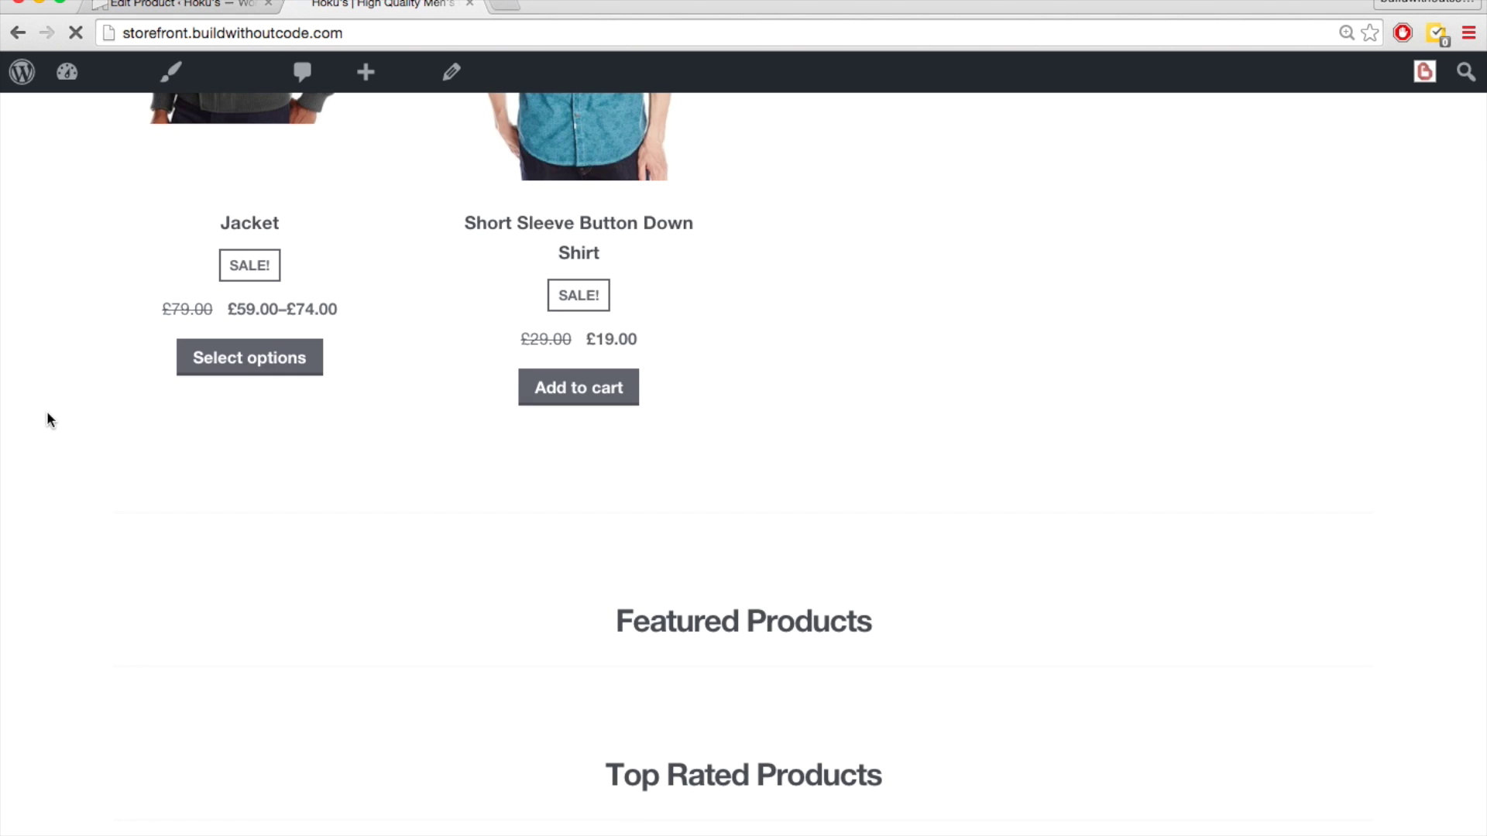
scroll(46, 415, "up", 5)
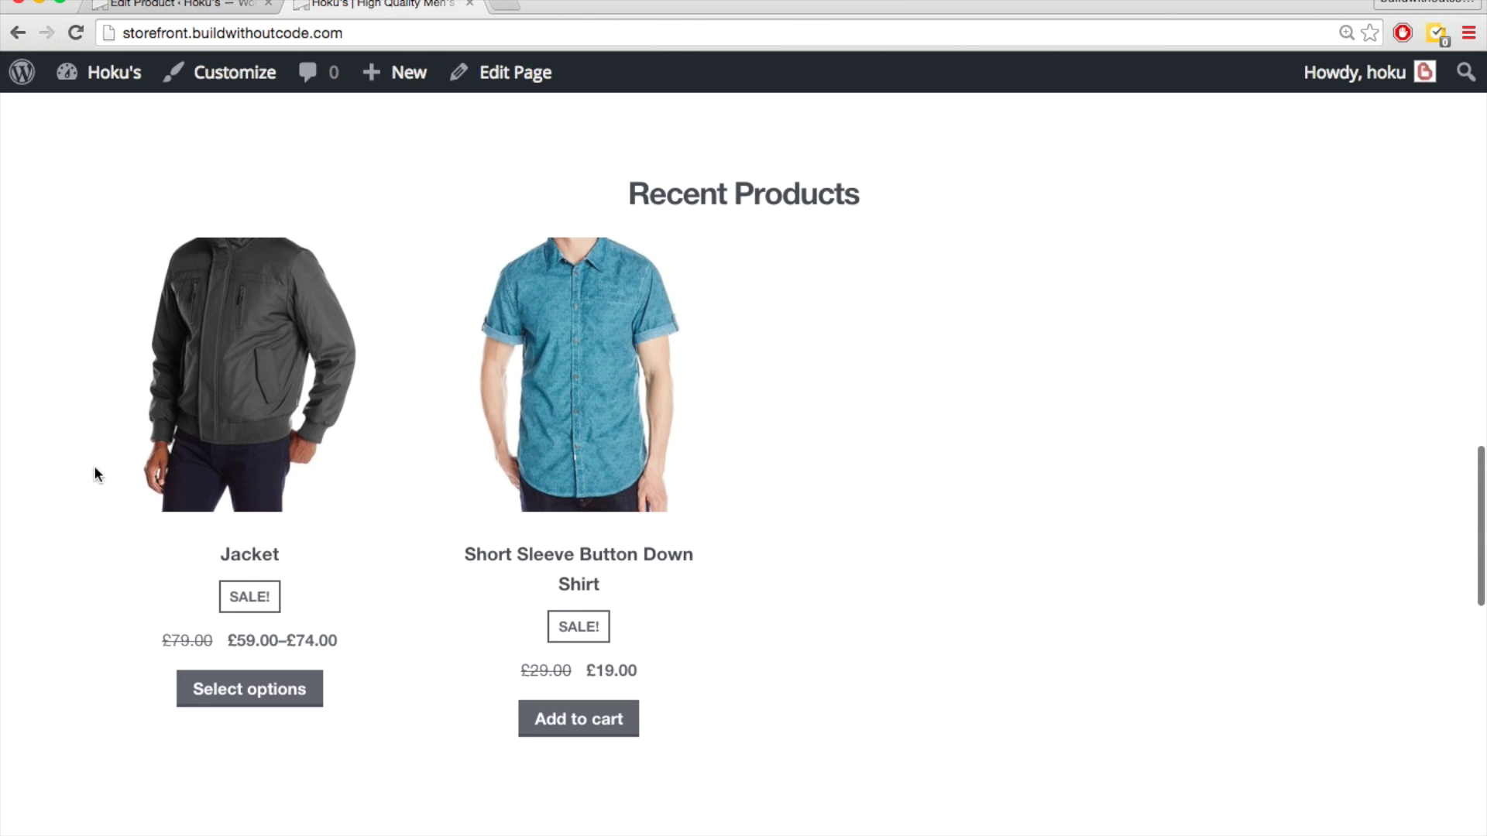
left_click(231, 408)
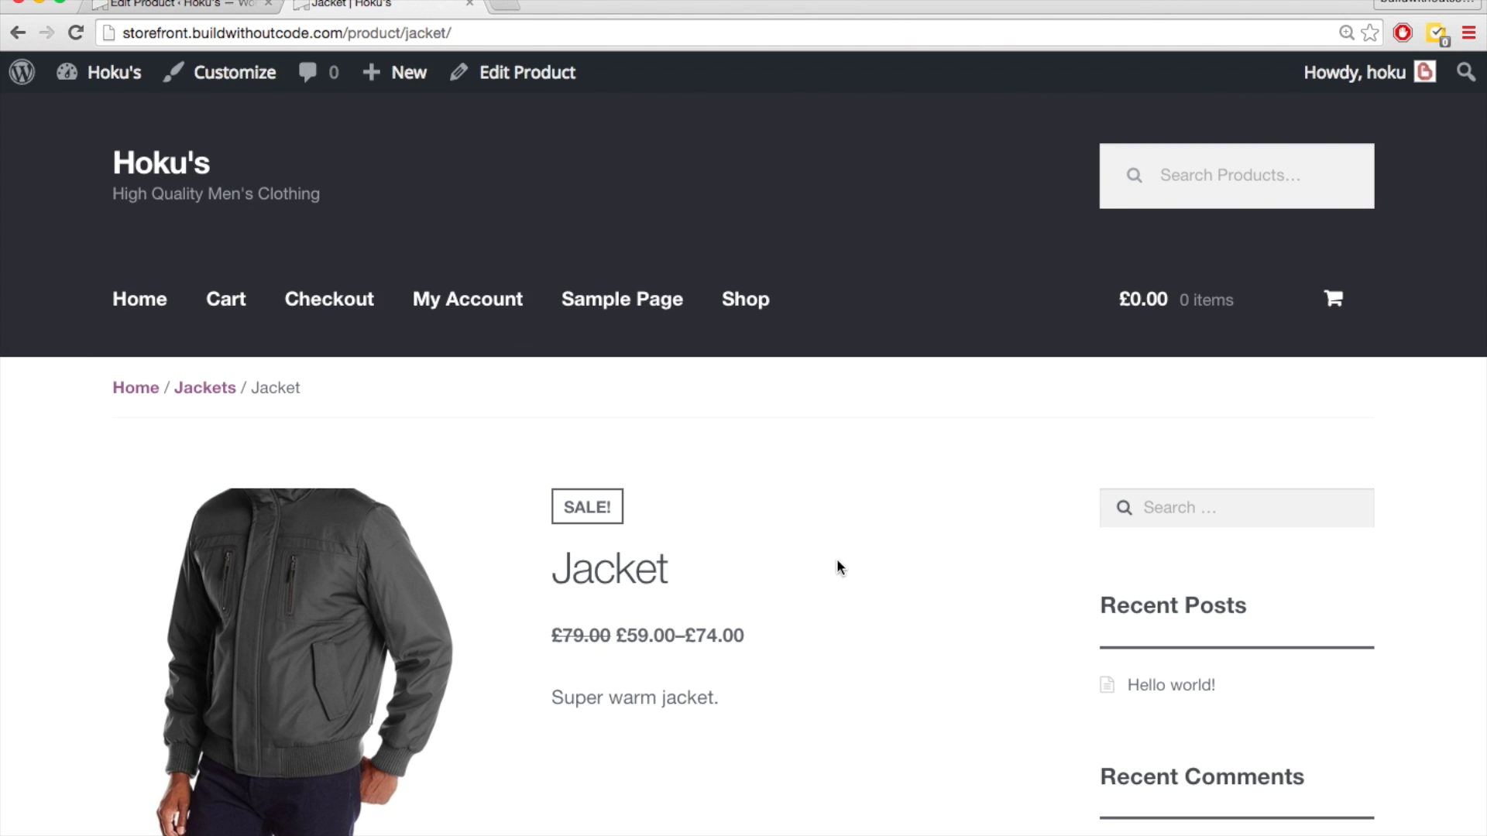
- Examine the sale badge, title and price range on the Jacket's product page
double_click(590, 507)
left_click(754, 561)
scroll(723, 637, "down", 2)
left_click_drag(617, 586, 778, 594)
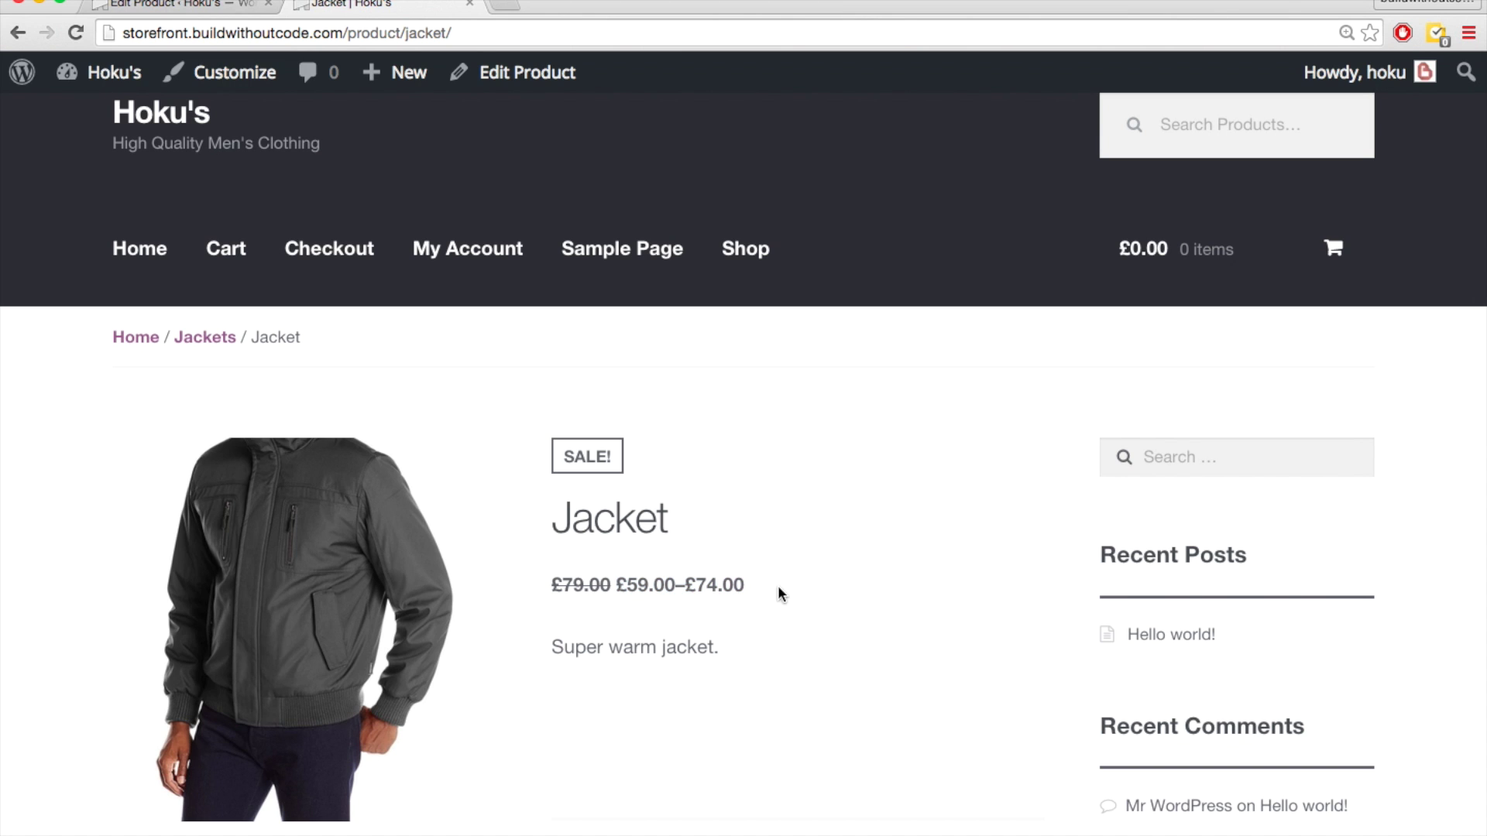
left_click(778, 591)
scroll(778, 592, "down", 2)
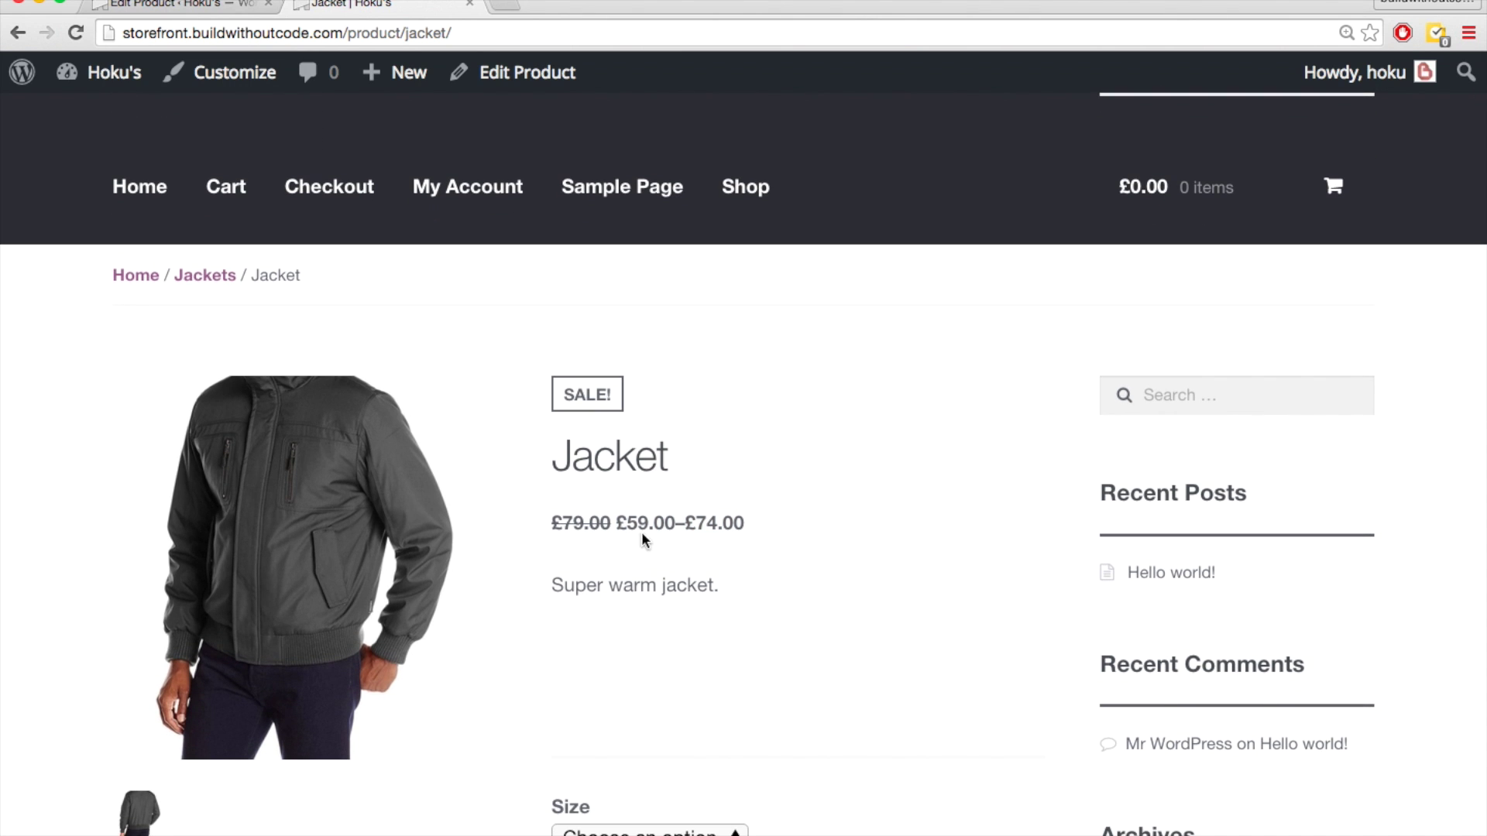
left_click_drag(617, 519, 778, 516)
left_click(778, 515)
double_click(778, 515)
left_click(778, 516)
scroll(719, 586, "down", 5)
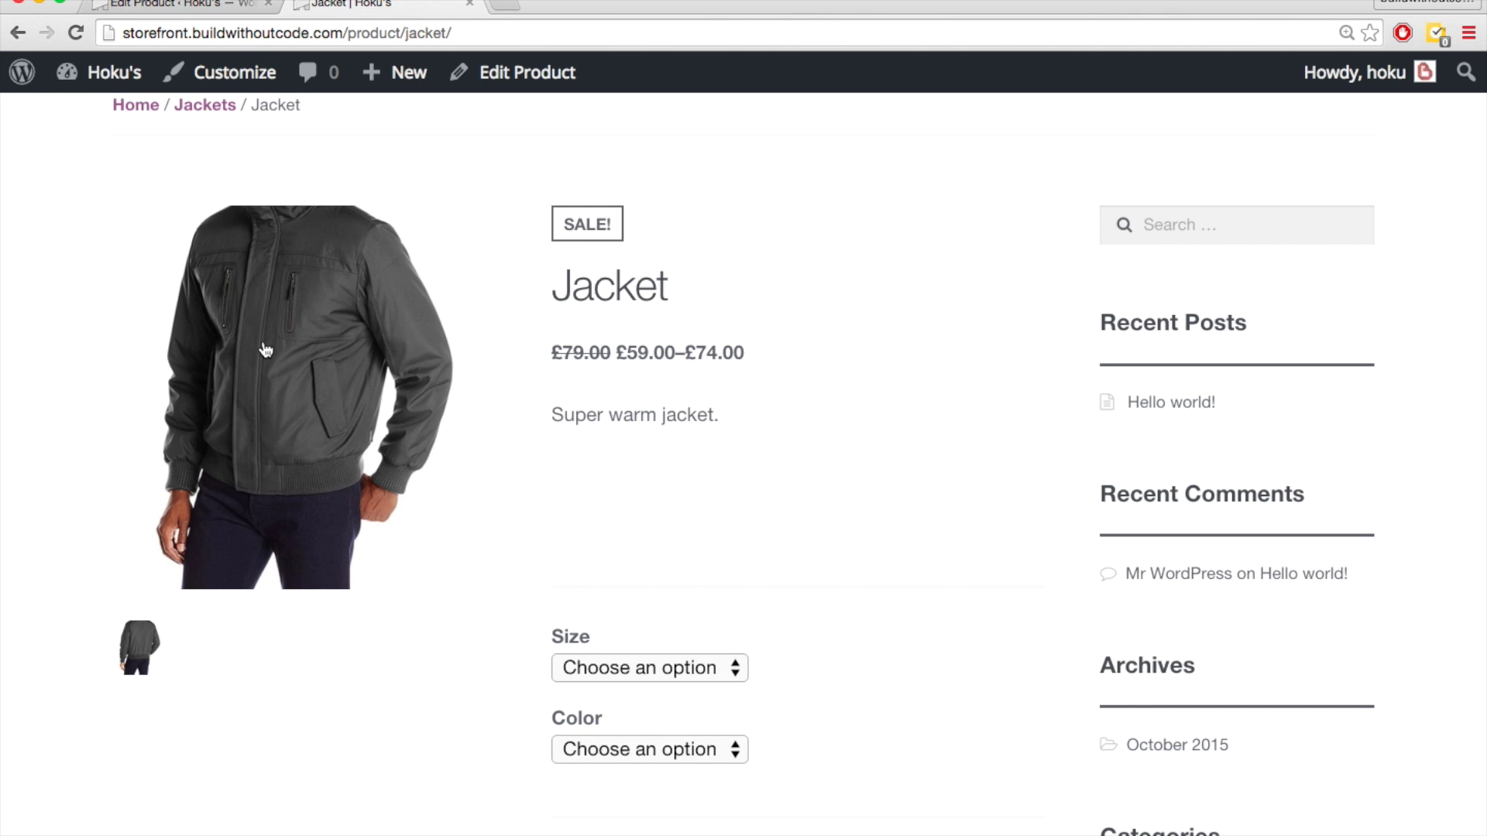
- View the Jacket's front photo and back gallery photo enlarged, closing each one after viewing
left_click(352, 385)
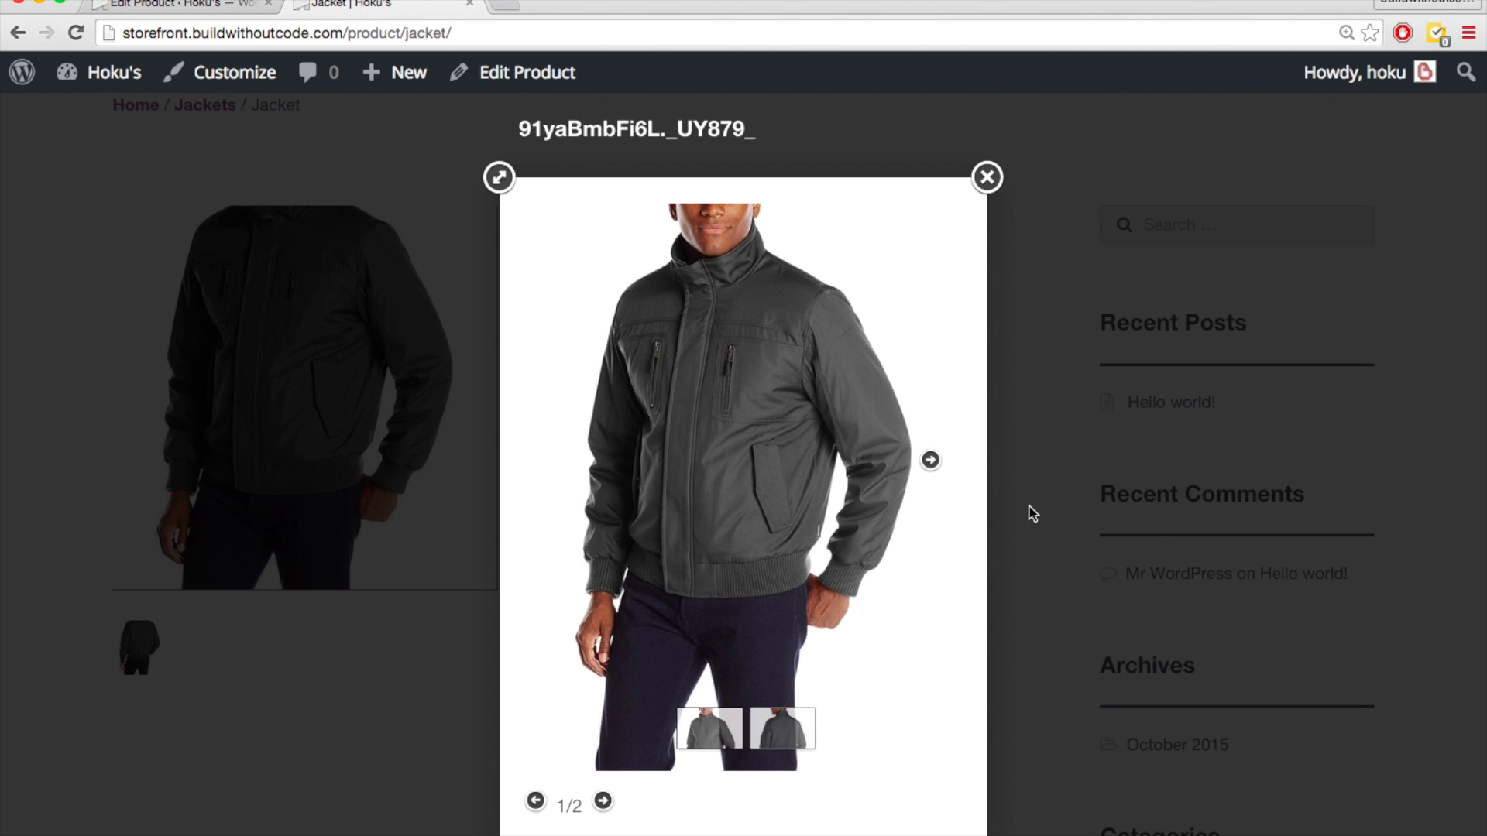
left_click(1030, 505)
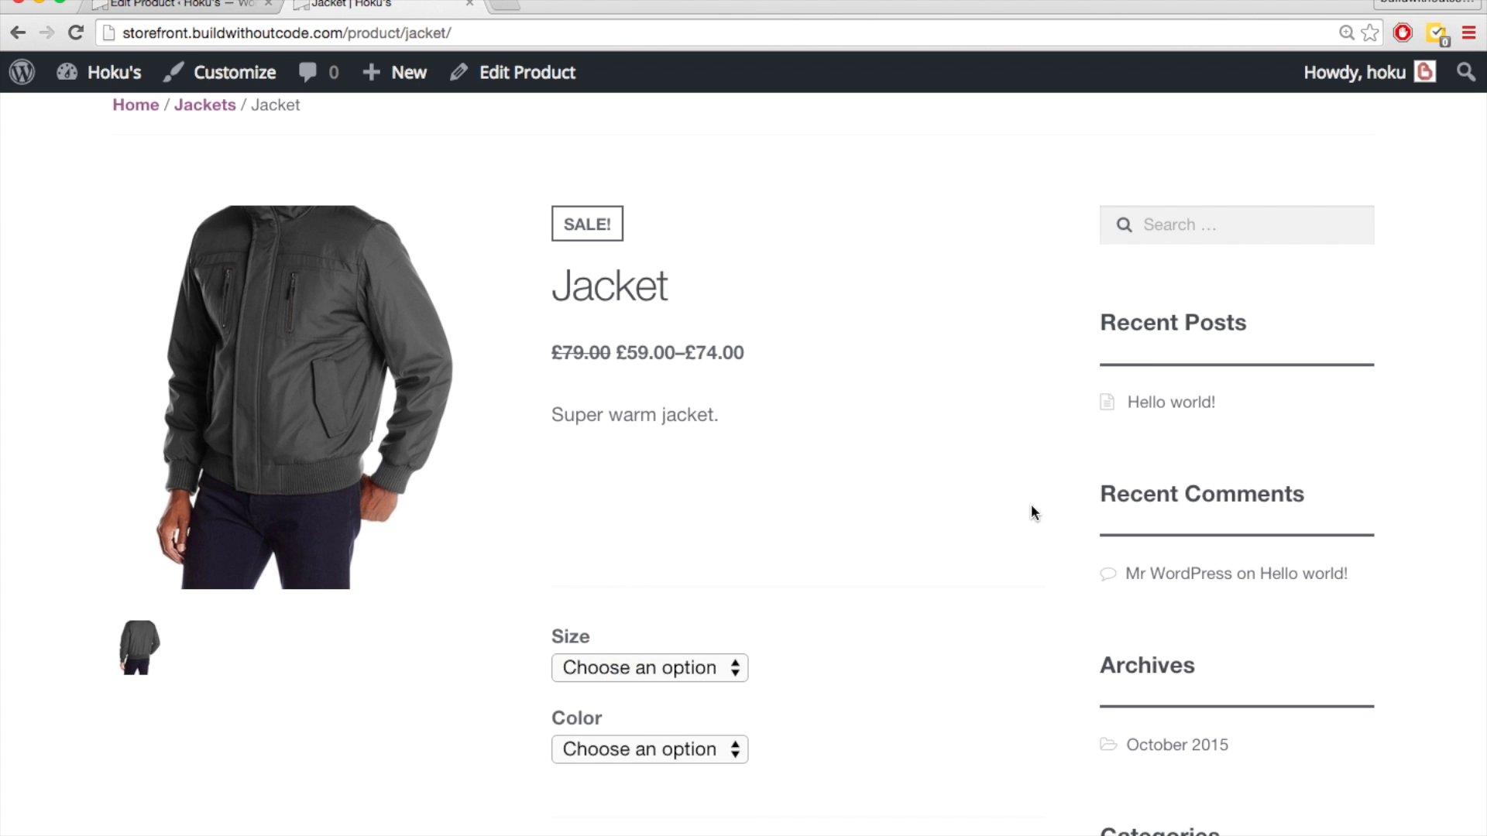
left_click(136, 657)
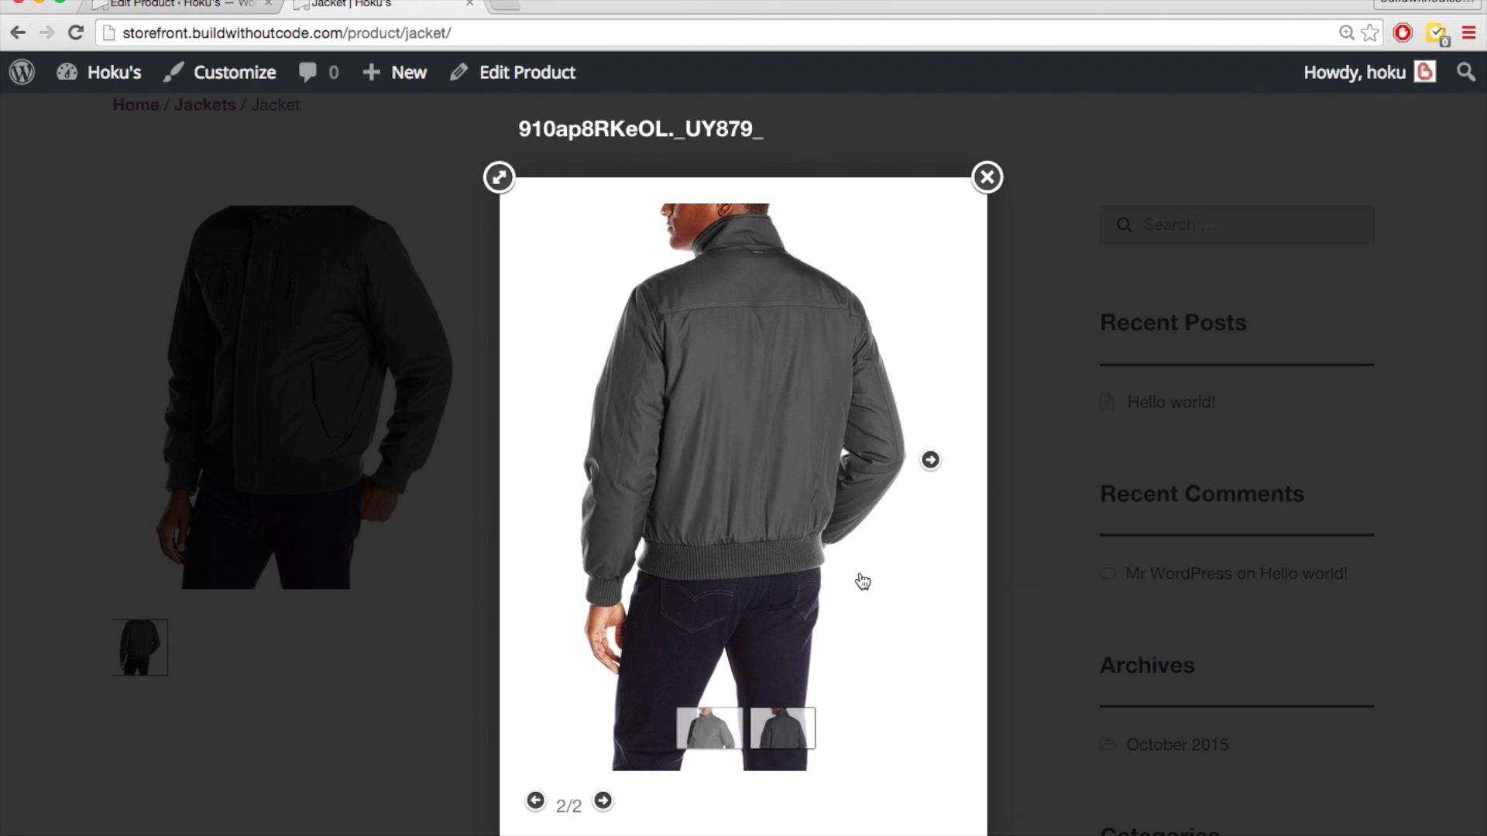
left_click(1020, 498)
- Look over the Jacket page's size and color options, category and product description
scroll(819, 511, "down", 5)
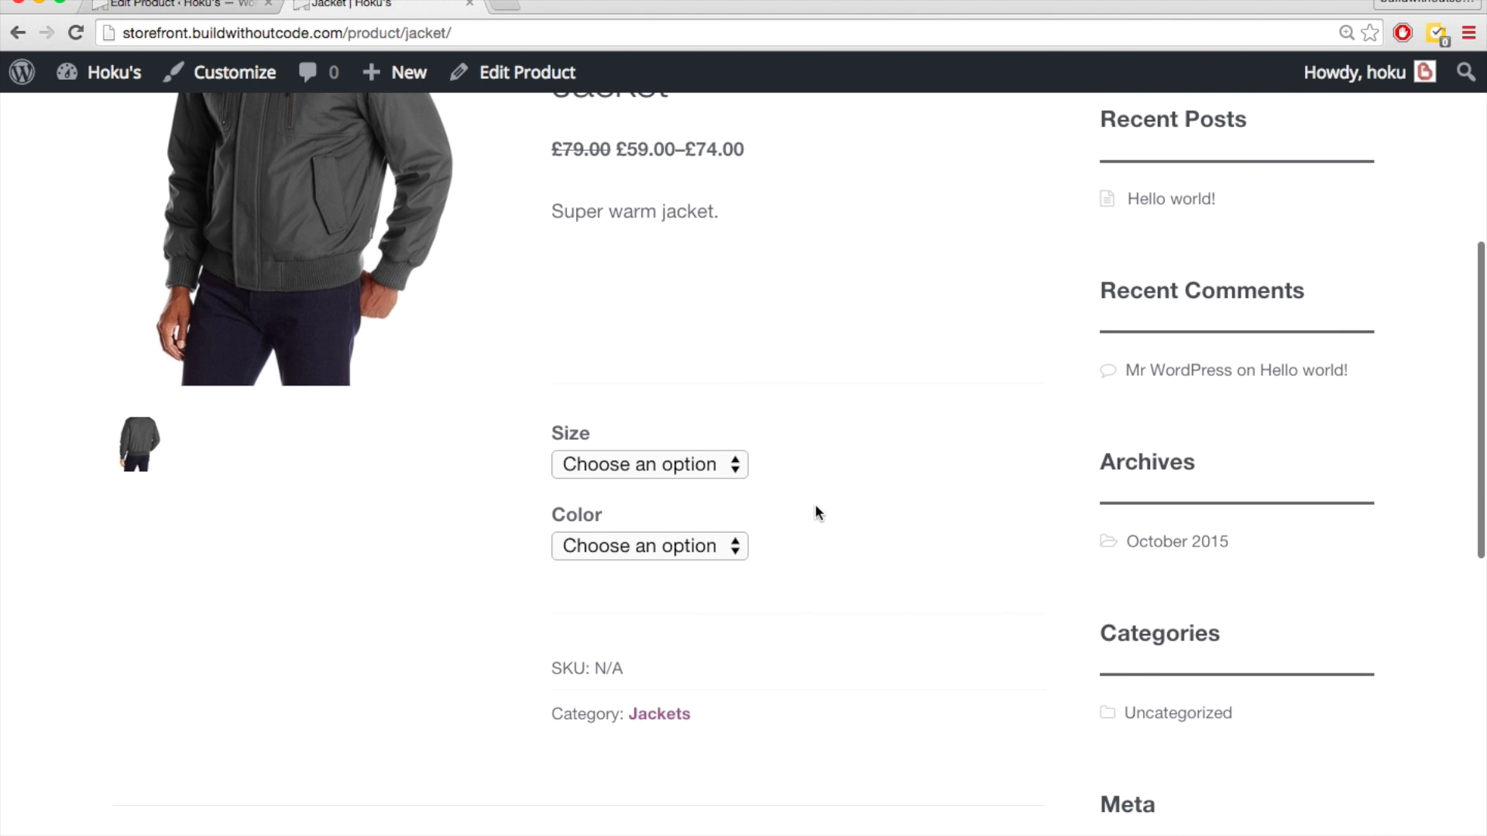
scroll(817, 511, "up", 1)
scroll(759, 487, "up", 1)
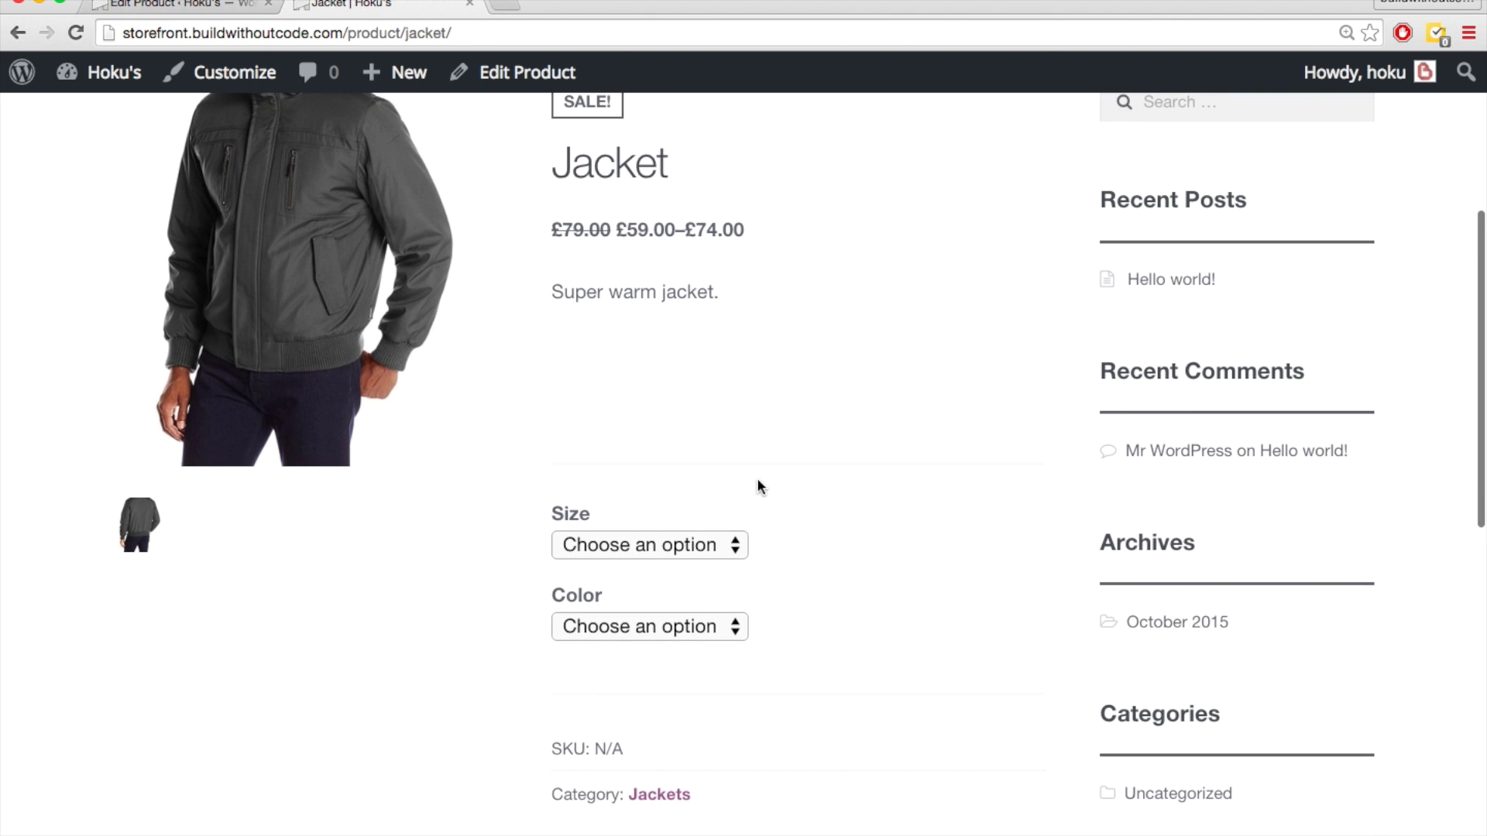
scroll(748, 489, "up", 1)
scroll(748, 489, "down", 10)
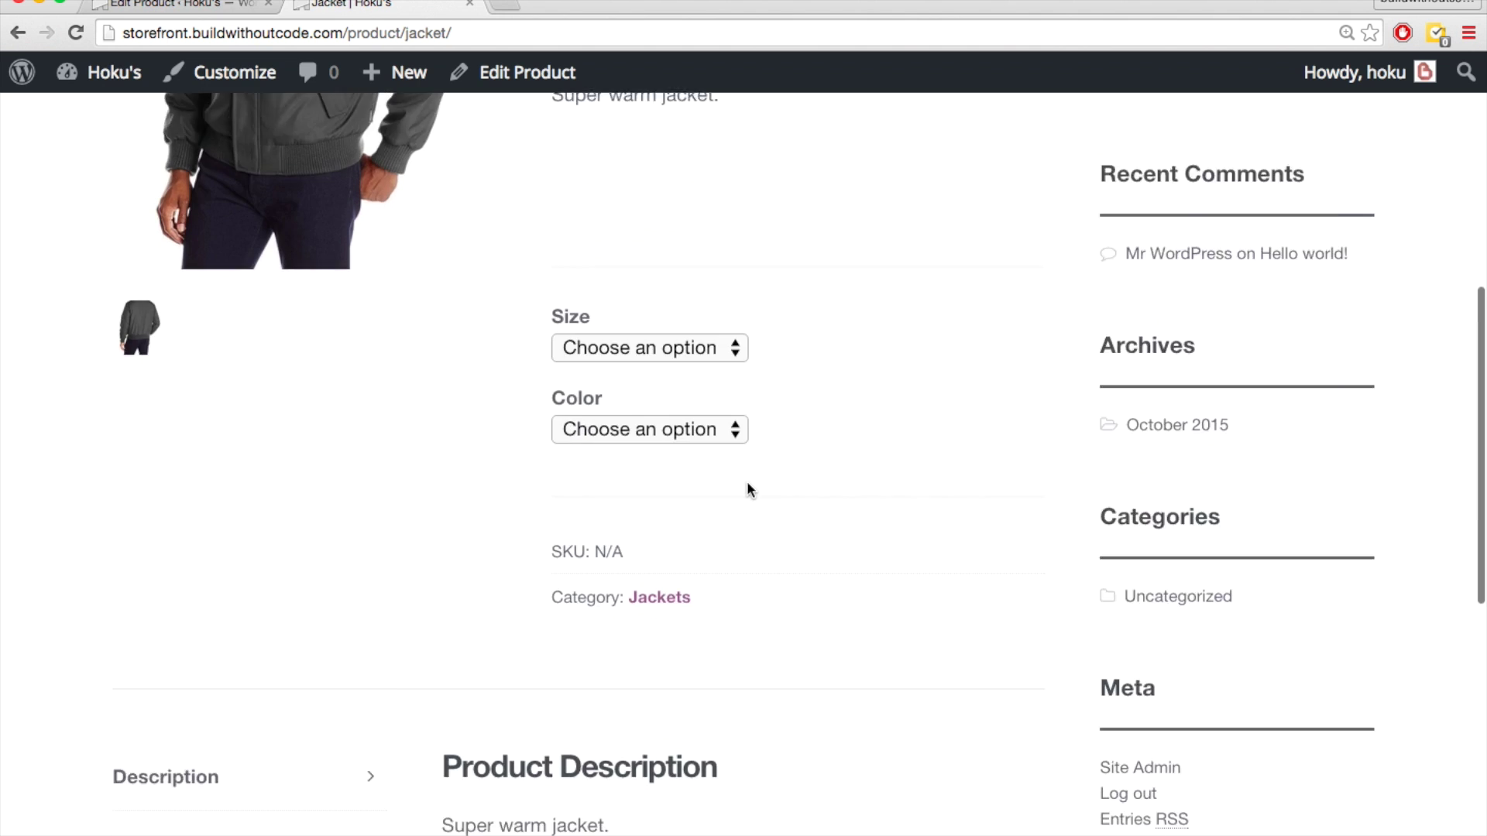
scroll(748, 489, "up", 10)
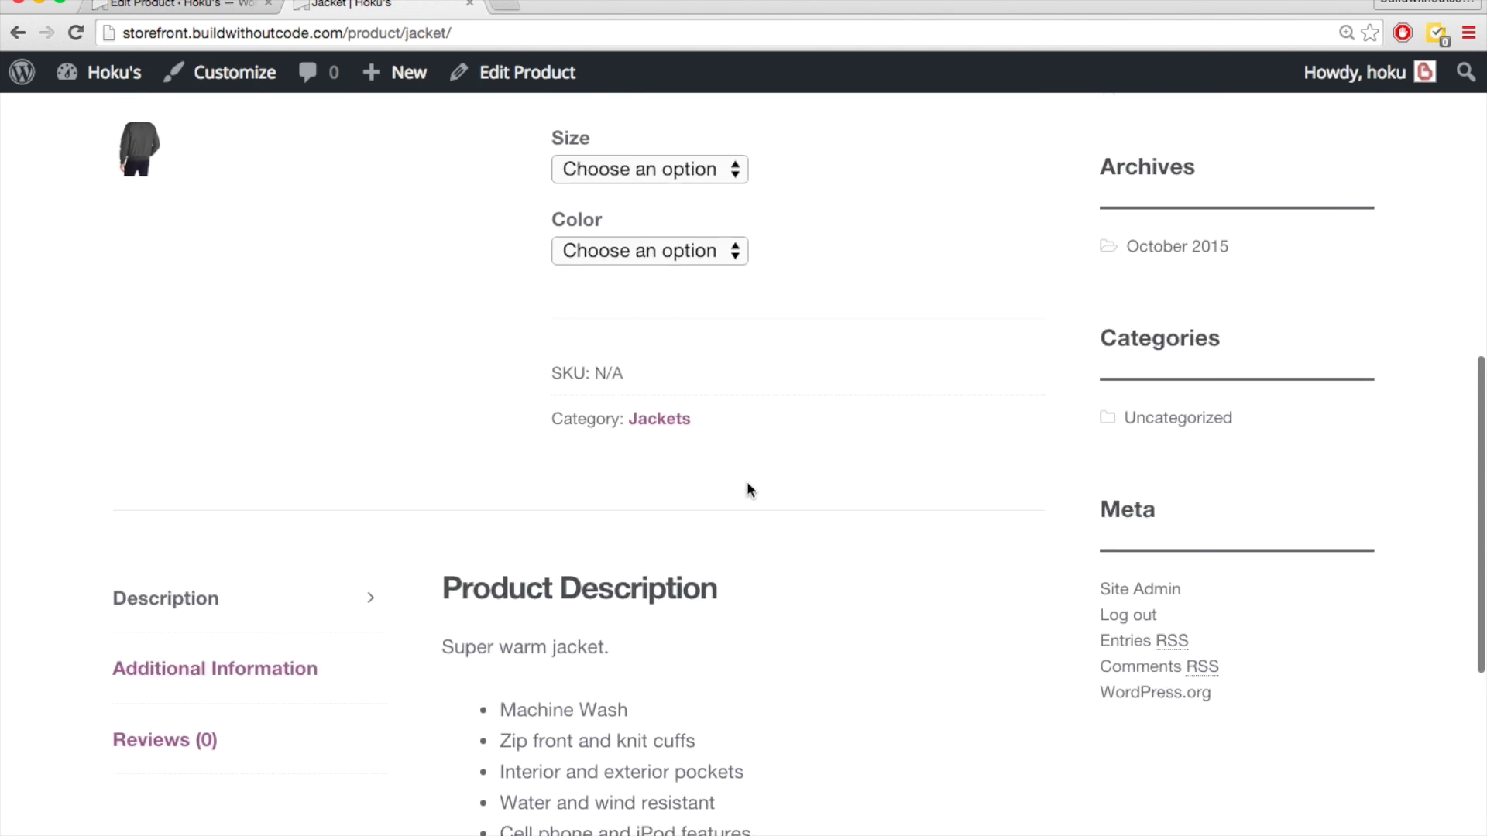
scroll(679, 505, "up", 1)
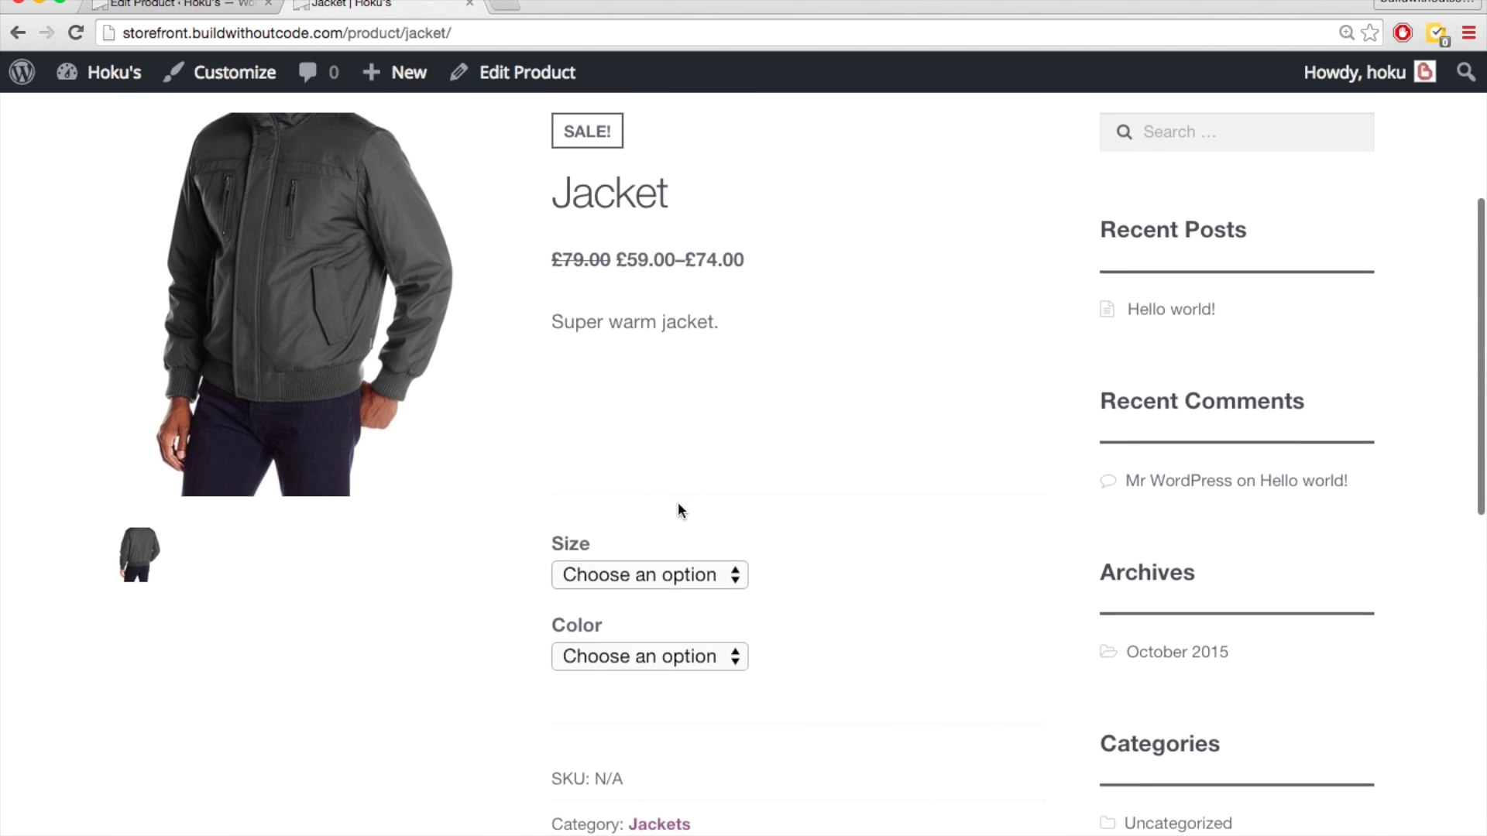
scroll(722, 586, "up", 1)
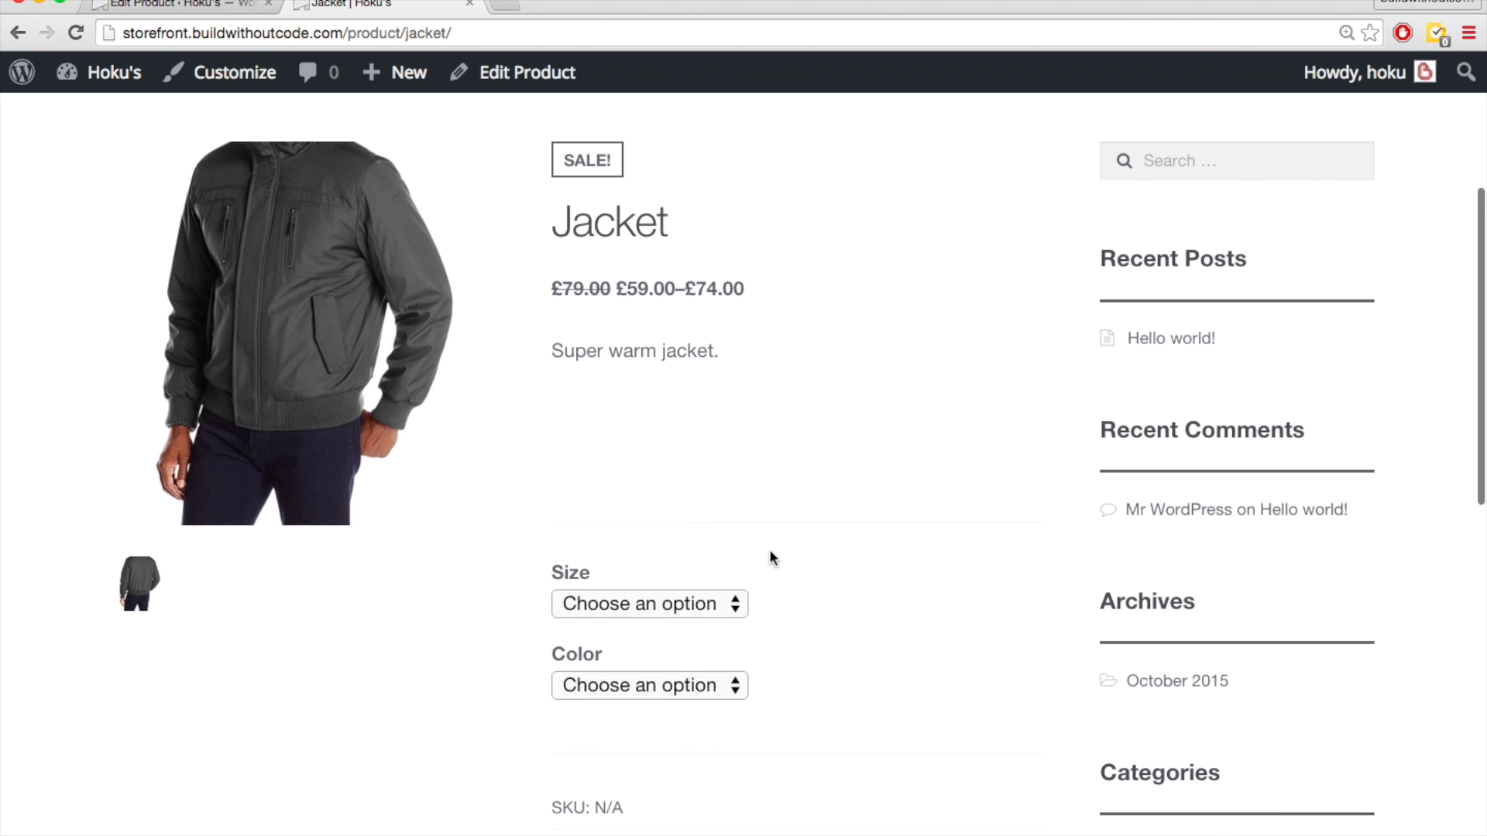
- Choose size S and color Grey for the Jacket and check that variation's price and stock
left_click(720, 608)
left_click(707, 627)
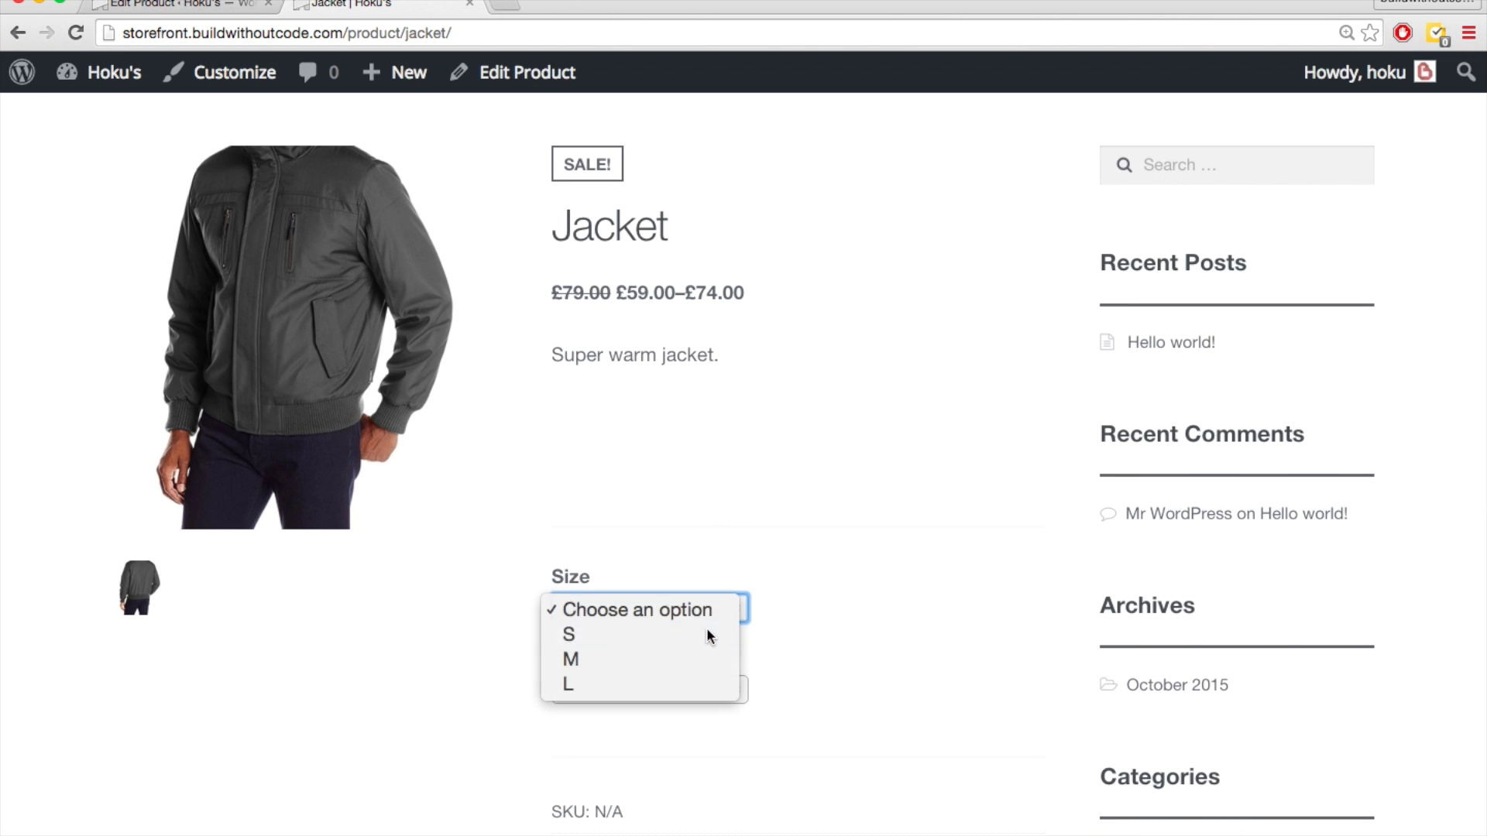
scroll(806, 634, "down", 2)
left_click(721, 613)
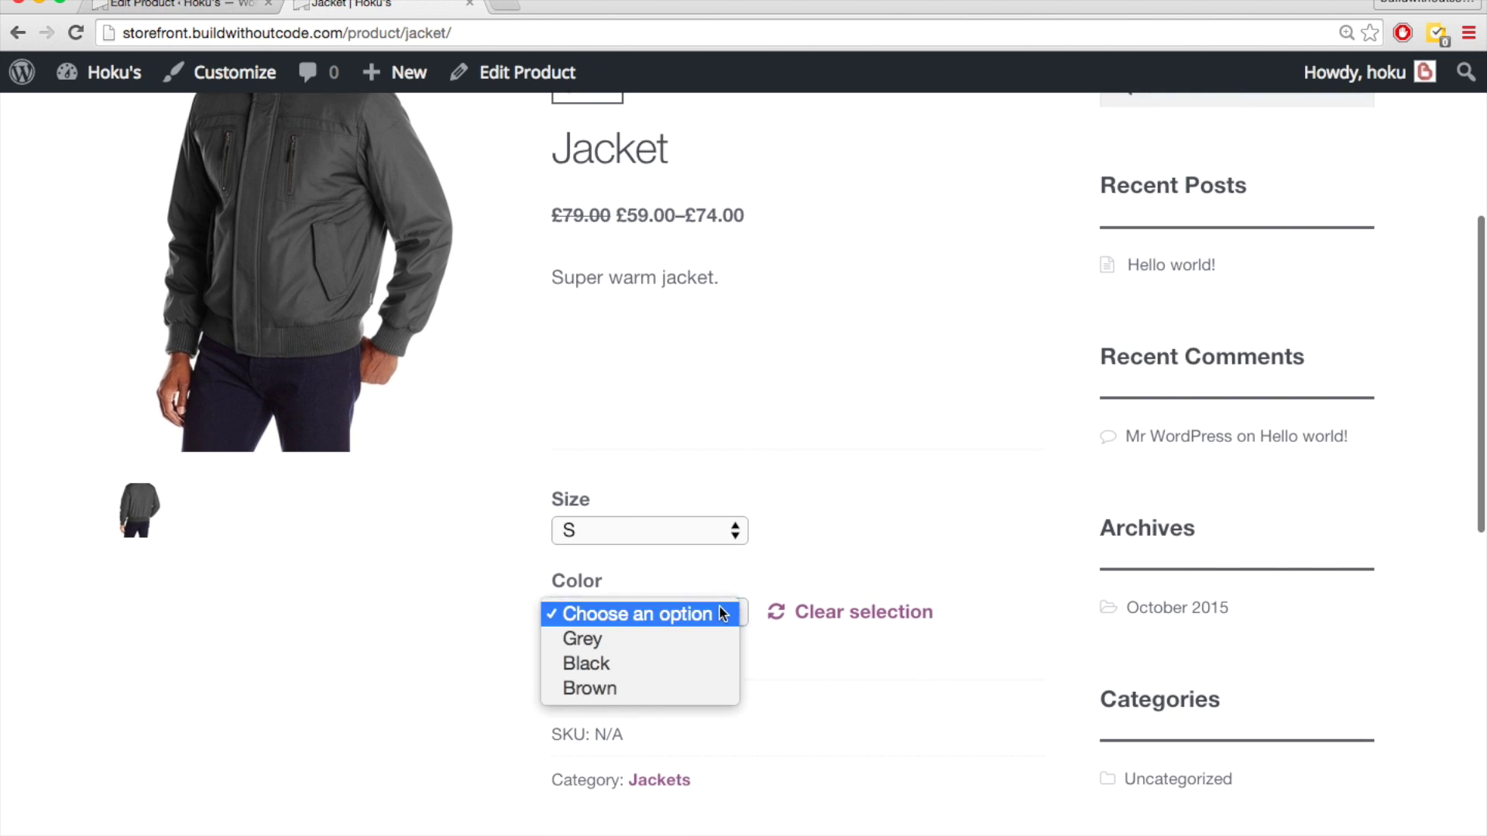
left_click(703, 643)
scroll(843, 524, "down", 1)
scroll(843, 524, "down", 2)
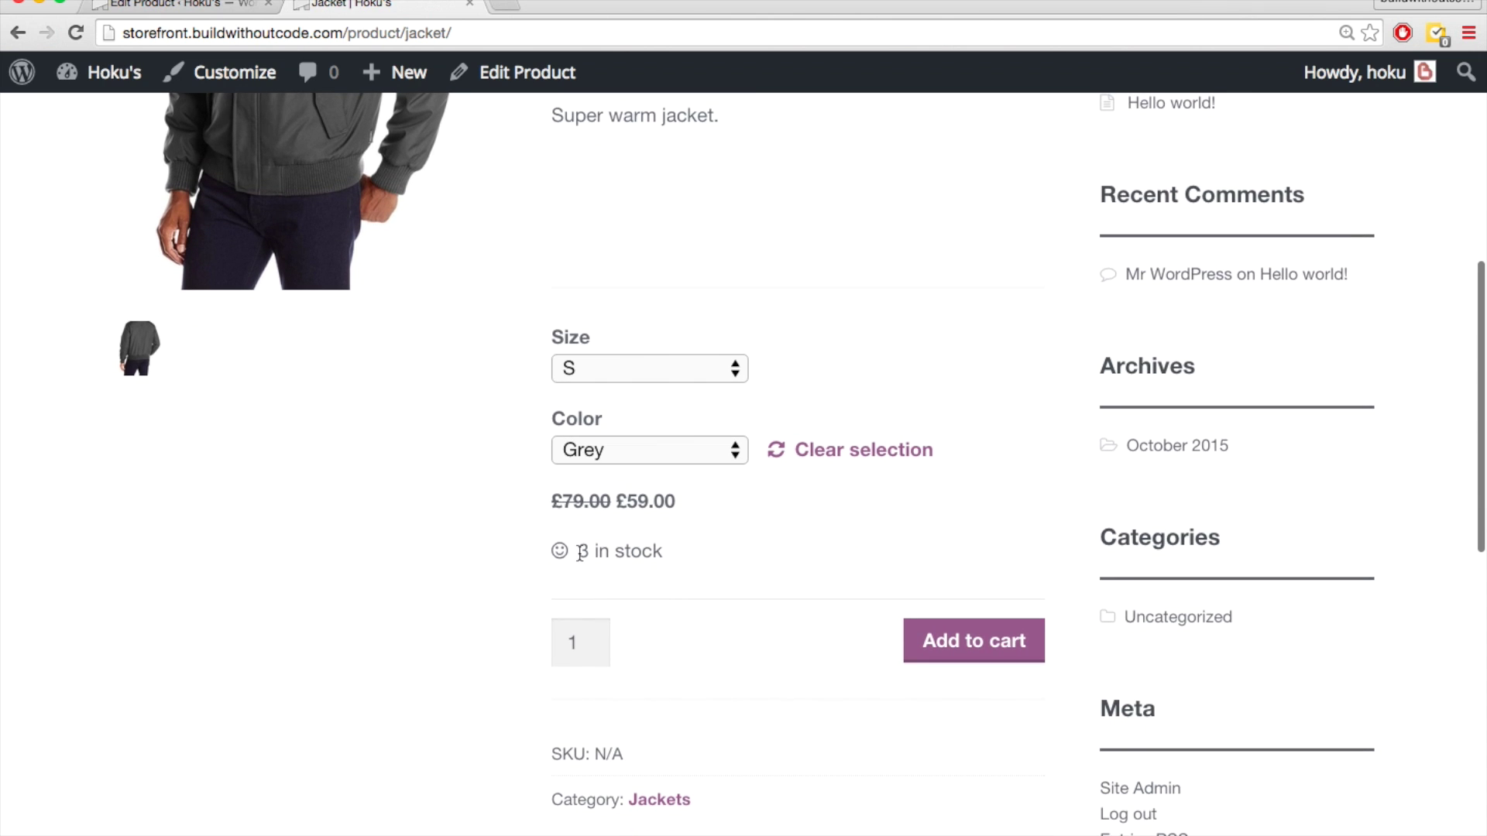
left_click_drag(629, 505, 707, 523)
left_click(706, 524)
scroll(857, 598, "down", 1)
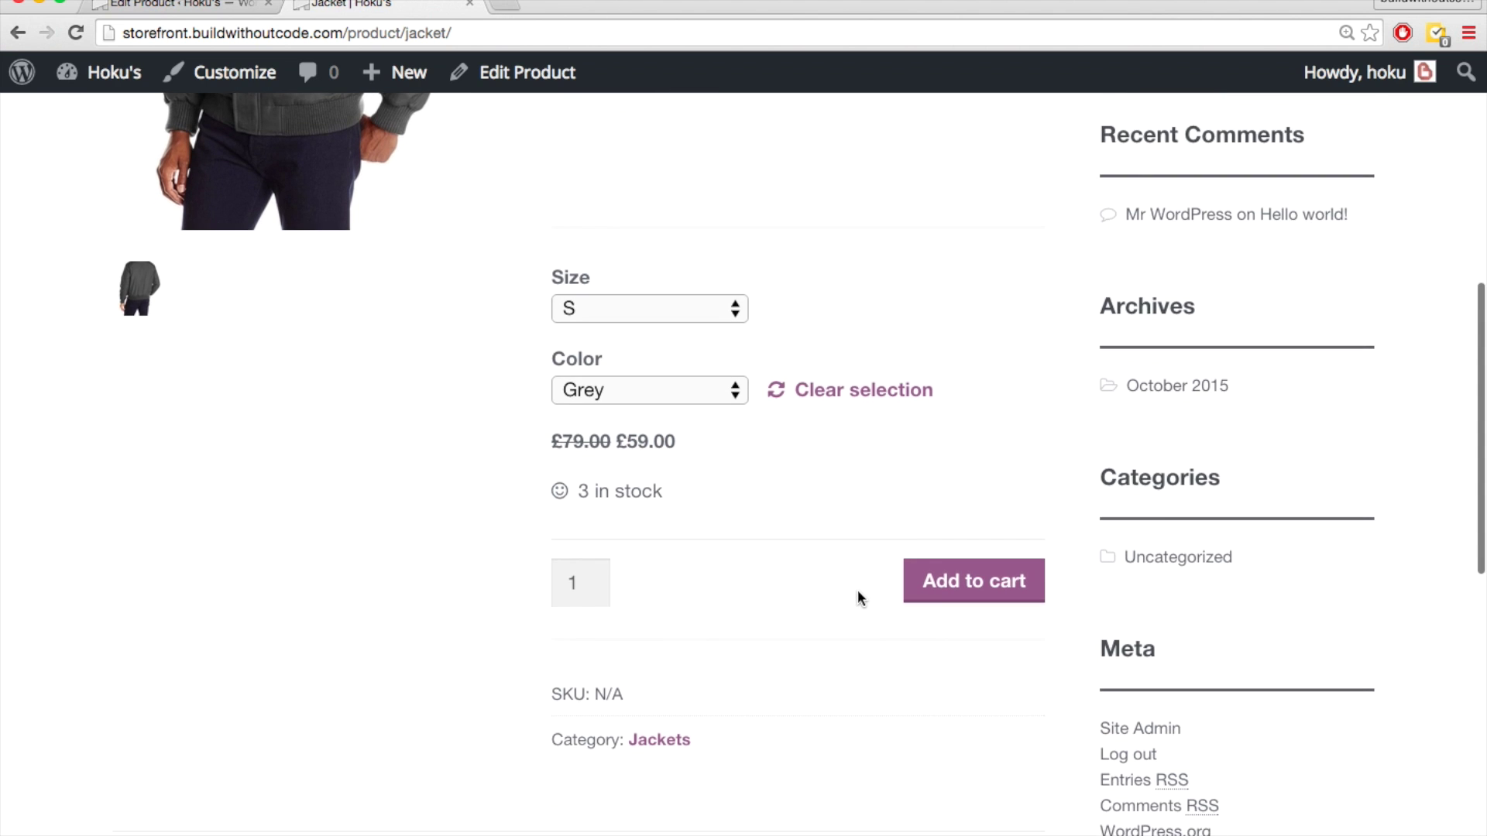
- Switch the Jacket's size to L and check the sale price of the large grey variation
scroll(857, 598, "up", 3)
left_click(711, 462)
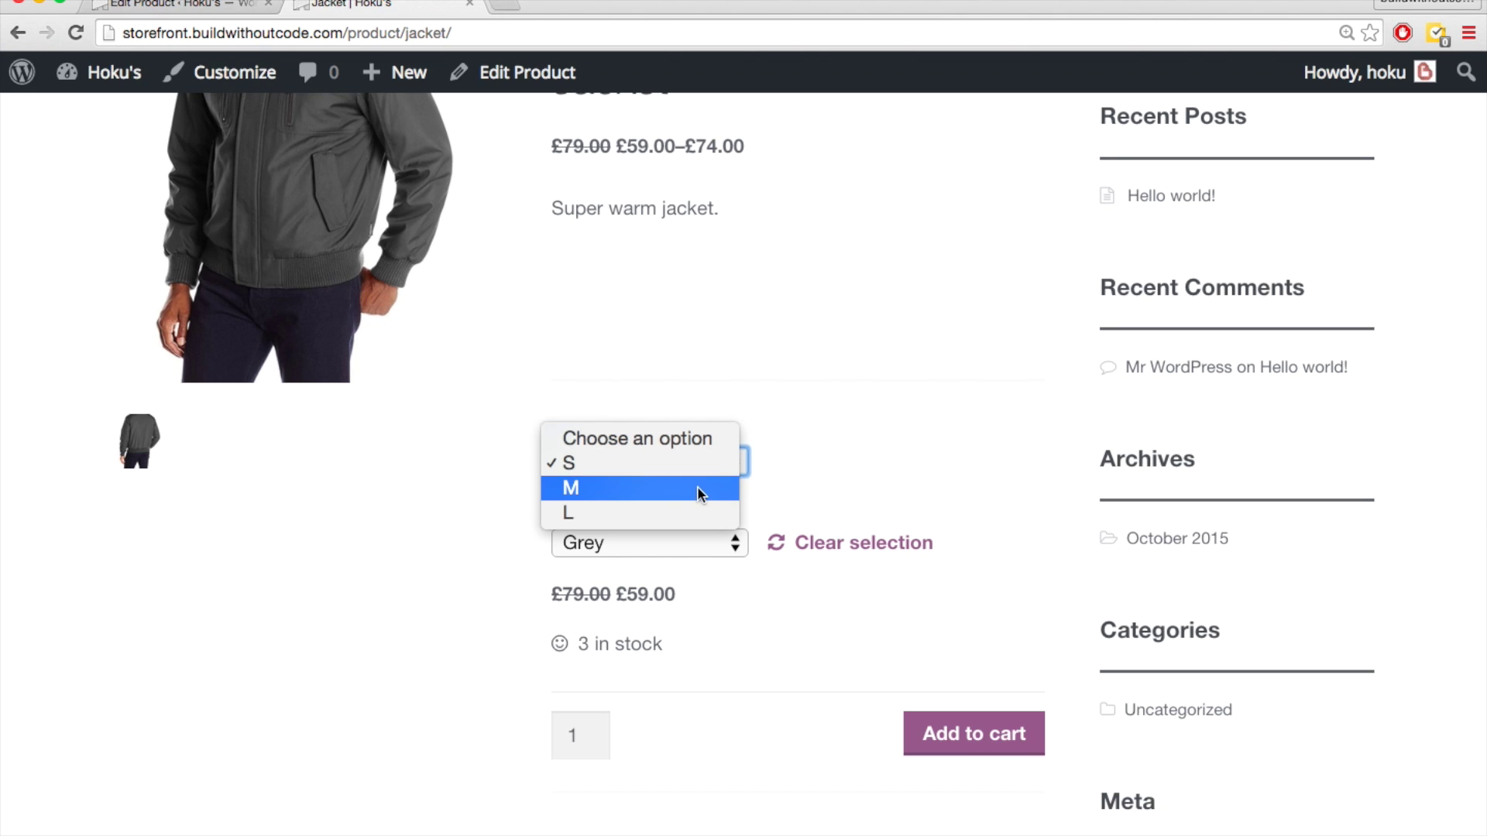
left_click(713, 512)
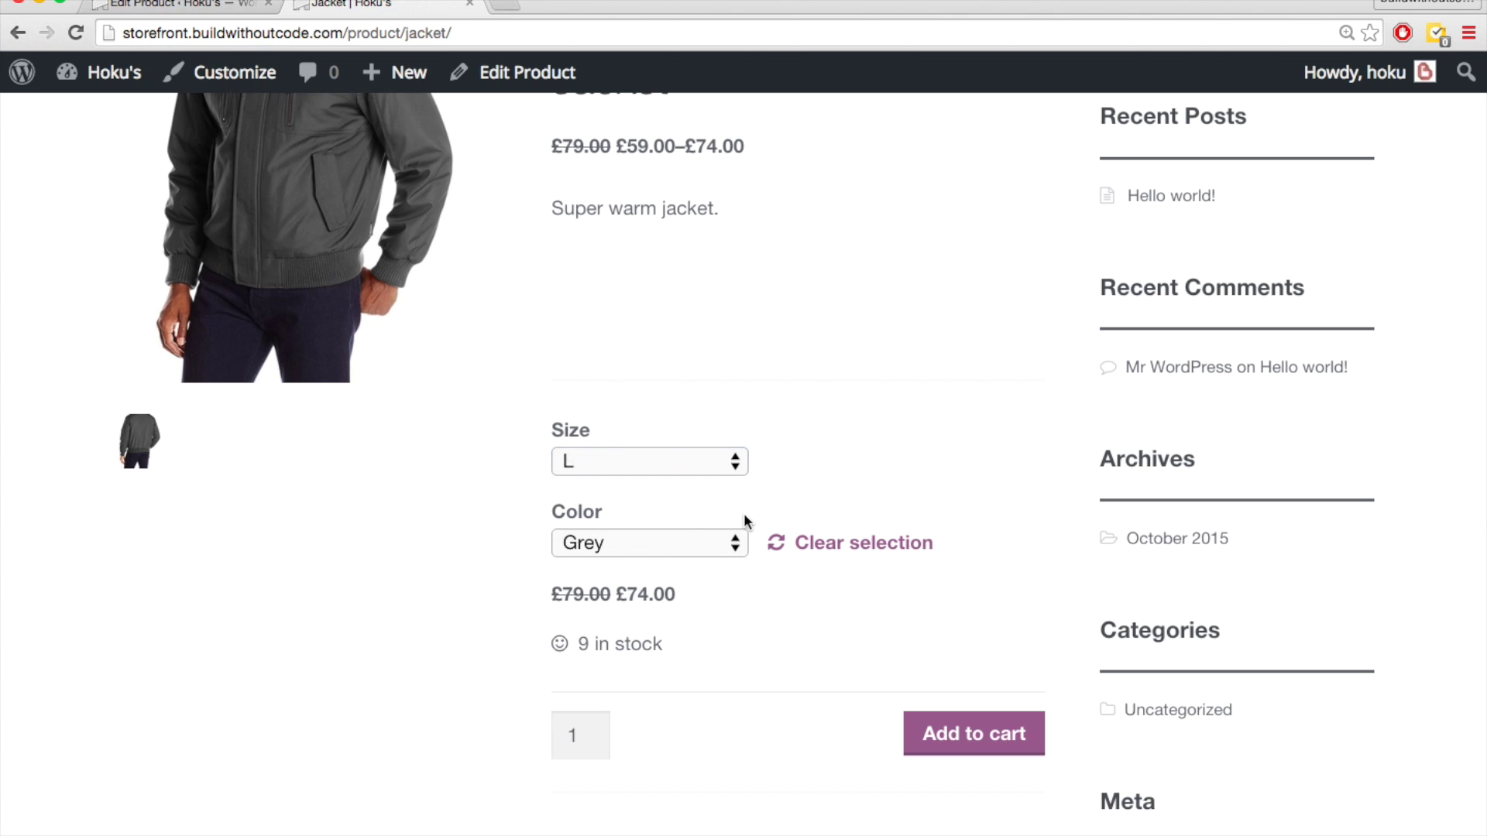
left_click(634, 595)
triple_click(635, 595)
left_click(777, 611)
- Keep size L, change the Jacket's color to Black, and check the variation's price and product photo
left_click(713, 466)
left_click(714, 467)
left_click(712, 541)
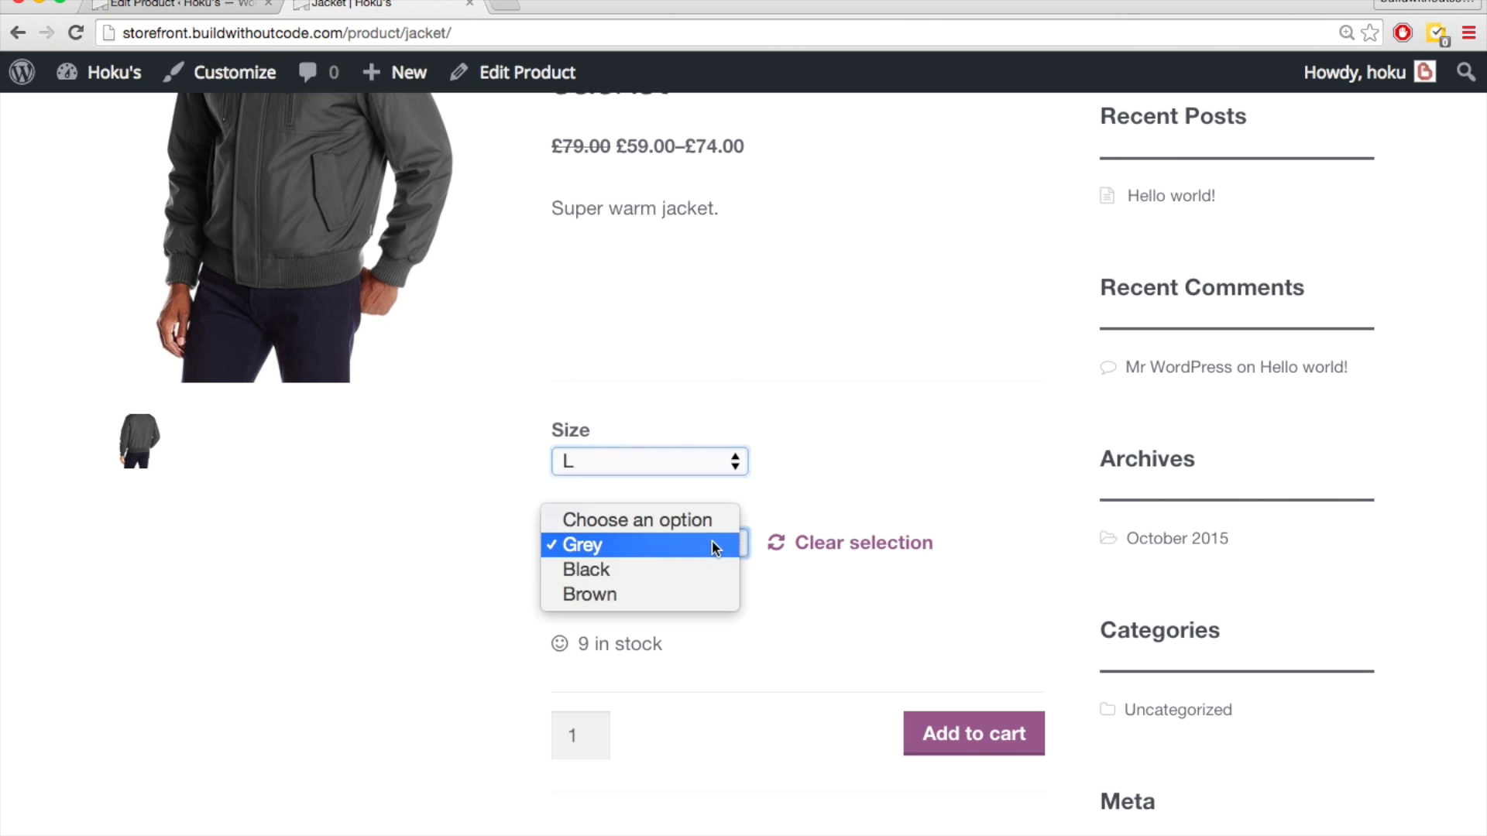
left_click(684, 571)
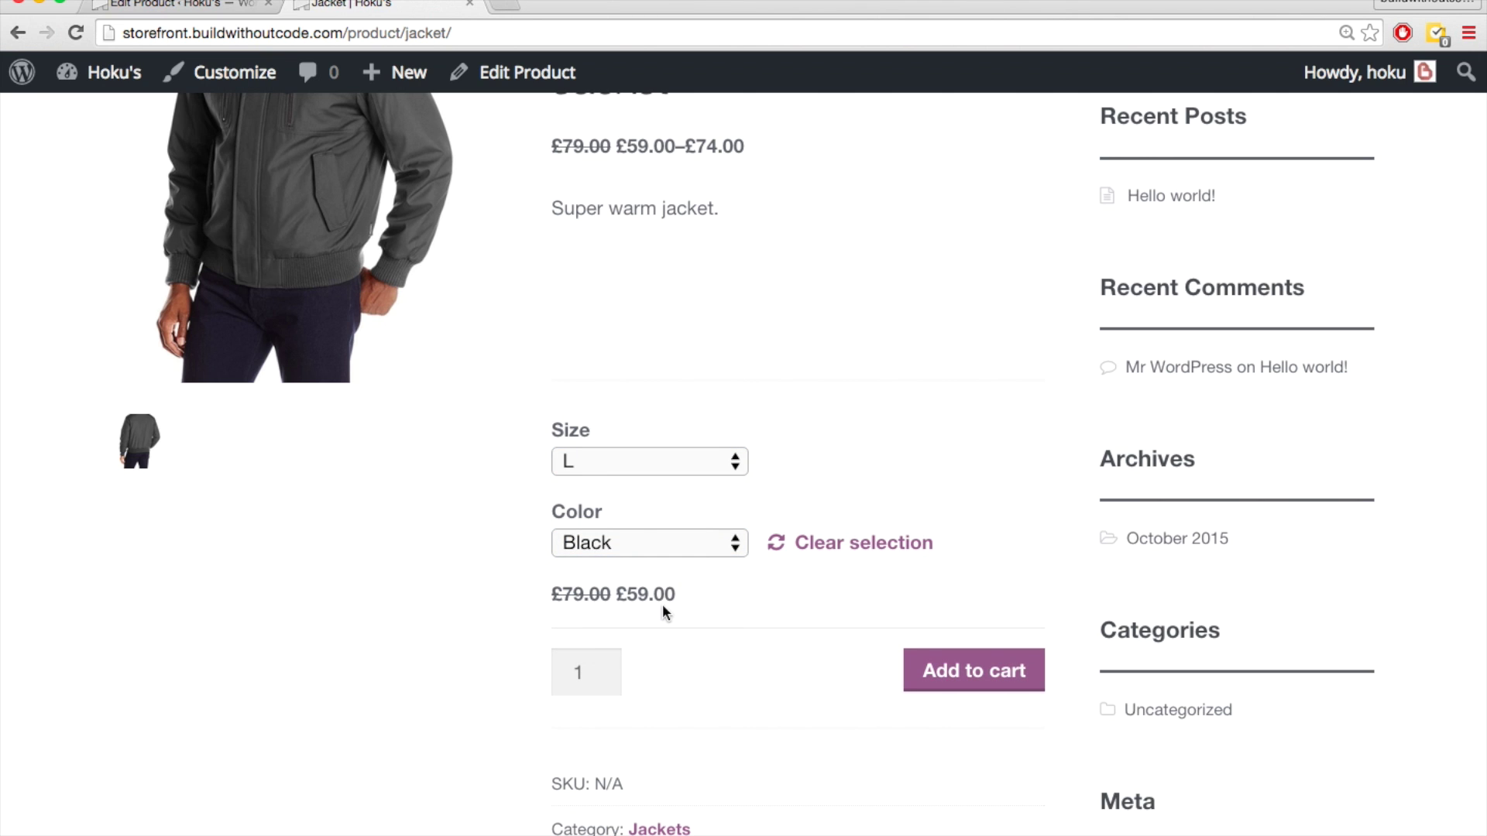
scroll(705, 462, "up", 5)
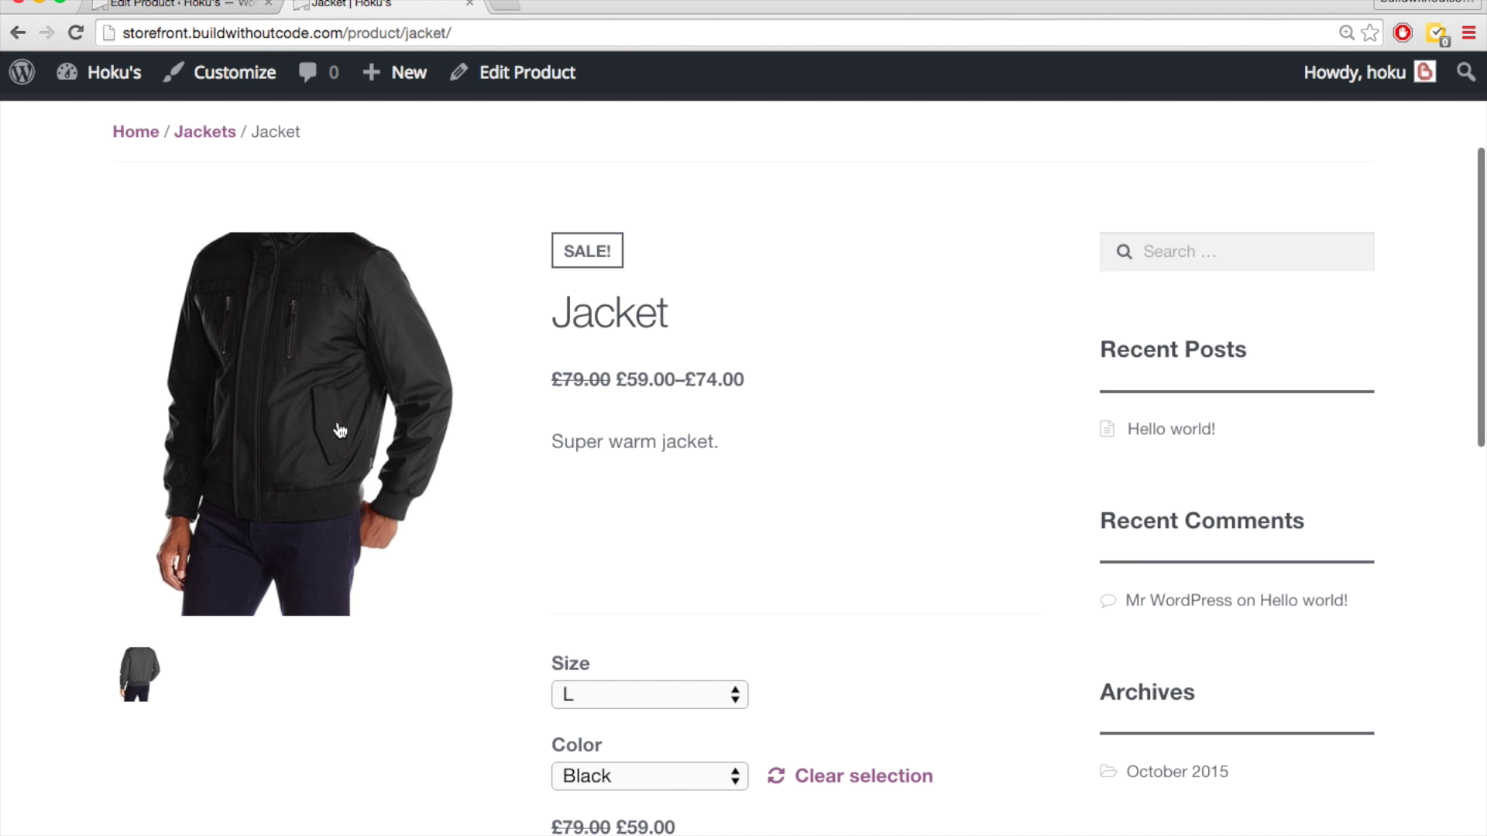
- Check the size and color values in the Additional Information section of the Jacket's storefront page
scroll(691, 541, "down", 10)
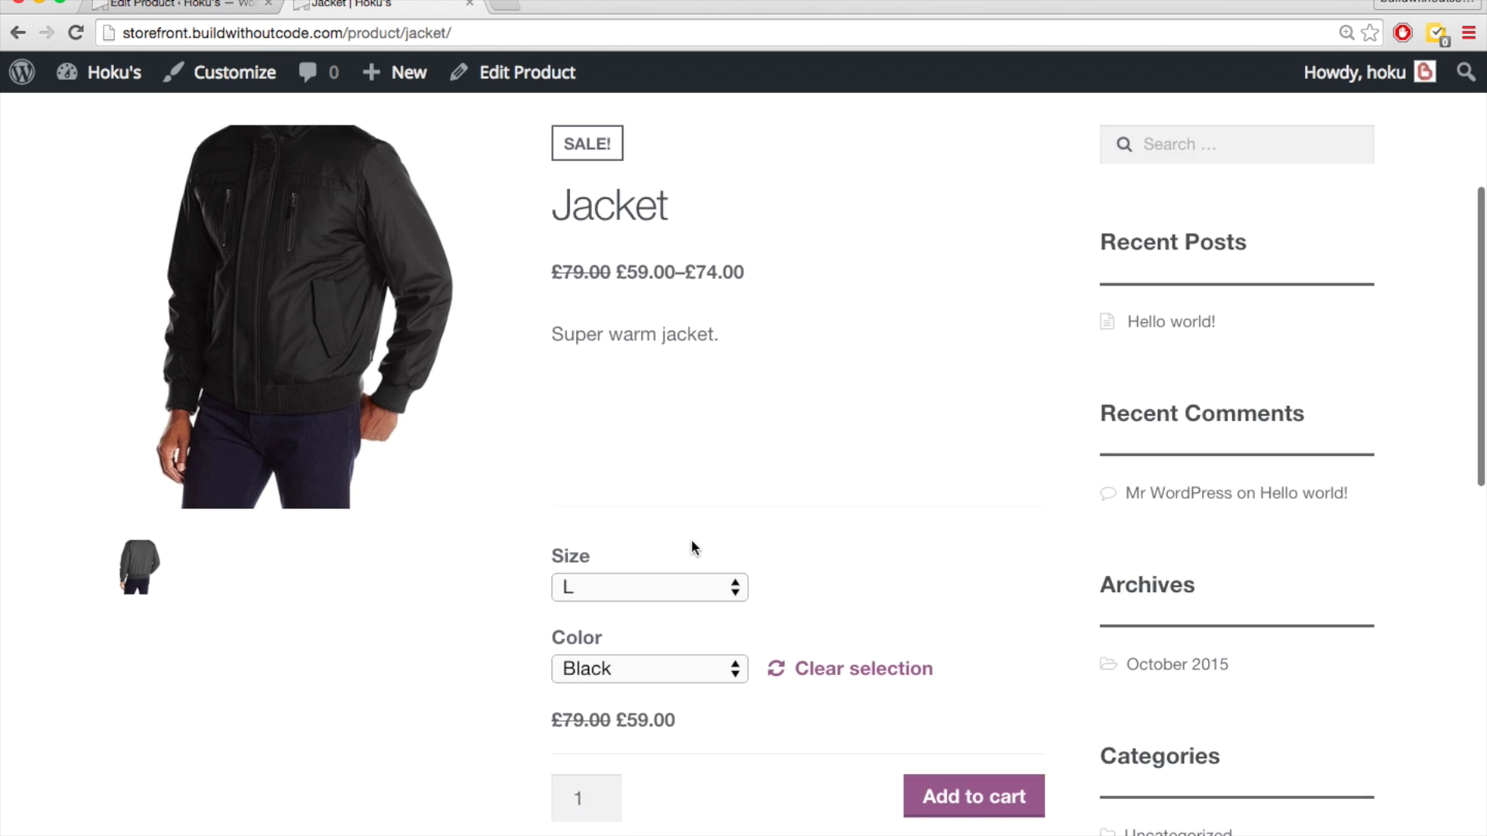
scroll(691, 539, "down", 3)
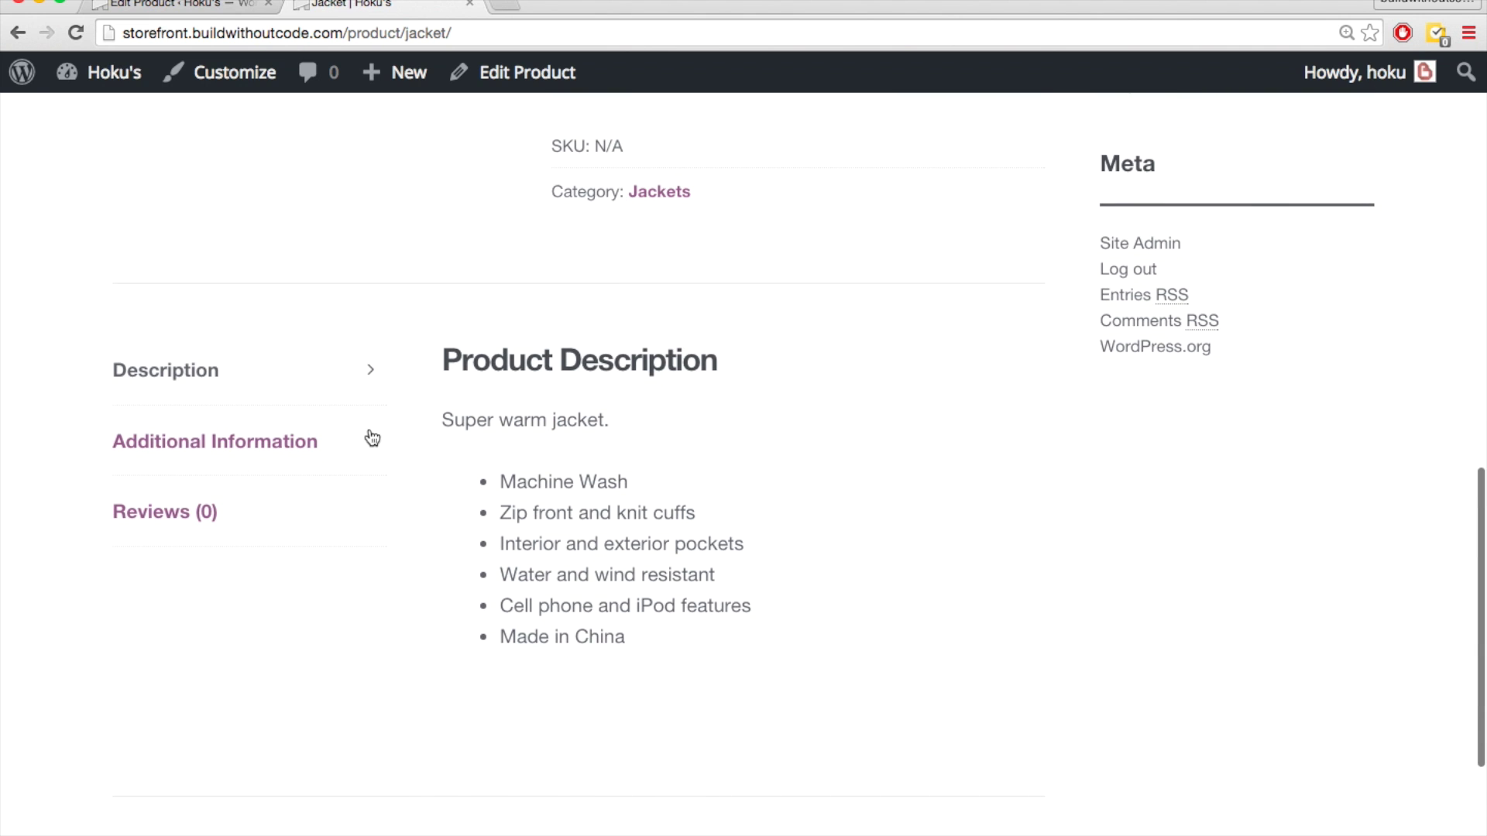
left_click(258, 456)
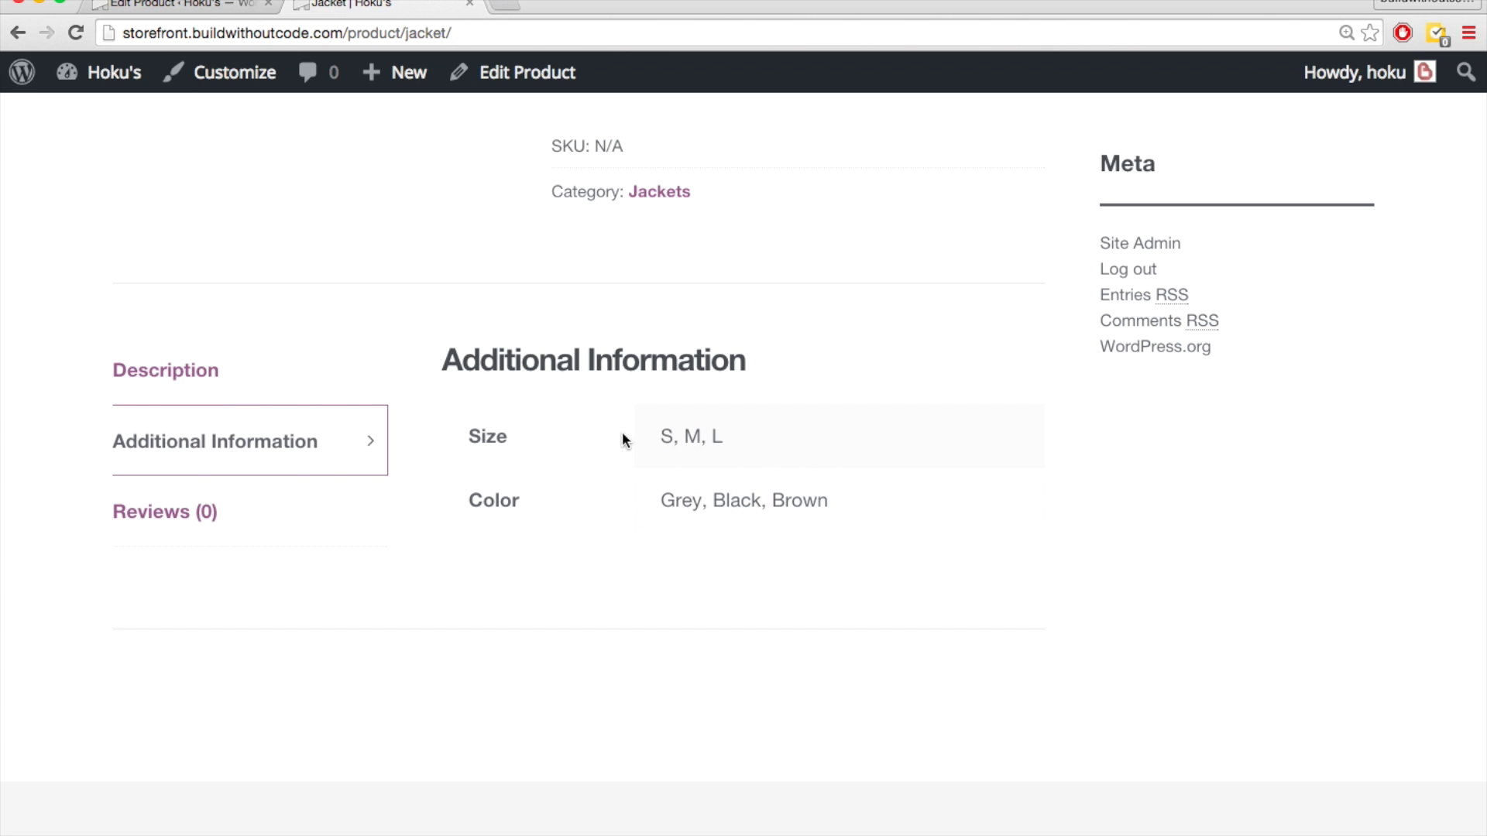
left_click_drag(469, 418, 704, 497)
left_click(705, 498)
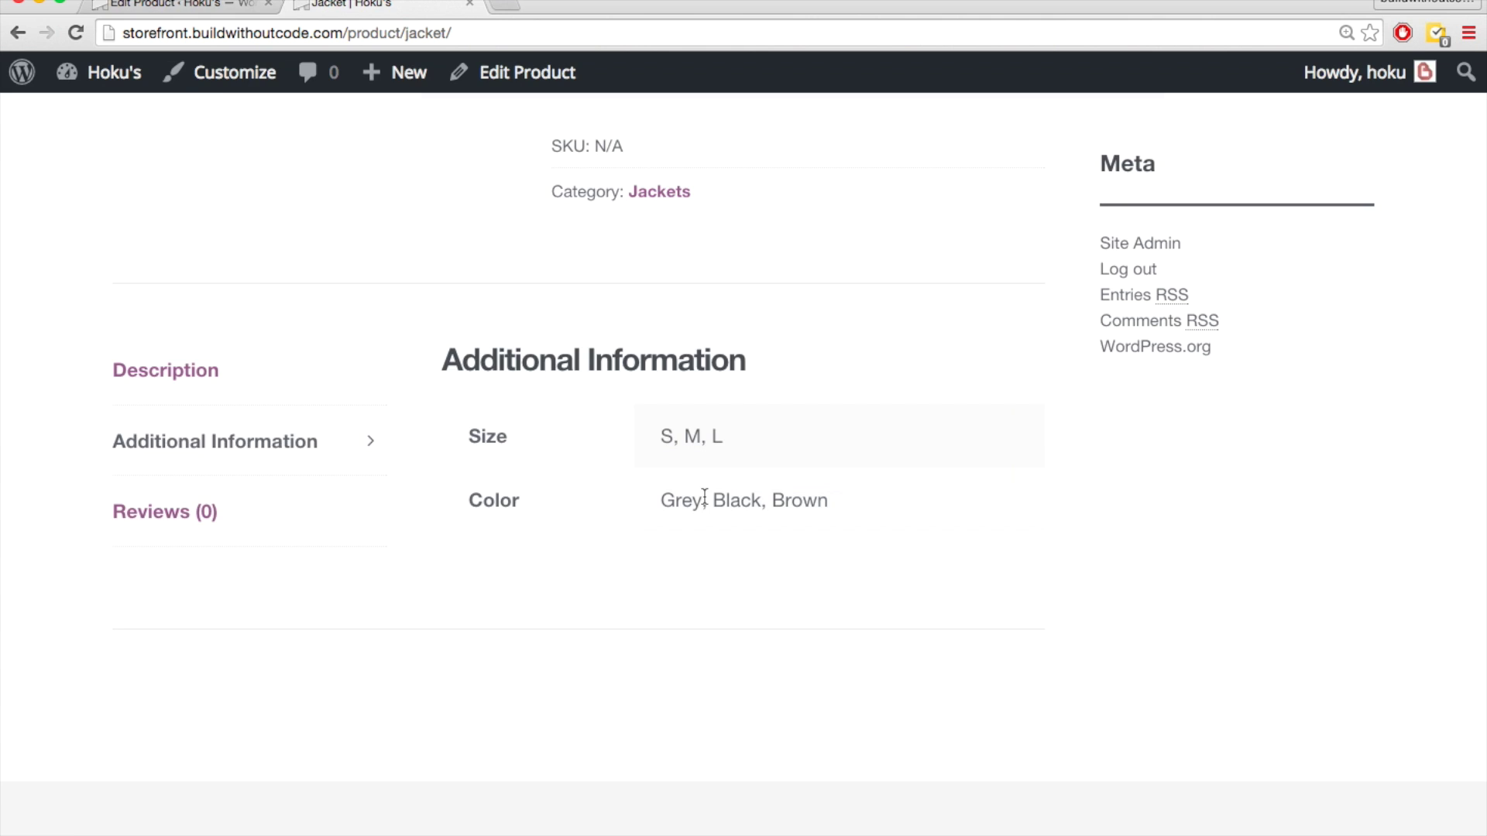
- Return to editing the Jacket product and open its attribute settings in the product data
key("ctrl+shift+Tab")
scroll(670, 560, "down", 10)
scroll(667, 556, "down", 5)
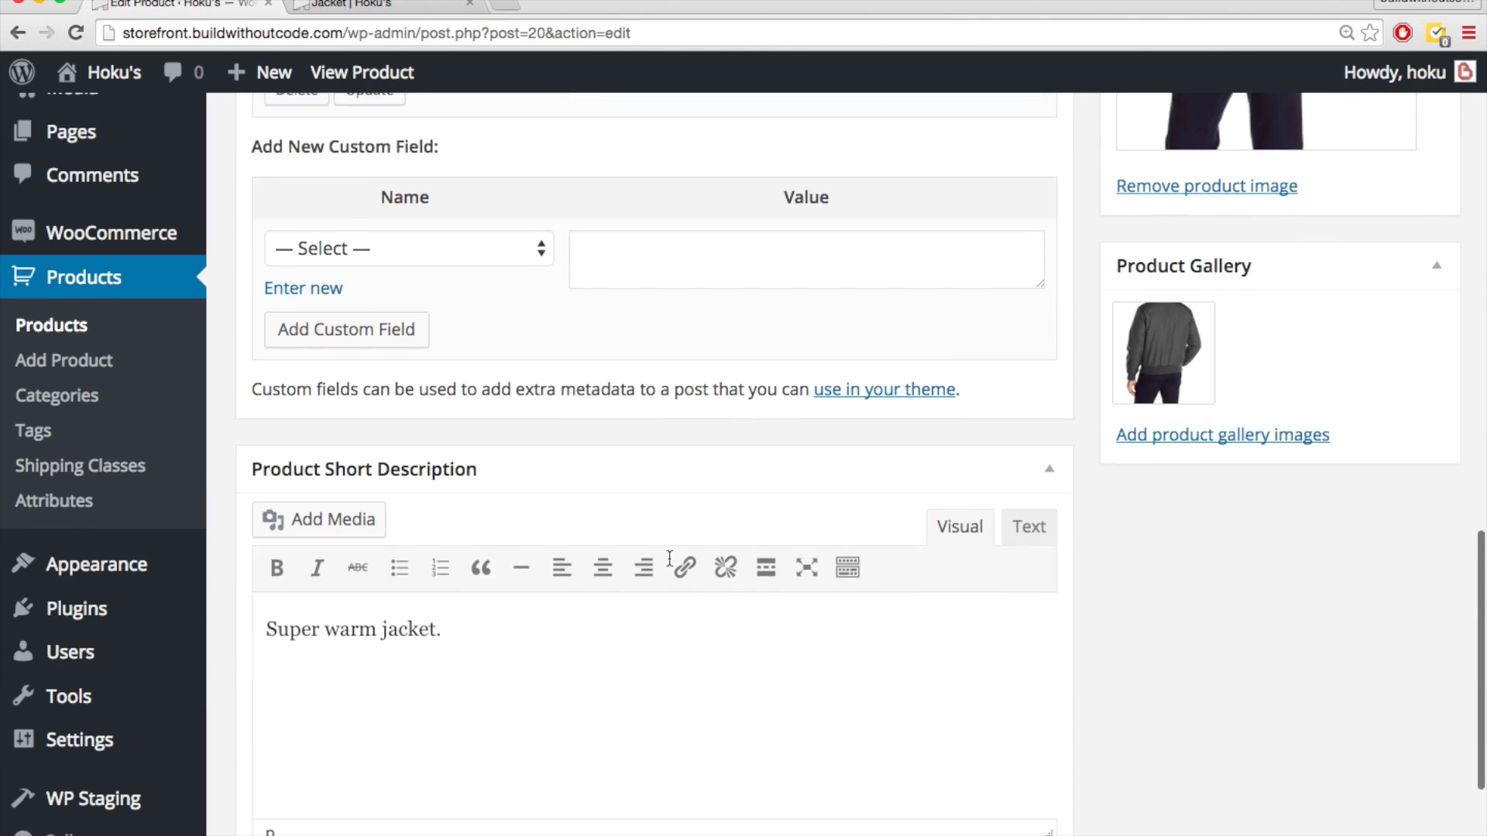
scroll(667, 558, "up", 4)
scroll(668, 557, "down", 5)
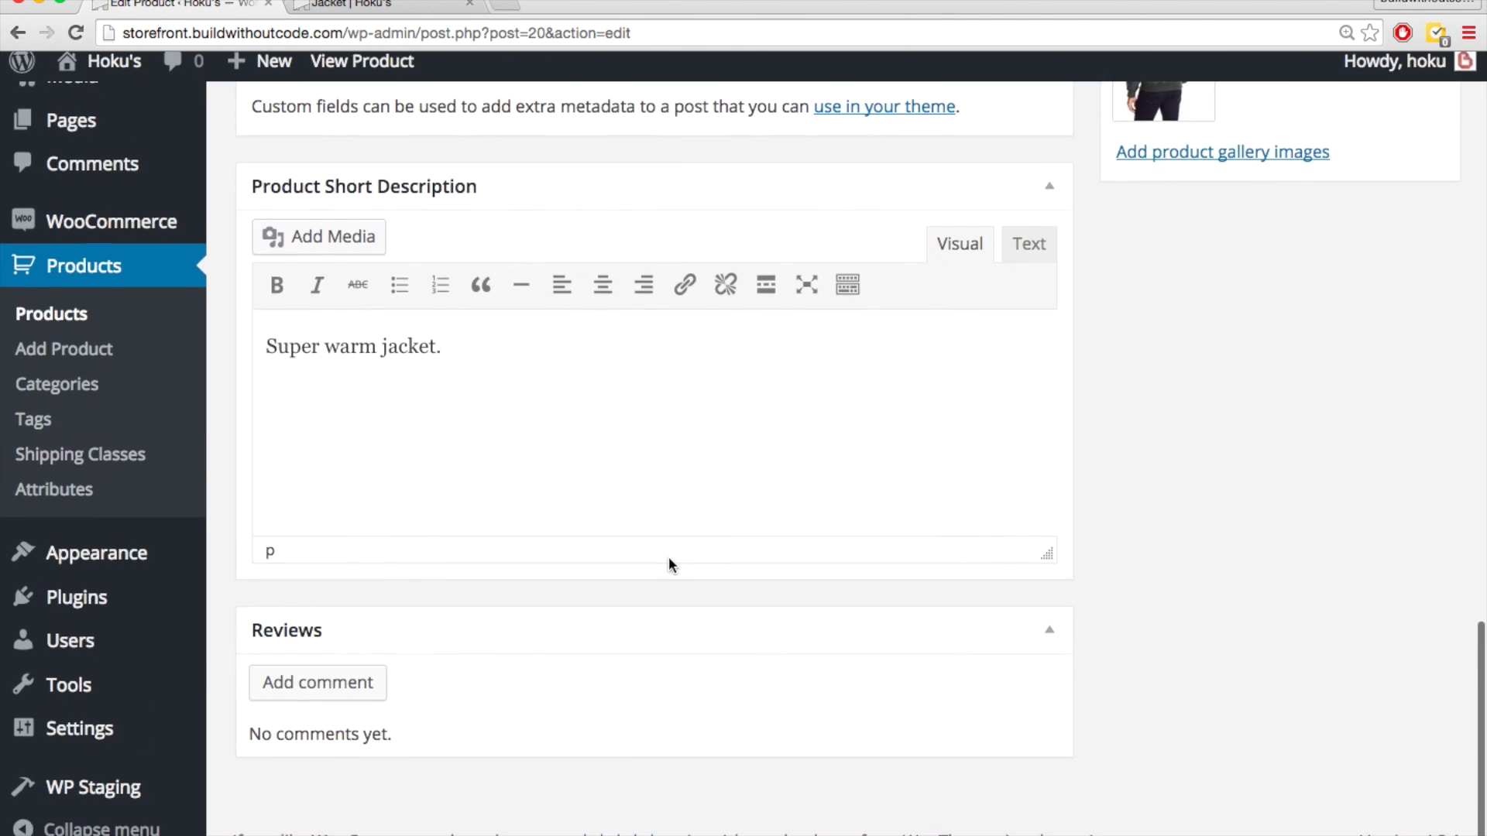
scroll(670, 559, "up", 10)
left_click(338, 496)
left_click(333, 542)
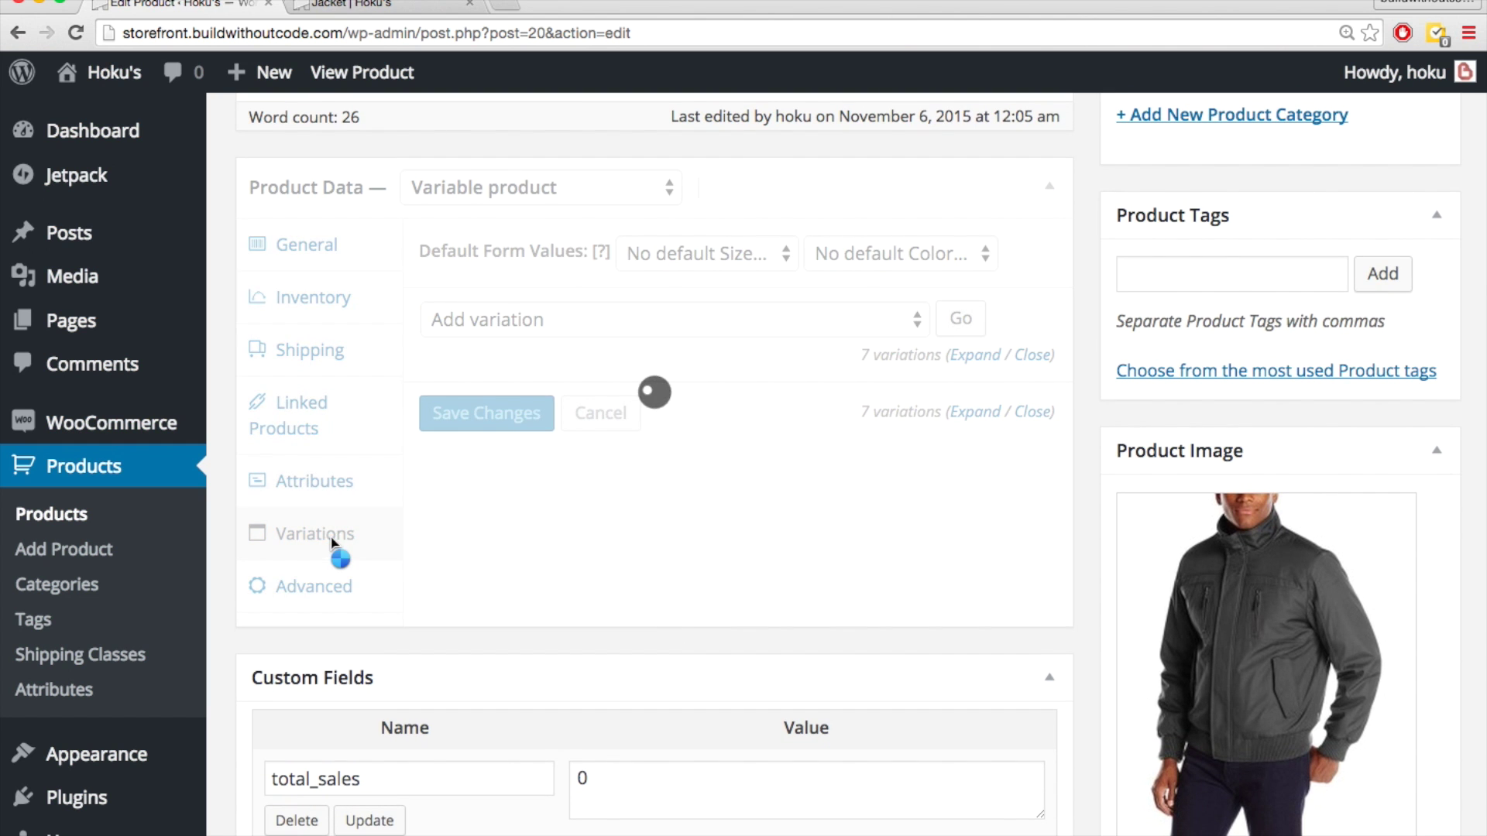
left_click(314, 486)
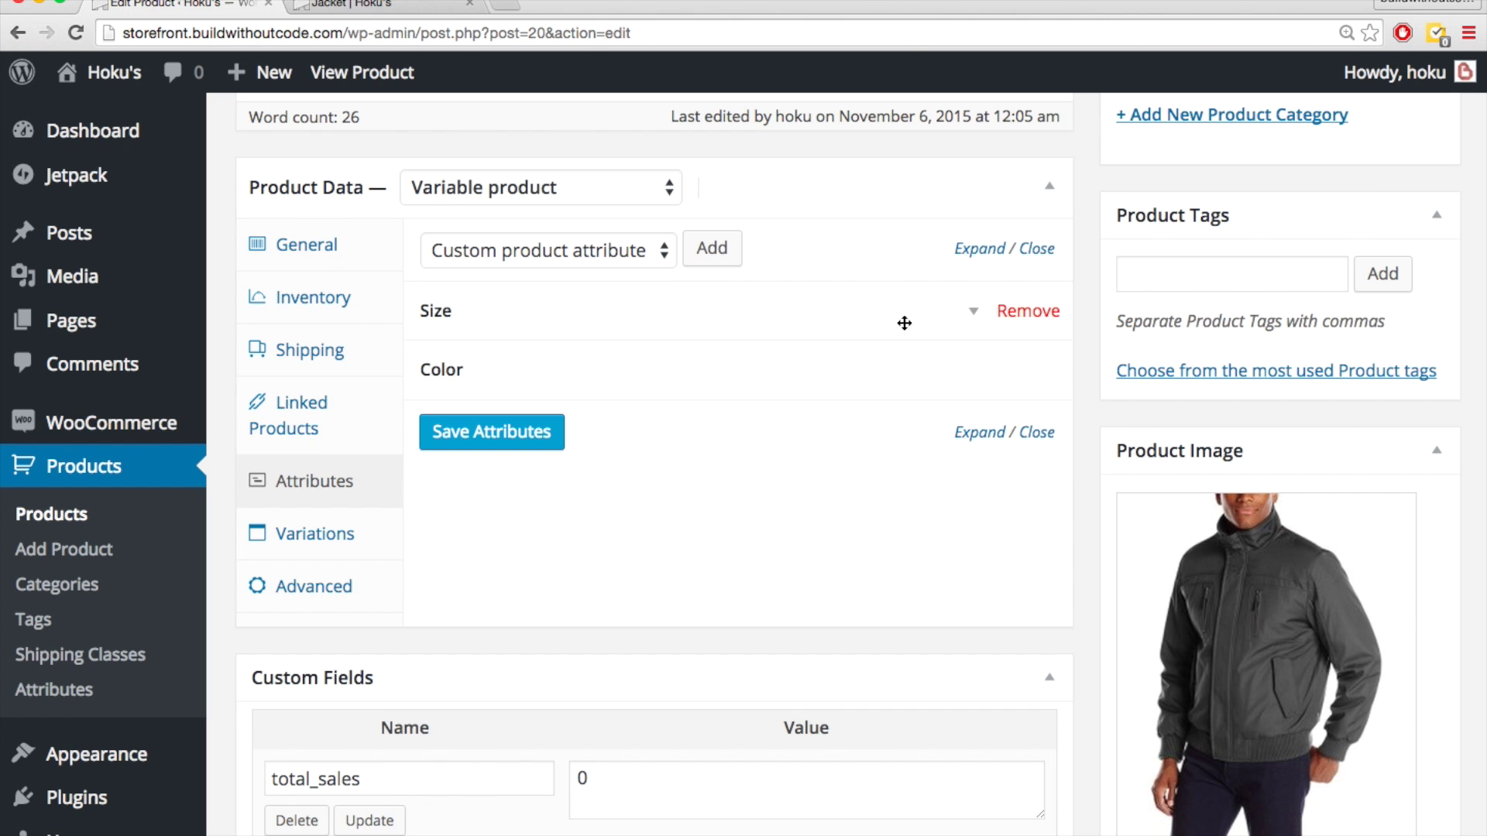
- Turn off product-page visibility for the Jacket's Size attribute and expand the Color attribute's settings
left_click(973, 318)
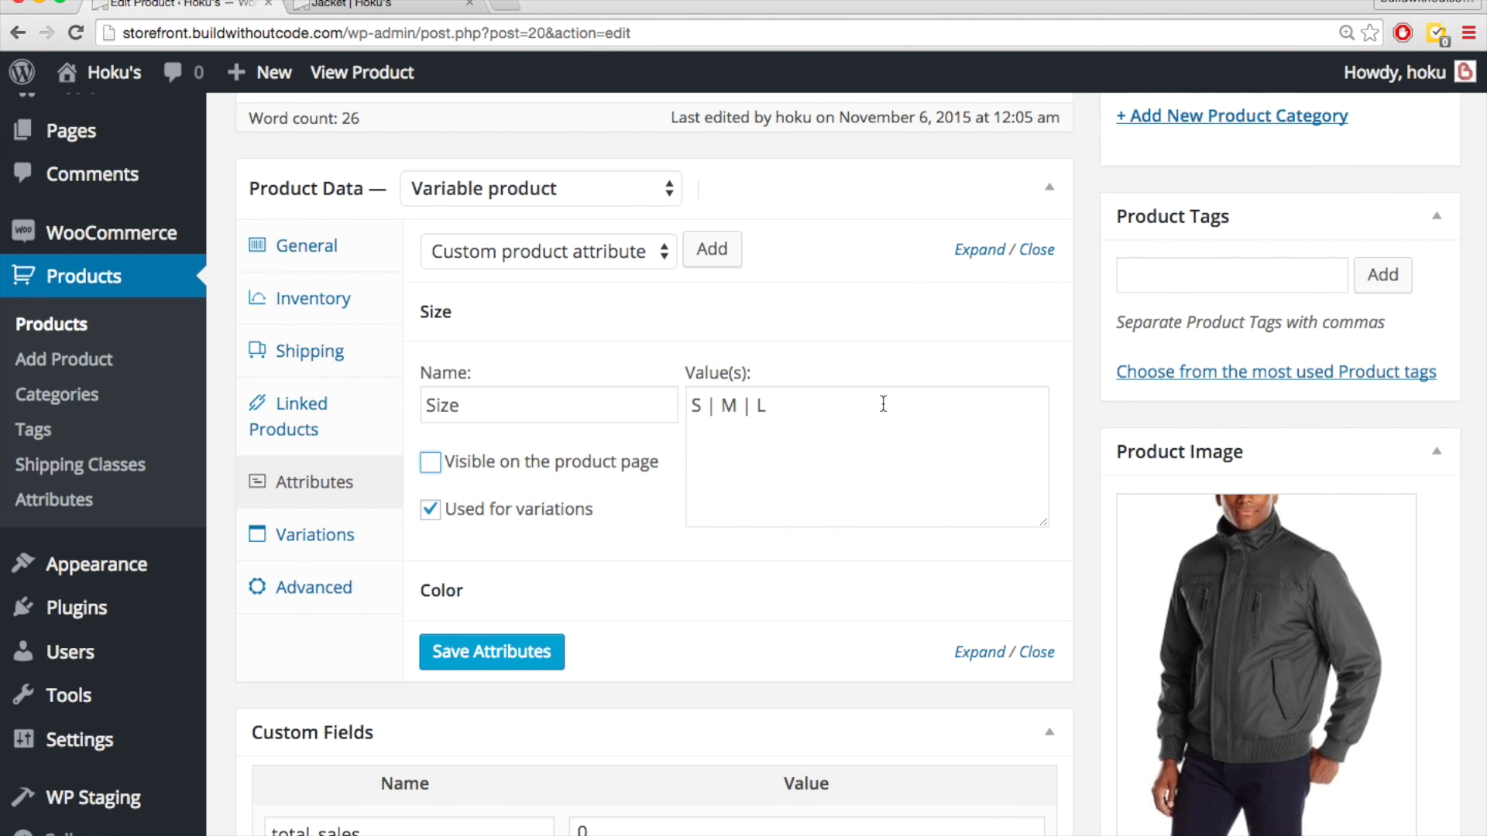
left_click(975, 320)
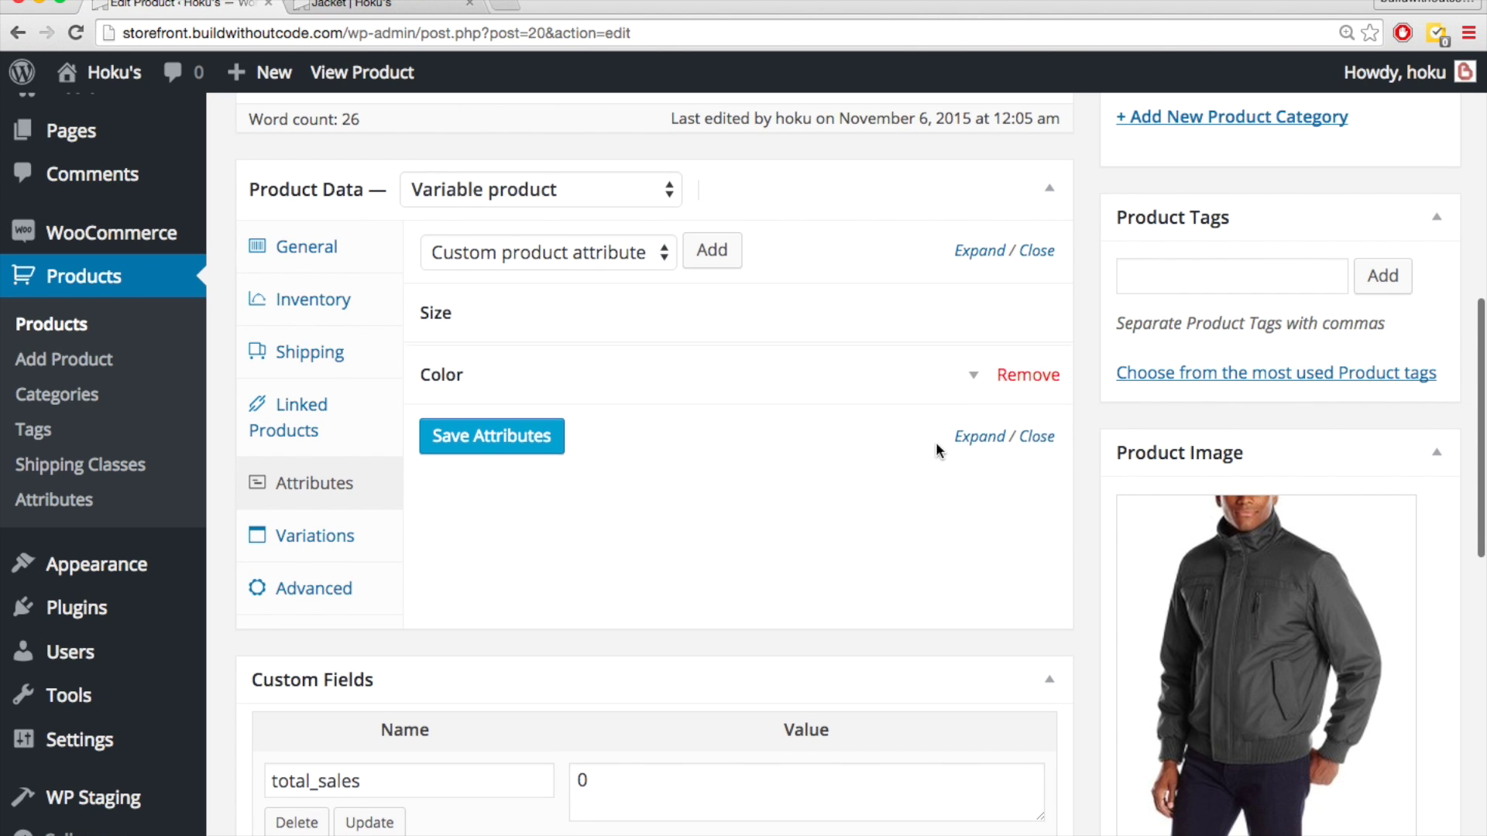
left_click(974, 378)
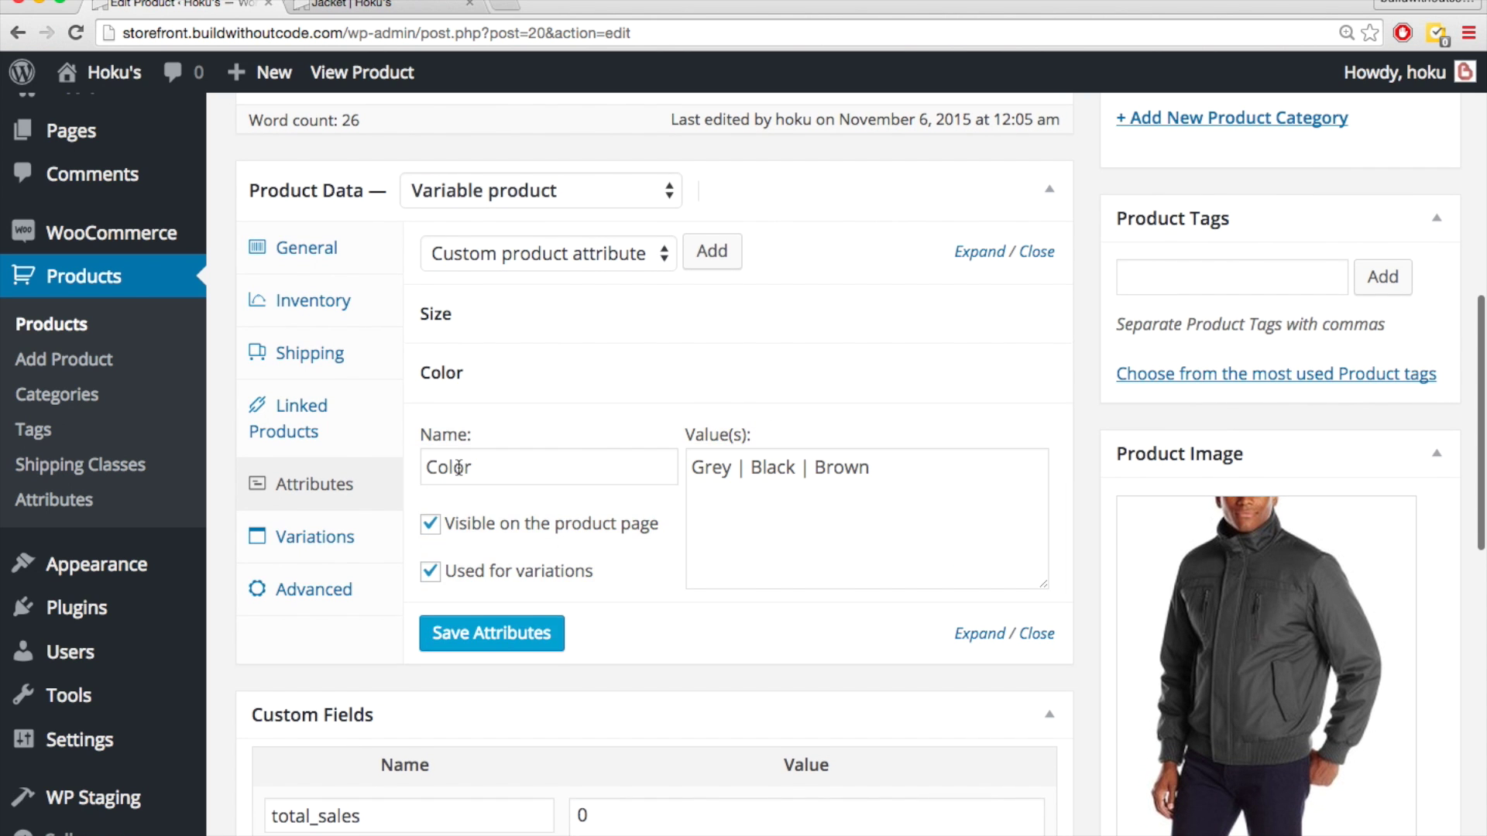
scroll(1354, 365, "up", 10)
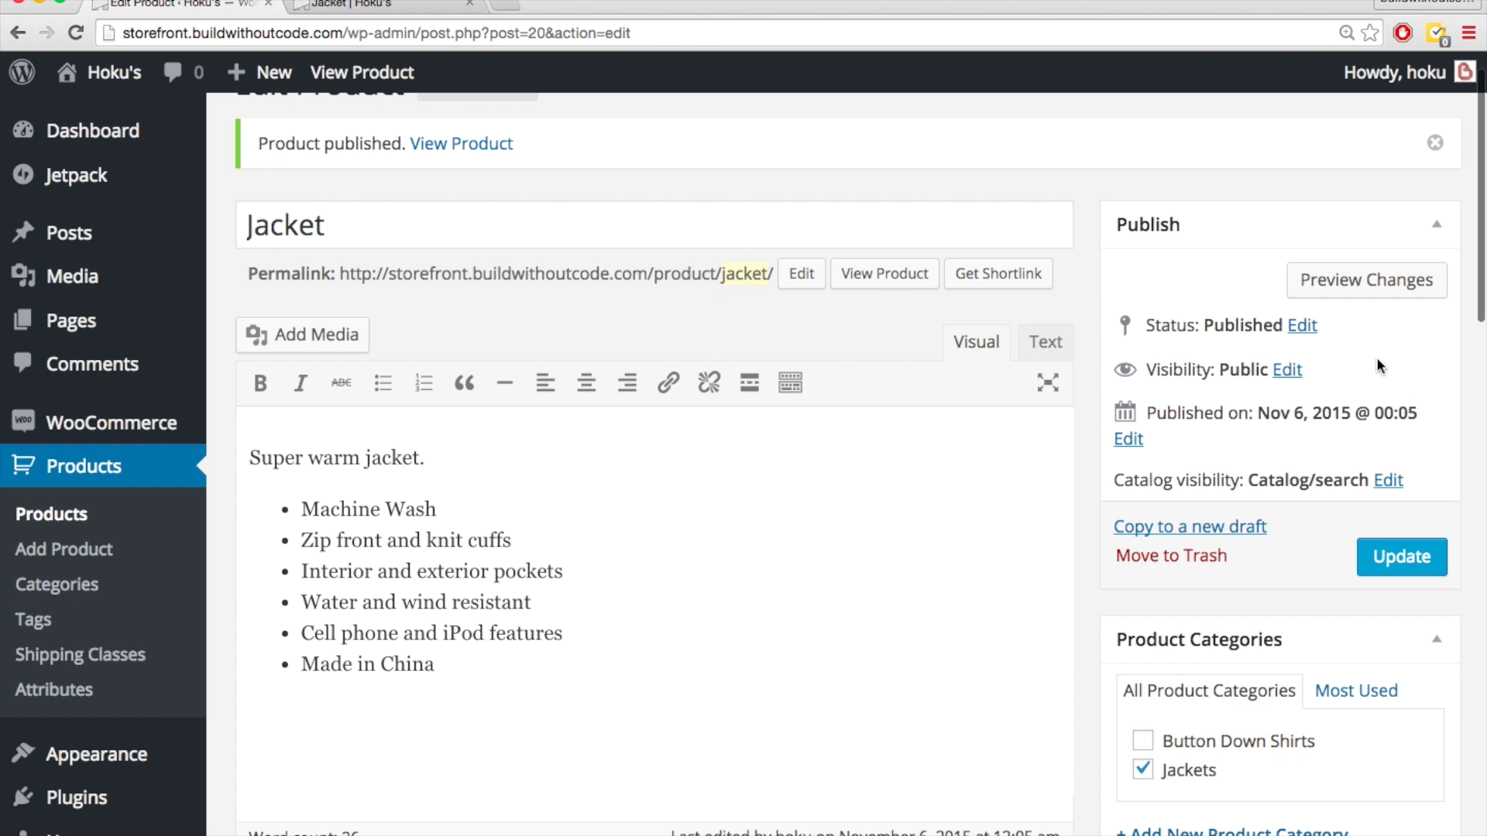
- Update the Jacket product and view its size and color attributes on the storefront product page
left_click(1402, 556)
key("ctrl+Tab")
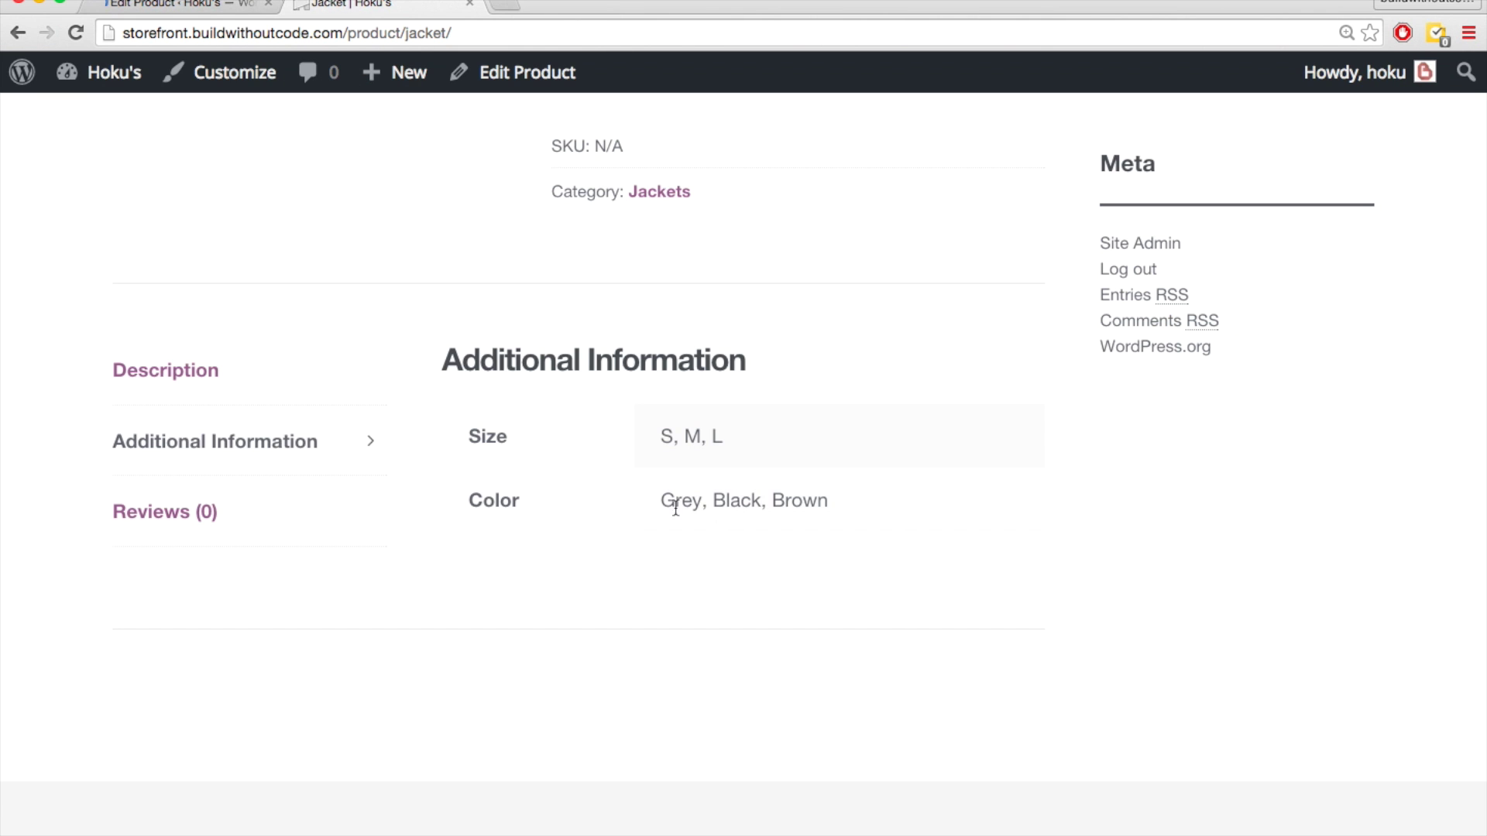
left_click_drag(777, 529, 567, 425)
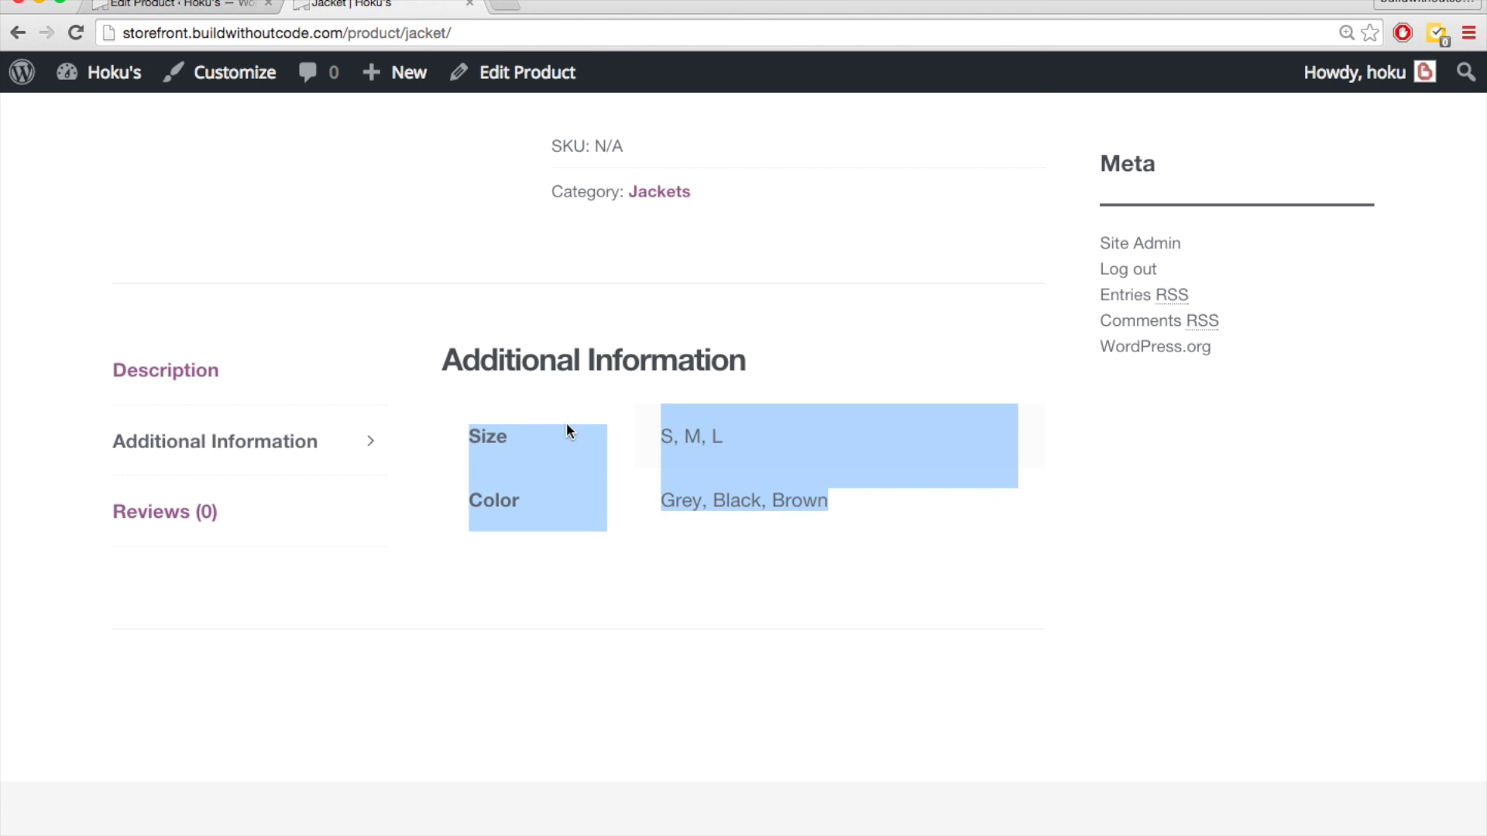
left_click(565, 421)
- Examine the size and color selectors and the description area on the Jacket product page
scroll(565, 421, "up", 9)
scroll(566, 427, "down", 3)
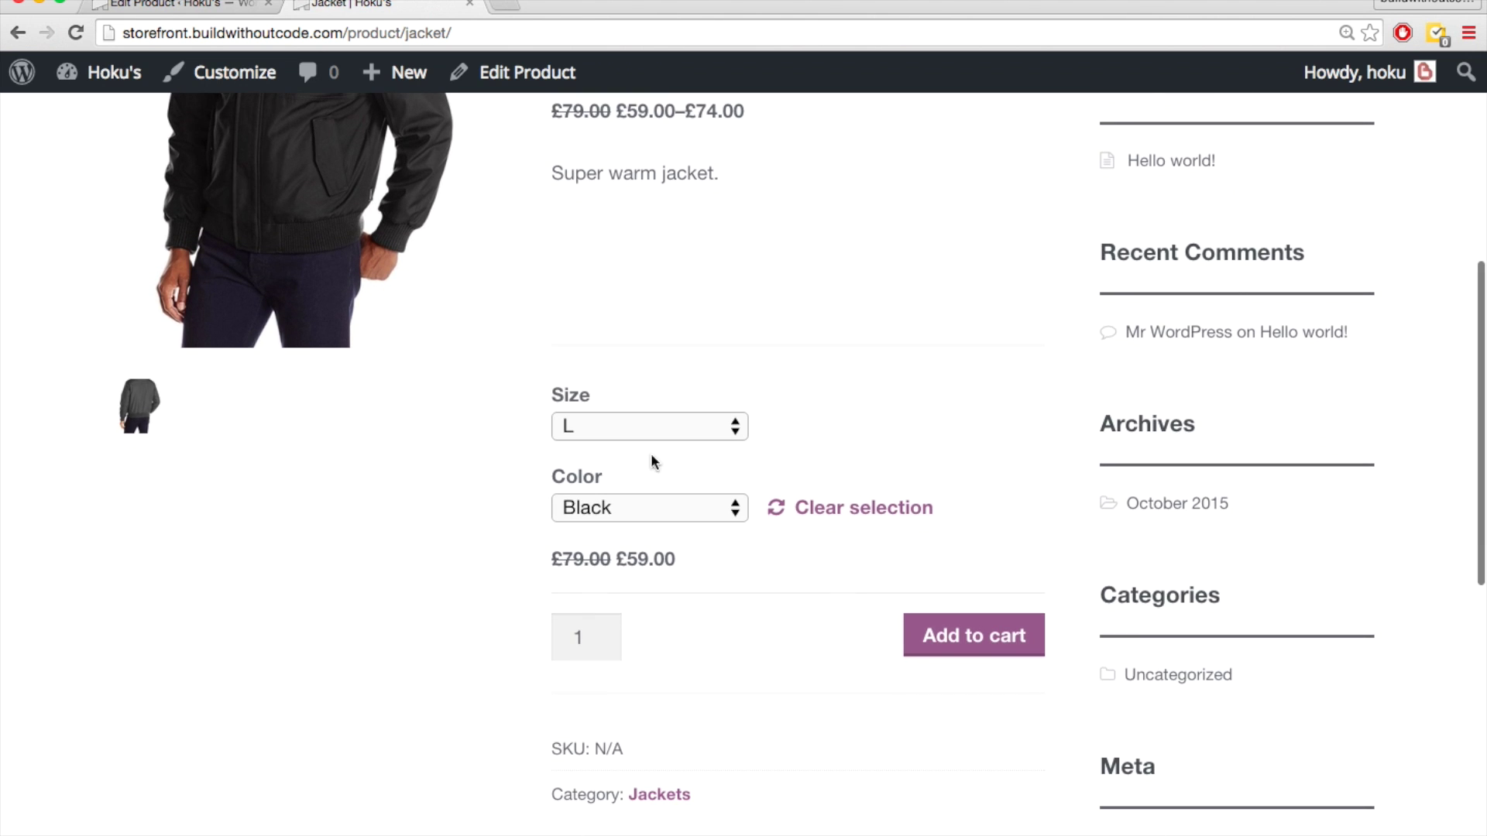
scroll(470, 441, "down", 1)
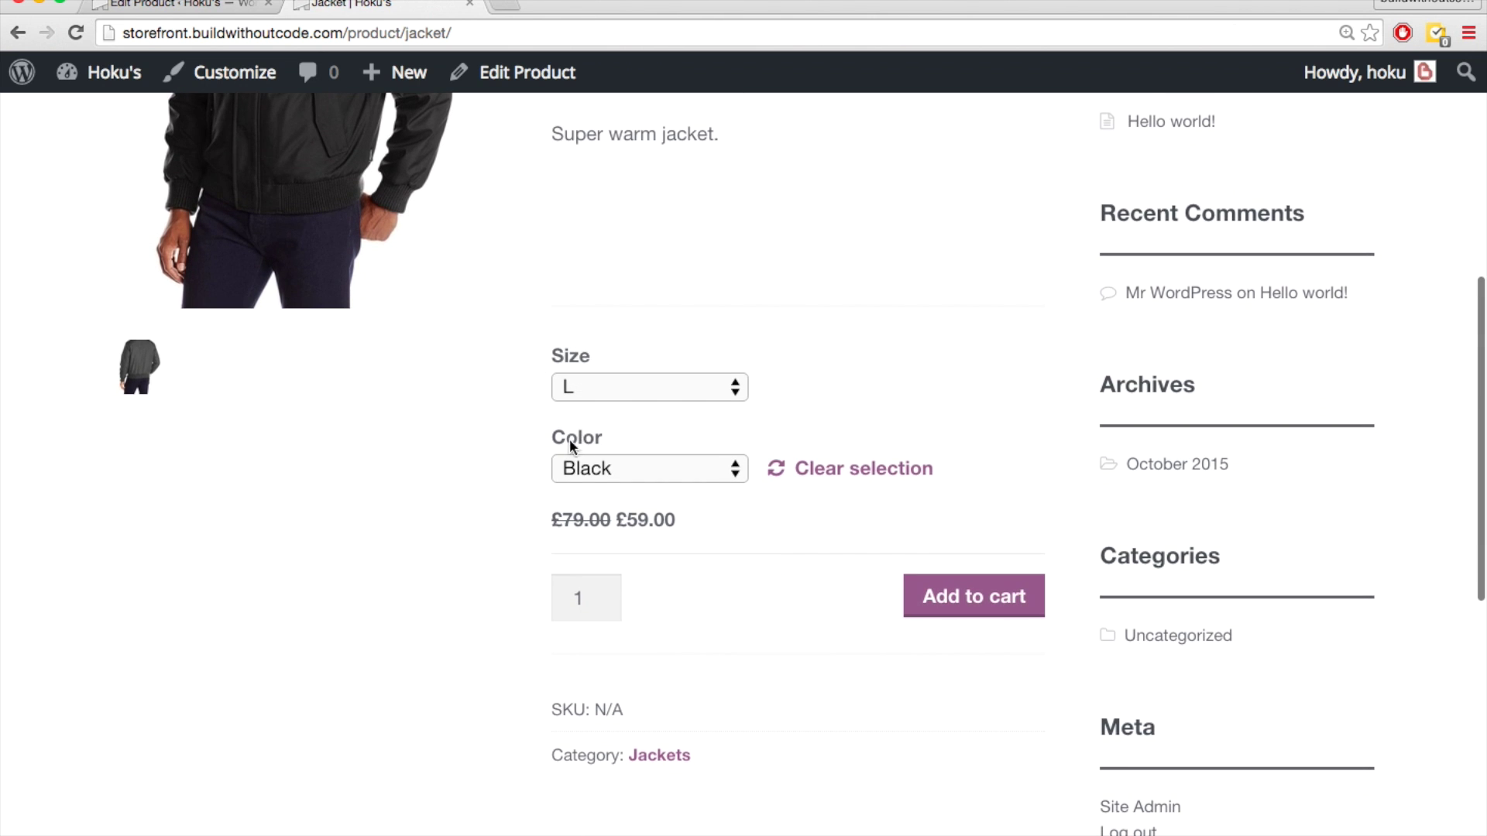
scroll(513, 480, "down", 4)
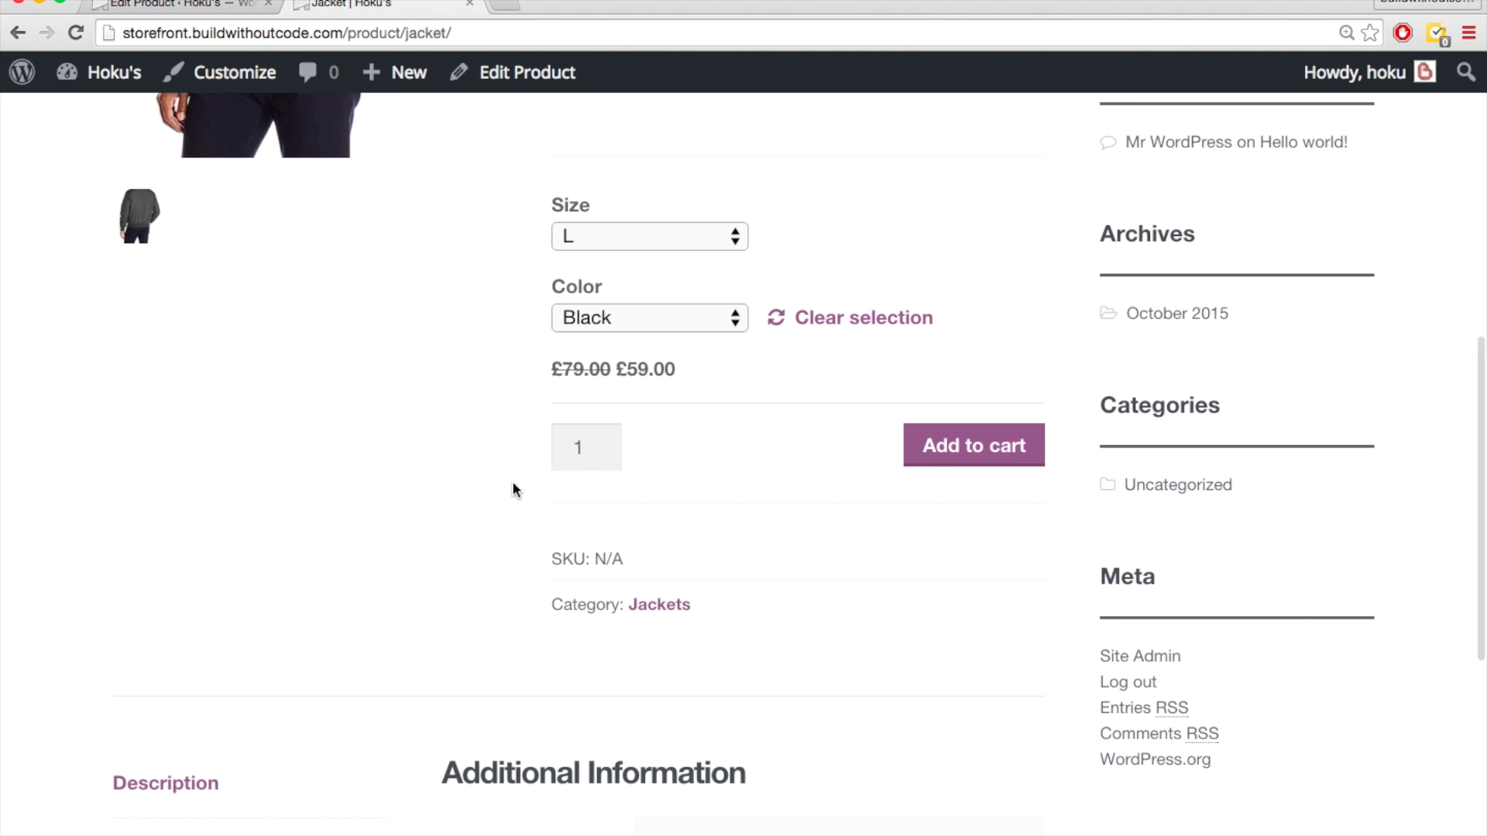
scroll(513, 481, "down", 8)
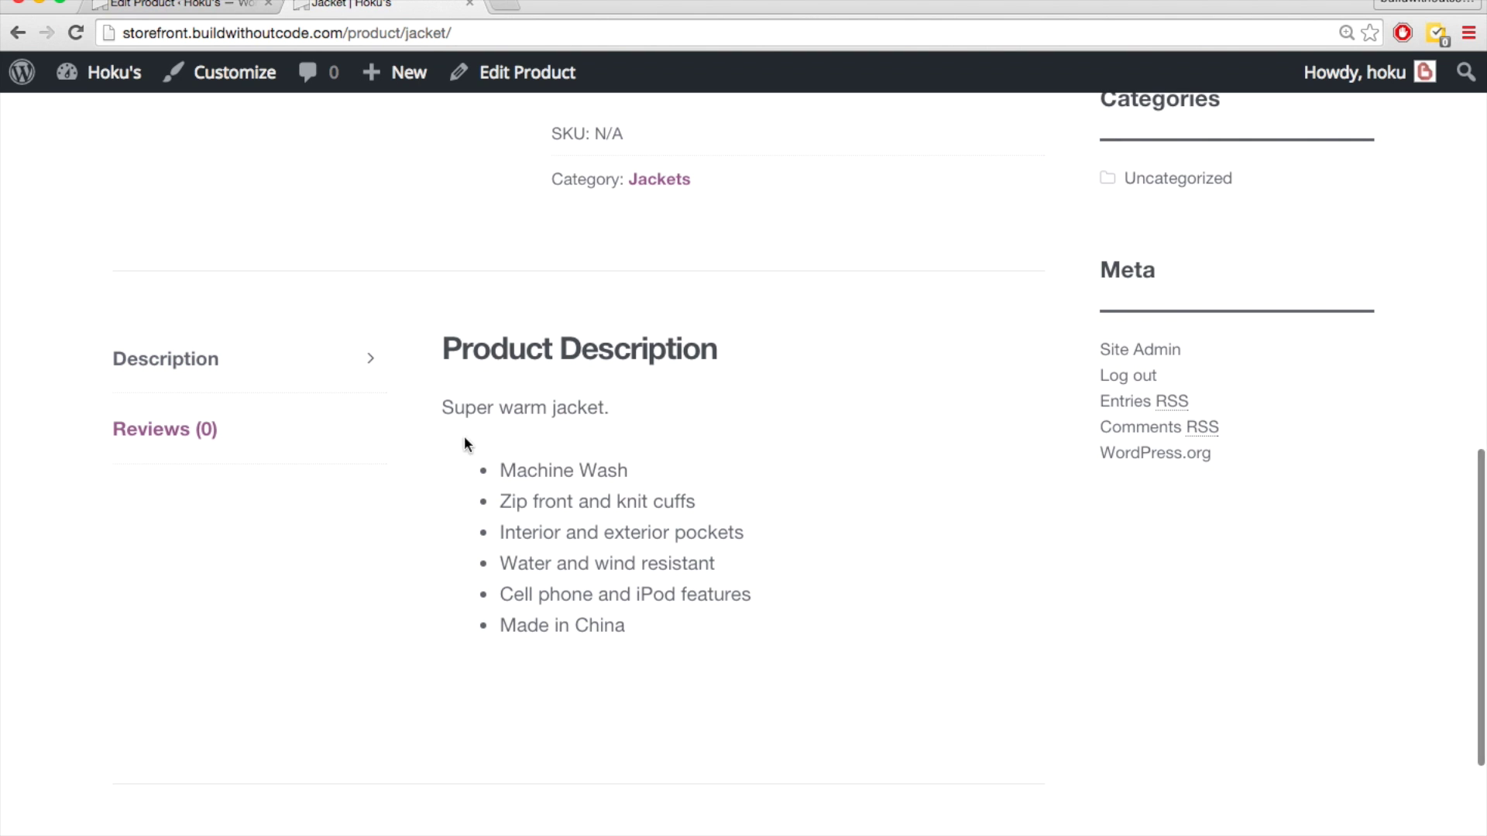
scroll(394, 583, "up", 1)
left_click(249, 383)
left_click(199, 443)
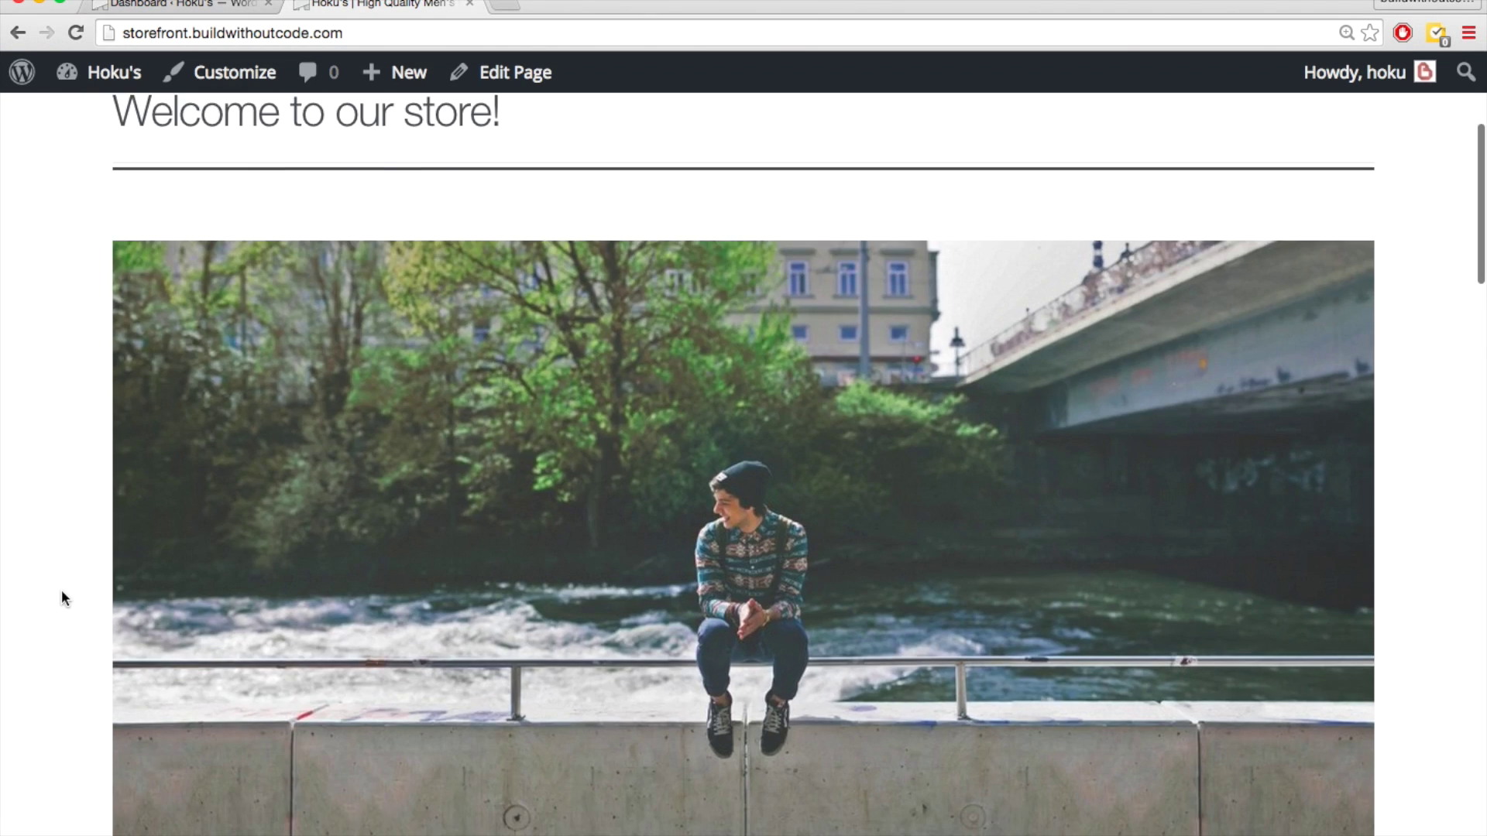
- Look through the store homepage's Product Categories, Recent Products and On Sale sections
scroll(62, 589, "down", 15)
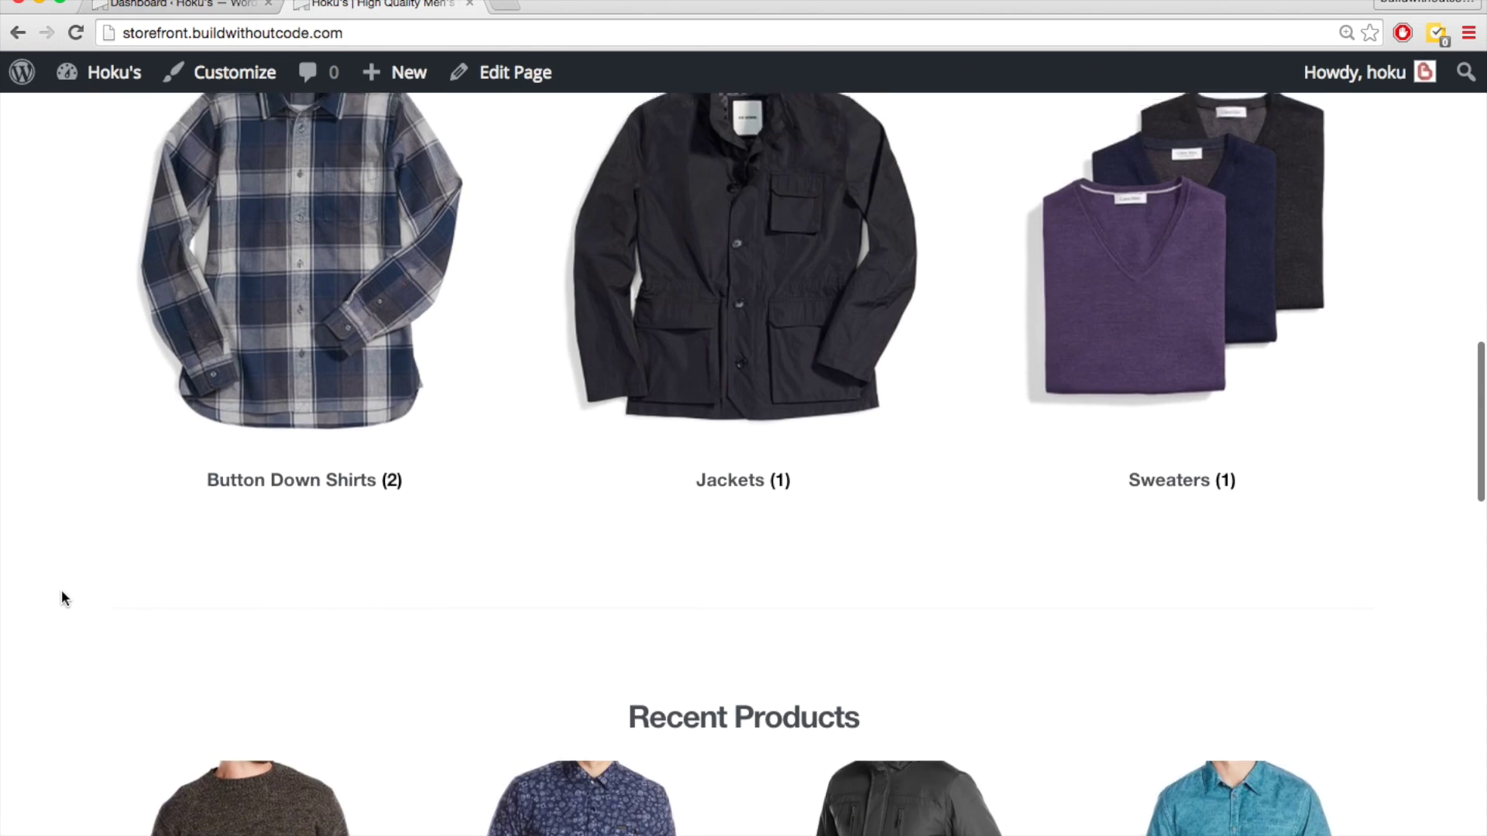
scroll(370, 416, "up", 3)
scroll(967, 431, "down", 5)
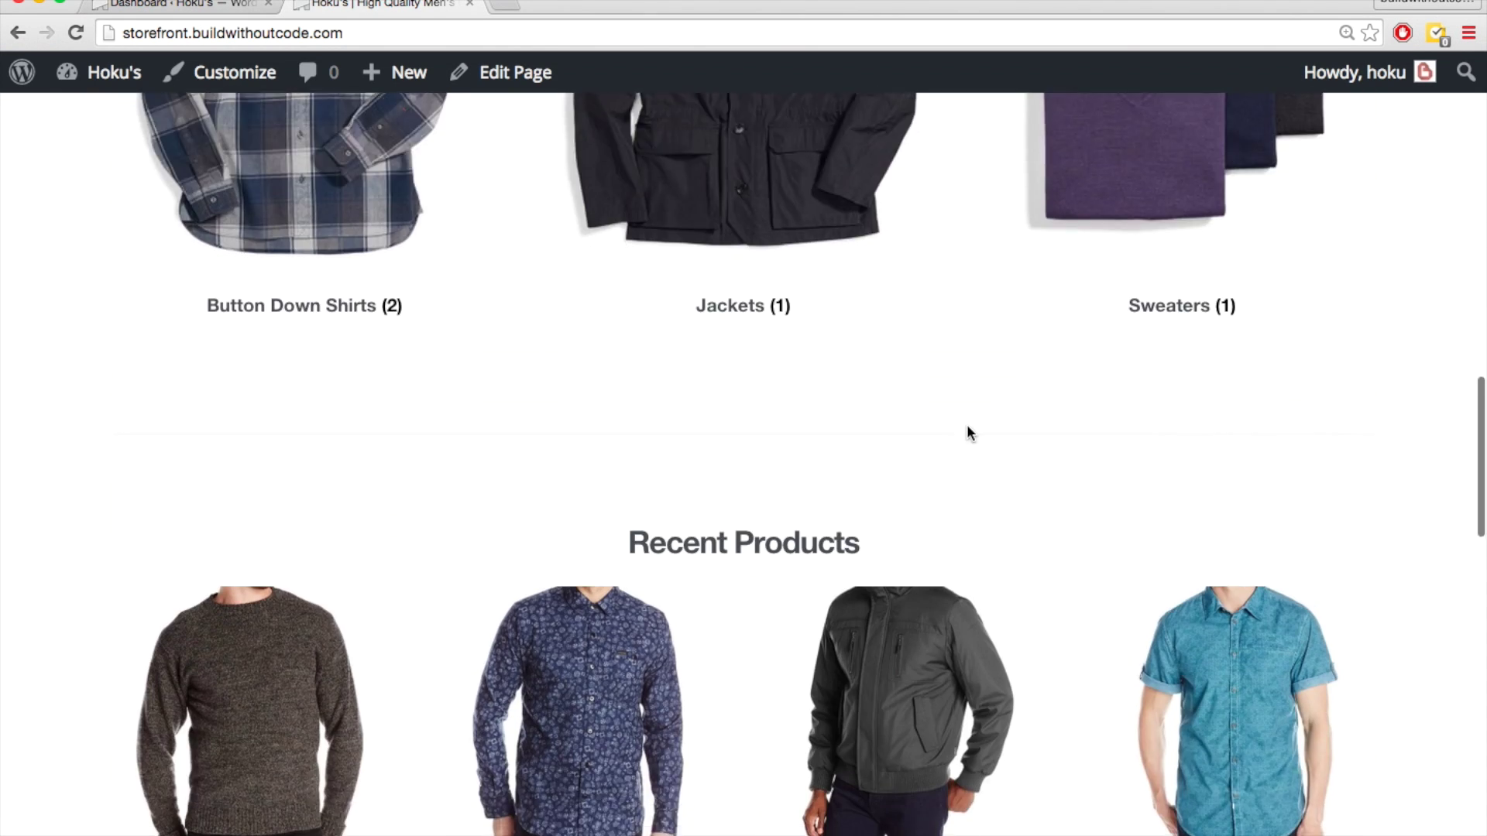
scroll(339, 573, "down", 2)
scroll(338, 573, "down", 12)
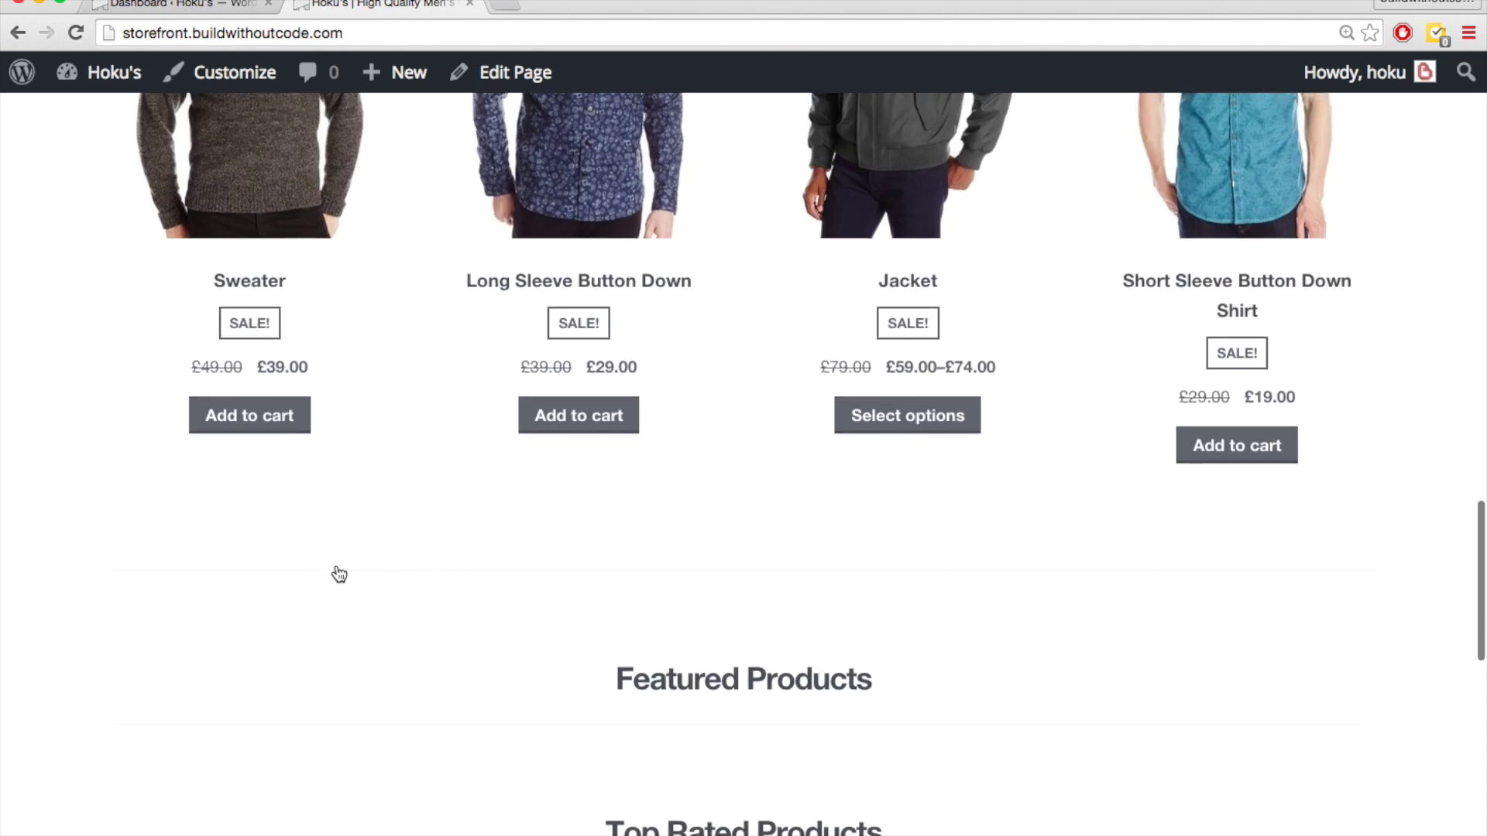
scroll(338, 573, "down", 2)
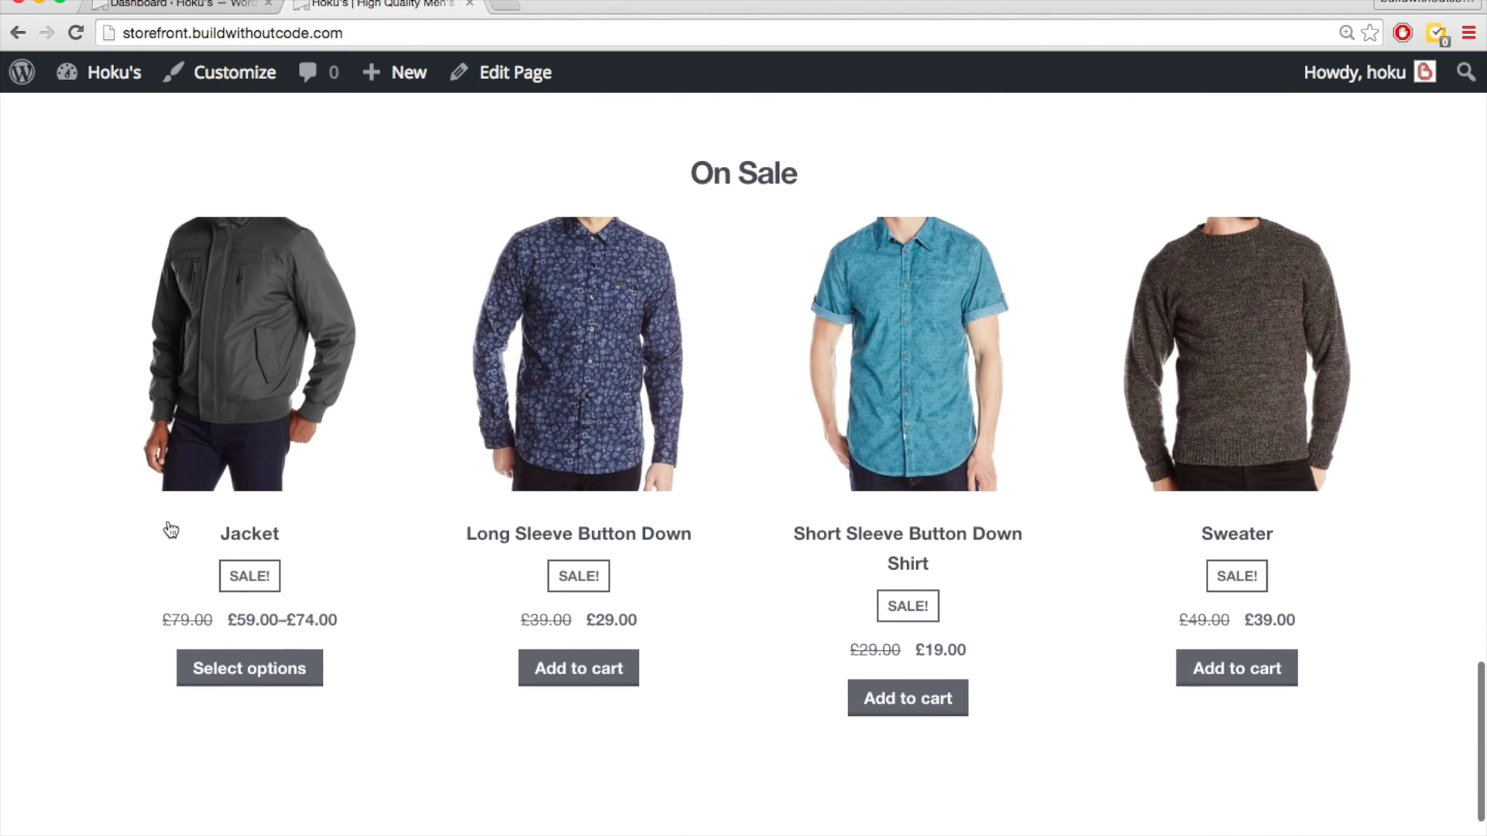
scroll(1270, 454, "up", 10)
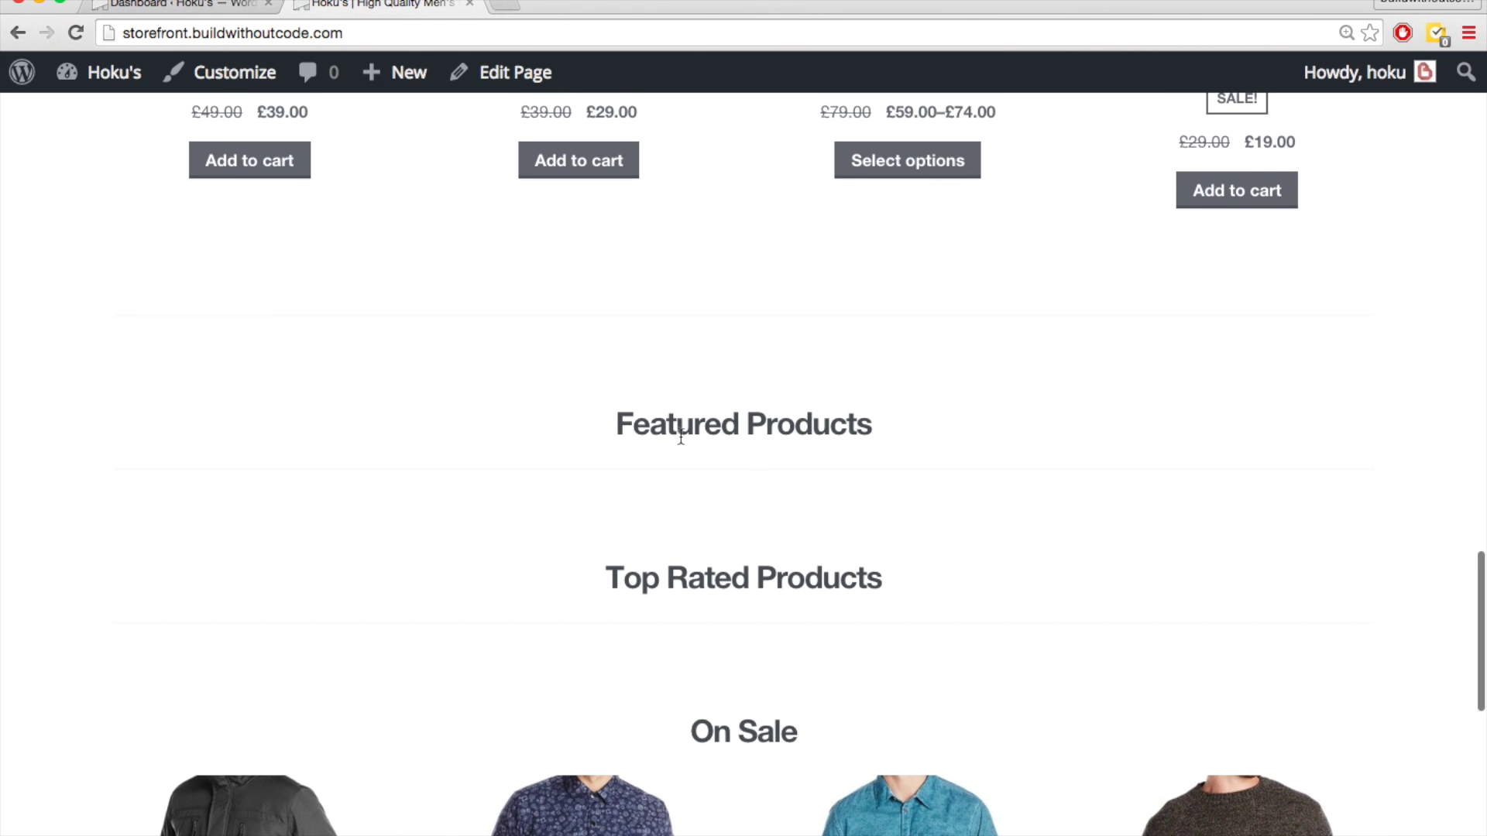
- Examine the Featured Products and Top Rated Products sections of the store homepage
triple_click(680, 438)
left_click(589, 522)
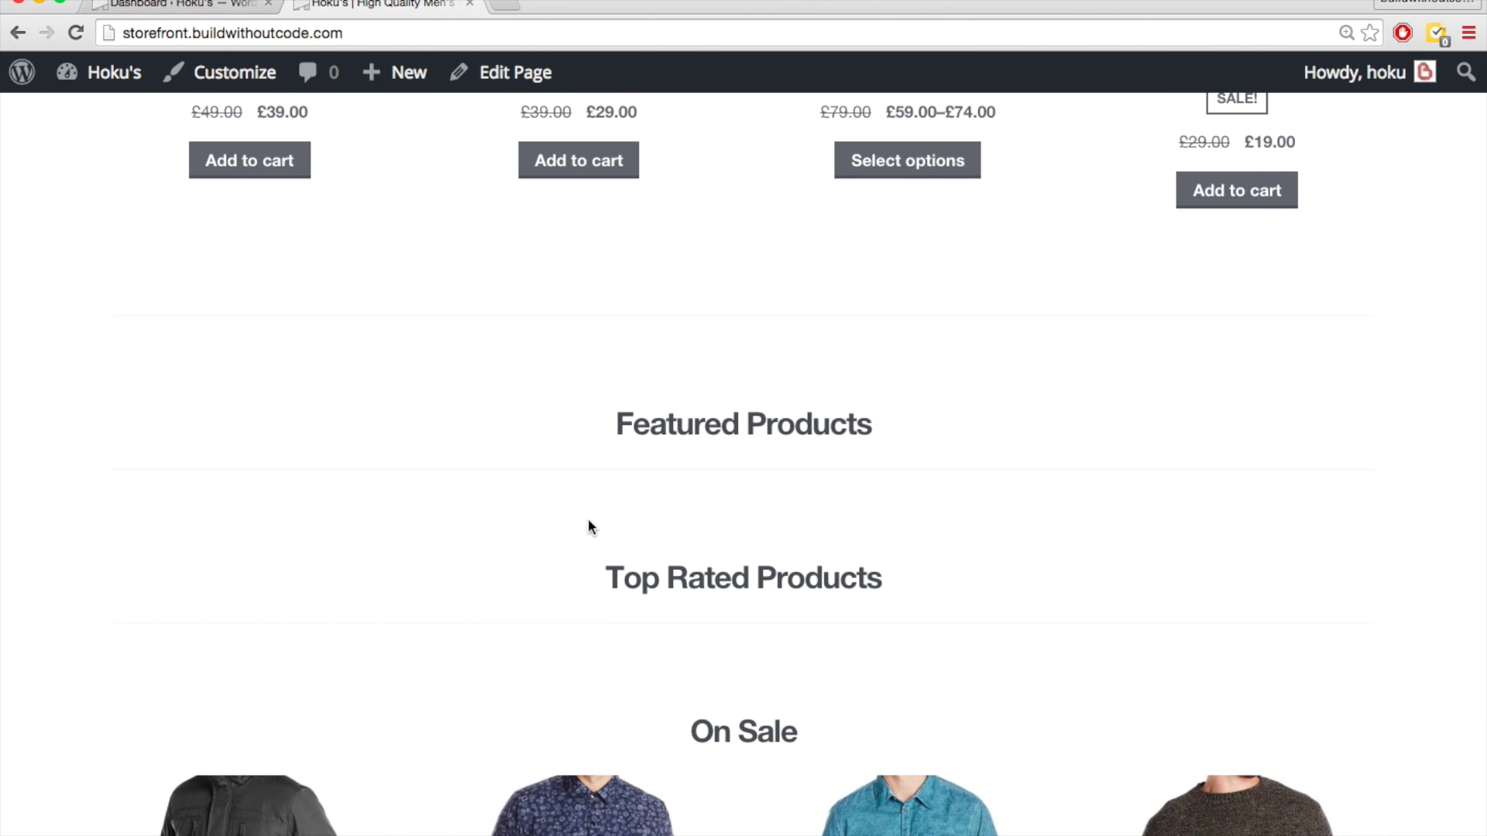
triple_click(685, 577)
scroll(530, 534, "up", 1)
left_click(528, 535)
scroll(573, 530, "up", 2)
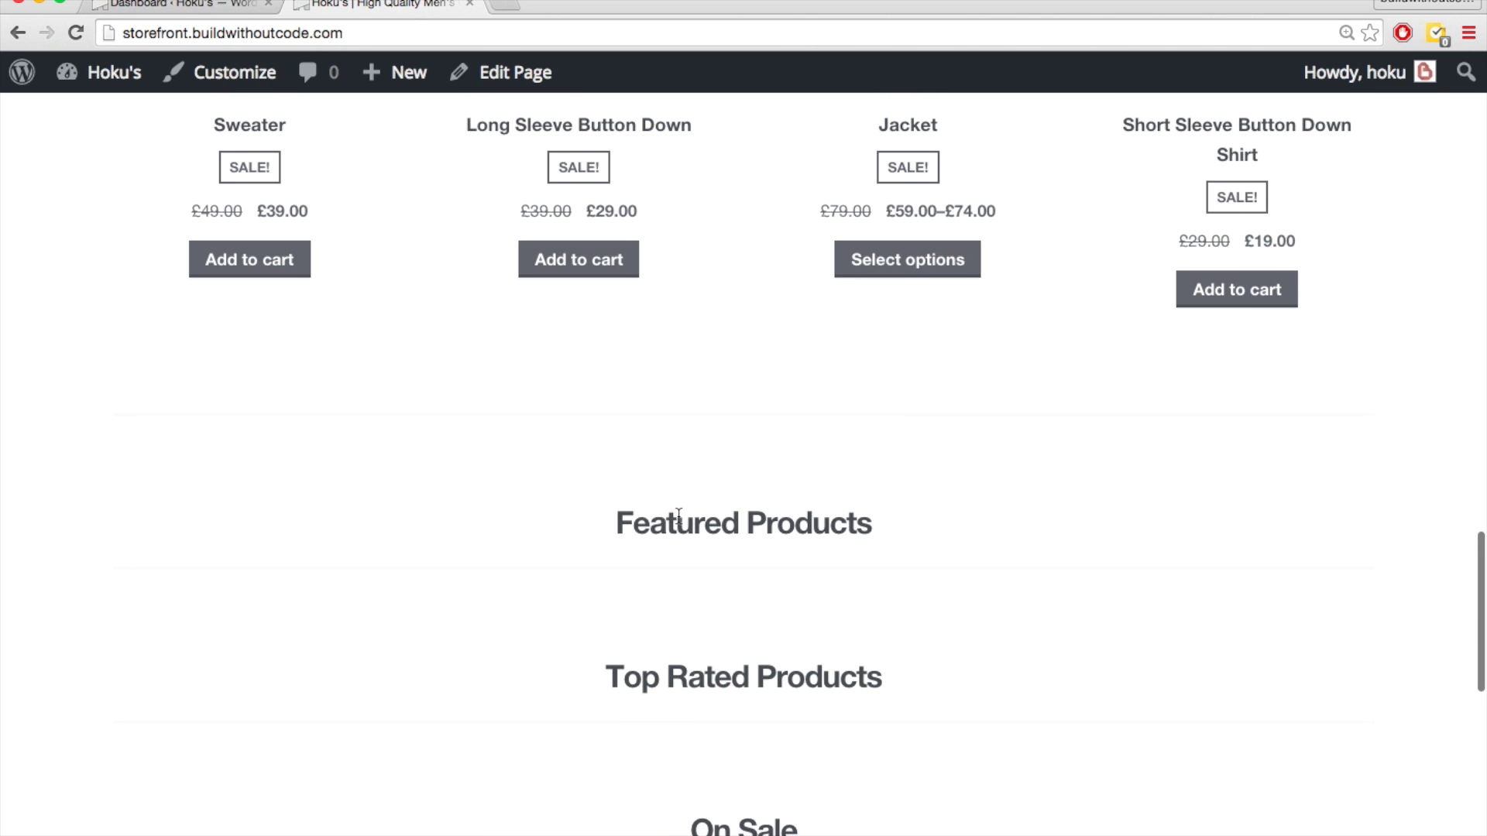
triple_click(609, 524)
left_click(444, 456)
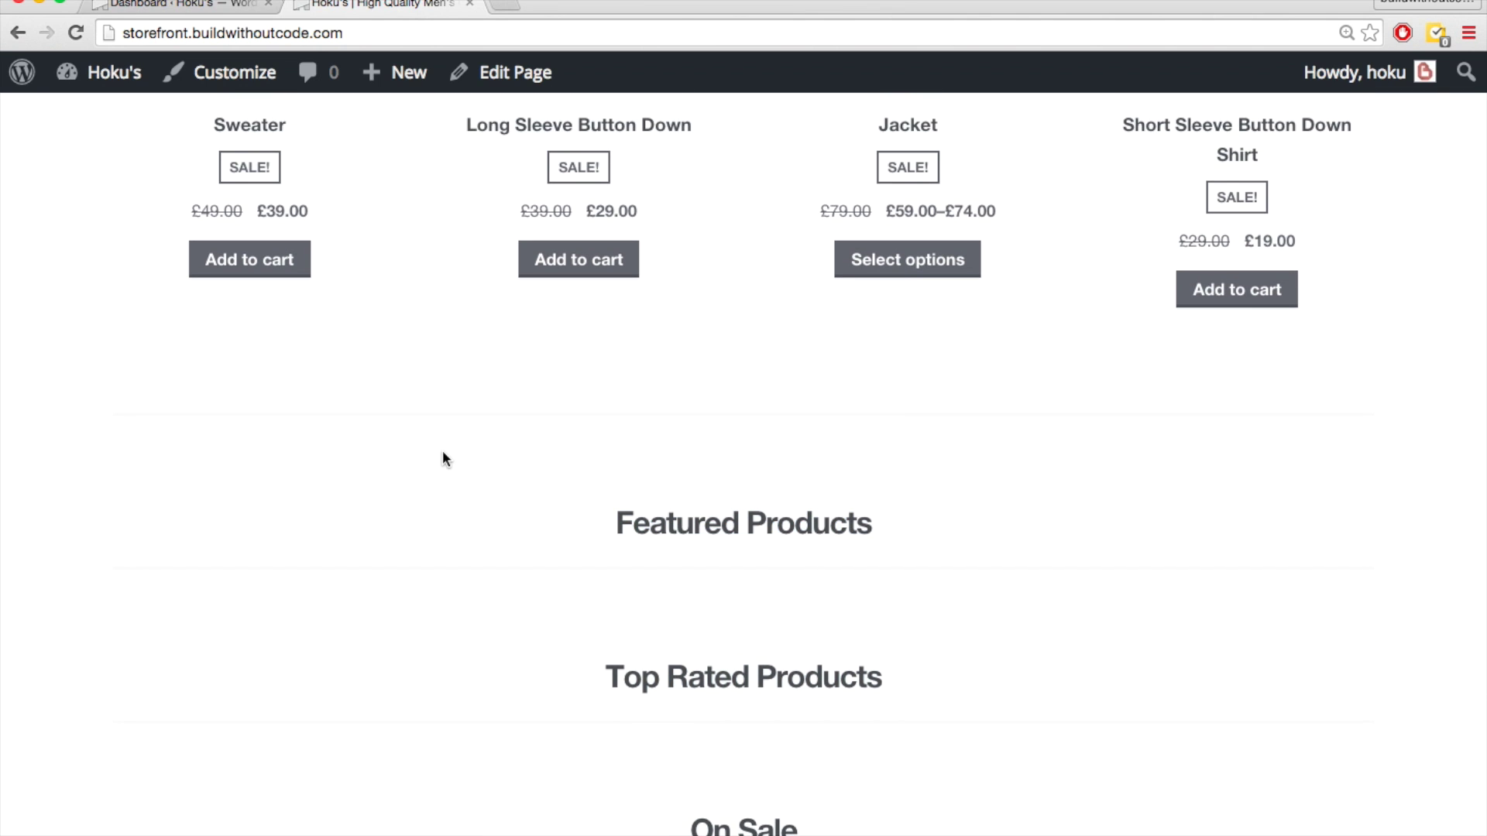
scroll(443, 458, "down", 3)
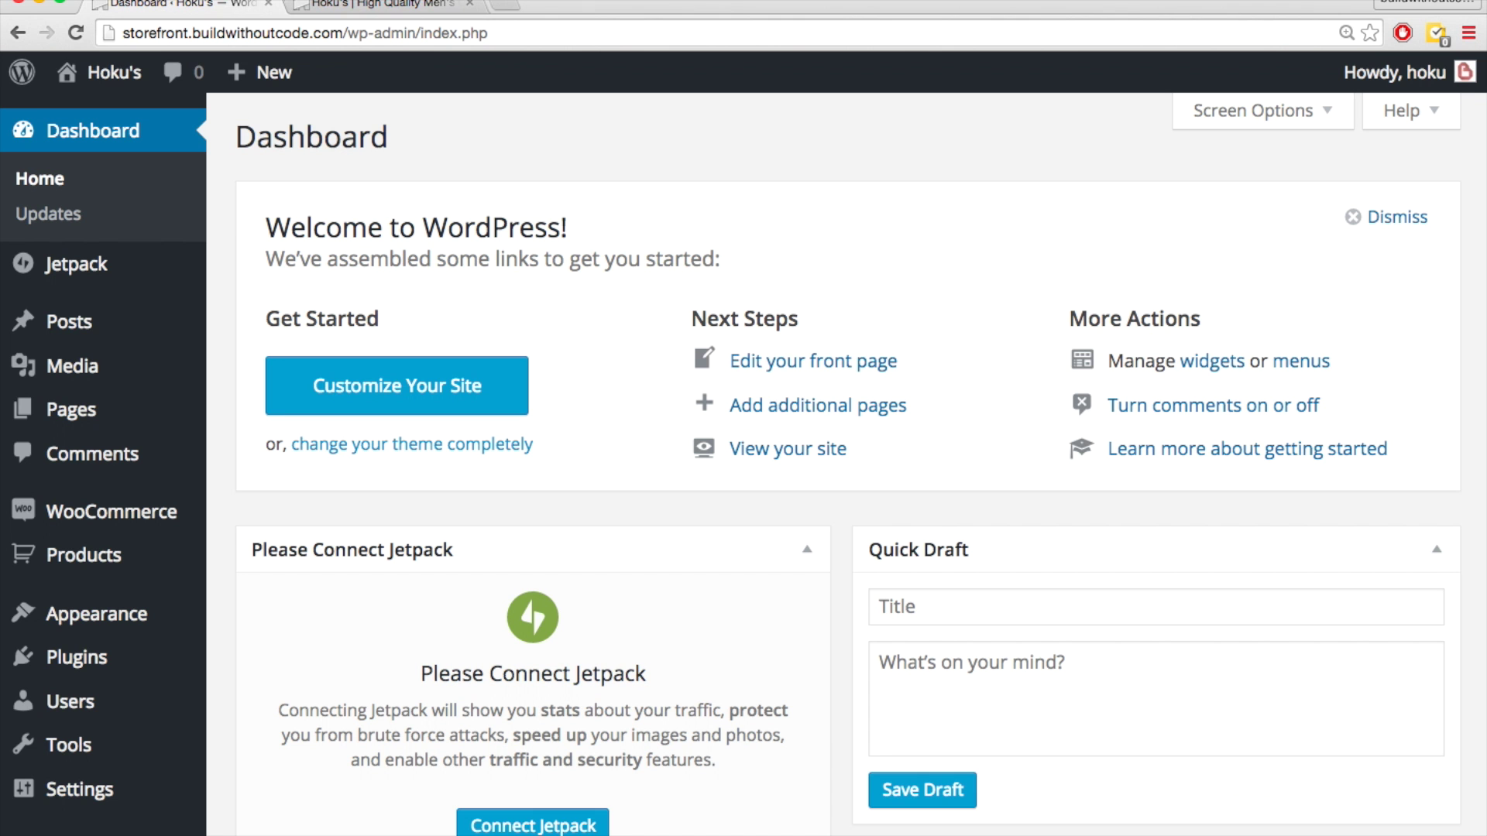
- Open the Sweater product for quick editing and try out its Featured option
mouse_move(108, 542)
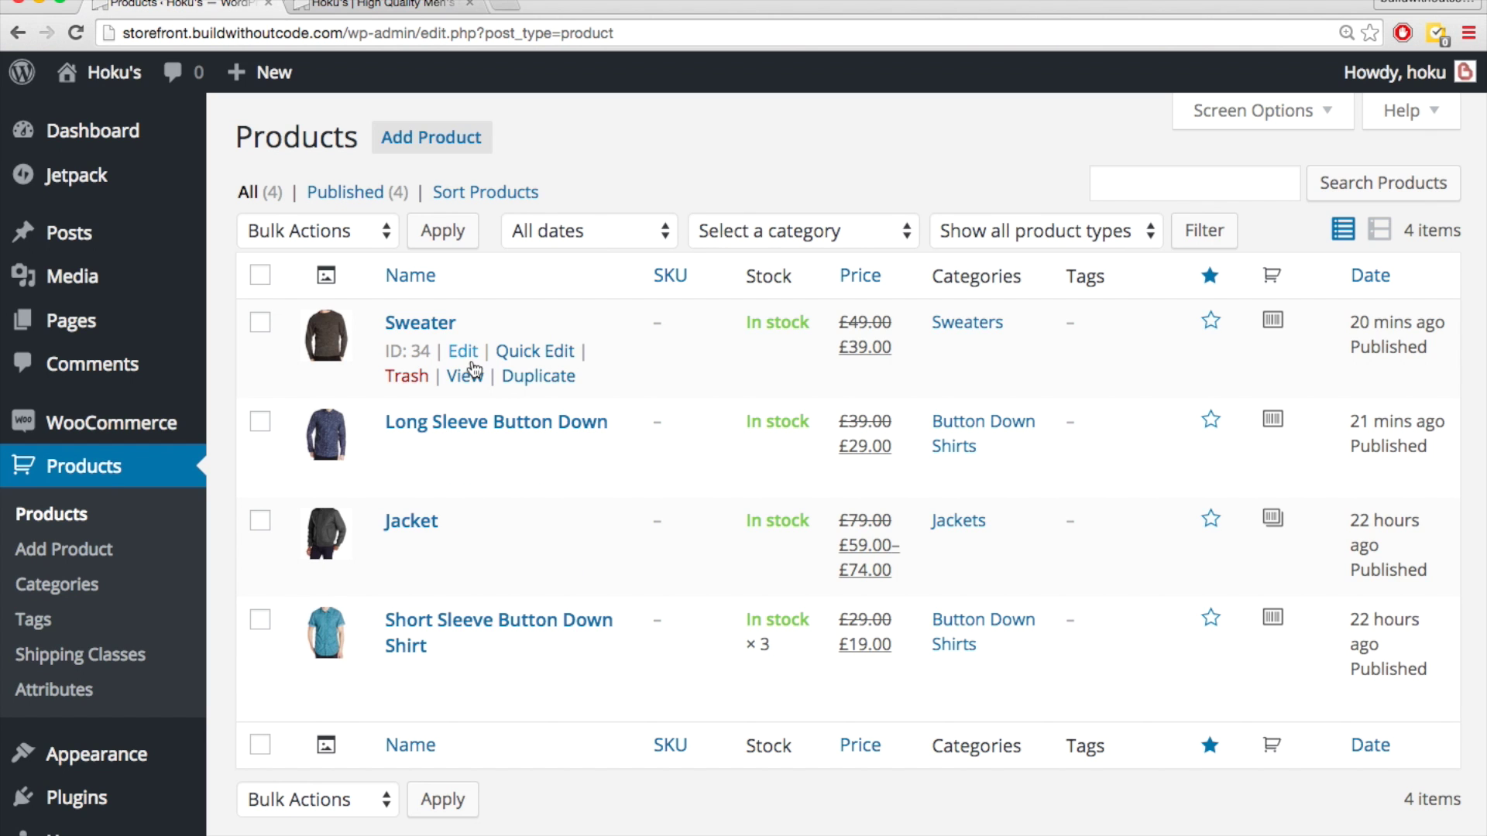
left_click(518, 351)
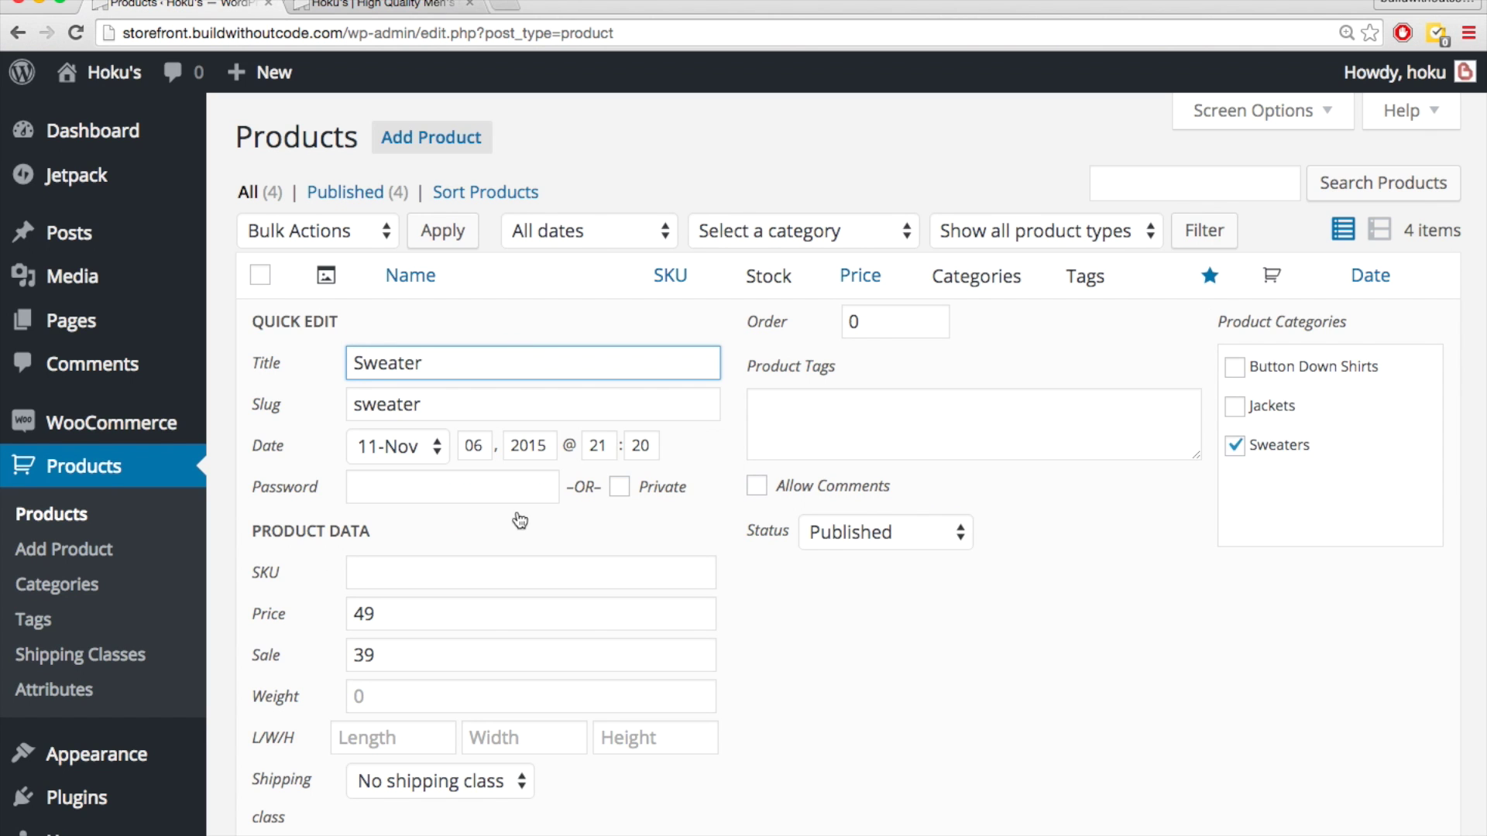
scroll(513, 542, "down", 5)
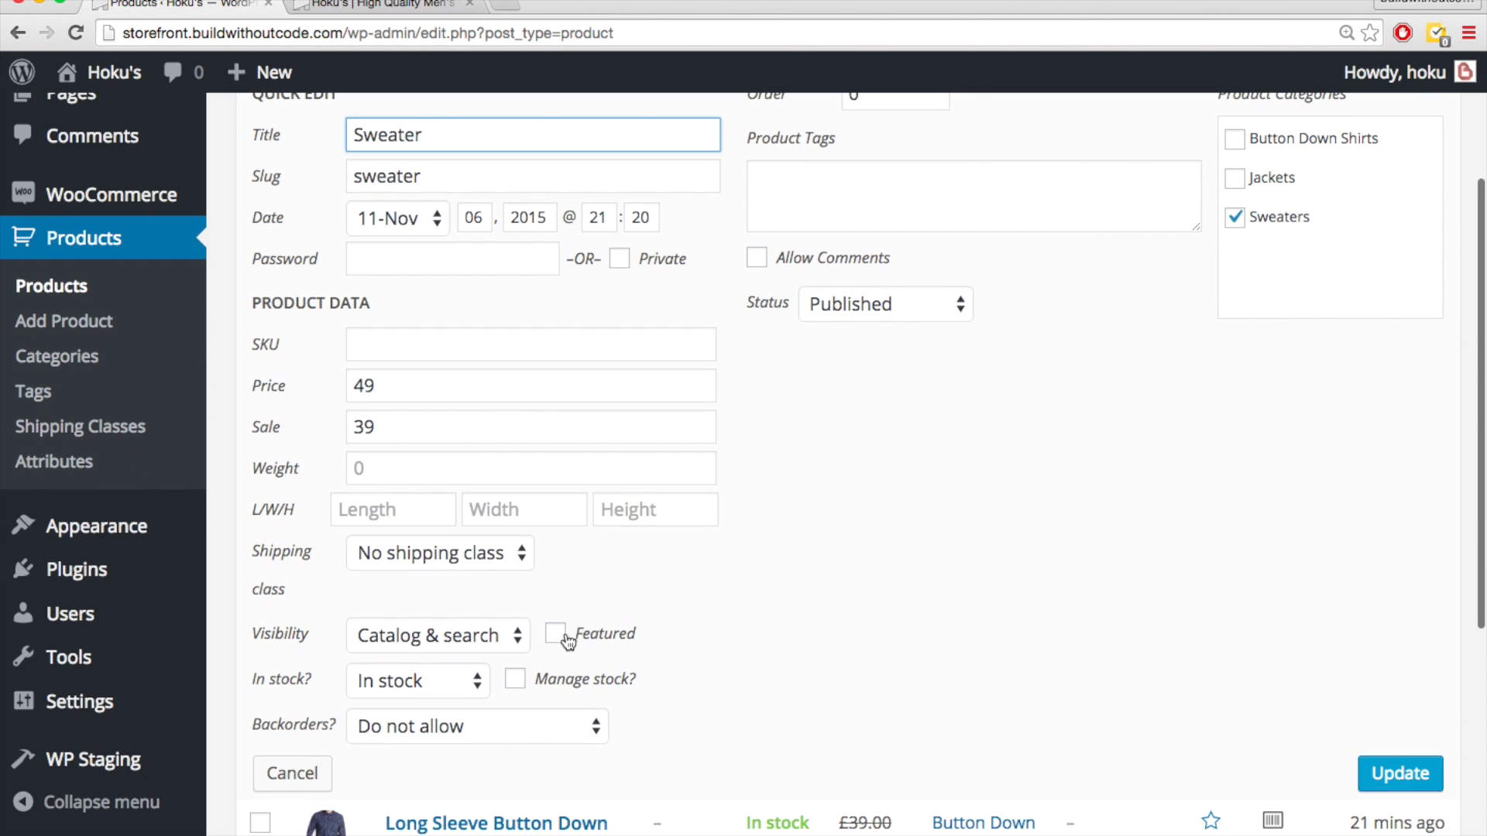
left_click(568, 639)
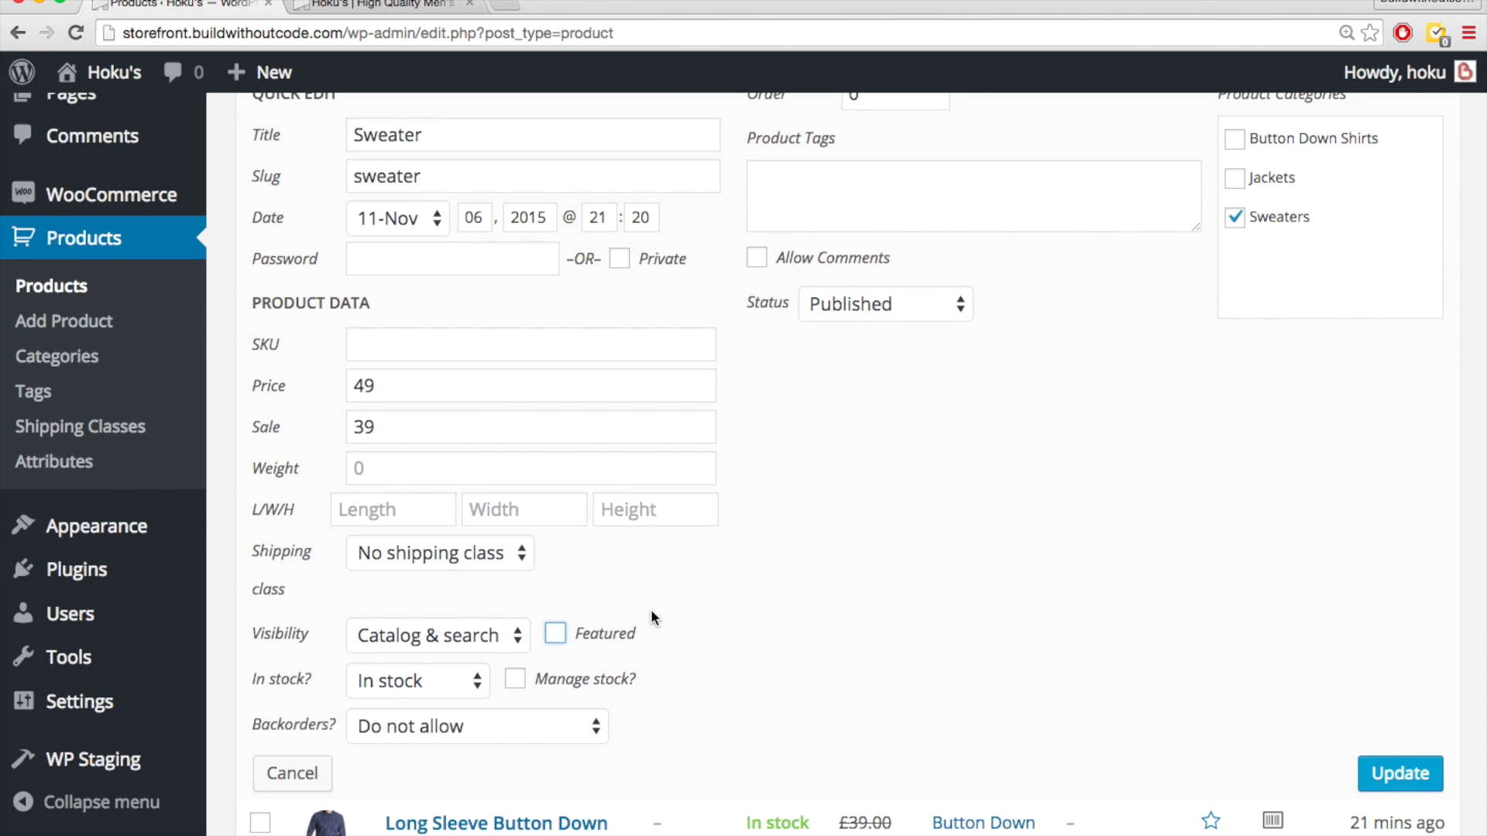
scroll(650, 609, "up", 5)
scroll(573, 564, "down", 1)
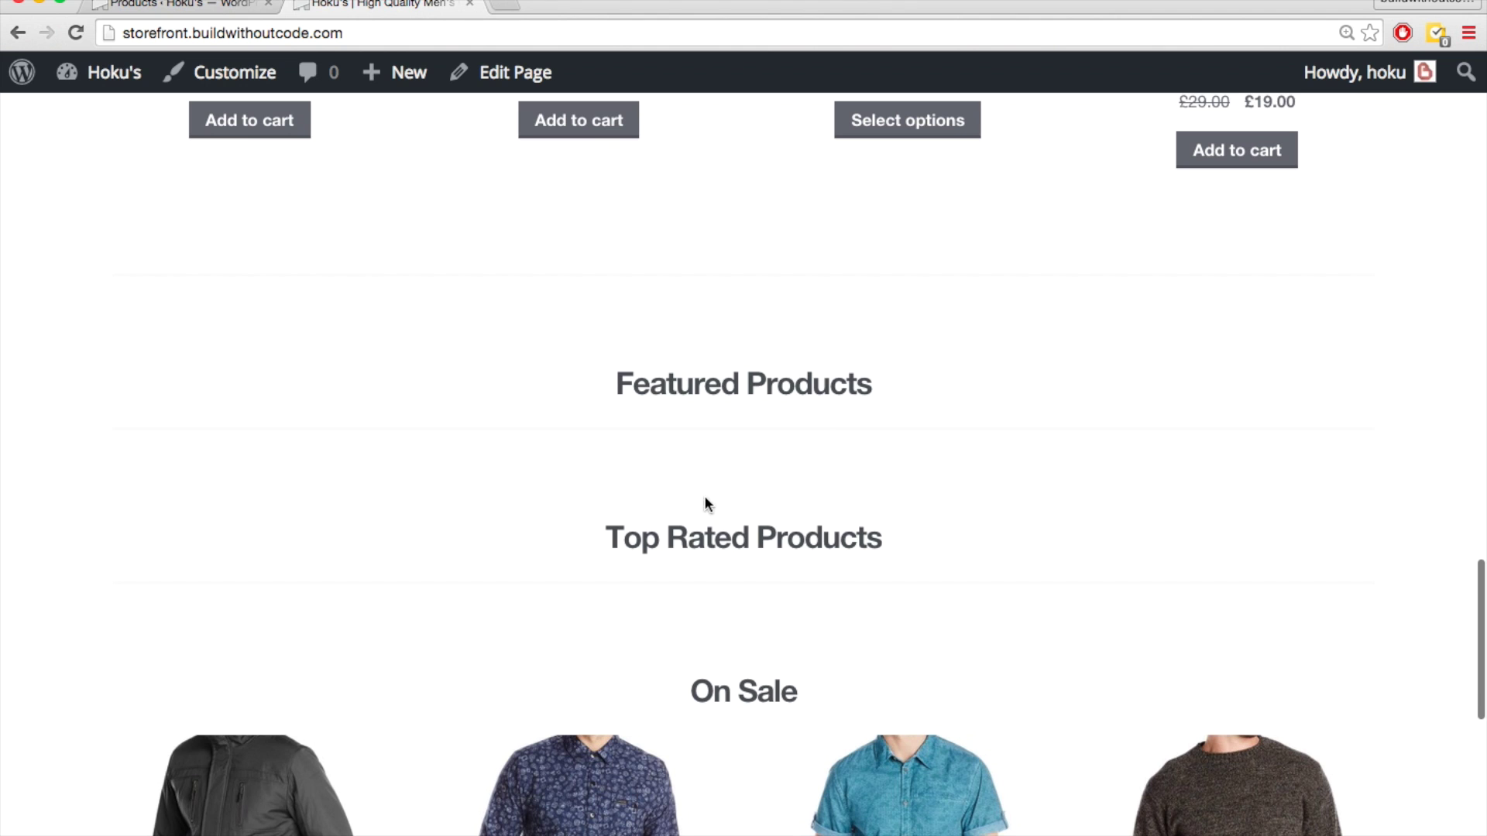
- Compare the homepage's Featured and Top Rated Products sections with its Product Categories and Recent Products sections
left_click_drag(612, 379, 896, 581)
left_click(896, 581)
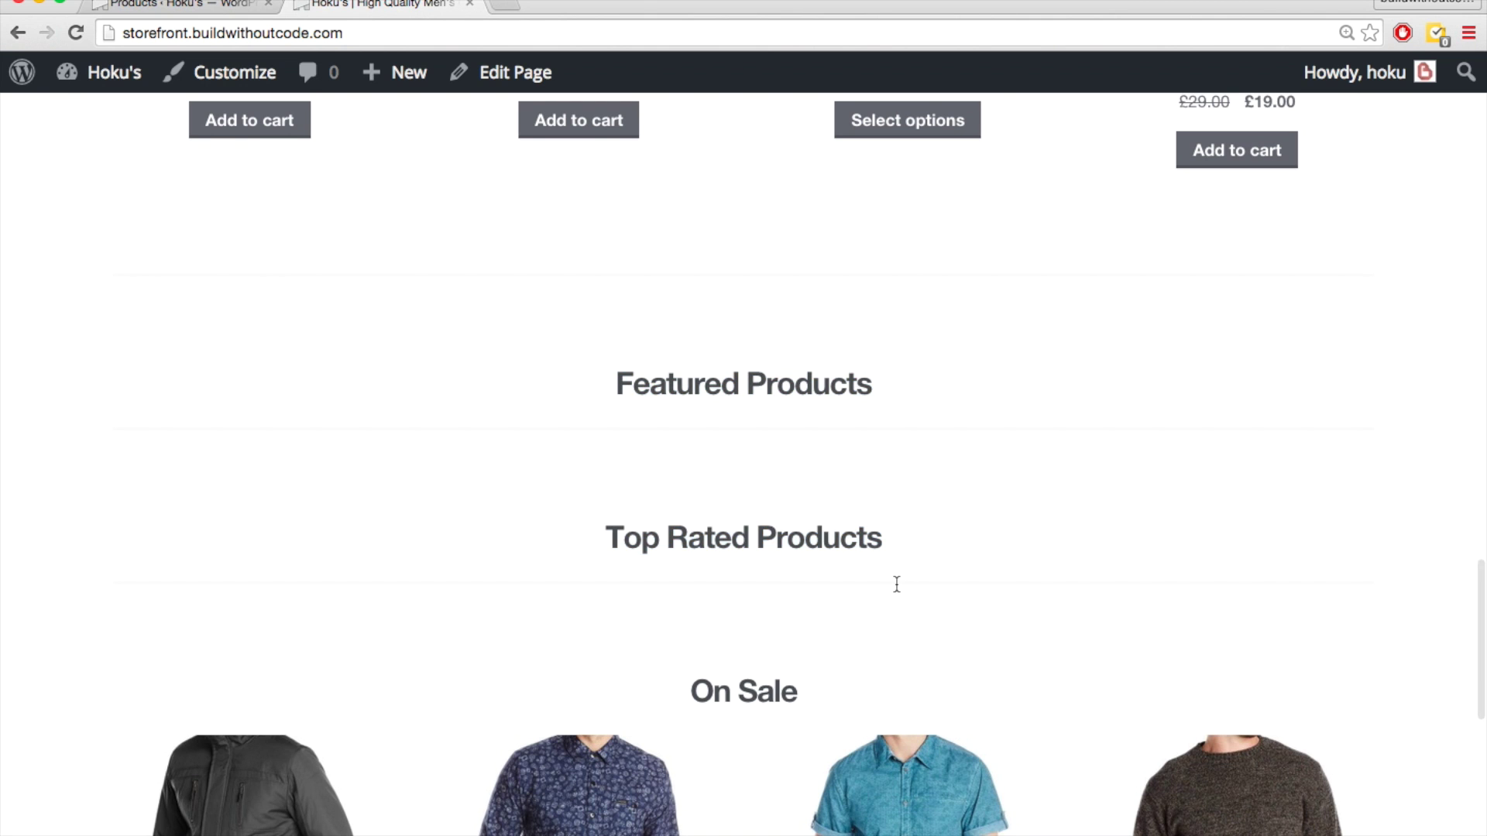
scroll(896, 581, "up", 7)
scroll(701, 590, "down", 8)
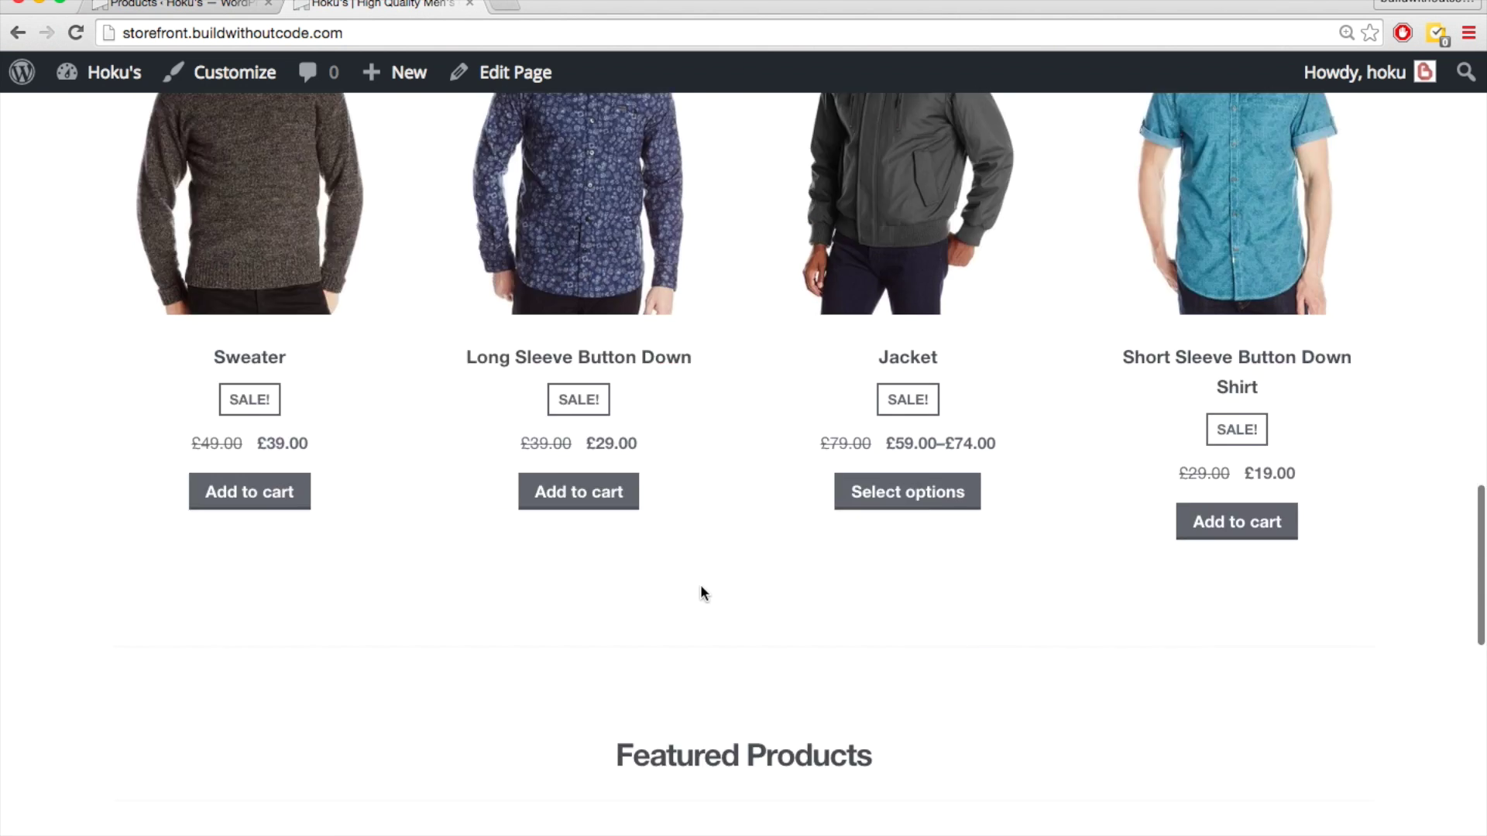
scroll(712, 571, "up", 16)
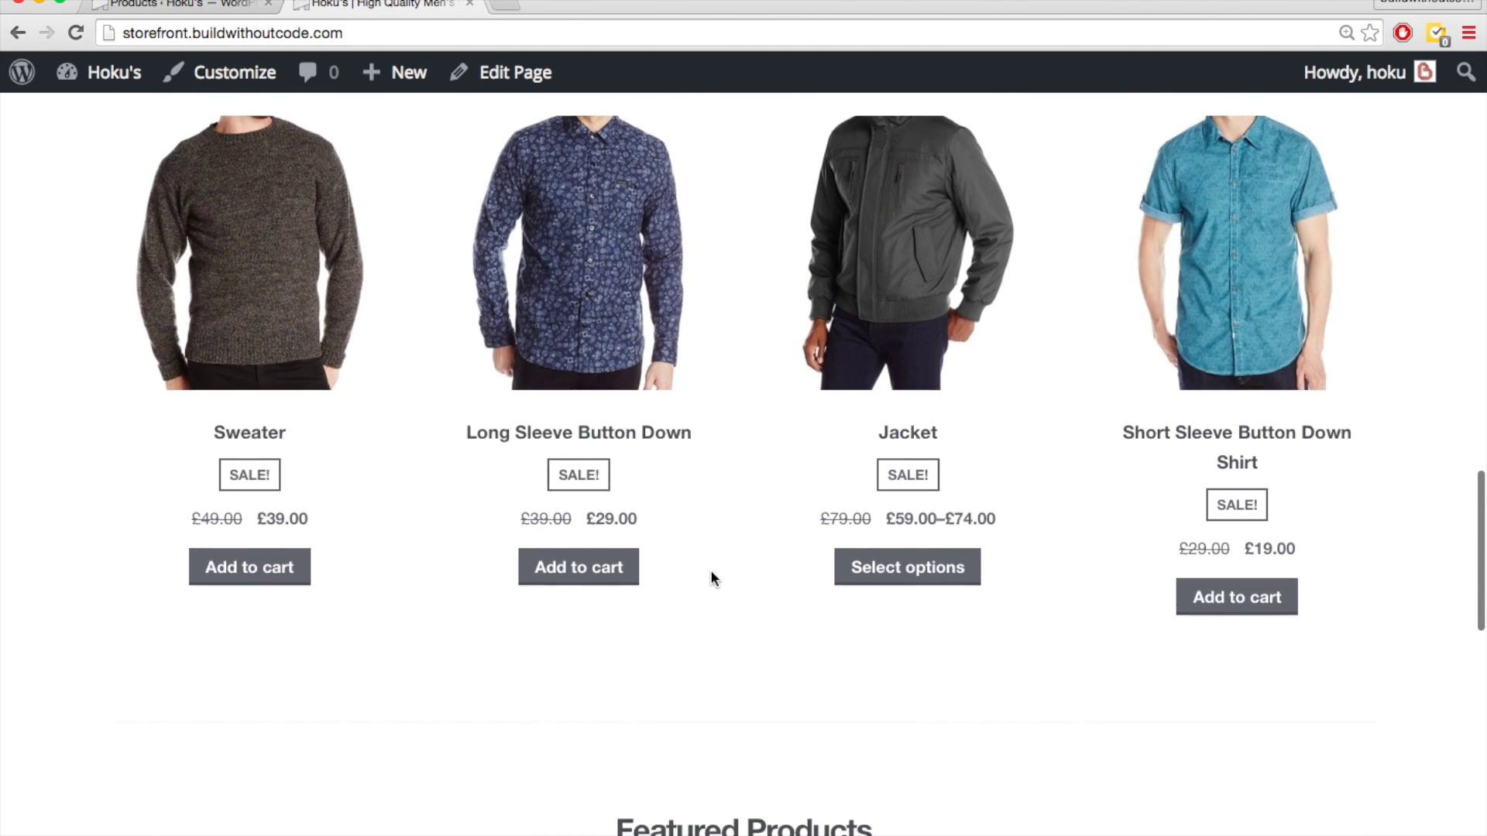
scroll(709, 569, "up", 4)
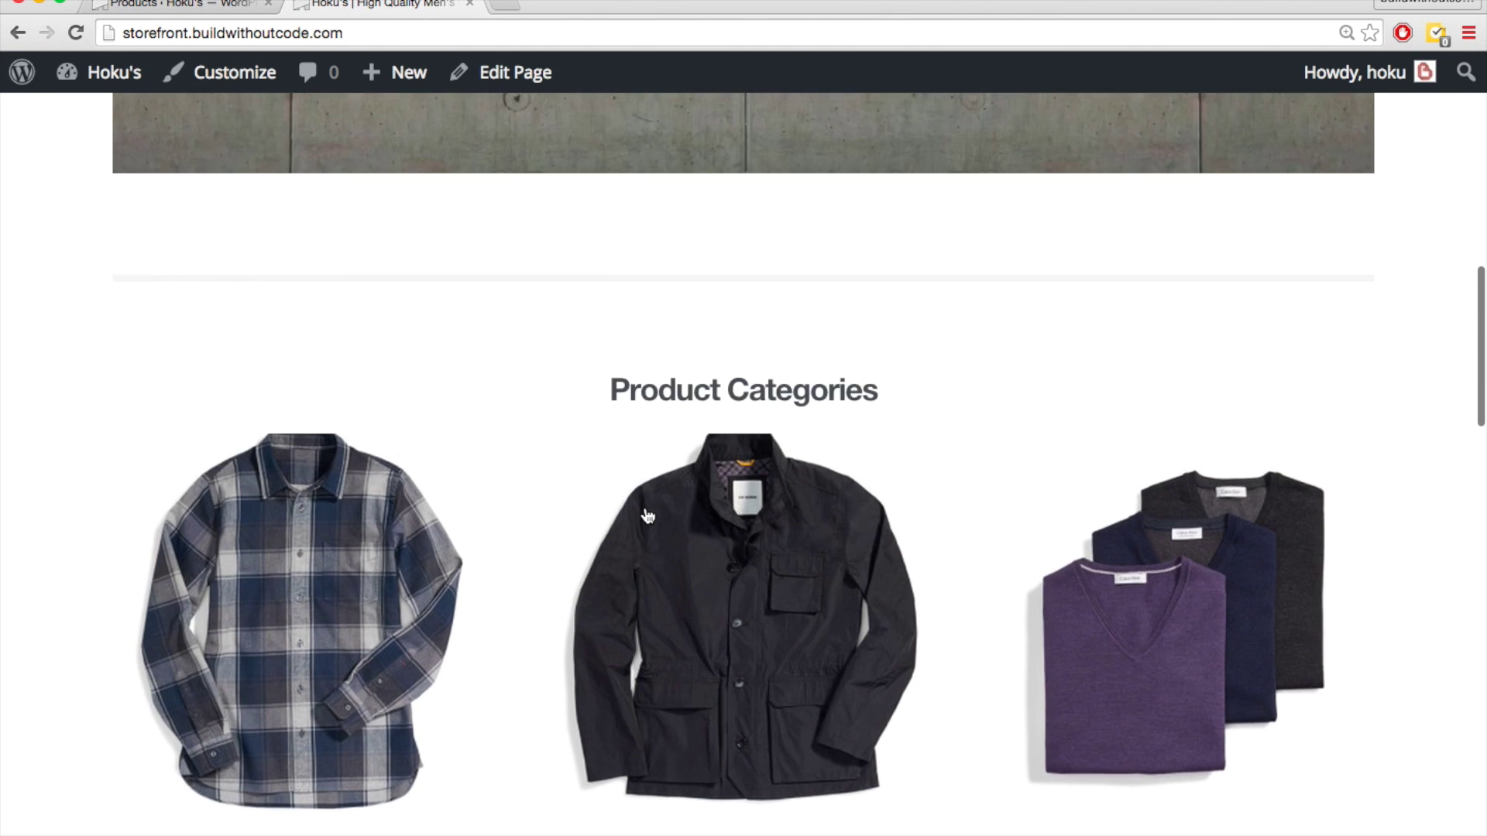
key("ctrl+shift+Tab")
scroll(346, 527, "down", 1)
key("ctrl+Tab")
scroll(488, 556, "down", 8)
scroll(491, 560, "down", 13)
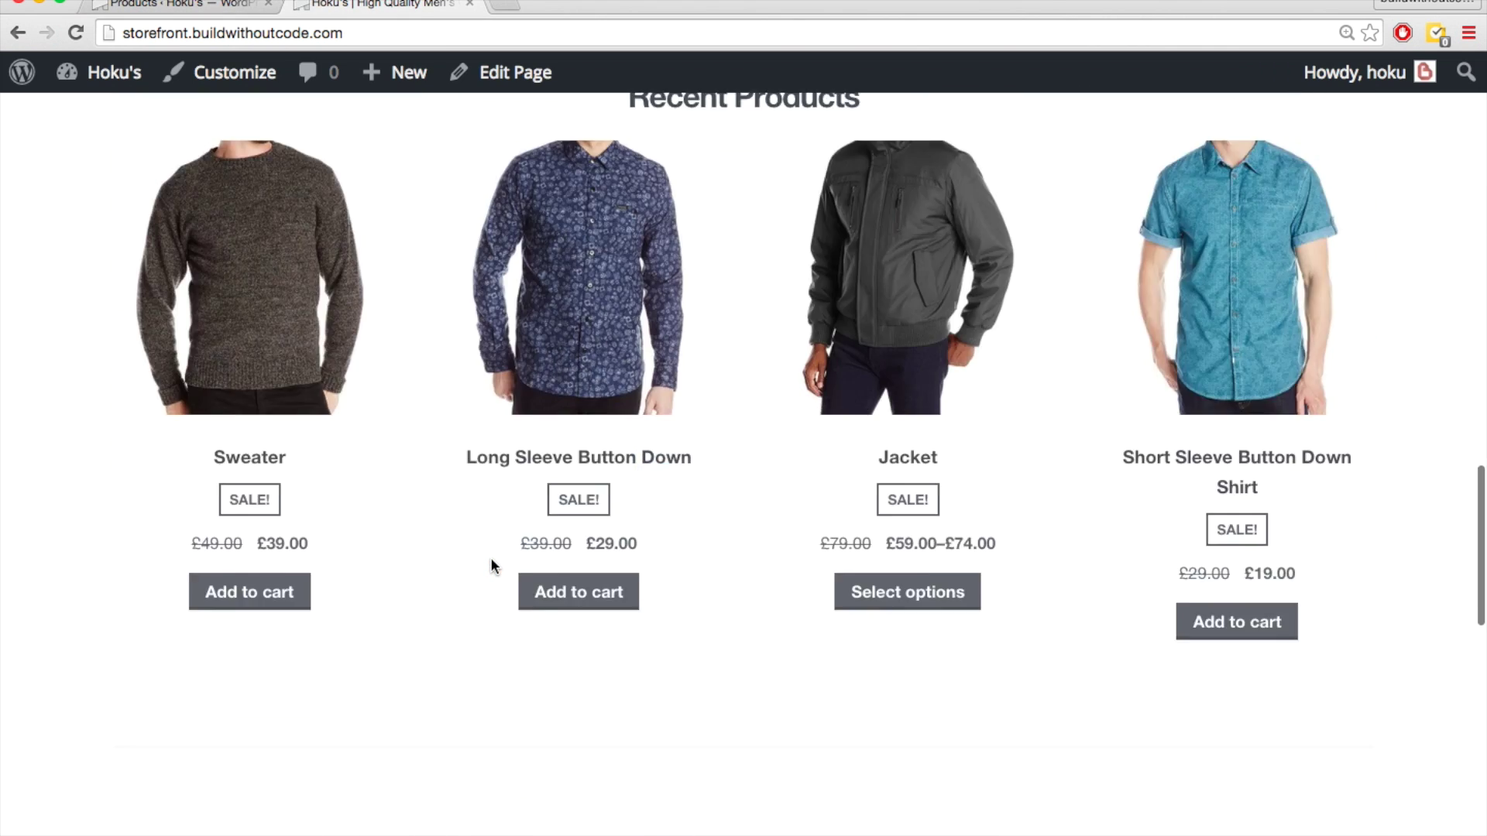
left_click_drag(614, 465, 880, 643)
left_click(856, 627)
- Find the Homepage Control plugin in the WordPress plugin directory, then install and activate it
key("ctrl+shift+Tab")
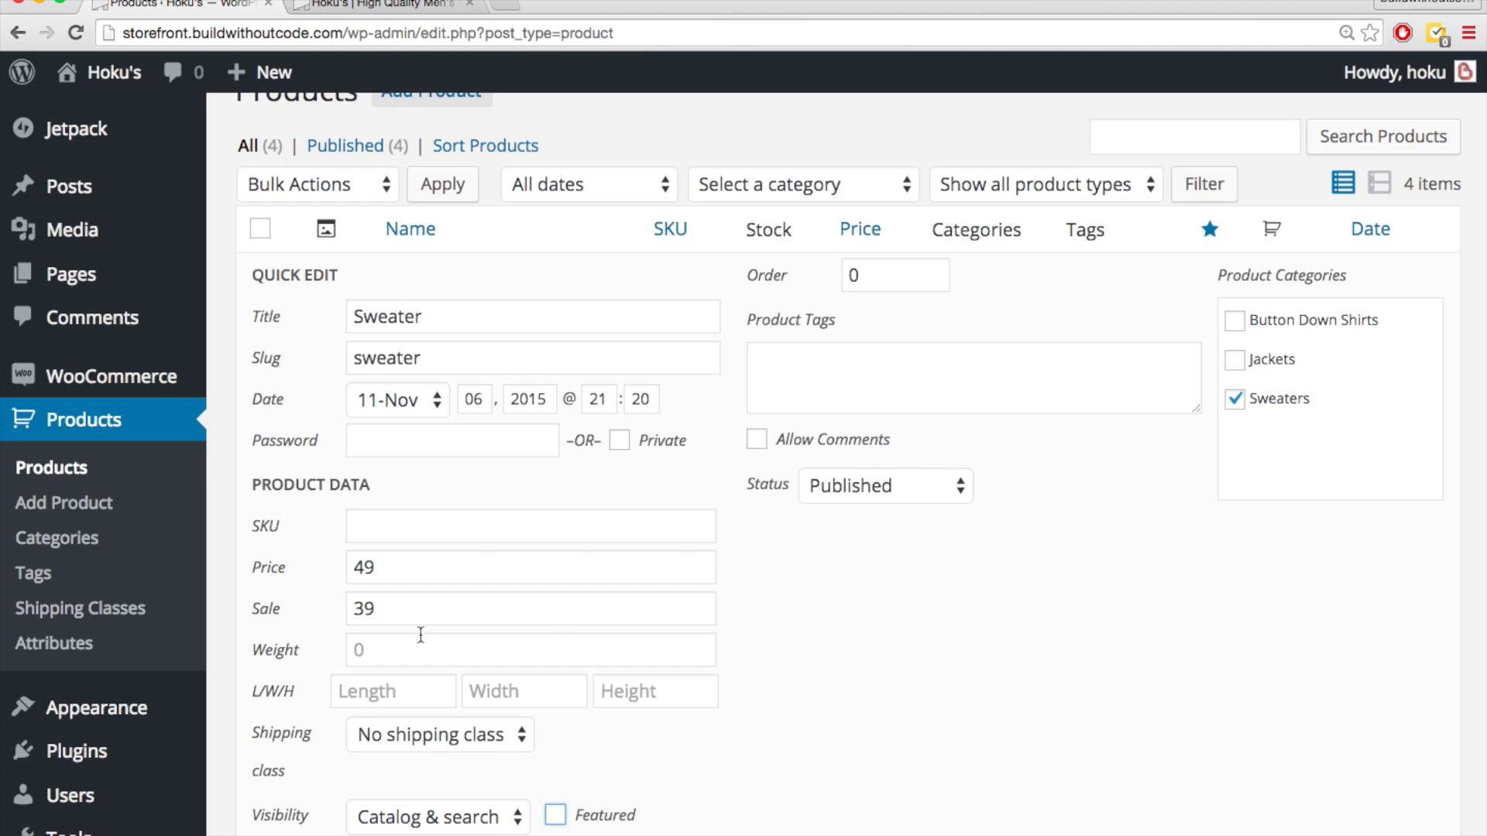
mouse_move(97, 744)
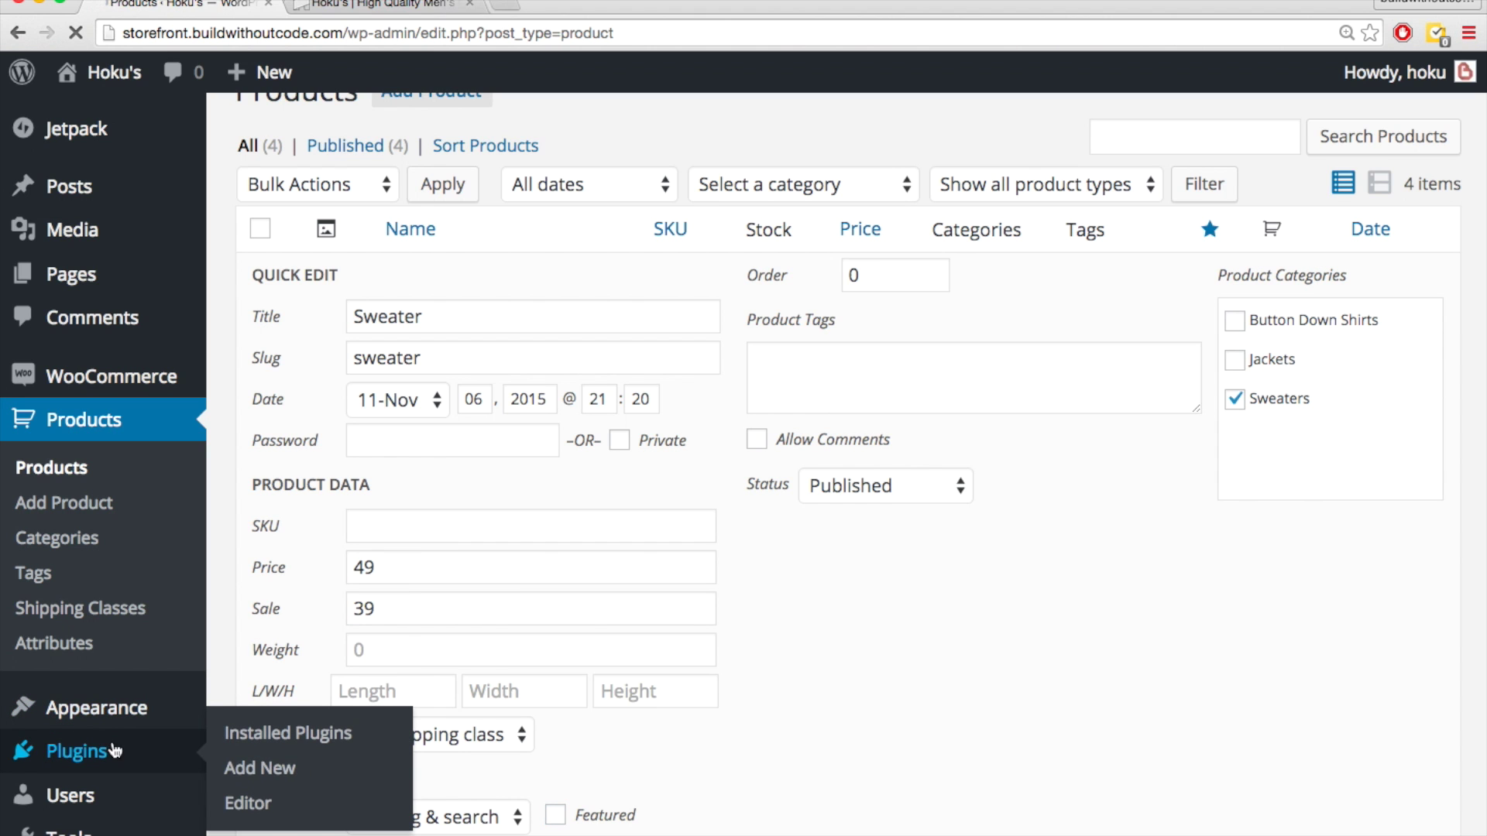
left_click(333, 742)
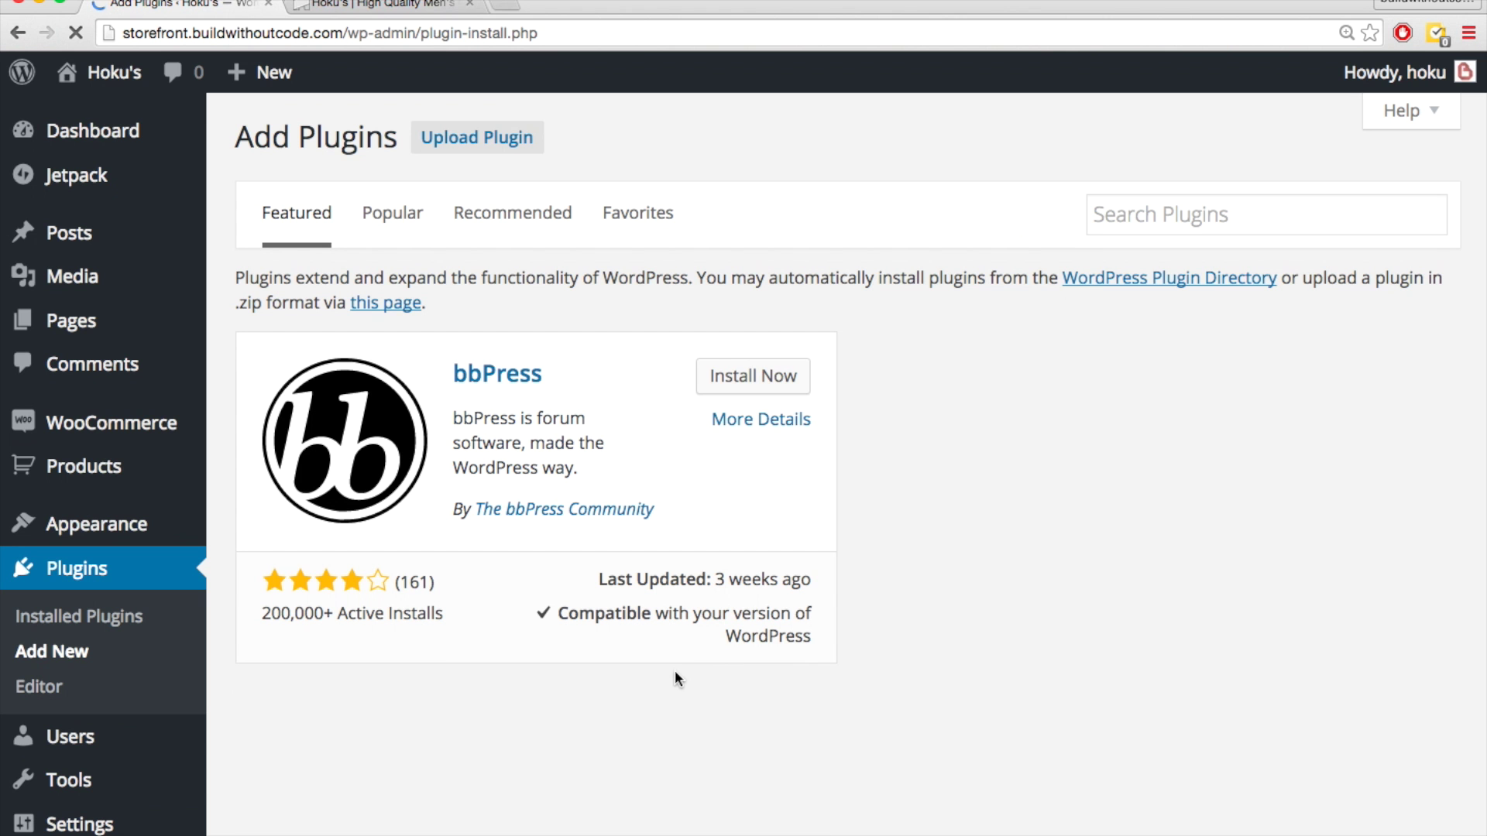
left_click(1156, 213)
type("Homepage Control")
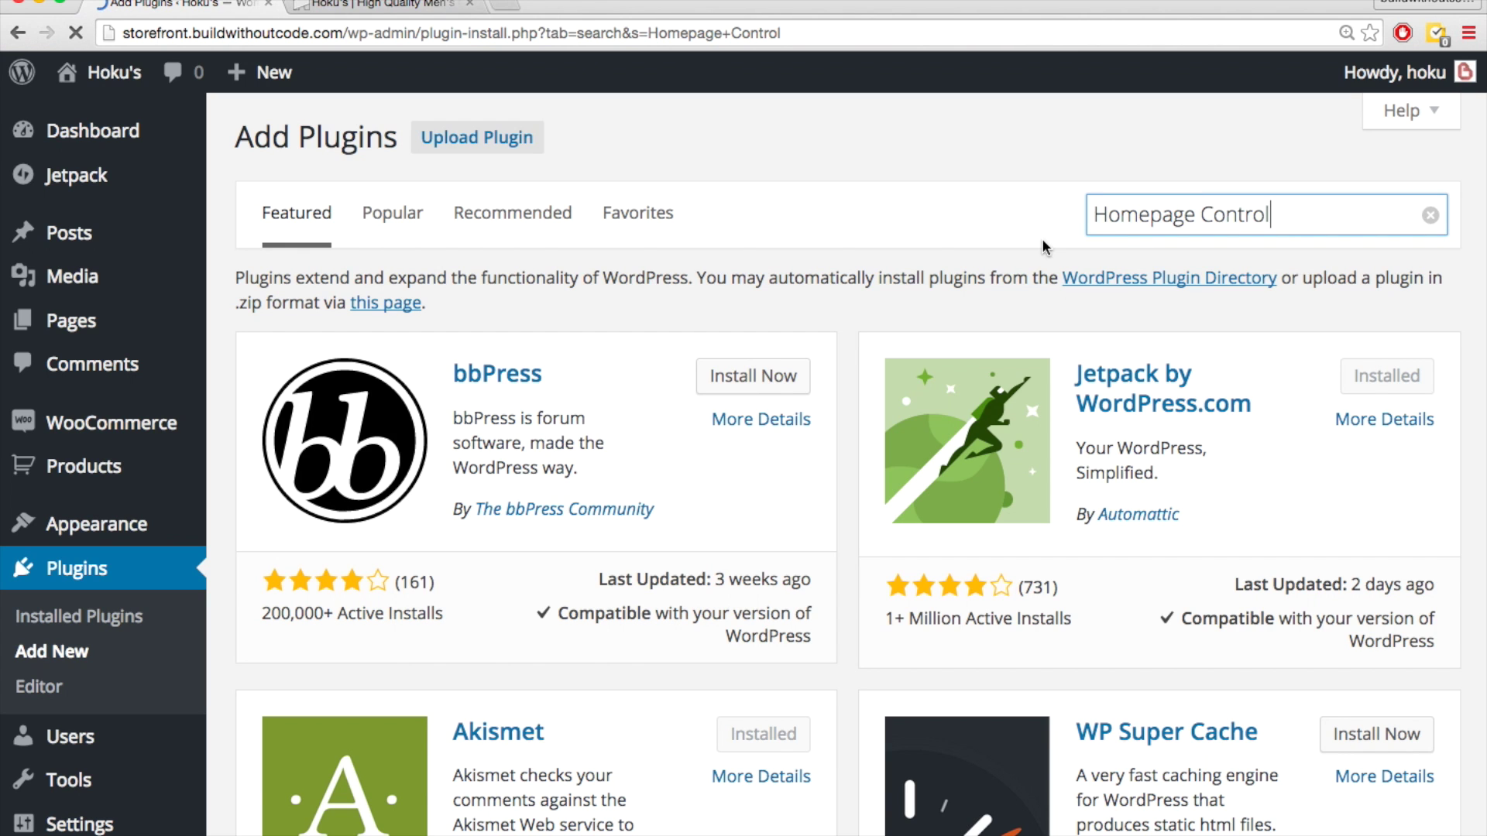
left_click(768, 354)
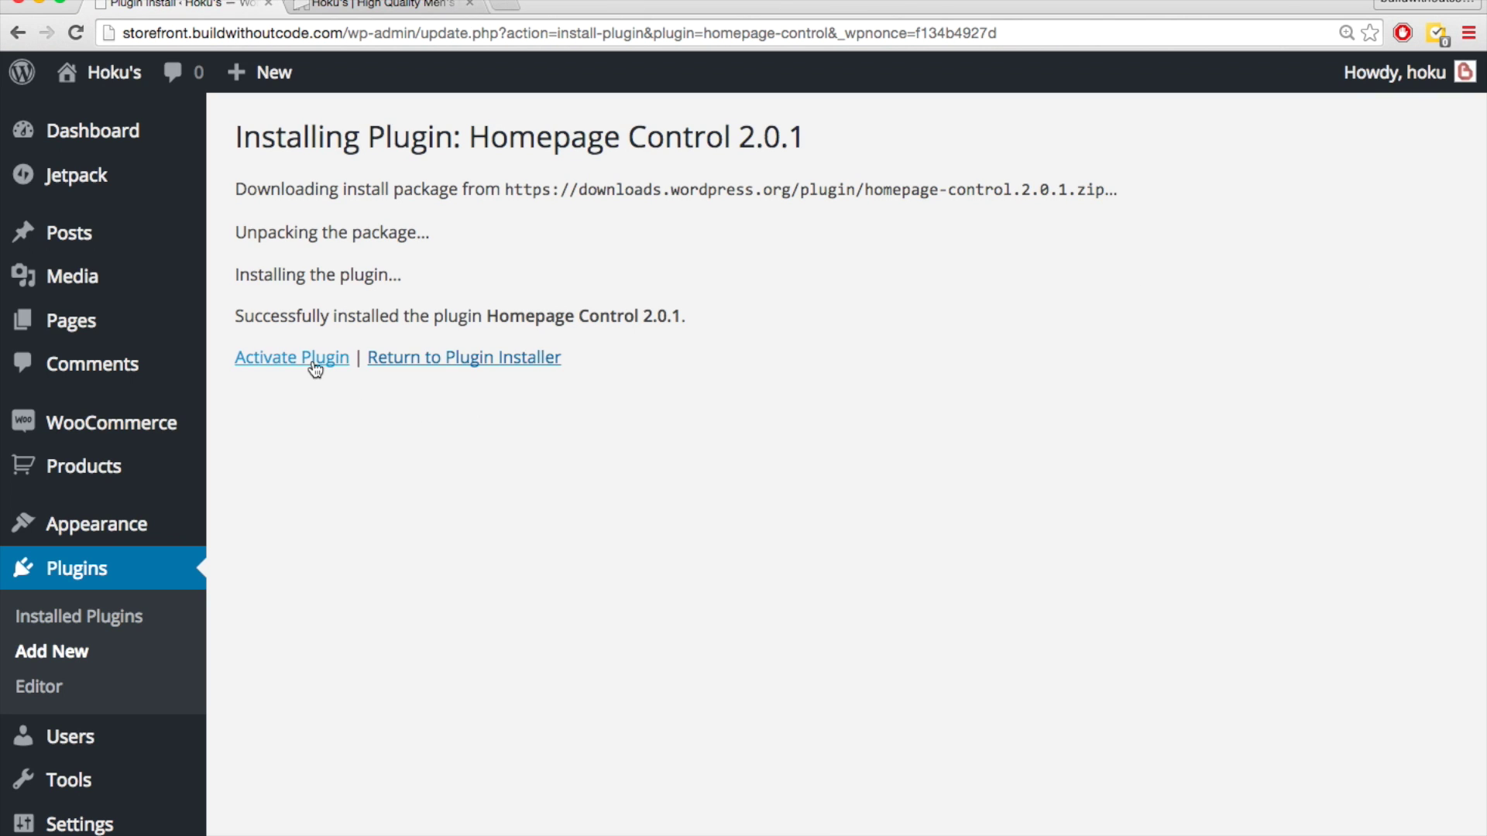
left_click(312, 359)
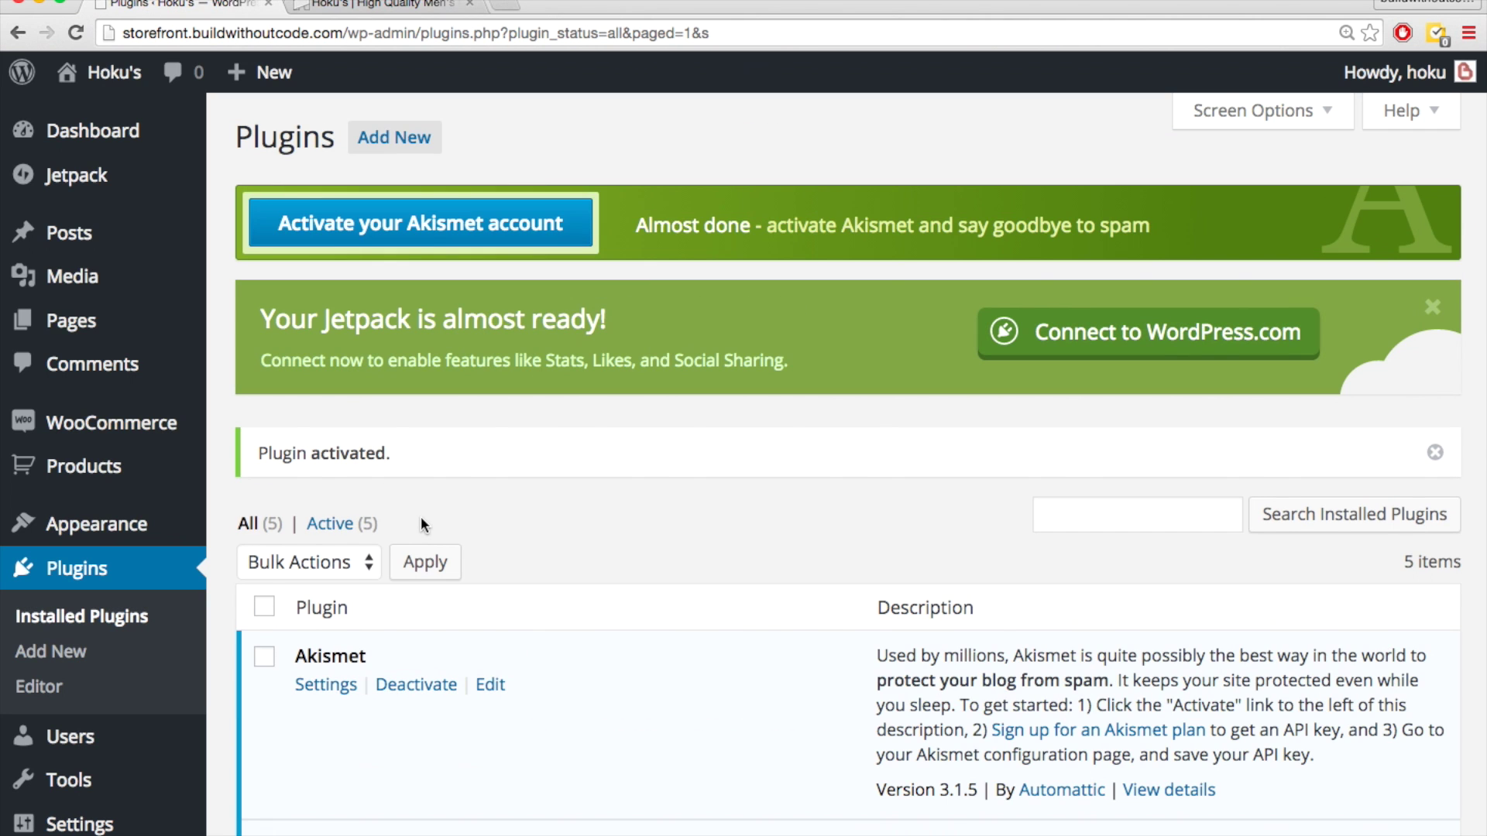
- In the theme customizer's Homepage Control section, disable Storefront Popular Products and Storefront Featured Products, and publish the change
mouse_move(96, 534)
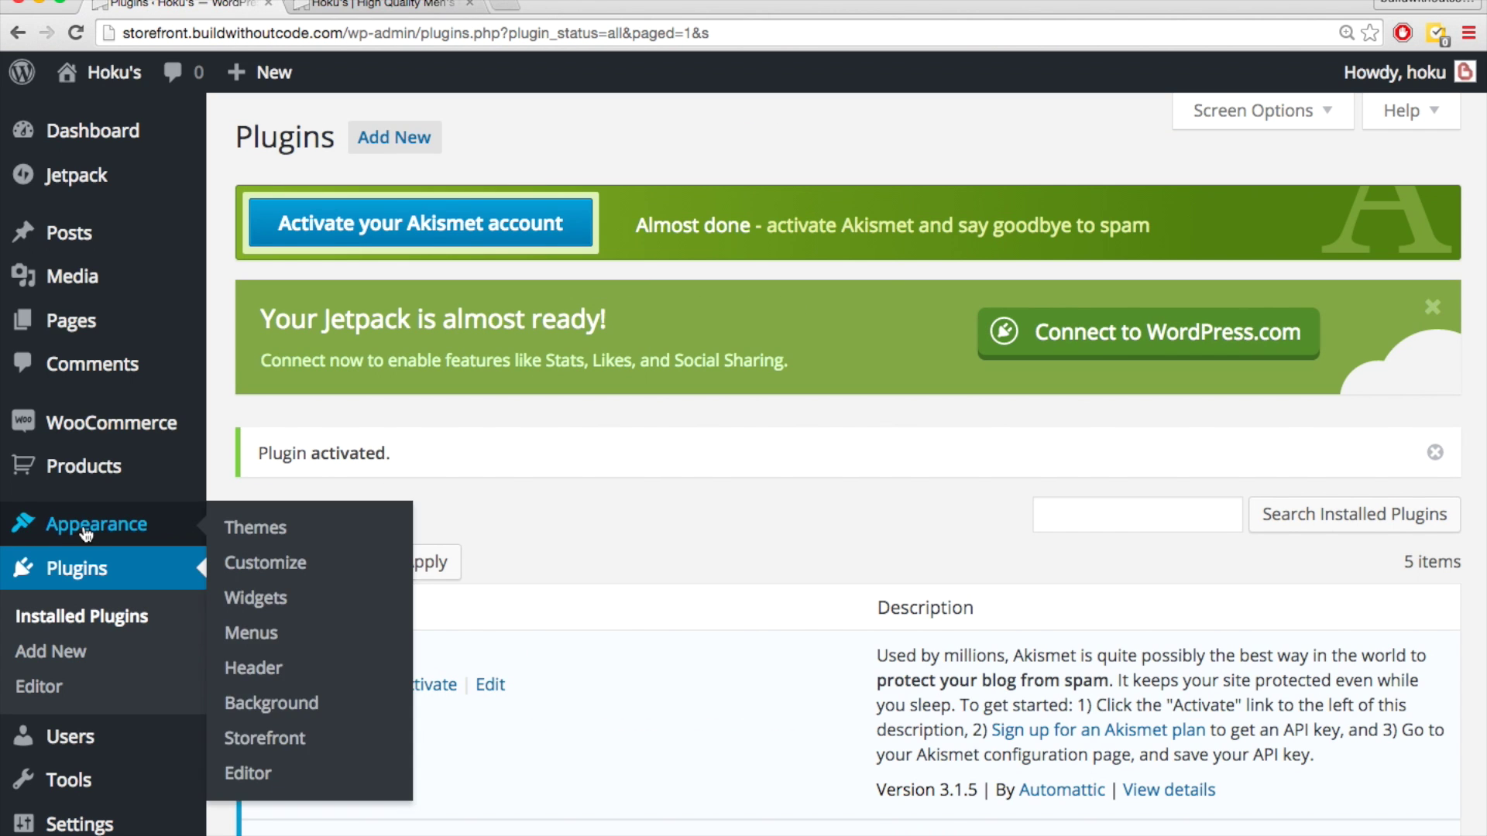
left_click(275, 579)
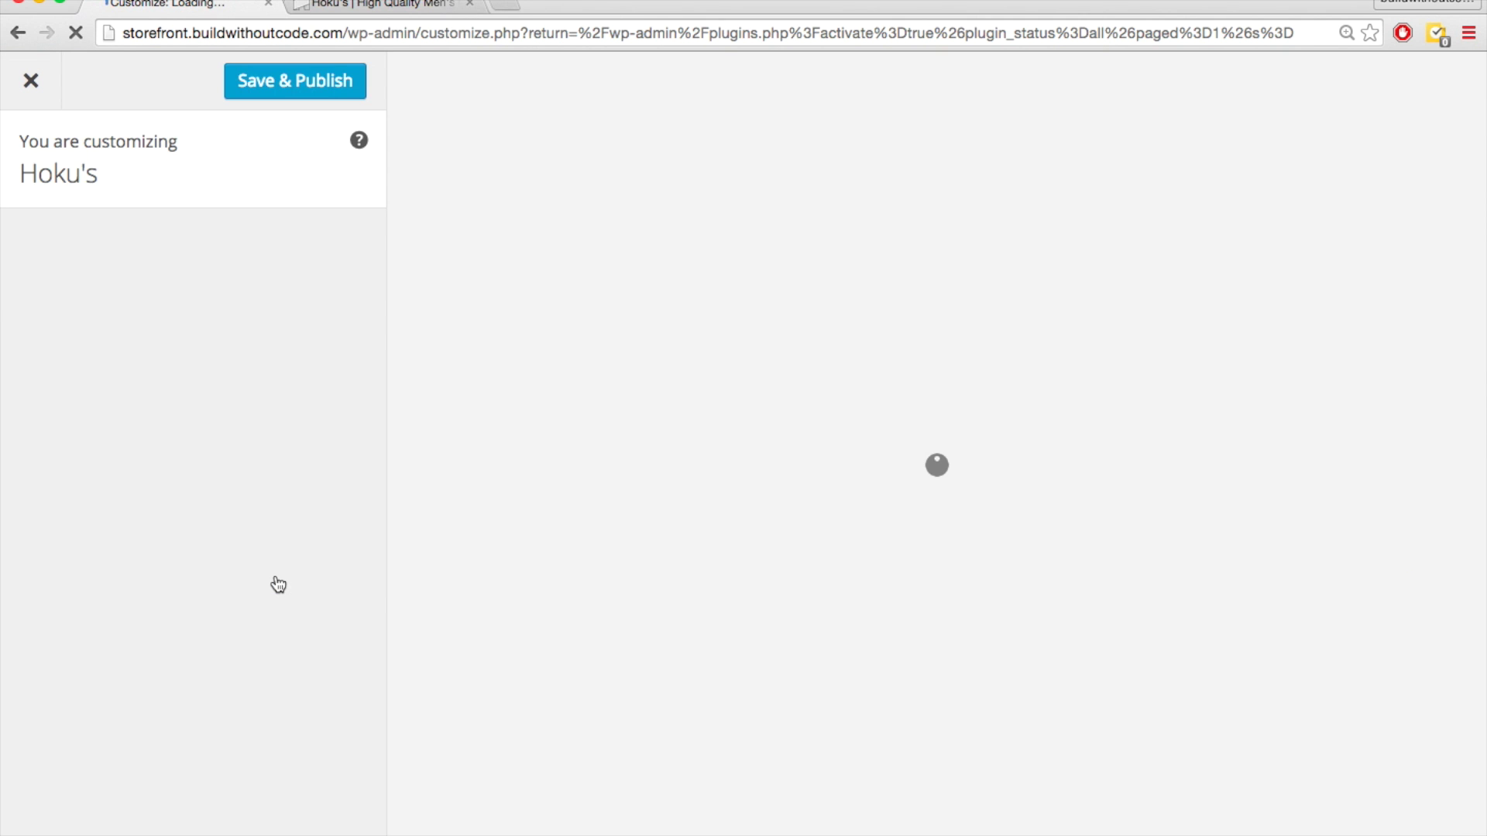
scroll(243, 558, "down", 2)
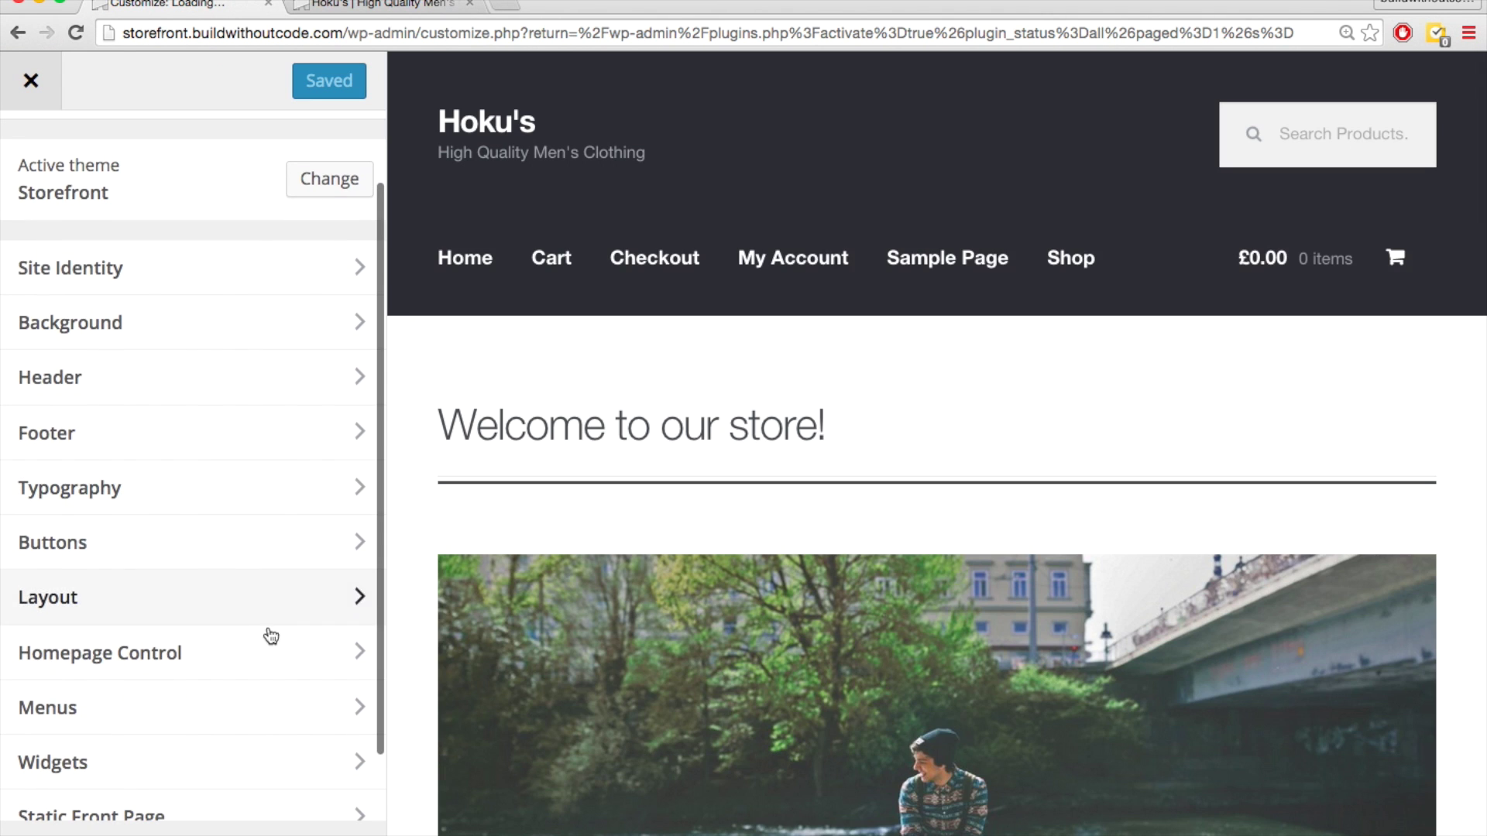
left_click(281, 666)
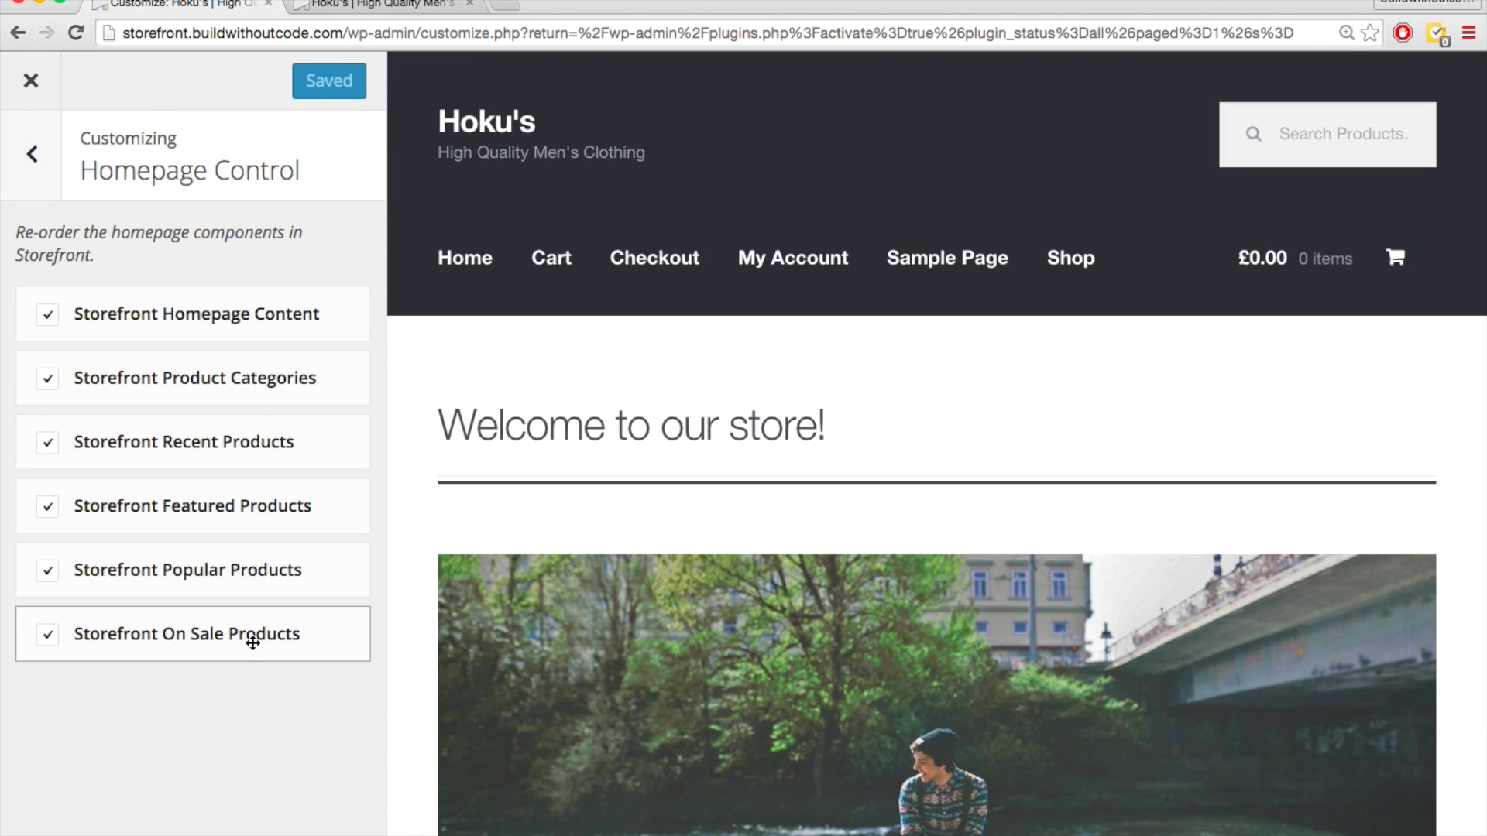
left_click_drag(252, 634, 192, 674)
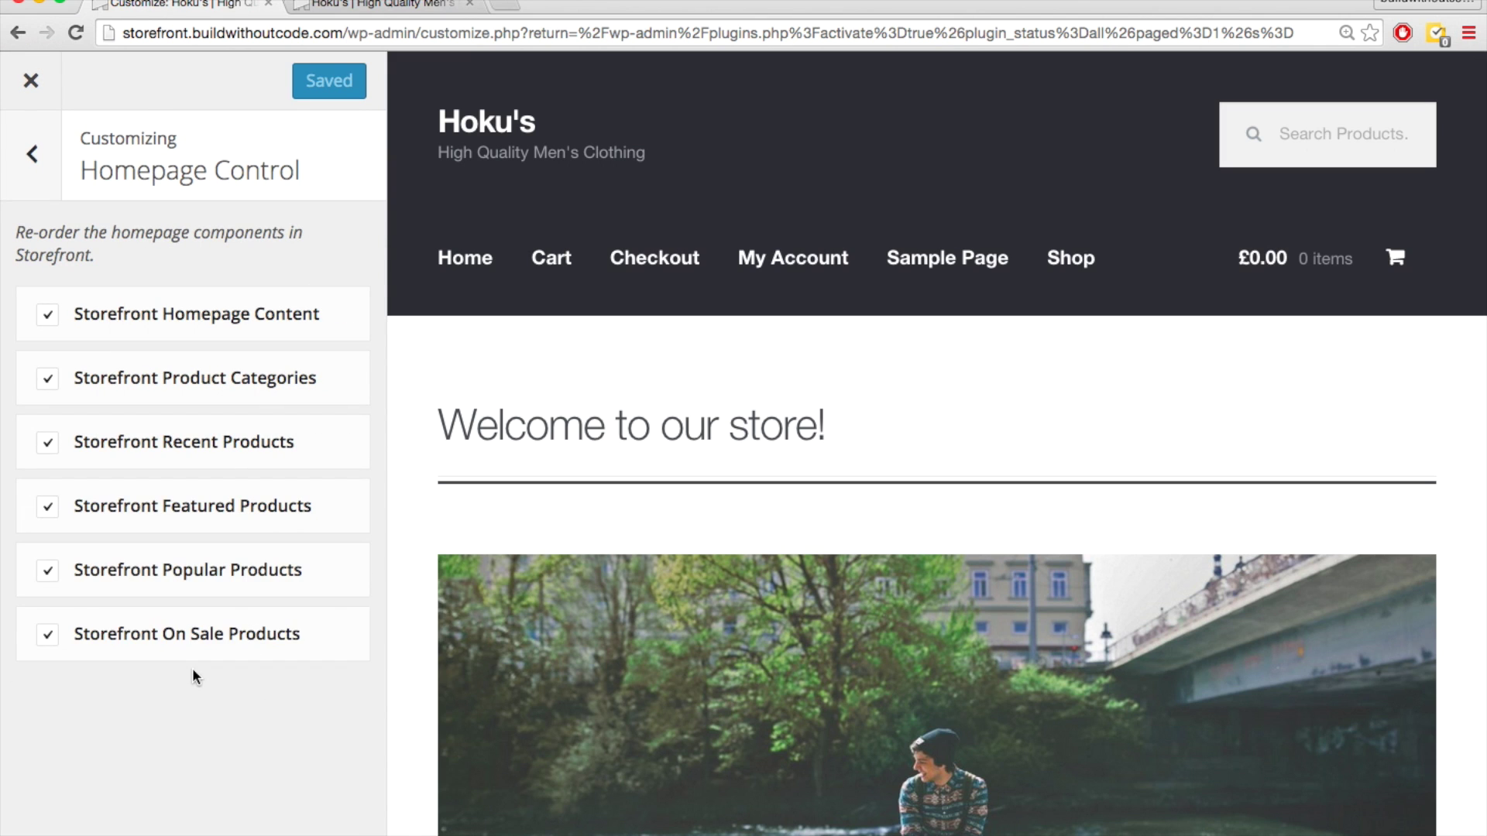
left_click(47, 573)
left_click(45, 508)
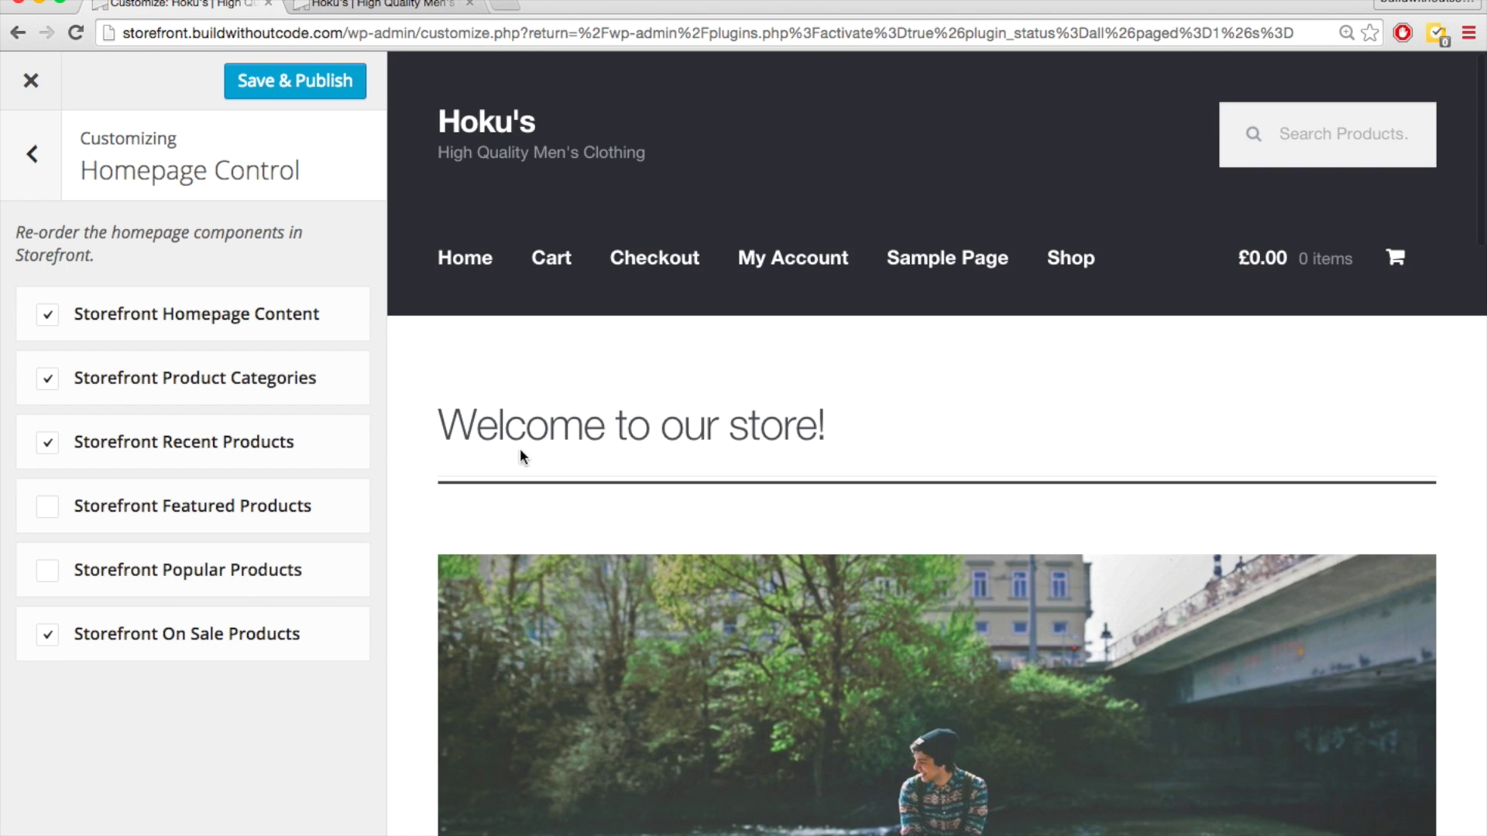
left_click(324, 96)
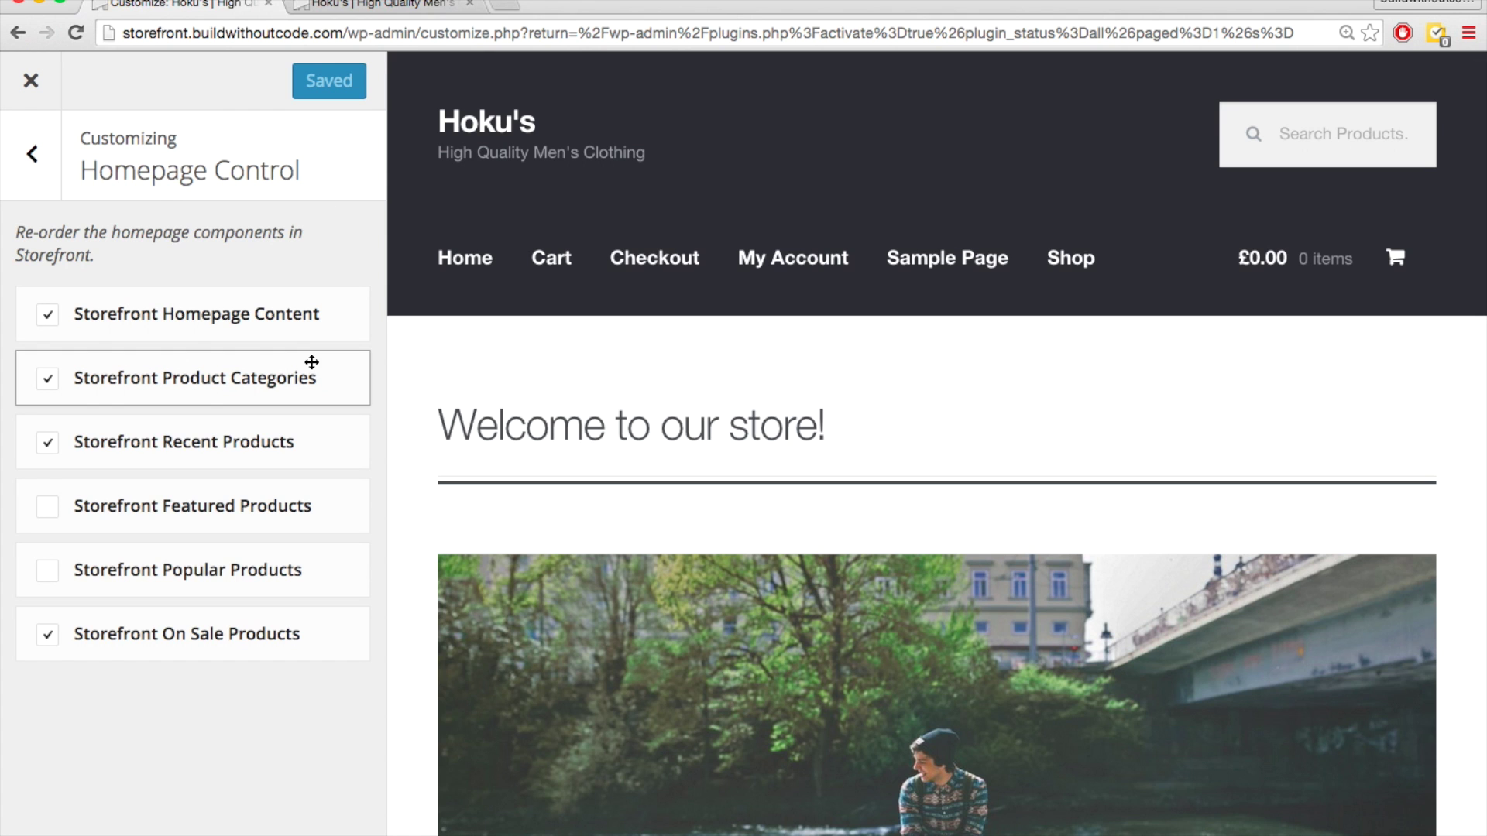
- Reload the store homepage and check which product sections it shows
key("ctrl+Tab")
key("super+r")
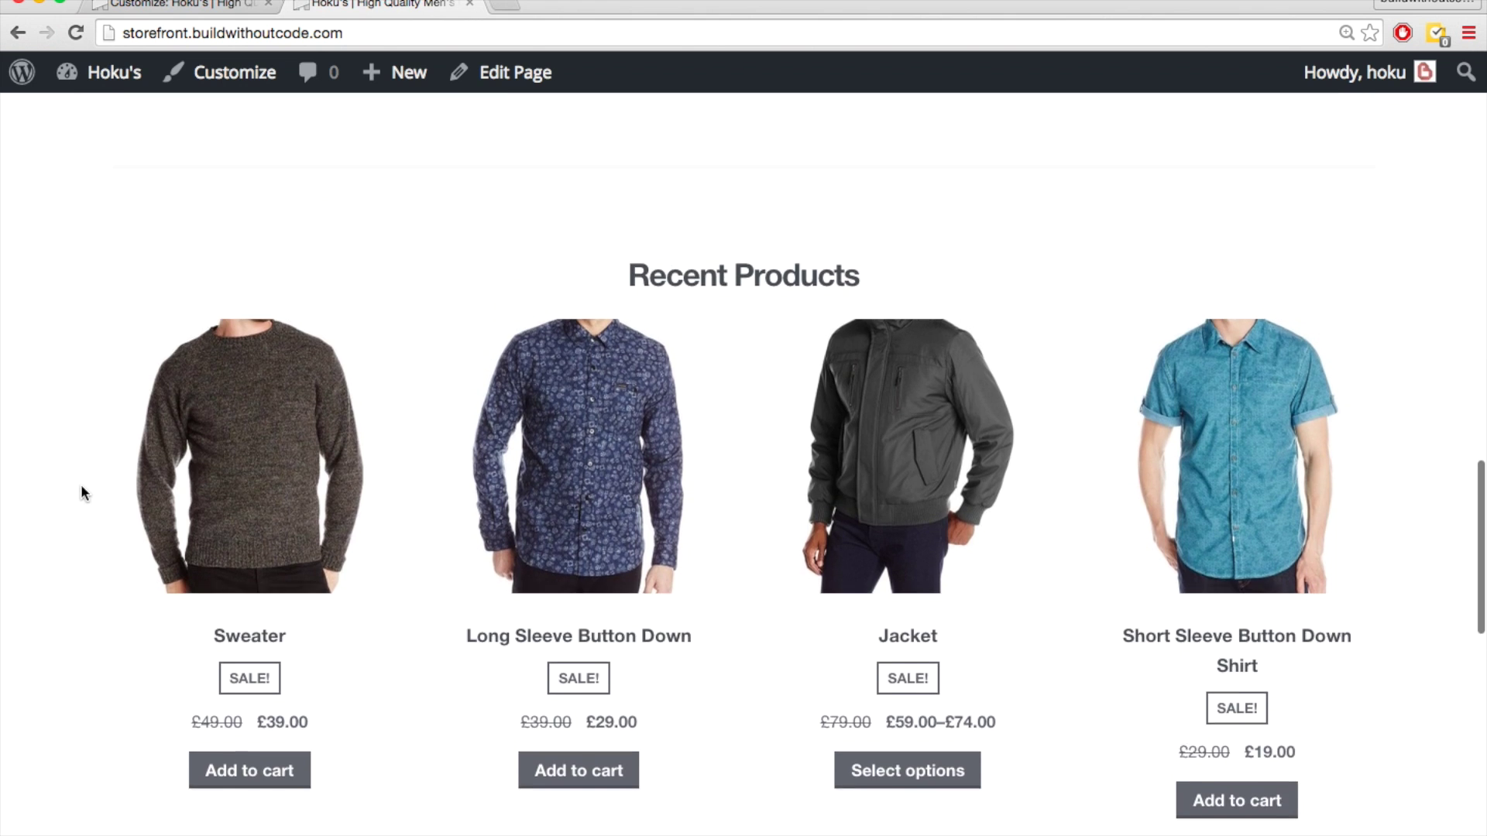
scroll(81, 485, "up", 15)
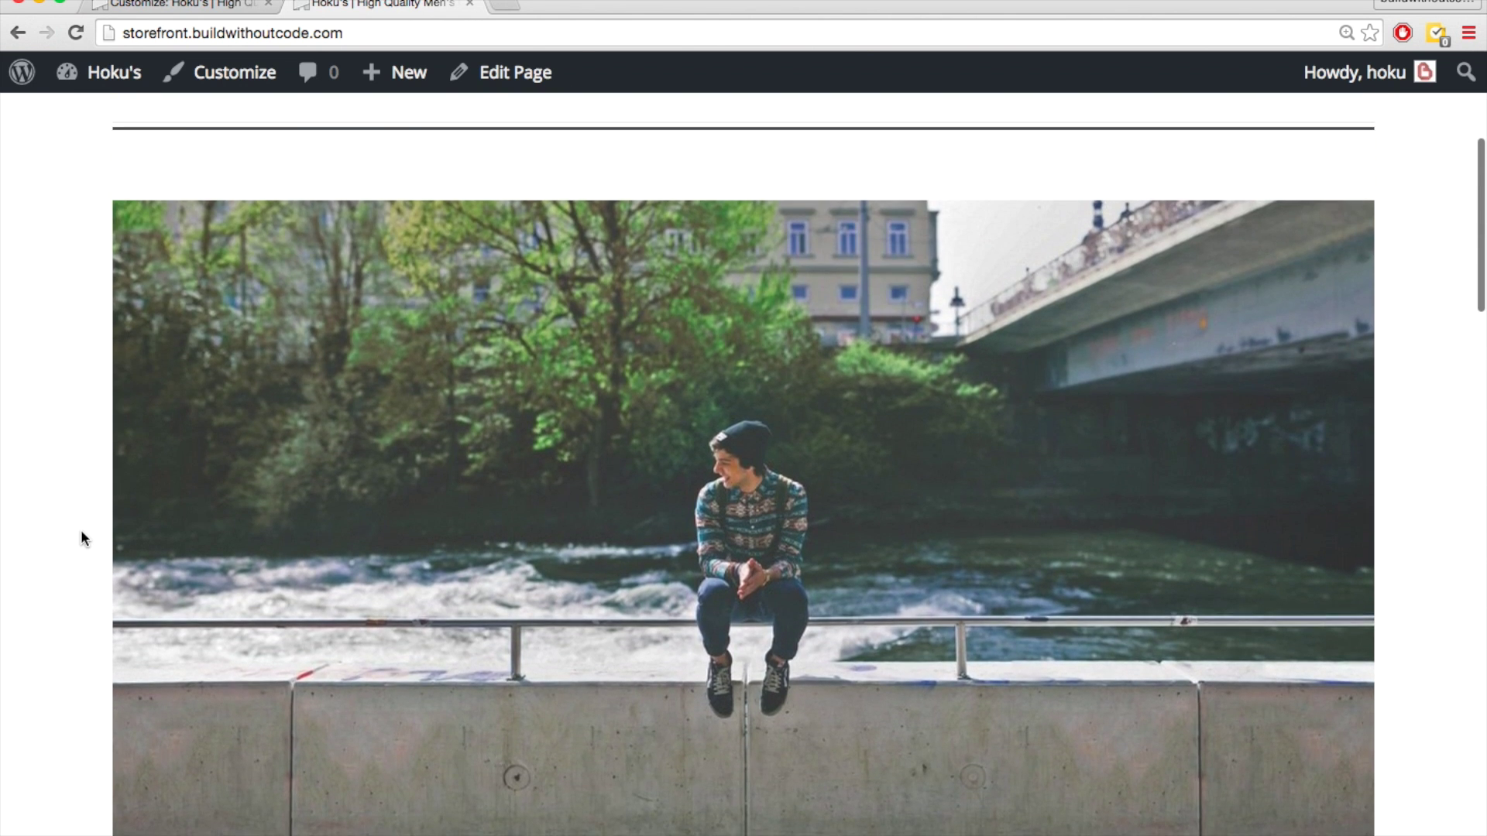
scroll(81, 533, "down", 20)
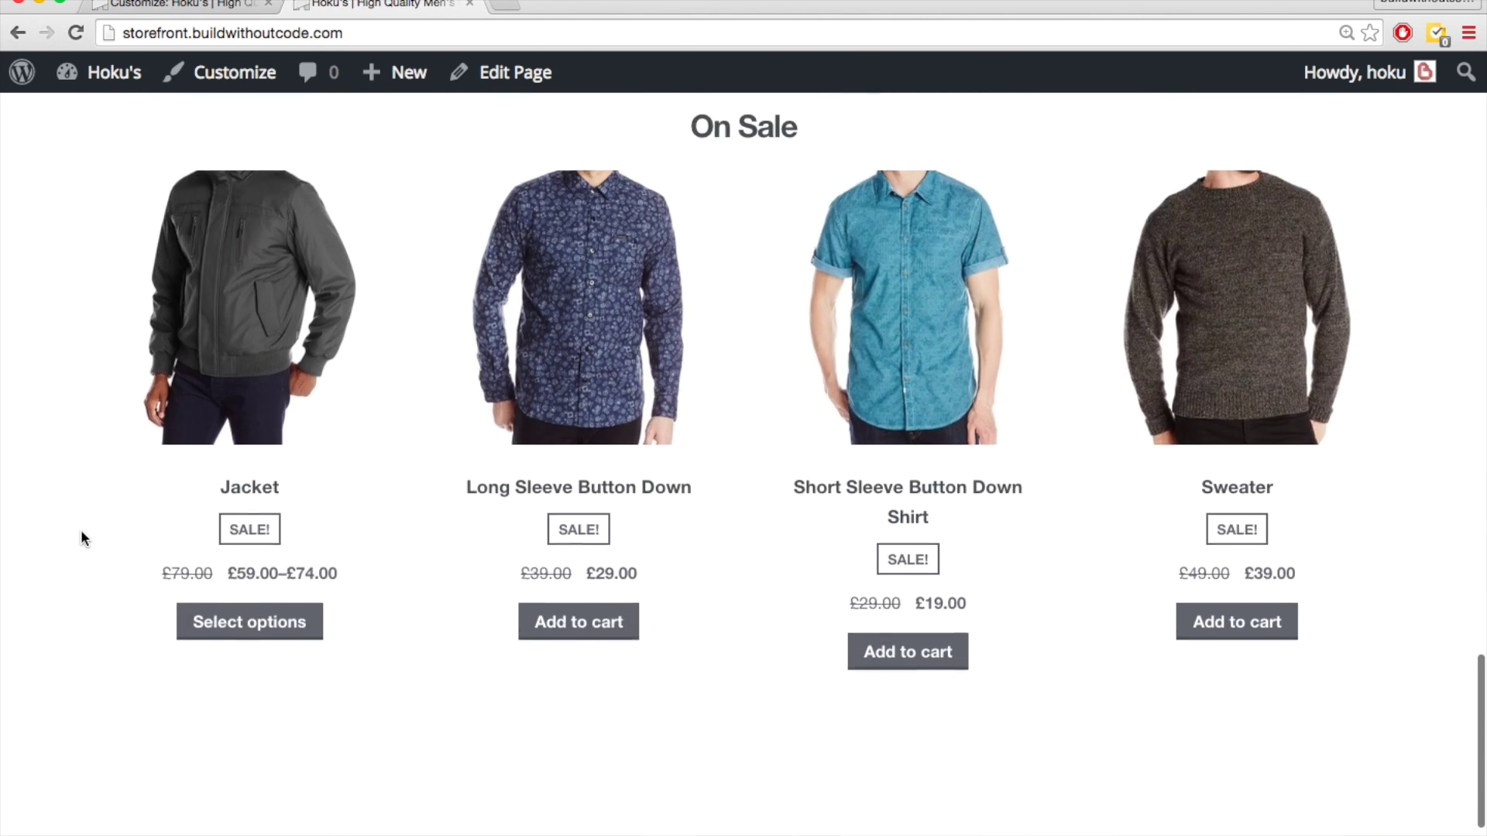
scroll(80, 529, "down", 3)
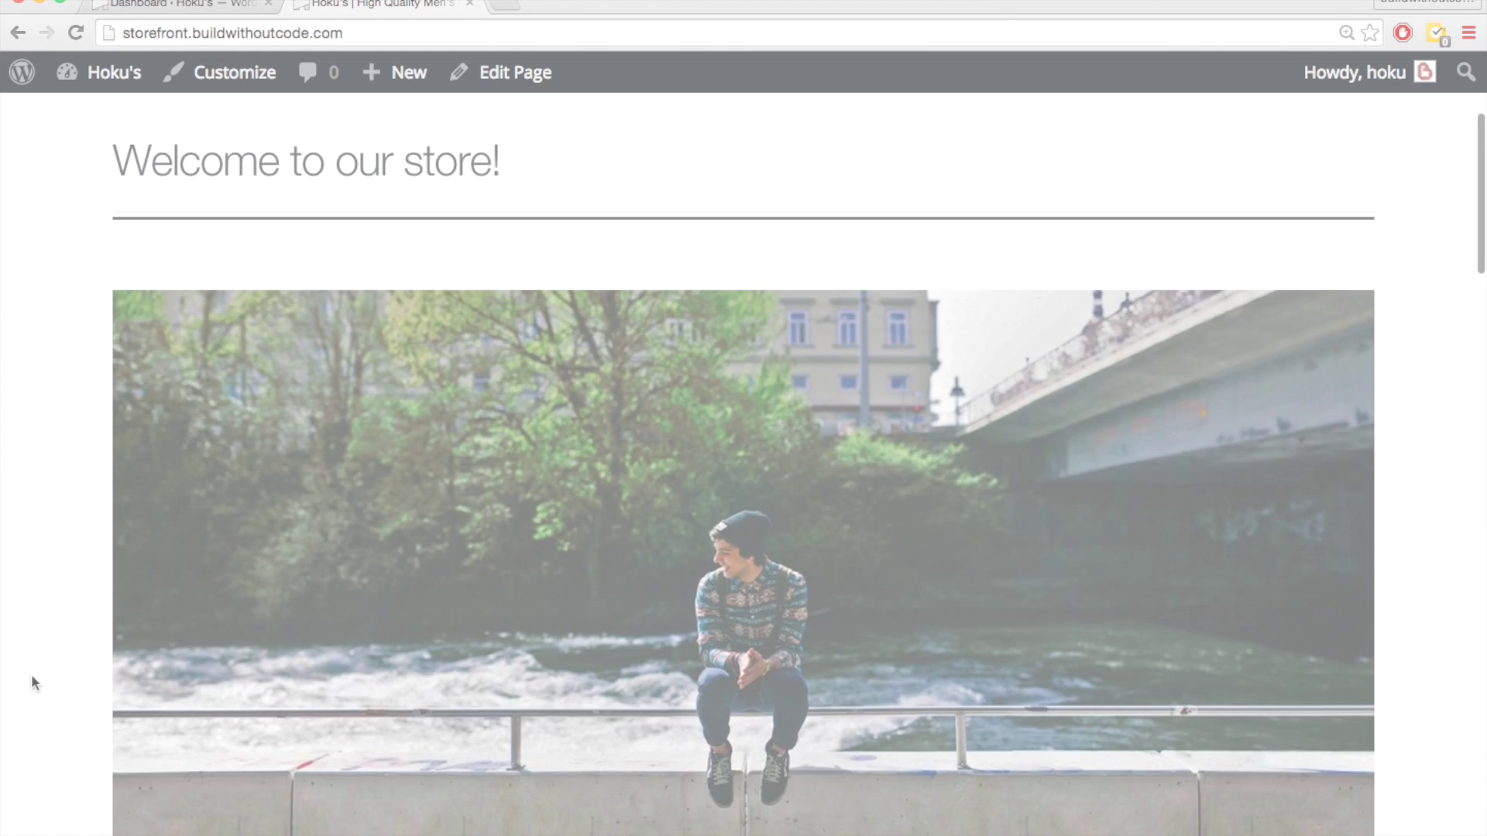
- Examine the category thumbnails in the homepage's Product Categories section and compare them with the Recent Products images
scroll(34, 682, "down", 10)
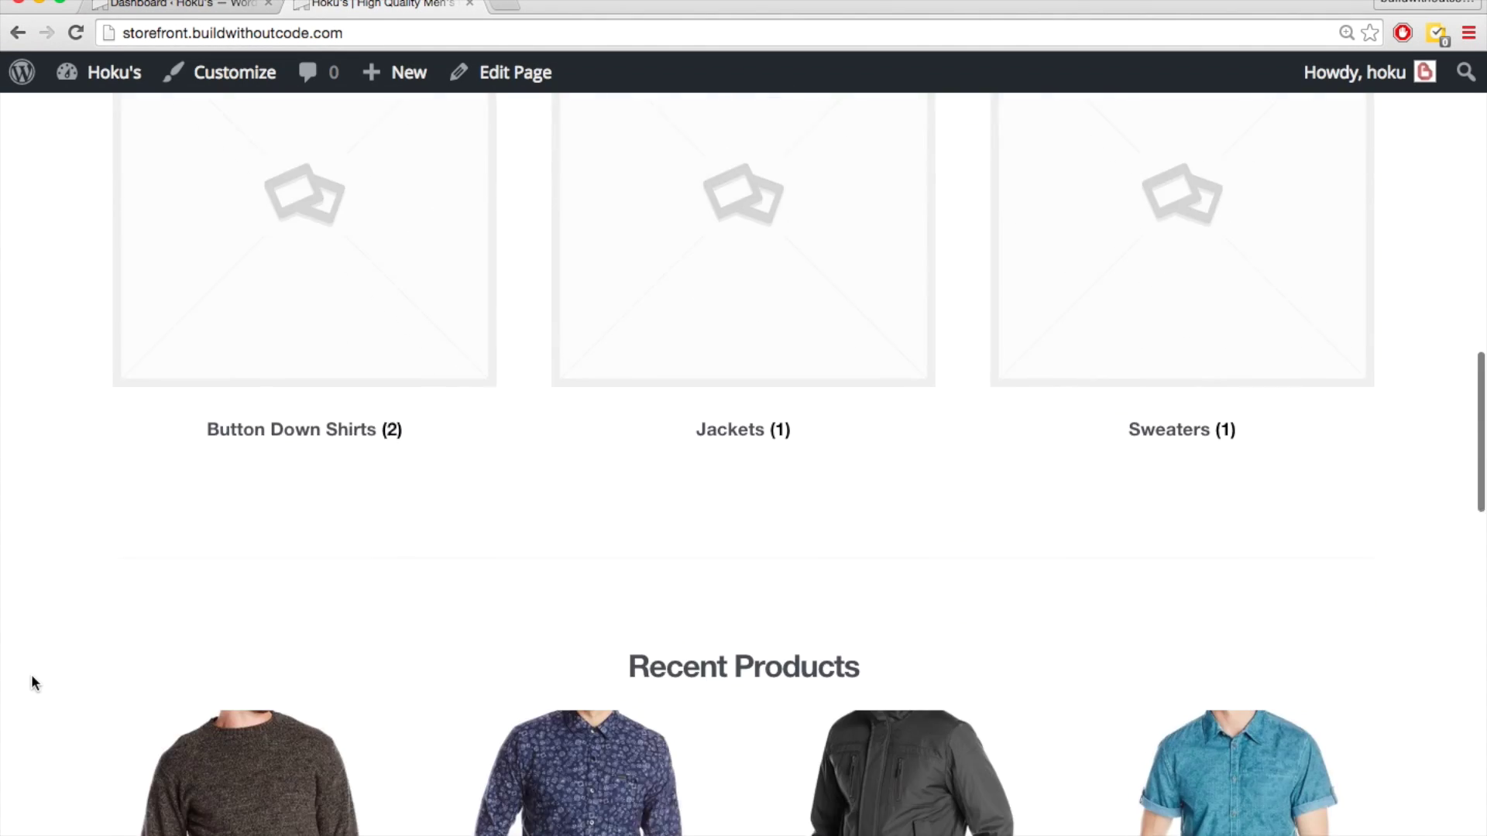
scroll(33, 681, "down", 6)
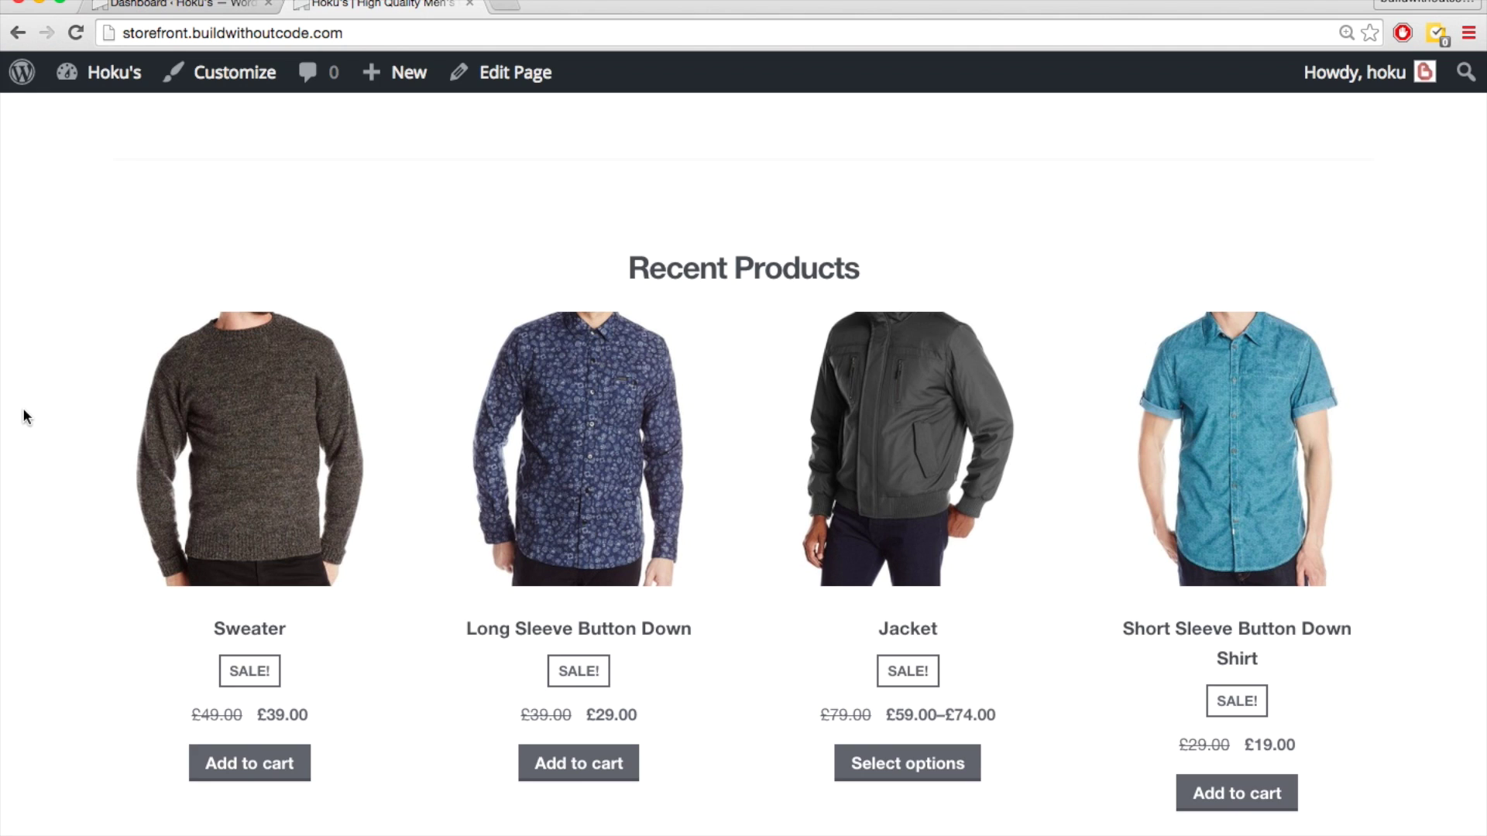
scroll(53, 484, "down", 1)
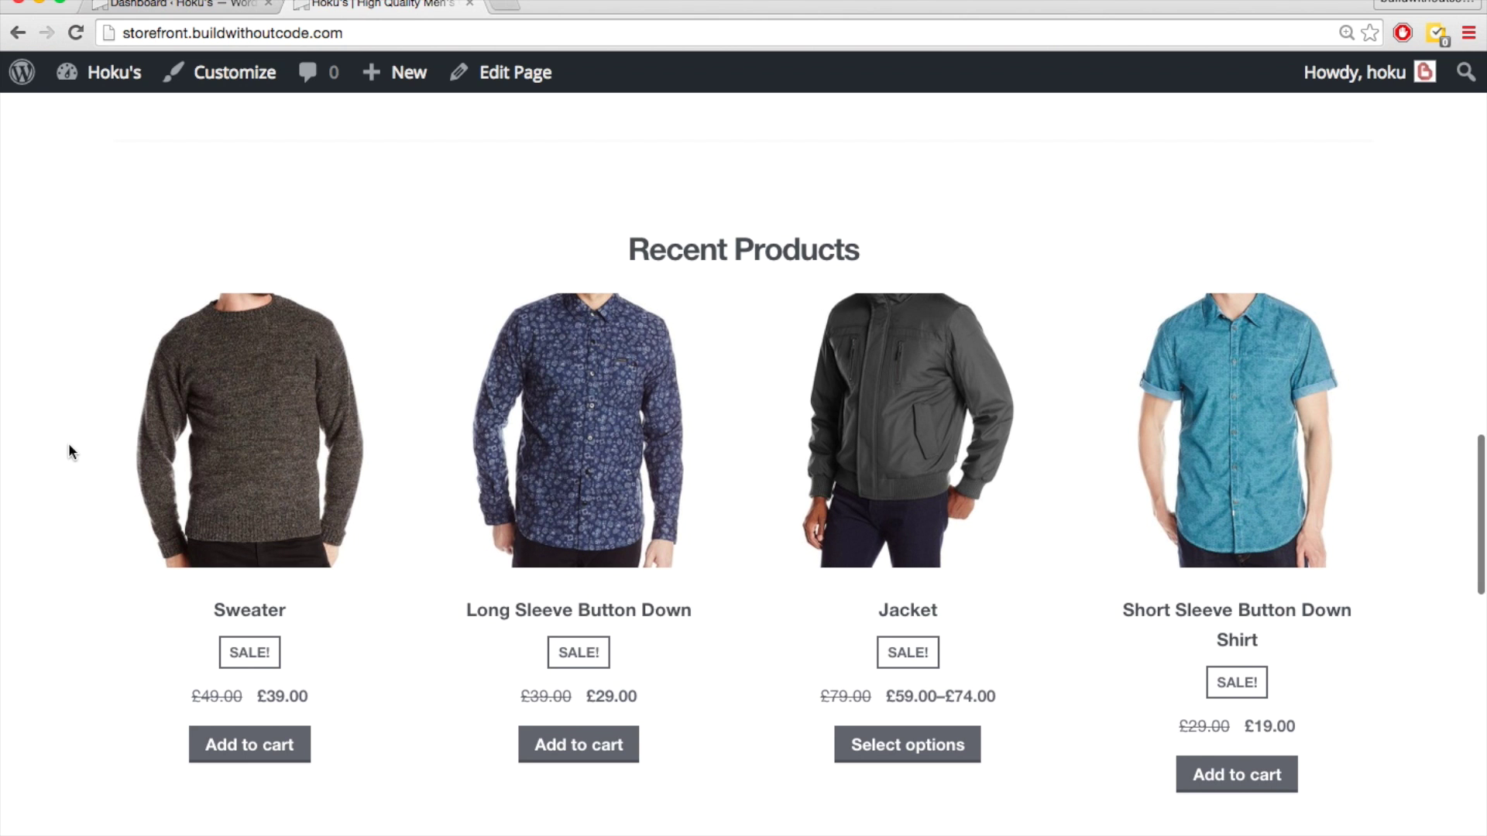
scroll(69, 445, "up", 10)
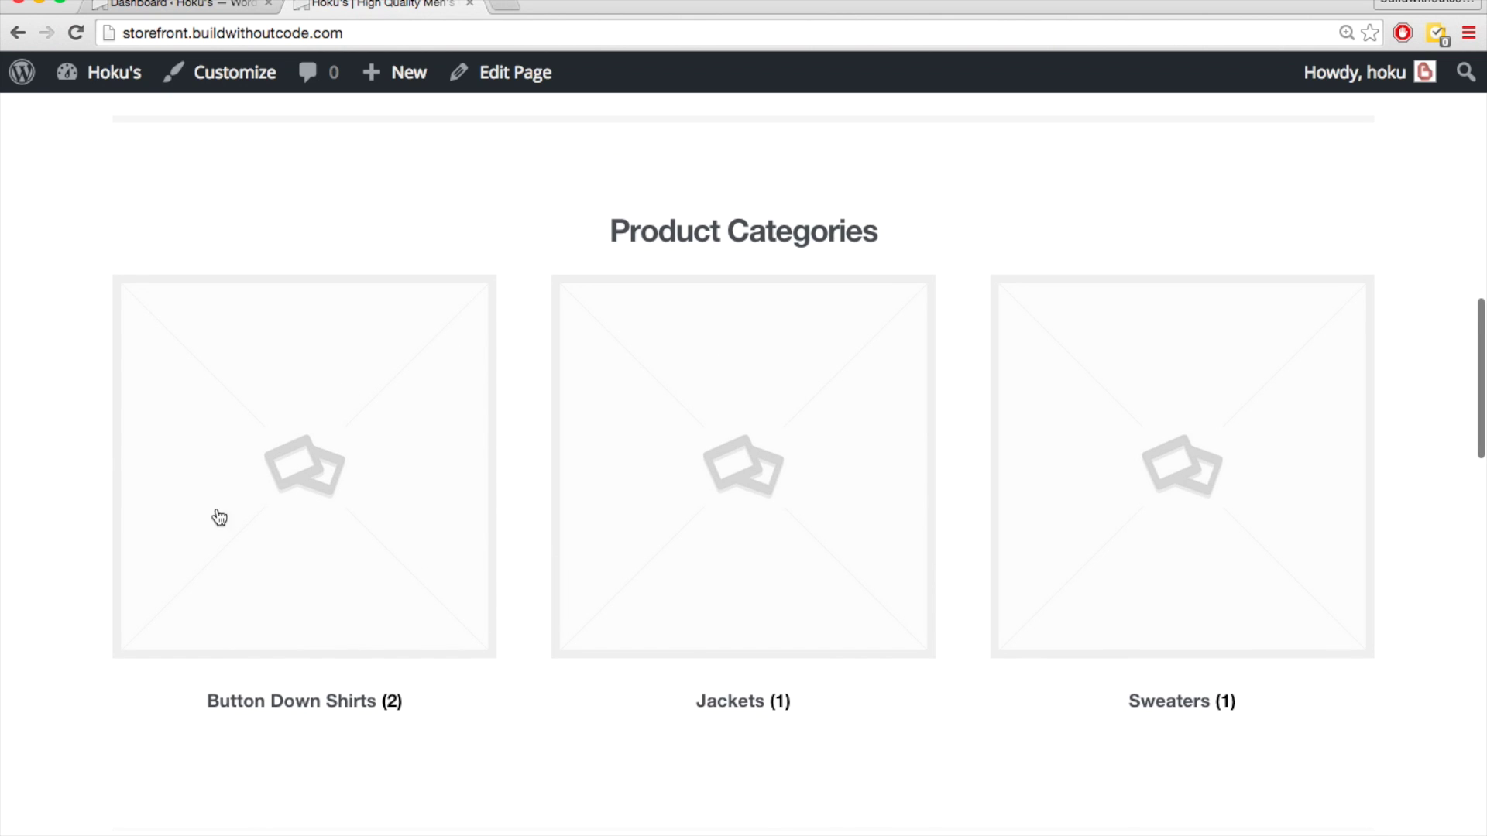
scroll(50, 596, "down", 5)
scroll(51, 594, "down", 3)
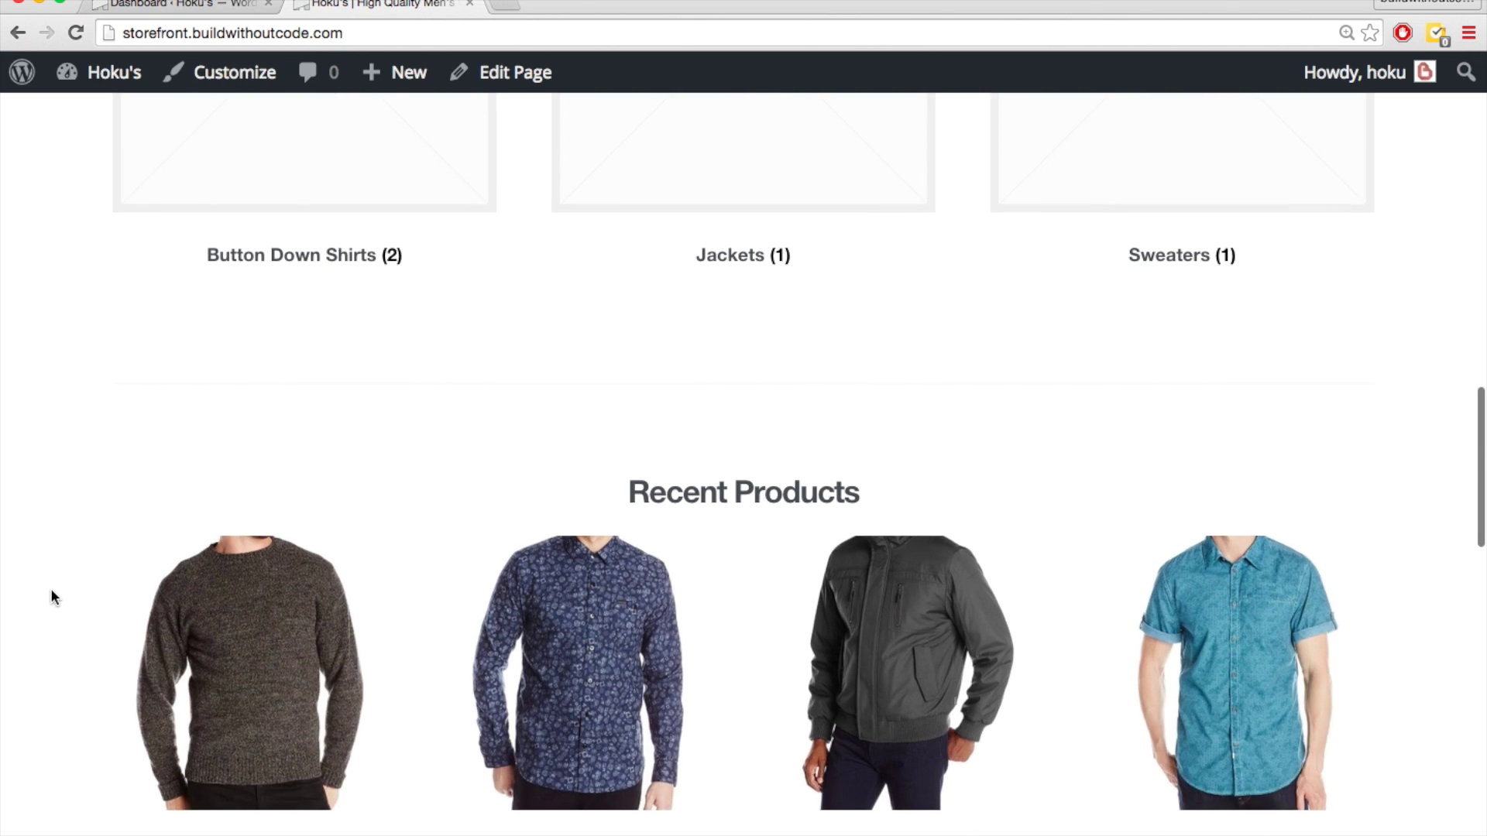
scroll(650, 456, "up", 7)
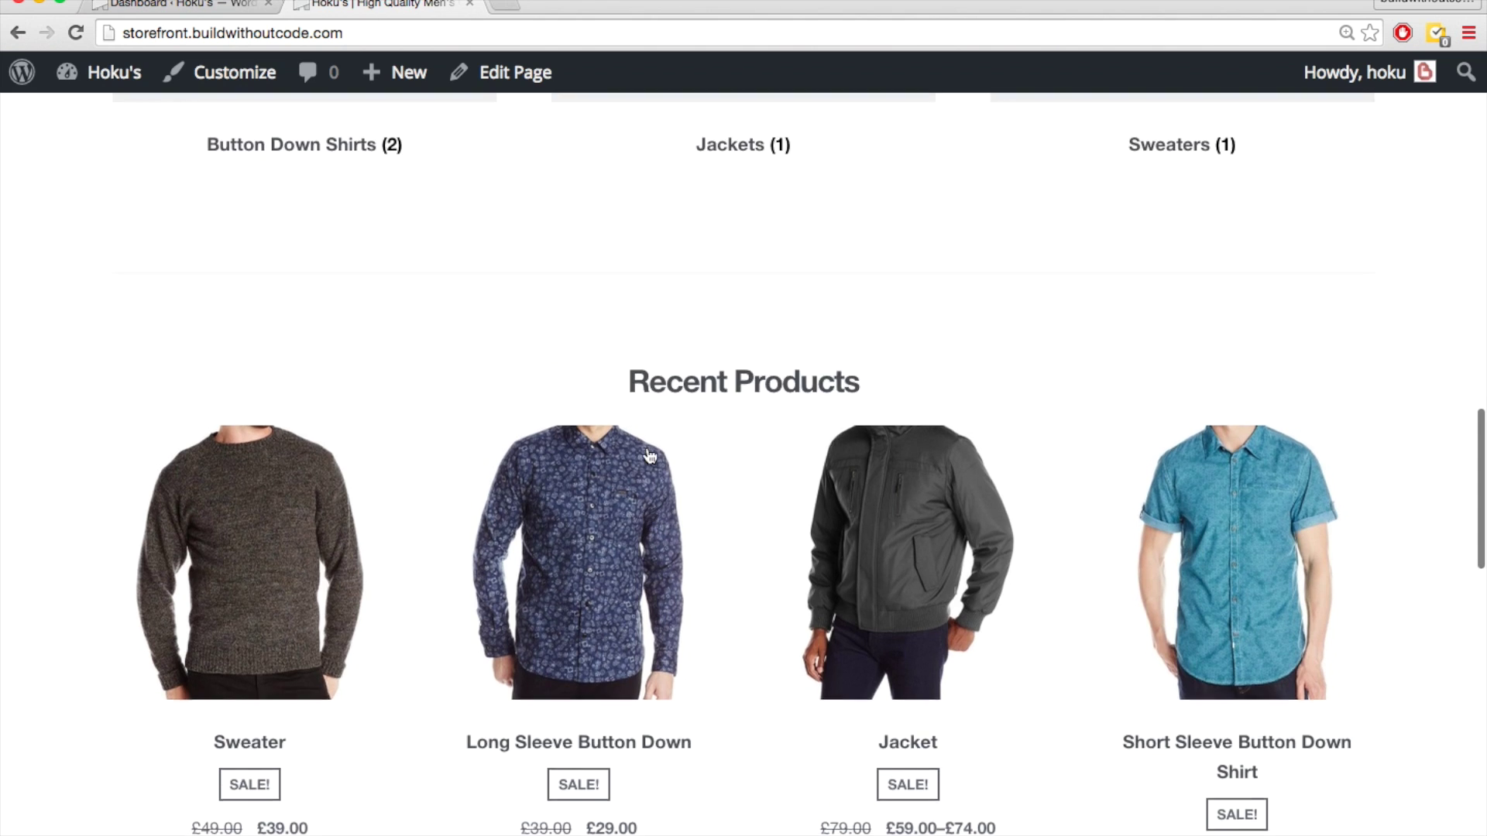
scroll(649, 455, "up", 2)
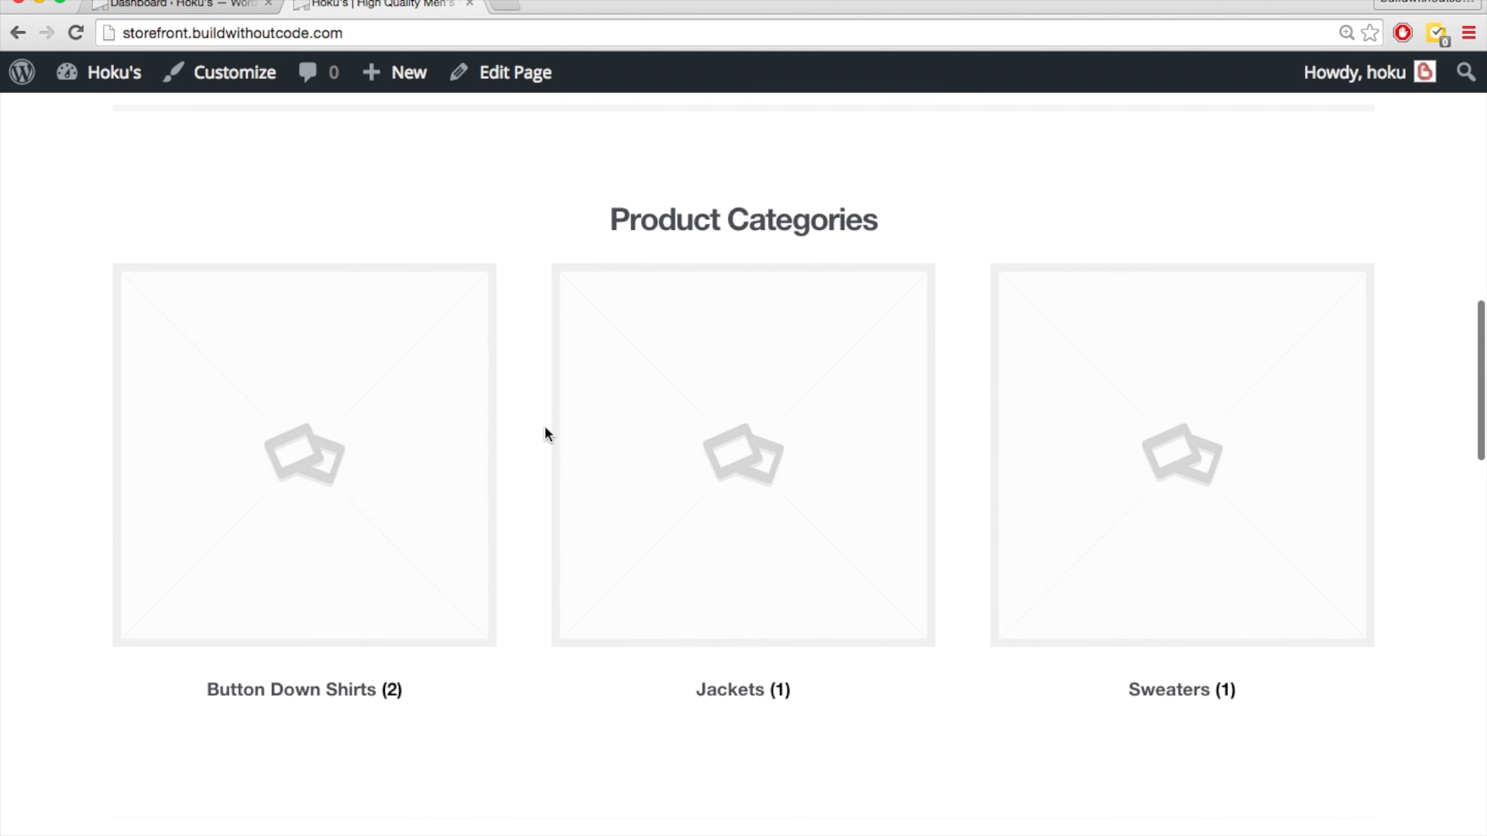
scroll(545, 425, "up", 1)
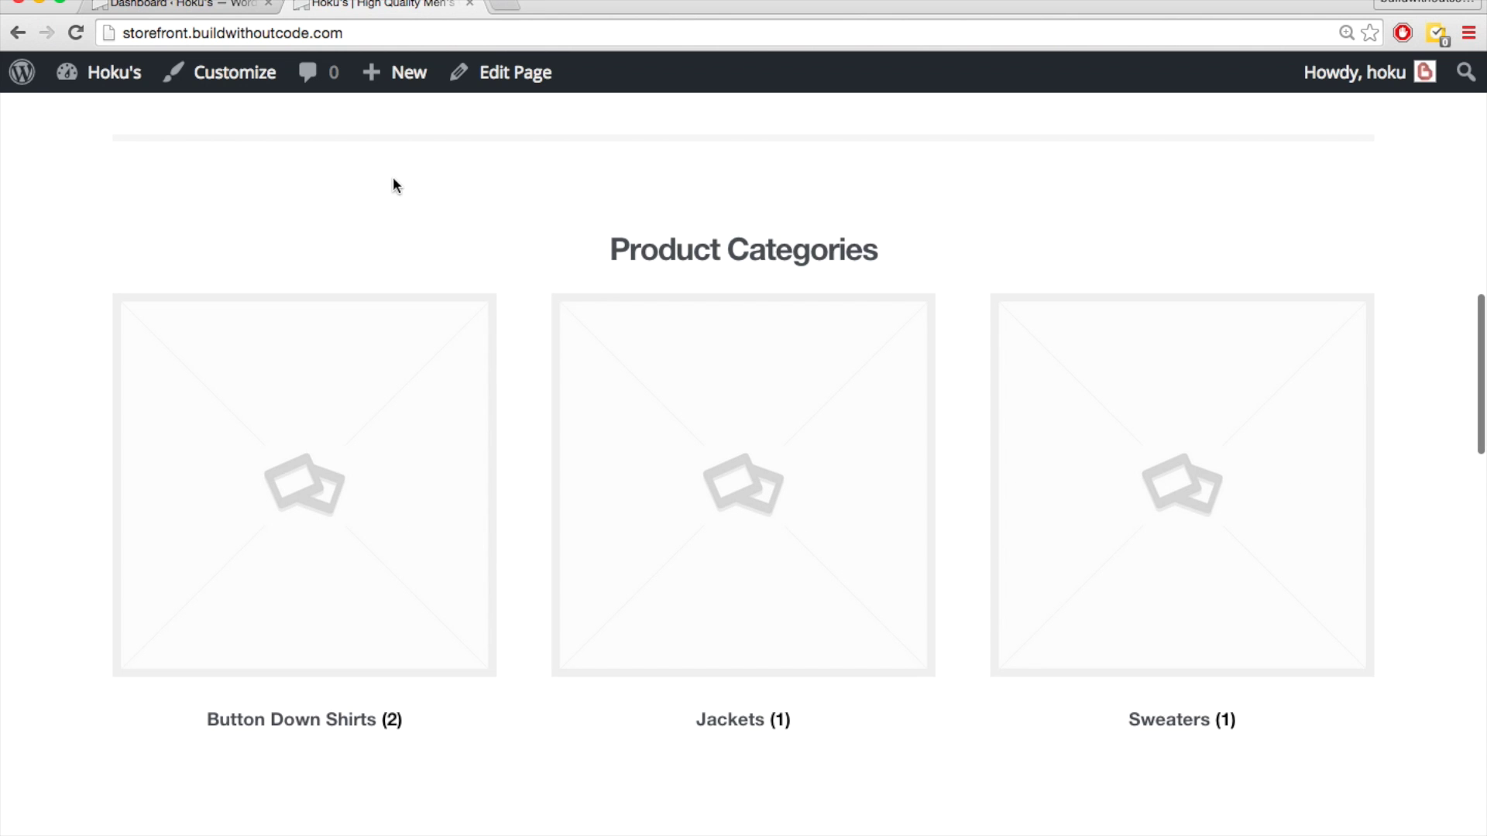
- Open the Button Down Shirts product category for editing in the WordPress admin
left_click(163, 3)
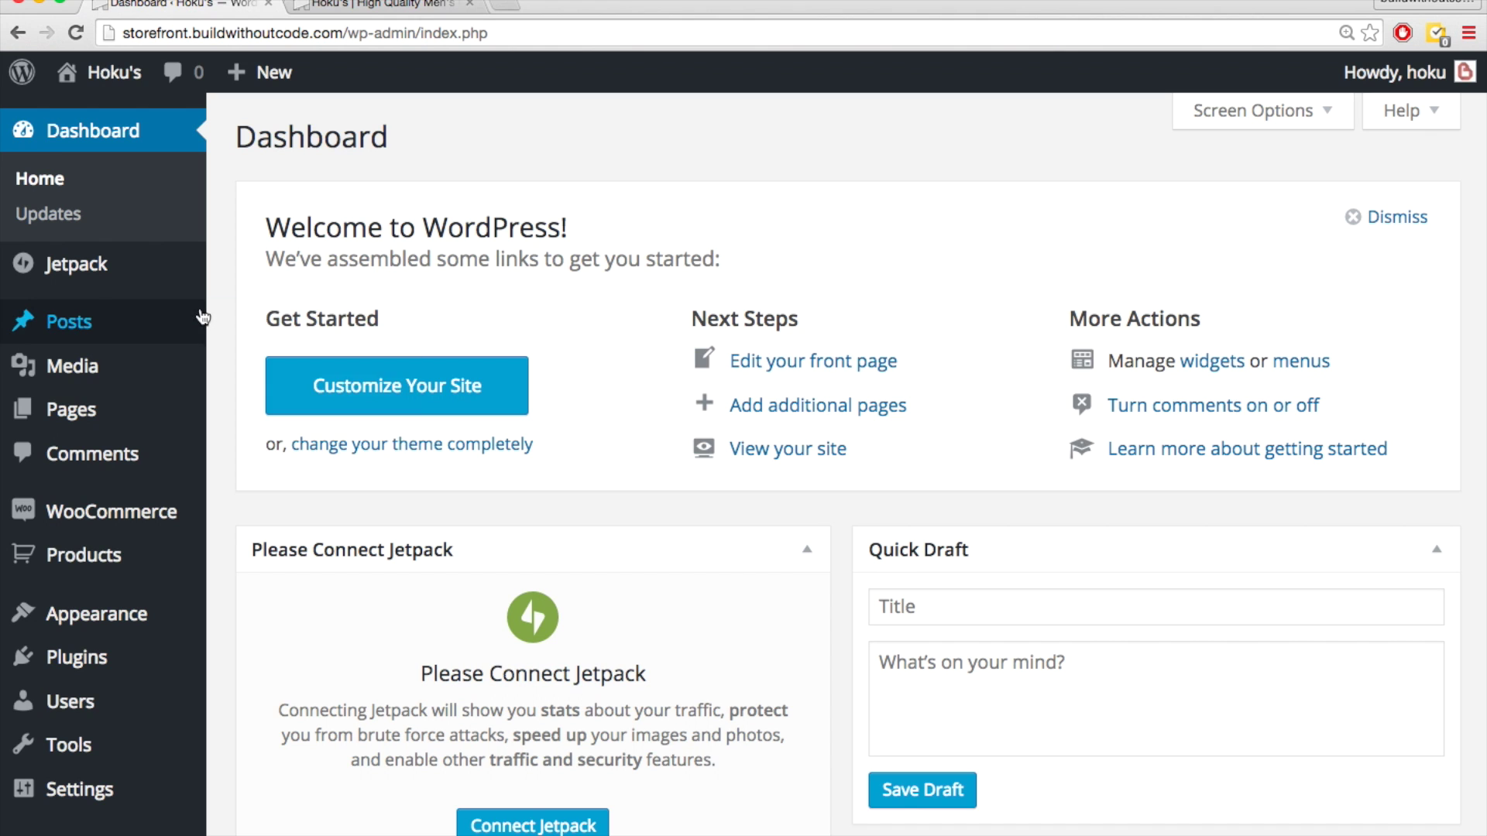
scroll(232, 515, "down", 2)
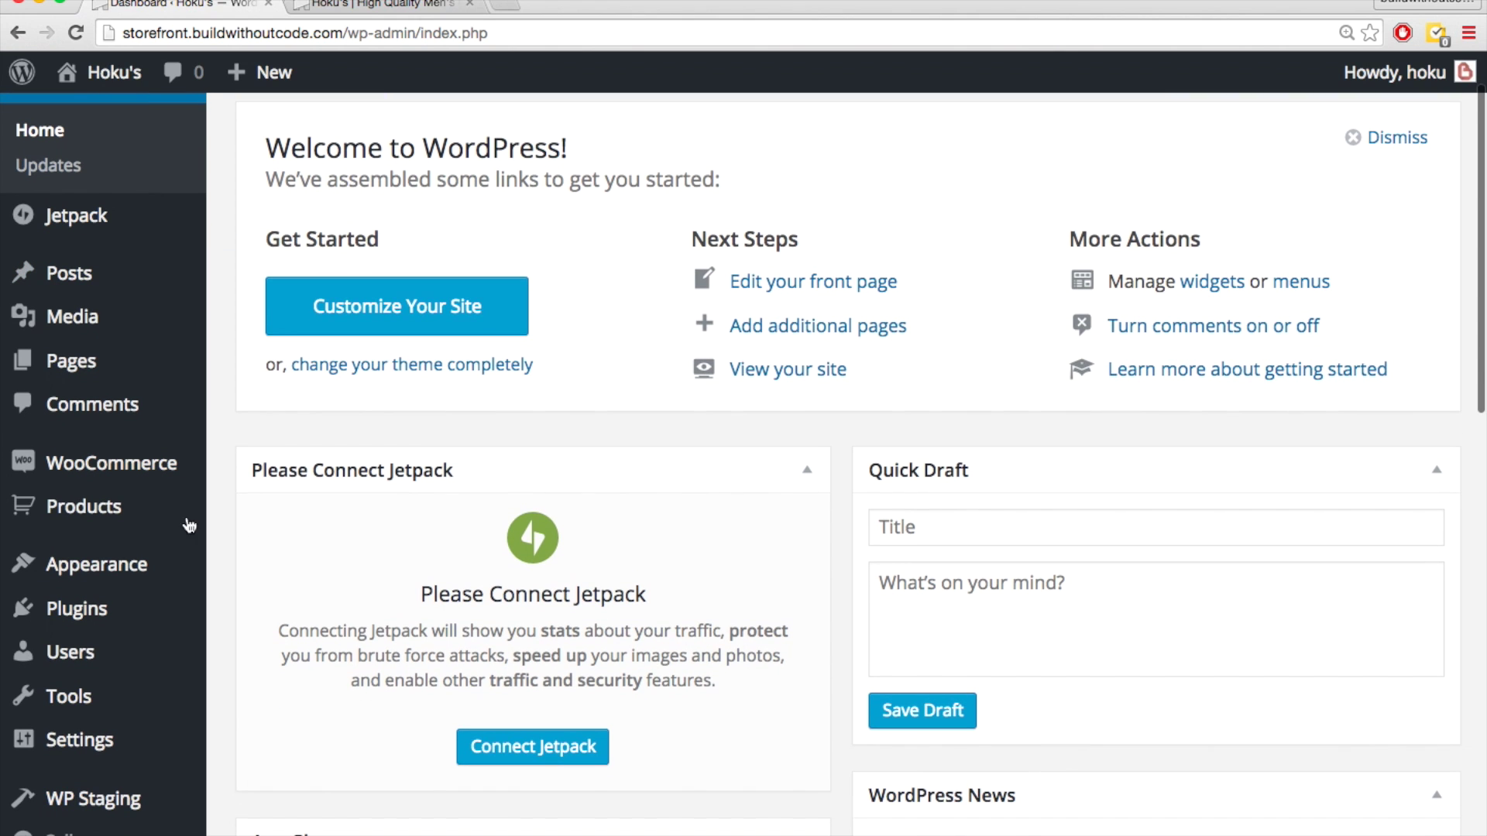
mouse_move(100, 505)
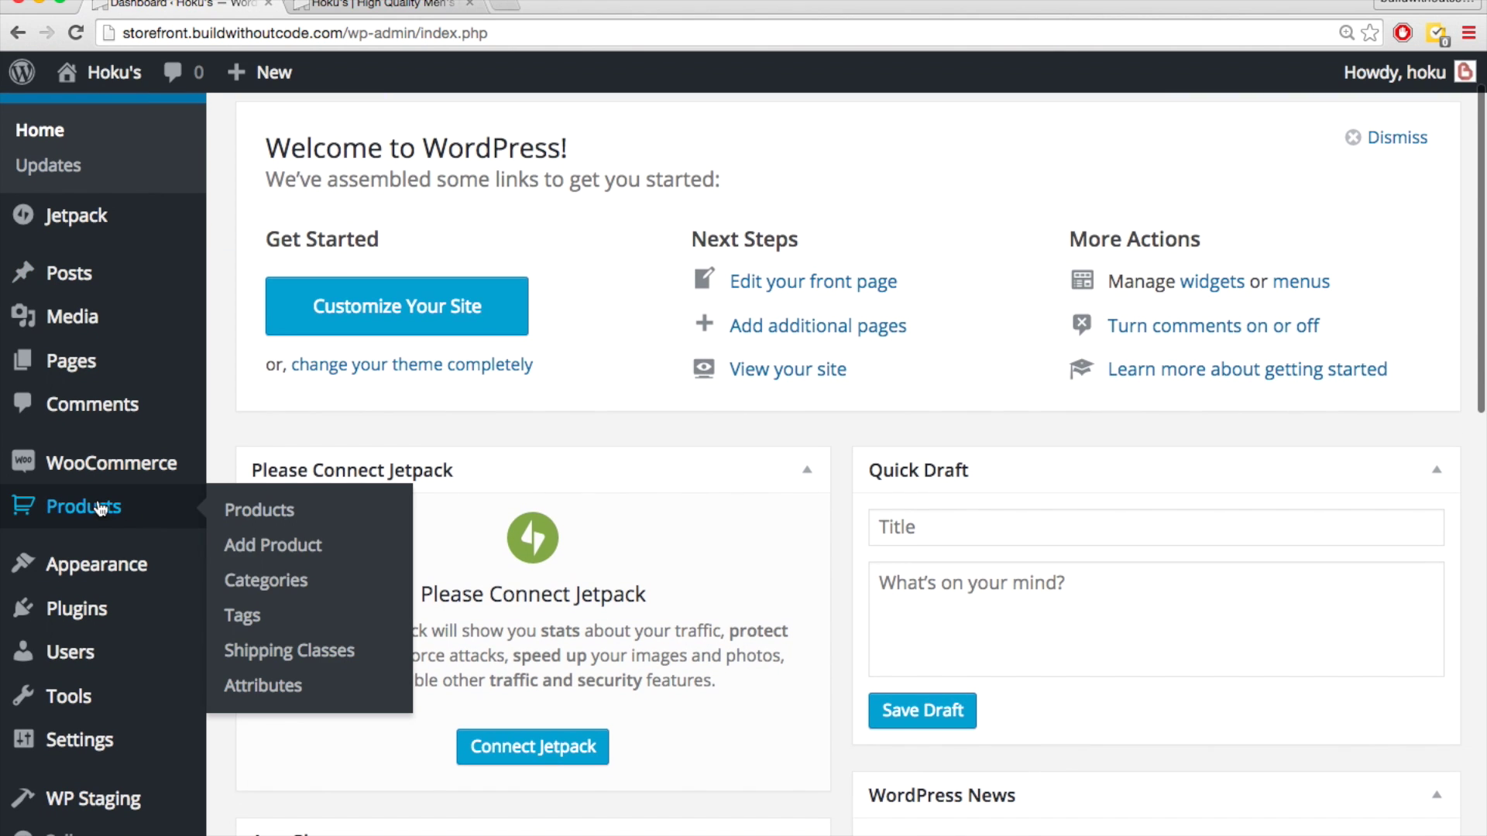
left_click(267, 588)
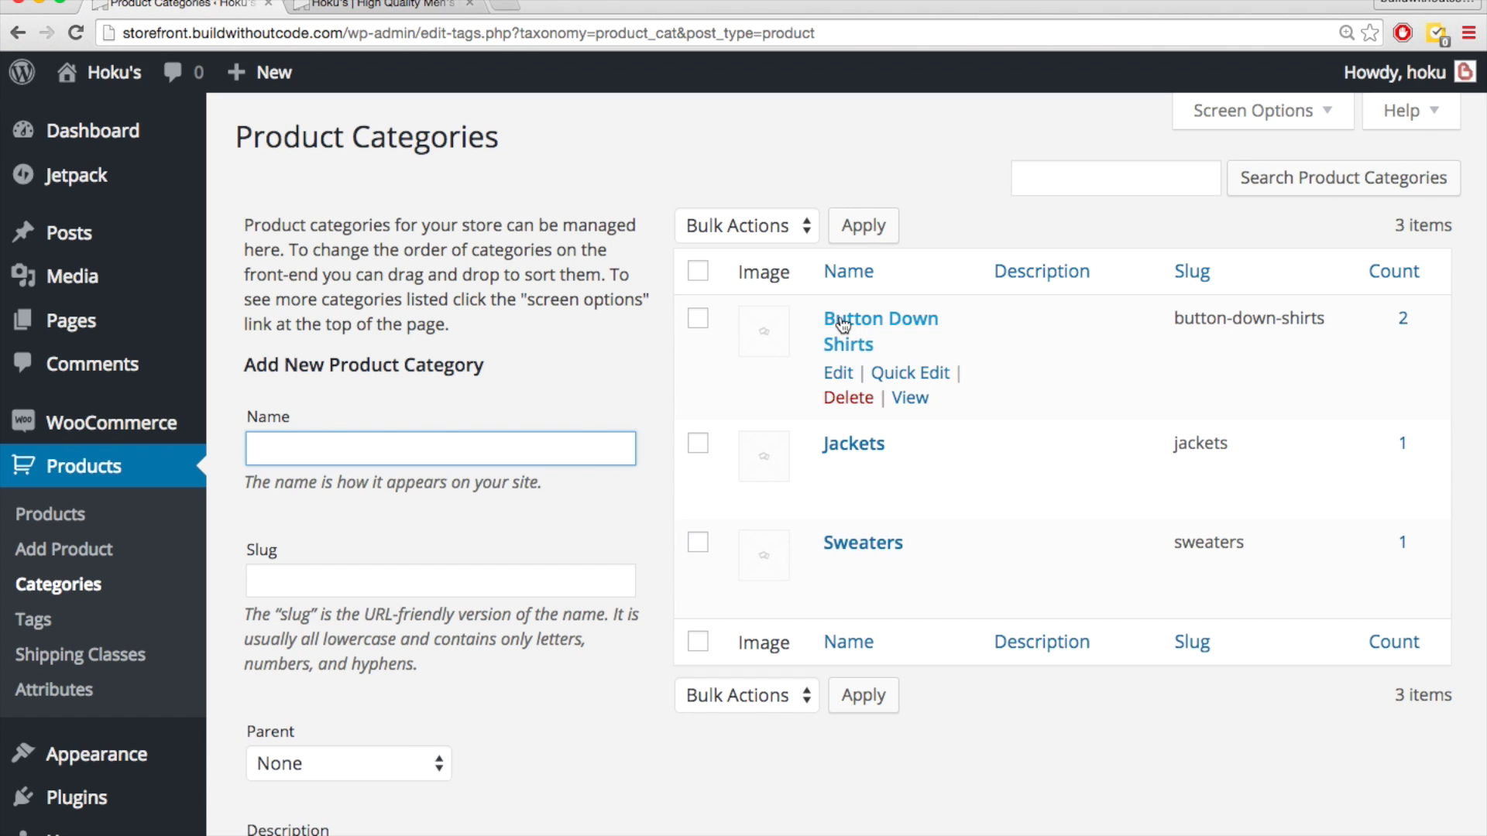
left_click(842, 324)
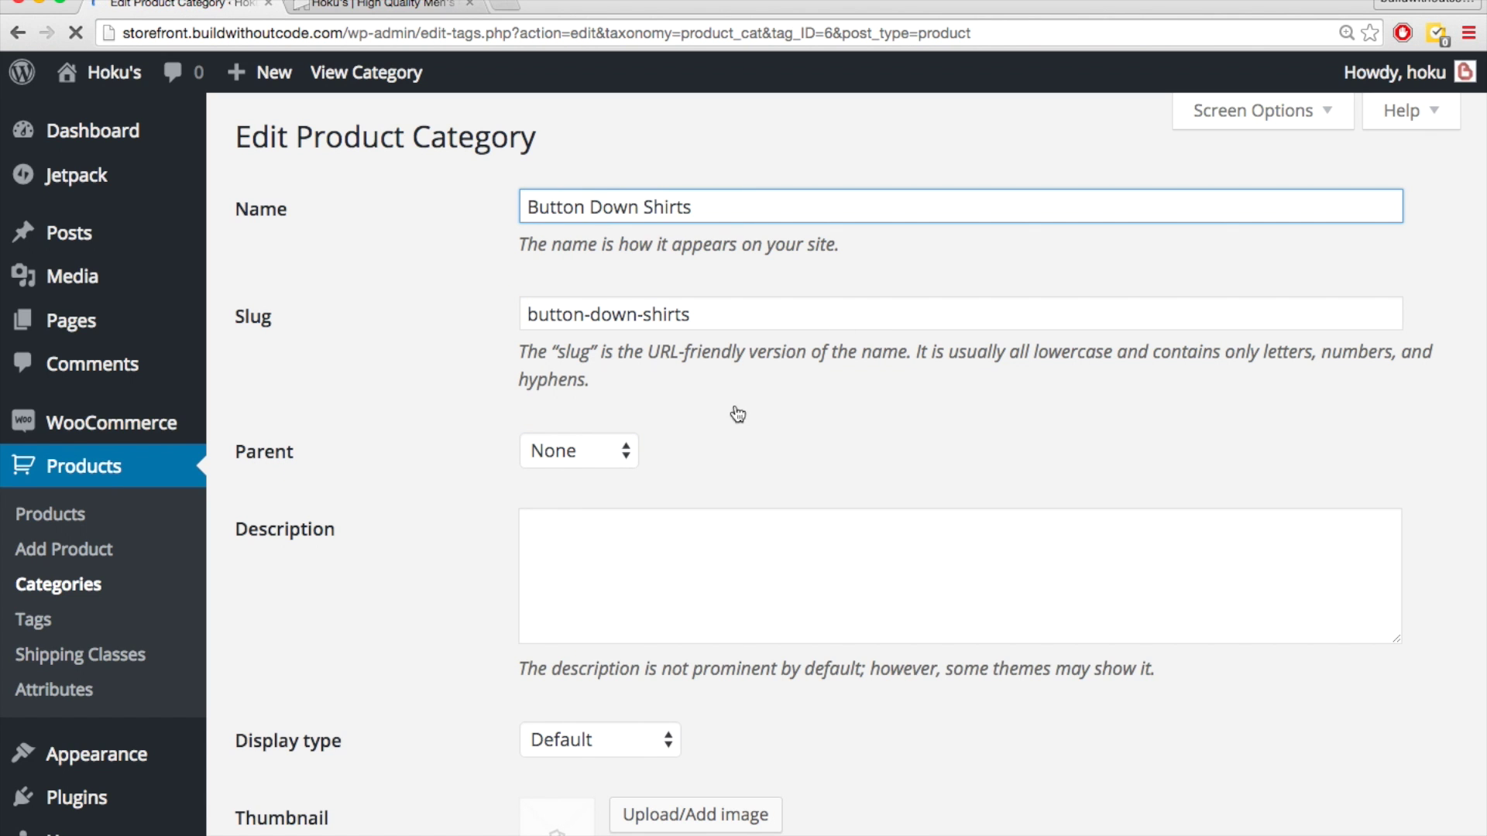
scroll(627, 453, "down", 3)
left_click(652, 617)
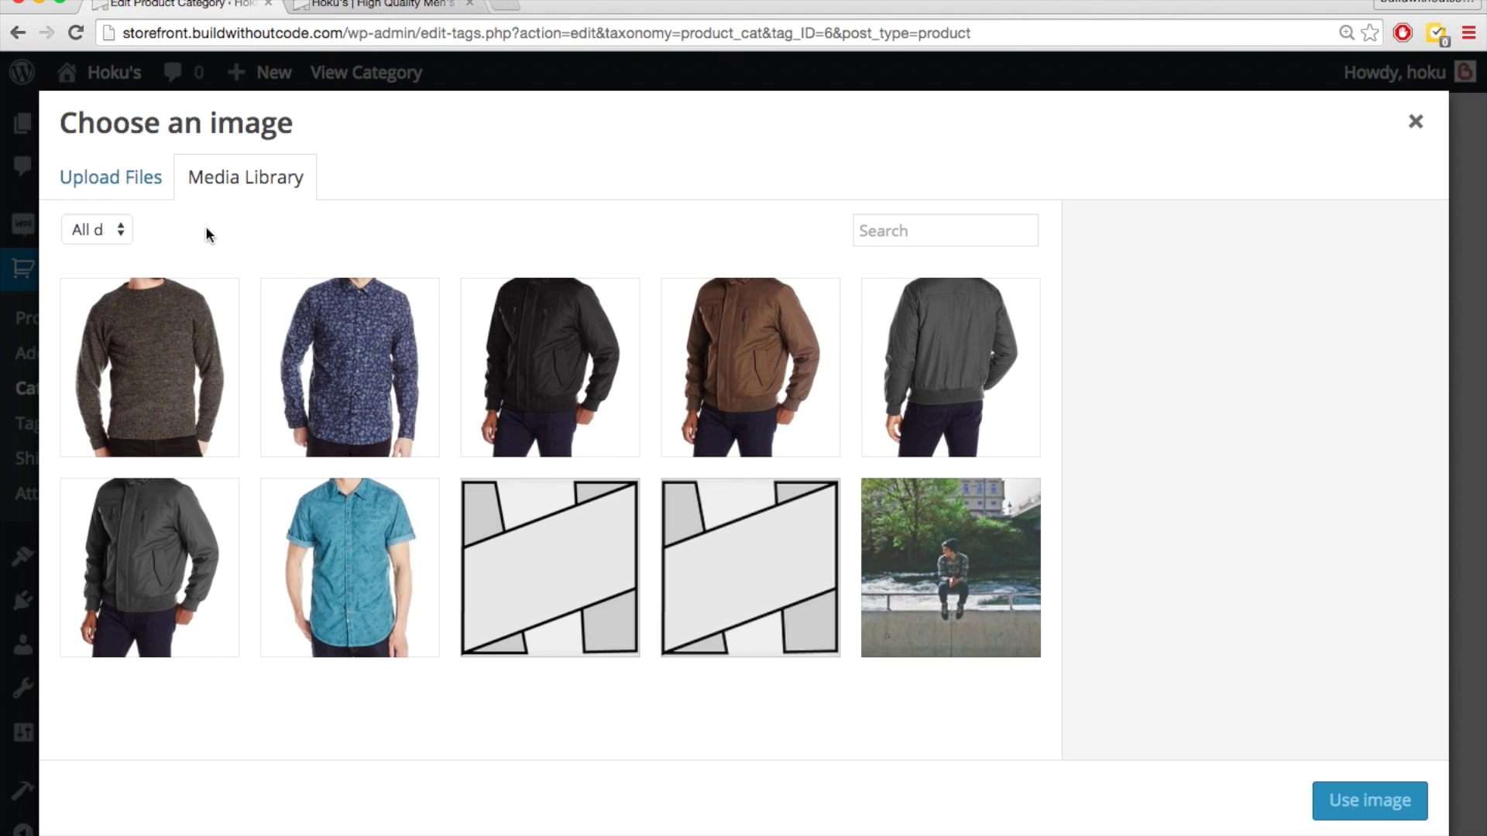
key("Escape")
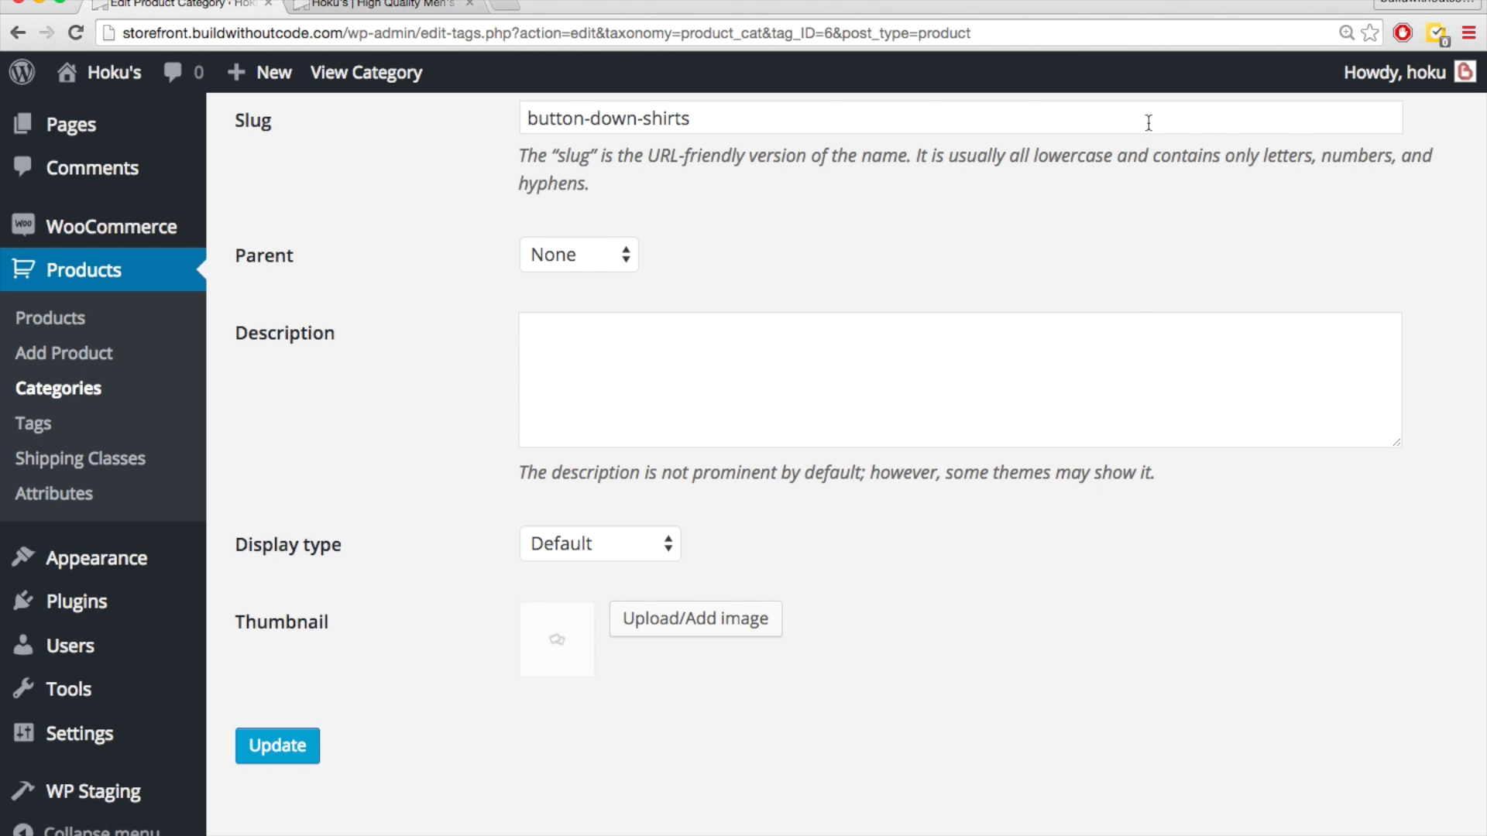
scroll(775, 414, "up", 3)
scroll(762, 434, "down", 3)
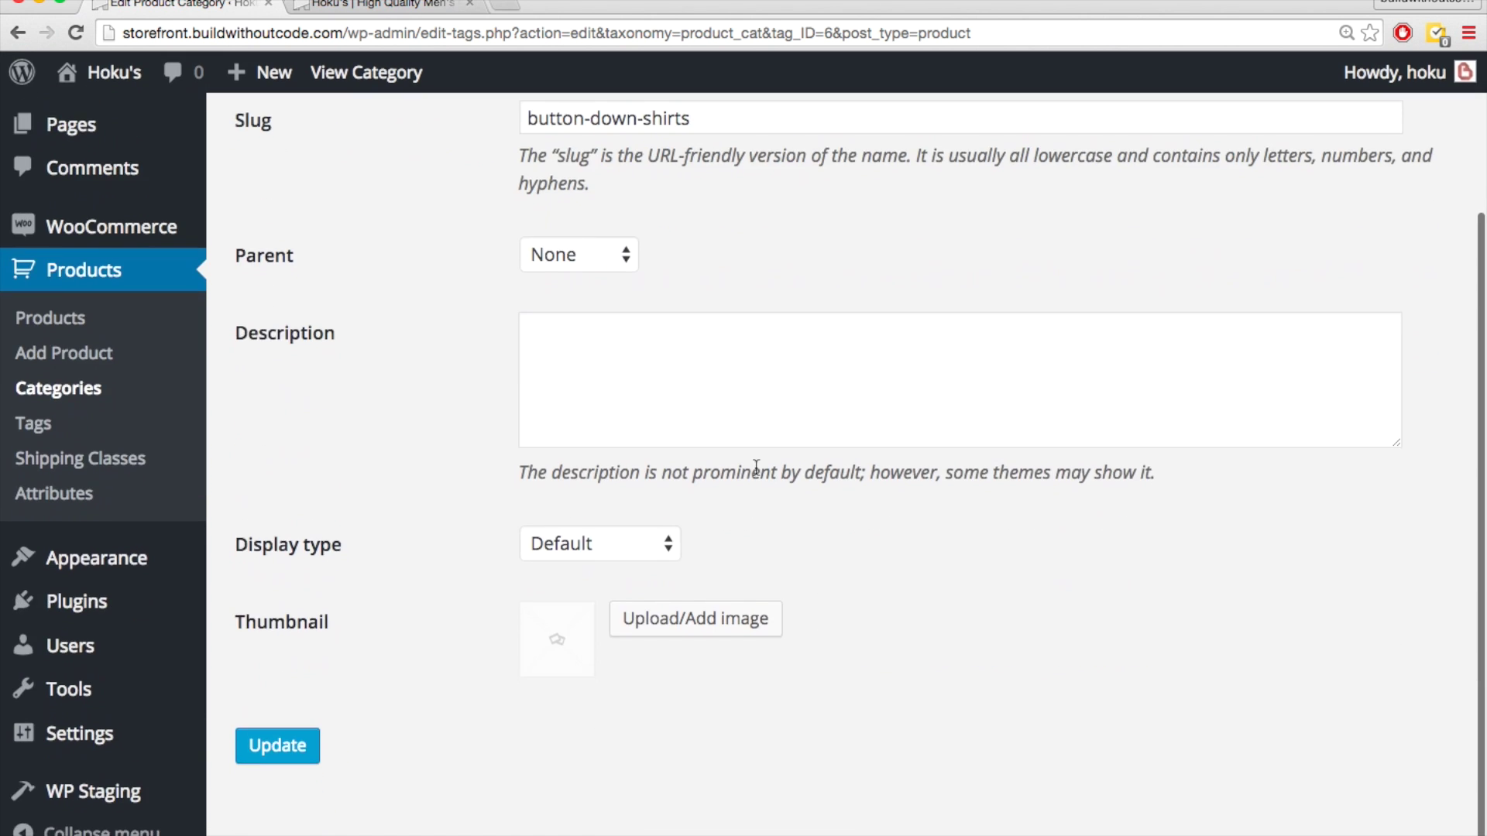
- Upload FALL1_M_C_VD_3._V313263365_.jpg as the Button Down Shirts category's thumbnail and update the category
left_click(697, 620)
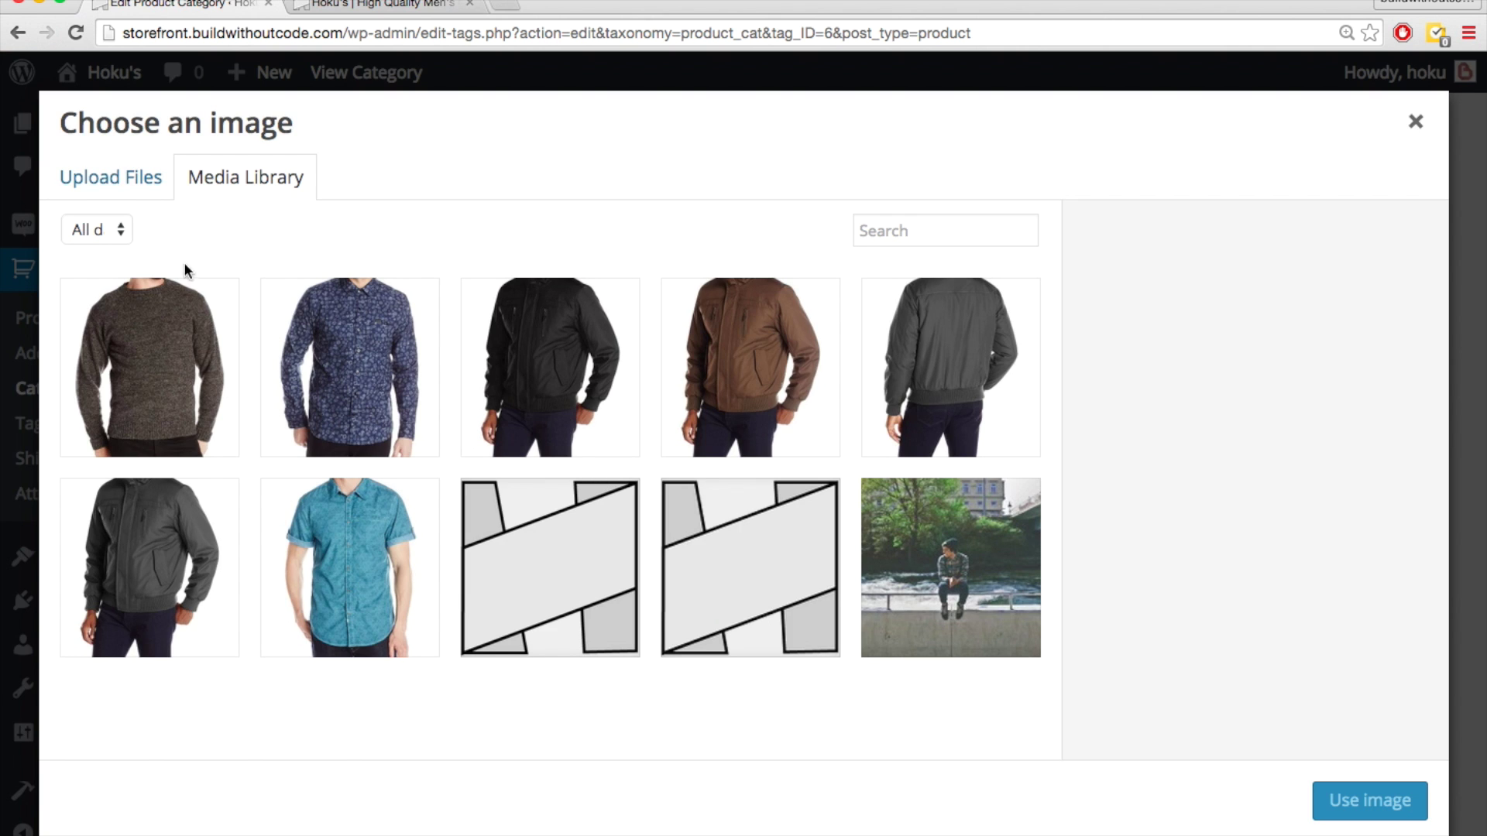
left_click(94, 179)
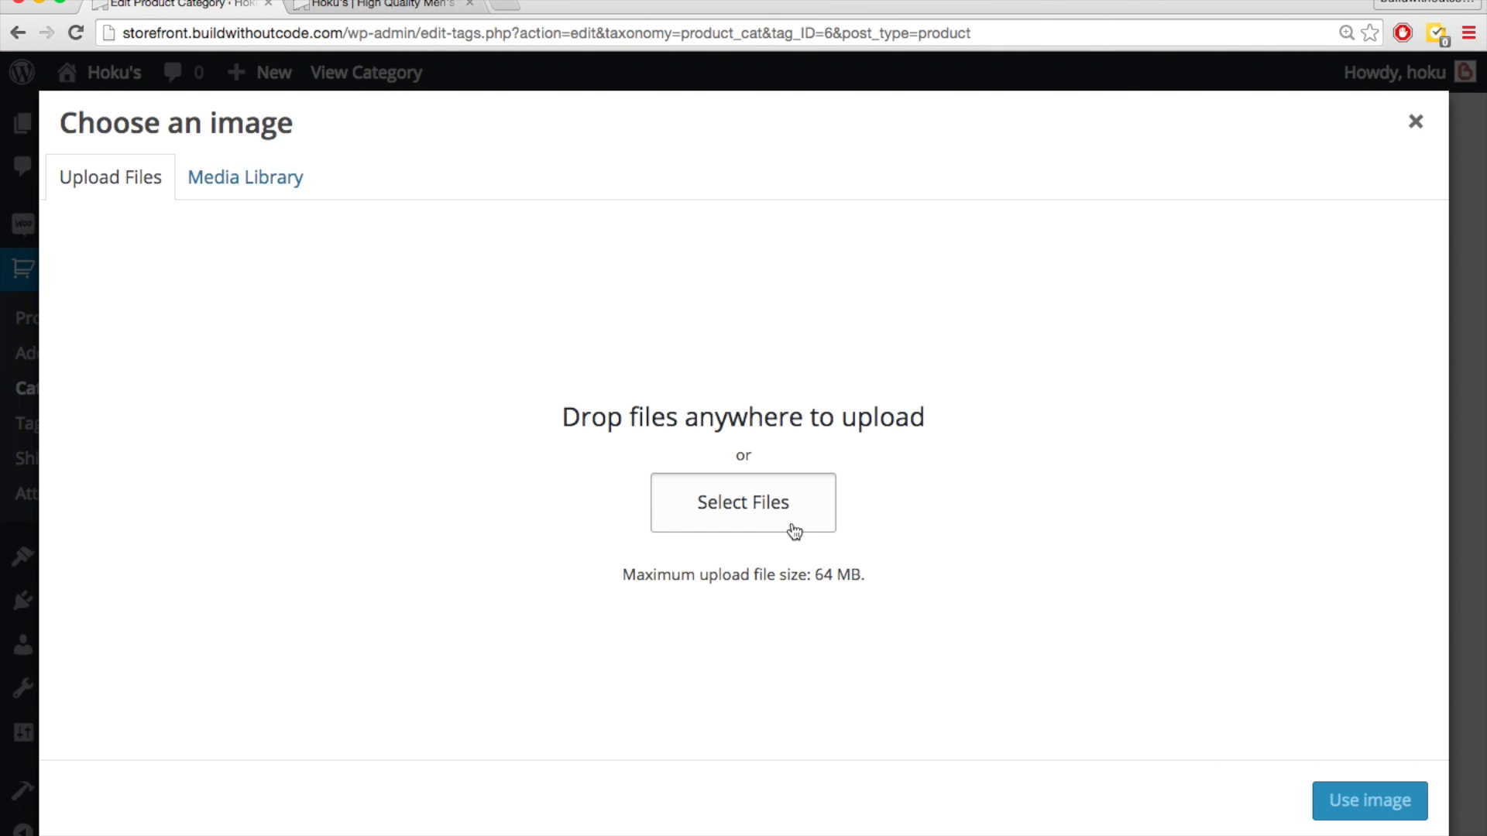
left_click(793, 530)
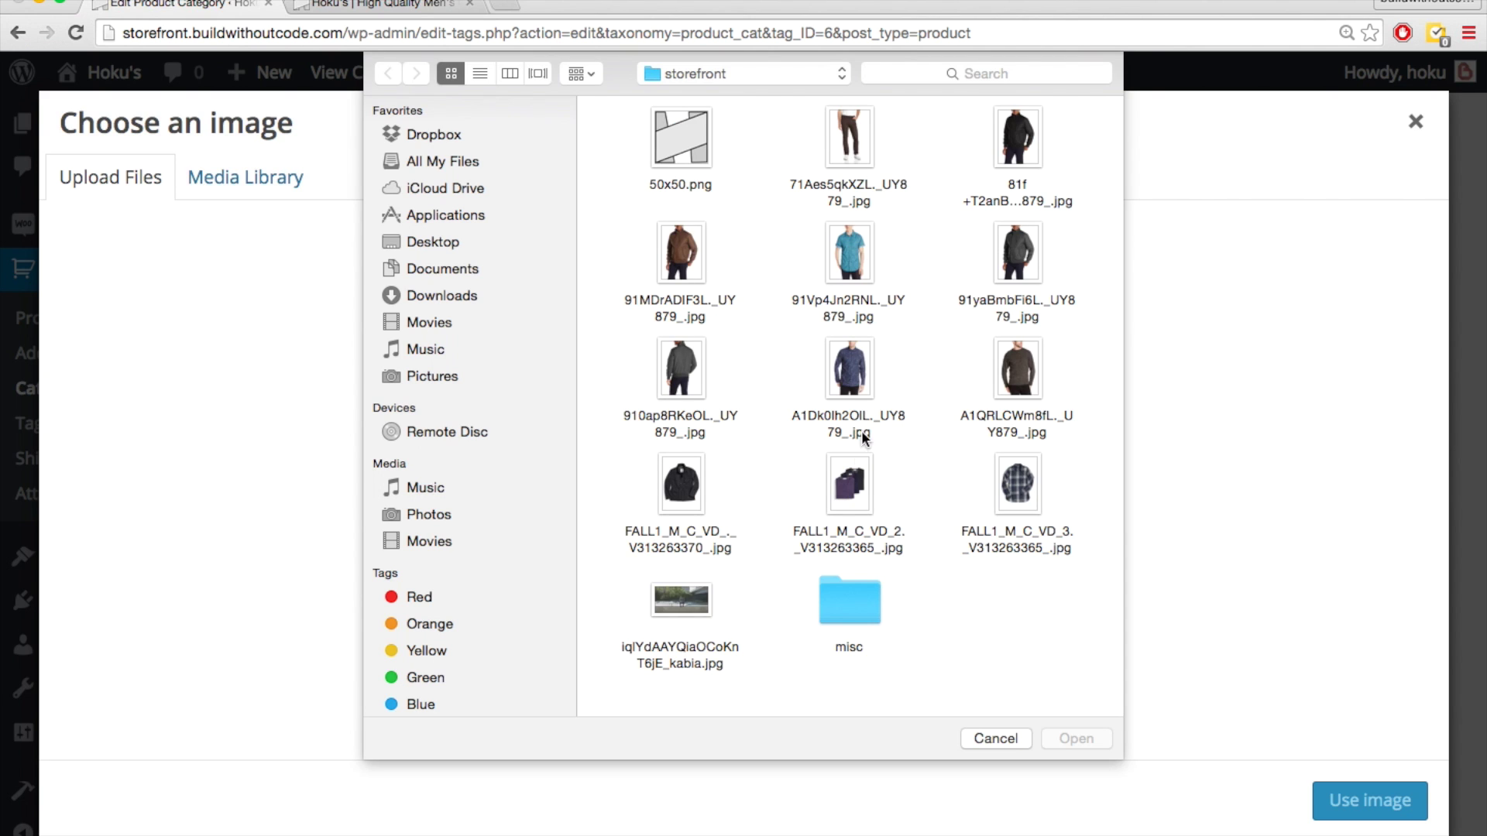
double_click(1016, 488)
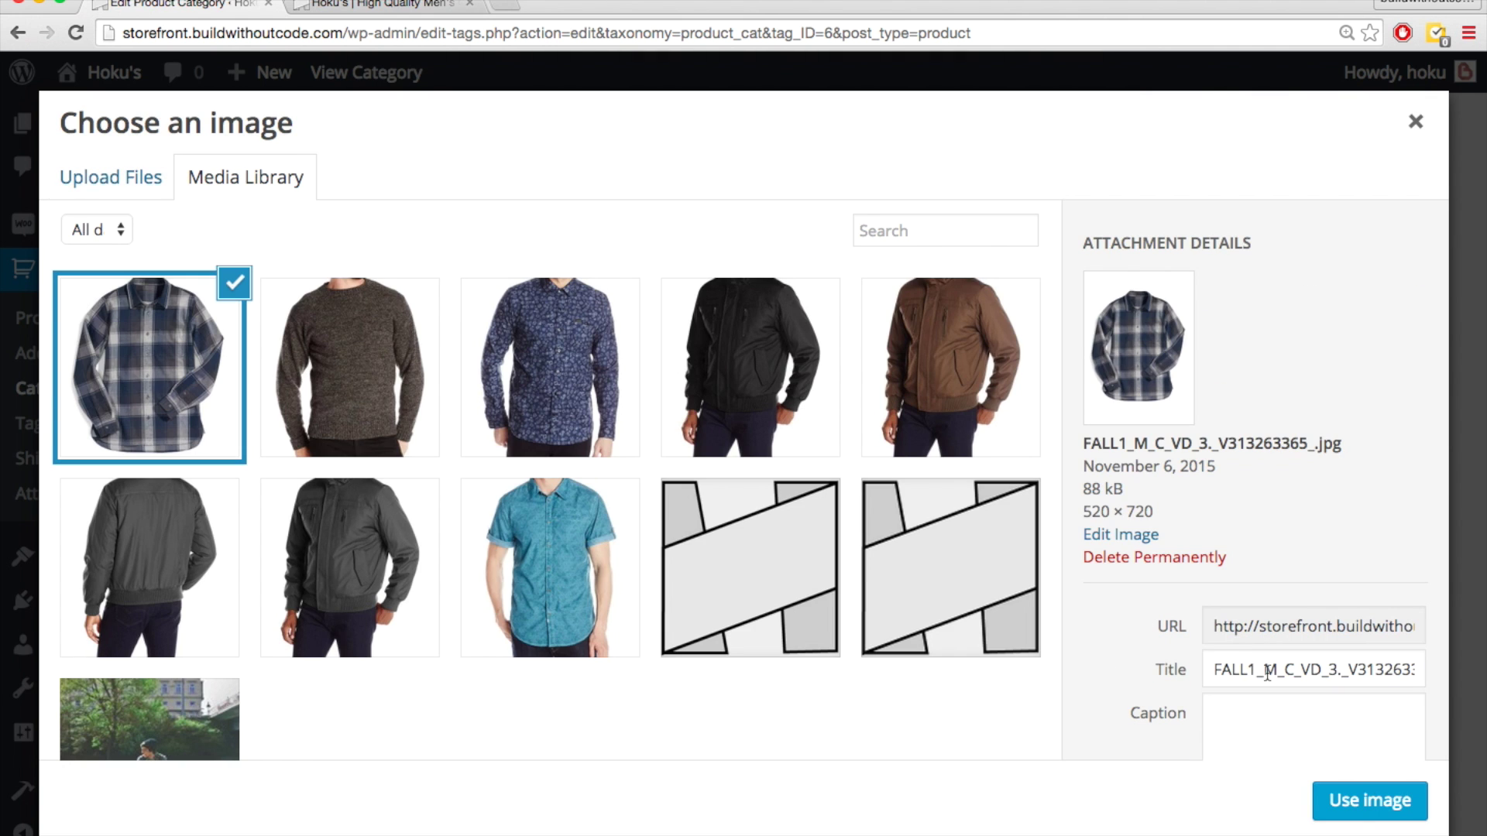
left_click(1328, 816)
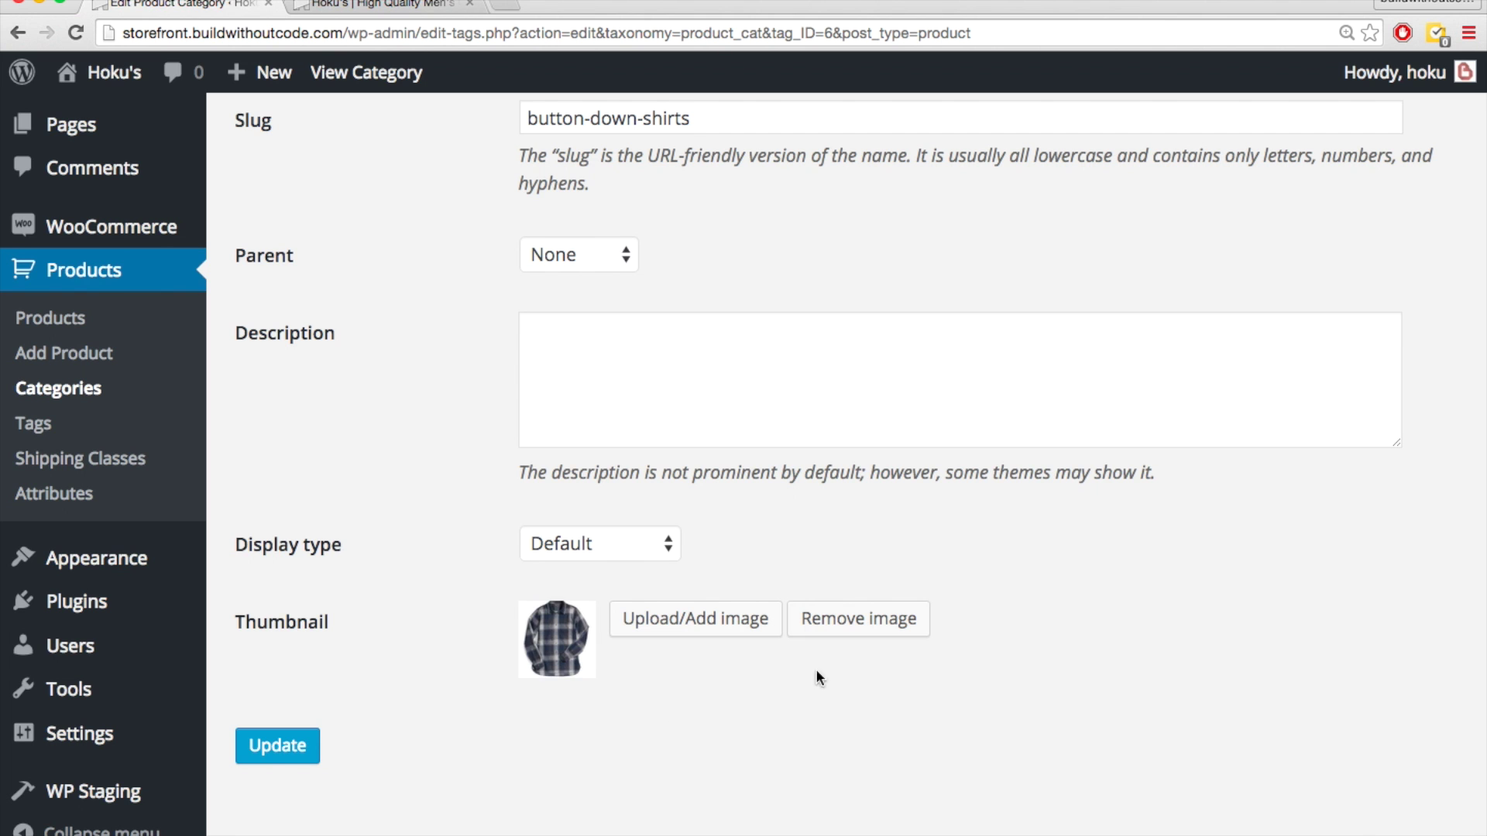
left_click(267, 755)
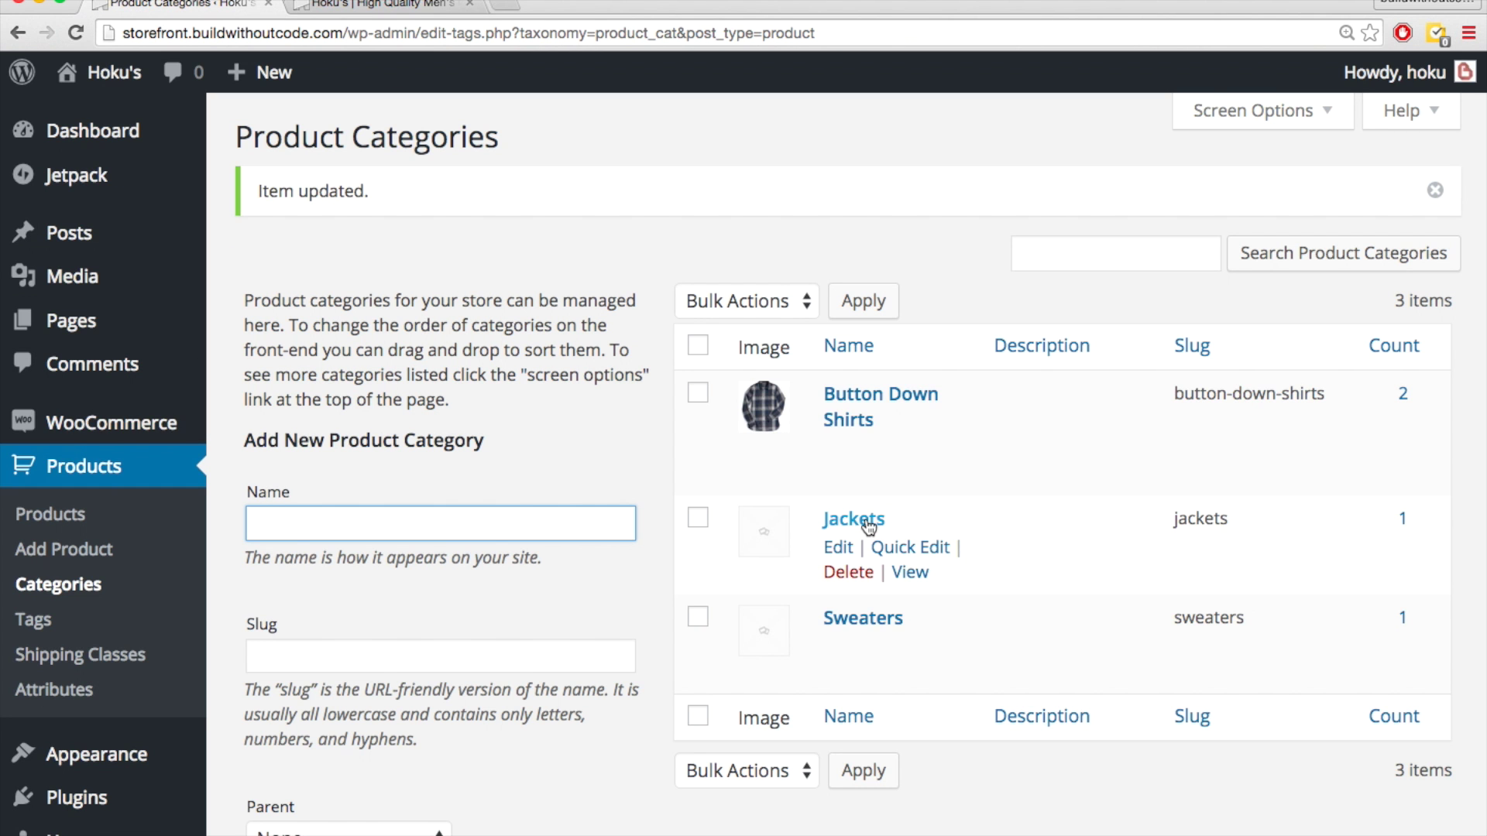
- Upload FALL1_M_C_VD_._V313263370_.jpg as the Jackets category's thumbnail and update the category
left_click(868, 520)
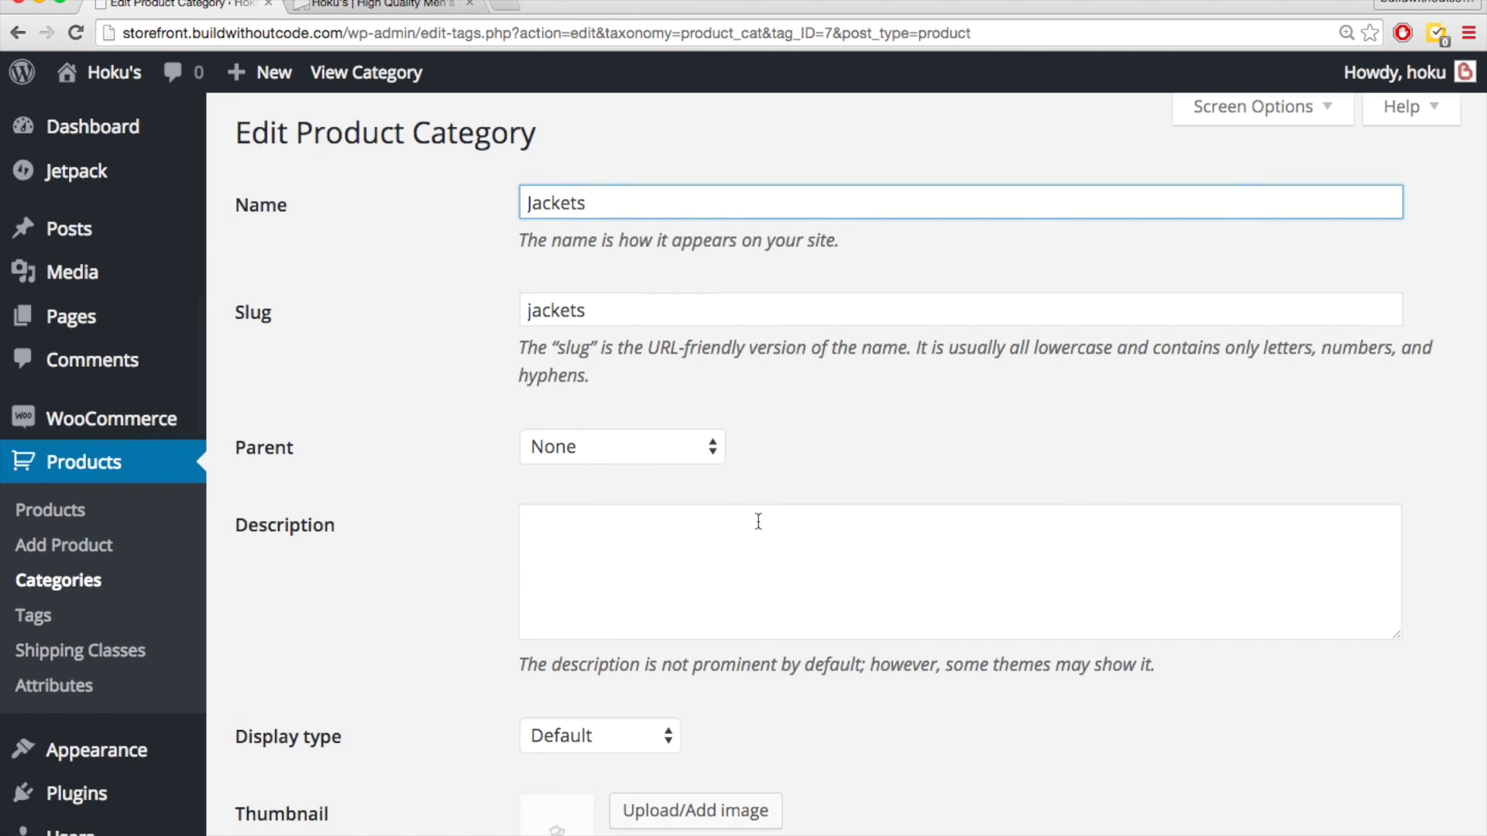
scroll(759, 519, "down", 3)
left_click(685, 620)
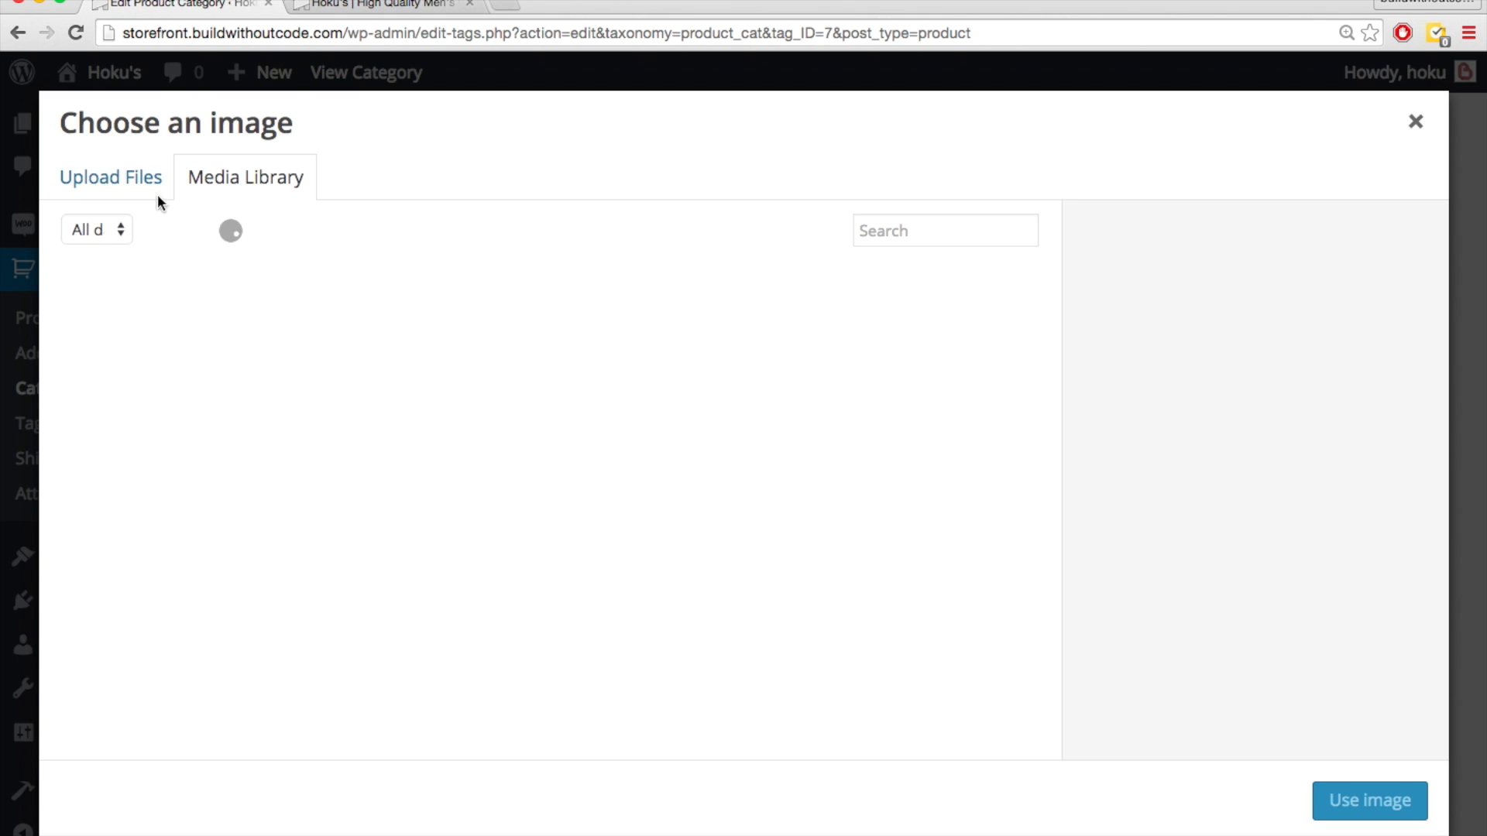
left_click(142, 183)
left_click(725, 495)
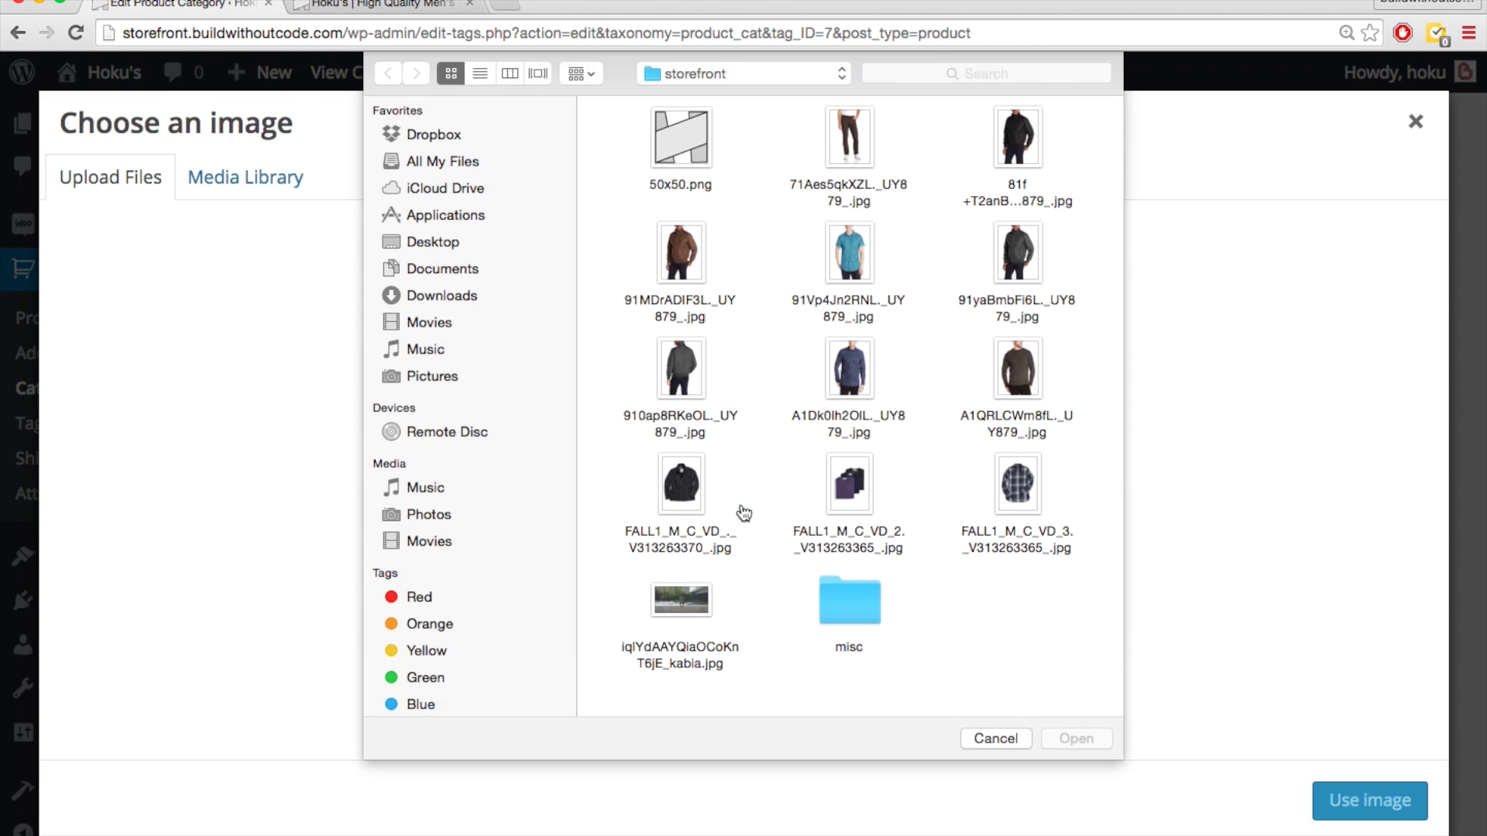
double_click(673, 474)
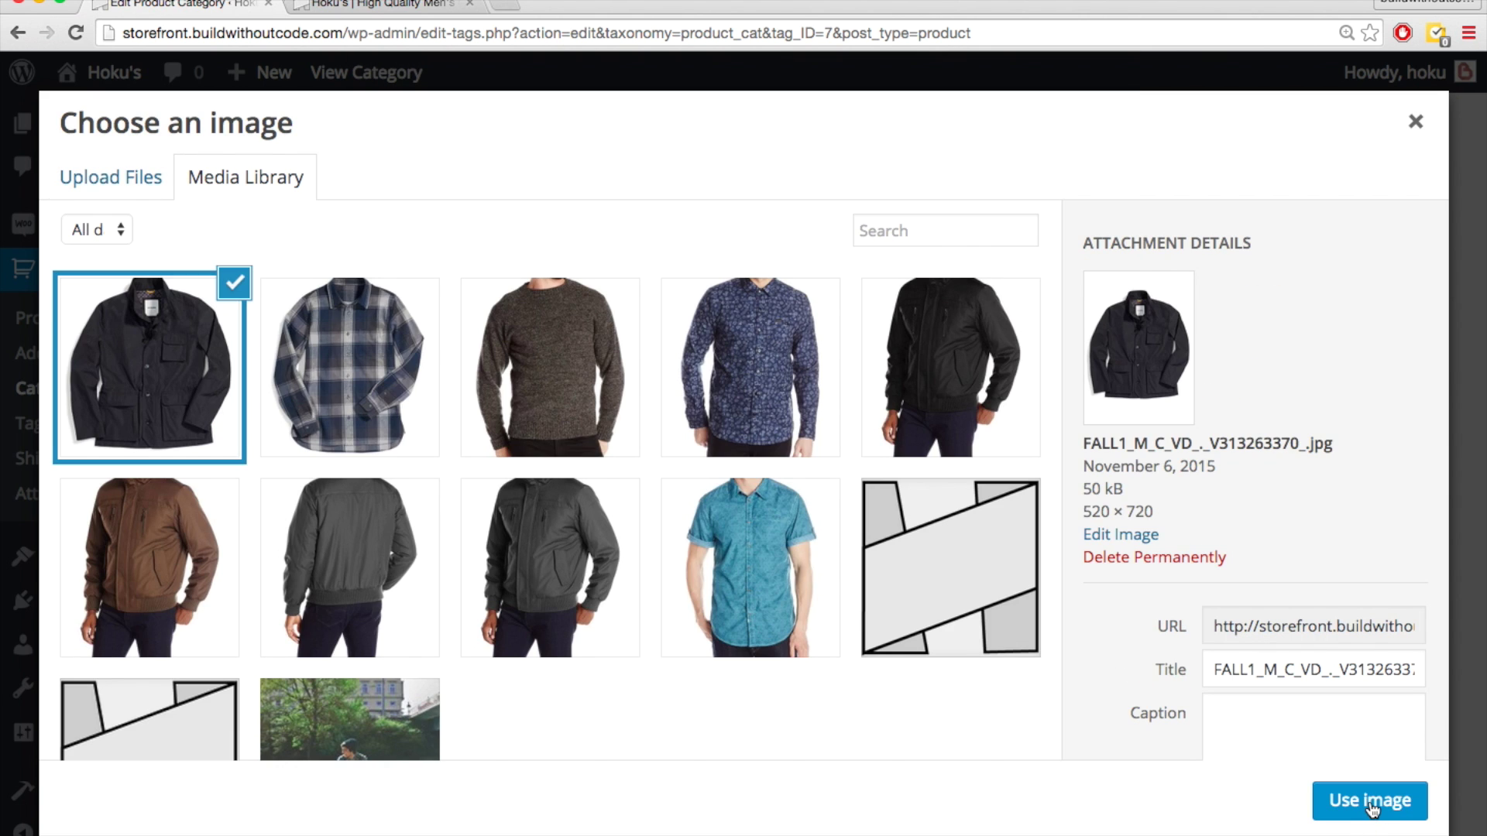
left_click(1369, 801)
left_click(285, 743)
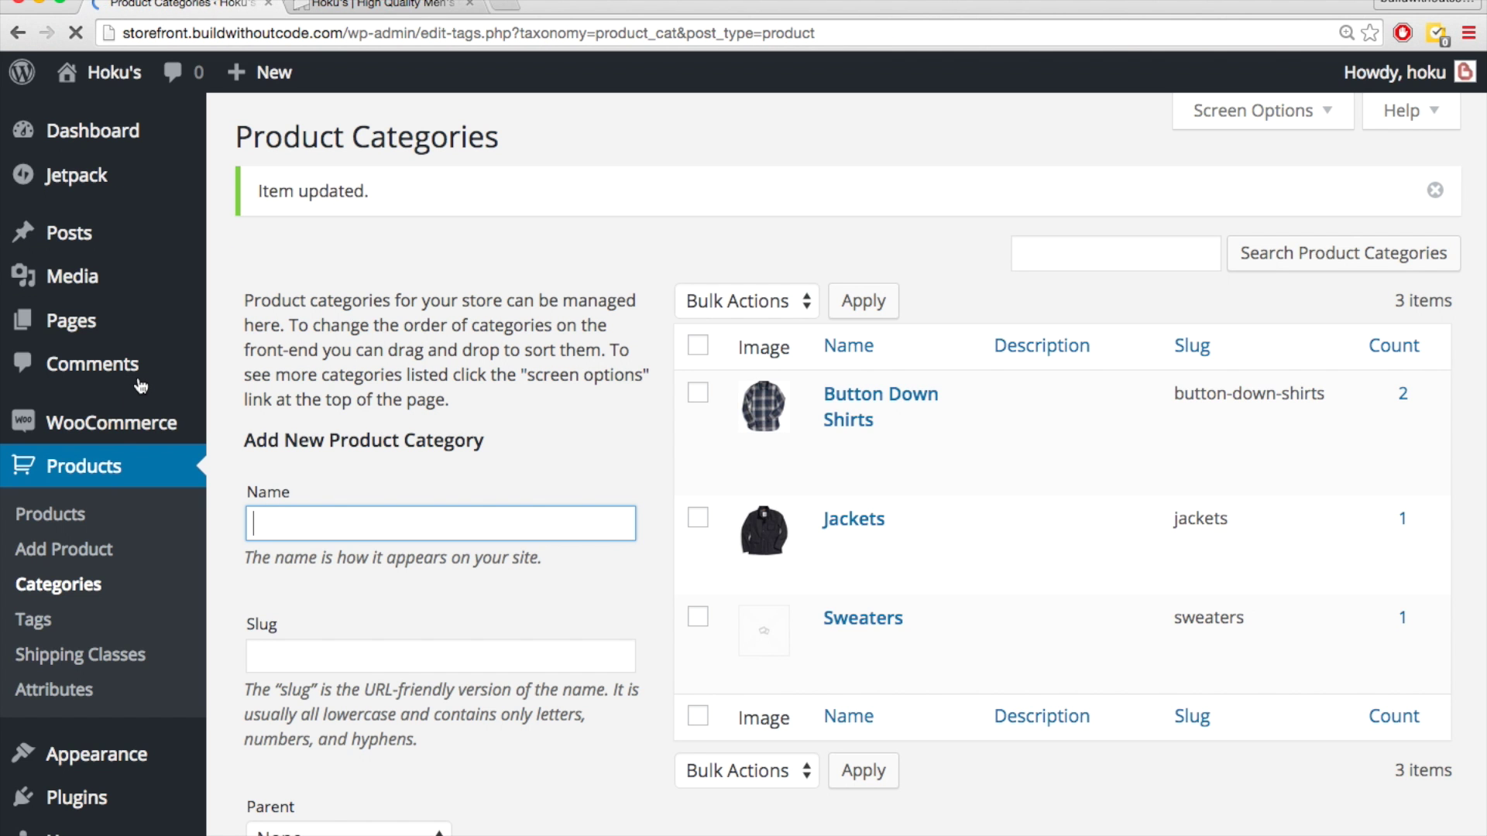
- Upload FALL1_M_C_VD_2._V313263365_.jpg as the Sweaters category's thumbnail and update the category
left_click(864, 618)
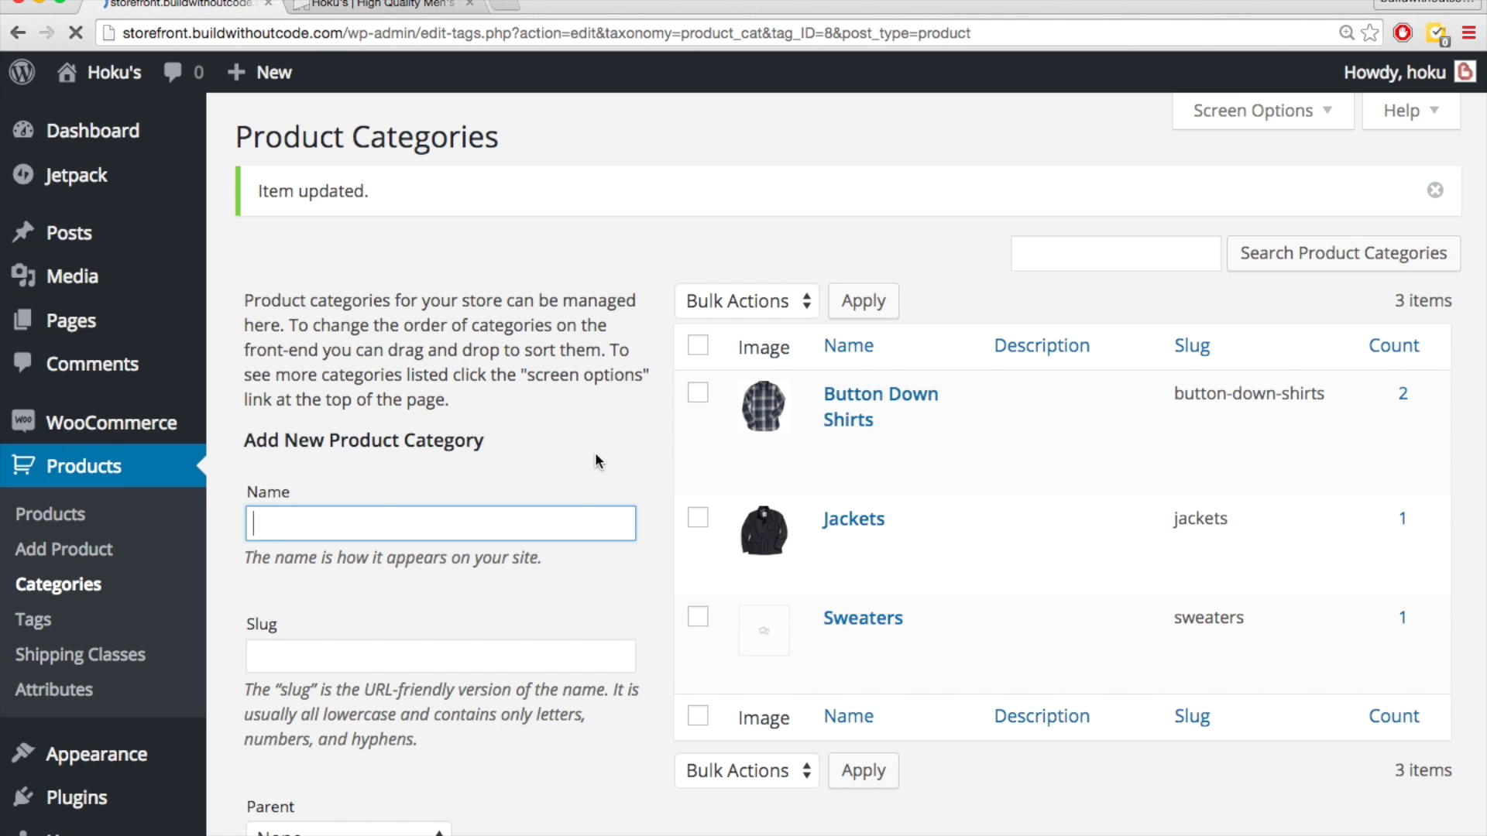
scroll(511, 639, "down", 3)
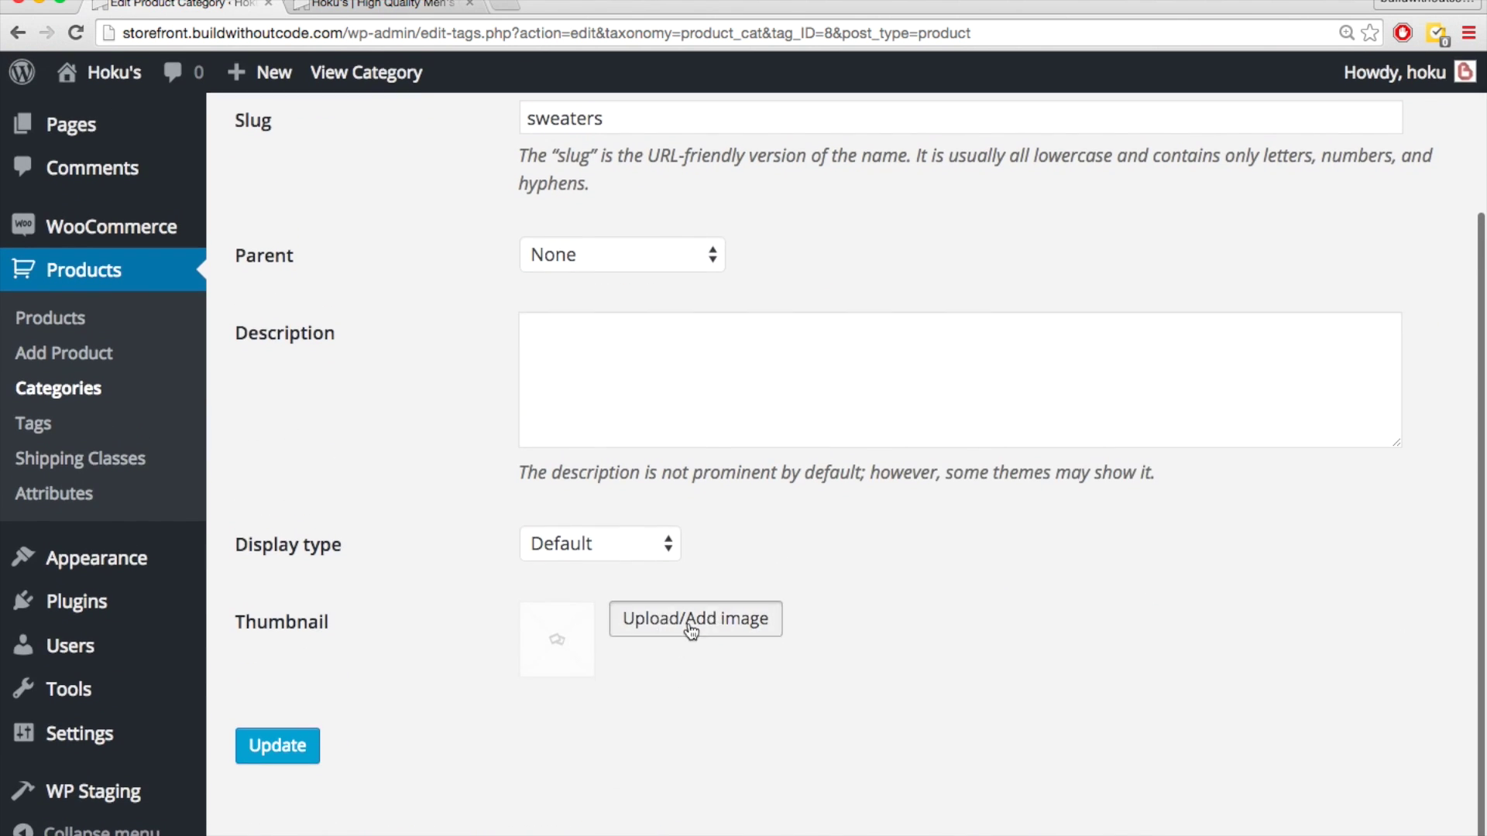
left_click(690, 624)
left_click(119, 182)
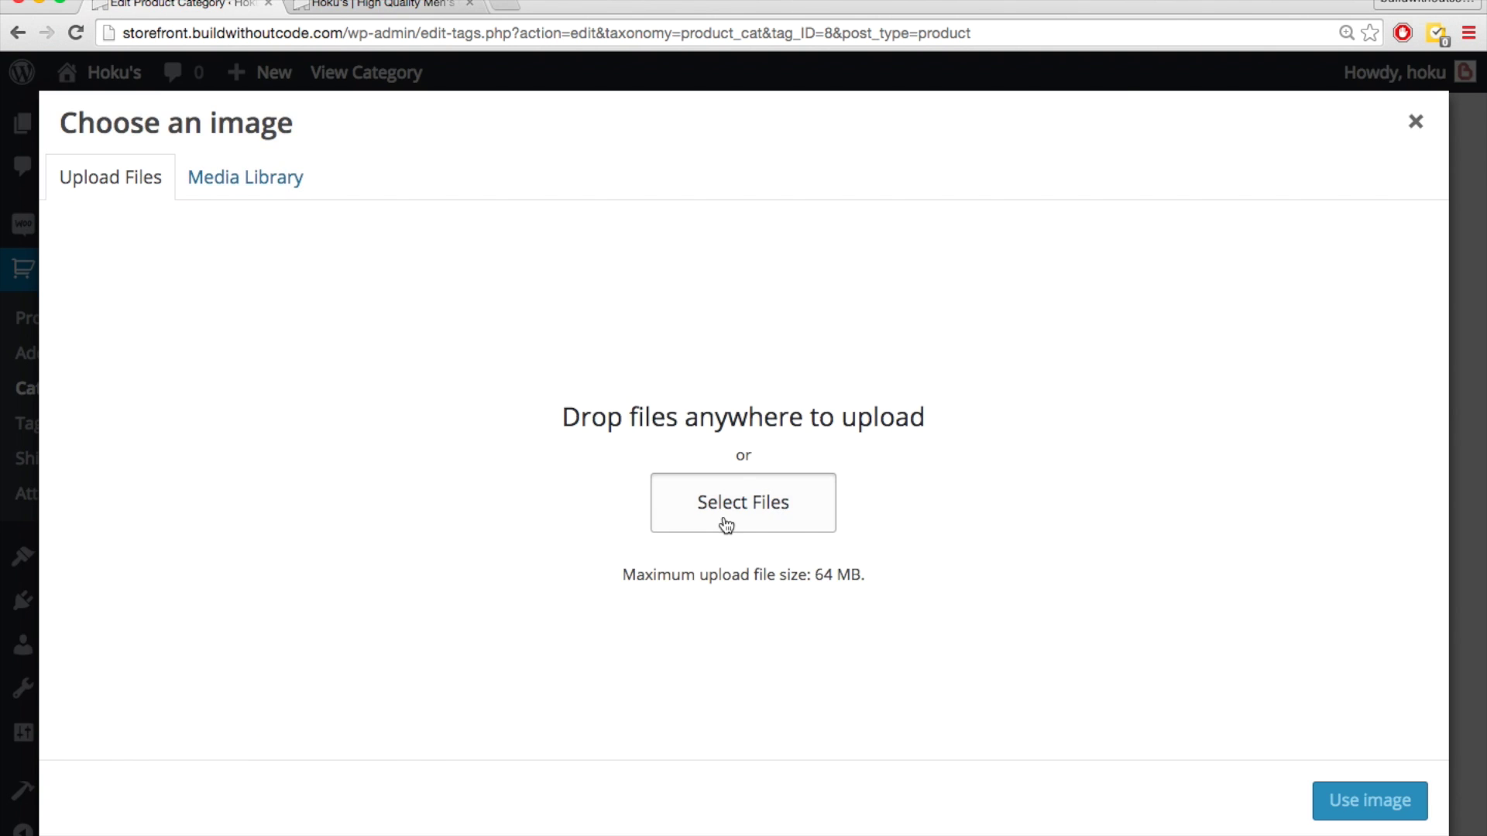
left_click(720, 519)
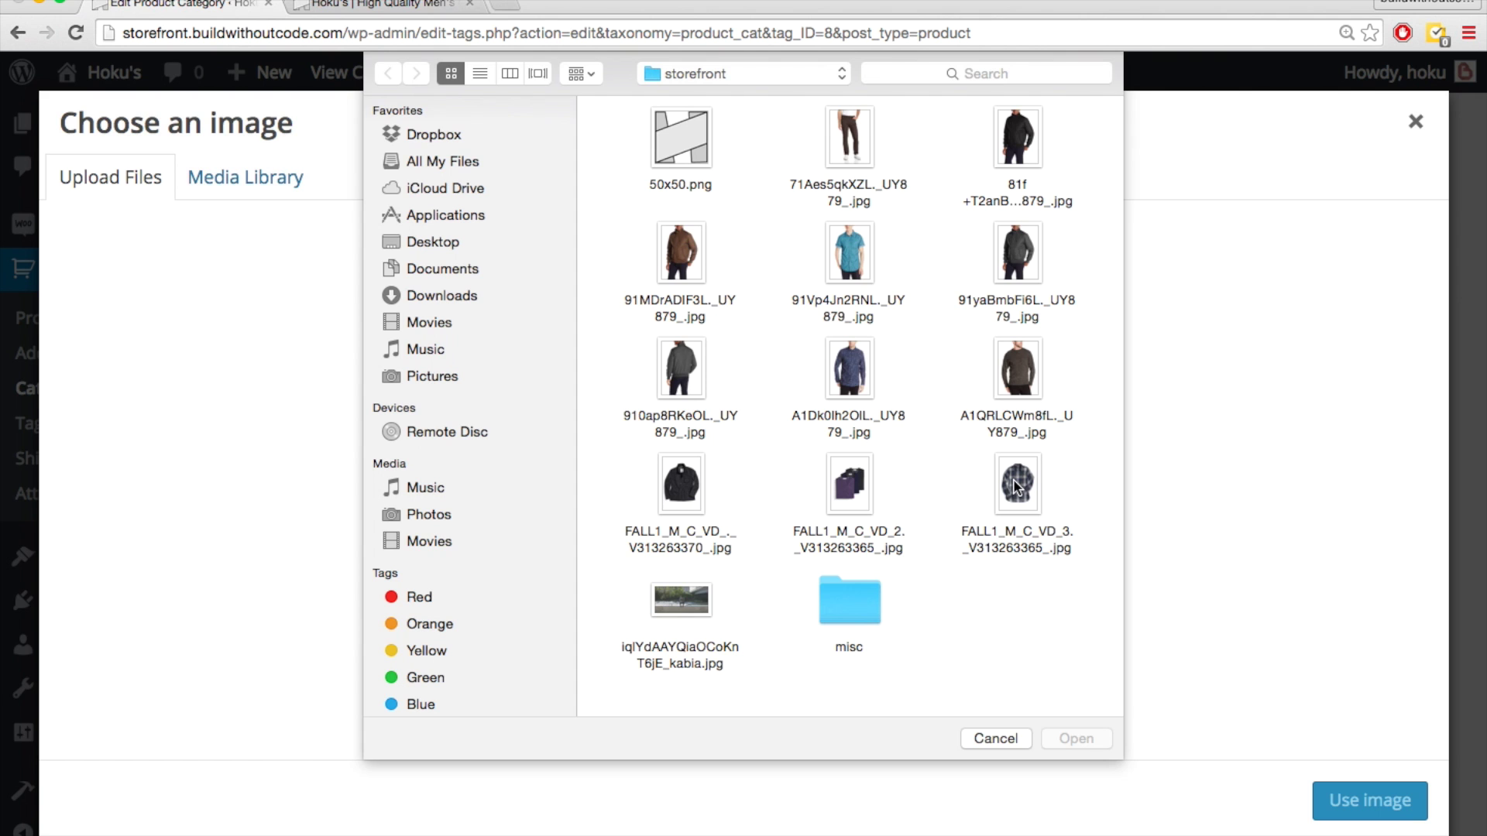
double_click(846, 491)
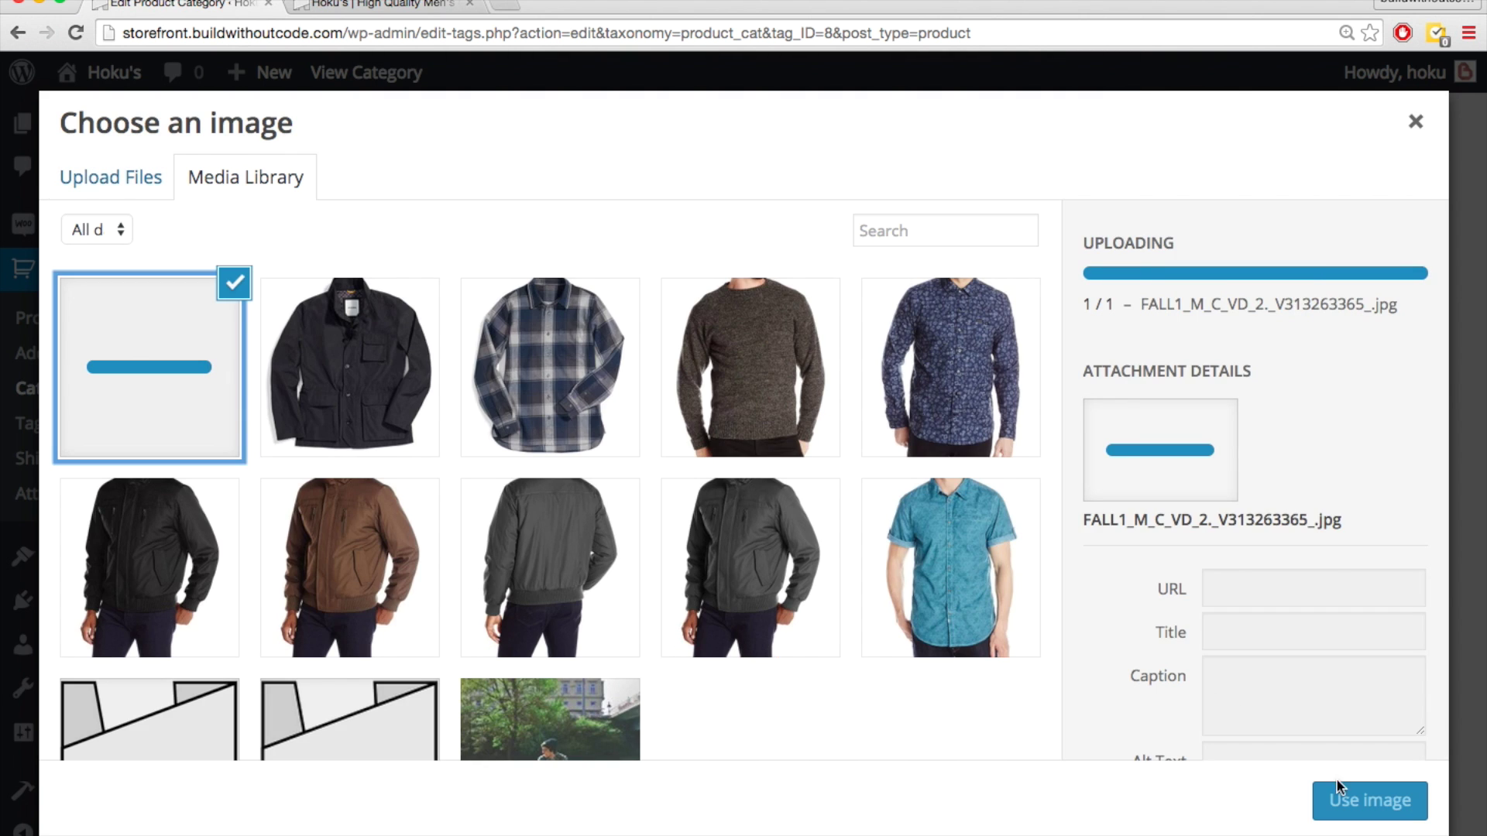
left_click(1373, 807)
left_click(279, 746)
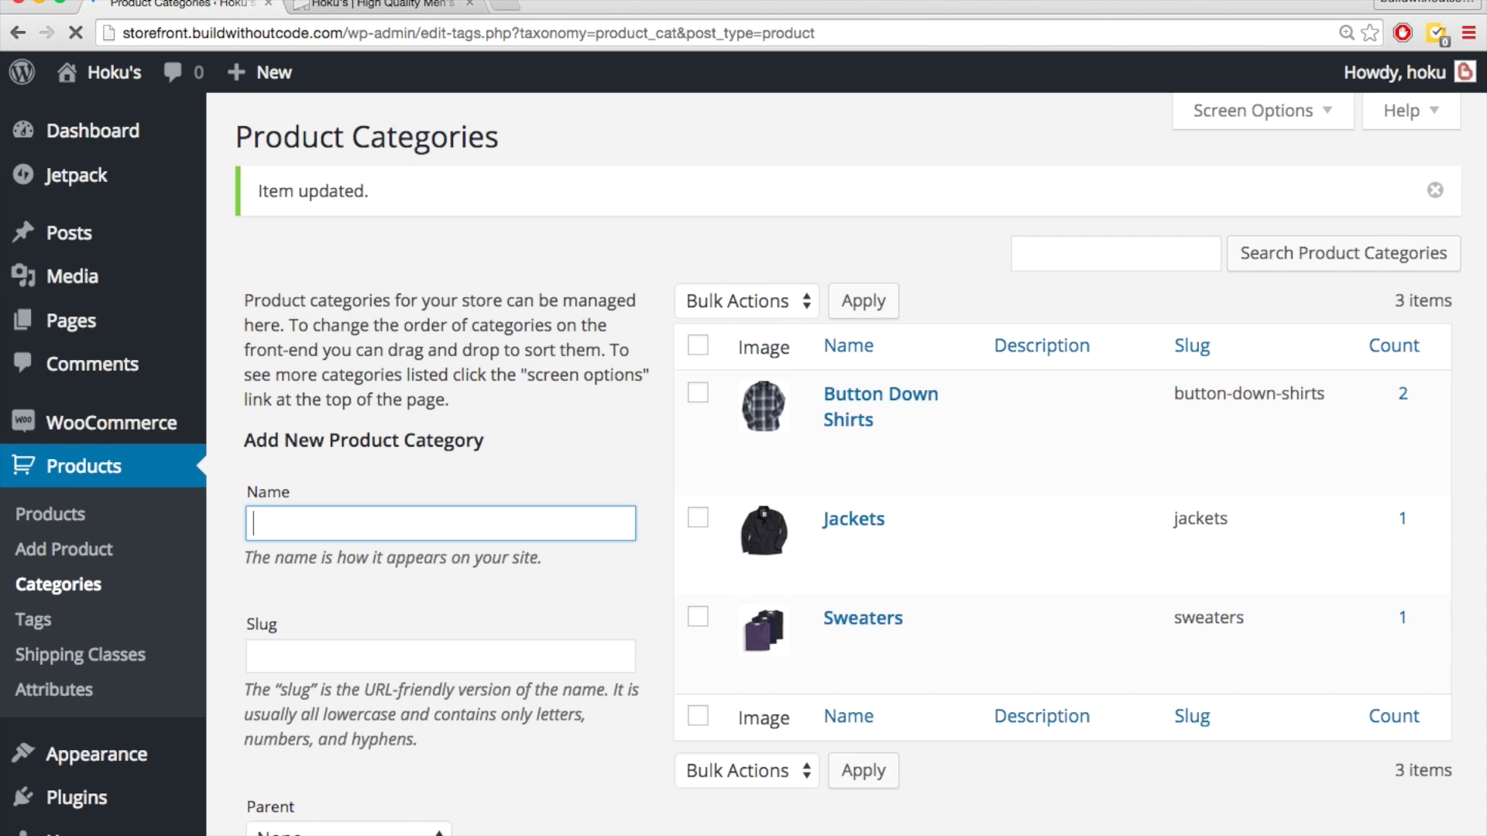
- Check the category thumbnails in the homepage's Product Categories section and view the products on the Button Down Shirts category page
key("ctrl+Tab")
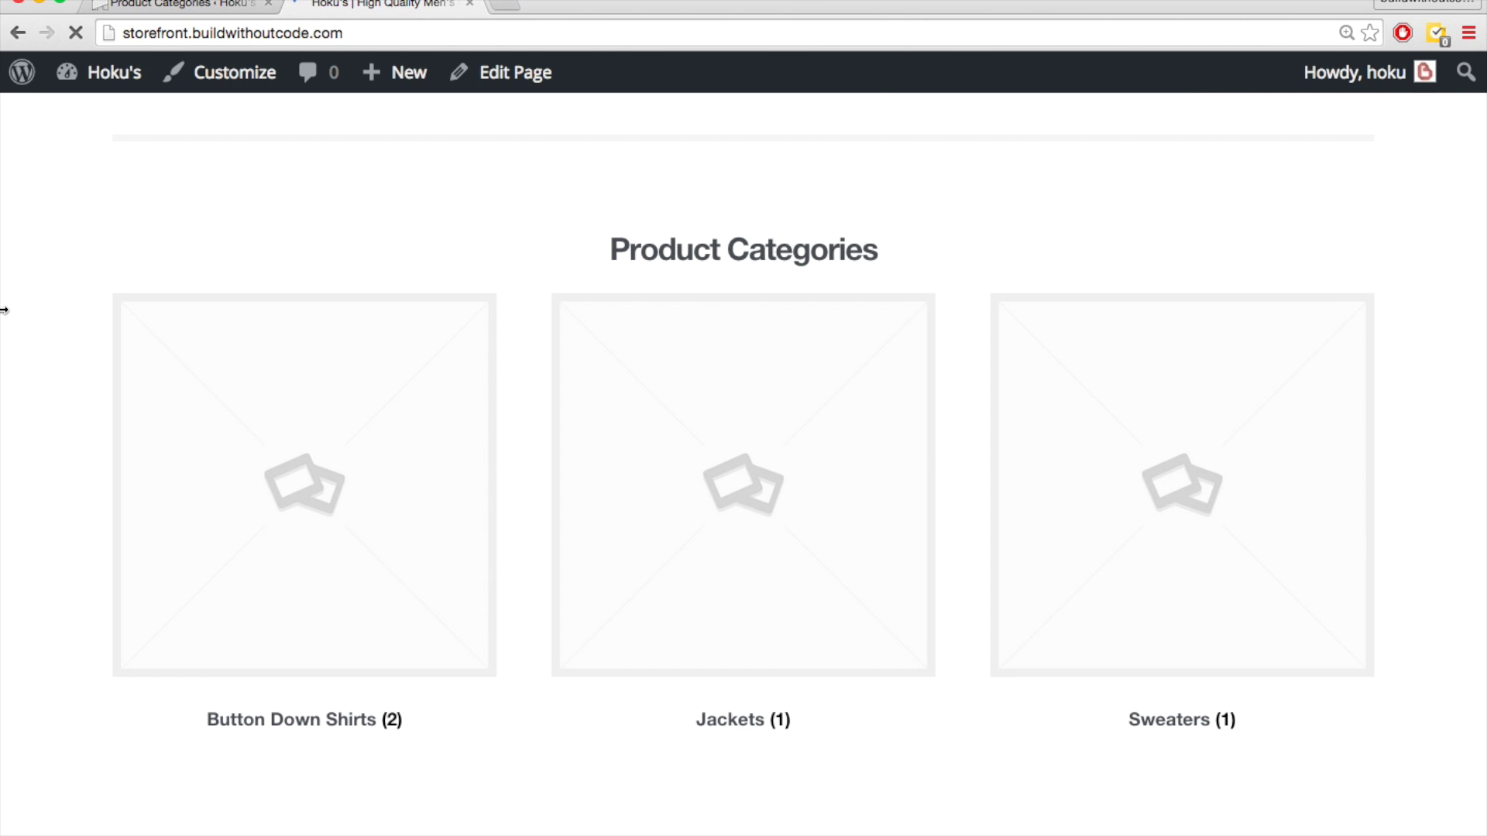
scroll(4, 310, "down", 1)
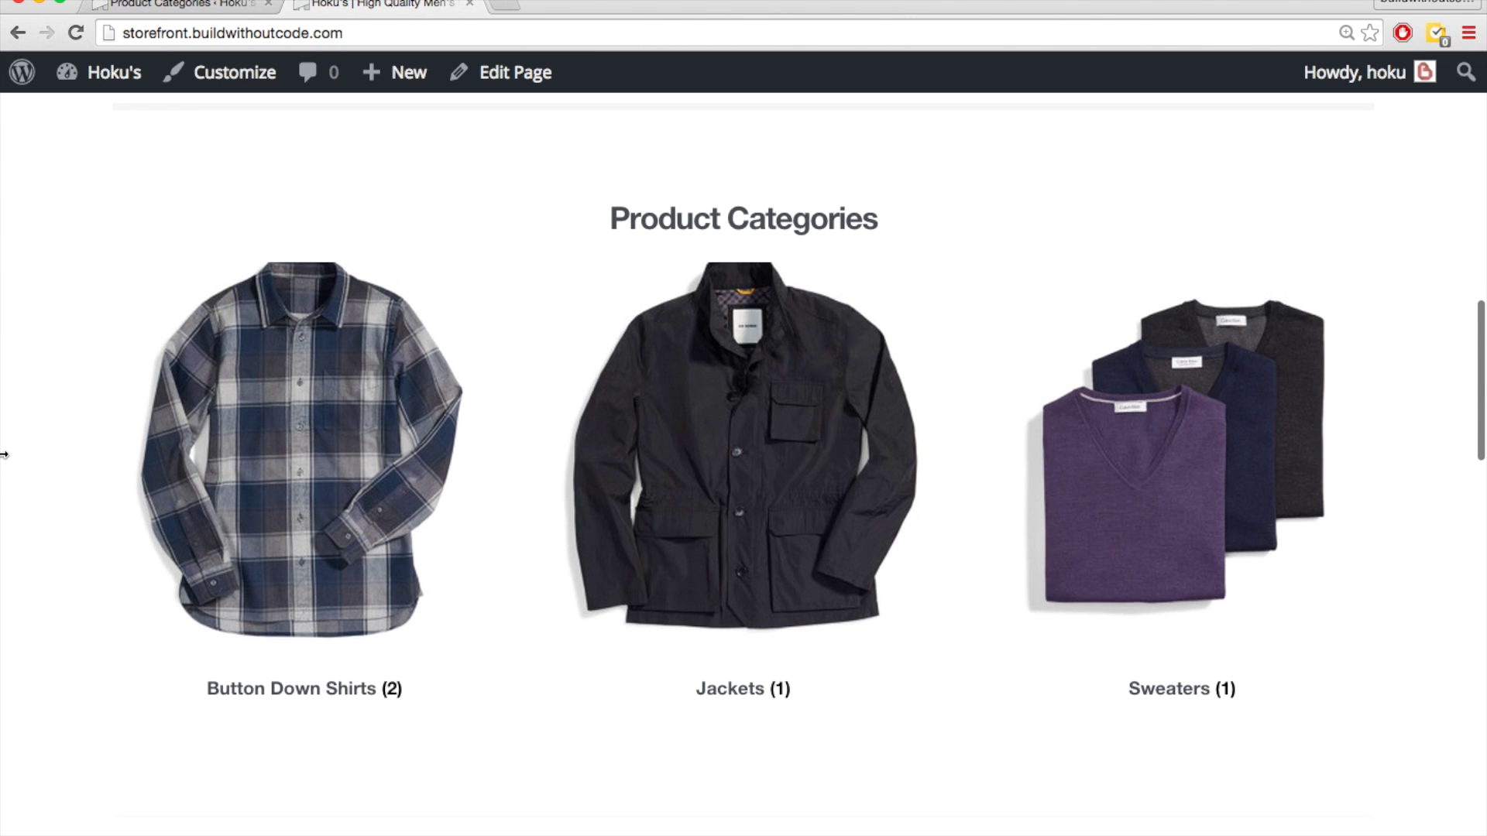
scroll(4, 455, "down", 1)
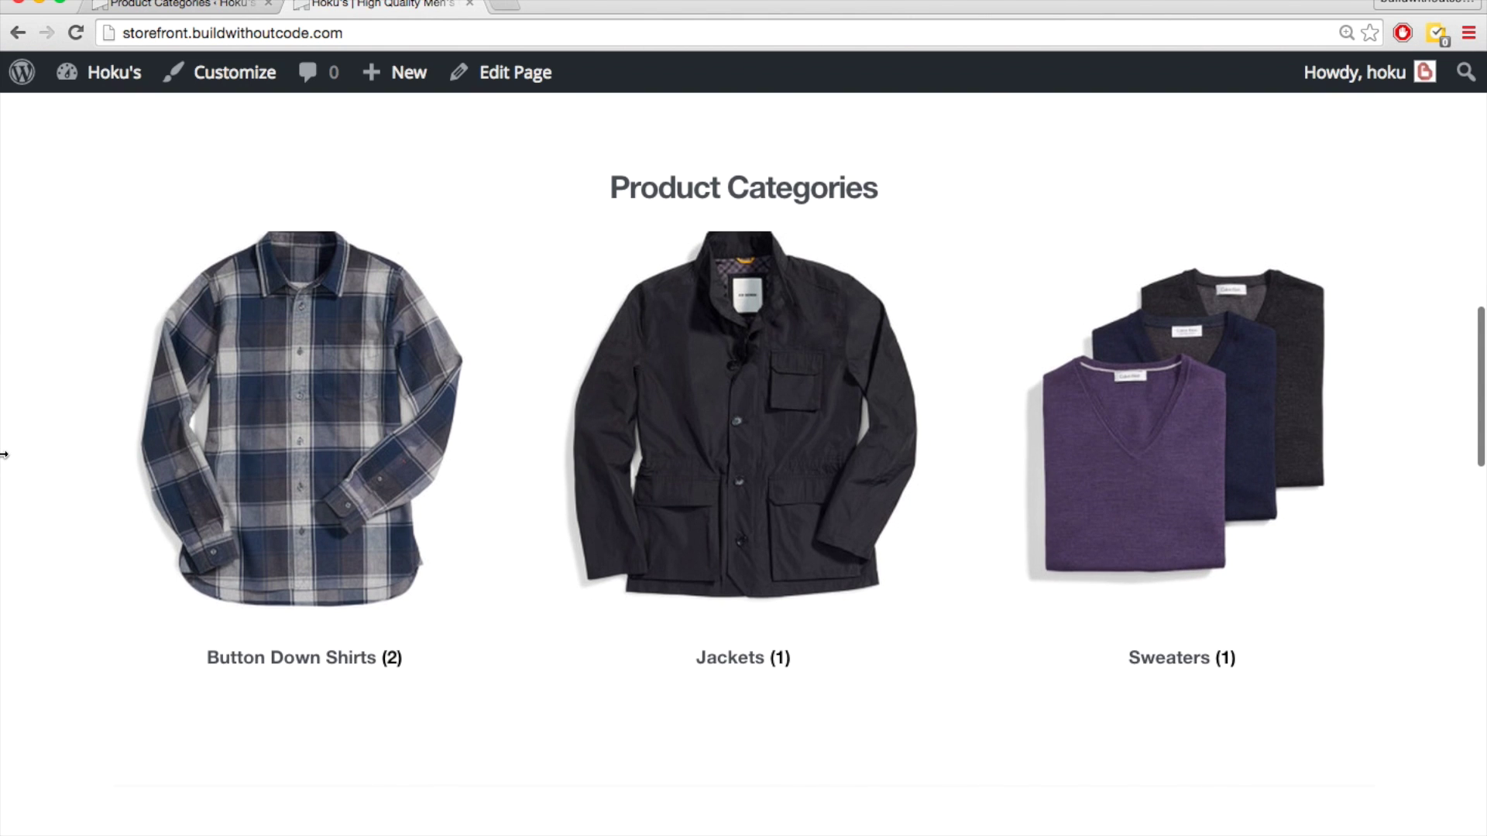
left_click(295, 396)
scroll(94, 500, "down", 5)
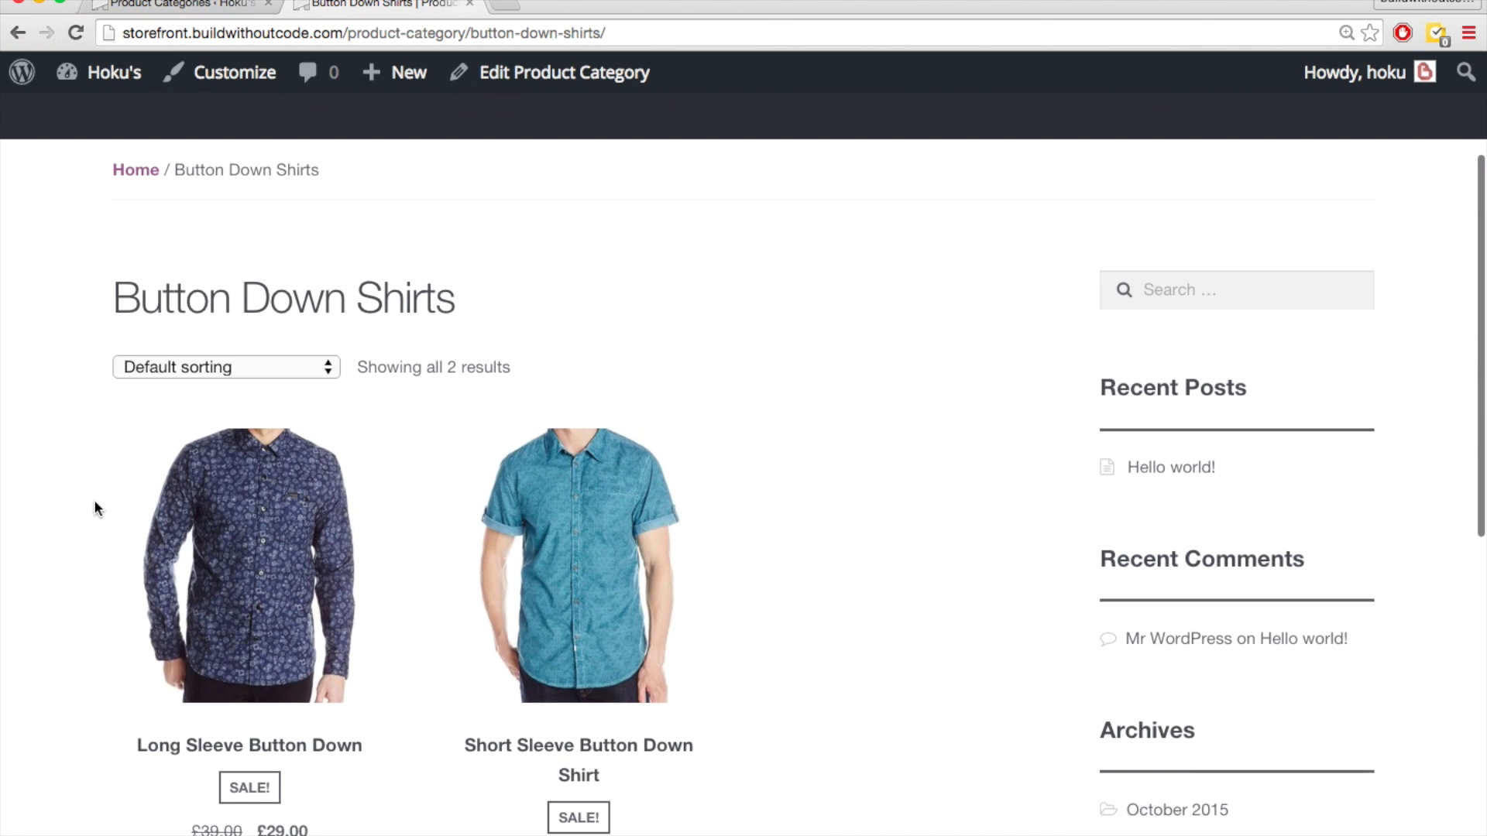
scroll(235, 434, "down", 5)
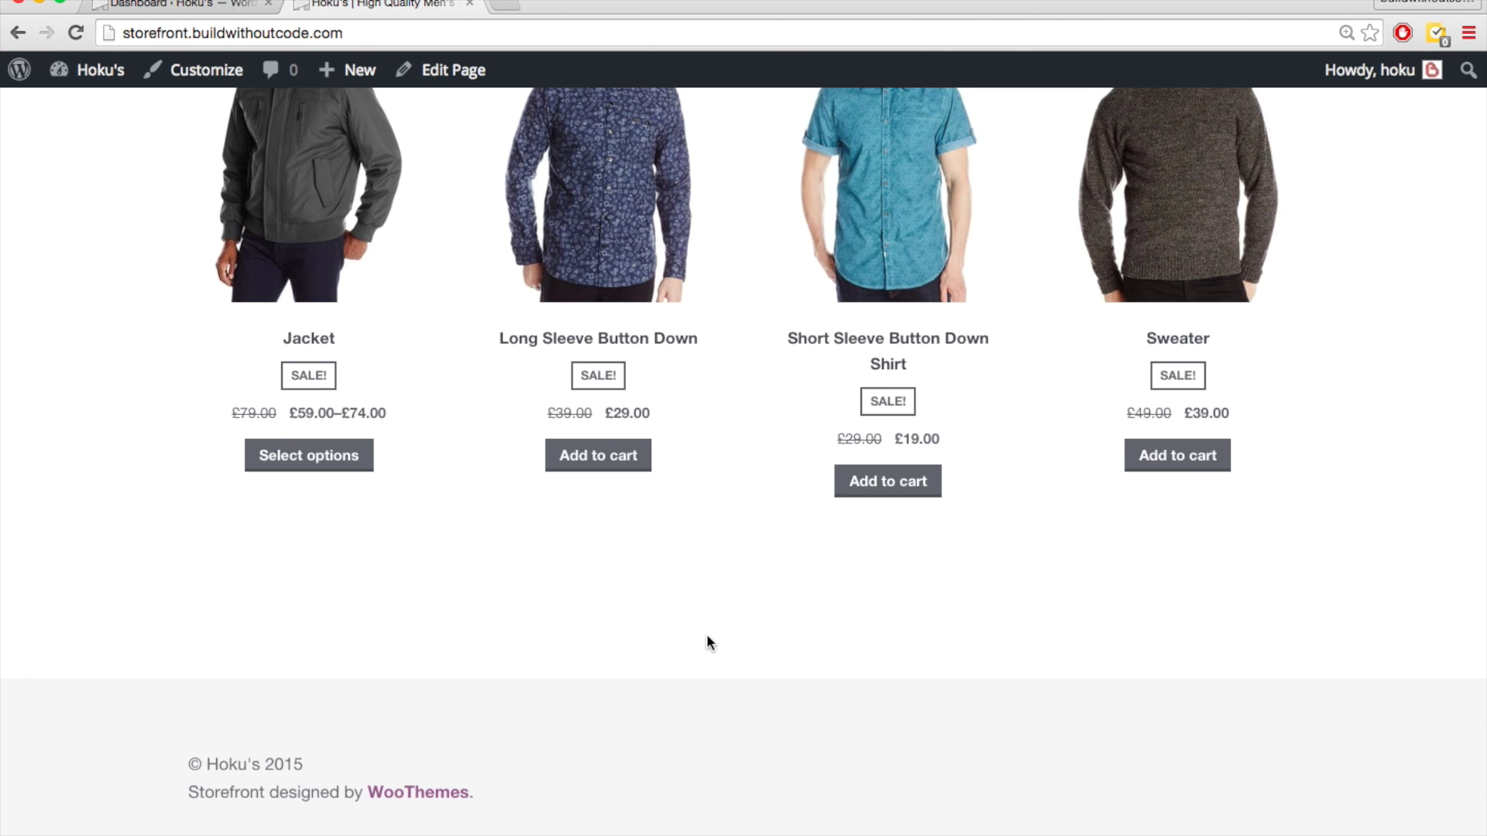
- Open the widget settings in the WordPress admin and add a Text widget to the Footer 1 area
key("ctrl+shift+Tab")
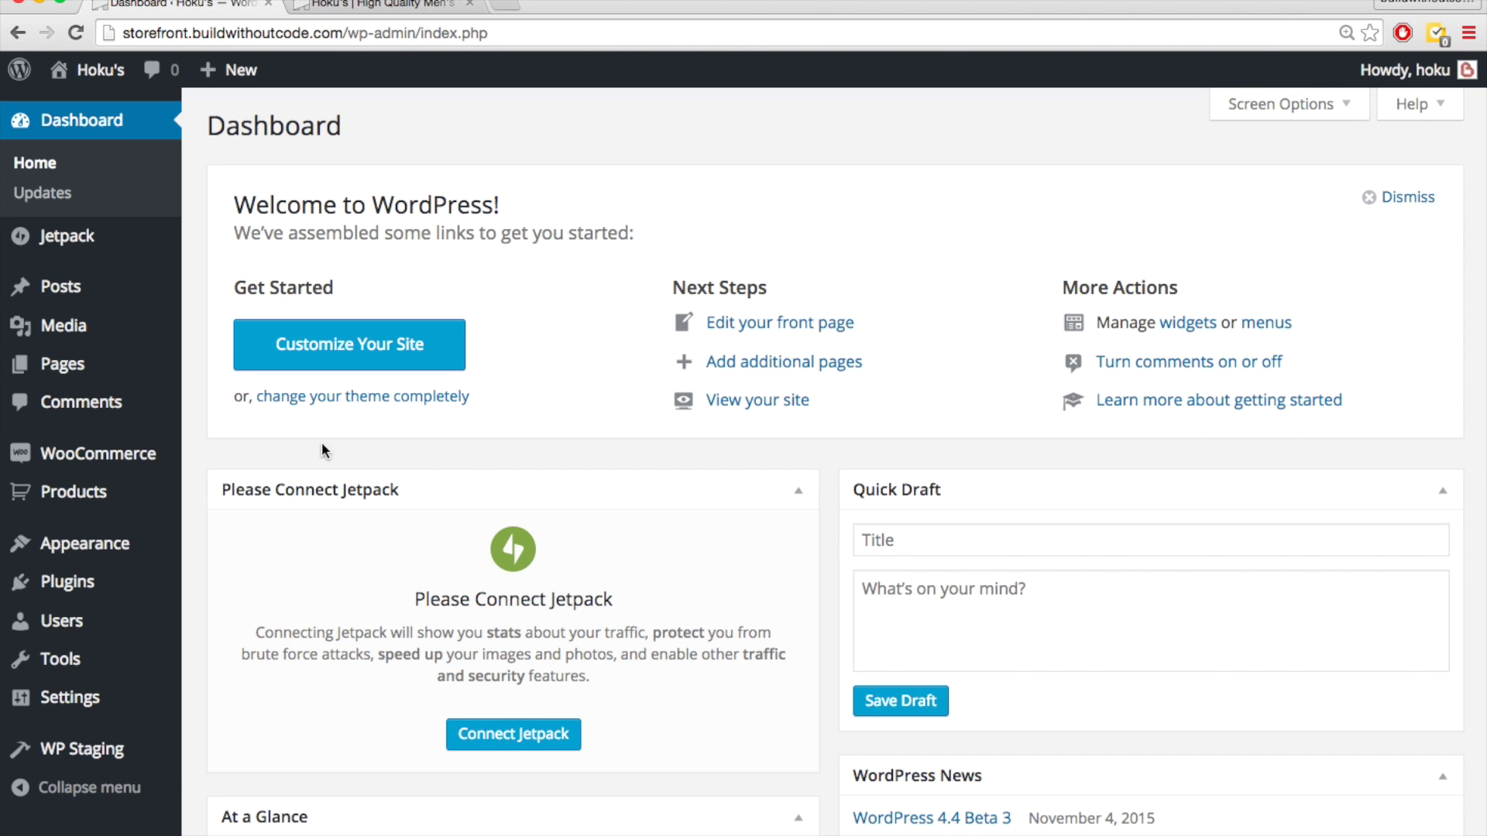
mouse_move(89, 557)
left_click(240, 610)
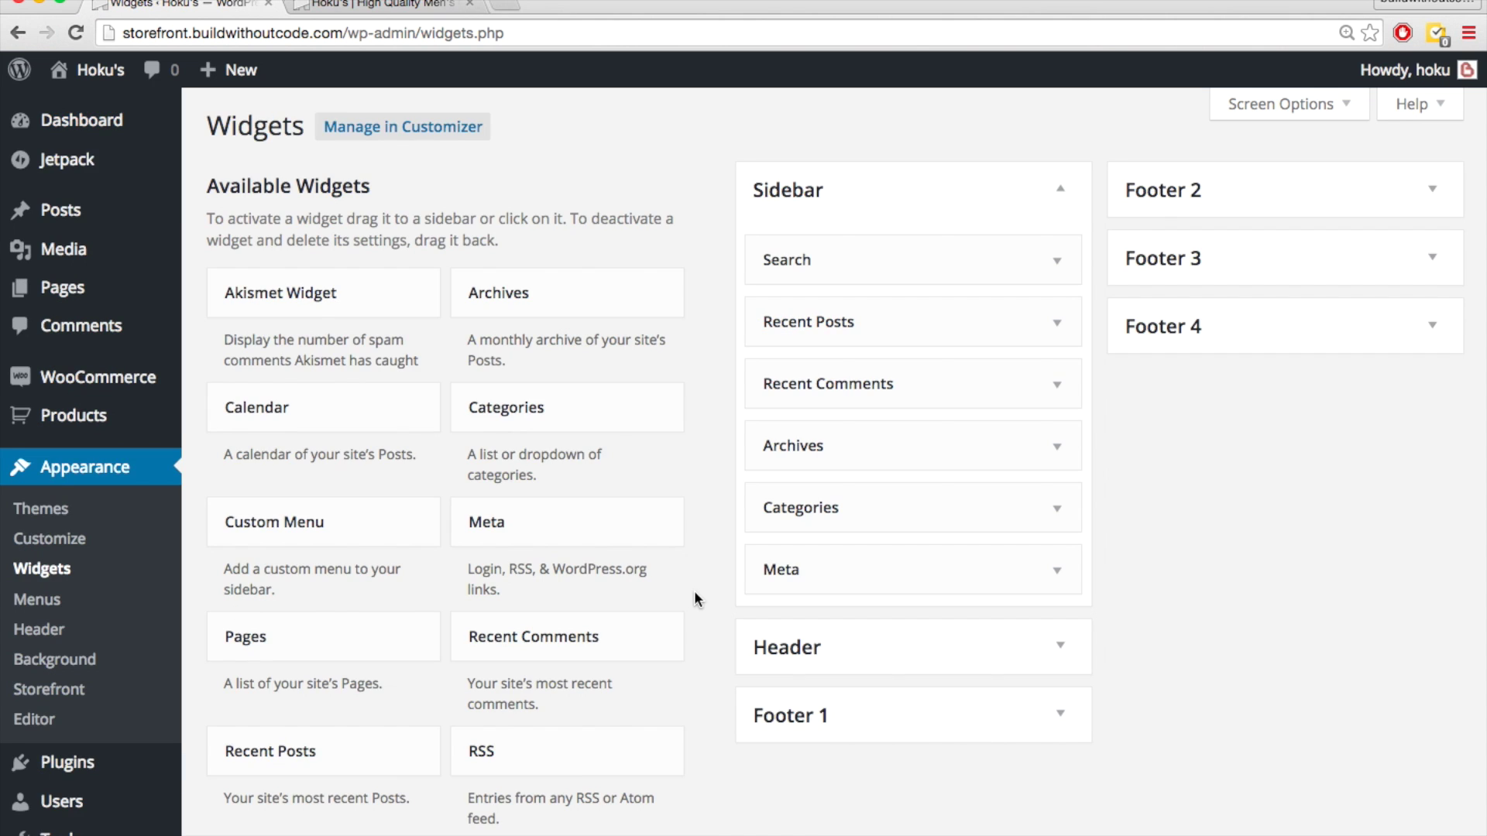
scroll(694, 590, "down", 3)
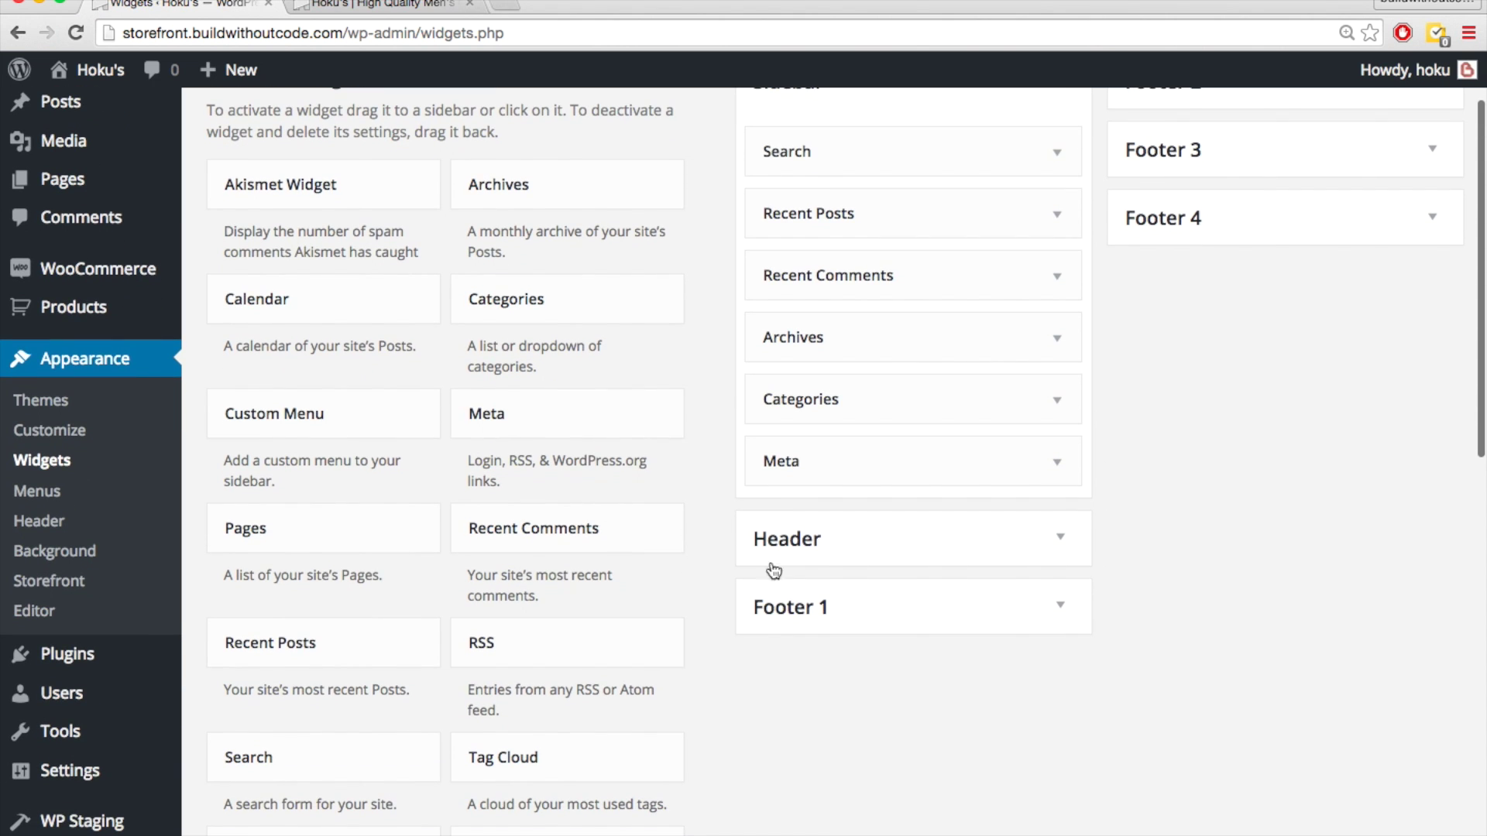
scroll(896, 641, "up", 1)
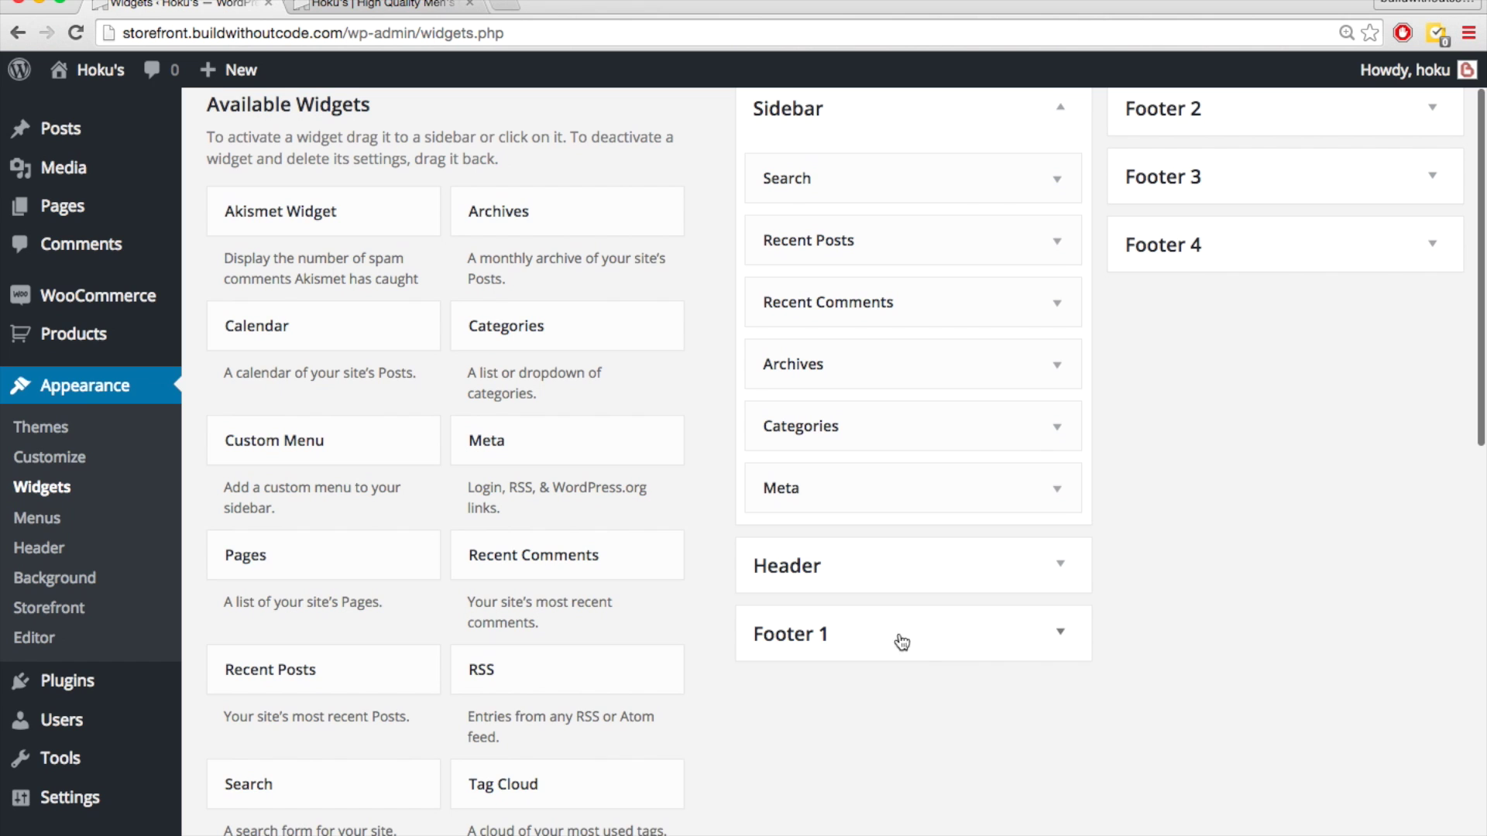
scroll(871, 701, "down", 3)
scroll(867, 707, "down", 3)
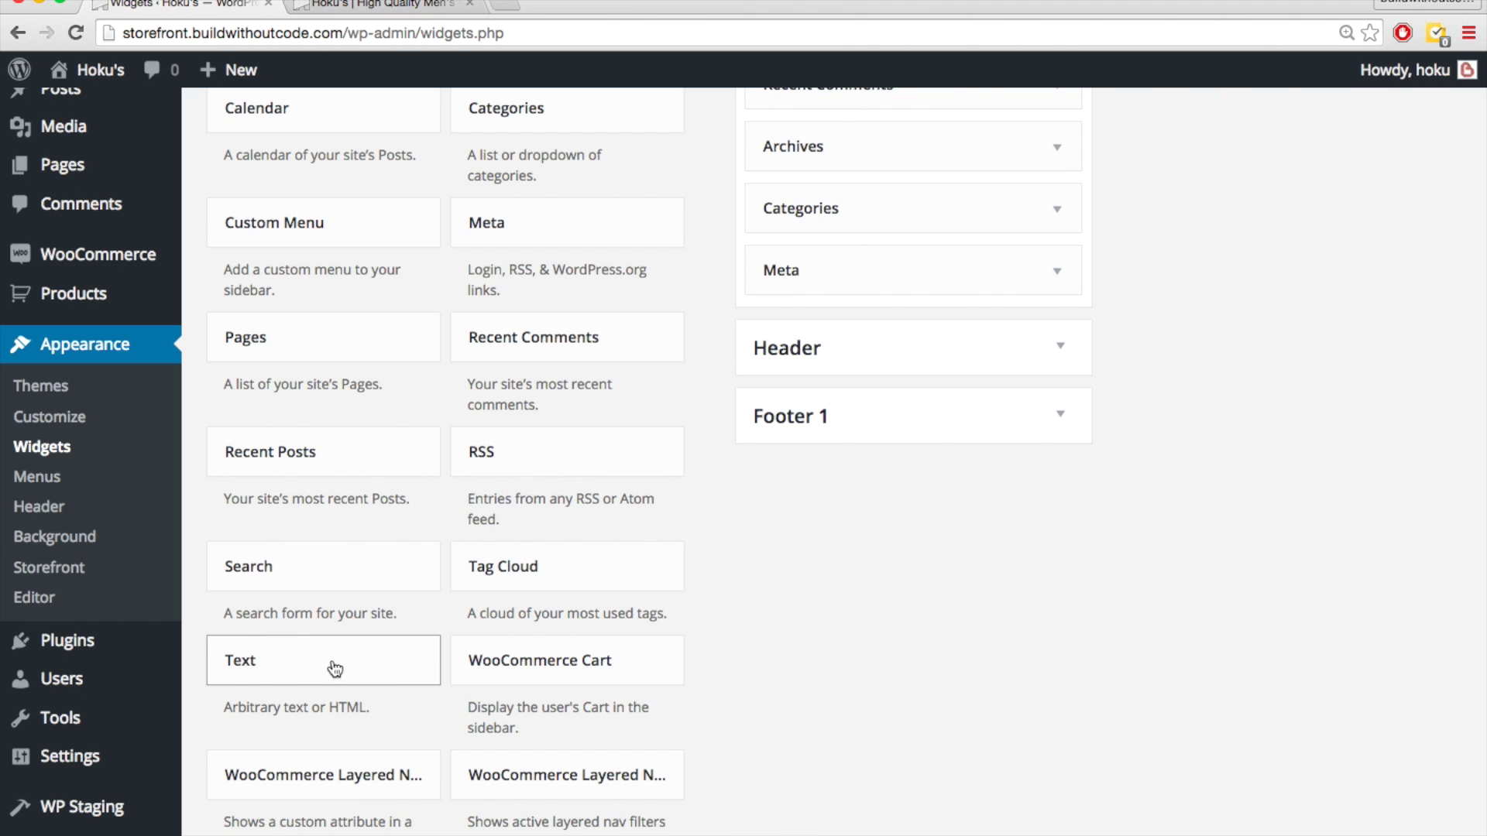
left_click_drag(327, 660, 925, 490)
scroll(902, 515, "down", 3)
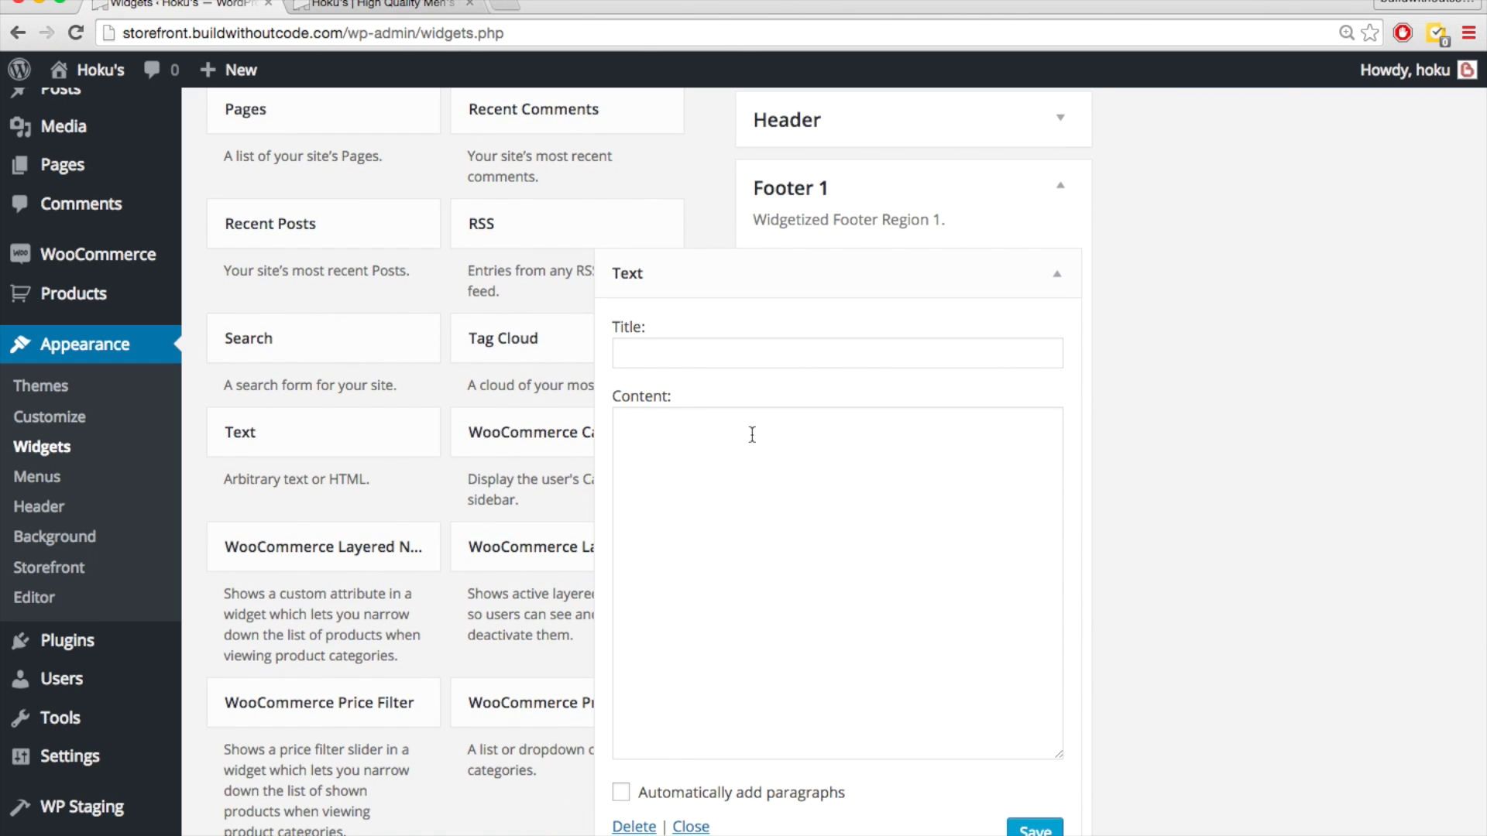
- Title the Footer 1 text widget "Contact Us" and paste the shop's phone number and e-mail address into its content
left_click(687, 356)
type("C")
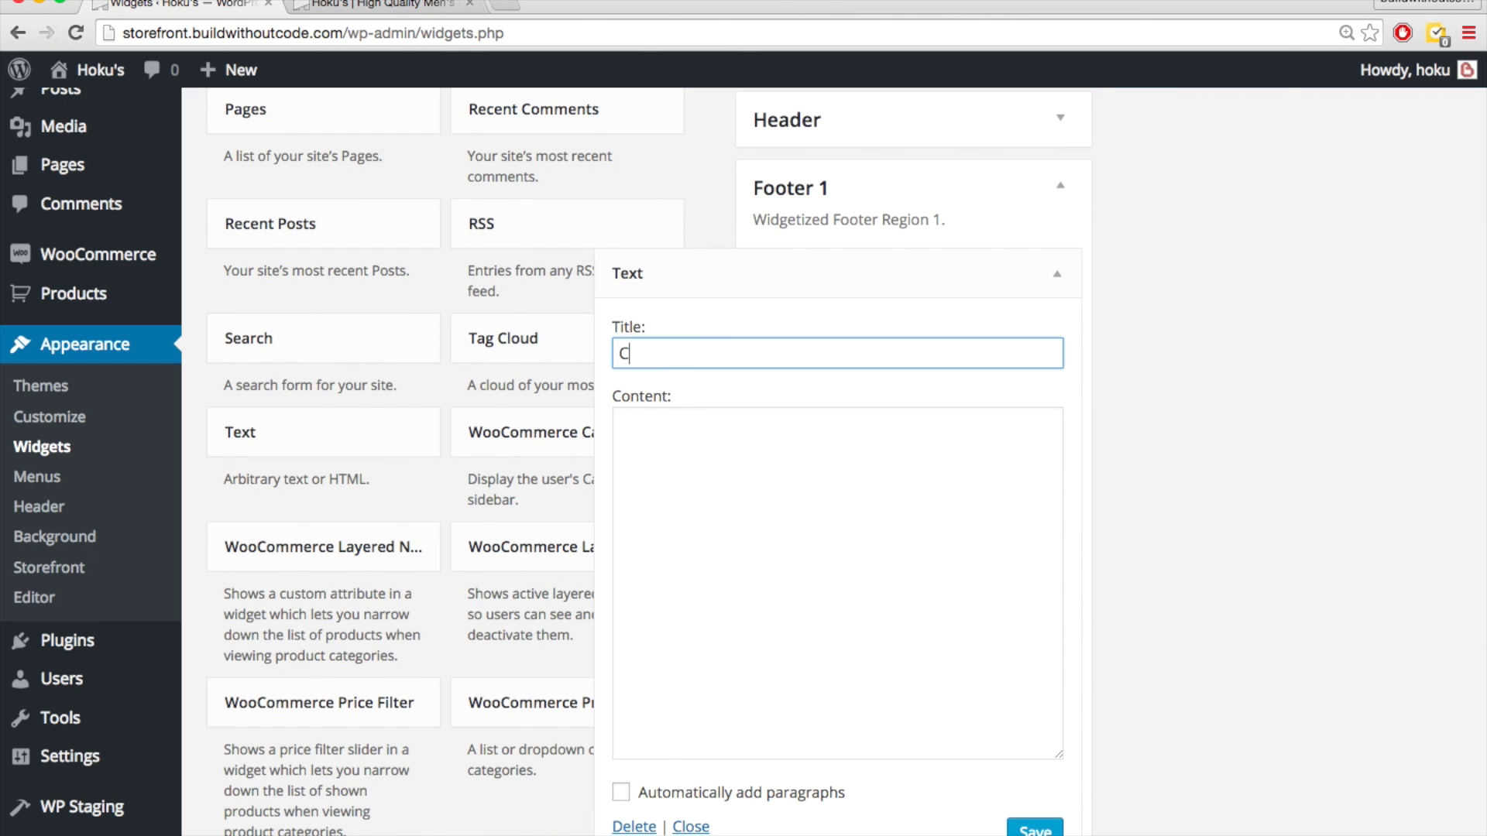
type("ontact Us")
key("Tab")
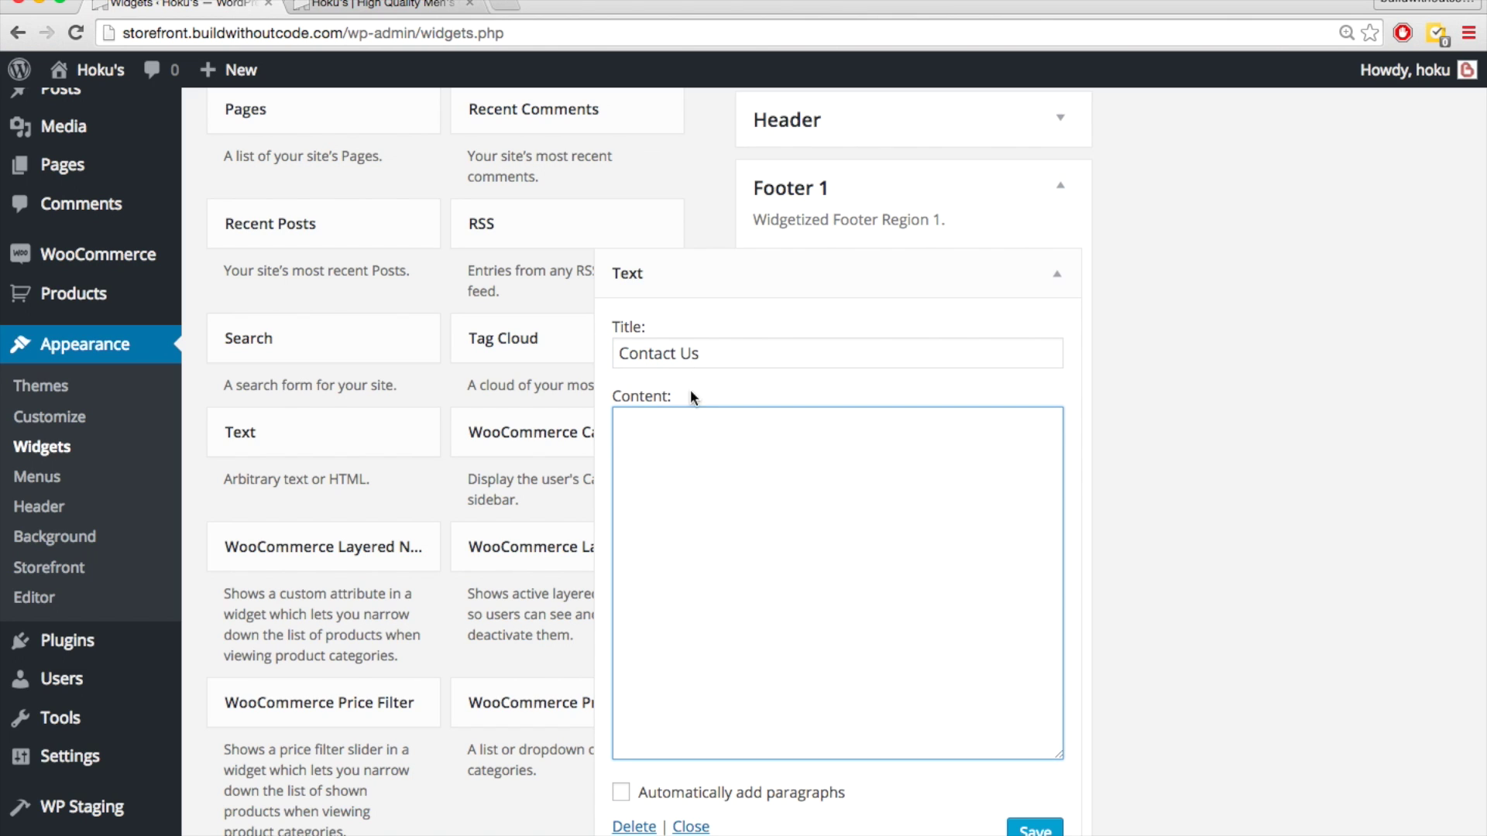
key("super+v")
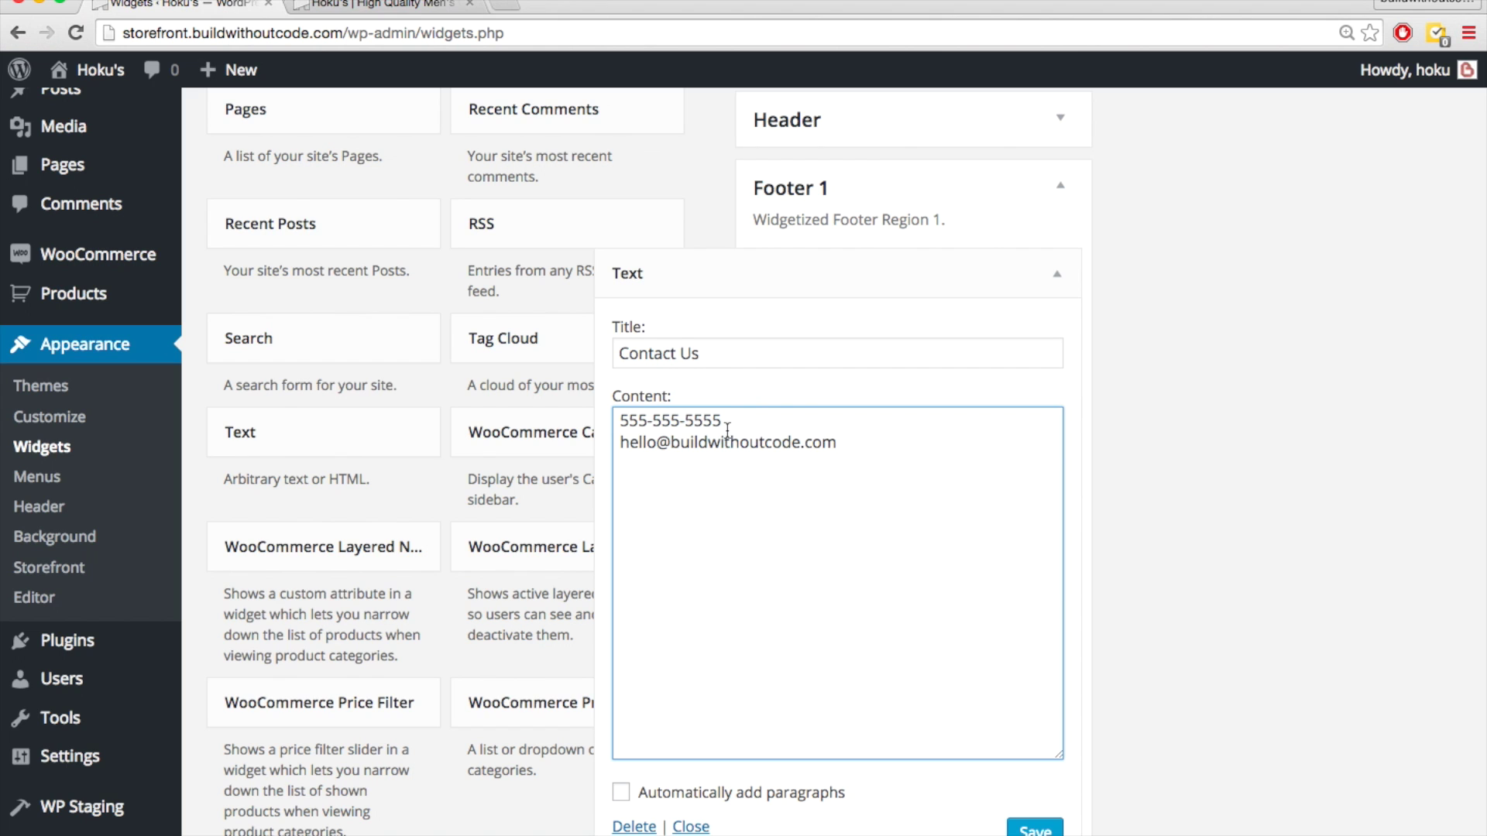
left_click(768, 552)
- Save the Contact Us text widget with Automatically add paragraphs turned off
scroll(721, 673, "down", 1)
left_click(621, 775)
scroll(730, 667, "up", 1)
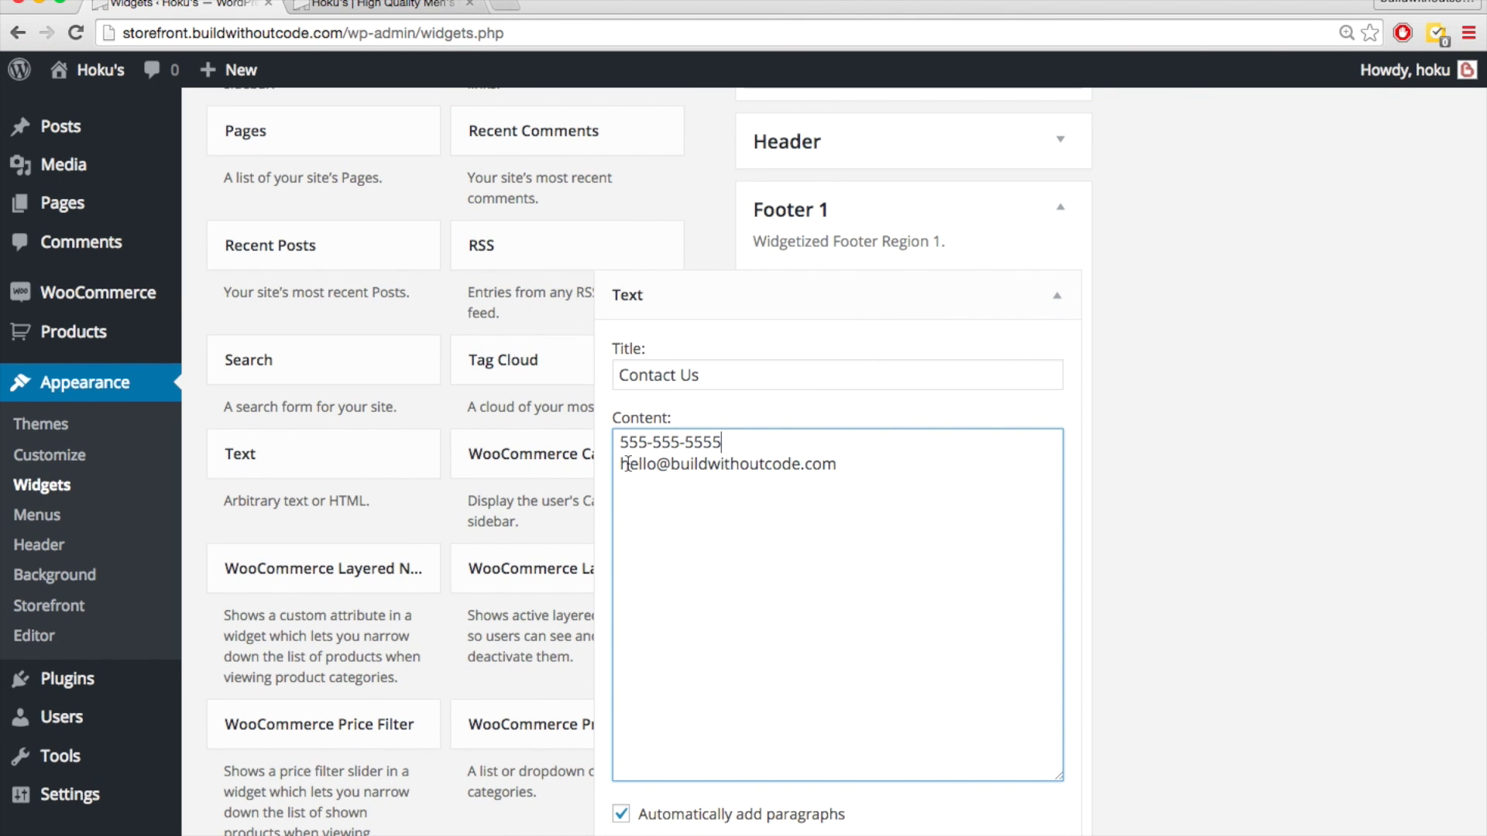
left_click(621, 813)
left_click(1011, 809)
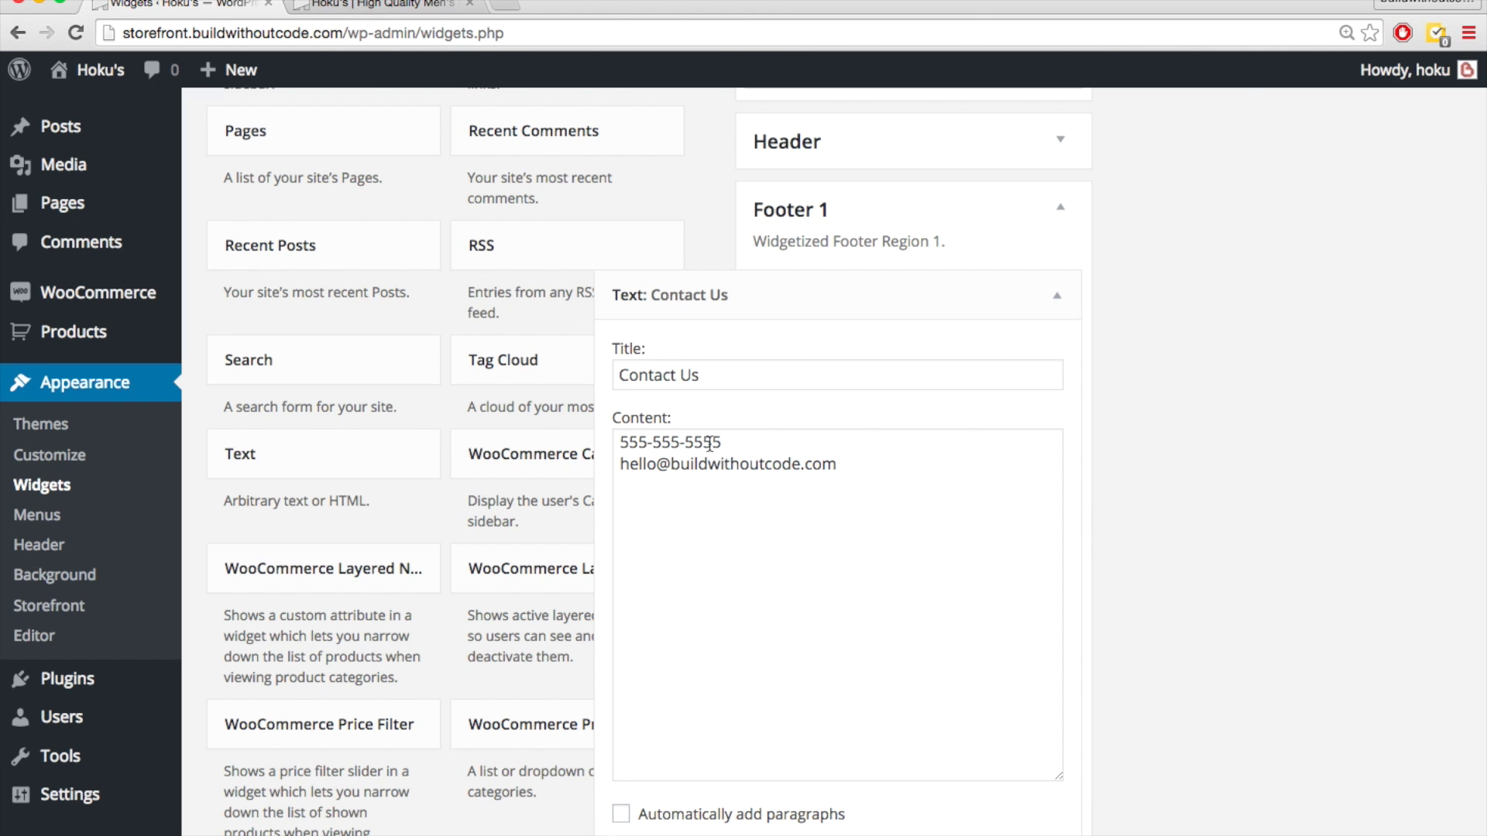
- Reload the store homepage and examine how the Contact Us details are laid out in the footer
key("ctrl+Tab")
key("super+r")
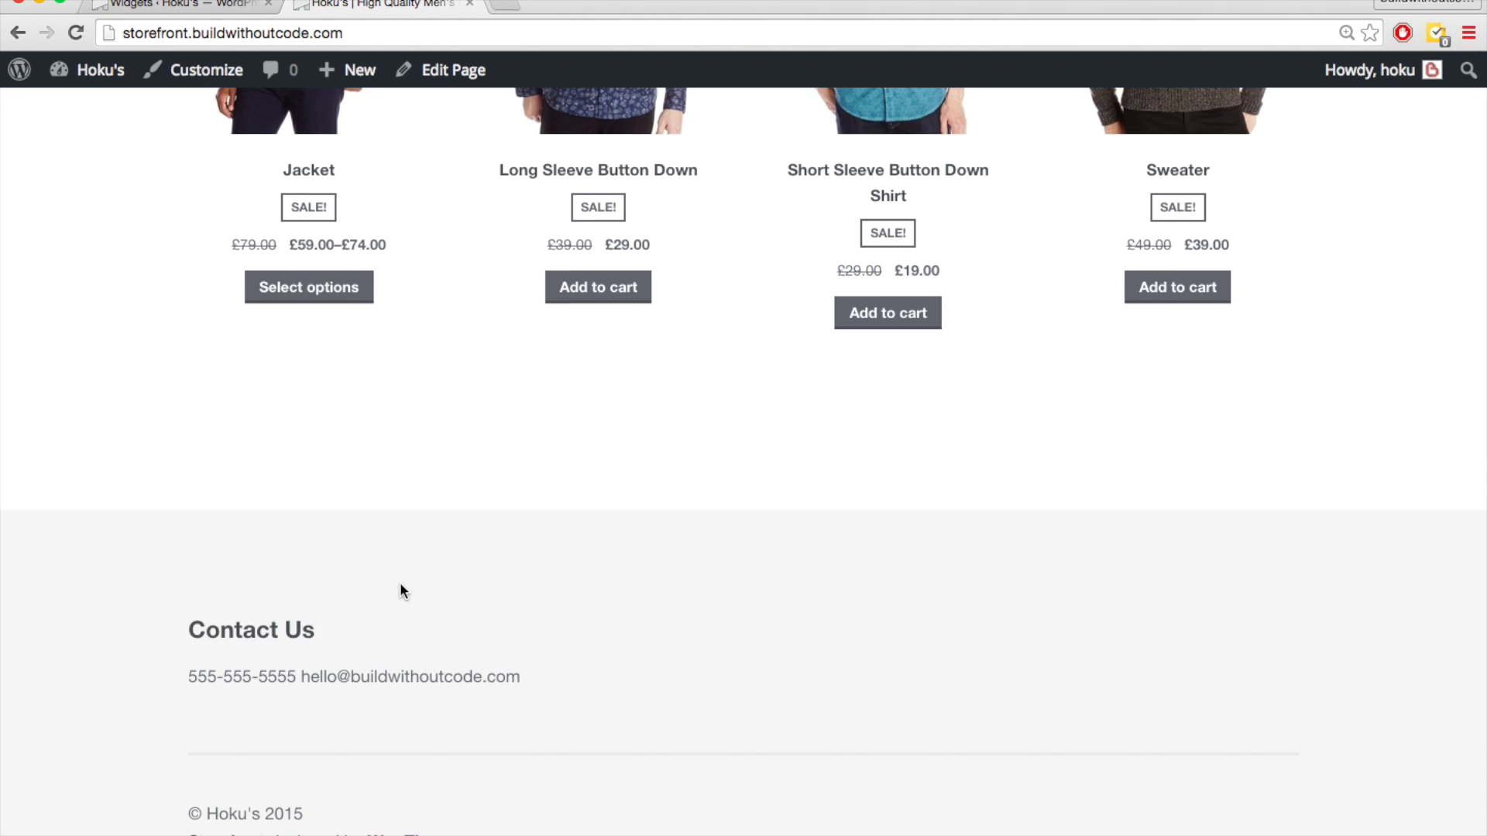
scroll(400, 589, "down", 1)
double_click(311, 629)
left_click(347, 628)
left_click_drag(305, 627, 514, 647)
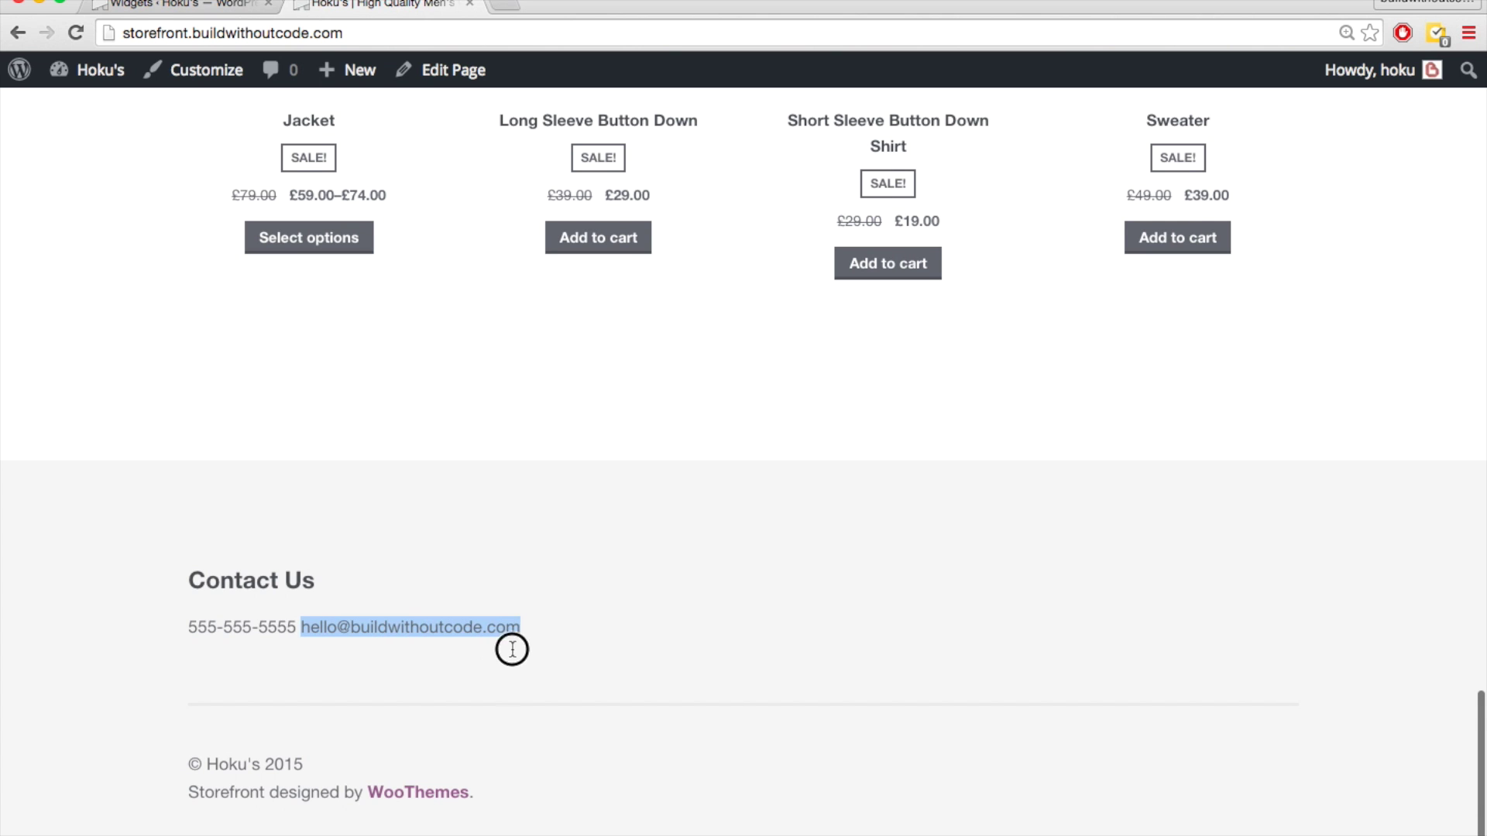
- Enable Automatically add paragraphs for the Contact Us text widget in Footer 1 and save it
key("ctrl+Tab")
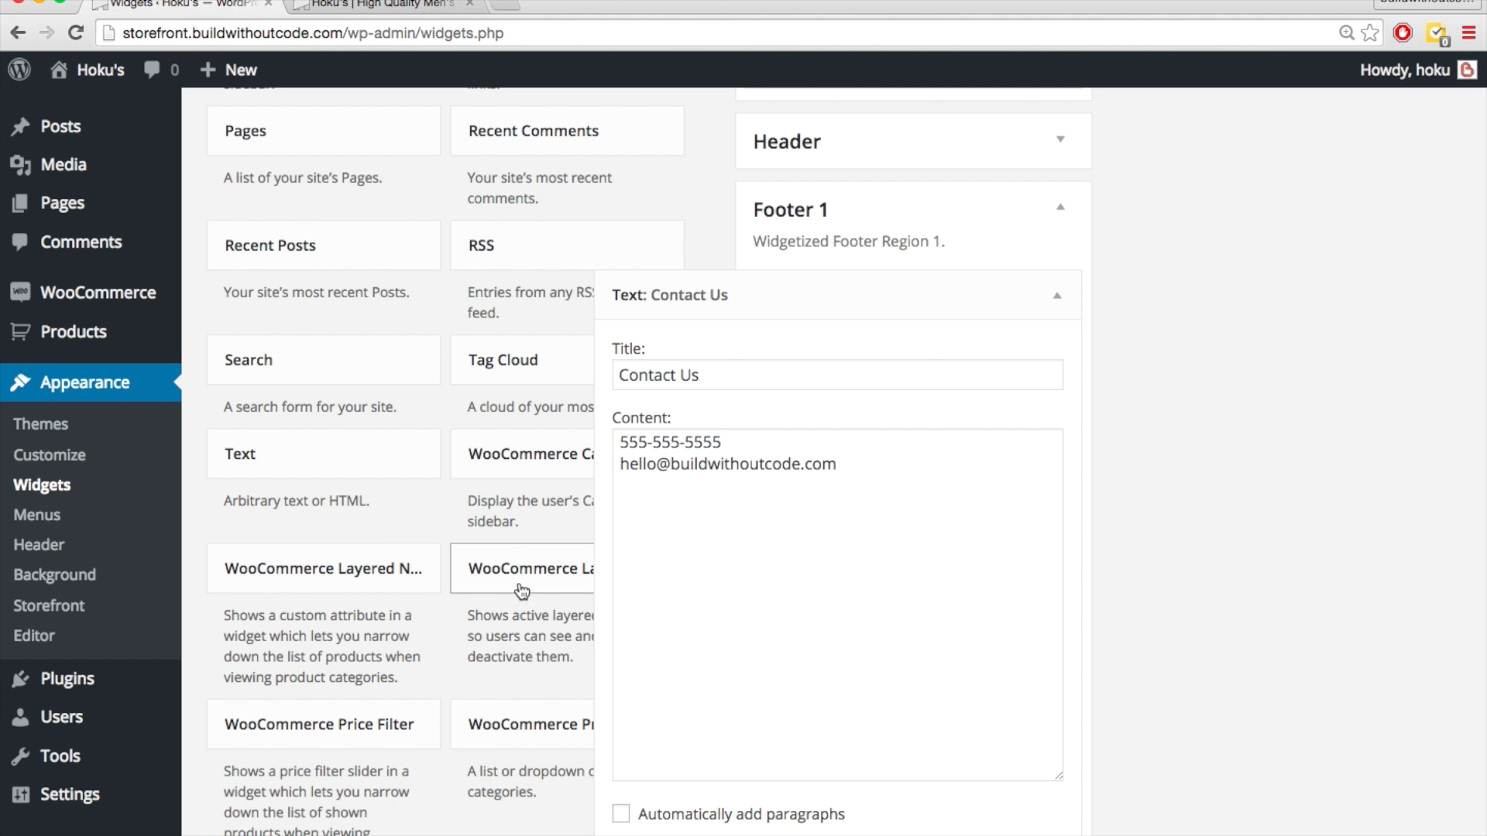
left_click(620, 814)
scroll(620, 816, "down", 4)
left_click(1034, 654)
- Reload the store homepage and check the line breaks in the footer's Contact Us details
key("ctrl+Tab")
key("super+r")
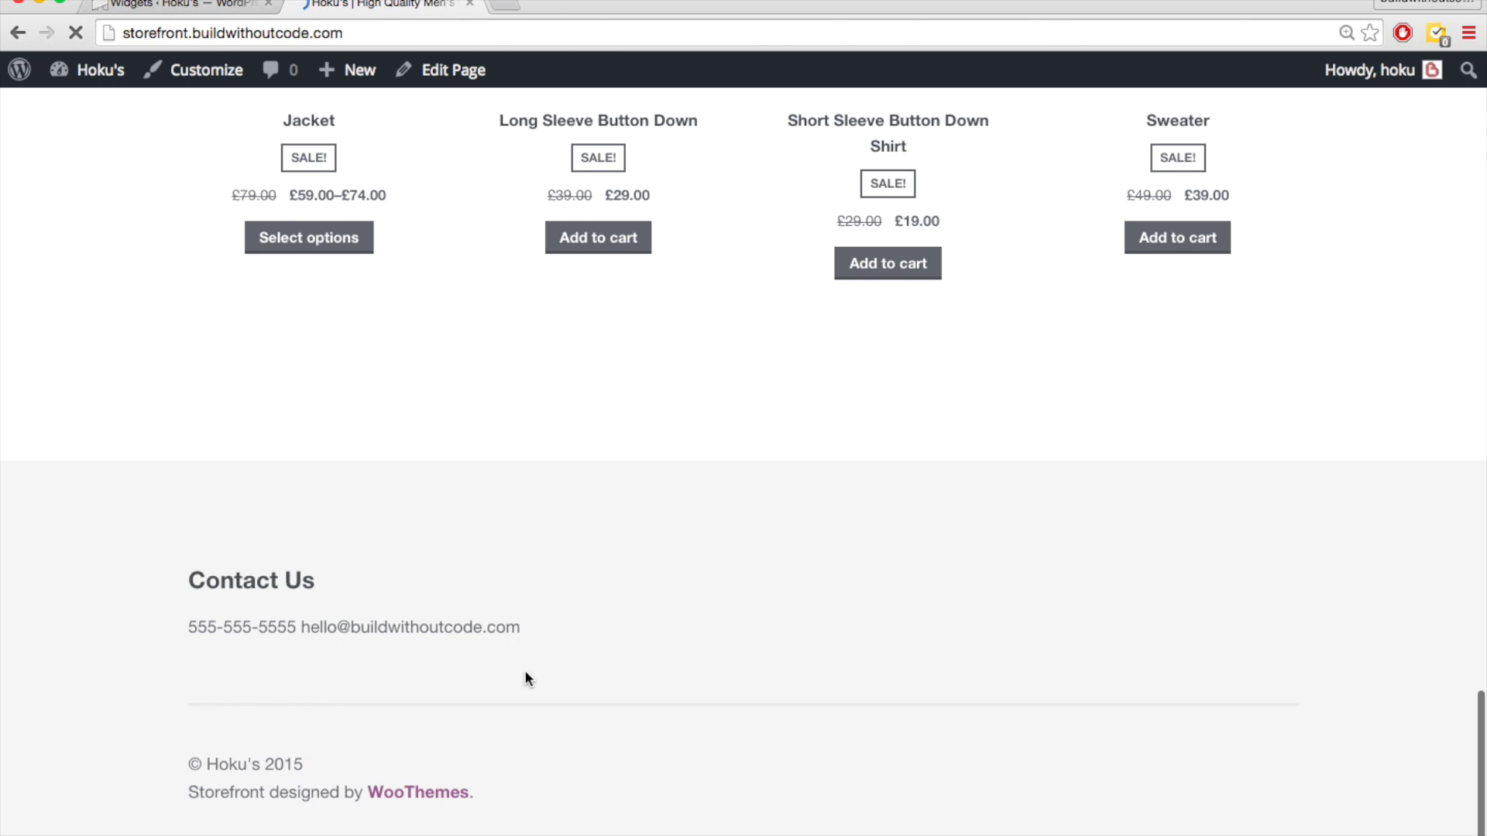
scroll(232, 581, "down", 2)
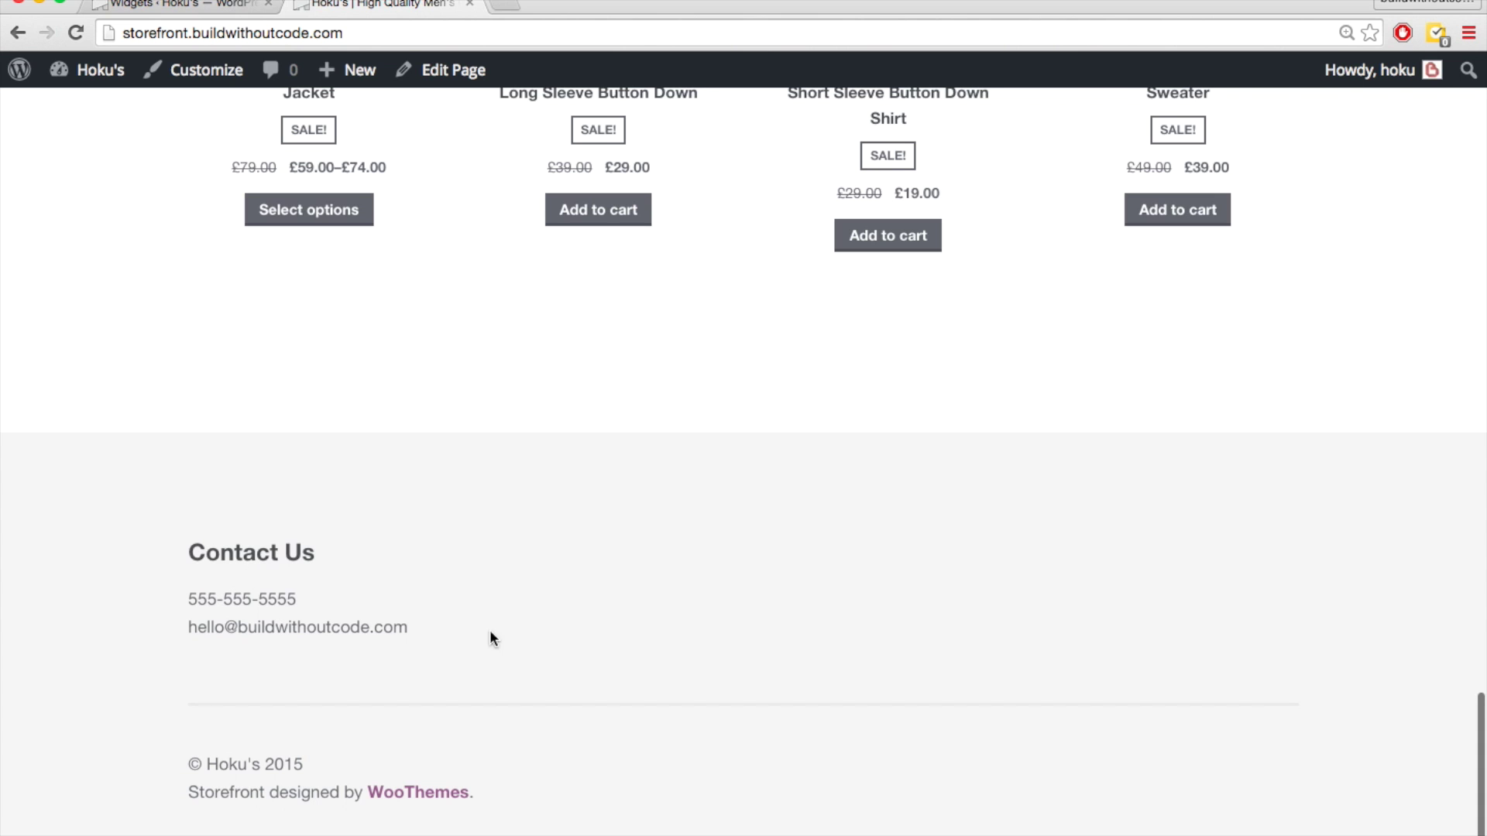
- Return to the widget settings and collapse the Contact Us text widget in Footer 1
key("ctrl+shift+Tab")
scroll(1043, 293, "up", 4)
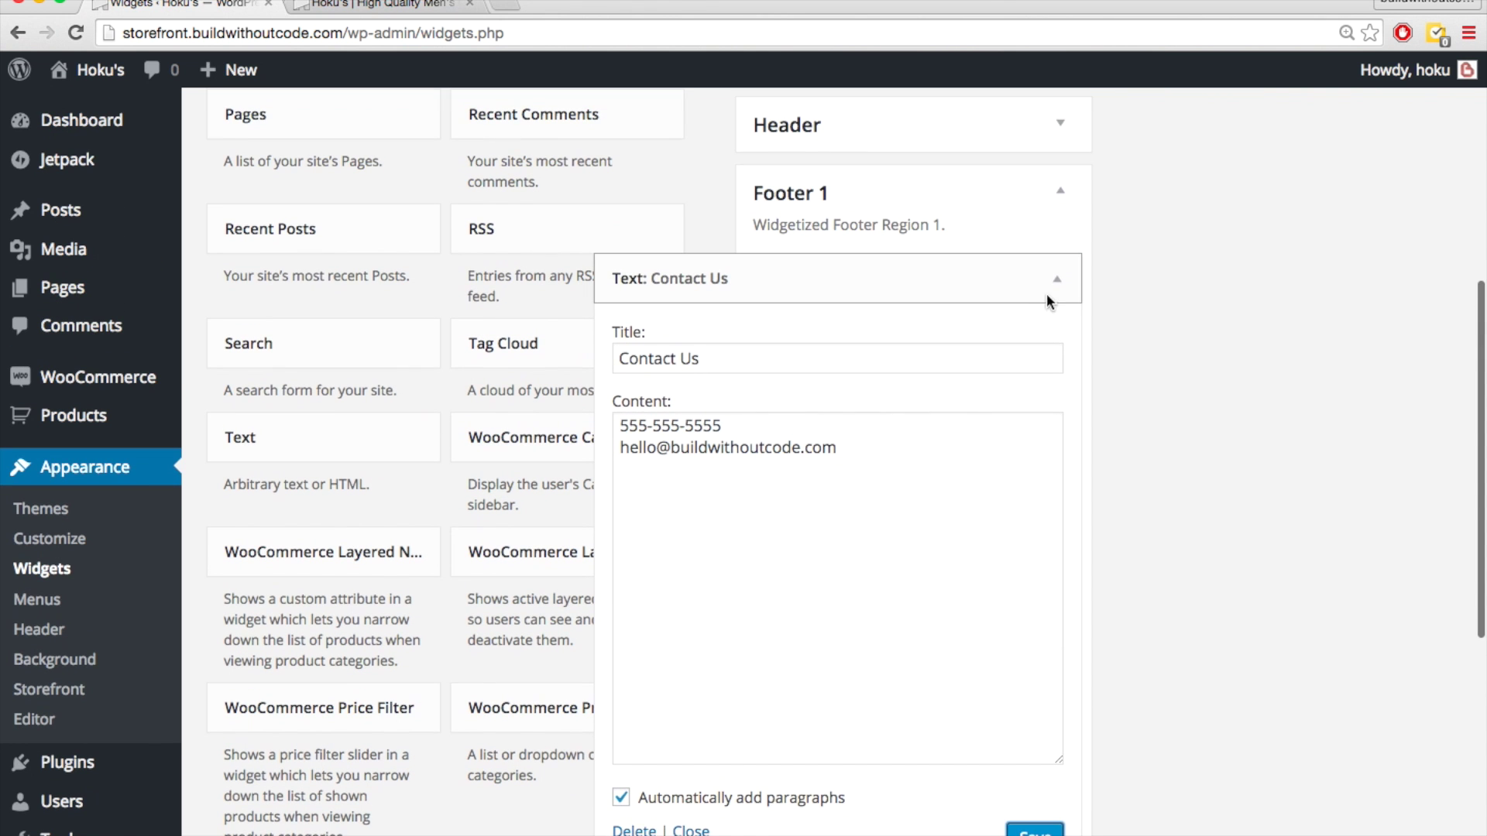
left_click(1056, 283)
scroll(1108, 274, "up", 3)
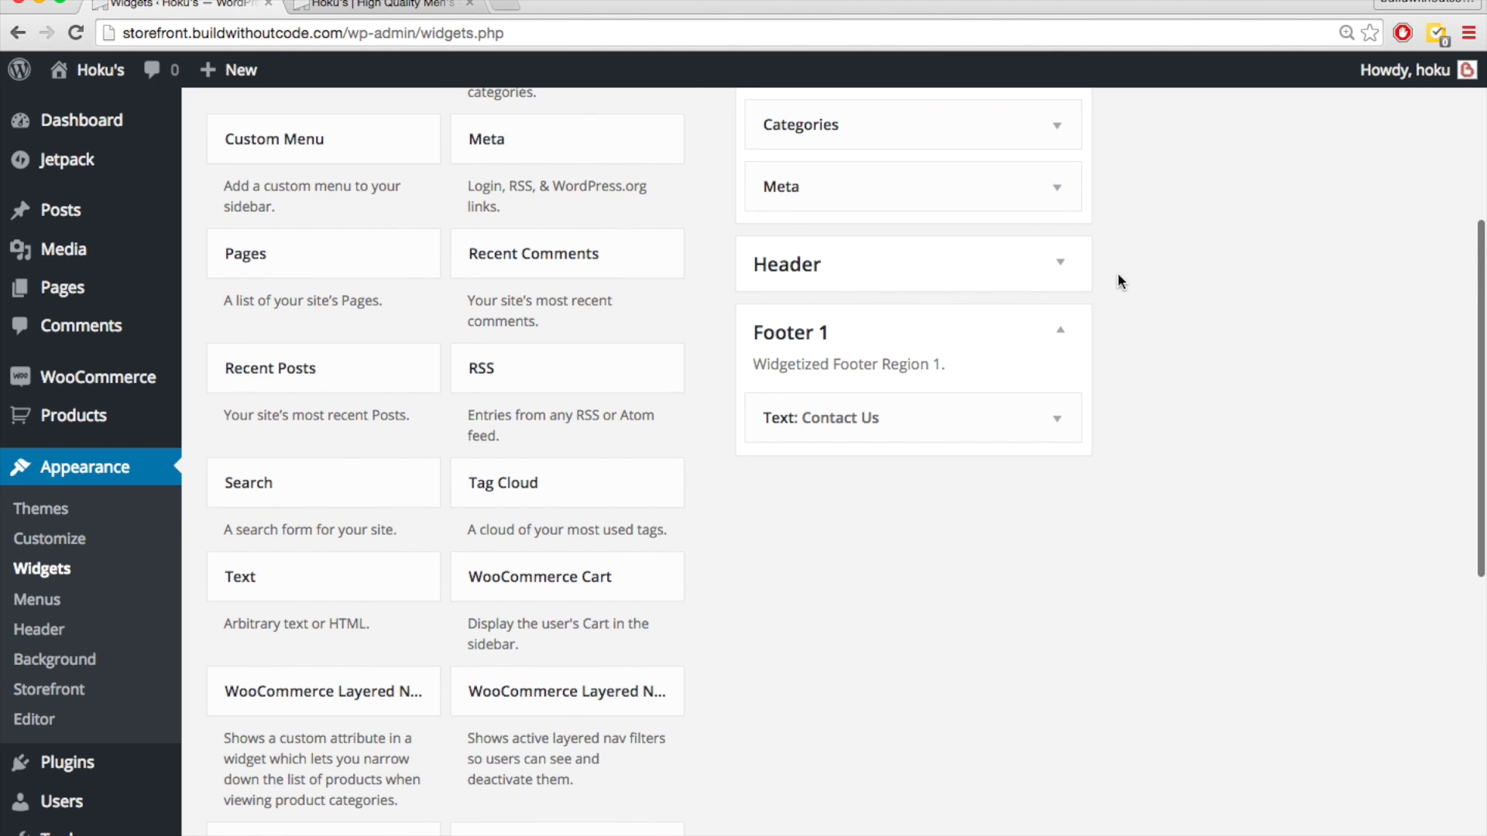
scroll(1118, 273, "up", 1)
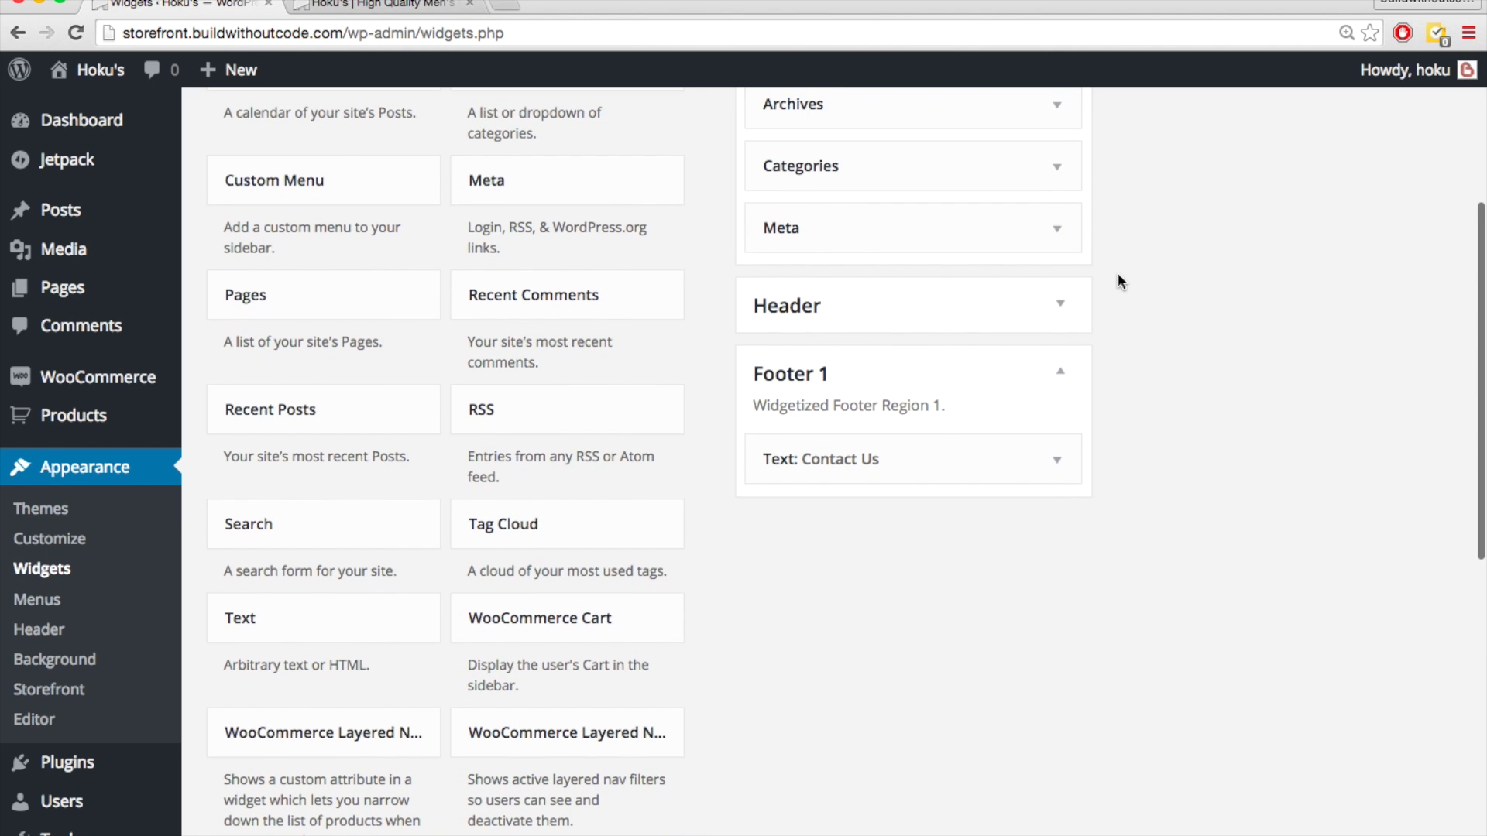
- Copy the plugin name Lightweight Social Icons from the Storefront document in Google Docs, and return to the WordPress widget settings
key("ctrl+Tab")
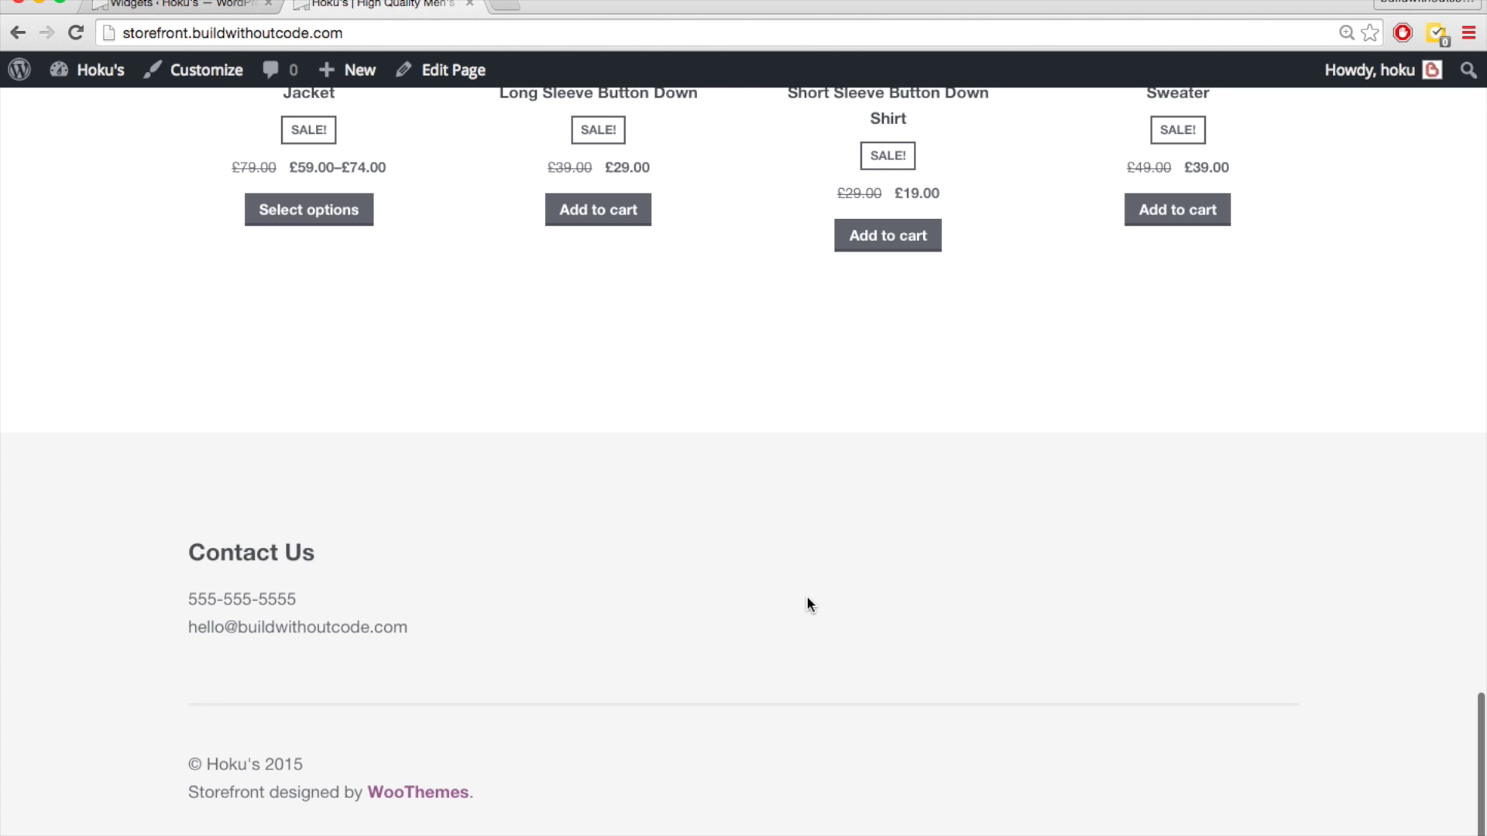
key("super+grave")
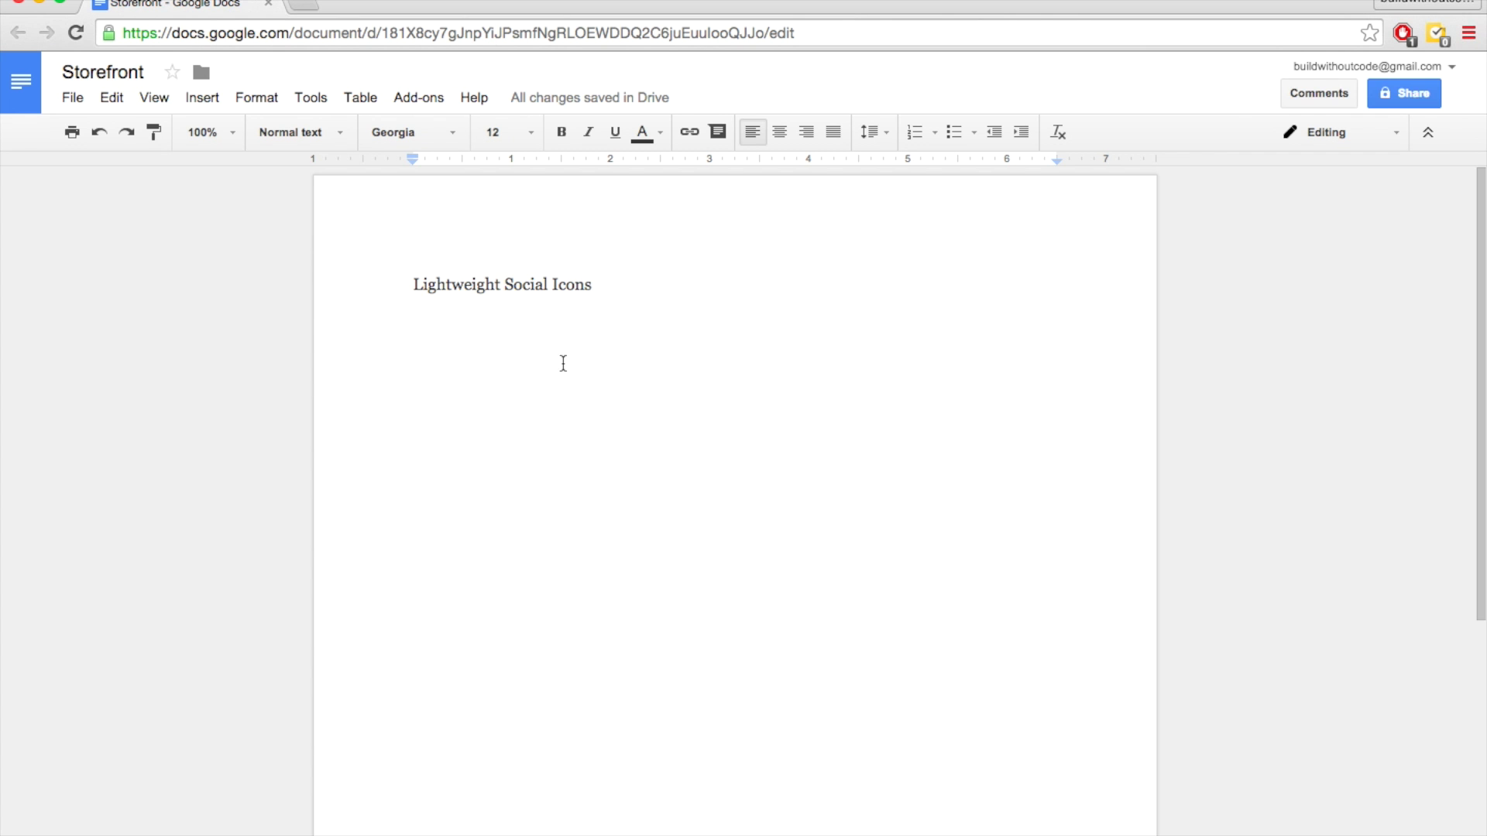
triple_click(490, 280)
key("super+grave")
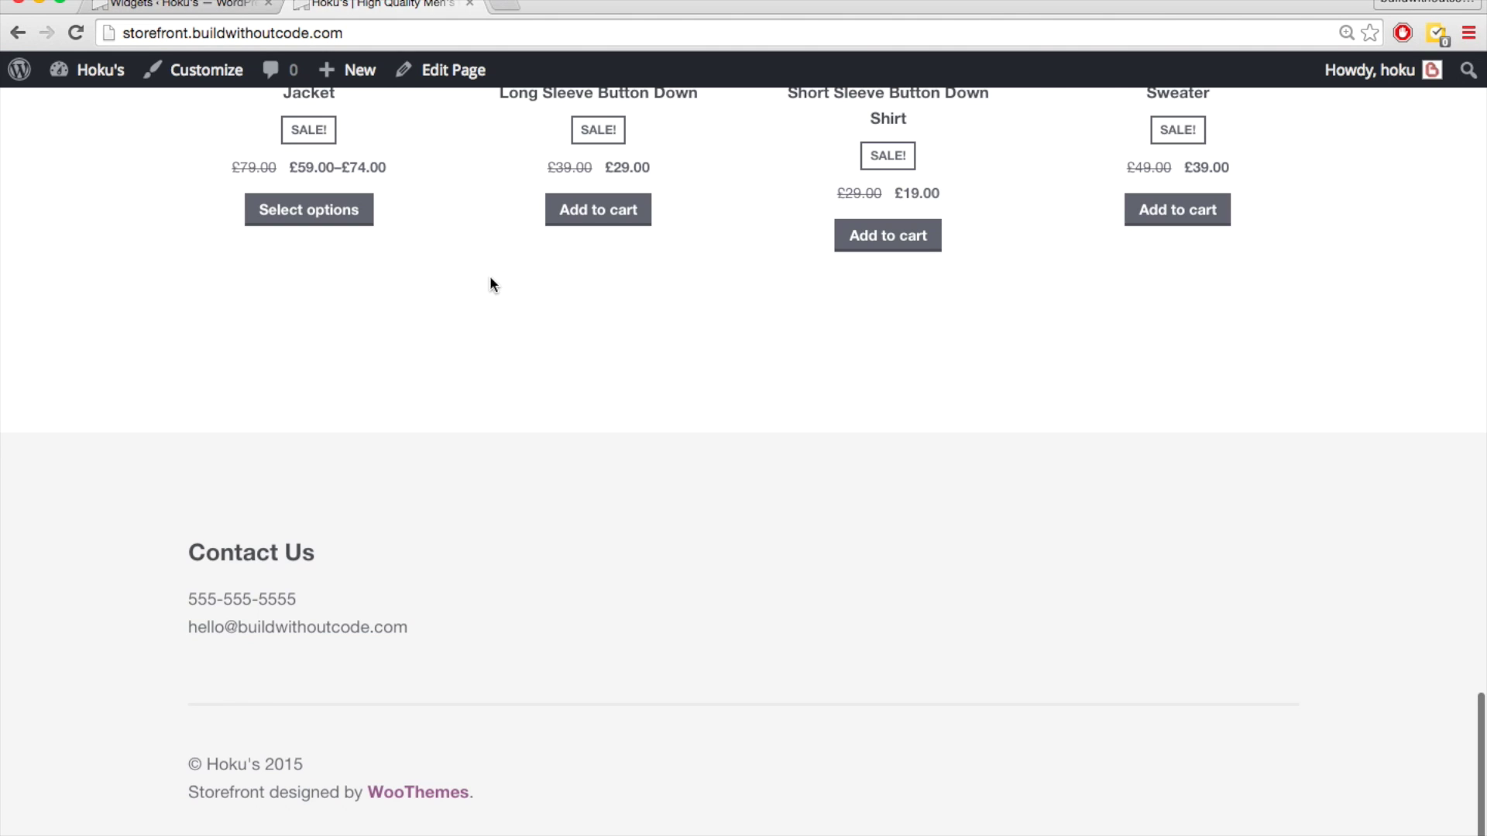
key("ctrl+shift+Tab")
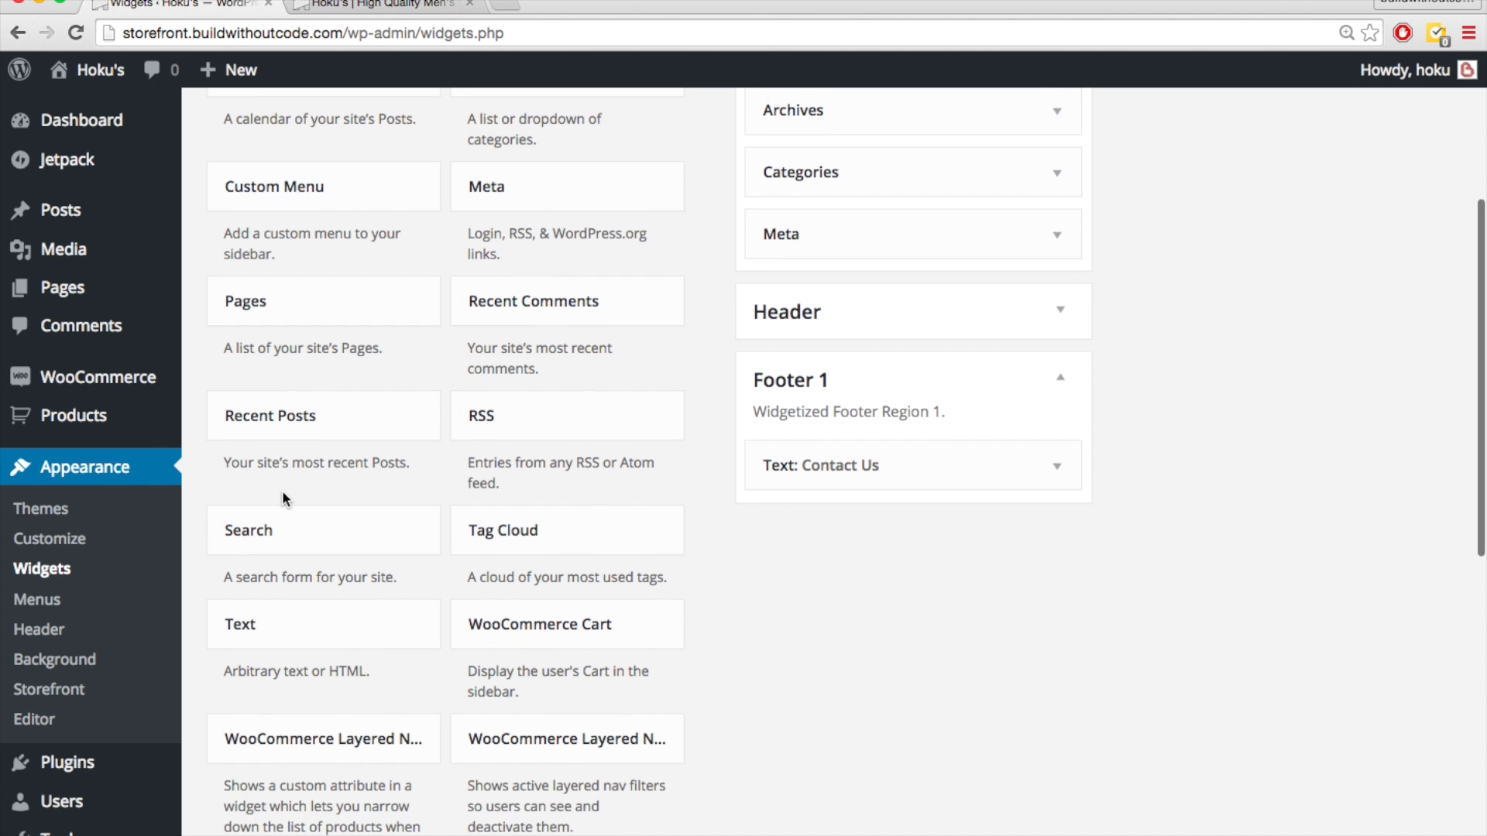
- Go to the page for adding new plugins and search for Lightweight Social Icons
scroll(169, 452, "down", 2)
mouse_move(90, 686)
left_click(229, 717)
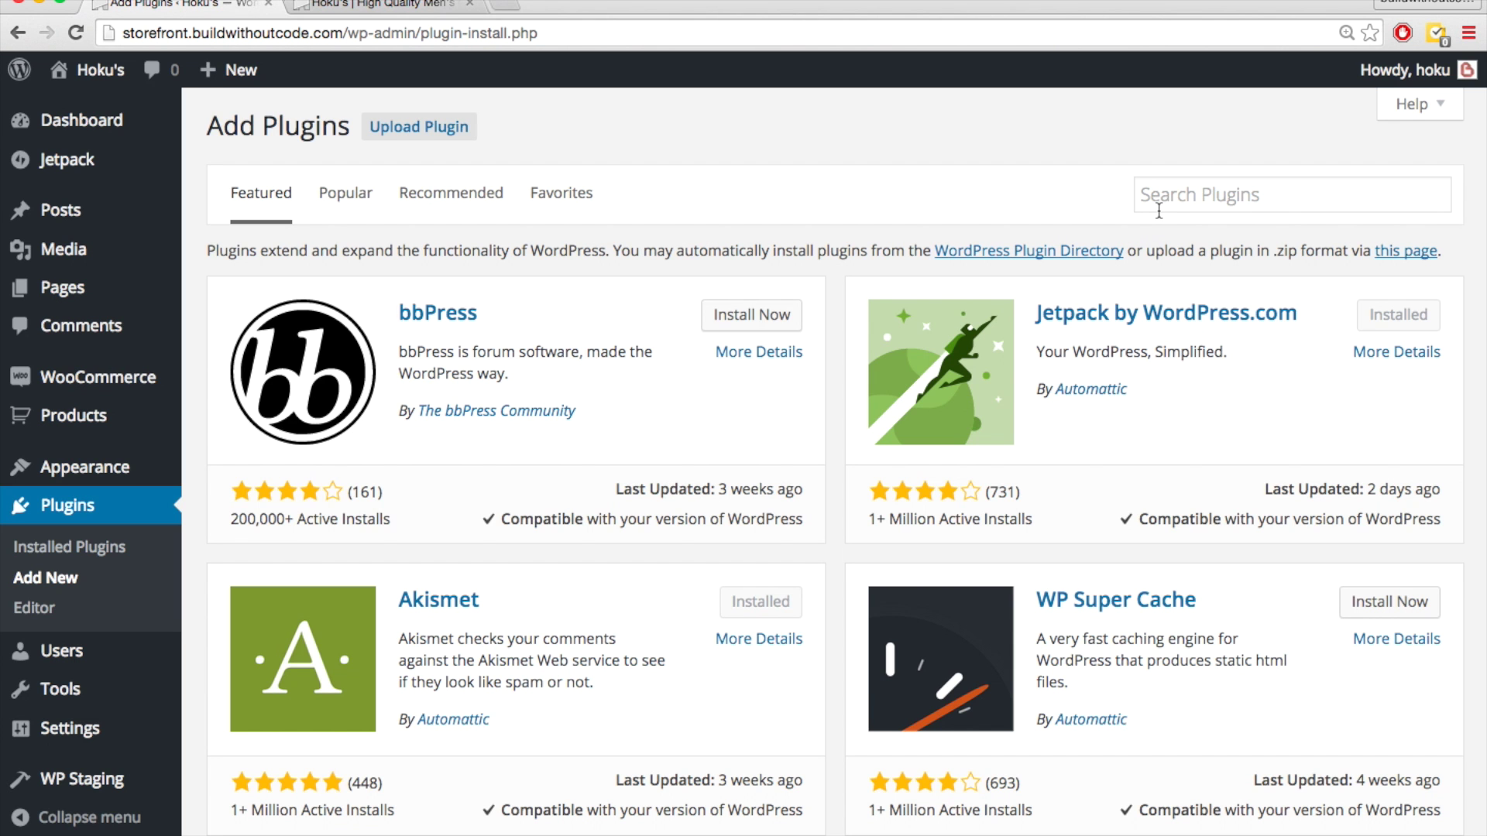
left_click(1159, 210)
type("Lightweight Social Icons")
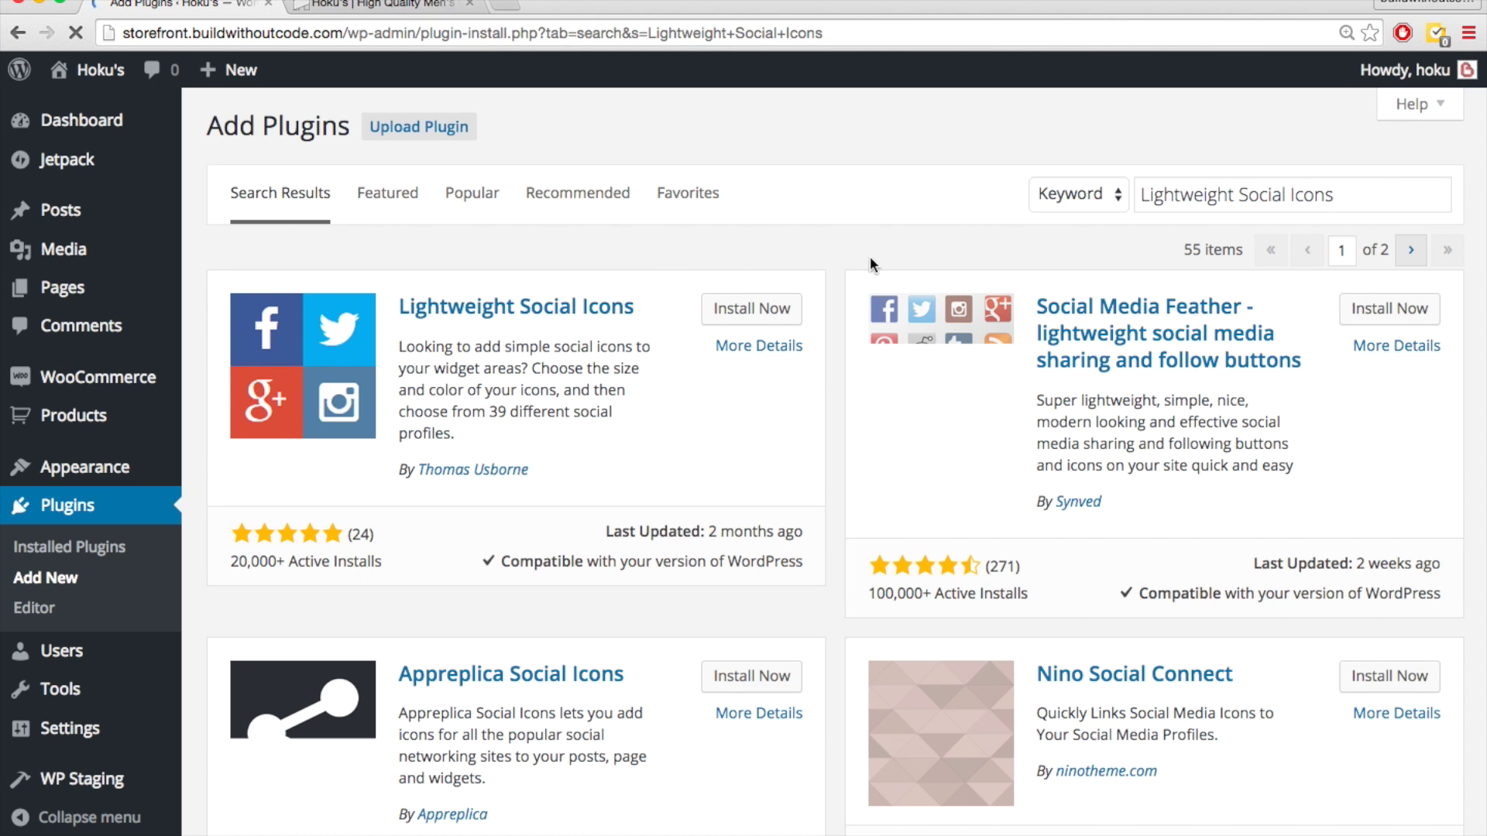
- Install and activate the Lightweight Social Icons plugin
left_click(753, 309)
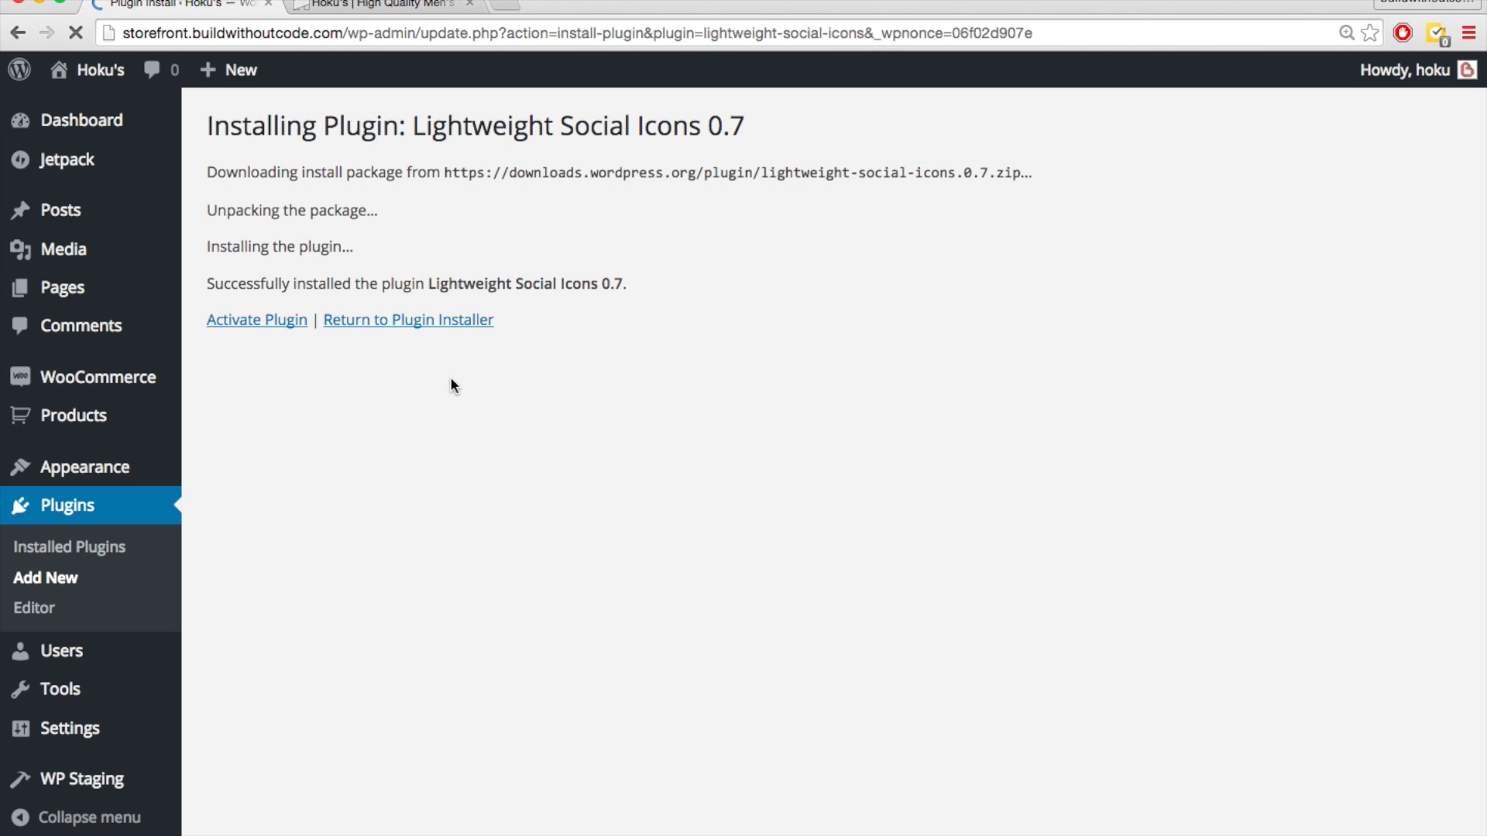
left_click(256, 321)
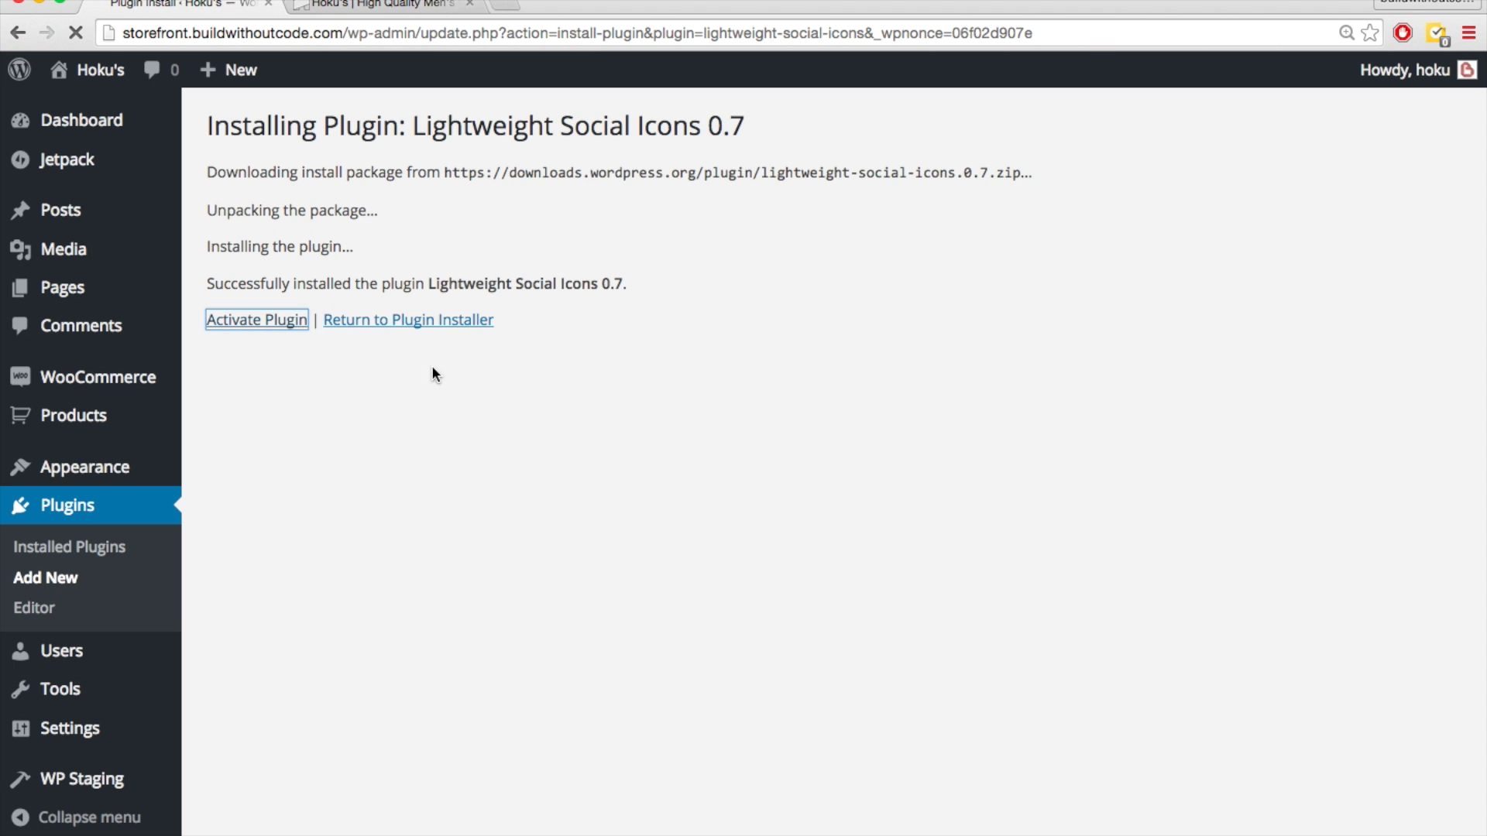
scroll(458, 378, "down", 1)
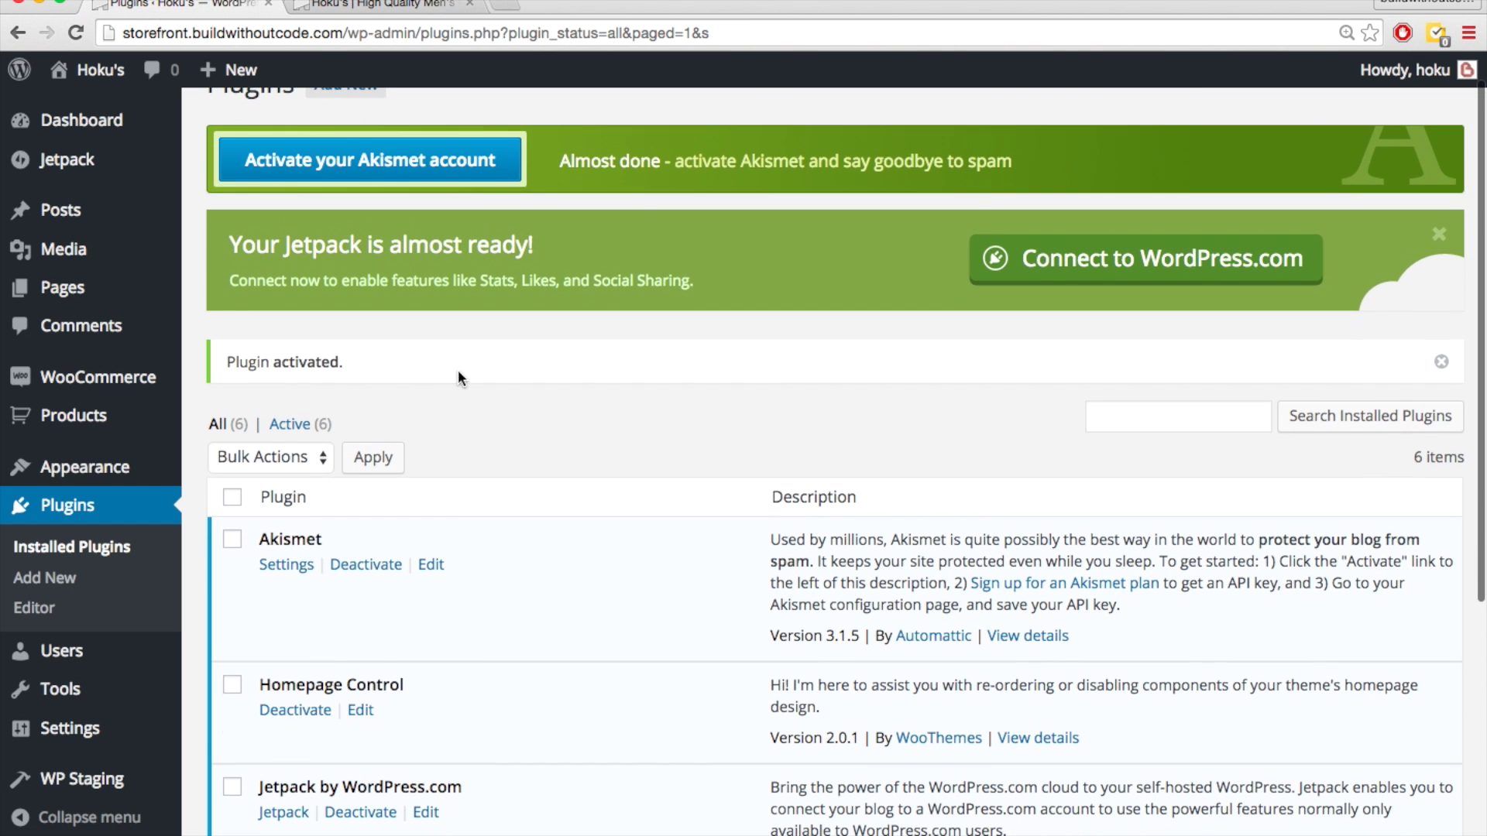
- In the widget settings, add the Lightweight Social Icons widget to Footer 2 and title it Follow Us
mouse_move(111, 470)
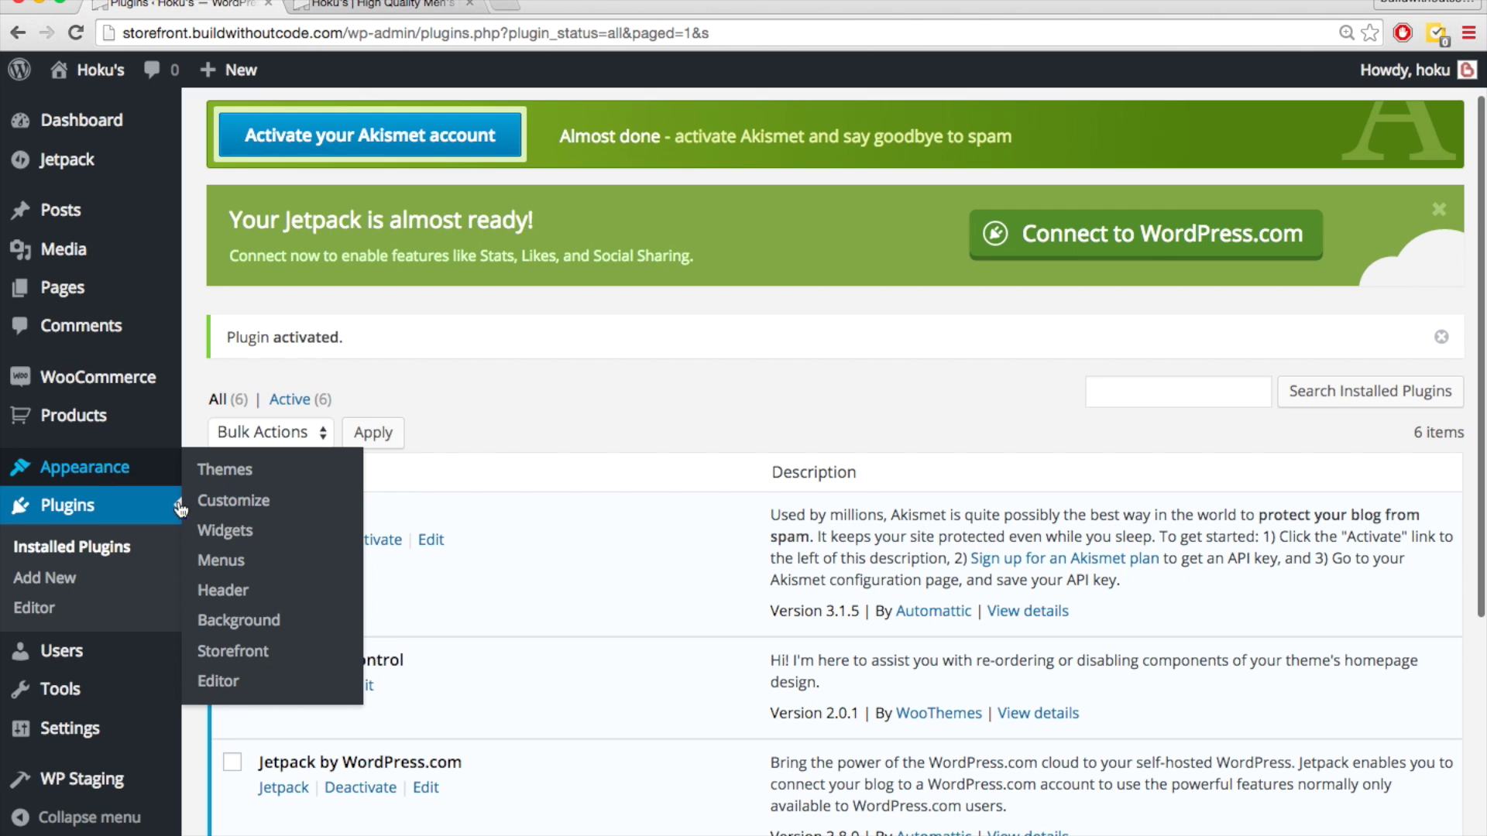
left_click(229, 532)
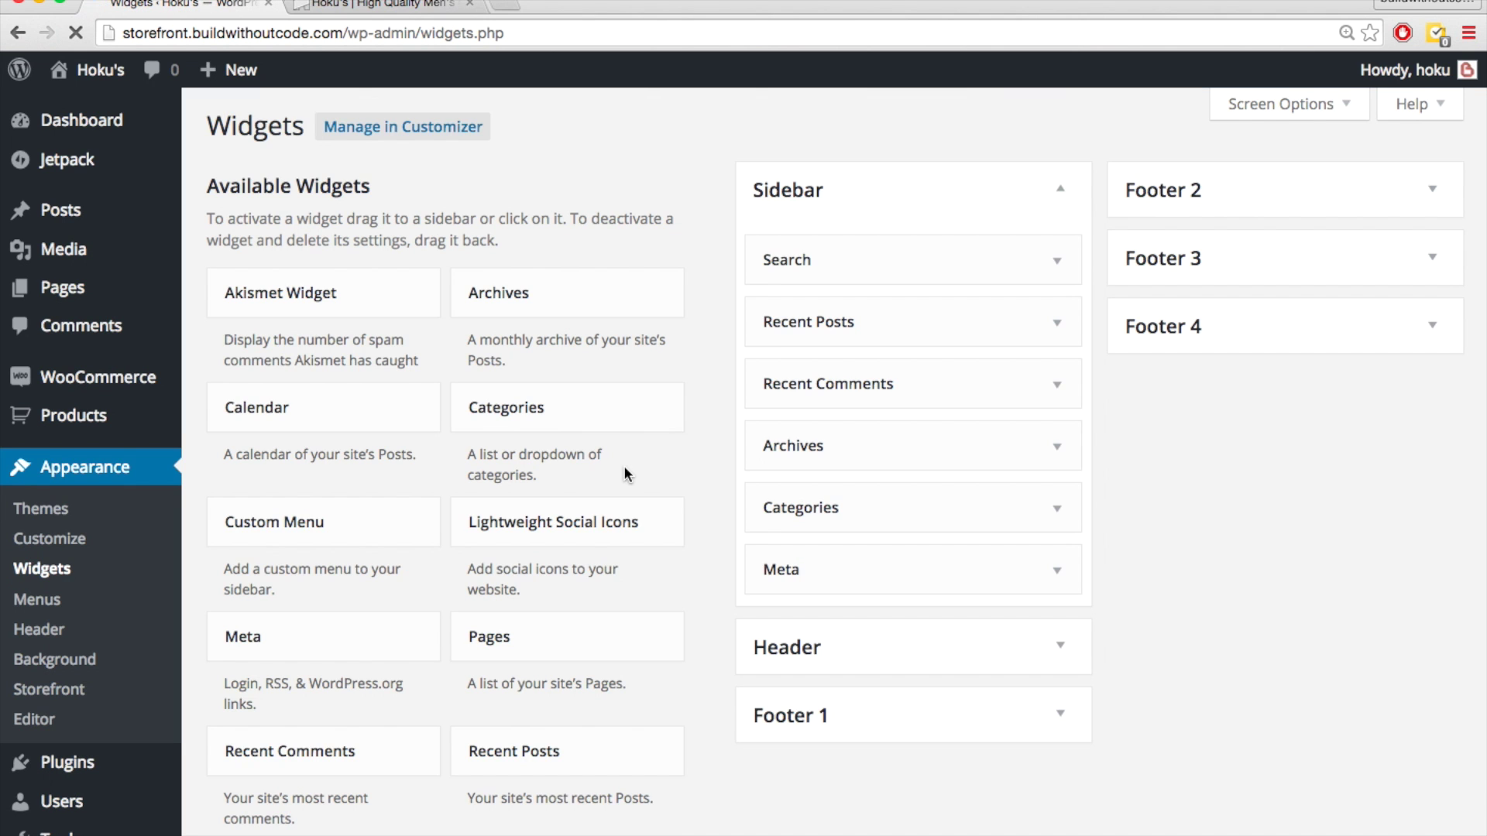
scroll(624, 474, "down", 4)
scroll(624, 382, "up", 3)
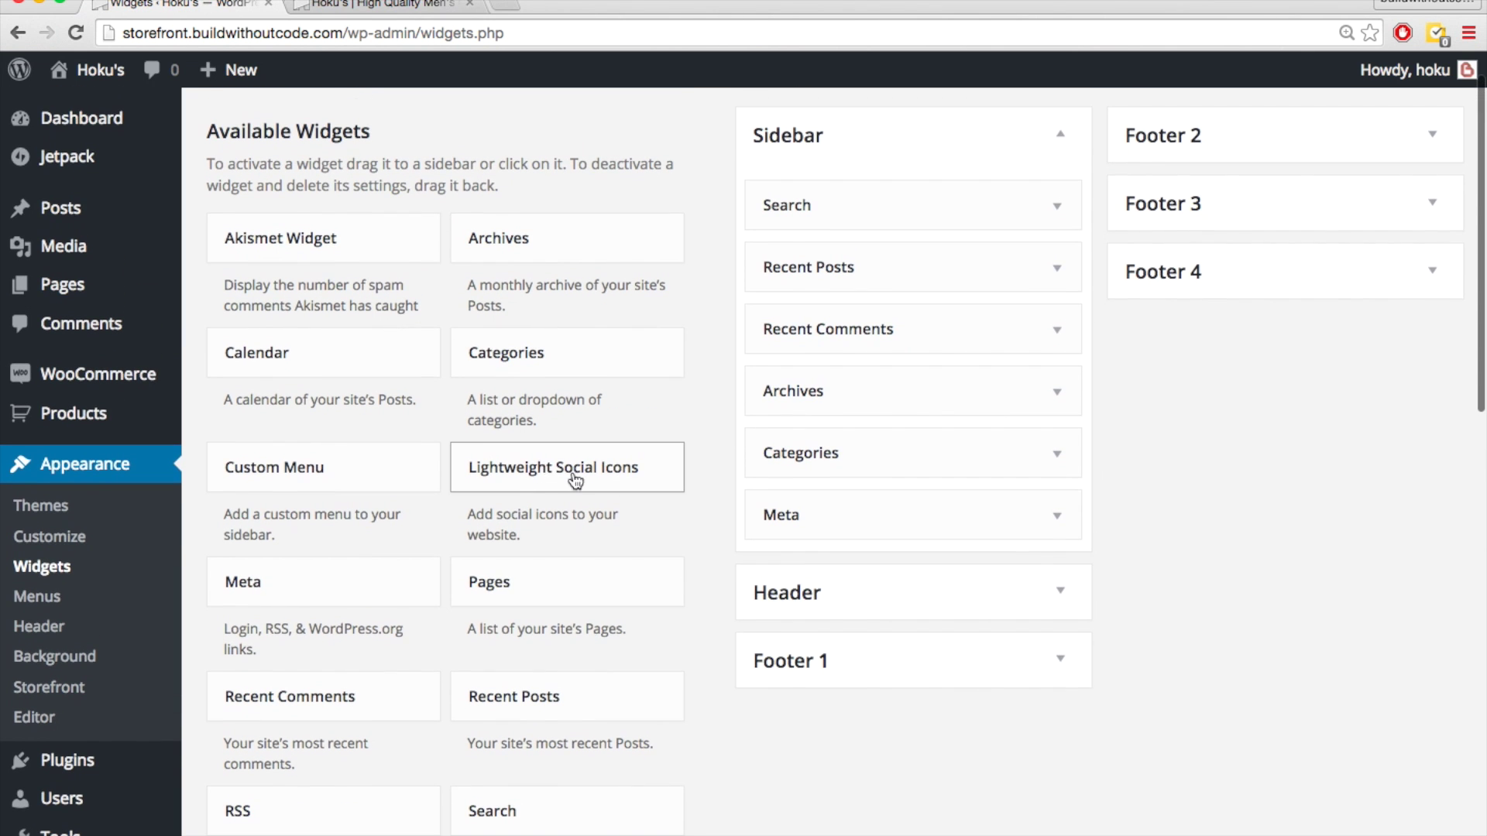
scroll(573, 488, "up", 1)
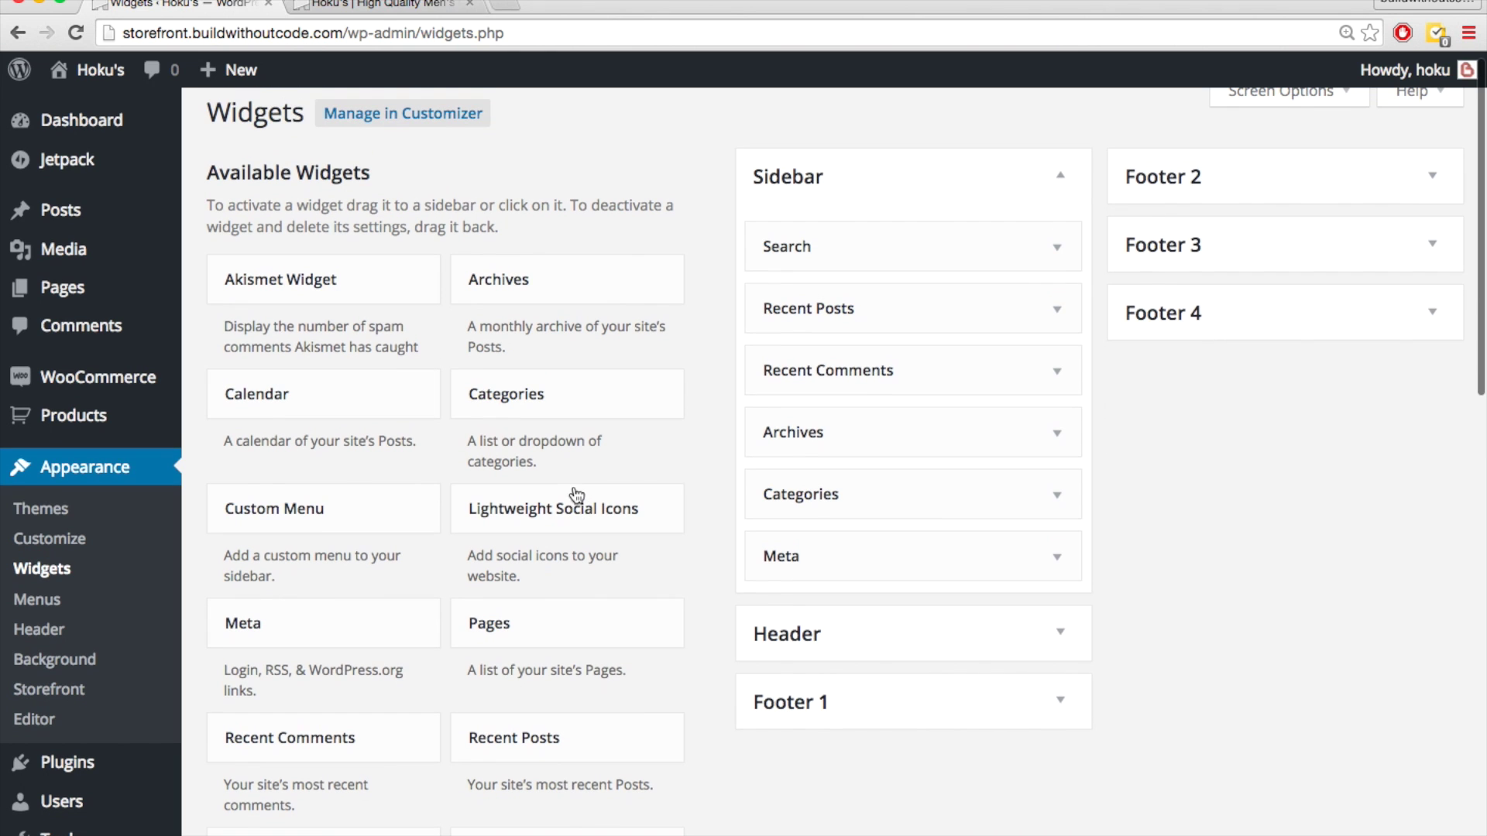
left_click_drag(580, 508, 1261, 254)
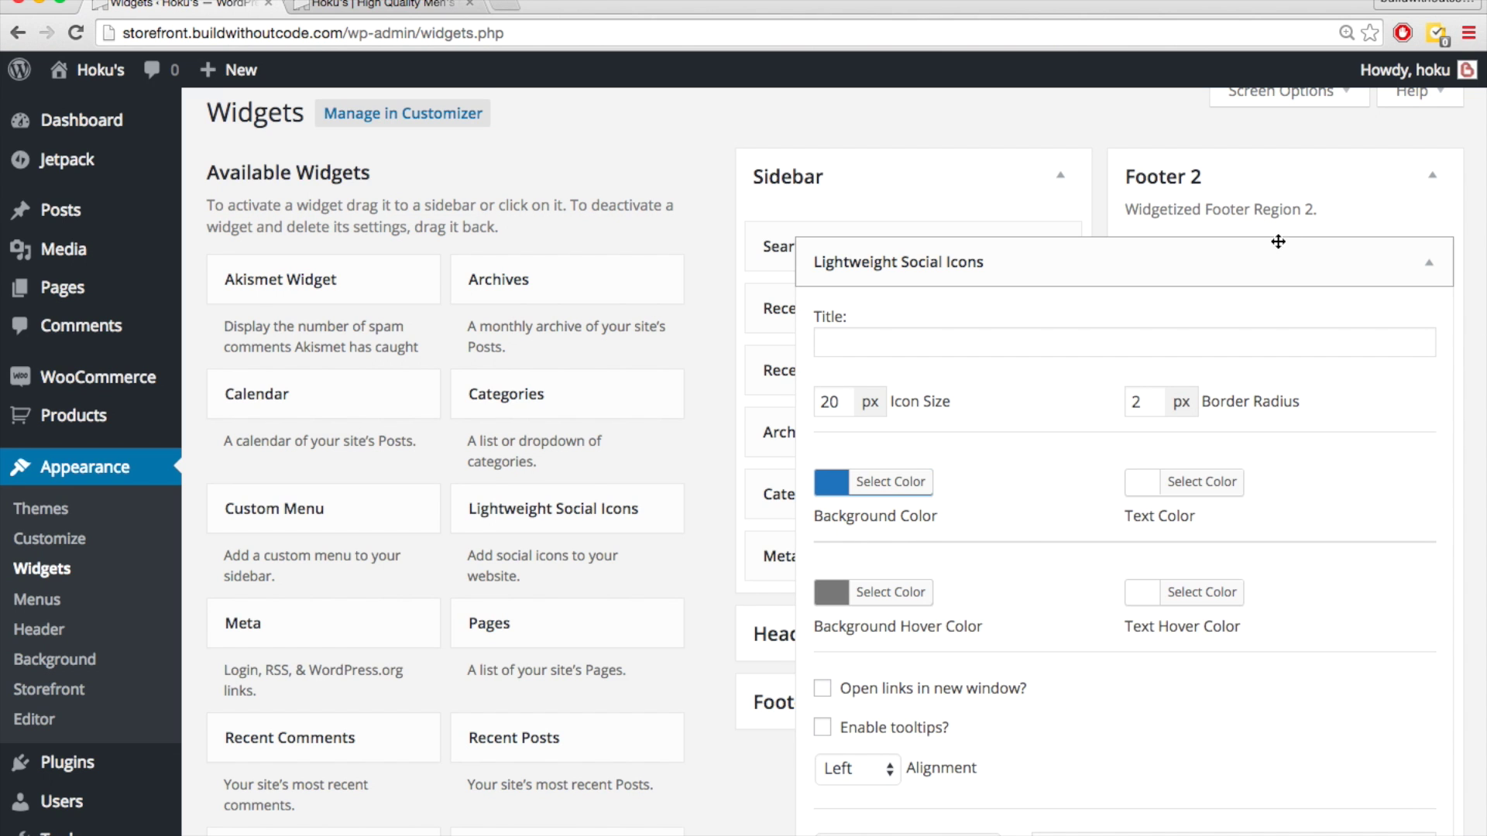
scroll(1034, 326, "down", 1)
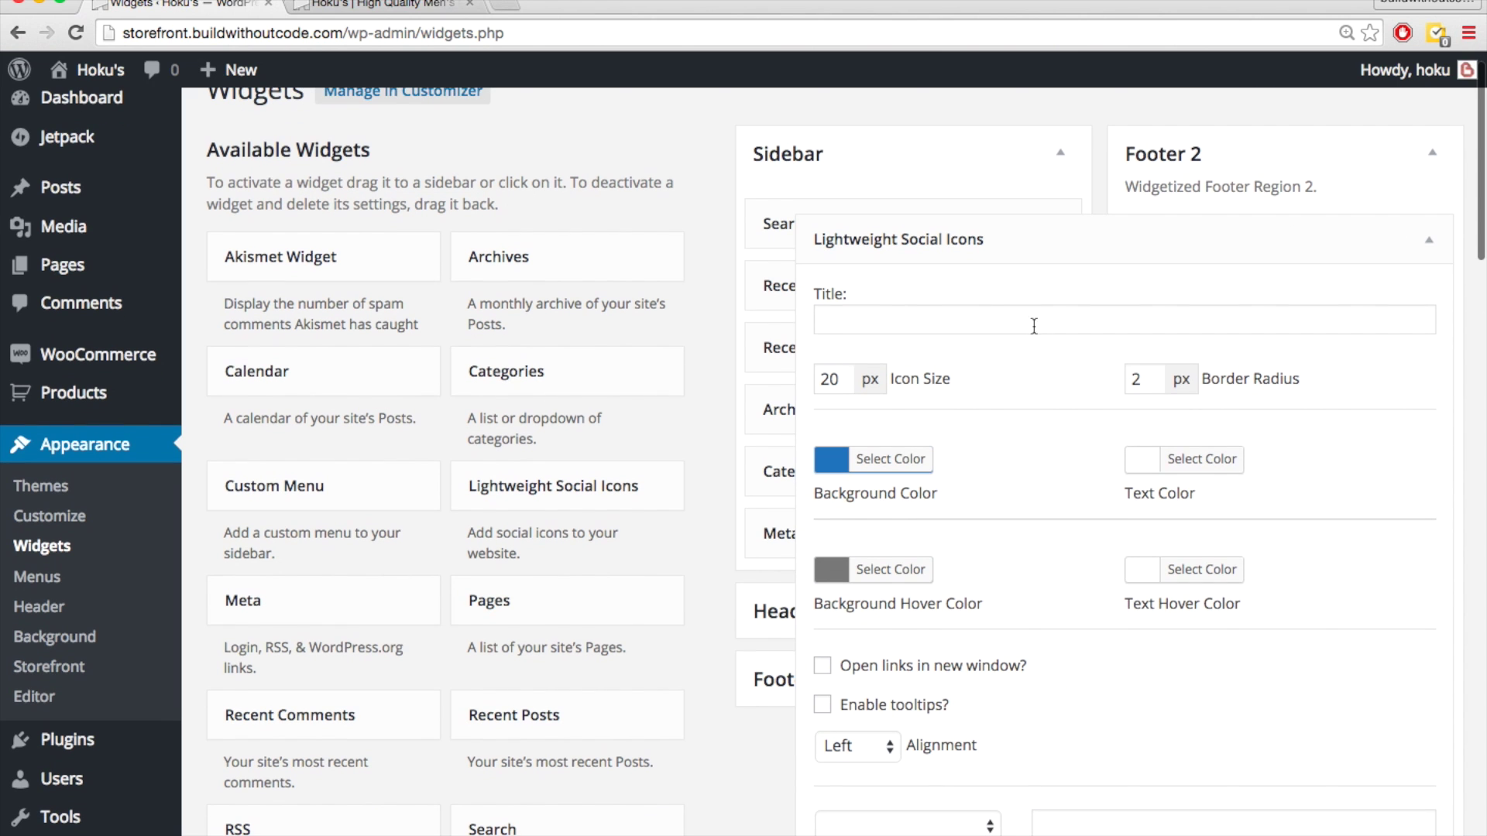
left_click(991, 325)
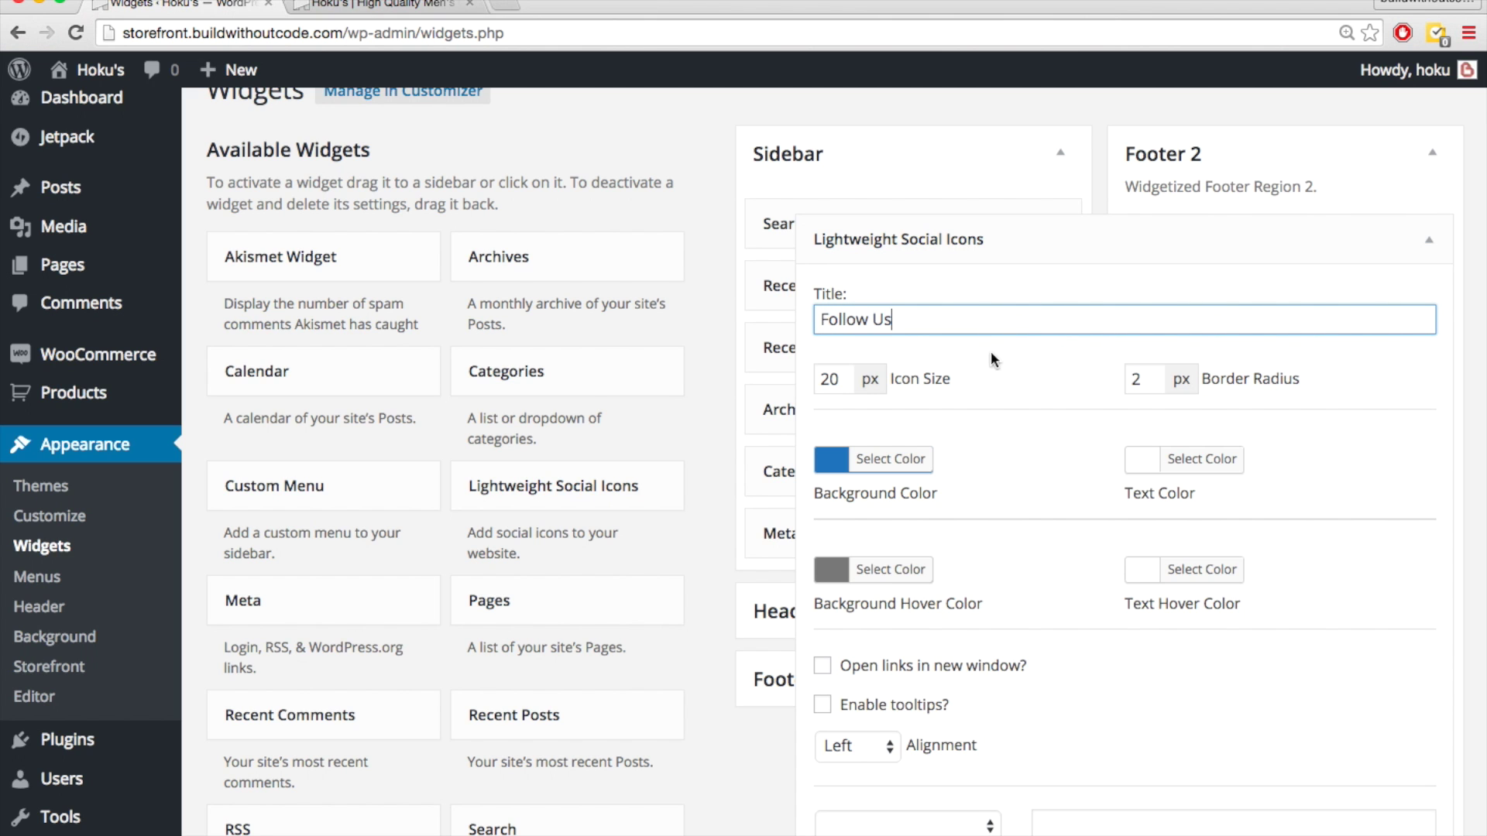
- Choose Facebook and Twitter as the first two networks of the Follow Us widget
scroll(920, 433, "down", 2)
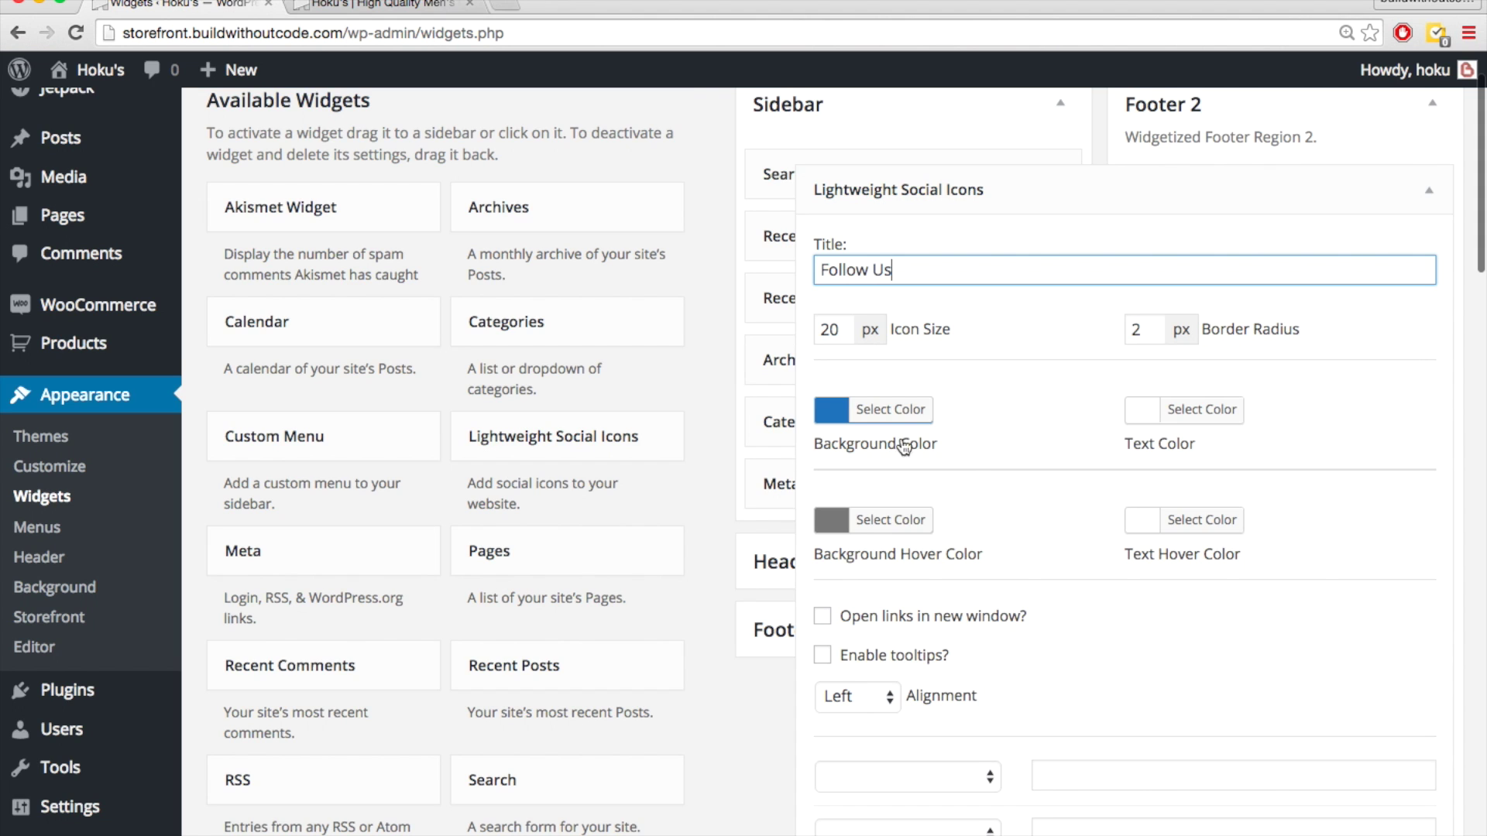
scroll(1067, 547, "down", 5)
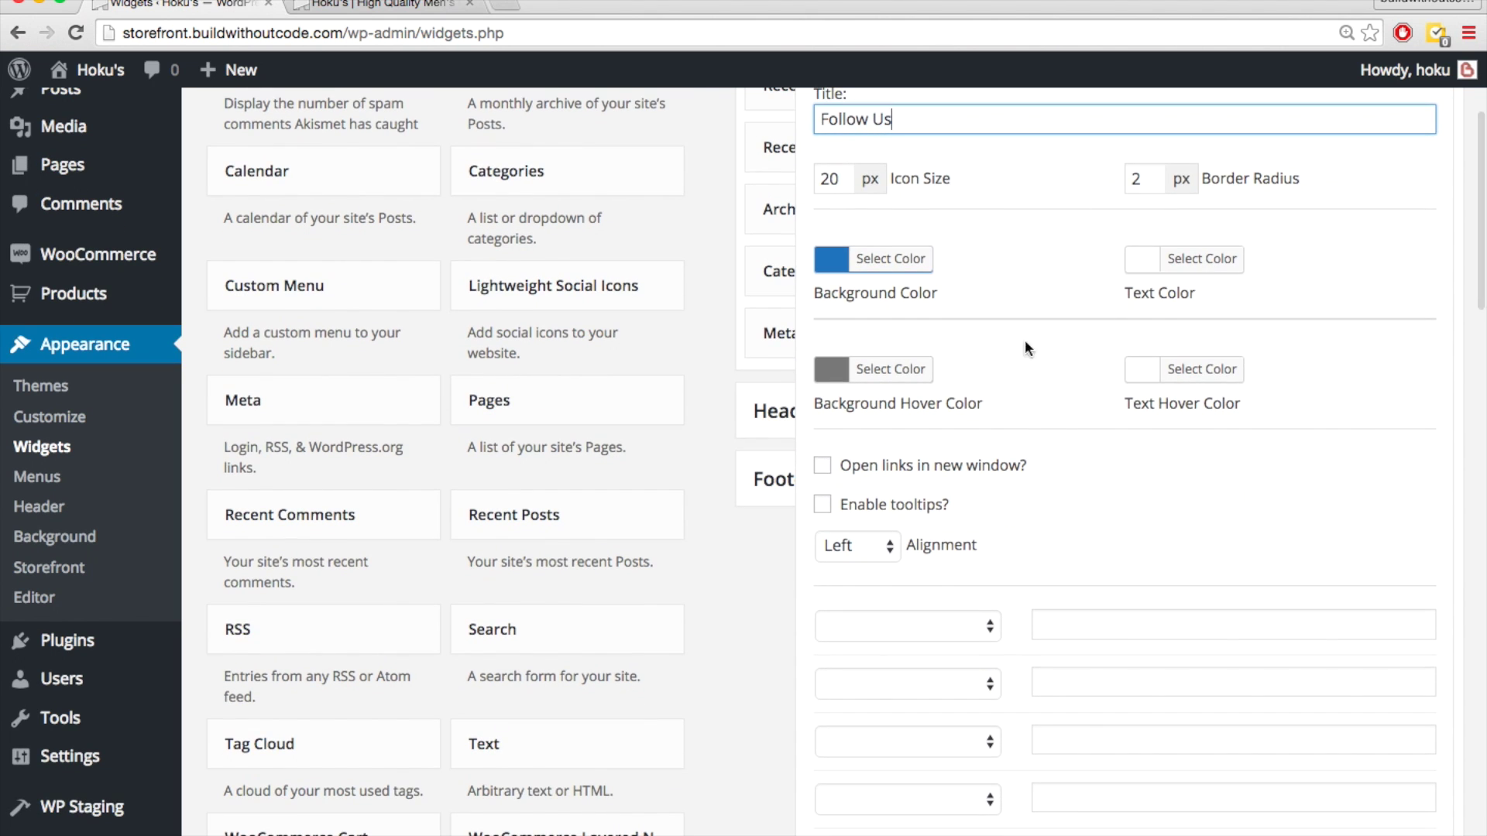
scroll(1066, 546, "down", 3)
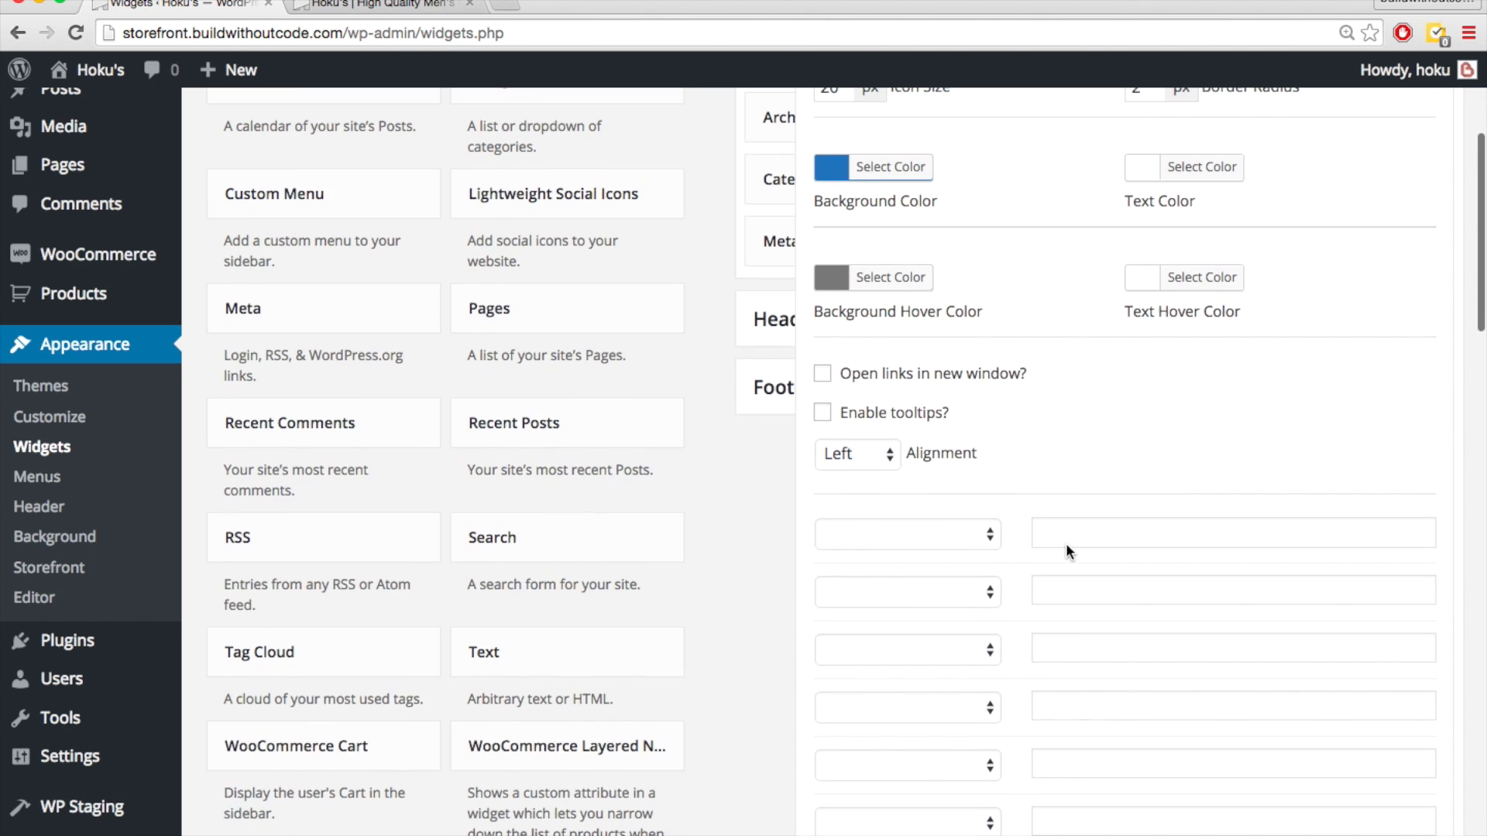
left_click(977, 533)
left_click(953, 551)
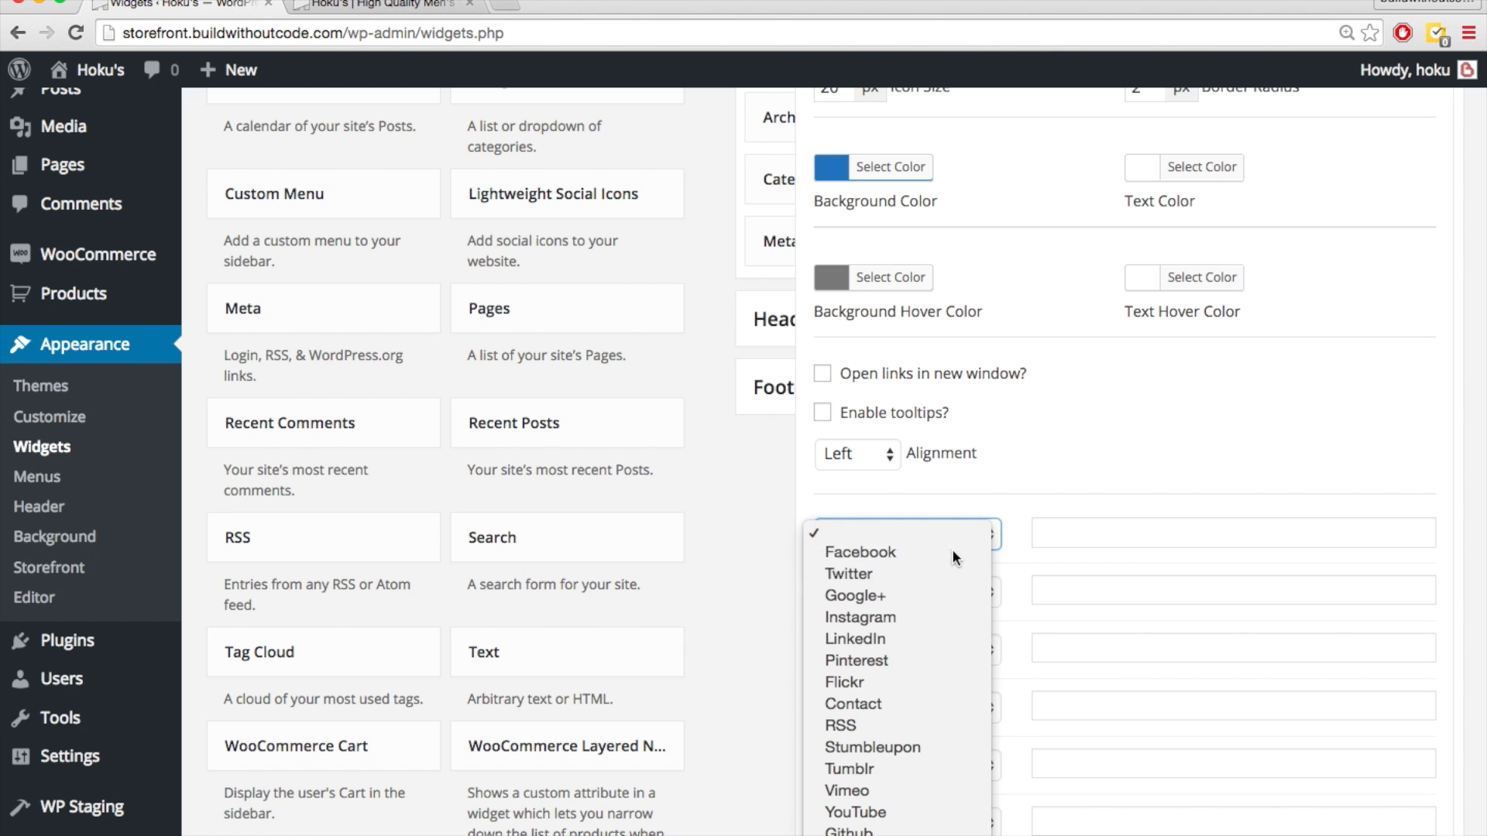
scroll(984, 575, "down", 4)
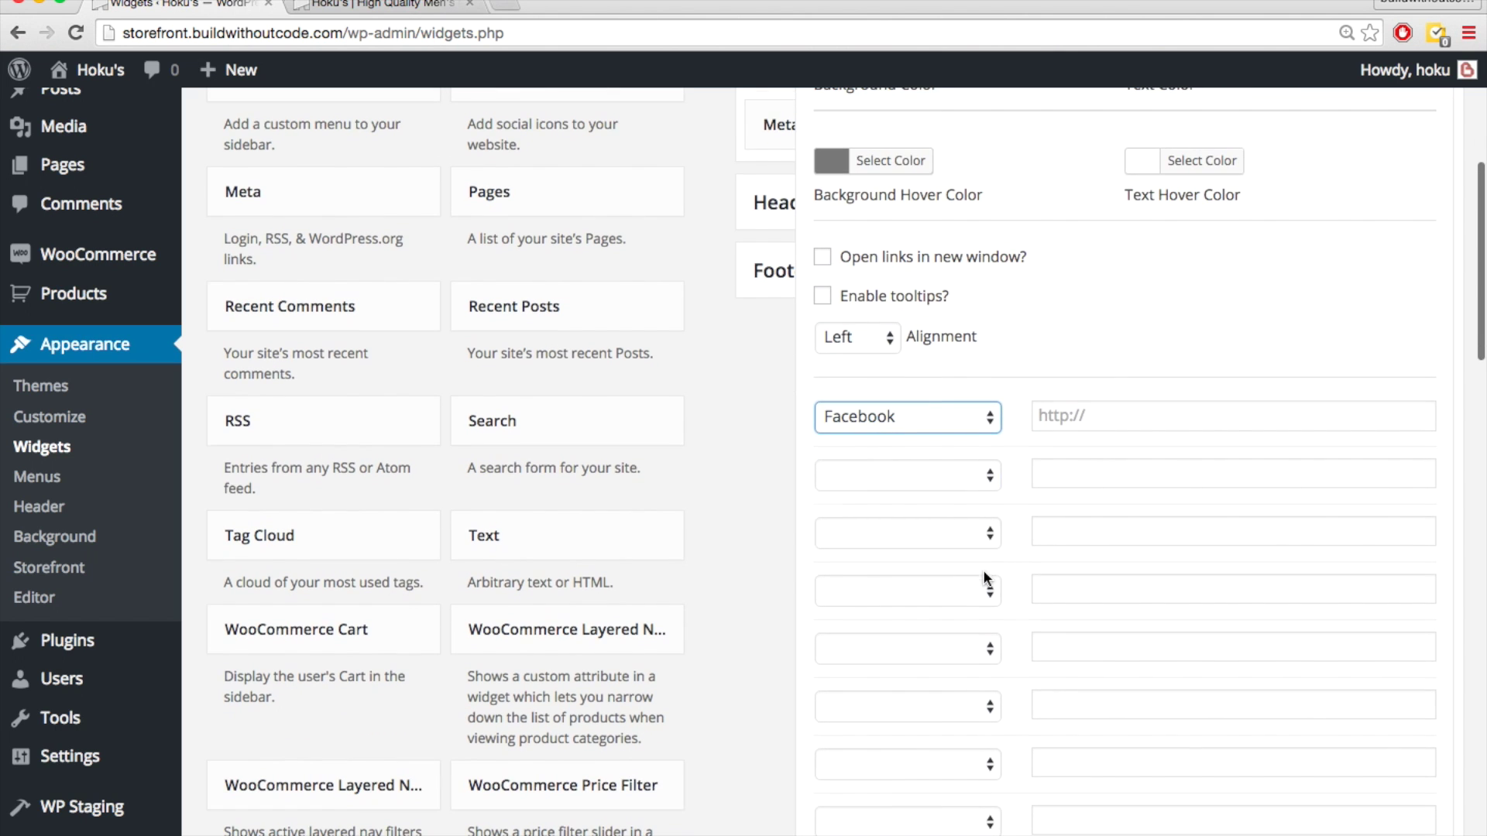
left_click(978, 483)
left_click(973, 515)
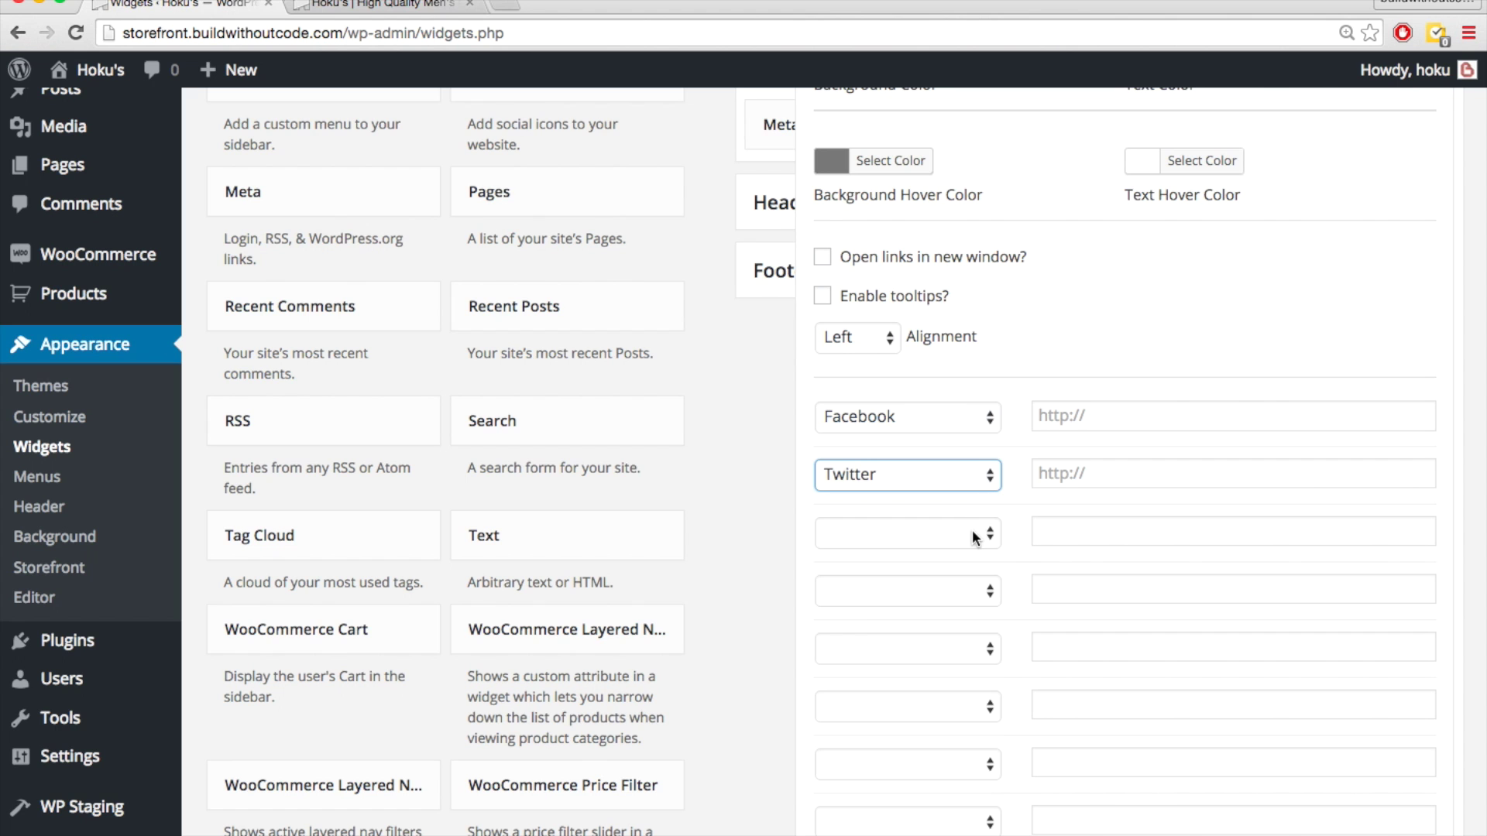
- Choose Google+ and Instagram as the third and fourth networks of the Follow Us widget
left_click(971, 534)
left_click(964, 597)
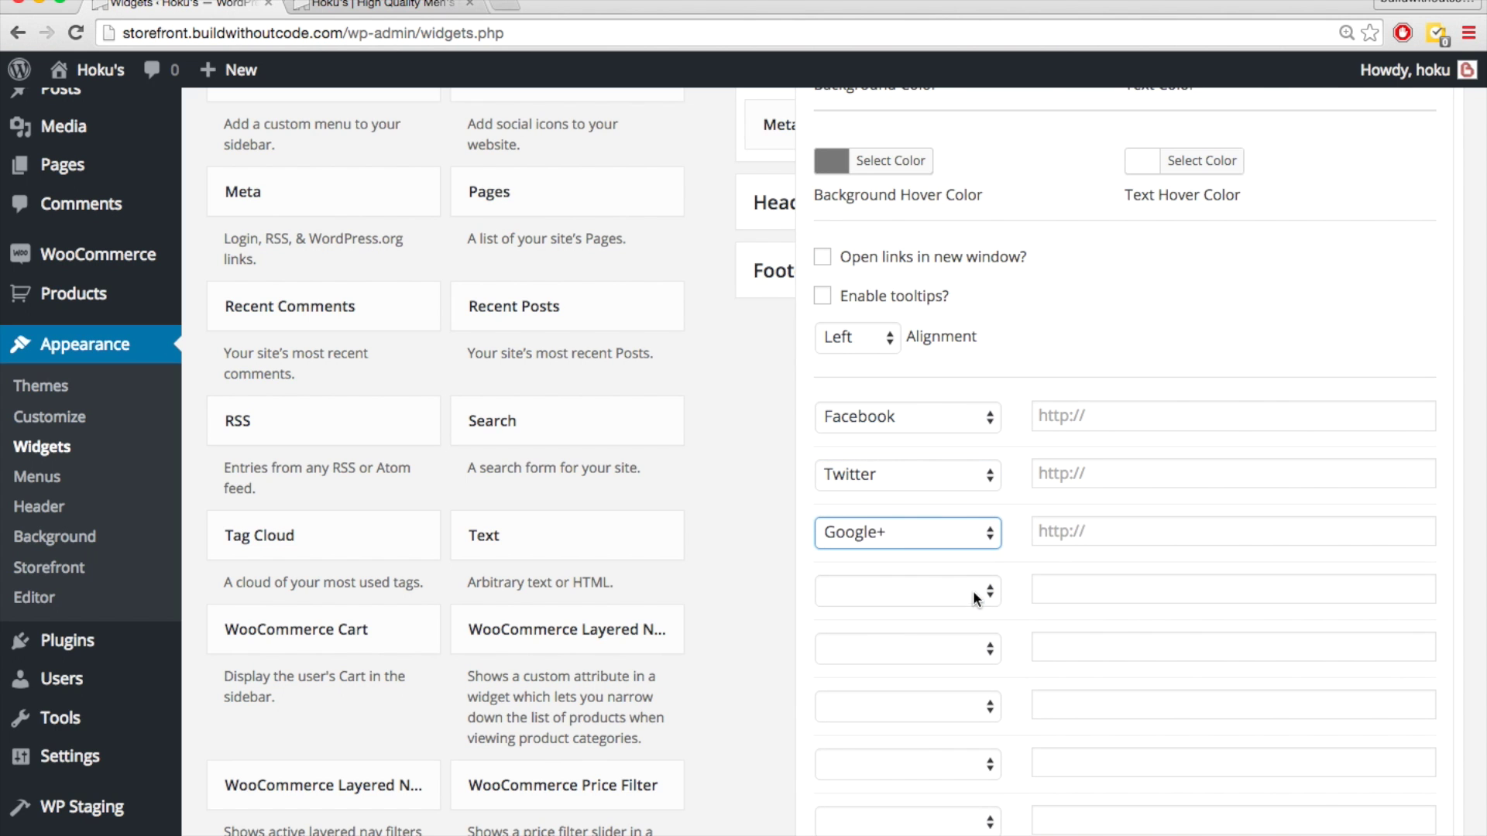
scroll(1011, 579, "down", 3)
left_click(991, 486)
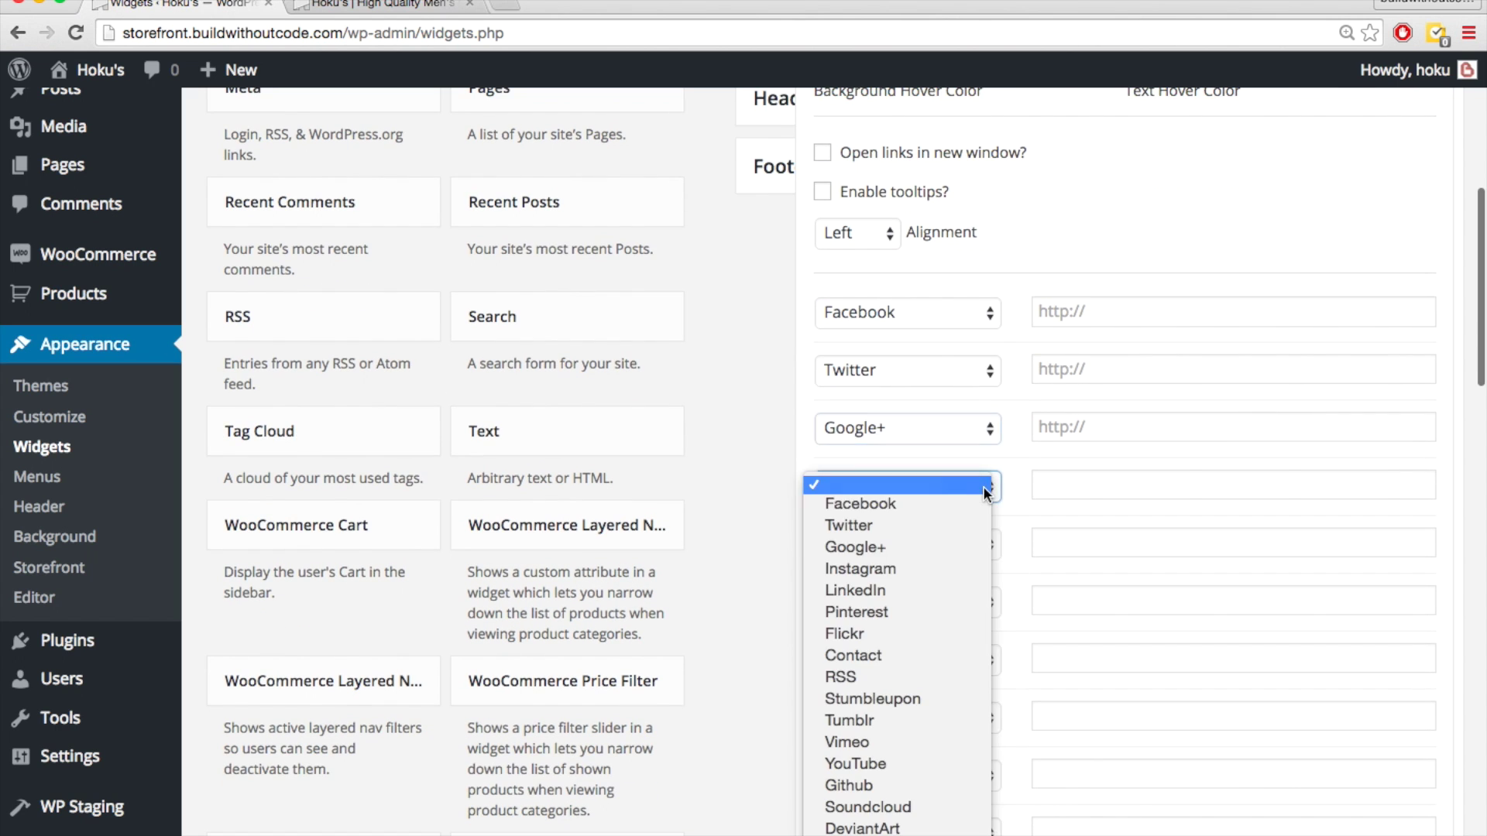
scroll(968, 550, "down", 1)
left_click(968, 549)
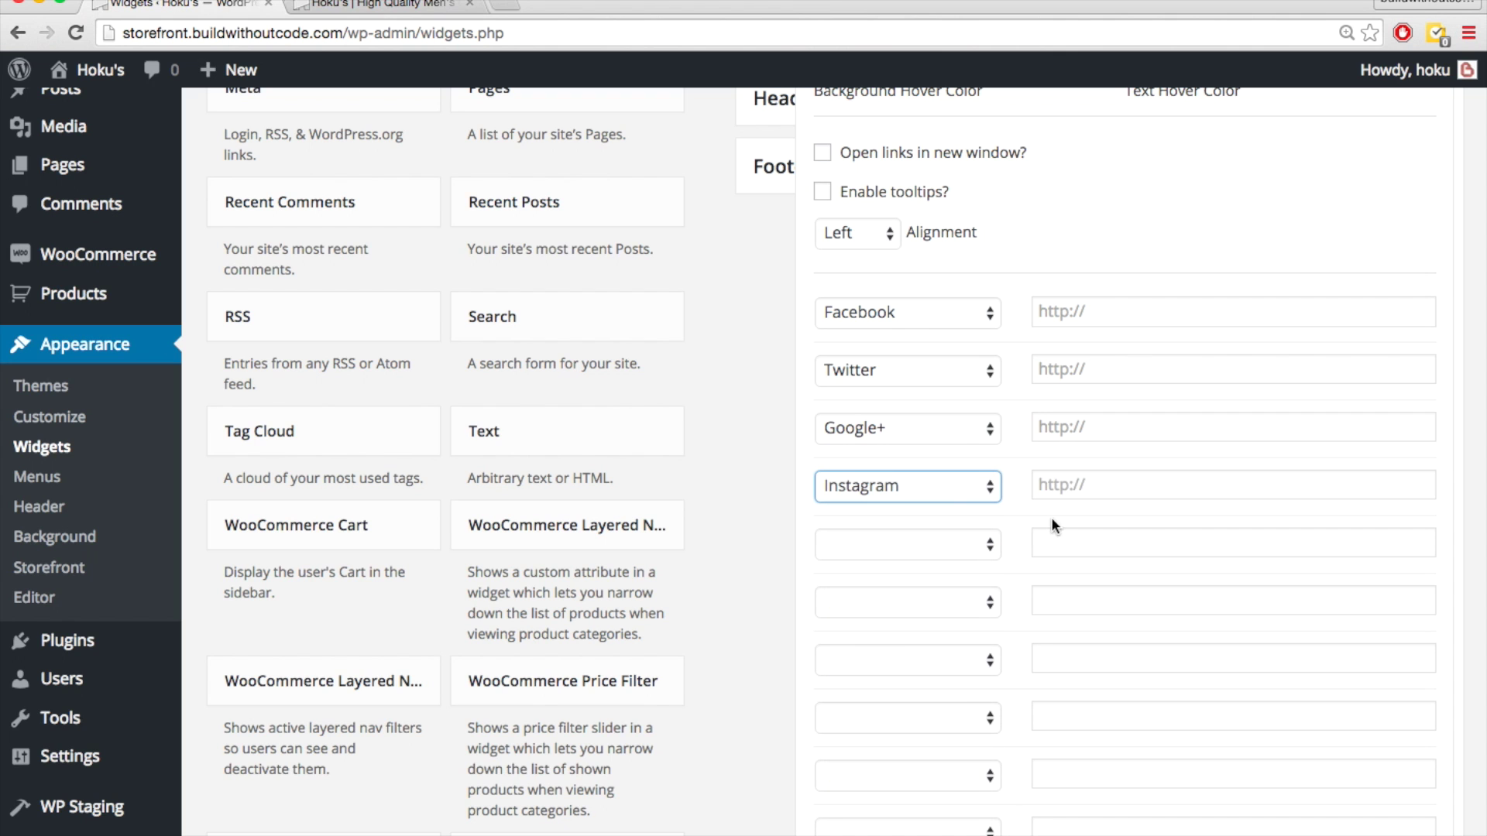
- Enter # as the placeholder link for Facebook, Twitter, Google+ and Instagram
scroll(1104, 345, "up", 1)
left_click(1063, 343)
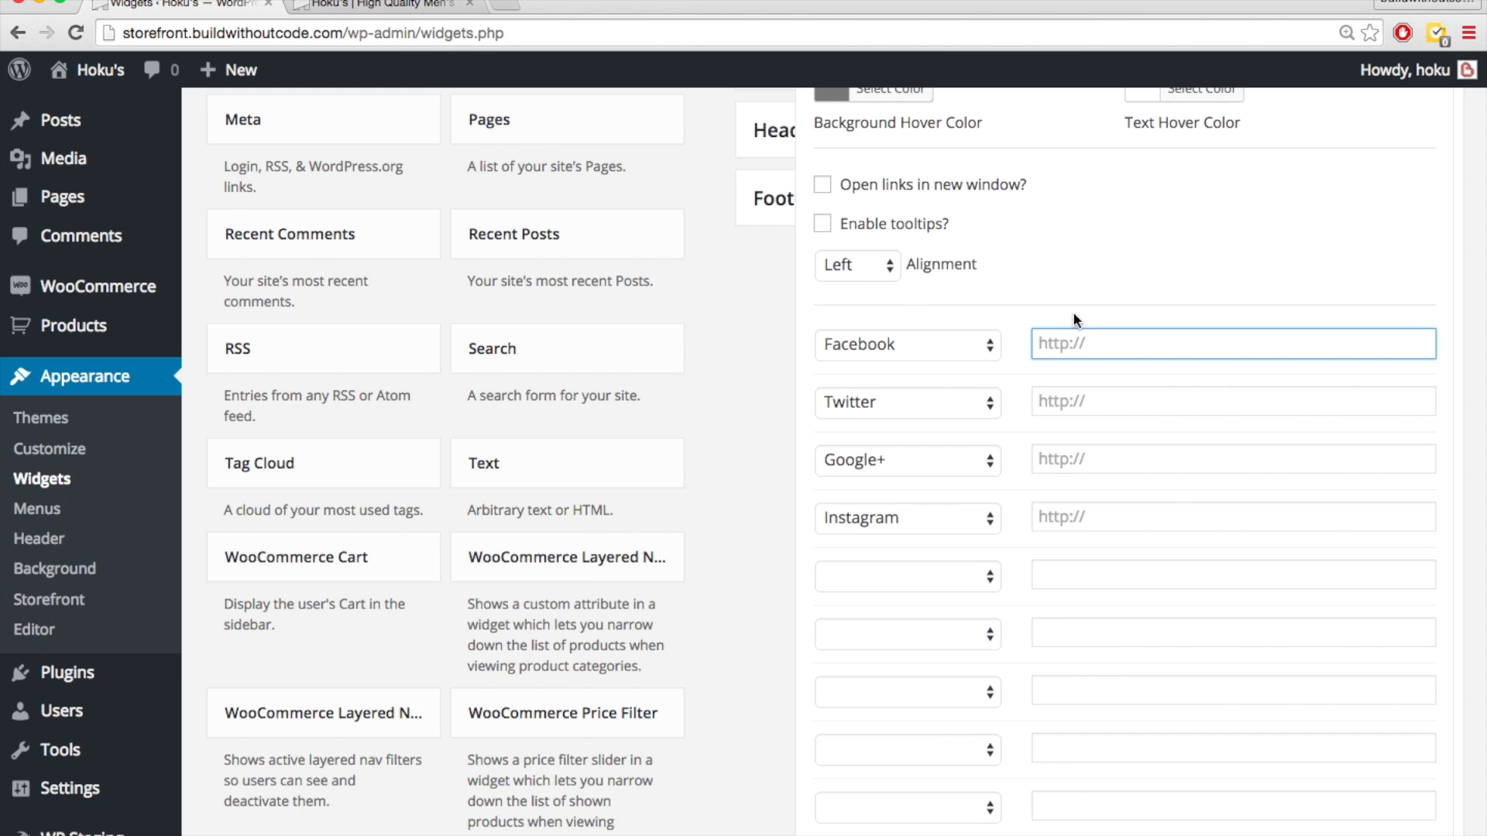
scroll(1073, 314, "up", 1)
type("#")
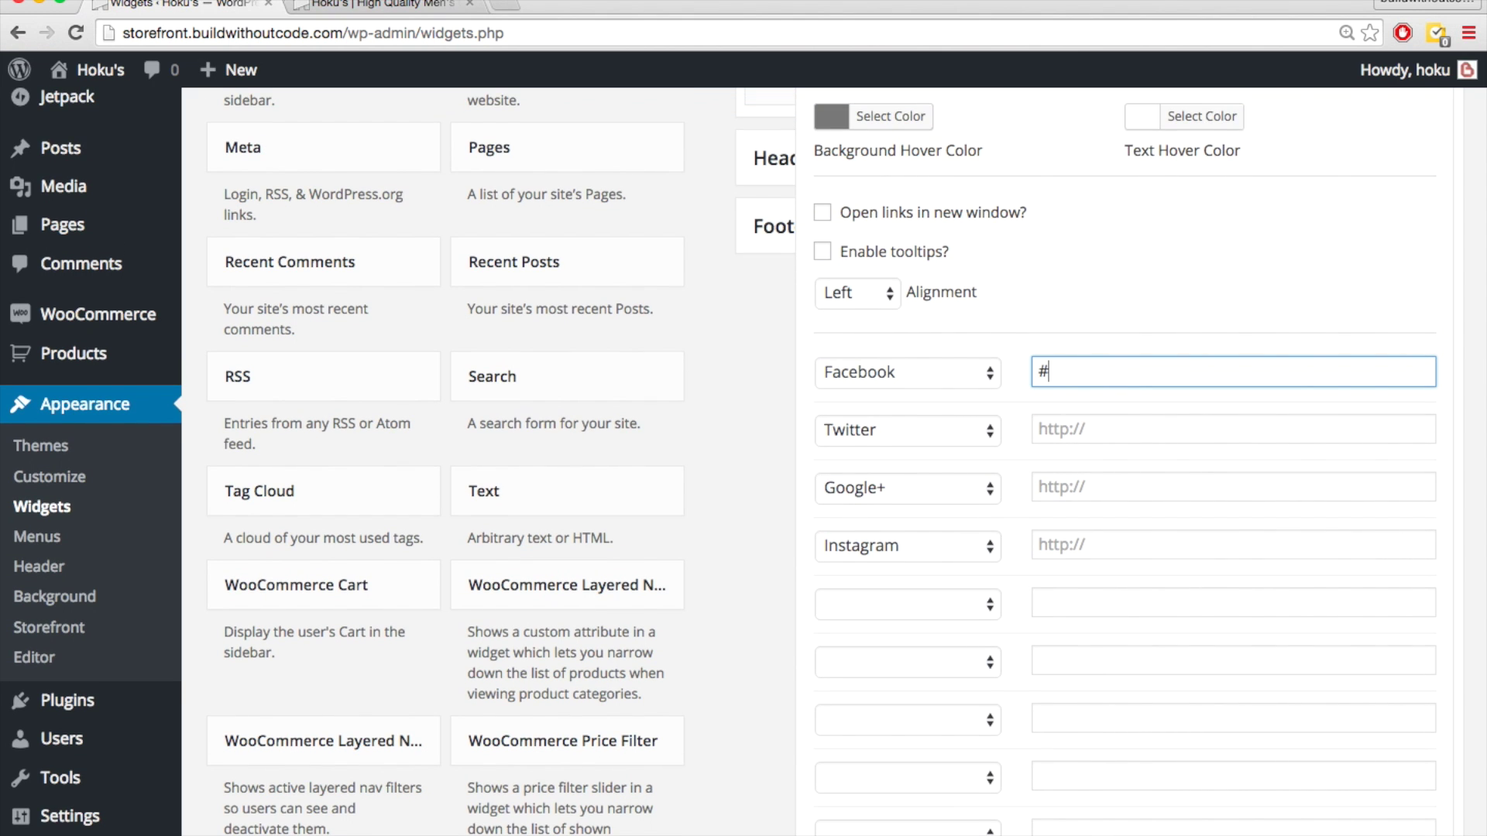
left_click(1065, 428)
type("#")
left_click(1070, 488)
type("#")
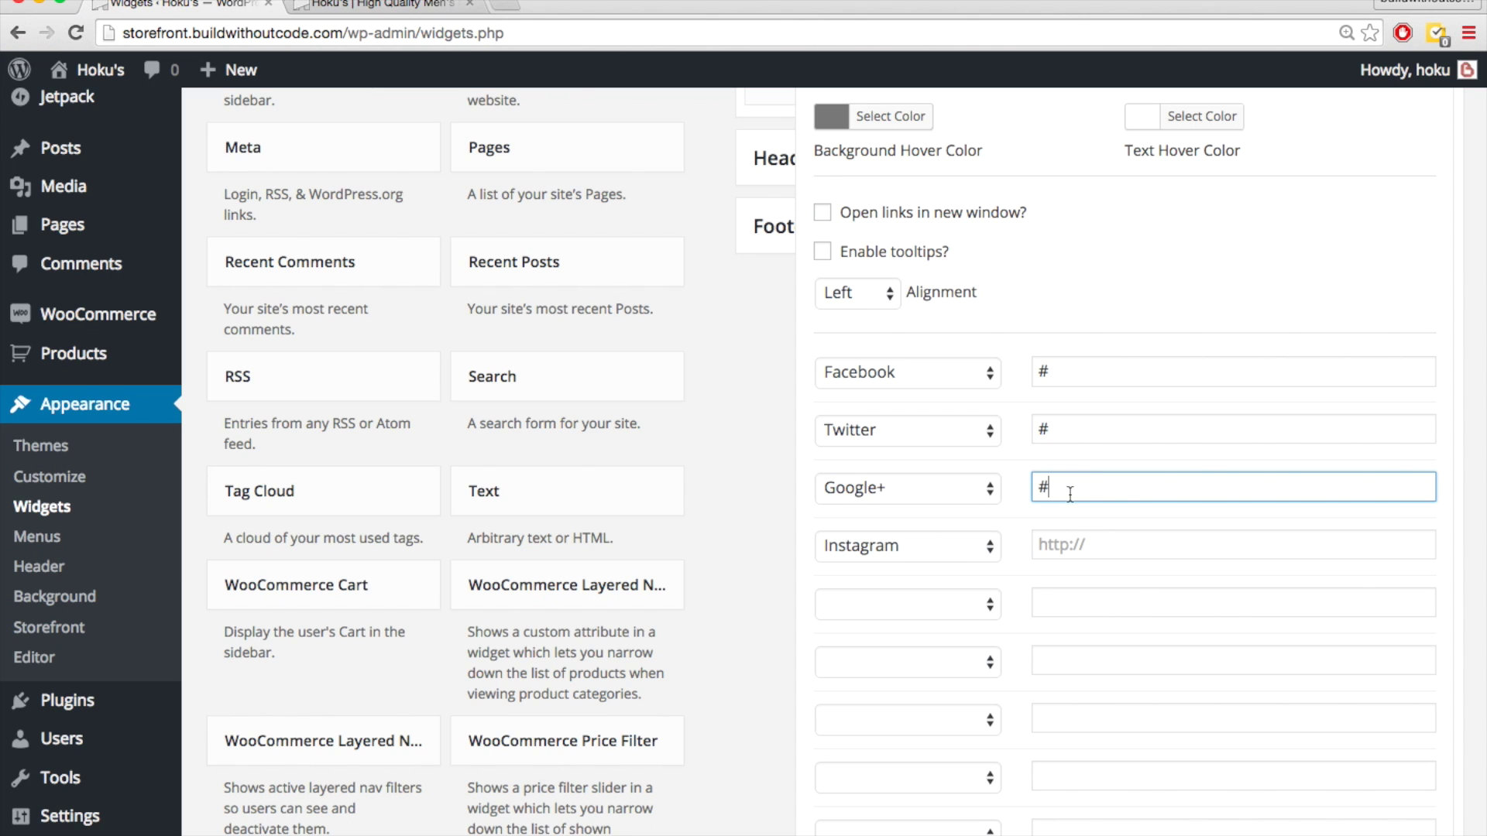
left_click(1058, 546)
type("#")
left_click(1061, 319)
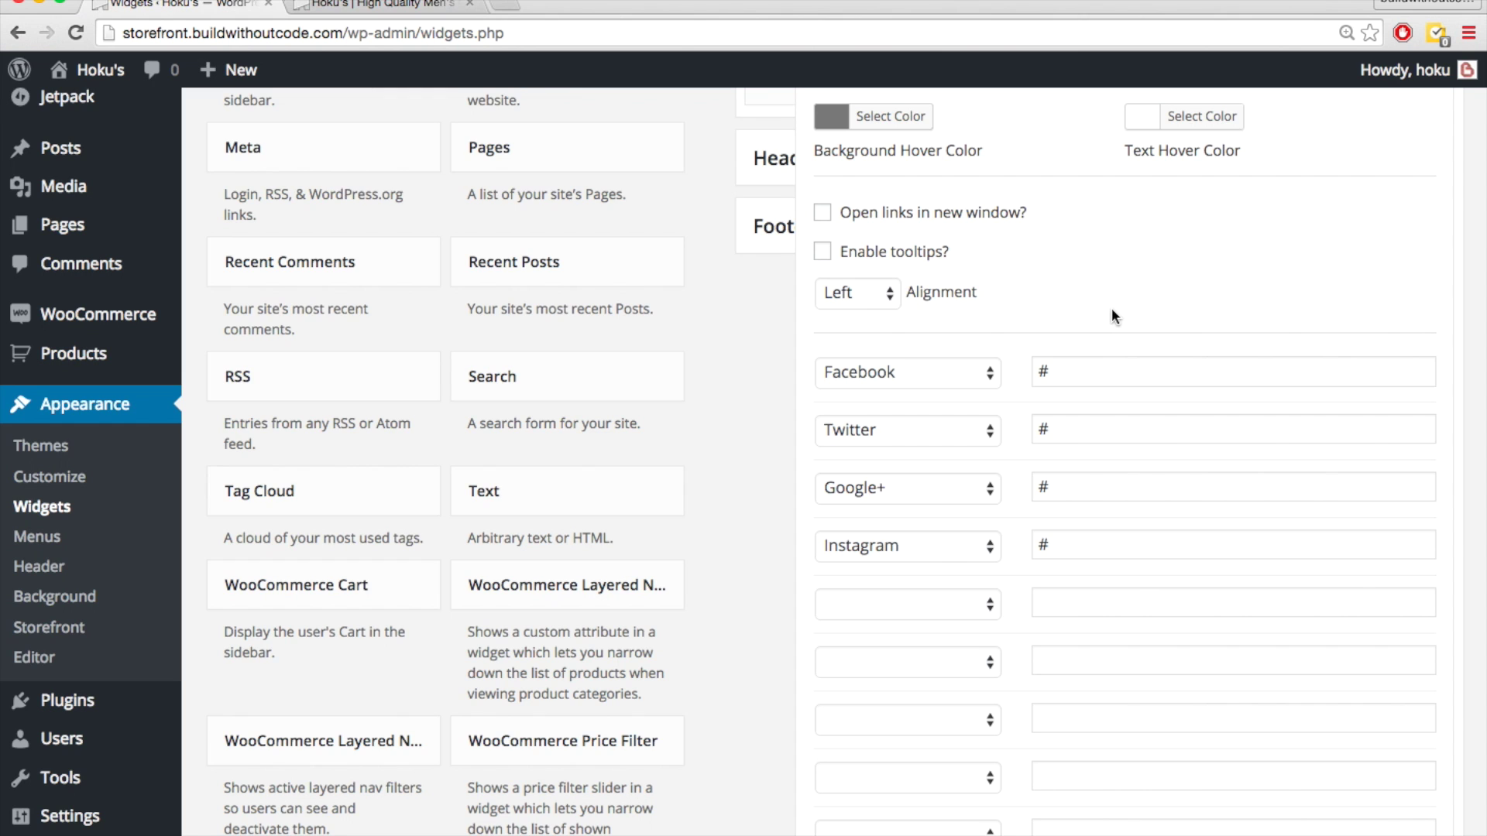
- Save the Follow Us social icons widget in Footer 2 and collapse it
scroll(1113, 311, "down", 1)
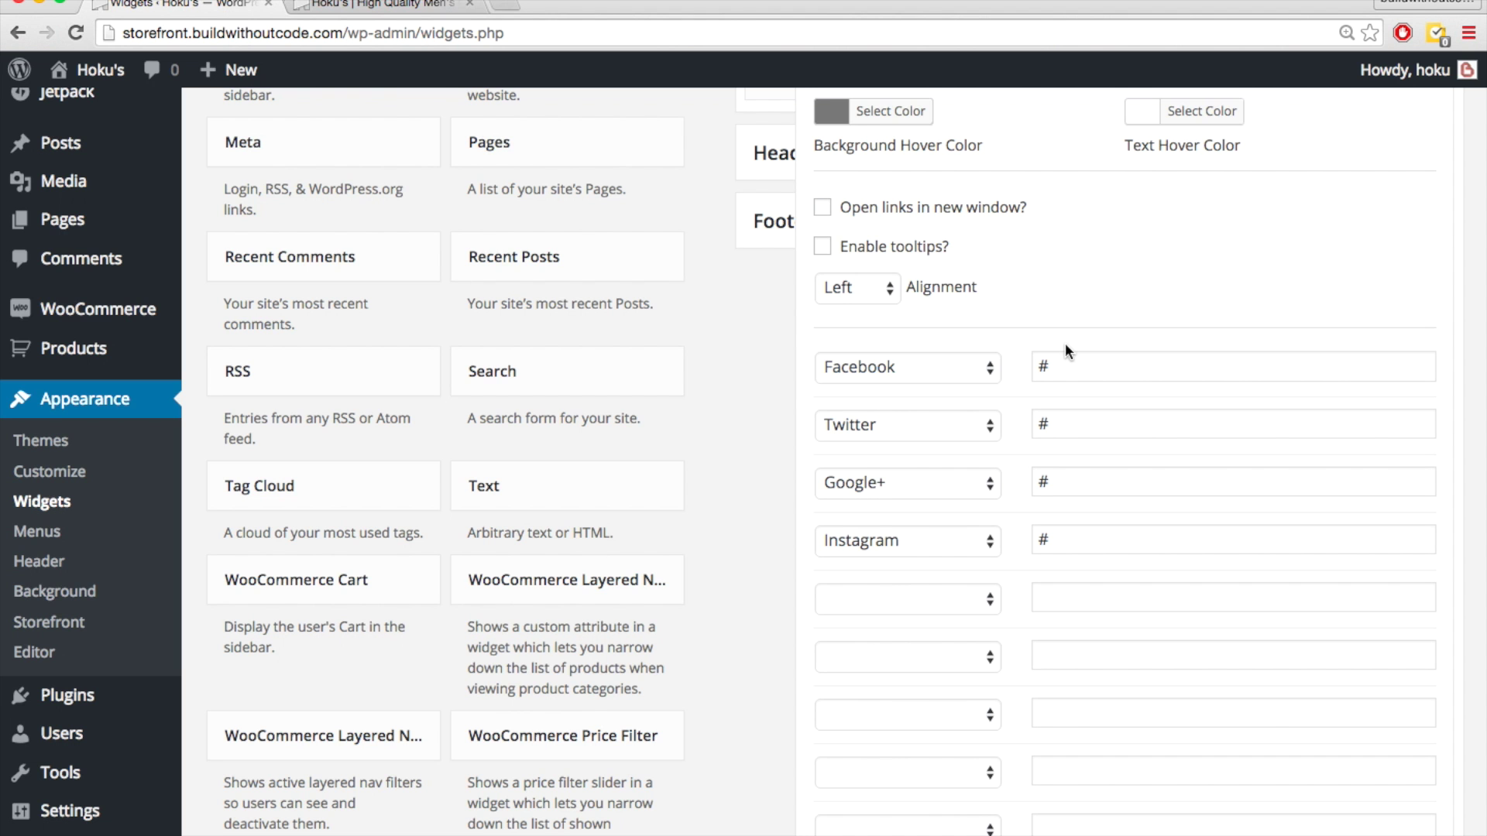
scroll(1066, 345, "down", 10)
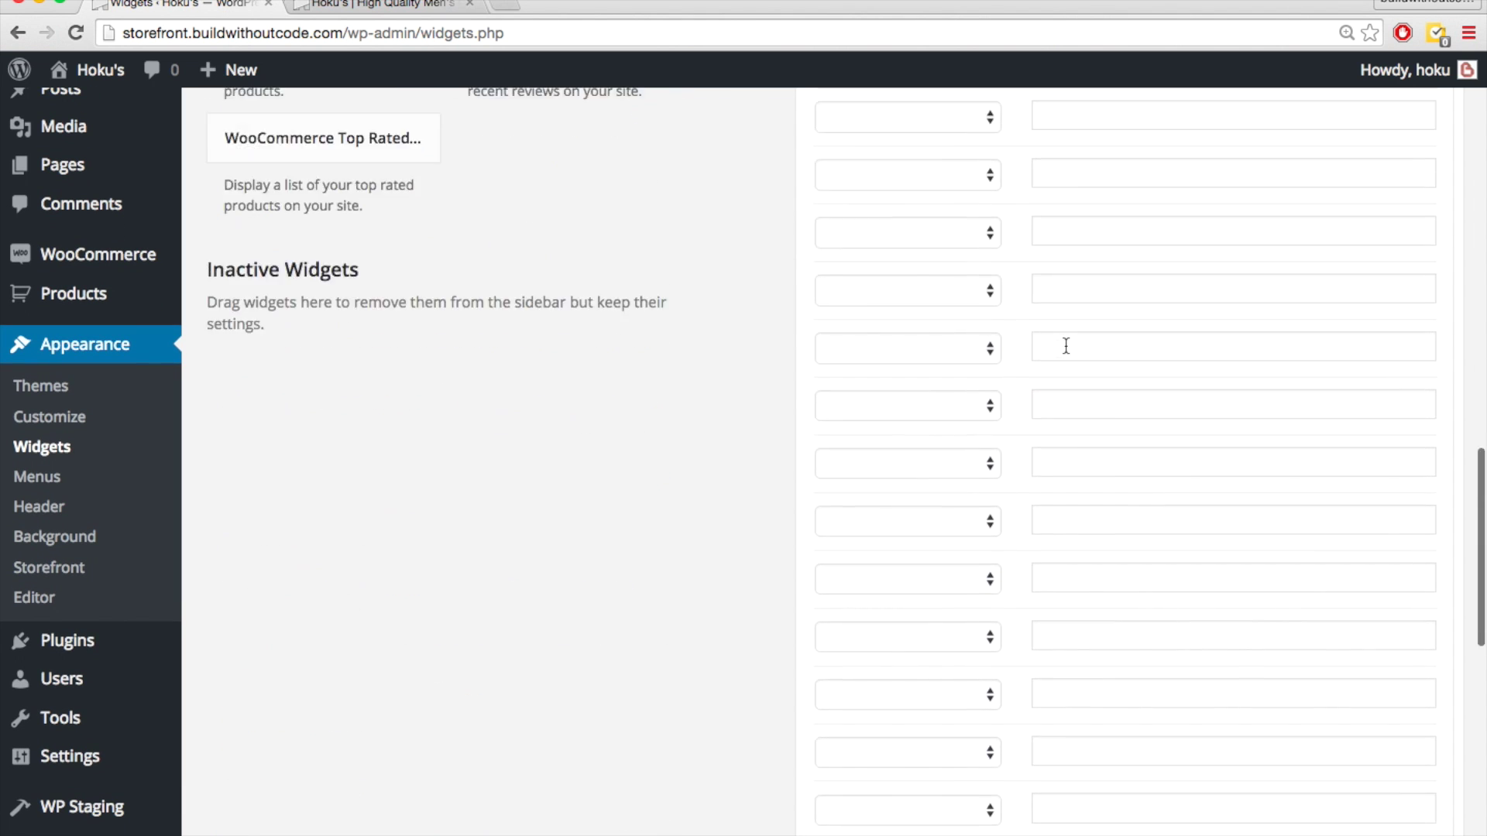
scroll(1065, 345, "down", 5)
left_click(1406, 621)
scroll(1349, 417, "up", 10)
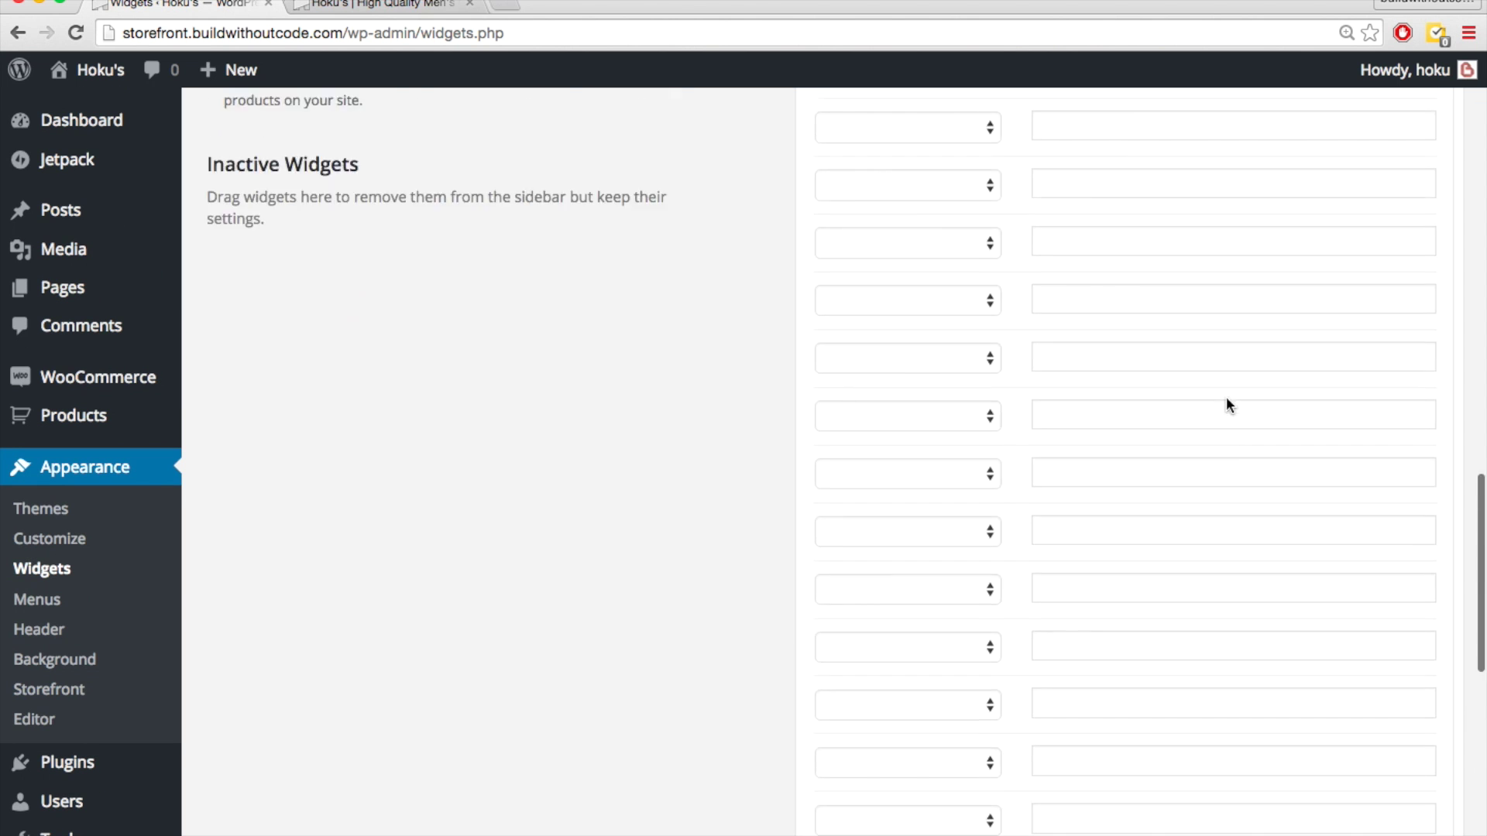
scroll(1038, 402, "up", 15)
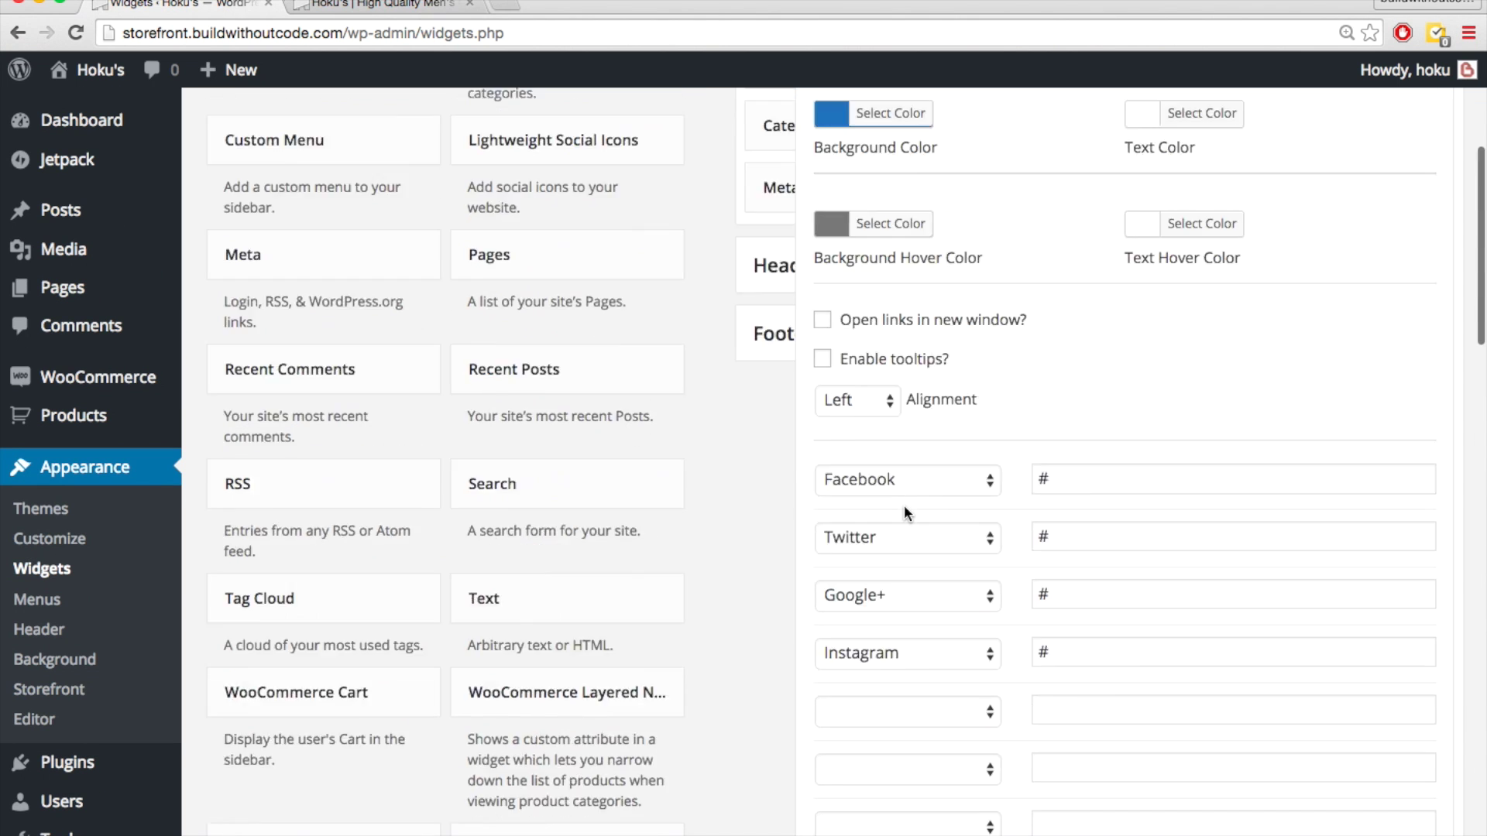
scroll(1327, 453, "up", 2)
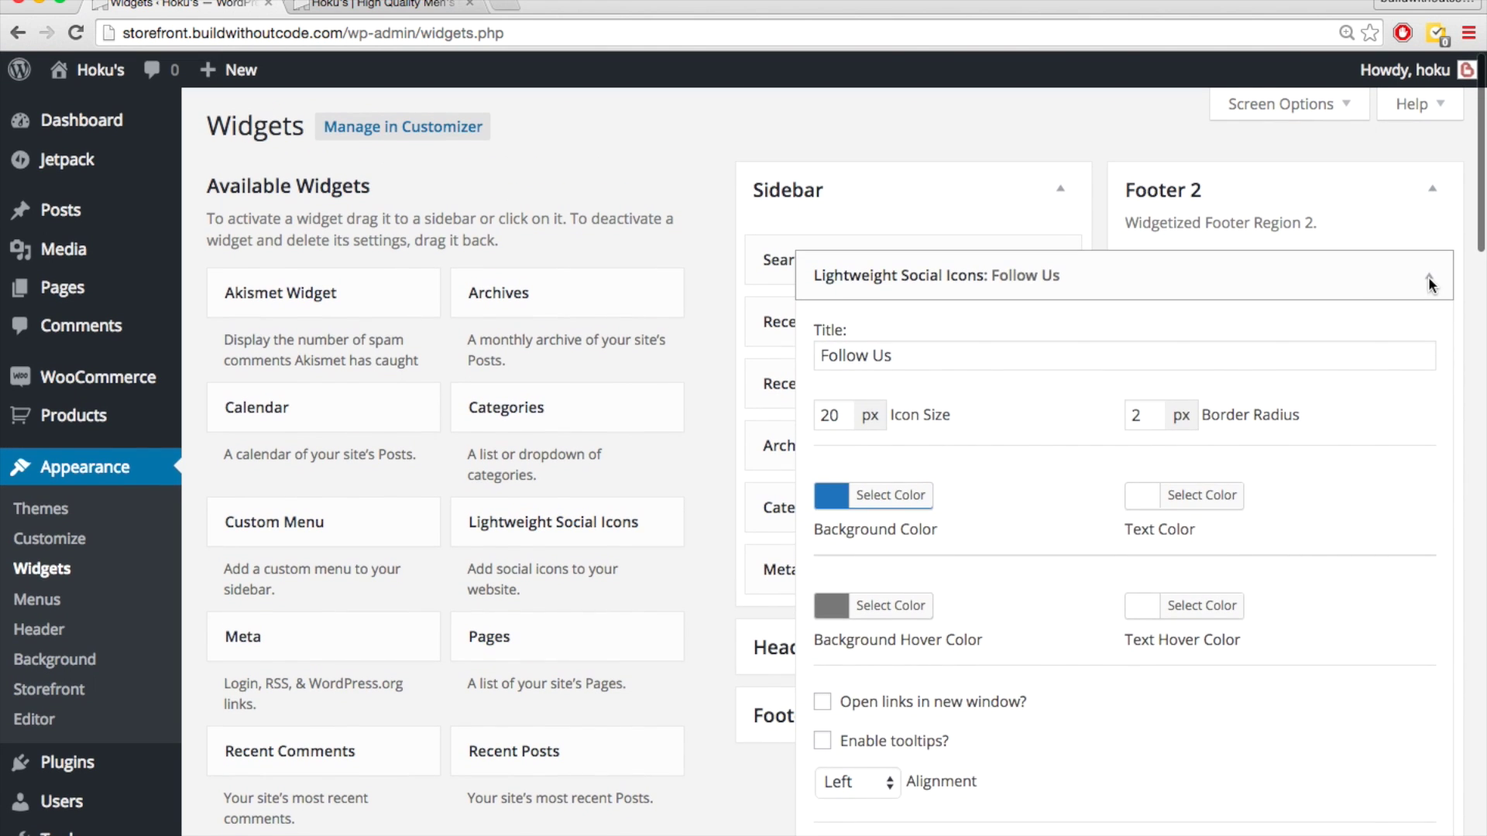
left_click(1369, 287)
- Reload the store homepage and check how the Follow Us icons are laid out in the footer
key("ctrl+Tab")
key("ctrl+r")
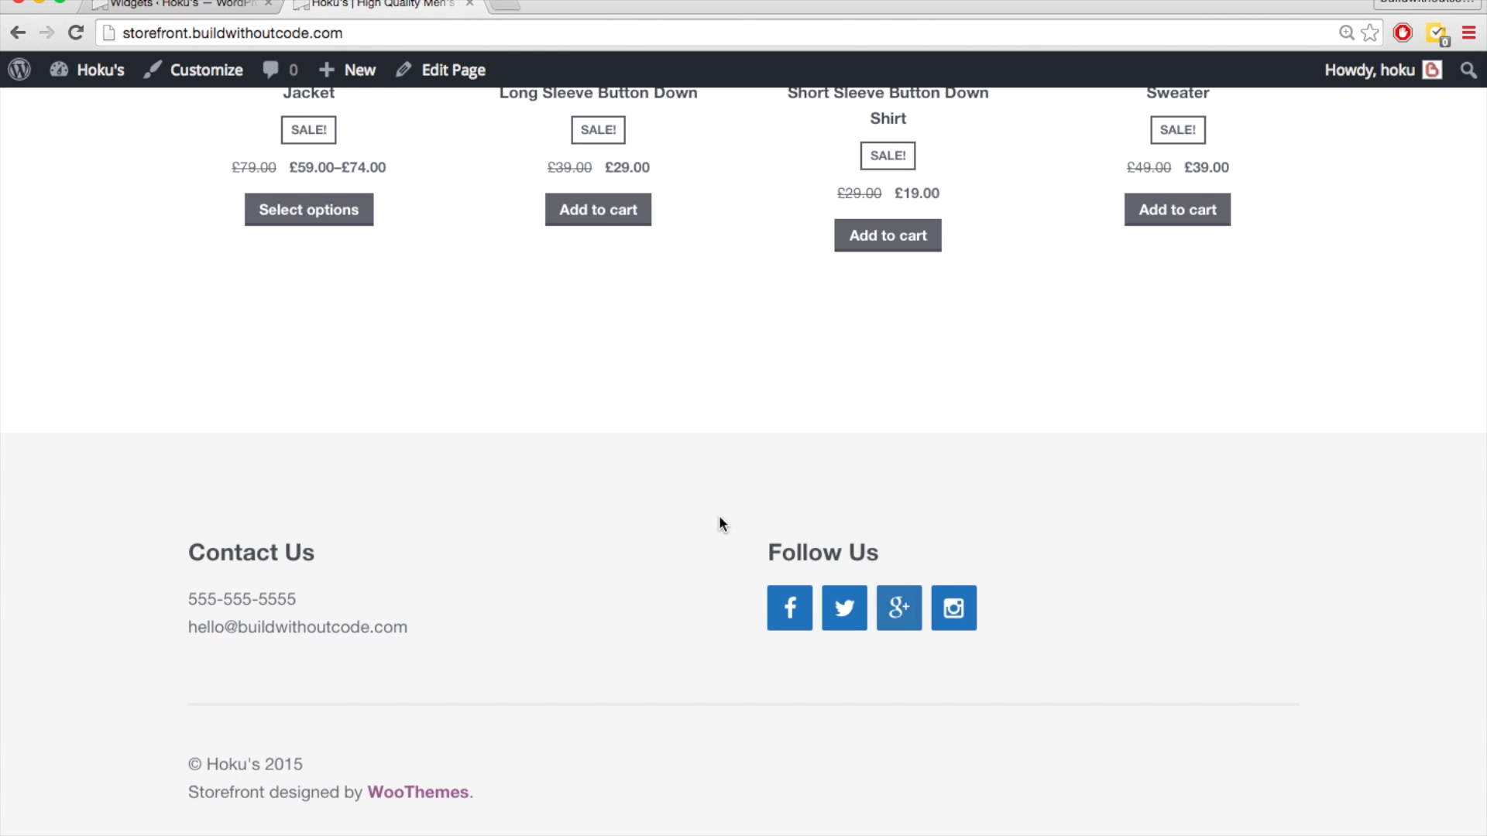
- Open the Jacket product page from the On Sale section and review the widgets in its sidebar
scroll(718, 519, "up", 3)
scroll(444, 567, "up", 3)
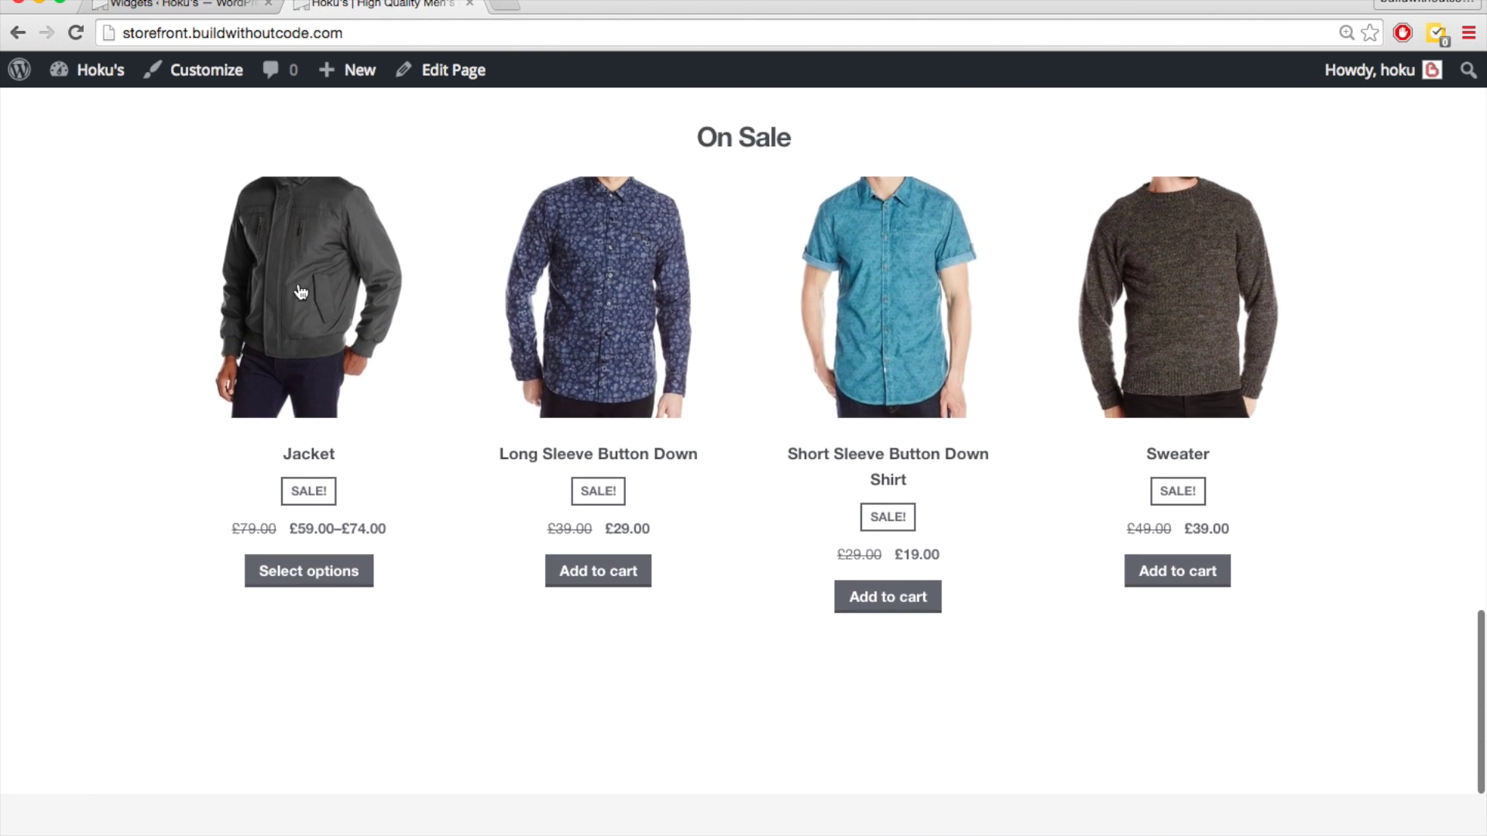
left_click(309, 325)
scroll(67, 550, "down", 3)
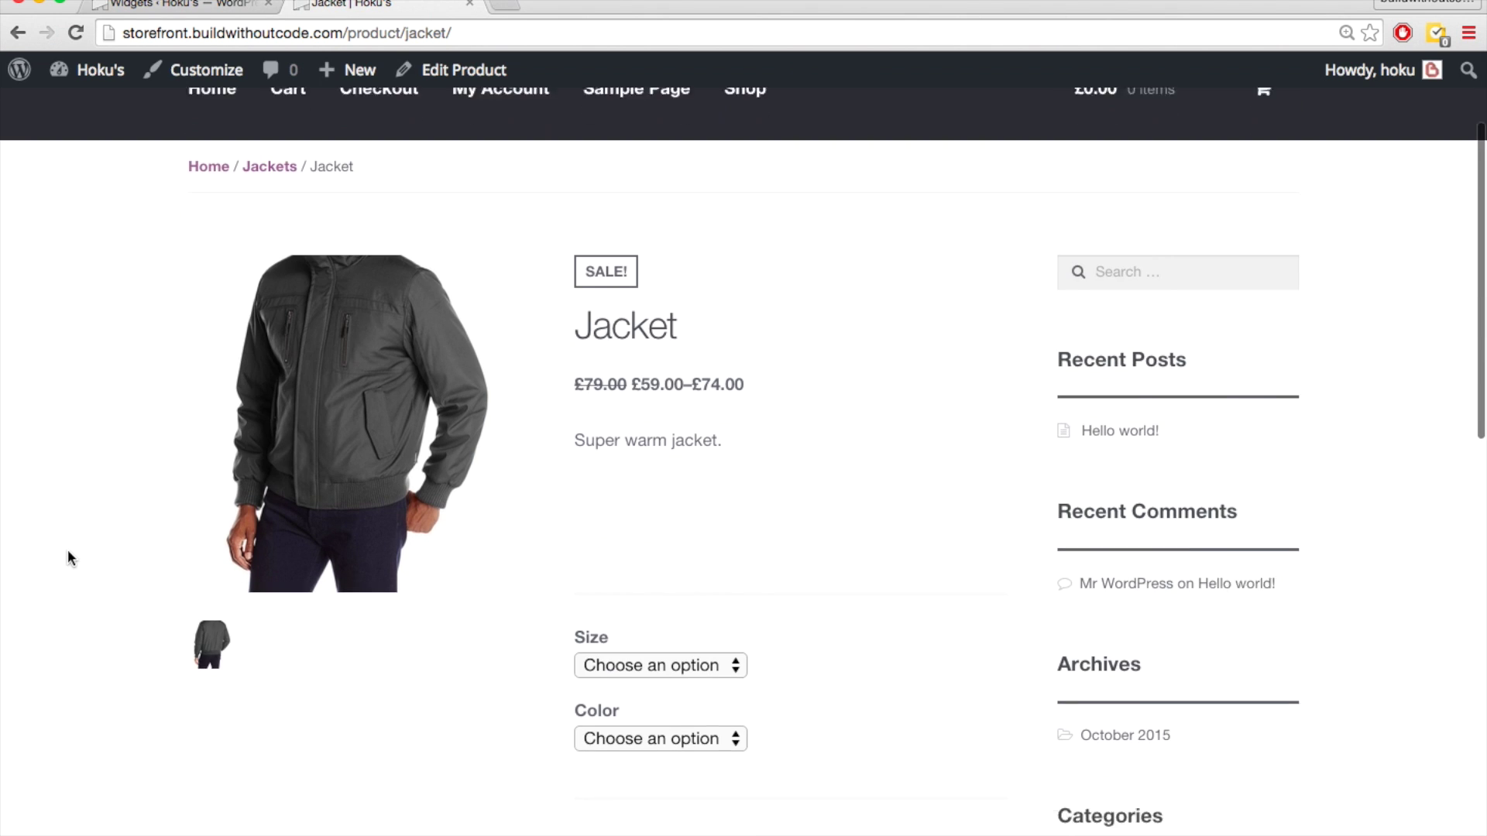
scroll(1123, 327, "down", 1)
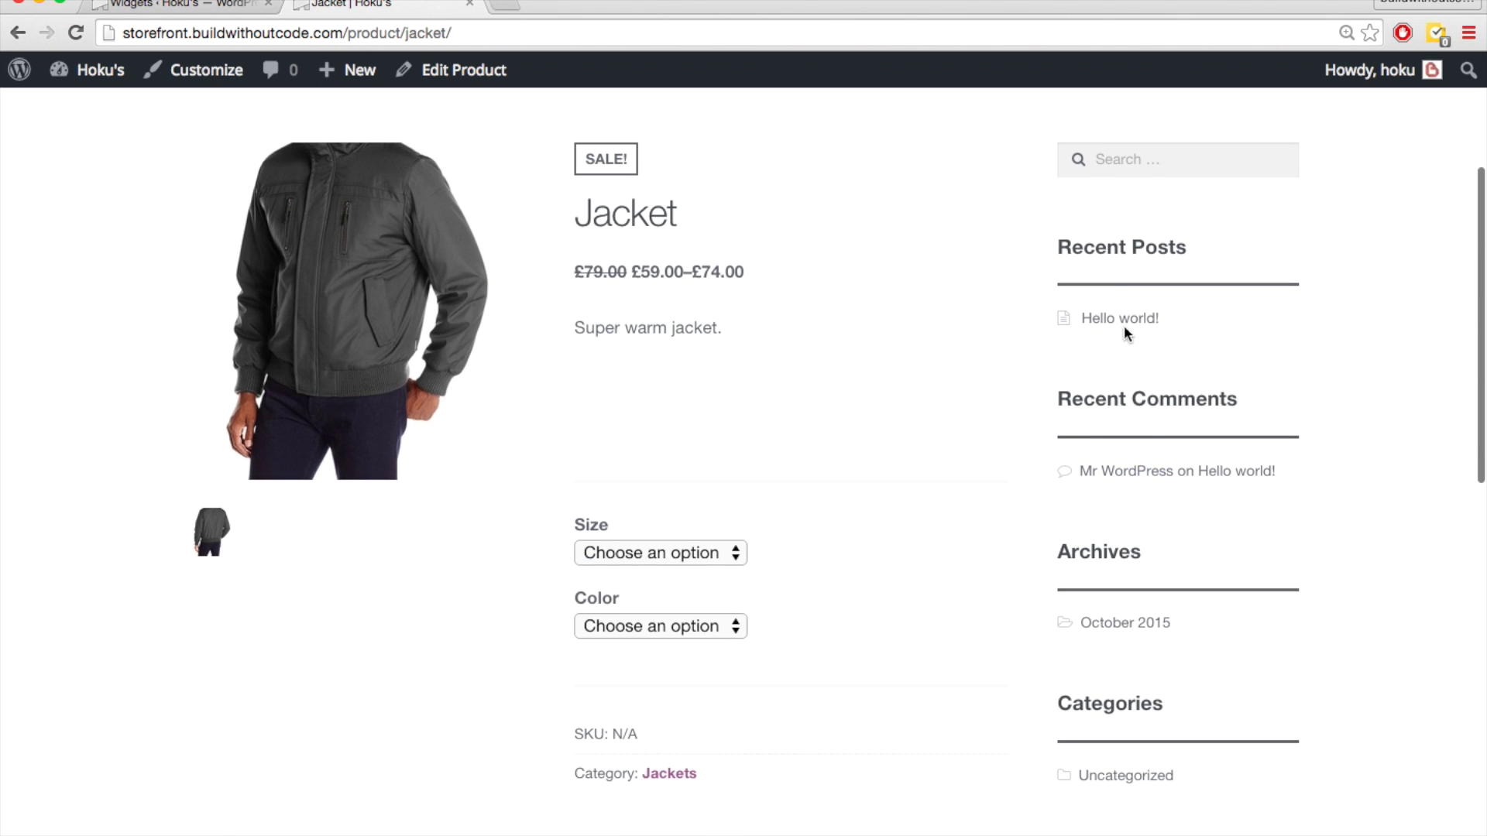
scroll(1087, 632, "down", 5)
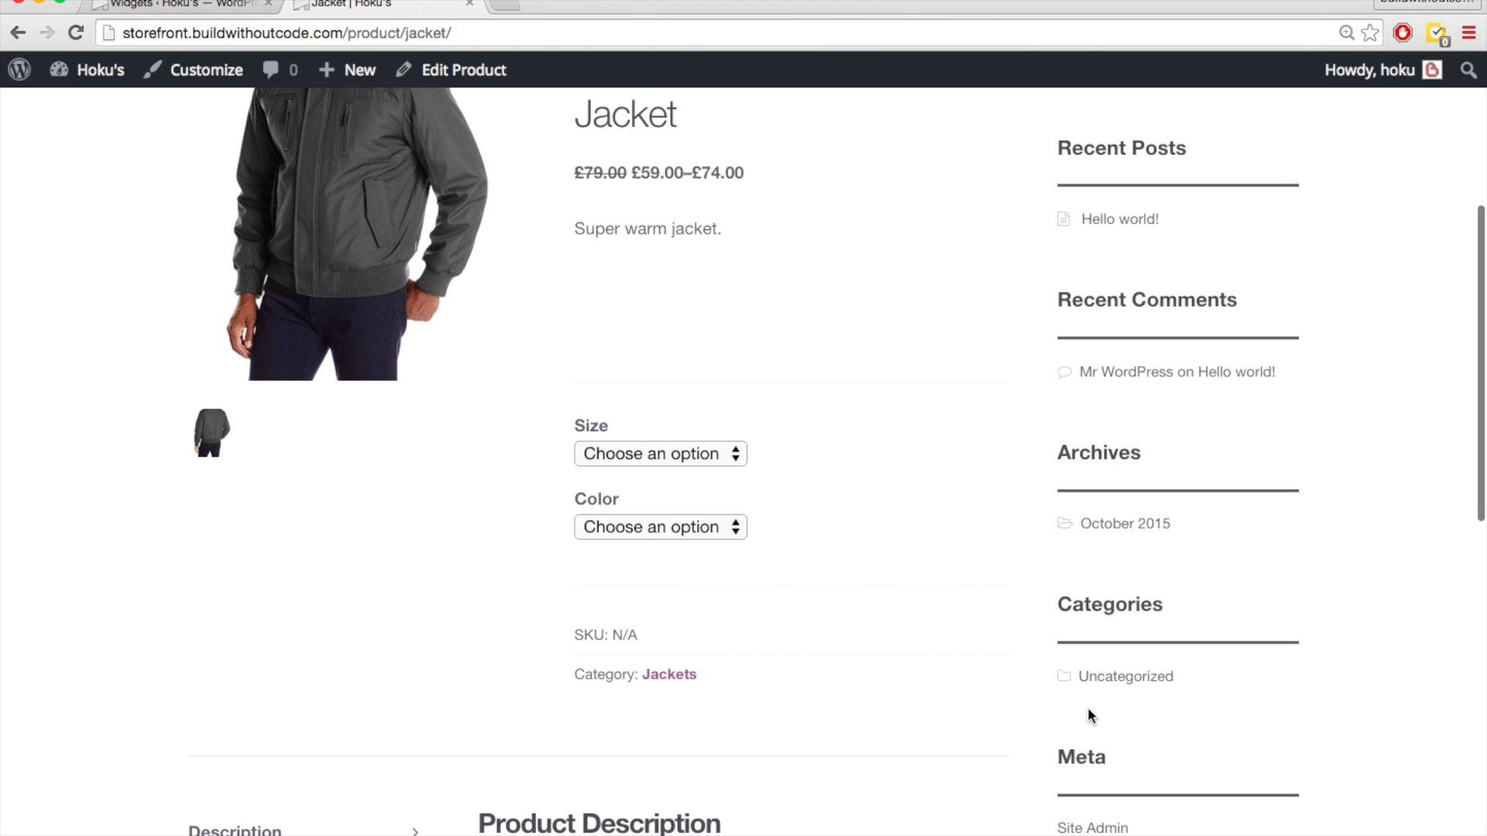
scroll(1087, 708, "up", 7)
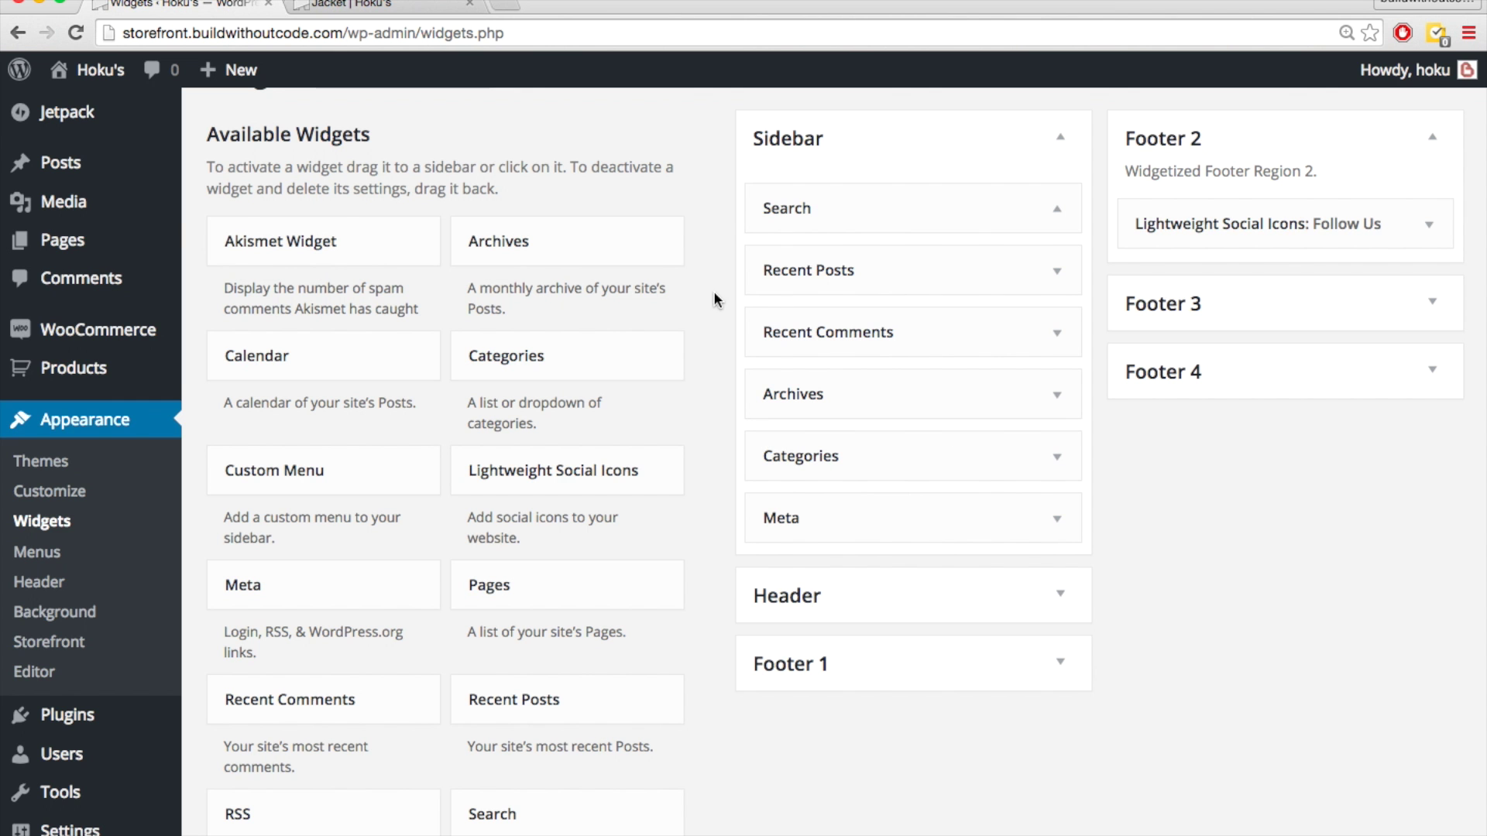
- Remove the Search, Recent Comments, Archives, Categories and Meta widgets from the Sidebar area, keeping Recent Posts
scroll(717, 299, "up", 1)
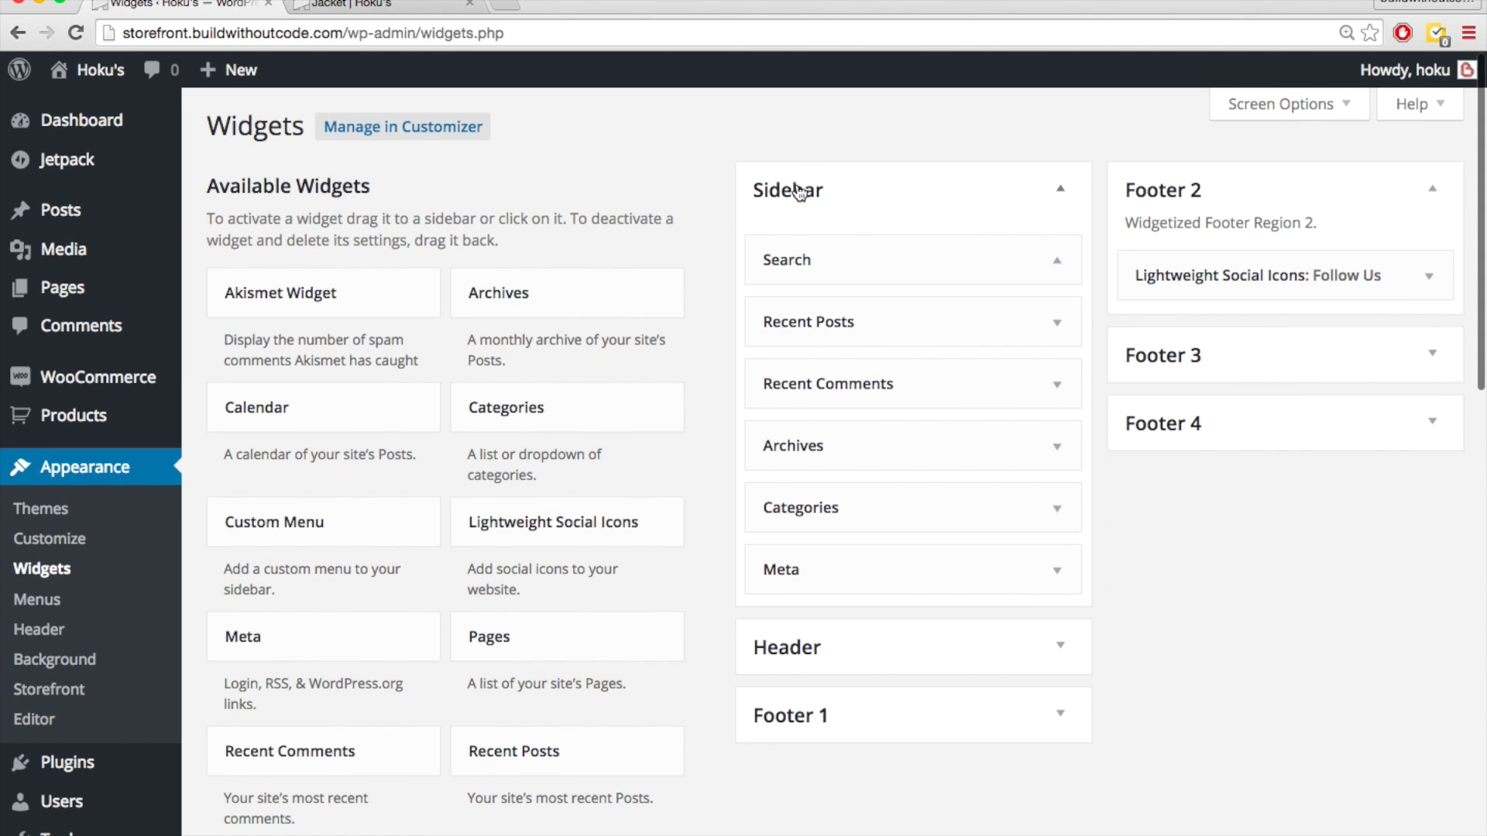
left_click_drag(831, 267, 486, 335)
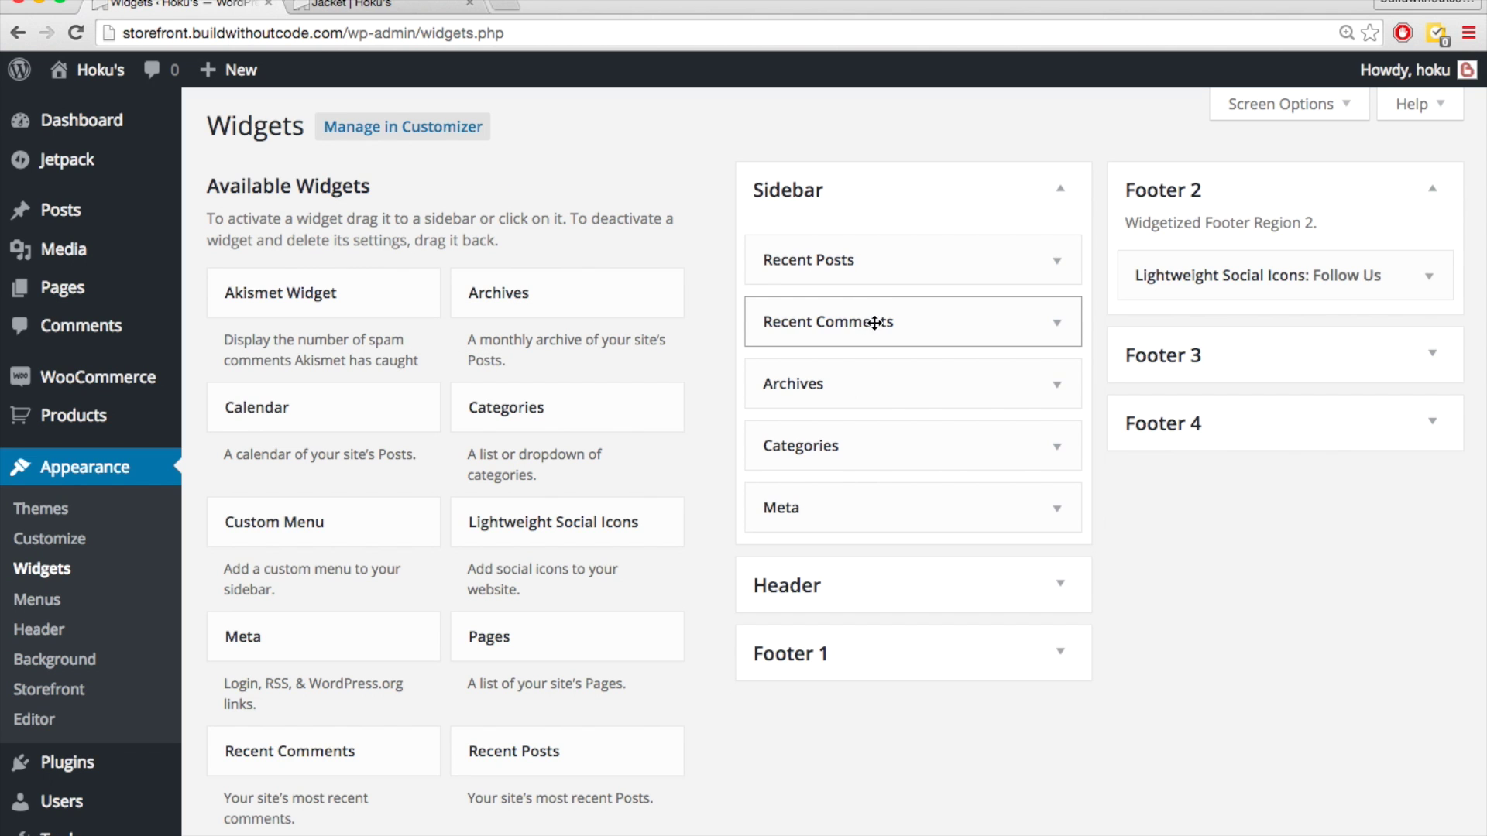
left_click_drag(879, 322, 485, 322)
left_click_drag(803, 332, 521, 335)
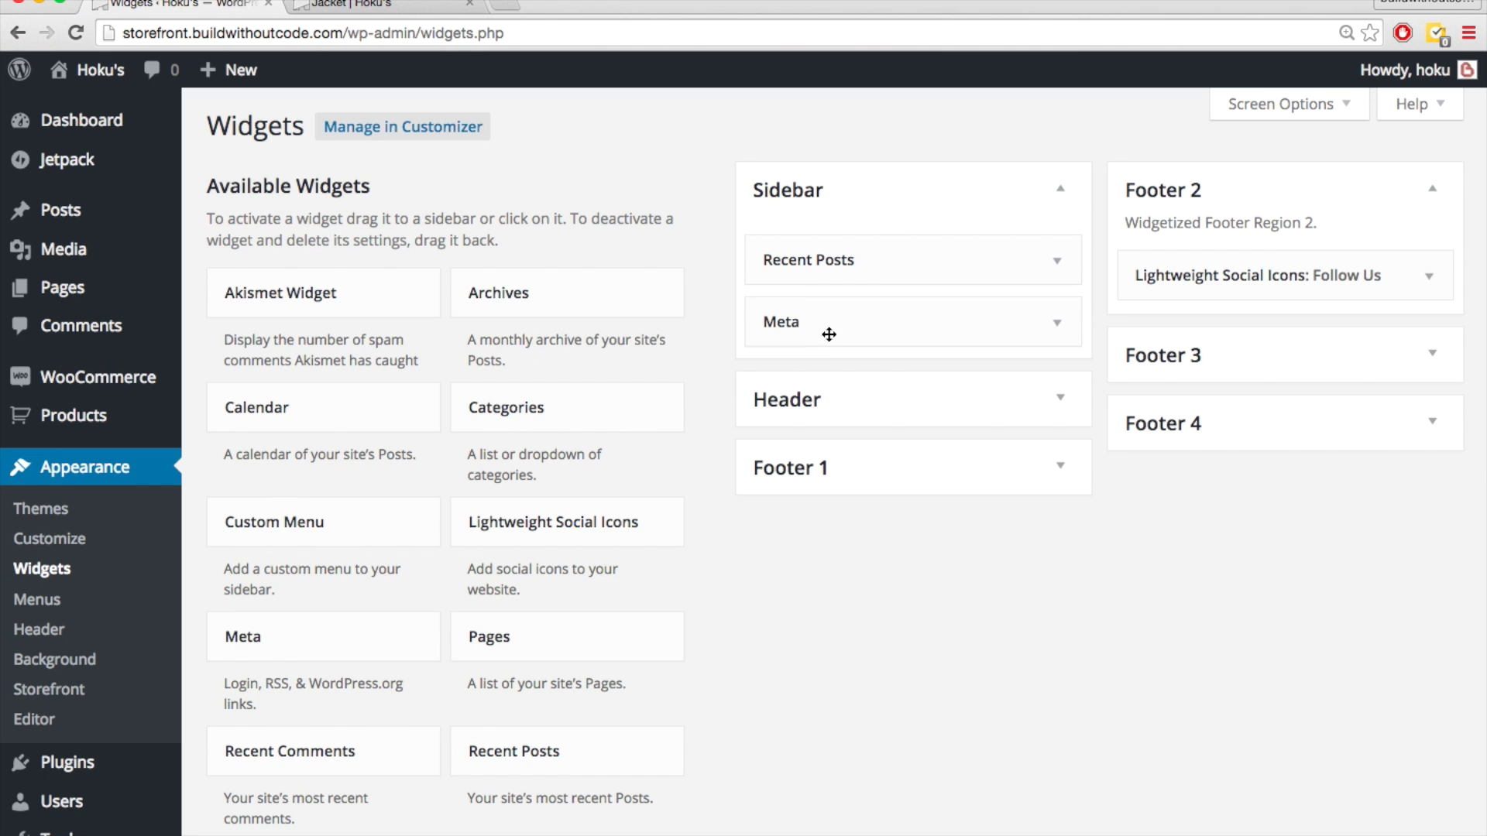
left_click_drag(780, 323, 538, 318)
- Check on the Jacket product page how the Recent Posts widget is displayed in the sidebar
key("ctrl+Tab")
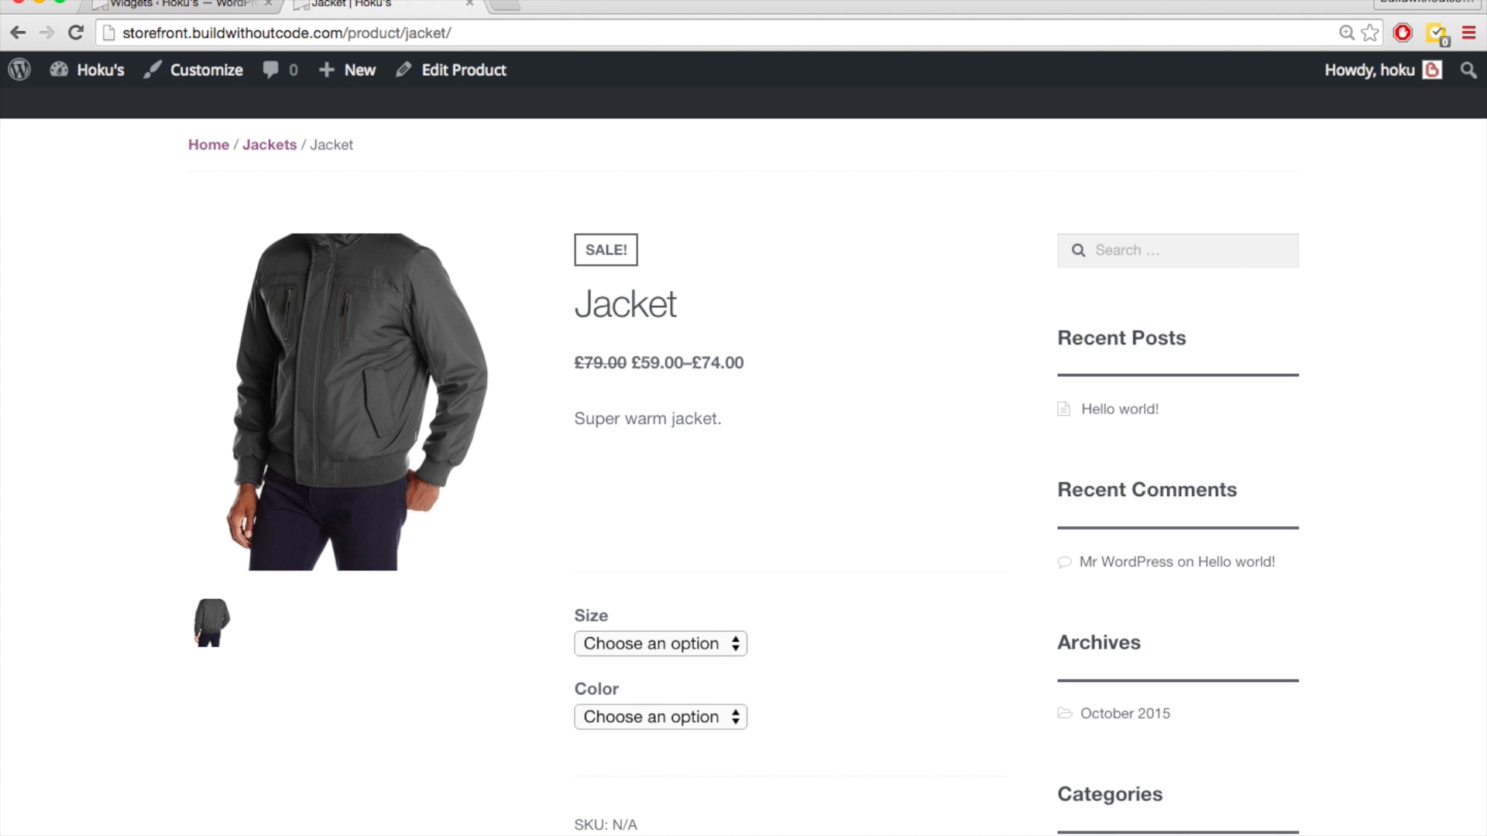
left_click_drag(1060, 341, 1147, 376)
left_click(1106, 355)
left_click_drag(1068, 336, 1198, 418)
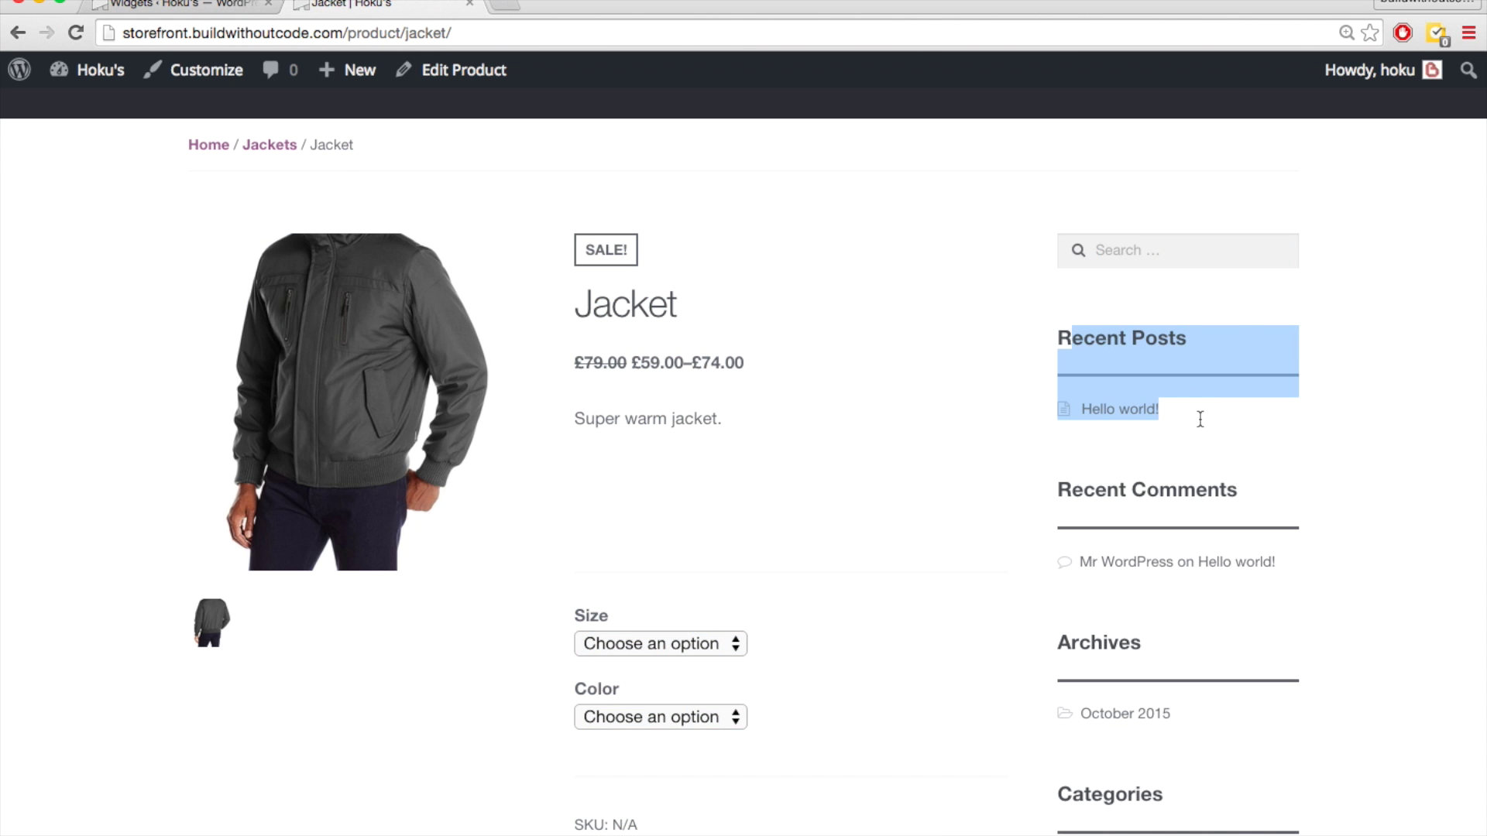
left_click(1213, 439)
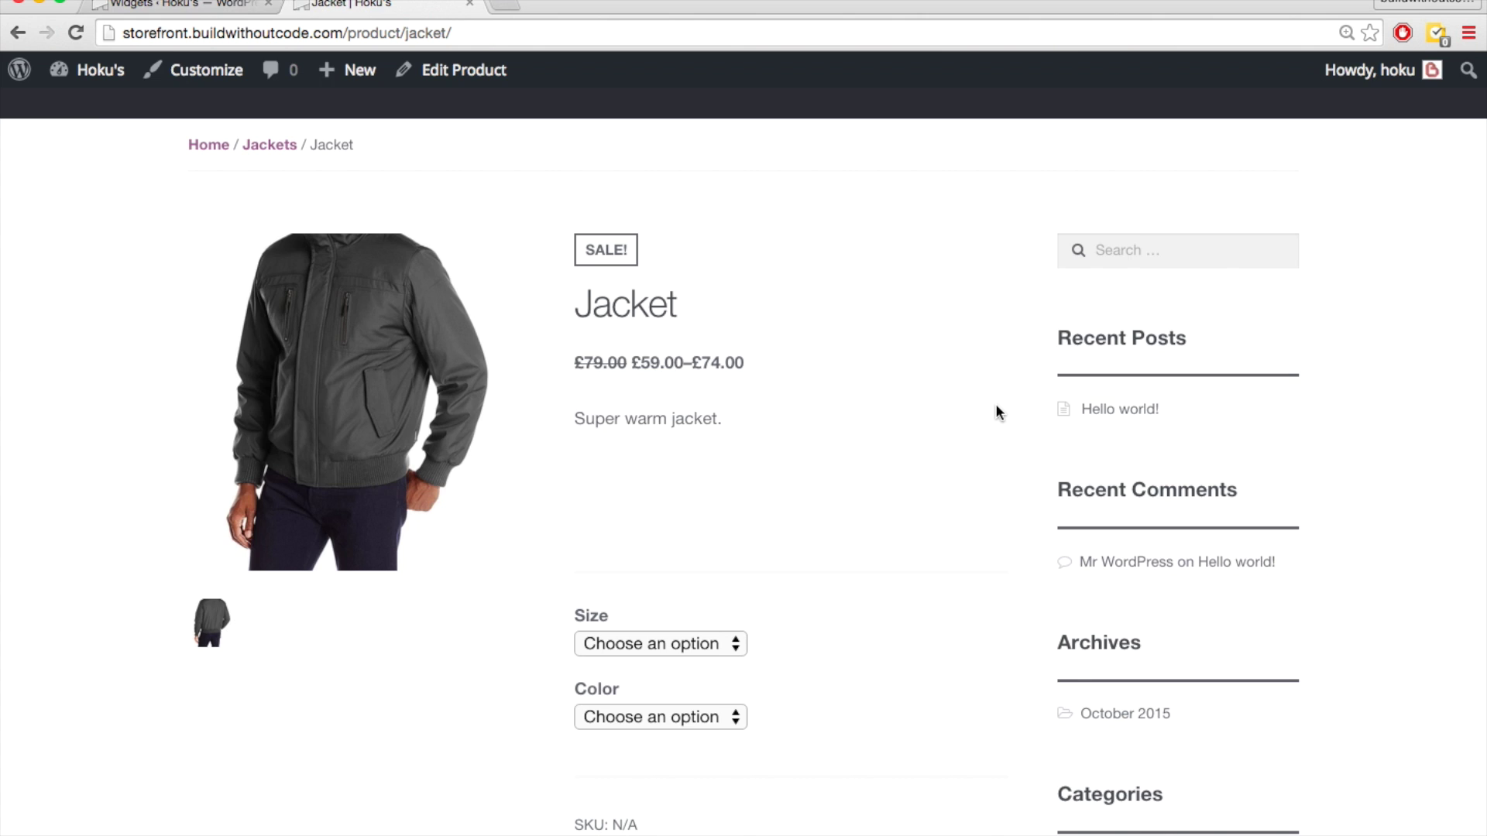
- Return to the Widgets admin page and look up the placement options of the WooCommerce Product Categories widget
key("ctrl+shift+Tab")
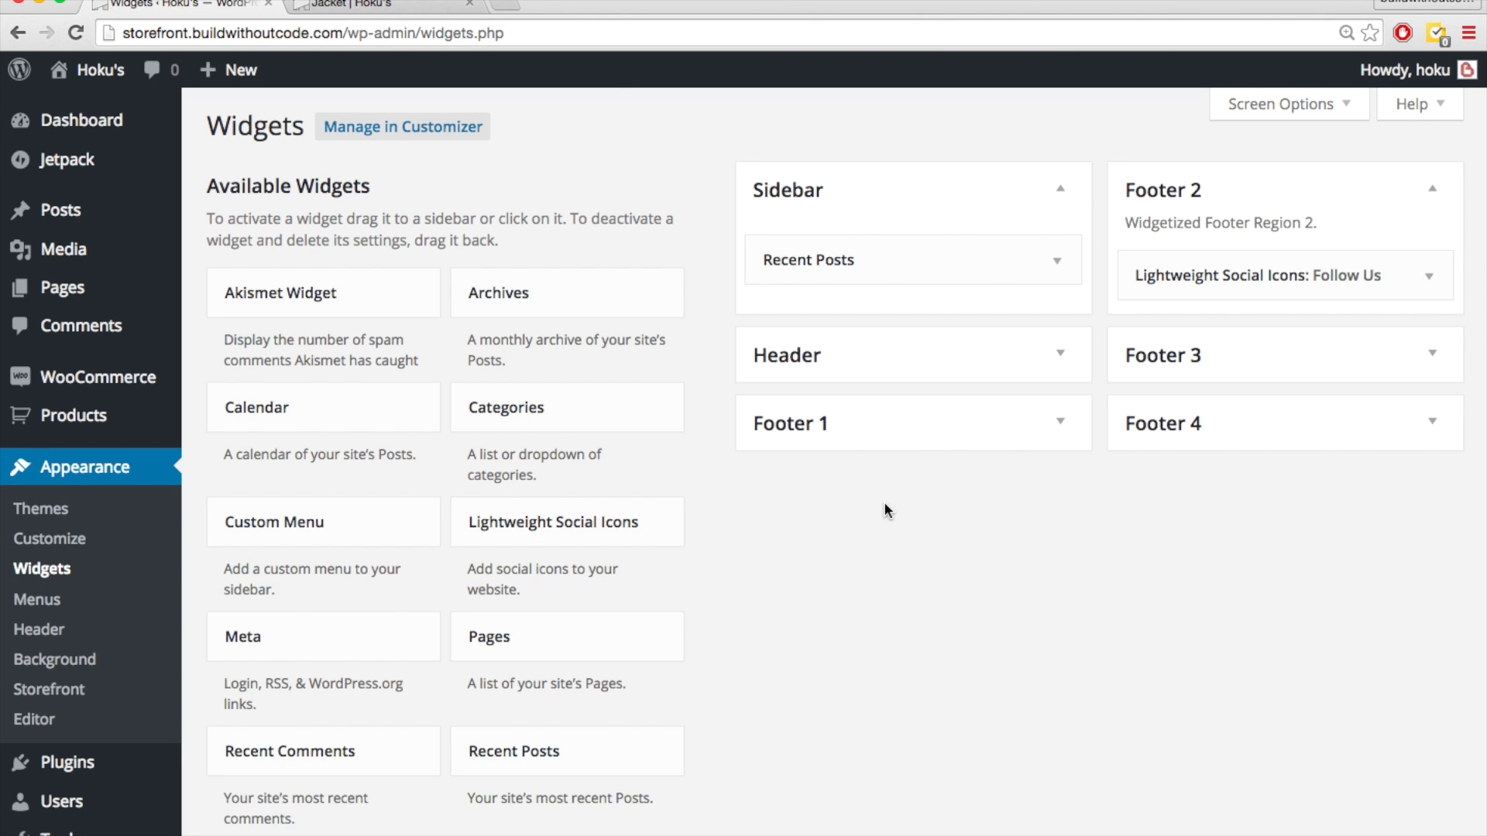
scroll(755, 517, "down", 5)
scroll(755, 519, "down", 4)
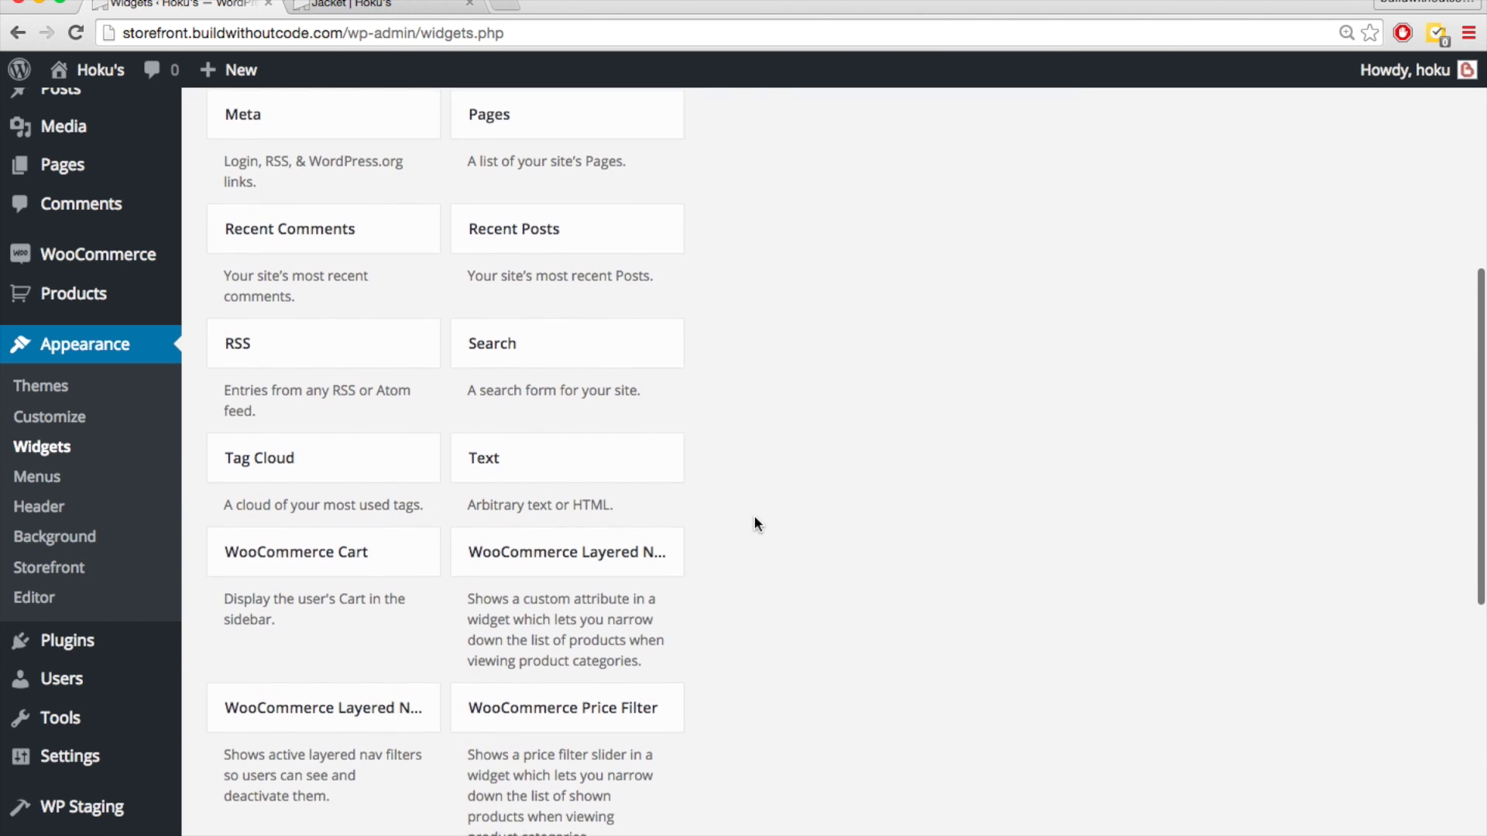
scroll(754, 525, "down", 1)
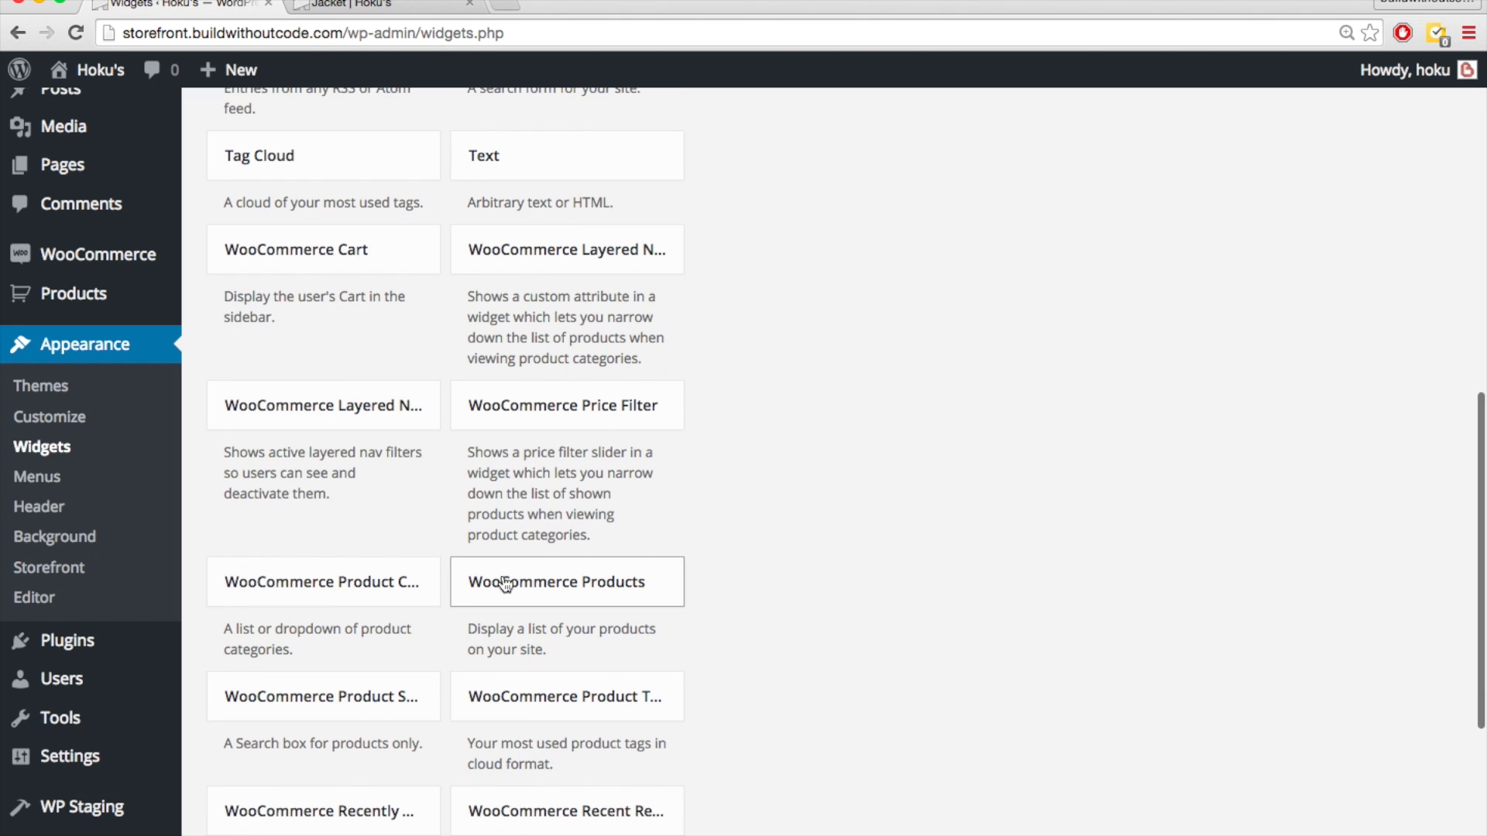
left_click(396, 590)
scroll(395, 590, "down", 1)
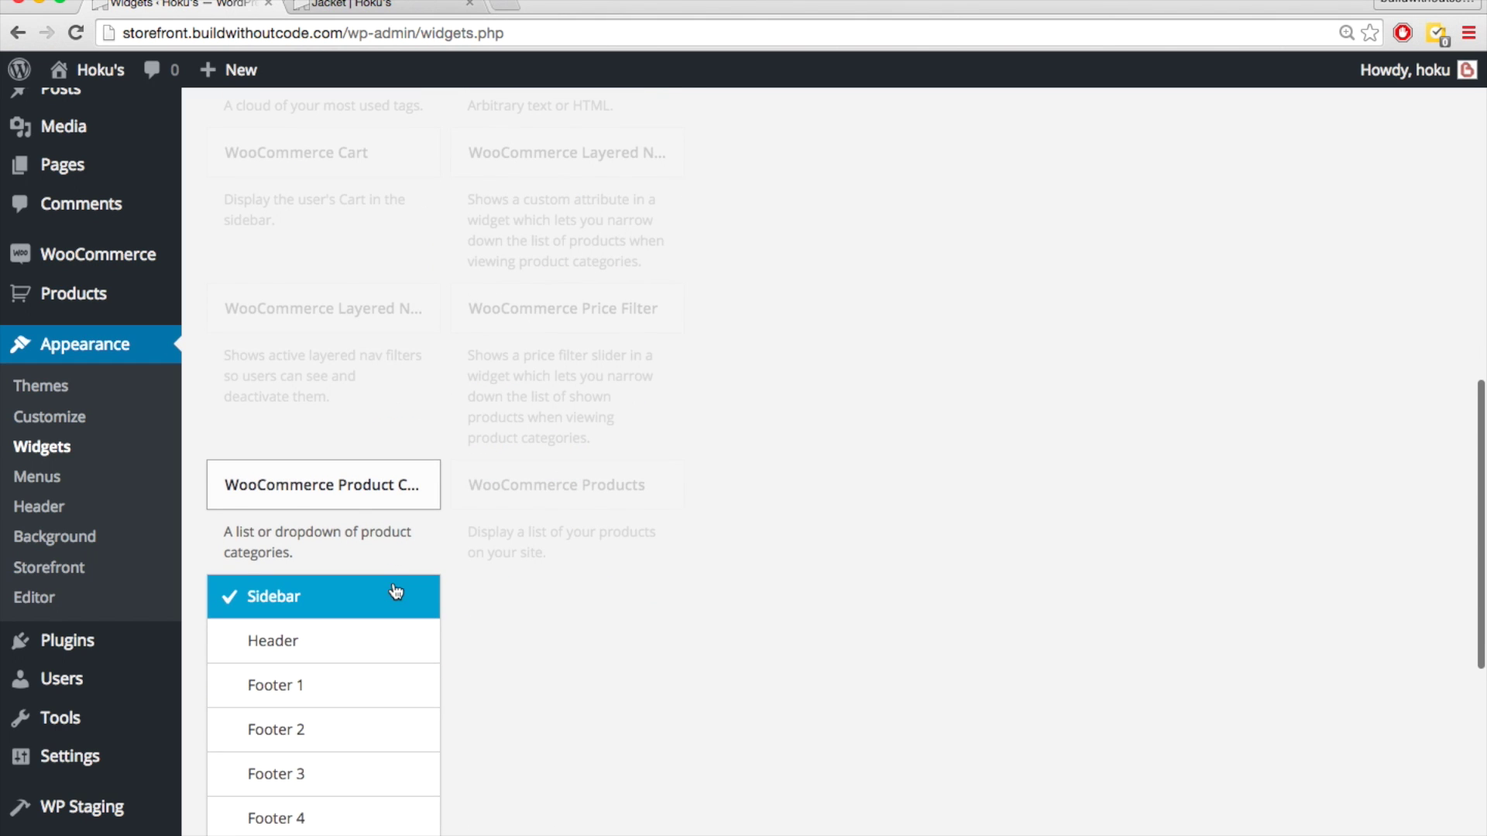
left_click(409, 492)
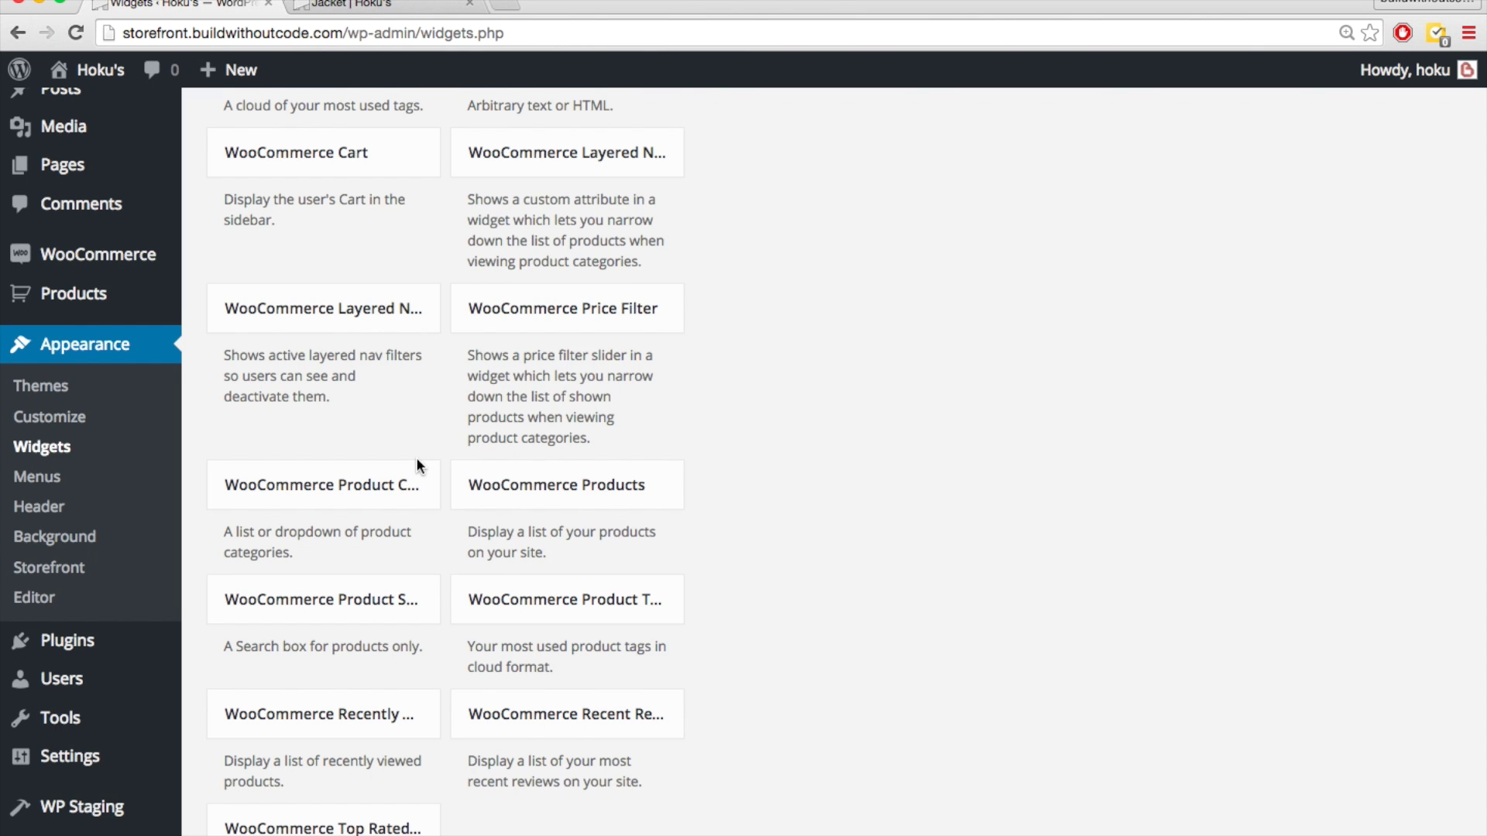
- Add the WooCommerce Product Categories widget to the Sidebar area and collapse its settings
scroll(416, 457, "up", 1)
scroll(463, 392, "down", 1)
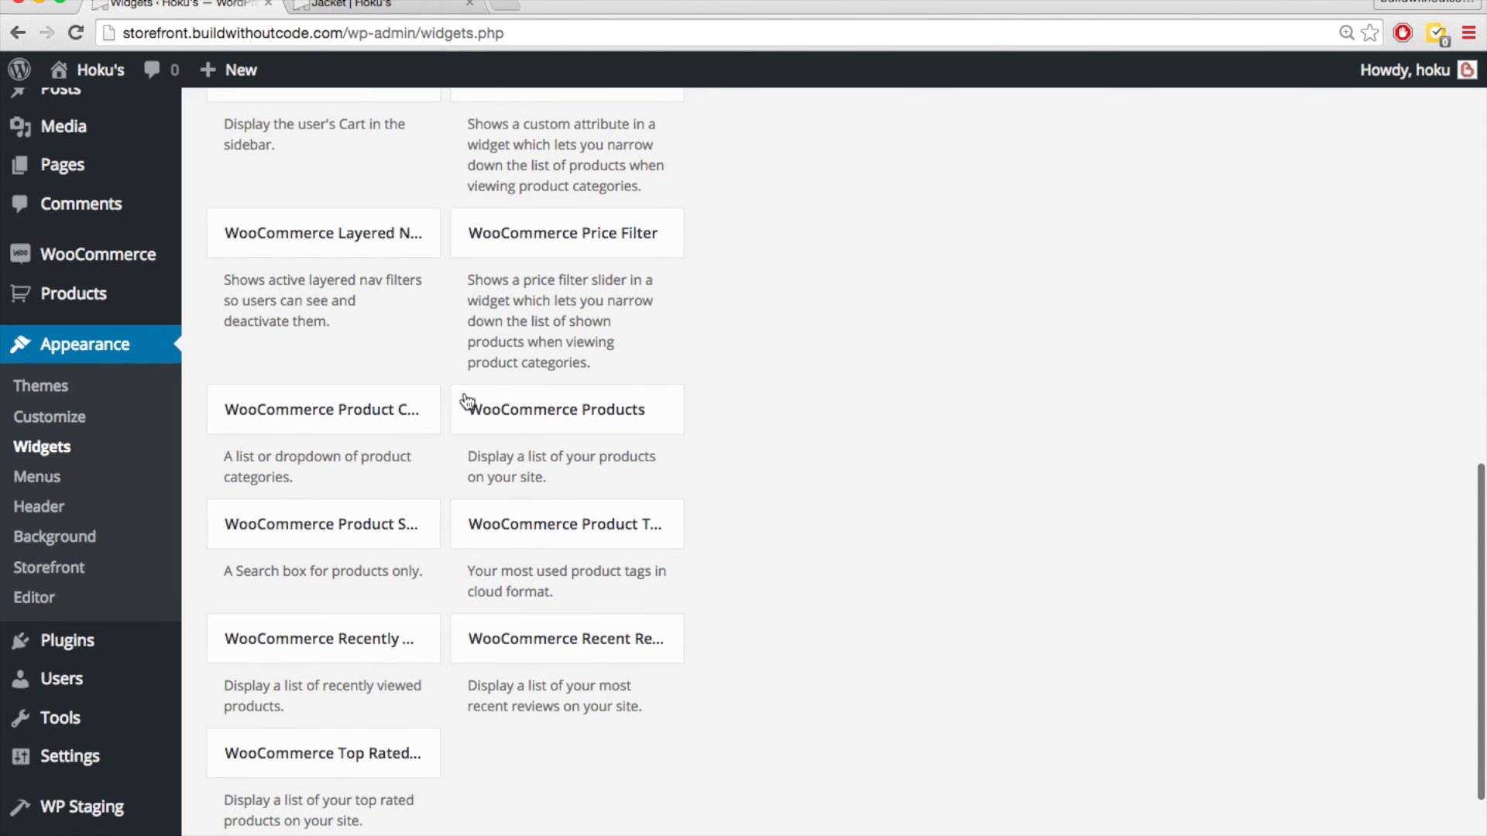
left_click(399, 409)
scroll(368, 517, "down", 2)
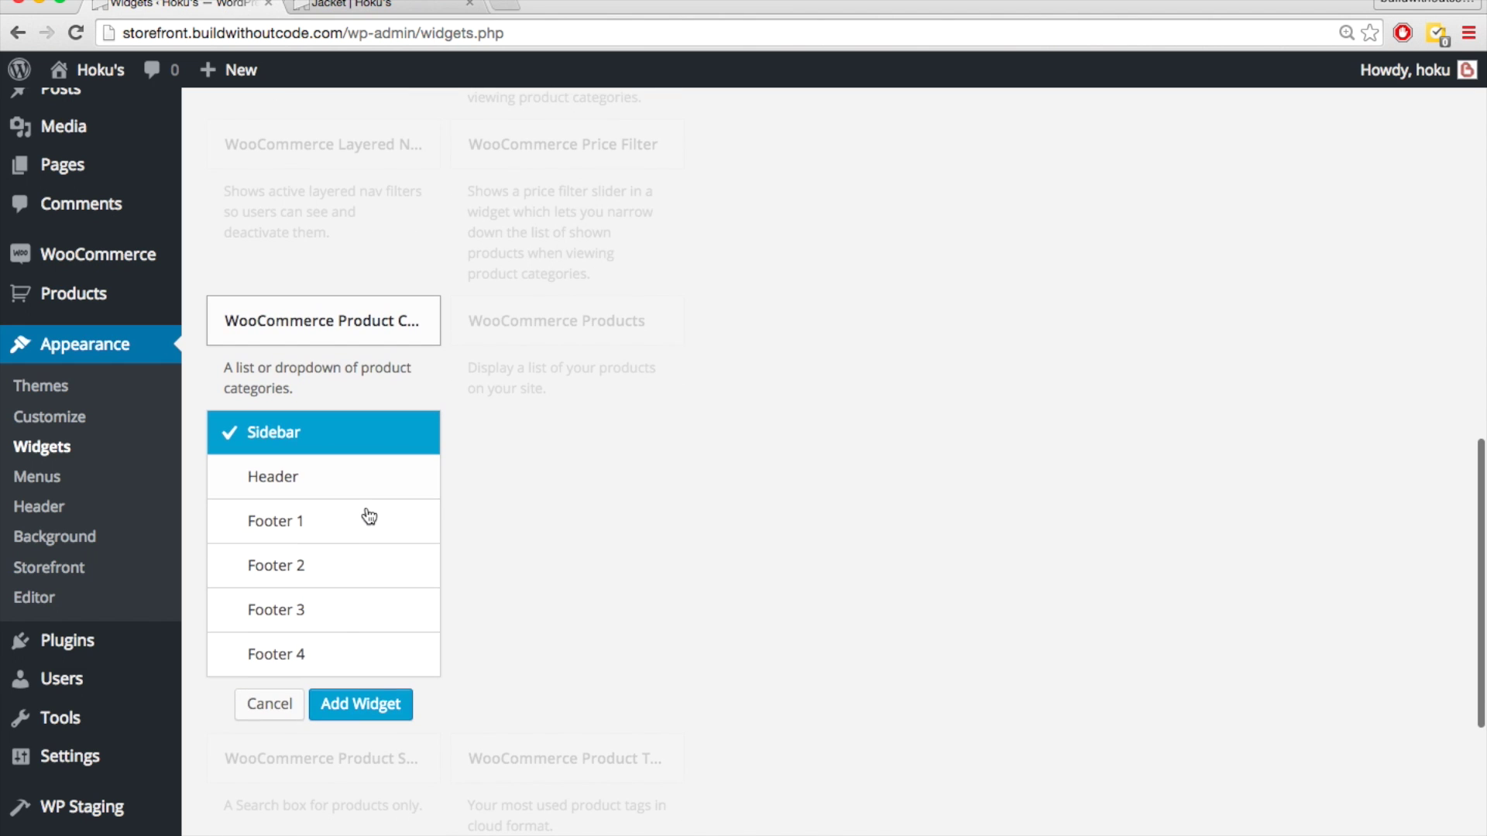
left_click(358, 711)
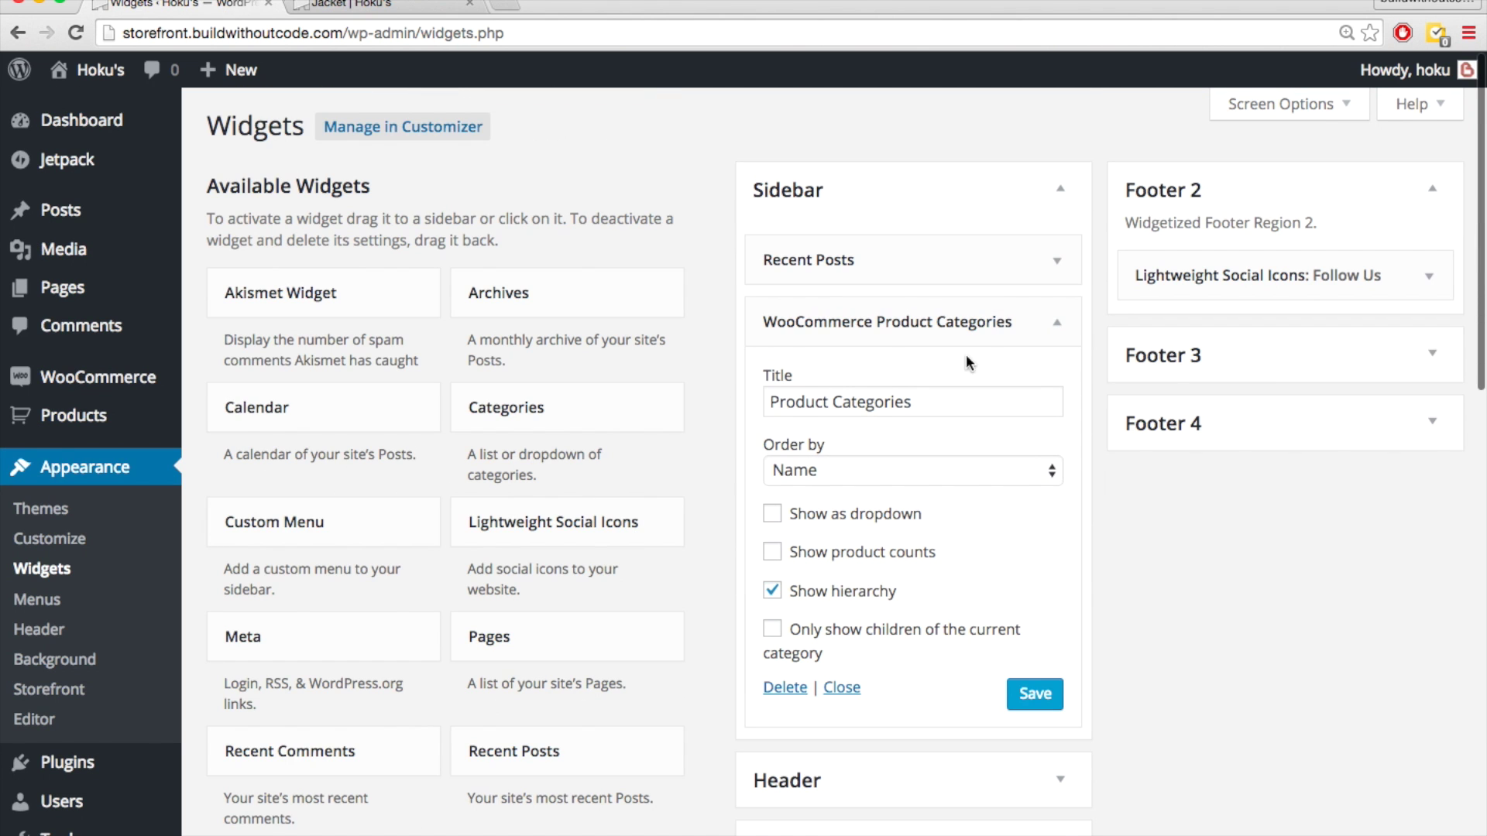
left_click(1047, 319)
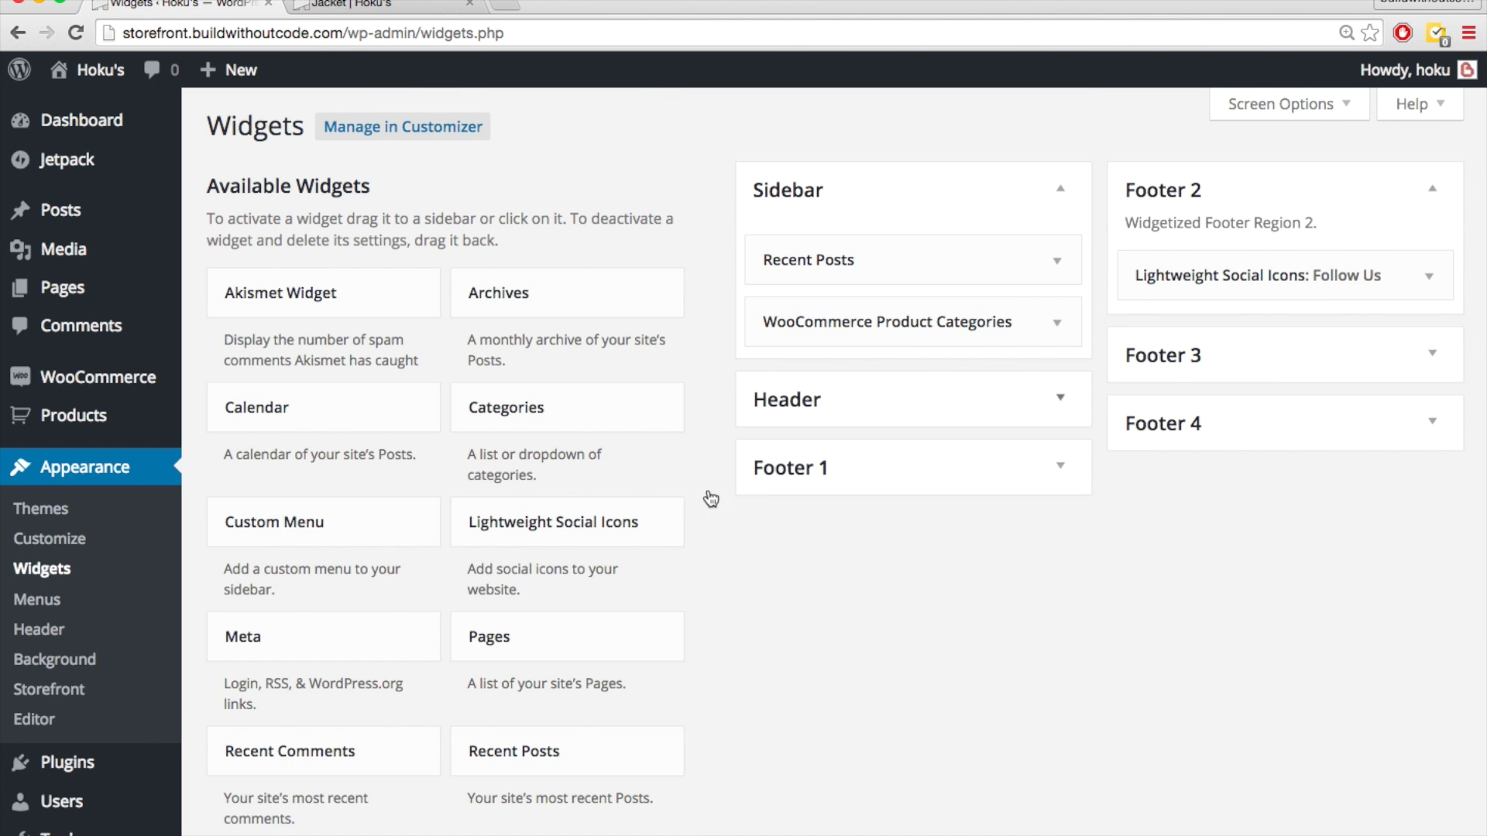
- Add the WooCommerce Recently Viewed widget to the Sidebar area and collapse its settings
scroll(647, 528, "down", 4)
scroll(647, 528, "down", 10)
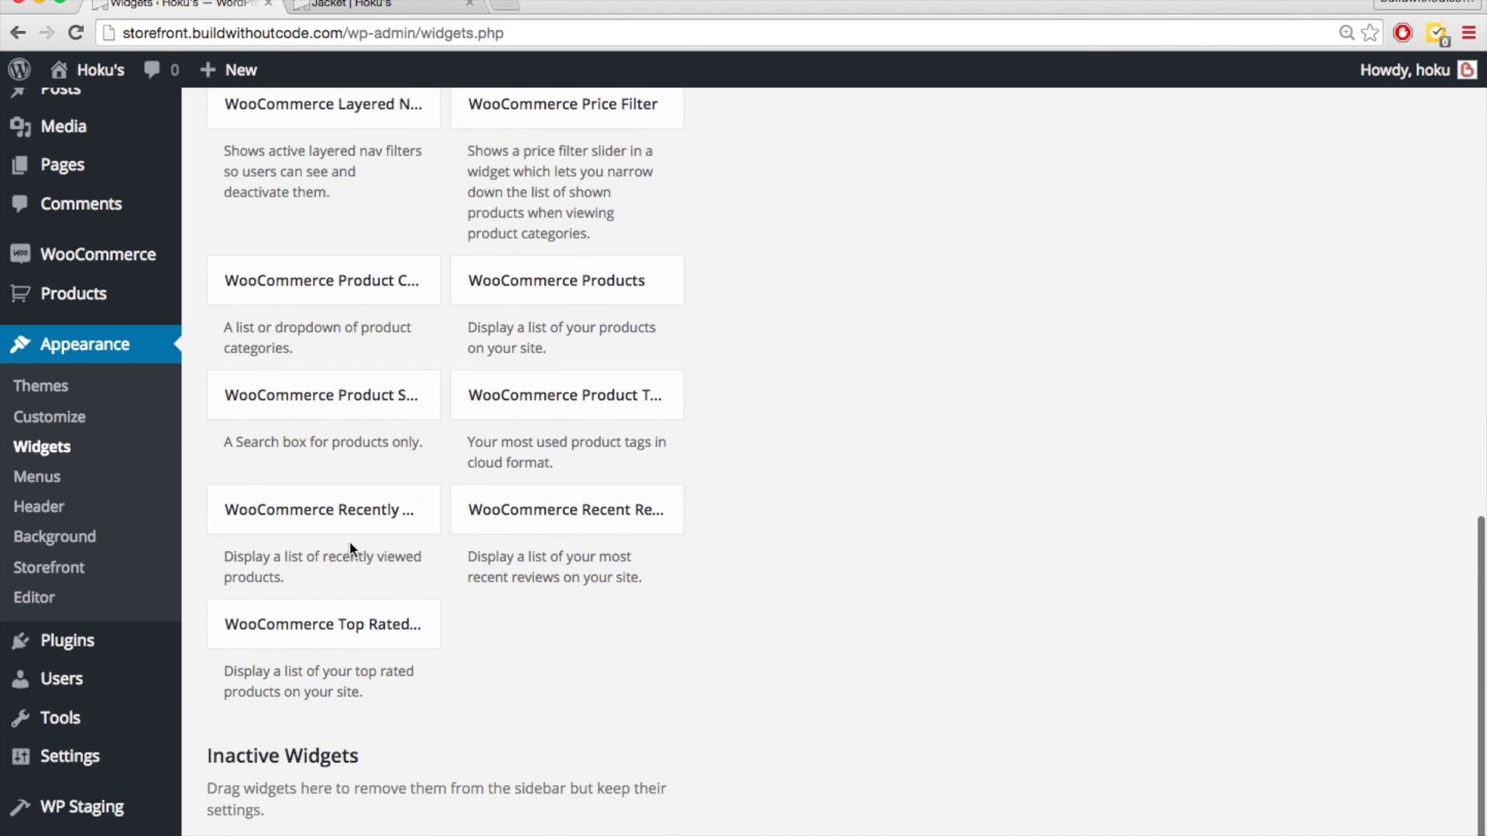
left_click(343, 512)
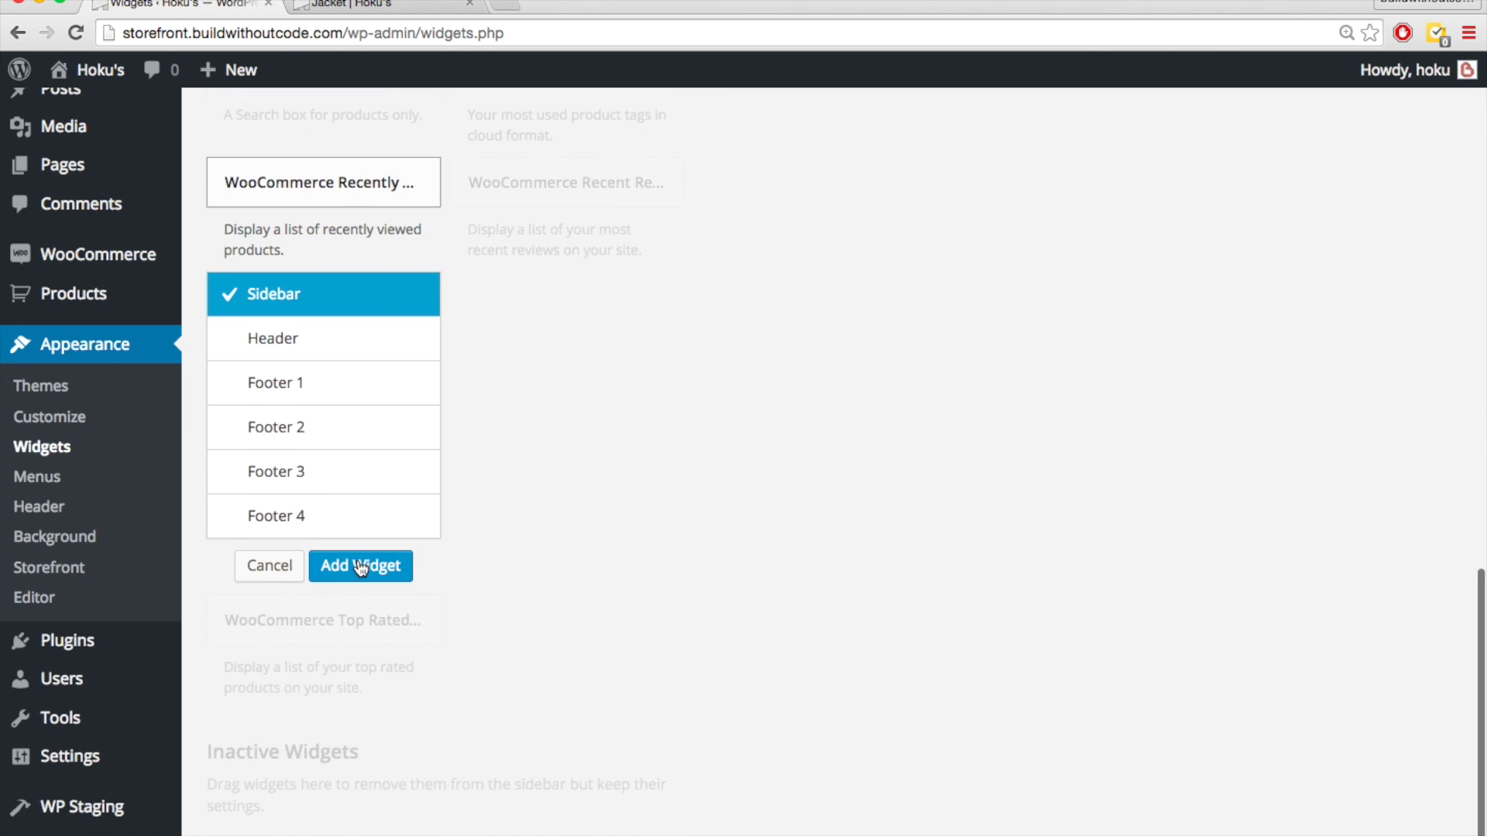
left_click(368, 566)
left_click(1059, 382)
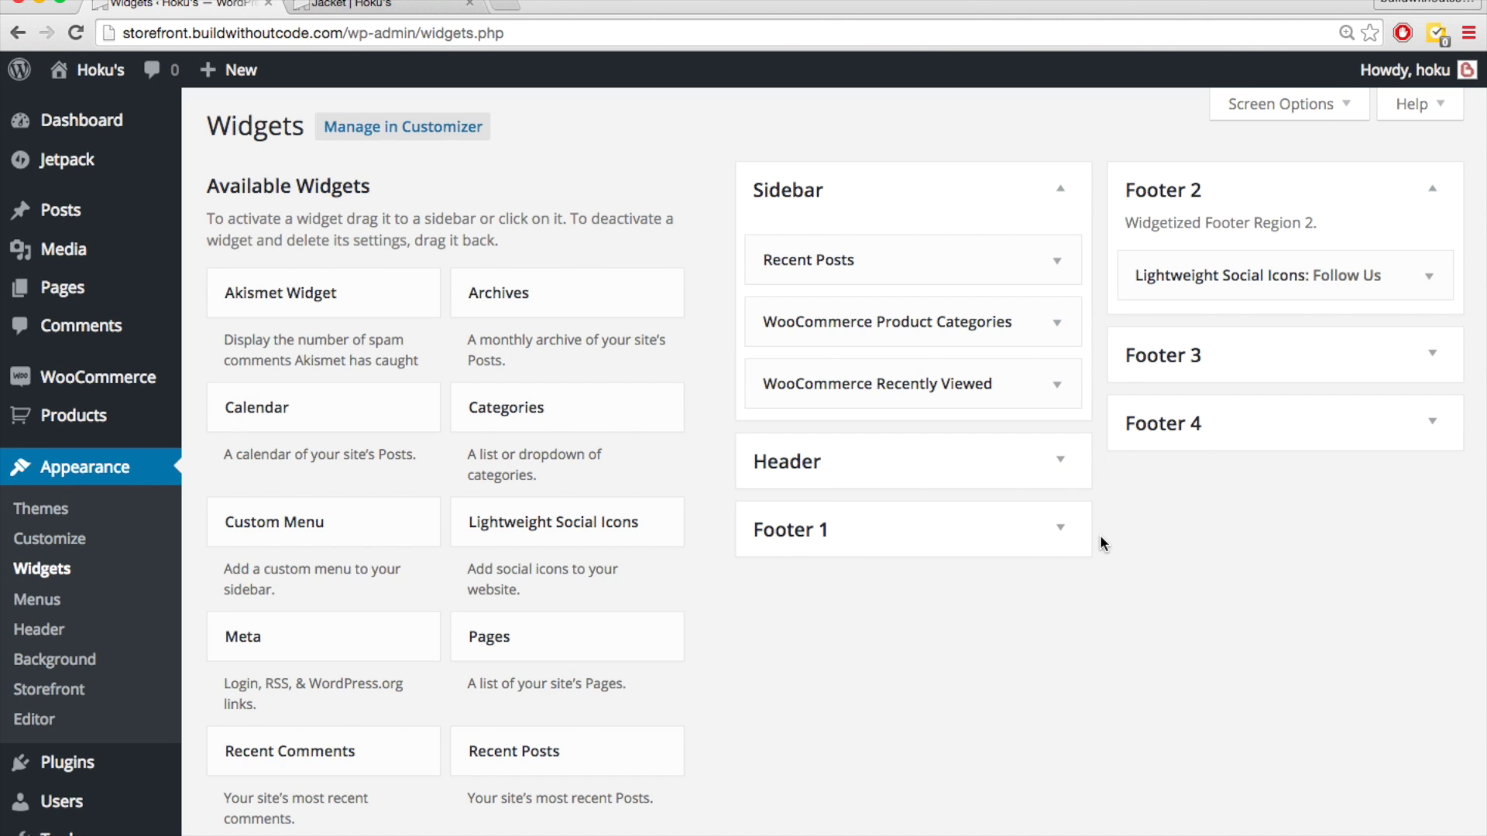
- Reload the Jacket product page and check the product categories and recently viewed products in its sidebar
key("ctrl+Tab")
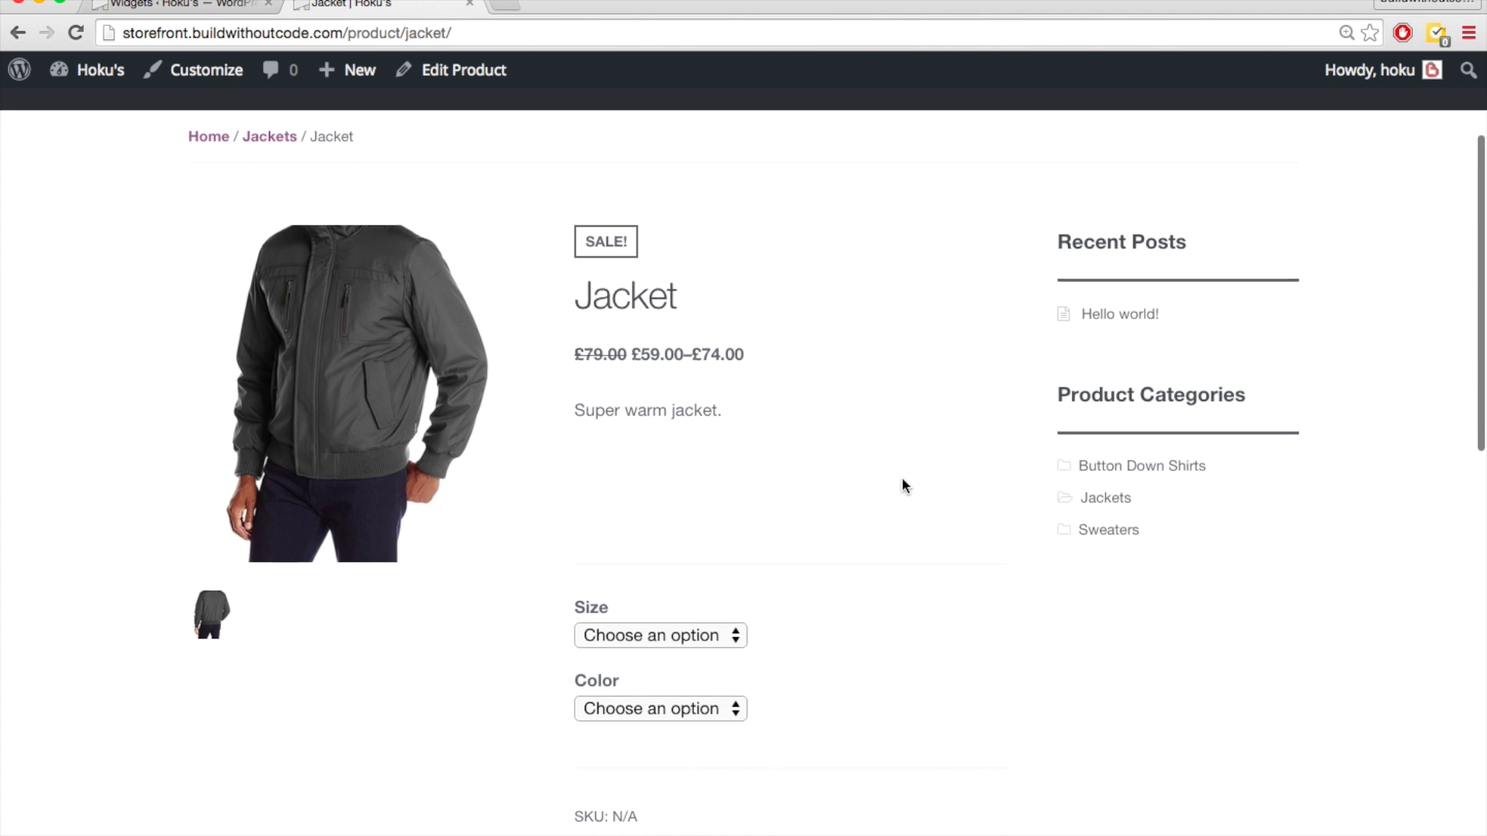
scroll(903, 486, "down", 1)
key("super+r")
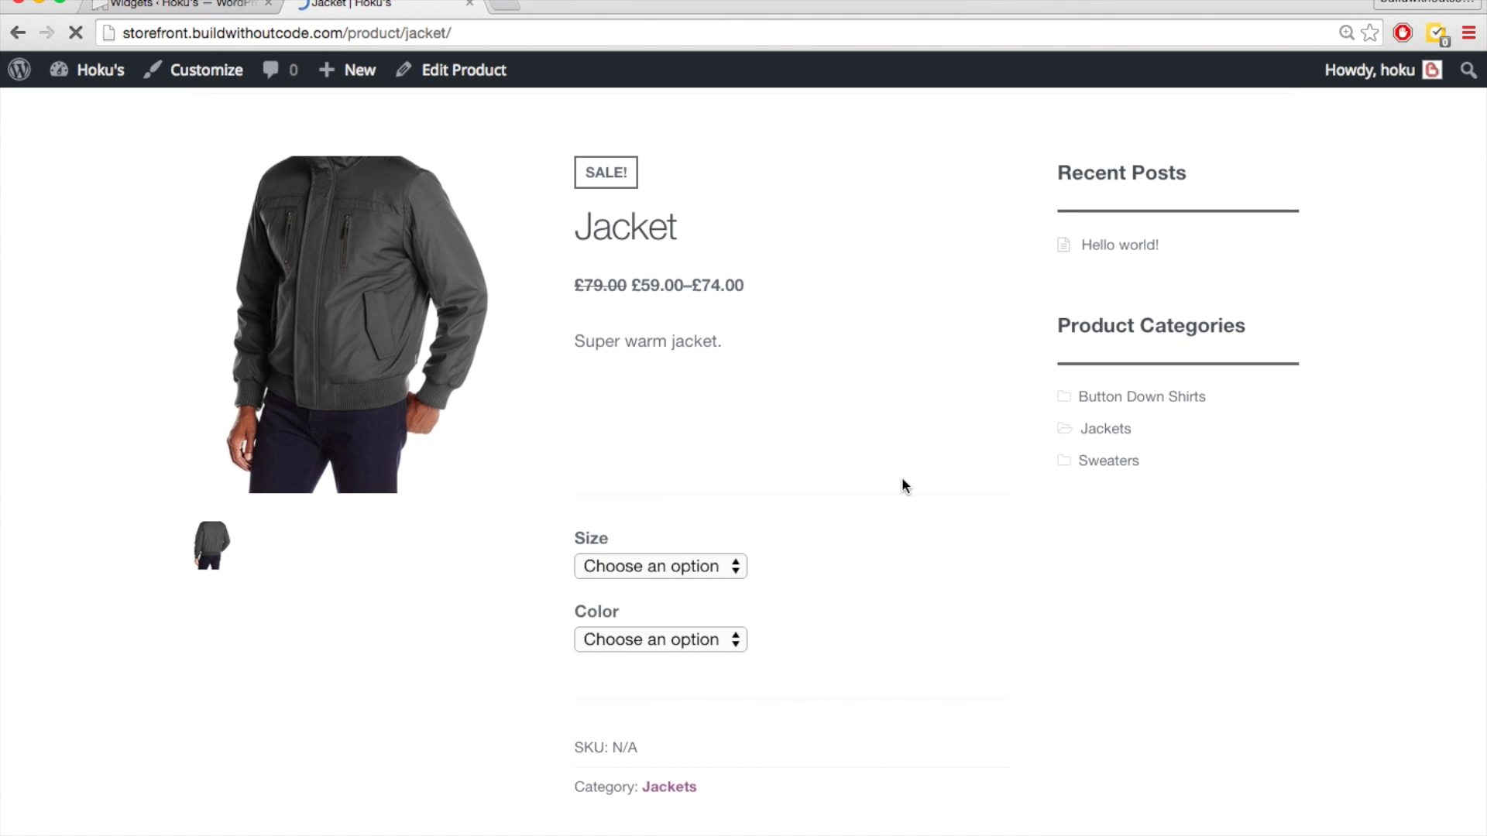
scroll(926, 505, "down", 1)
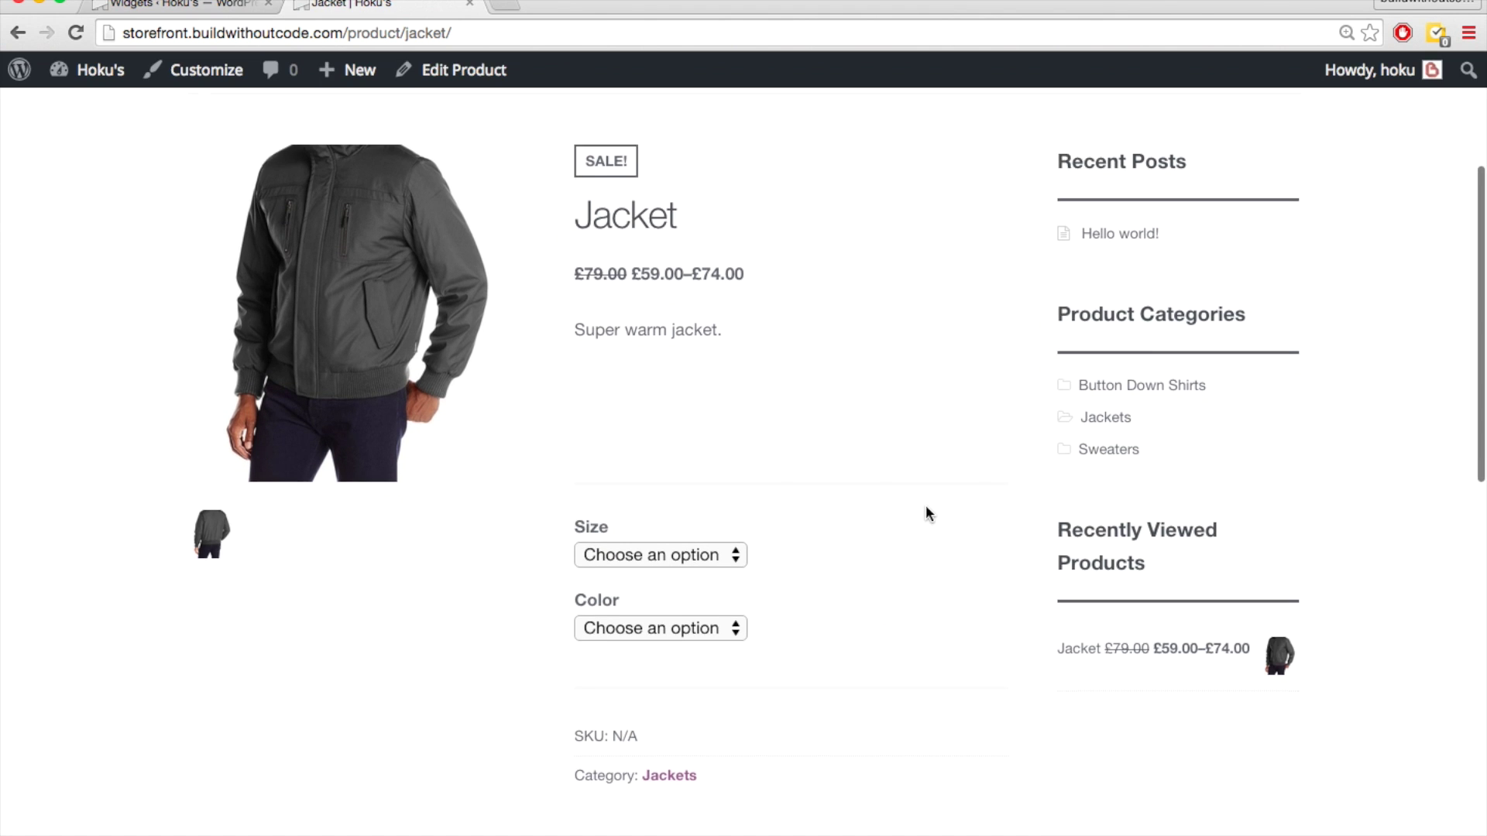
scroll(926, 505, "up", 1)
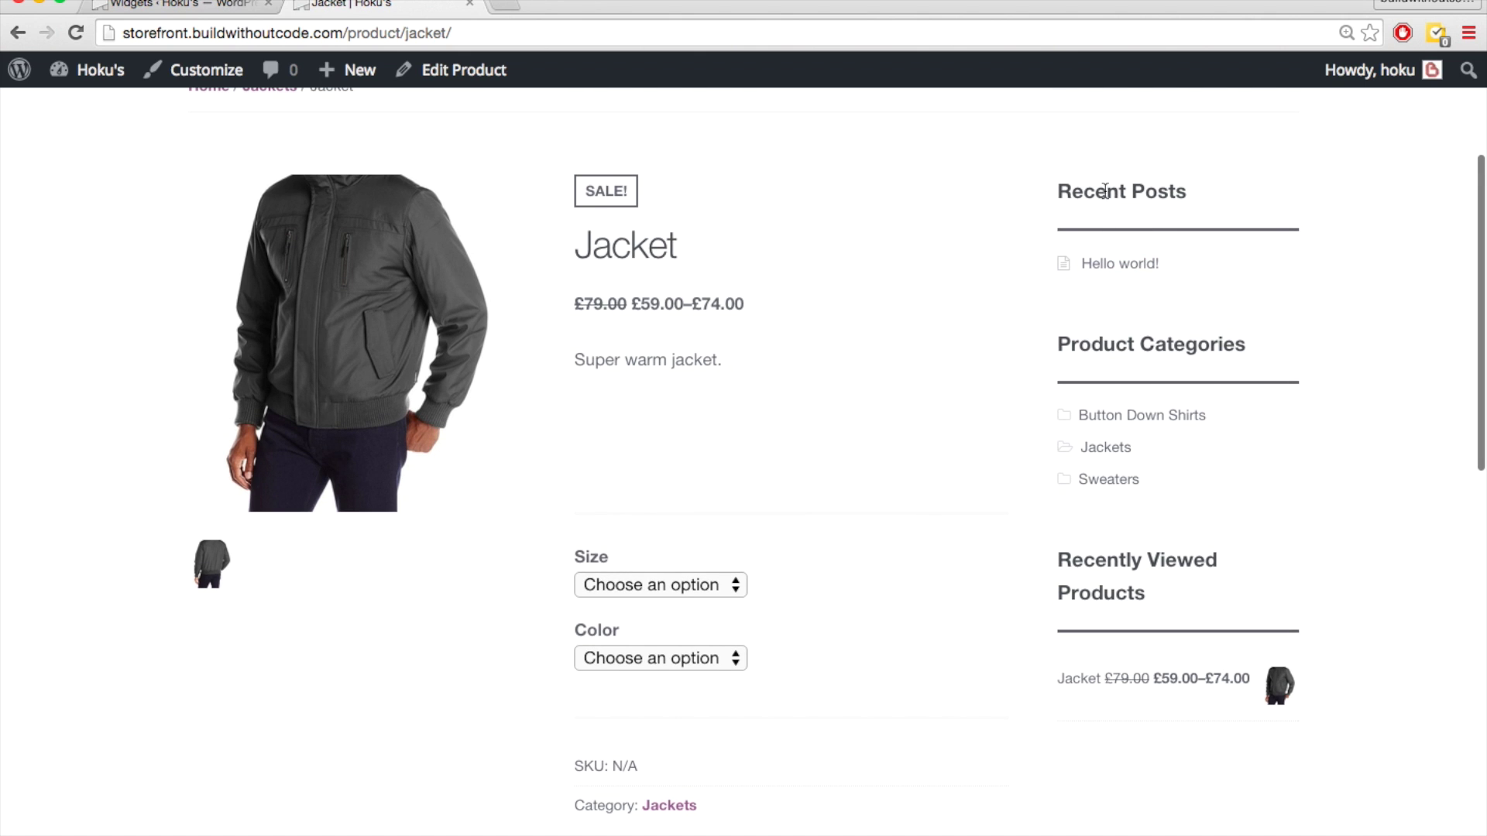
- Move the Recent Posts widget below WooCommerce Recently Viewed in the Sidebar area and reload the Jacket product page
key("ctrl+shift+Tab")
left_click_drag(910, 263, 907, 404)
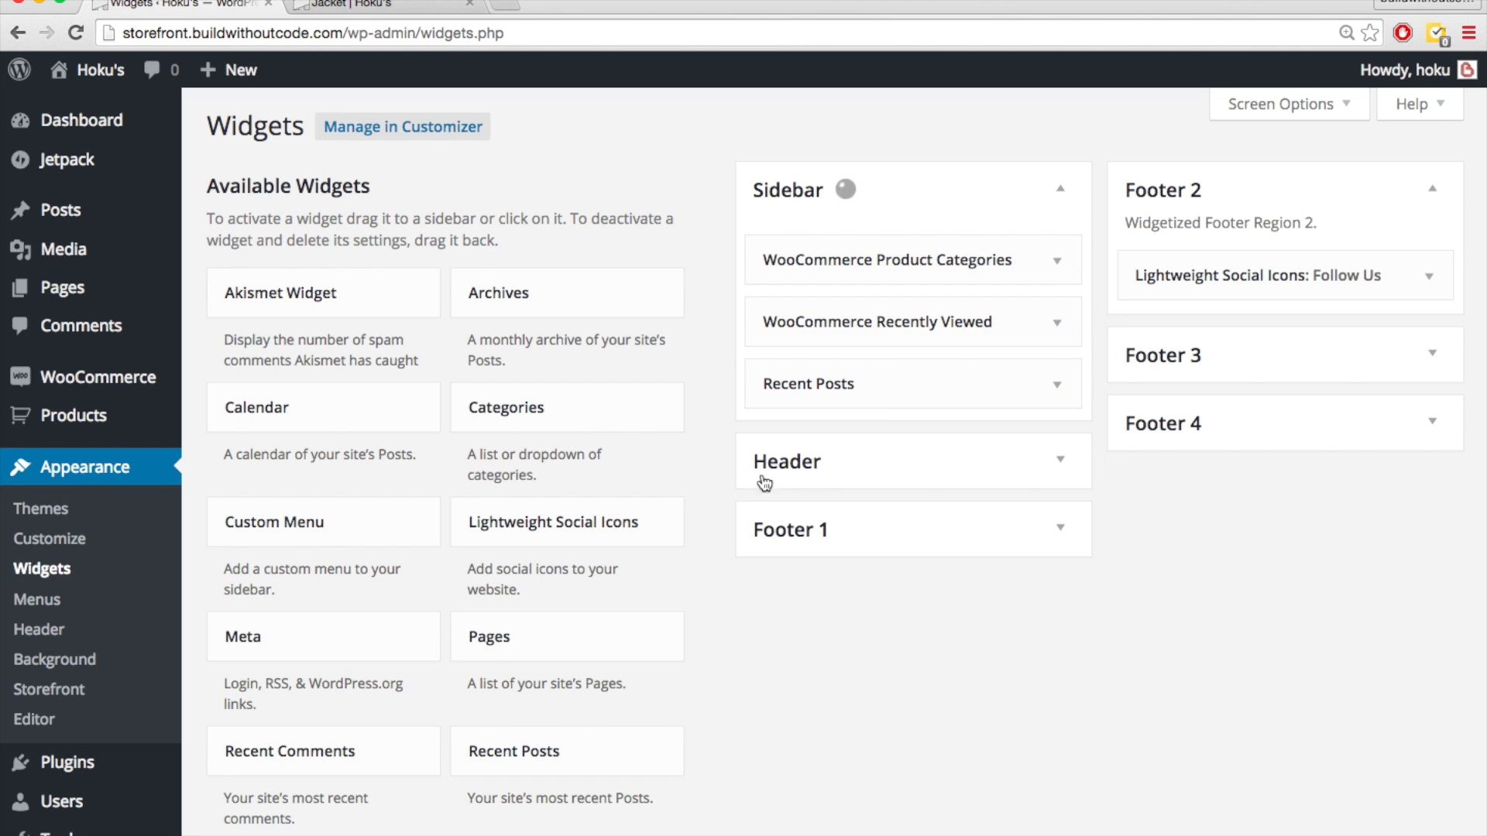
key("ctrl+Tab")
key("super+r")
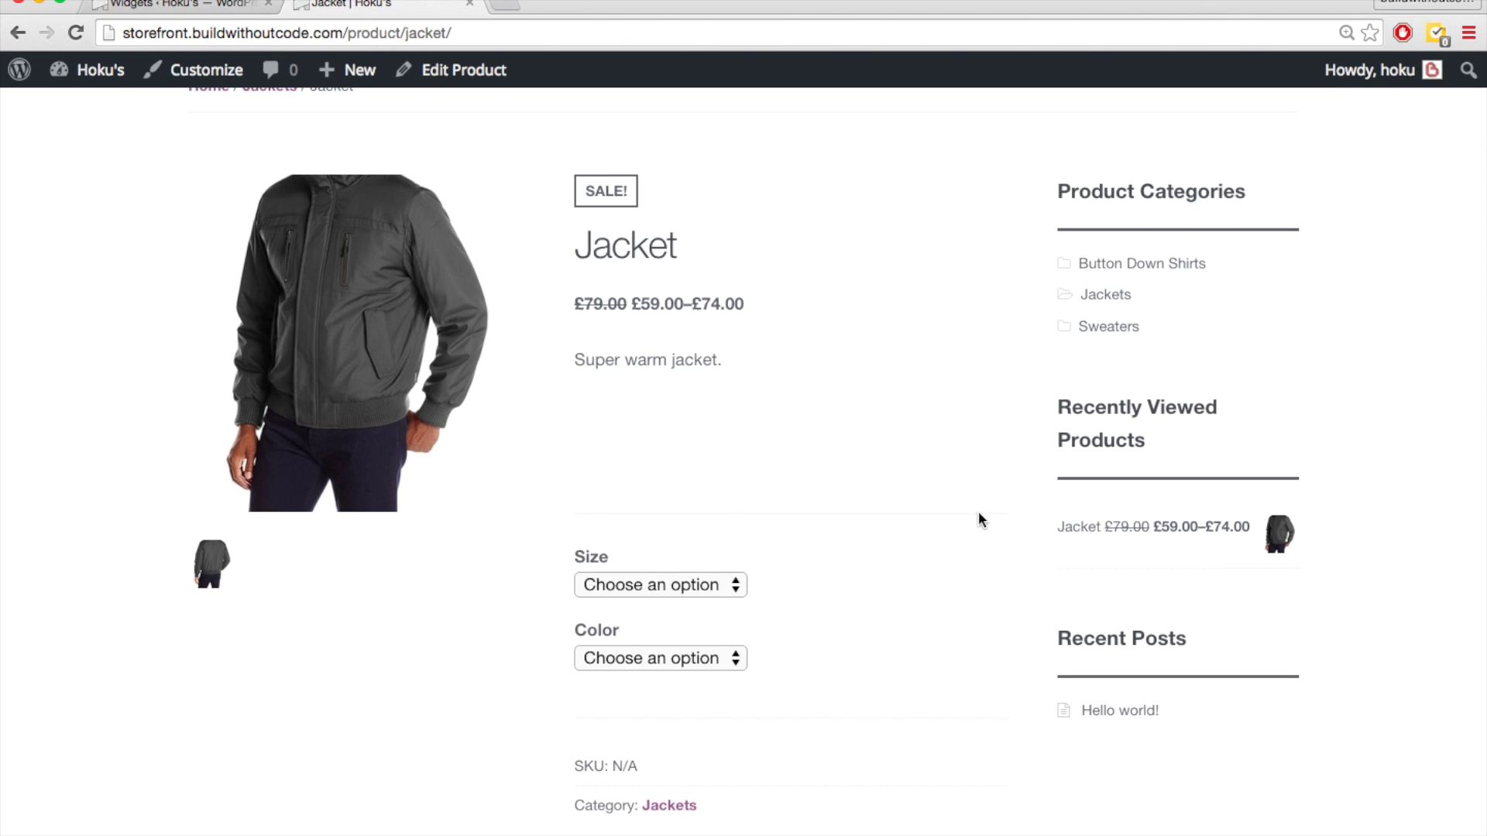
- Browse the Button Down Shirts and Sweaters categories and open their products to test the sidebar's Recently Viewed Products list
left_click(1109, 269)
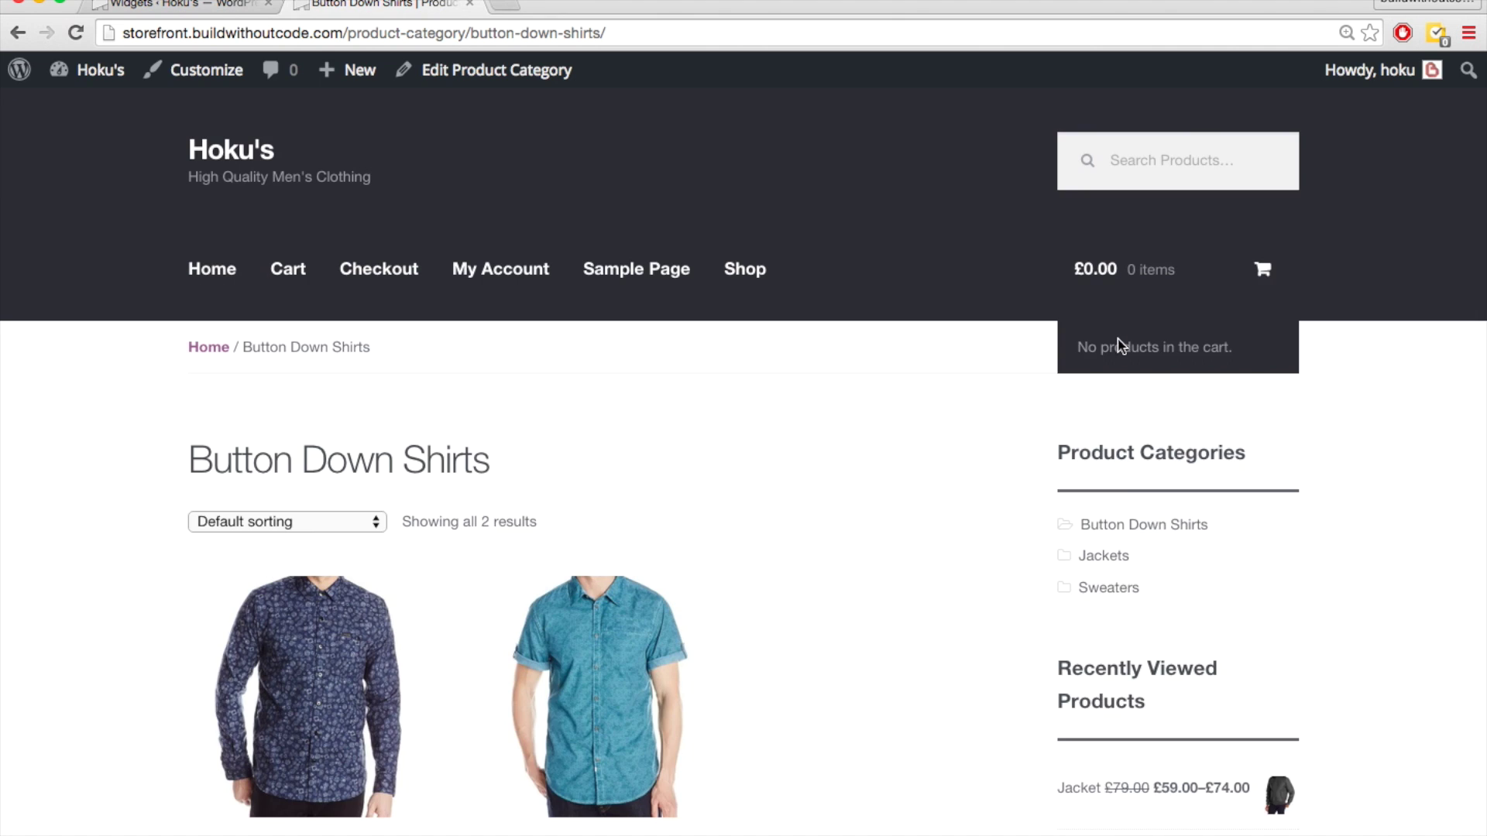
scroll(1140, 627, "down", 2)
scroll(959, 581, "down", 3)
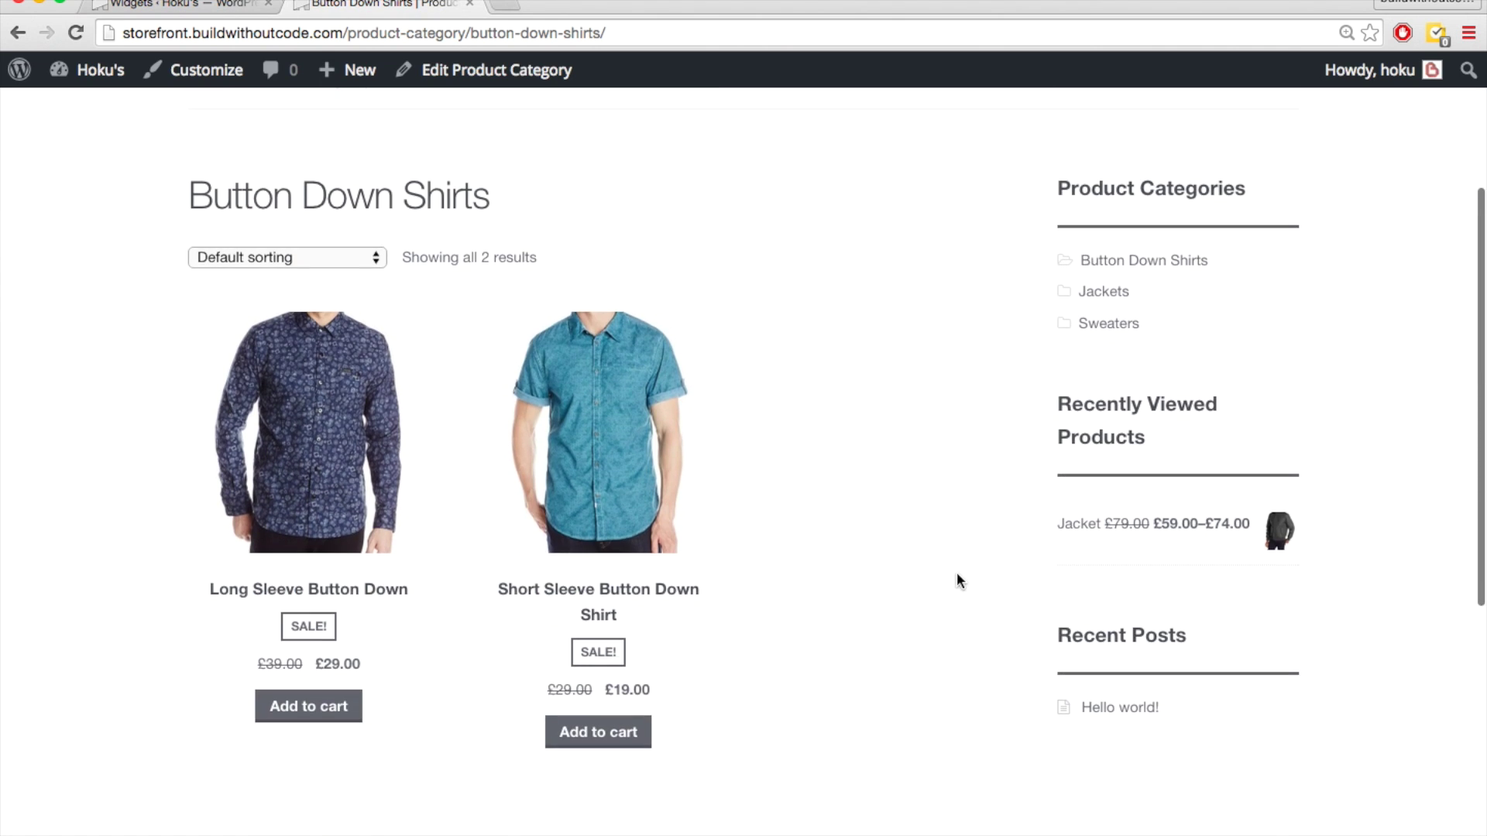
left_click(546, 420)
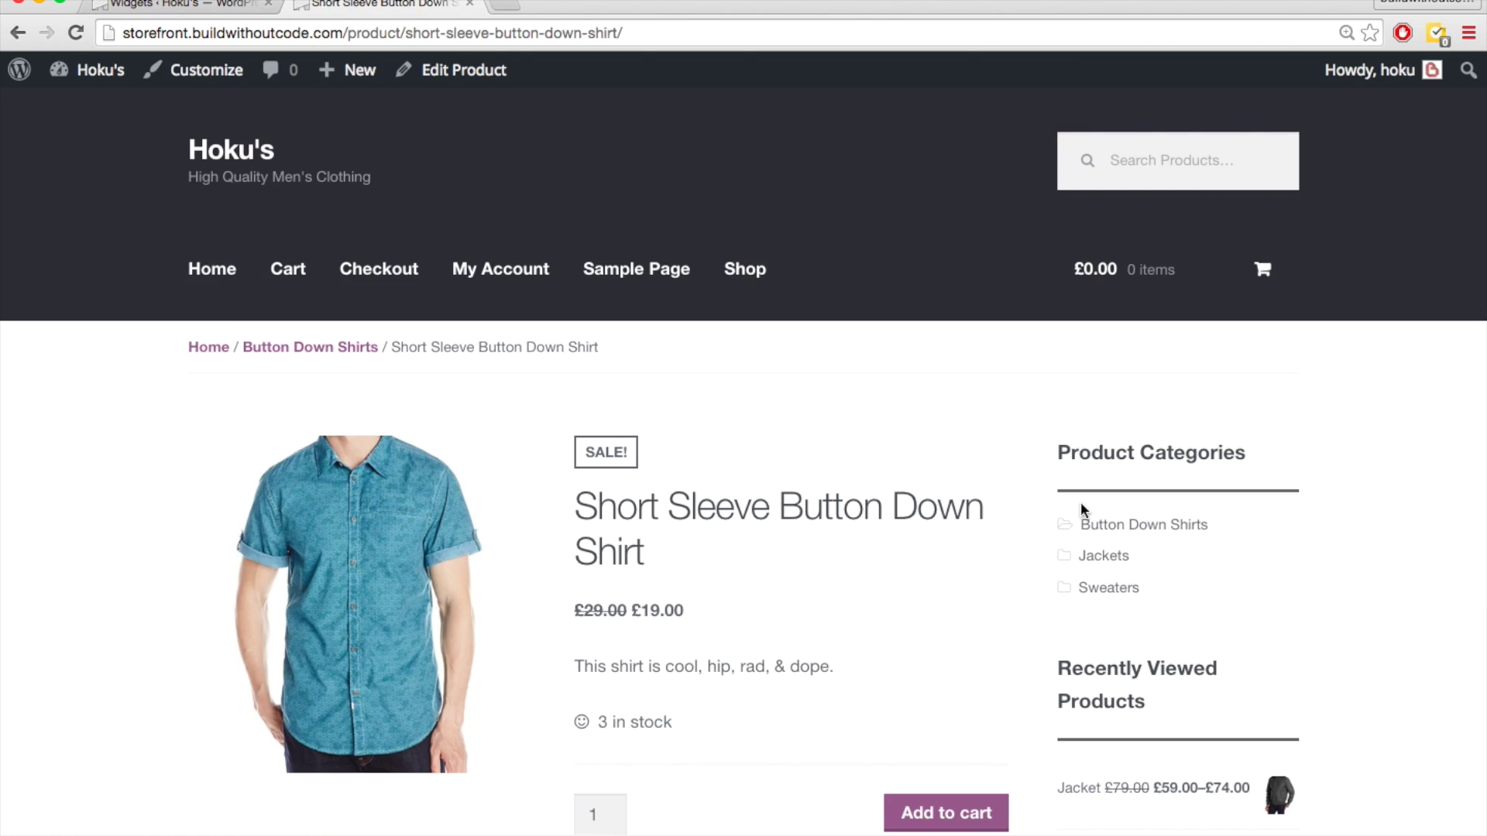
left_click(1098, 532)
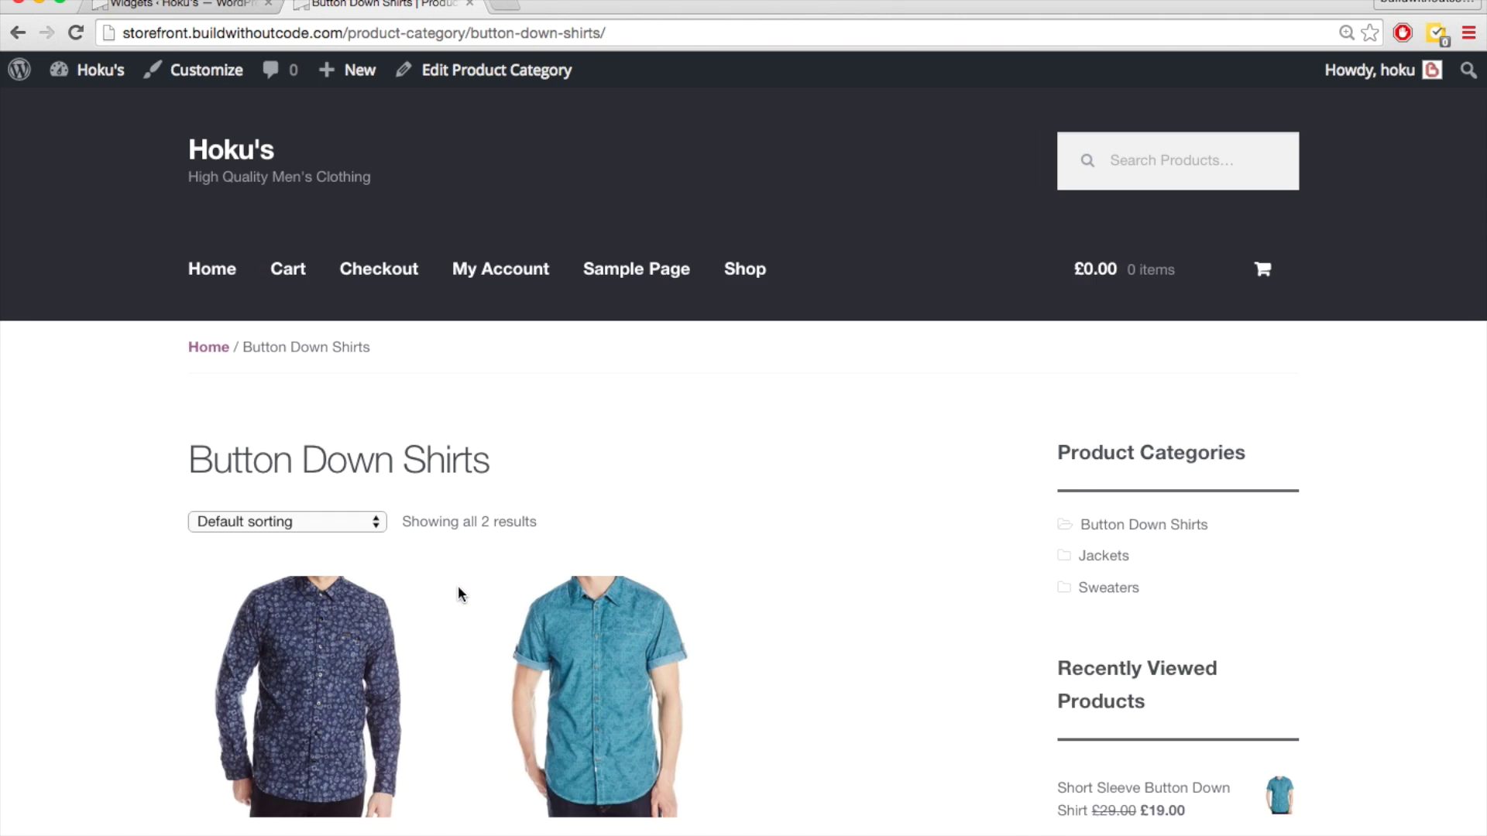
scroll(1003, 494, "down", 2)
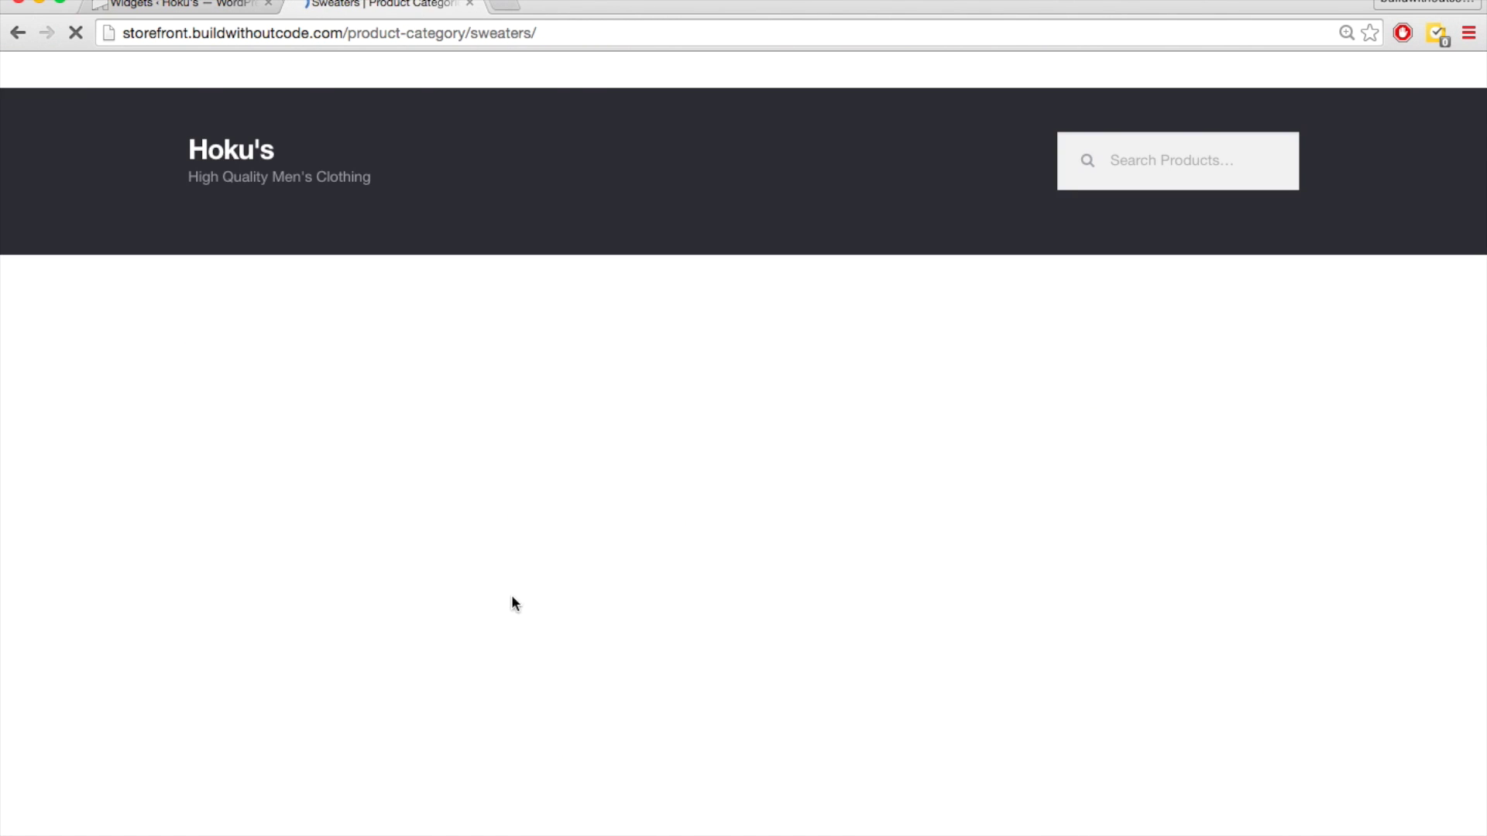
scroll(759, 579, "down", 3)
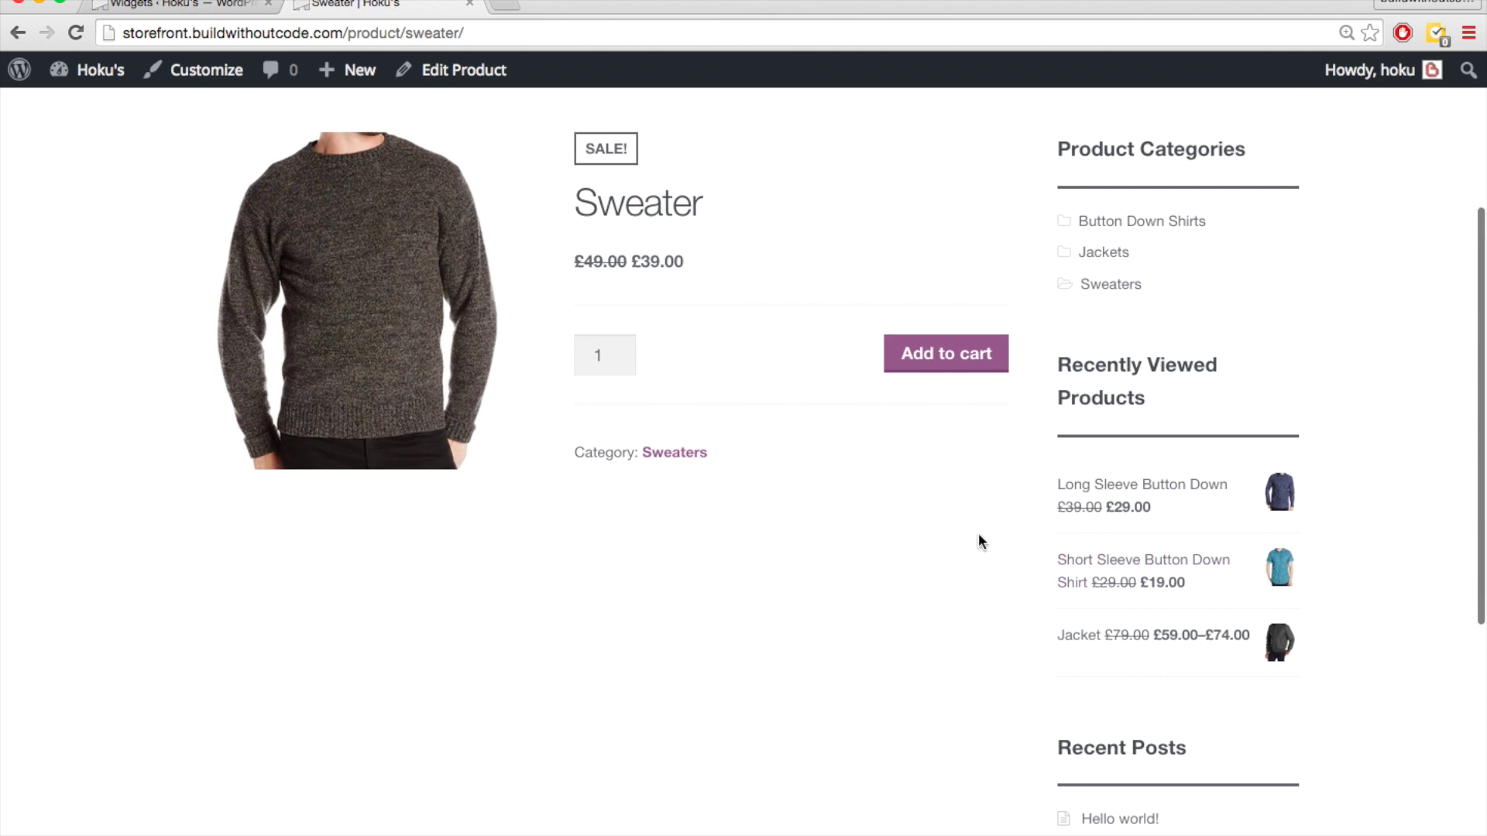
- Review the Recently Viewed Products and Recent Posts lists in the Sweater product page's sidebar
scroll(932, 537, "down", 3)
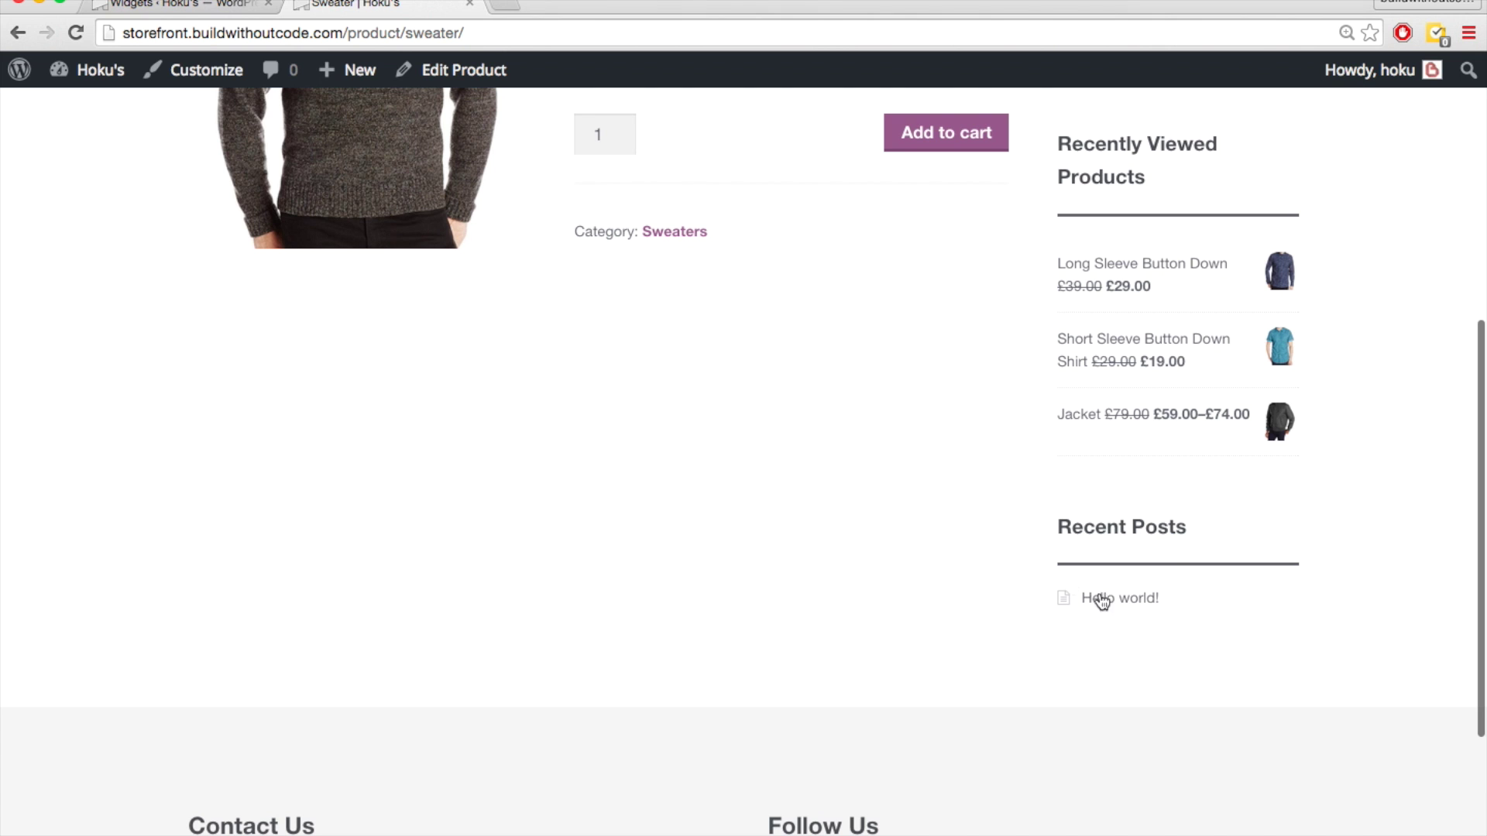
scroll(910, 521, "up", 3)
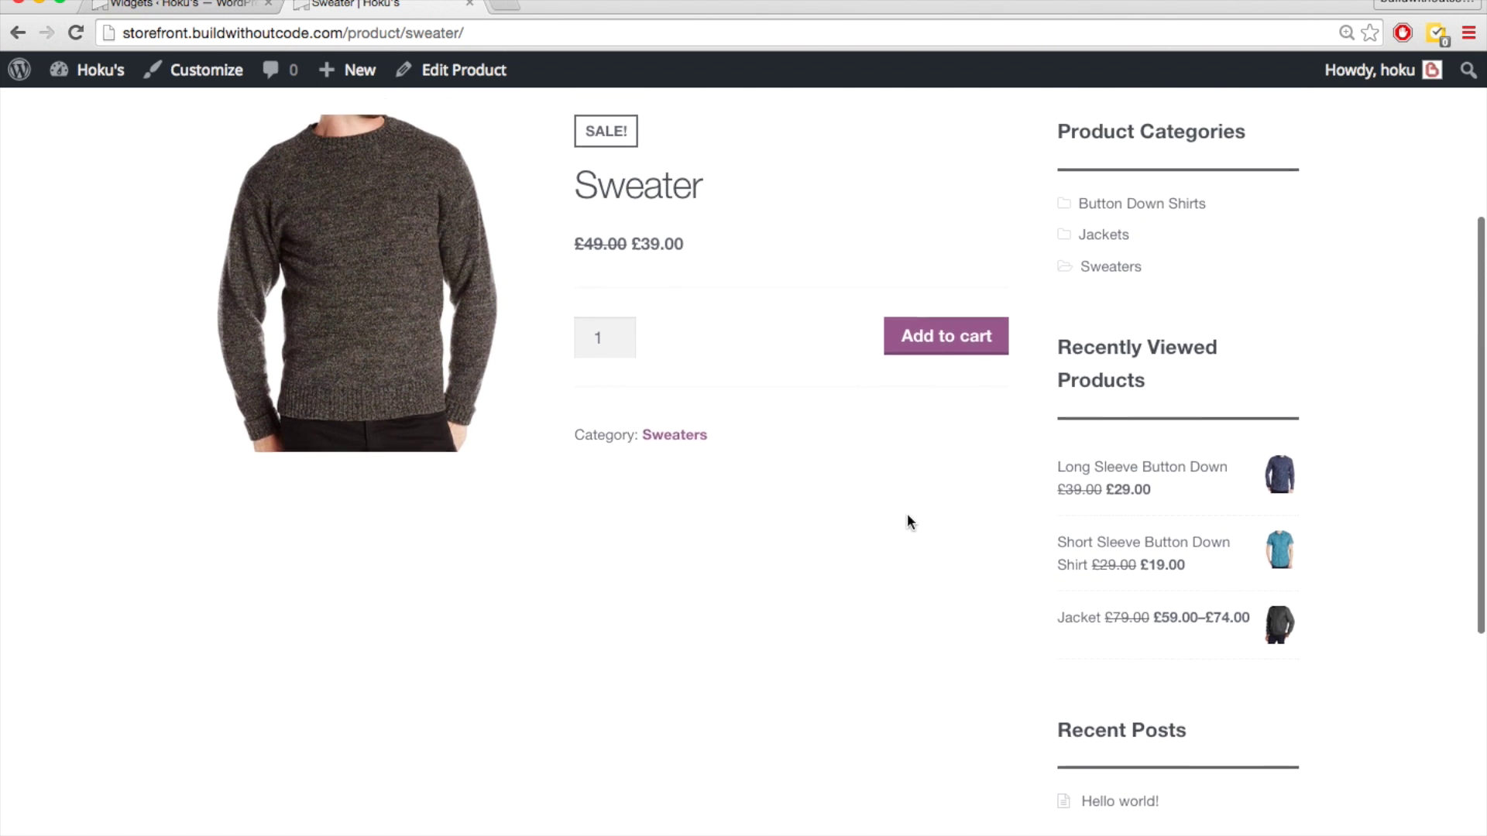
scroll(908, 515, "up", 2)
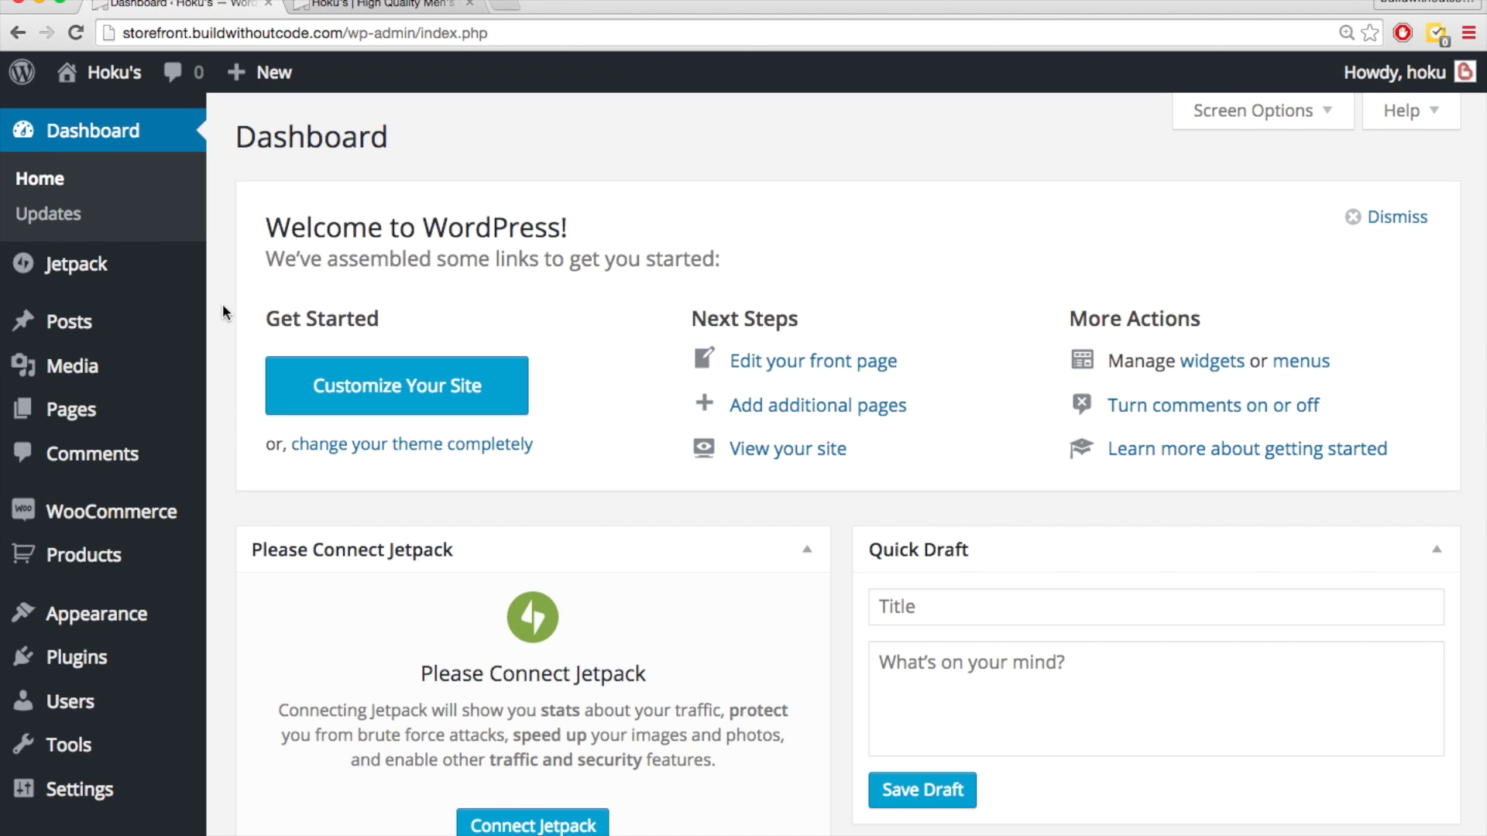
- Move one page to the trash from the pages list, and create and publish a new page titled Blog
scroll(217, 393, "down", 1)
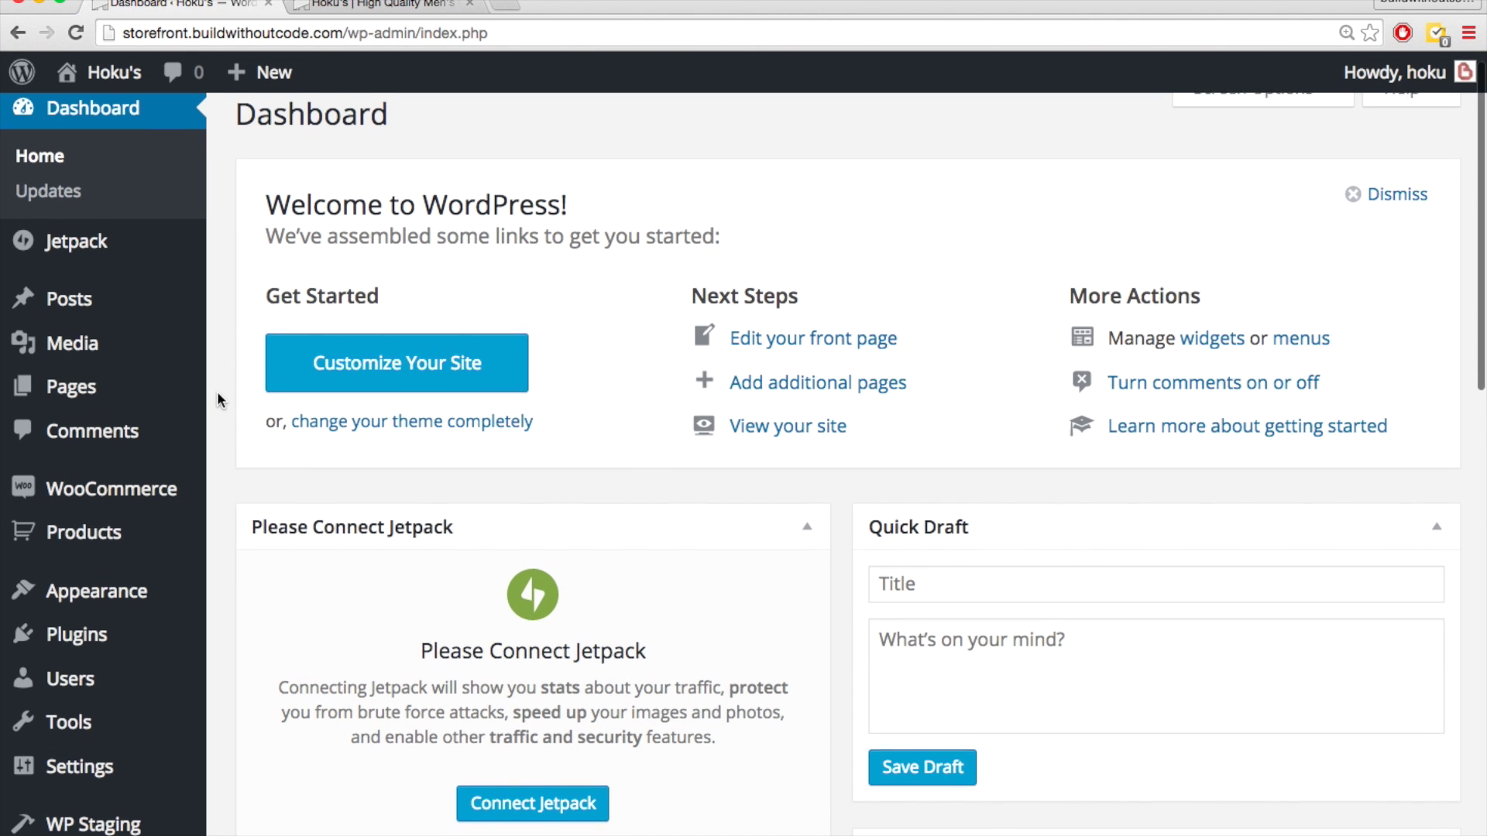
scroll(217, 392, "up", 1)
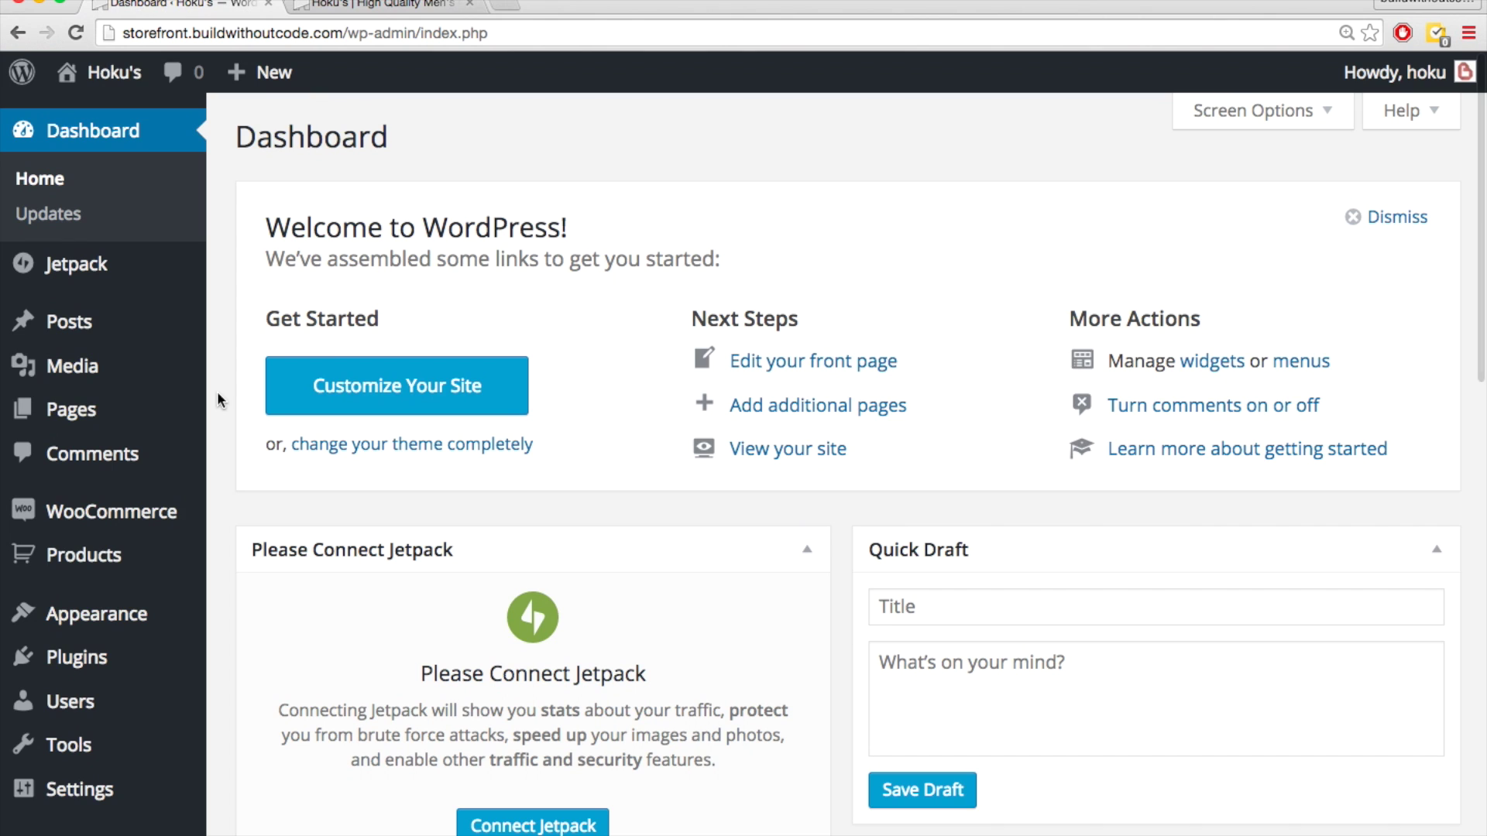
mouse_move(130, 415)
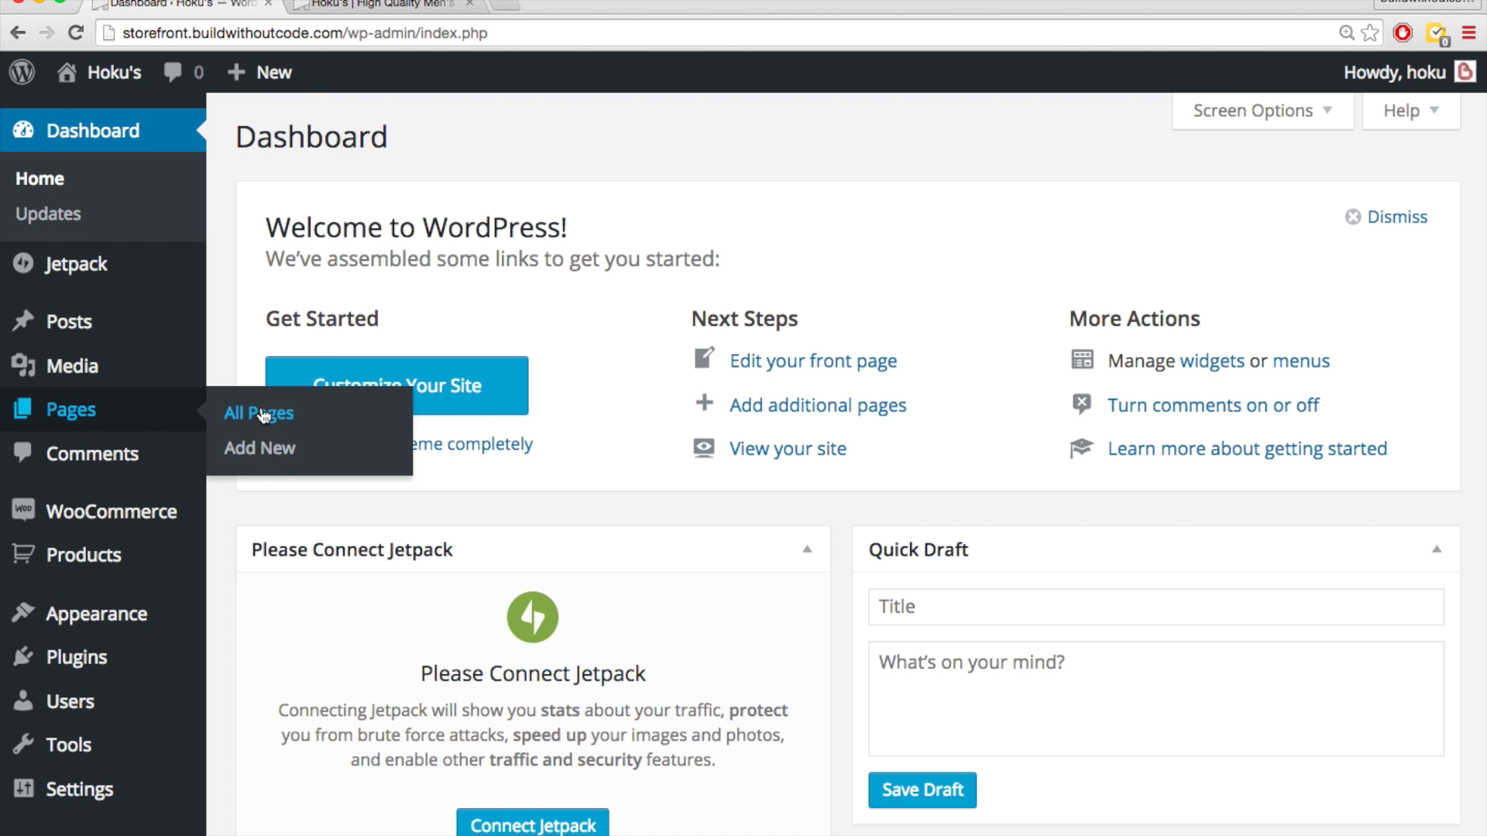
scroll(245, 472, "down", 2)
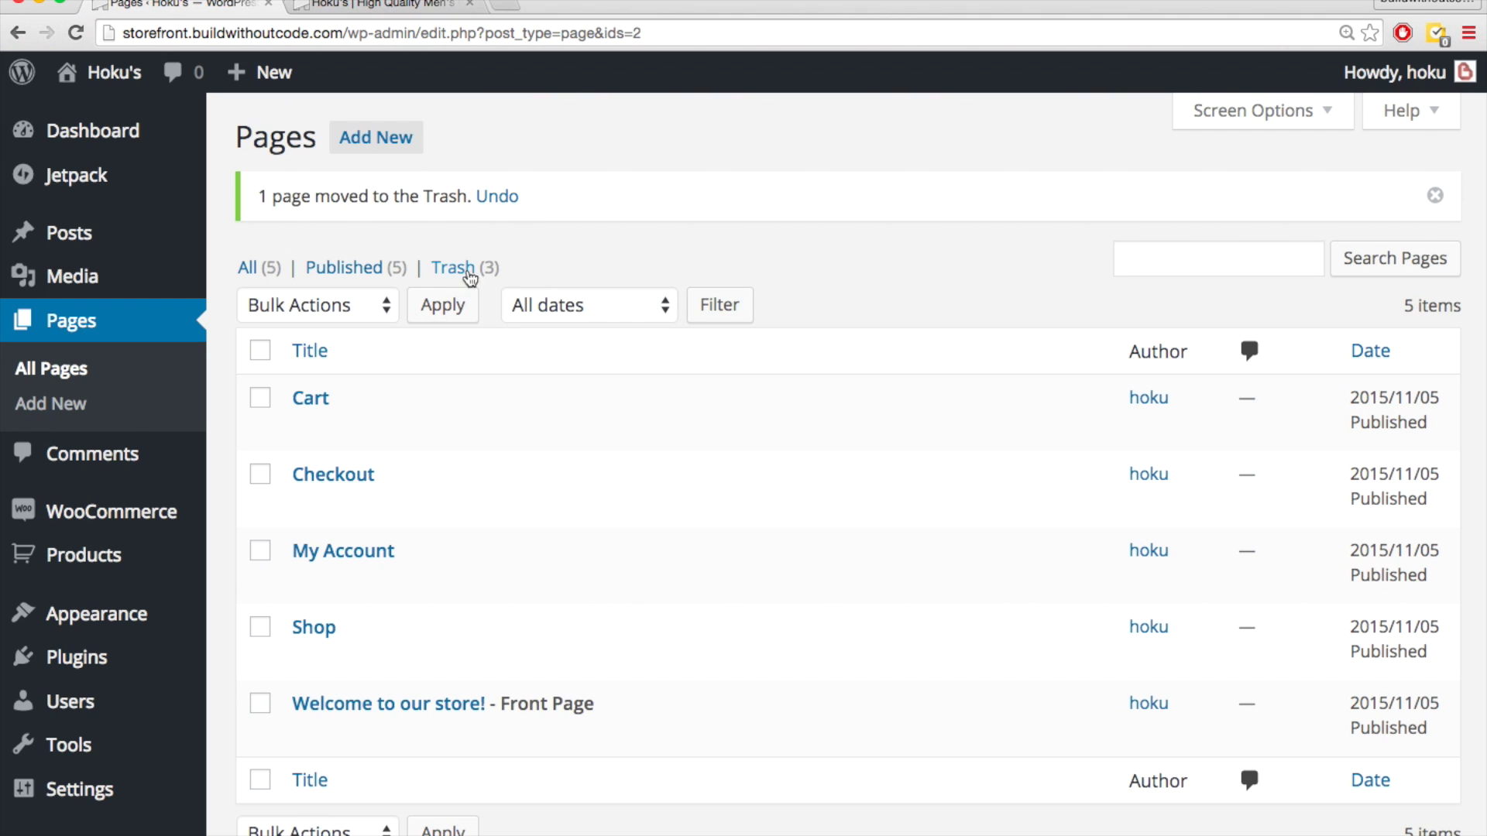
left_click(375, 137)
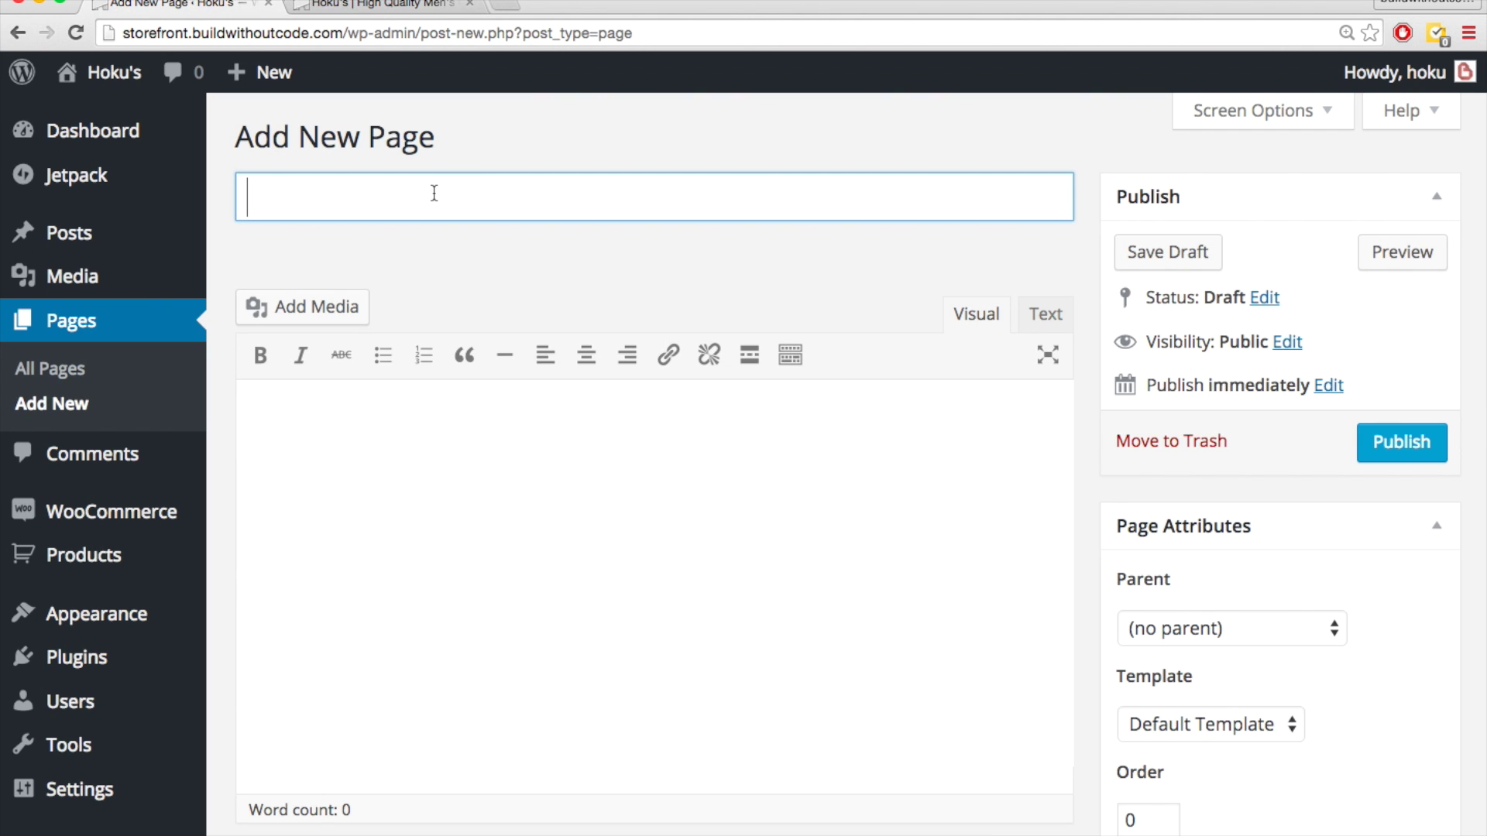
left_click(1386, 457)
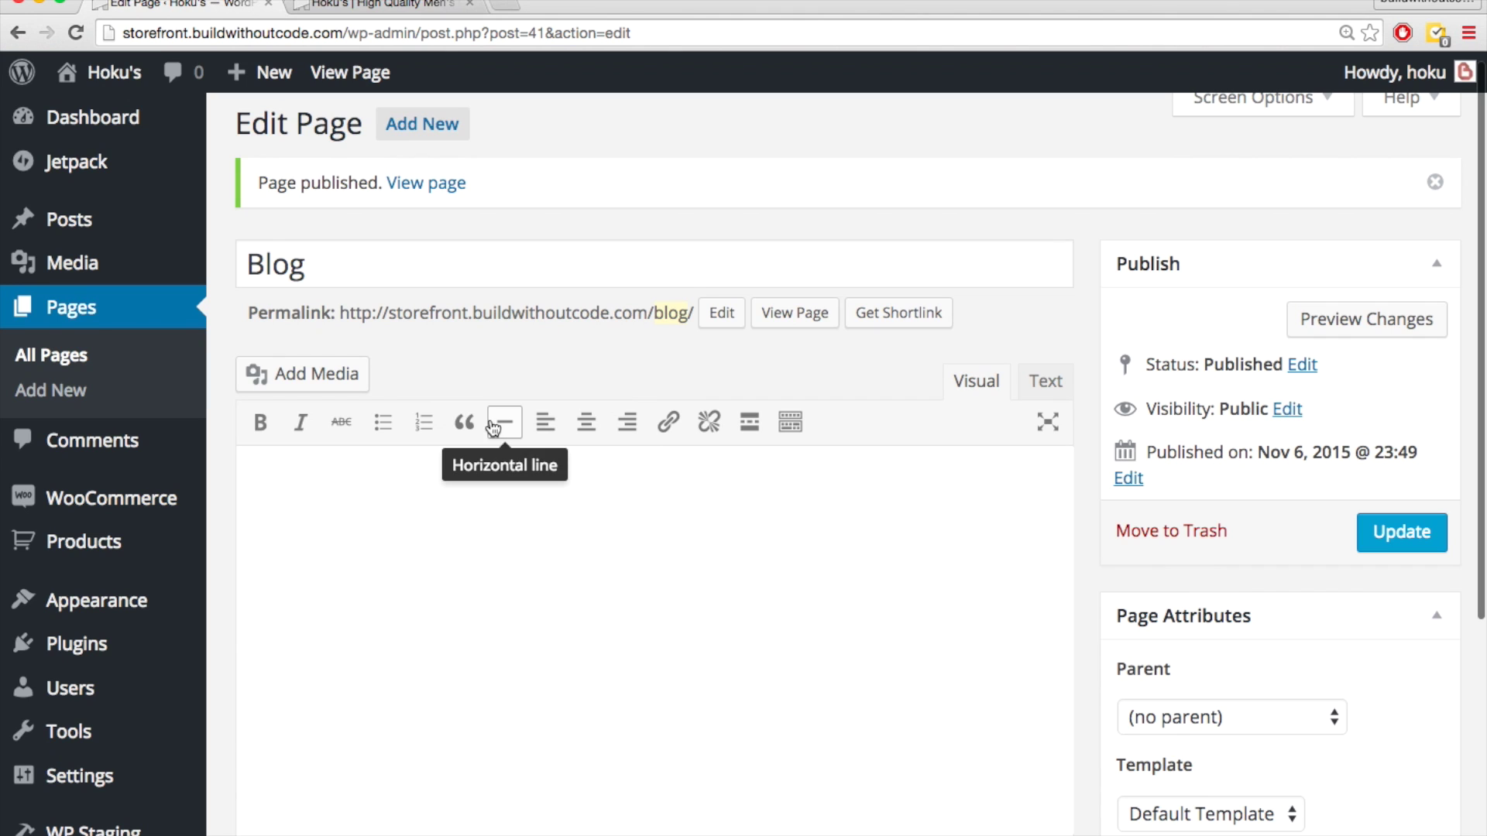
- Set Blog as the posts page in the site's Static Front Page customization and publish the change
mouse_move(149, 607)
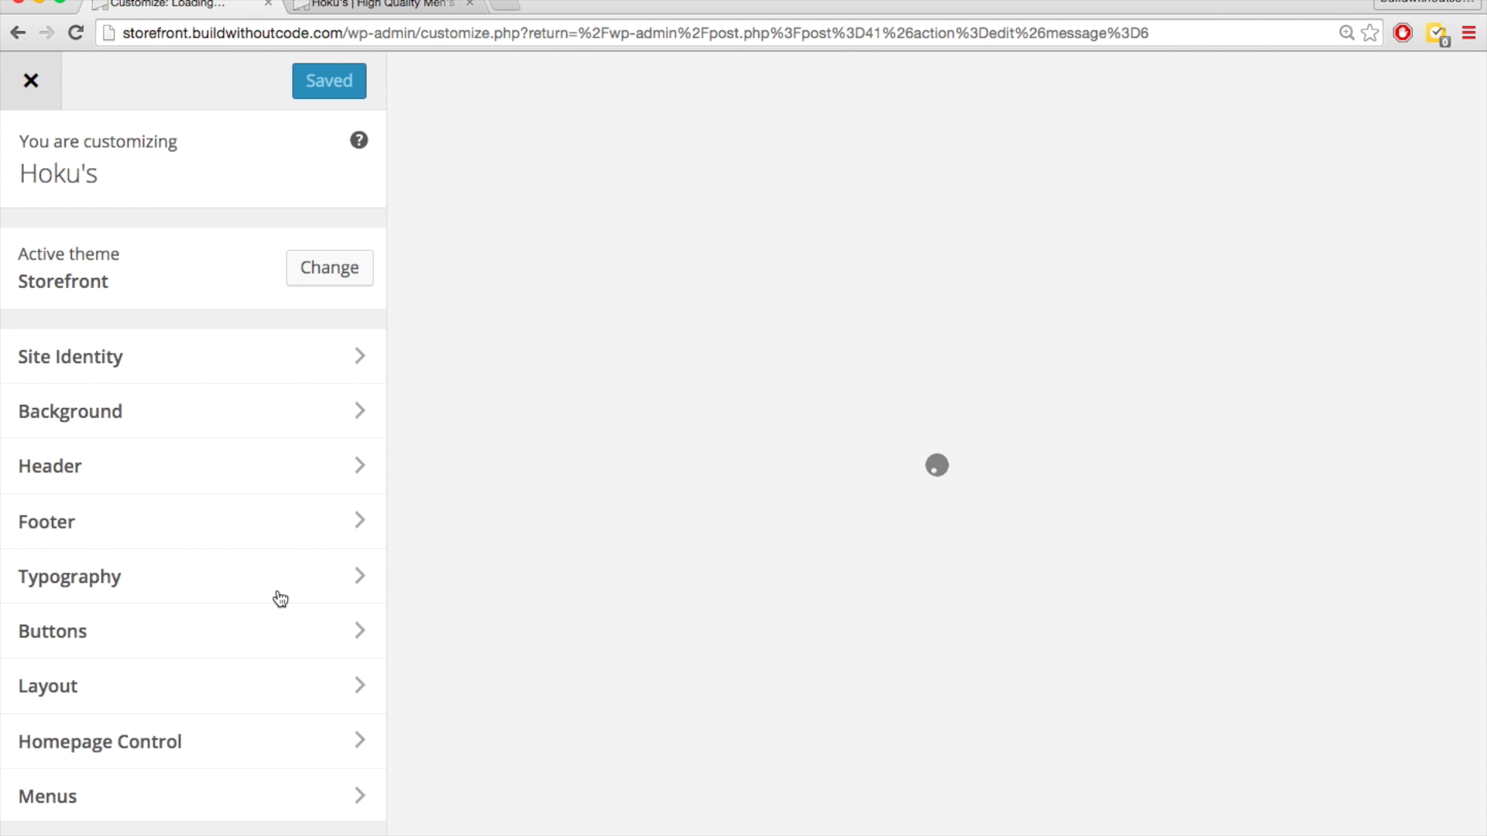
scroll(281, 599, "down", 4)
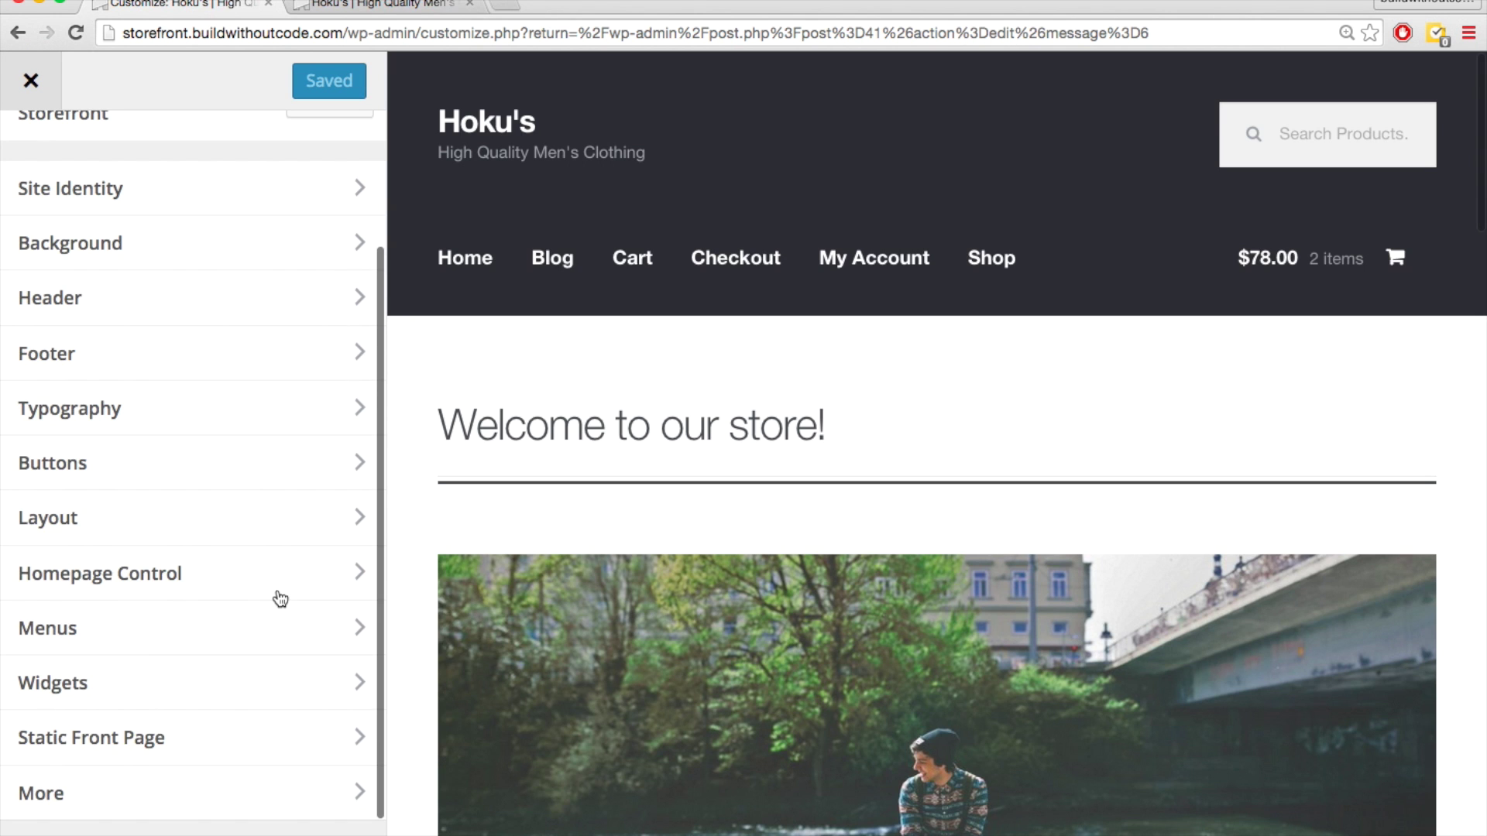
left_click(356, 748)
left_click(216, 568)
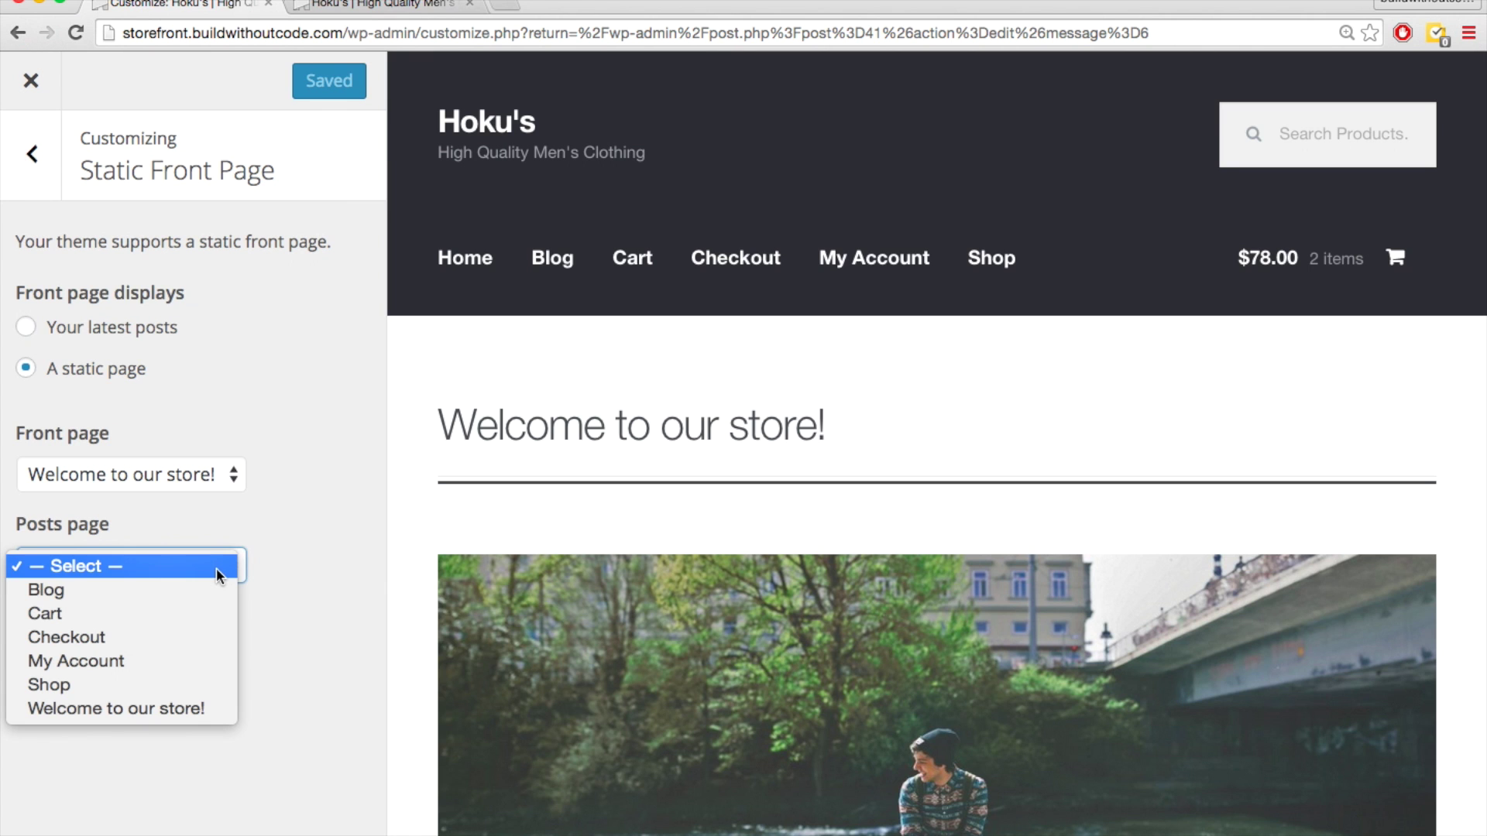
left_click(212, 589)
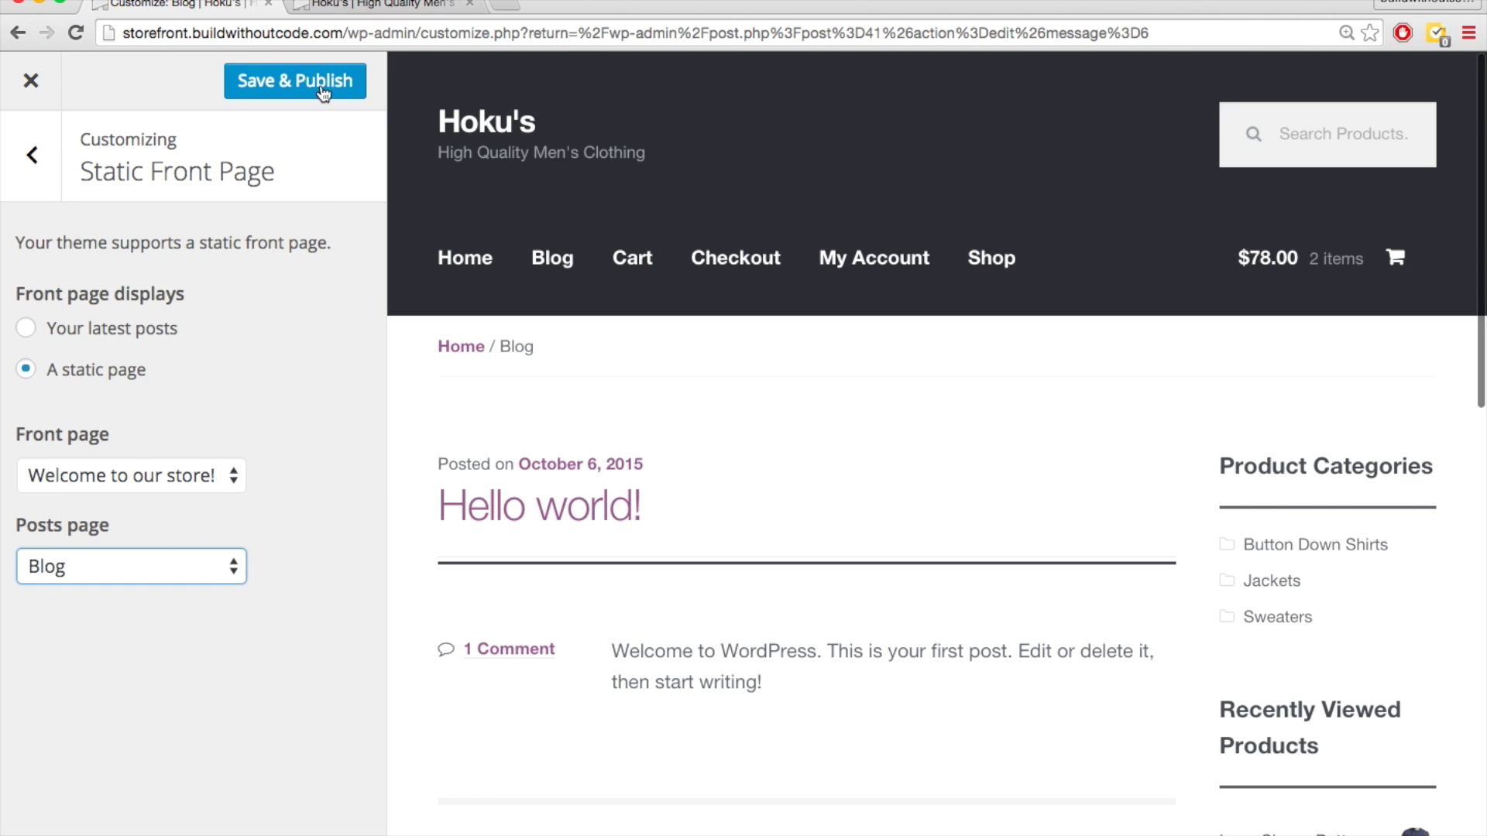
left_click(324, 90)
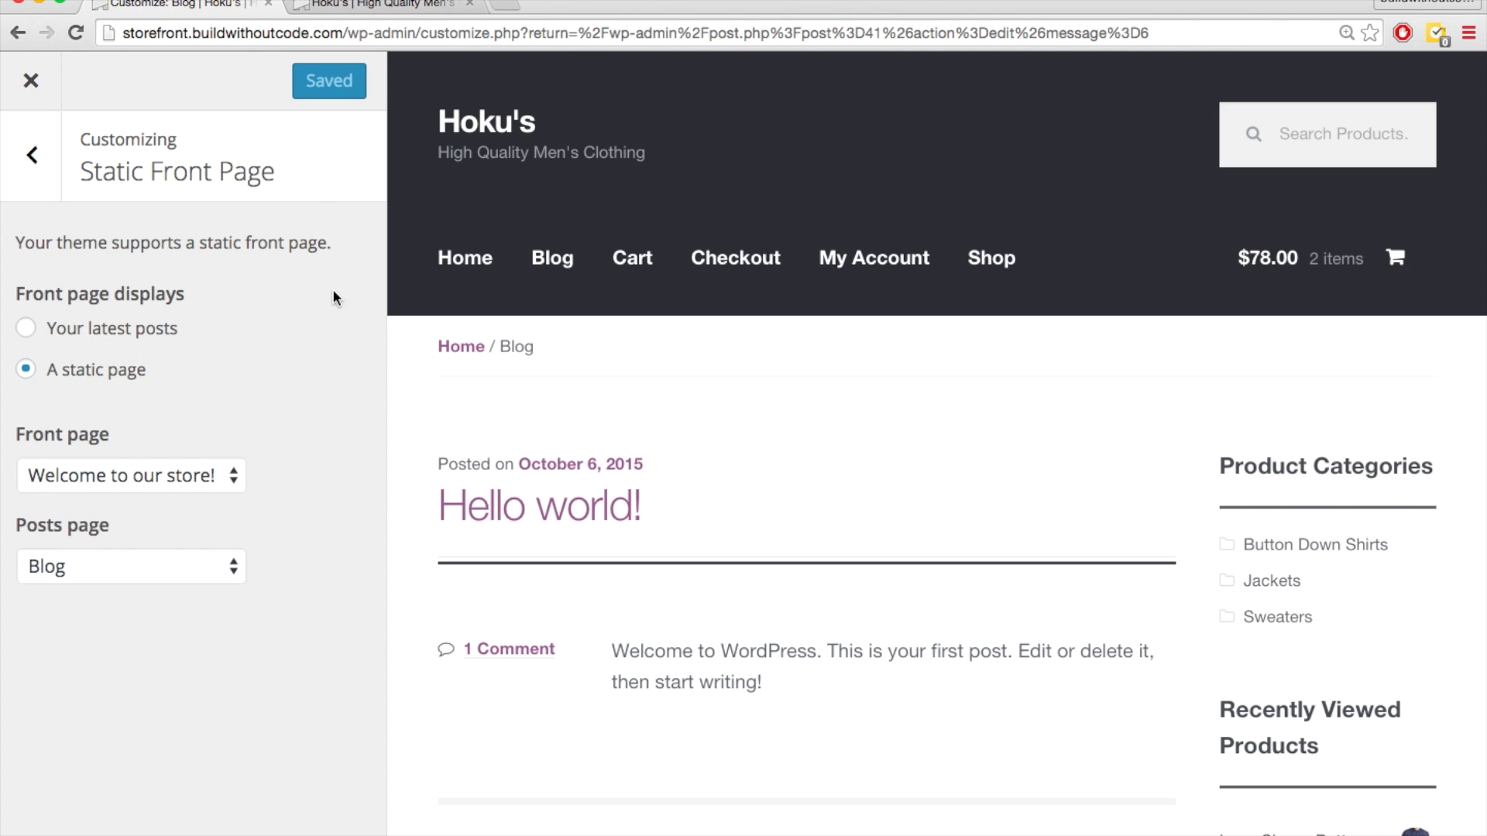
- Open the Blog page on the live site and review its post and sidebar
key("ctrl+Tab")
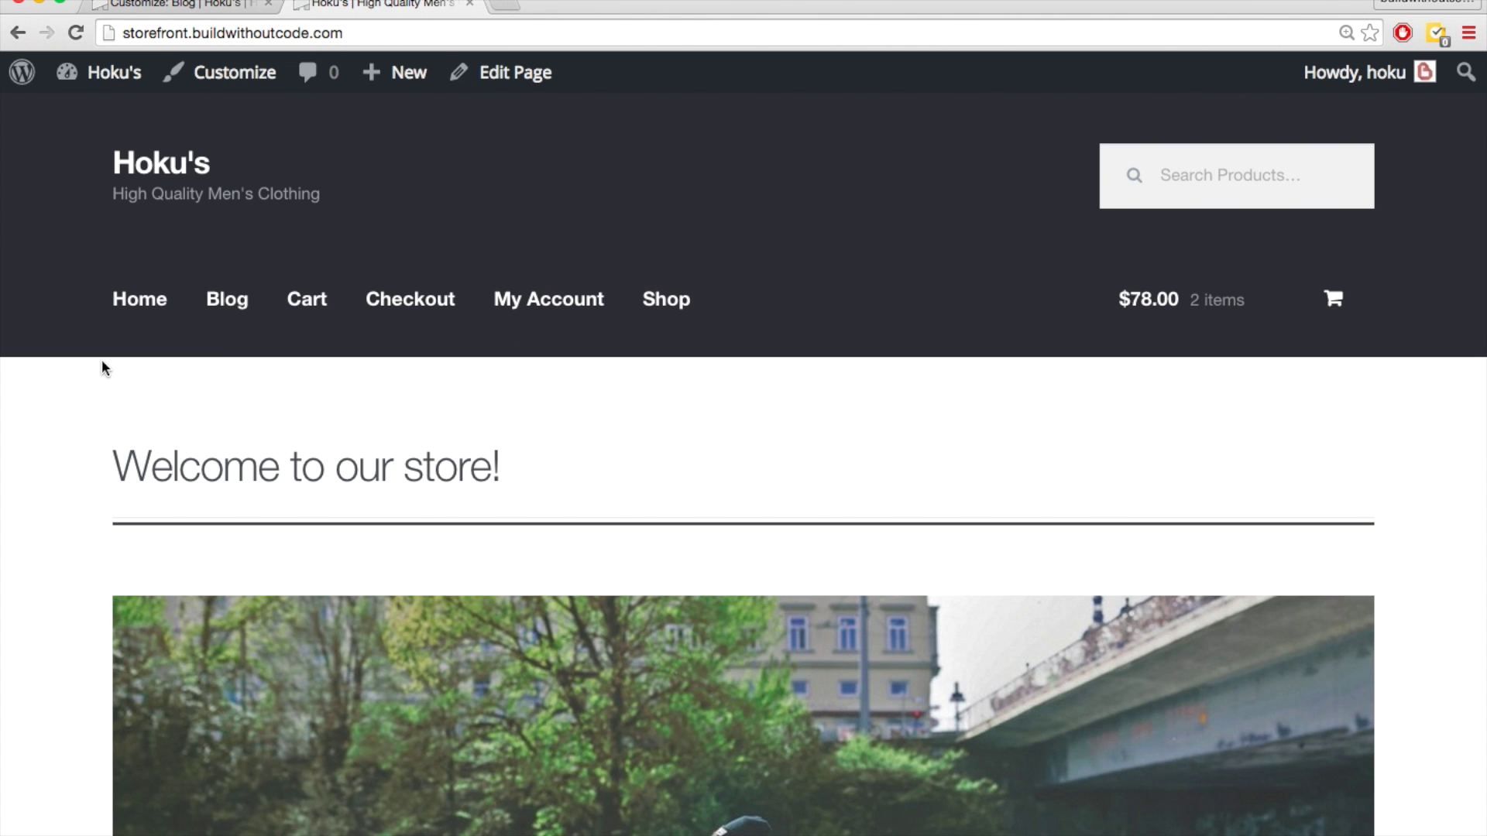
left_click(243, 306)
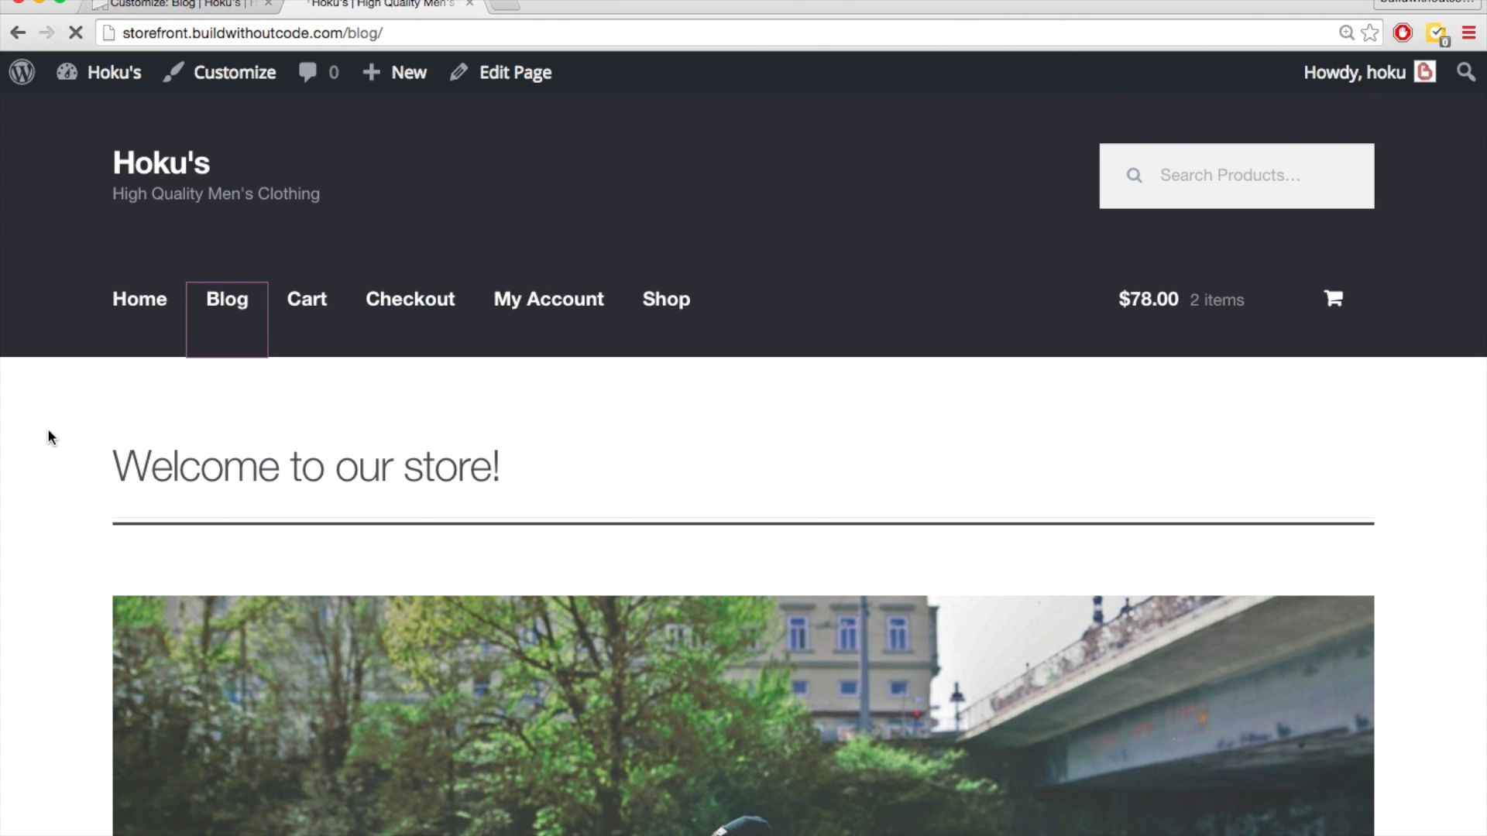
scroll(48, 457, "down", 1)
scroll(48, 452, "down", 5)
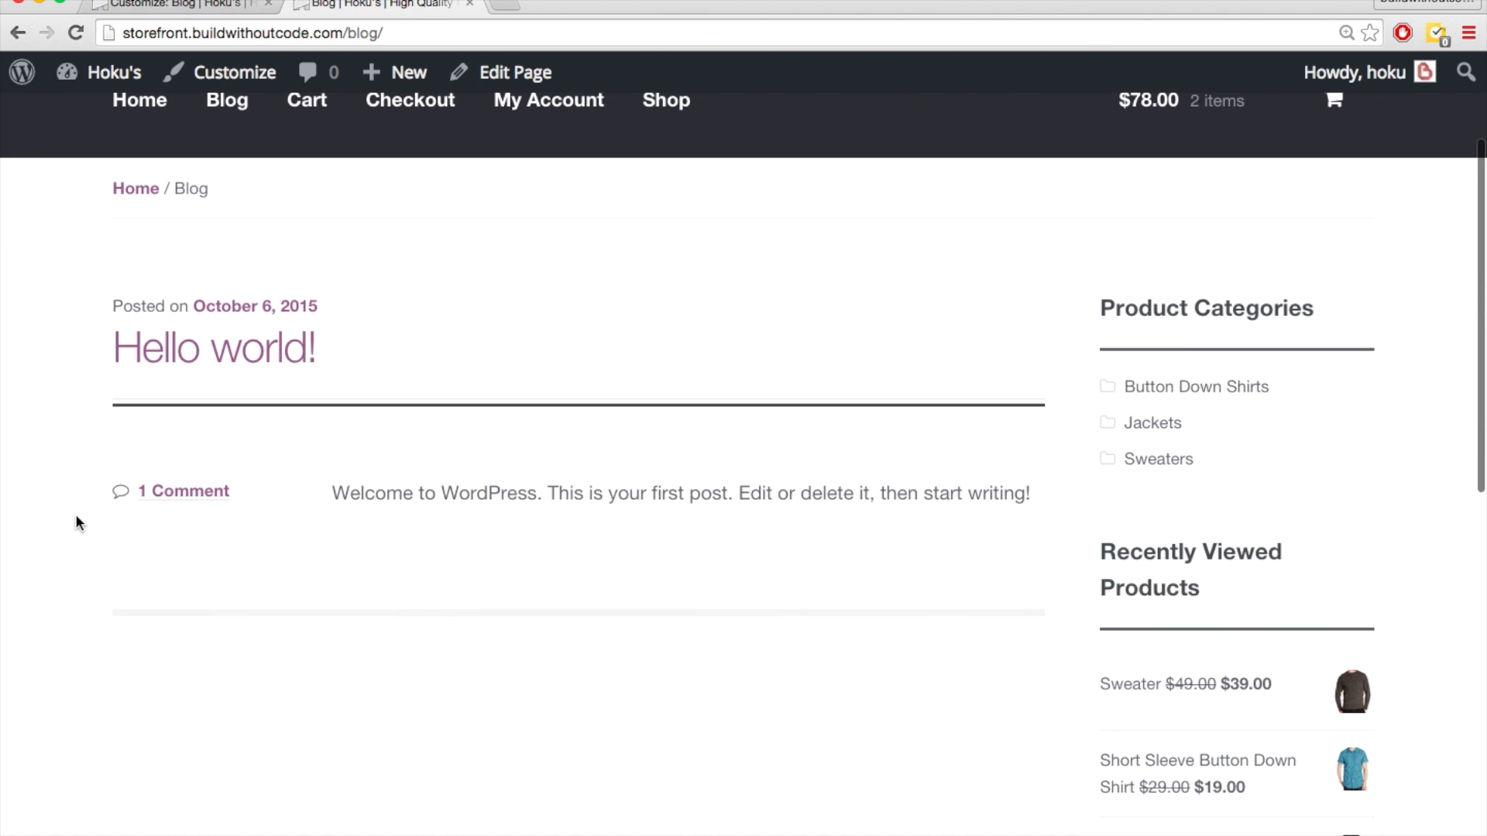
scroll(76, 513, "down", 2)
scroll(76, 513, "up", 2)
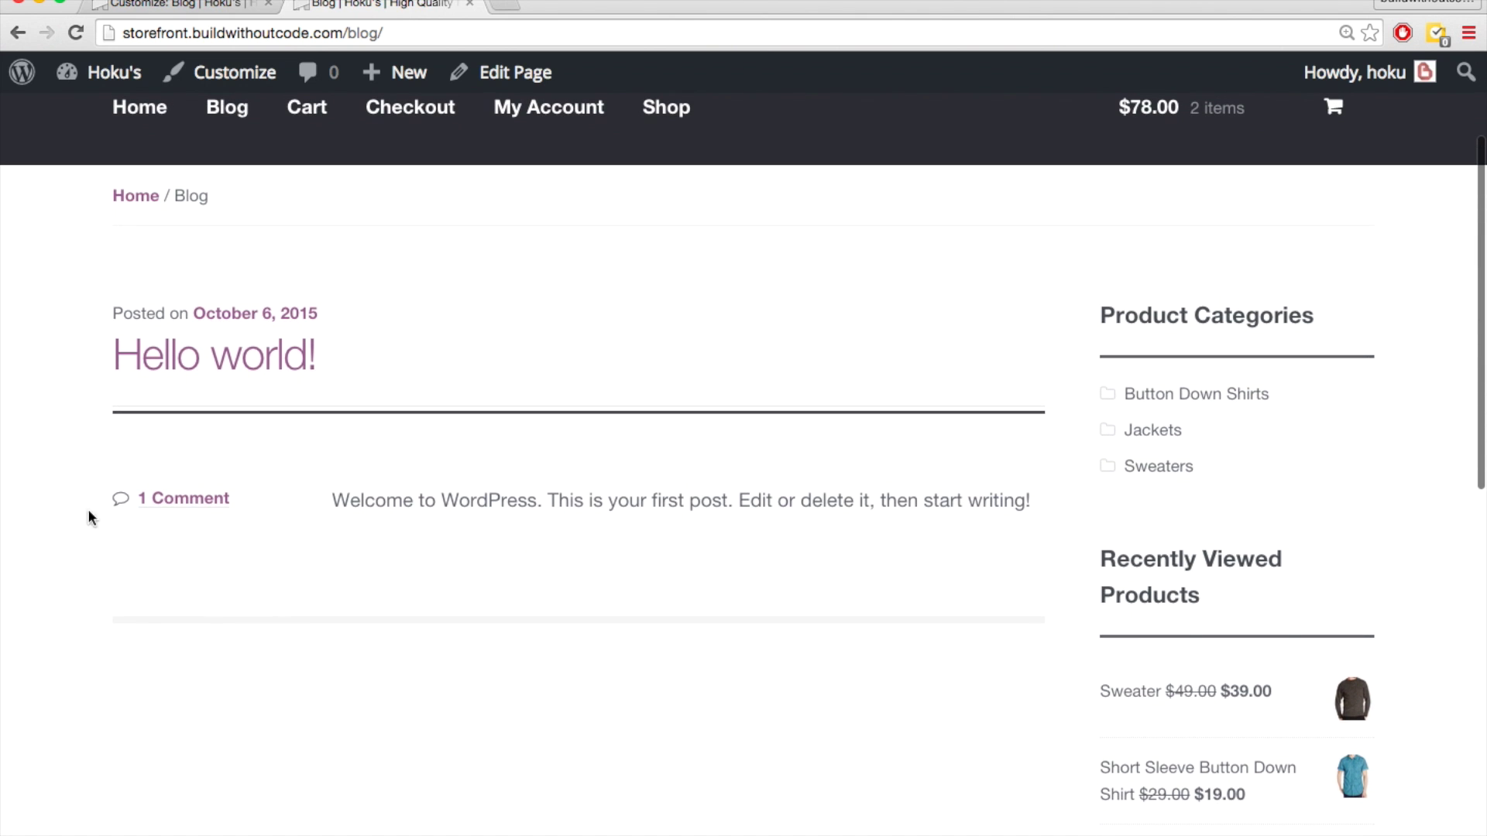
scroll(173, 630, "up", 4)
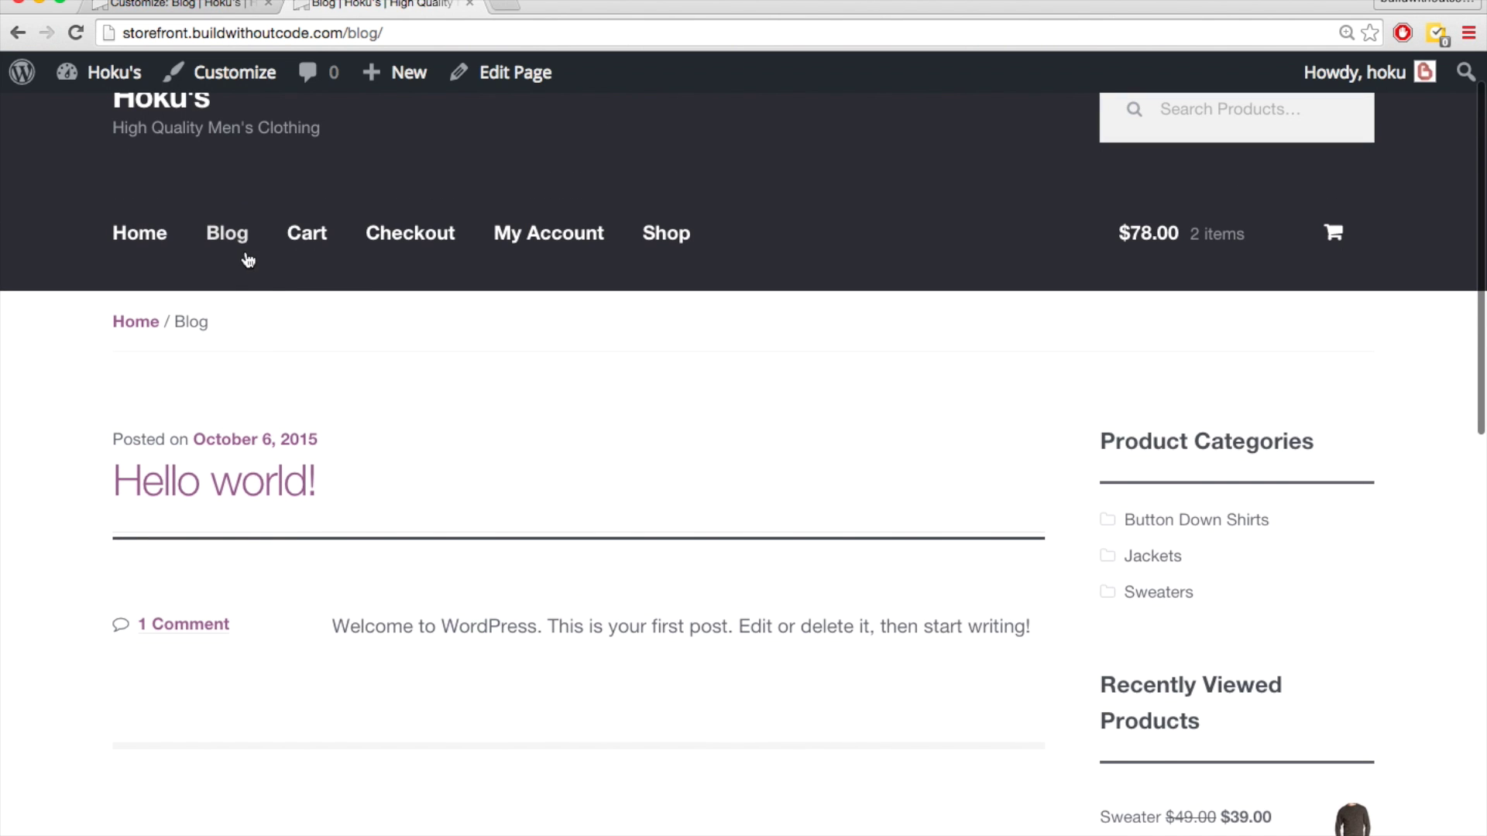
scroll(44, 401, "up", 1)
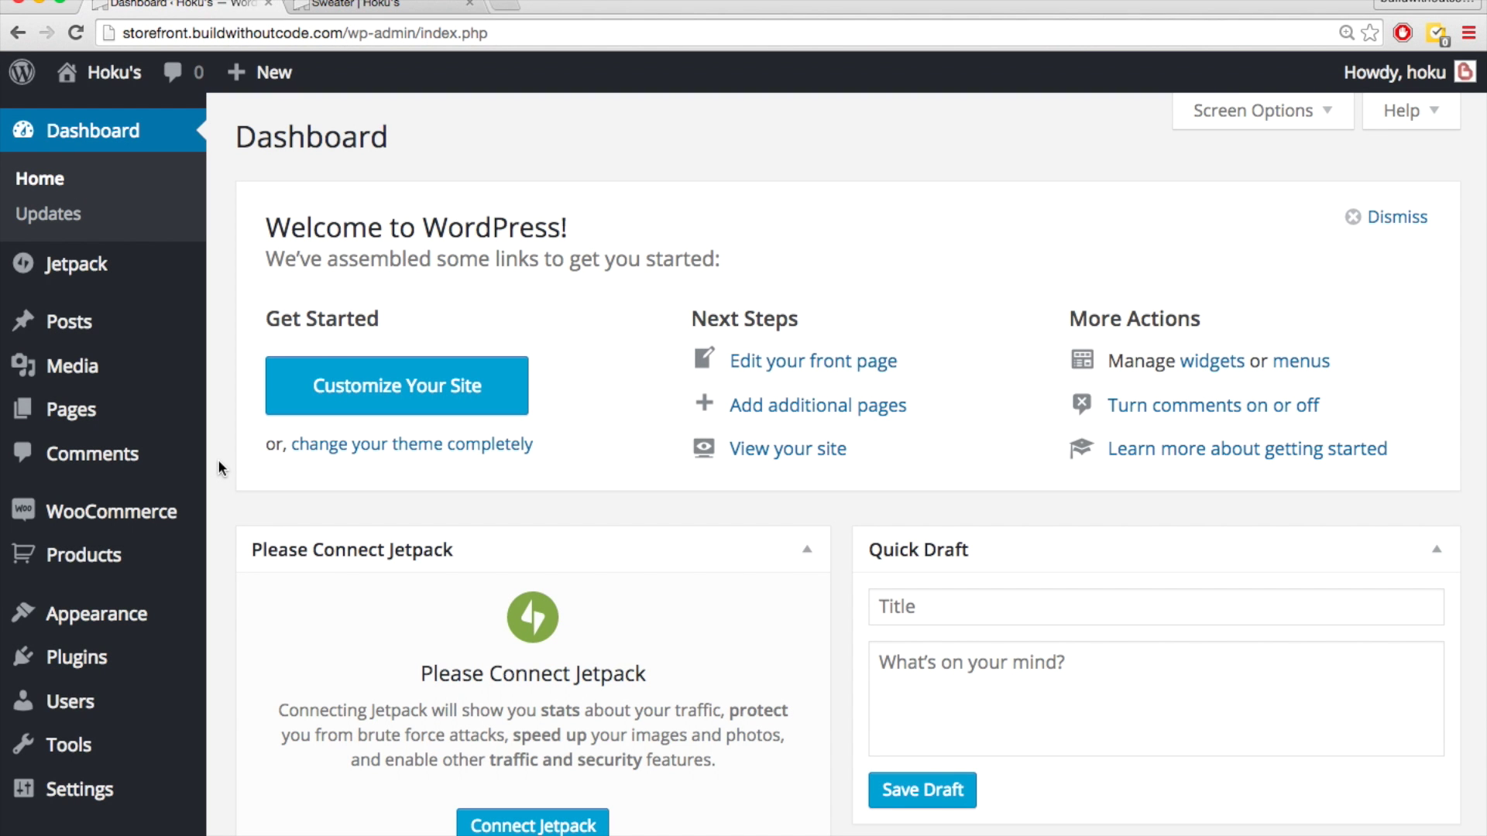
- Set the store's Base Location to United States (US) — Utah in the WooCommerce general settings
mouse_move(120, 524)
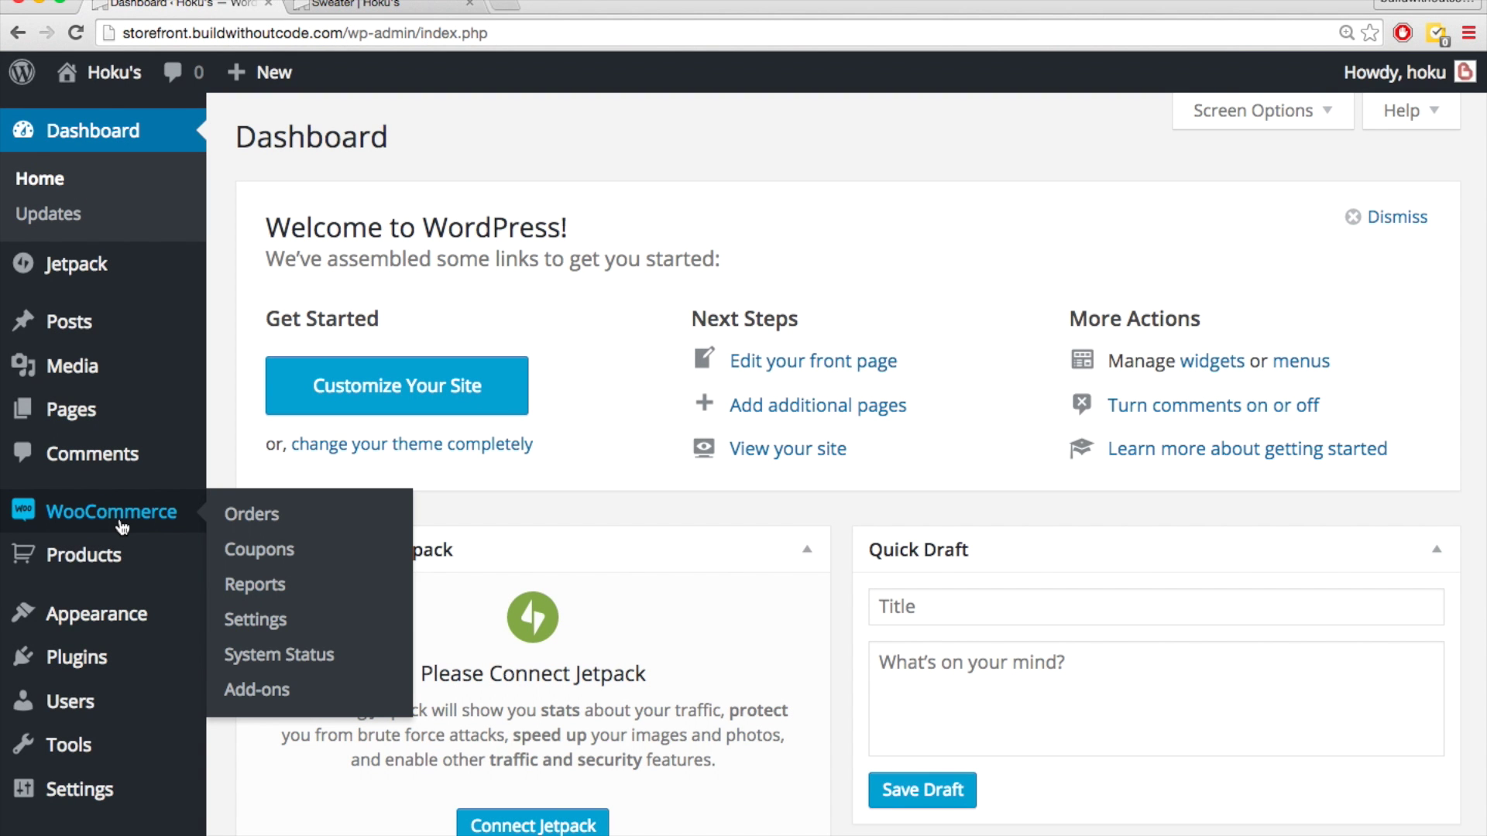
left_click(255, 620)
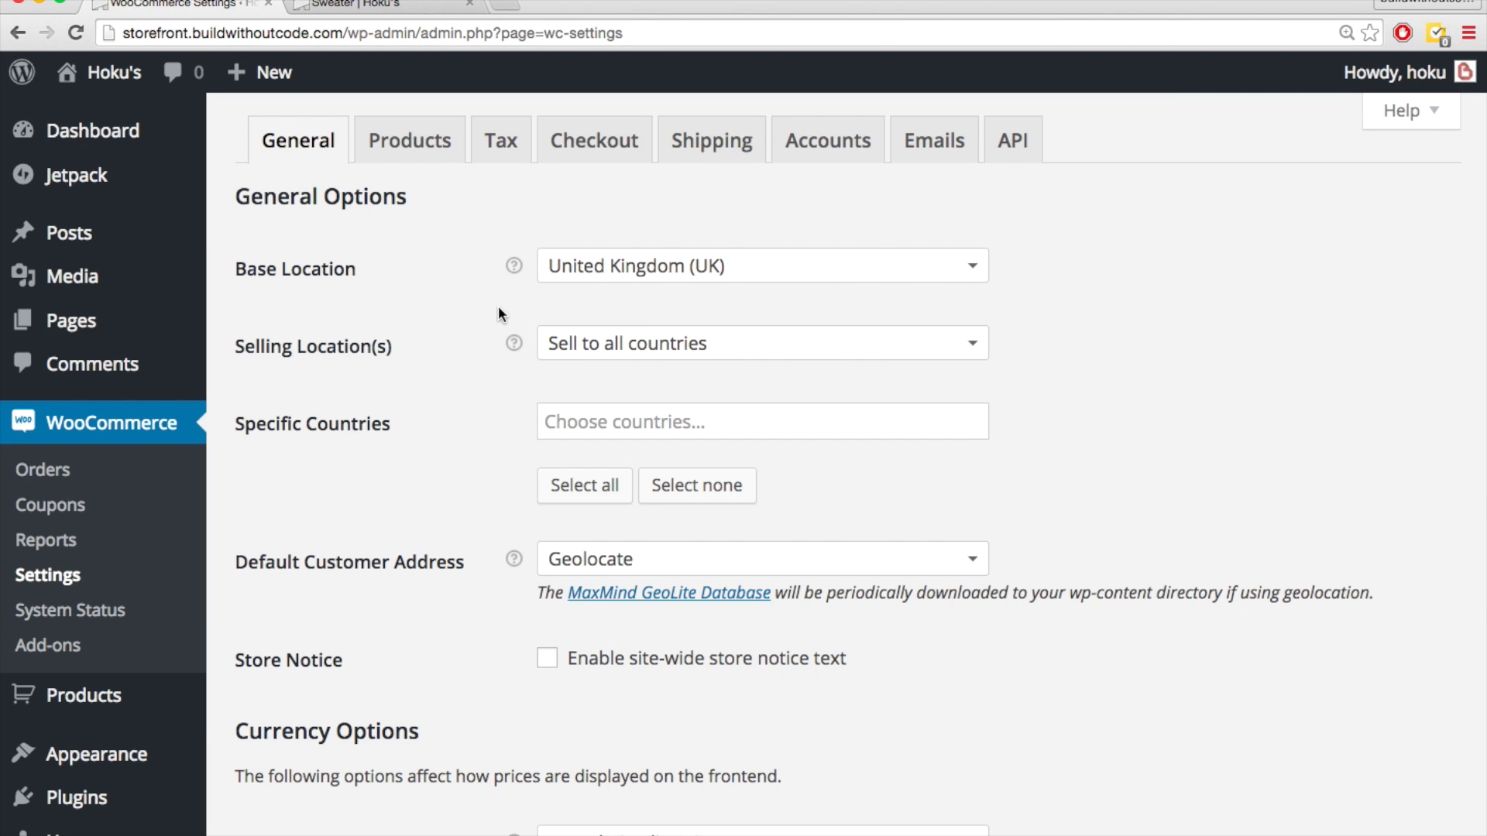
left_click(647, 271)
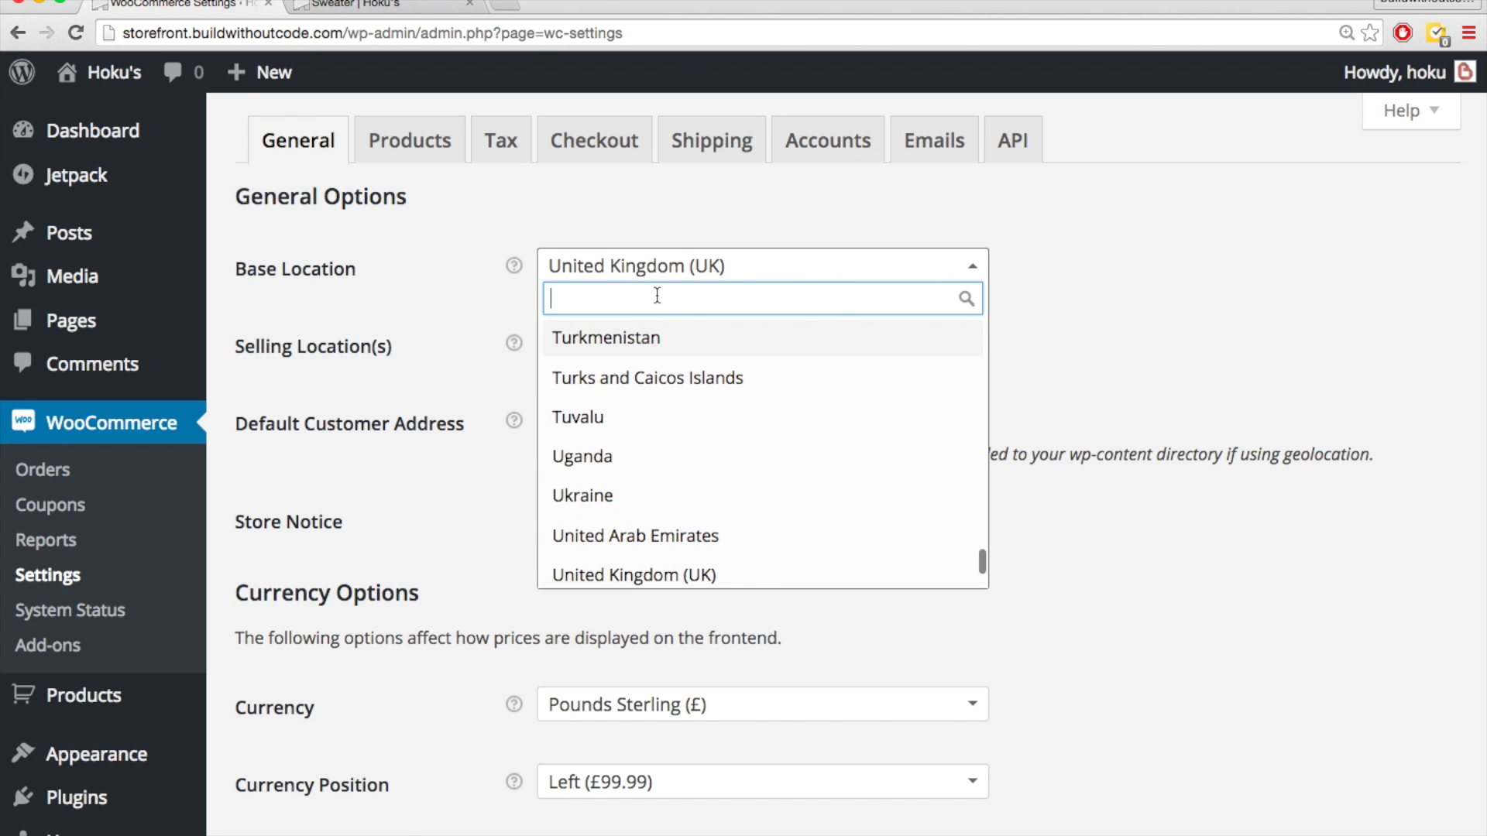
scroll(657, 295, "down", 5)
scroll(674, 561, "down", 10)
scroll(703, 427, "down", 10)
scroll(703, 427, "down", 7)
scroll(703, 428, "down", 5)
left_click(703, 427)
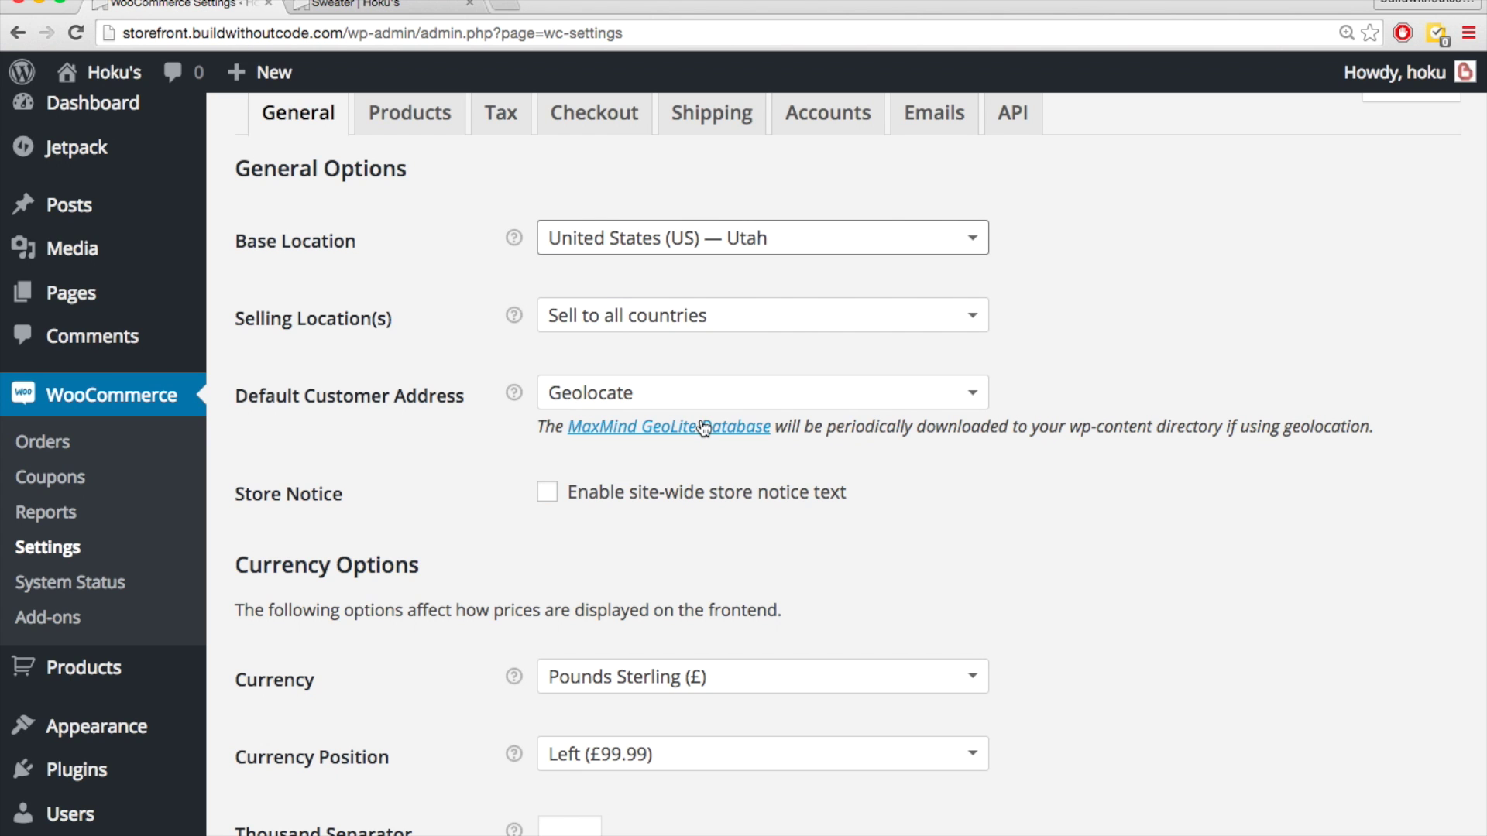
- Check the available Selling Location(s) options in the general settings
scroll(474, 325, "down", 2)
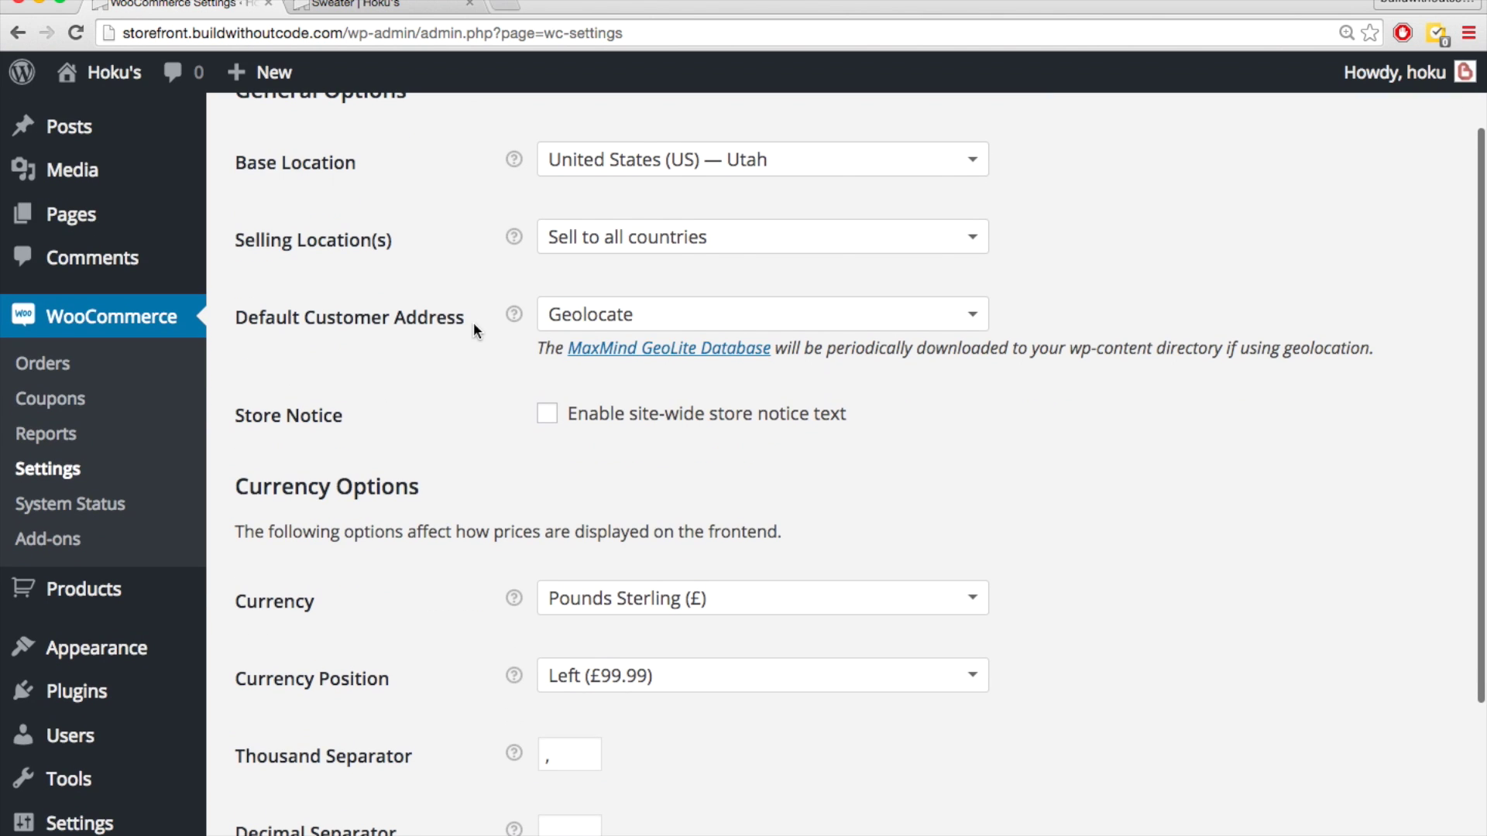
scroll(620, 281, "down", 1)
left_click(620, 230)
left_click(490, 237)
- Set the store currency to US Dollars ($) and save the general settings
scroll(489, 237, "down", 2)
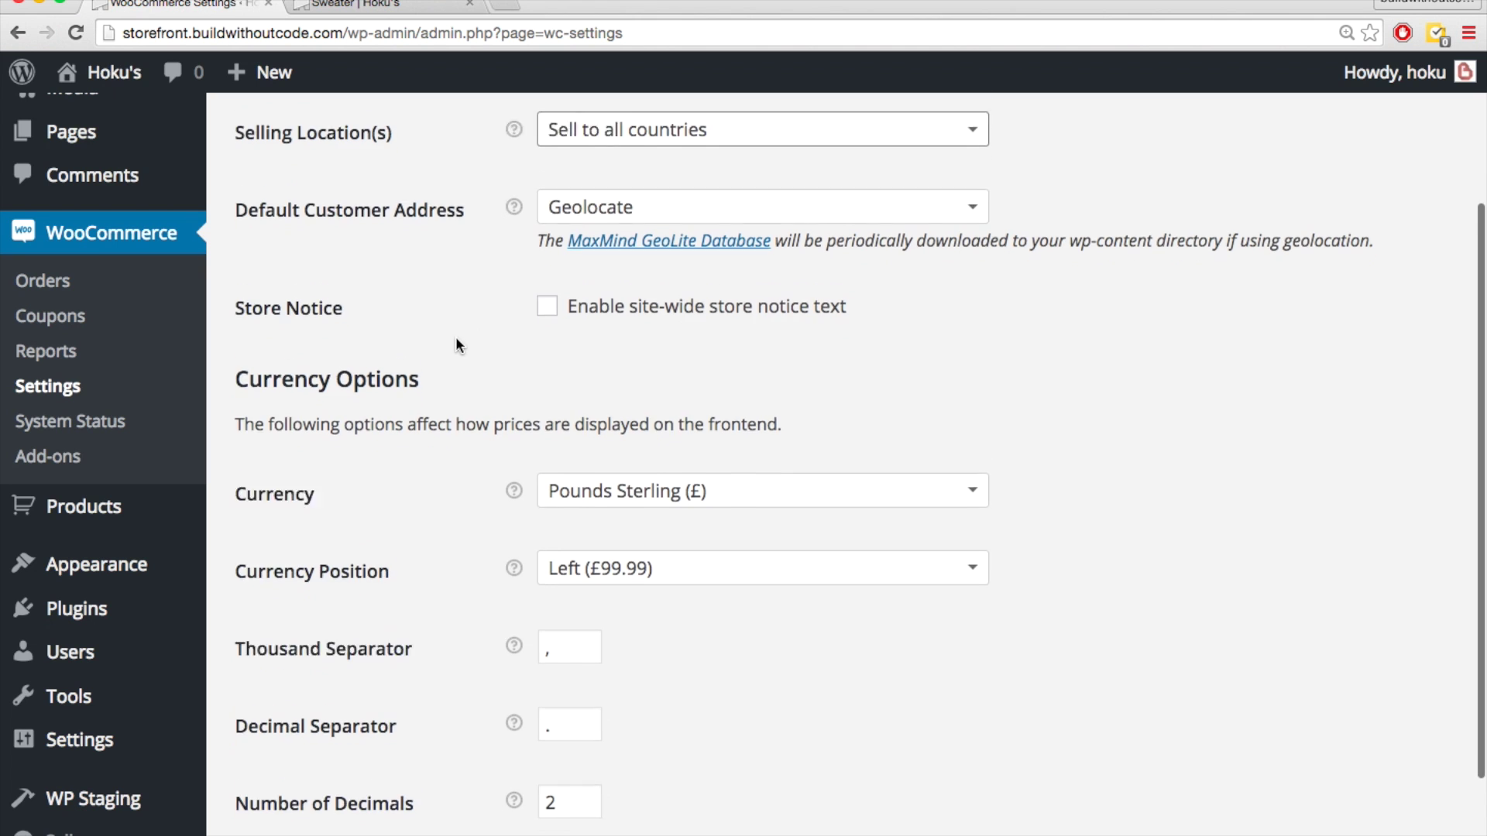
scroll(457, 336, "down", 4)
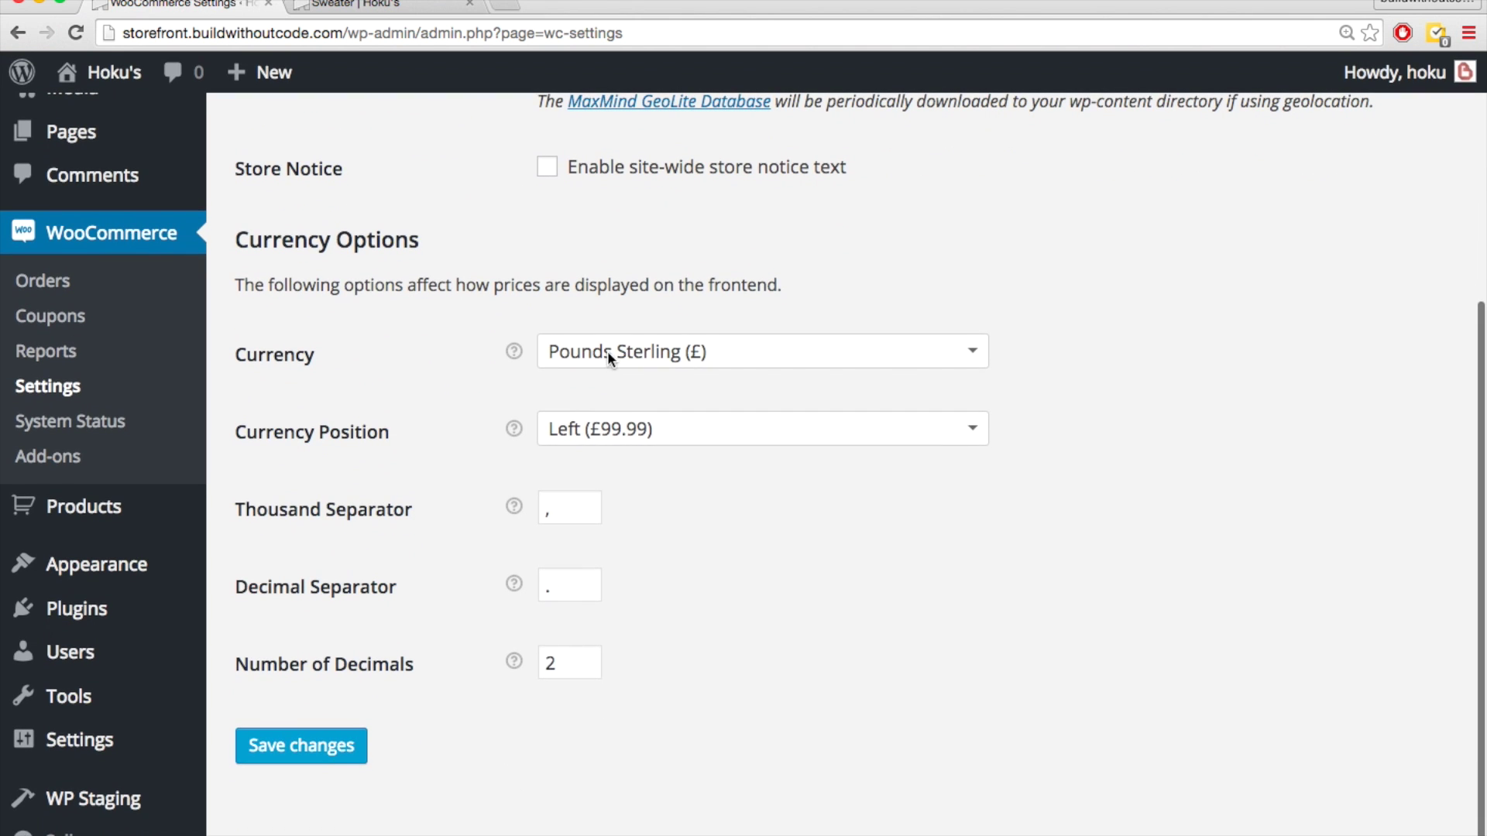
left_click(607, 356)
scroll(612, 542, "down", 5)
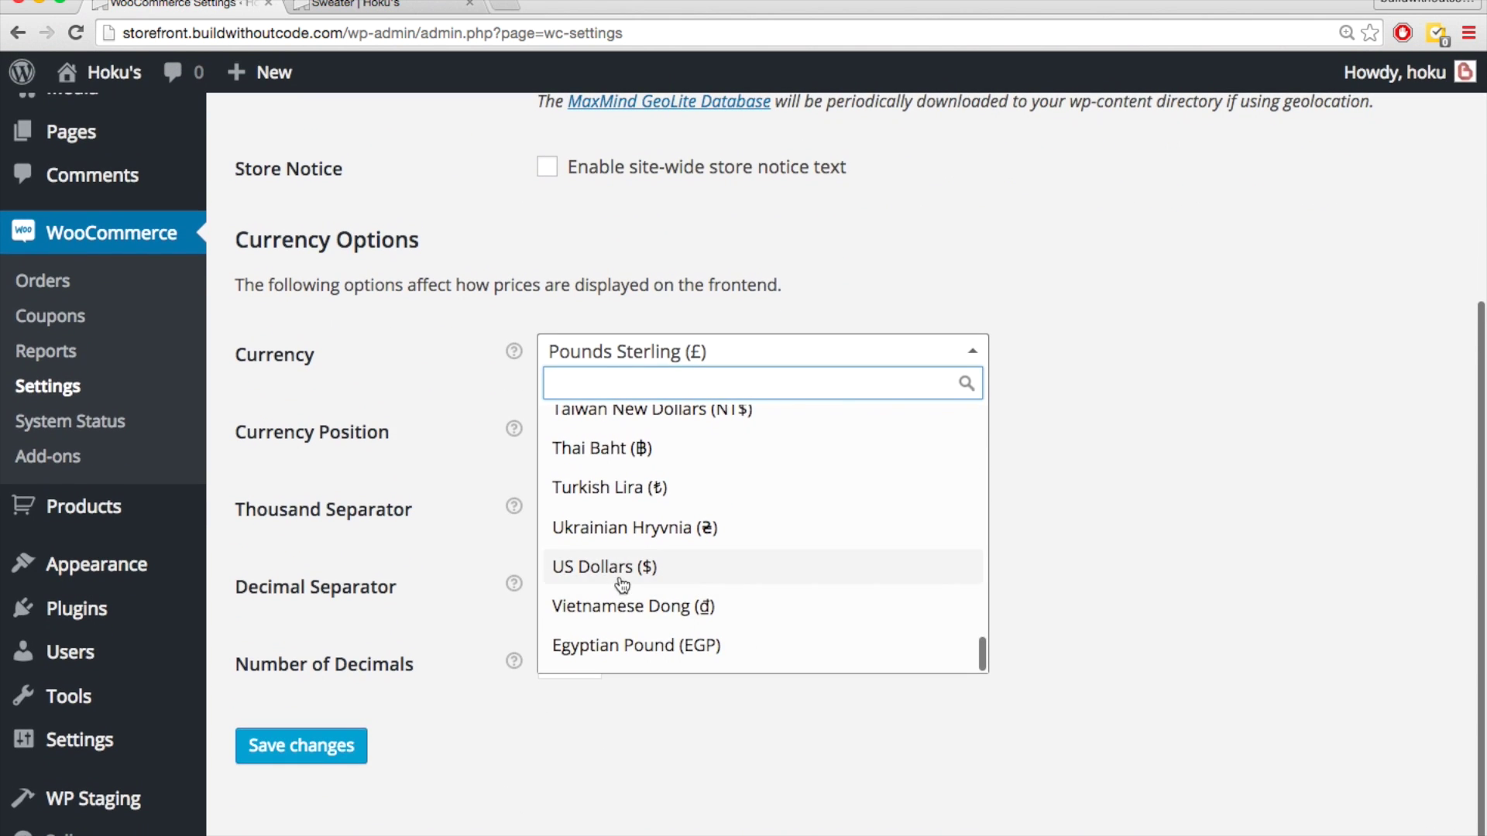
left_click(619, 573)
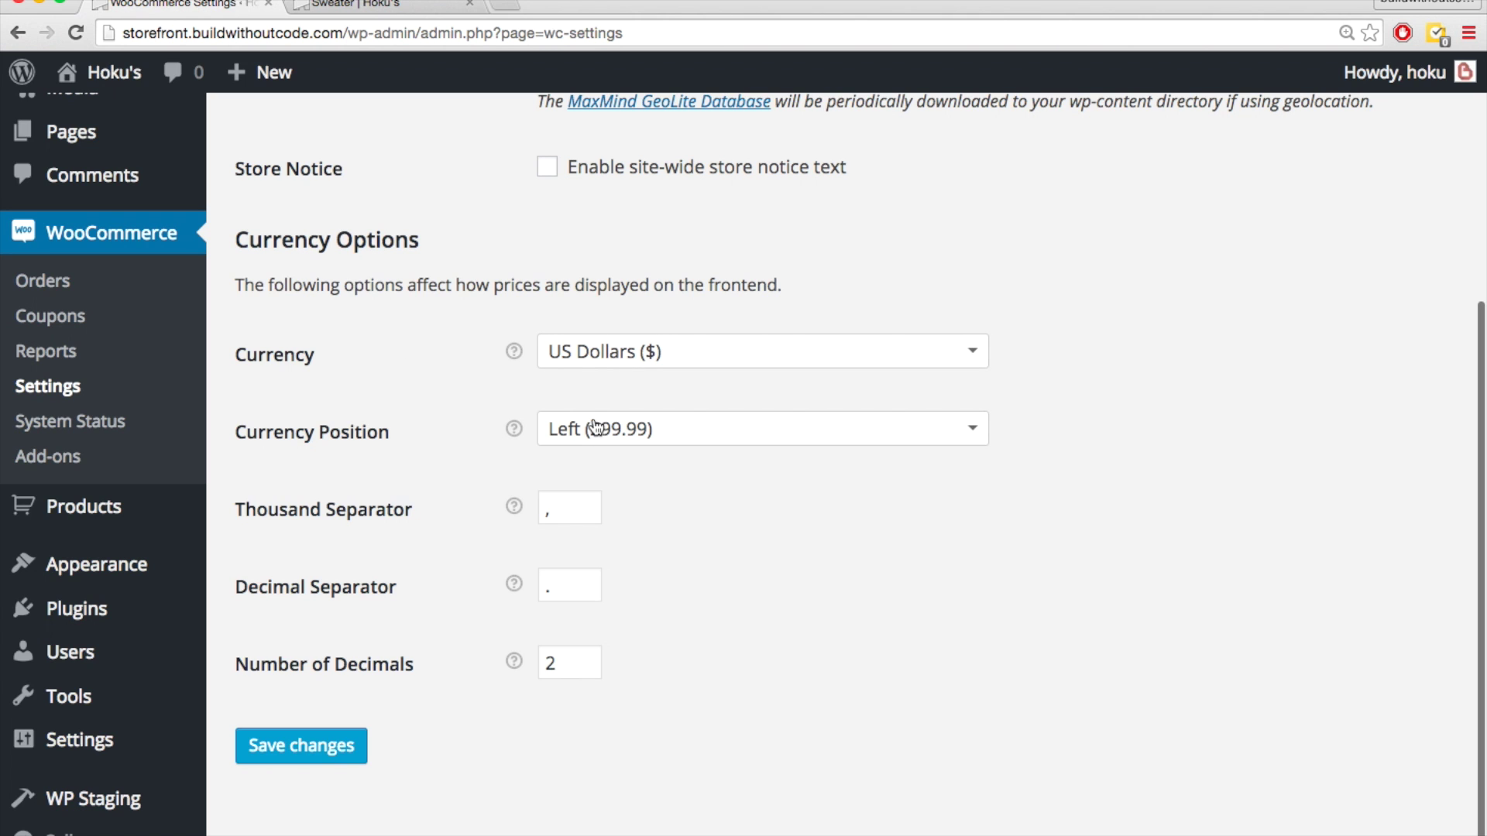
left_click(335, 747)
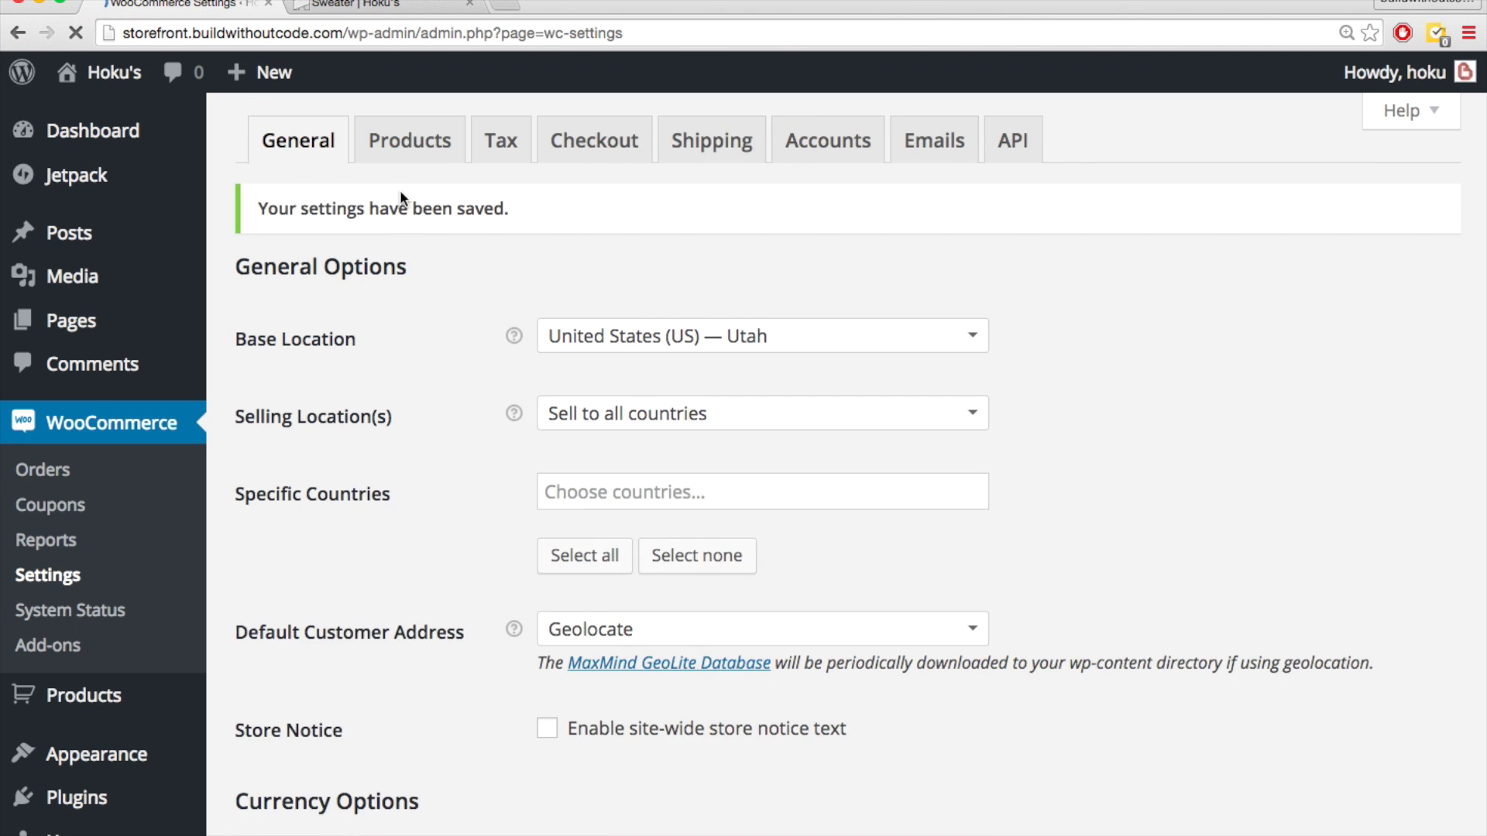
- Set the product Weight Unit to lbs and the Dimensions Unit to in
left_click(406, 153)
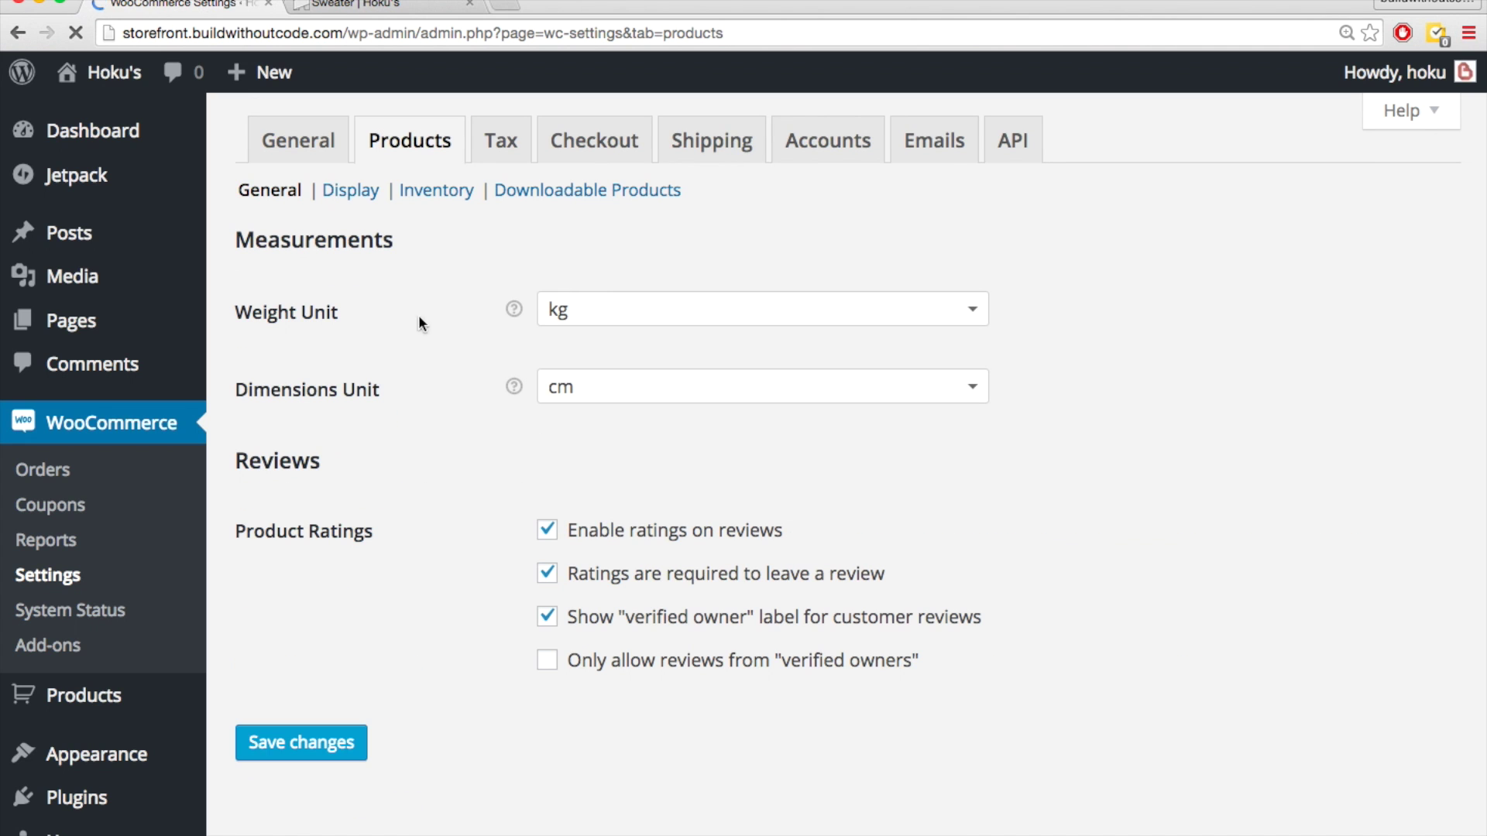
left_click(639, 314)
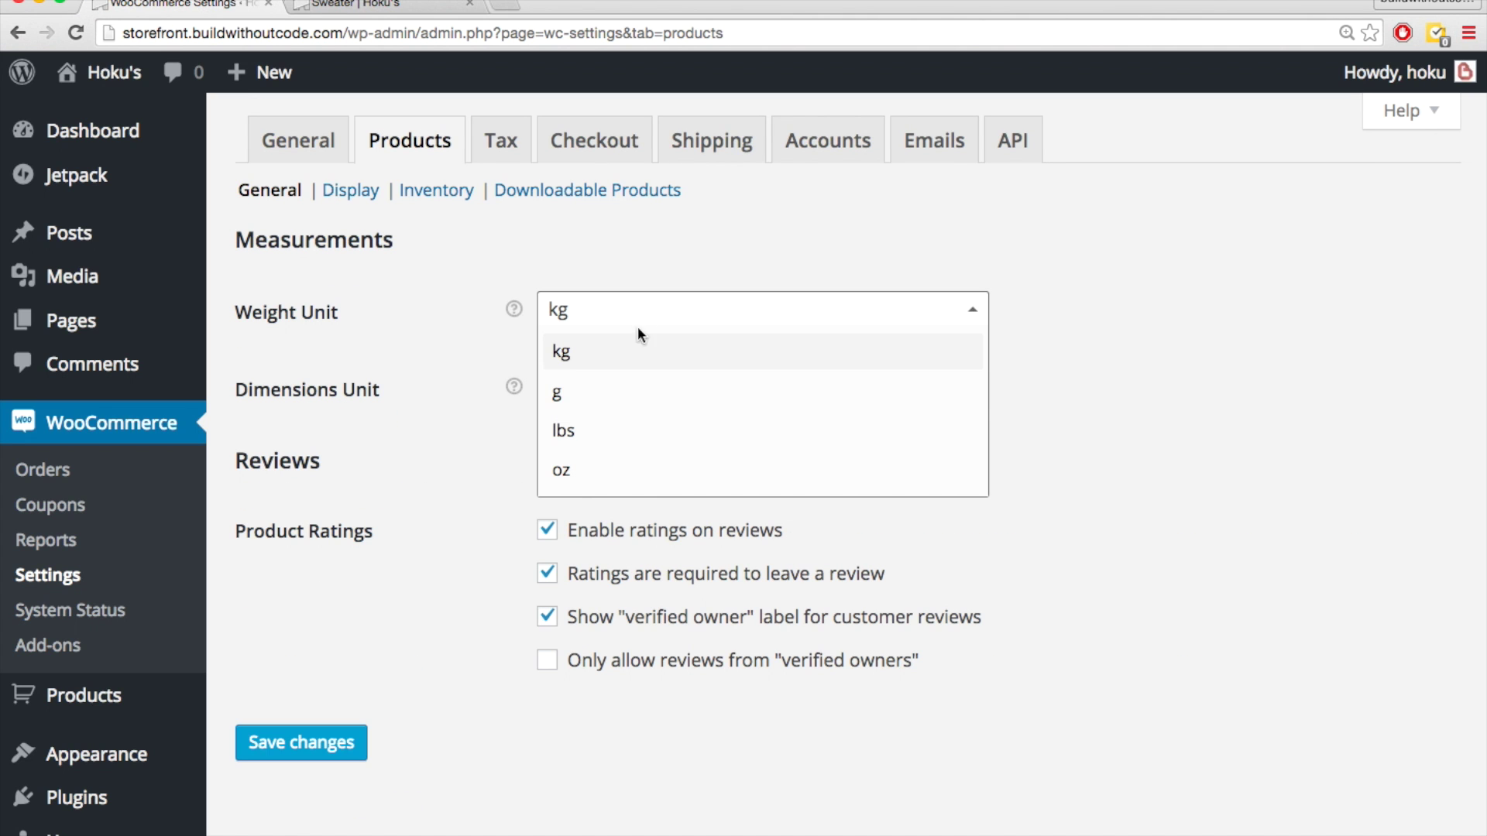
left_click(608, 431)
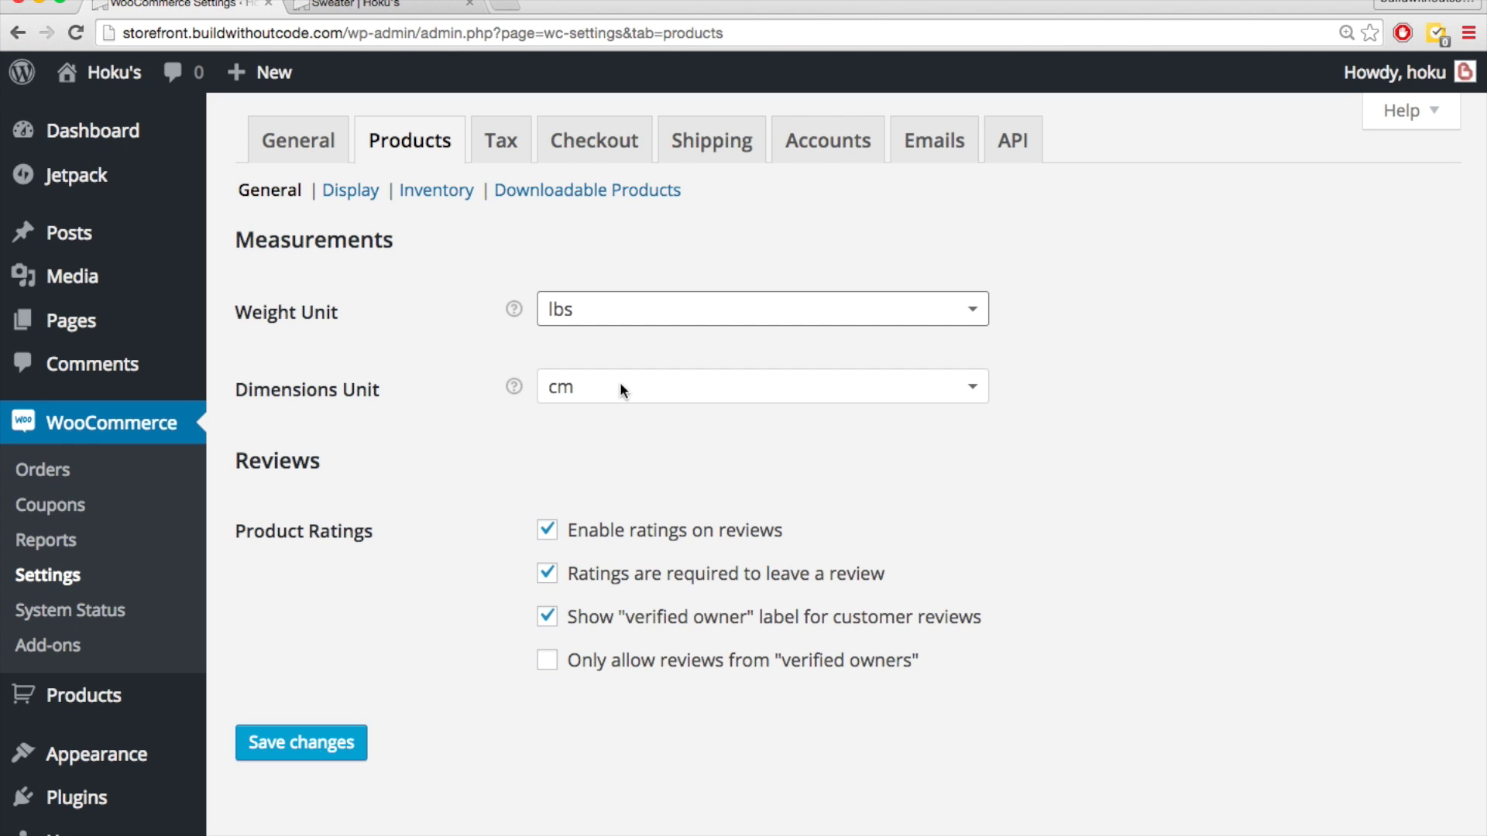
left_click(619, 388)
left_click(604, 550)
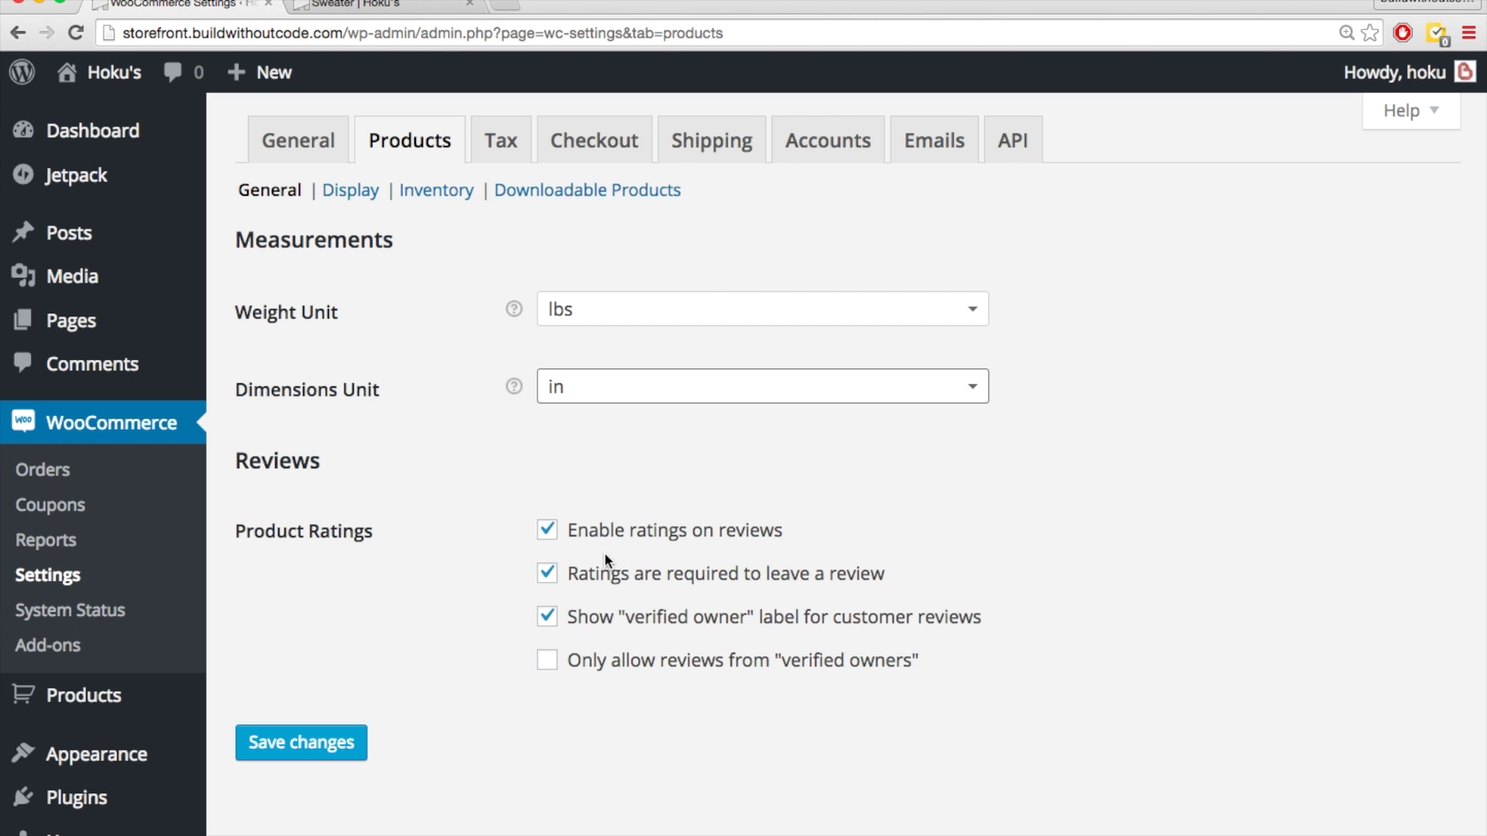
left_click(465, 452)
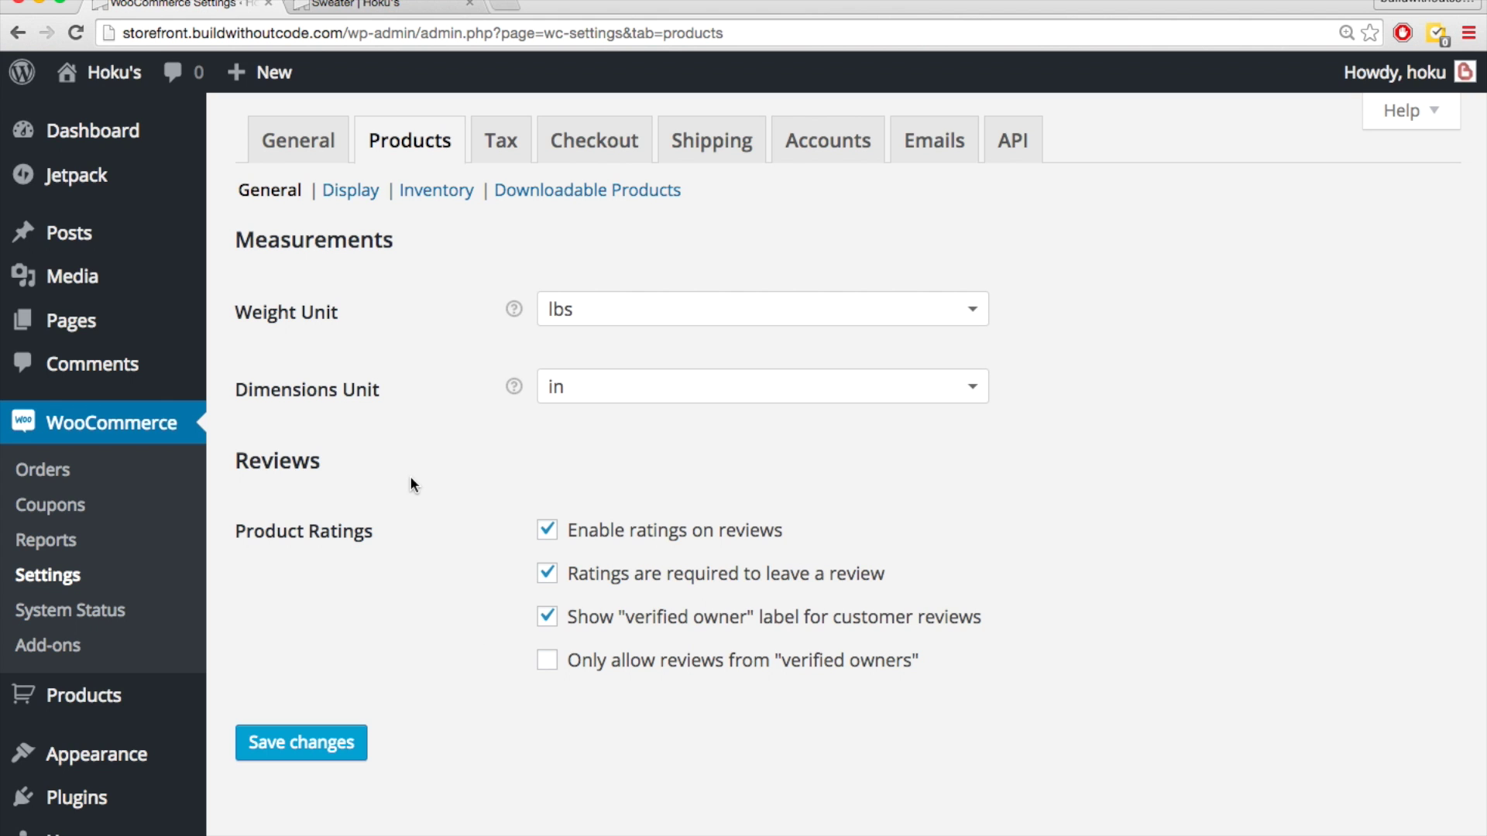
- Review the product Display settings, covering shop page display, add-to-cart behaviour and product image sizes
left_click(370, 202)
scroll(508, 440, "down", 2)
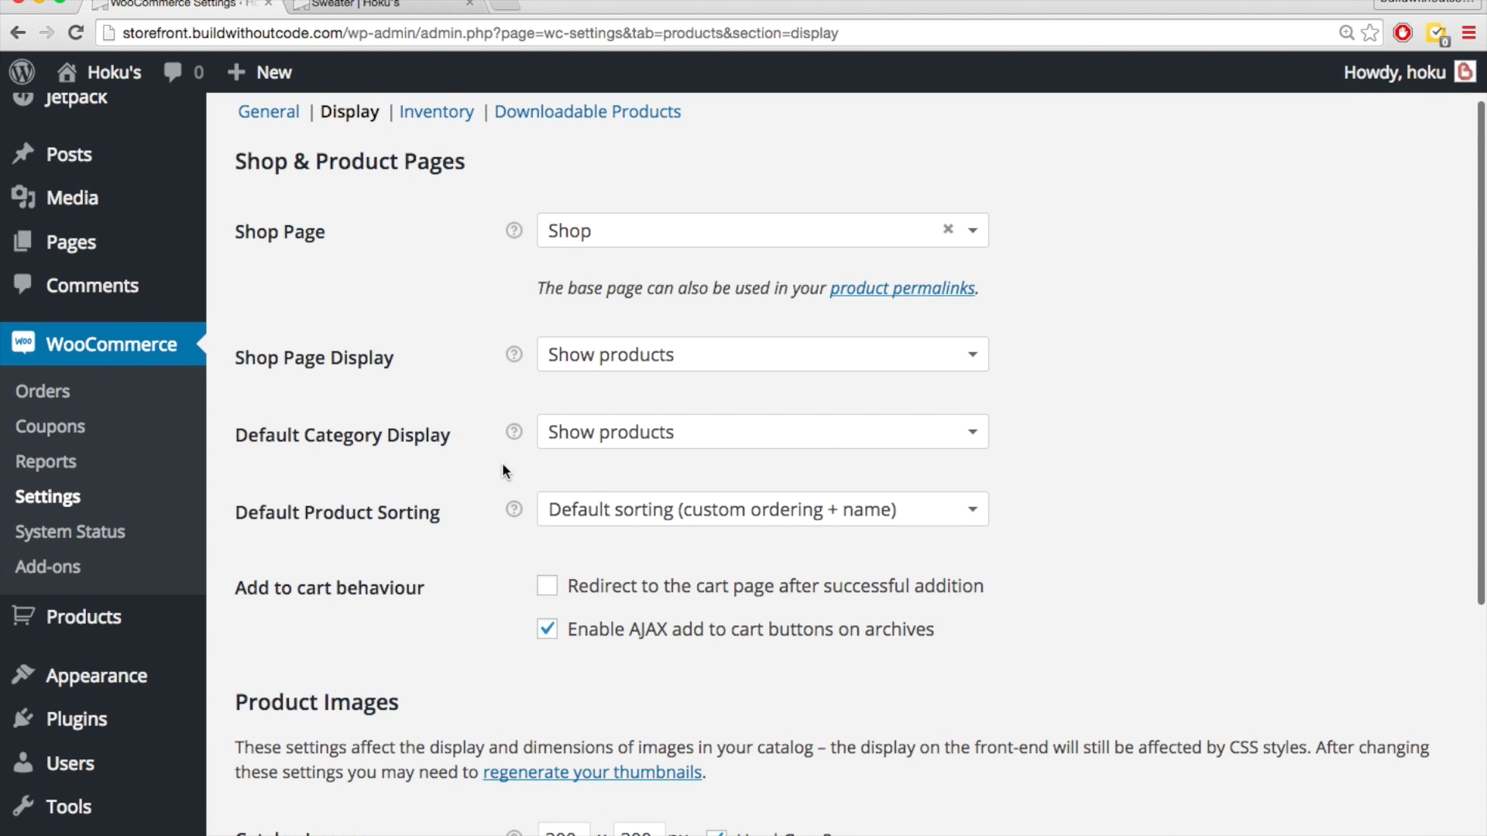
scroll(502, 468, "down", 5)
scroll(502, 468, "down", 3)
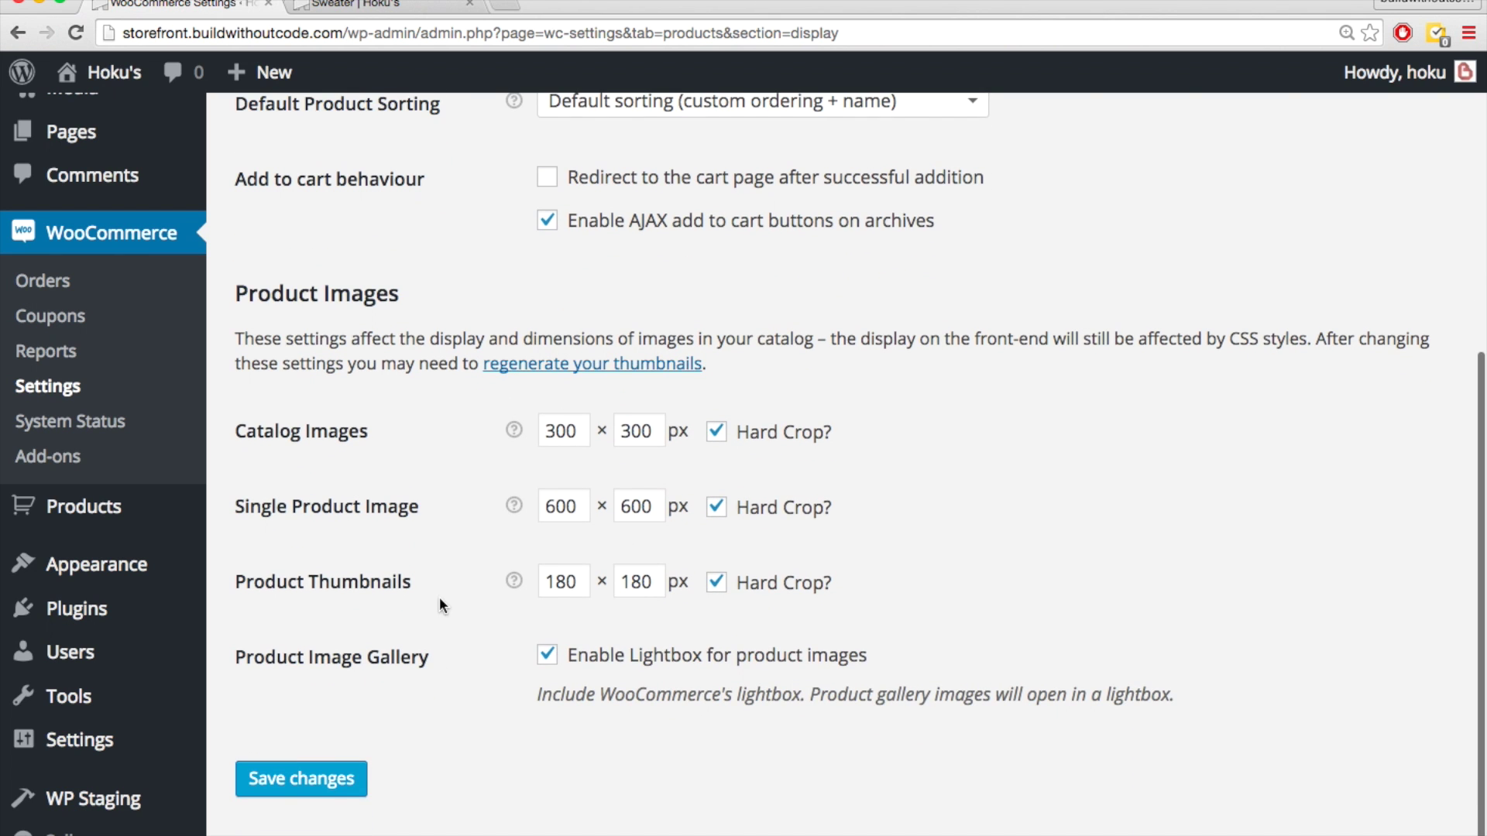
scroll(439, 604, "down", 1)
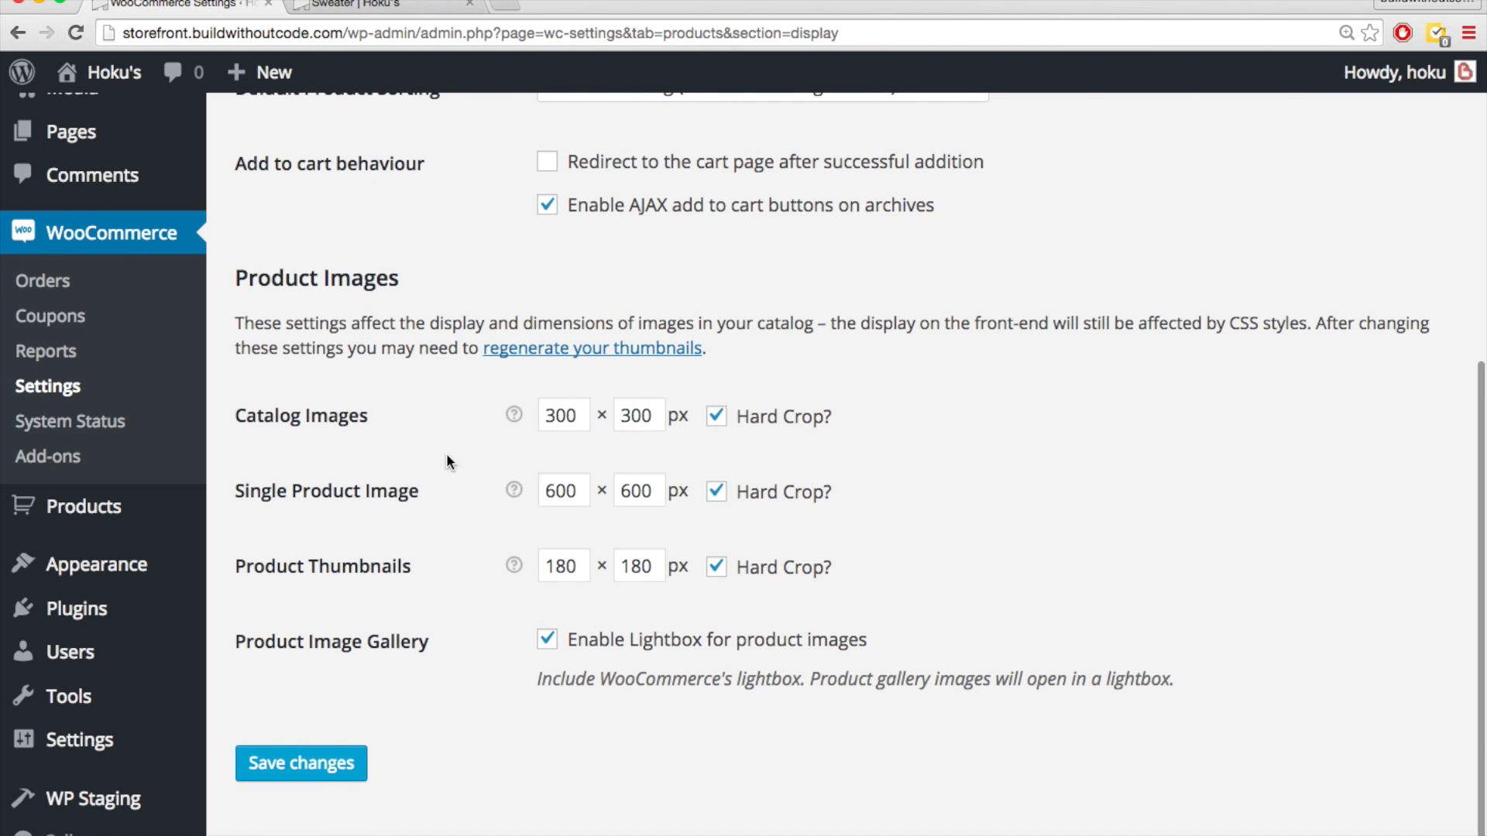
scroll(447, 462, "up", 9)
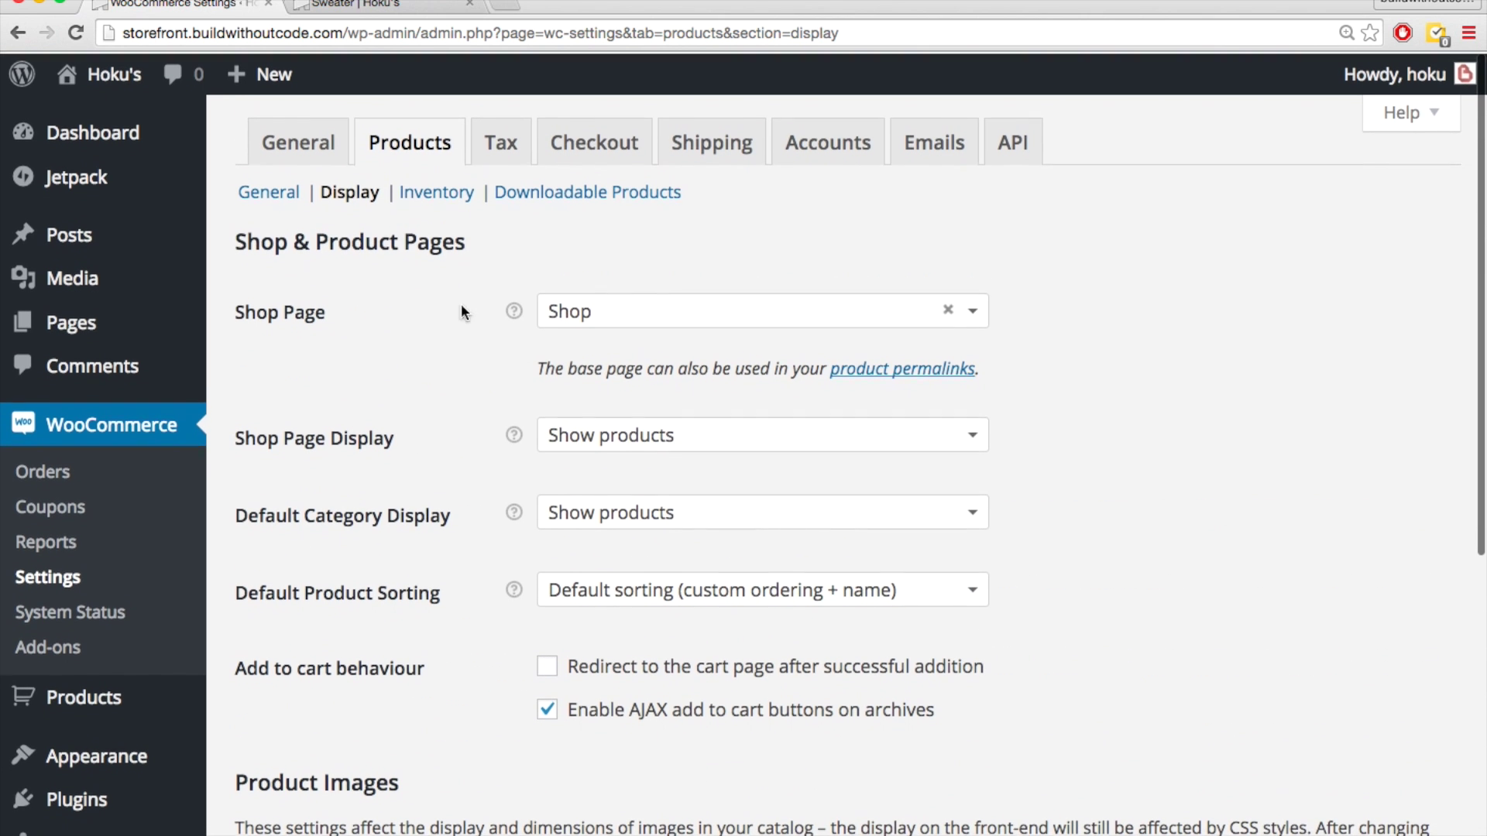
- Review the product Inventory settings, including stock management, notifications and stock thresholds
left_click(453, 193)
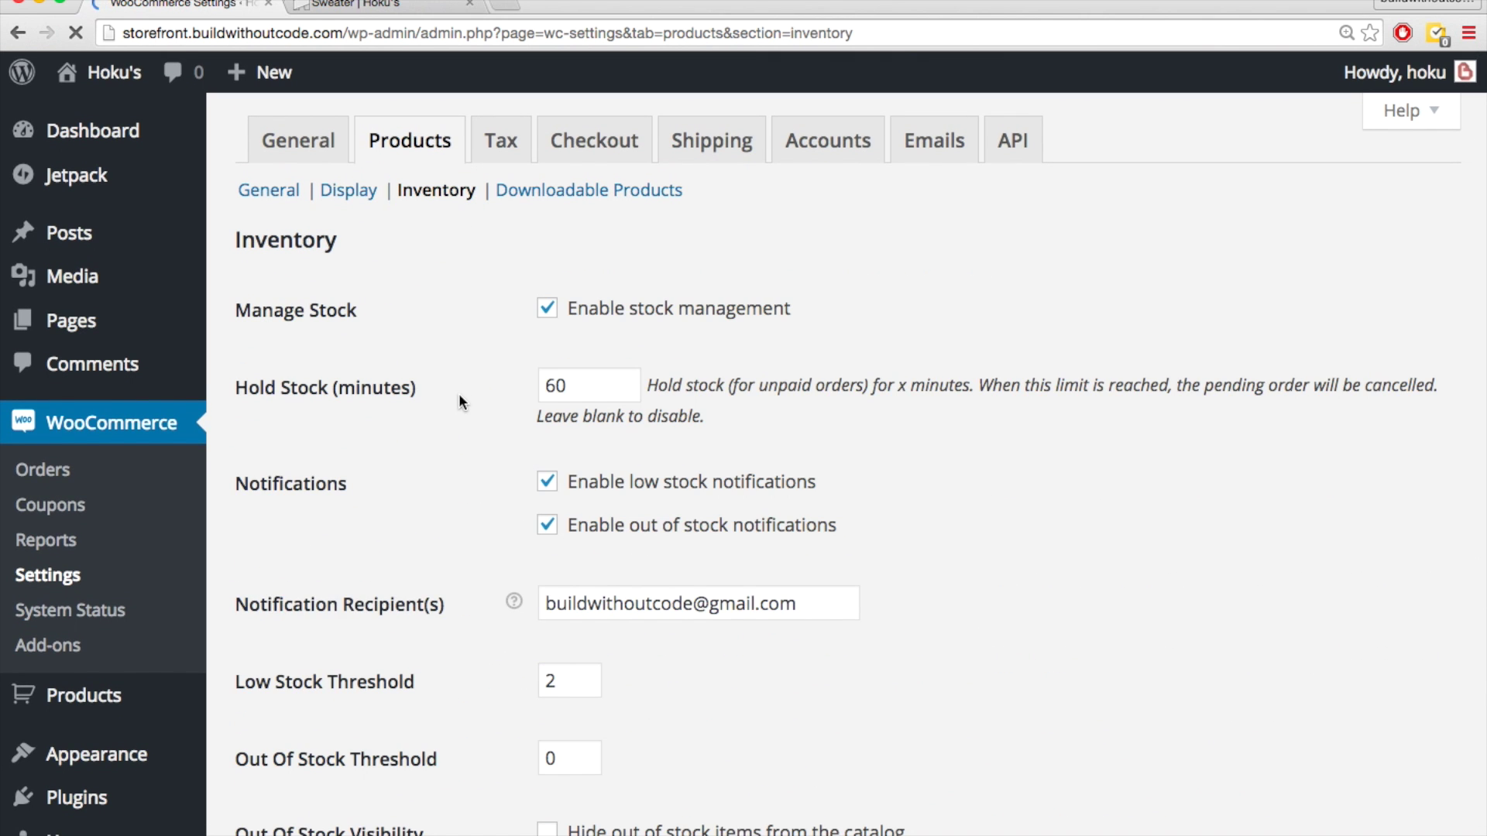
scroll(459, 396, "down", 1)
scroll(473, 494, "down", 3)
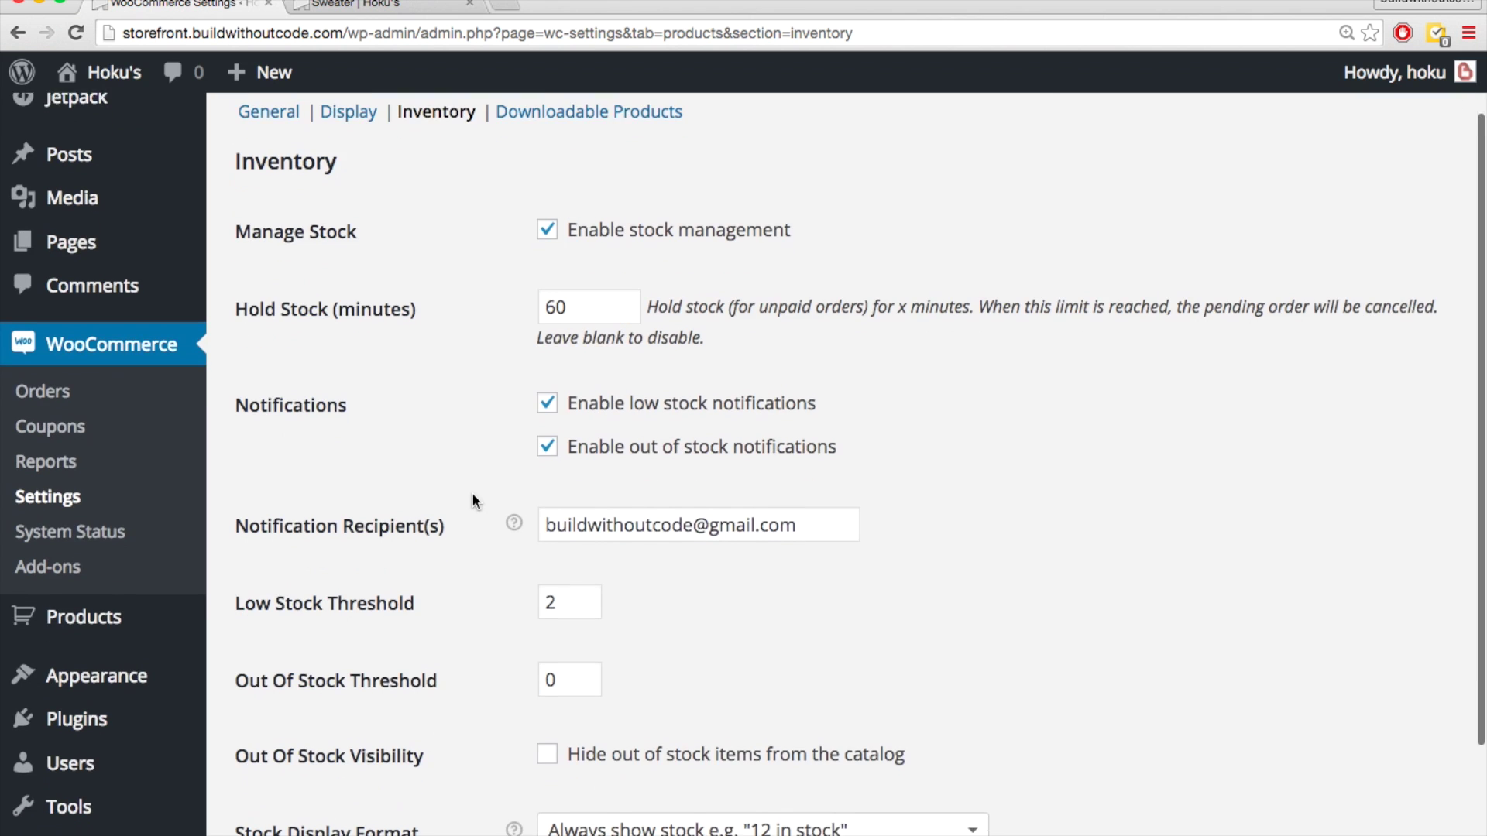
scroll(447, 480, "down", 3)
scroll(448, 480, "up", 6)
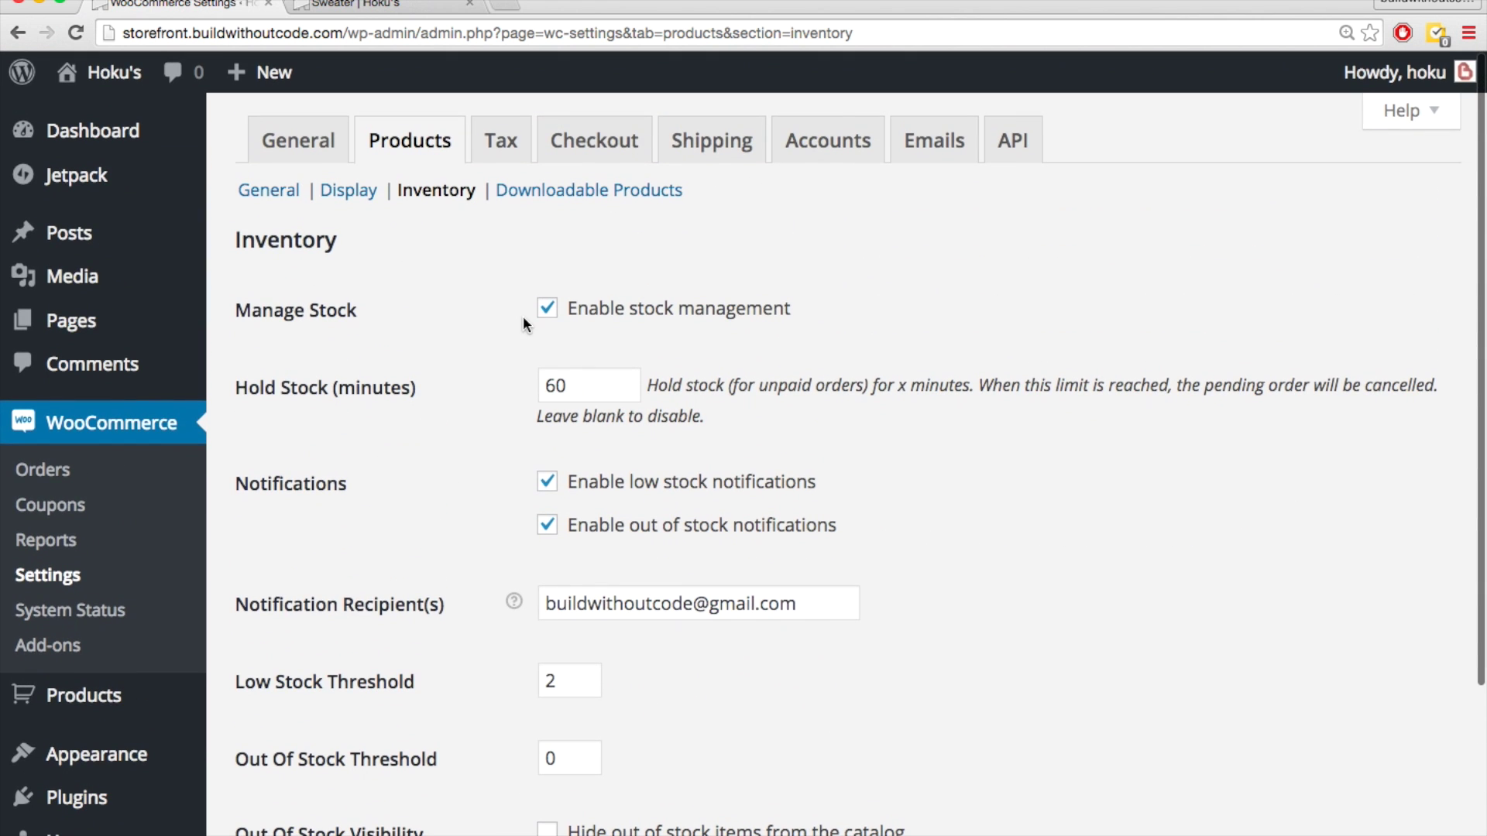
- Check the Downloadable Products download method and access restrictions, and save the settings
left_click(559, 193)
scroll(423, 428, "down", 1)
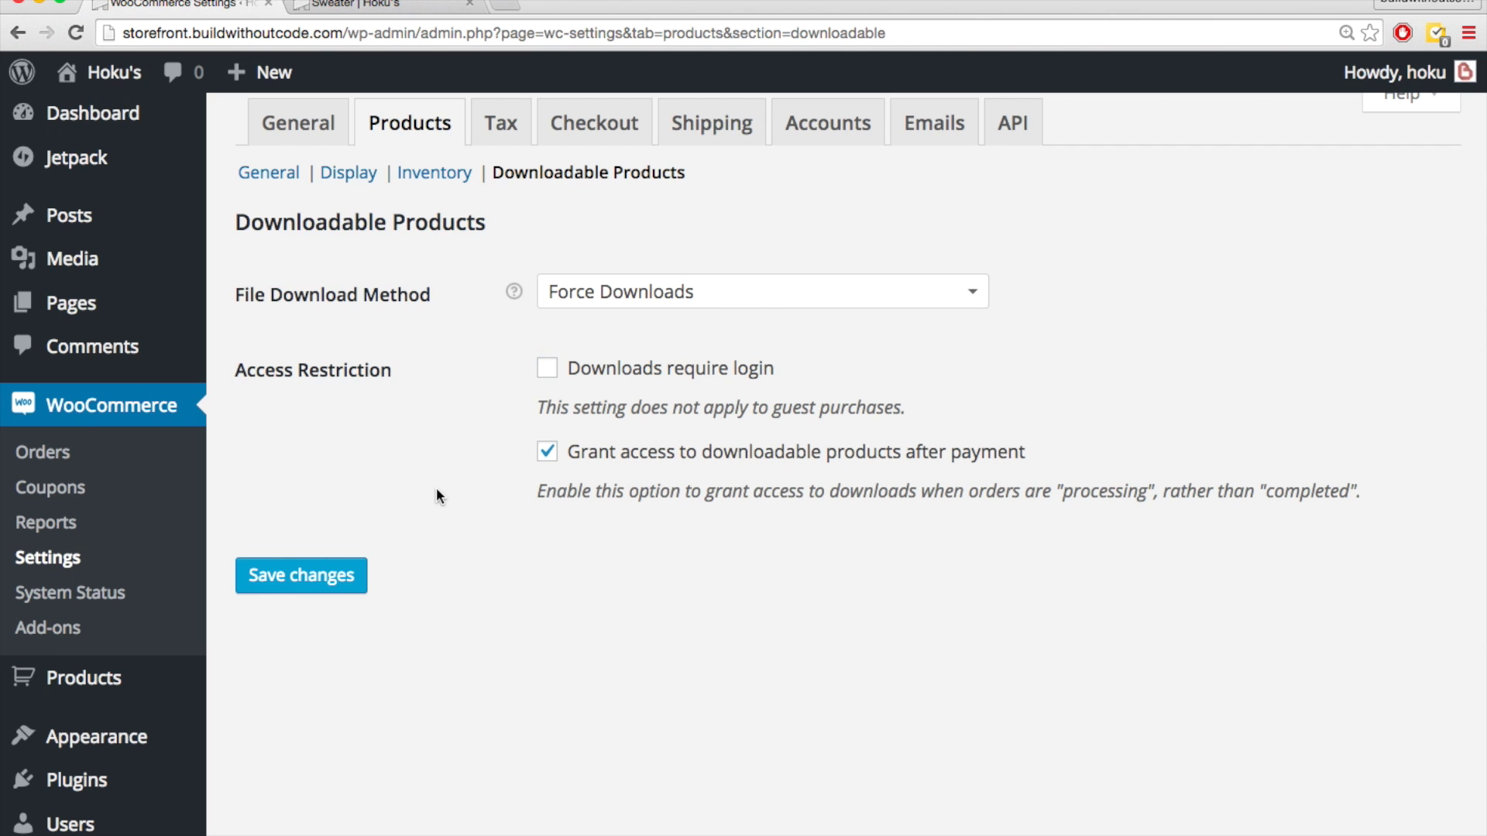
left_click(296, 579)
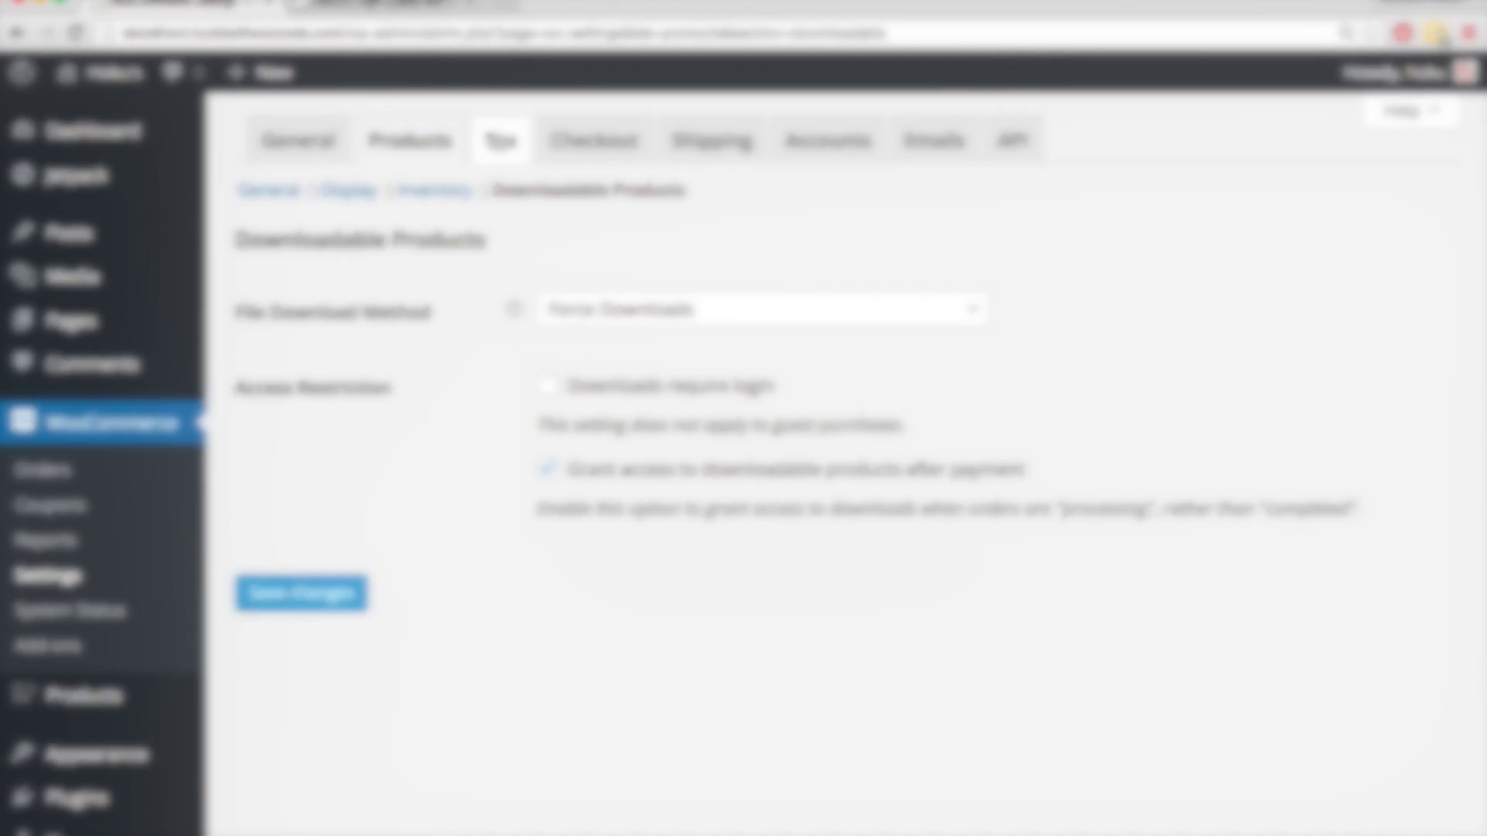
- Examine the Tax Options and the Standard Rates table in the WooCommerce tax settings
left_click(501, 140)
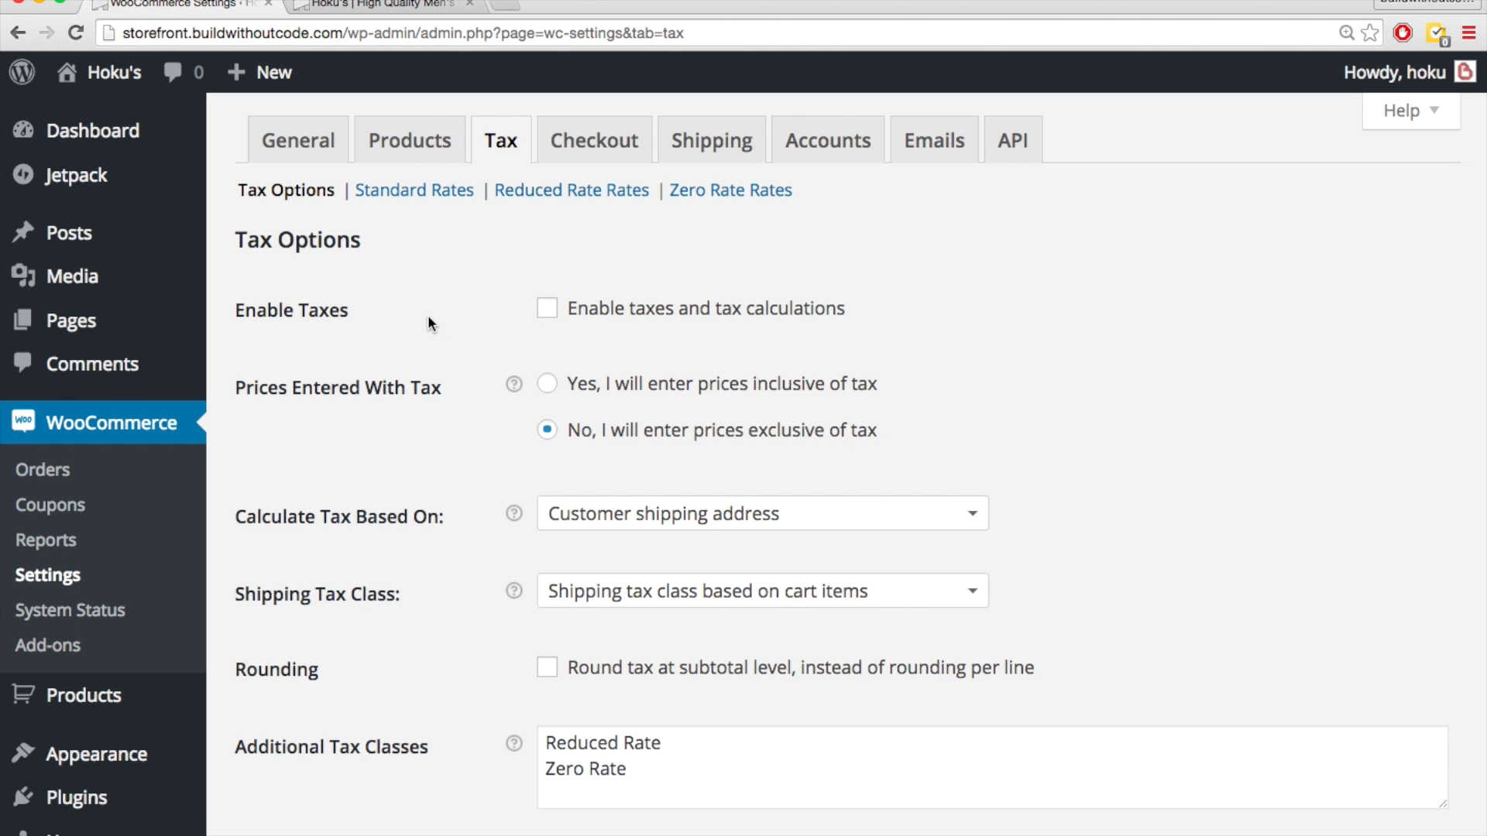
left_click(398, 192)
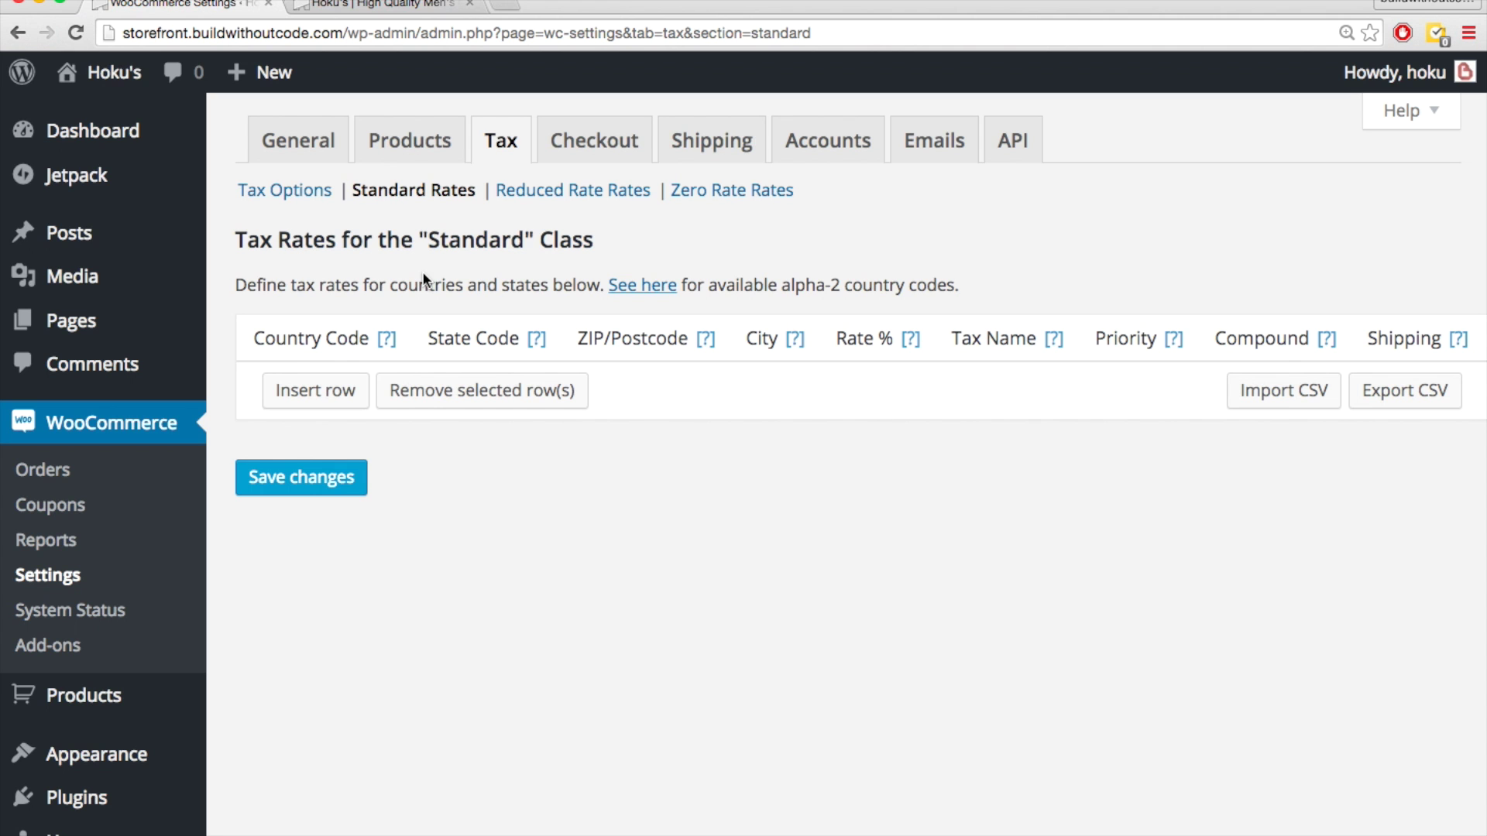
left_click(292, 192)
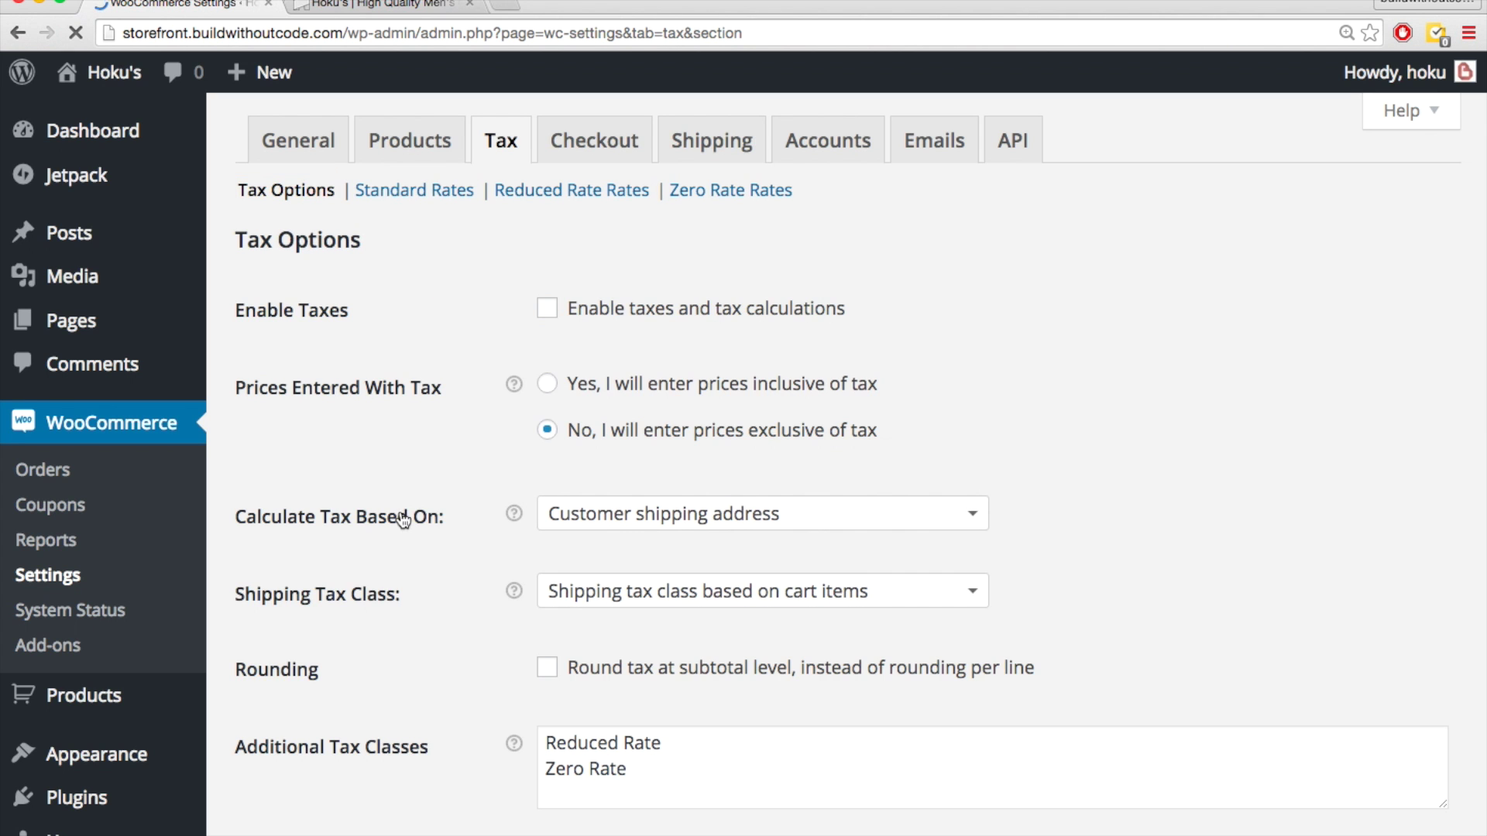
scroll(402, 519, "down", 5)
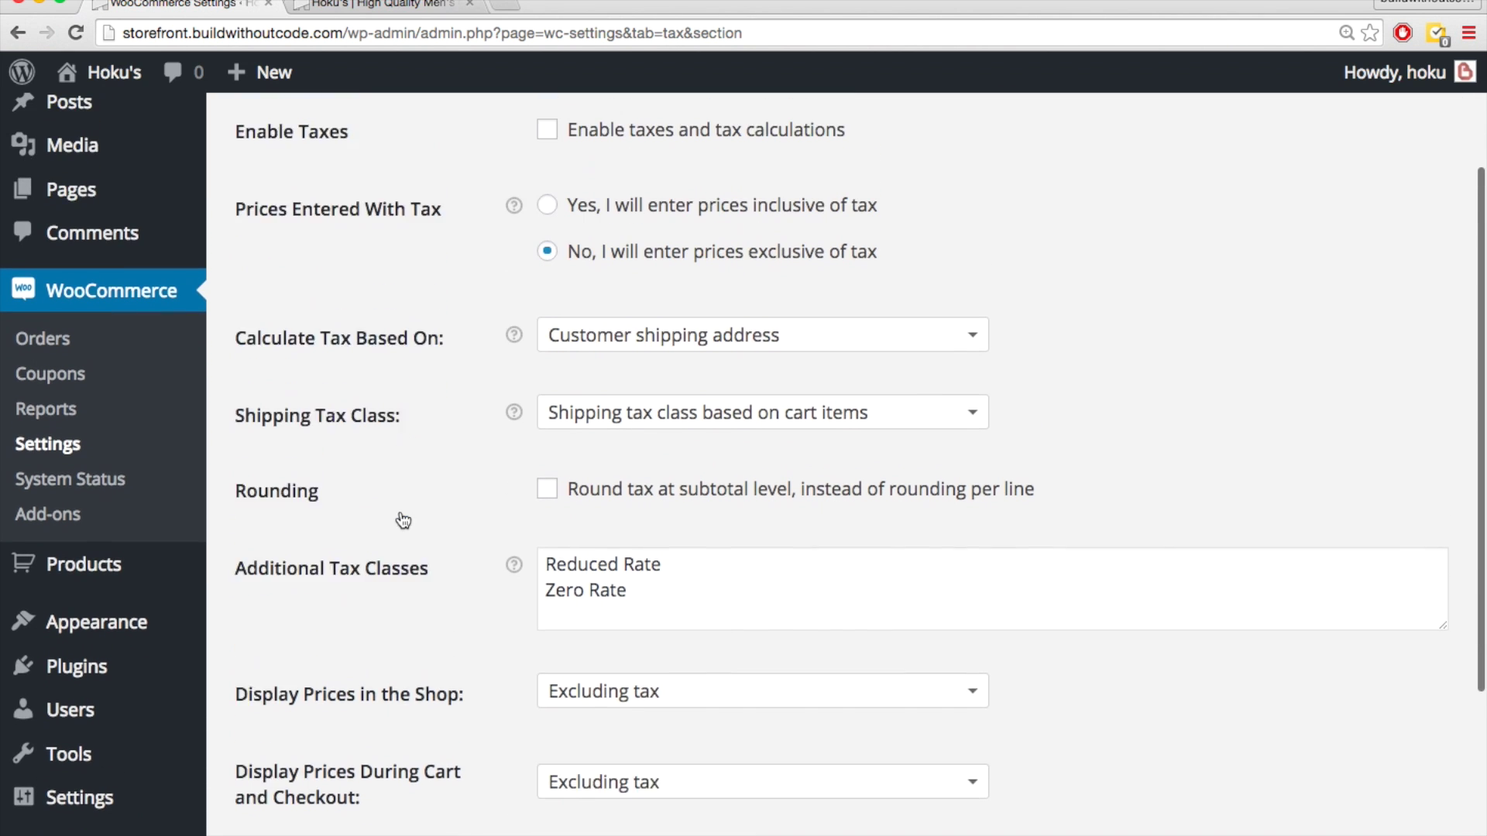
scroll(403, 520, "up", 1)
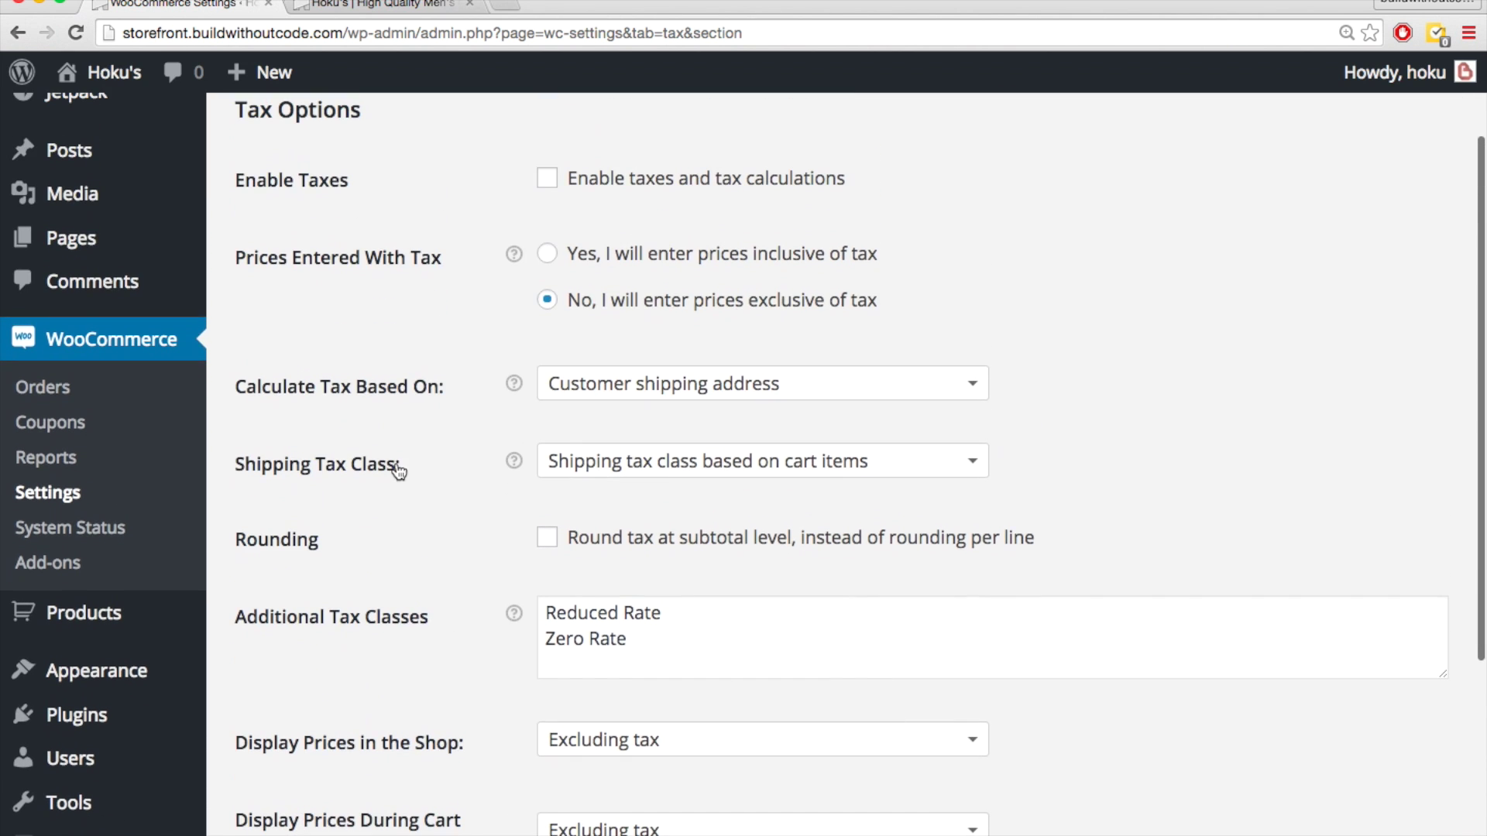
- Check the available Calculate Tax Based On choices and look at the Standard Rates table again
left_click(631, 391)
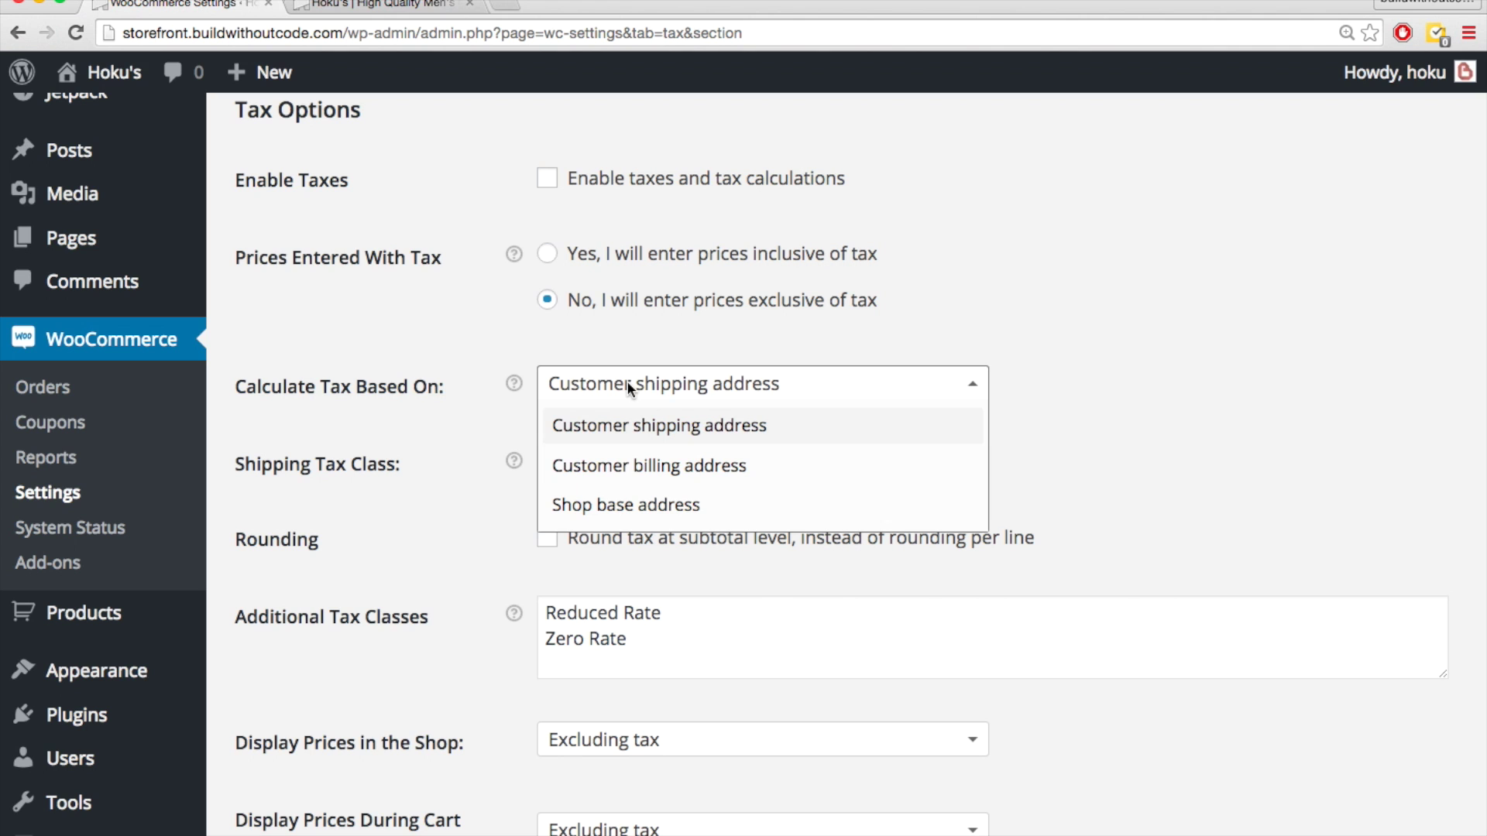
left_click(452, 378)
scroll(452, 378, "up", 3)
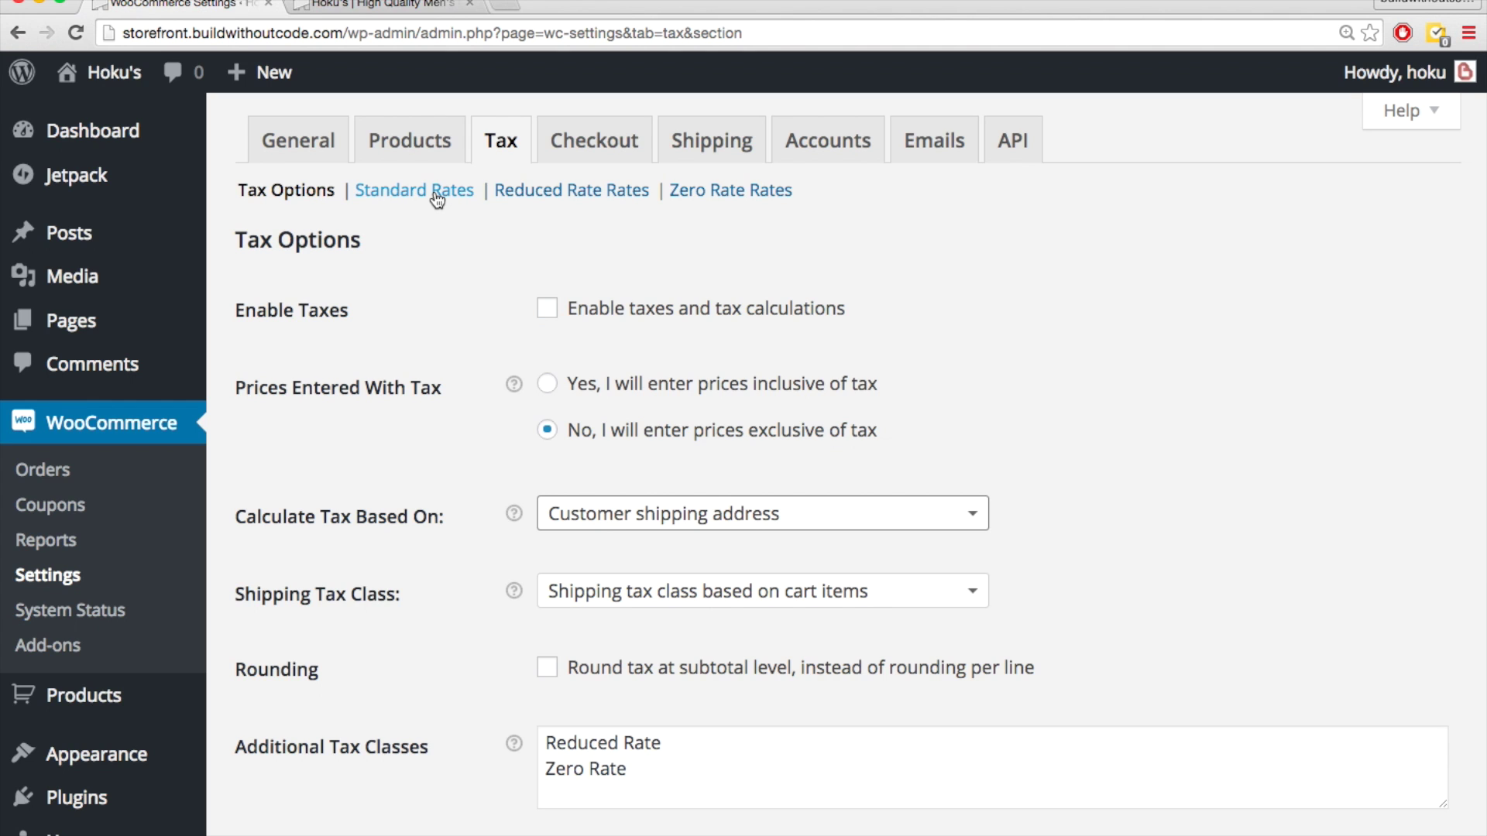
left_click(436, 195)
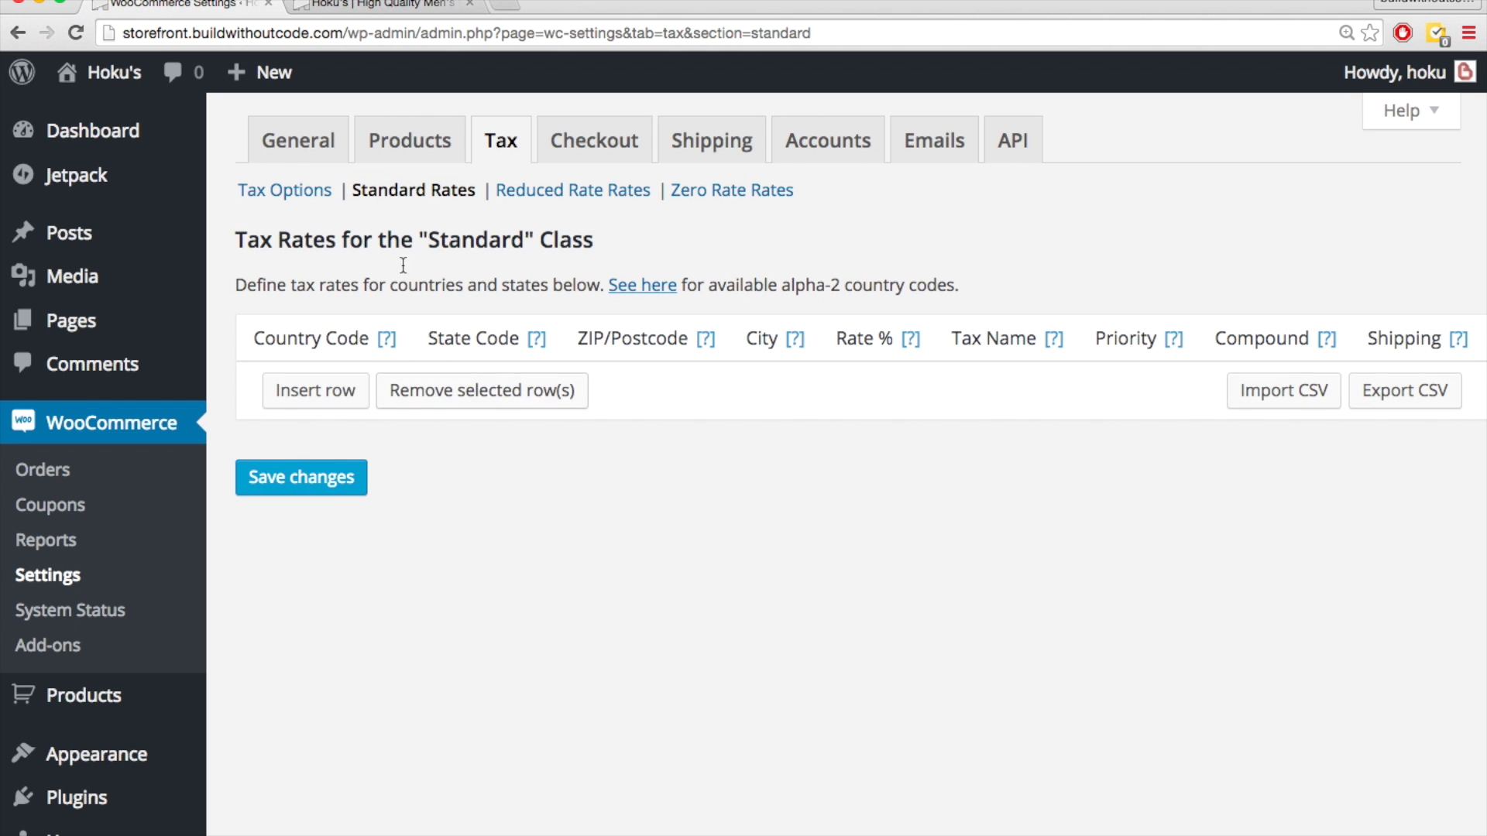
left_click(307, 196)
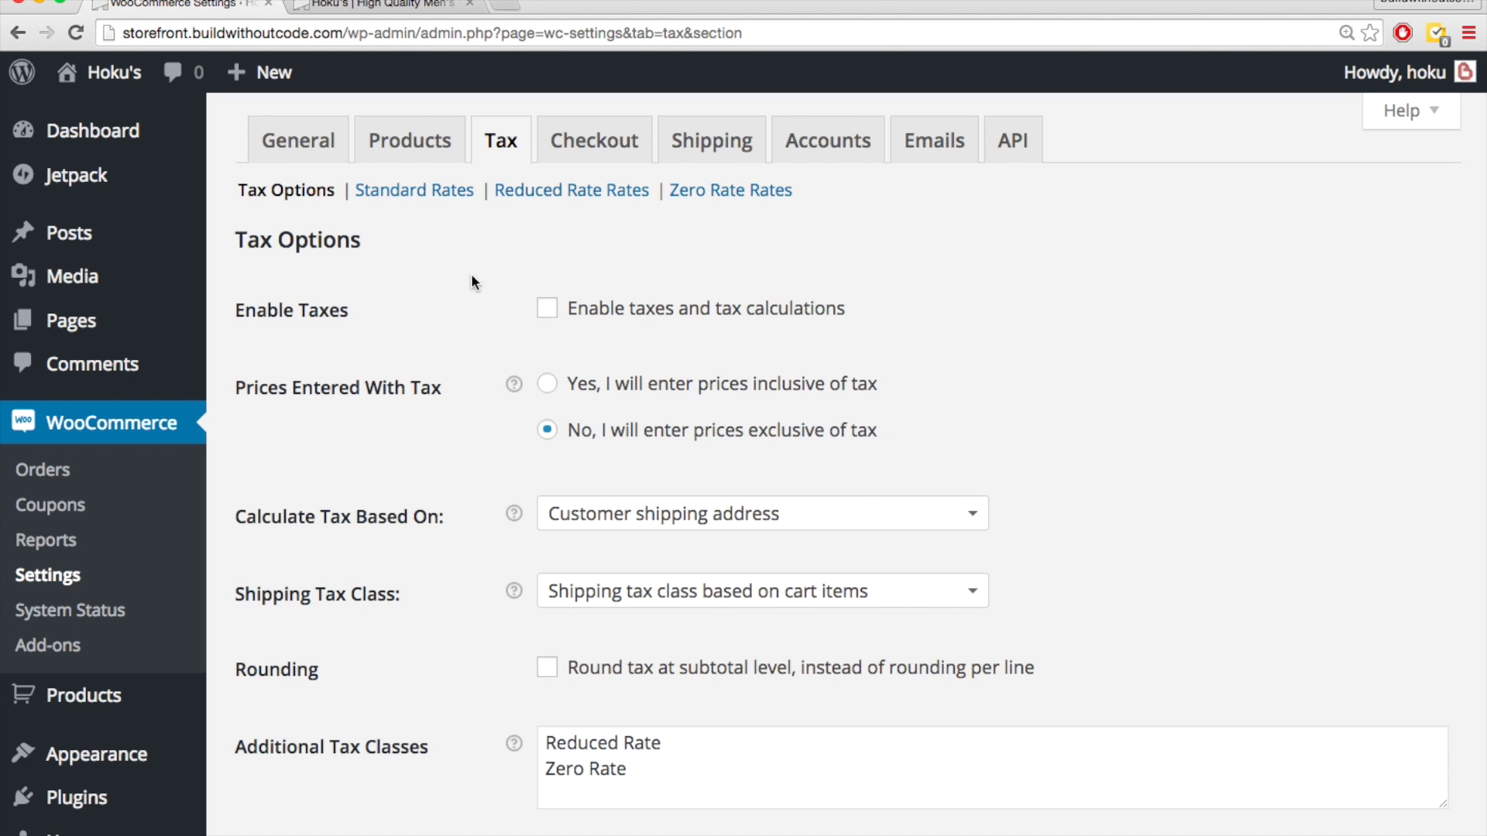
- Open the Checkout settings, and on the storefront add the Sweater to the cart and view the cart
left_click(593, 143)
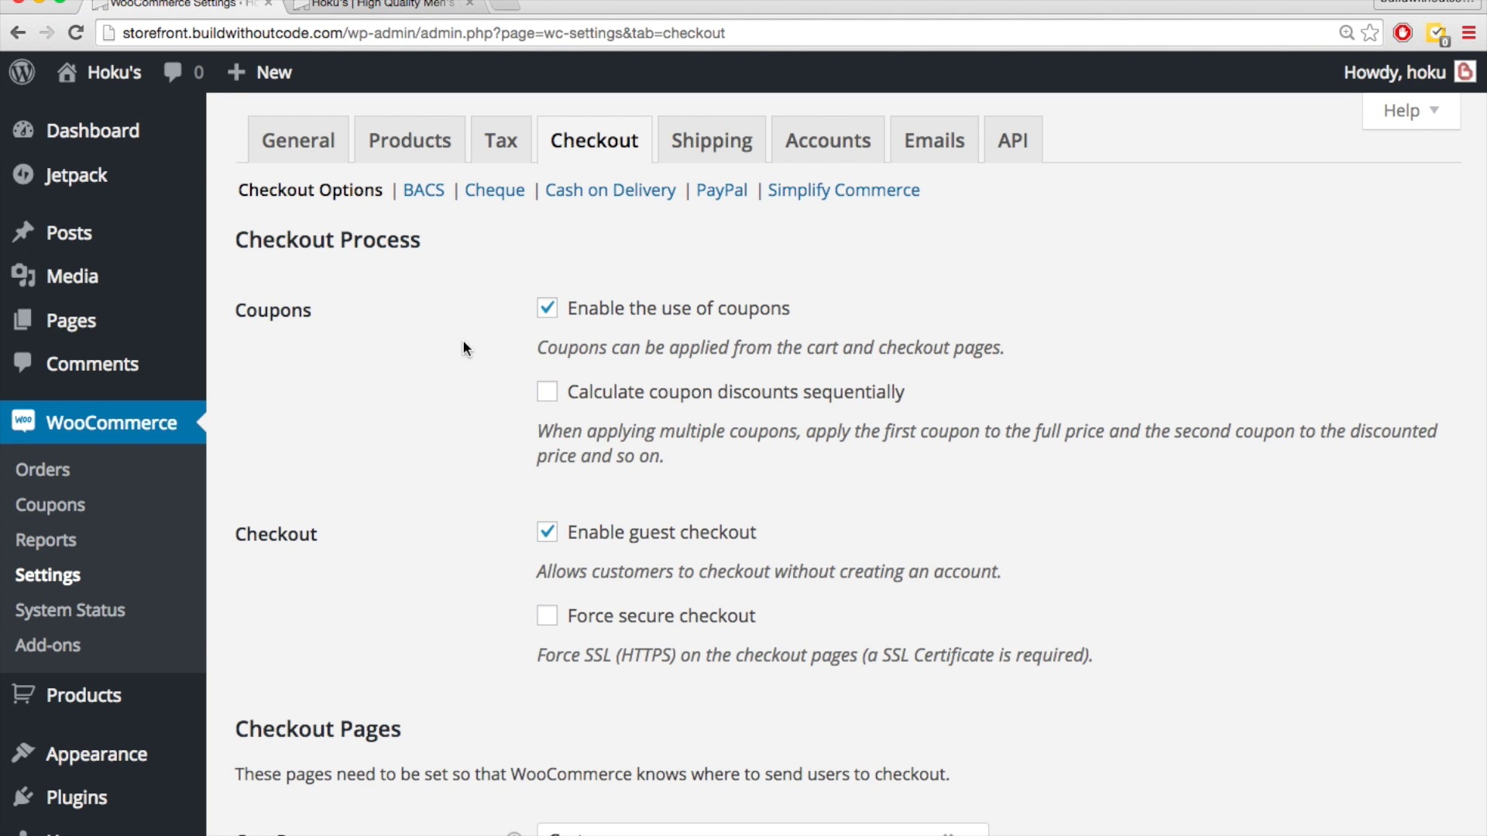
key("ctrl+Tab")
scroll(464, 468, "down", 10)
scroll(464, 468, "down", 12)
left_click(286, 394)
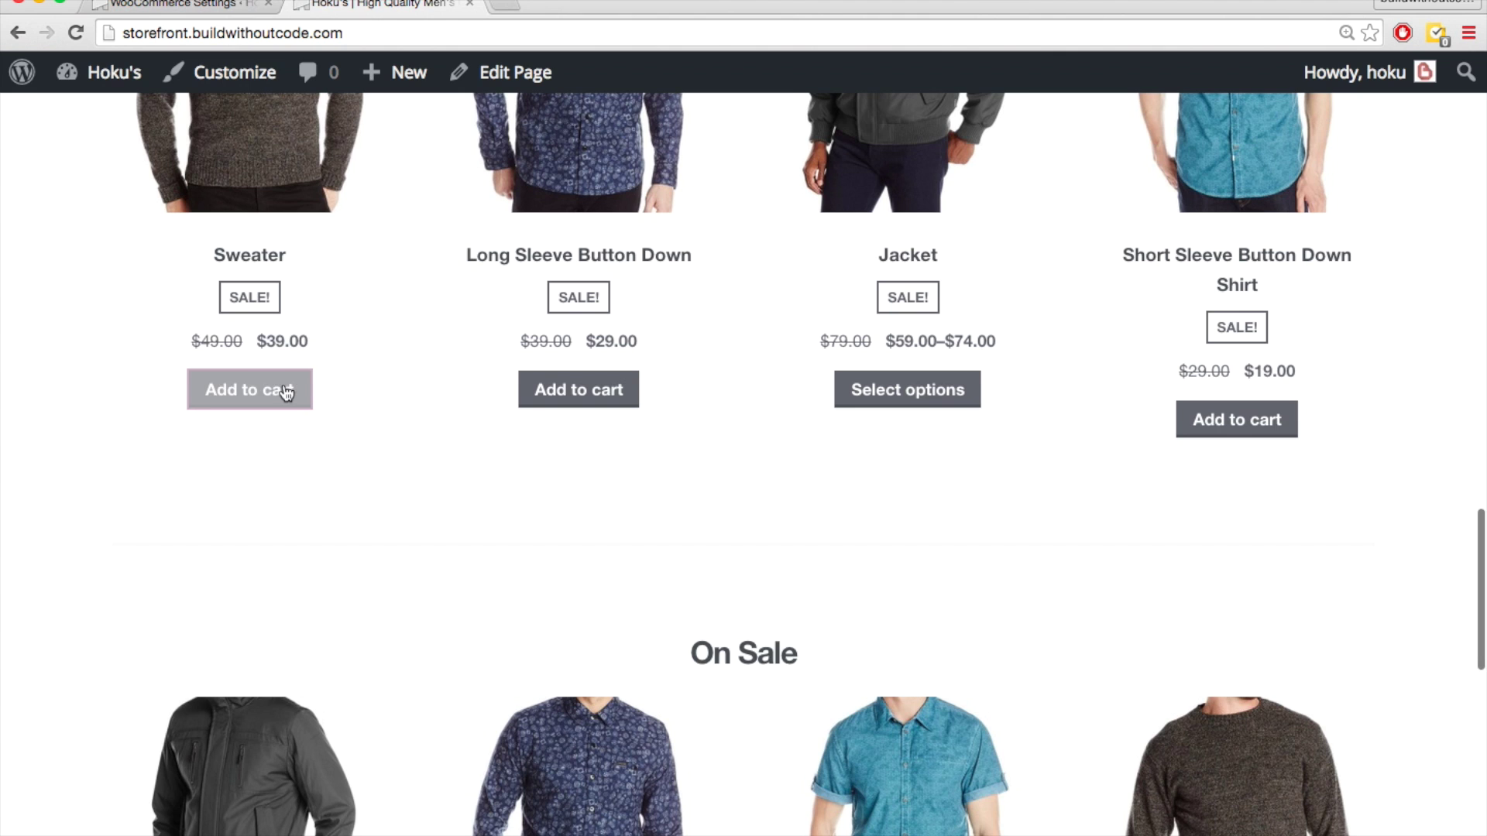
left_click(266, 430)
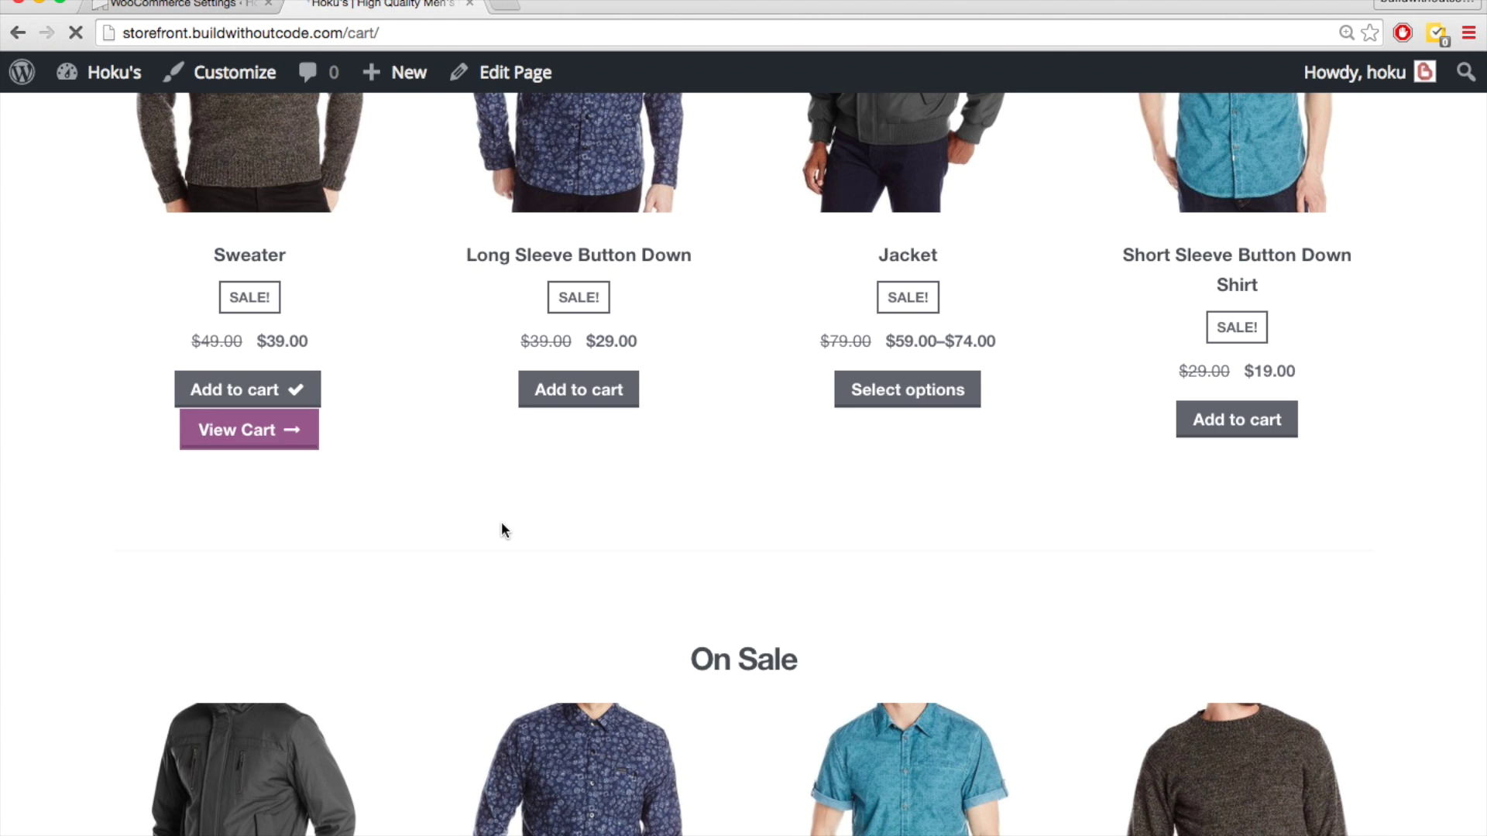
- Compare the coupon option in the Checkout settings with the cart's coupon field, and proceed to checkout
scroll(501, 530, "down", 5)
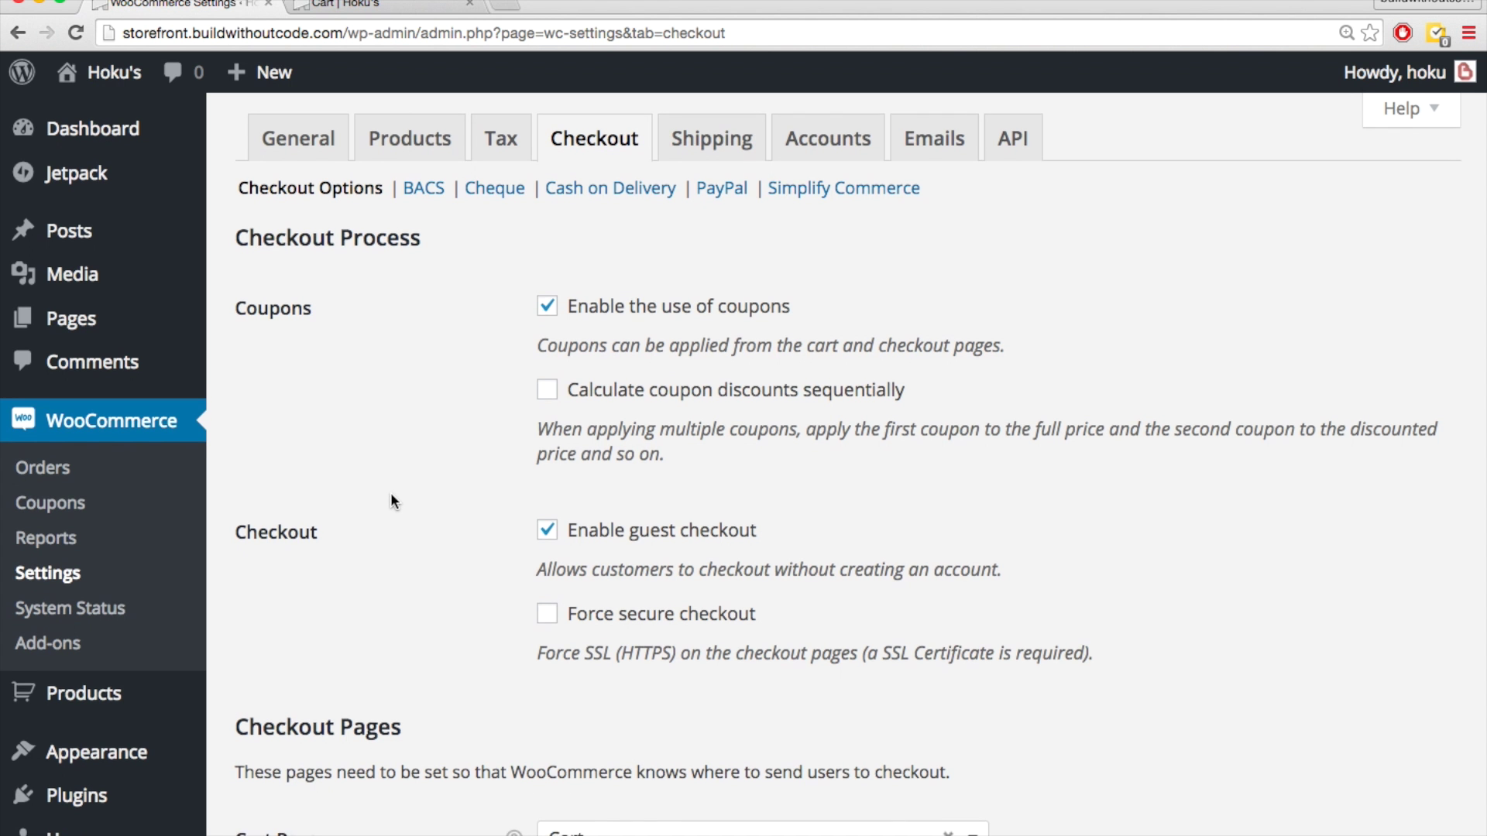
scroll(395, 495, "down", 2)
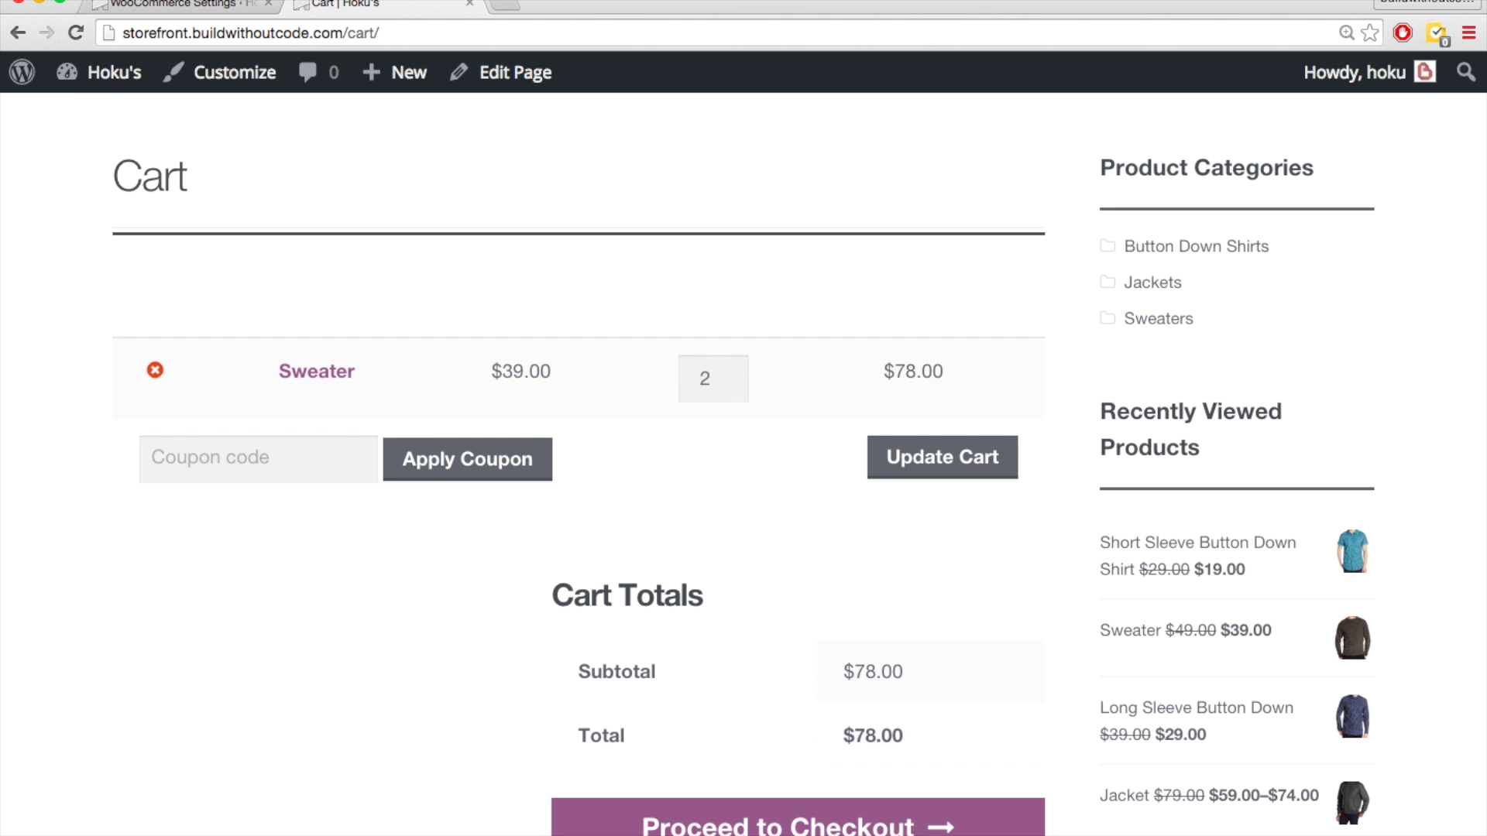
scroll(558, 585, "down", 3)
left_click(737, 703)
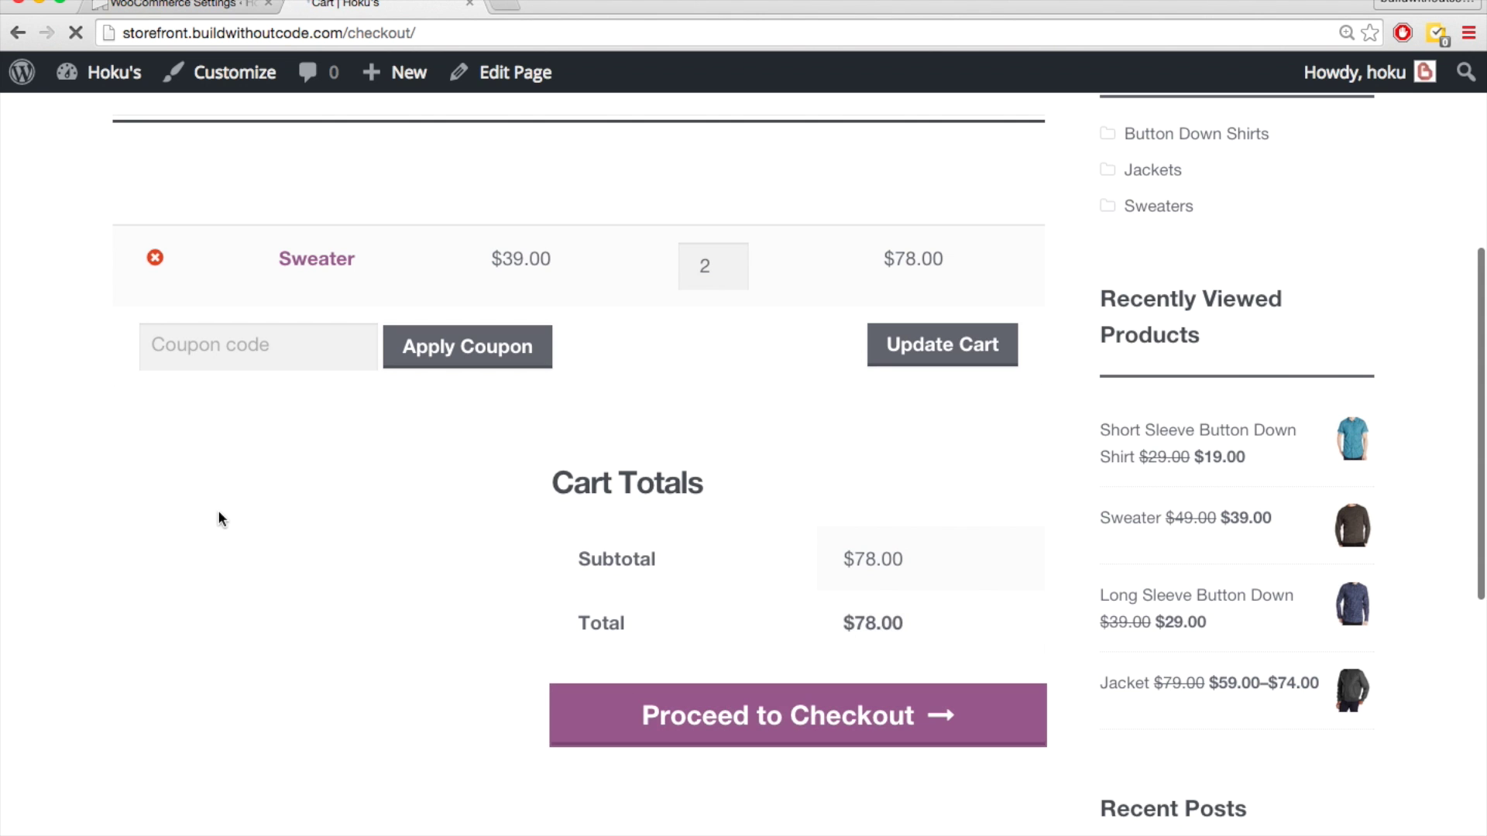
- Examine the storefront checkout page's billing form, order summary, payment methods and coupon prompt
scroll(75, 542, "down", 4)
scroll(63, 546, "down", 5)
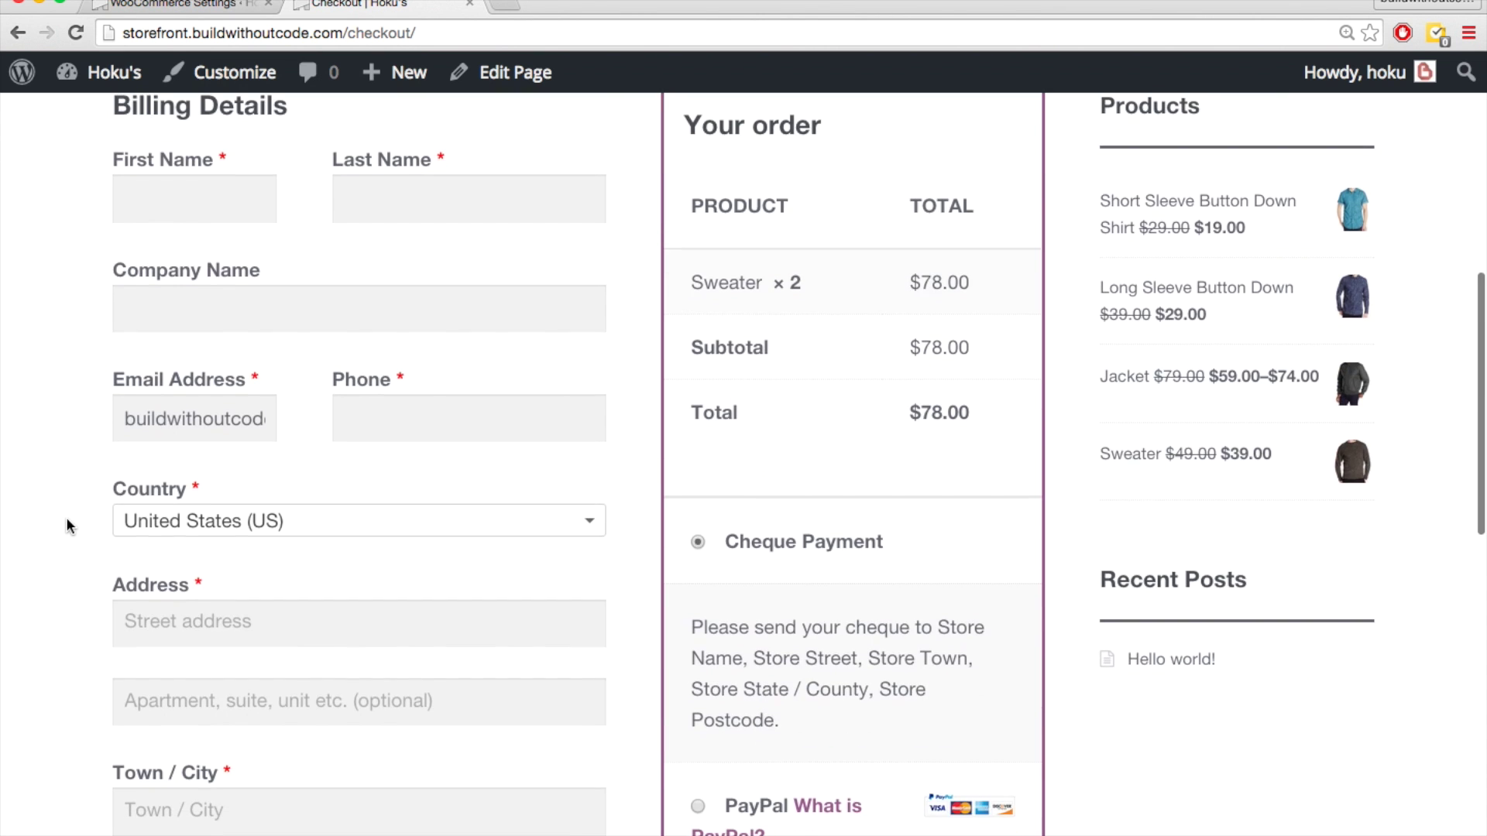
scroll(68, 525, "down", 4)
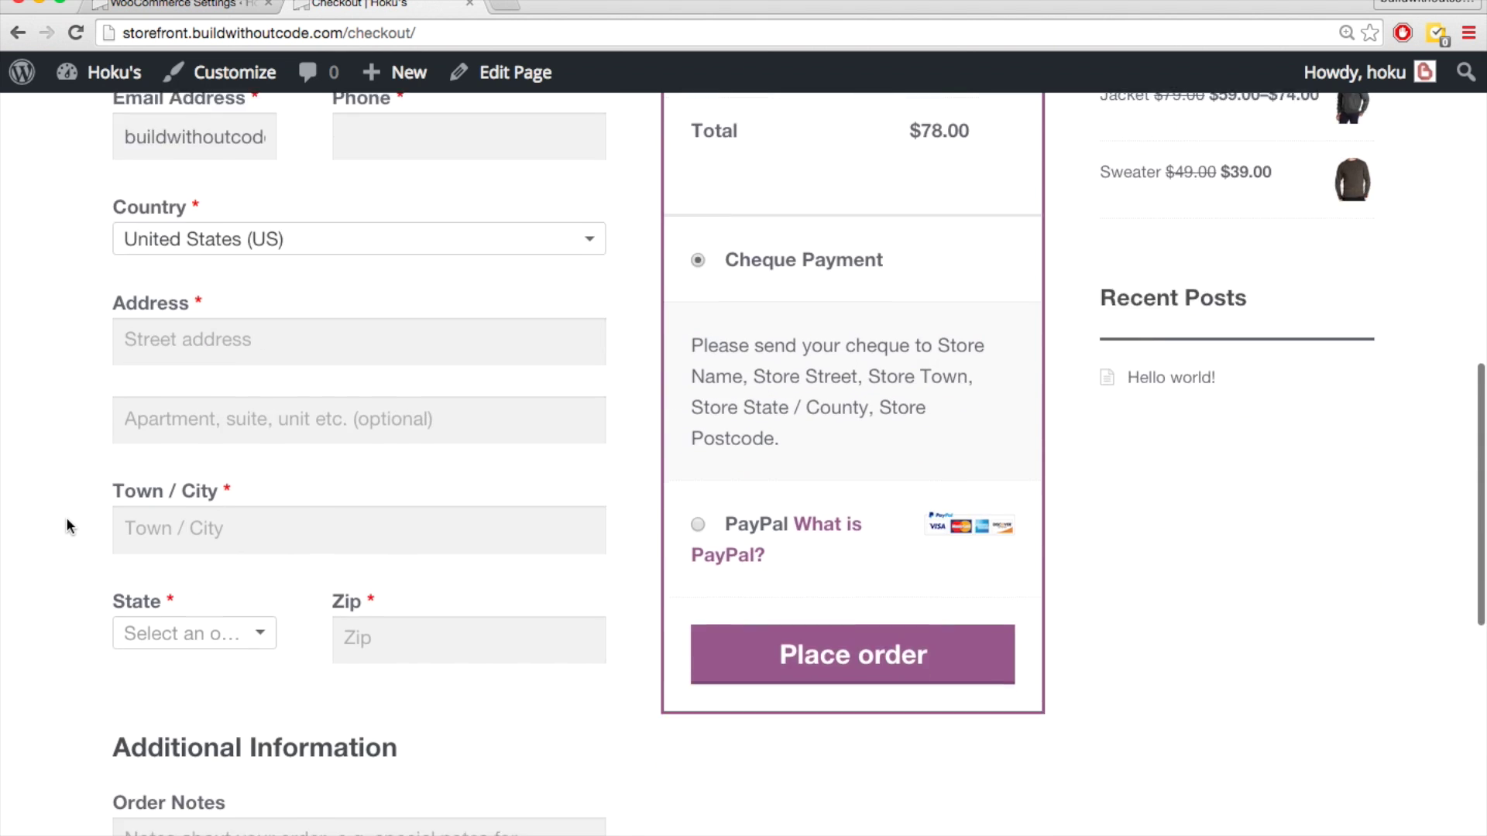
scroll(68, 526, "down", 3)
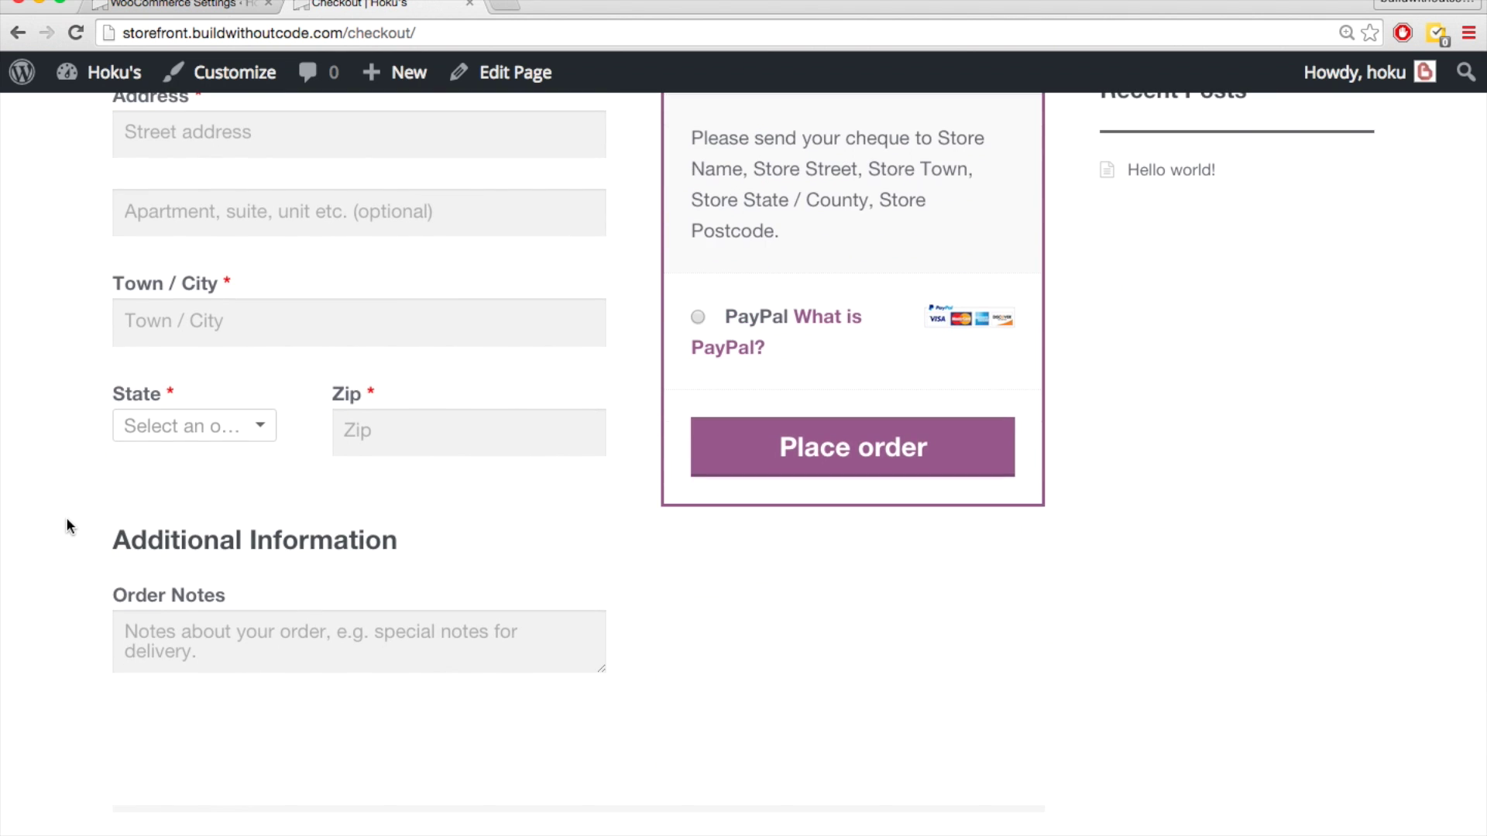
scroll(69, 525, "up", 12)
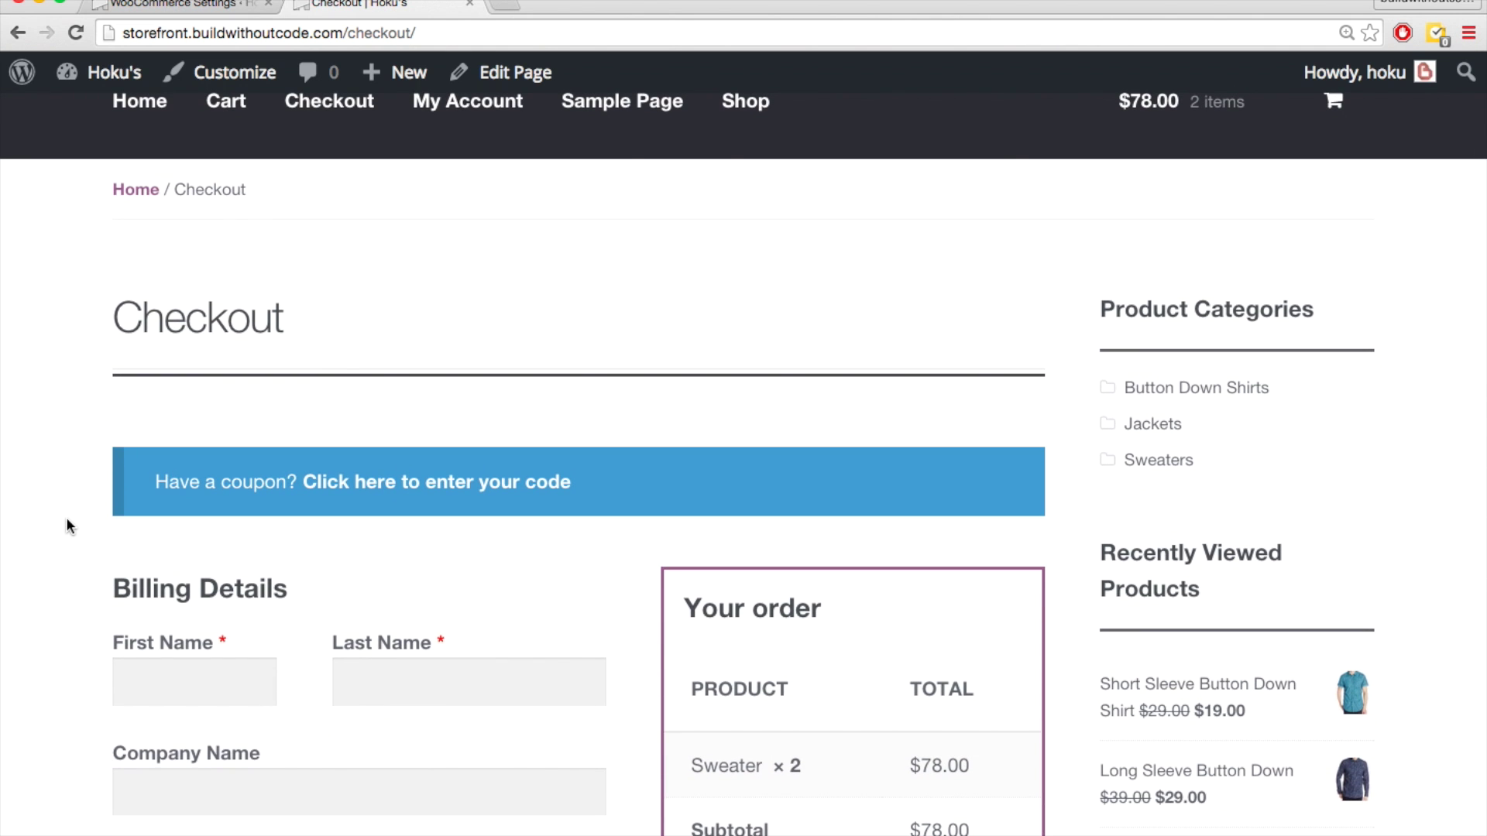
- Return to the Checkout settings and review the guest checkout, checkout pages, endpoints and payment gateways
key("ctrl+shift+Tab")
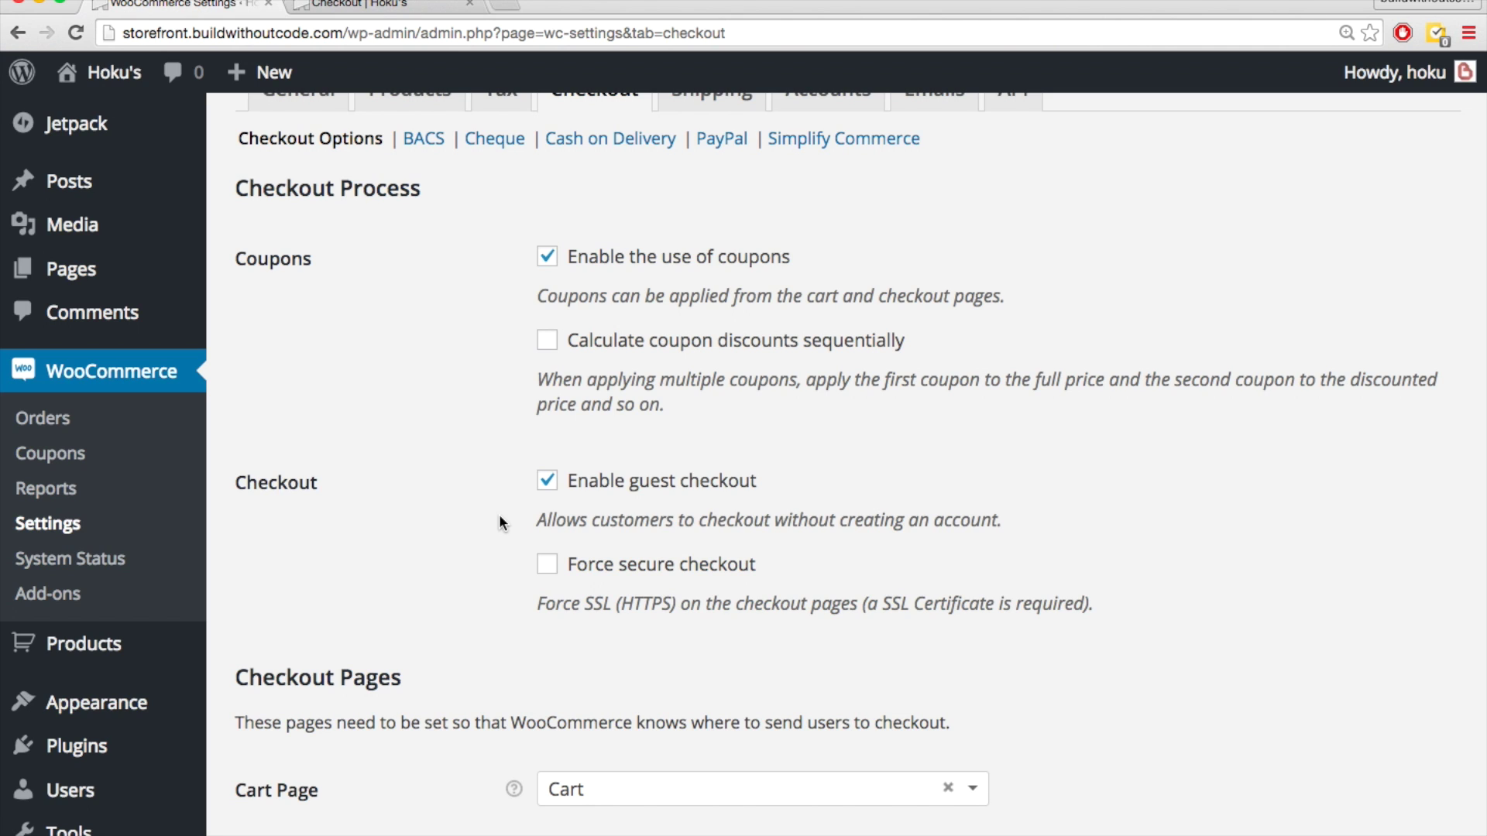
scroll(499, 520, "down", 5)
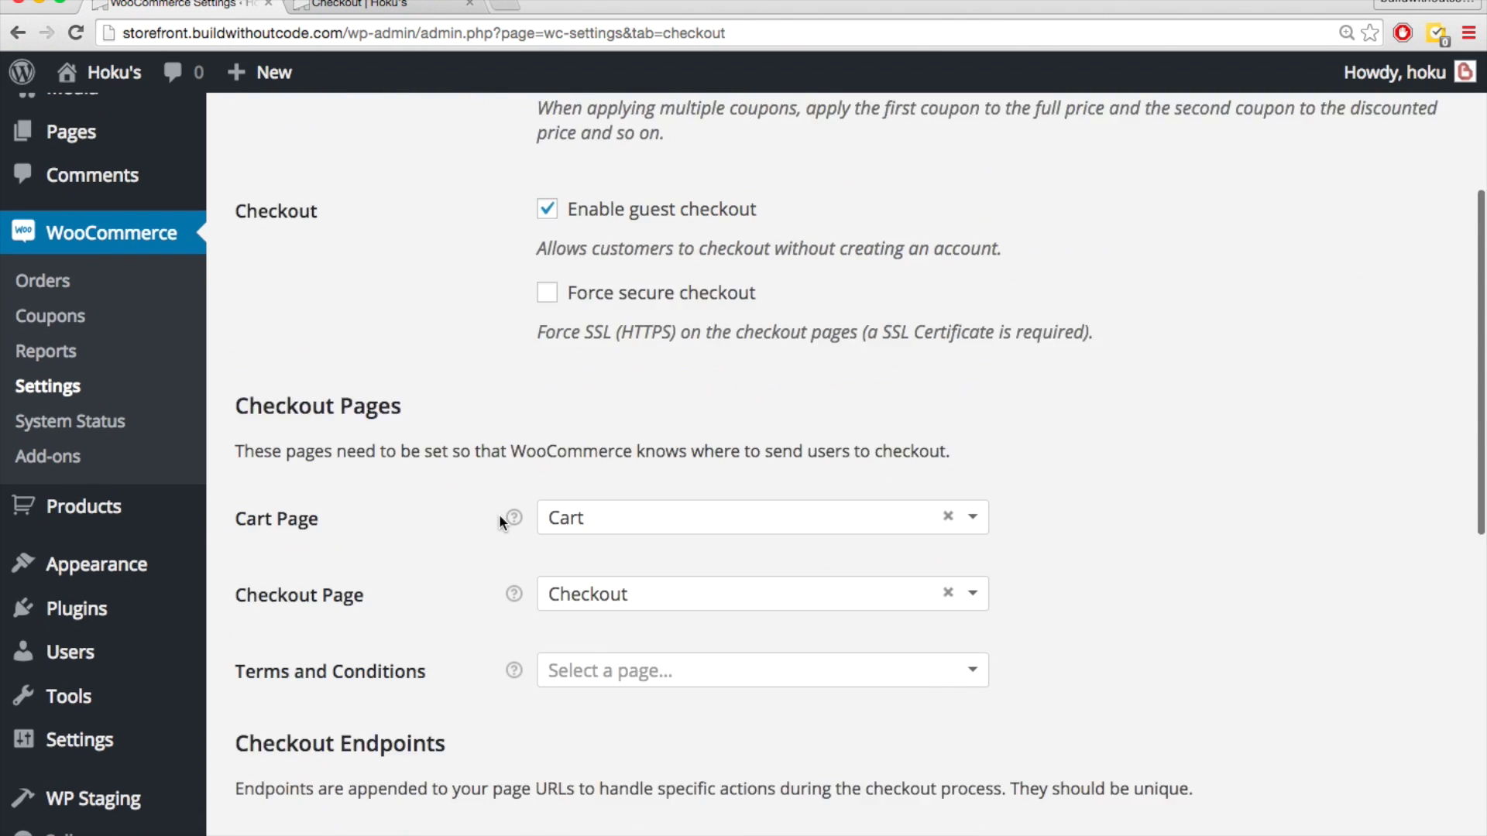
scroll(328, 641, "down", 1)
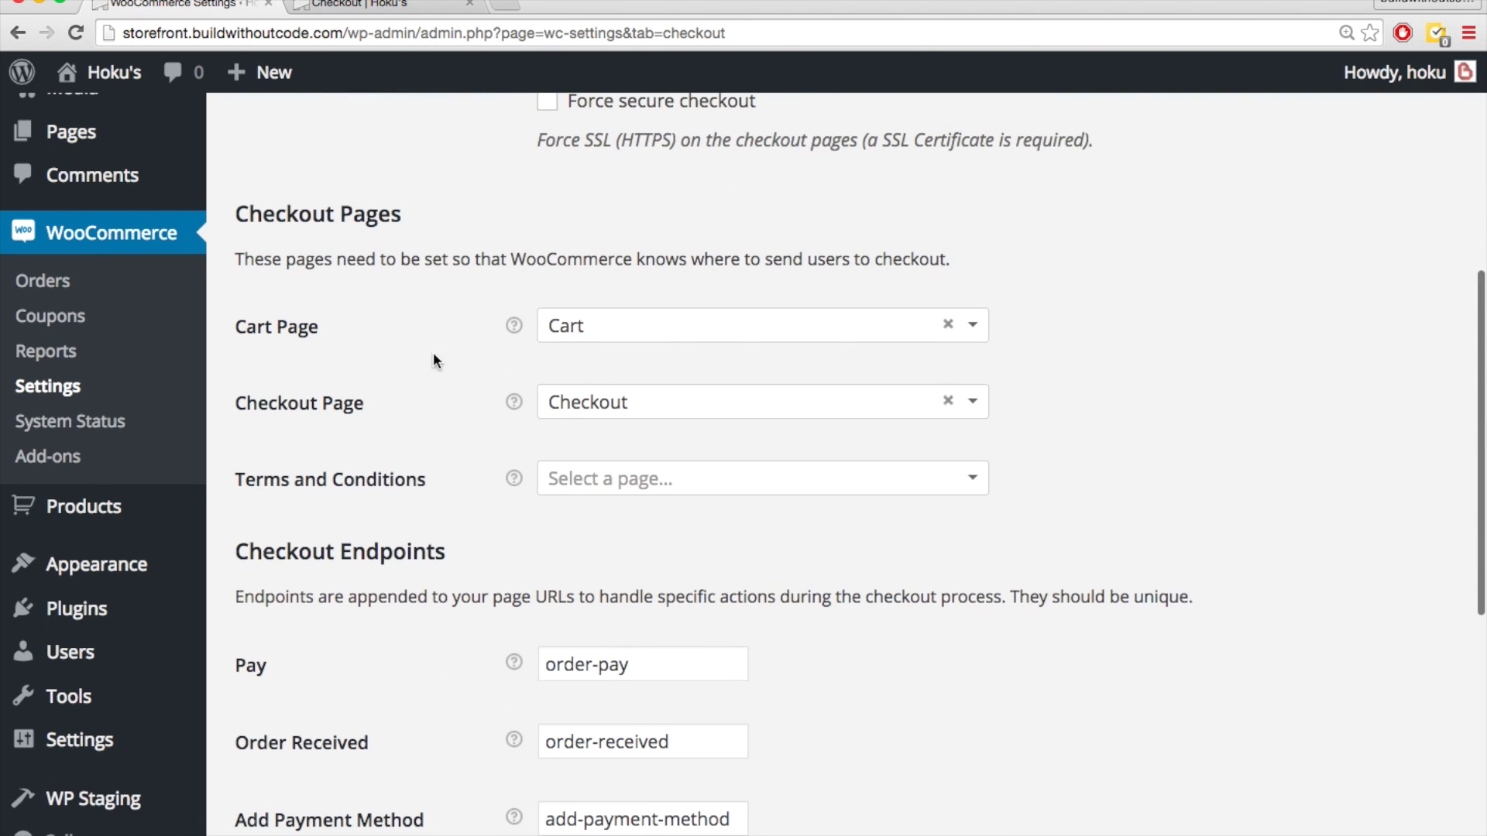
scroll(394, 595, "down", 2)
scroll(394, 597, "down", 4)
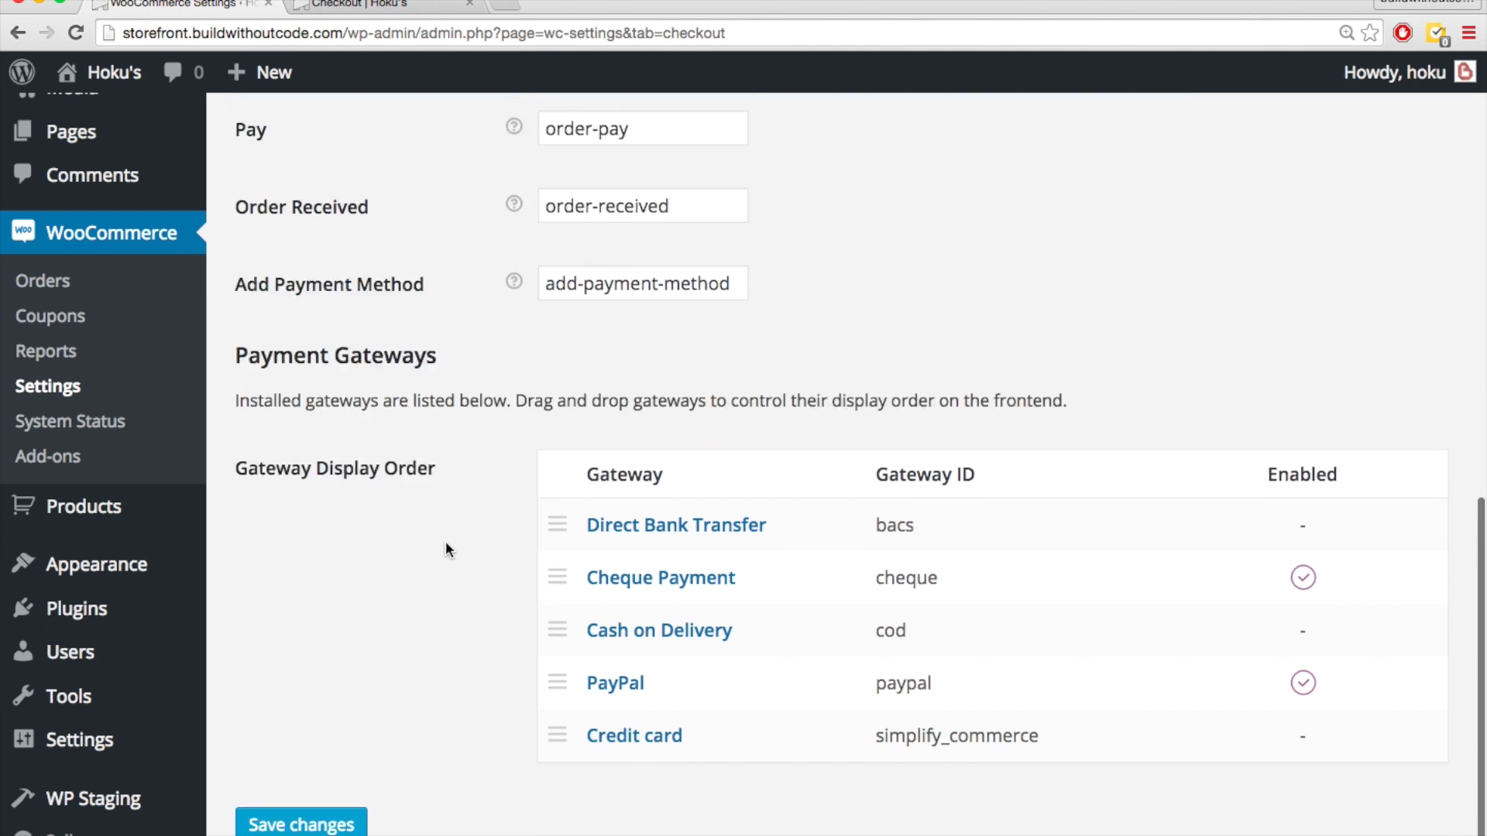
scroll(444, 540, "down", 2)
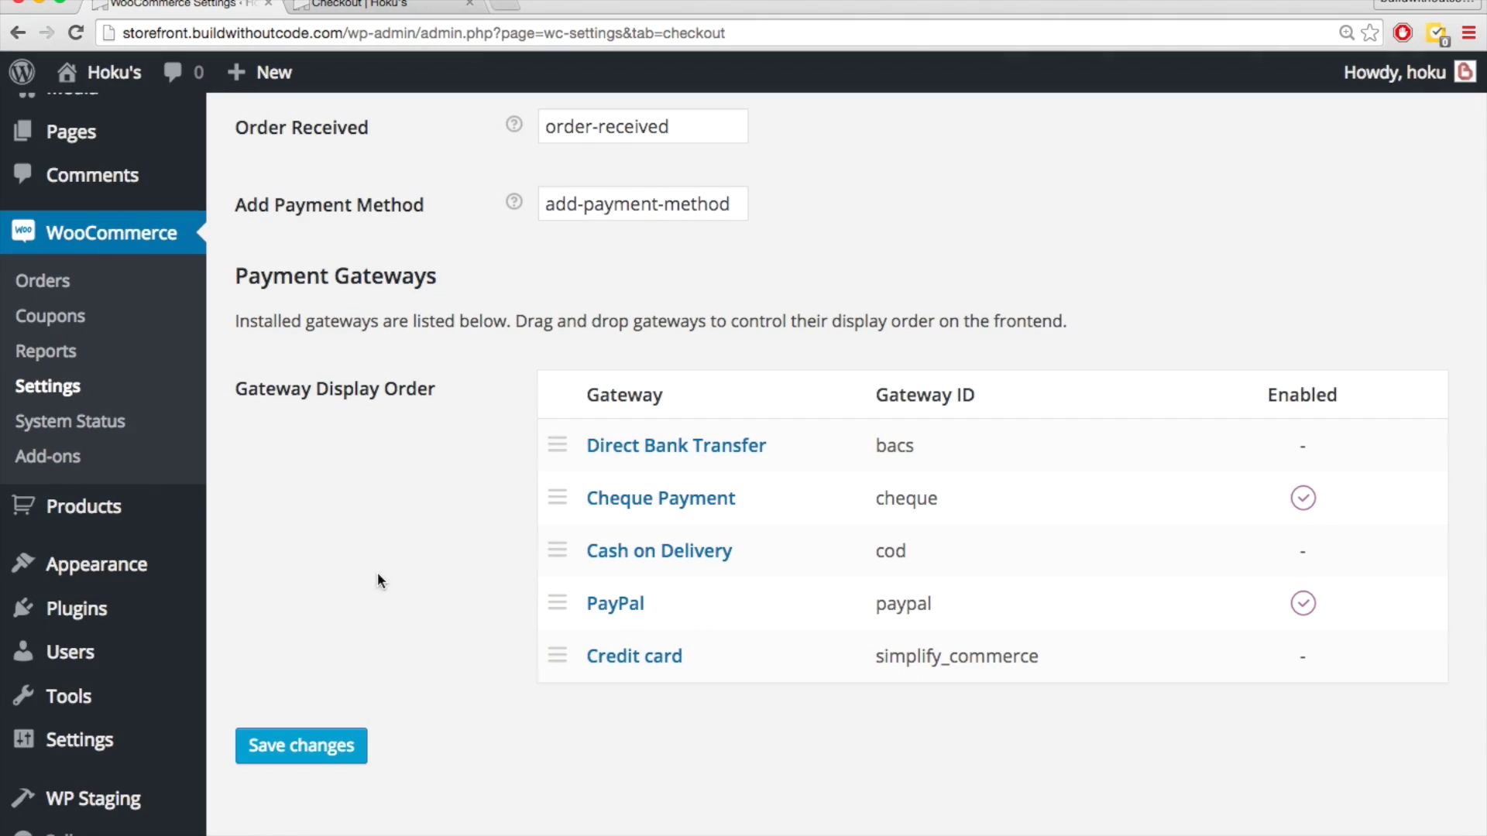
scroll(526, 434, "down", 1)
- Disable Cheque Payment in the Checkout settings' Cheque gateway and save the changes
scroll(468, 512, "up", 15)
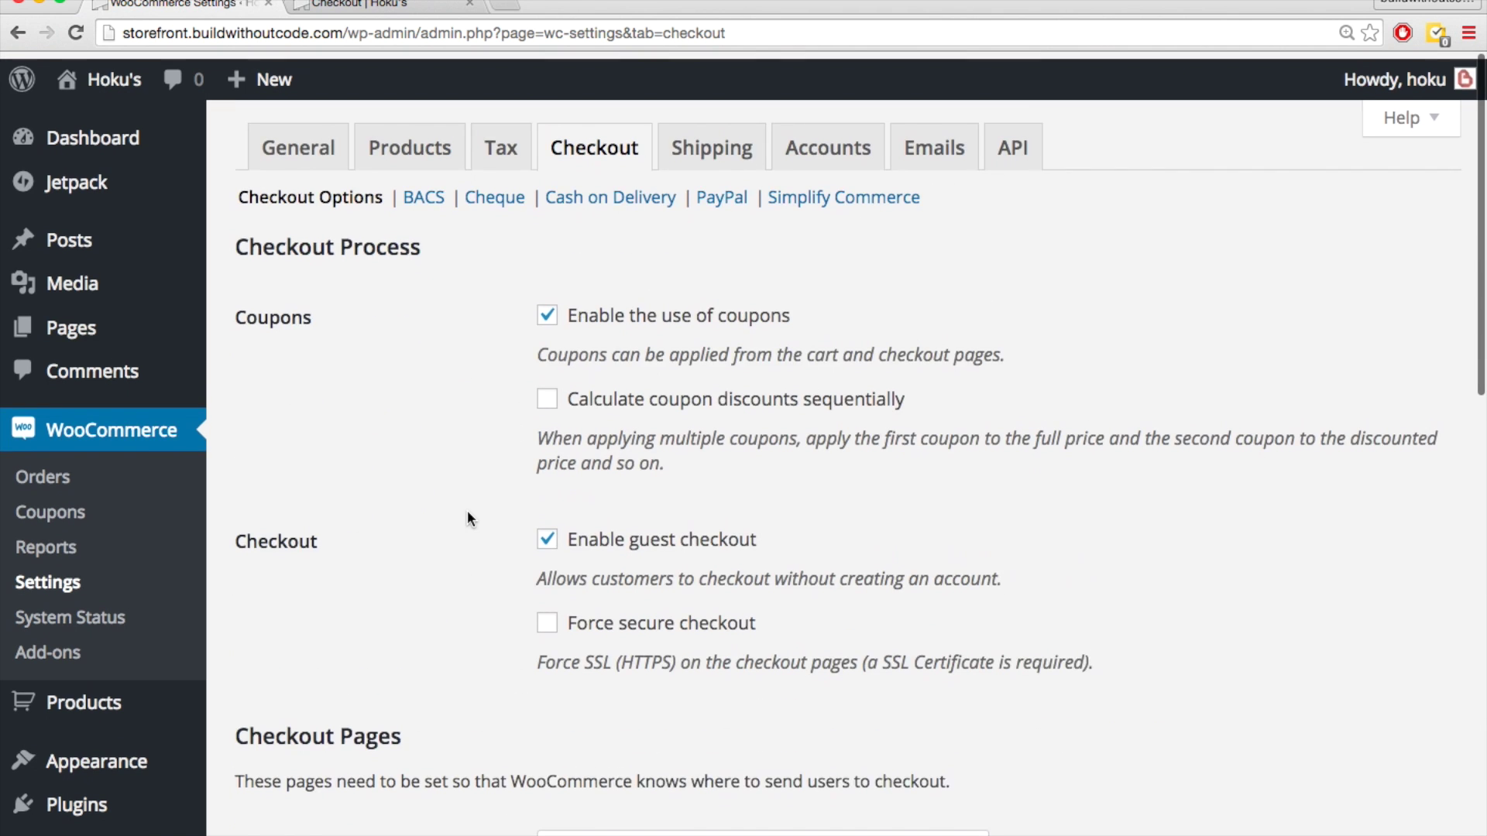
left_click(496, 190)
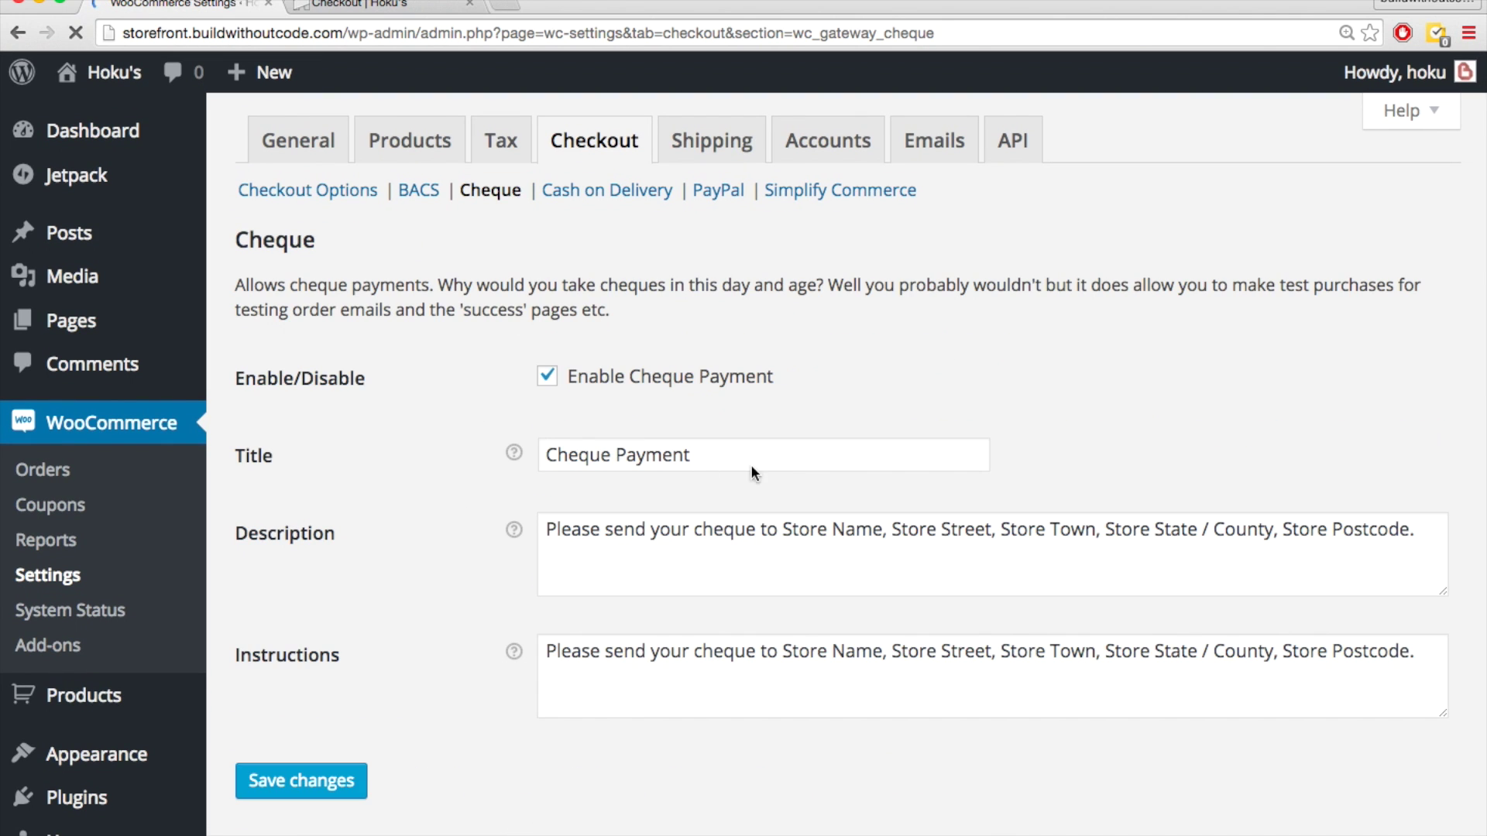
left_click(548, 378)
left_click(340, 780)
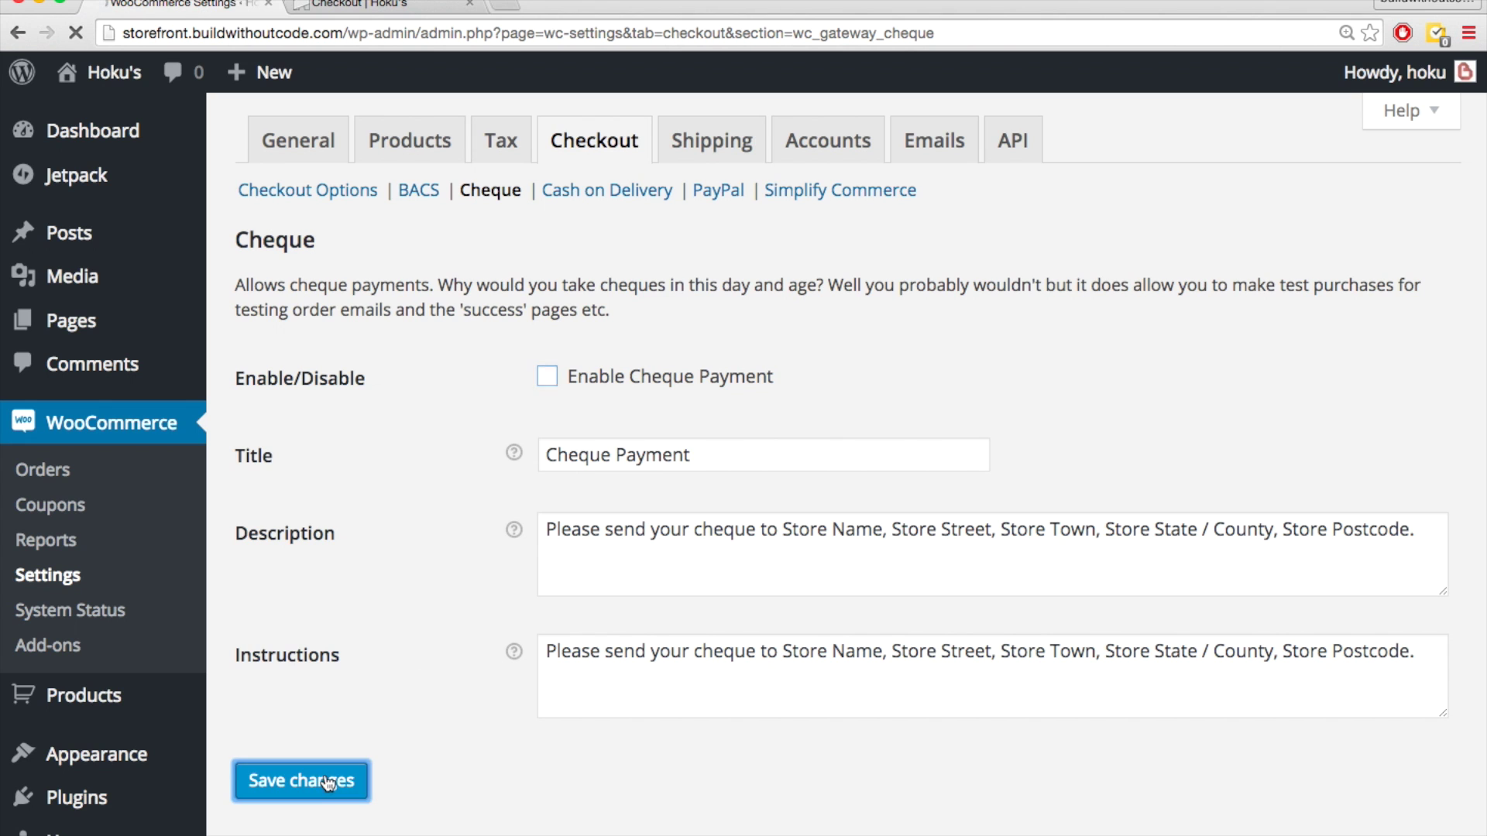
- Review the PayPal gateway's description, email, sandbox, advanced options and API credentials, and save its settings
left_click(719, 258)
scroll(398, 537, "down", 3)
scroll(424, 434, "down", 3)
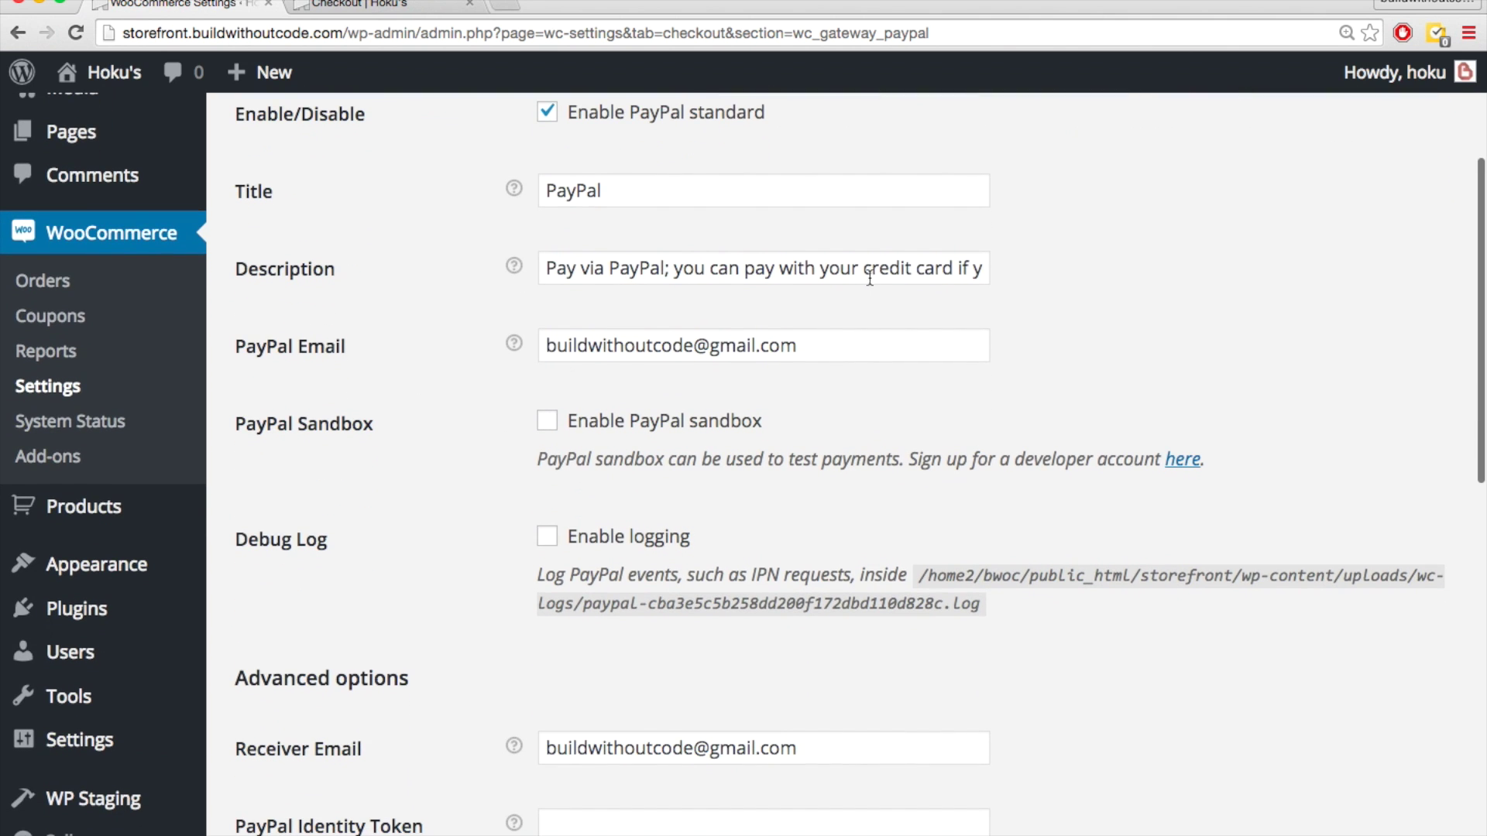
left_click_drag(872, 269, 953, 268)
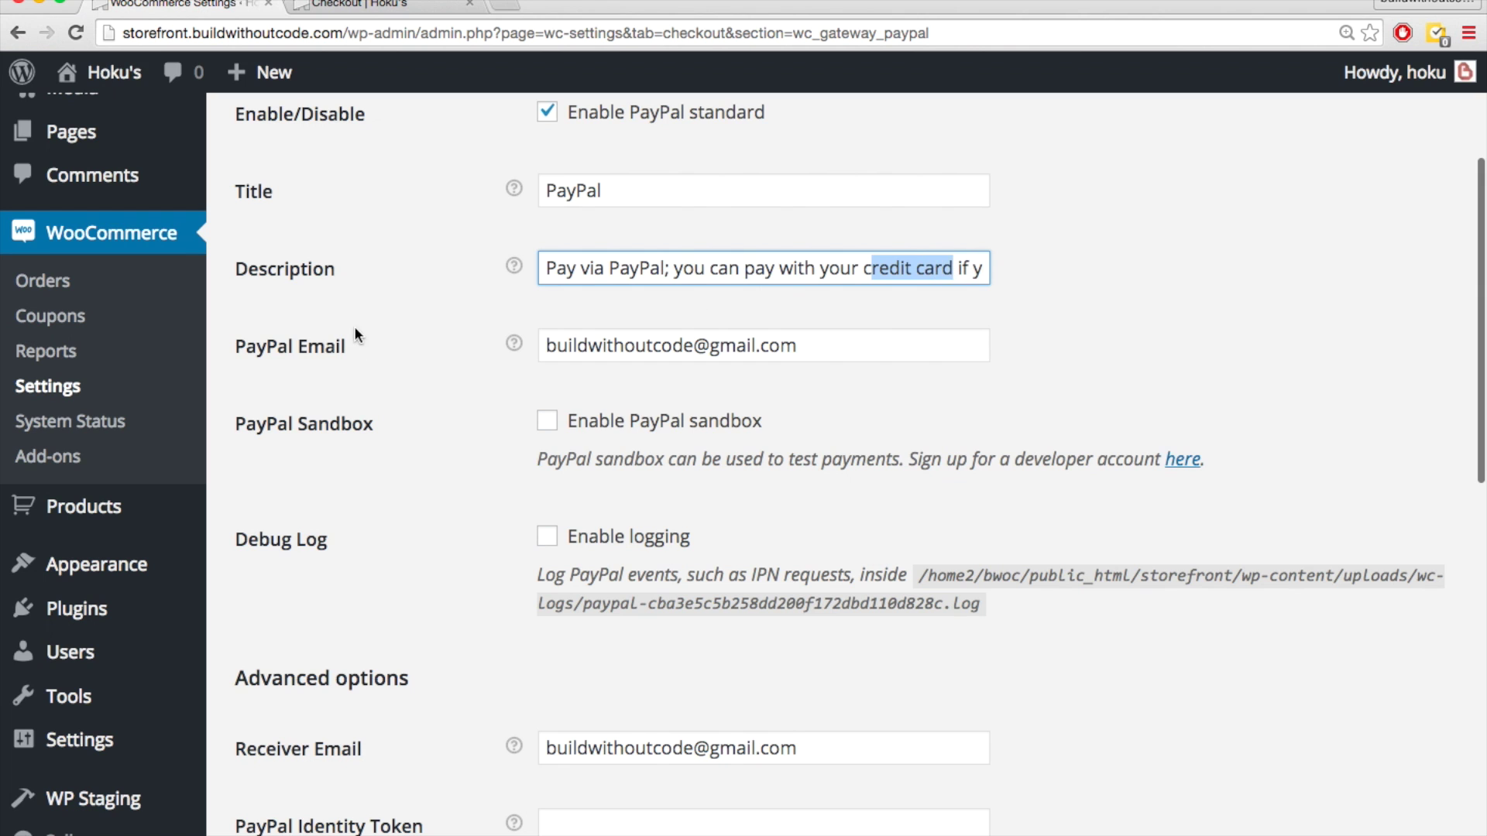
left_click(379, 300)
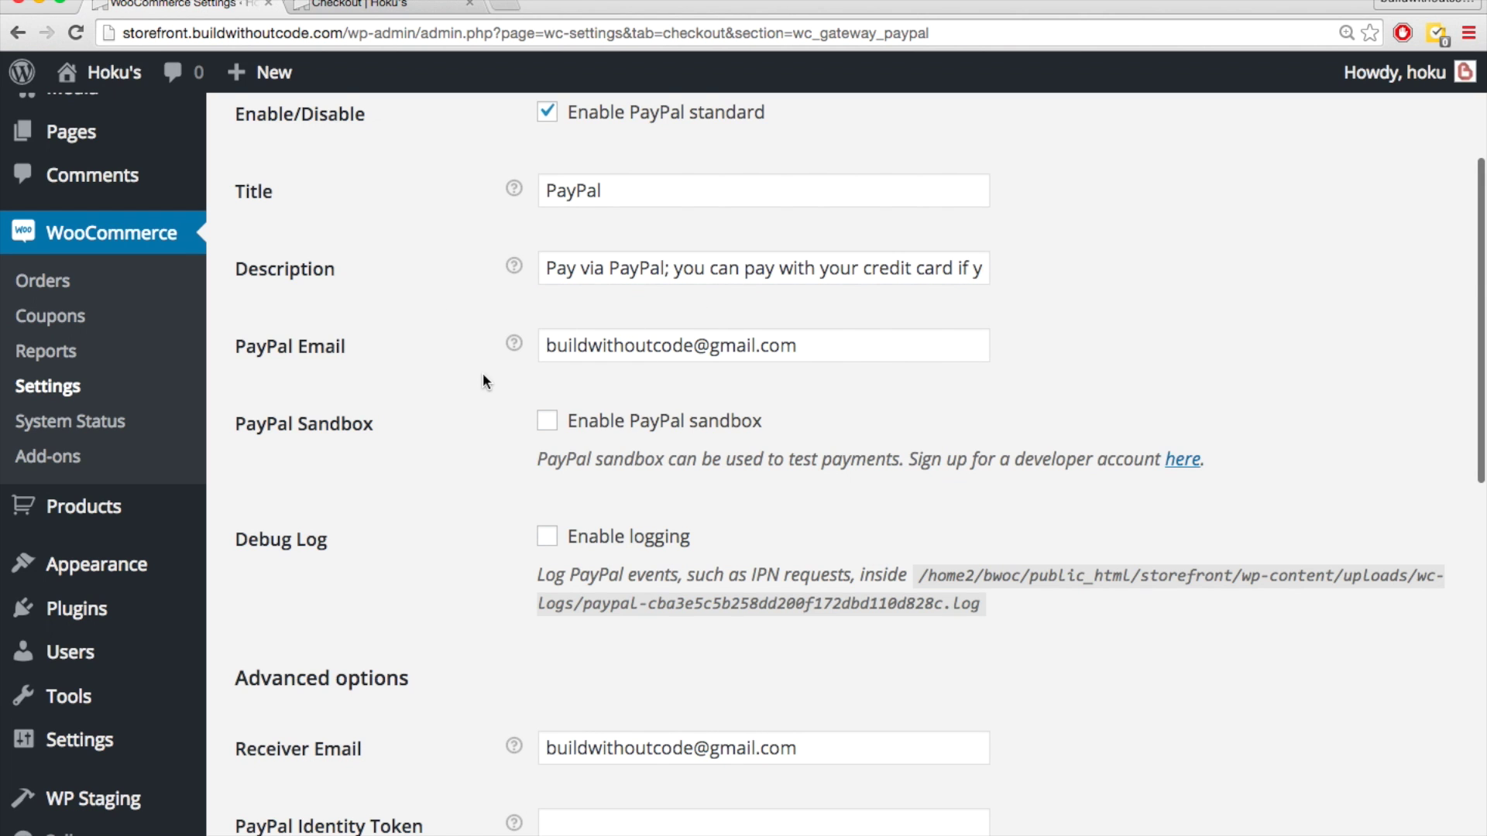
scroll(480, 364, "down", 2)
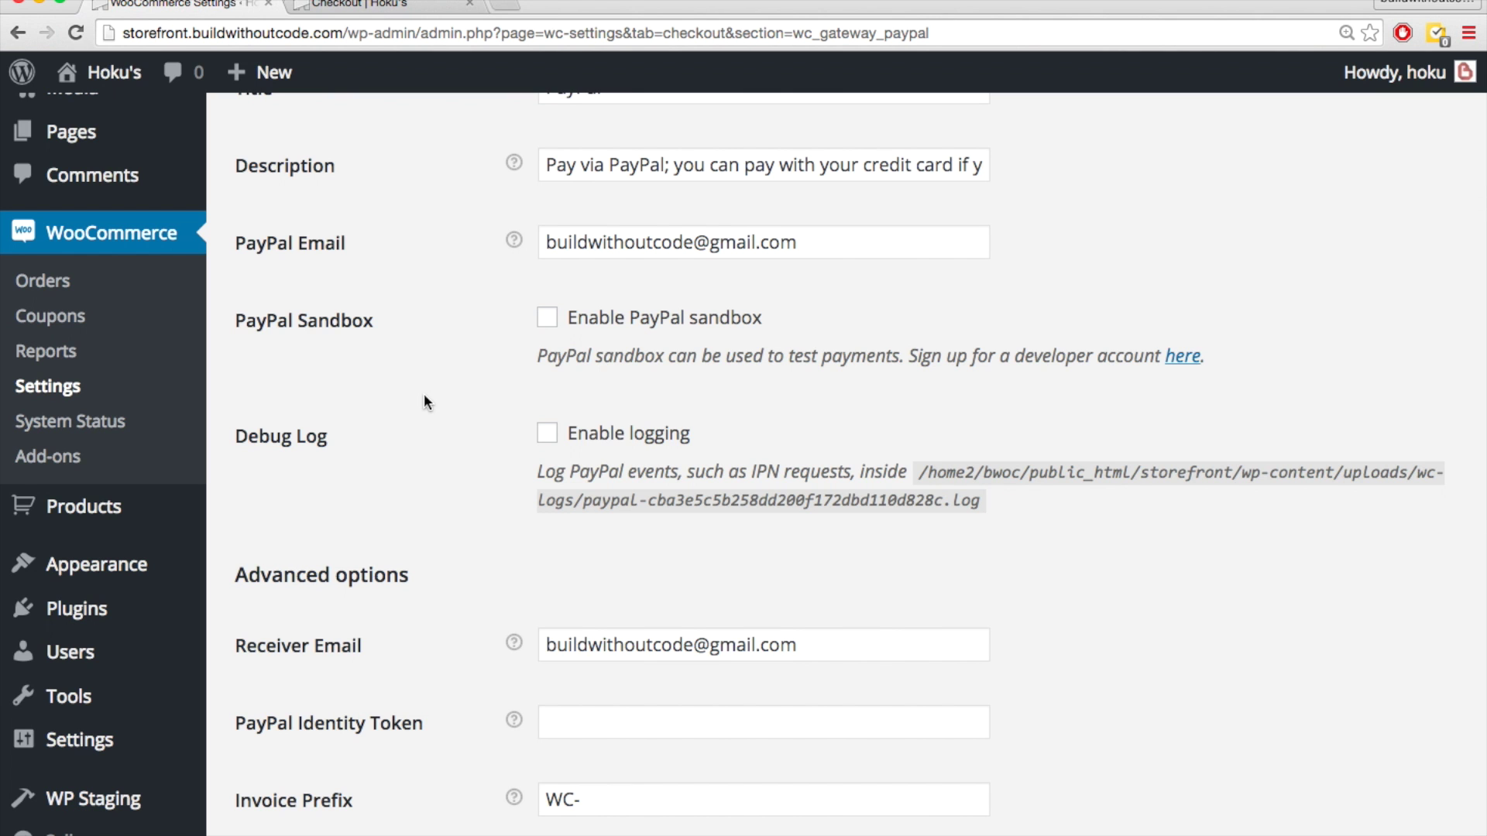
scroll(496, 395, "down", 2)
scroll(495, 396, "down", 8)
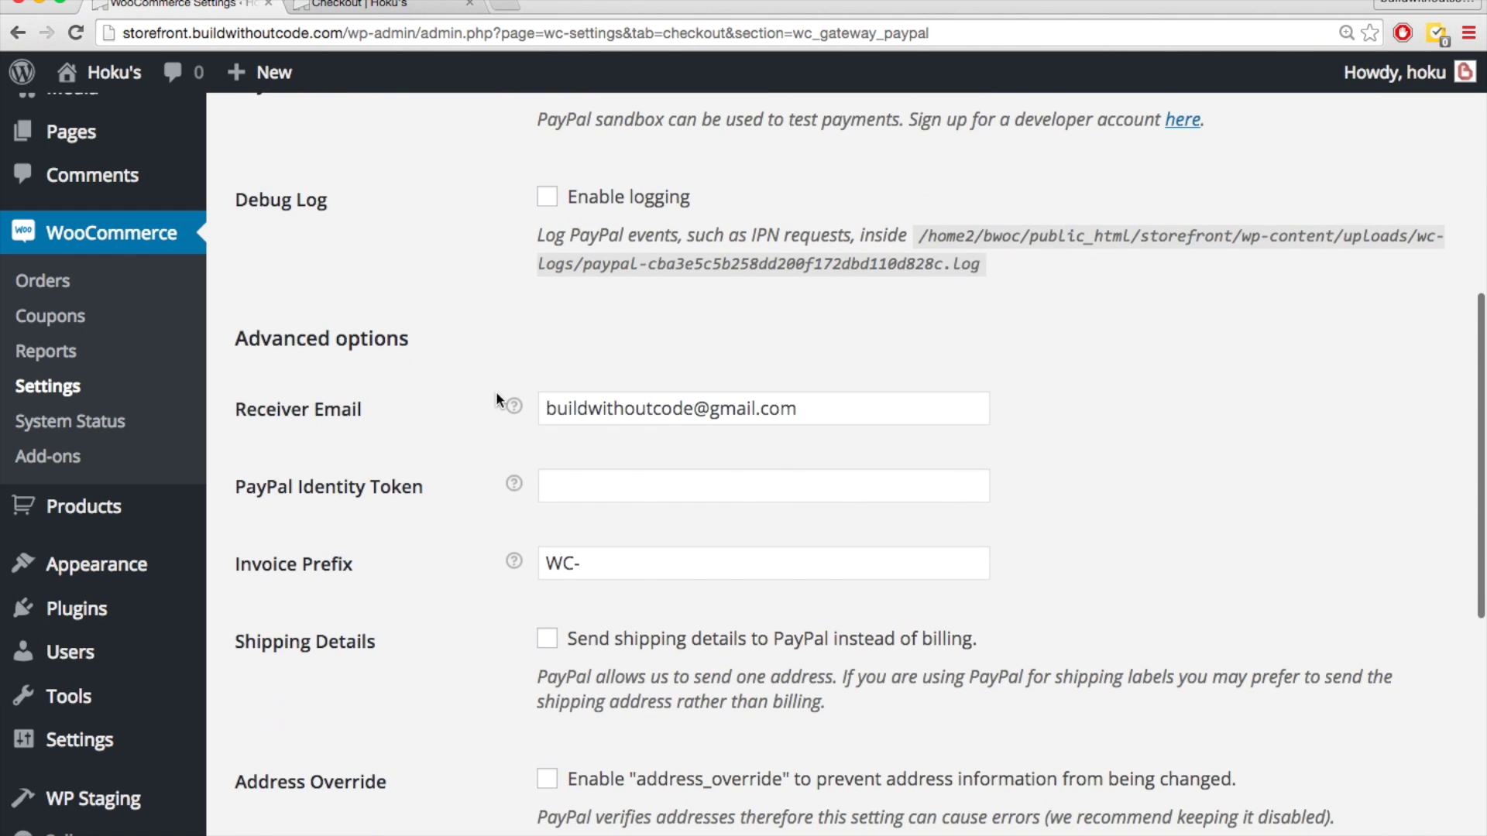
scroll(495, 396, "down", 7)
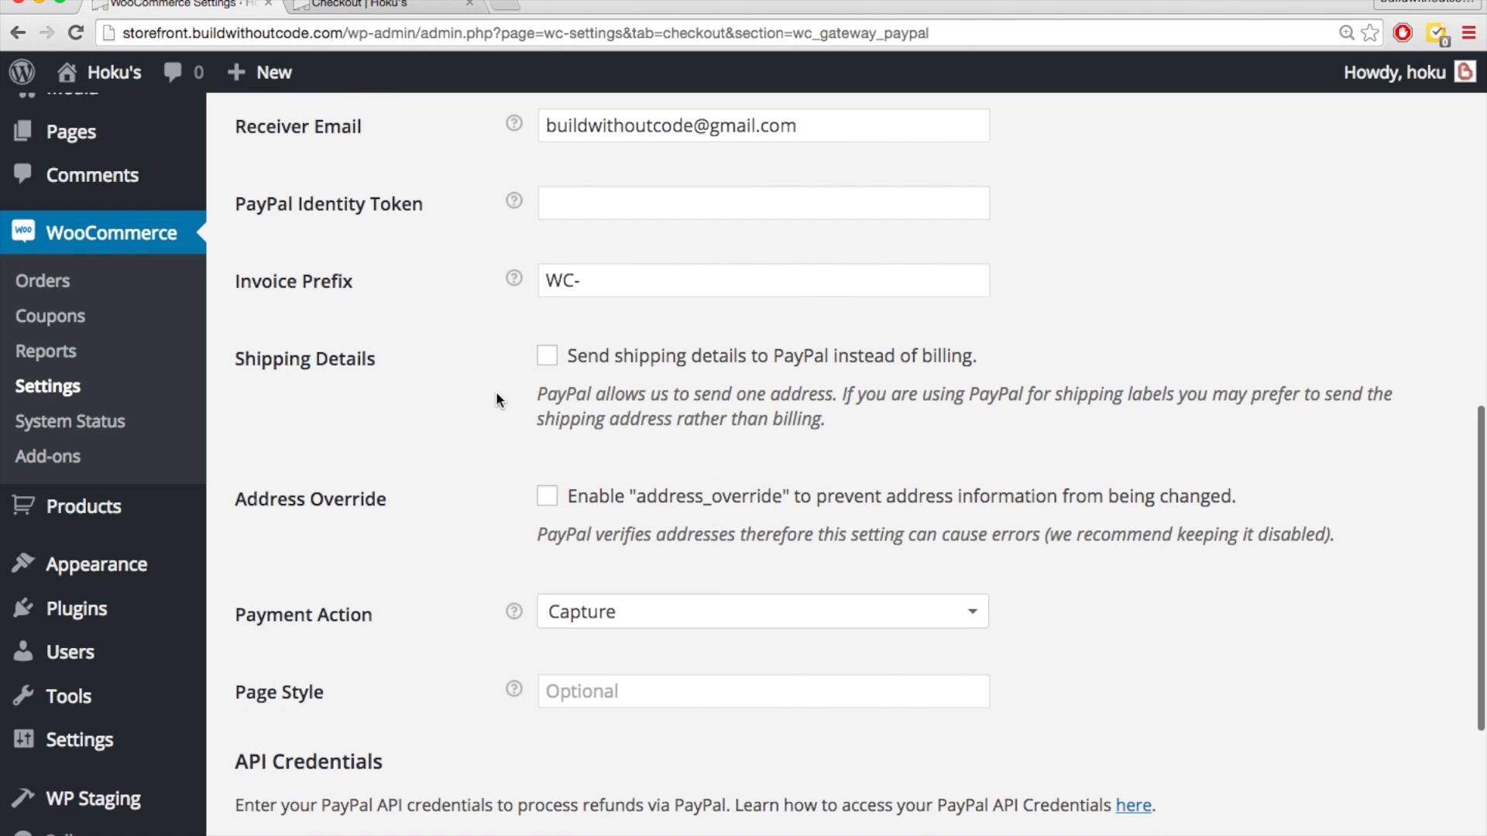
scroll(495, 399, "down", 2)
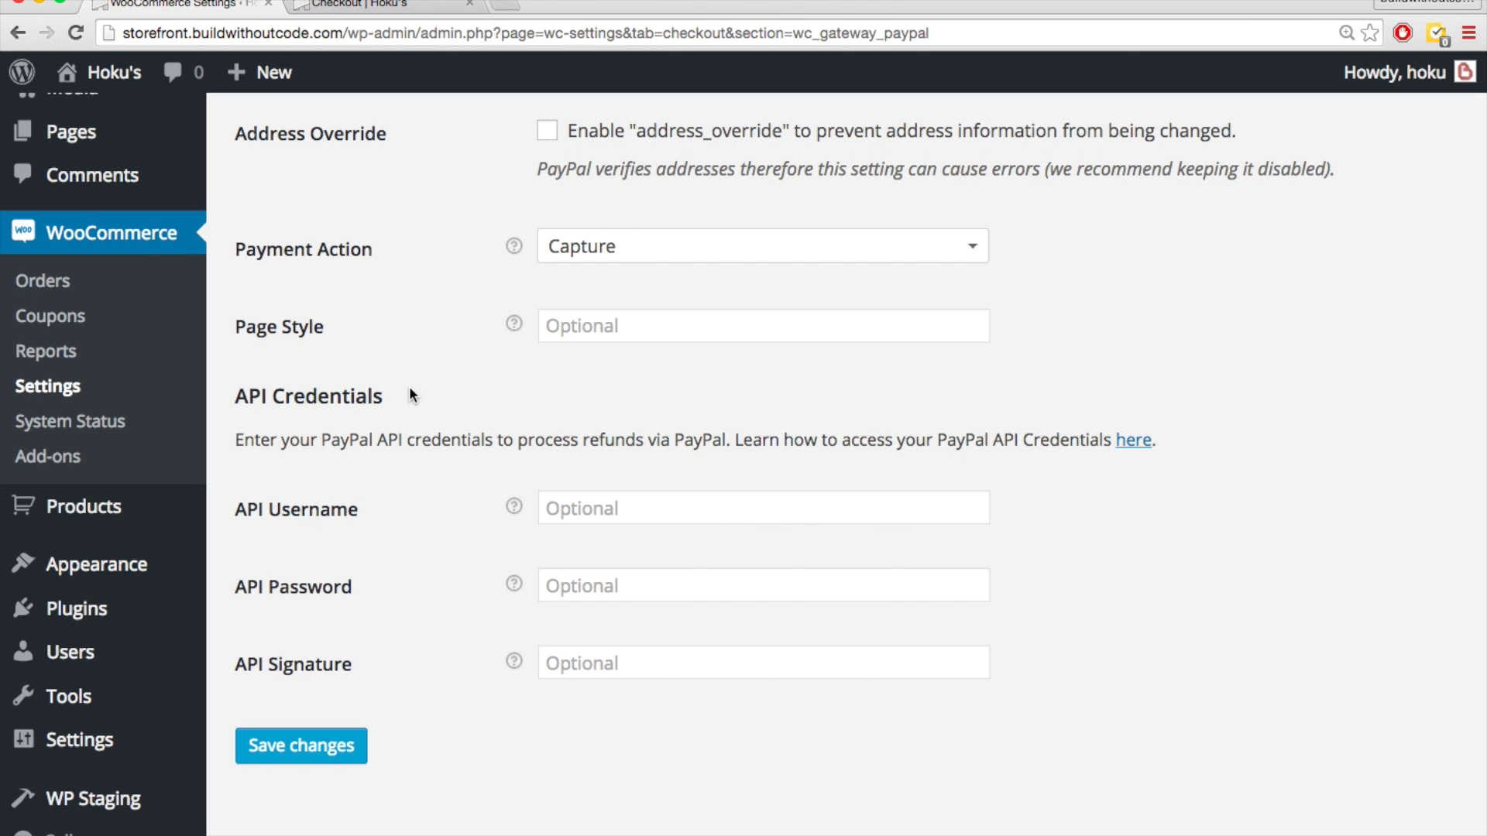
left_click(325, 753)
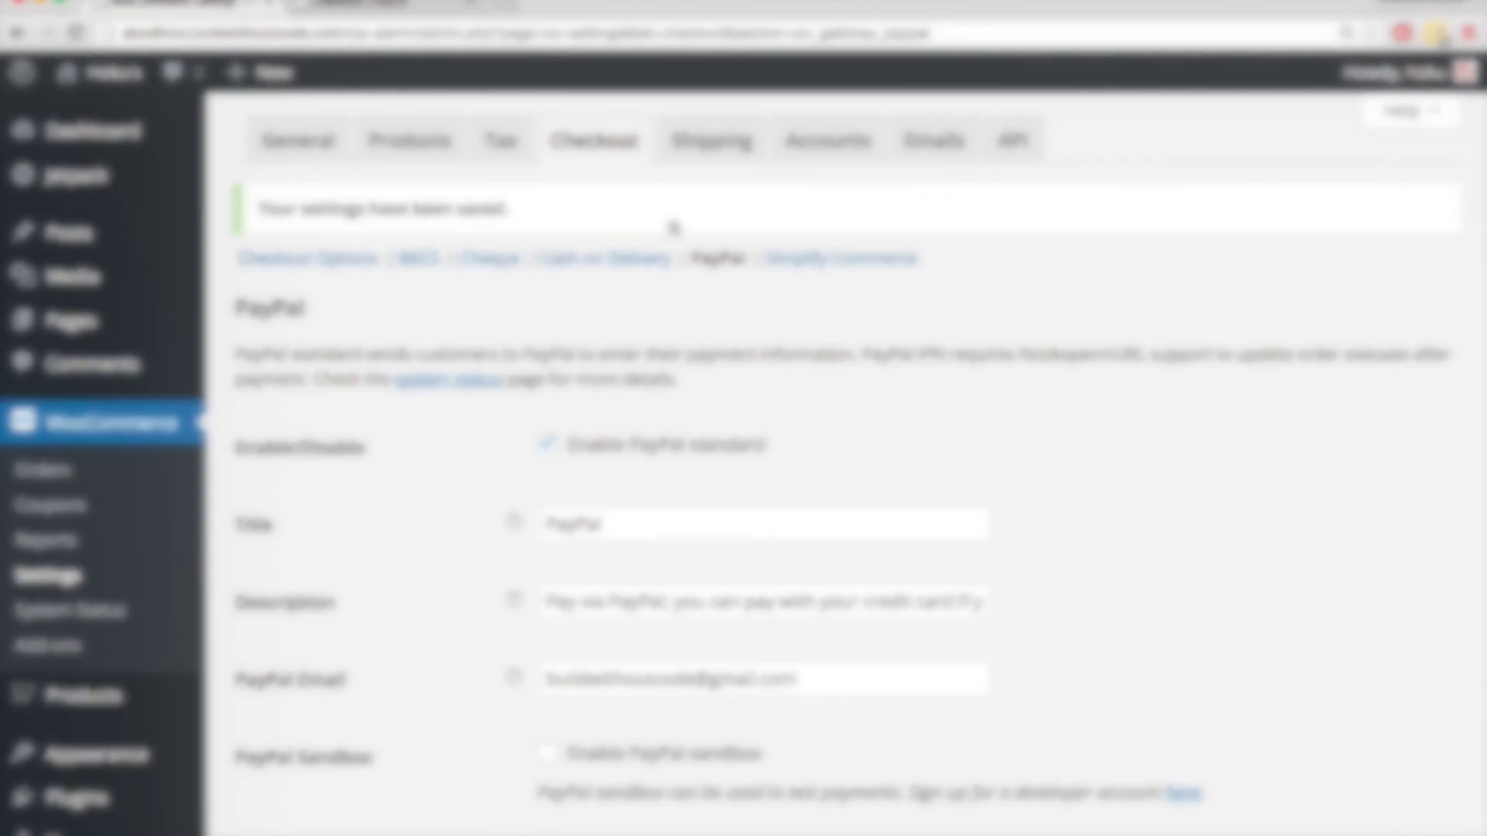
- Enable shipping in the Shipping settings and review the display mode, destination, location restriction and shipping methods
left_click(711, 141)
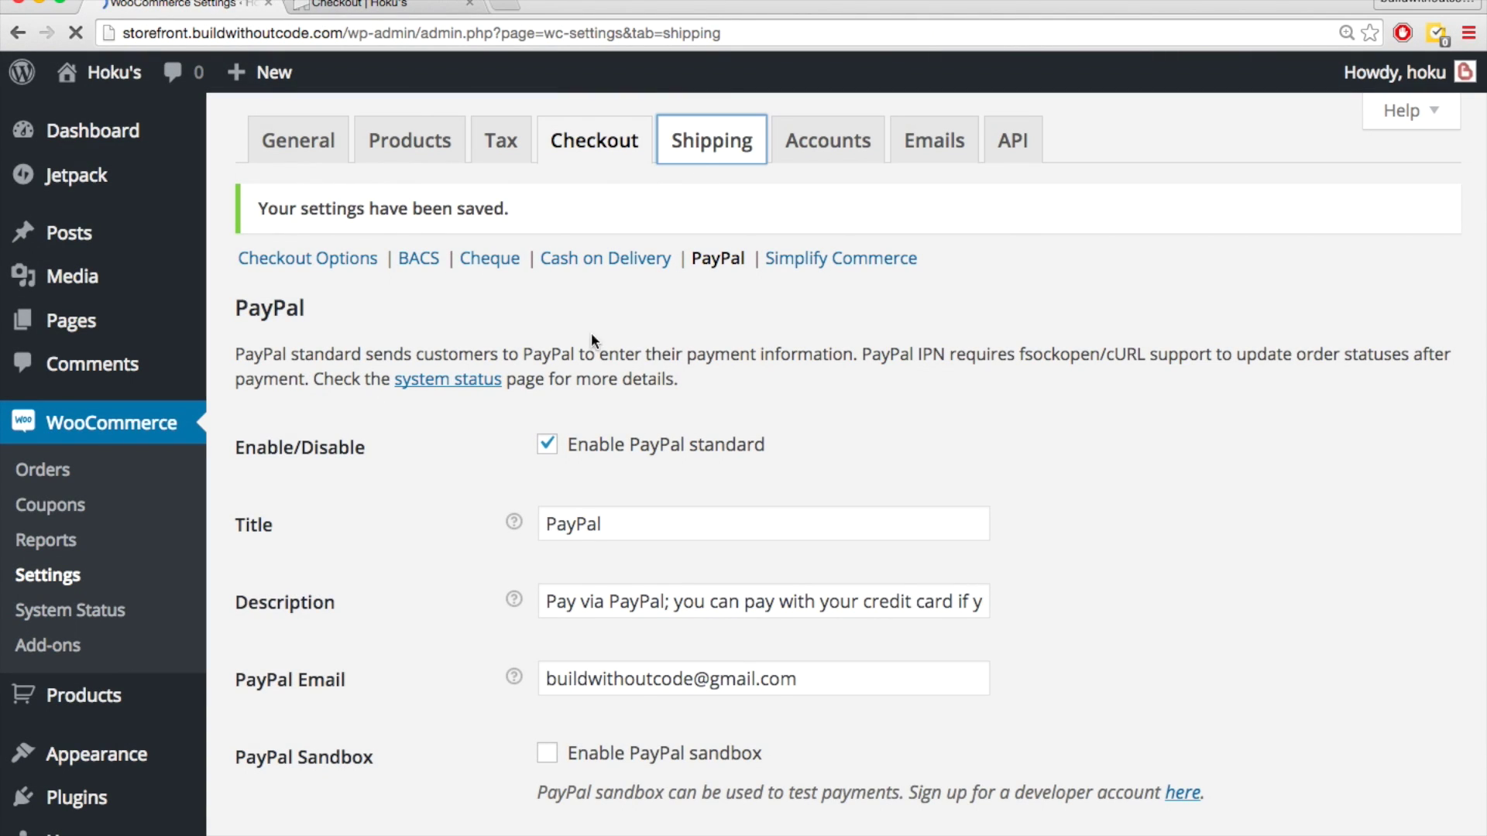
left_click(548, 309)
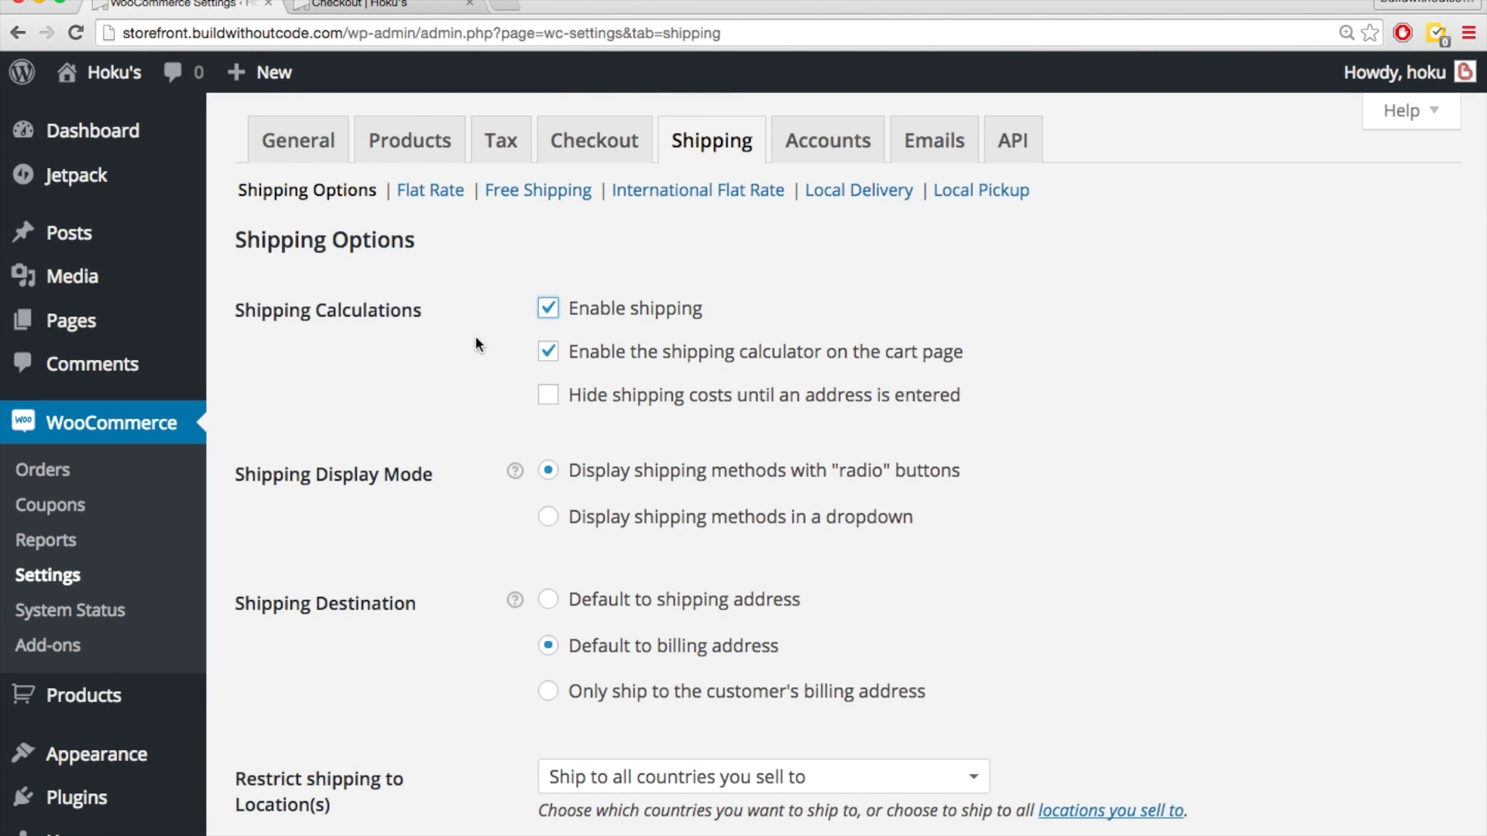
scroll(475, 336, "down", 1)
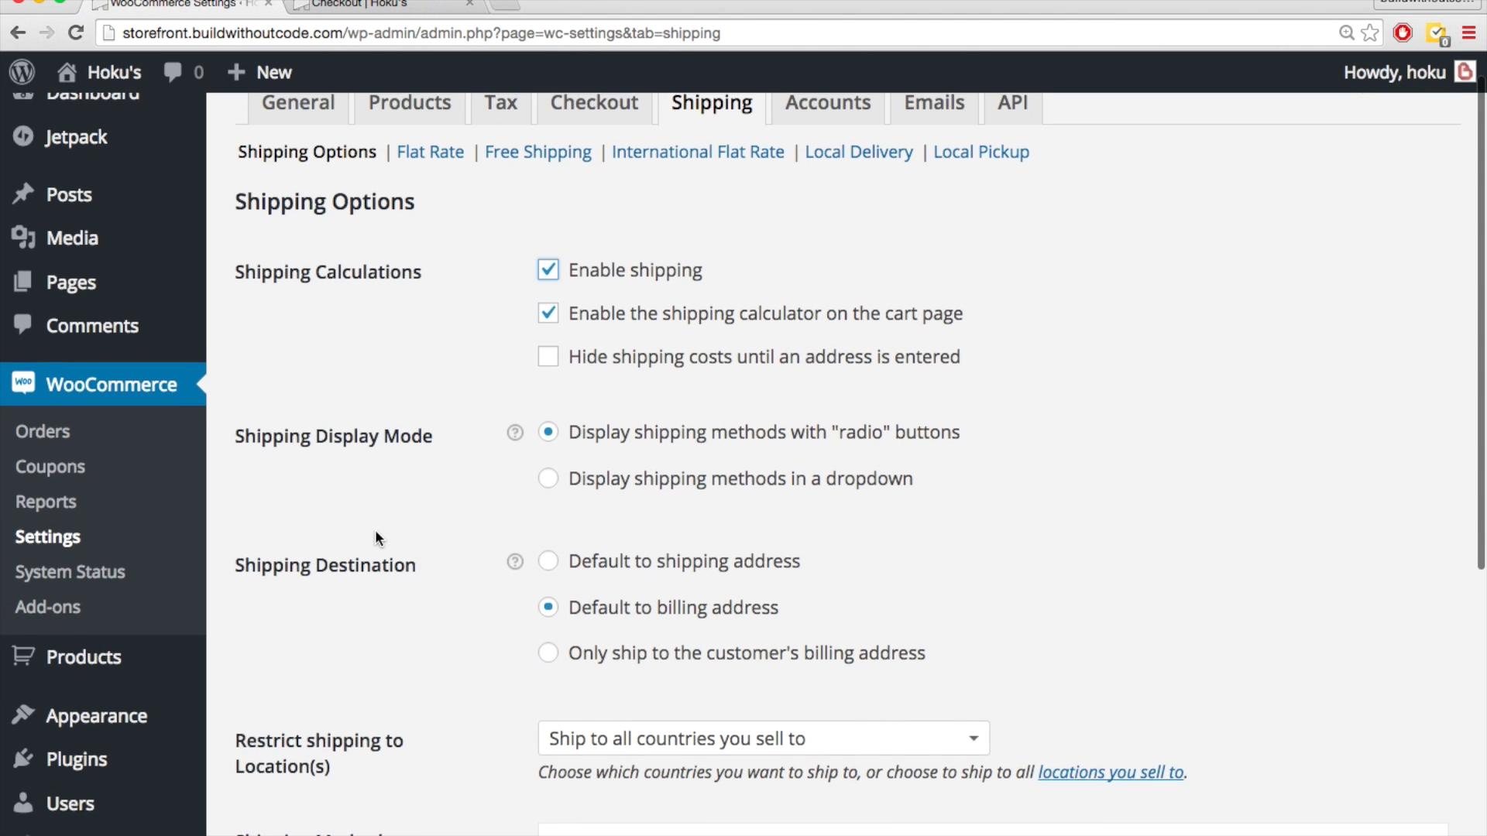
scroll(374, 533, "down", 7)
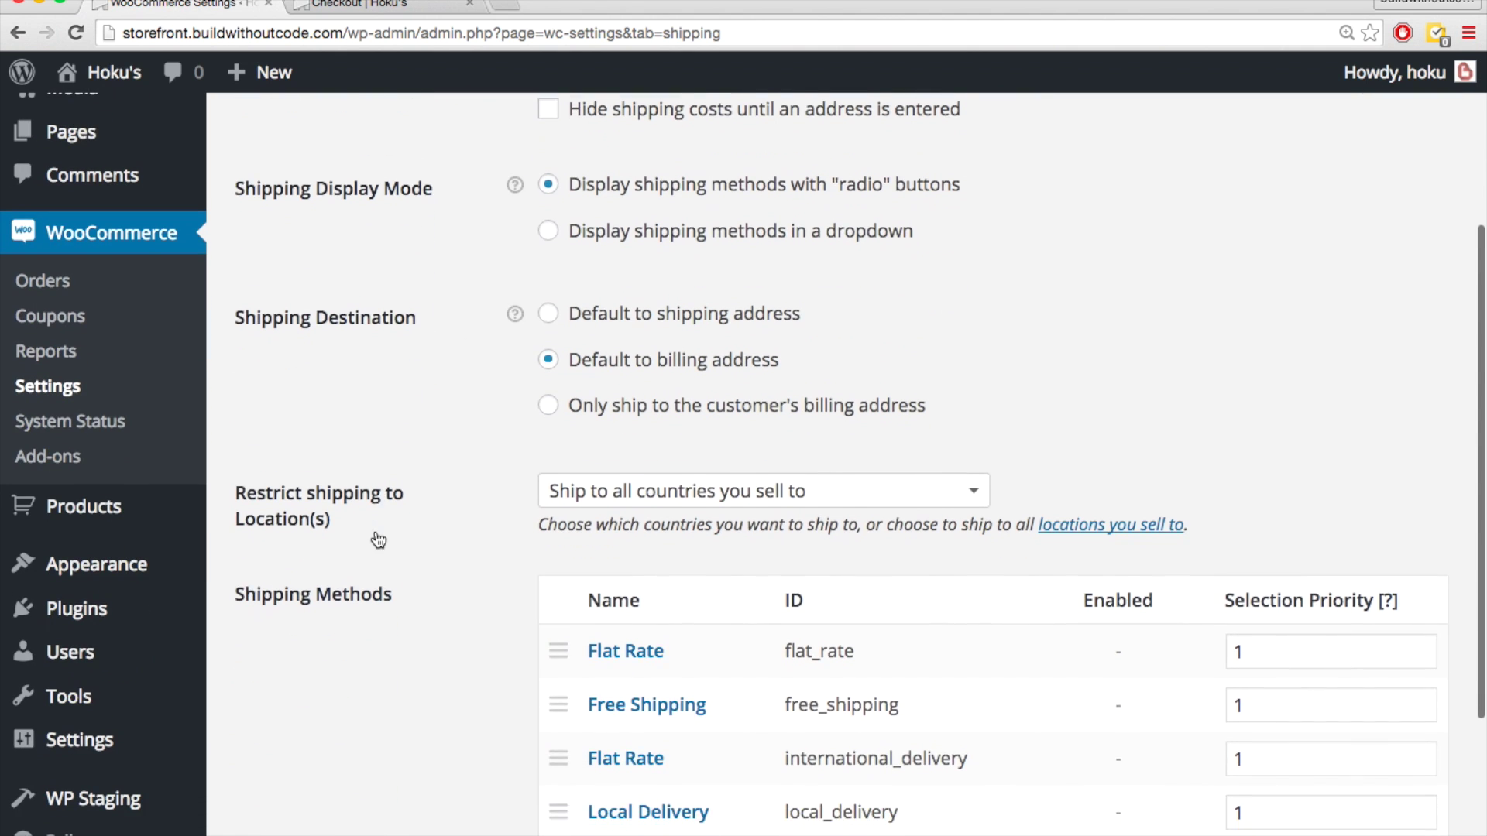
scroll(377, 540, "down", 5)
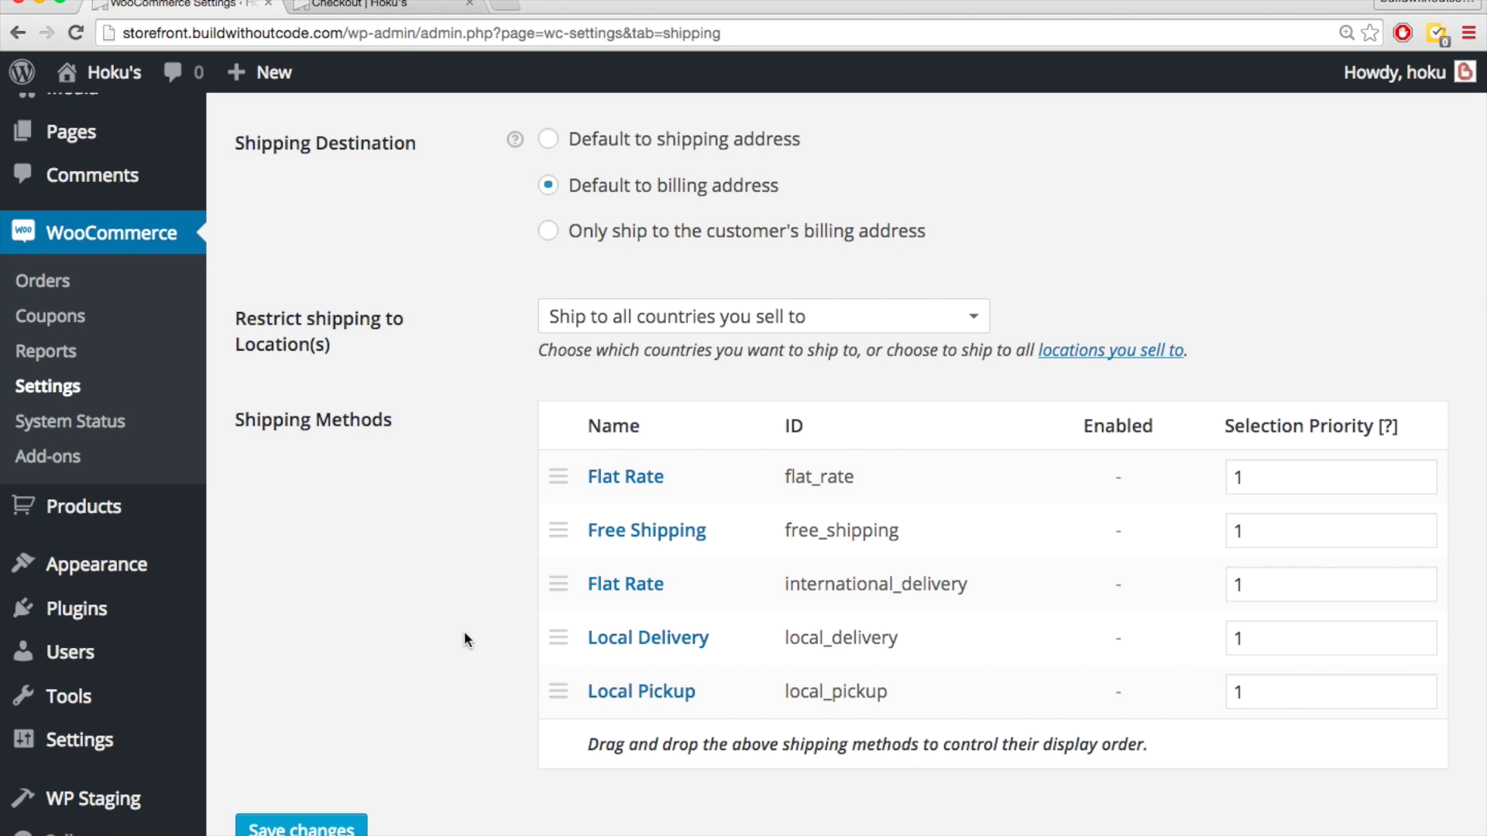
scroll(463, 630, "up", 1)
- Enable the domestic Flat Rate shipping method with cost 5 and tax status None, and save it
left_click(609, 513)
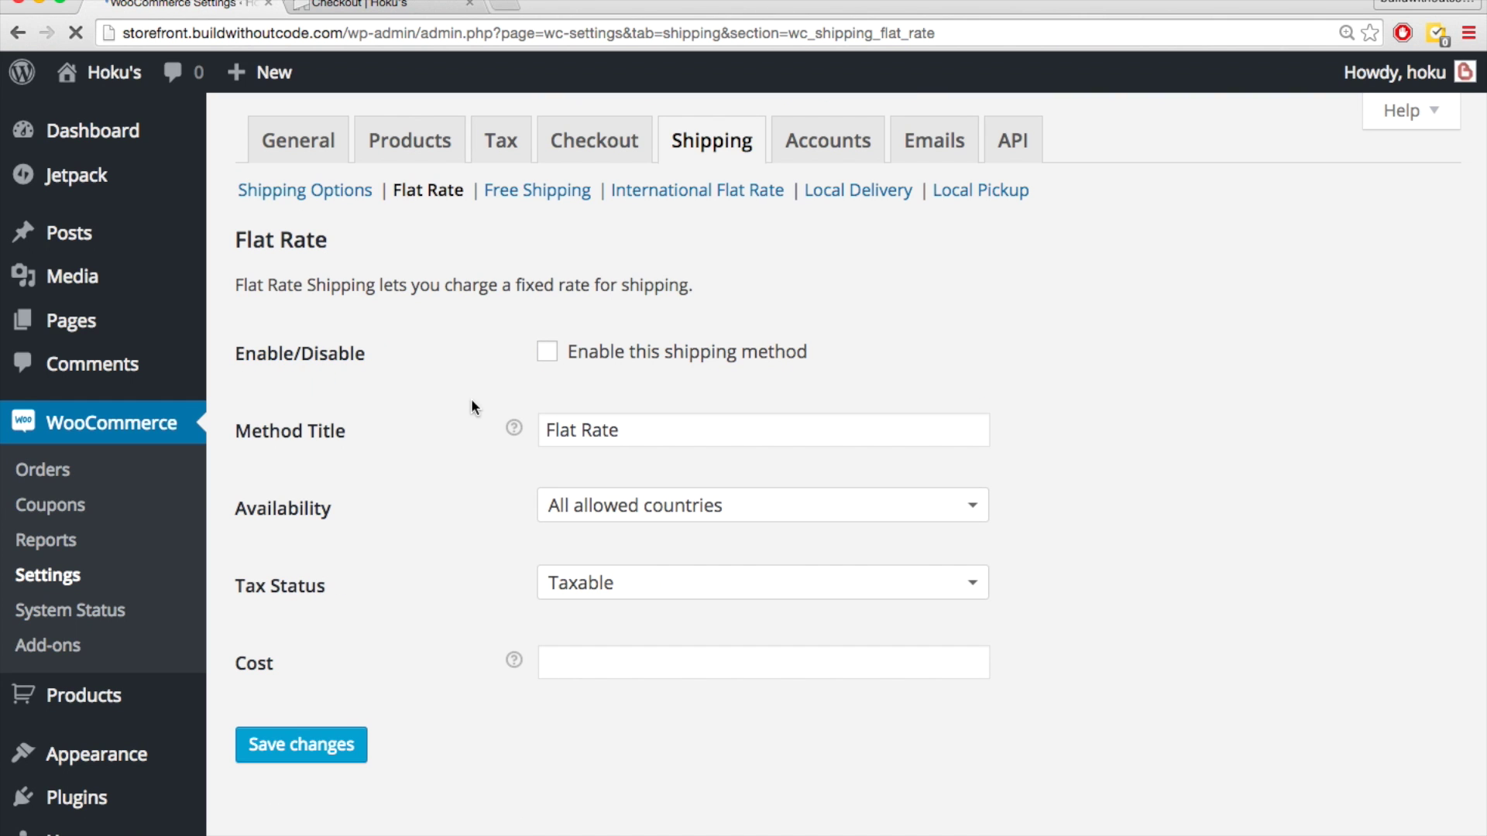
left_click(547, 356)
scroll(426, 462, "down", 1)
left_click(573, 637)
type("5")
left_click(591, 565)
left_click(575, 647)
left_click(332, 732)
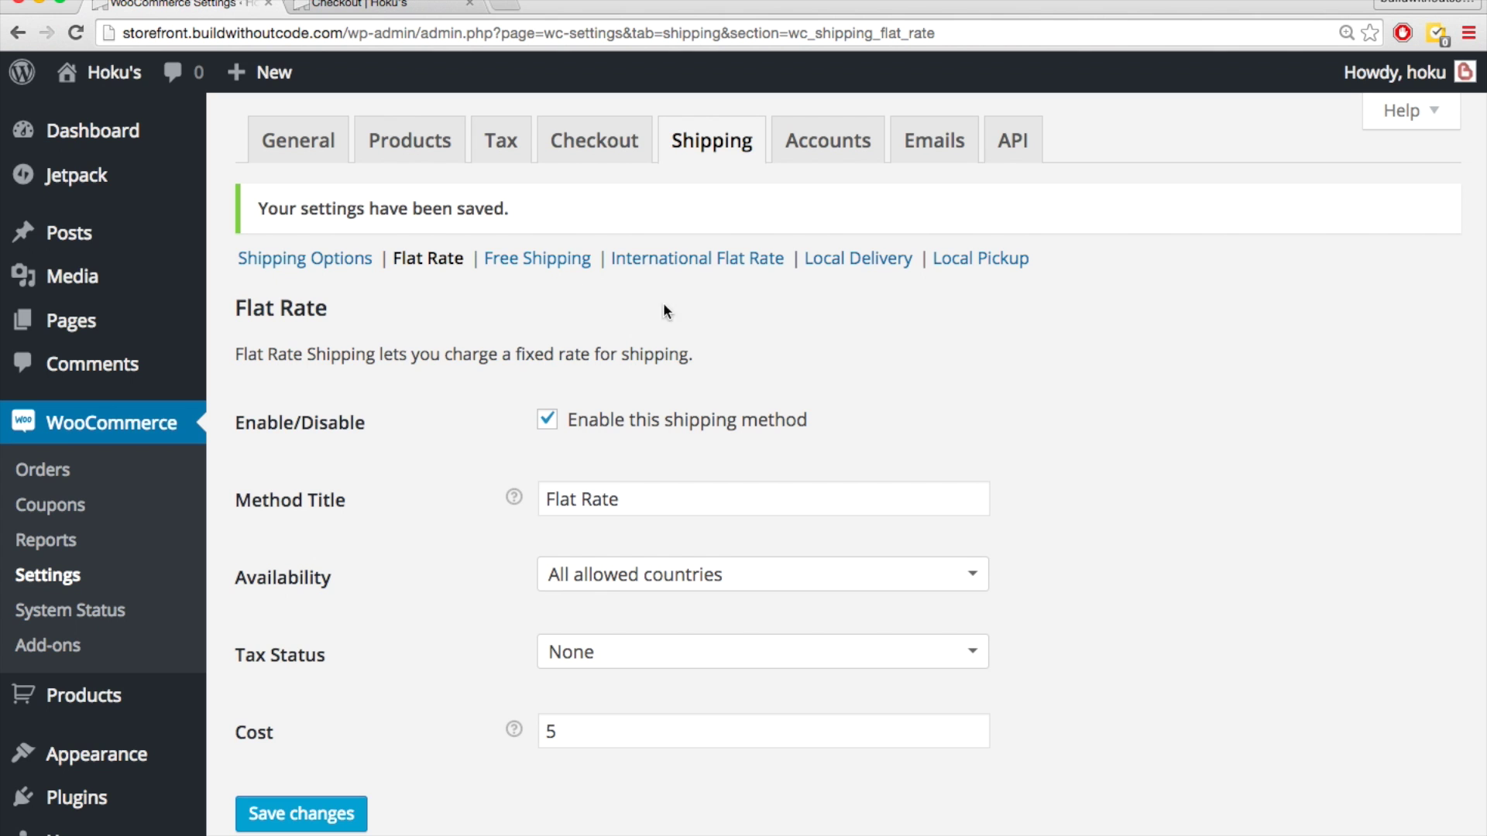
- Review the Accounts settings for the My Account page, its endpoints and the registration options
left_click(829, 147)
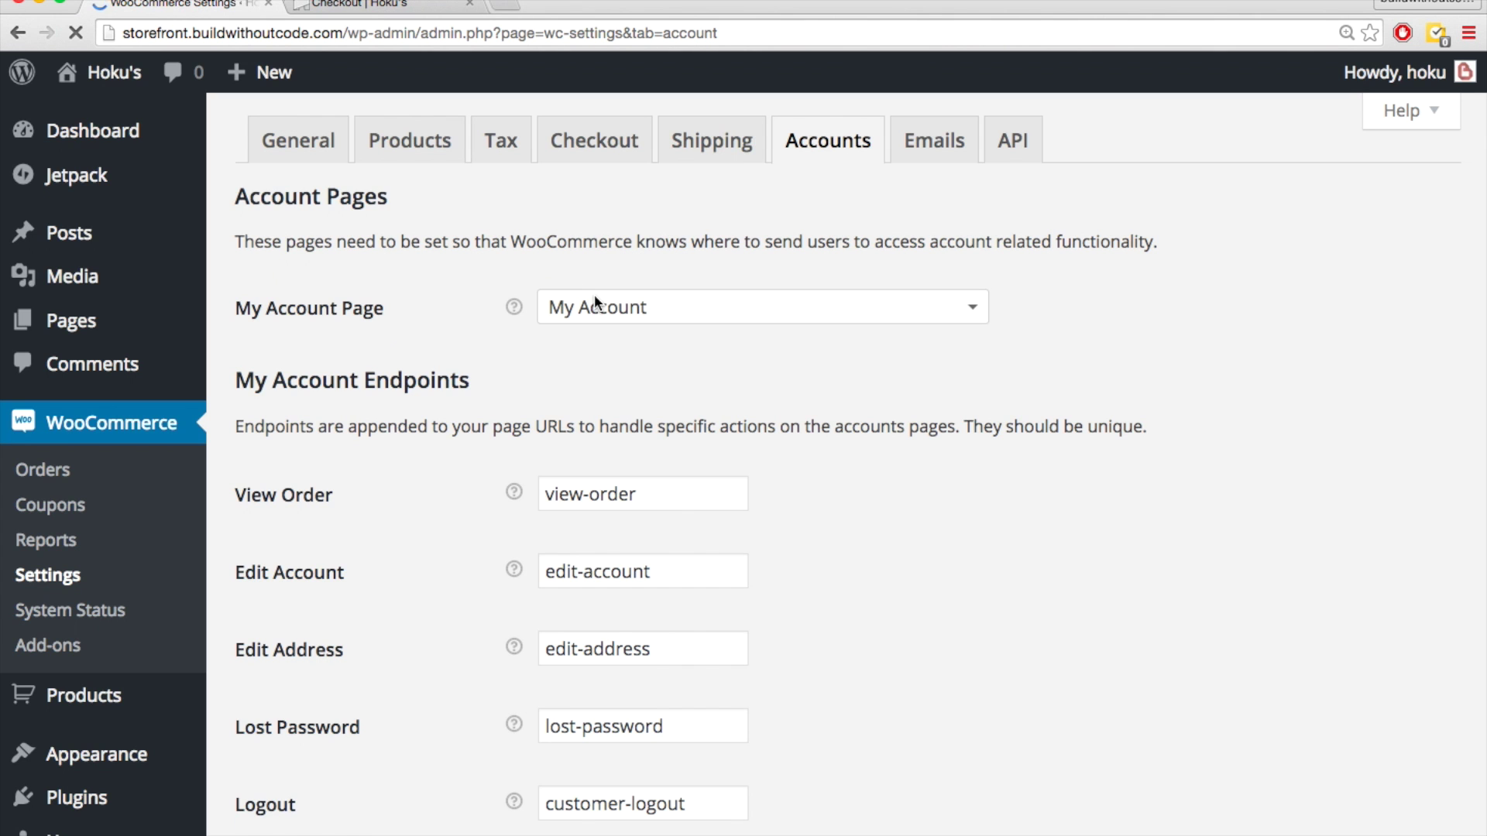
scroll(595, 299, "down", 6)
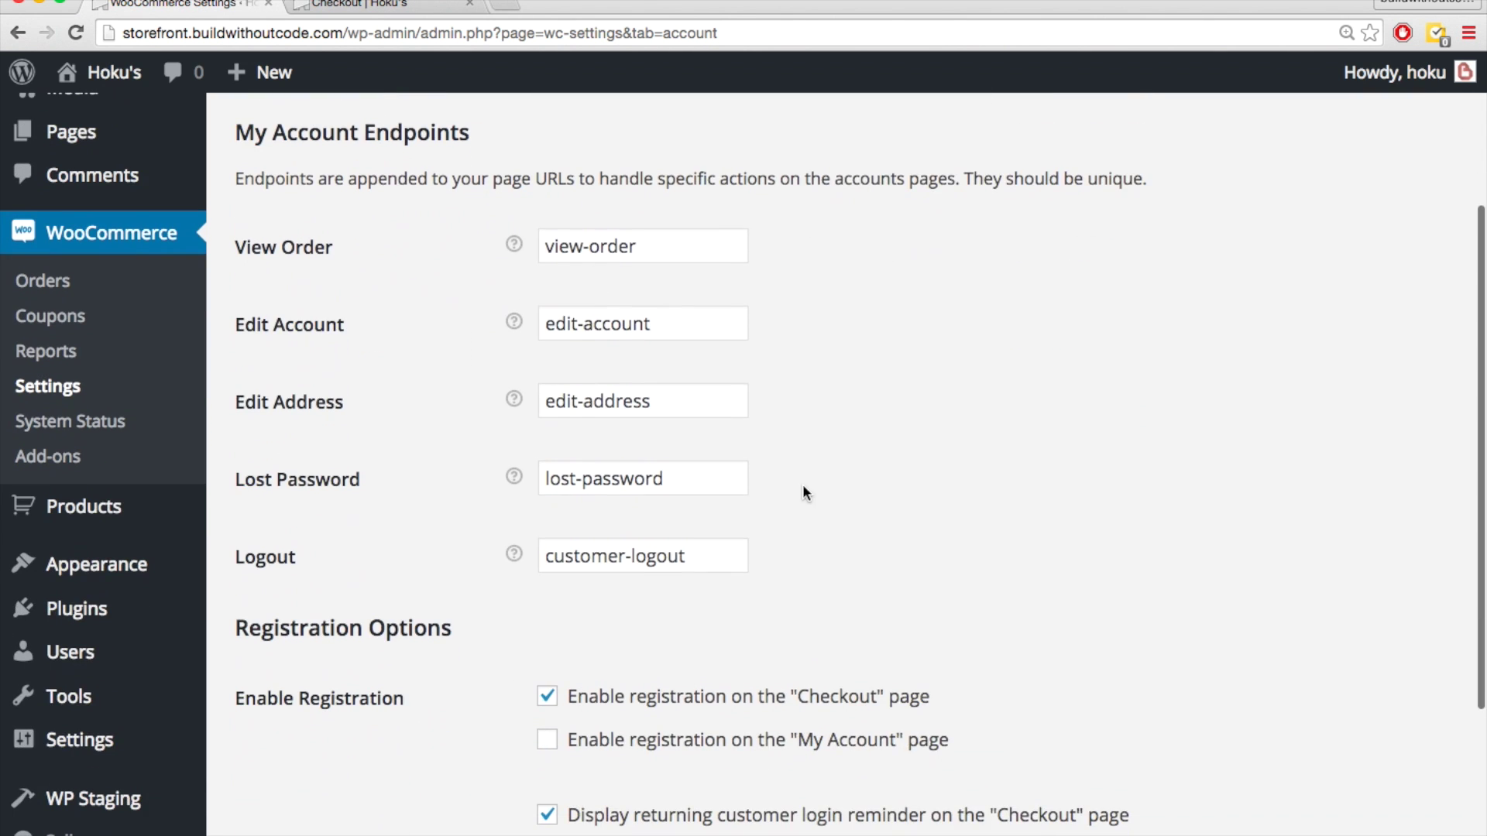
scroll(803, 488, "up", 6)
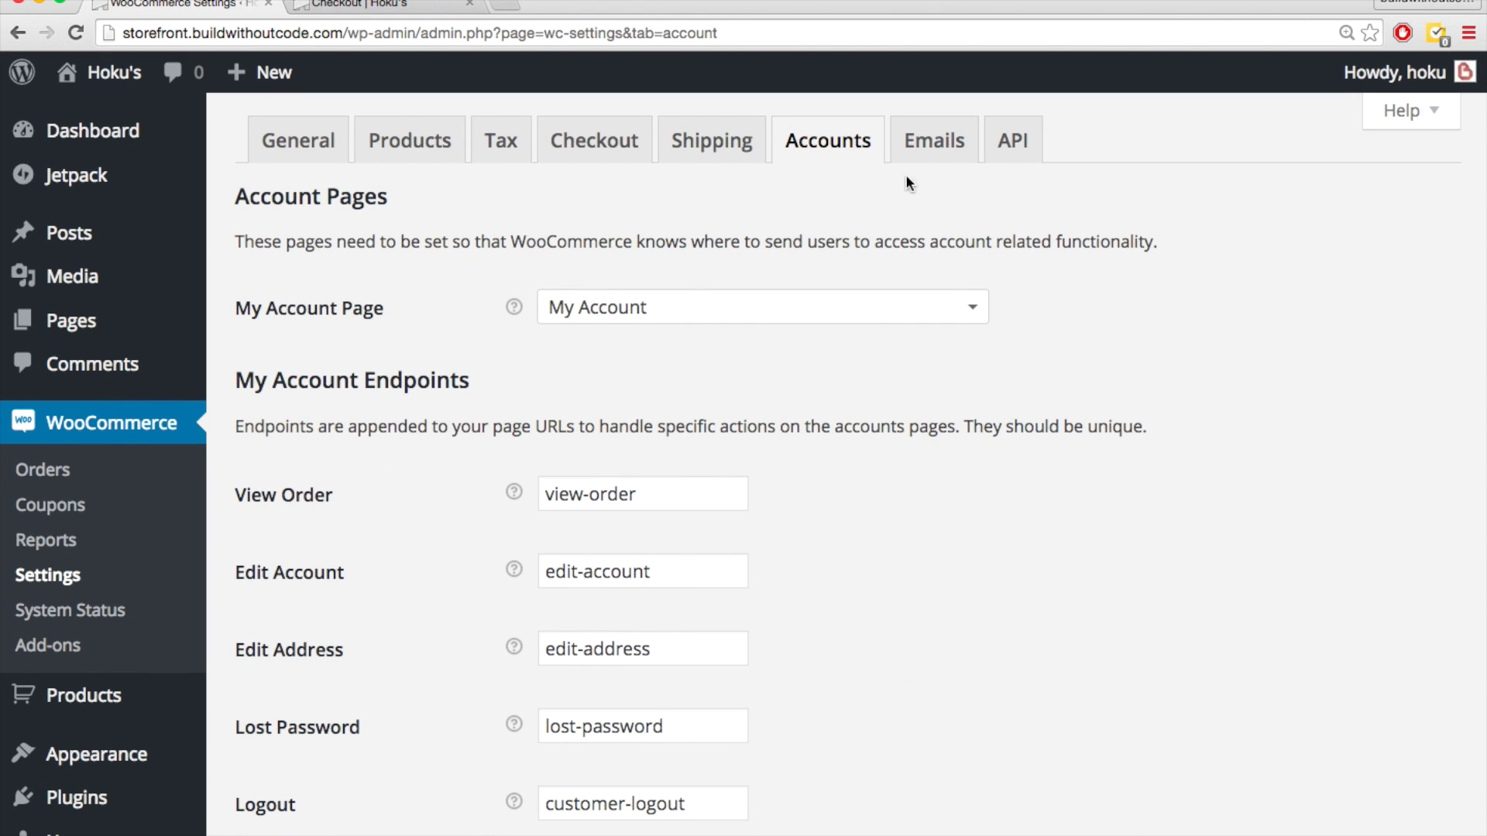
- Review the Emails settings for the sender options, email template, footer text and colours
left_click(927, 149)
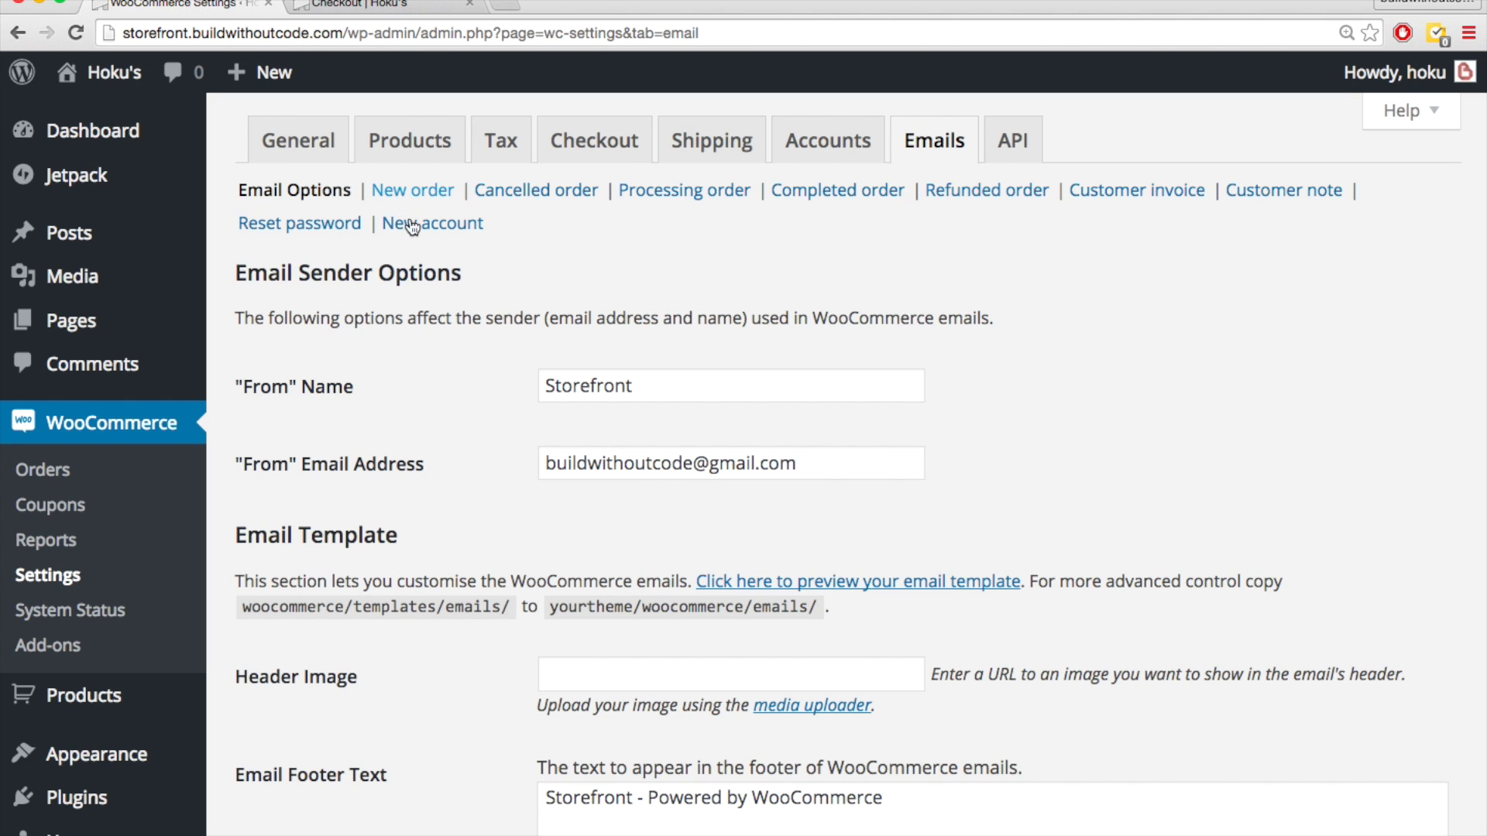
scroll(666, 635, "down", 3)
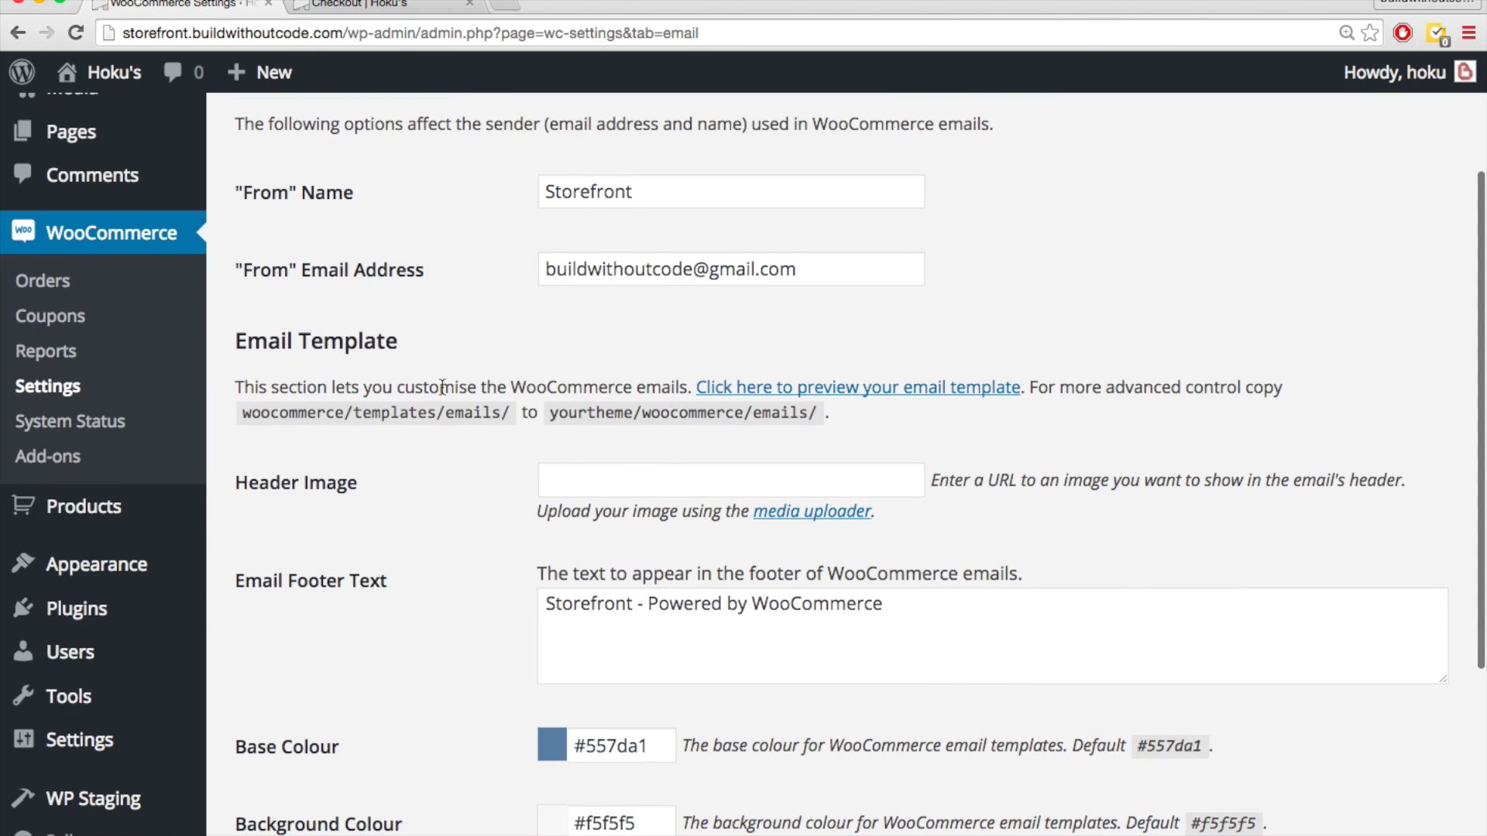
scroll(514, 577, "down", 5)
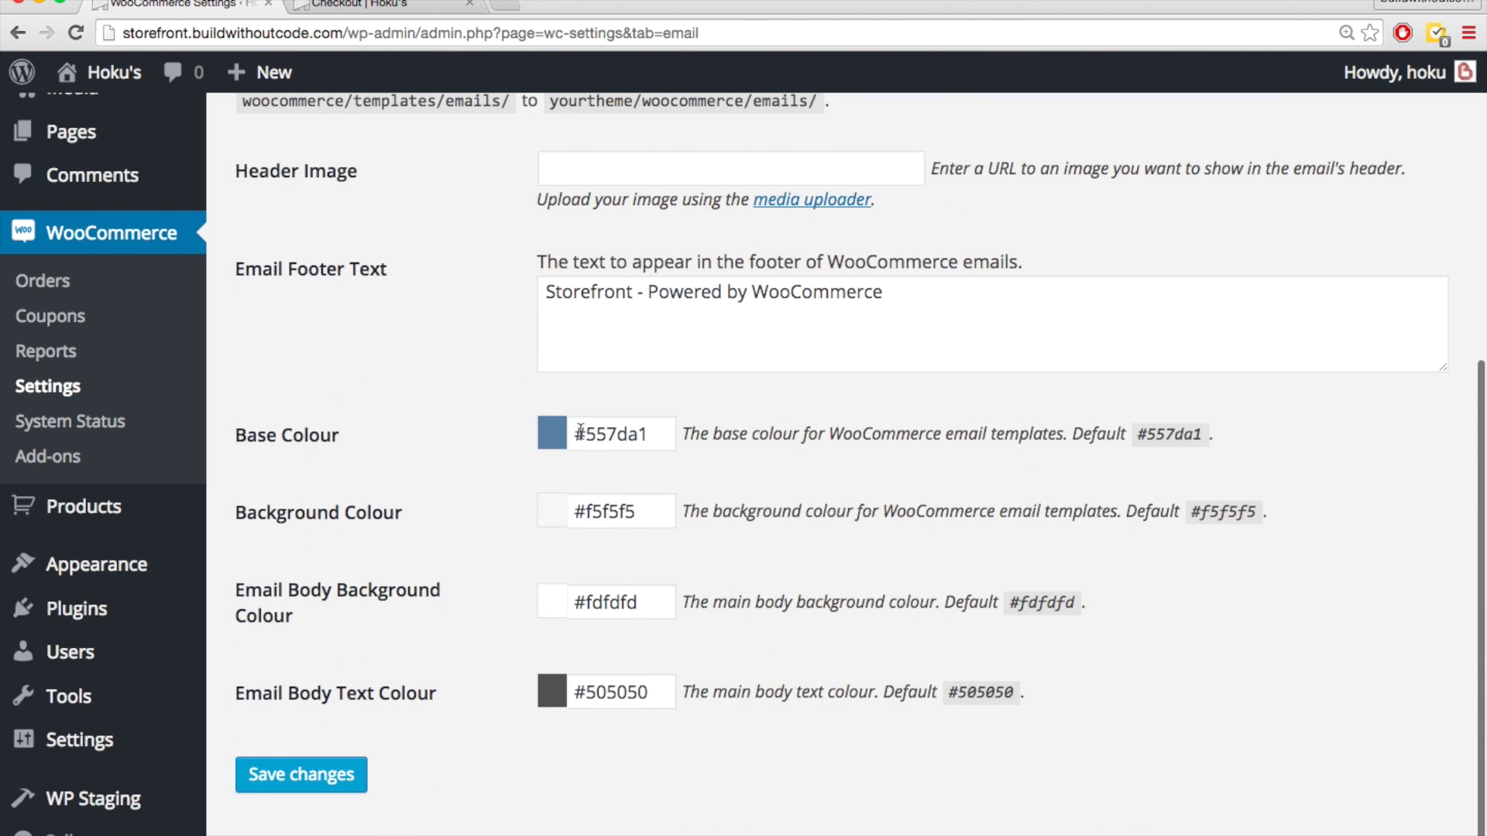
scroll(535, 450, "up", 8)
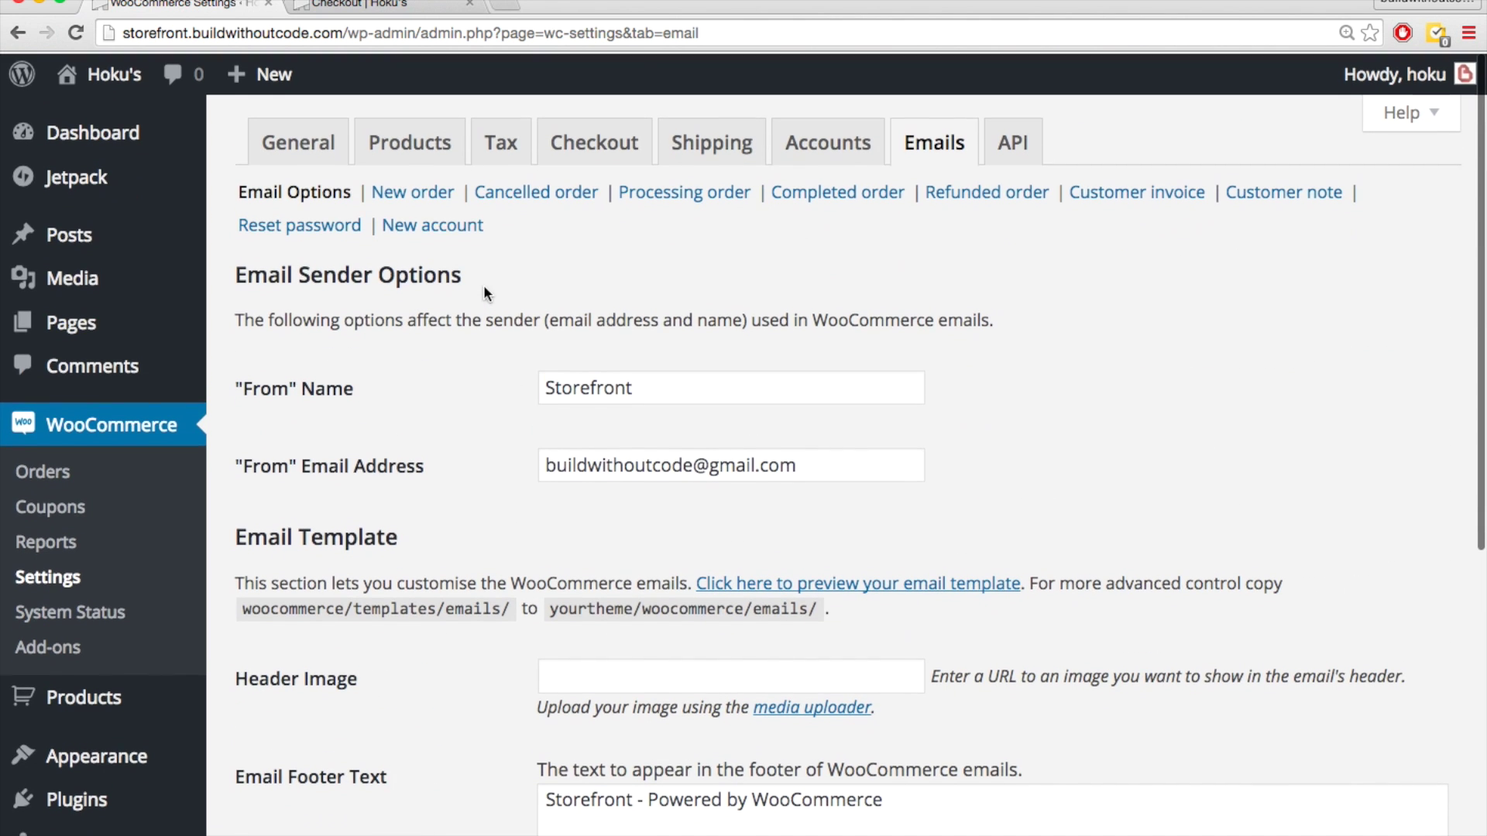
- Examine the New order email's notification option, recipients, subject, heading, email type and HTML template
left_click(430, 198)
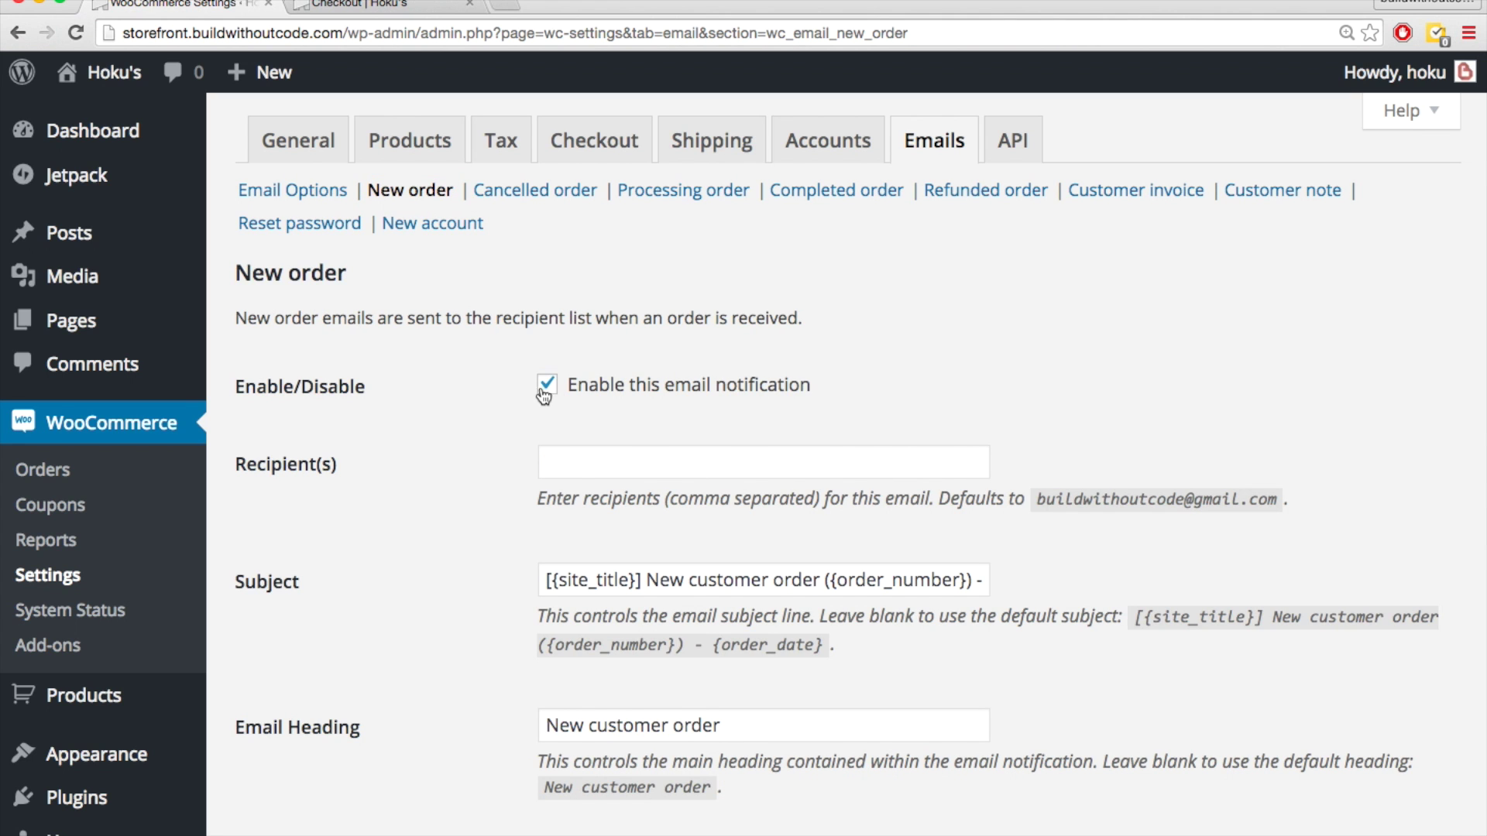
scroll(561, 457, "down", 2)
scroll(559, 462, "down", 3)
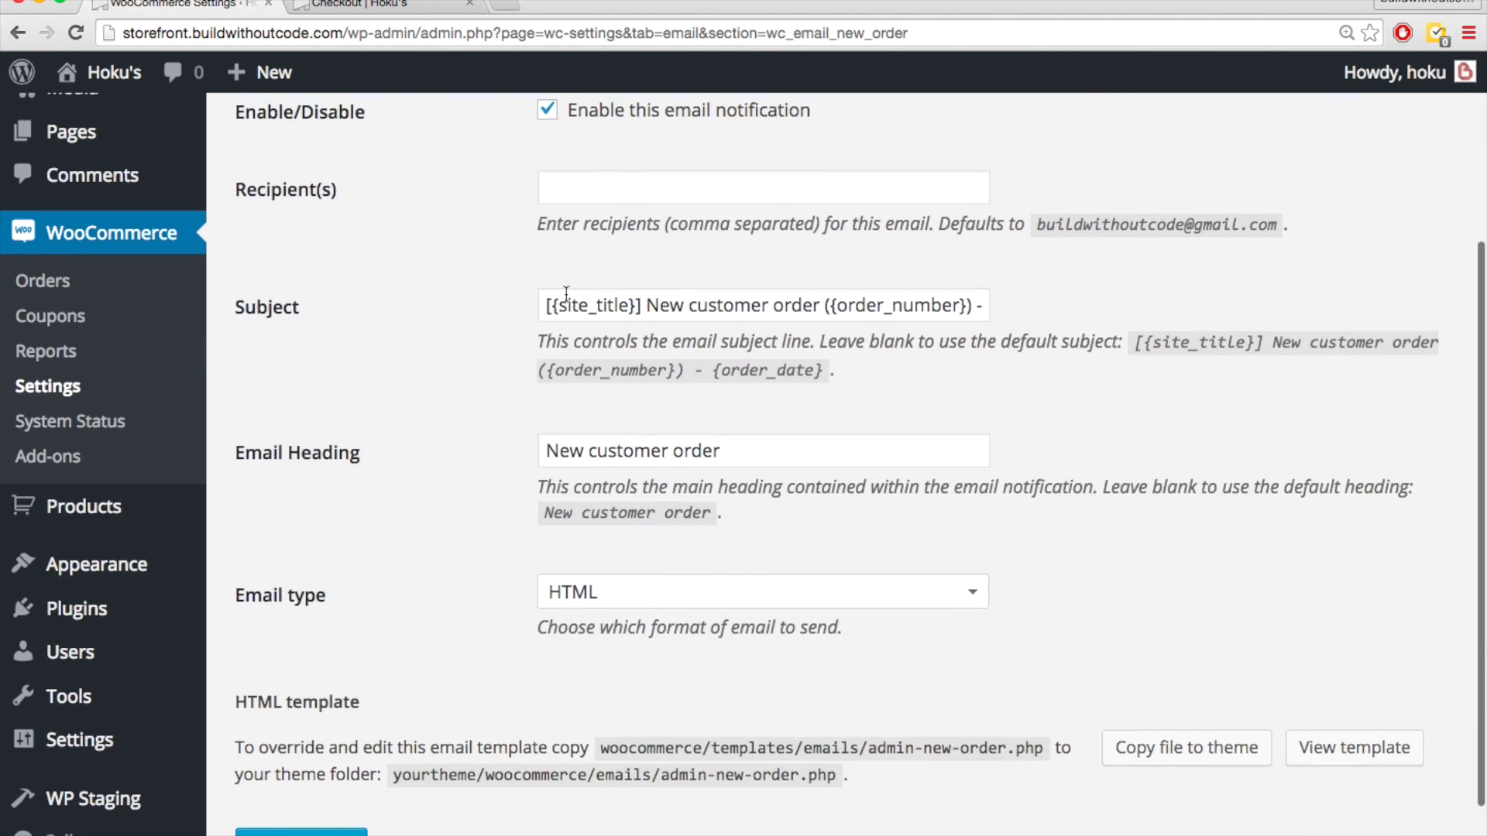
scroll(435, 437, "down", 2)
scroll(434, 438, "up", 4)
scroll(434, 434, "up", 2)
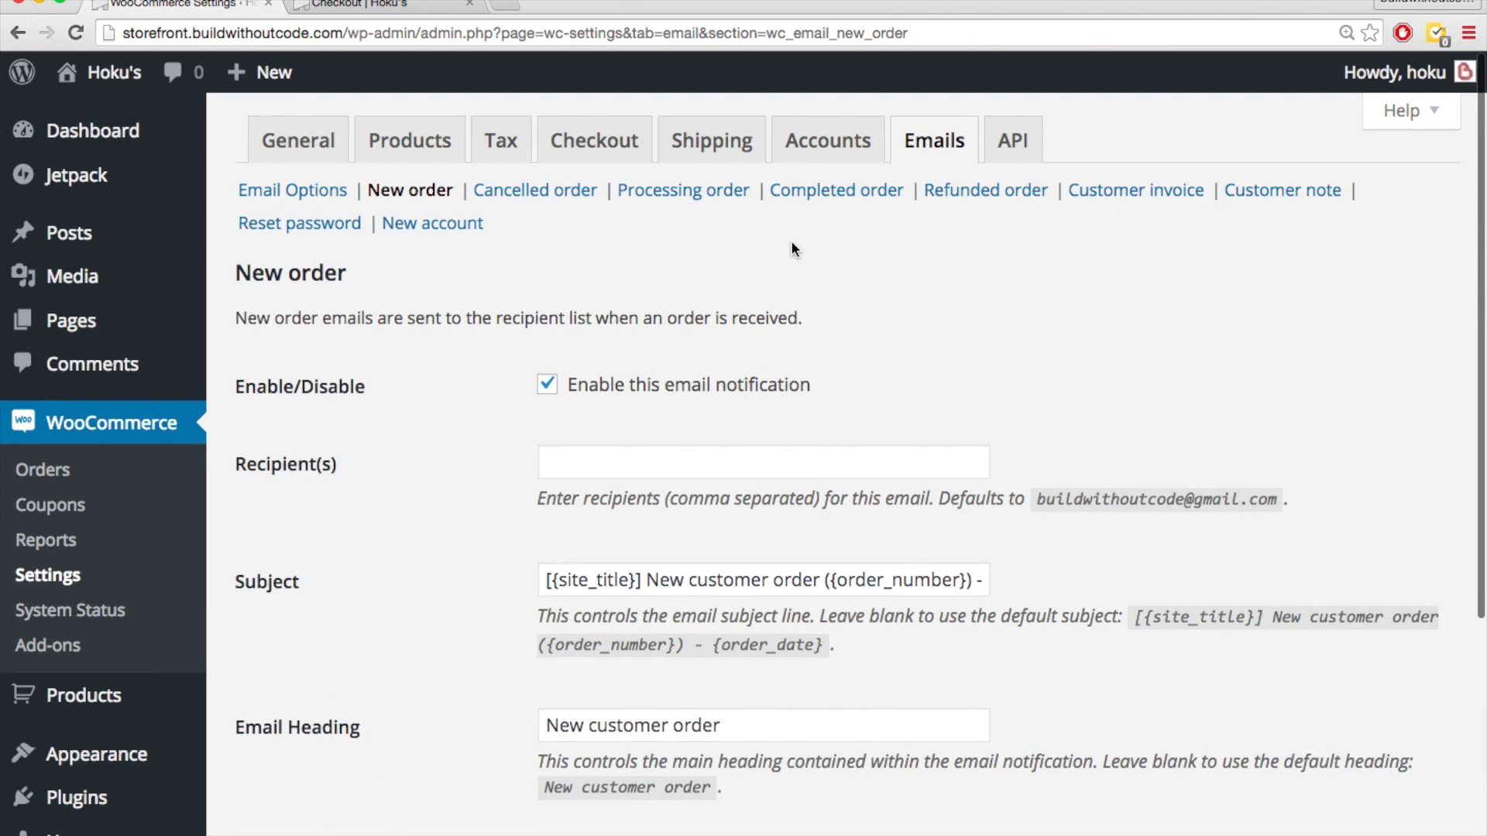
- View the API settings along with their Keys/Apps and Webhooks sections
left_click(1012, 141)
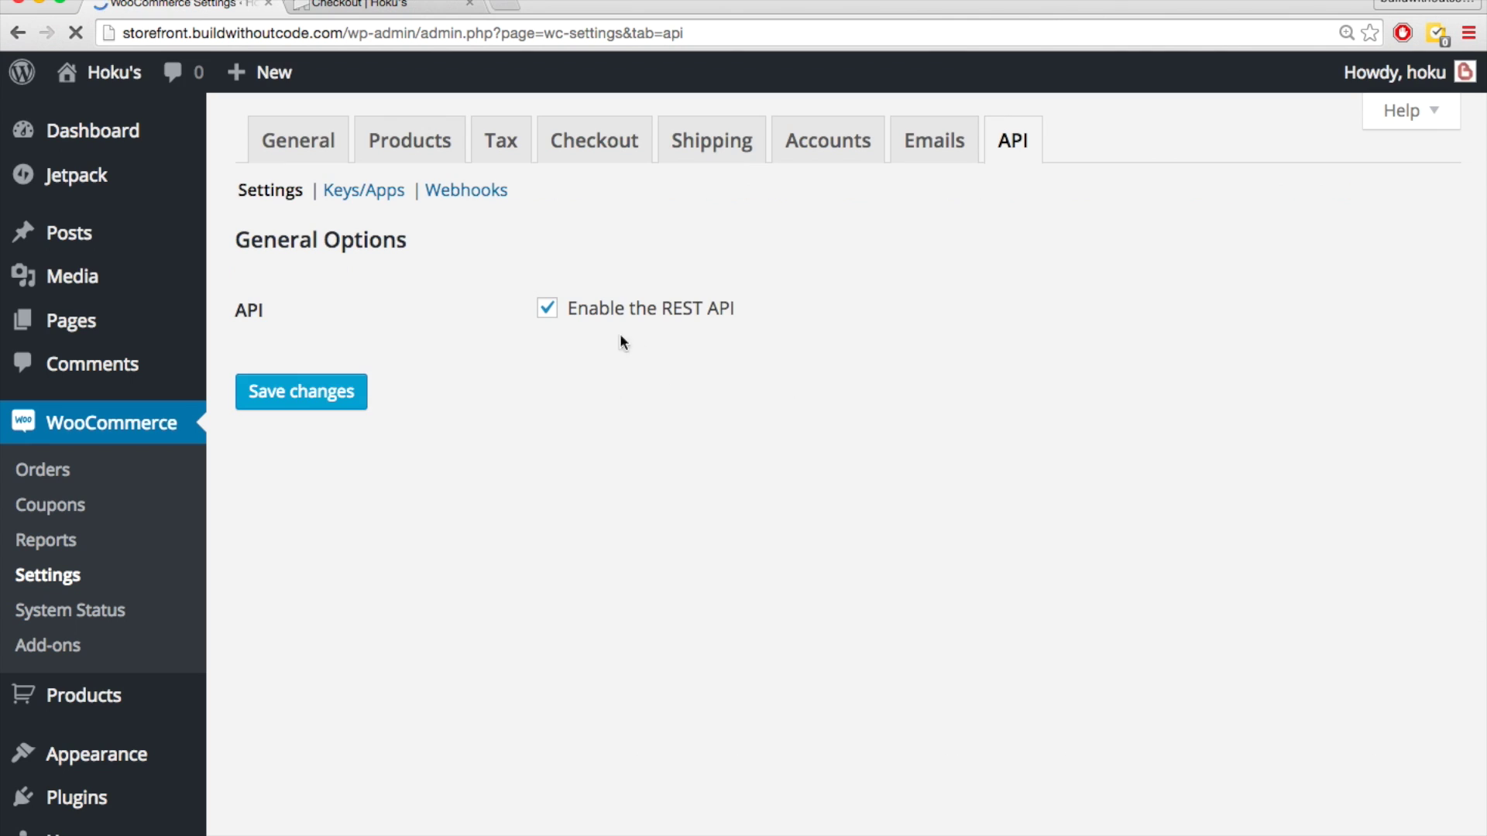
left_click(375, 190)
left_click(467, 190)
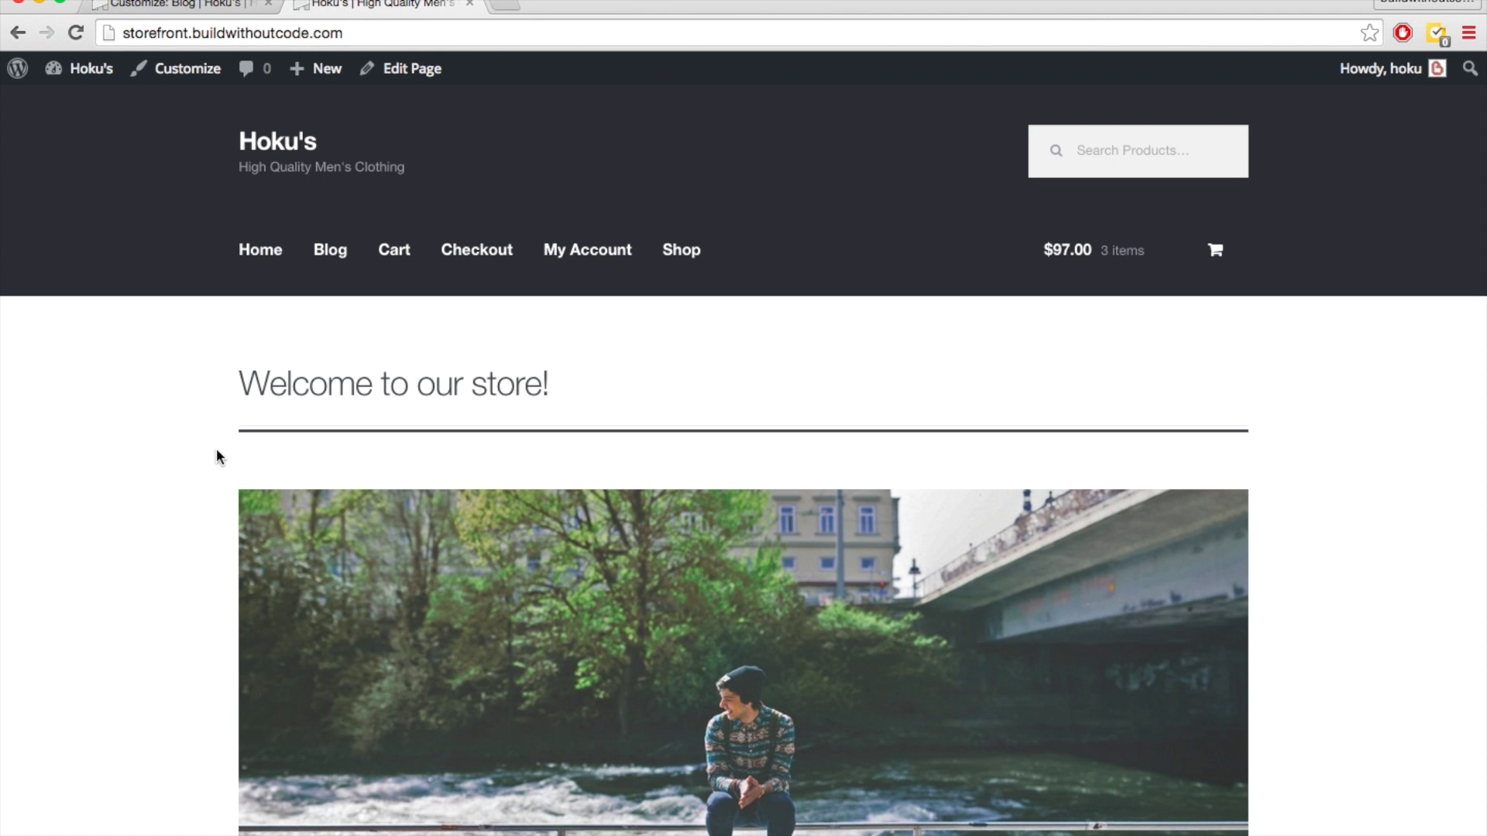
- Look over the storefront homepage and go to checkout from the header's cart summary
scroll(216, 455, "down", 1)
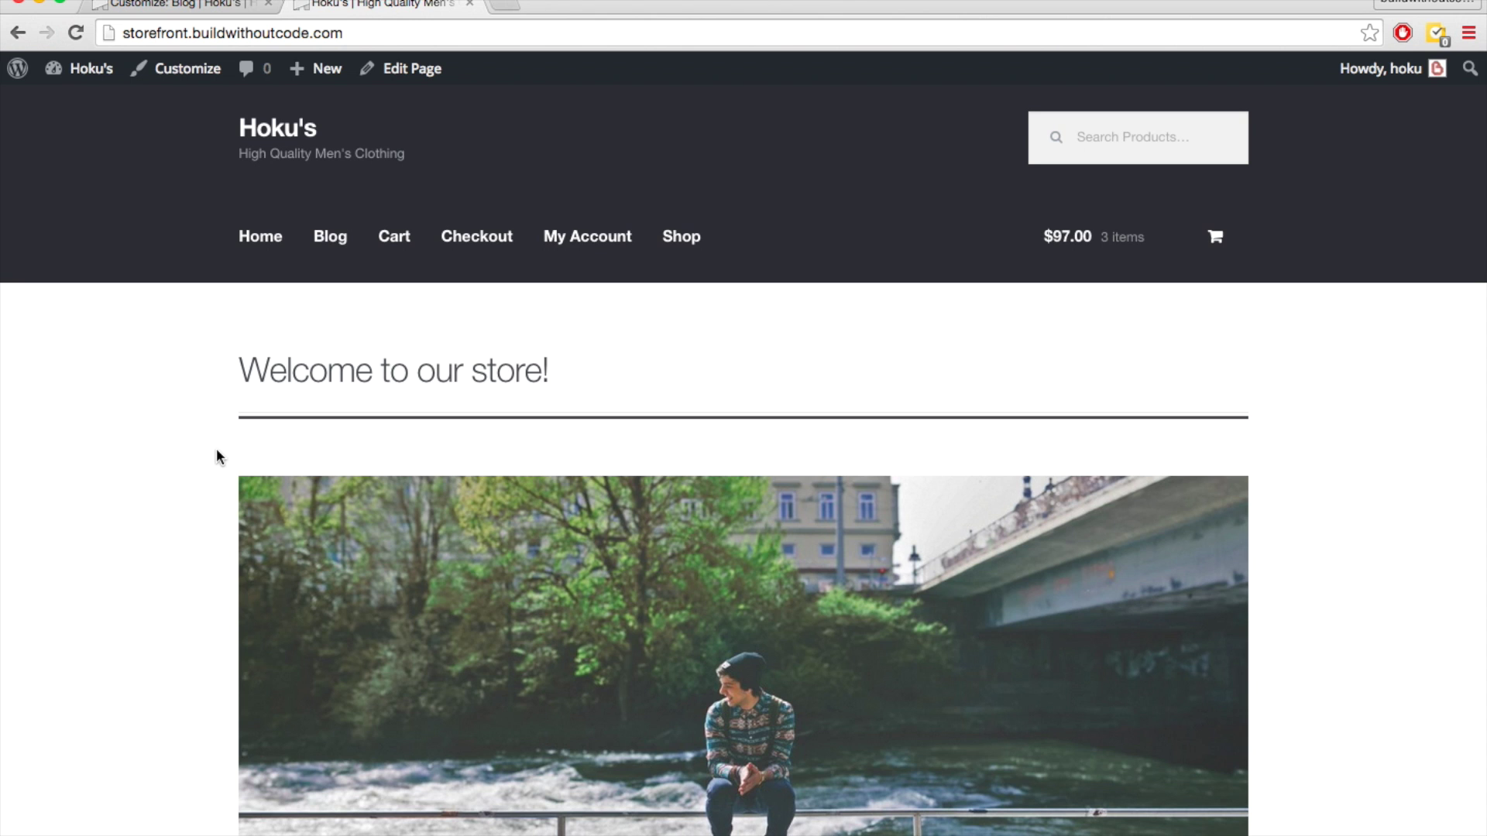
scroll(216, 449, "down", 1)
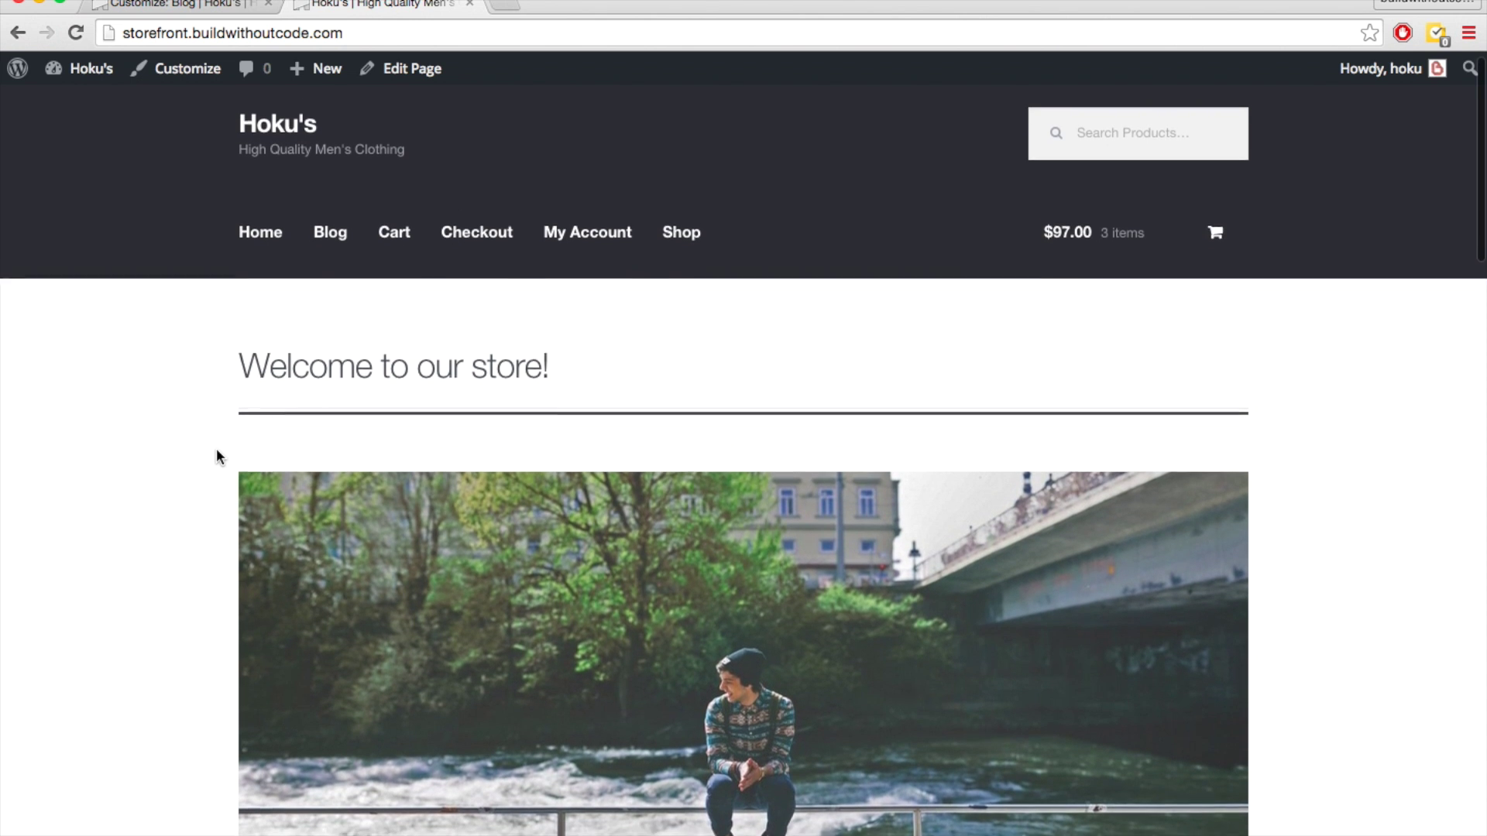
scroll(216, 453, "up", 1)
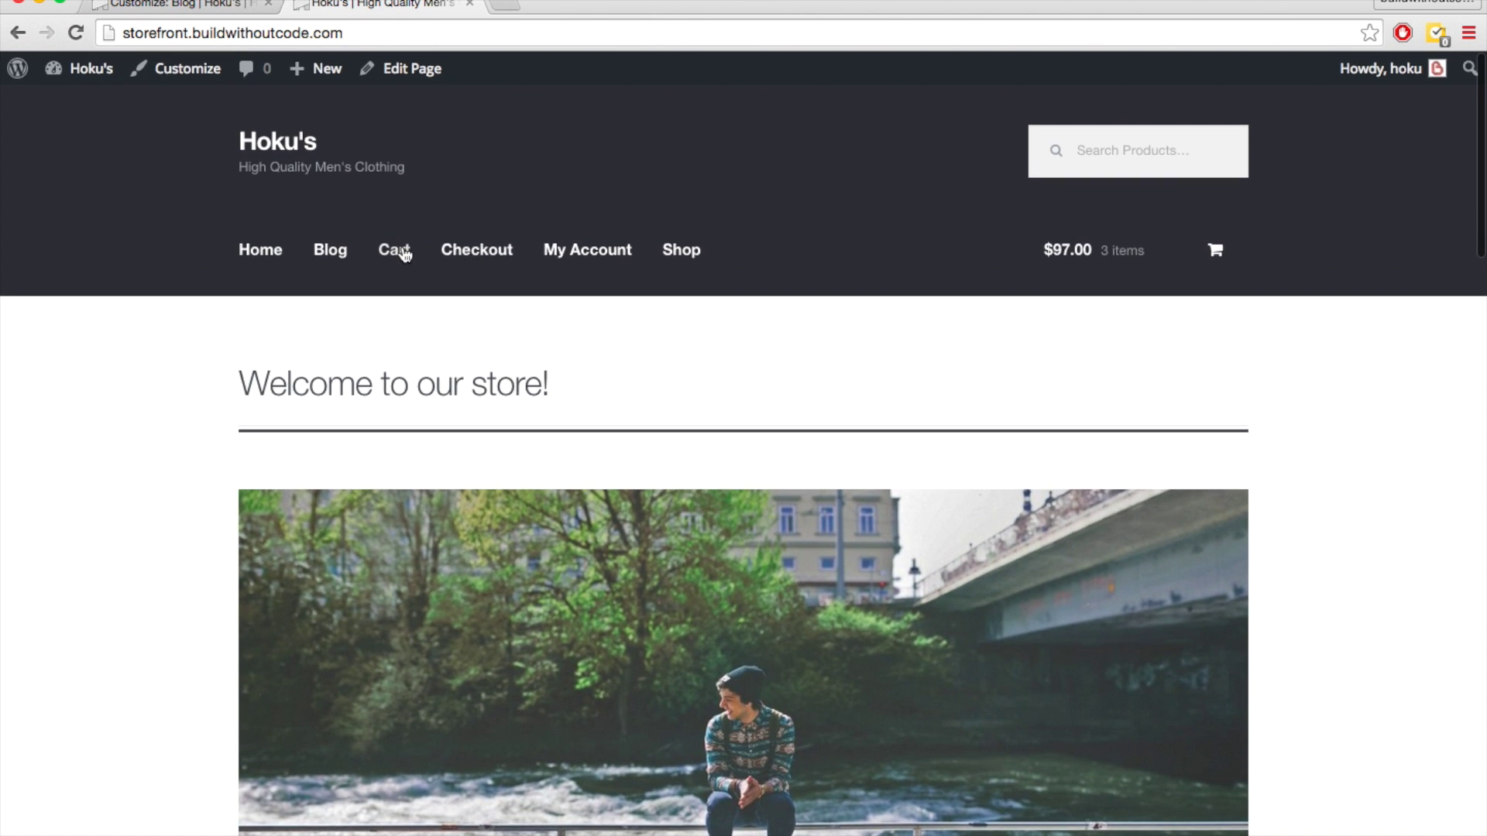
mouse_move(1131, 267)
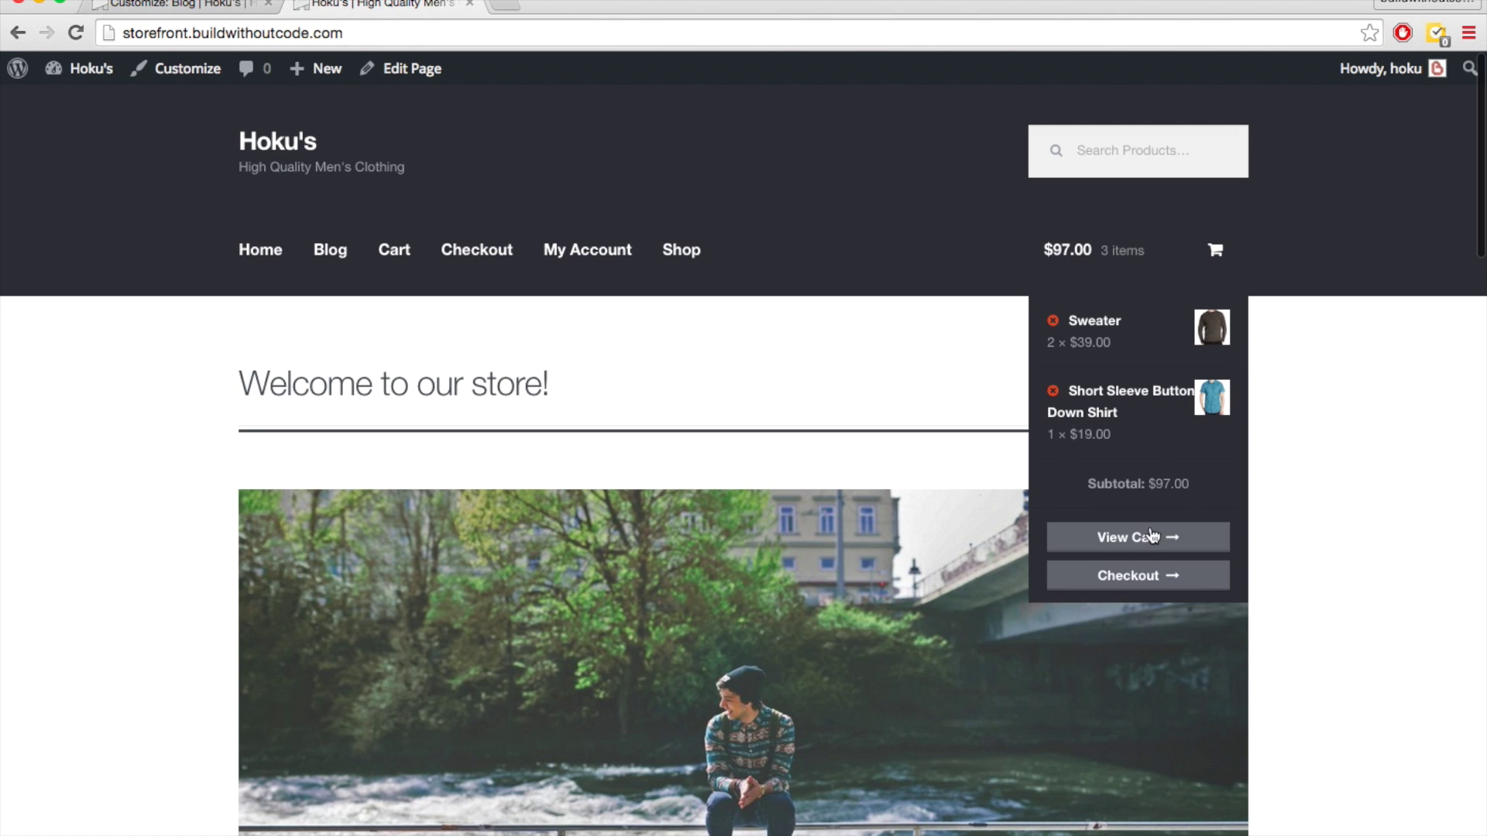
left_click(1132, 576)
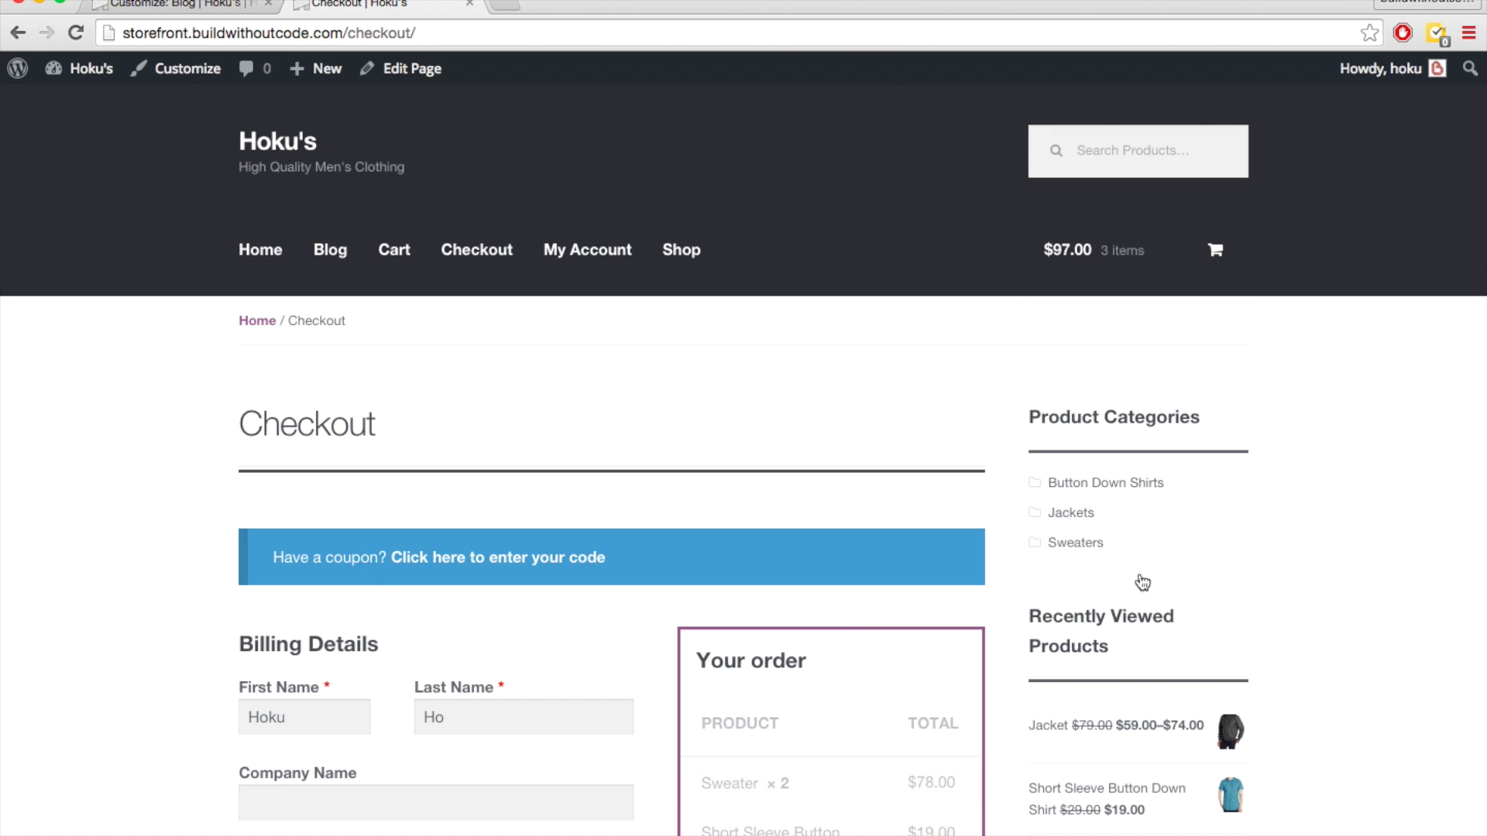
- Examine the checkout page's billing details, additional information, order summary and PayPal payment option
scroll(91, 547, "down", 5)
scroll(92, 546, "down", 1)
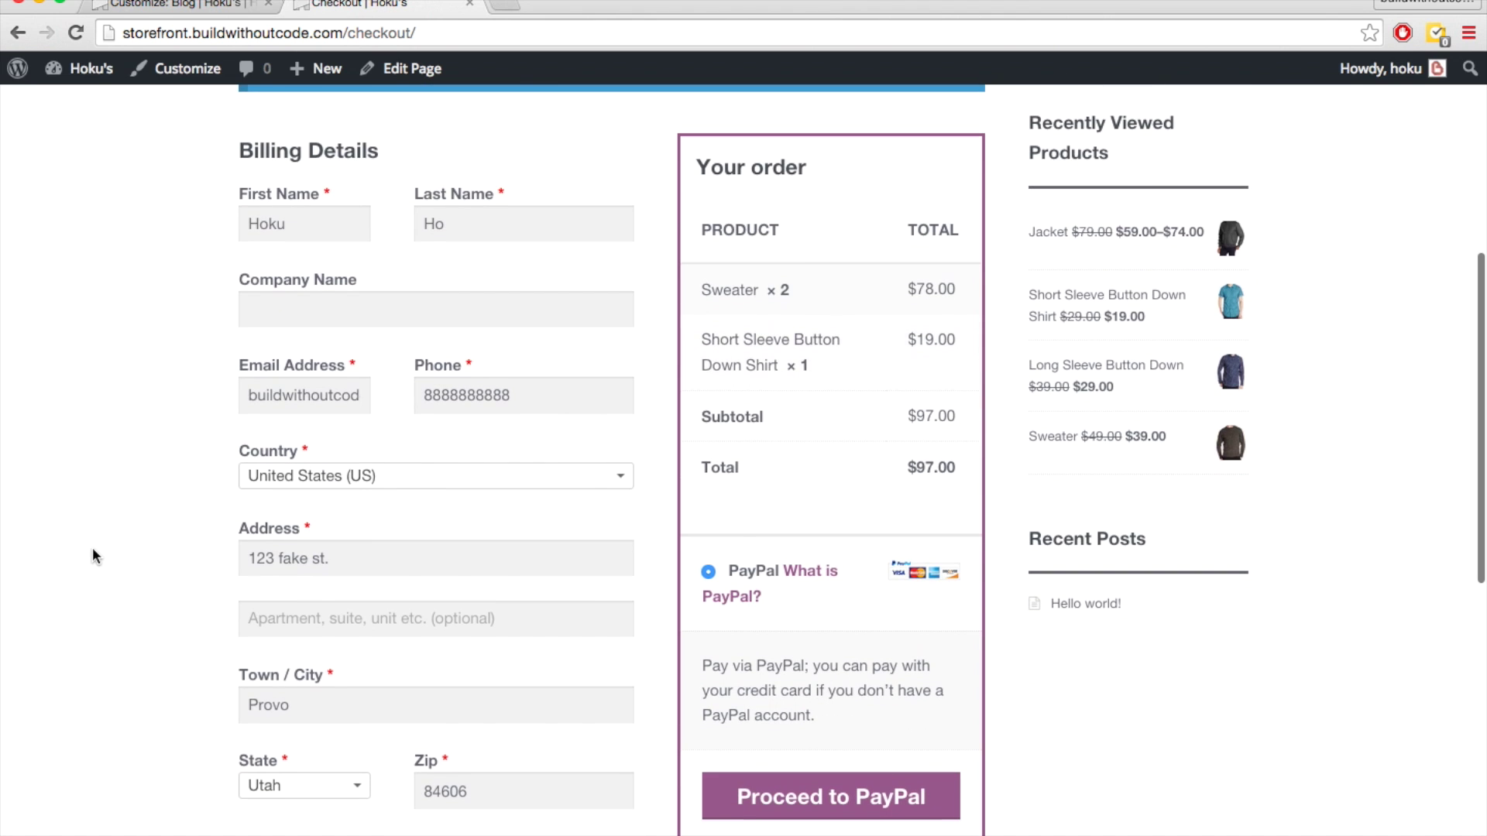
scroll(54, 440, "down", 2)
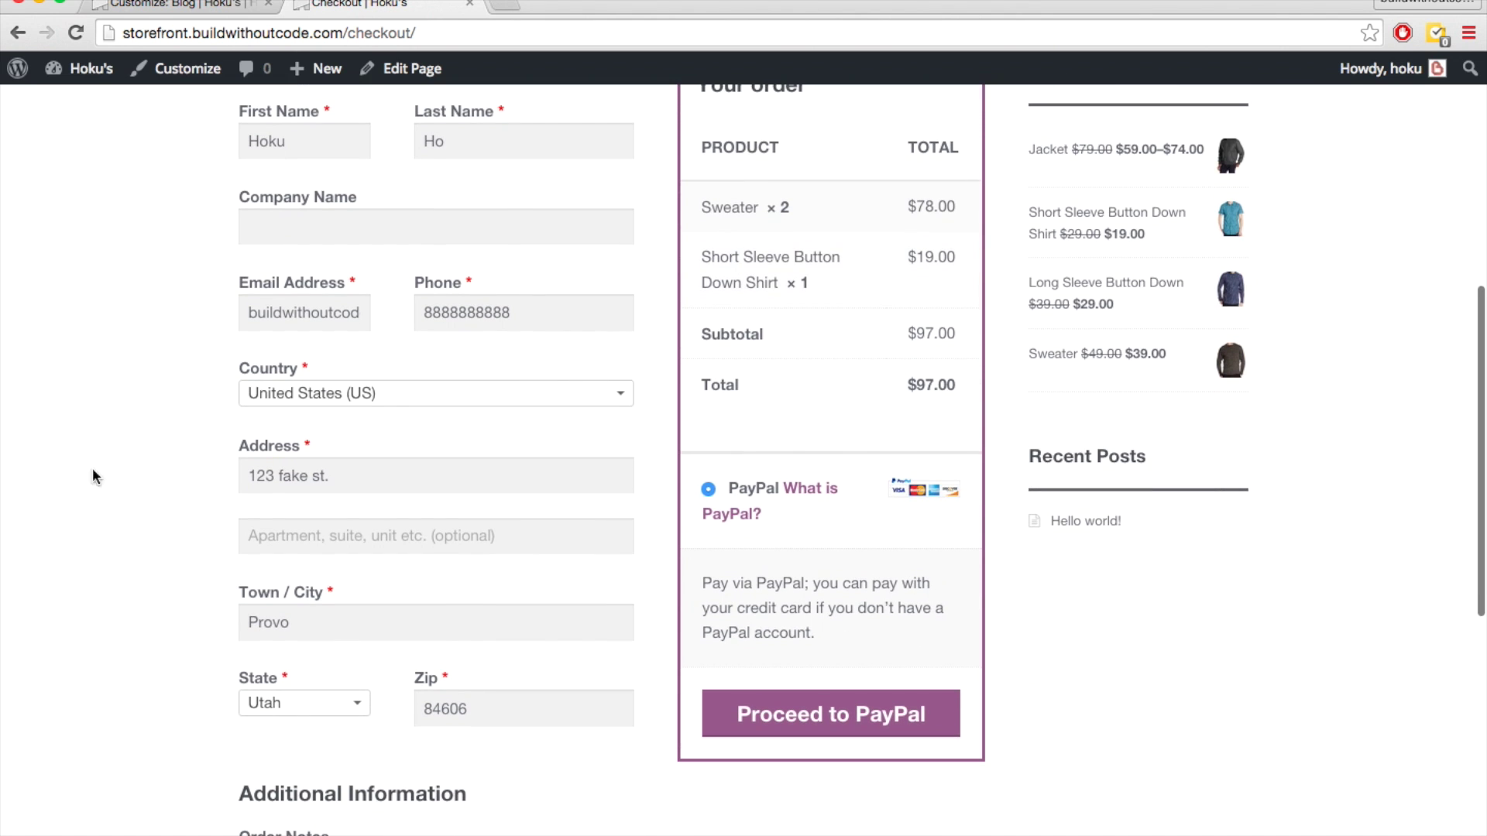
scroll(92, 374, "down", 2)
scroll(92, 375, "up", 4)
scroll(90, 376, "down", 2)
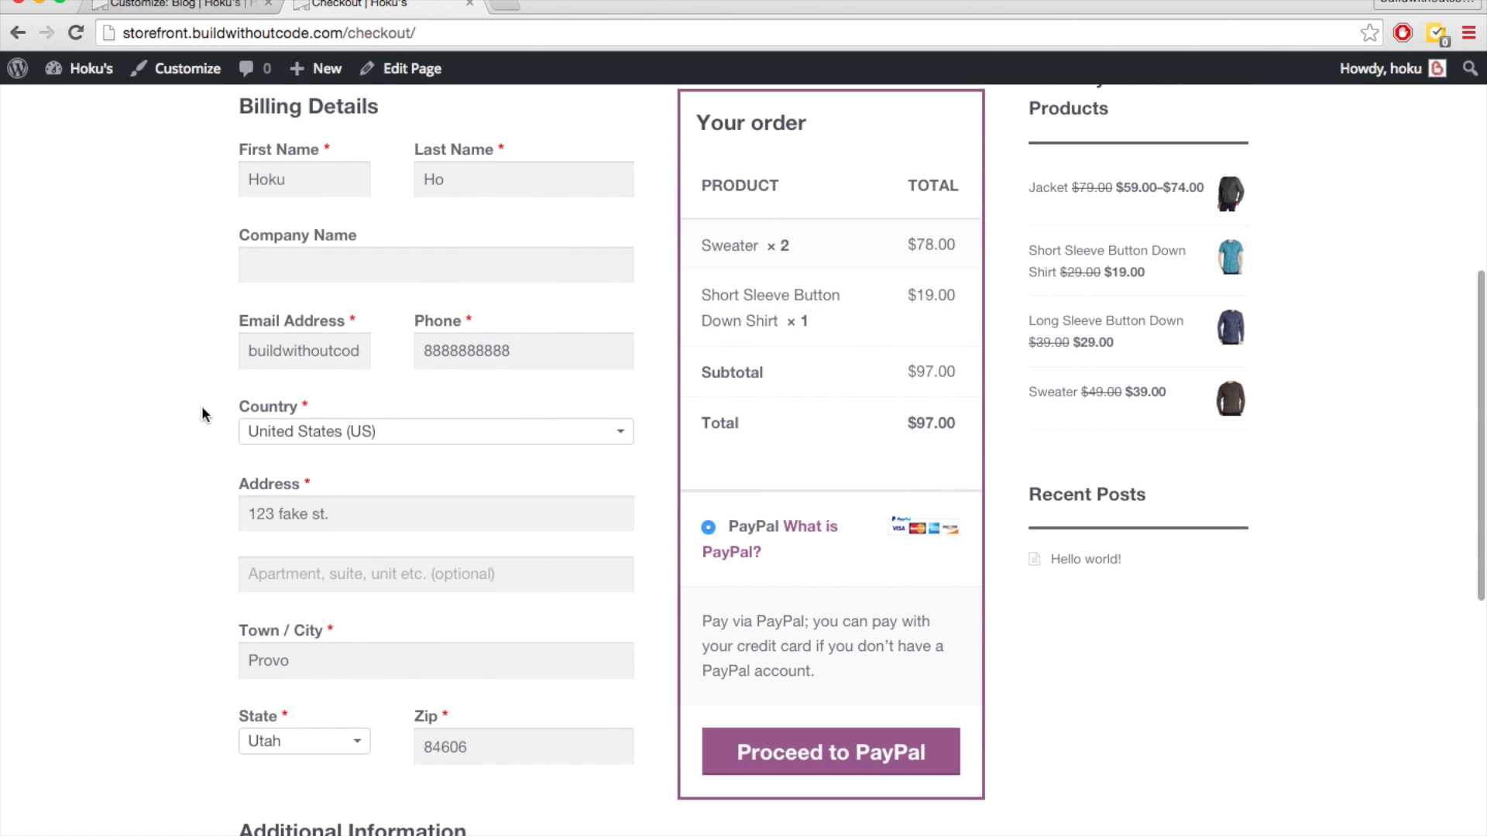
scroll(202, 416, "up", 1)
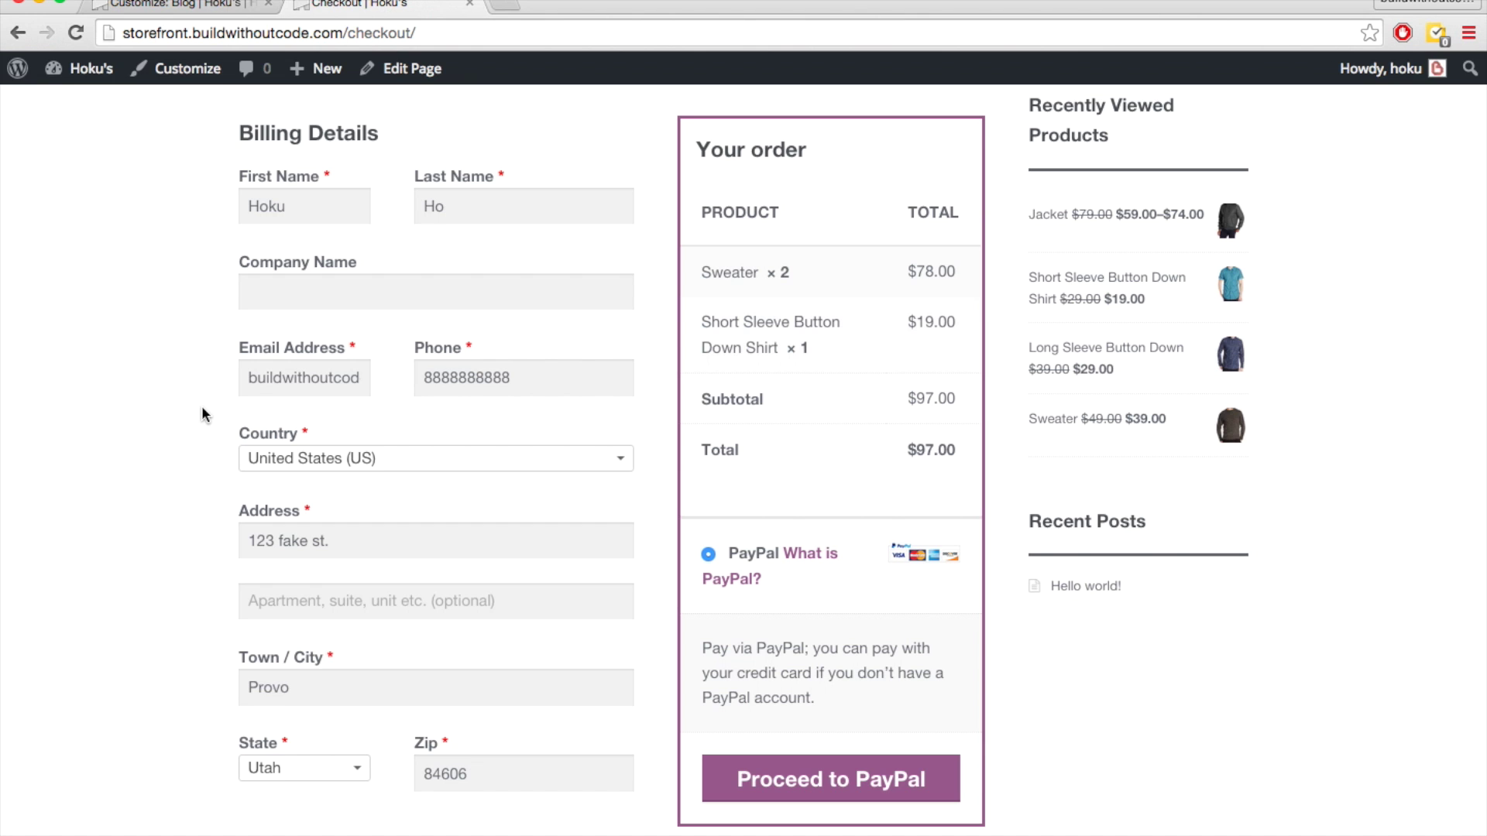
scroll(201, 406, "up", 1)
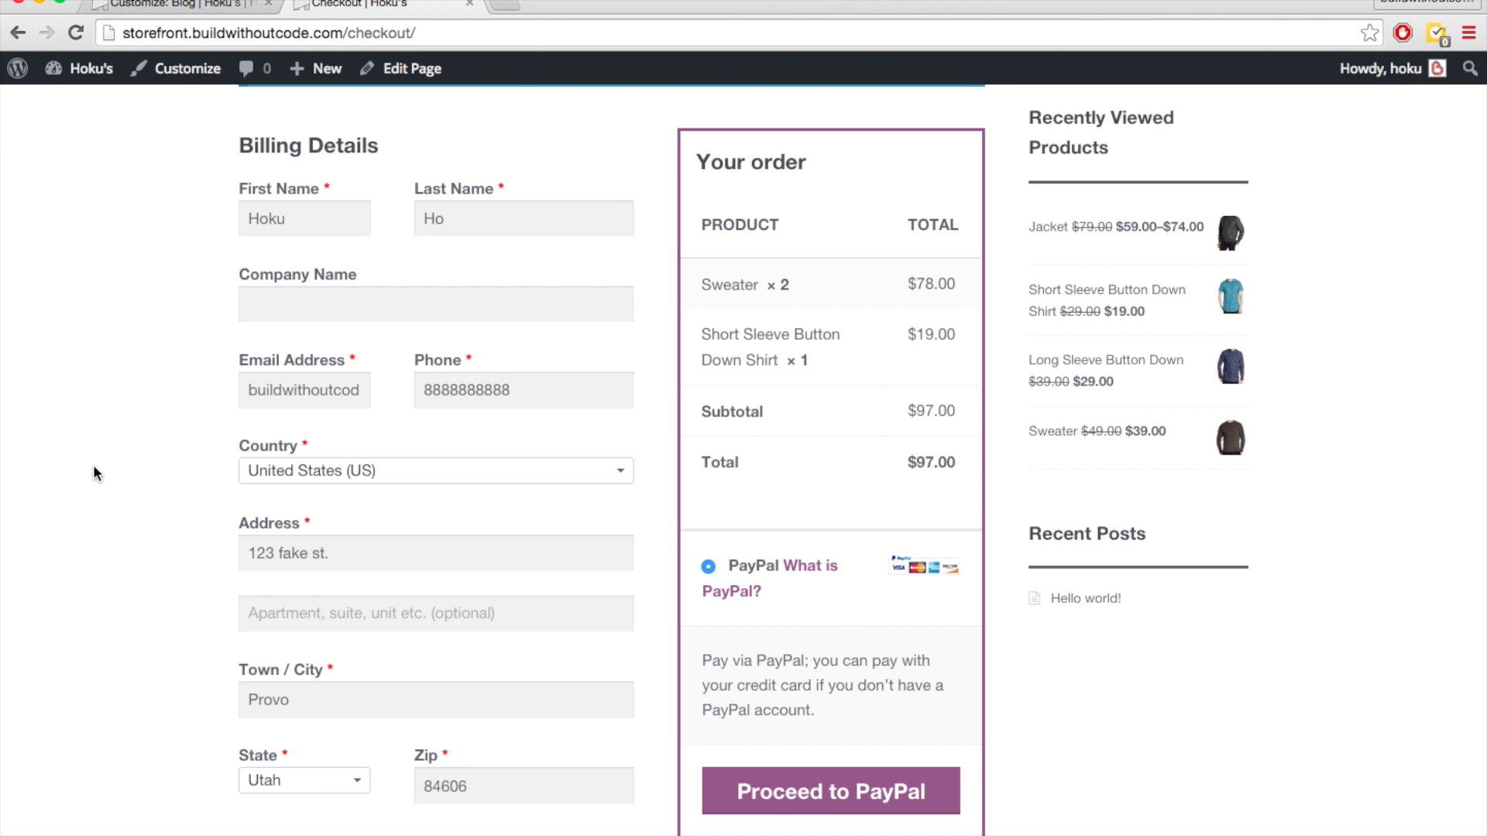
scroll(93, 467, "down", 1)
scroll(584, 565, "up", 2)
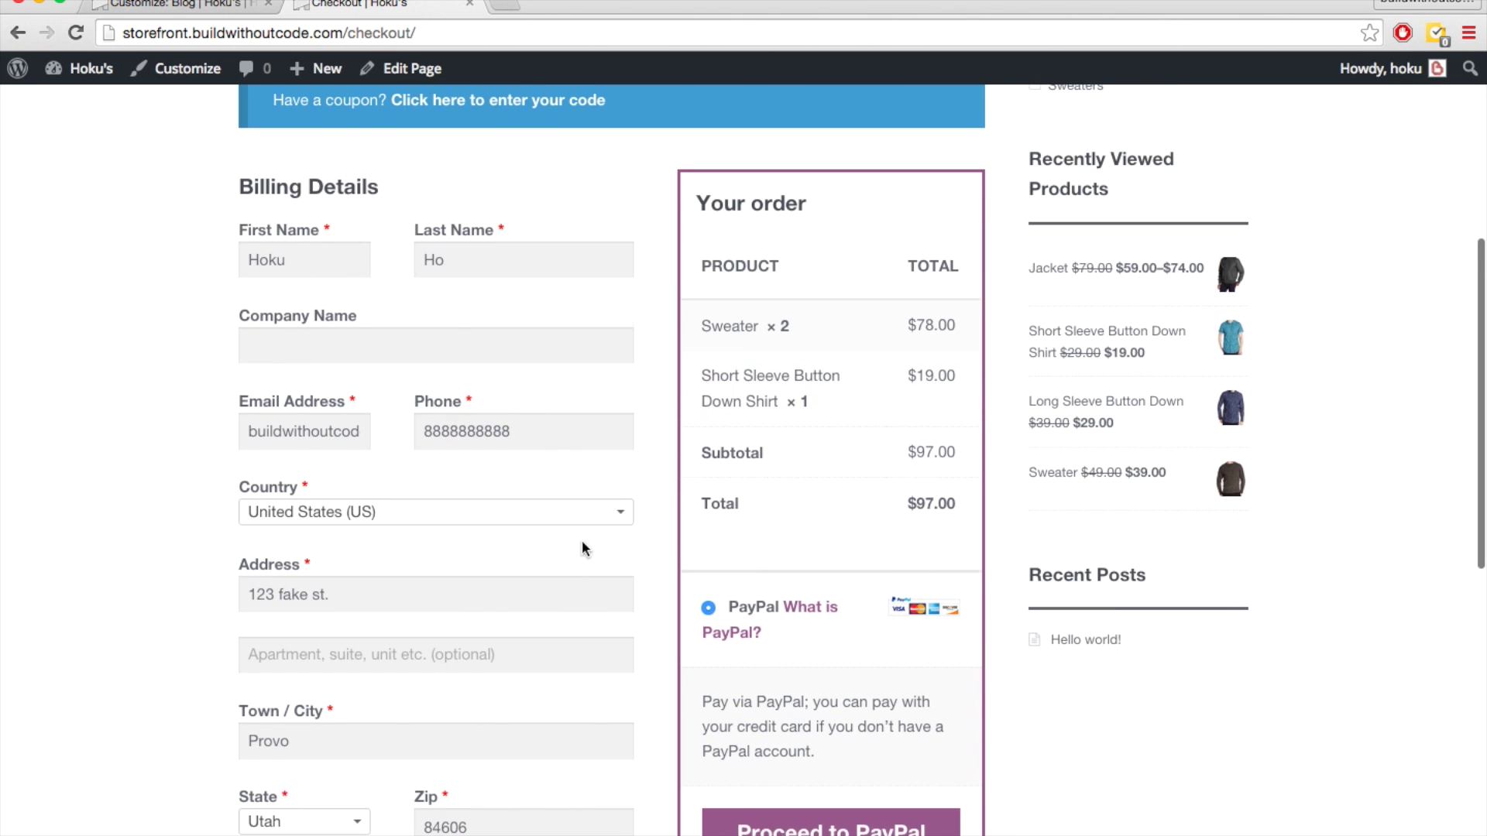
scroll(68, 509, "down", 4)
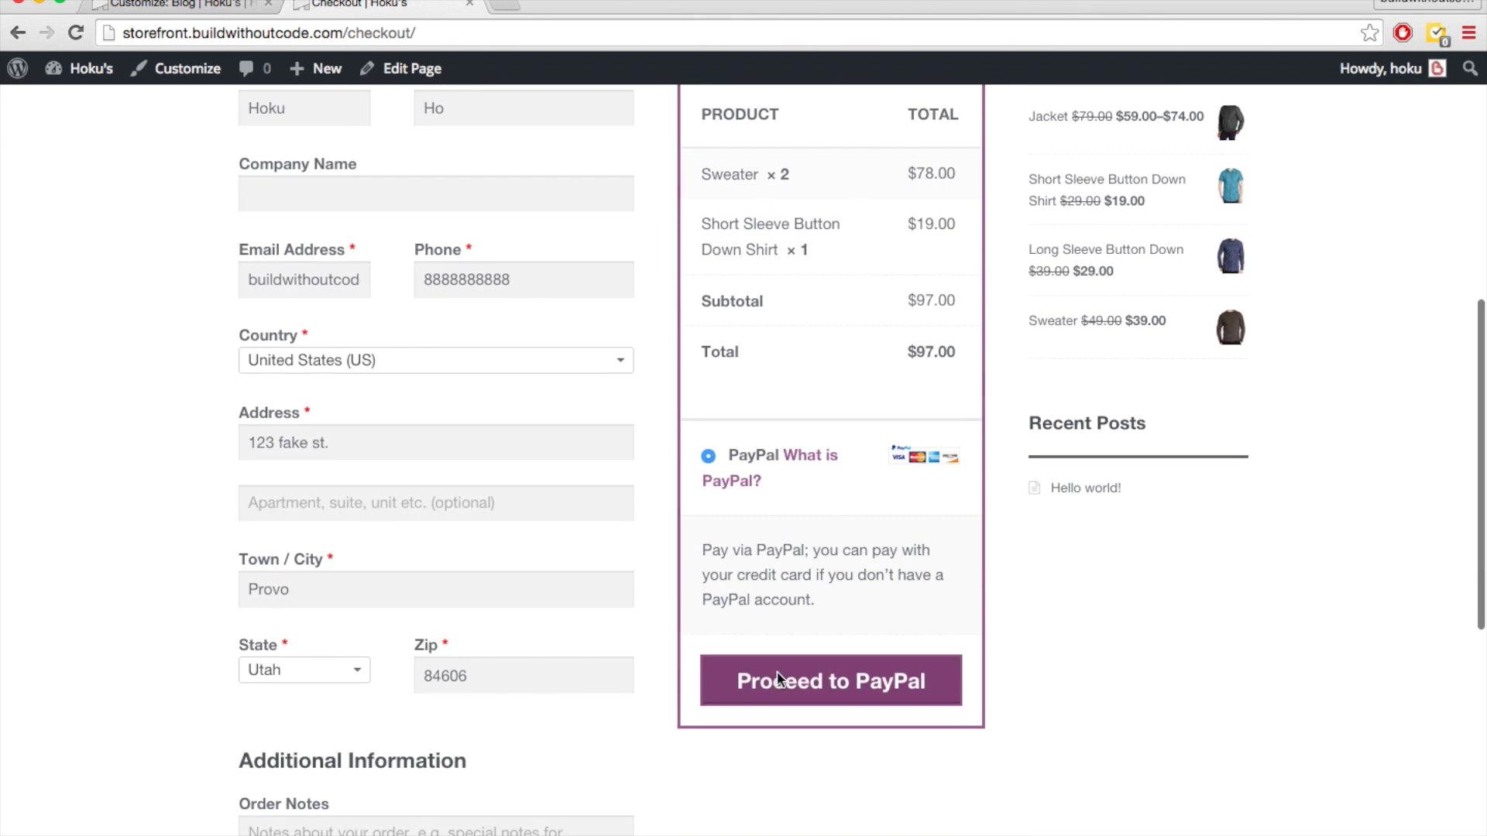
- Proceed to PayPal with the order and review the debit or credit card form with its billing and contact information
left_click(779, 678)
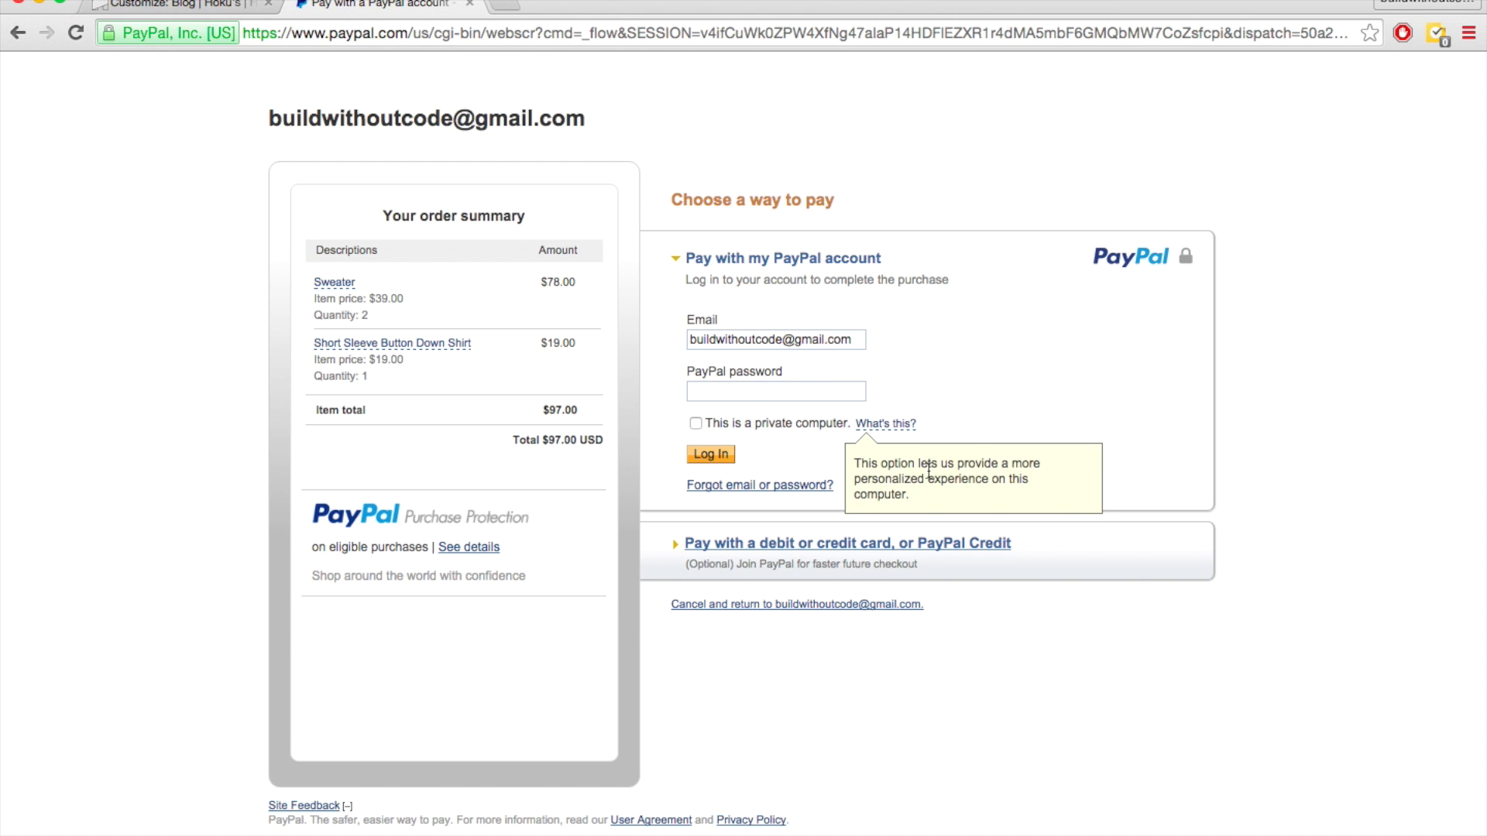
left_click(789, 548)
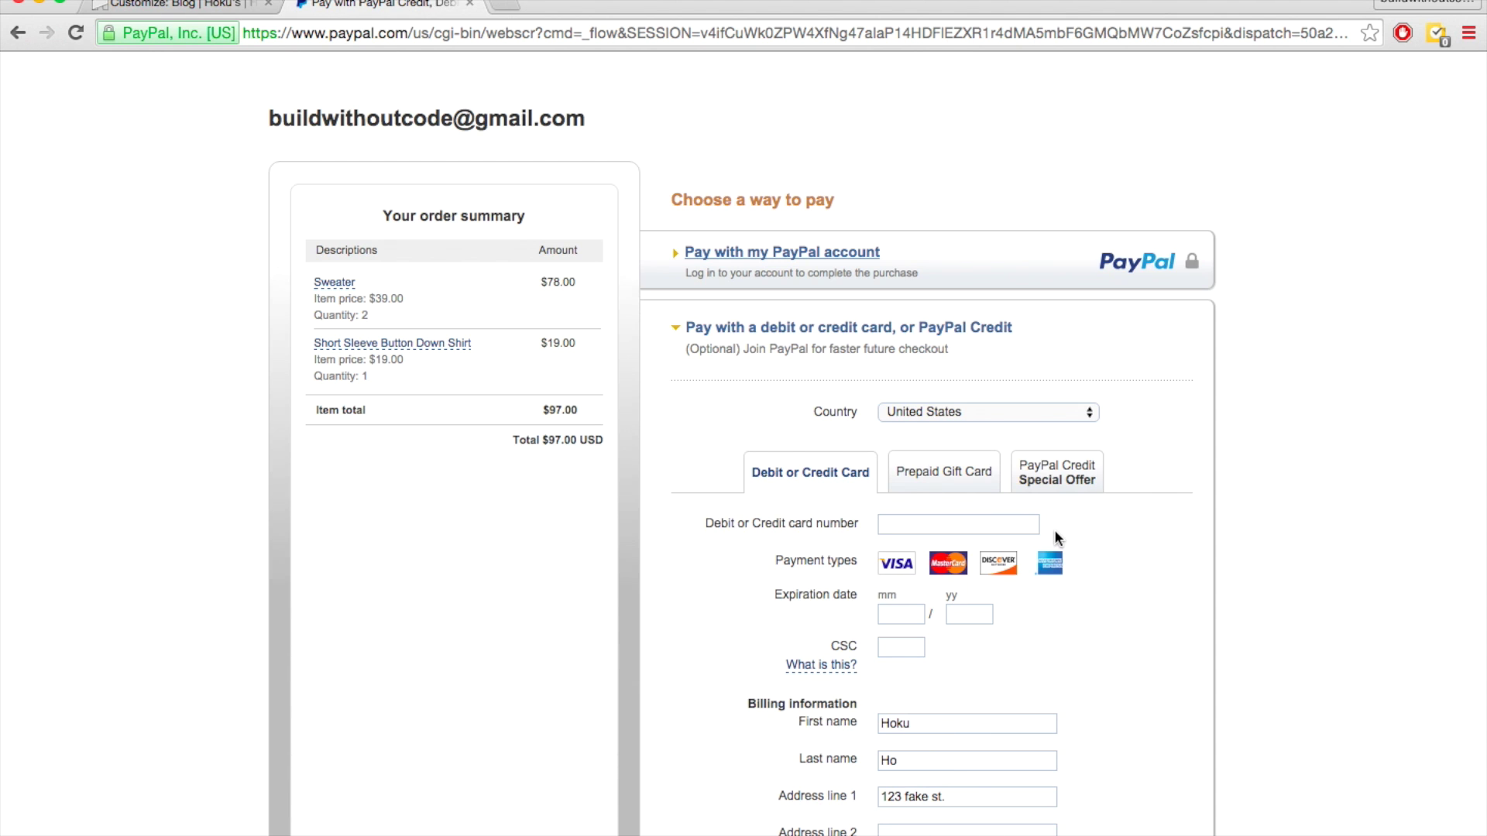
scroll(1056, 537, "down", 3)
scroll(1055, 536, "down", 4)
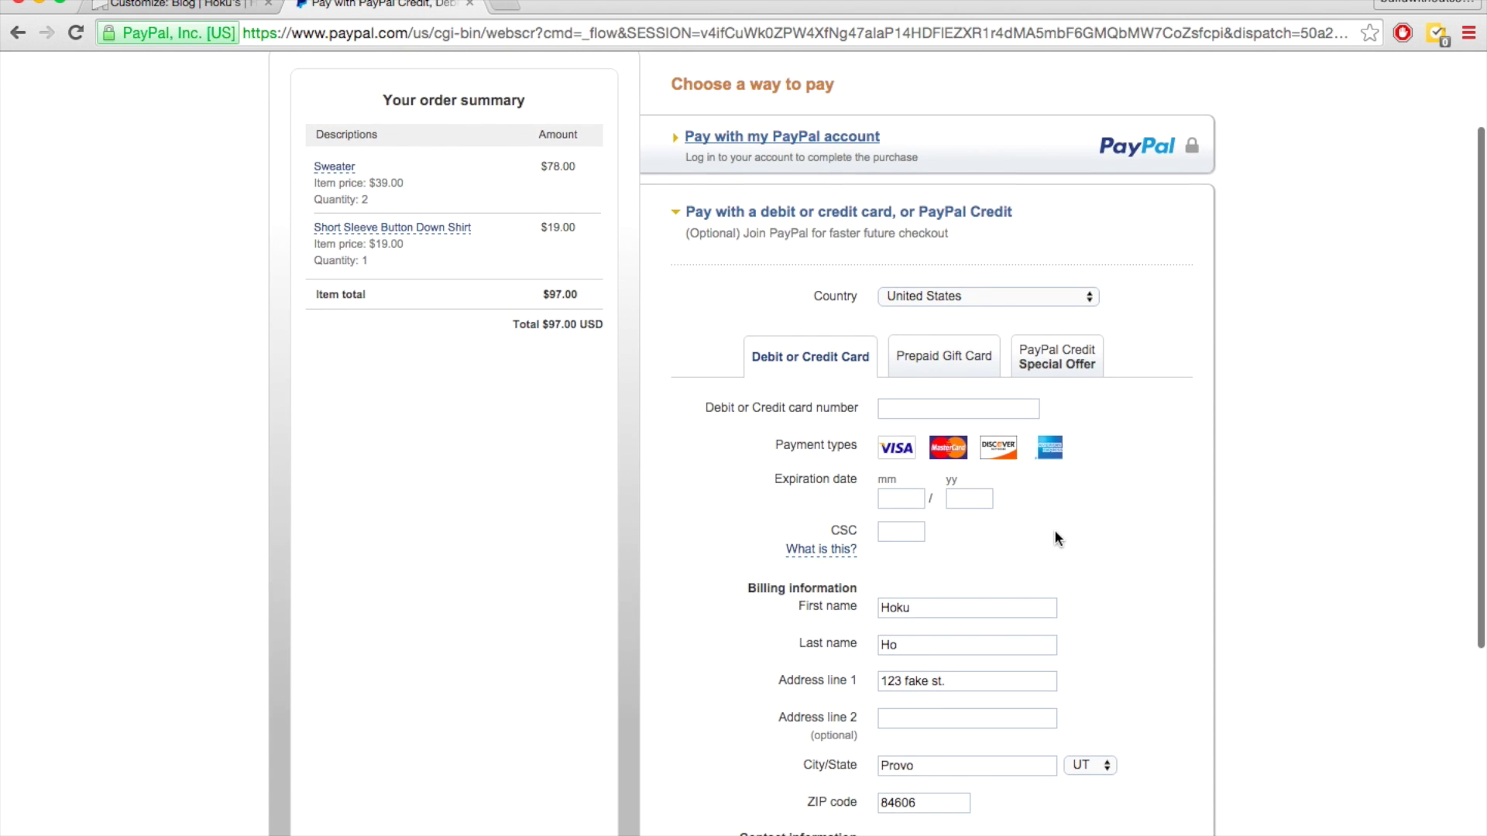
scroll(1053, 529, "down", 5)
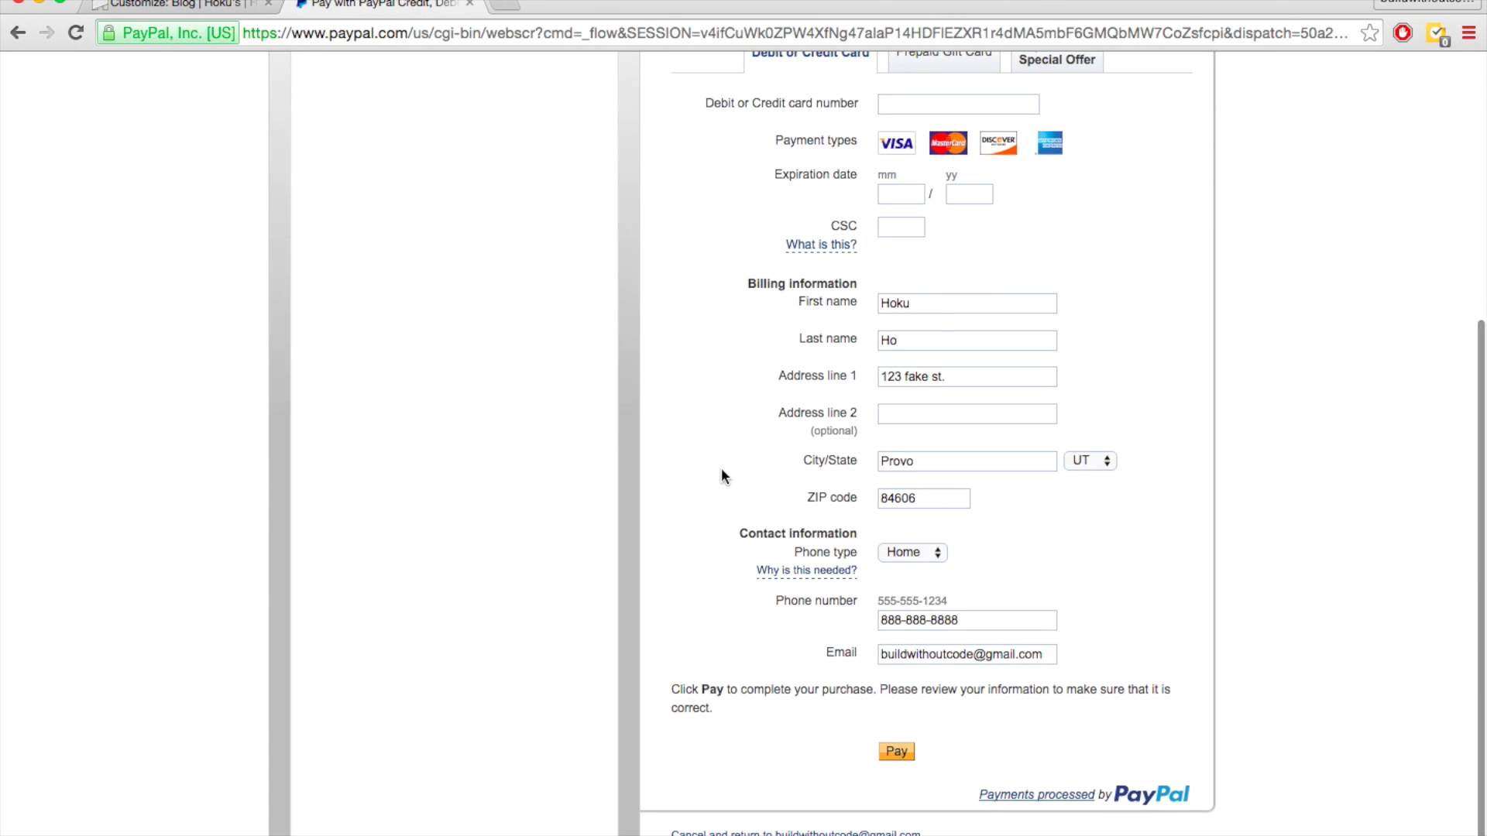
mouse_move(789, 578)
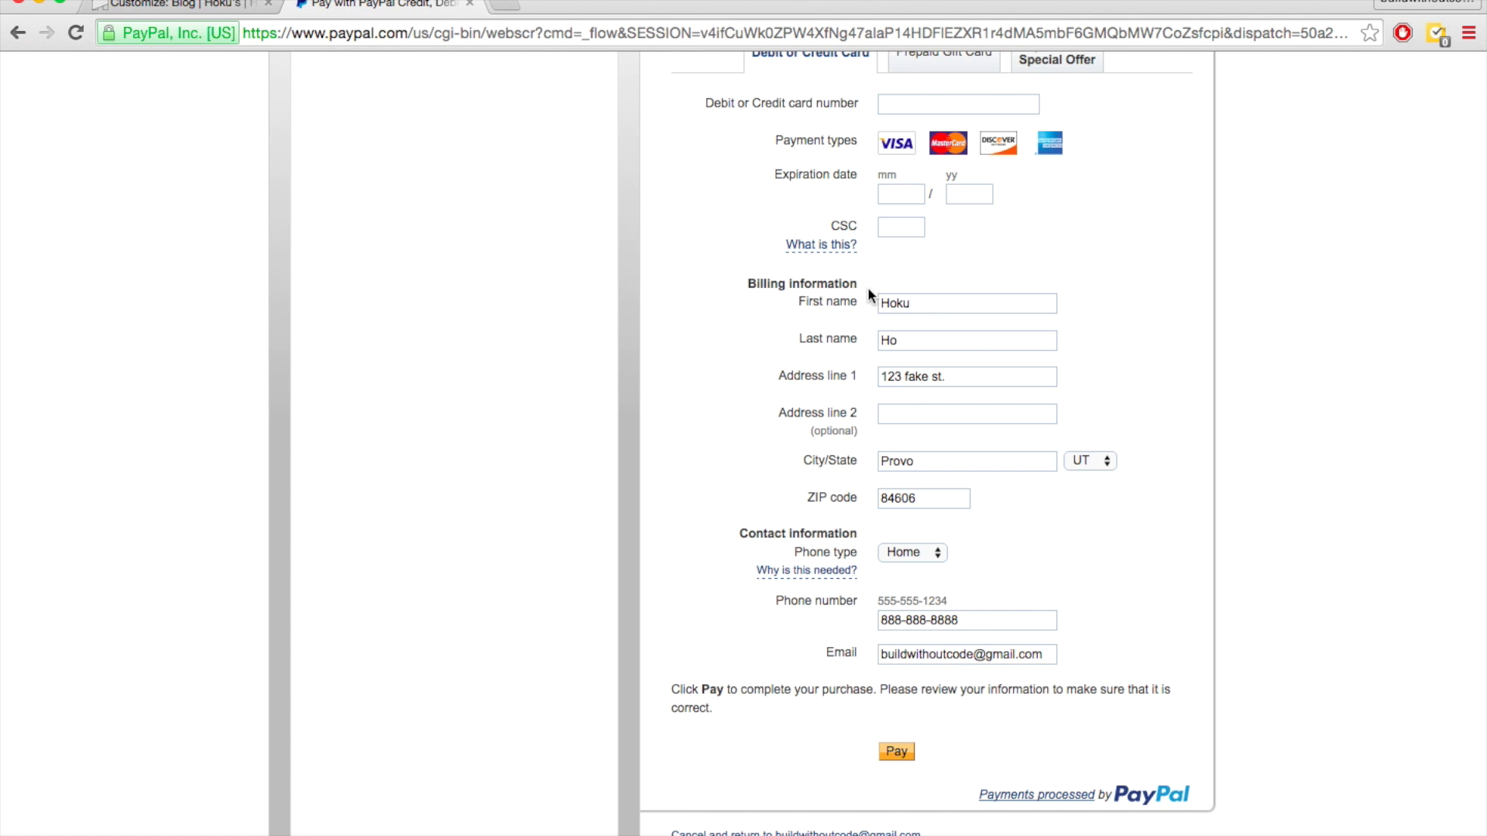
scroll(694, 346, "down", 2)
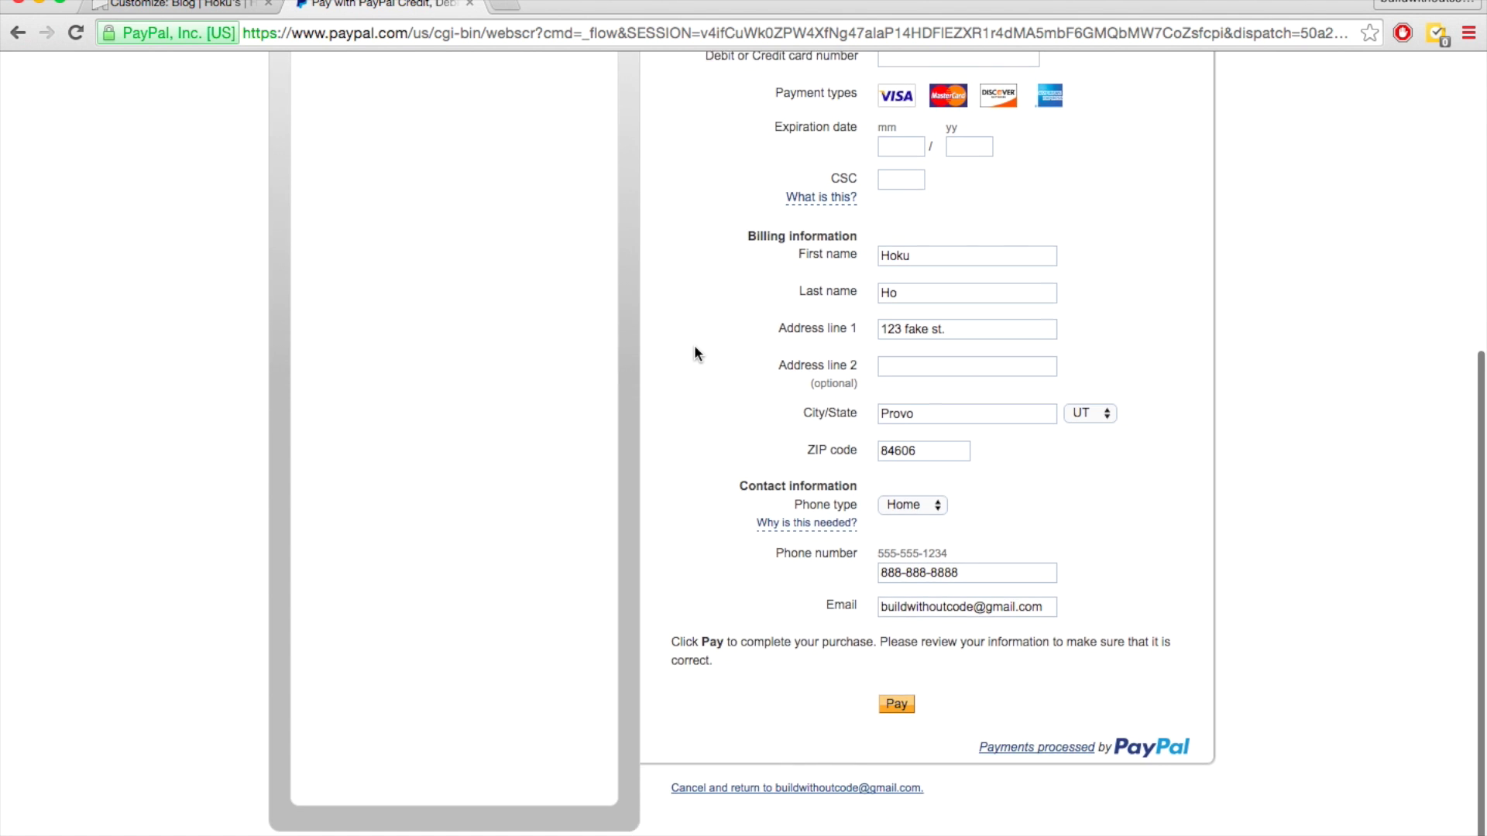
scroll(694, 345, "up", 10)
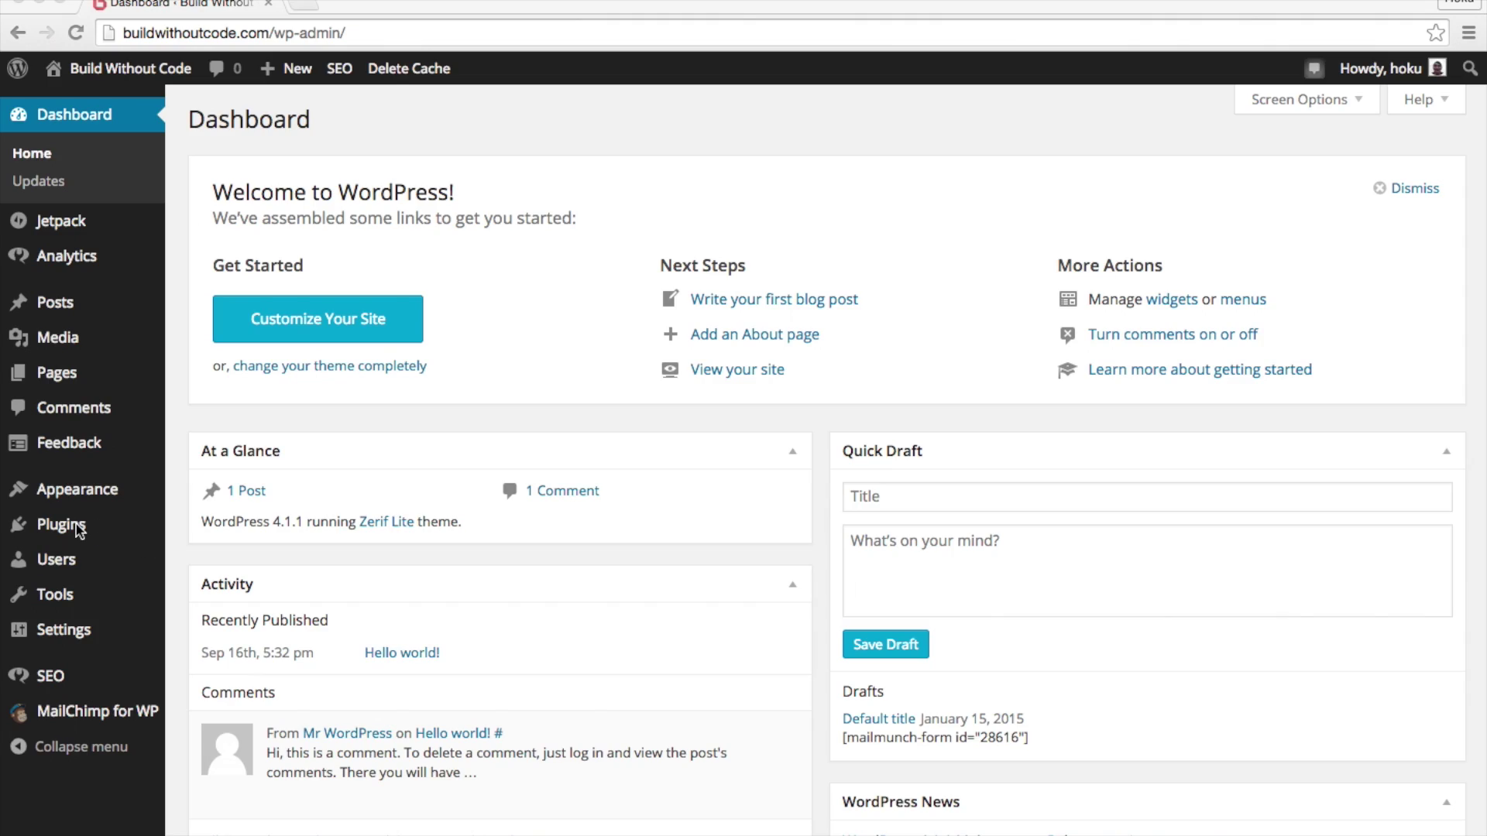
left_click(68, 529)
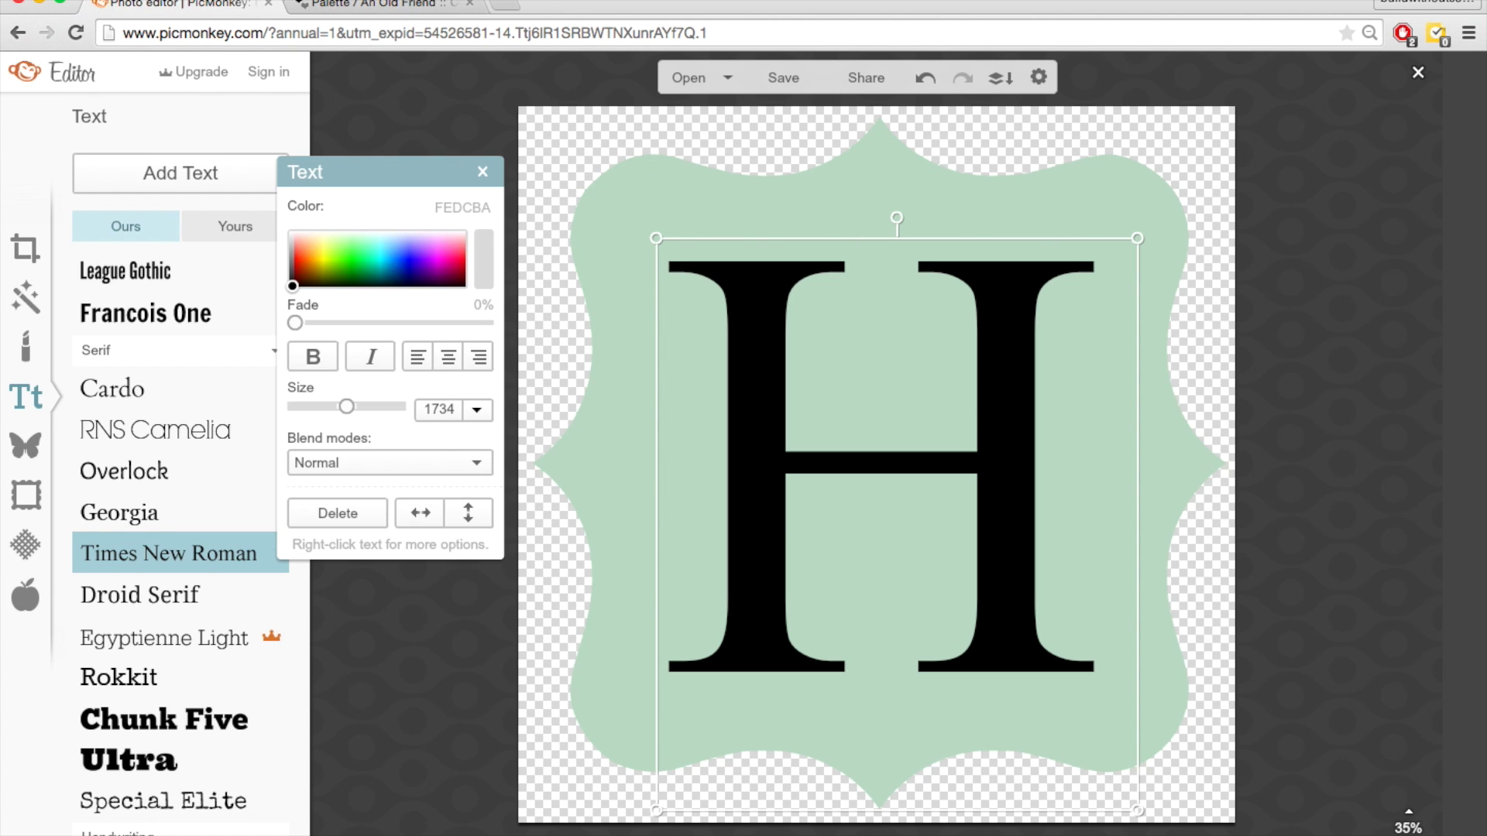
- In the PicMonkey editor, apply the colour FEDCBA to the letter H on the green badge
key("Return")
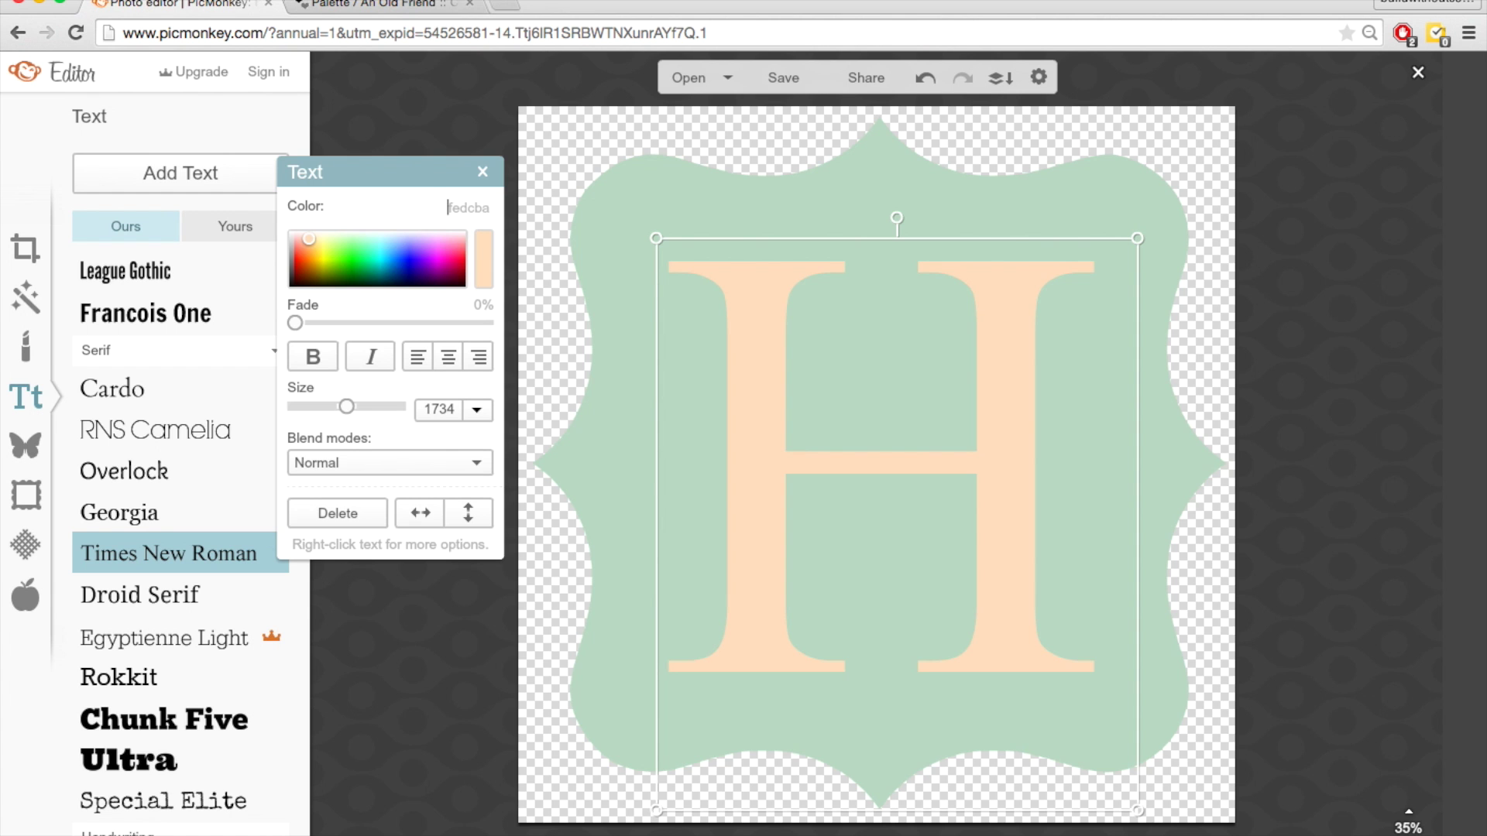